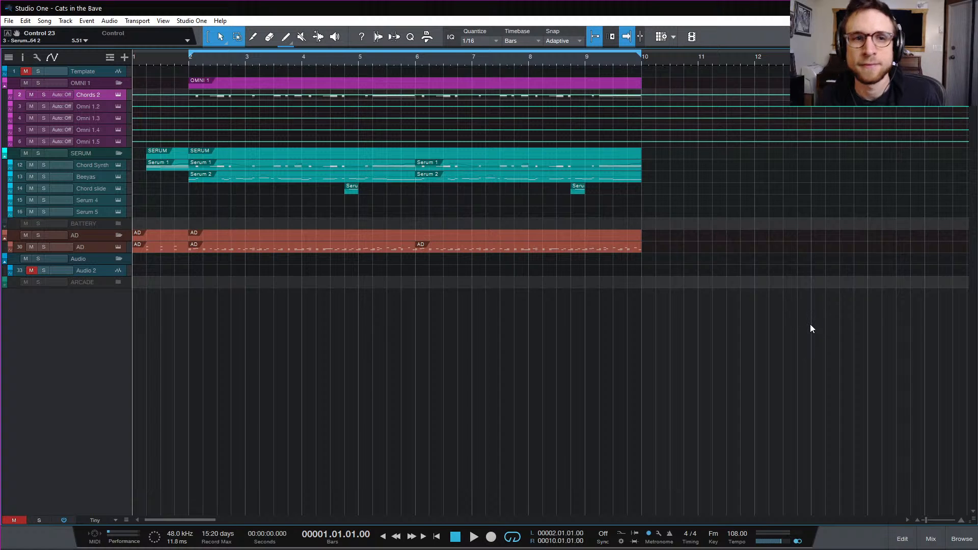
Hide the track automation lanes and play the arrangement from the beginning
key(a)
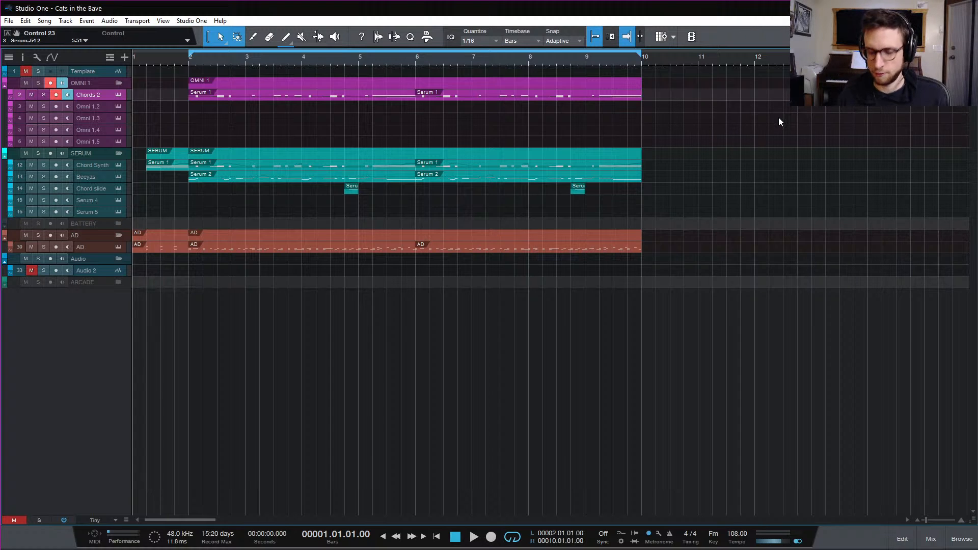
key(space)
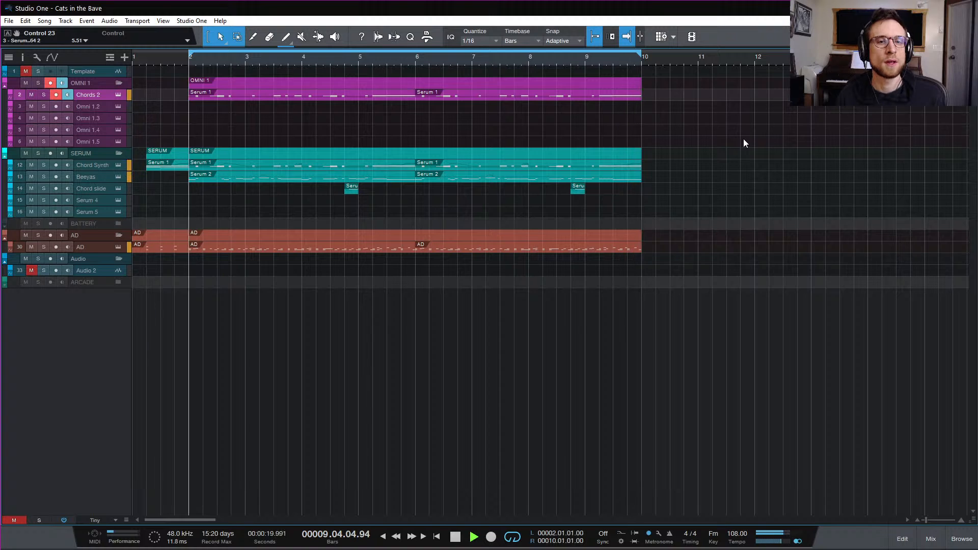
key(space)
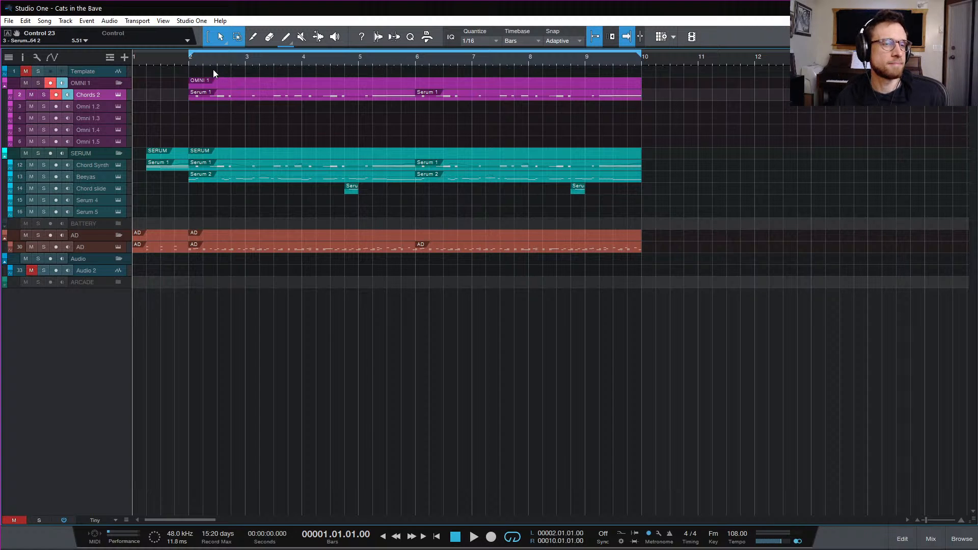
Solo the Chord Synth track and listen to it from bar 2
click(187, 63)
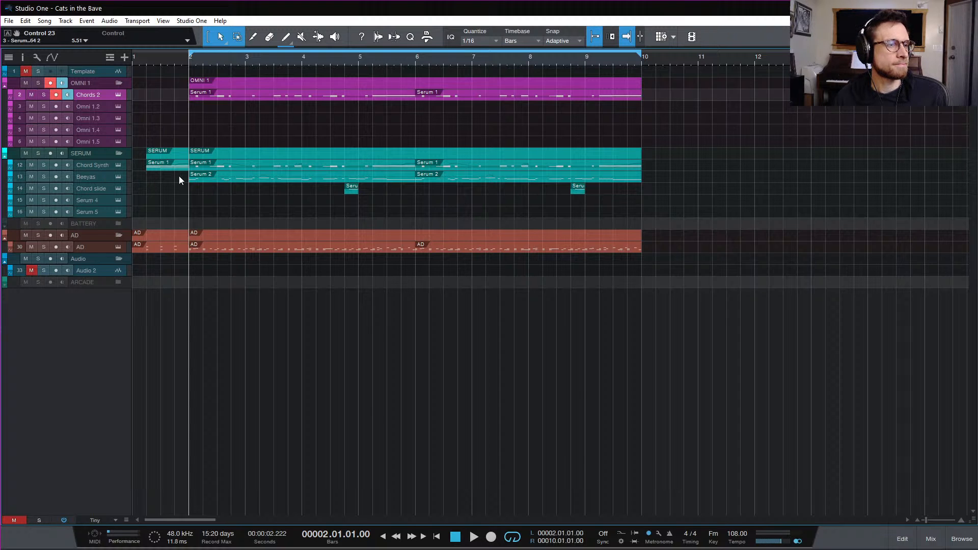
click(44, 165)
key(space)
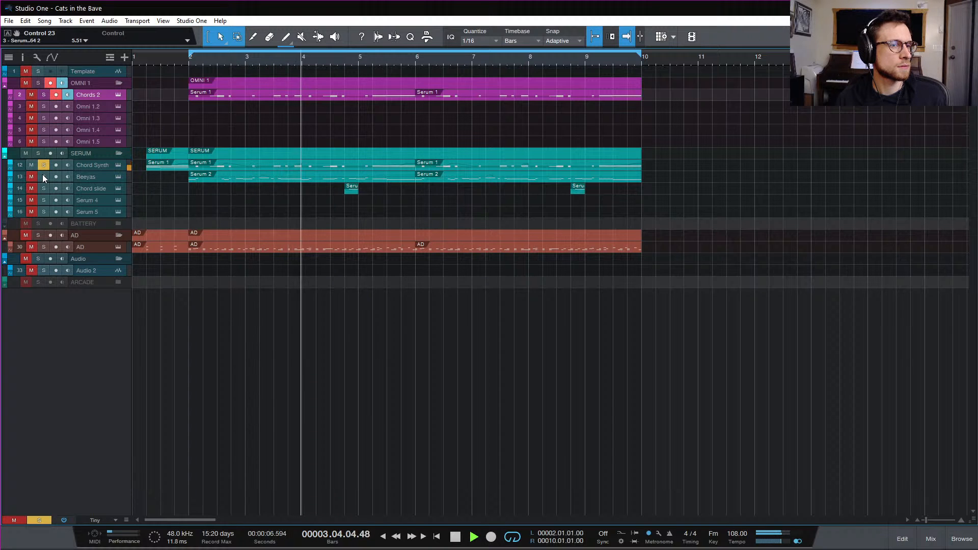
key(space)
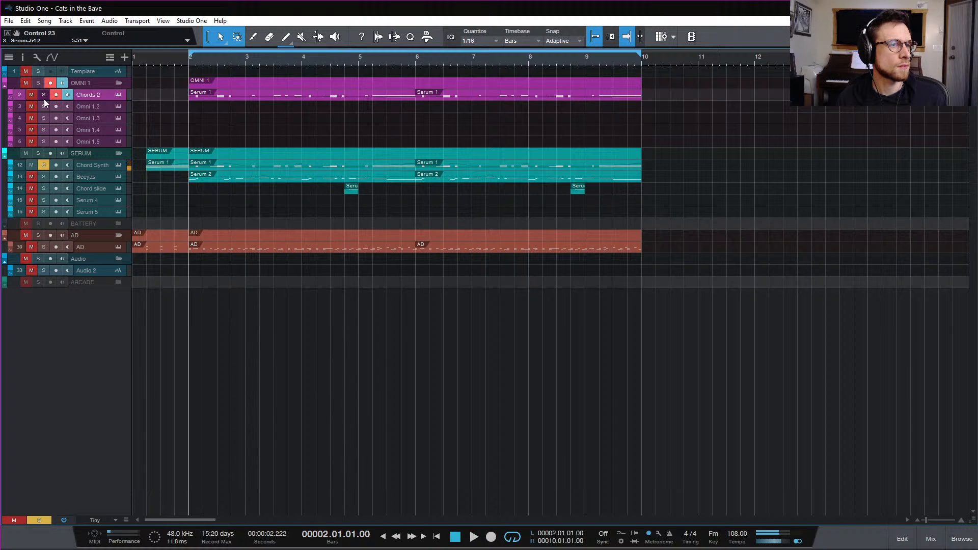
Add Chords 2 to the solo and listen to both chord layers together from bar 2
click(40, 94)
key(space)
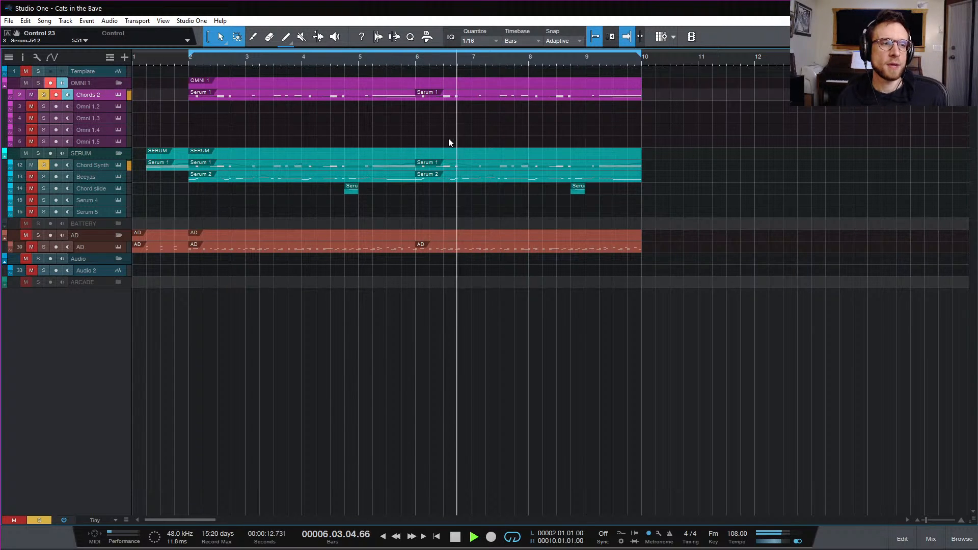
key(space)
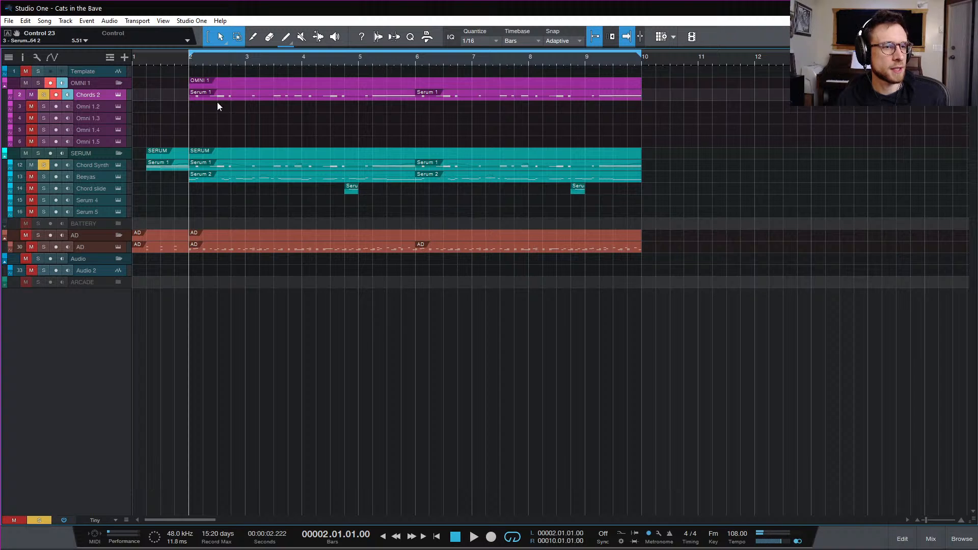
Compare the Chord Synth alone with the Chord Synth and Chords 2 soloed together, playing each from bar 2
click(240, 167)
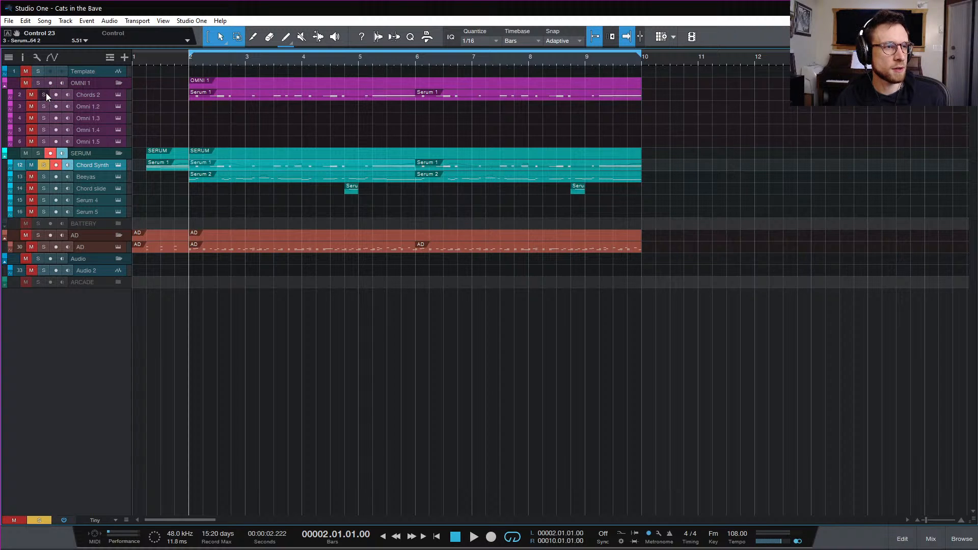
key(space)
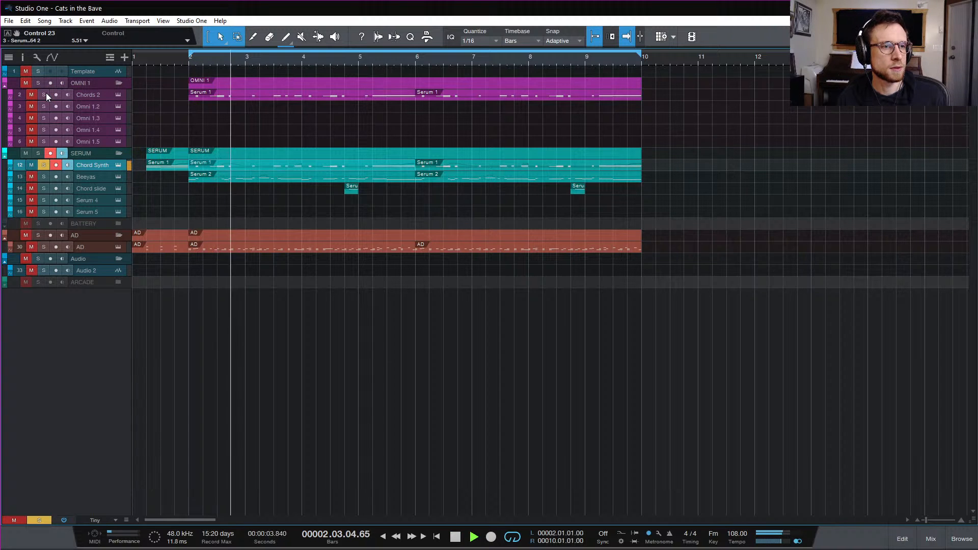
key(space)
key(space)
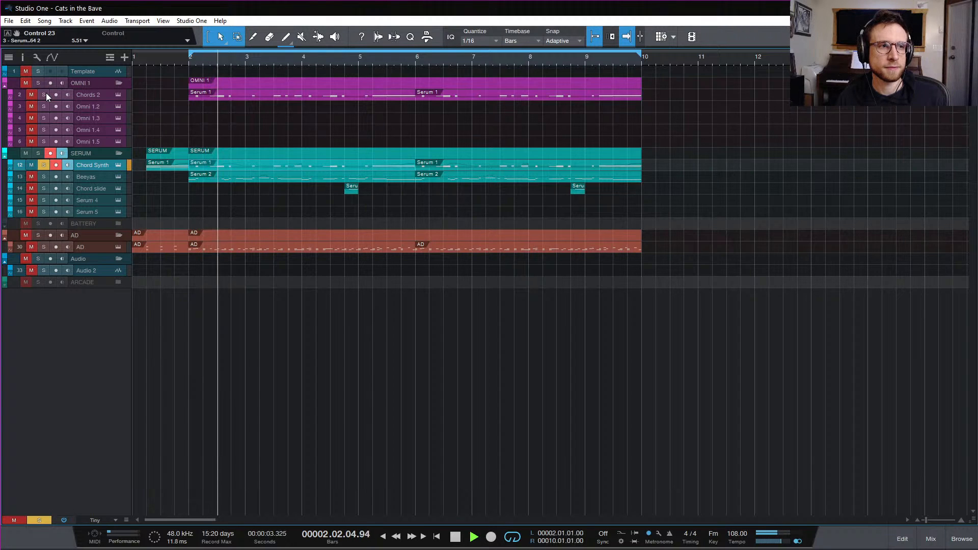
key(space)
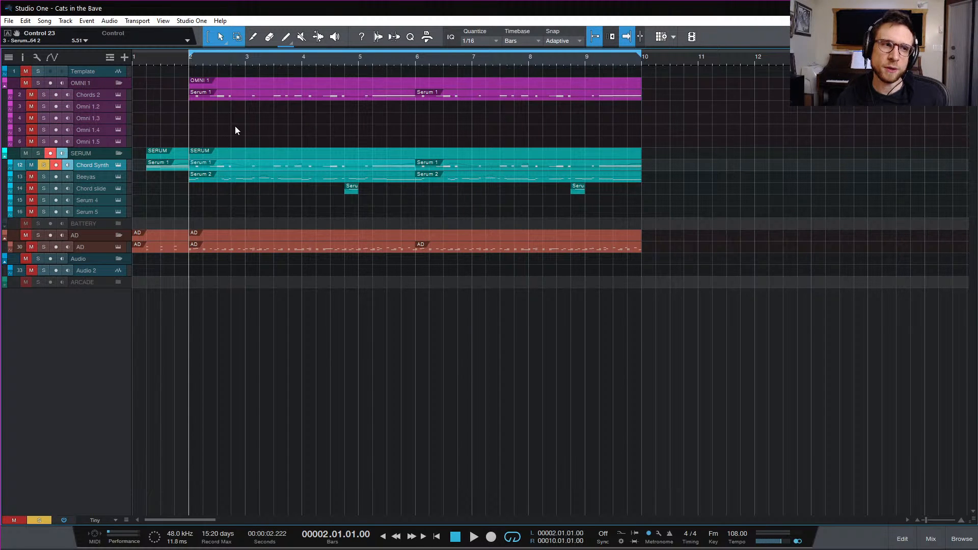
click(45, 95)
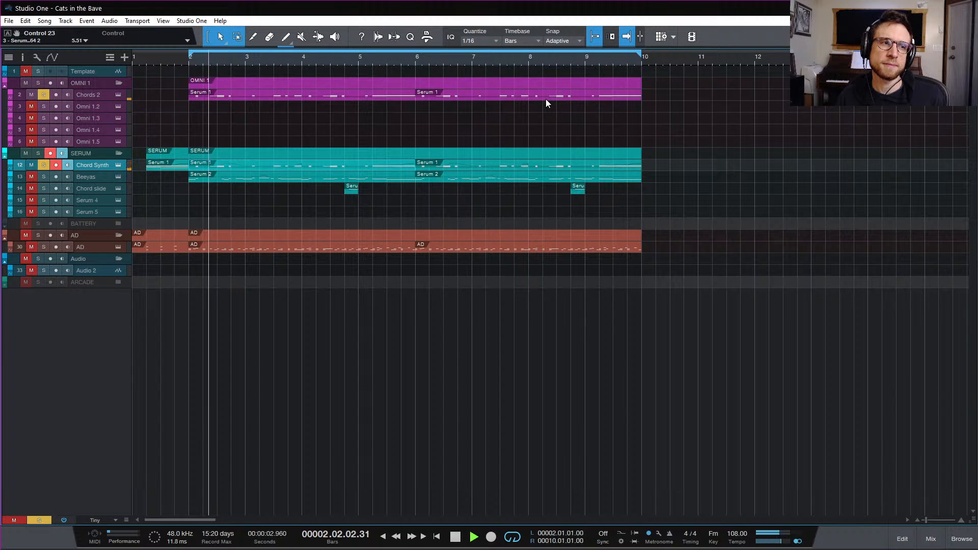
key(space)
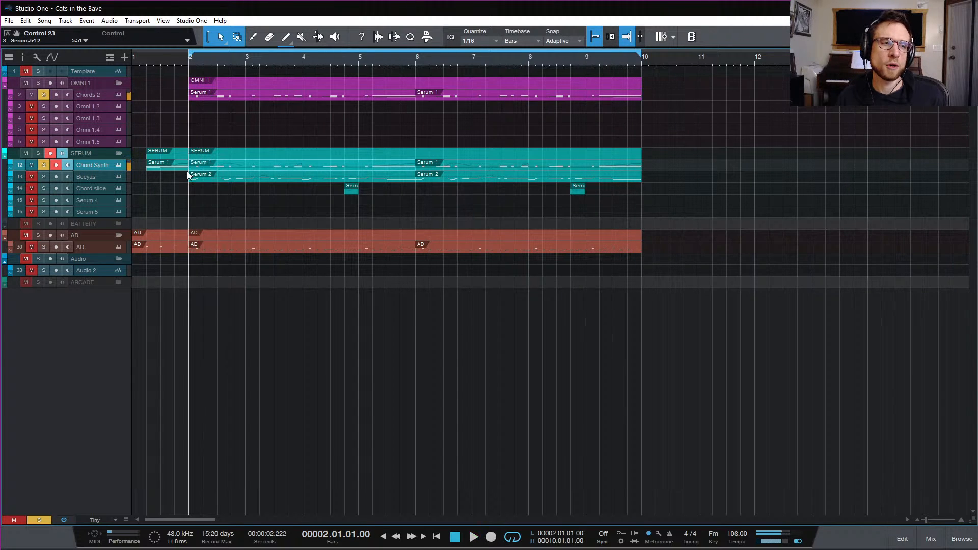
Open the Chord Synth event at bar 2 for note editing and flatten its modulation curve at 100 through bar 6
double_click(304, 163)
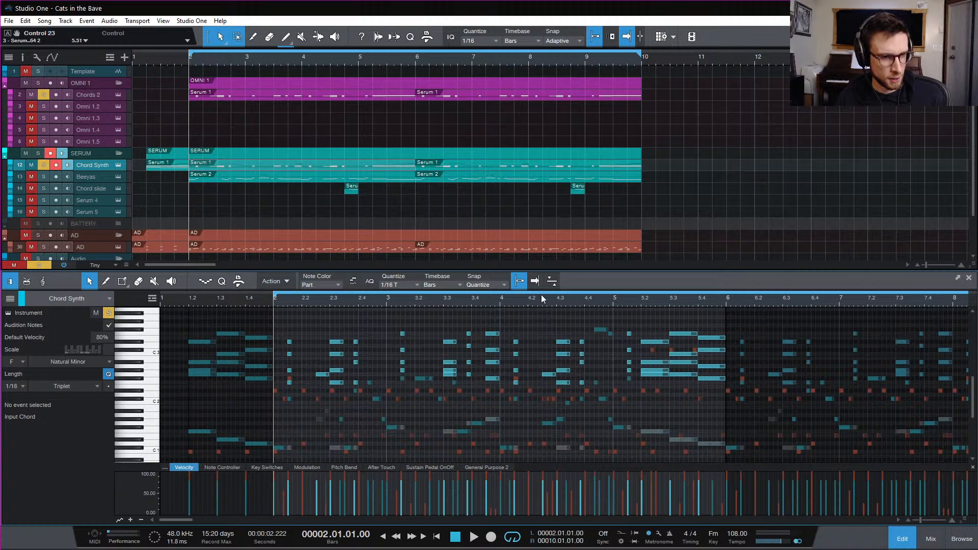
drag(595, 272, 592, 217)
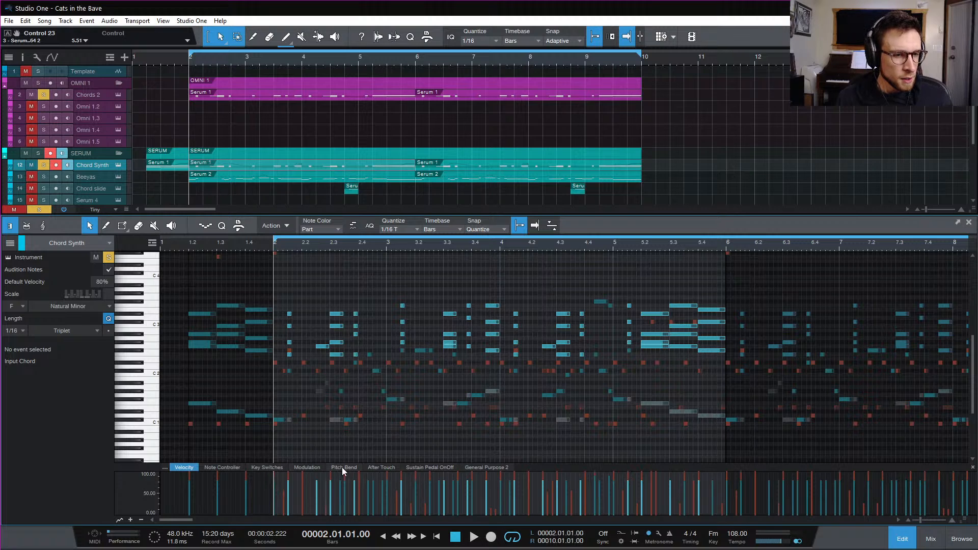
click(313, 467)
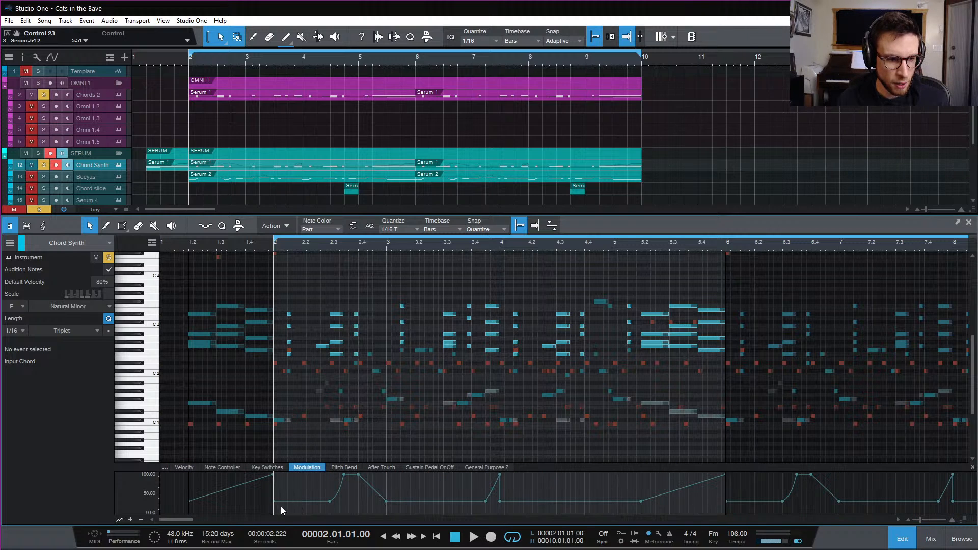
mouse_move(282, 509)
mouse_down()
mouse_move(649, 468)
mouse_move(726, 471)
mouse_up()
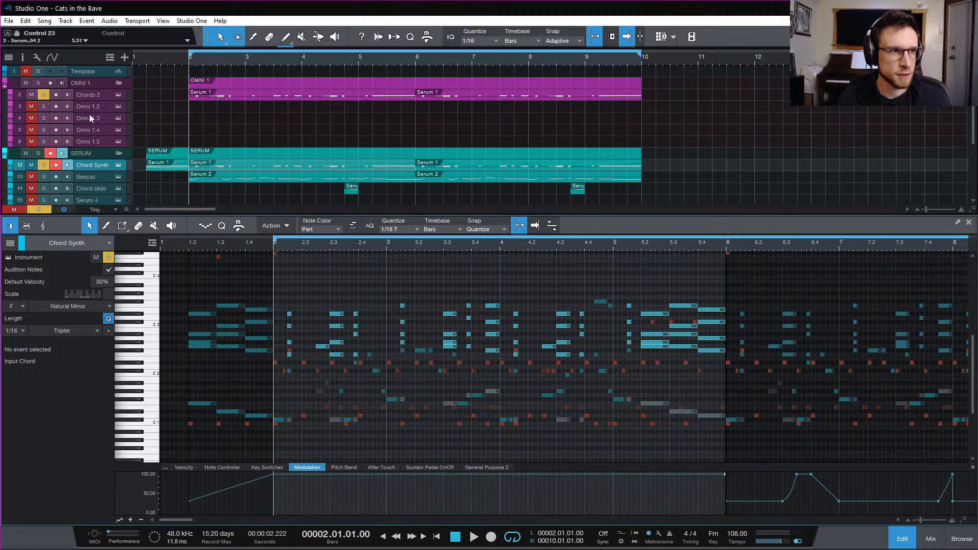
Clear all track solos and listen to the full arrangement from bar 2
click(38, 210)
key(space)
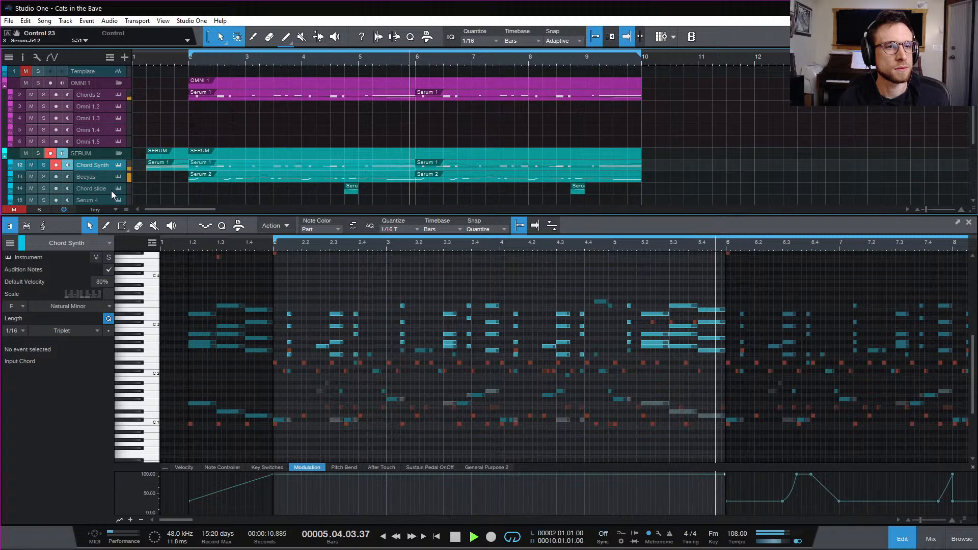
key(space)
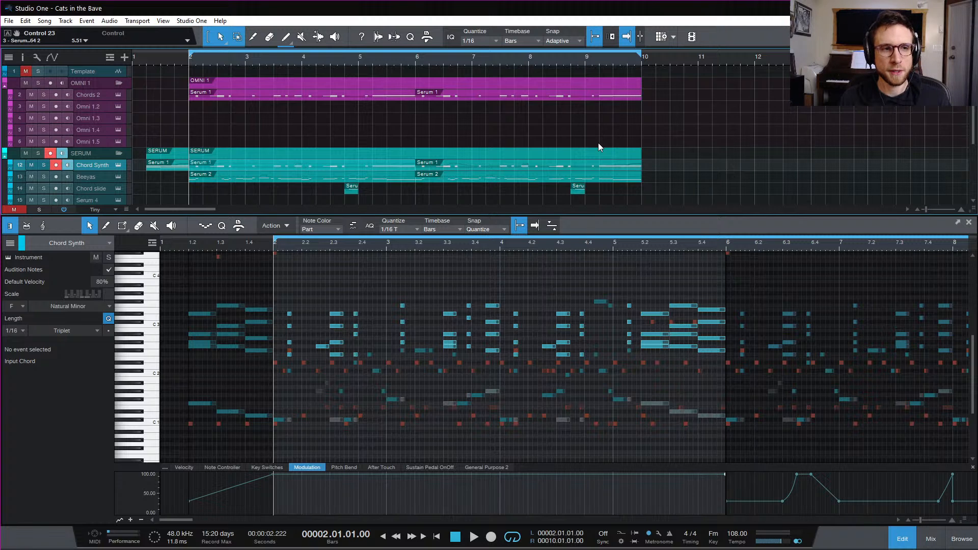
key(space)
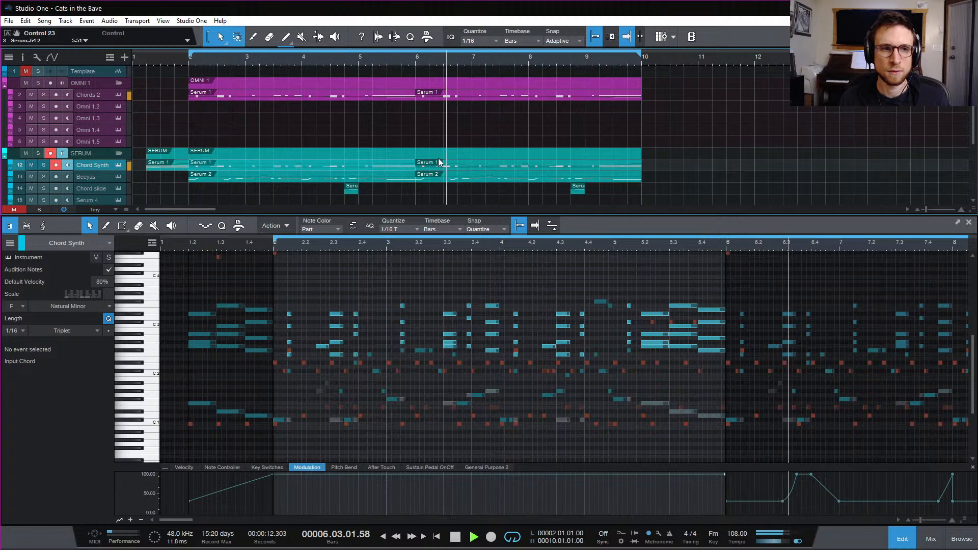
key(space)
Flatten the modulation at 100 across the Chord Synth event from bar 6 to bar 10 and close the note editor
click(461, 164)
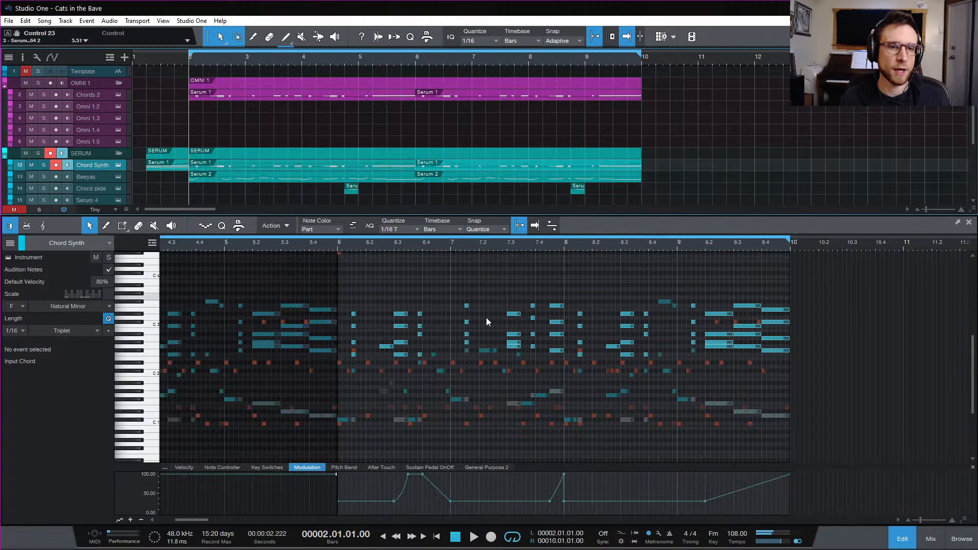
mouse_move(340, 504)
mouse_down()
mouse_move(437, 449)
mouse_move(793, 450)
mouse_up()
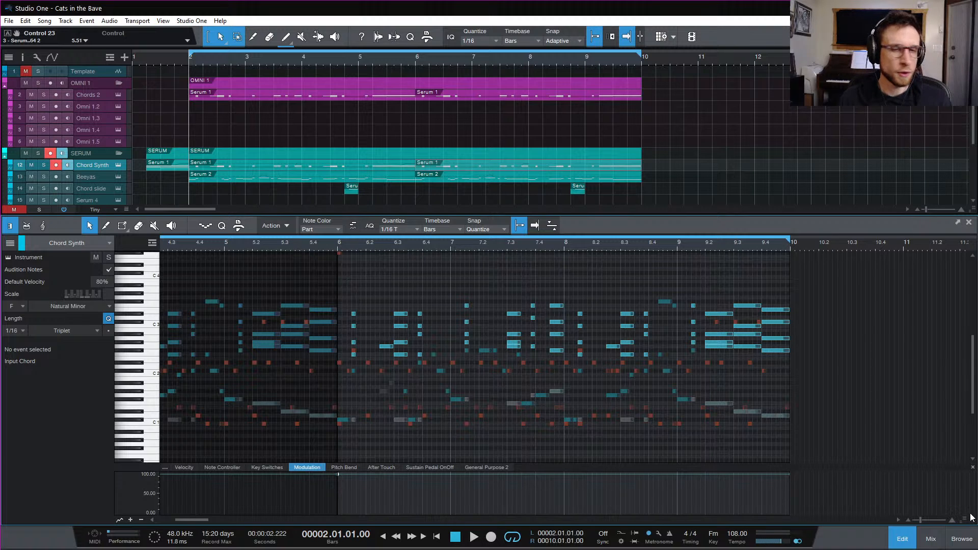
click(902, 540)
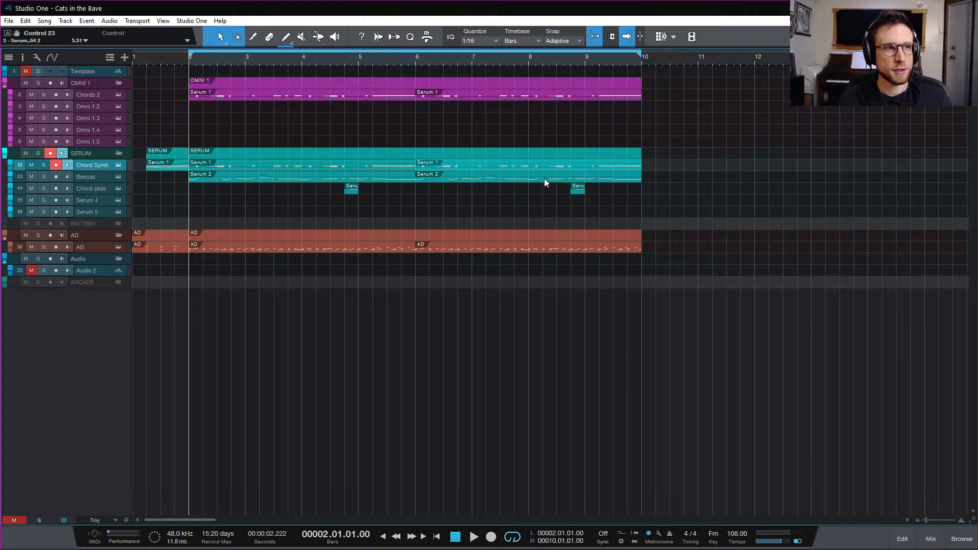
Play the full arrangement from beat 2 of bar 1, where the first Chord Synth event starts
click(146, 60)
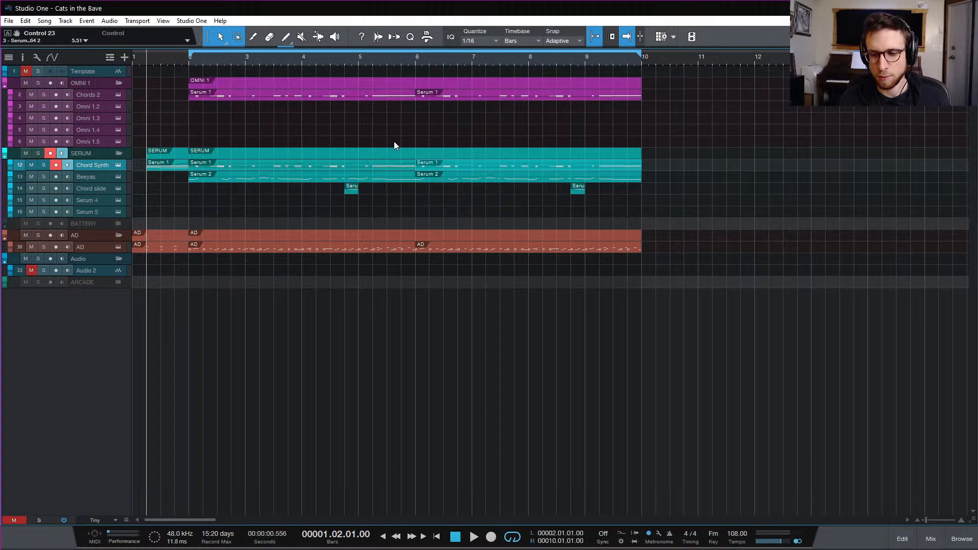
key(space)
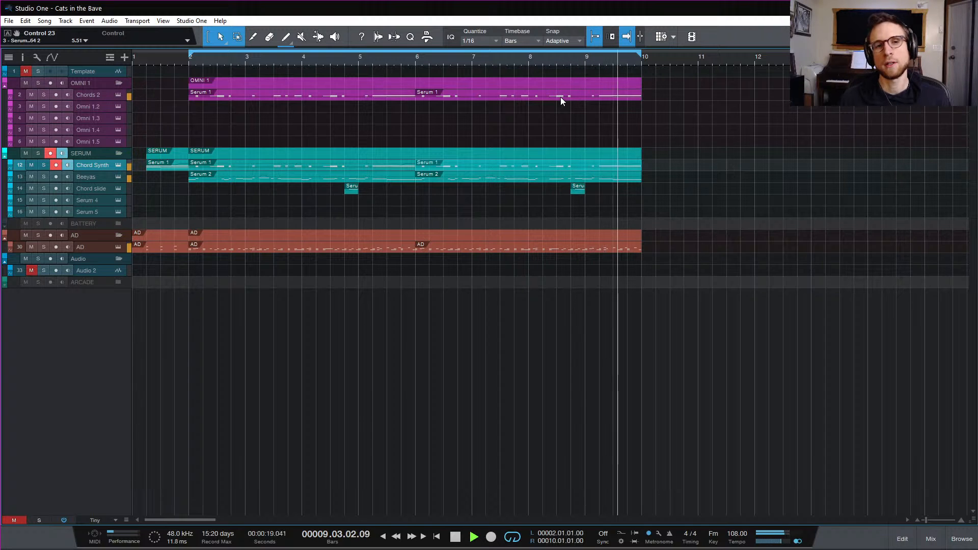
key(space)
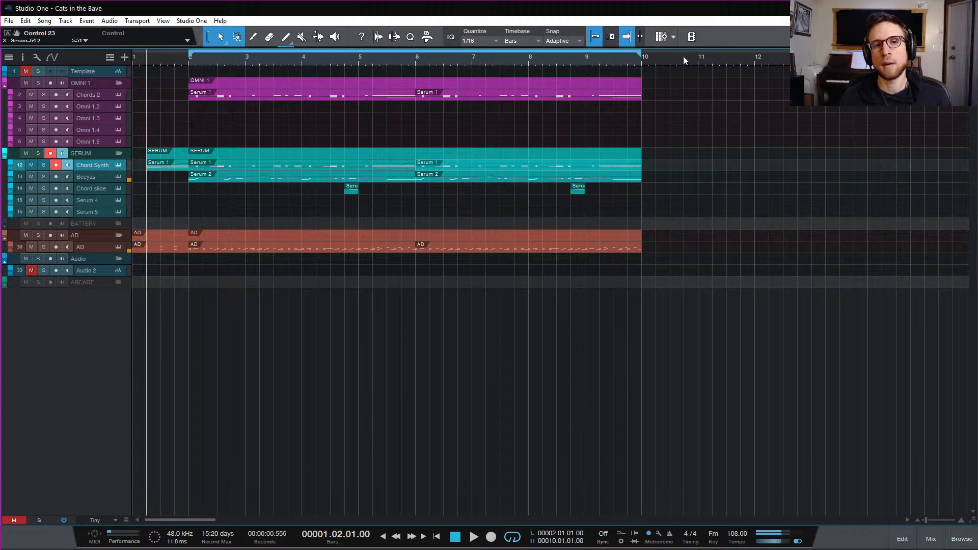
Zoom the timeline out to show the empty bars past bar 10 and play the section from bar 2
click(642, 62)
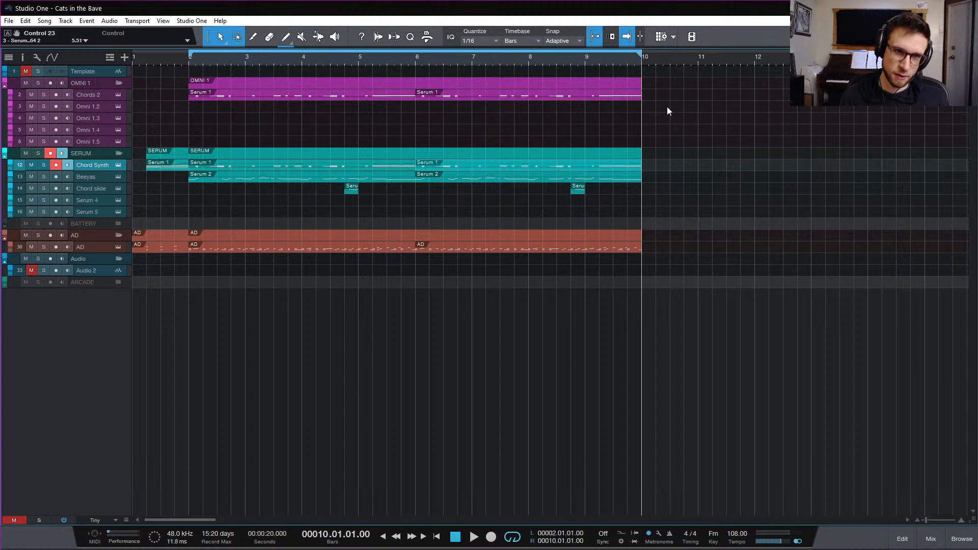
key(w)
key(w)
key(w)
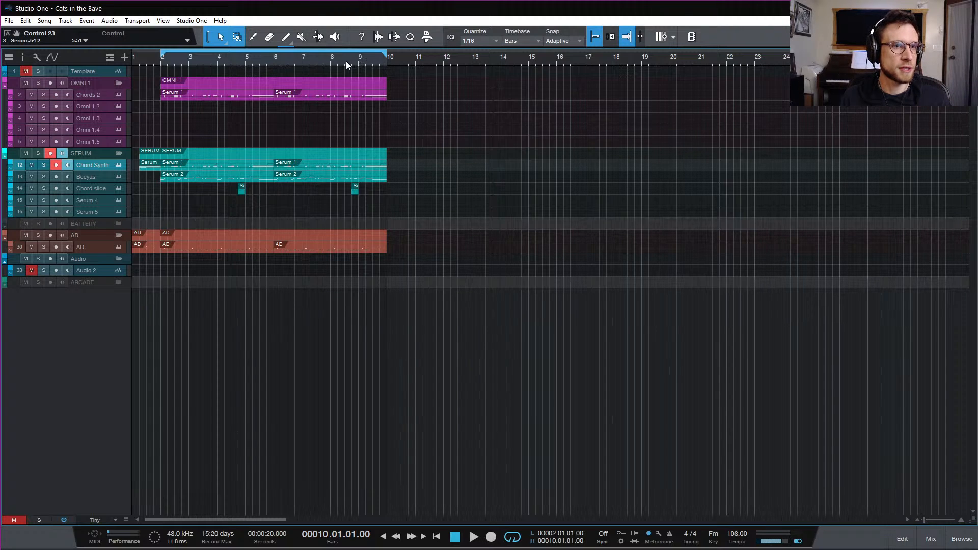
click(274, 58)
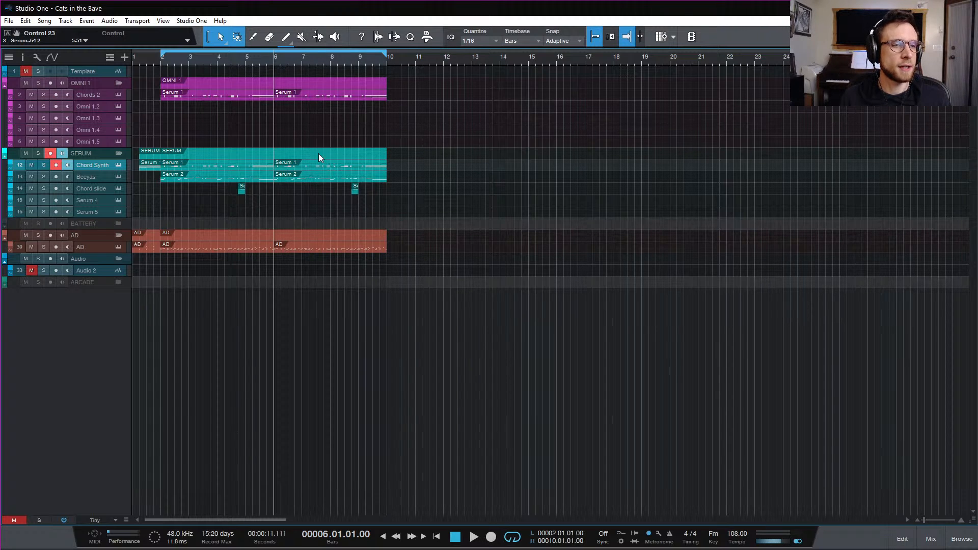
click(161, 60)
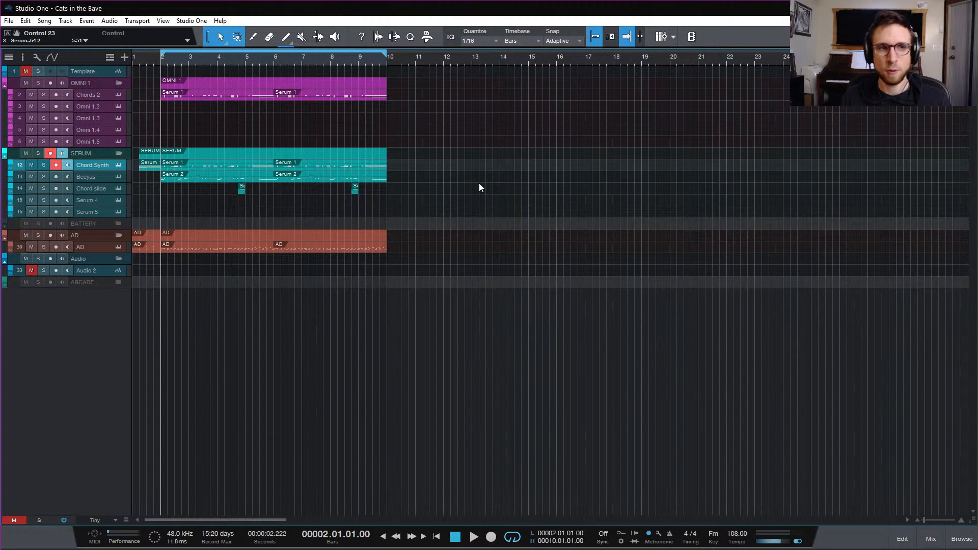
key(space)
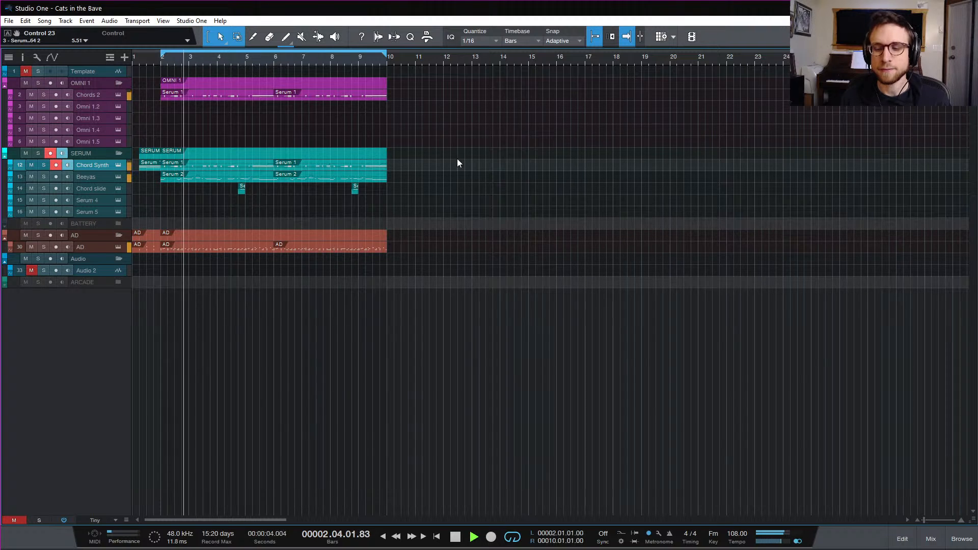
key(space)
Place the playhead at bar 10, where the existing section ends
click(359, 59)
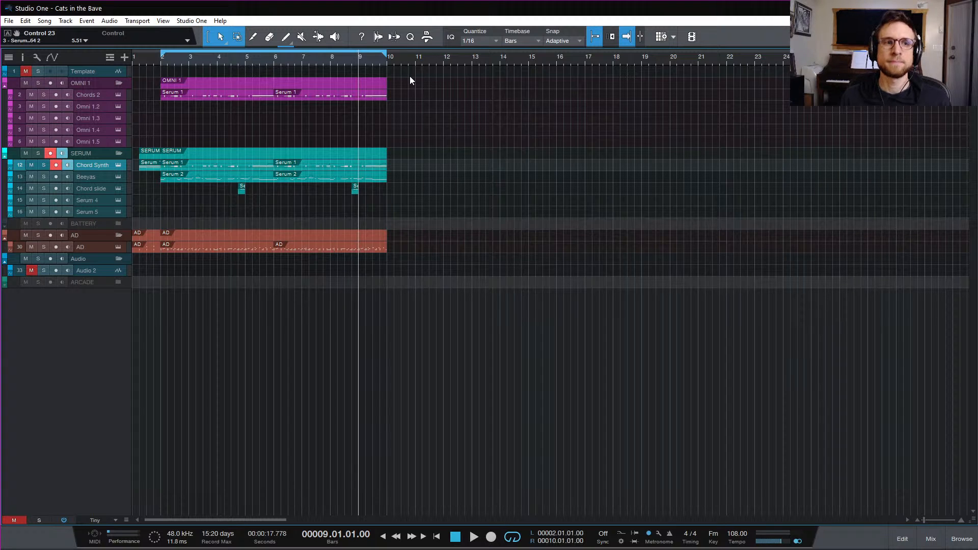
click(386, 60)
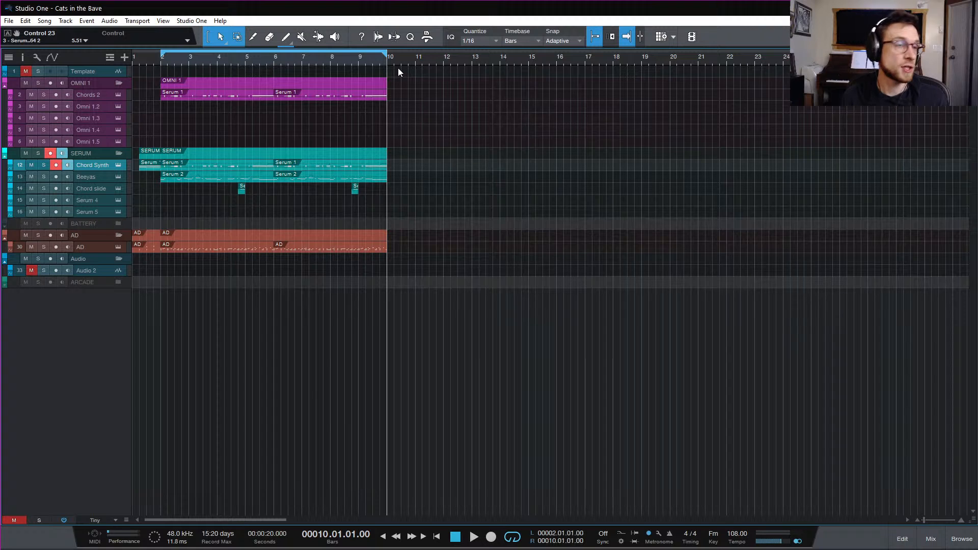
click(25, 71)
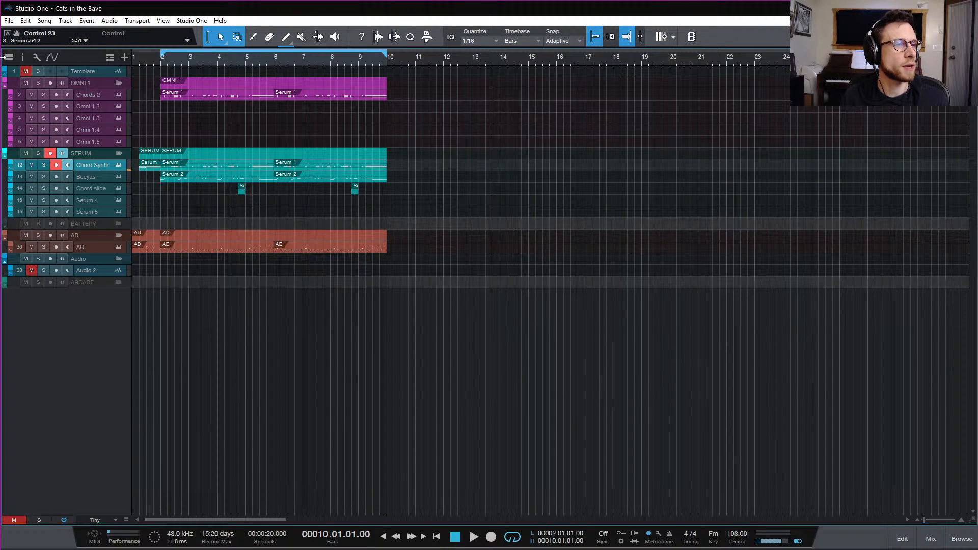
Create an empty one-bar event from bar 10 to bar 11 on the AD drum track and open it in the note editor
click(25, 72)
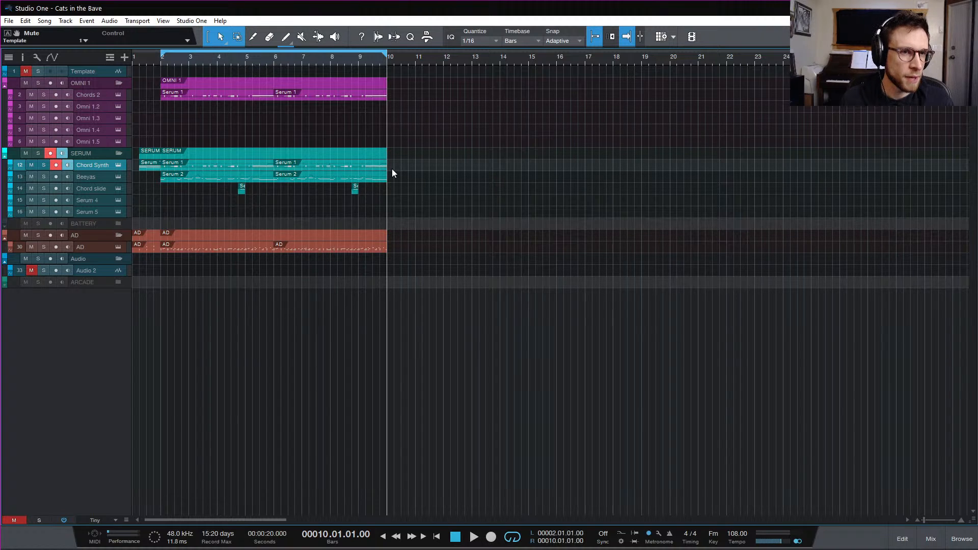
drag(387, 250, 409, 246)
double_click(405, 248)
scroll(792, 376, right, 2)
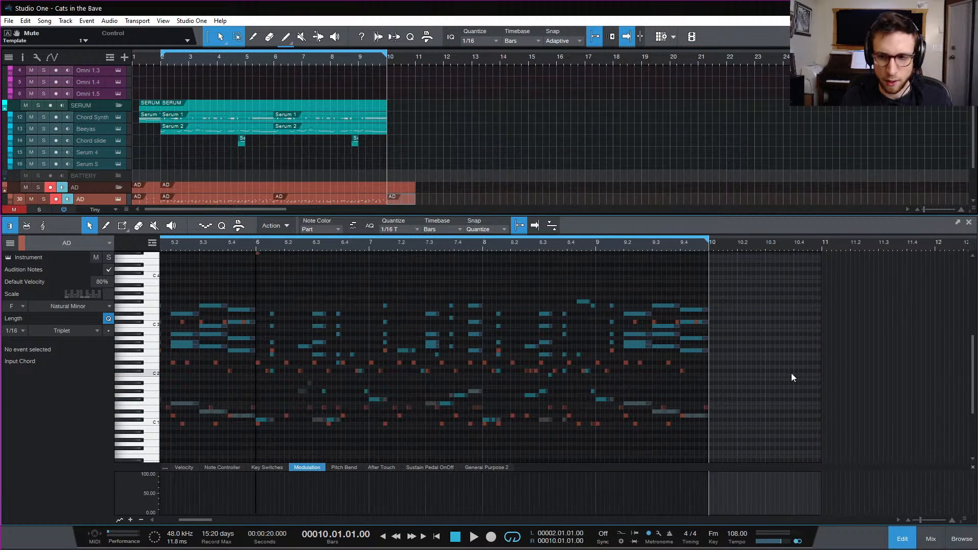
key(e)
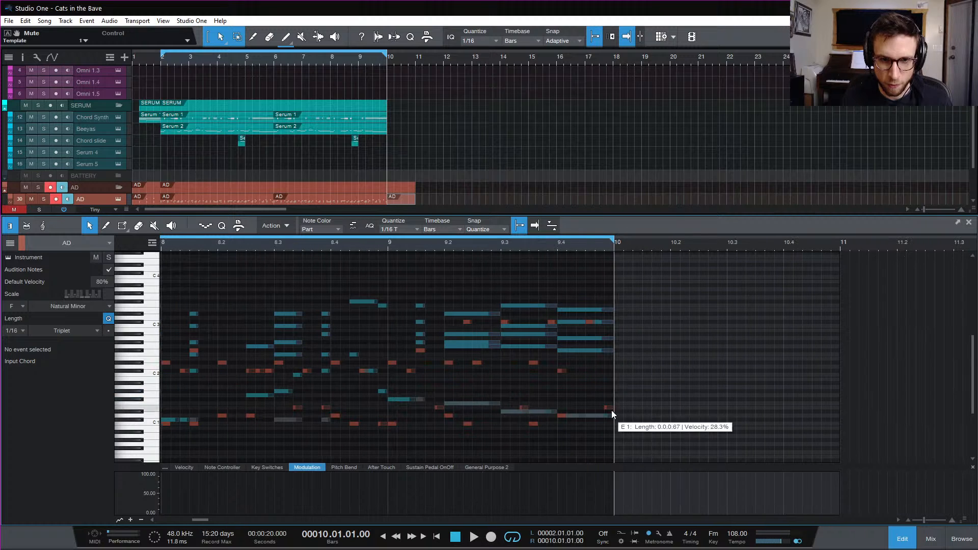
Add a D1 note at 10.01.01 with 100% velocity and copy it to E1 at 10.01.03
double_click(618, 416)
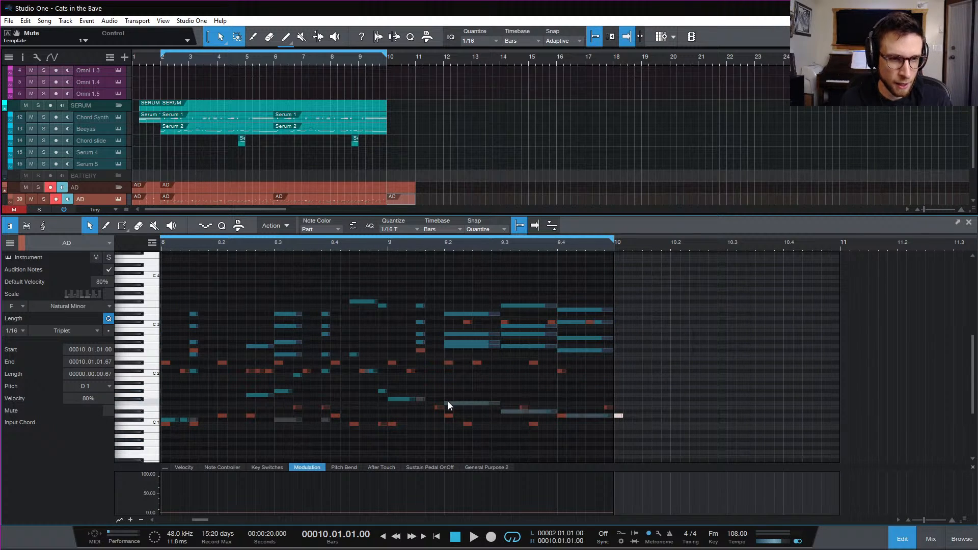
mouse_move(449, 404)
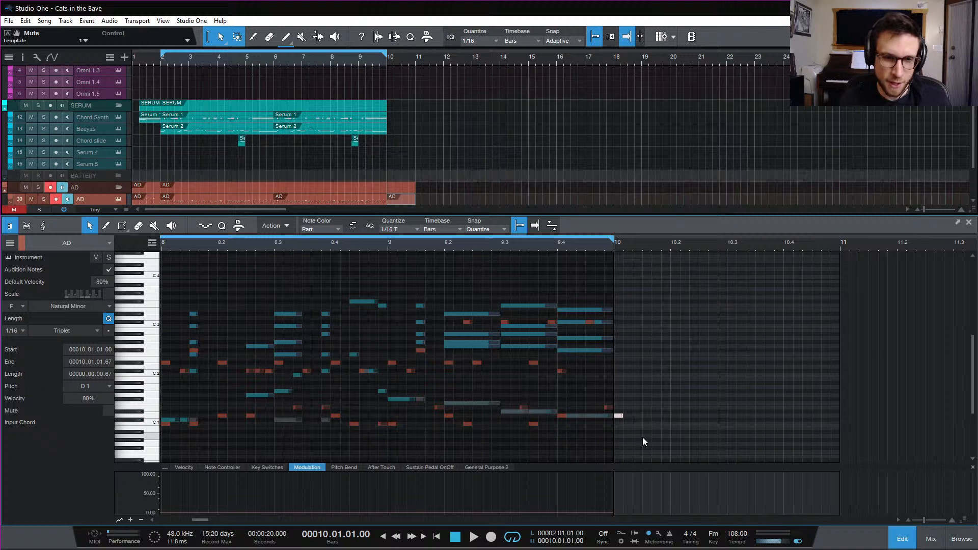
scroll(381, 175, down, 2)
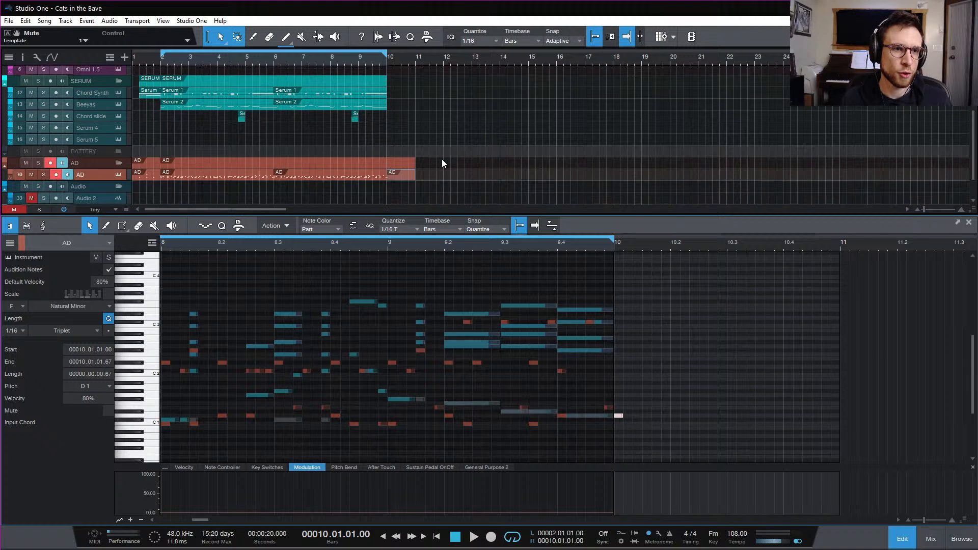
click(407, 174)
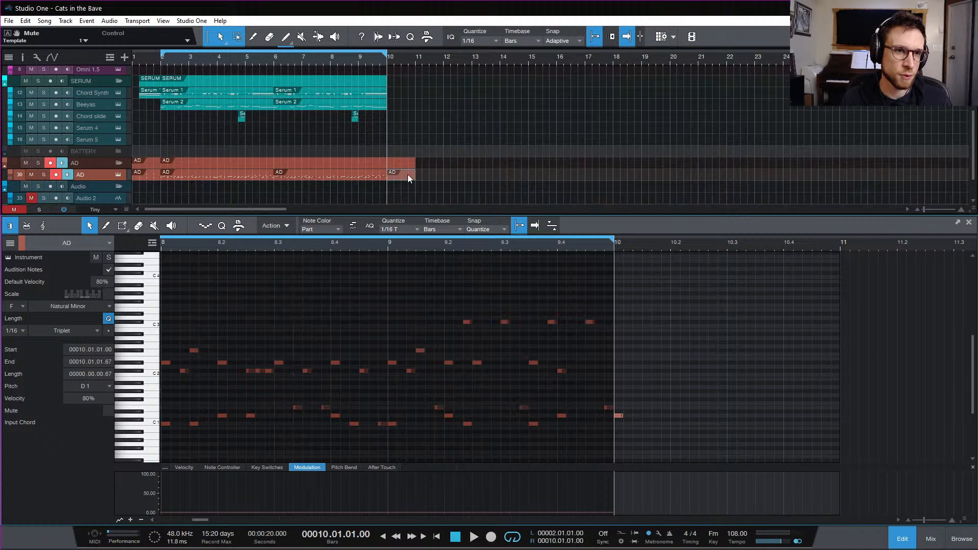
click(618, 416)
click(191, 467)
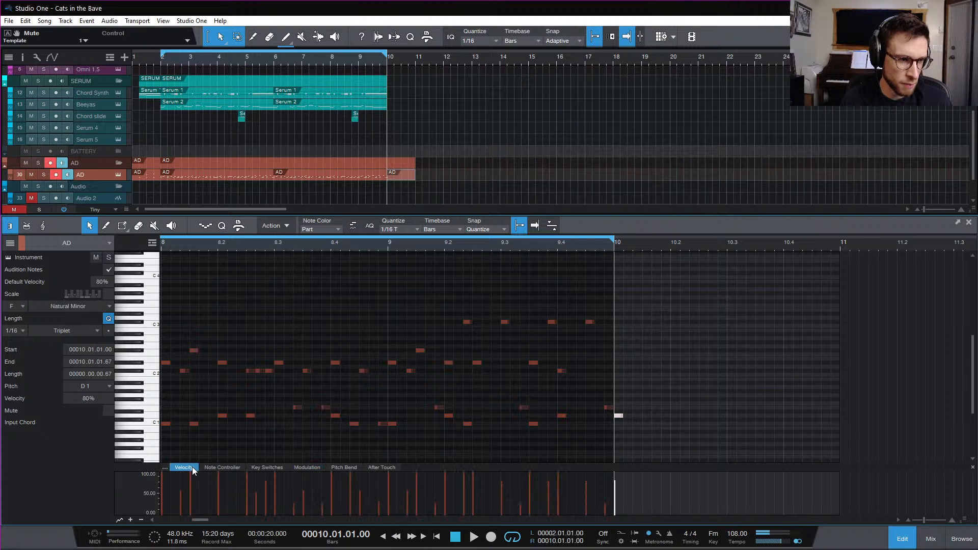
drag(618, 486, 618, 458)
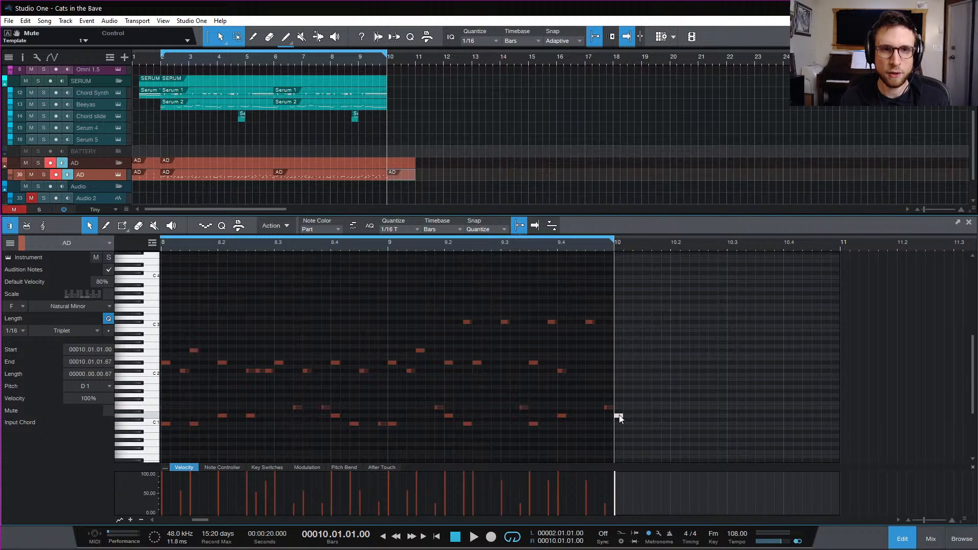
drag(625, 415, 645, 408)
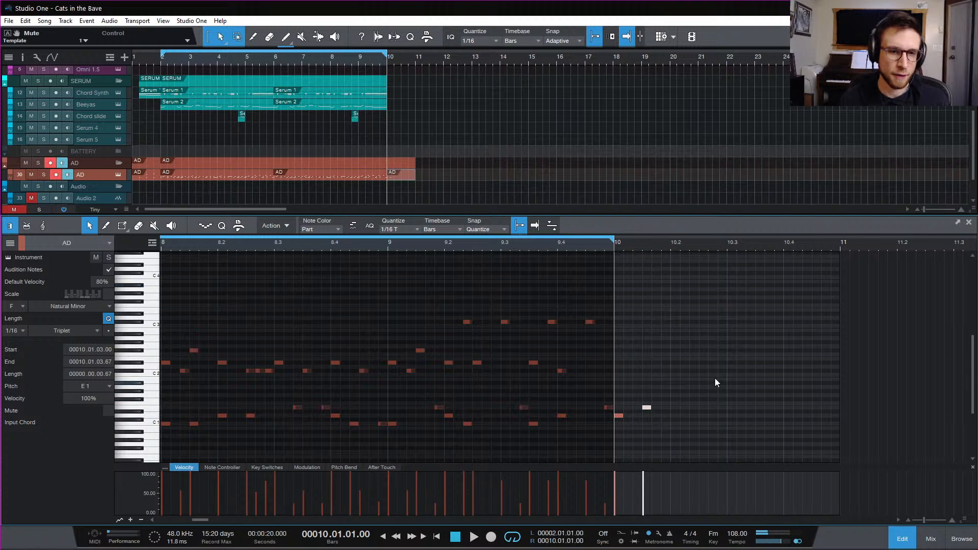
Set the note editor's quantize to 1/16 and duplicate the D1 and E1 pair three times to fill bar 10
drag(714, 378, 618, 446)
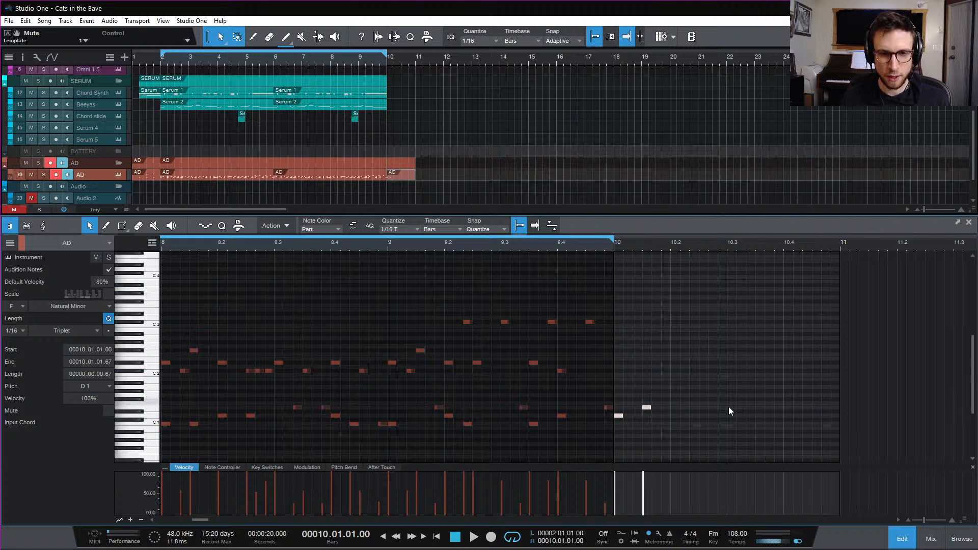
click(718, 355)
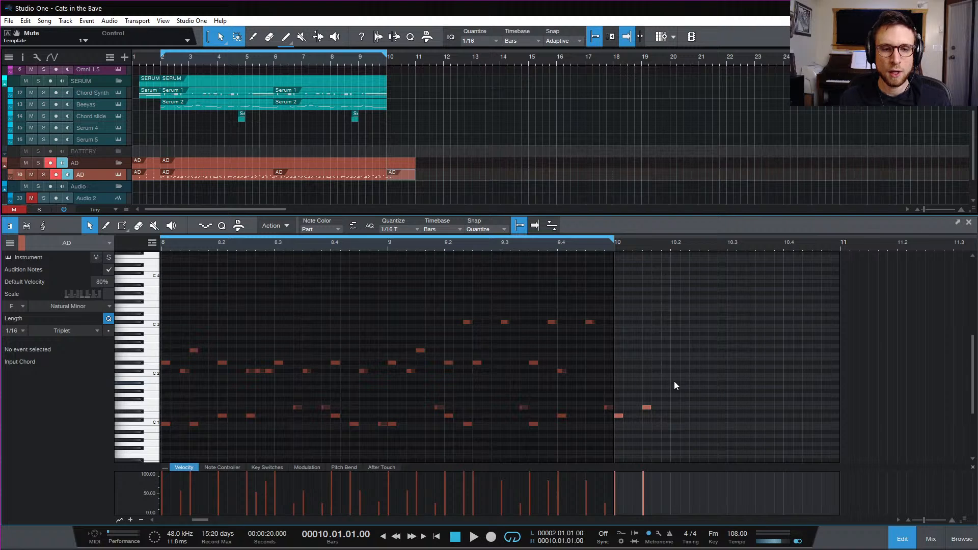
drag(688, 381, 616, 441)
drag(713, 403, 641, 399)
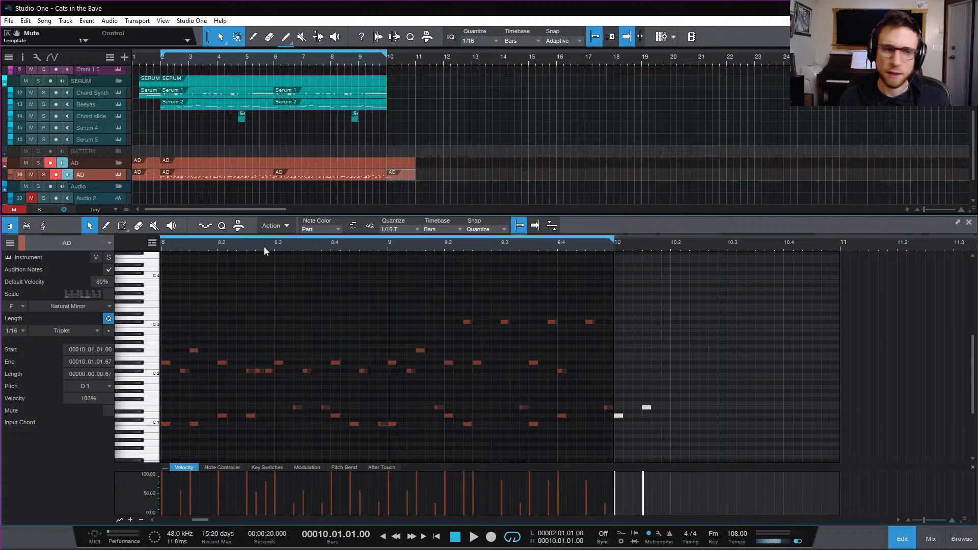
click(413, 228)
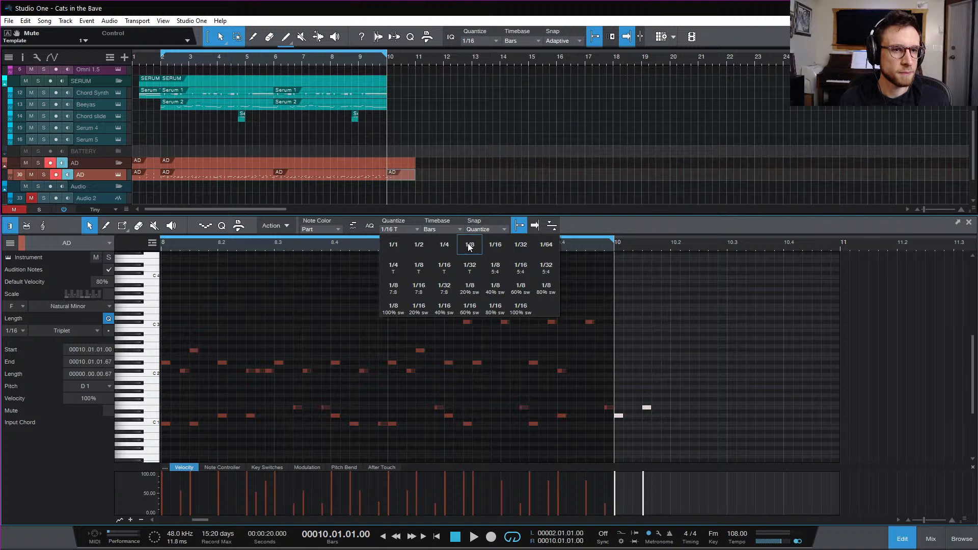
click(495, 245)
drag(713, 360, 621, 434)
key(d)
key(d)
key(d)
key(space)
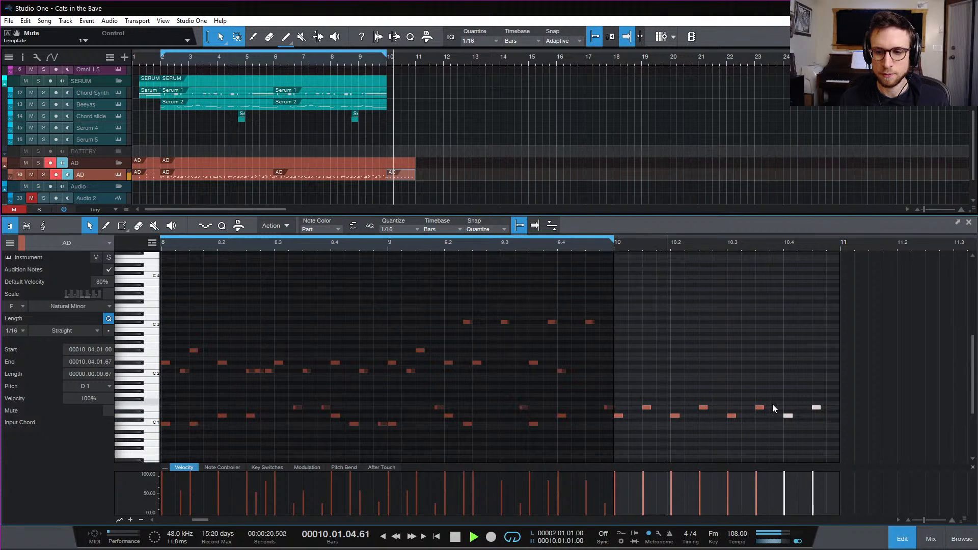
key(space)
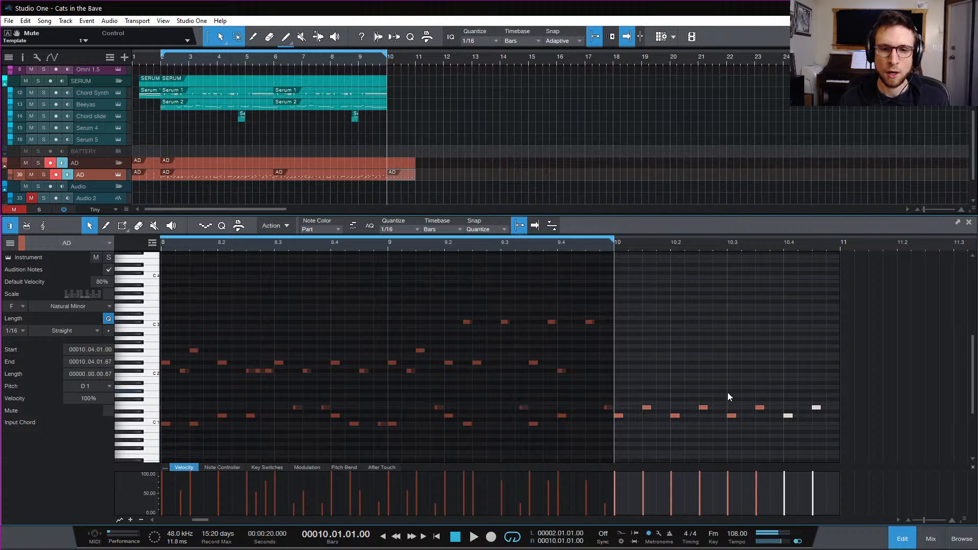
Shift the last four notes of bar 10 one sixteenth later, starting at 10.03.02, and play the bar
drag(725, 381, 877, 438)
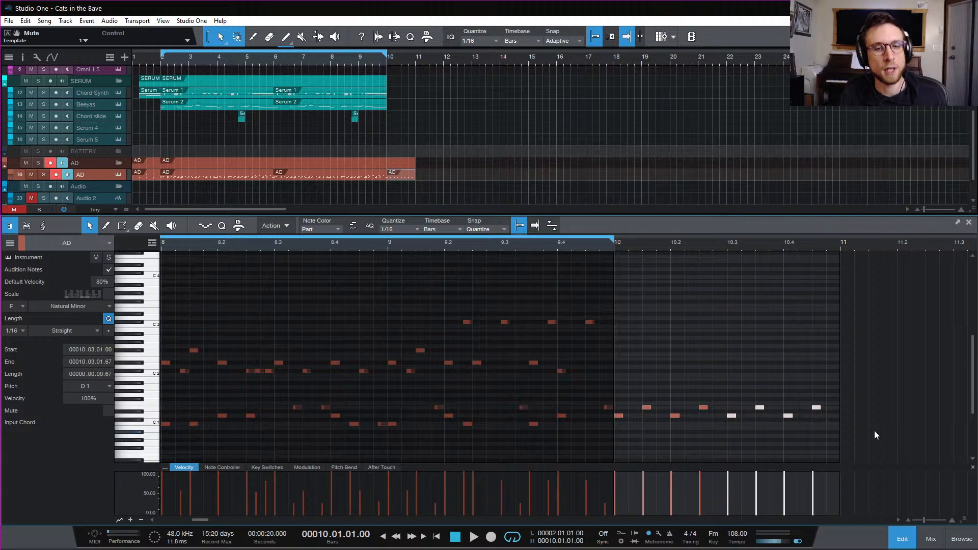
drag(732, 418, 745, 415)
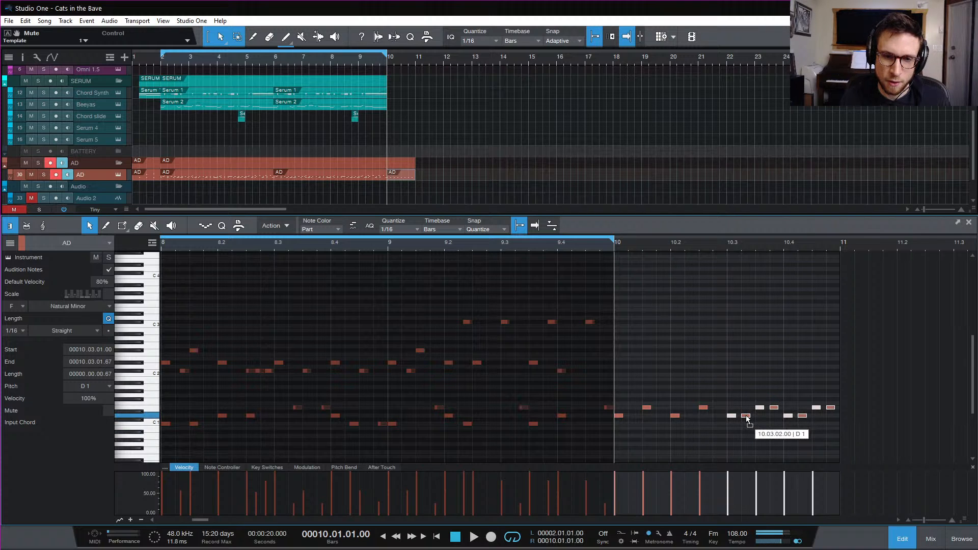
click(747, 372)
key(space)
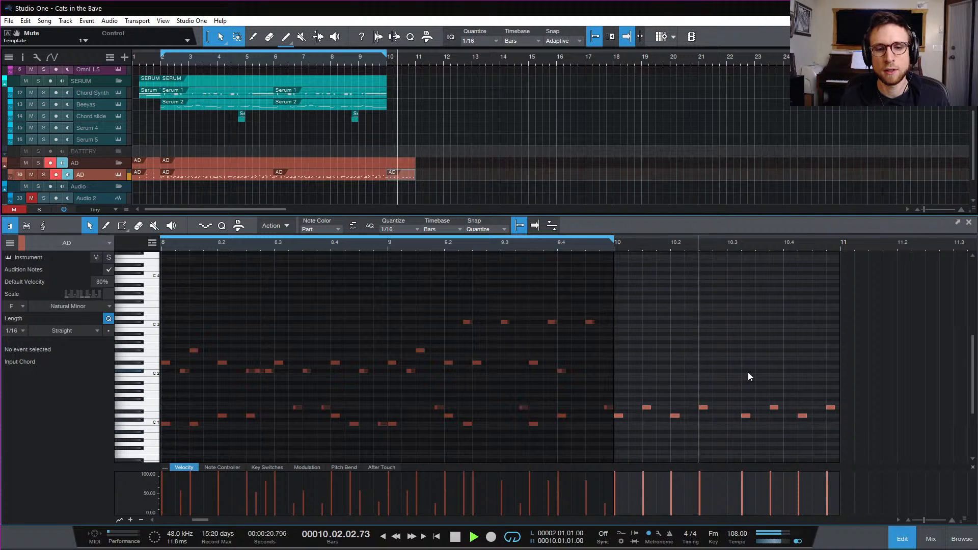
key(space)
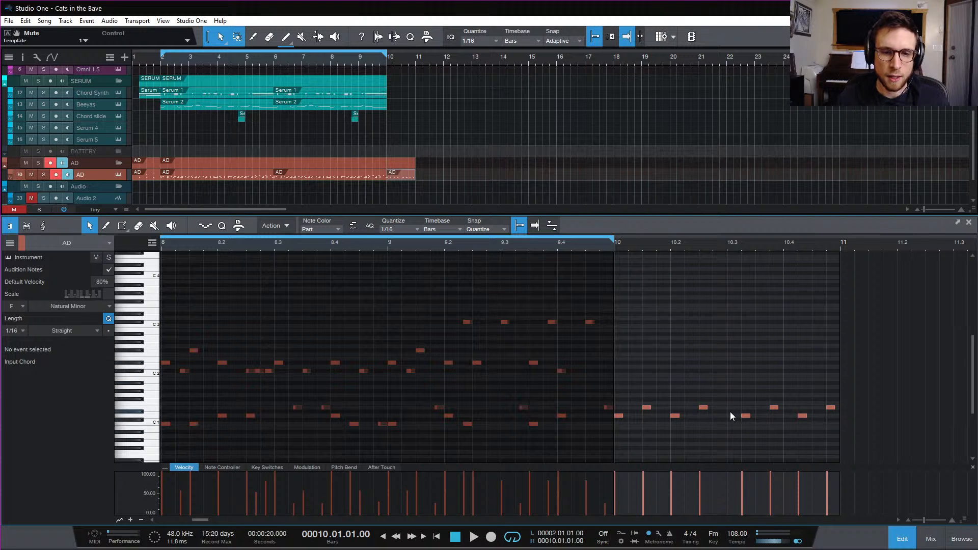
Add C1 and a note between C2 and C3 at 10.03.01, plus C2 at 10.03.02, and play the bar
scroll(731, 408, down, 1)
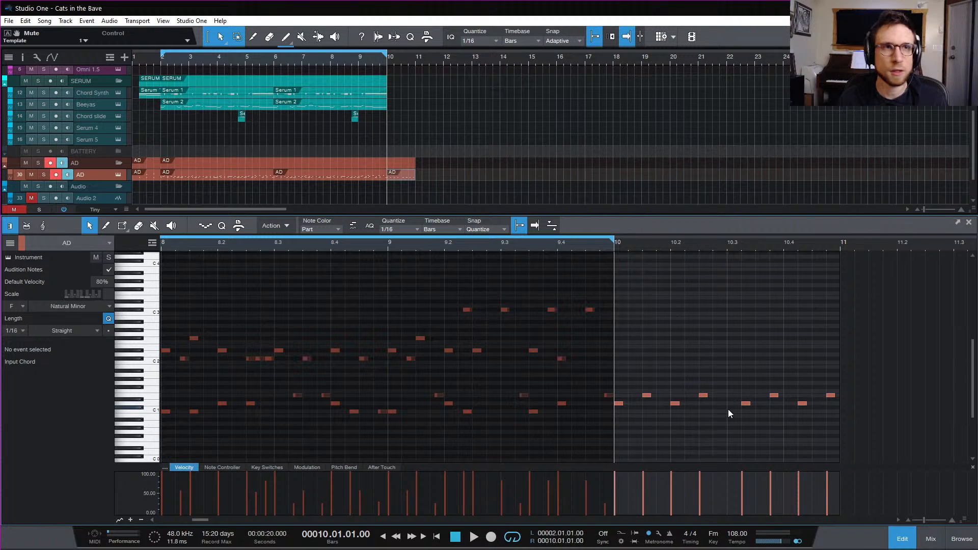
double_click(729, 411)
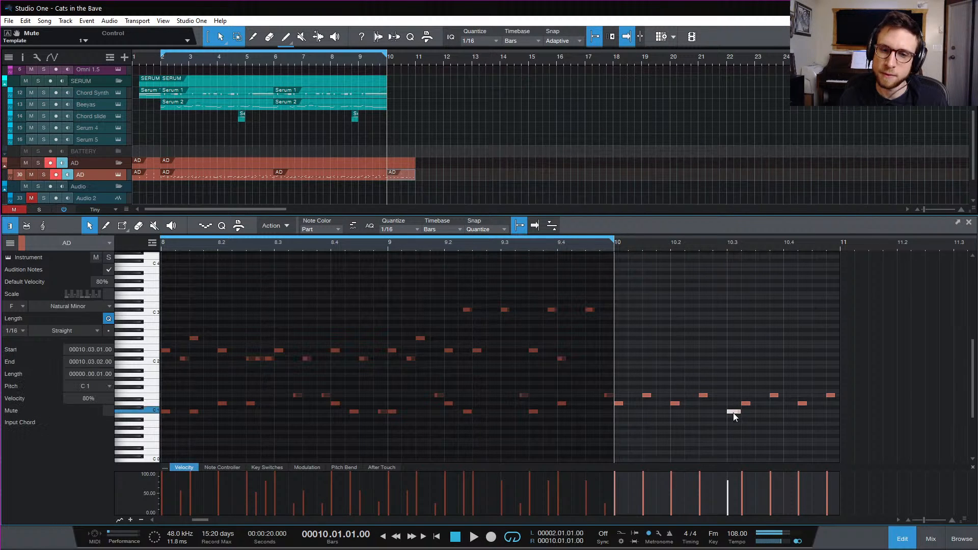
drag(736, 414, 752, 363)
key(space)
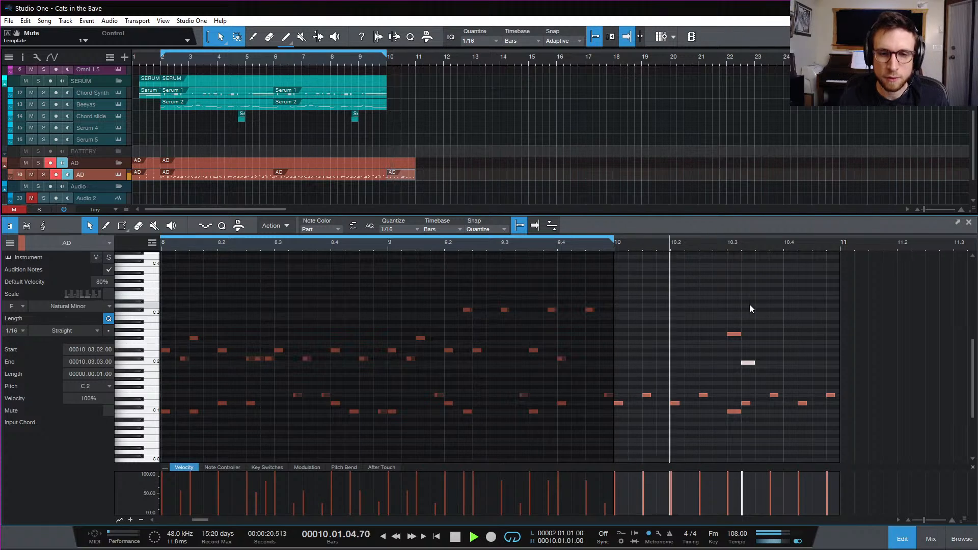
key(space)
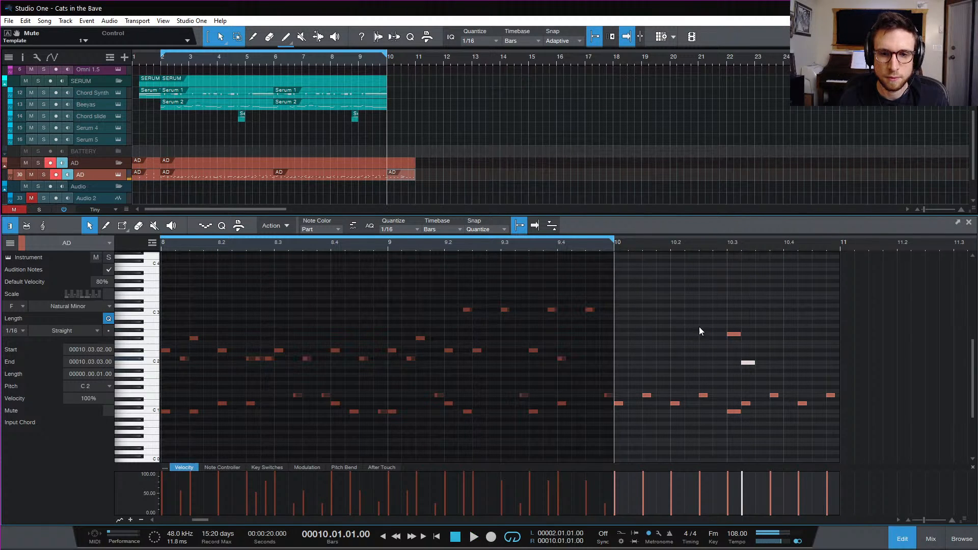
Move the C1 note and the highest note from 10.03.01 one sixteenth earlier to 10.02.04 and play the bar
drag(712, 302, 719, 411)
key(space)
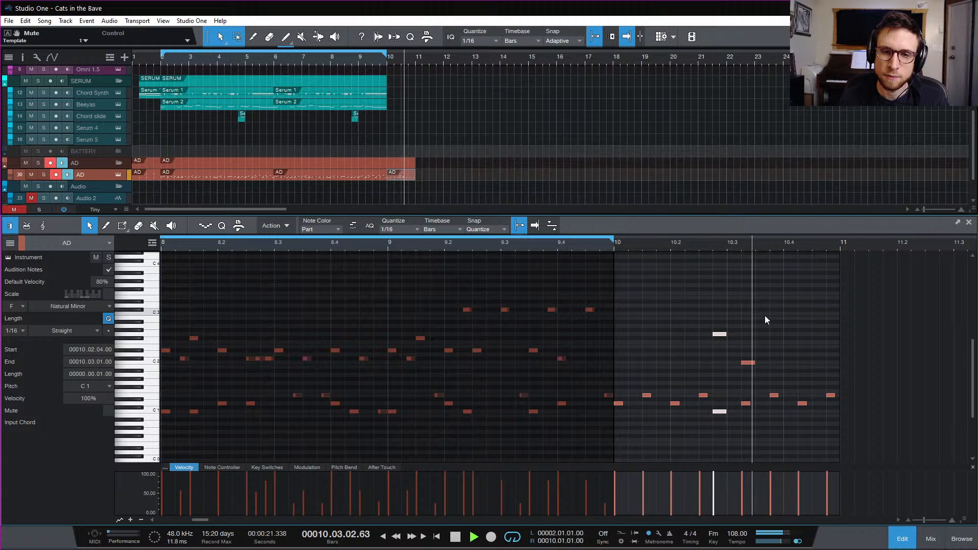
key(space)
key(space)
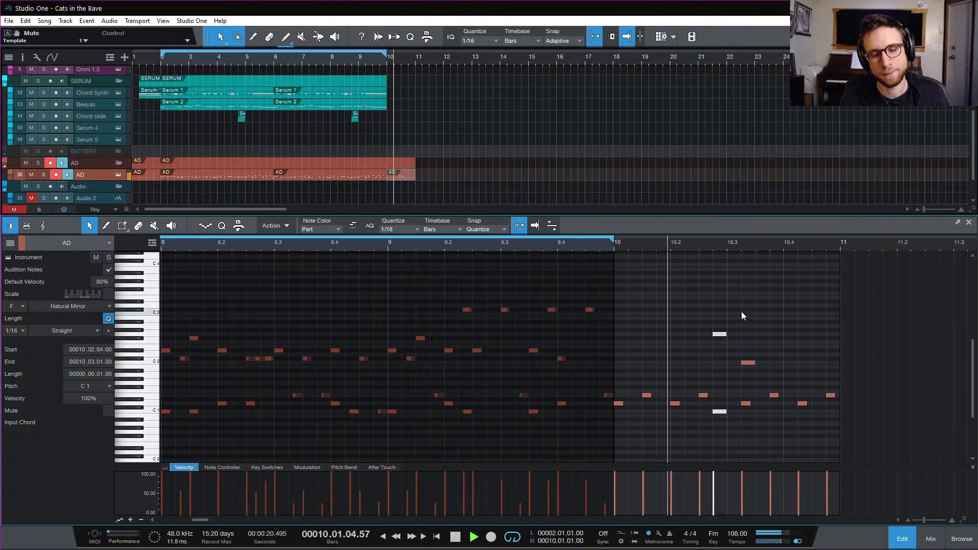
key(space)
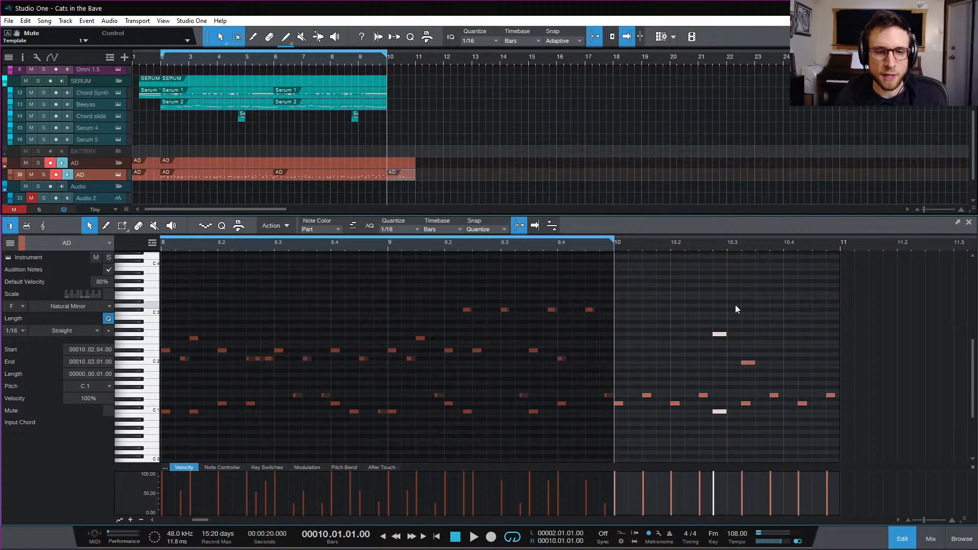
Deselect the drum notes and play the arrangement from bar 2
click(727, 301)
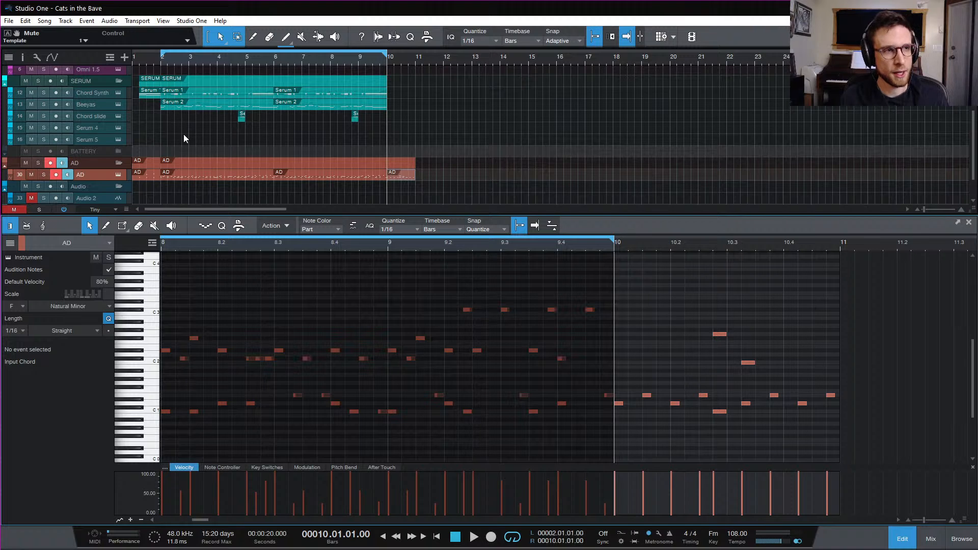
click(161, 57)
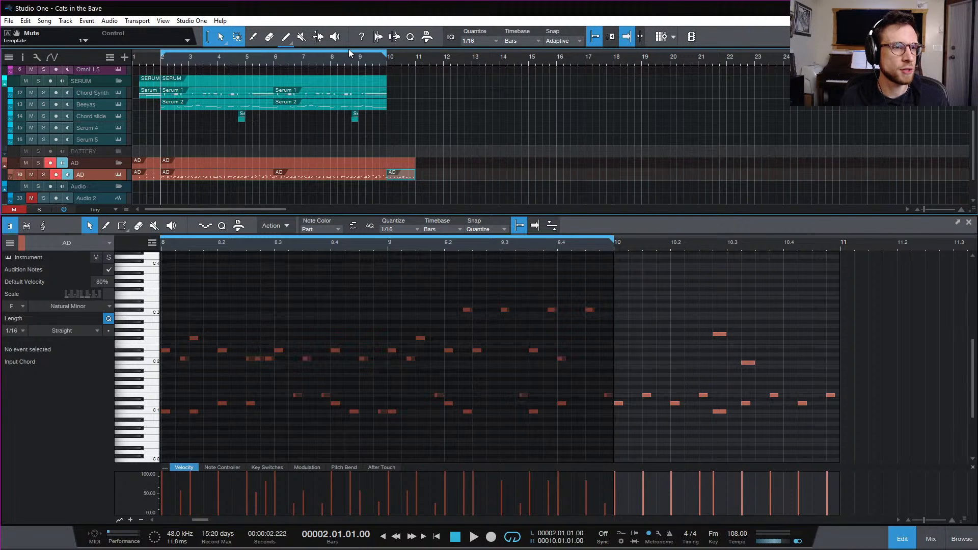
key(space)
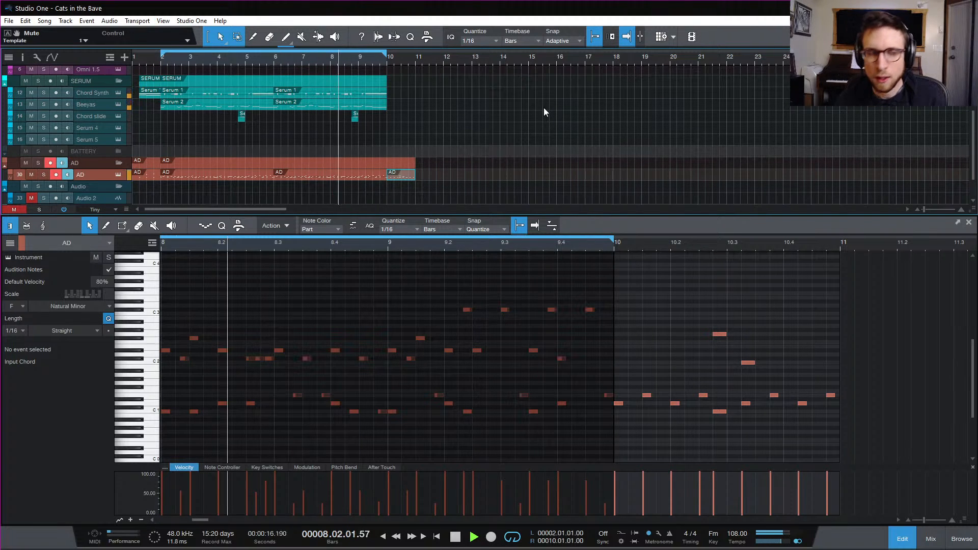
key(space)
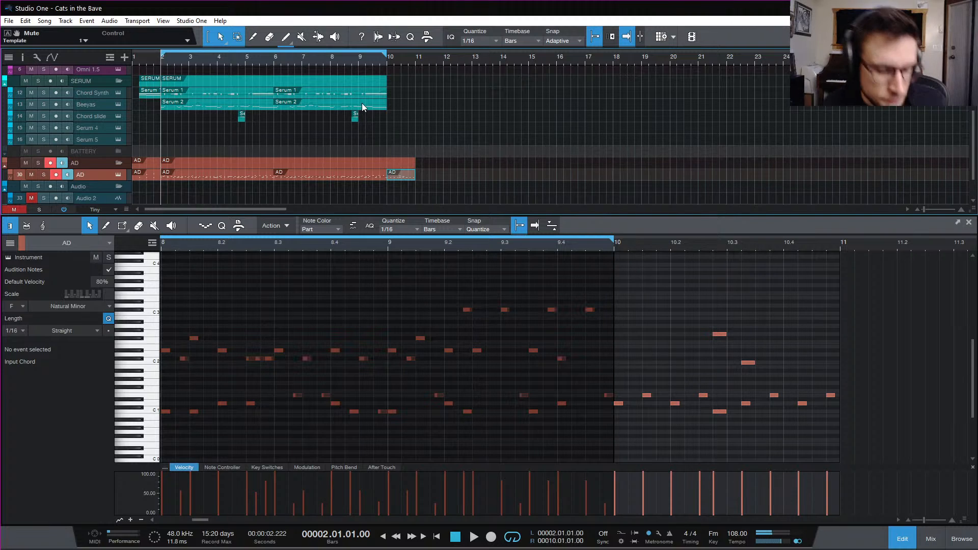
Select the Chord Synth track and play the arrangement from bar 4
click(105, 93)
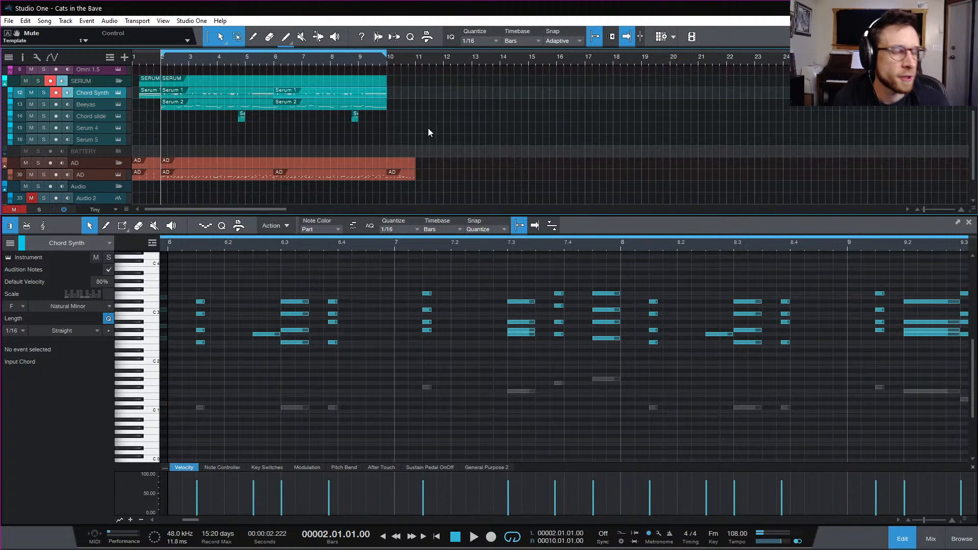
scroll(470, 146, down, 3)
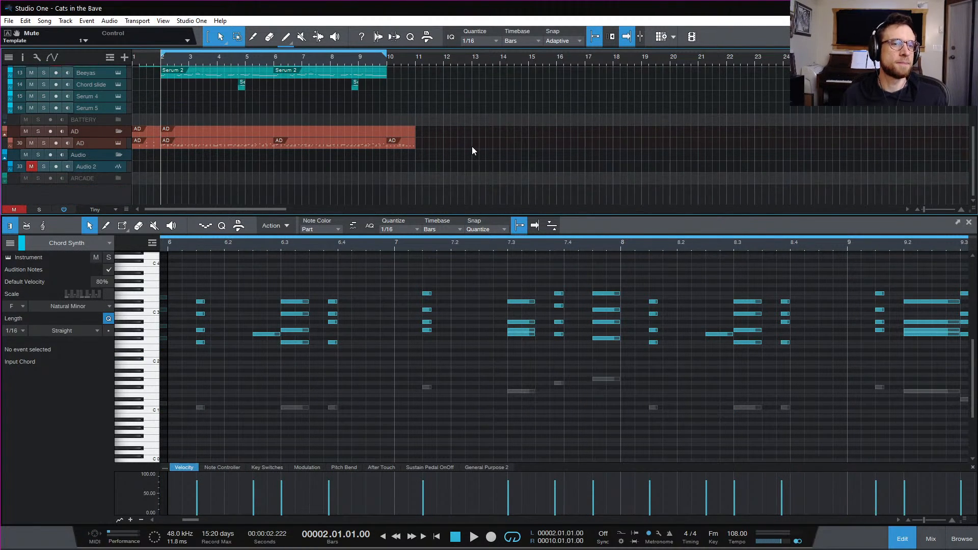
click(387, 59)
scroll(450, 134, up, 5)
scroll(450, 134, down, 5)
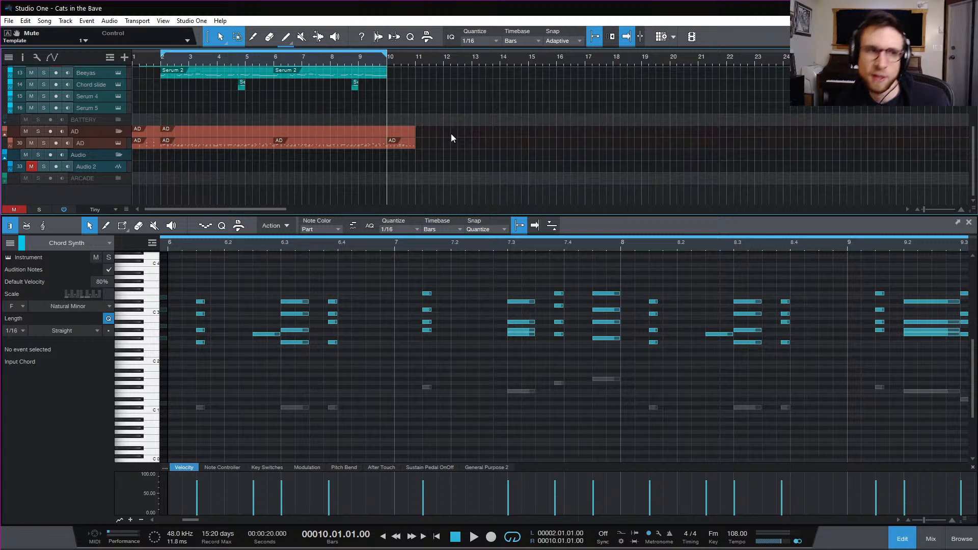
click(217, 58)
key(space)
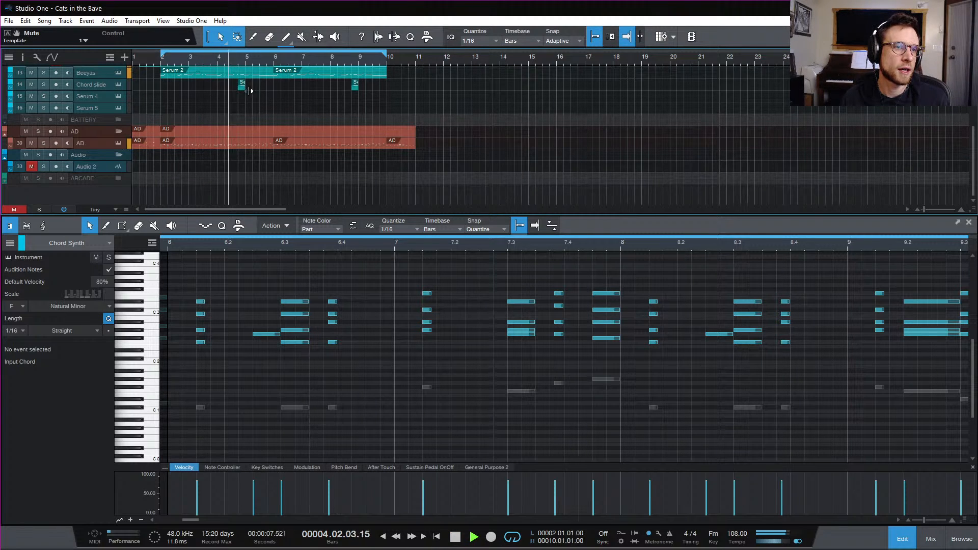
Solo the Chord slide track, play it from bar 4 beat 3, and turn its solo off
key(space)
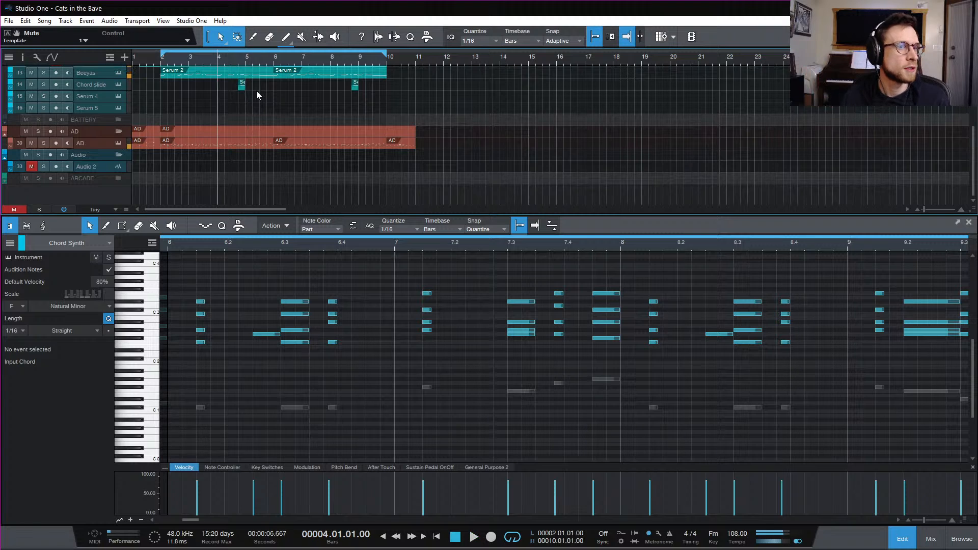
click(231, 62)
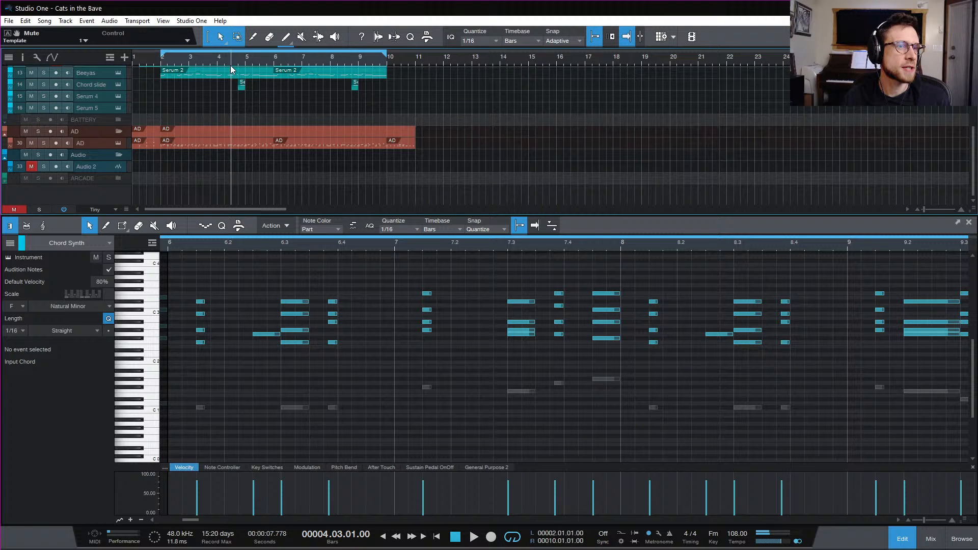
click(44, 85)
key(space)
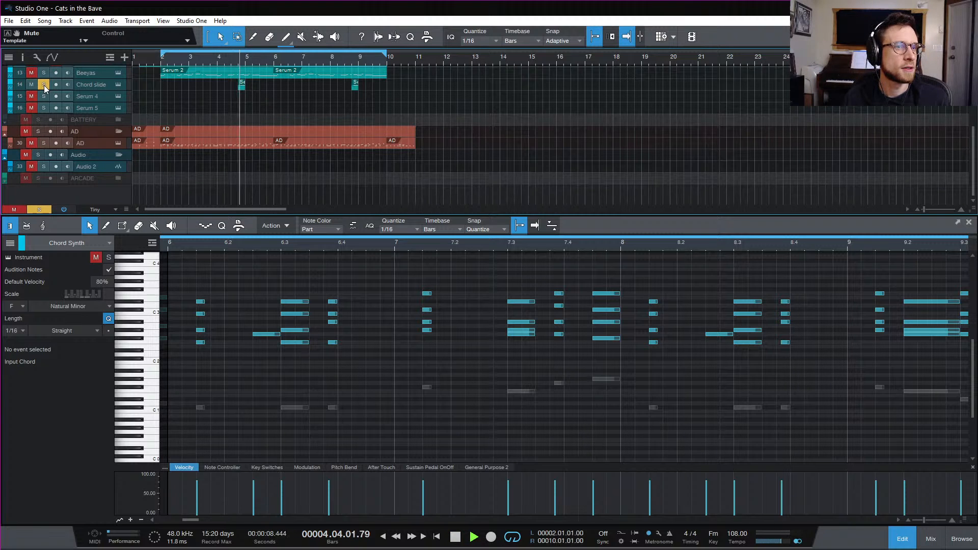
key(space)
key(space)
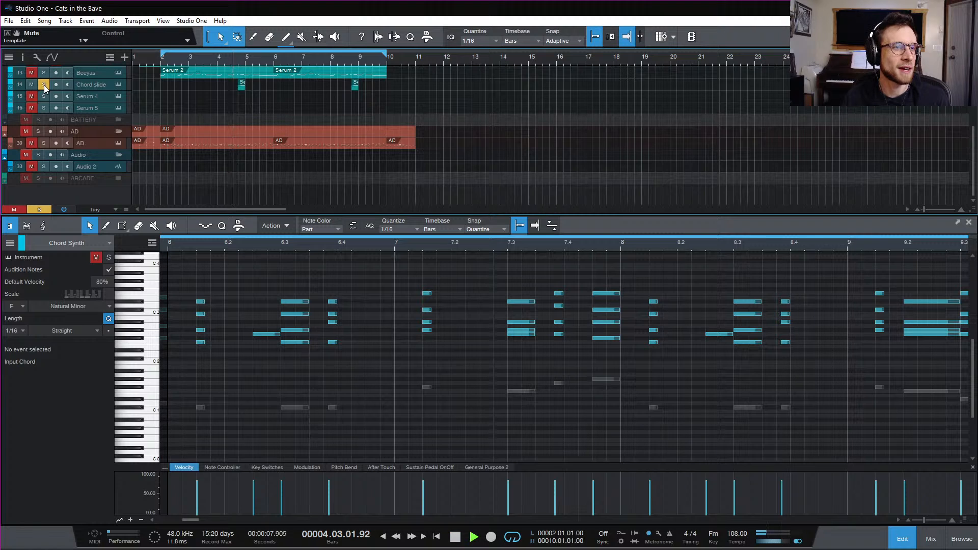
key(space)
click(44, 84)
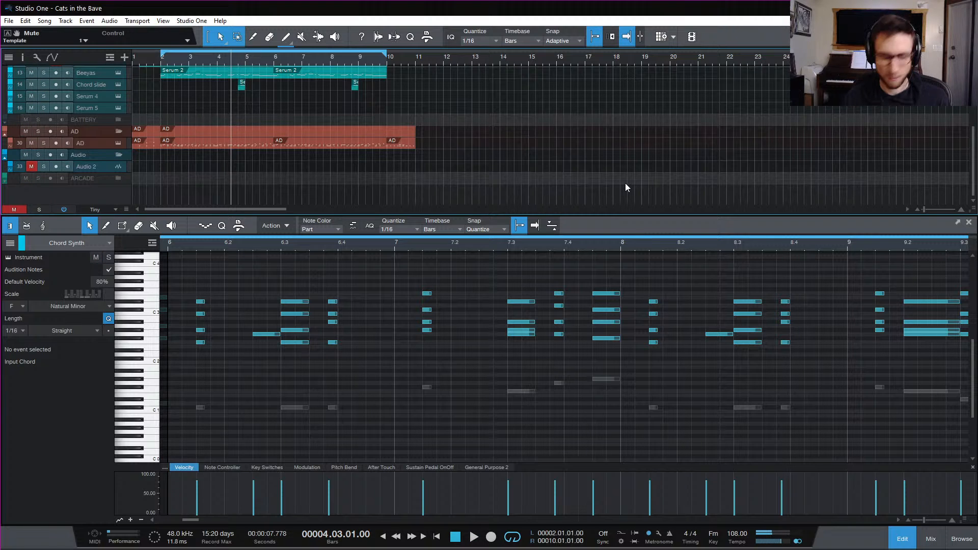
Play the drum transition from bar 10
click(388, 60)
key(space)
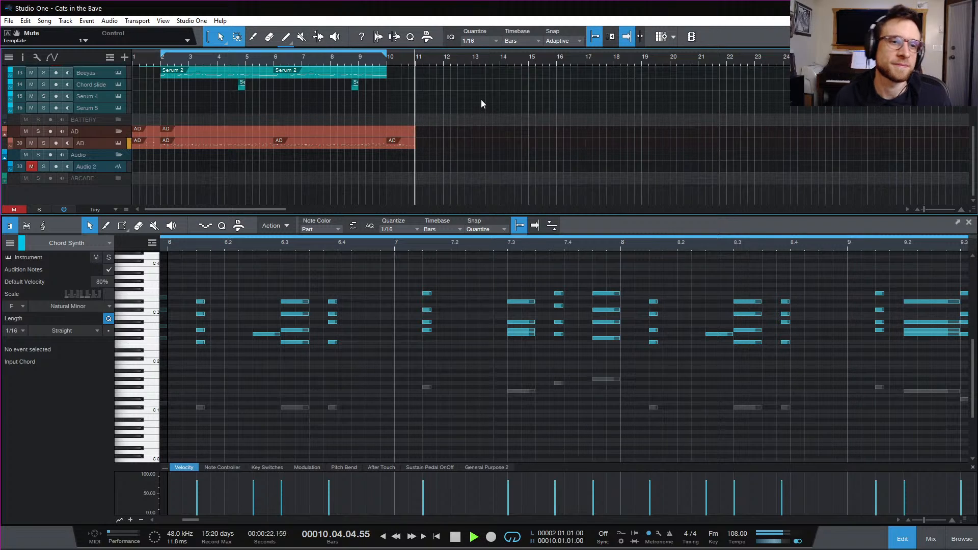
key(space)
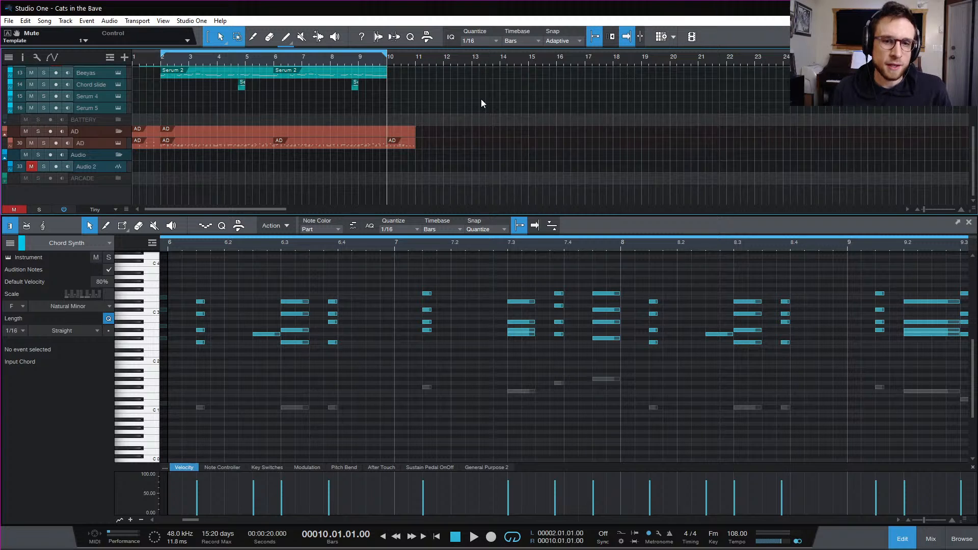
Inspect the drum part at bar 10 by selecting the alternating low notes before and after the accented middle hits
click(392, 143)
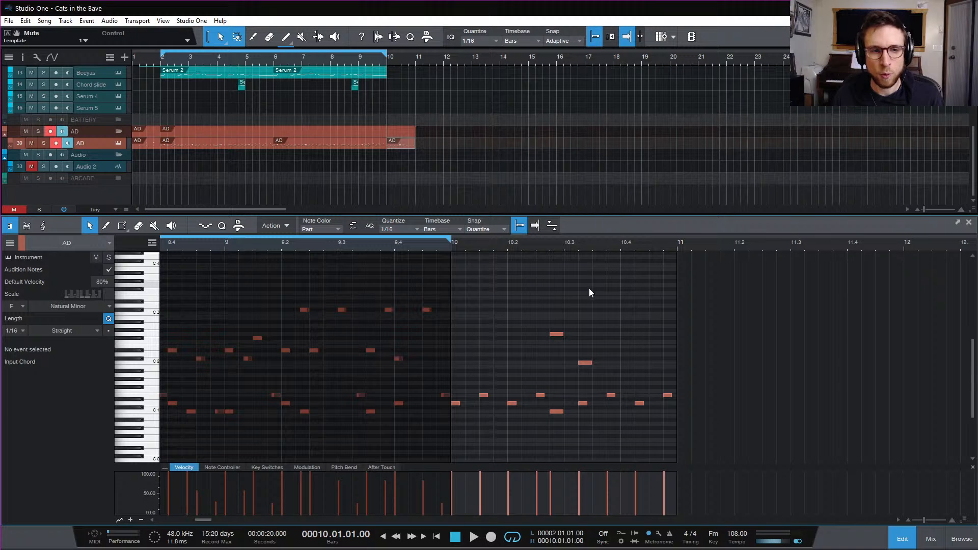
double_click(539, 376)
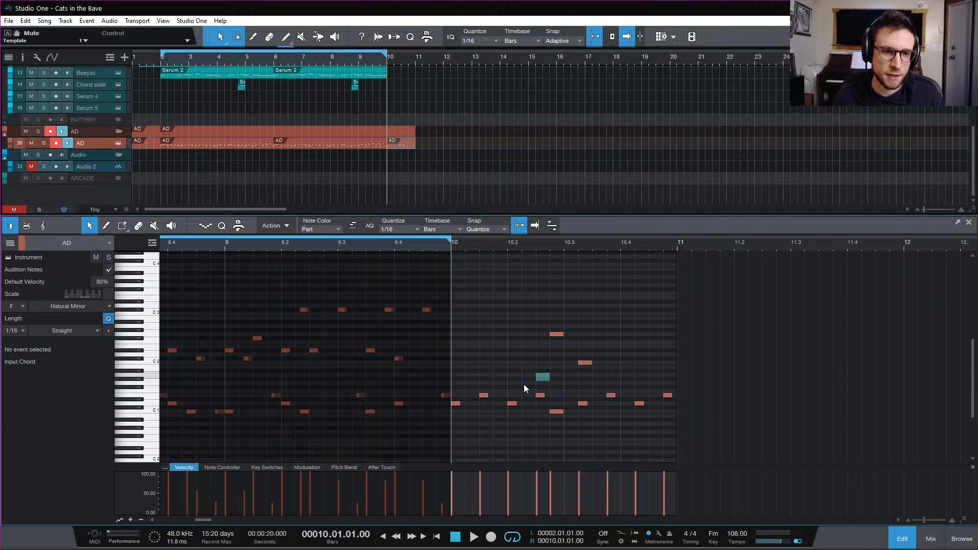
drag(524, 384, 454, 413)
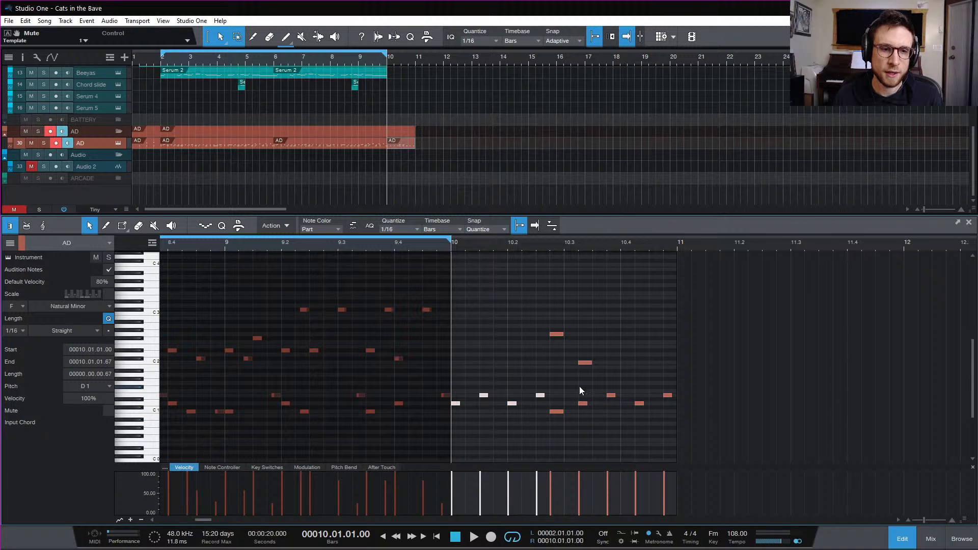
drag(580, 387, 686, 416)
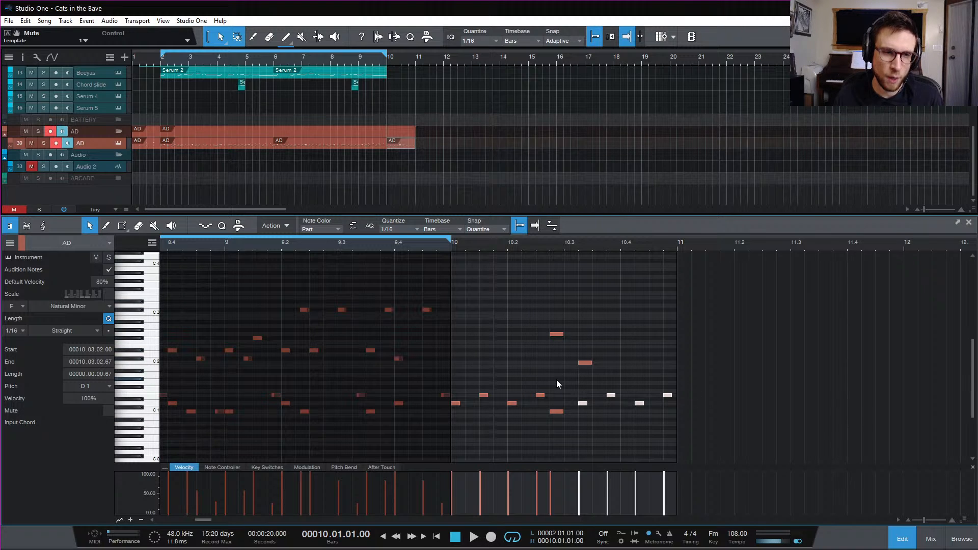
click(678, 240)
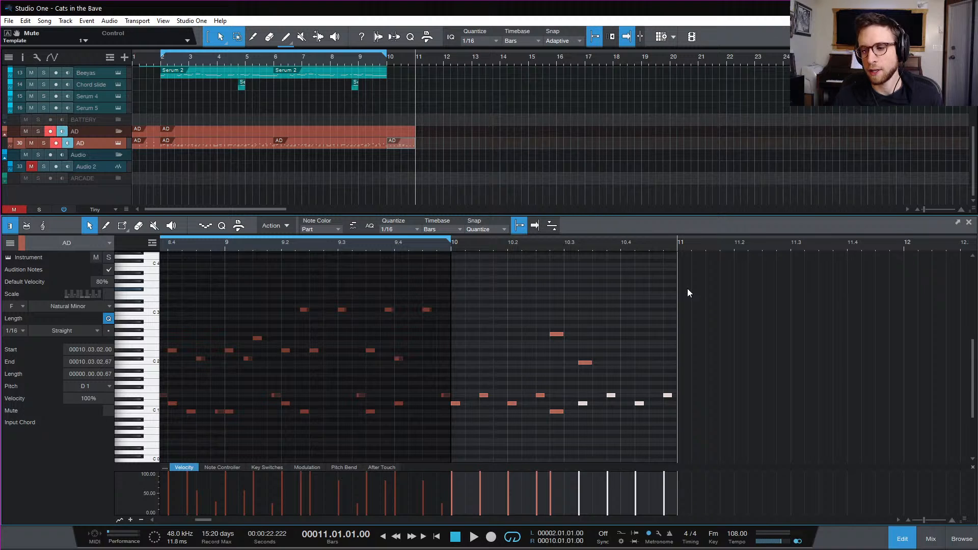
click(450, 247)
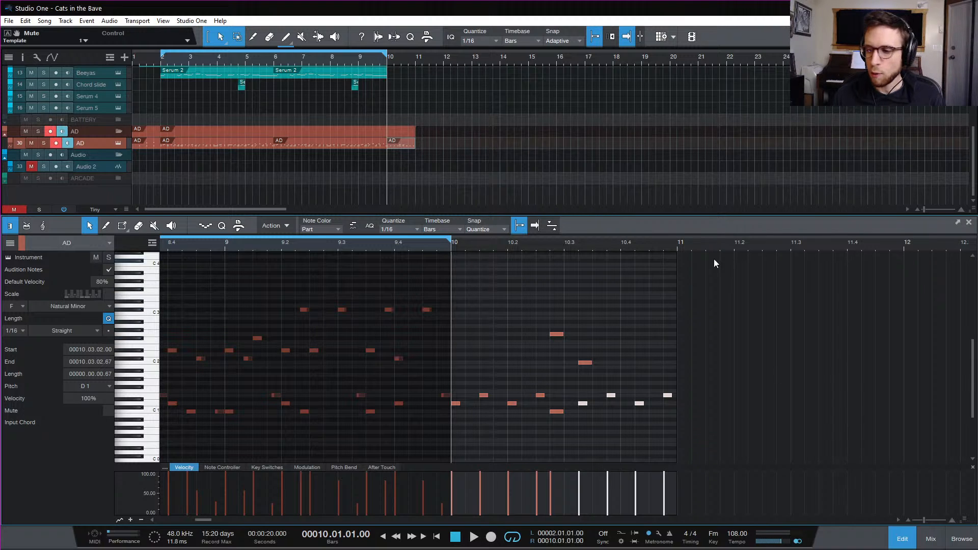
Close the note editor and create an empty one-bar part on the Chord Synth track at bar 10
scroll(664, 180, up, 2)
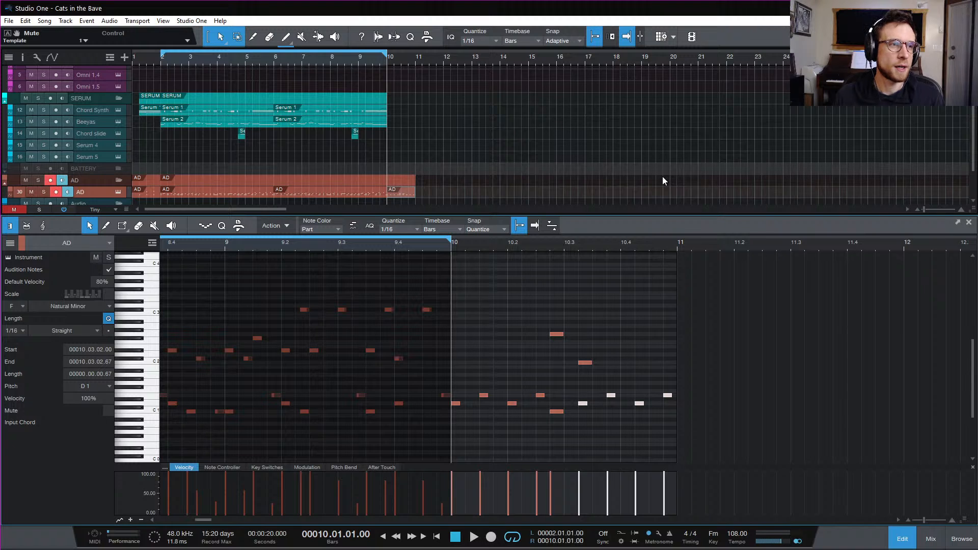
scroll(662, 181, up, 2)
click(907, 540)
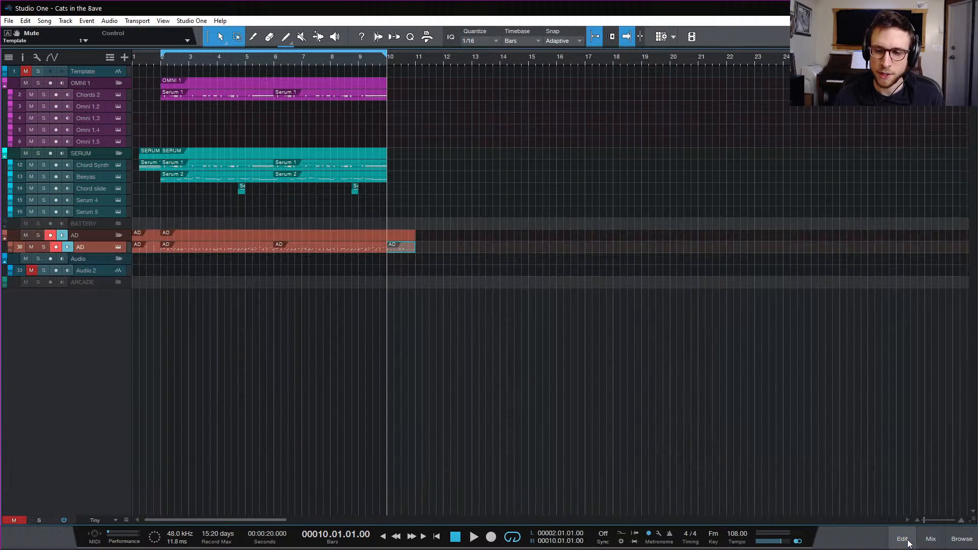
click(448, 219)
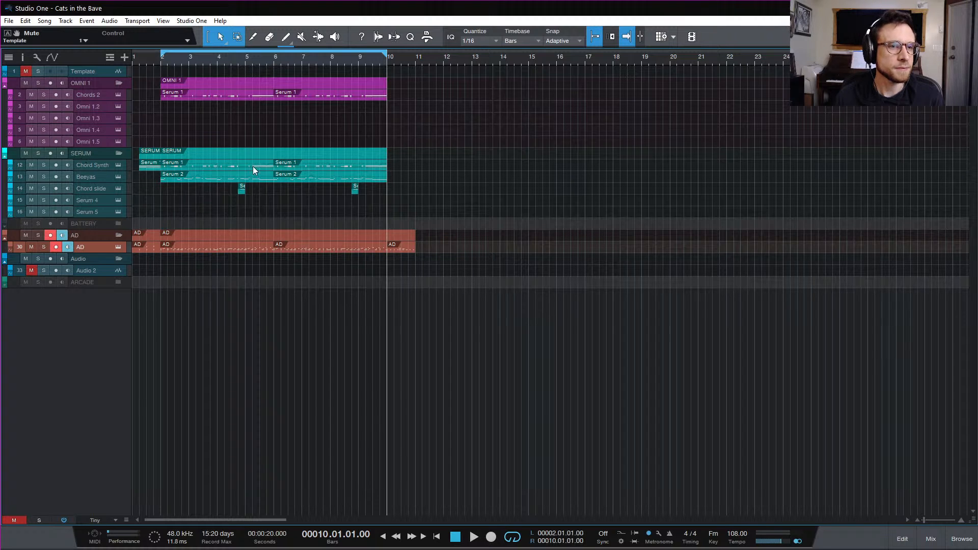
double_click(392, 167)
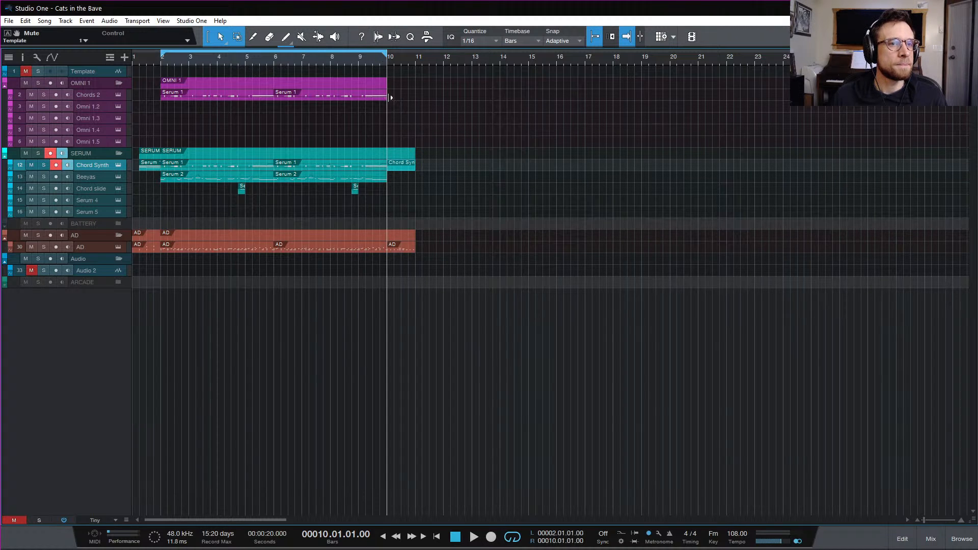
Play the arrangement from bar 10 and from bar 9, and return the playback position to bar 10
key(space)
key(space)
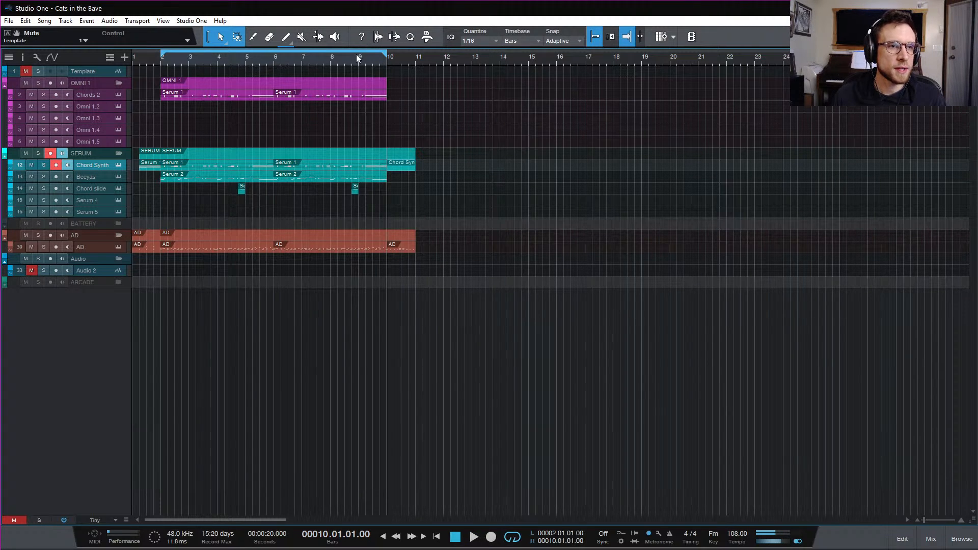
click(358, 59)
key(space)
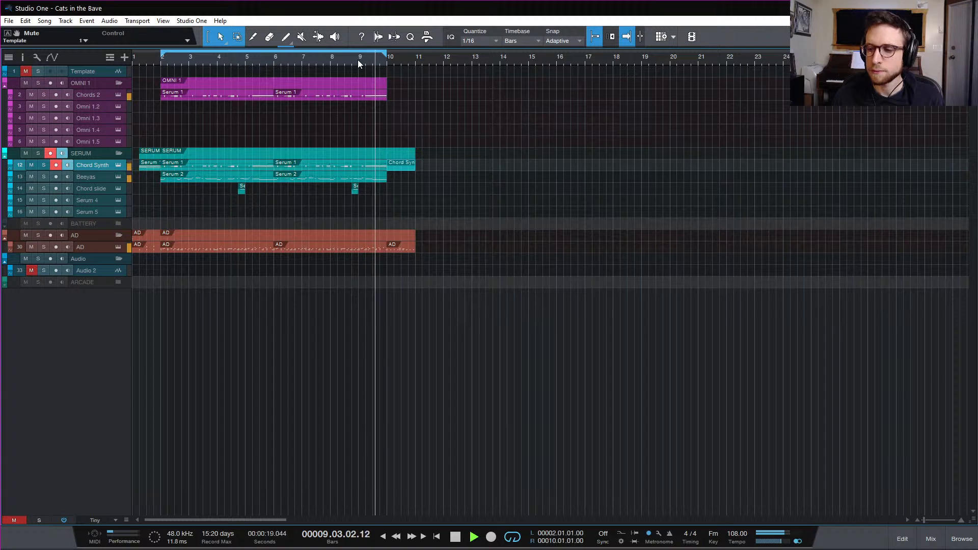
key(space)
key(space)
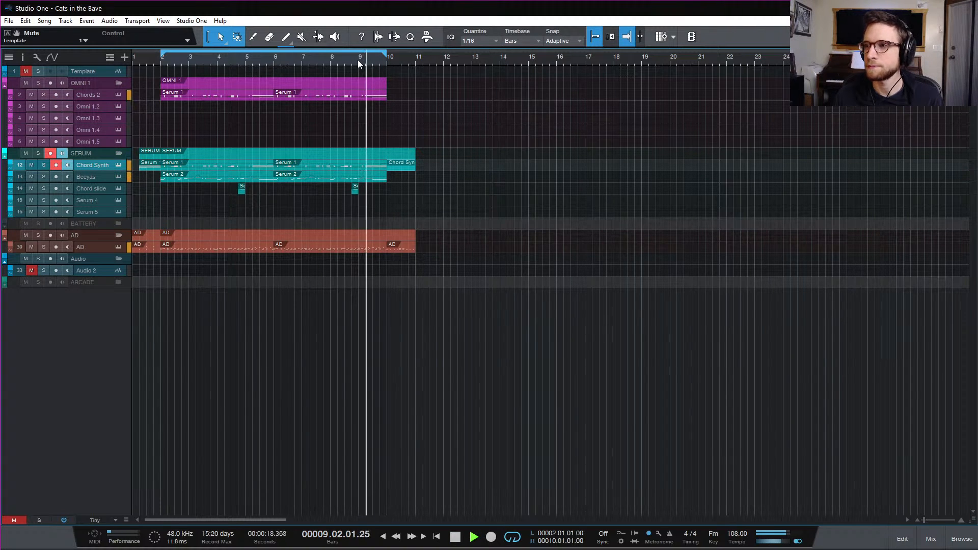
key(space)
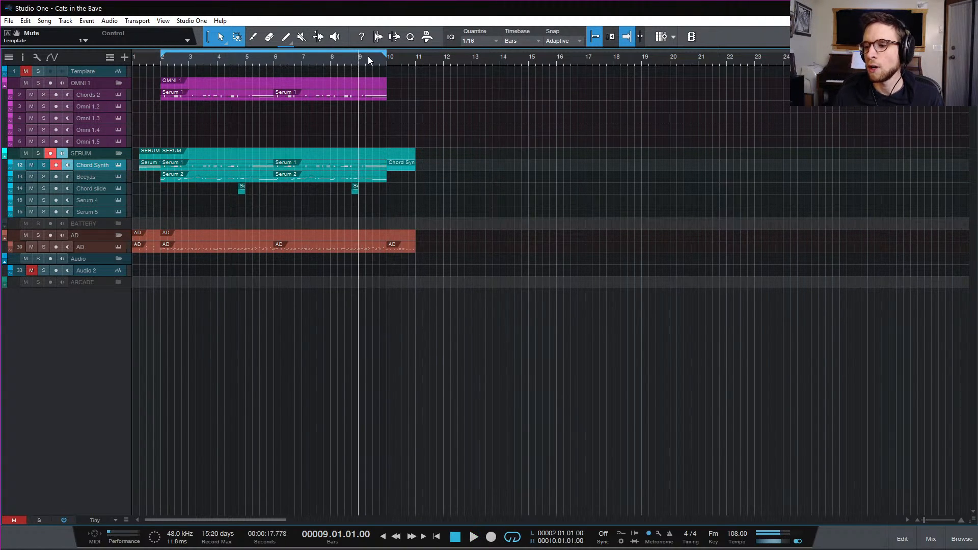
click(387, 63)
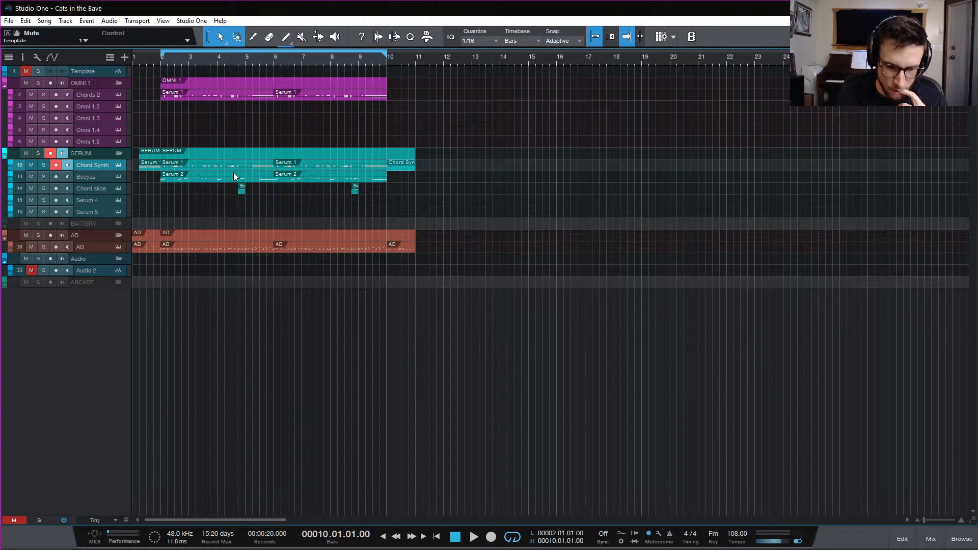
Open the new Chord Synth part for editing and add sixteenth notes on F1 and Eb4 at 10.01.01
double_click(399, 245)
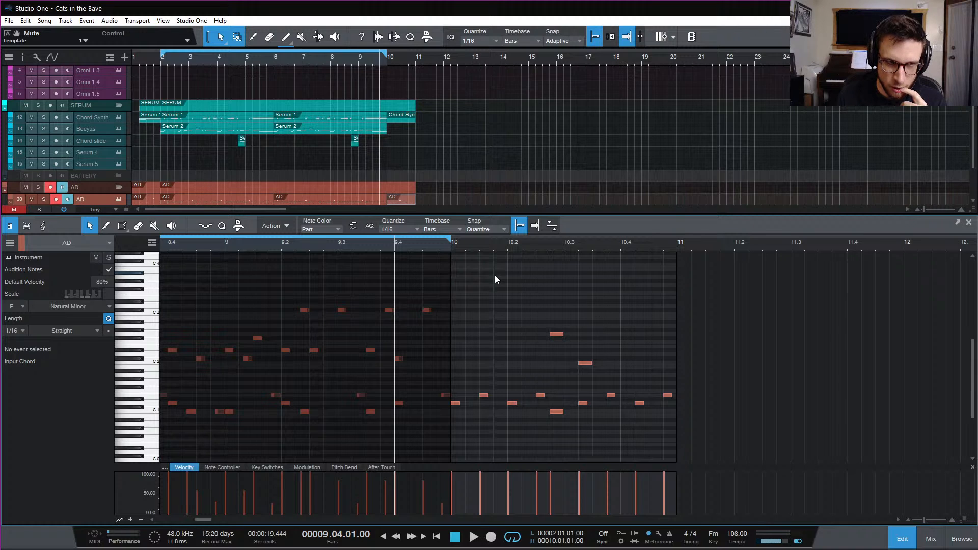
click(406, 117)
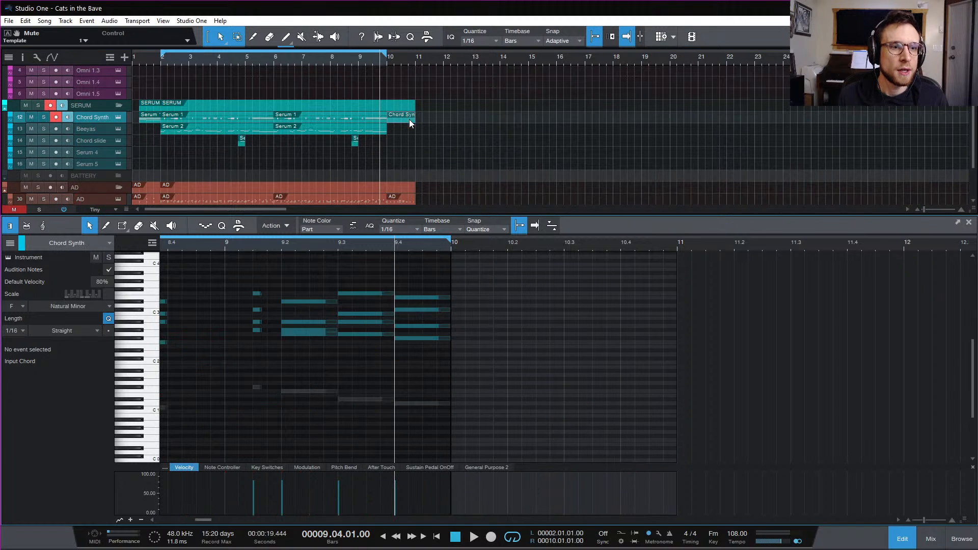
click(457, 390)
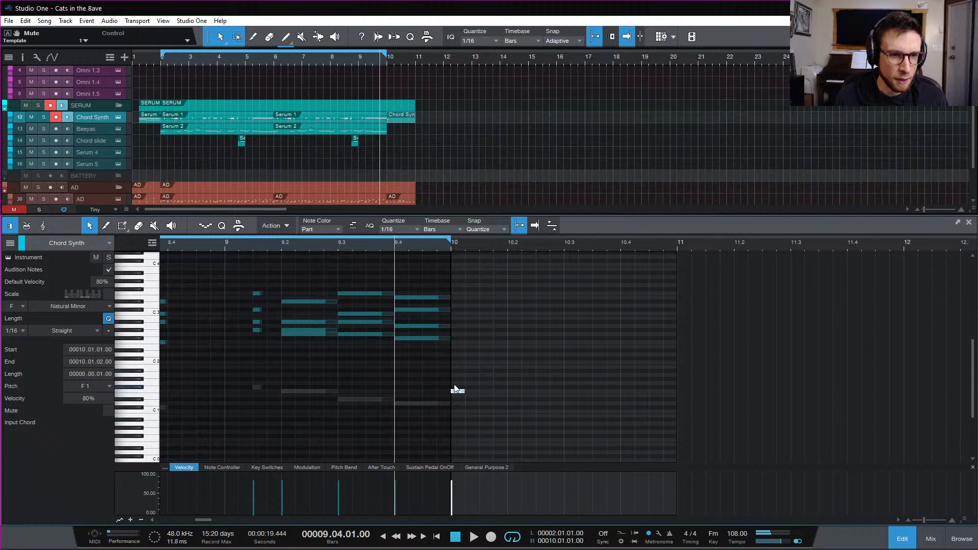
scroll(470, 339, up, 1)
scroll(472, 342, up, 1)
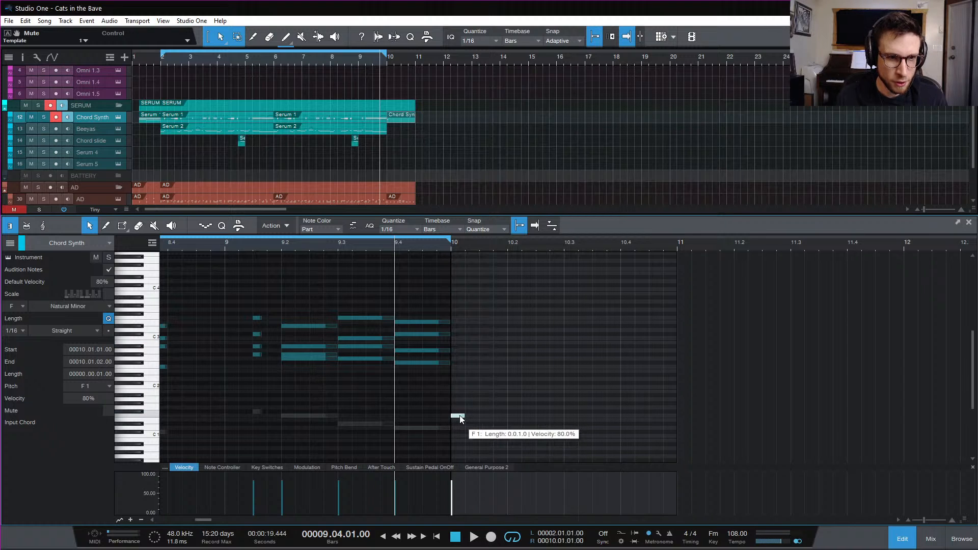
drag(460, 419, 459, 277)
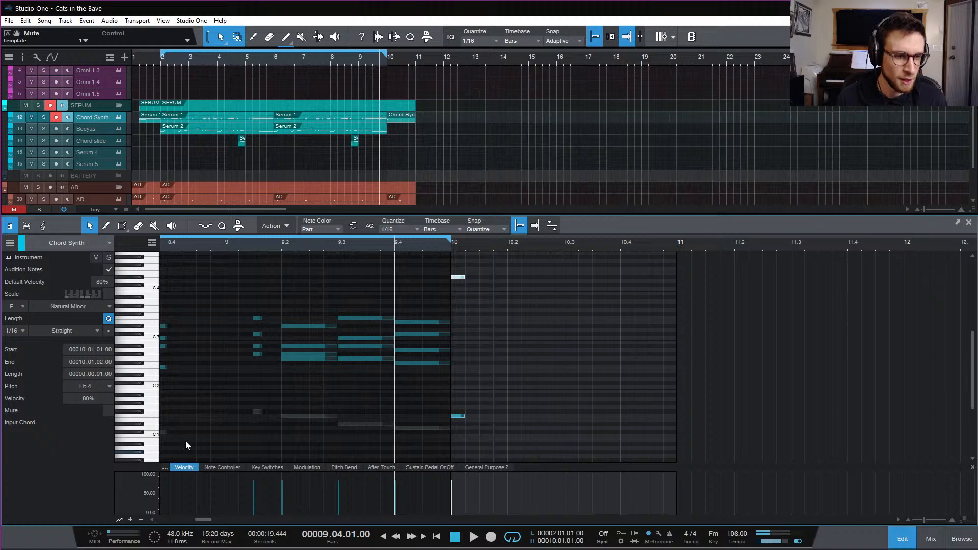
Set the Chord Synth modulation at the start of bar 10 to 12 and play from there
click(311, 467)
click(457, 490)
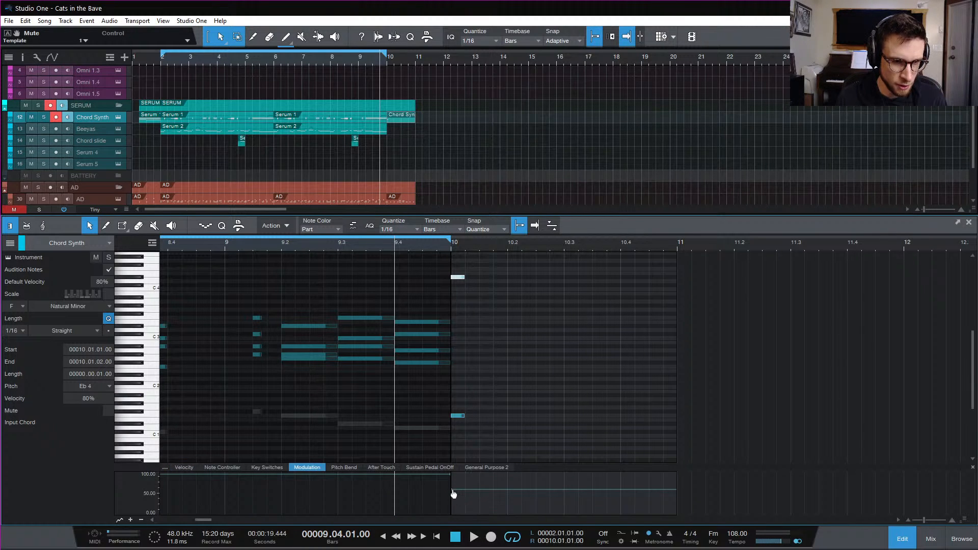
click(448, 245)
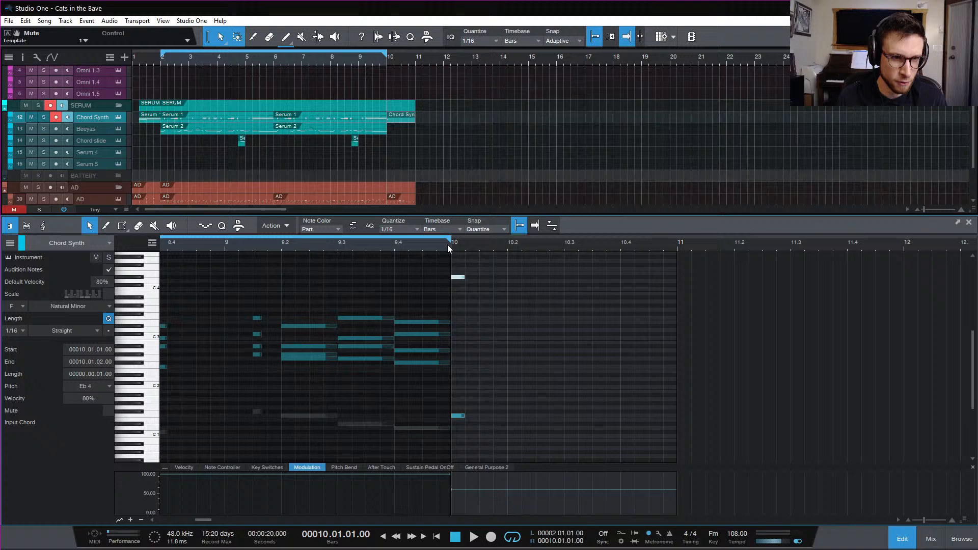
click(457, 278)
click(457, 277)
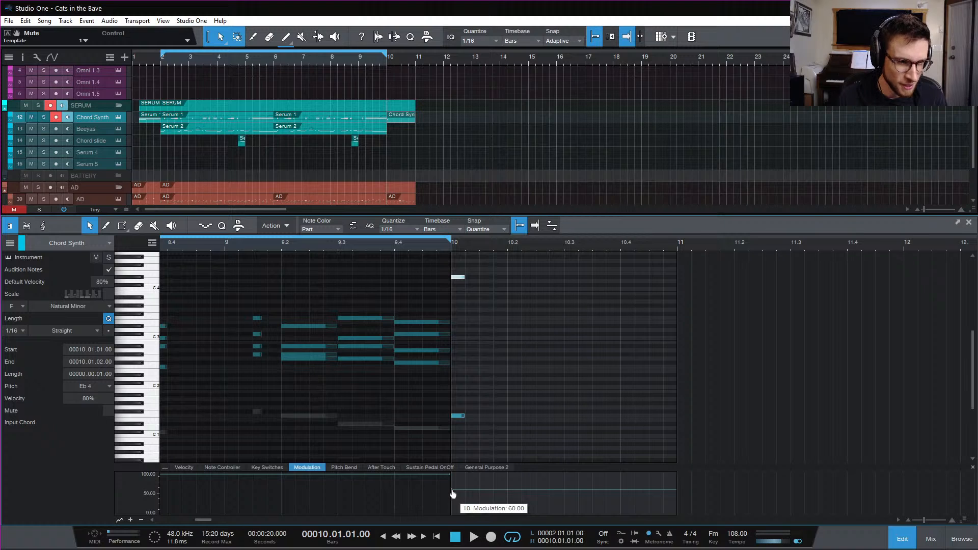
drag(453, 493, 452, 511)
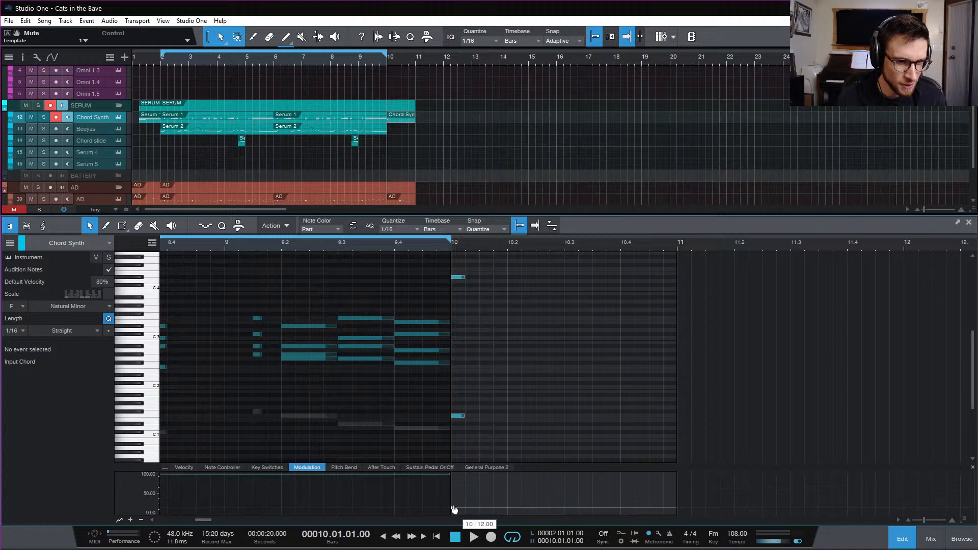
key(space)
key(space)
key(space)
click(457, 276)
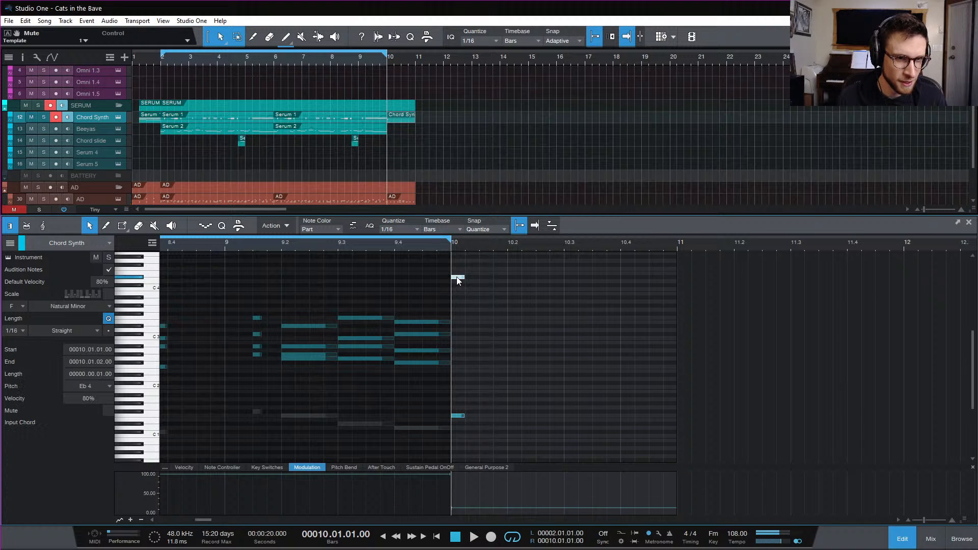
key(space)
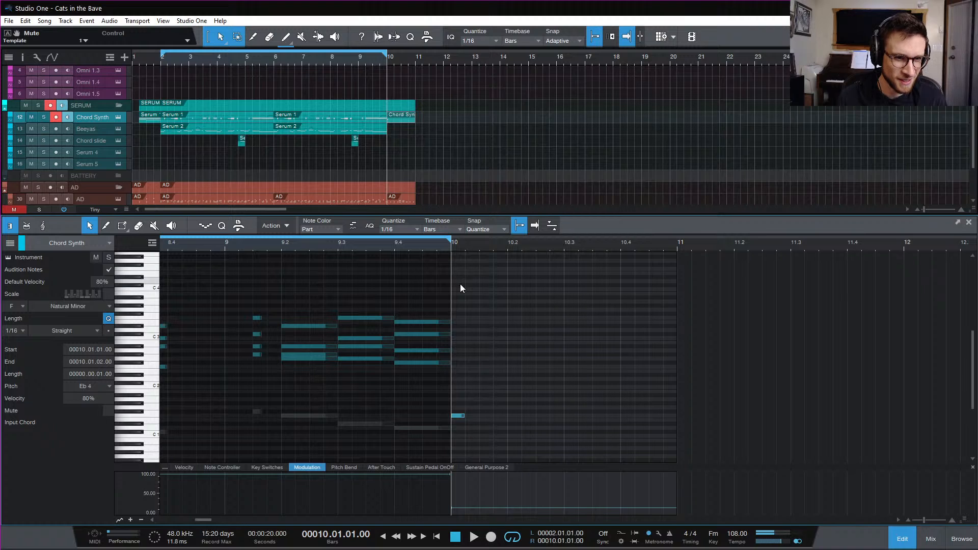
click(458, 278)
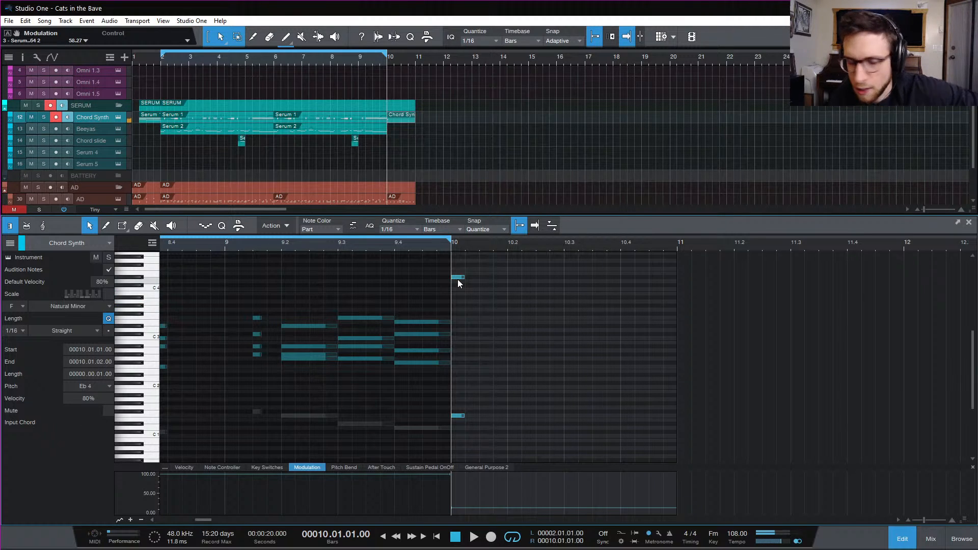
Set General Purpose 2 to 0 at the start of bar 10, play from 9.03.04, and return the playback position to bar 10
click(484, 467)
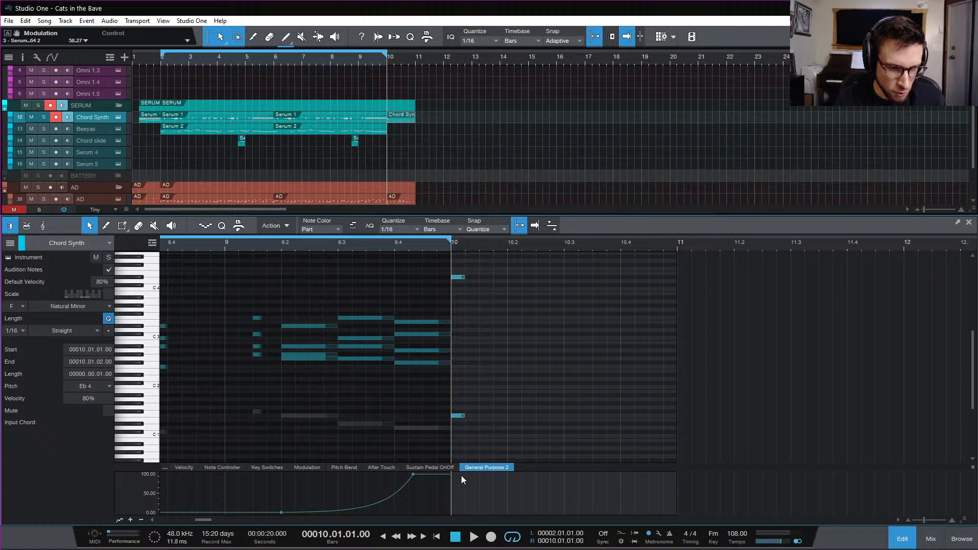
click(464, 476)
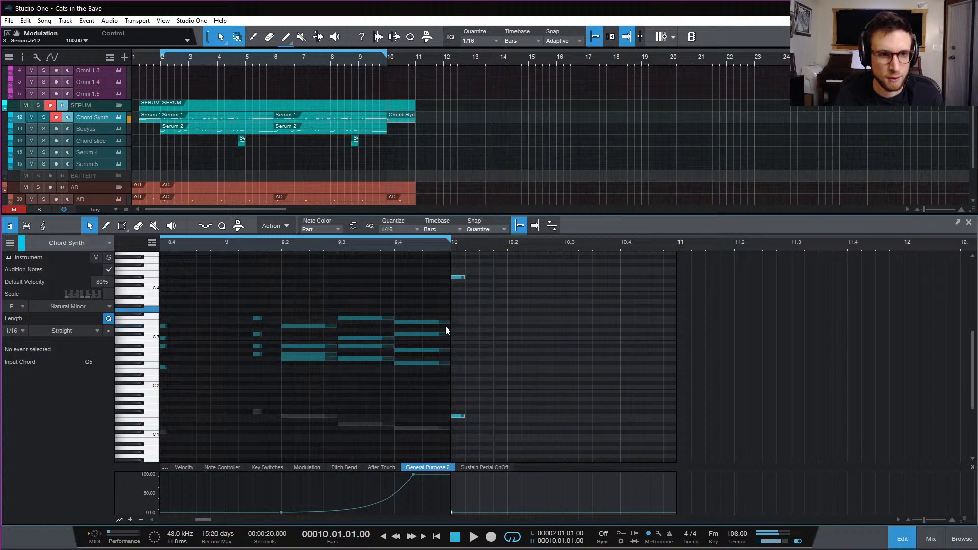
click(477, 244)
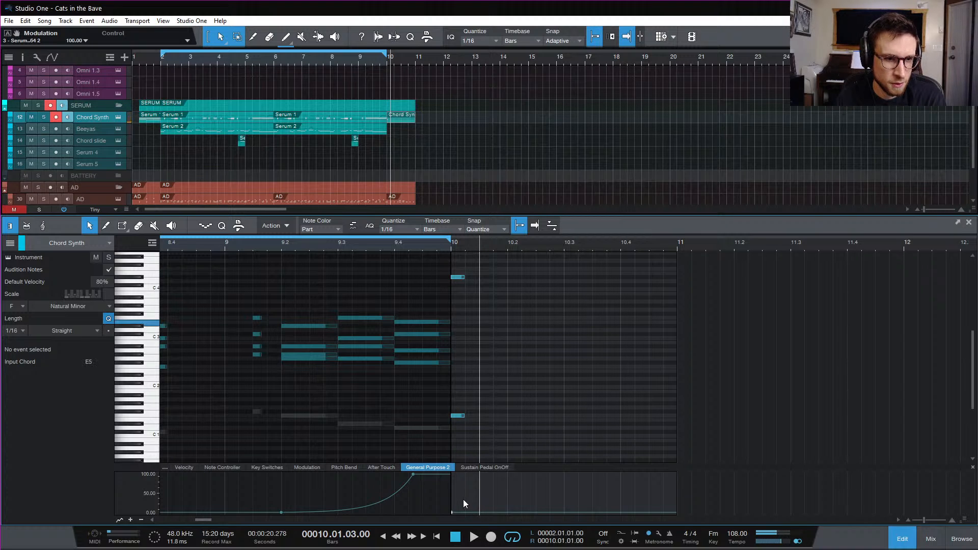
click(377, 244)
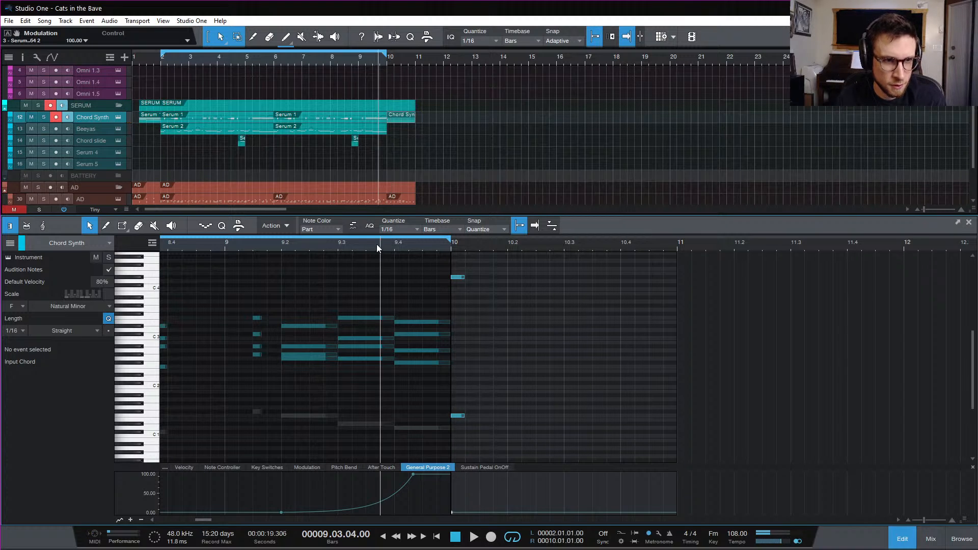
key(space)
key(space)
click(465, 248)
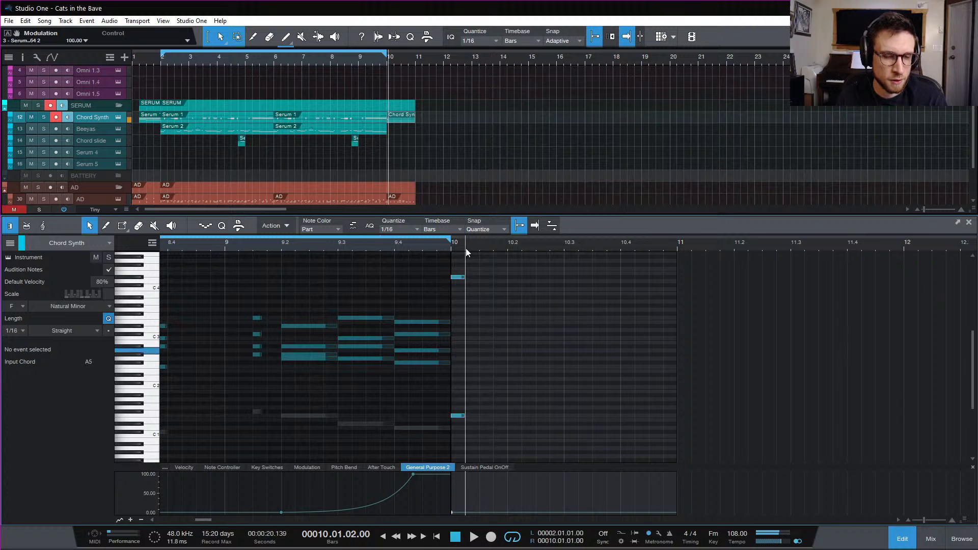
click(451, 248)
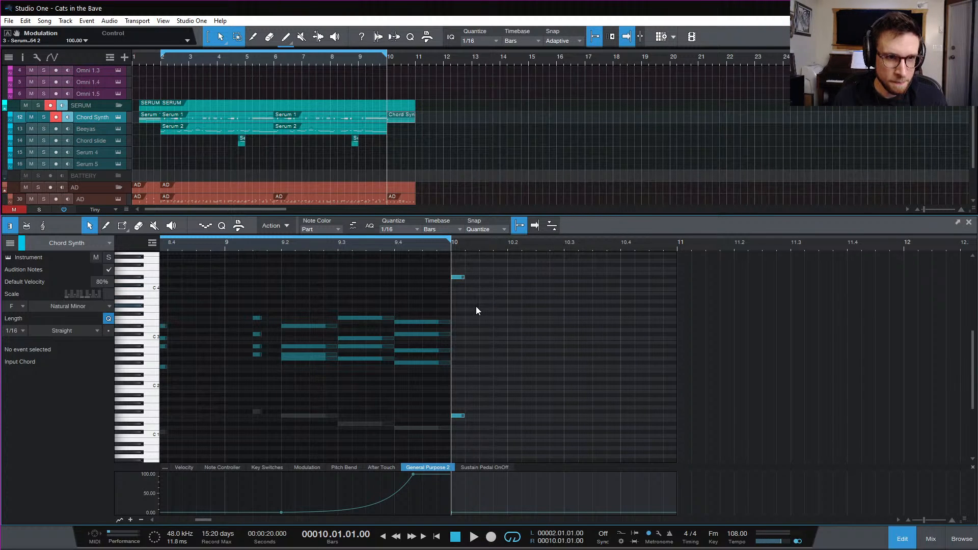
Add sixteenth notes to the Chord Synth part: Bb3 at 10.01.03, D4 at 10.02.01 and Db4 at 10.02.03
scroll(475, 308, up, 1)
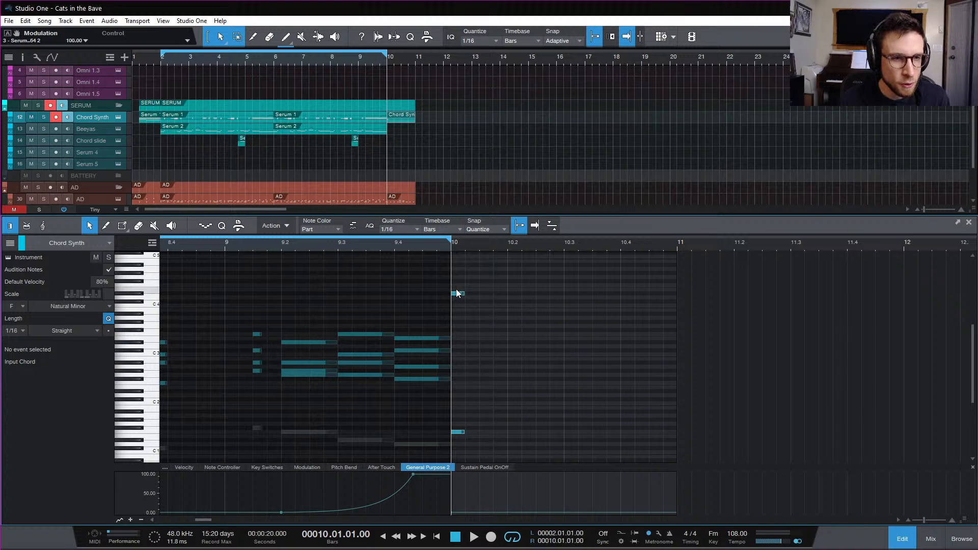
double_click(472, 314)
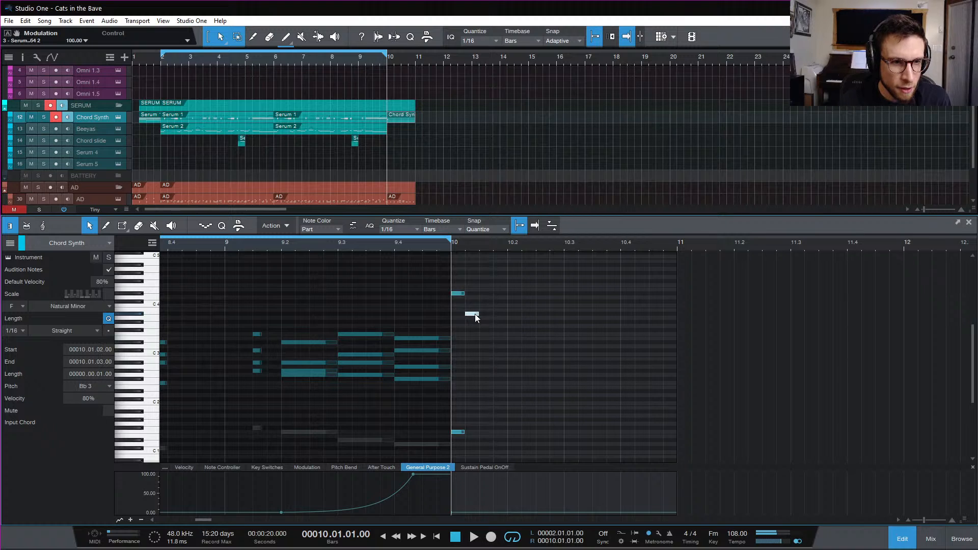
drag(474, 314, 490, 316)
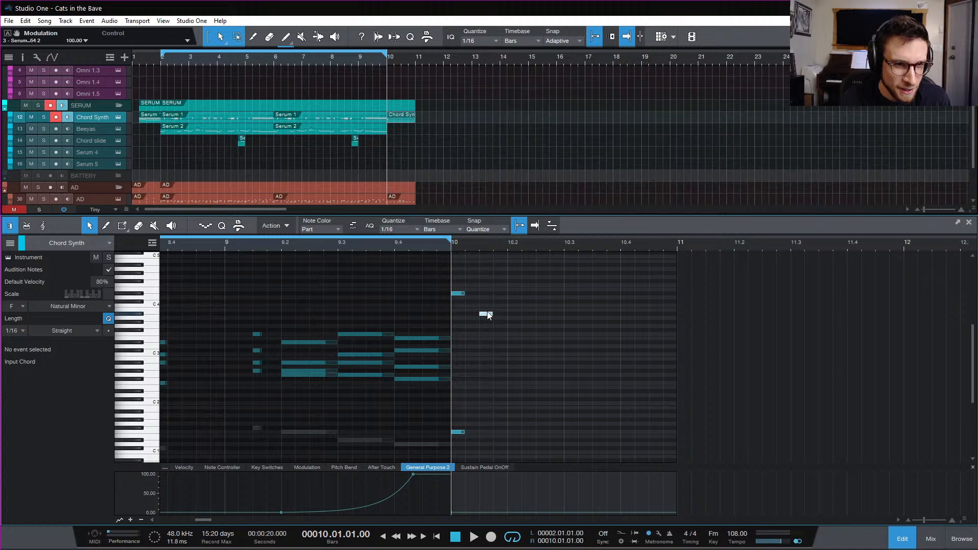
click(500, 297)
drag(500, 298, 542, 302)
click(528, 302)
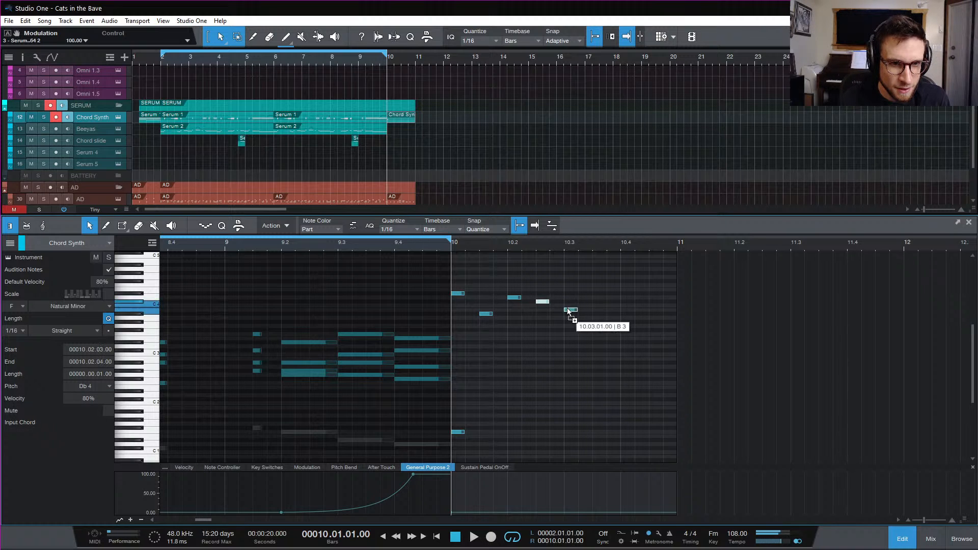
Continue the melody with sixteenth notes C4 at 10.03.01, G3 at 10.03.03, Ab3 at 10.04.01 and C4 at 10.04.02
click(570, 306)
drag(602, 318, 600, 322)
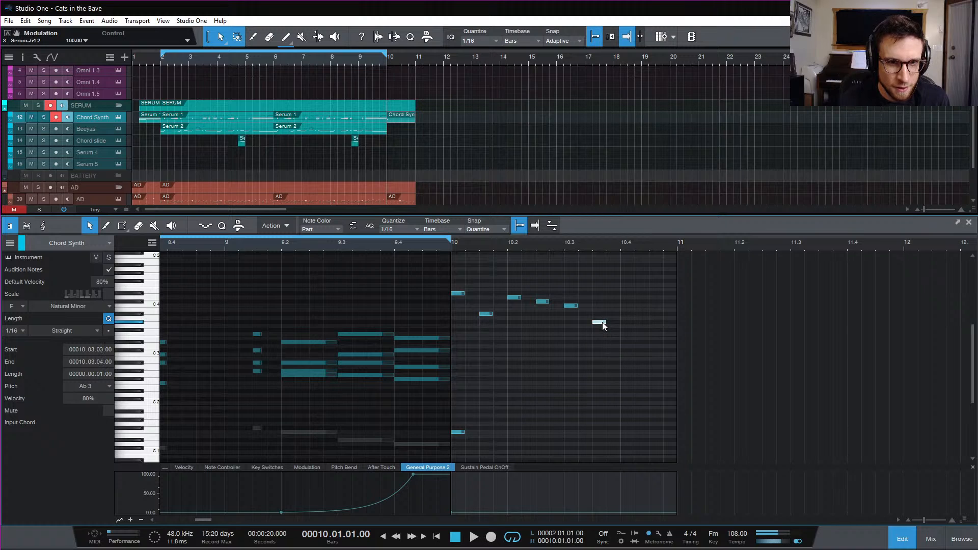
click(625, 316)
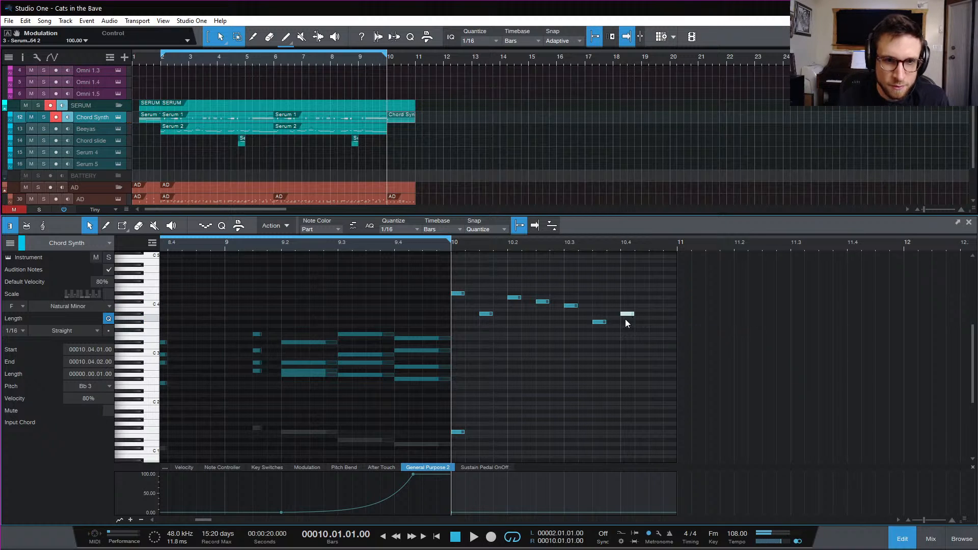
drag(598, 322, 627, 322)
double_click(640, 306)
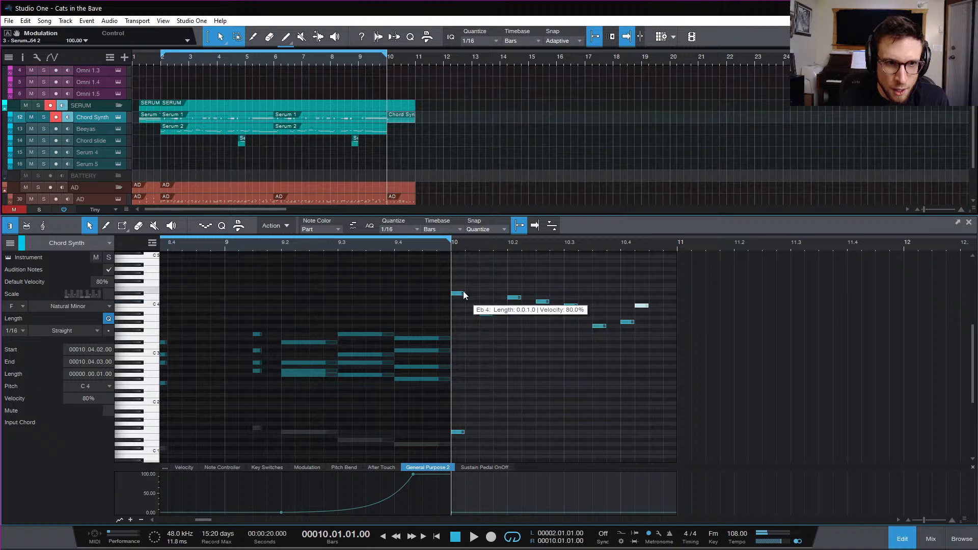
Shift the last four melody notes so C4, G3, Ab3 and C4 start at 10.03.02, 10.03.04, 10.04.02 and 10.04.04
click(543, 301)
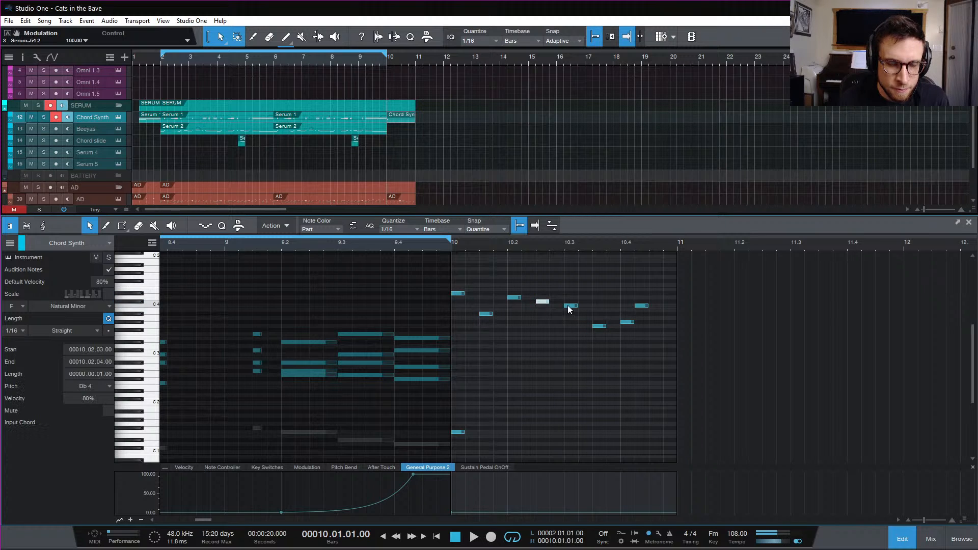
drag(572, 307, 616, 314)
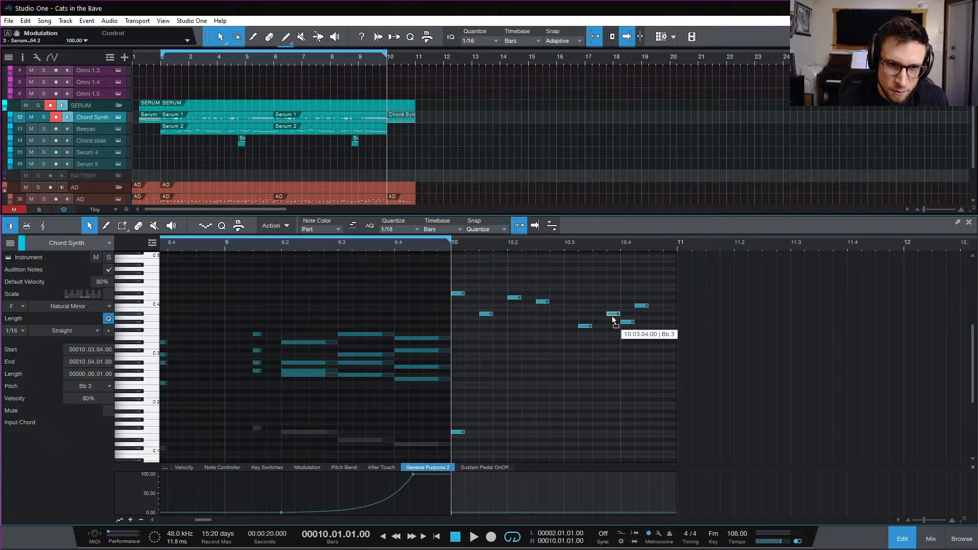
key(Down)
key(Down)
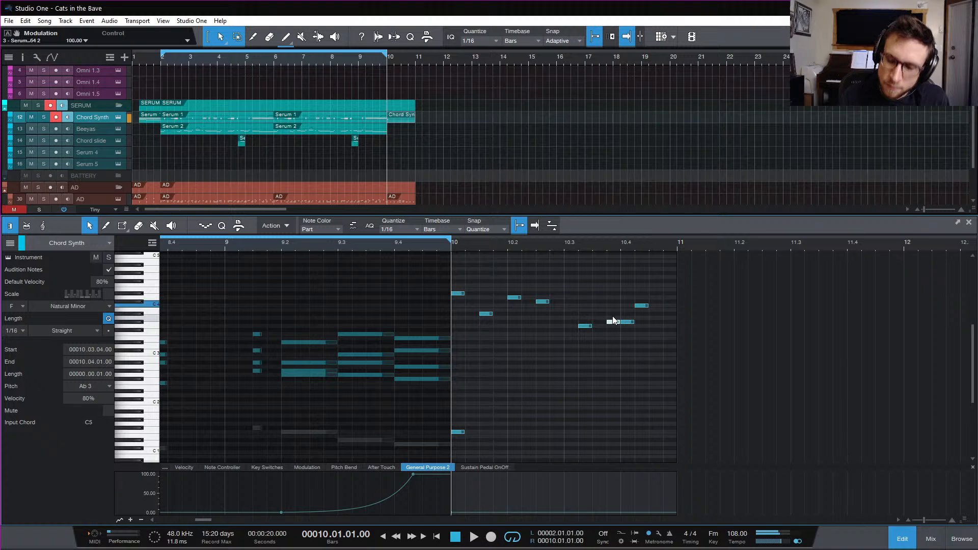
click(515, 253)
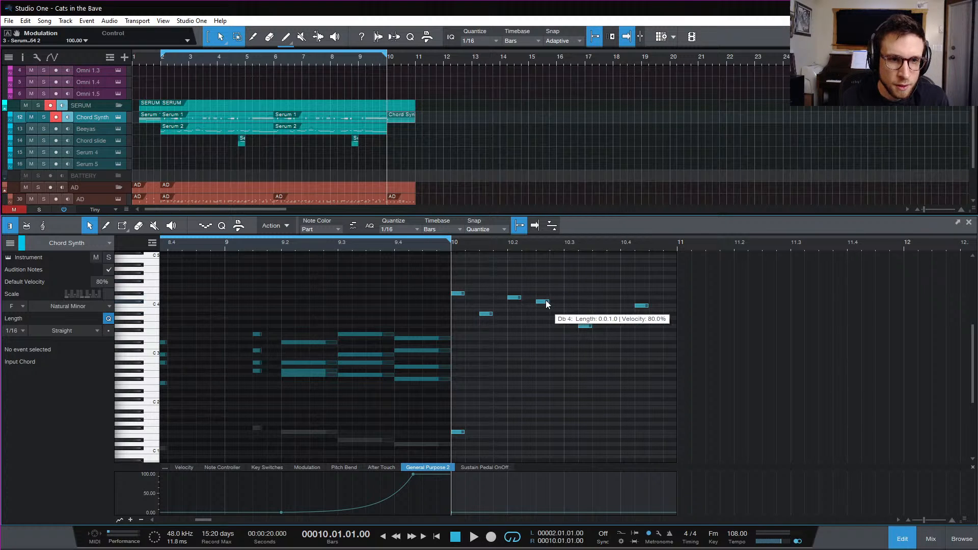
drag(586, 326, 669, 305)
click(610, 326)
click(656, 280)
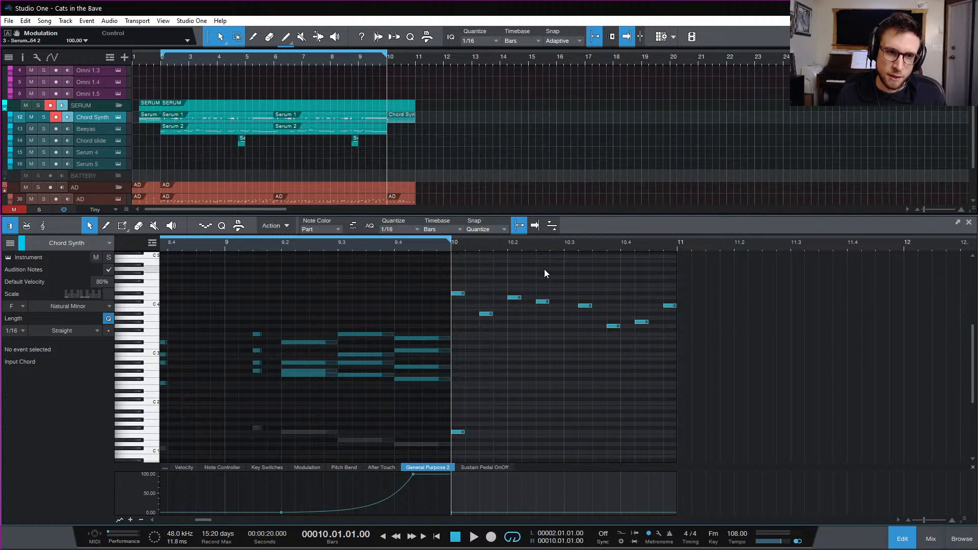
Add sixteenth notes Ab2, C3 and G3 at 10.01.01 beneath the Eb4 note, and play from bar 10
scroll(585, 275, down, 1)
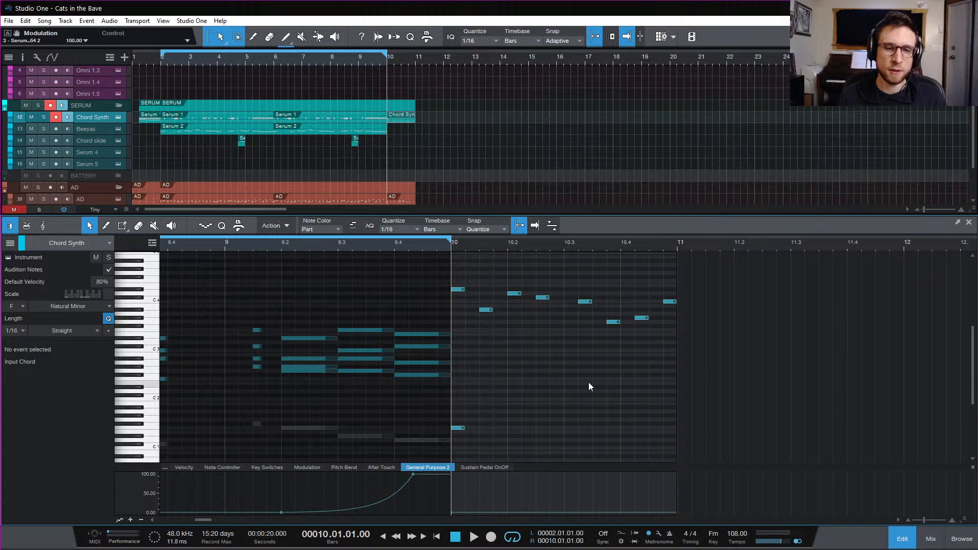
scroll(565, 383, down, 1)
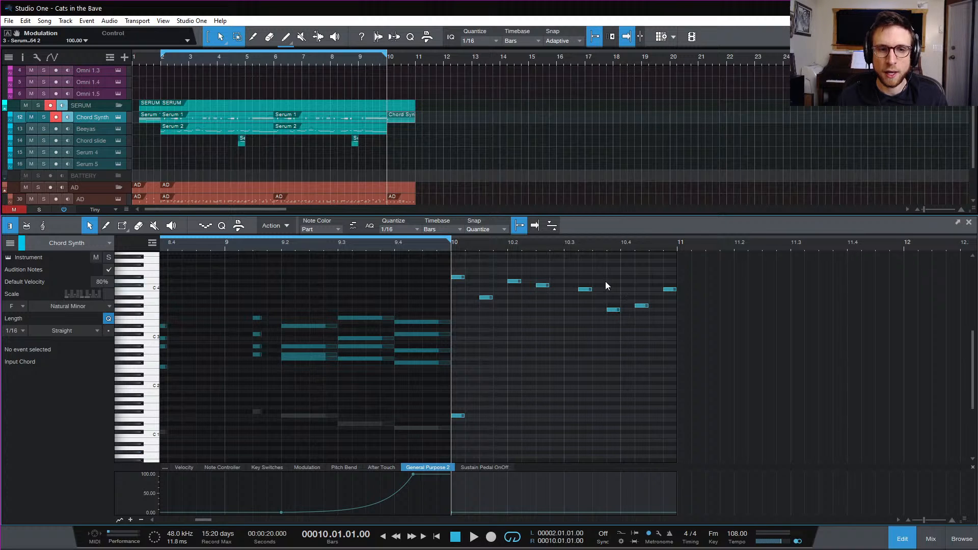
click(457, 278)
click(512, 285)
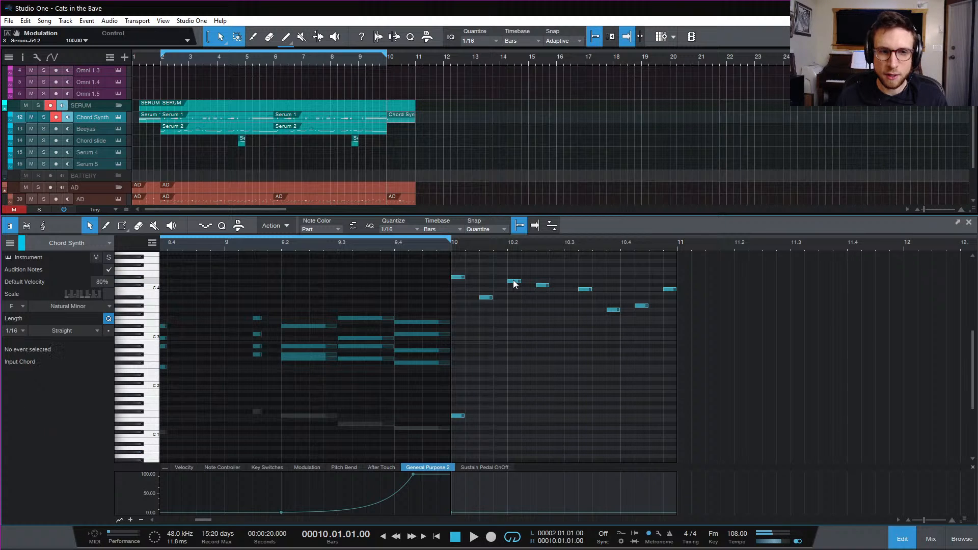
click(541, 285)
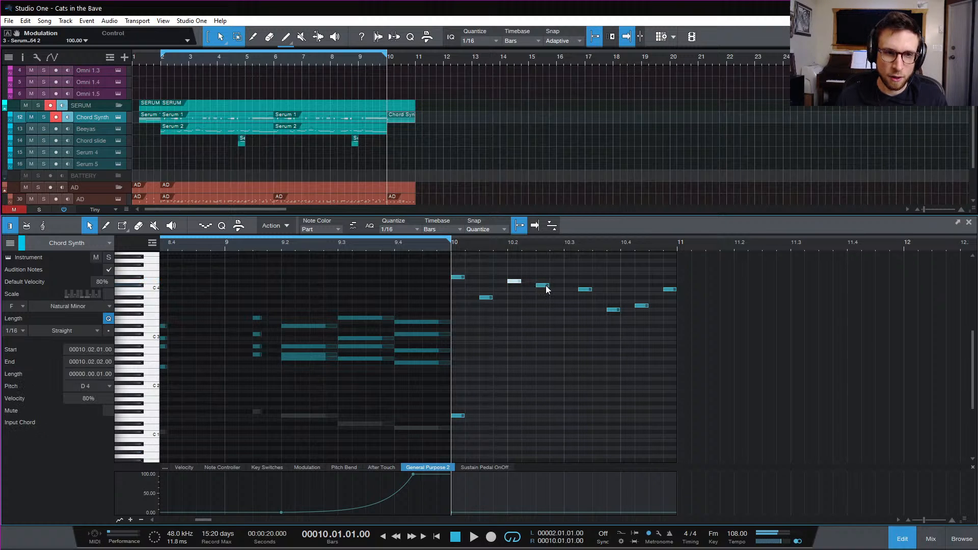
click(471, 409)
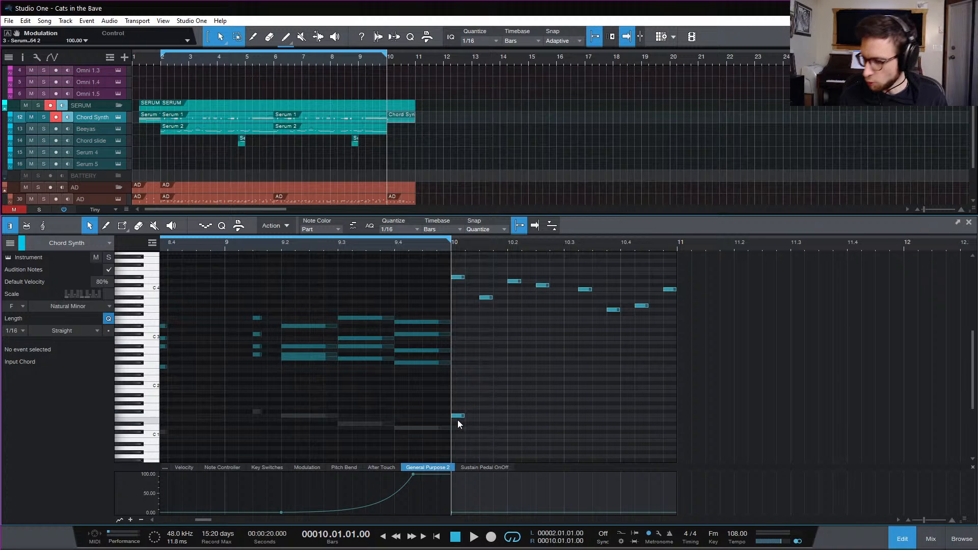
drag(461, 409, 462, 332)
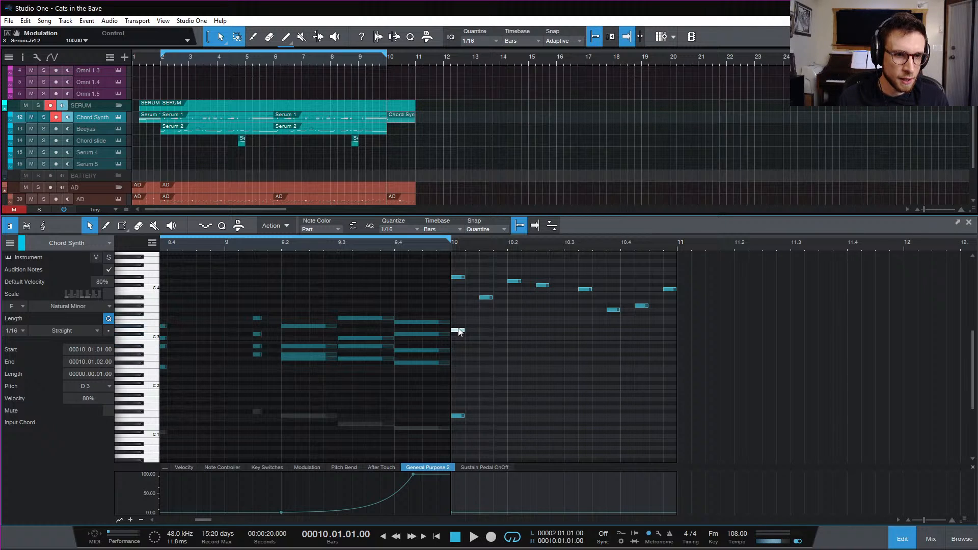
drag(459, 331, 460, 309)
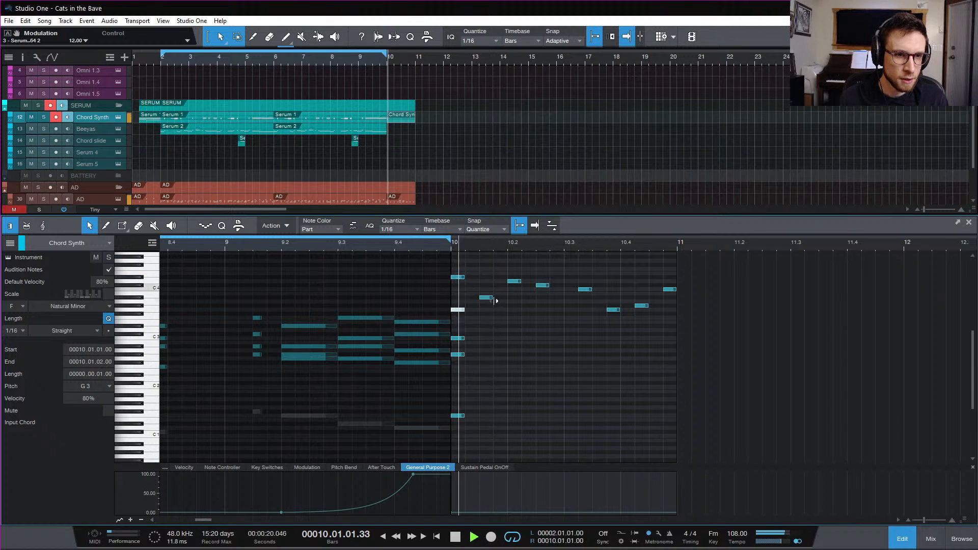
key(space)
key(space)
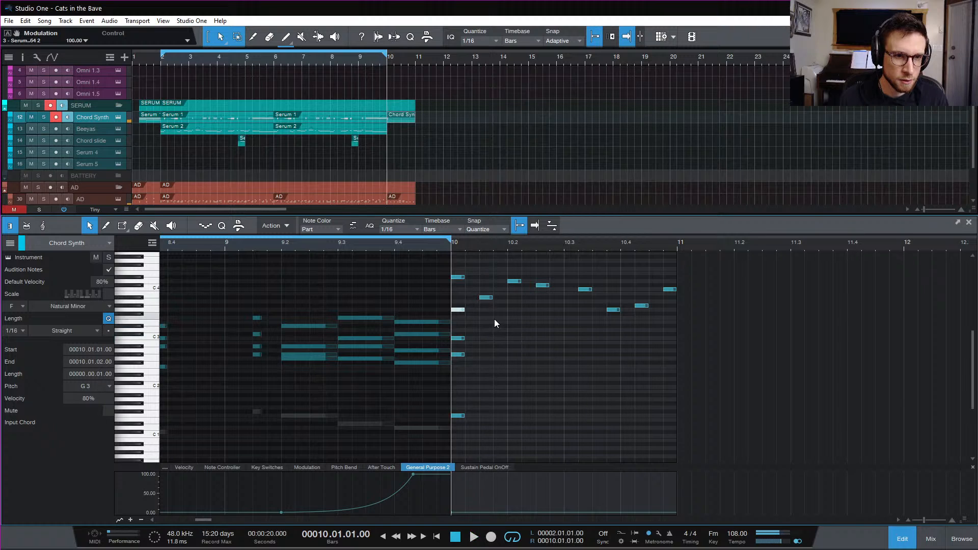
Copy the Ab2, C3 and G3 notes from 10.01.01 to 10.01.03, 10.02.01, 10.02.03 and 10.03.02, and F1 to the first three of those positions
click(486, 325)
drag(468, 303, 542, 355)
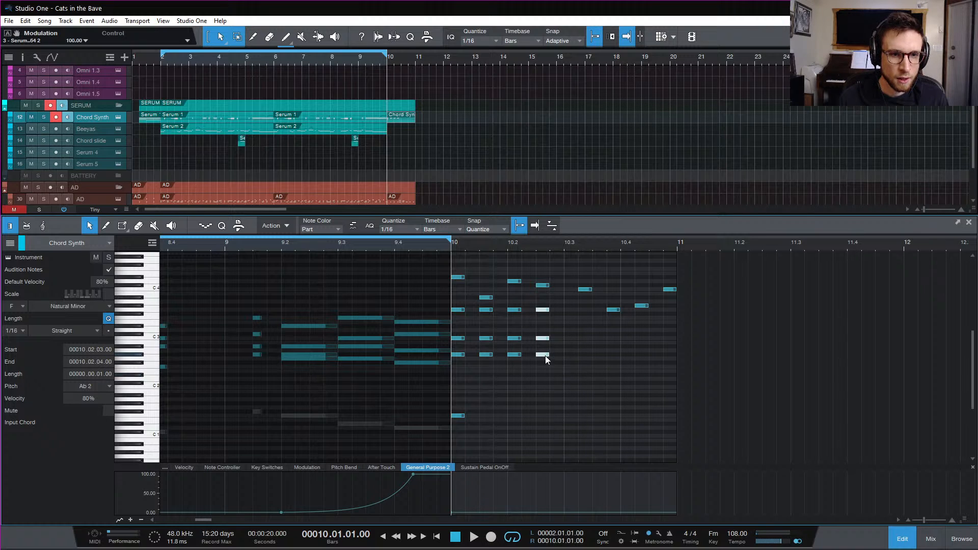
drag(545, 355, 590, 355)
click(612, 373)
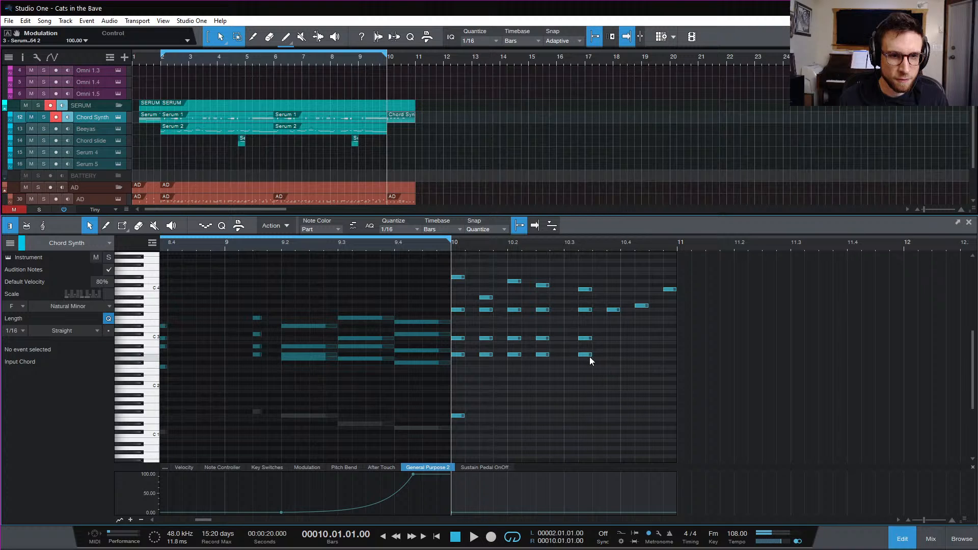
drag(475, 354, 539, 415)
click(580, 375)
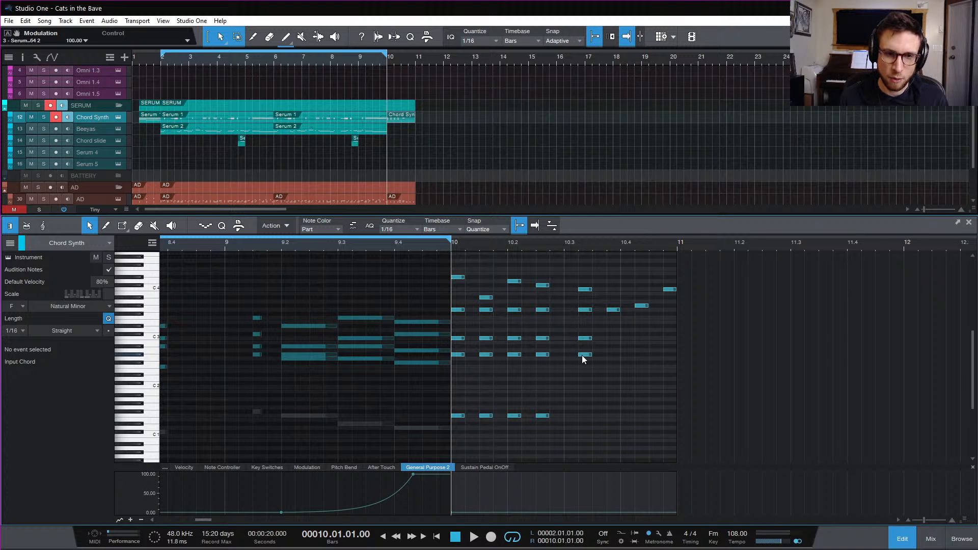
Lower the Ab2 note of the chord at 10.03.02 to Bb1
drag(583, 355, 588, 396)
click(616, 349)
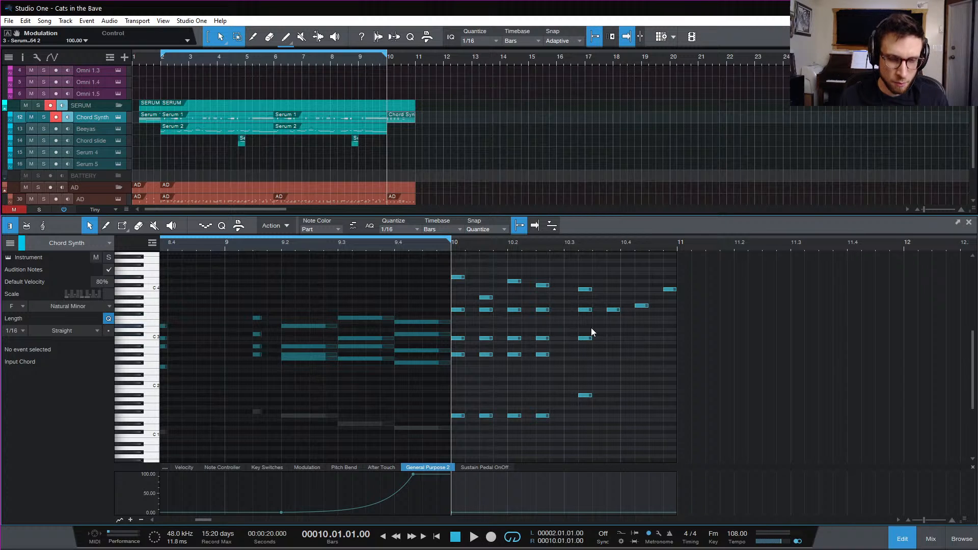
drag(572, 331, 599, 405)
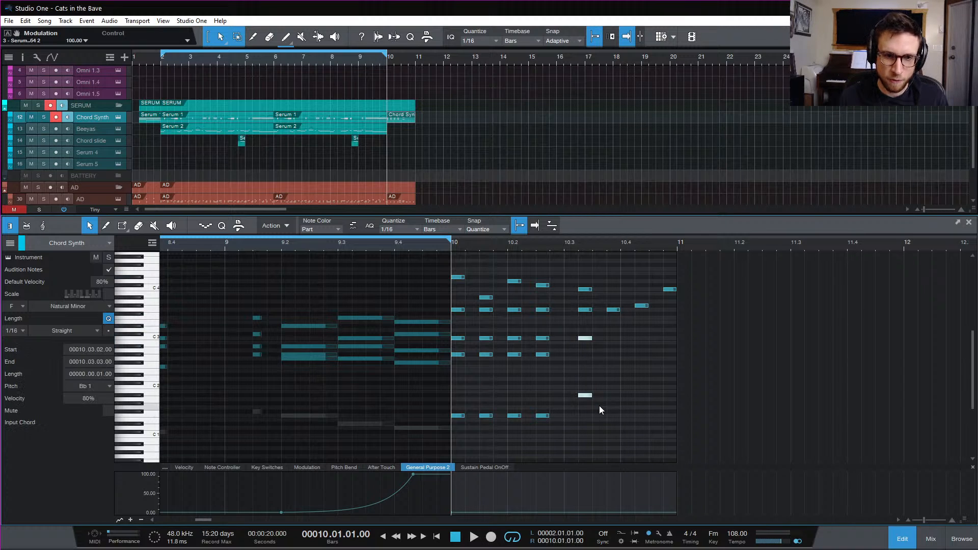
click(610, 326)
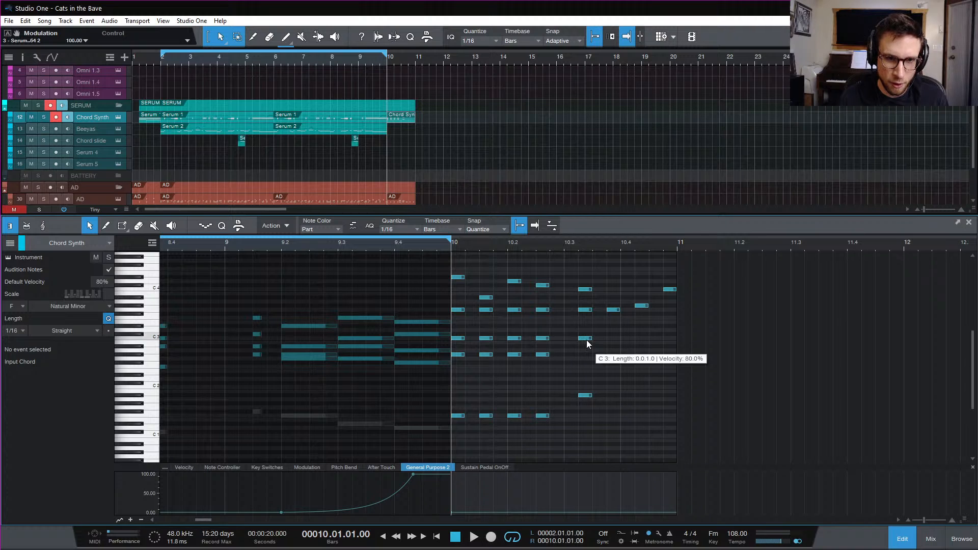
Raise the C3 note at 10.03.02 to D3 and add a sixteenth-note Ab2 beneath it
drag(586, 339, 587, 334)
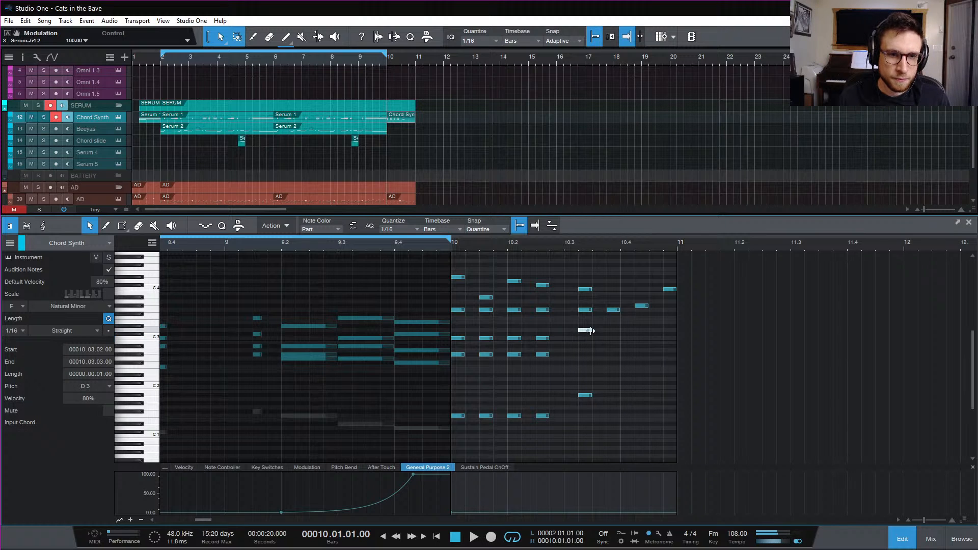
click(622, 338)
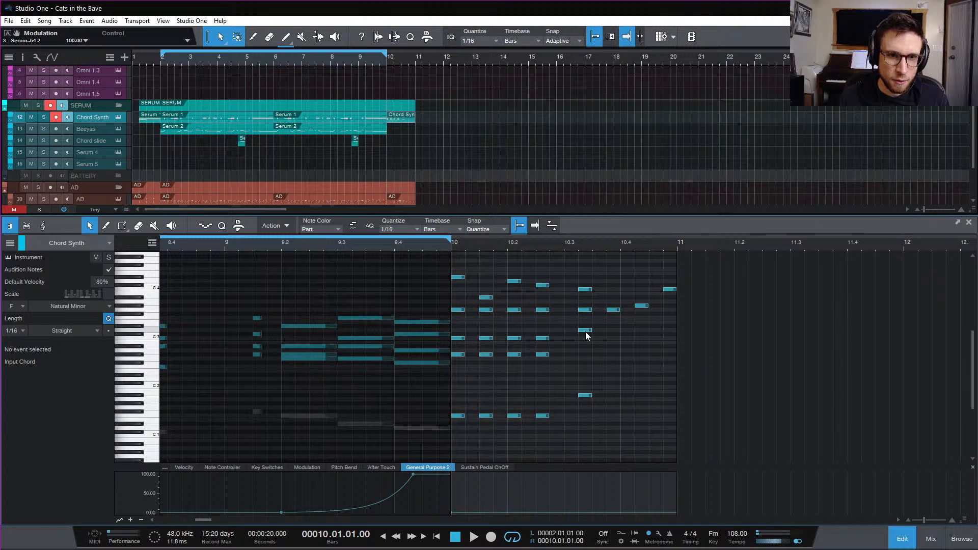
drag(586, 331, 589, 354)
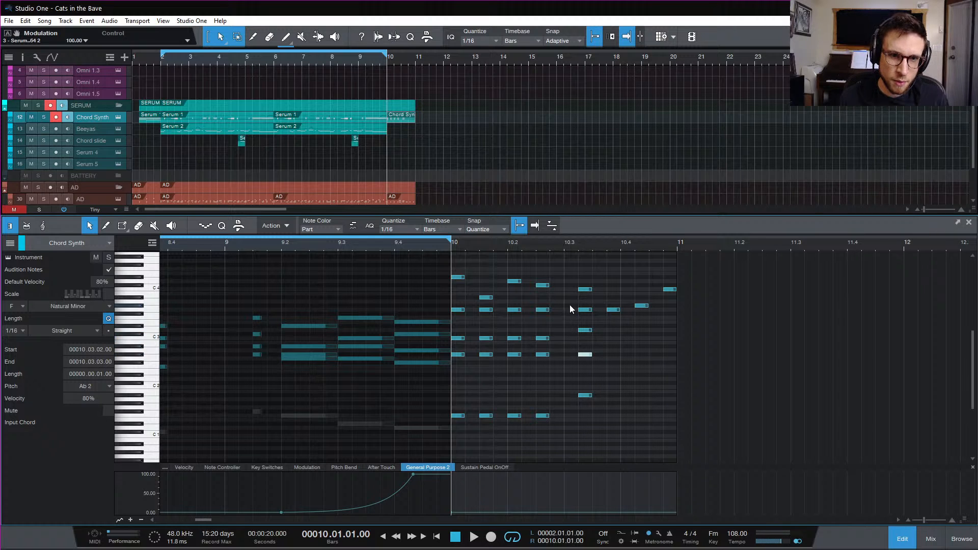
drag(570, 305, 568, 331)
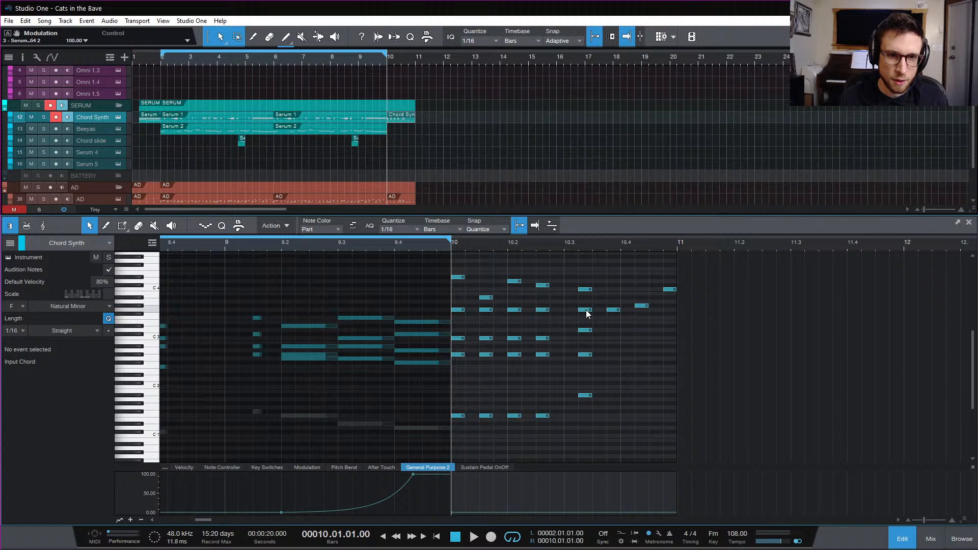
Lower the G3 note at 10.03.02 to F3 and copy F3, D3, Ab2 and Bb1 to 10.03.04, 10.04.02 and 10.04.04
drag(585, 313, 668, 356)
drag(586, 395, 615, 396)
drag(614, 395, 668, 399)
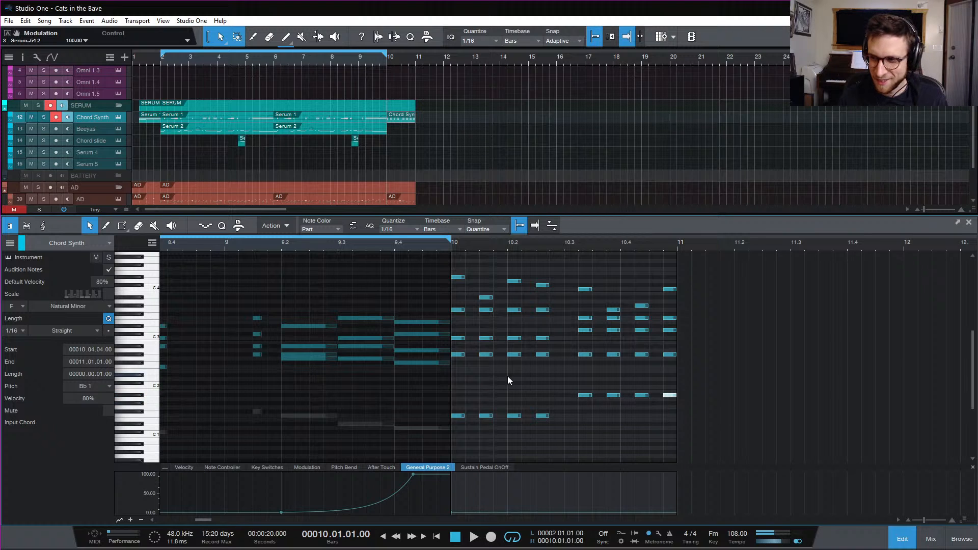
Play the Chord Synth part from bar 10 several times to check the new chord progression against the drums
scroll(614, 391, down, 1)
scroll(614, 392, up, 2)
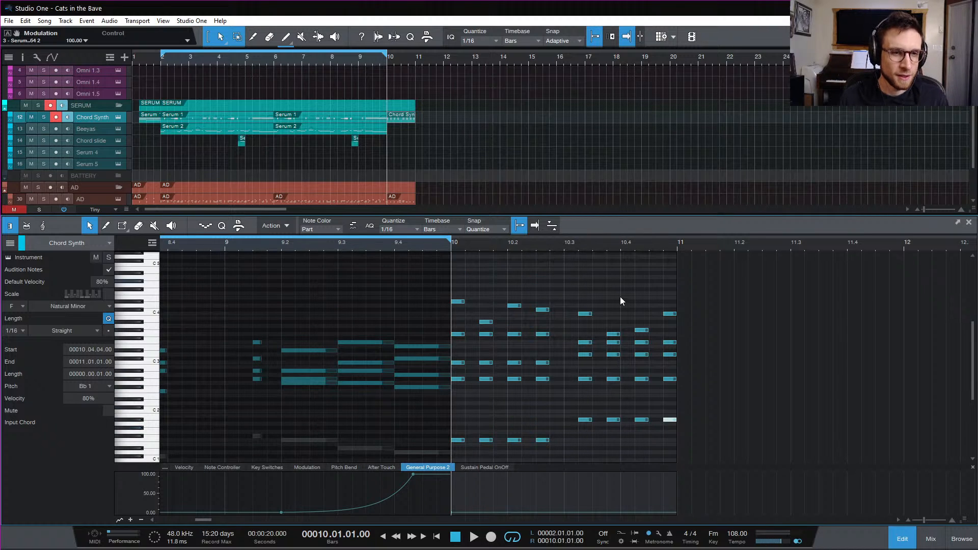
key(space)
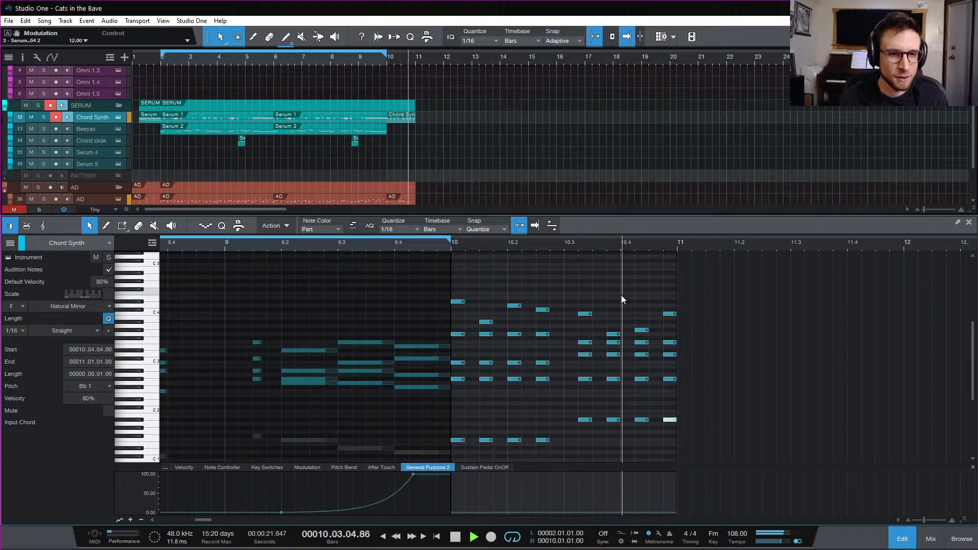
key(space)
key(space)
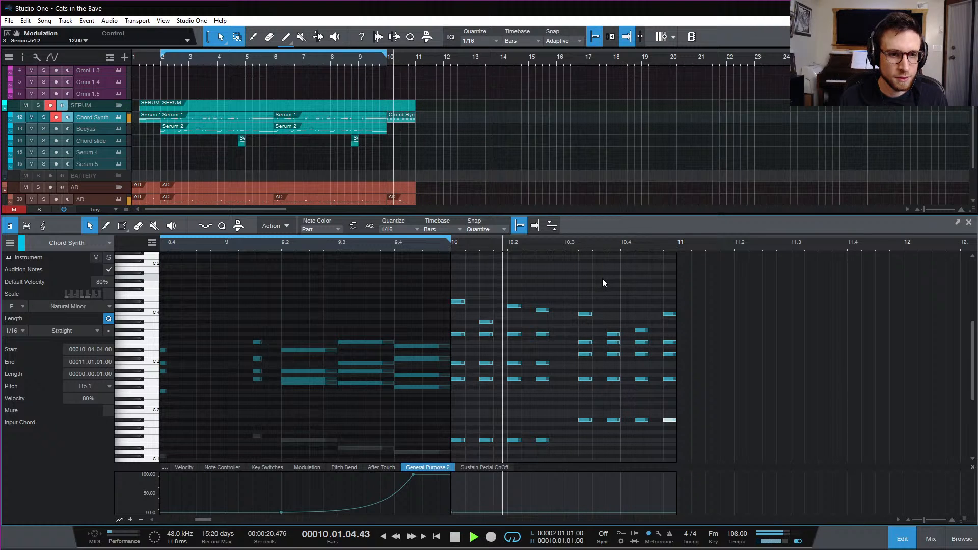
key(space)
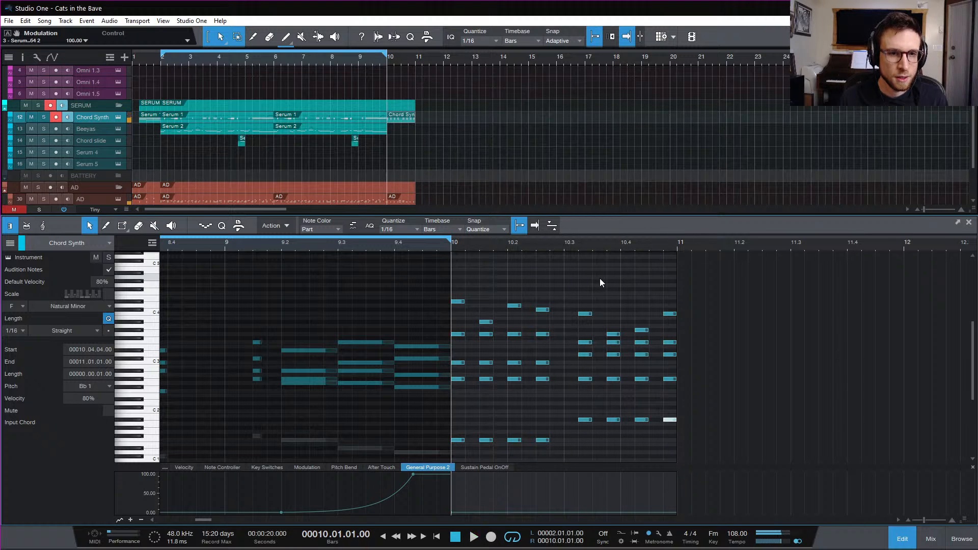
key(space)
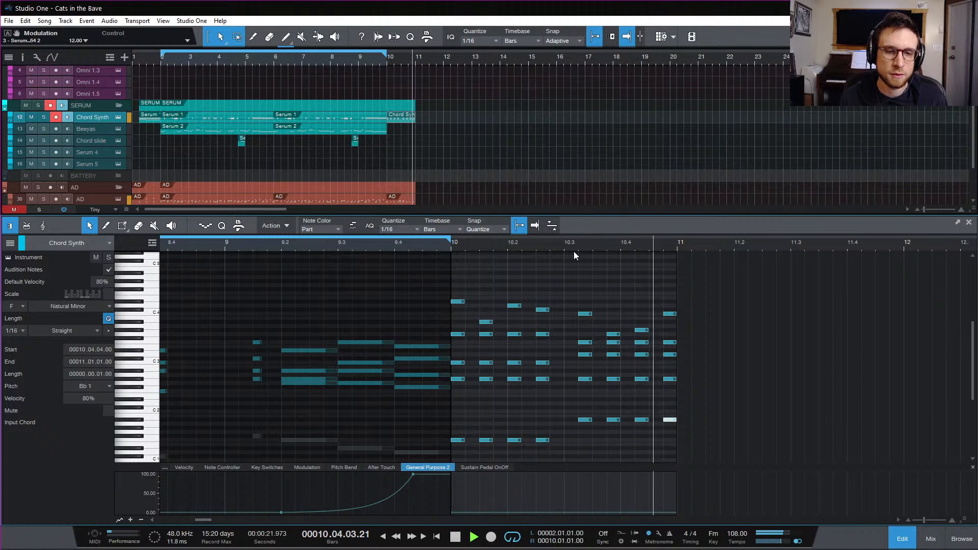
key(space)
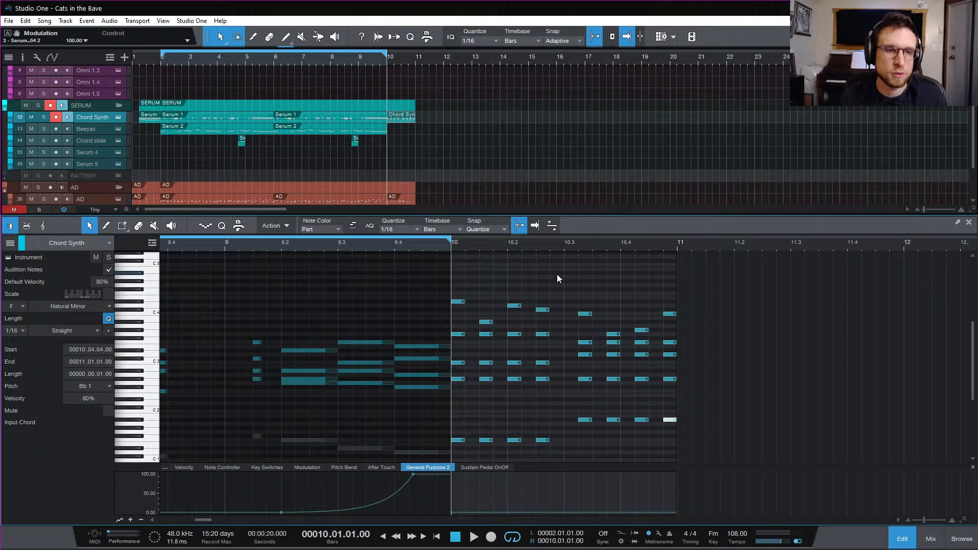
key(space)
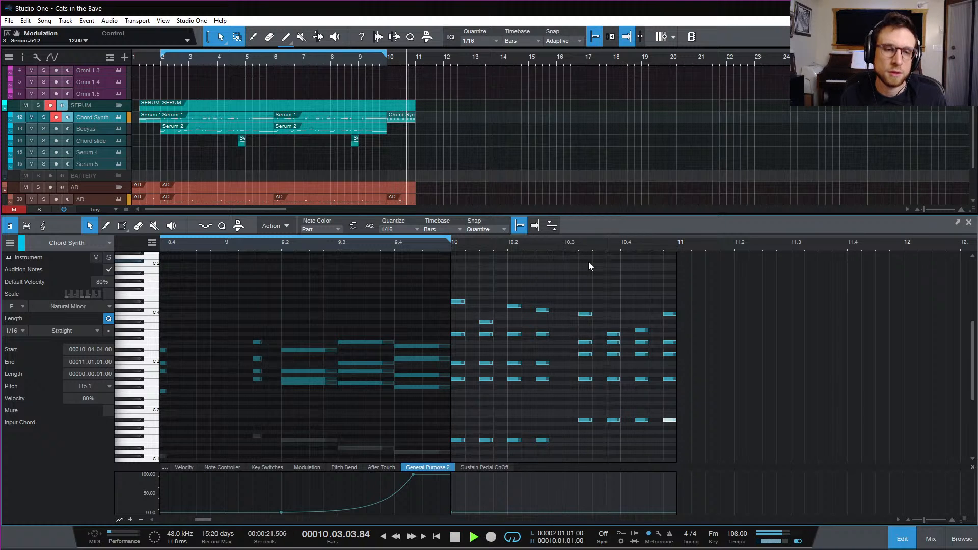
key(space)
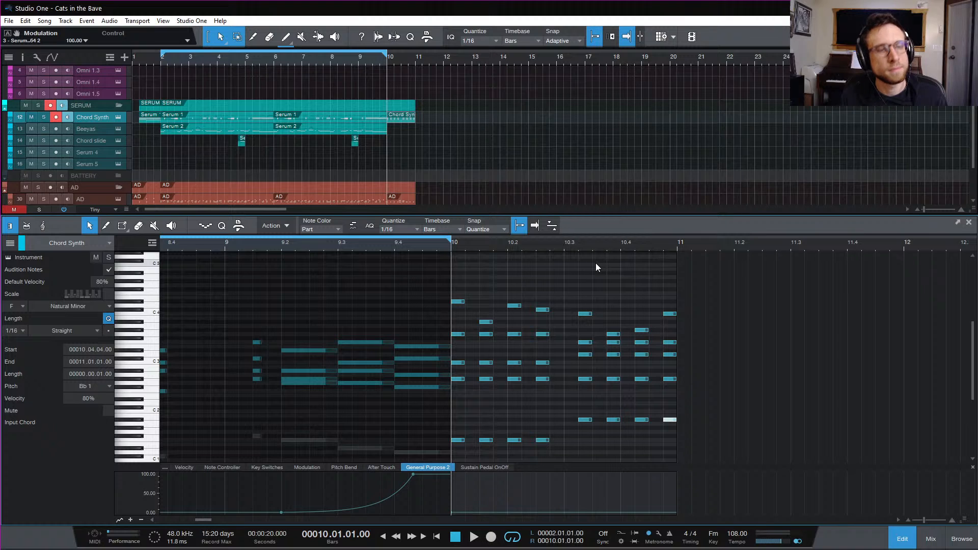
click(617, 272)
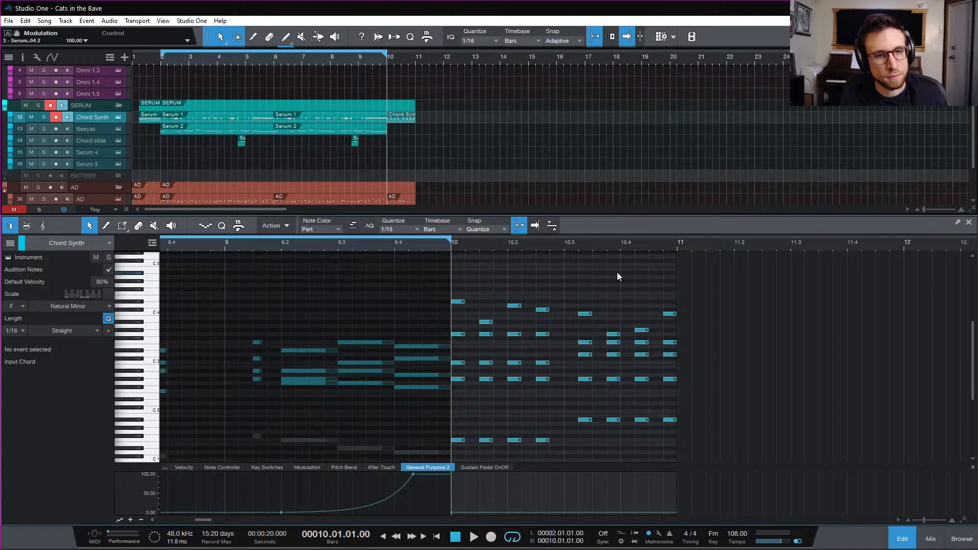
key(space)
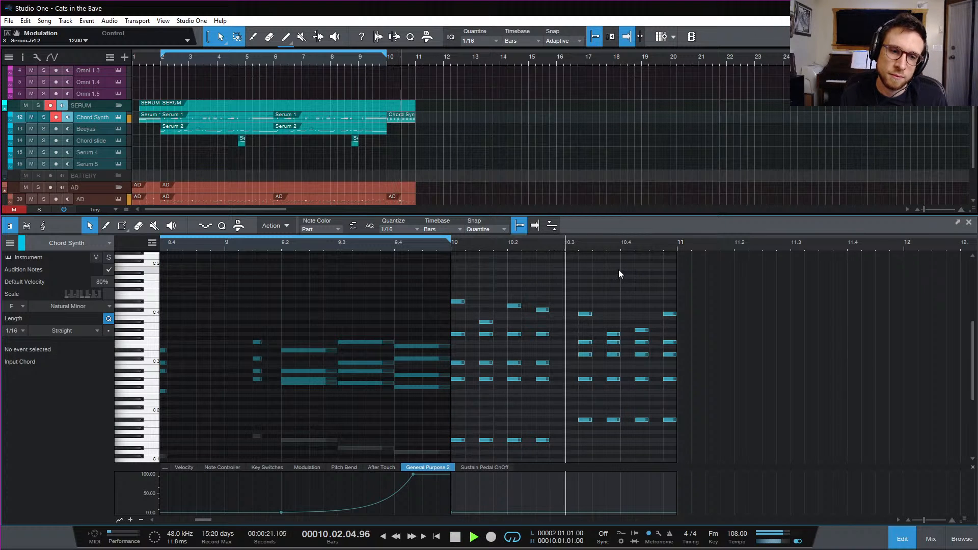
key(space)
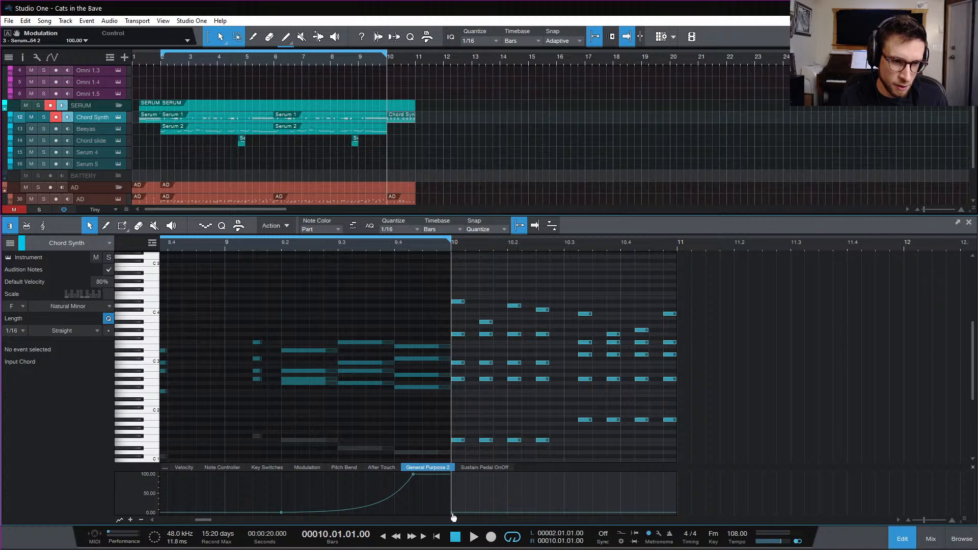
Set the Chord Synth's Modulation automation from bar 10 onward to 64 and play the bar to check the sound
click(302, 468)
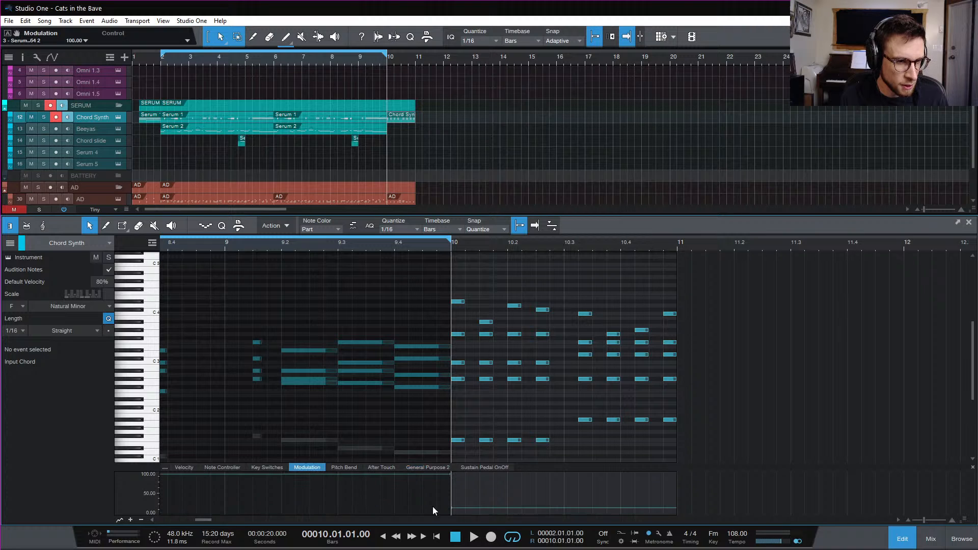
drag(454, 510, 450, 488)
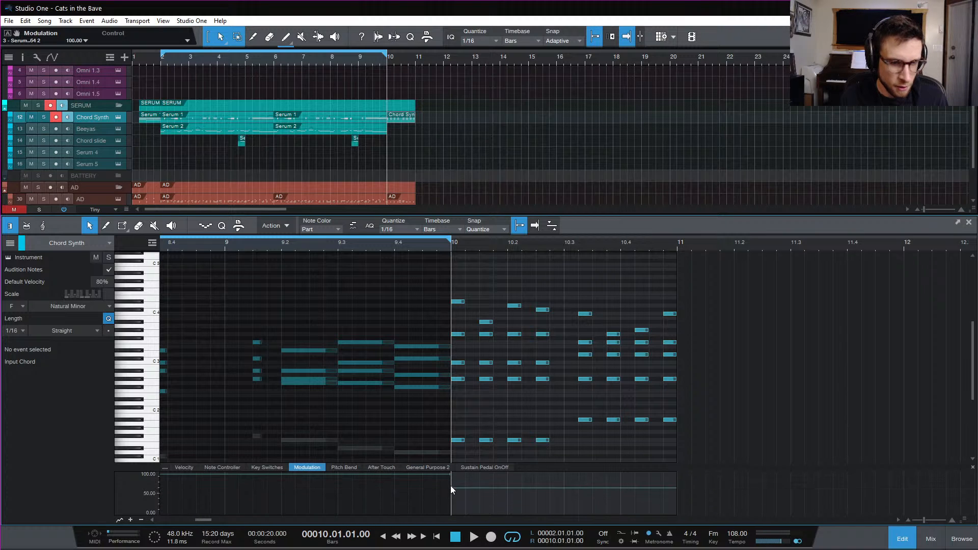
key(space)
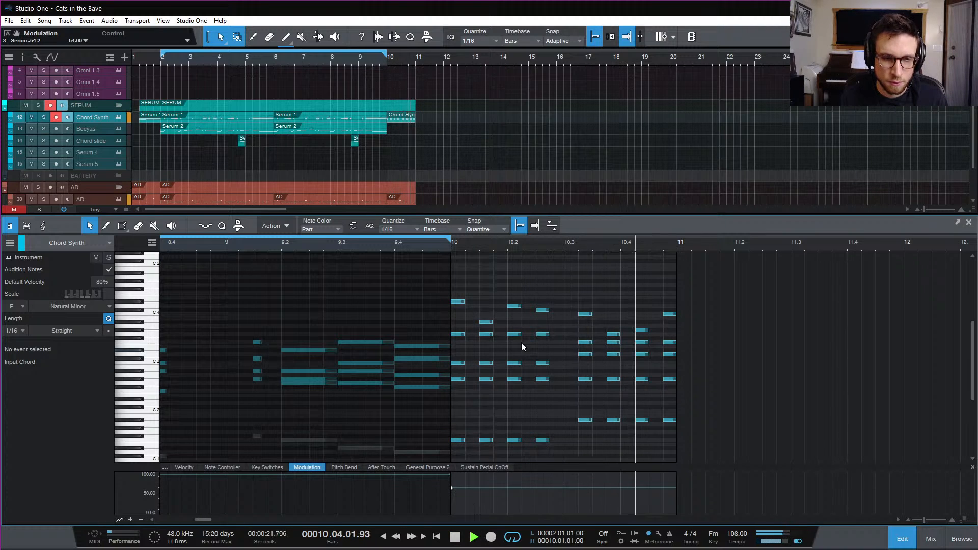
key(space)
key(space)
key(space)
key(space)
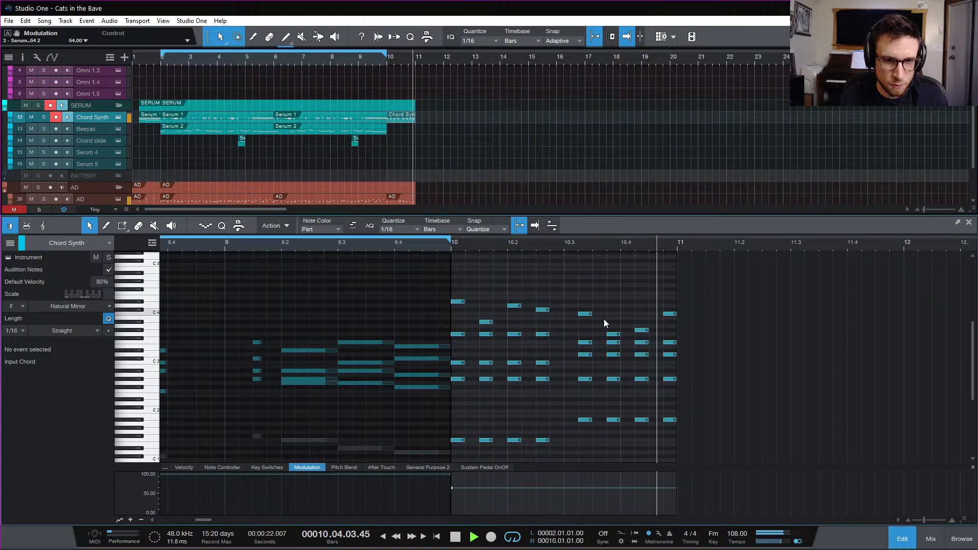
key(space)
key(space)
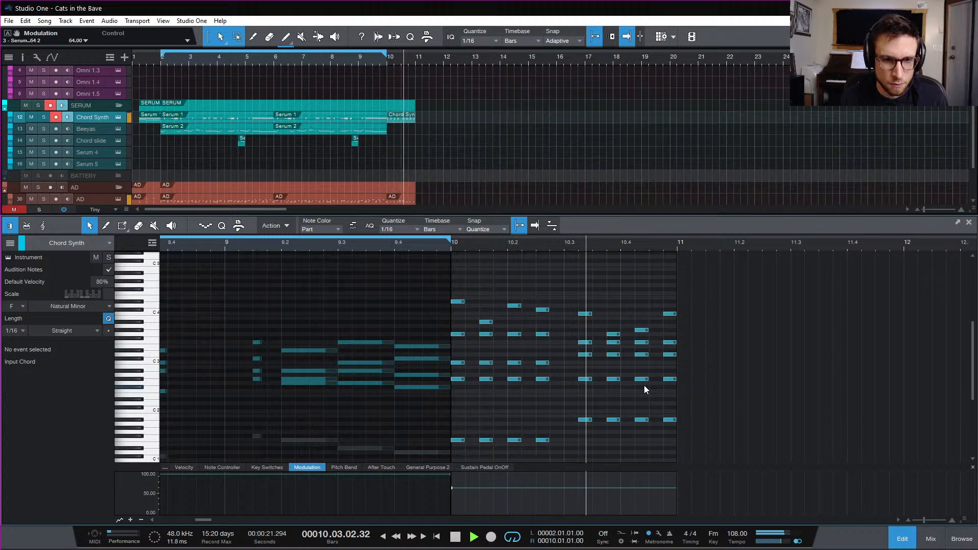
key(space)
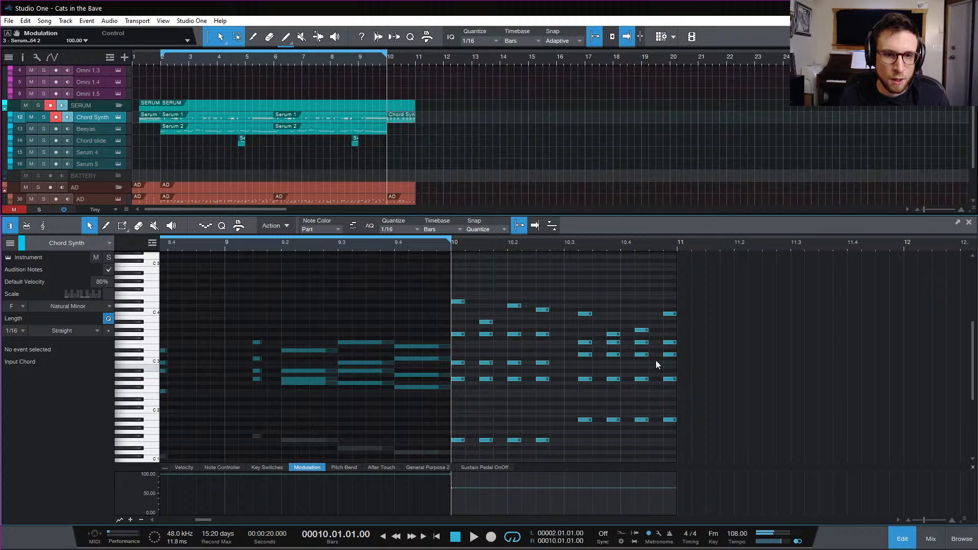
Raise the C4 and F3 notes at 10.04.04 to Db4 and Gb3, and play from bar 10
click(662, 244)
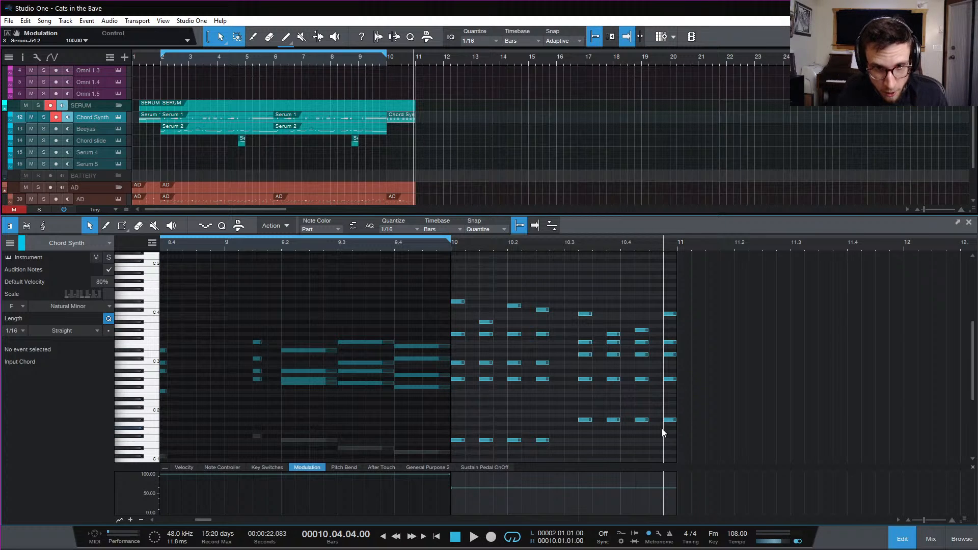
click(579, 246)
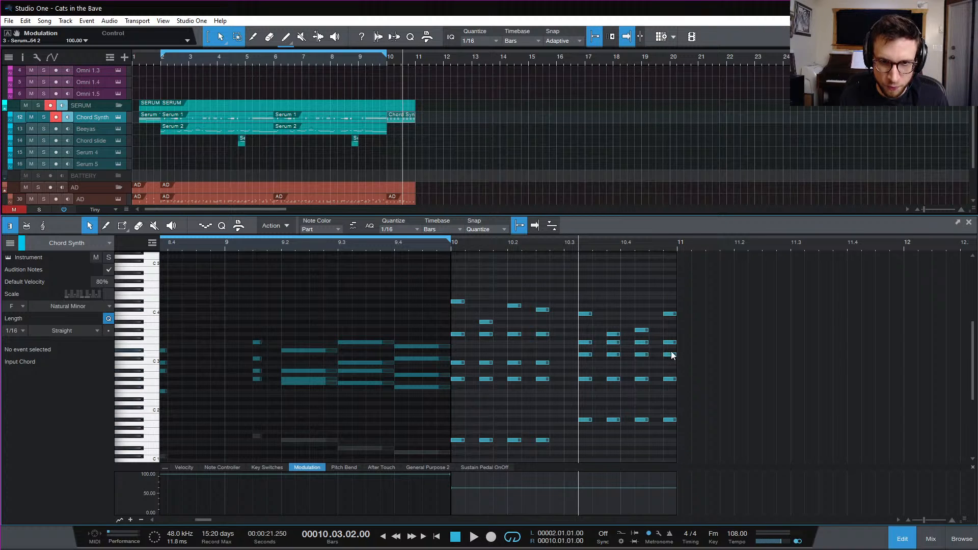
click(671, 419)
click(670, 379)
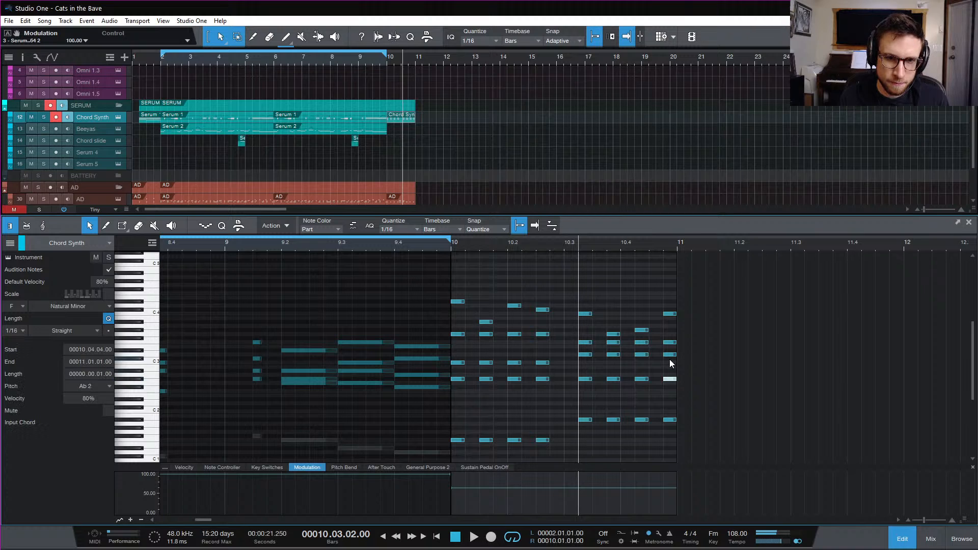
click(669, 354)
mouse_move(669, 357)
mouse_down()
mouse_move(670, 312)
mouse_move(670, 338)
mouse_up()
click(661, 246)
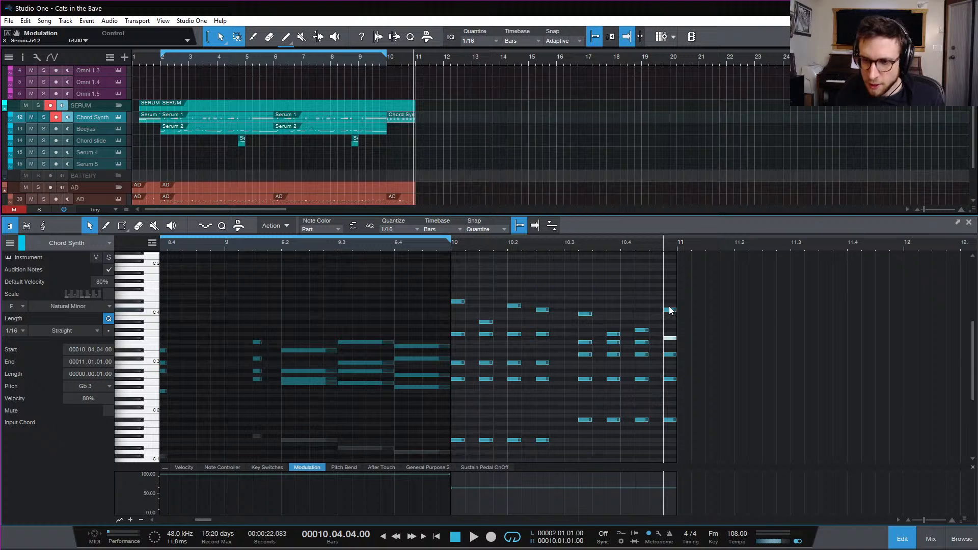
click(453, 246)
click(590, 289)
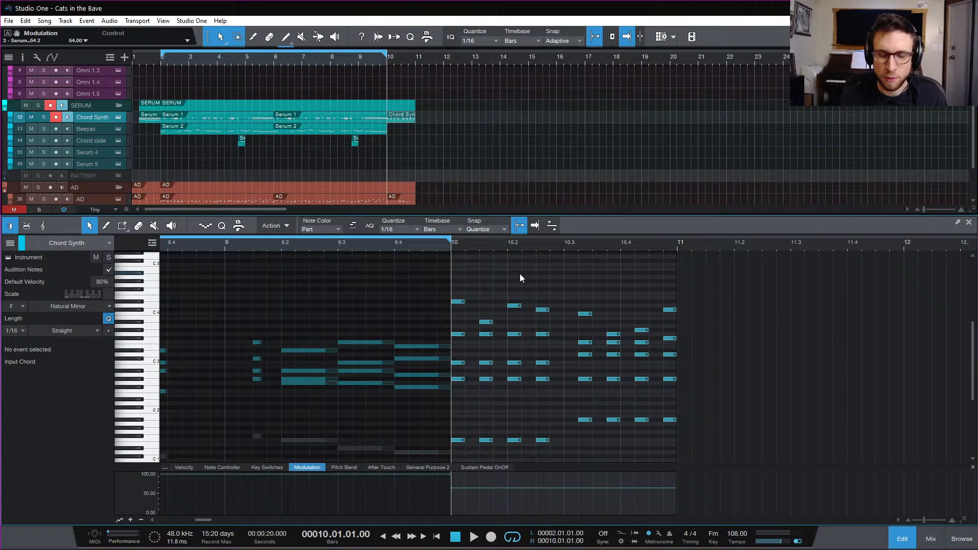
key(space)
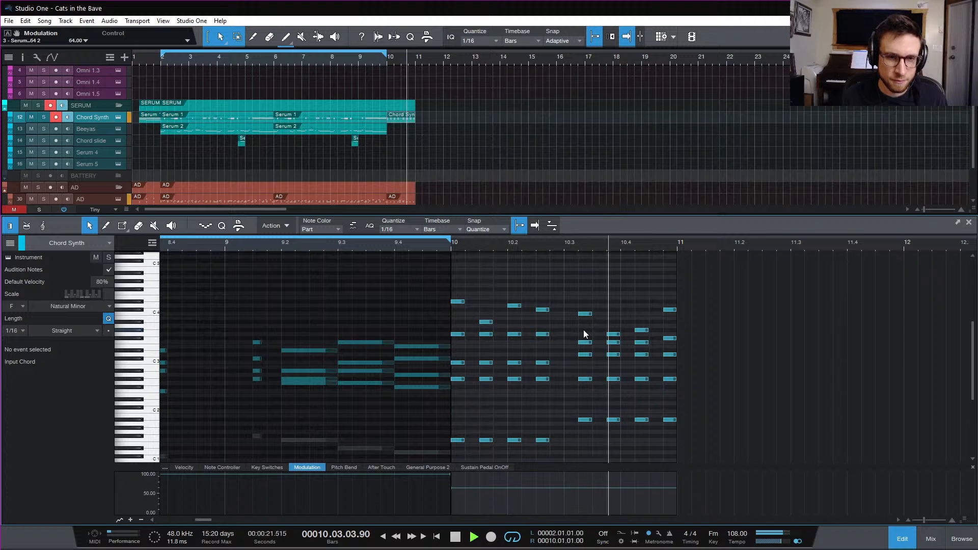
key(space)
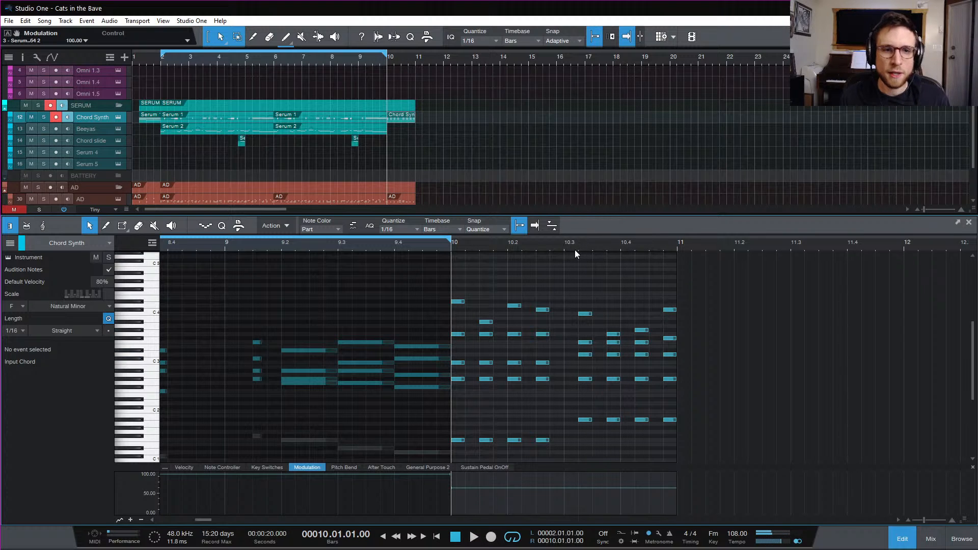
Raise the D3 note of the chord at 10.03.02 to Eb3 and audition the chord's other notes
drag(578, 278, 735, 463)
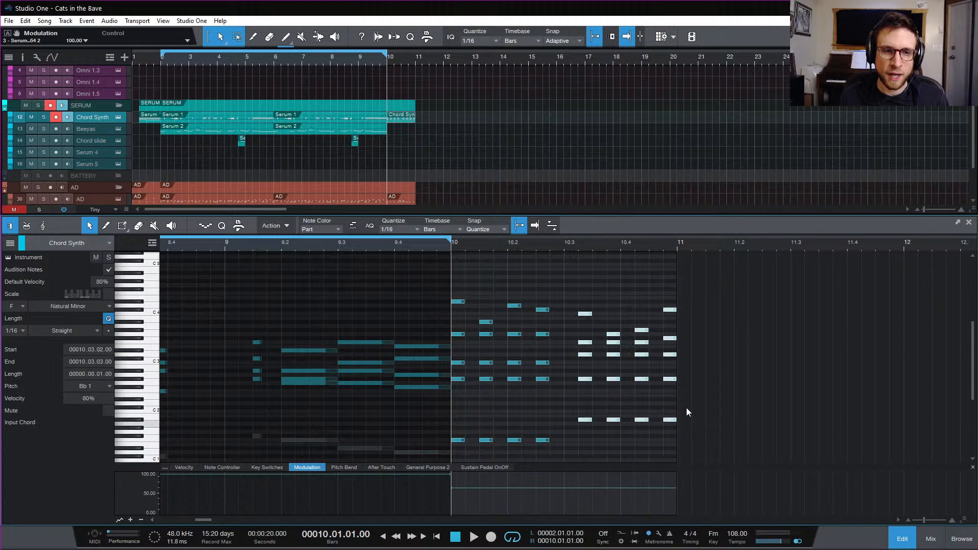
click(615, 273)
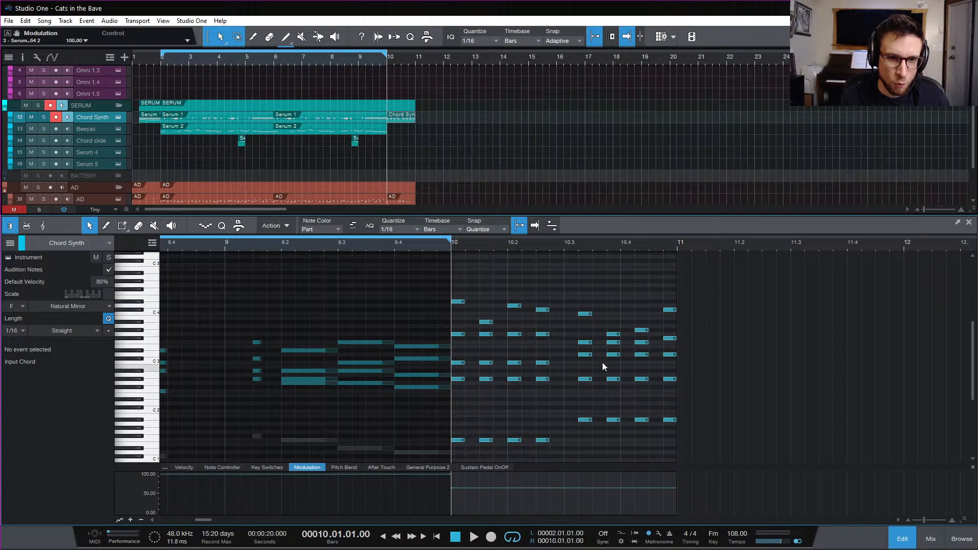
click(586, 314)
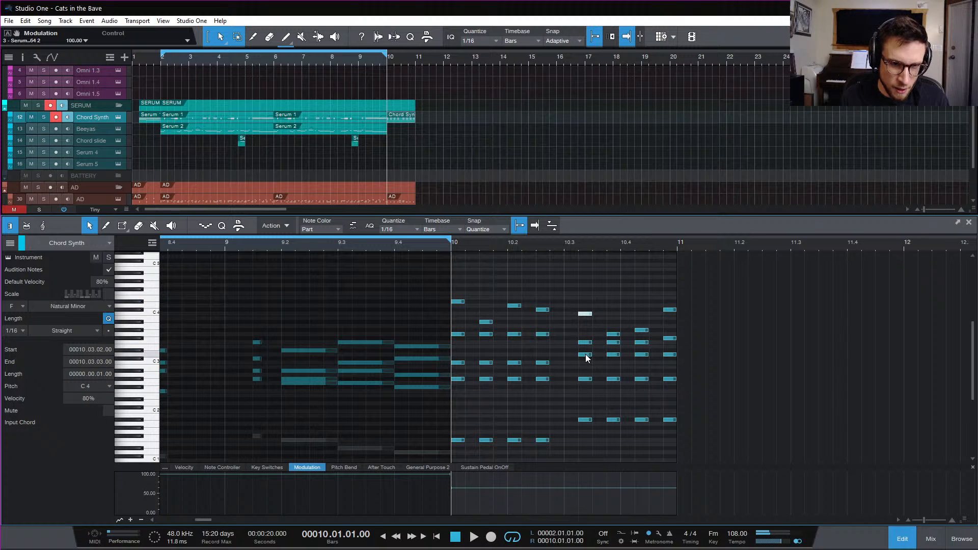
drag(585, 354, 585, 350)
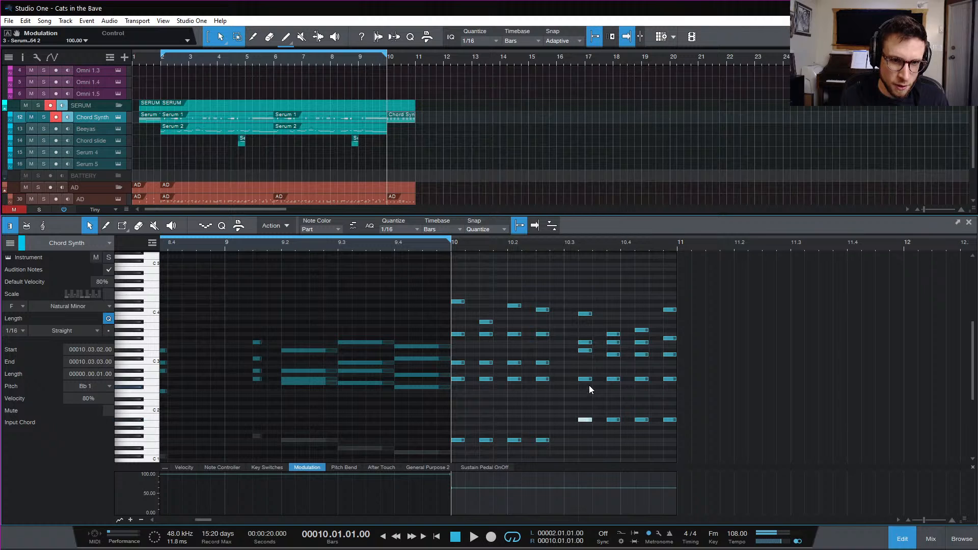
click(584, 342)
click(585, 314)
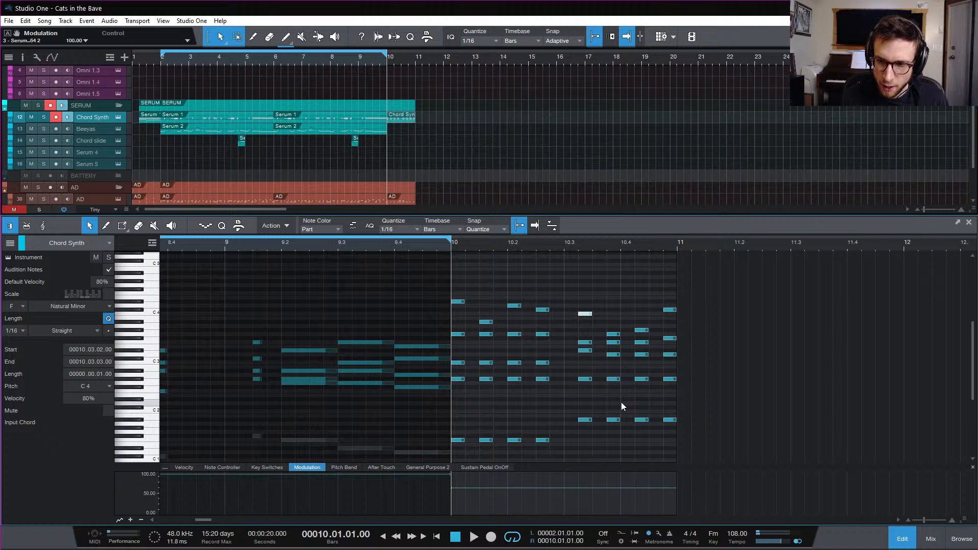
click(613, 419)
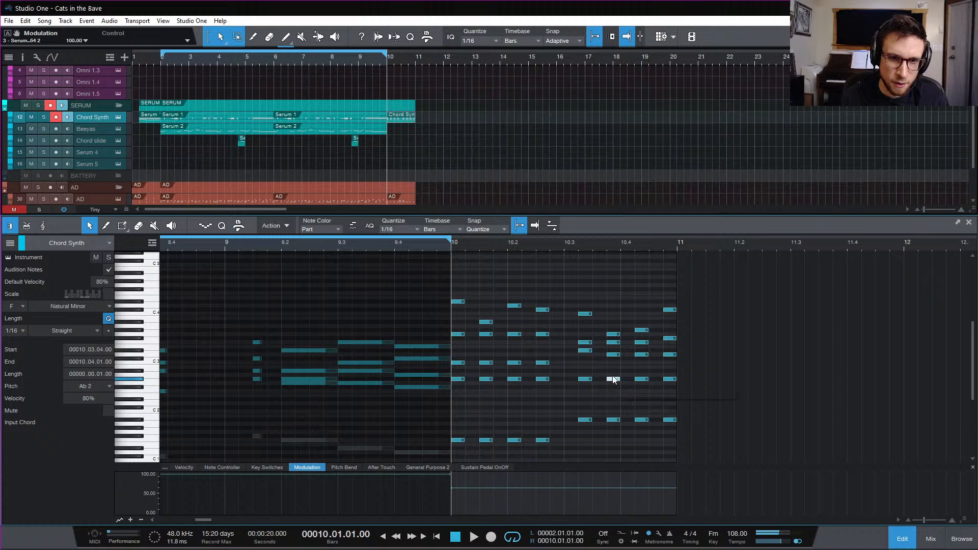
Raise the D3 and G3 notes of the Chord Synth chord at 10.03.04 to Eb3 and Ab3
drag(611, 355, 611, 351)
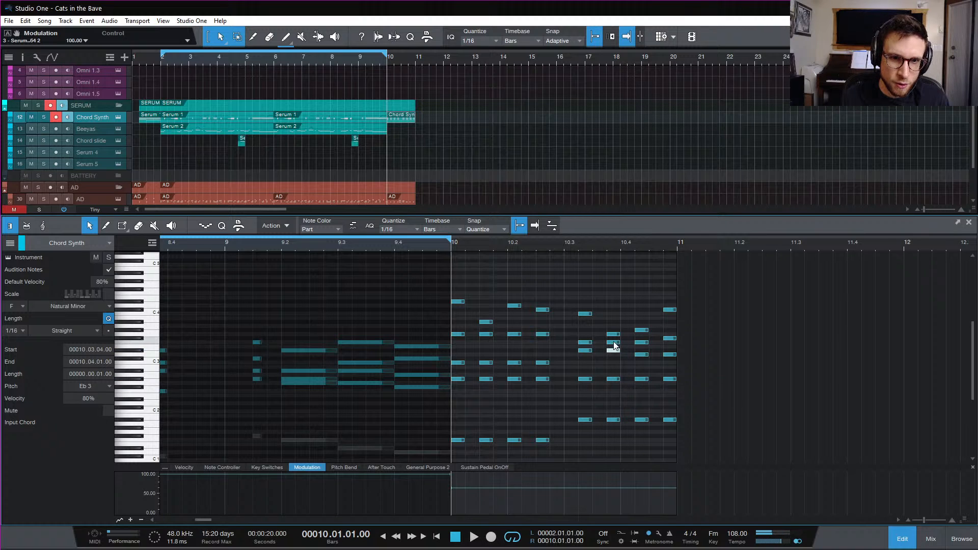
click(614, 332)
drag(615, 335, 615, 331)
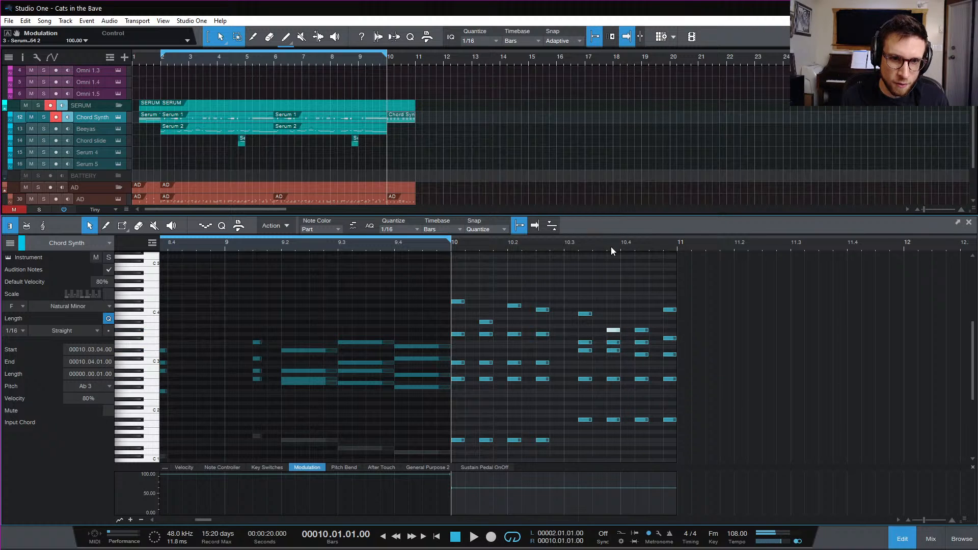
click(606, 242)
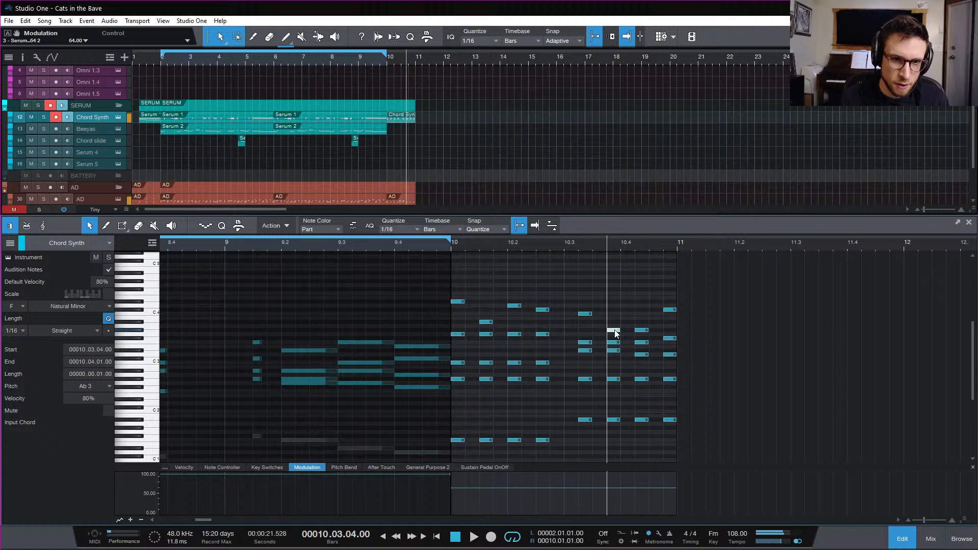
drag(615, 331, 617, 339)
drag(616, 338, 619, 331)
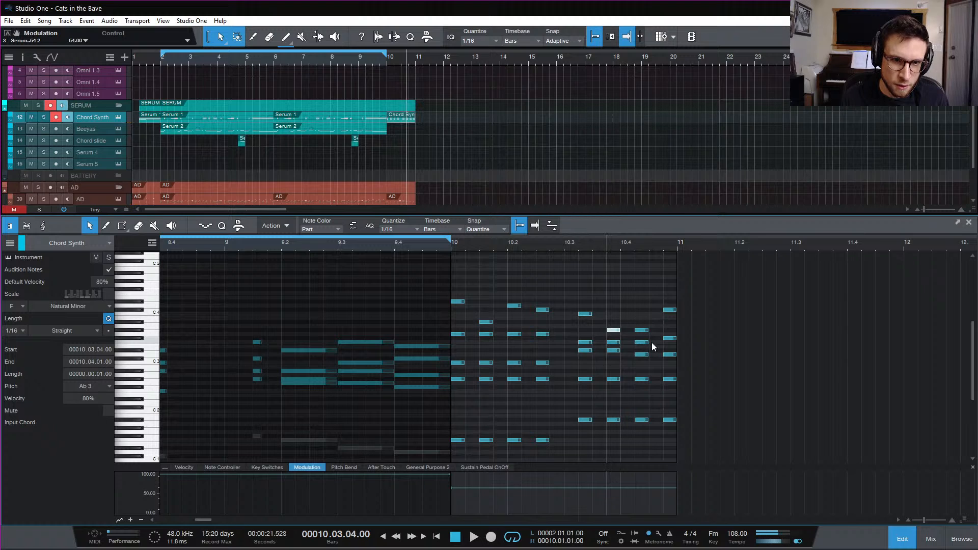
Raise the F3 note of the chord at 10.04.02 to Gb3 and play from bar 10
click(644, 342)
key(space)
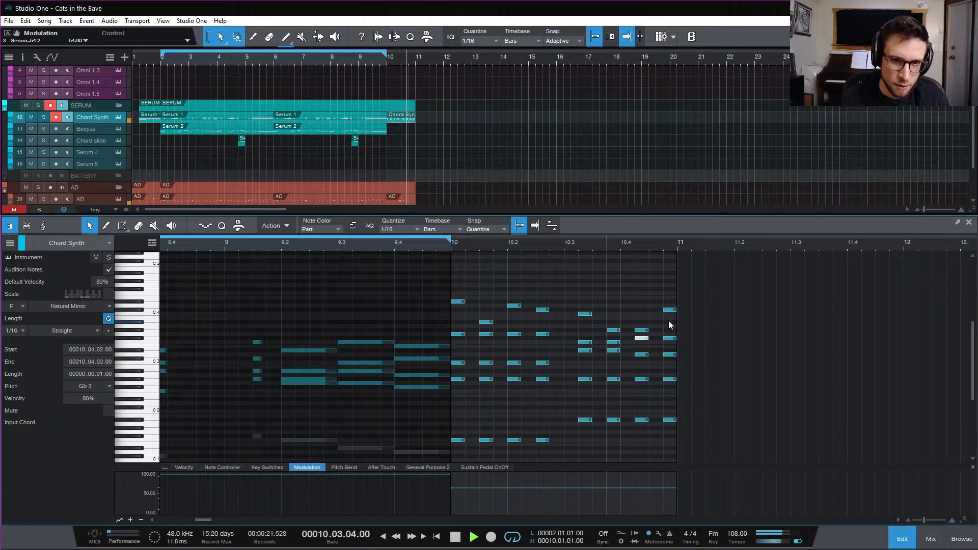
click(453, 245)
key(space)
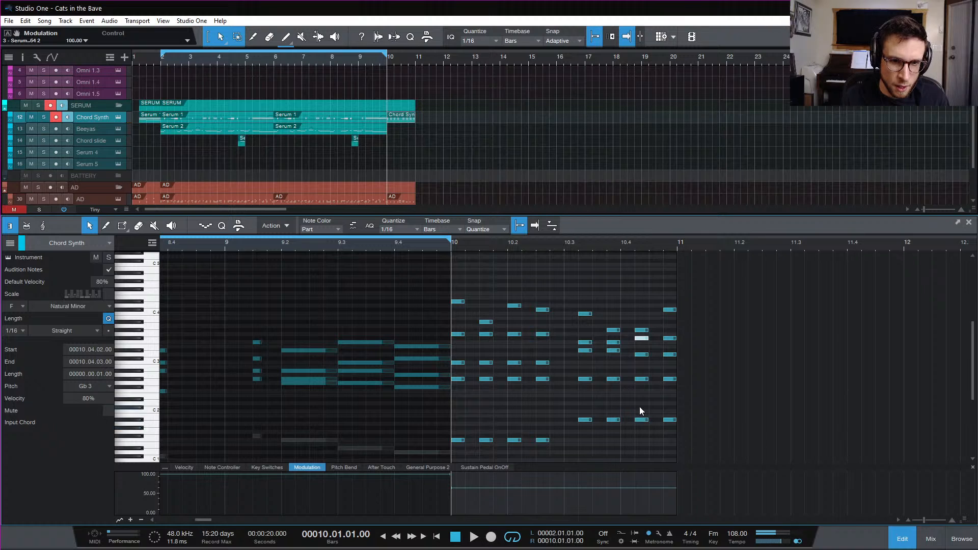
Lower the bass notes of the last two chords, at 10.04.02 and 10.04.04, to E1 and play the bar
drag(640, 406, 674, 445)
click(634, 245)
key(space)
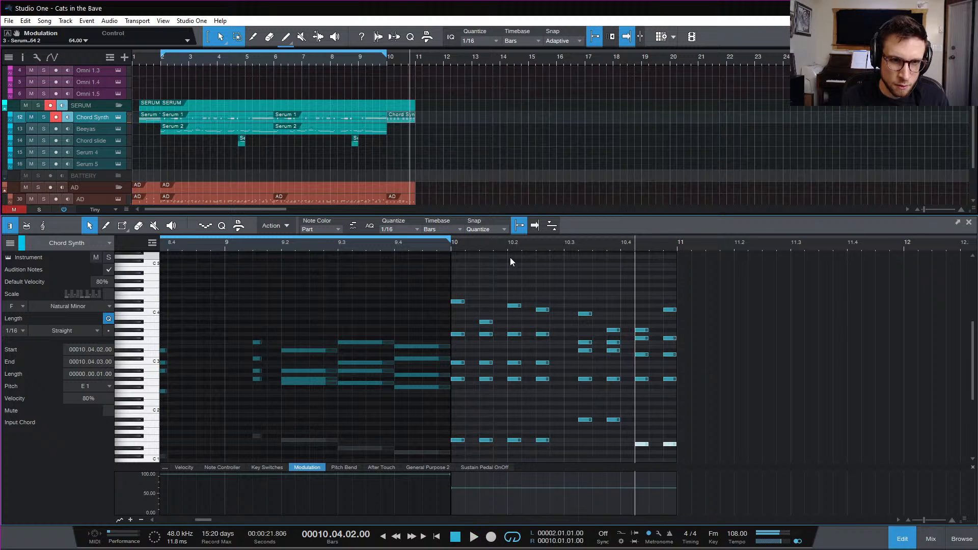
click(451, 243)
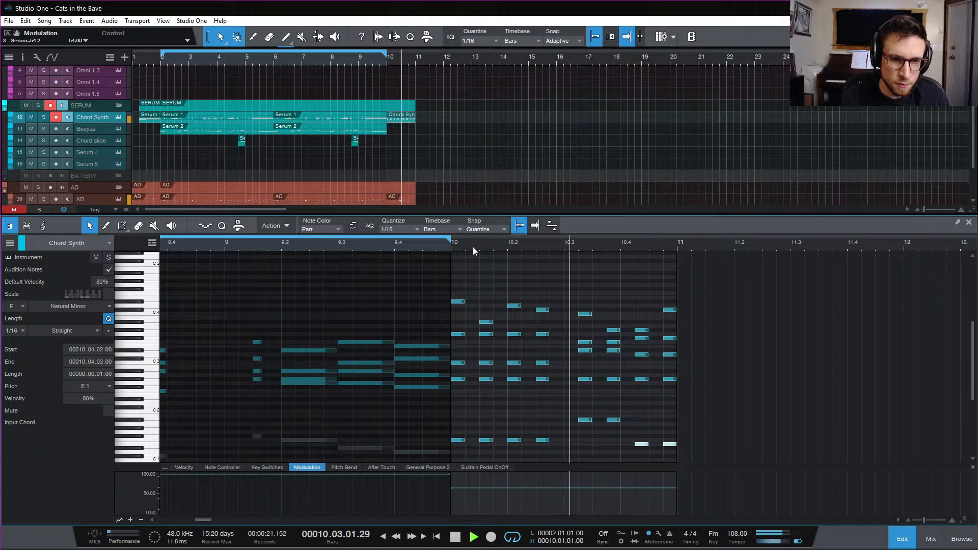
click(473, 246)
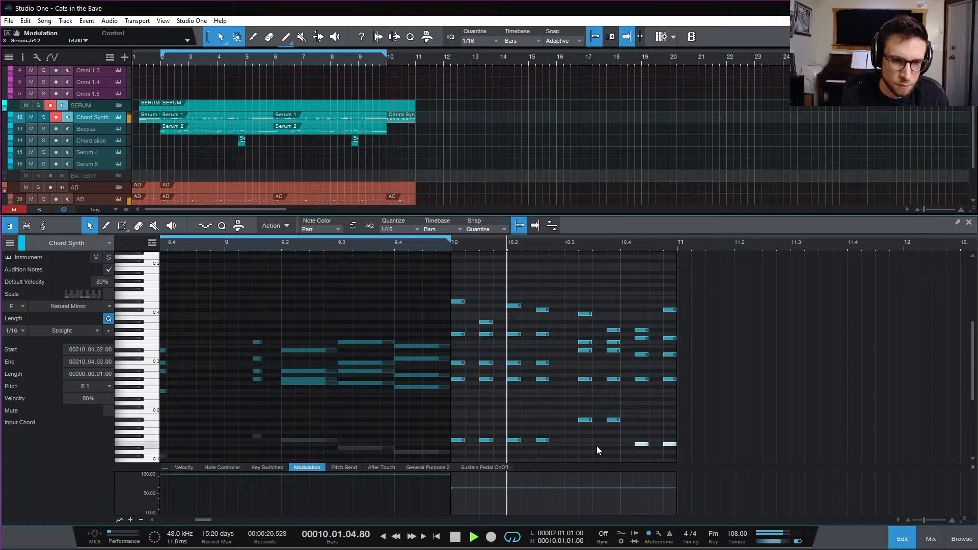
click(509, 430)
key(space)
Raise the F1 bass notes at 10.01.03 and 10.02.03 to Ab1 and the one at 10.02.01 to C2, and play the bar
drag(487, 441, 517, 411)
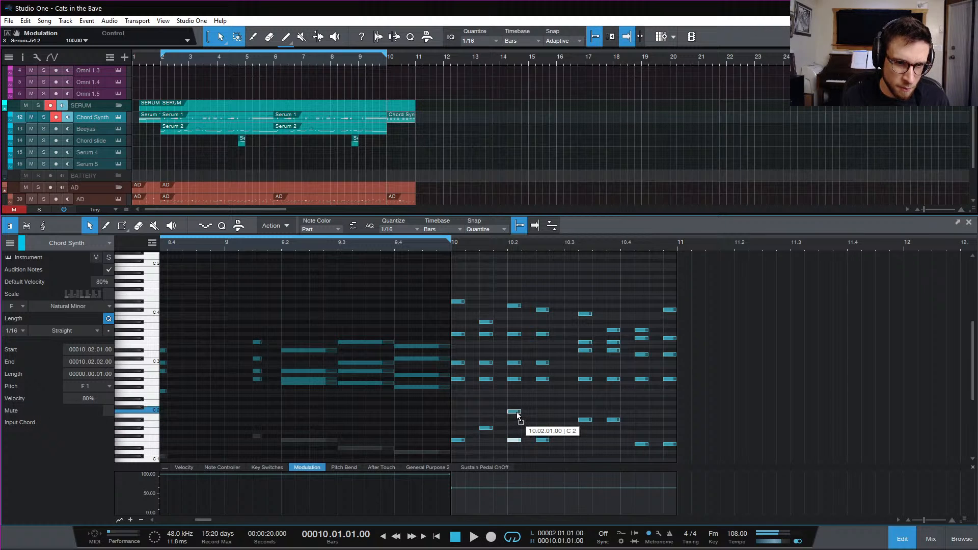
drag(544, 441, 543, 429)
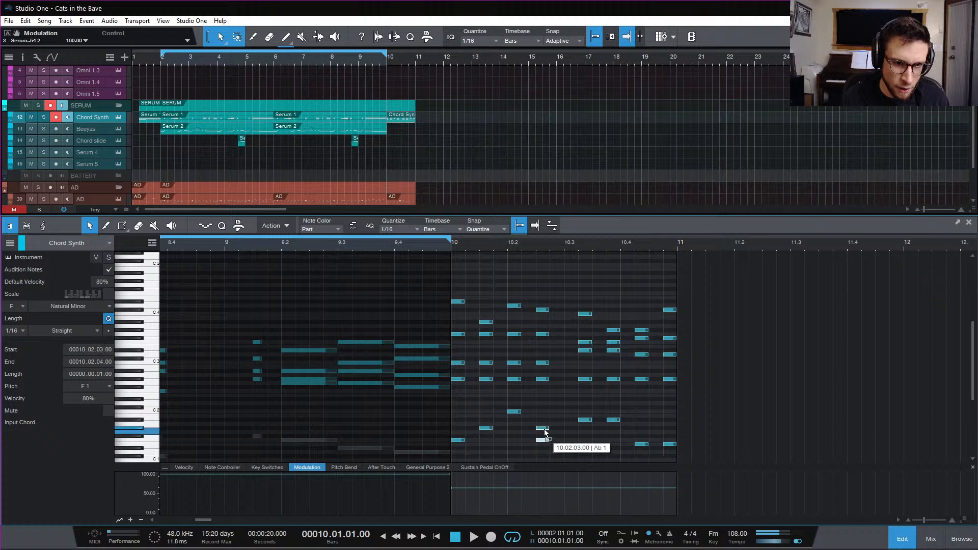
key(space)
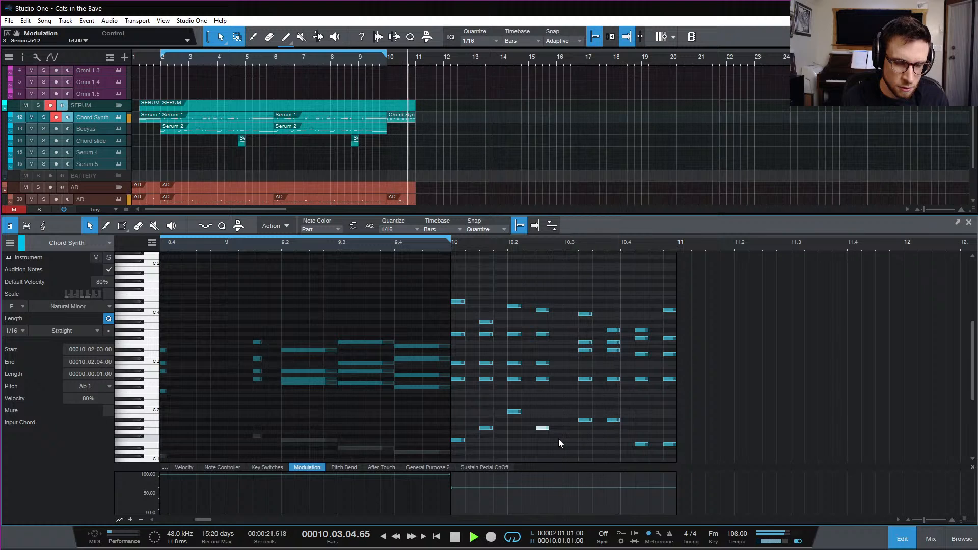
Lower the bass note of the chord at 10.03.04 to Ab1 and listen to bar 10 again
drag(614, 419, 613, 428)
click(636, 415)
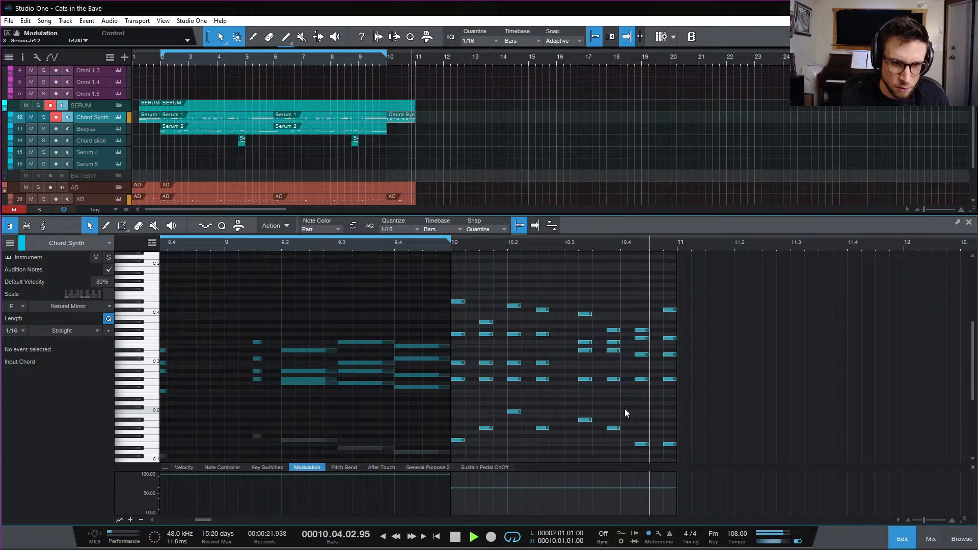
key(space)
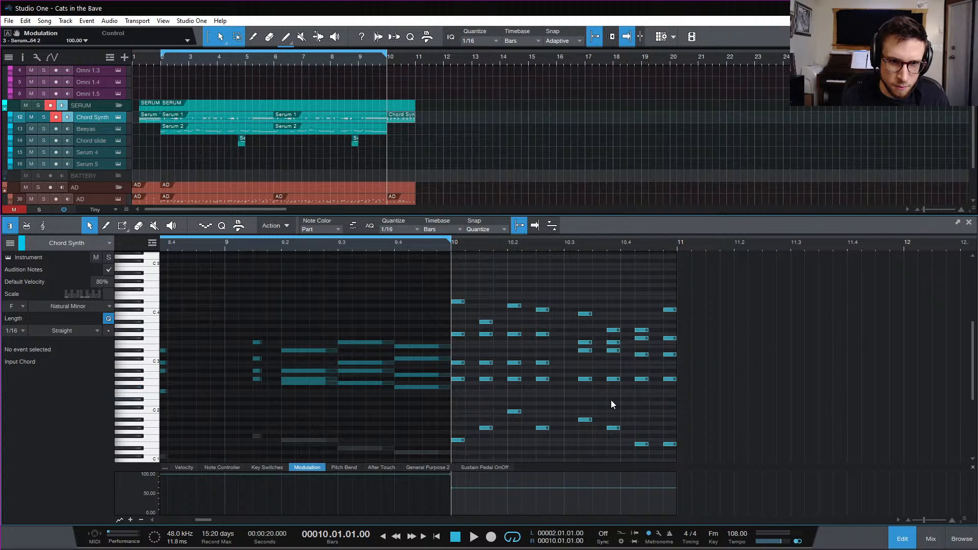
key(space)
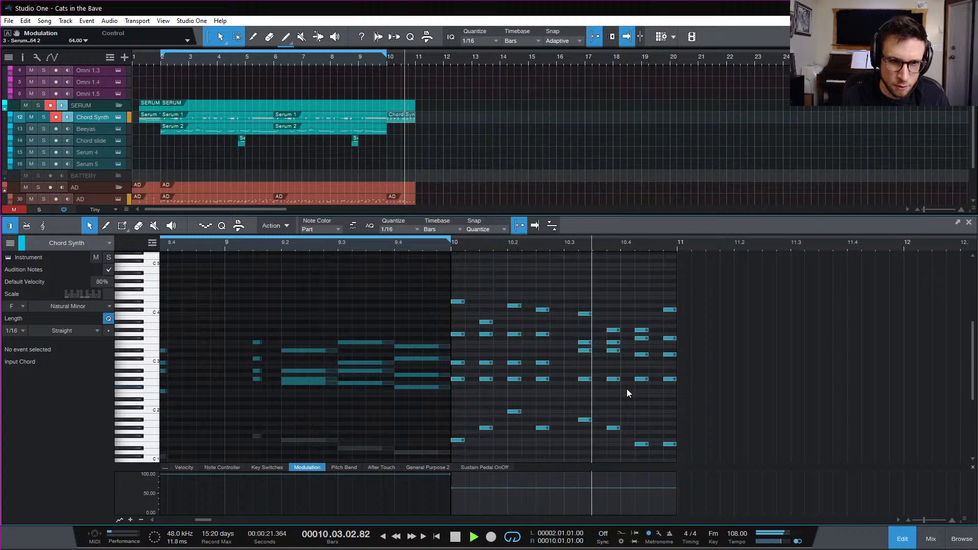
key(space)
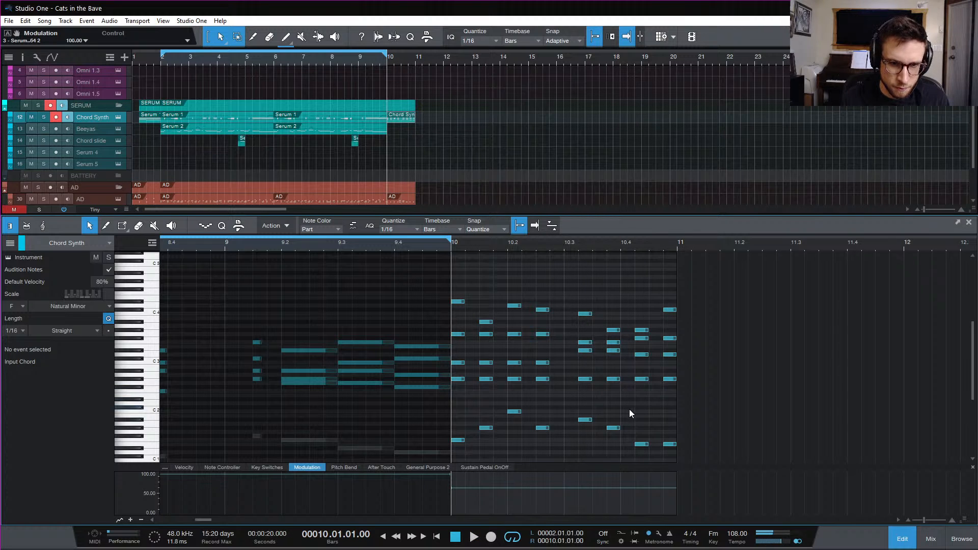
Turn off looping and play the full arrangement from 1.02 through the new bar 10
scroll(629, 407, down, 2)
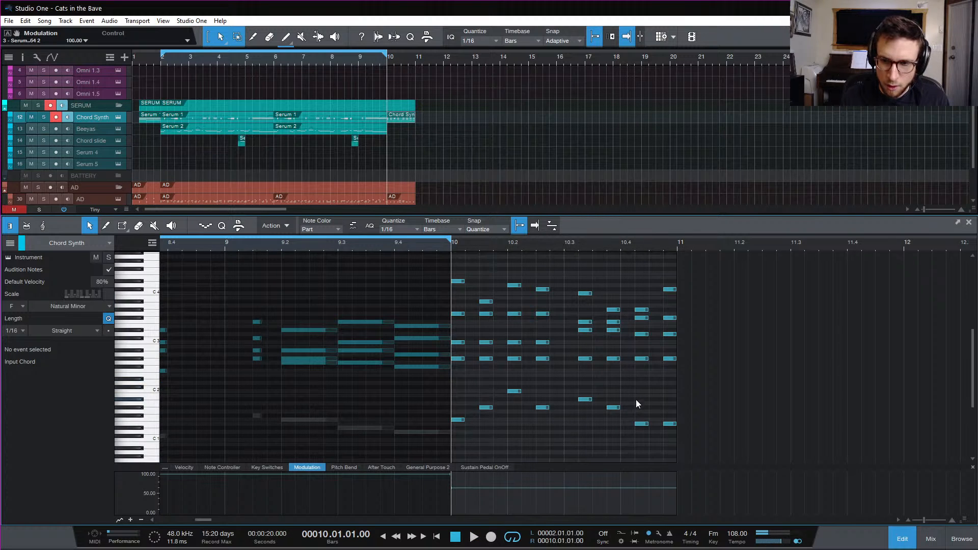
click(902, 538)
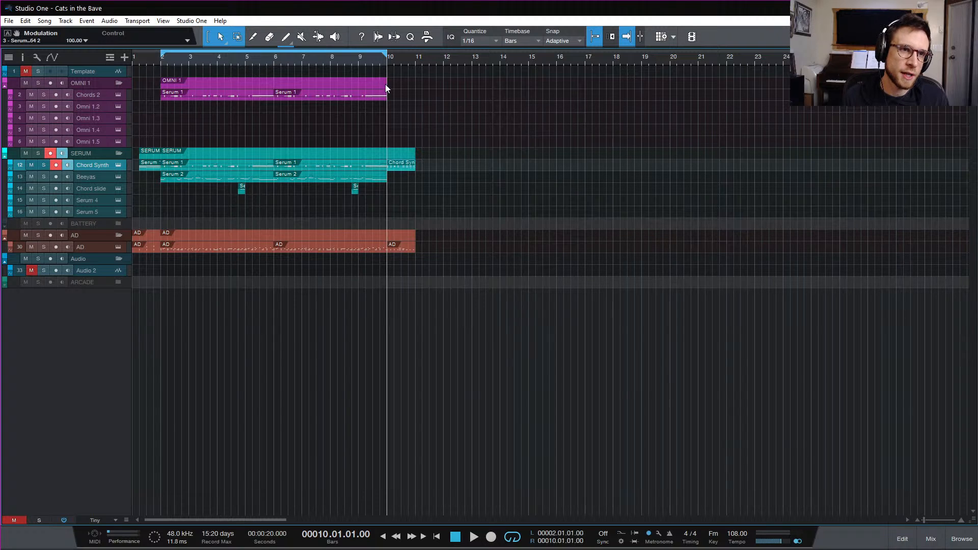
click(359, 58)
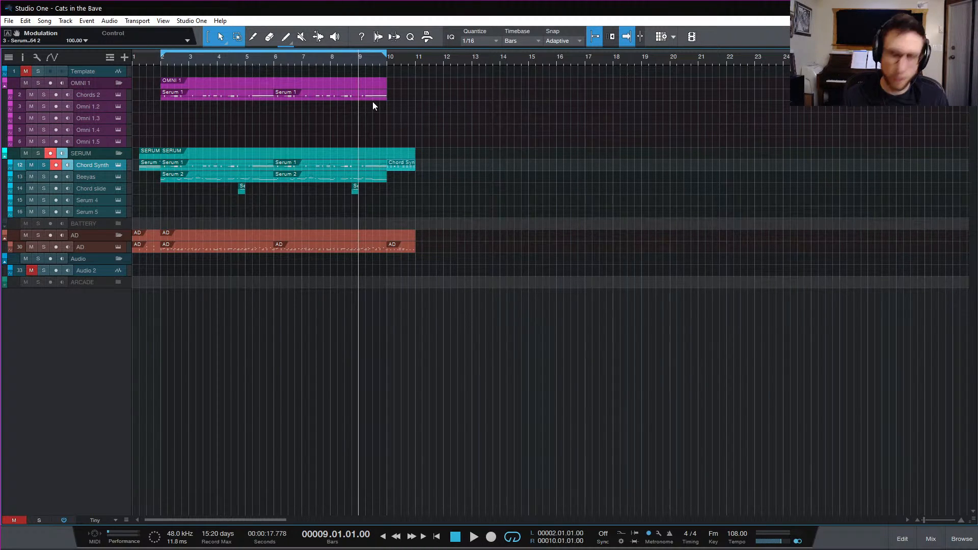
key(KP_Divide)
click(141, 59)
key(space)
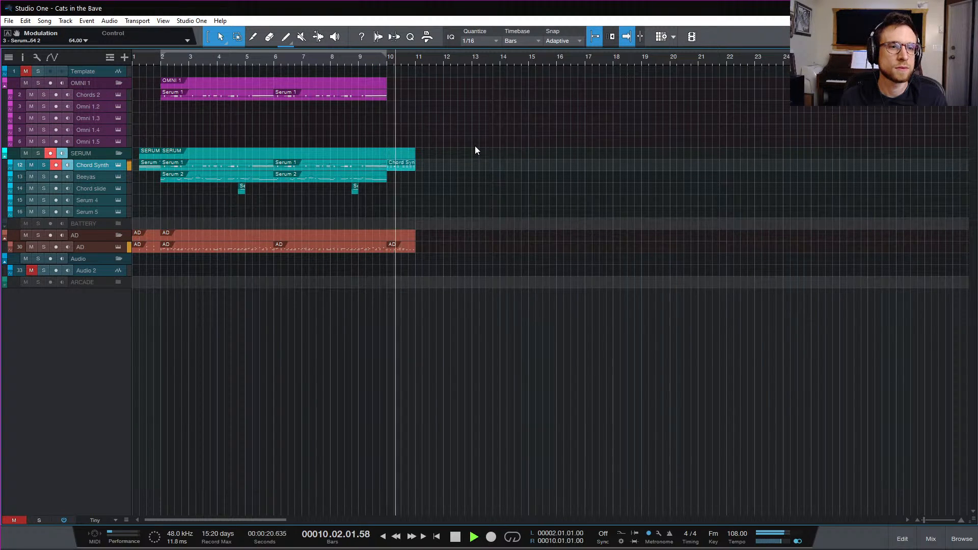
key(space)
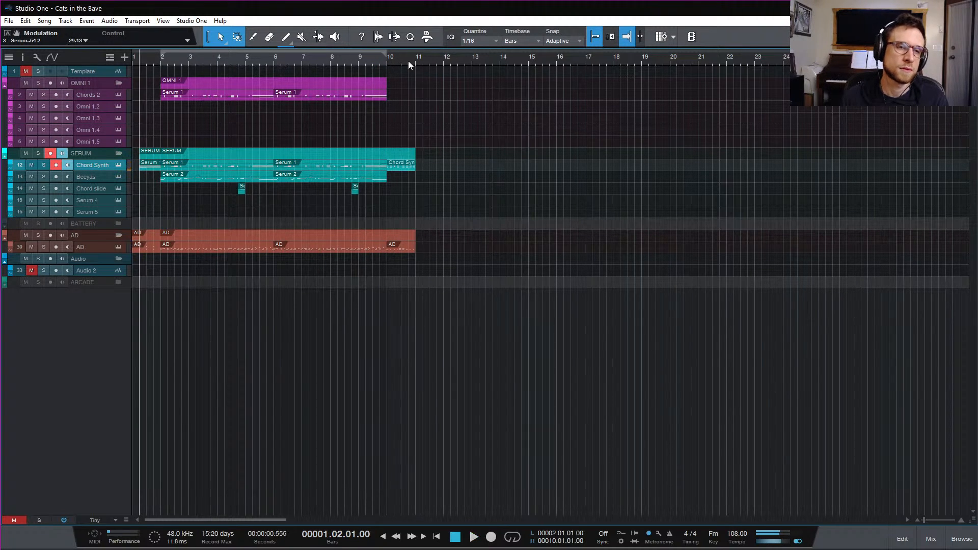
Open the AD drum part at bar 10 for note editing
click(386, 62)
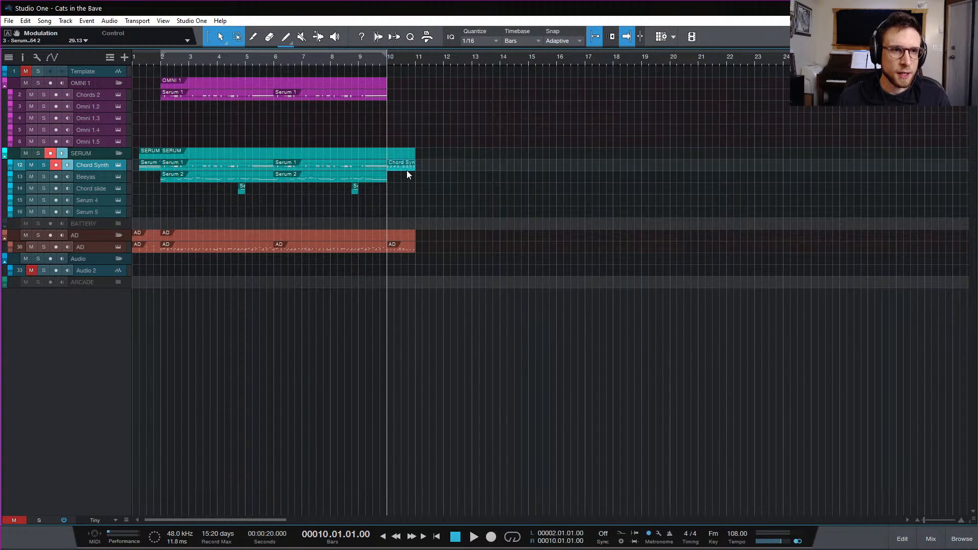
double_click(403, 249)
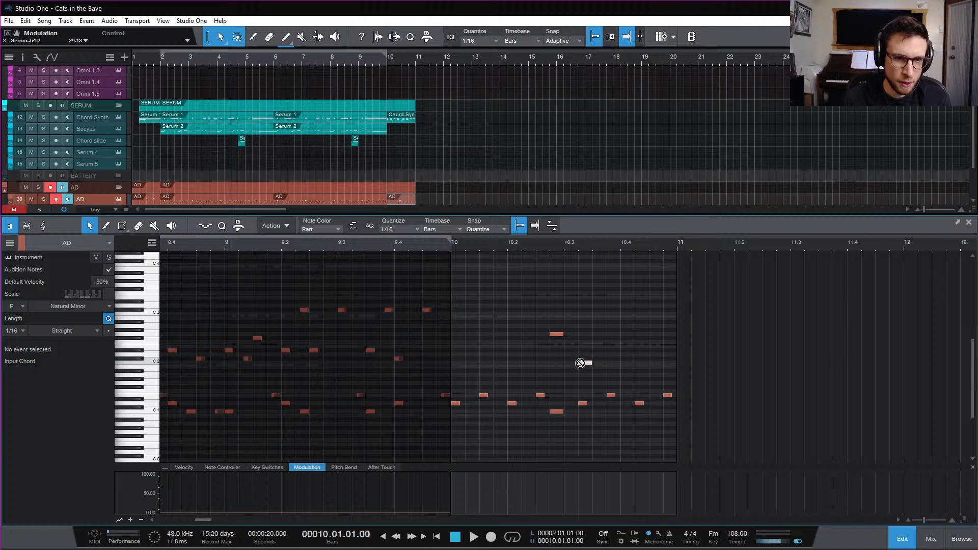
drag(584, 363, 570, 363)
click(458, 360)
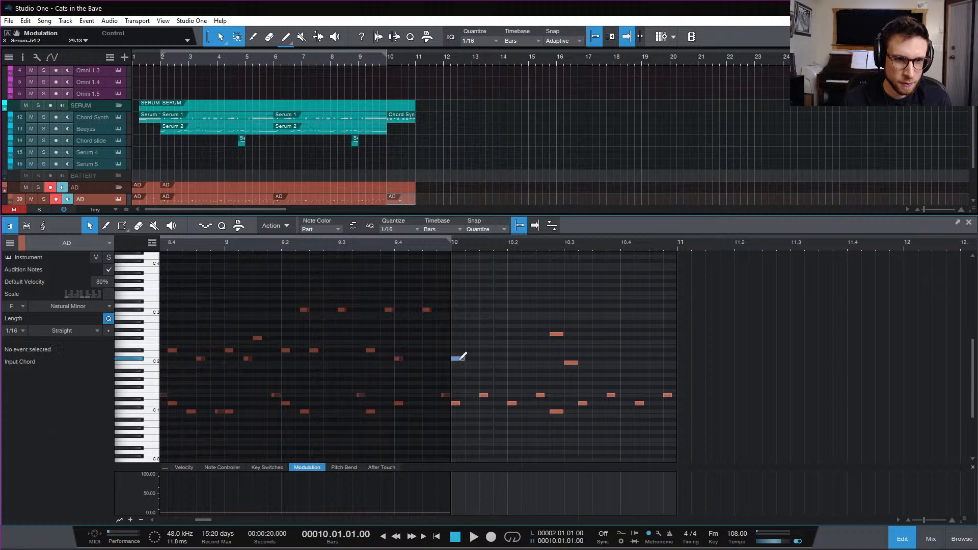
drag(459, 360, 513, 366)
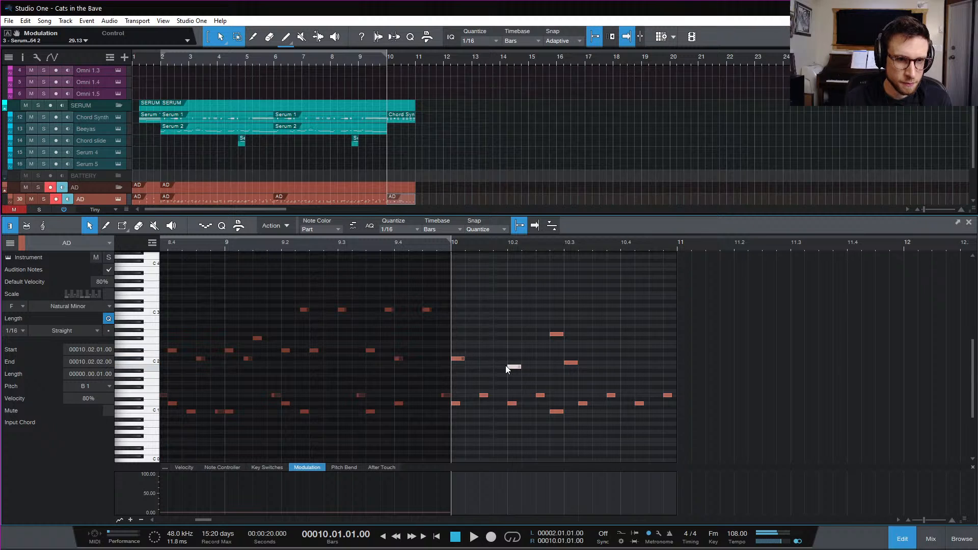
key(ctrl+z)
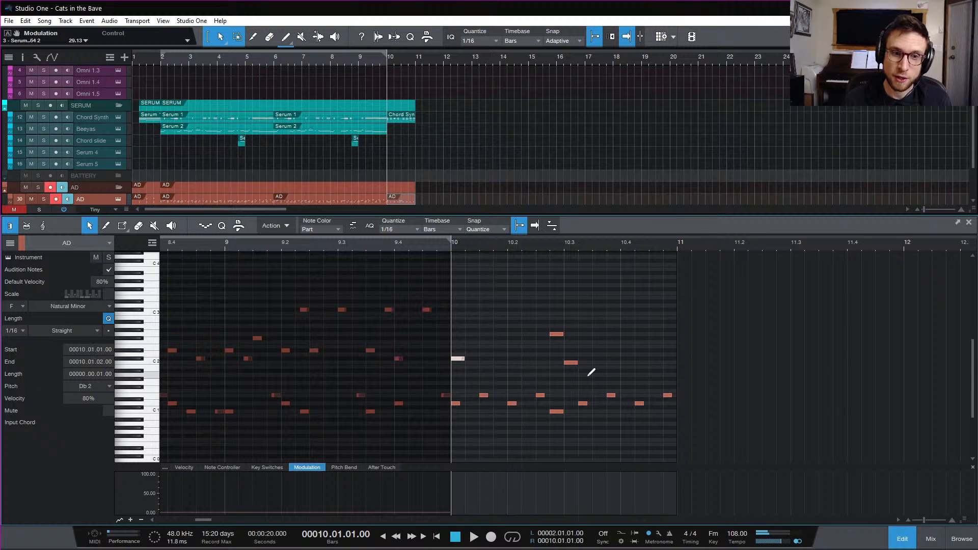
key(ctrl+z)
drag(567, 362, 574, 362)
Add a B1 drum hit at 10.01.01 and set its velocity to 100%
double_click(459, 366)
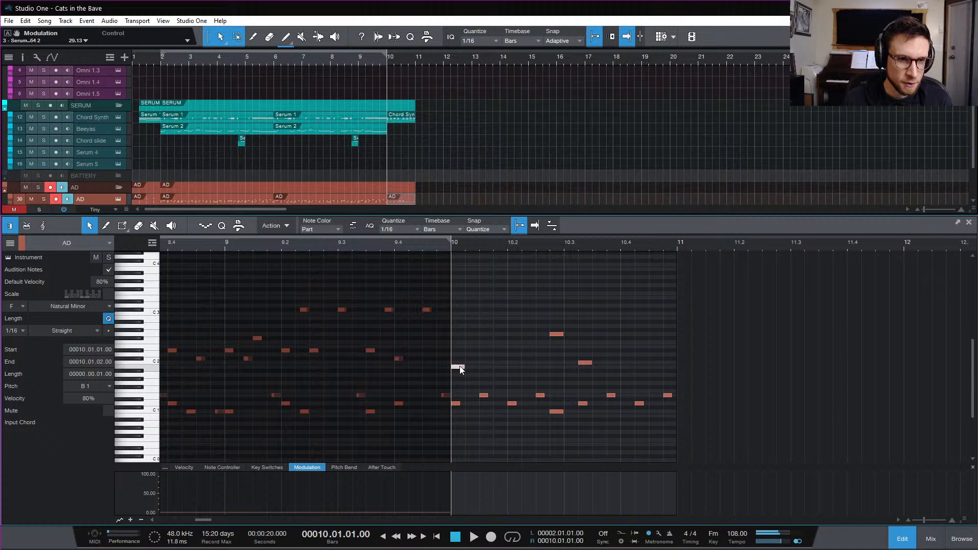
click(191, 466)
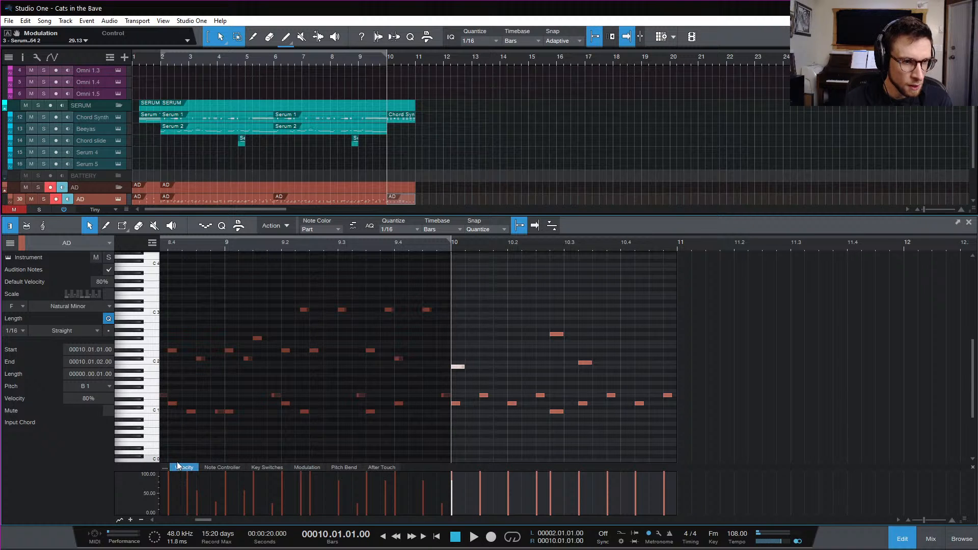
drag(454, 490, 453, 474)
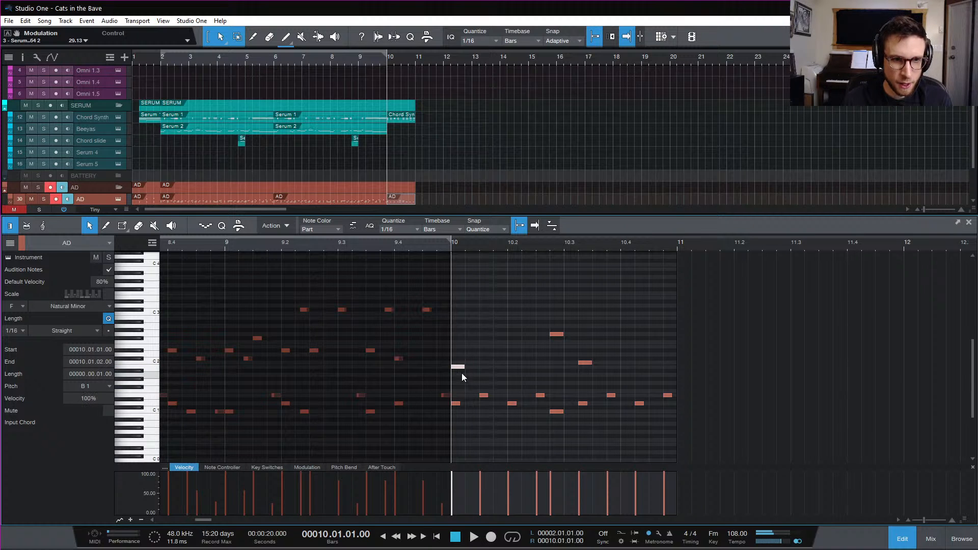
Copy the B1 drum hit to beats 2, 3 and 4 of bar 10 and play the bar
drag(461, 367, 626, 366)
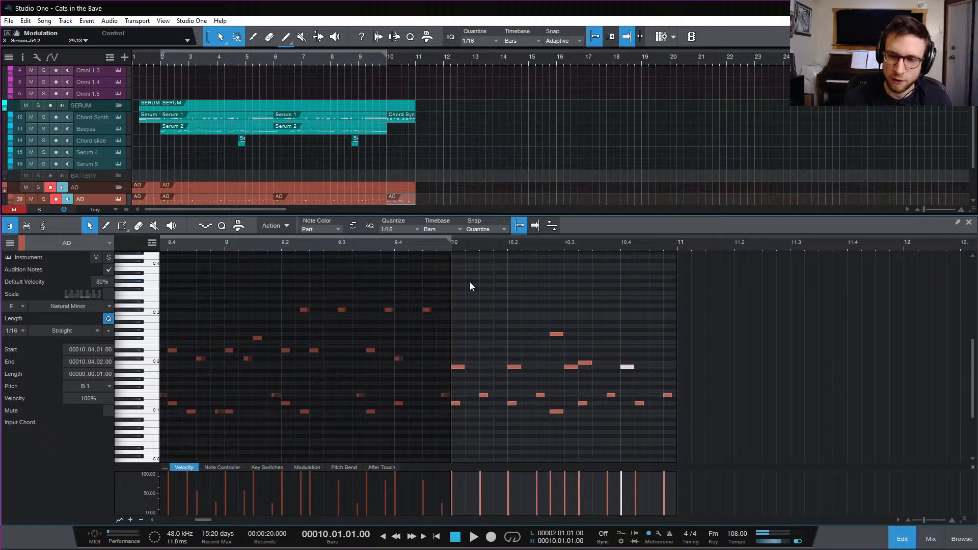
key(space)
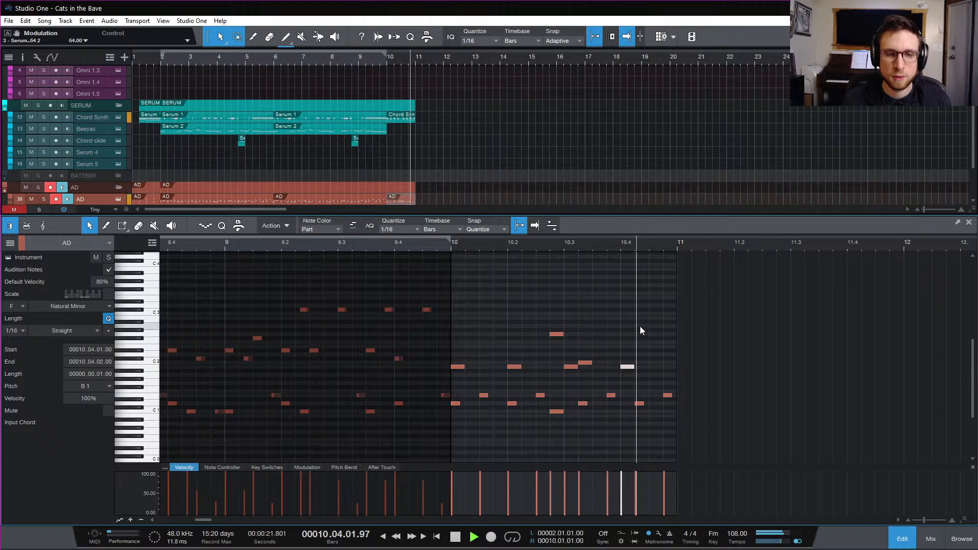
key(space)
click(573, 392)
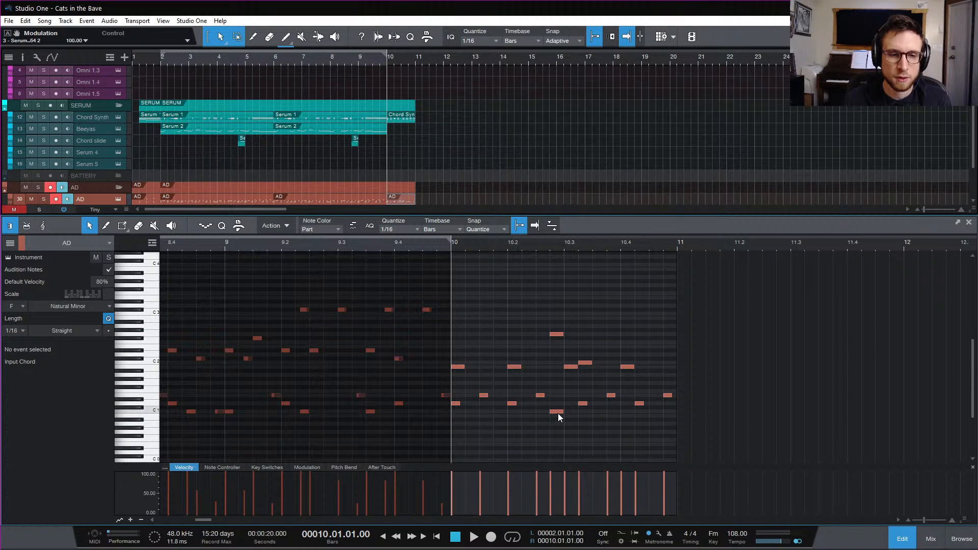
Move the C1 and G2 drum hits from 10.02.04 to 10.03.01 and play bar 10
drag(557, 410, 566, 335)
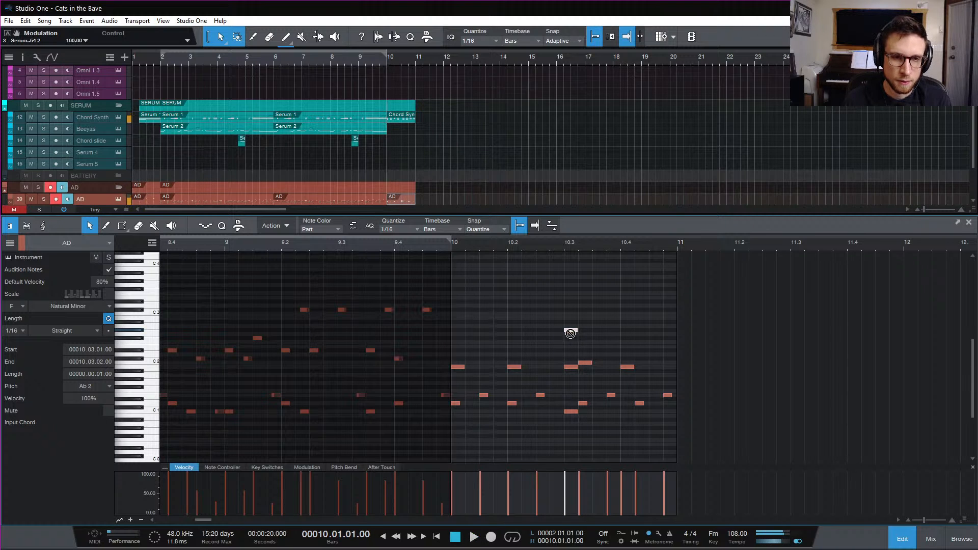
key(space)
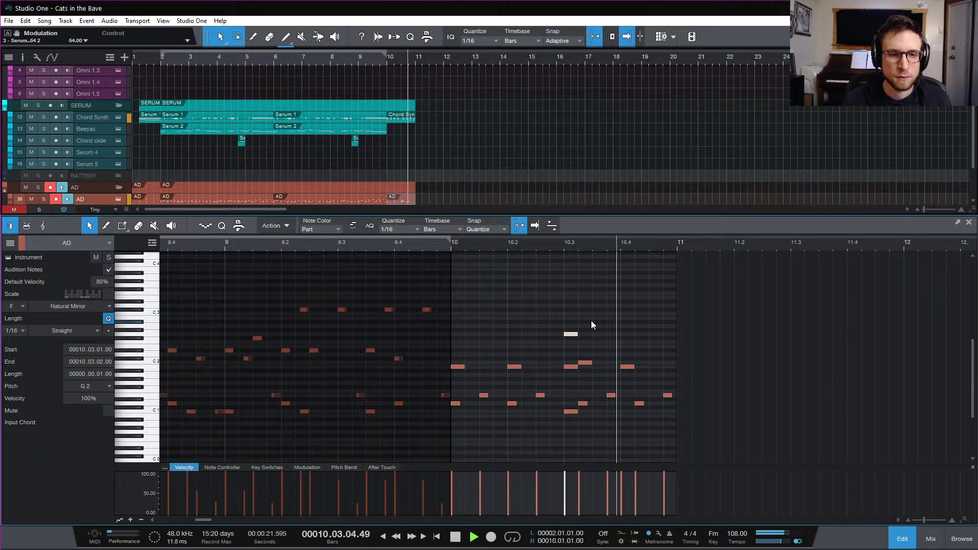
key(space)
key(space)
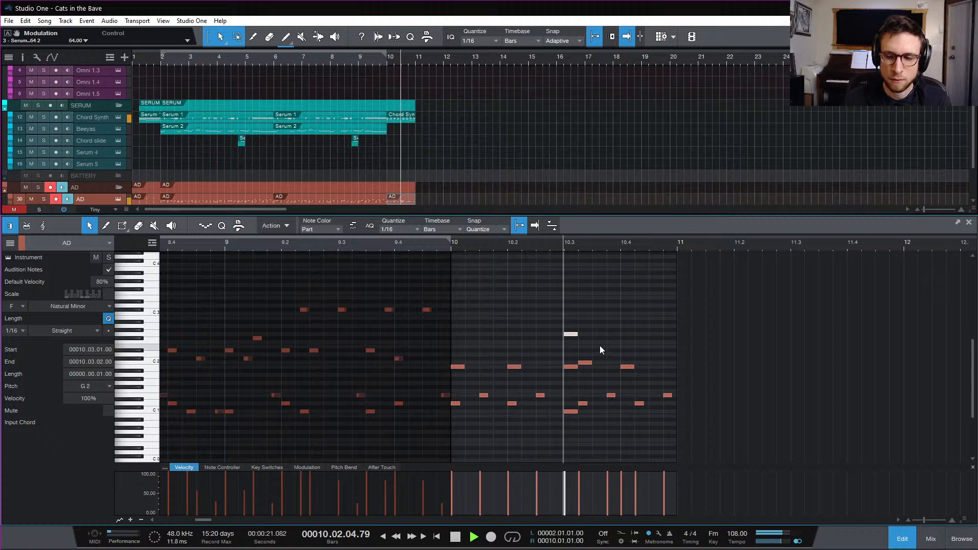
Delete the four B1 drum hits from bar 10 of the AD part and play the bar
key(space)
key(space)
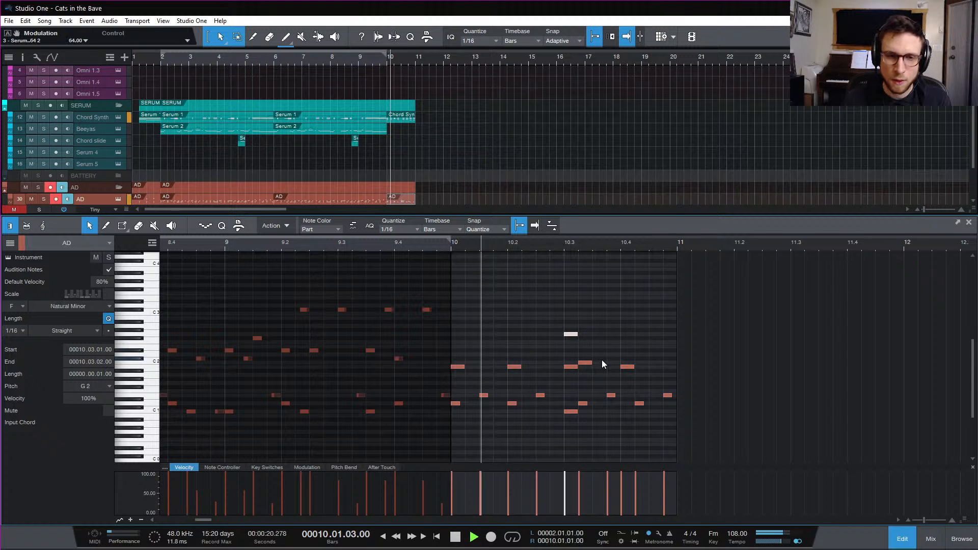
click(621, 328)
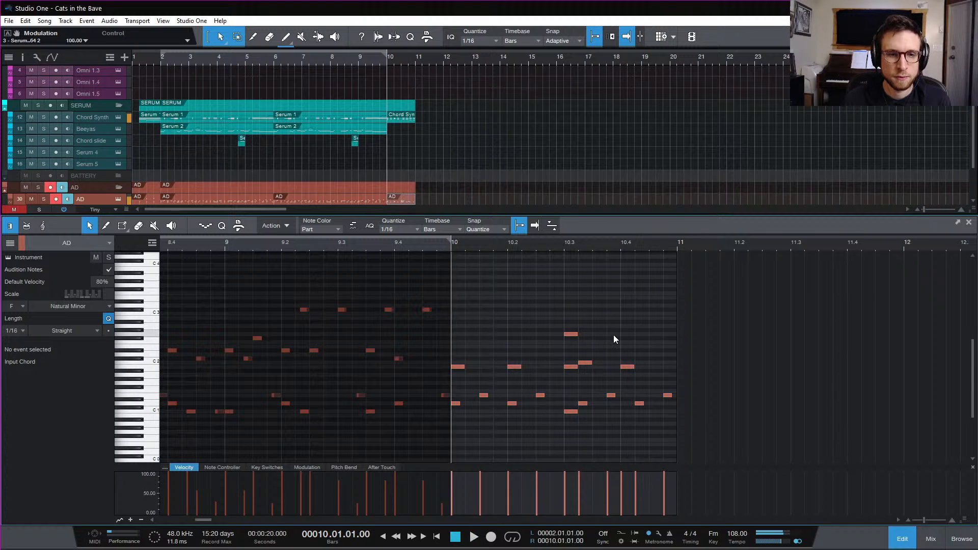
key(space)
mouse_move(594, 367)
mouse_down()
mouse_move(644, 366)
mouse_move(471, 375)
mouse_up()
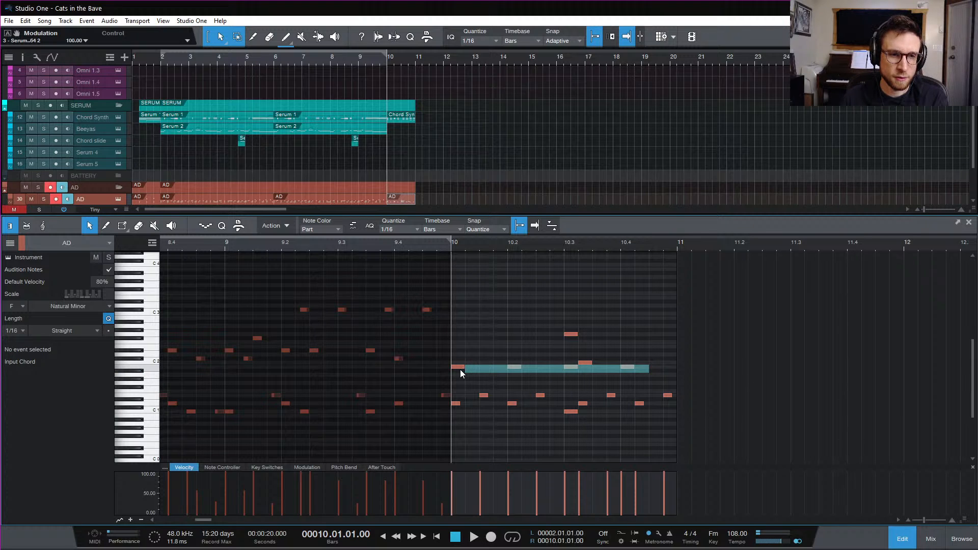
key(ctrl+z)
key(ctrl+z)
key(ctrl+z)
key(space)
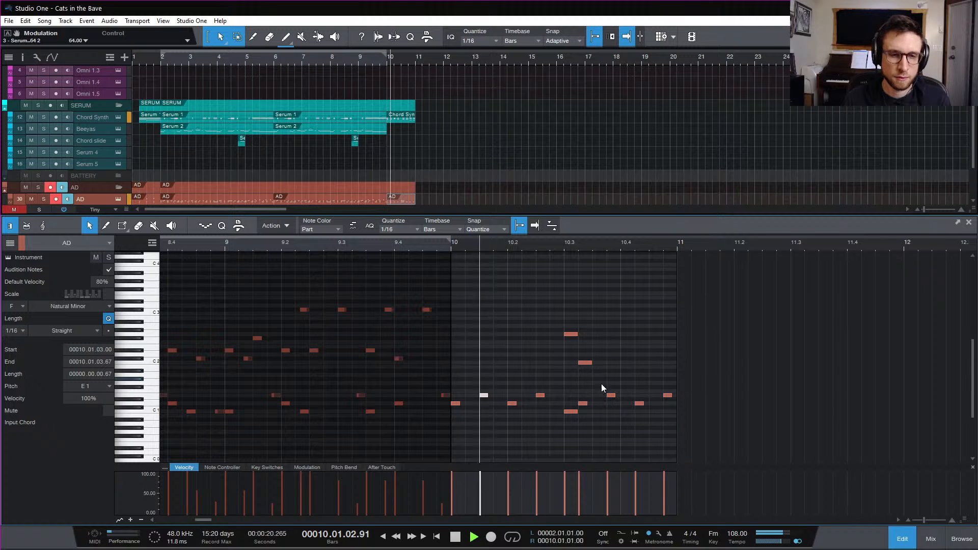
key(space)
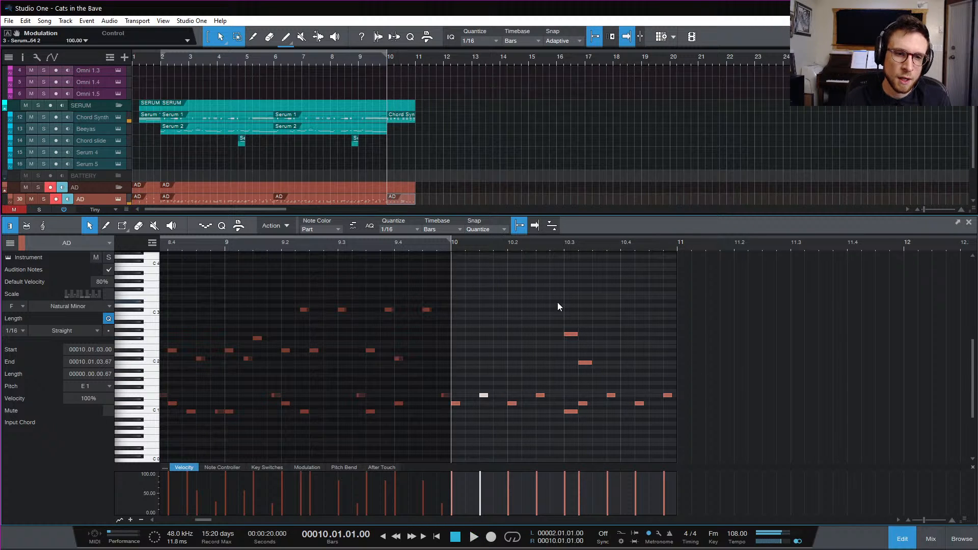
Add a G3 drum hit at 10.02.04 with 80% velocity and play bar 10
scroll(558, 279, up, 3)
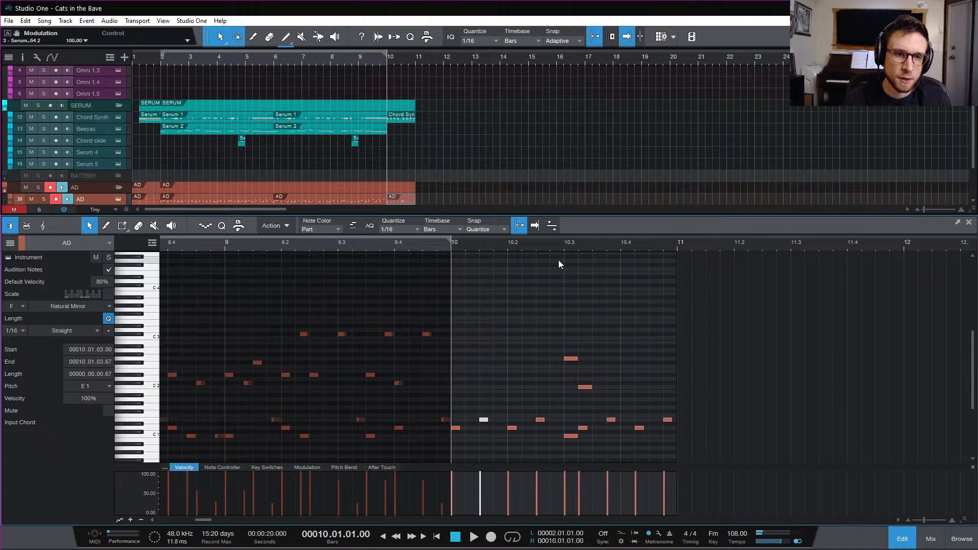
drag(558, 260, 562, 311)
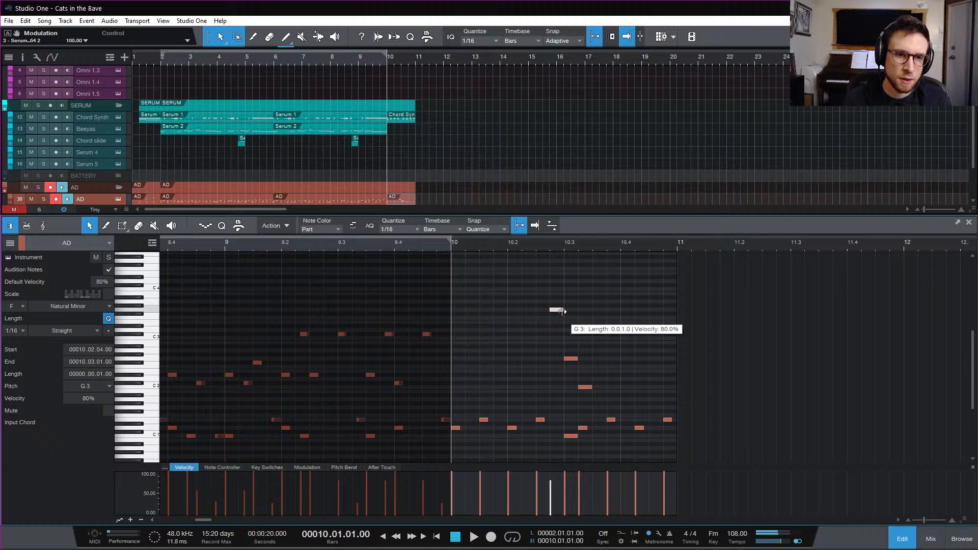
key(space)
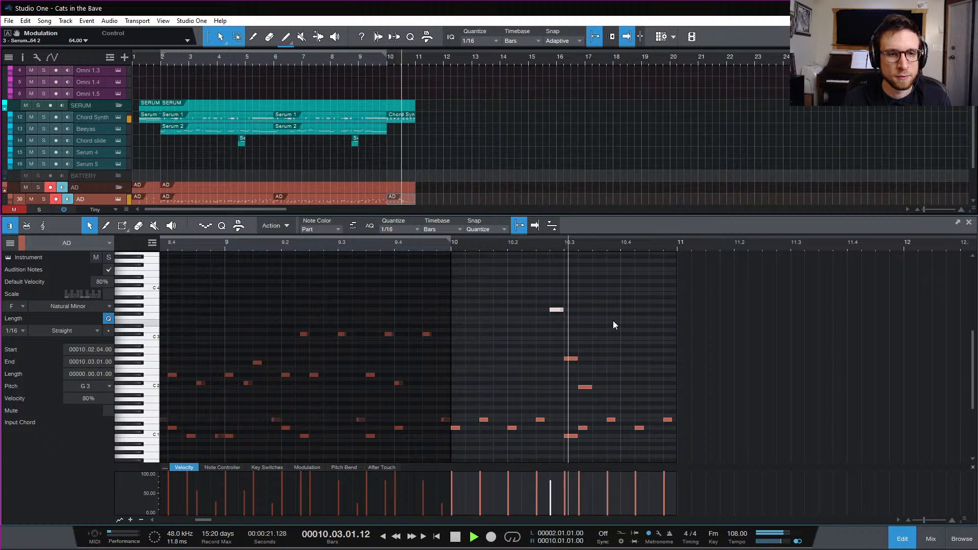
key(space)
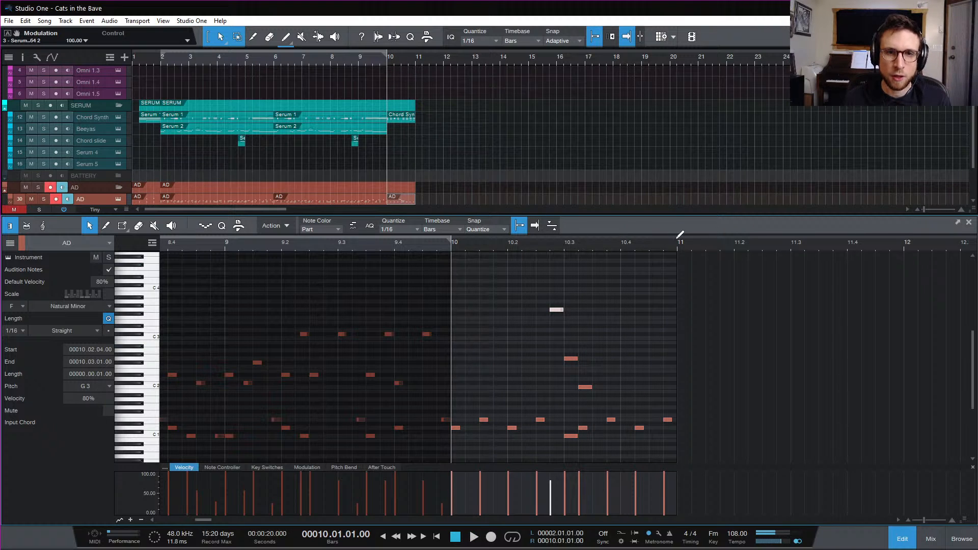
Place the playback position at bar 11, close the note editor and save the song
click(679, 239)
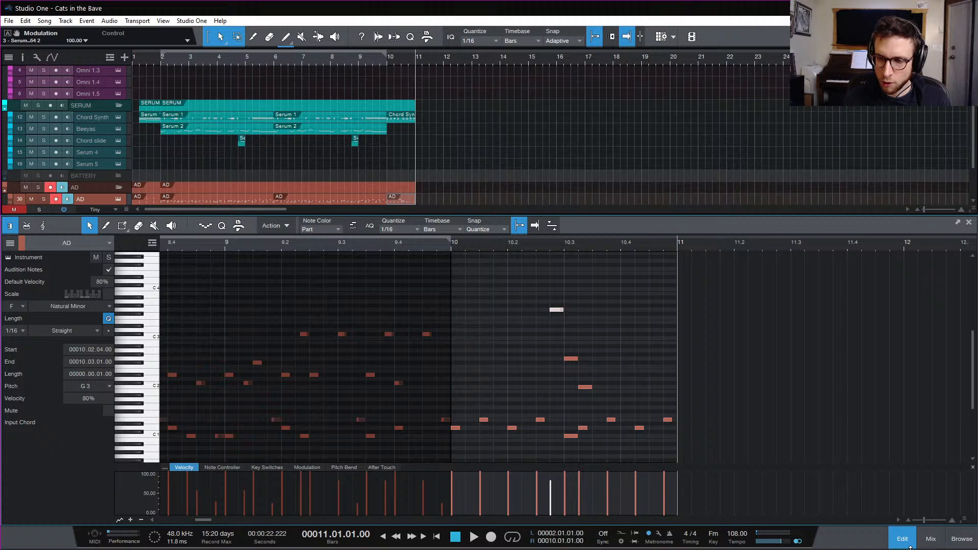
click(910, 545)
click(448, 260)
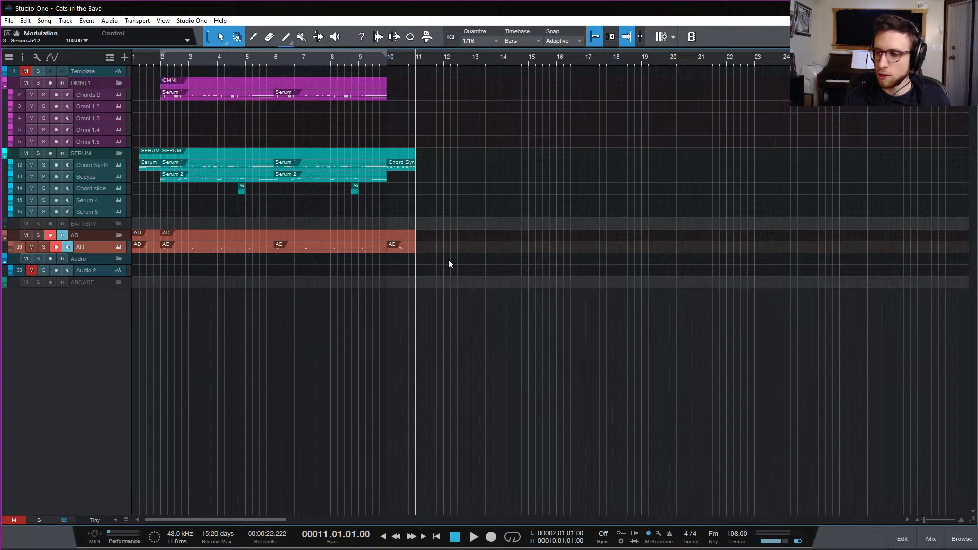
key(ctrl+s)
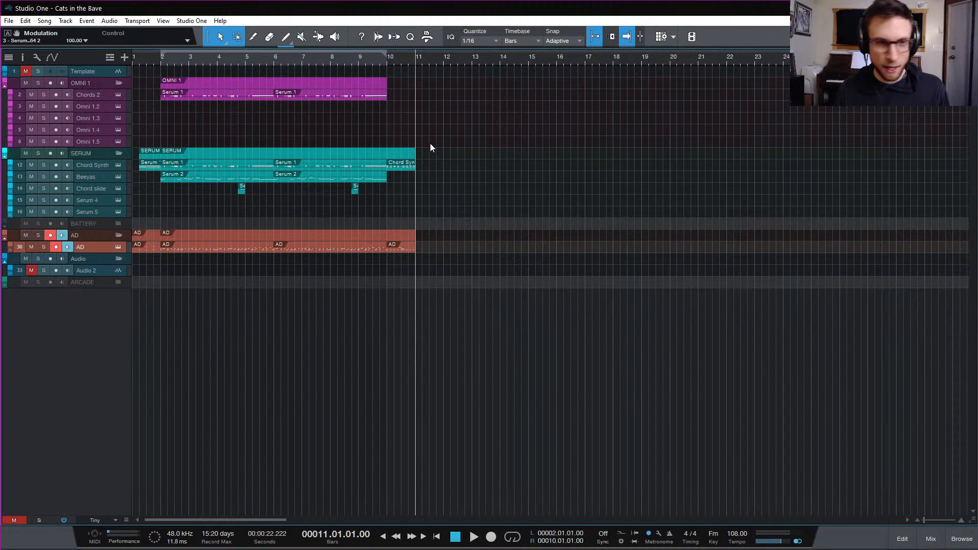
Play the whole arrangement from 1.02.01 through the end of bar 10
click(146, 59)
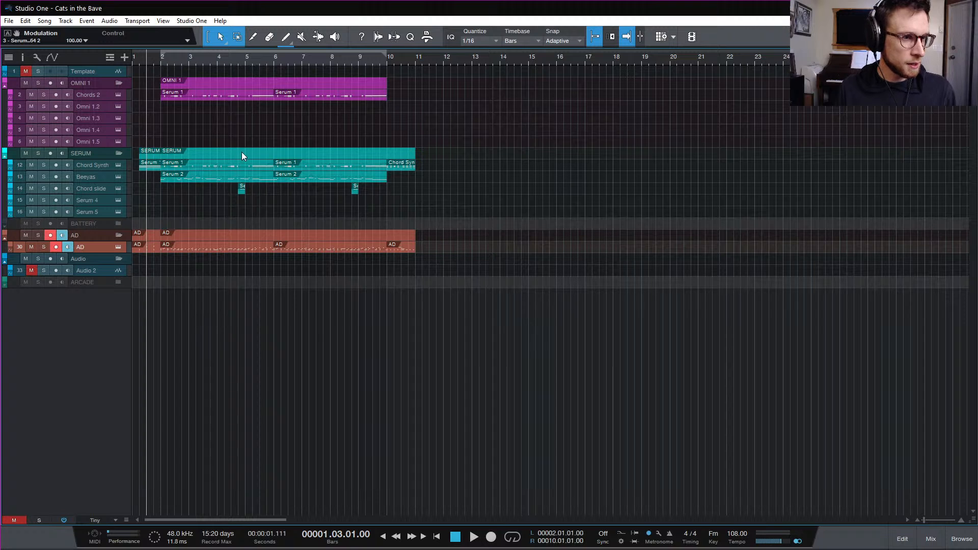
click(139, 59)
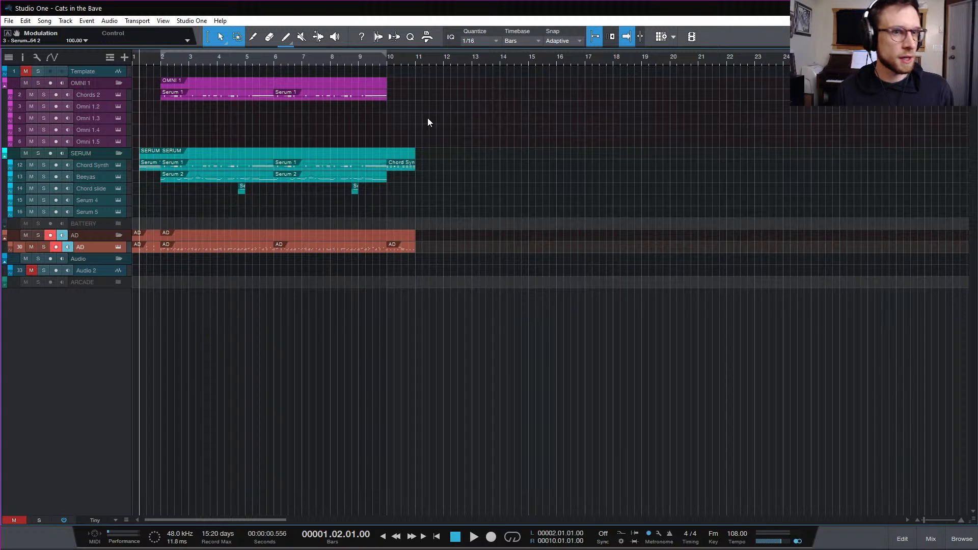
key(space)
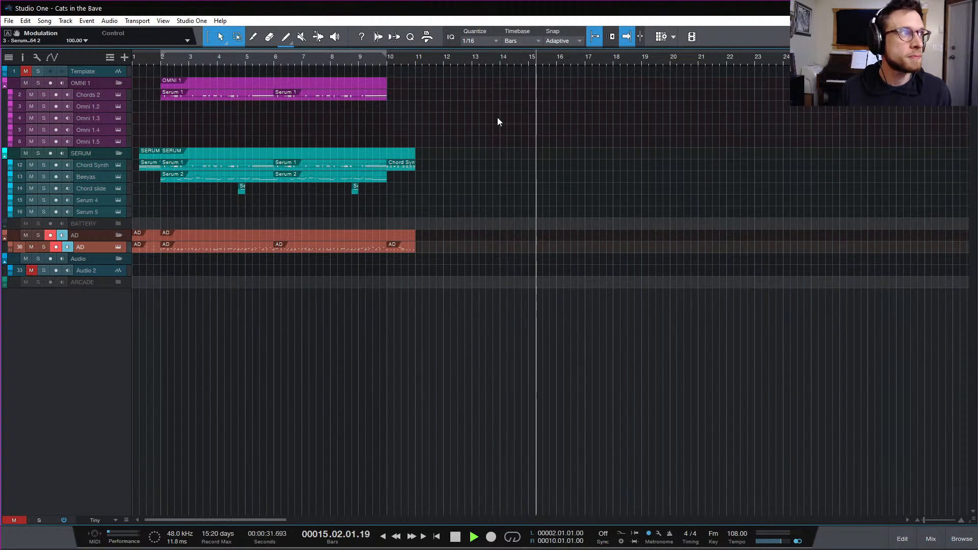
key(space)
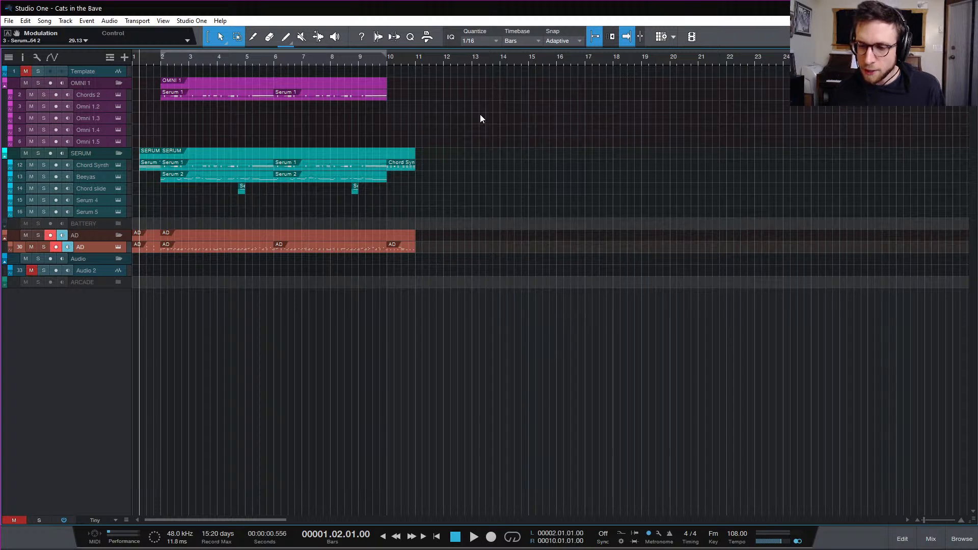
Set the playback position to bar 11, then unmute the Template track and enlarge its height
click(414, 61)
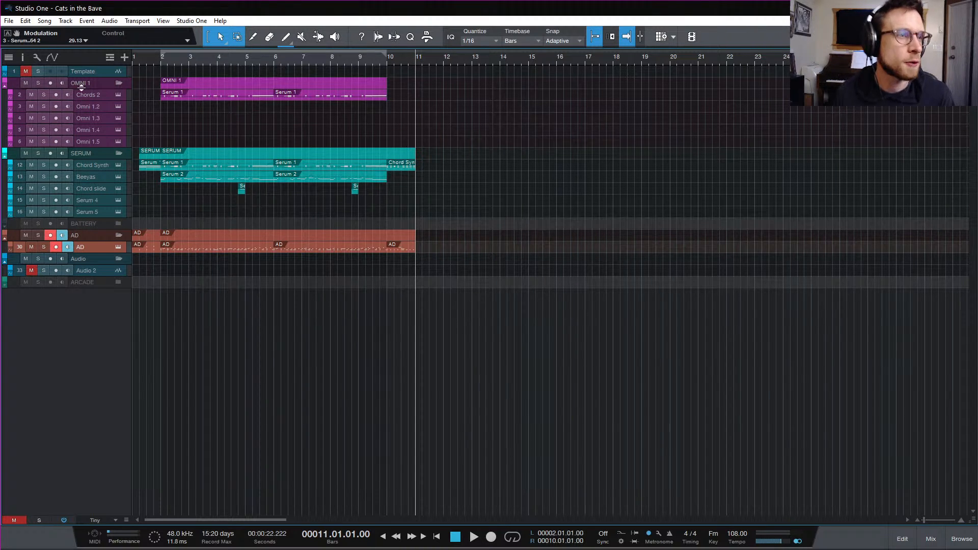
click(91, 75)
click(26, 72)
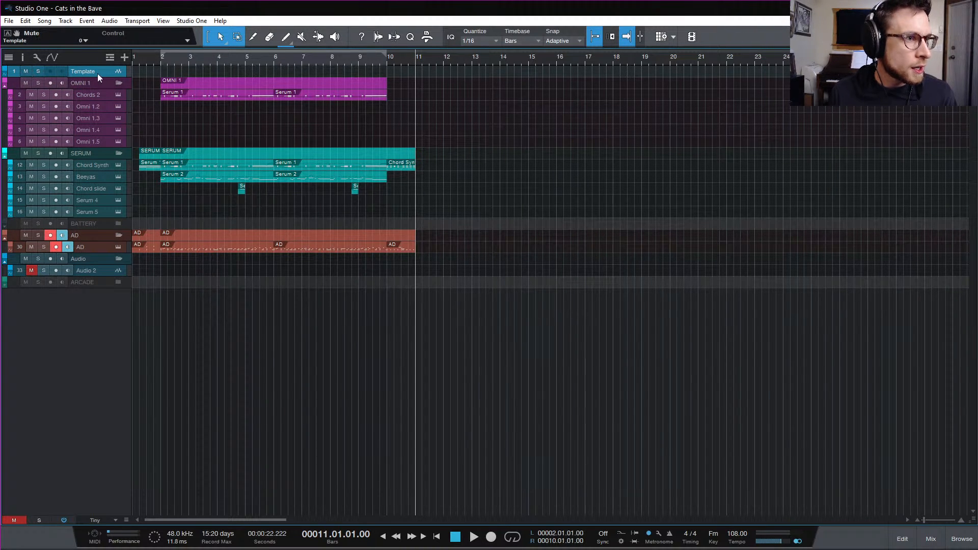
drag(95, 77, 93, 107)
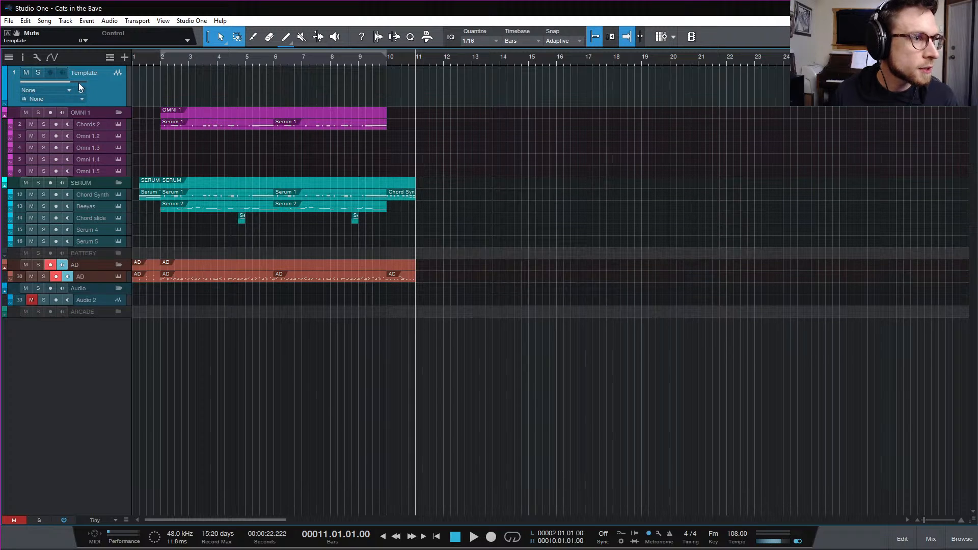
Assign Input L to the Template track and arm it for recording with input monitoring off
click(60, 90)
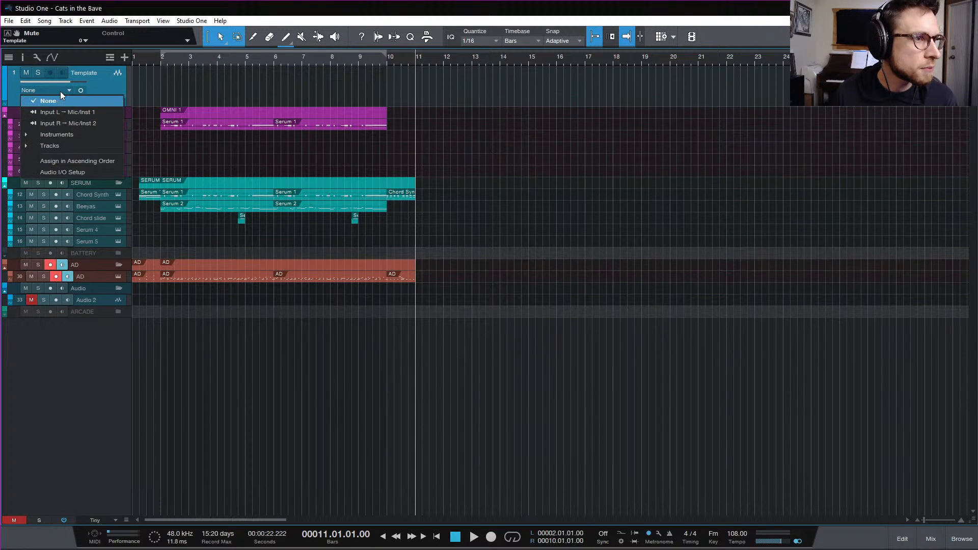
click(71, 109)
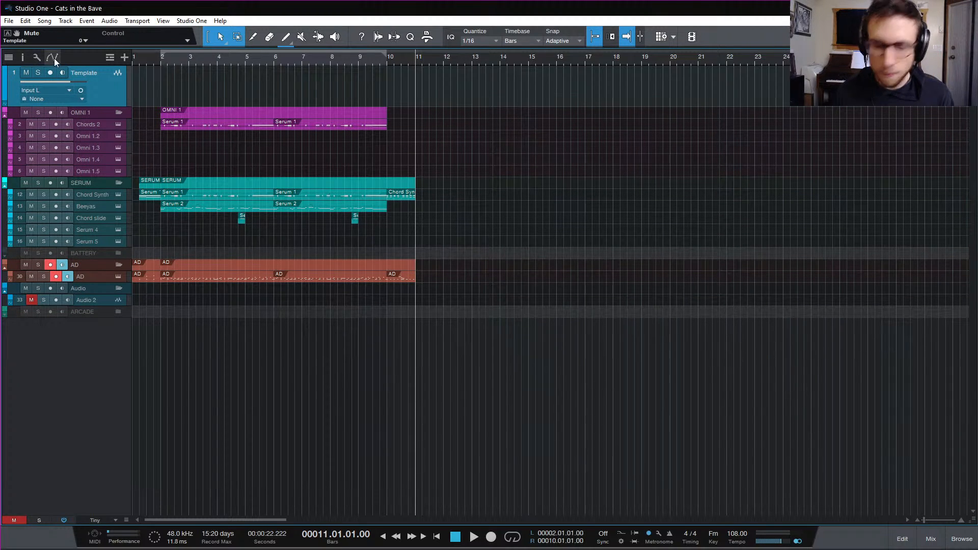
click(52, 73)
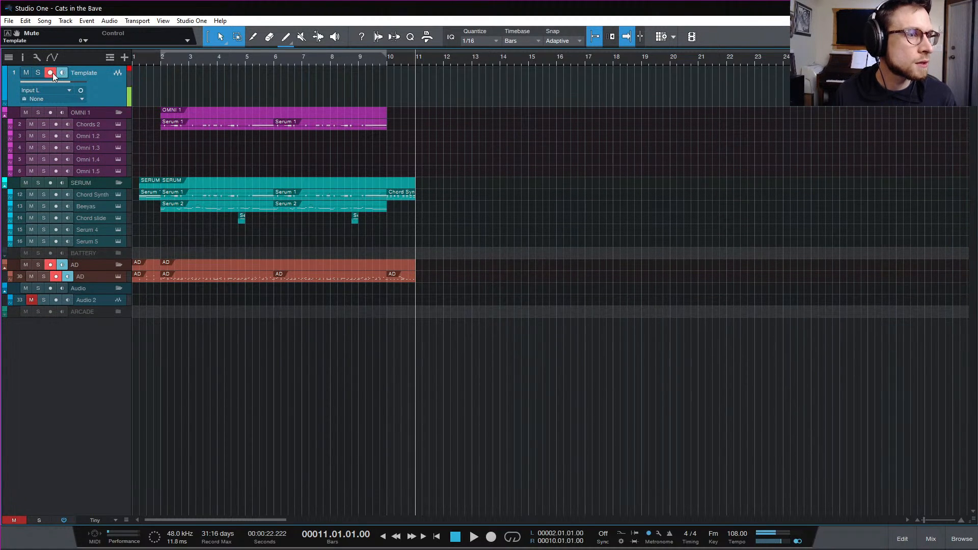
click(129, 70)
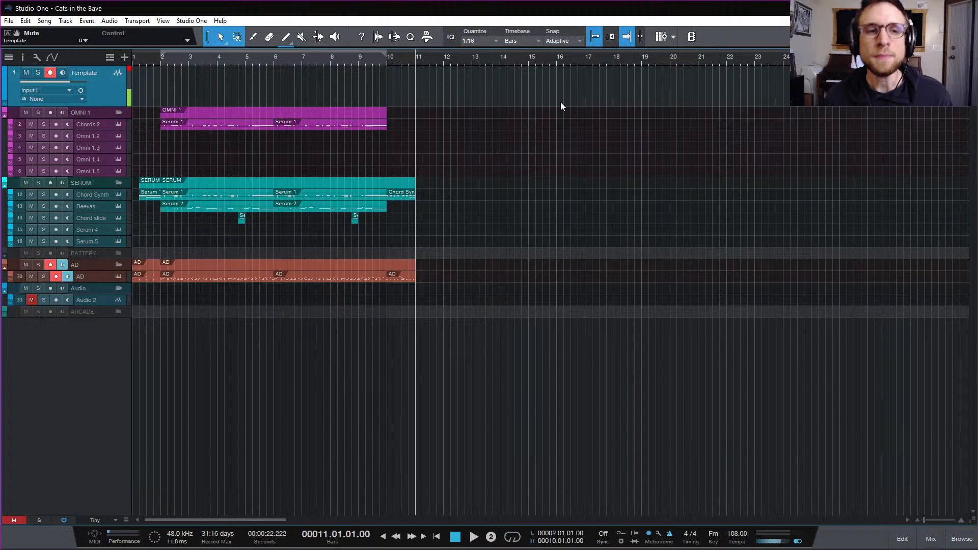
Record a test audio take on the Template track from bar 11 and play it back
key(KP_Multiply)
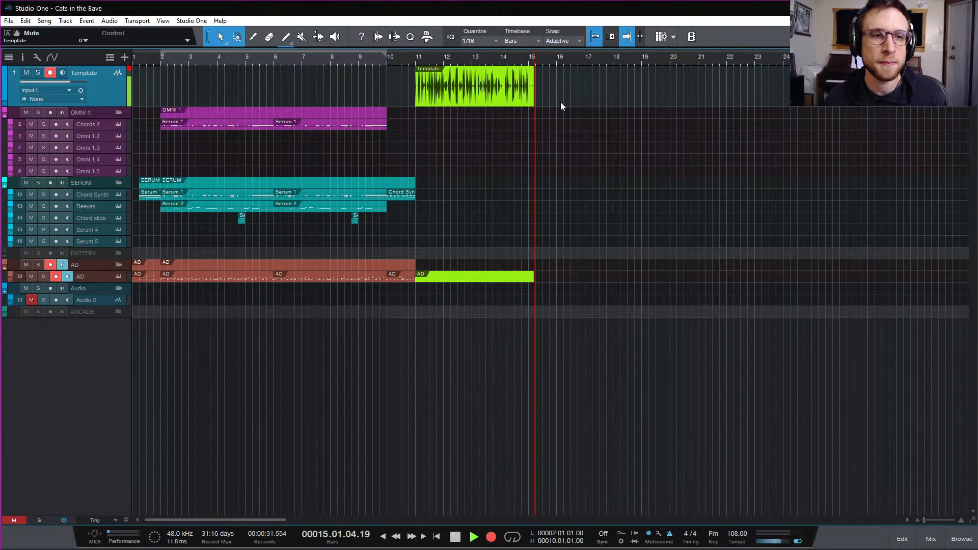
key(space)
key(space)
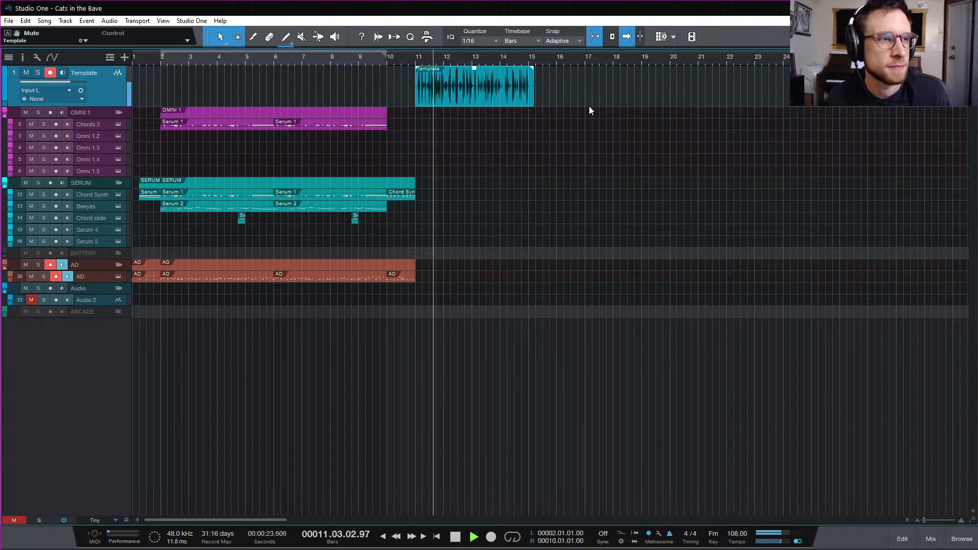
key(space)
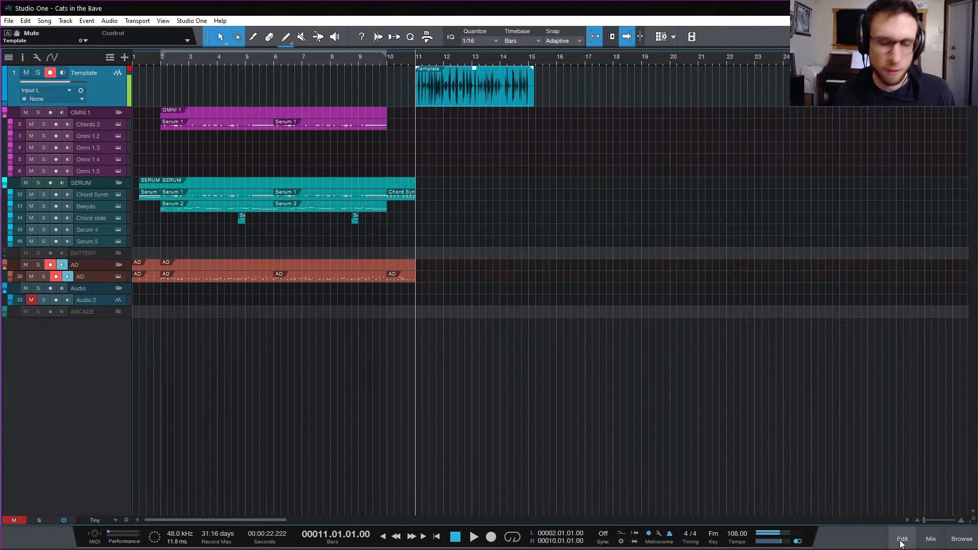
Open the mixer with its channel list and show the hidden Template channel
click(926, 539)
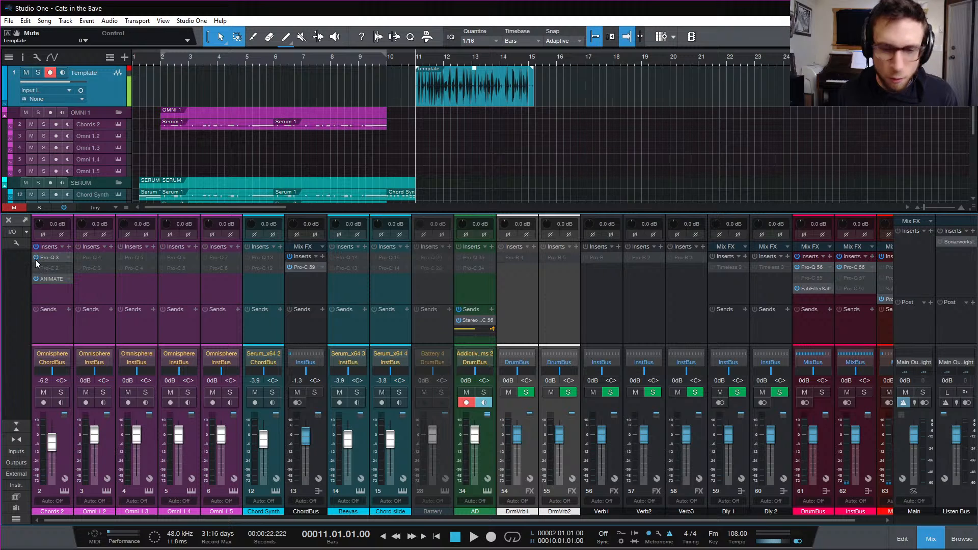
click(16, 518)
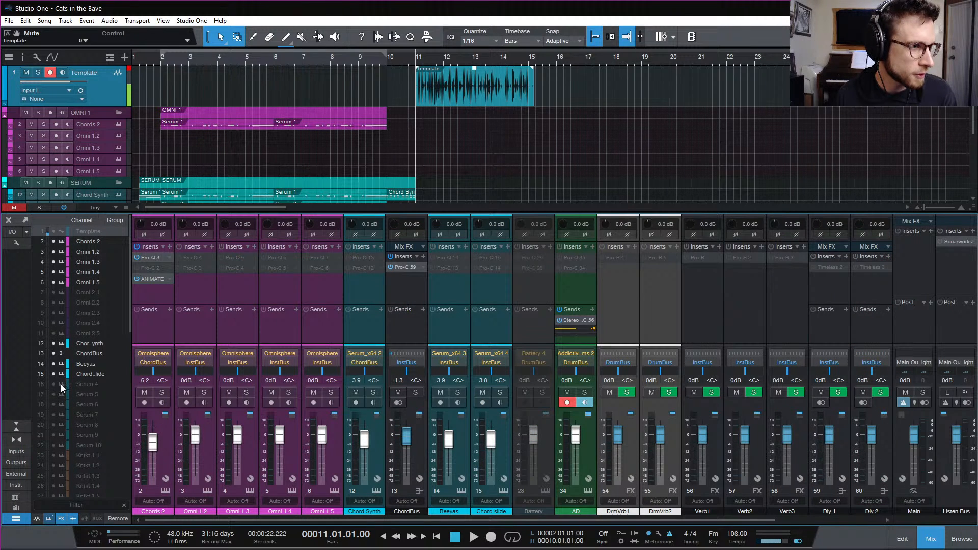
click(53, 232)
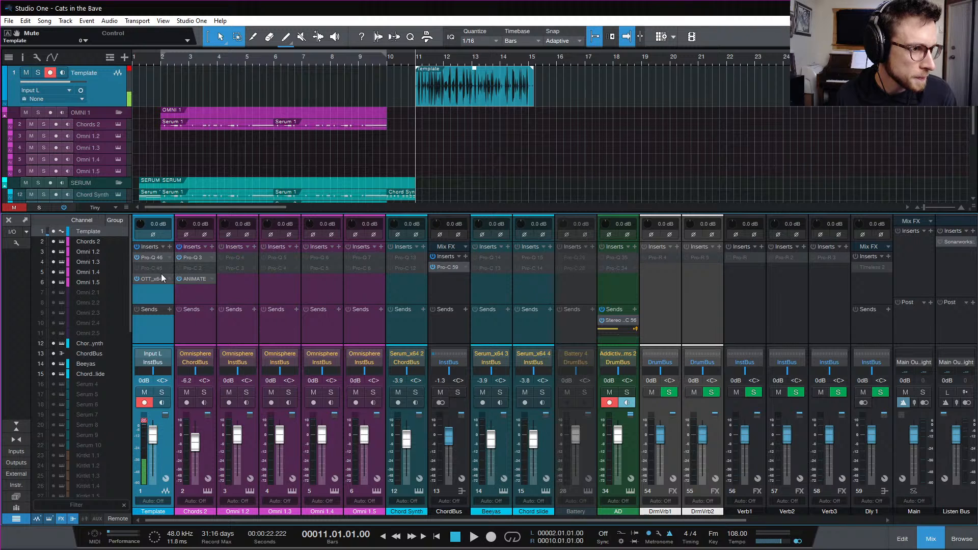
In the Template channel's Pro-Q, set the low cut to about 24.3 Hz and the band 2 gain to -0.90 dB during playback
key(space)
click(144, 257)
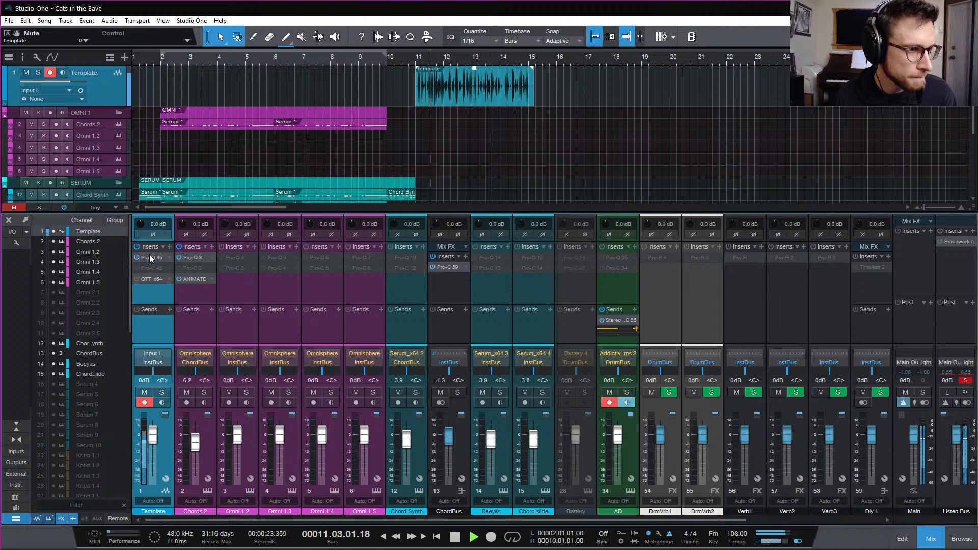
drag(587, 233, 530, 235)
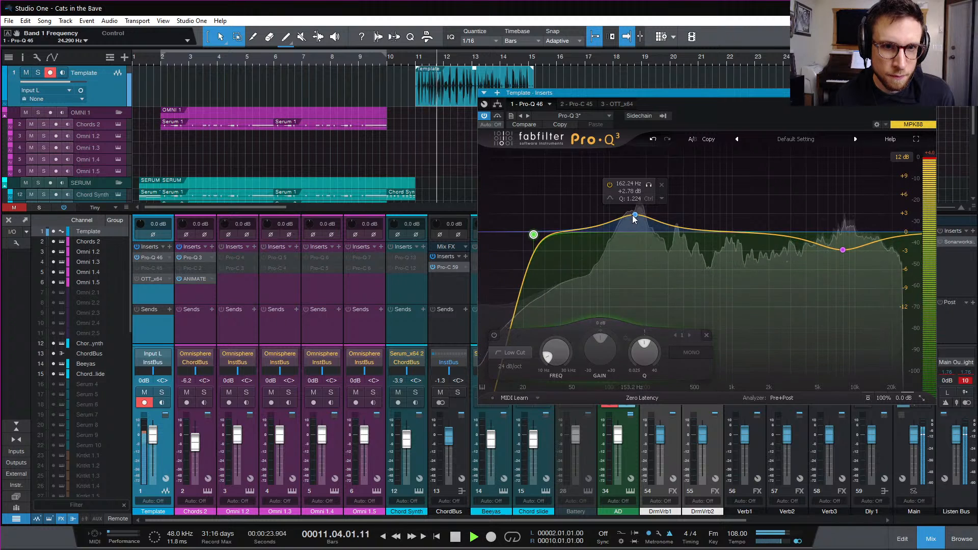
drag(634, 214, 627, 239)
mouse_move(842, 249)
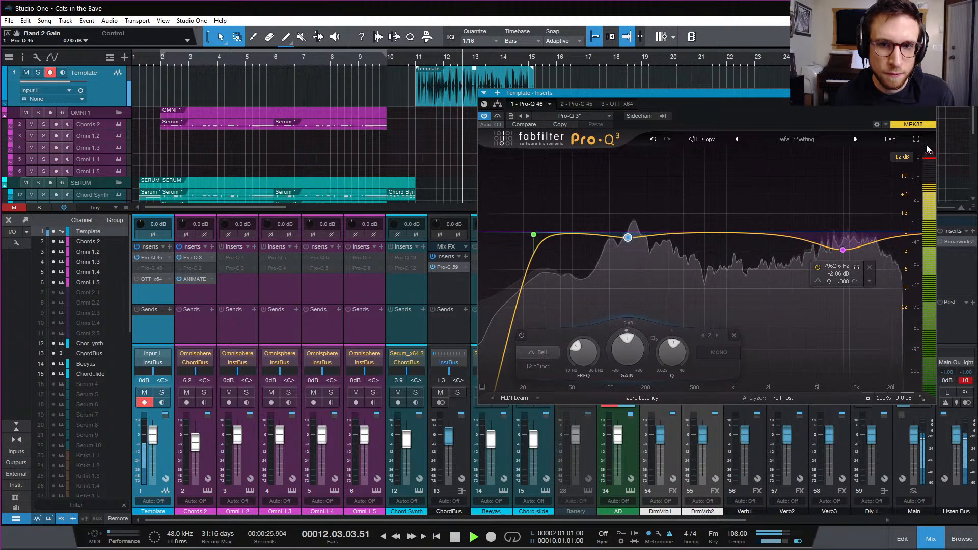
key(space)
click(929, 93)
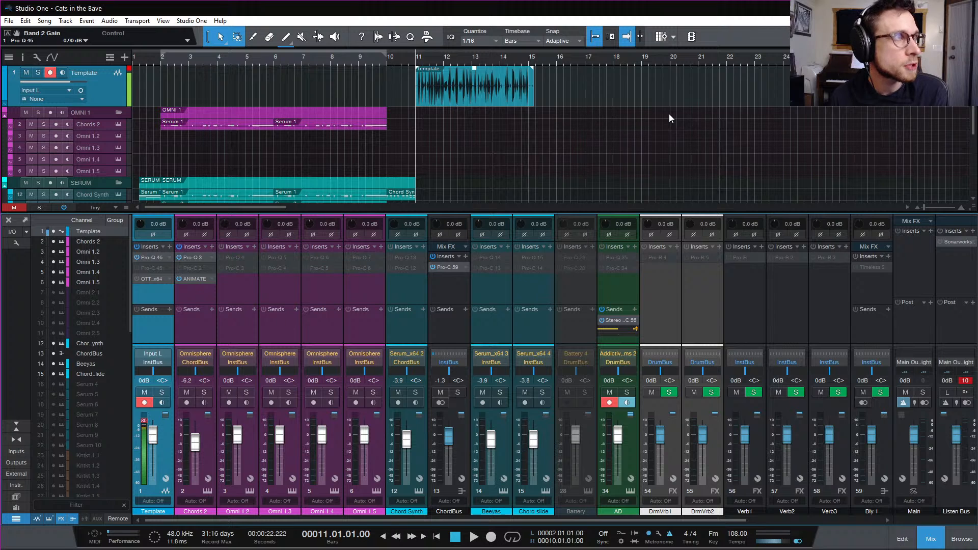
Delete the existing take on the Template track and record a new one from bar 11
click(456, 93)
key(Delete)
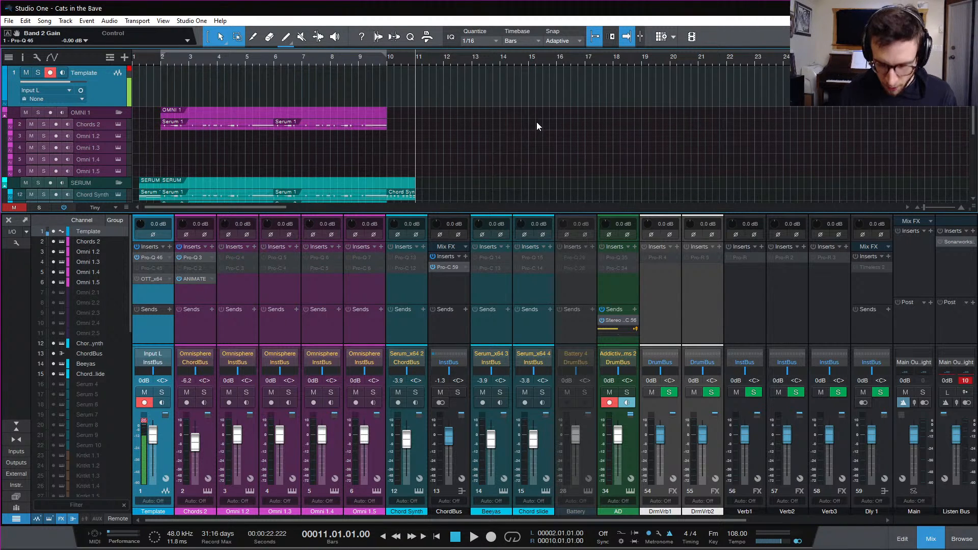
key(KP_Multiply)
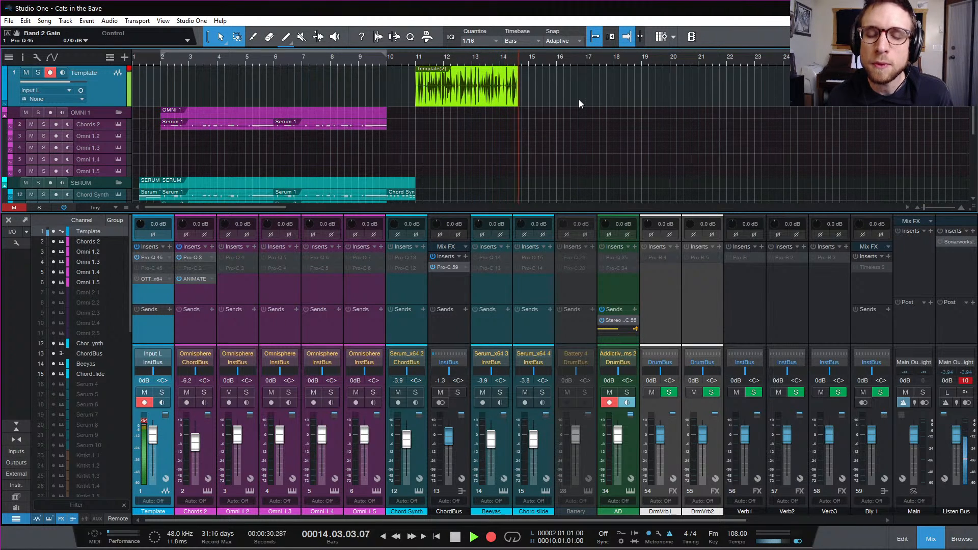
key(space)
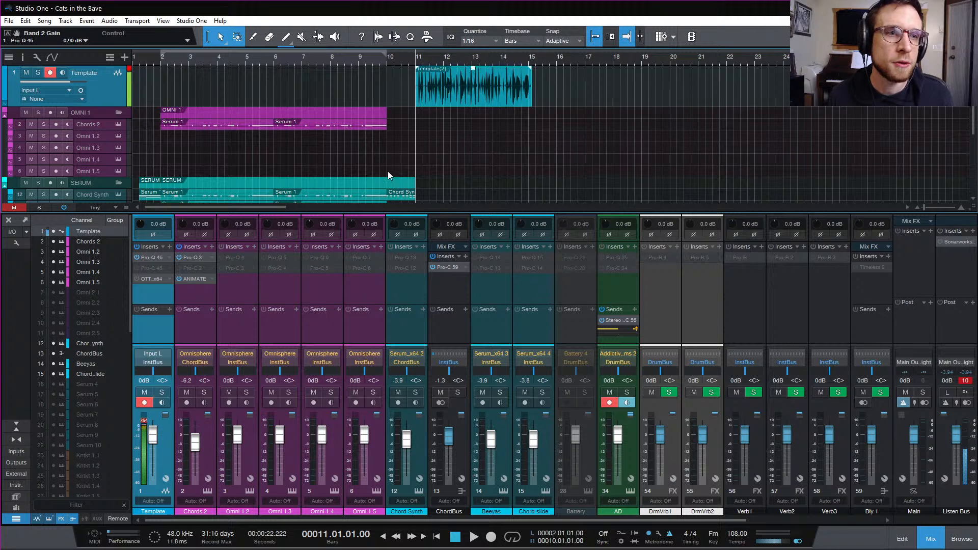
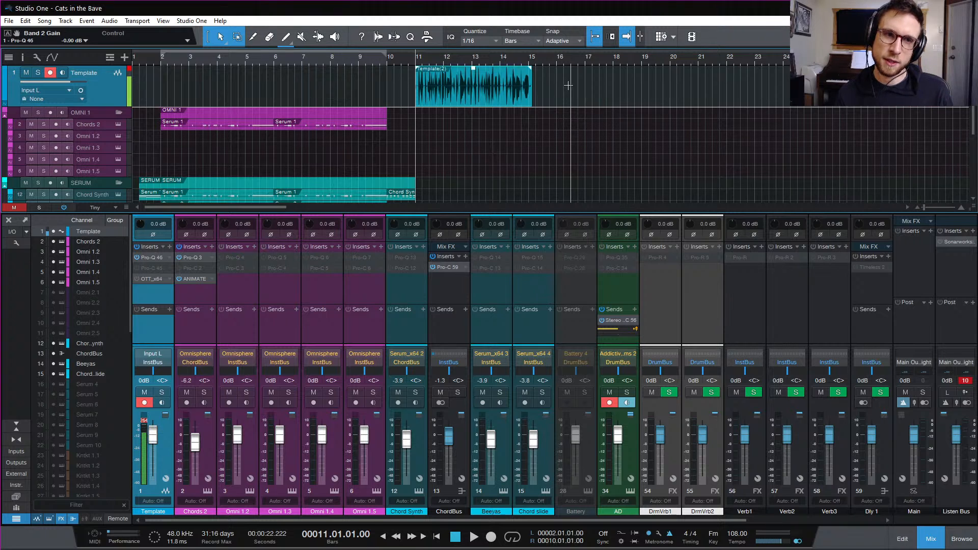
Trim the end of the new Template take to bar 15 and loop playback over bars 11 to 15
drag(532, 99, 530, 101)
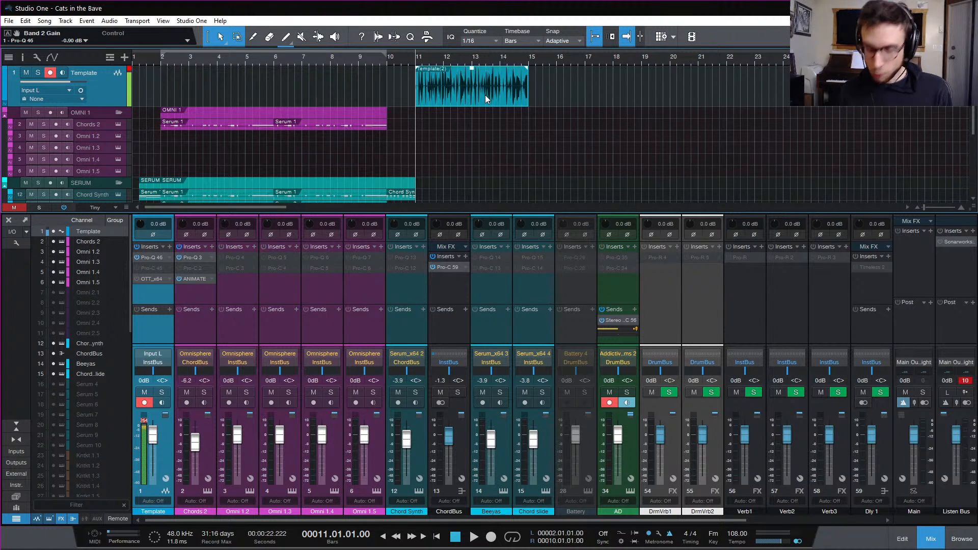
key(p)
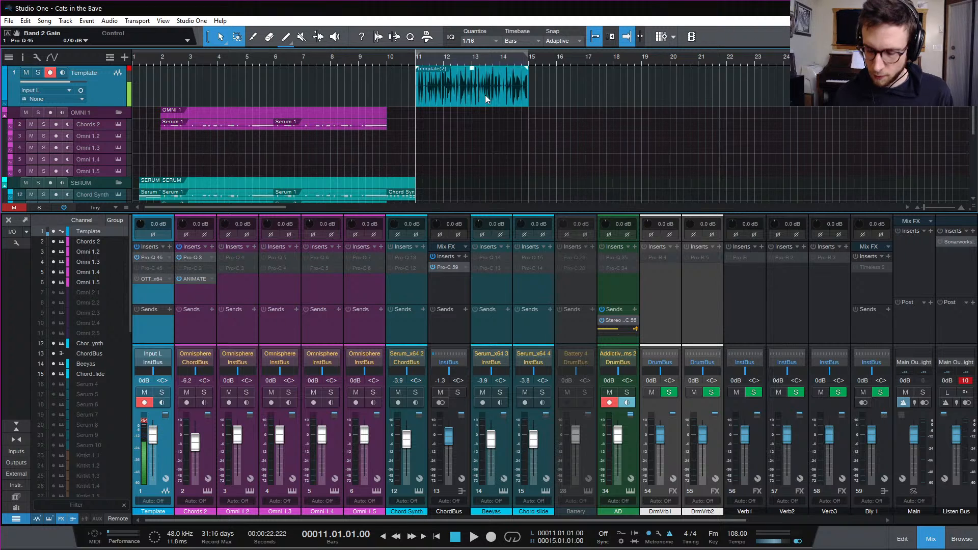
key(KP_Divide)
Create an empty instrument part on the AD track spanning bars 11 to 15
scroll(563, 126, down, 8)
scroll(507, 132, up, 8)
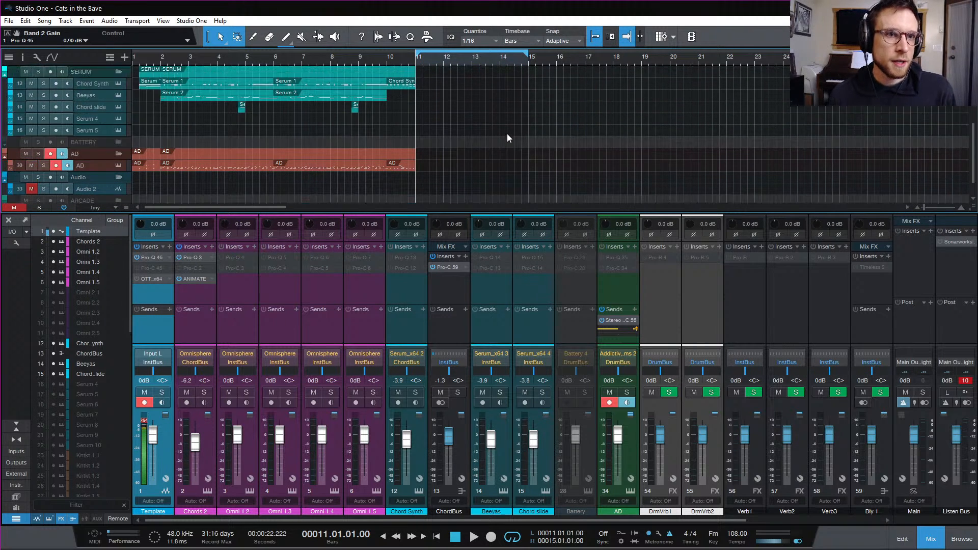
scroll(506, 129, down, 8)
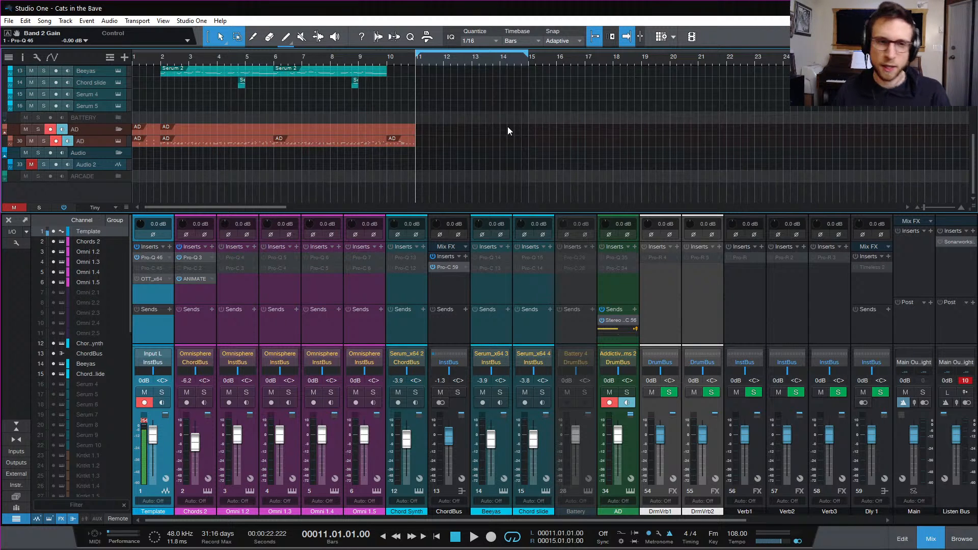
double_click(420, 141)
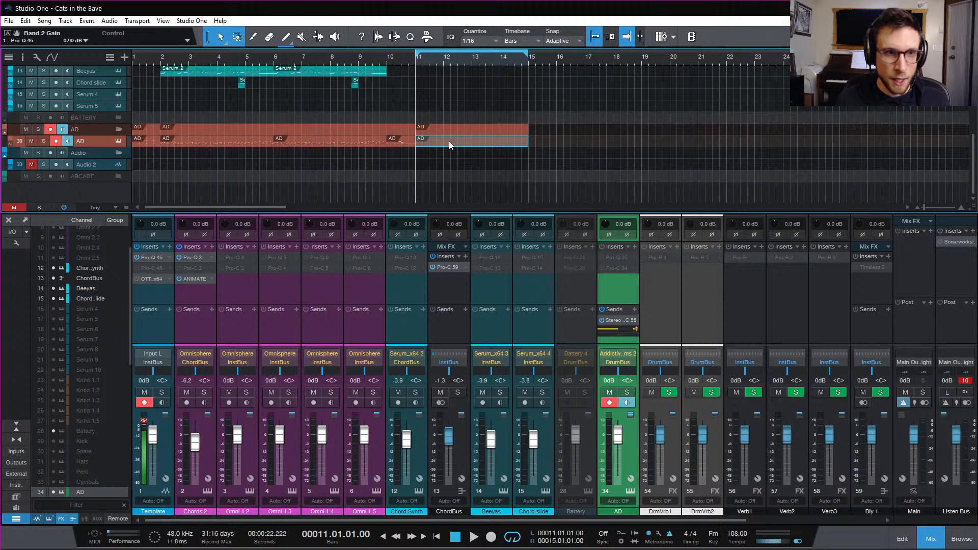
Show the kit page of the AD track's Addictive Drums 2 and audition the soloed drum part looped over bars 2 to 6
click(120, 140)
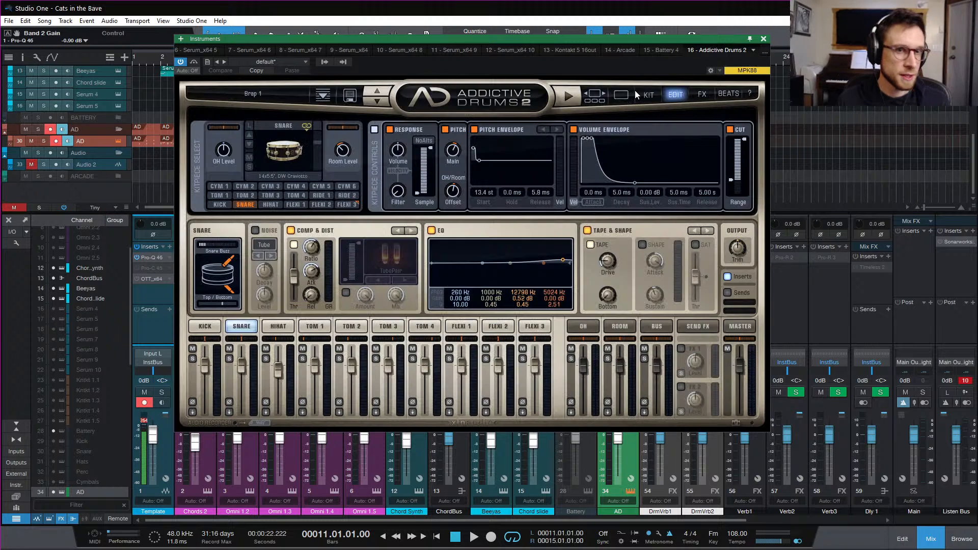
drag(555, 38, 640, 42)
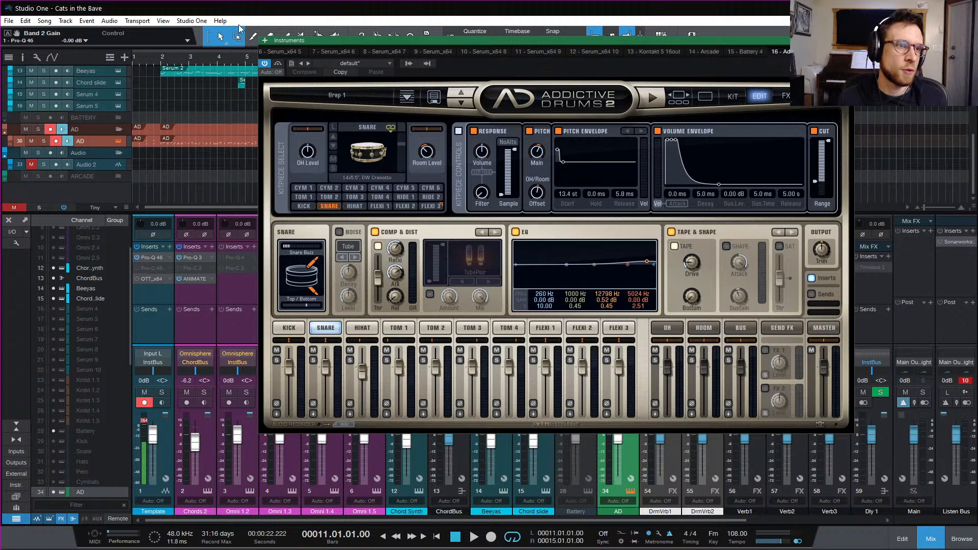
click(194, 143)
key(p)
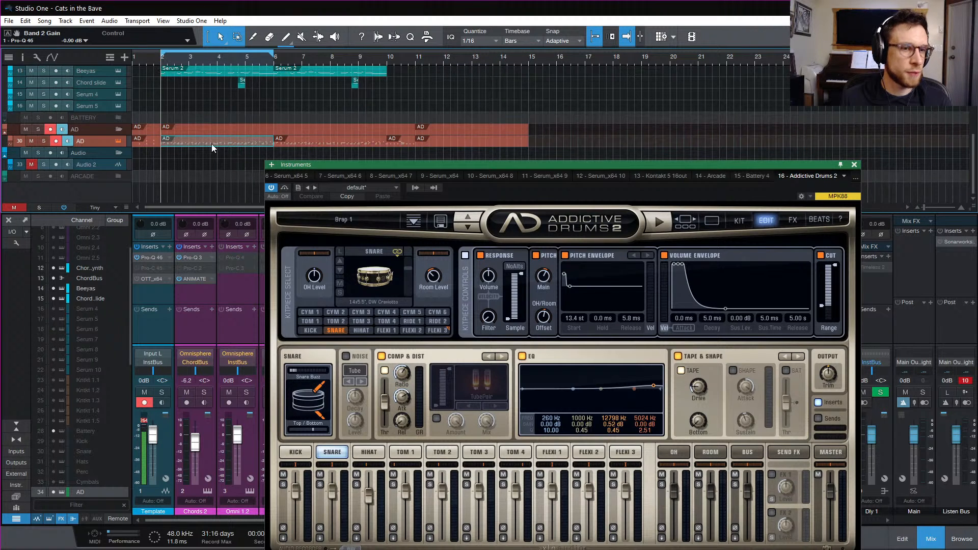
click(738, 221)
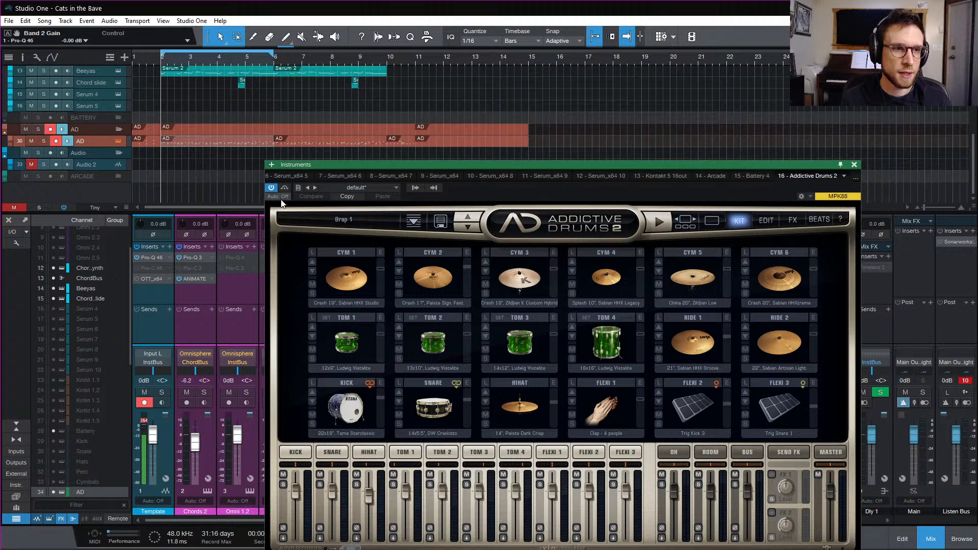
click(43, 141)
key(space)
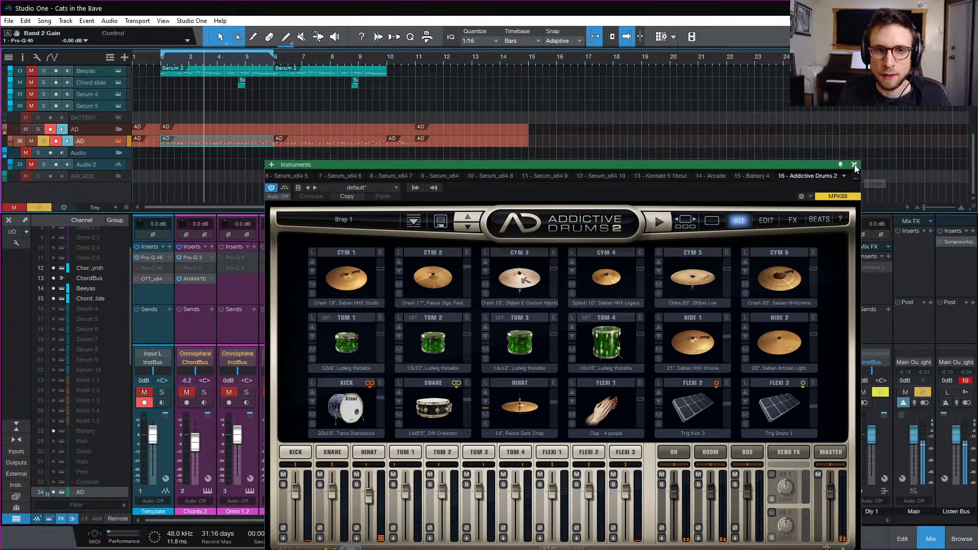
key(space)
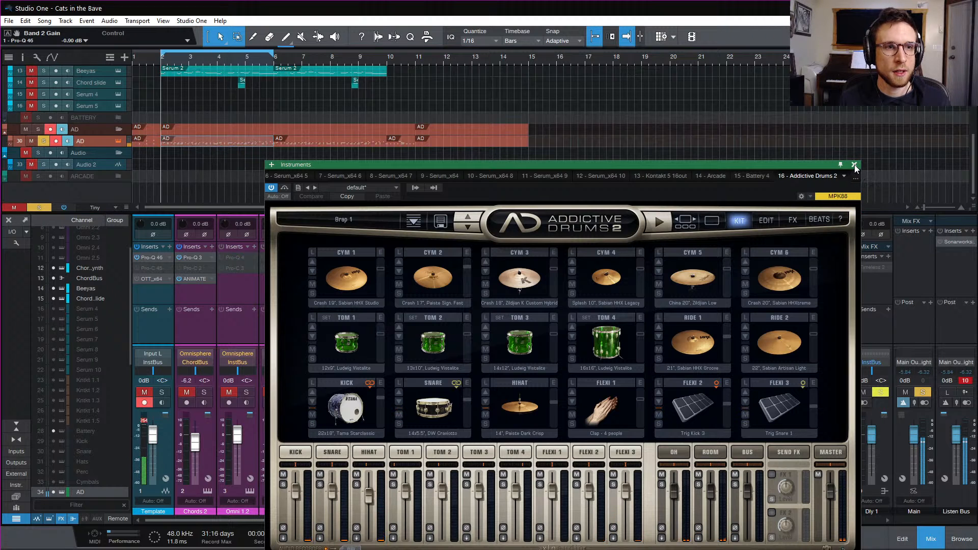
click(854, 165)
Set the loop range to the Template take from bar 11 to 15 and select the empty AD part below it
scroll(546, 153, up, 5)
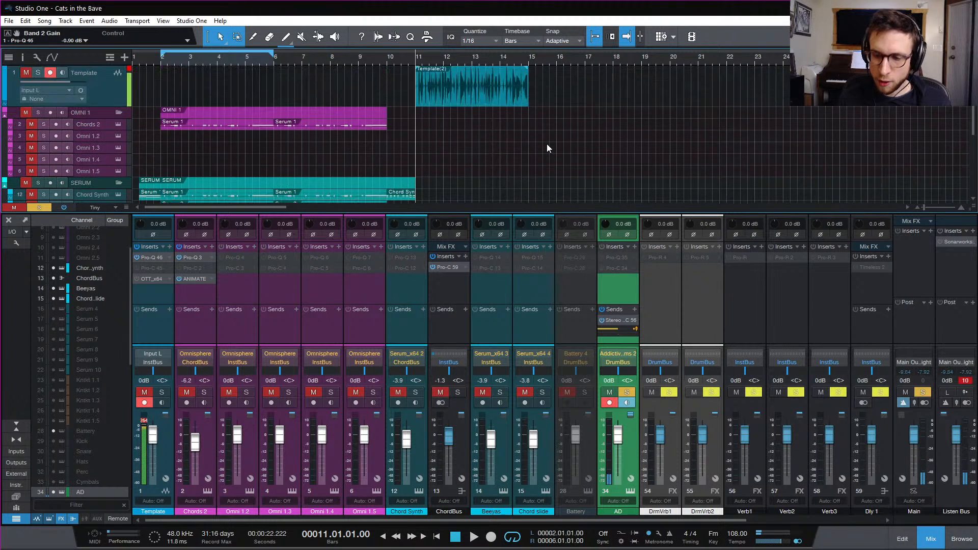
scroll(548, 138, down, 5)
scroll(548, 138, up, 5)
click(475, 94)
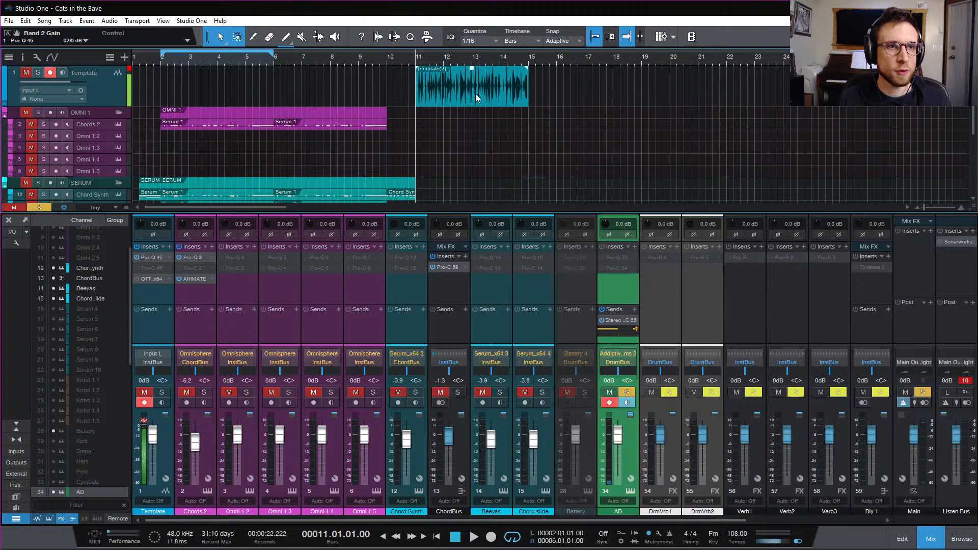
key(p)
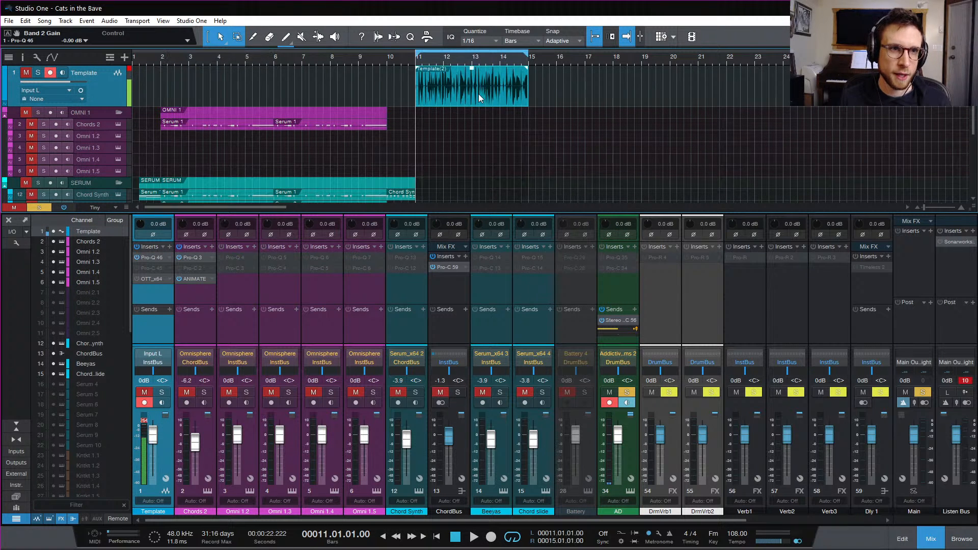
scroll(526, 113, down, 10)
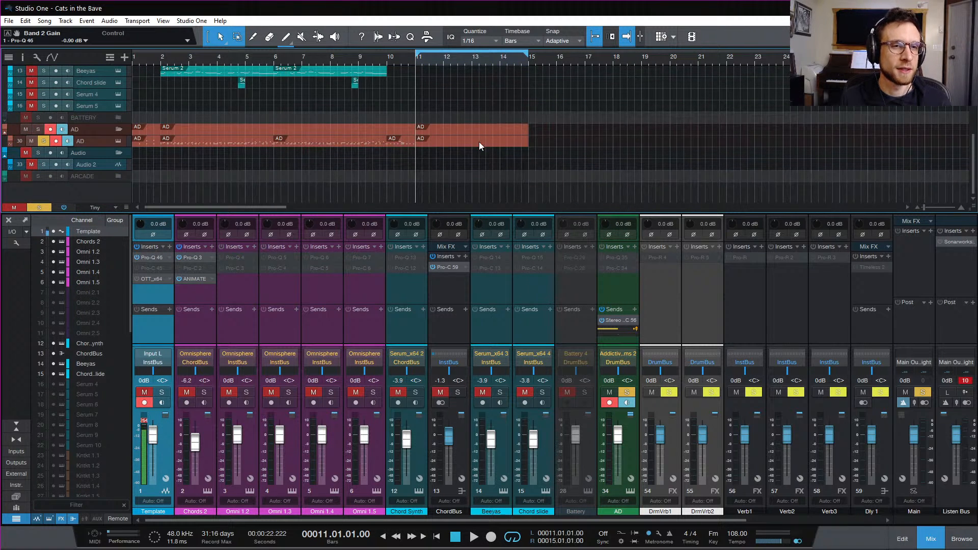
click(479, 143)
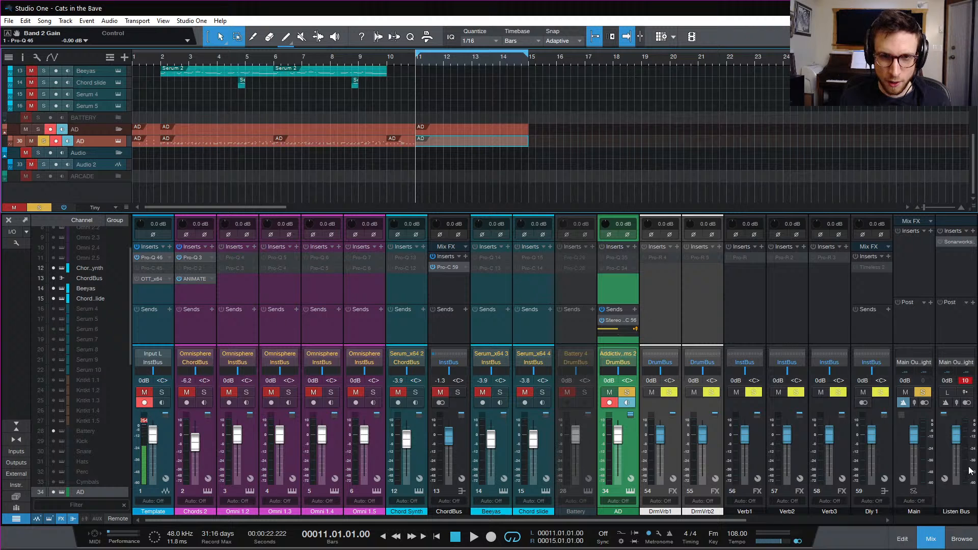
Hide the mixer, clear all solos and play the section from bar 11
click(931, 542)
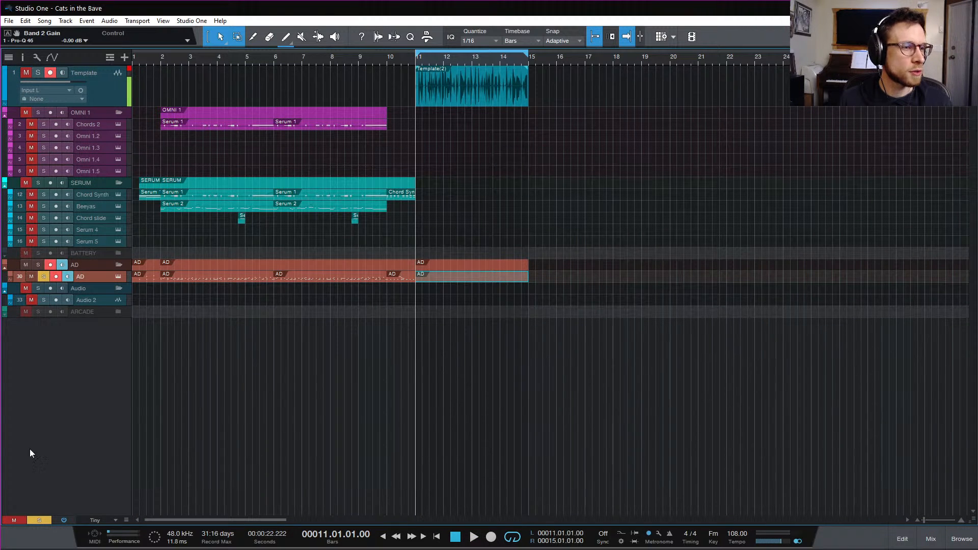
click(45, 519)
key(space)
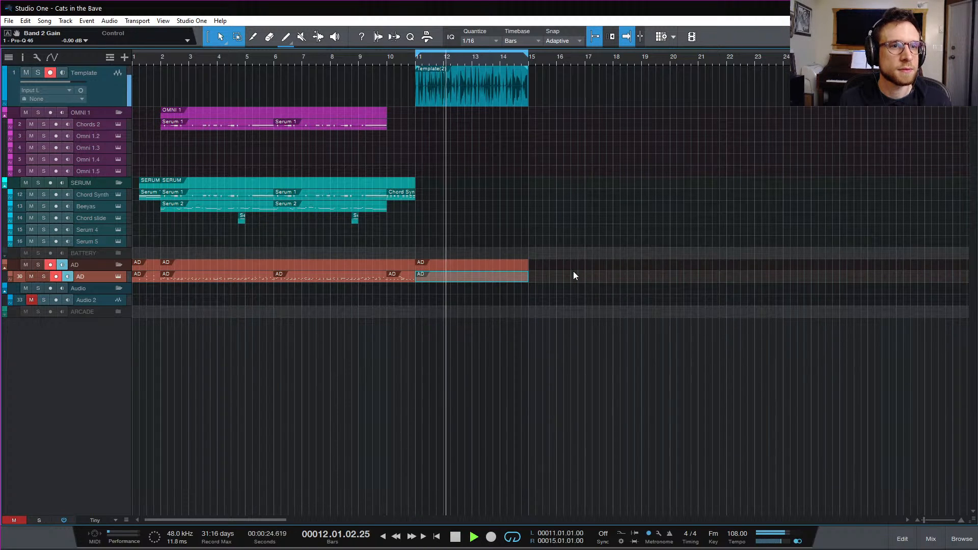
key(space)
Open the empty AD part at bar 11 in the note editor and listen to the take from there
double_click(444, 278)
scroll(295, 395, down, 3)
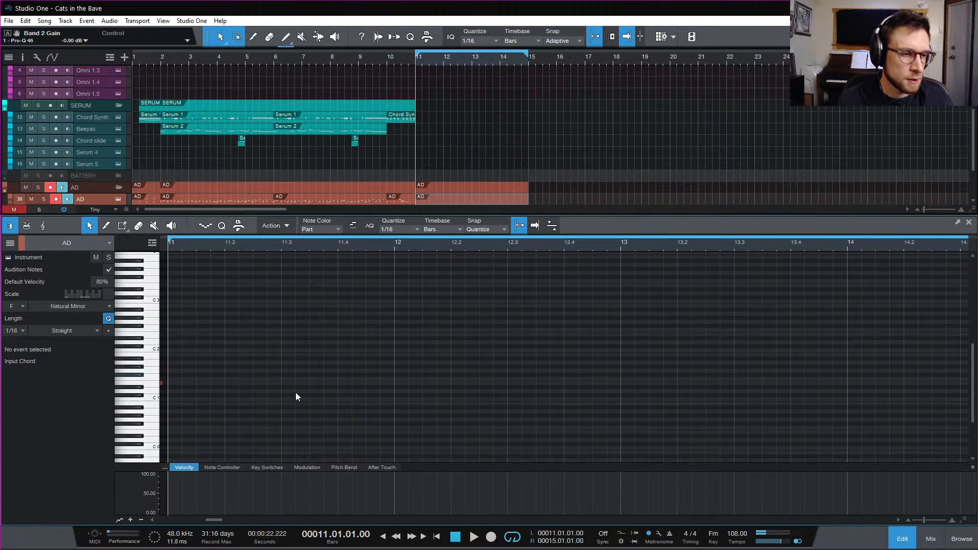
key(space)
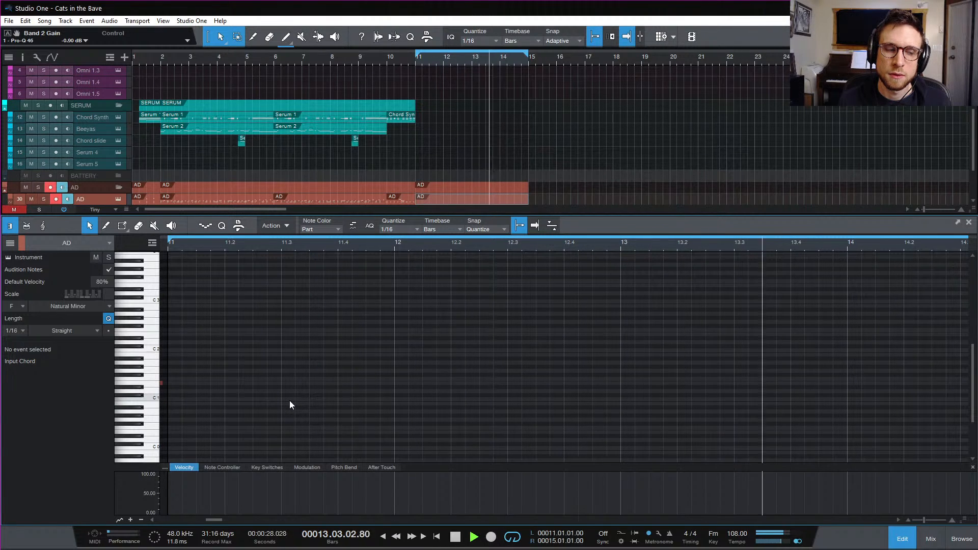
key(space)
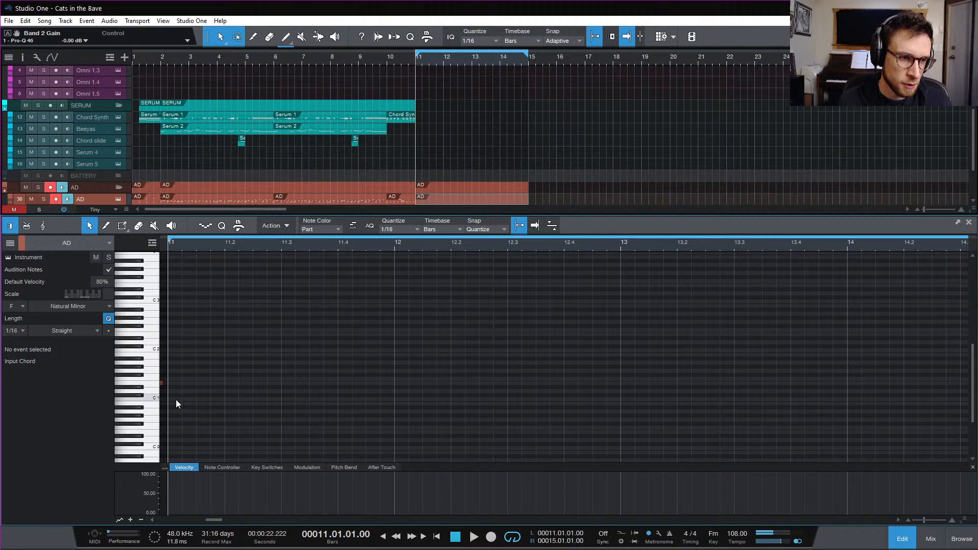
Add a C1 kick on beat 1 and a D1 snare on beat 2 of bar 11, checking the timing in playback
double_click(175, 399)
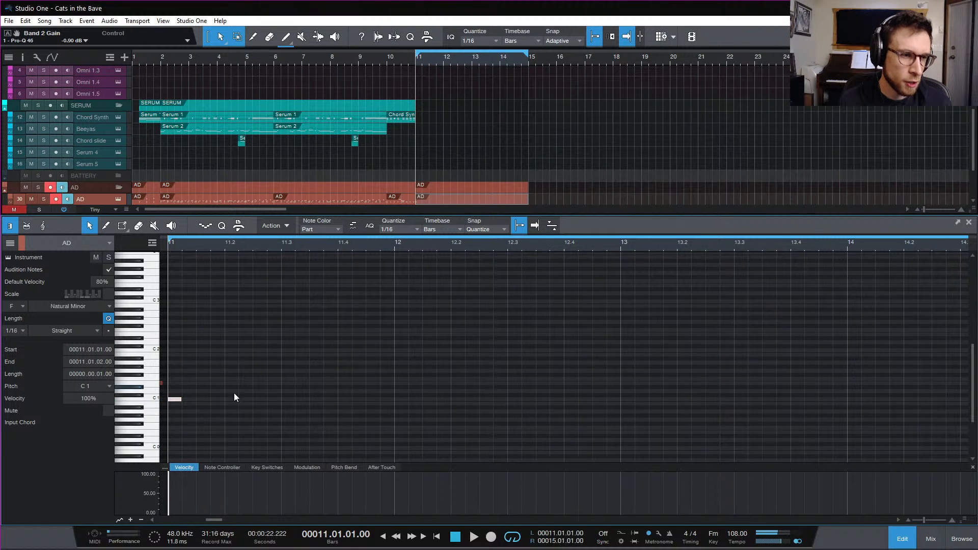
key(space)
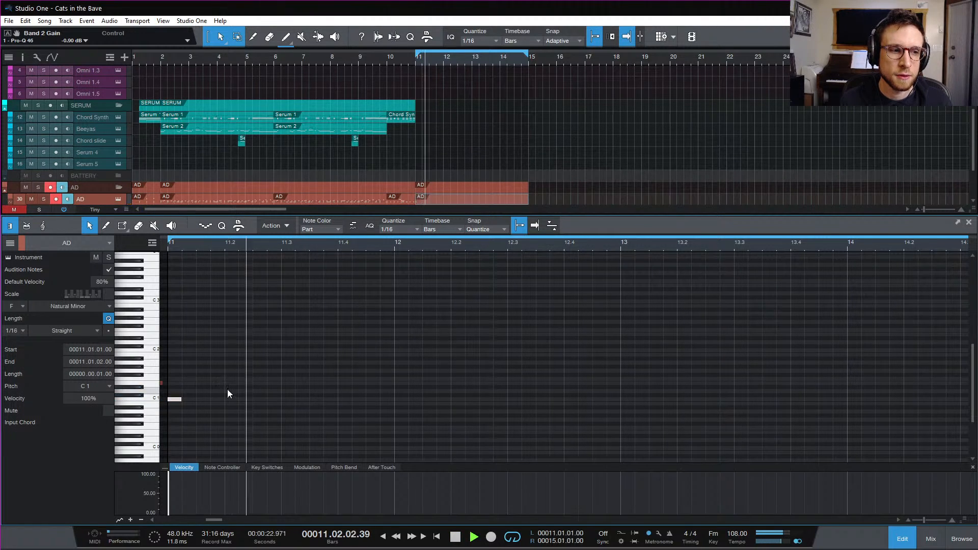
double_click(230, 391)
key(space)
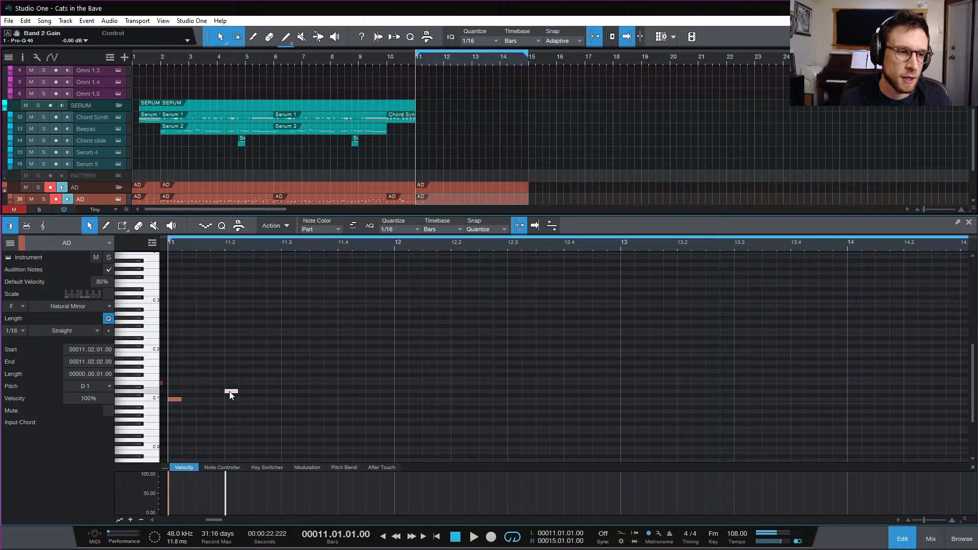
Copy the D1 snare to beat 4 of bar 11, layer slightly late hits just below C2 on both snares, and play it back
alt+drag(229, 391, 344, 390)
key(space)
key(space)
key(space)
key(space)
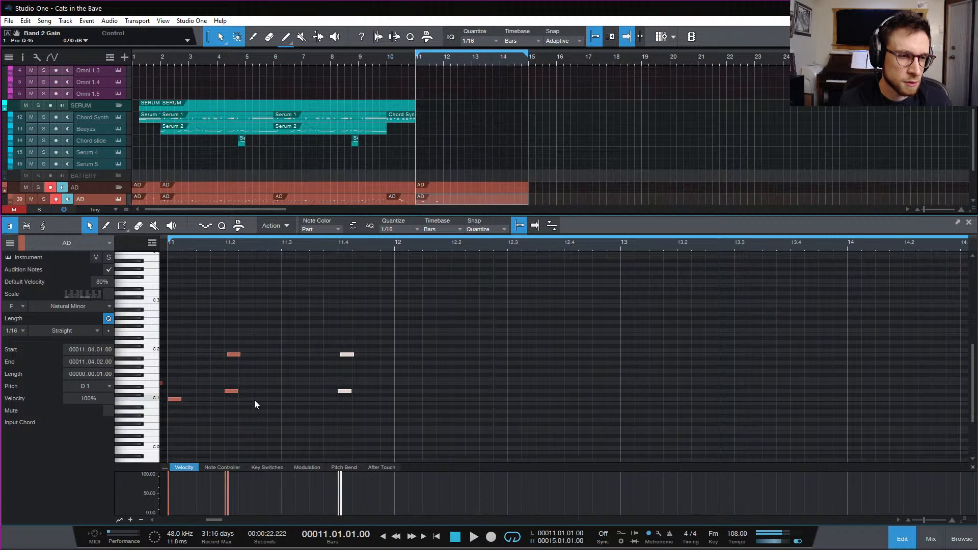
Copy the C1 kick from the start of bar 11 to 11.2.3 and play the pattern
click(176, 400)
alt+drag(264, 399, 263, 399)
key(space)
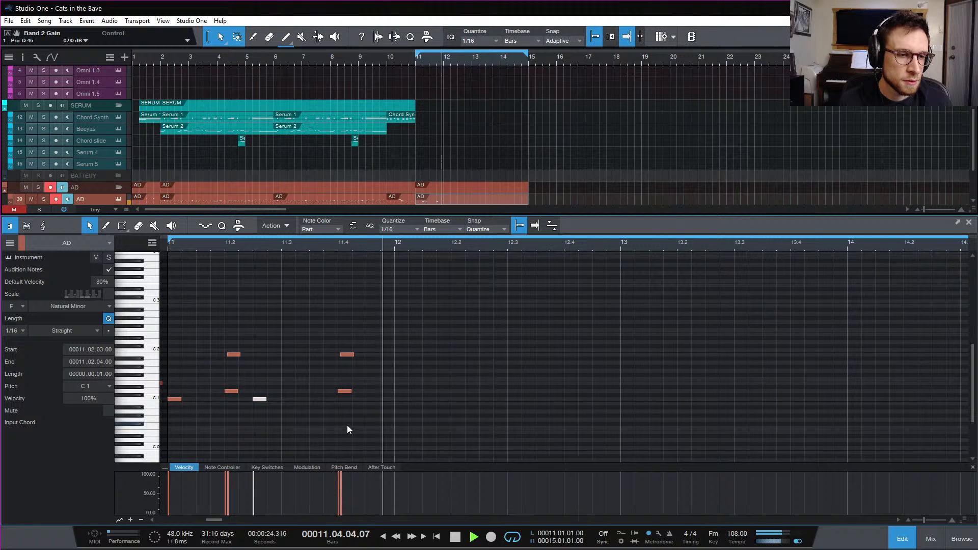
key(space)
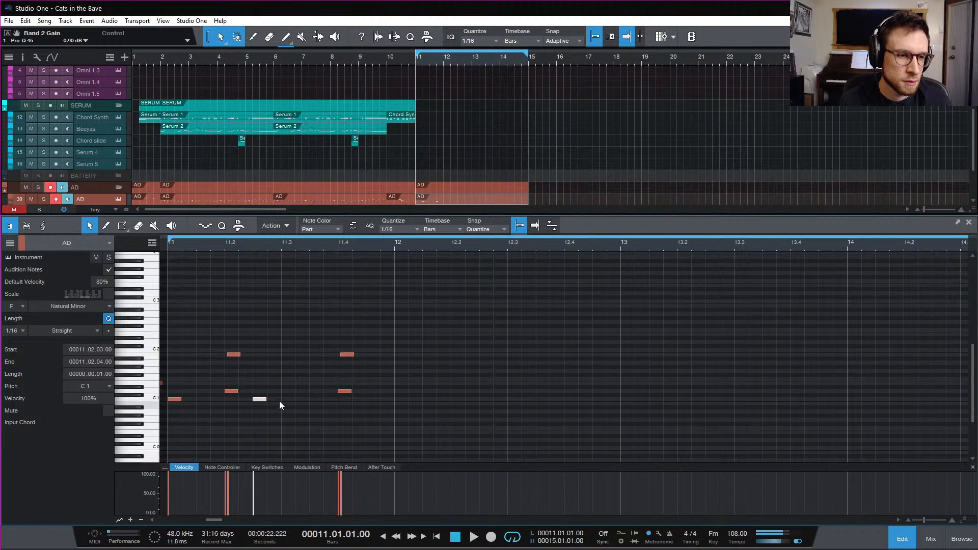
Copy both C1 kicks from bar 11 into bar 12, then move the second copy to beat 3
key(alt)
shift+click(176, 399)
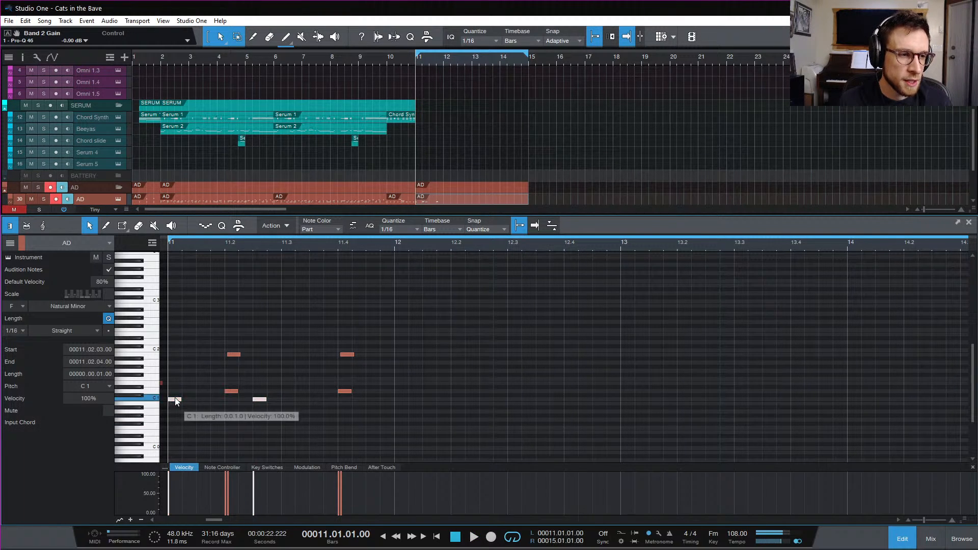
alt+drag(175, 399, 402, 399)
click(436, 392)
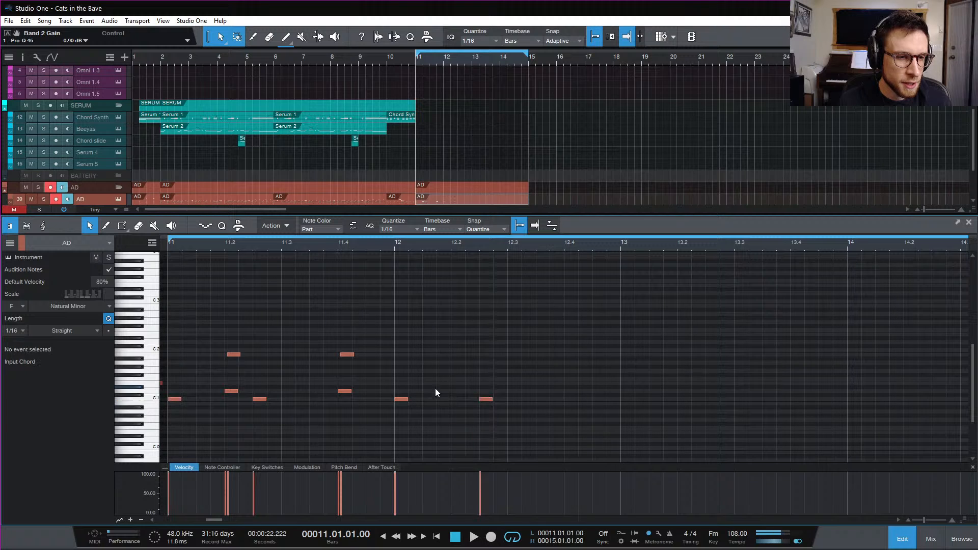
drag(484, 399, 514, 400)
Duplicate bar 11's snares and their layered hits onto beats 2 and 4 of bar 12 and play the result
drag(210, 319, 388, 392)
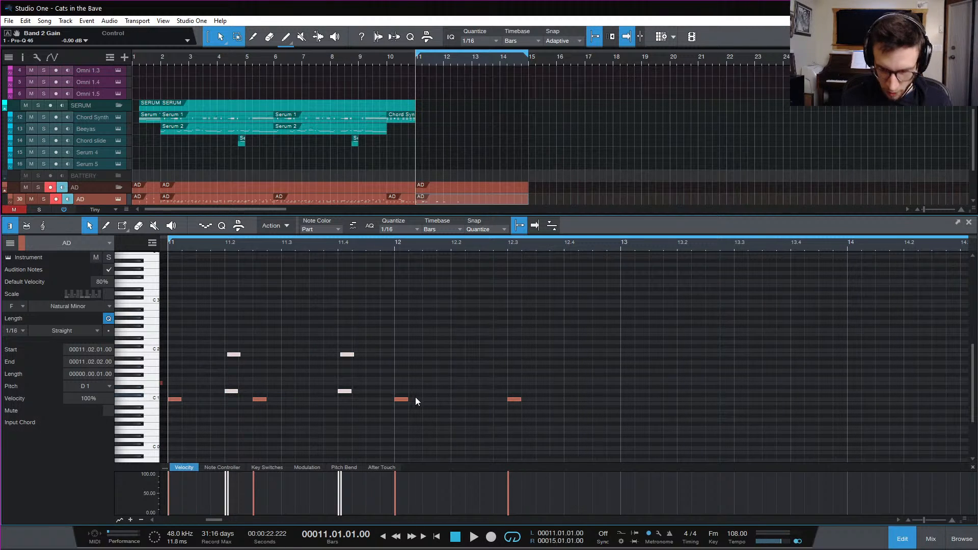
key(d)
key(space)
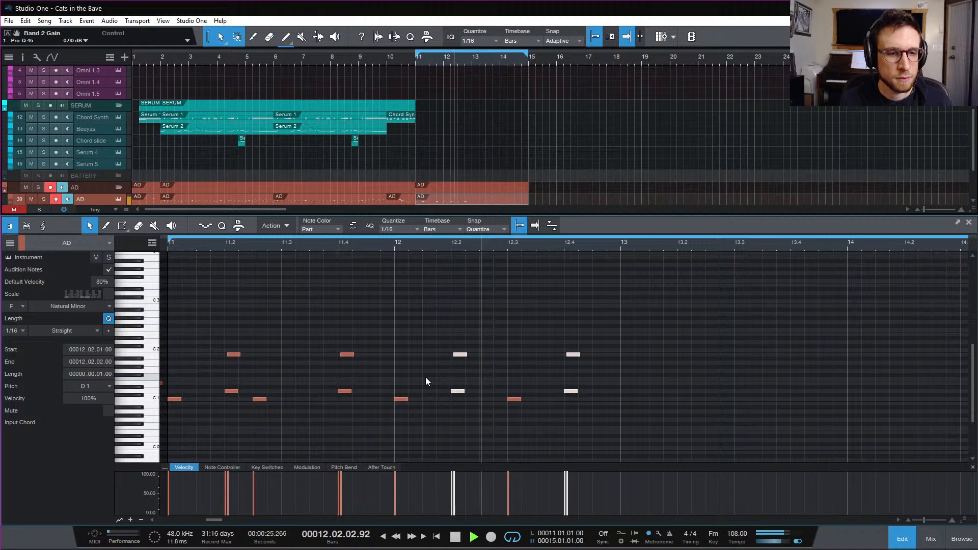
Add a C1 ghost kick at 11.4.4, set its velocity to 33%, and play the pattern
key(space)
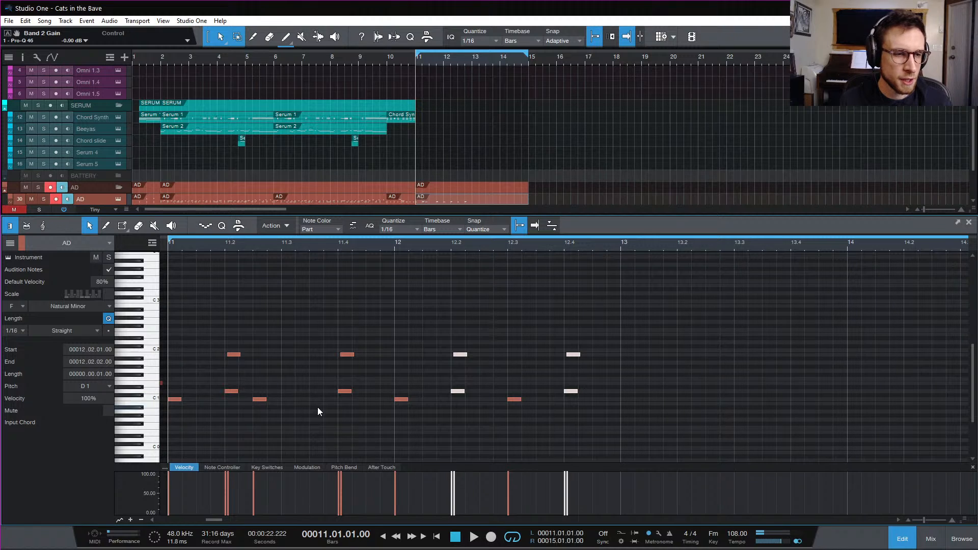
click(340, 414)
double_click(387, 396)
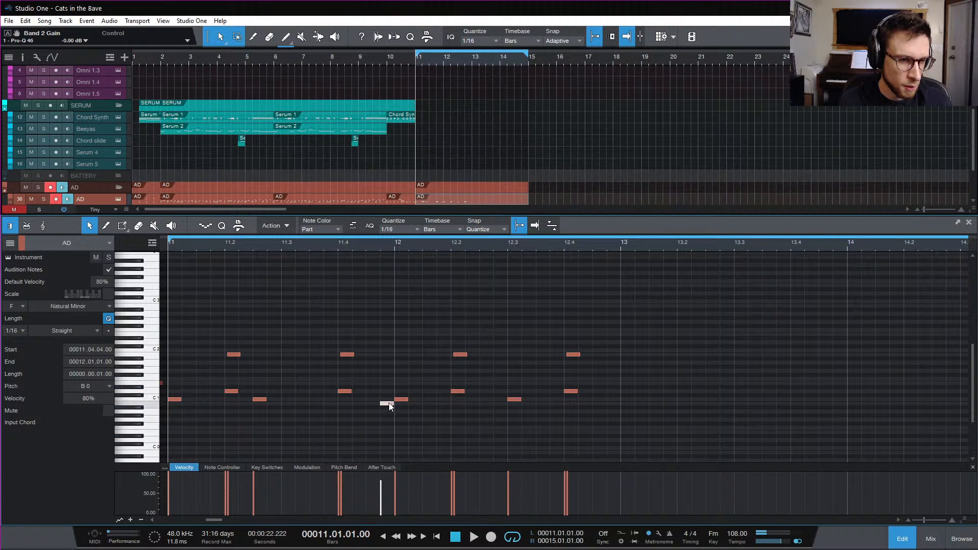
drag(389, 402, 389, 399)
drag(385, 482, 382, 501)
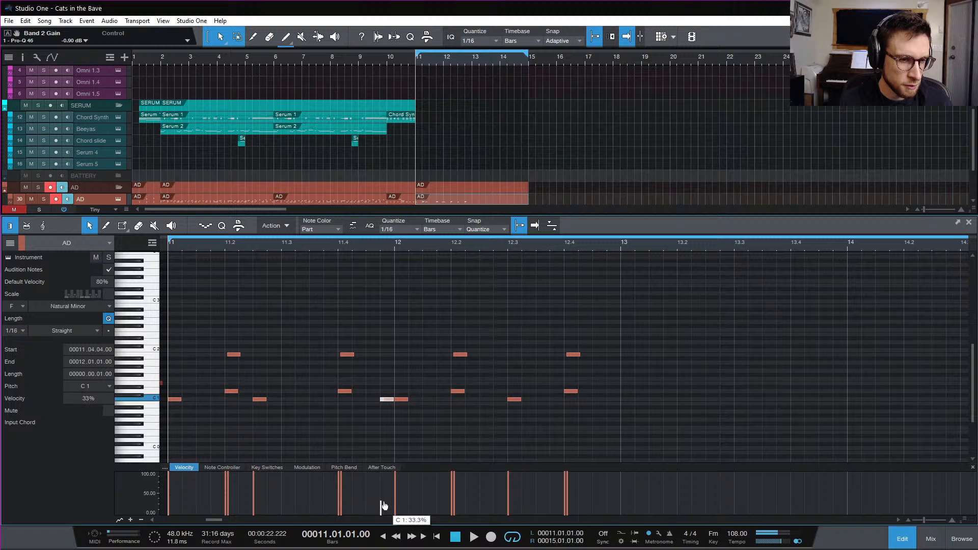
key(space)
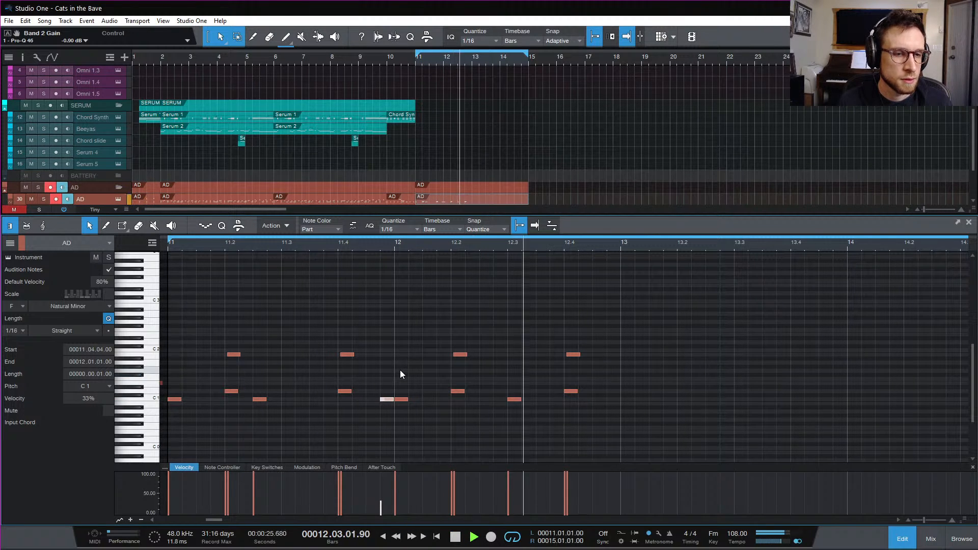
key(space)
key(space)
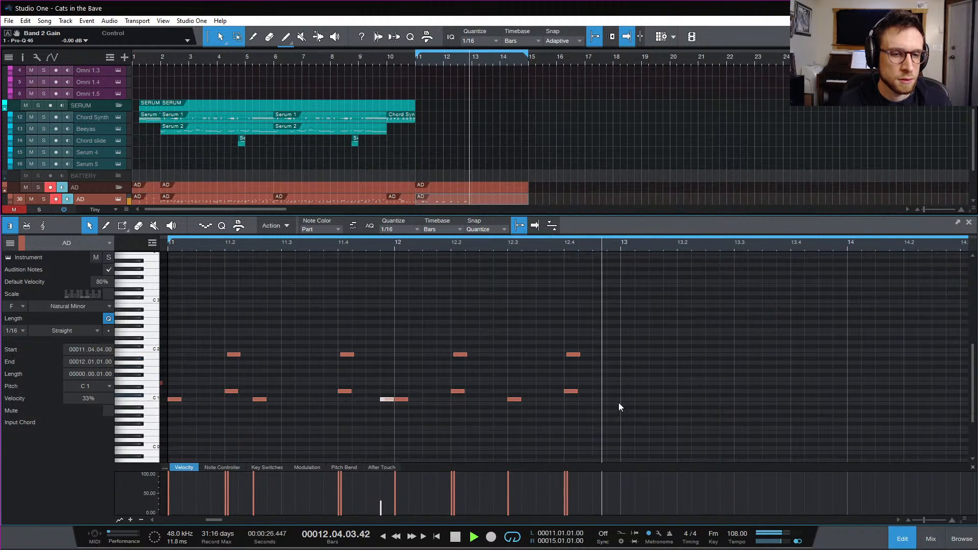
key(space)
Duplicate all notes of bars 11 and 12 into bars 13 and 14 and play the pattern from bar 11
click(620, 251)
key(space)
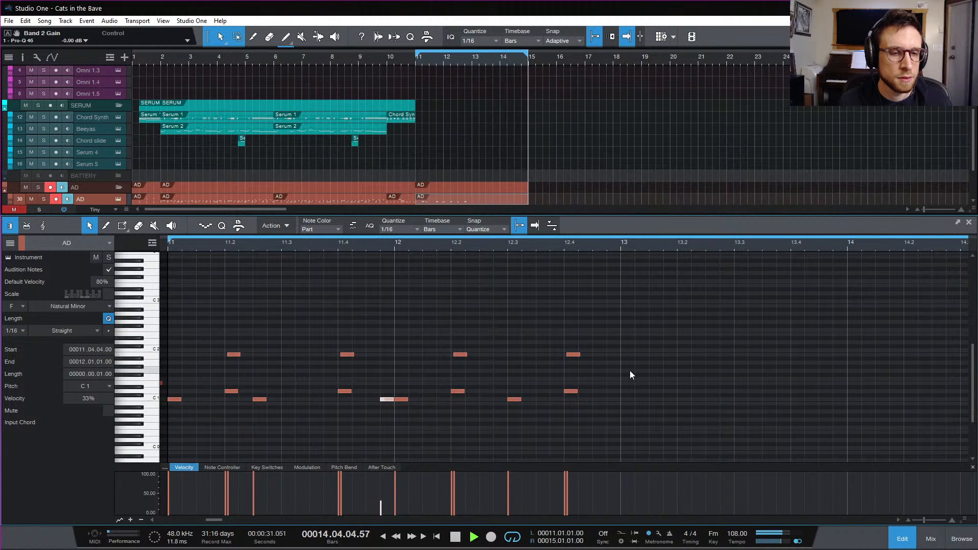
key(space)
click(630, 407)
drag(630, 409, 171, 311)
key(d)
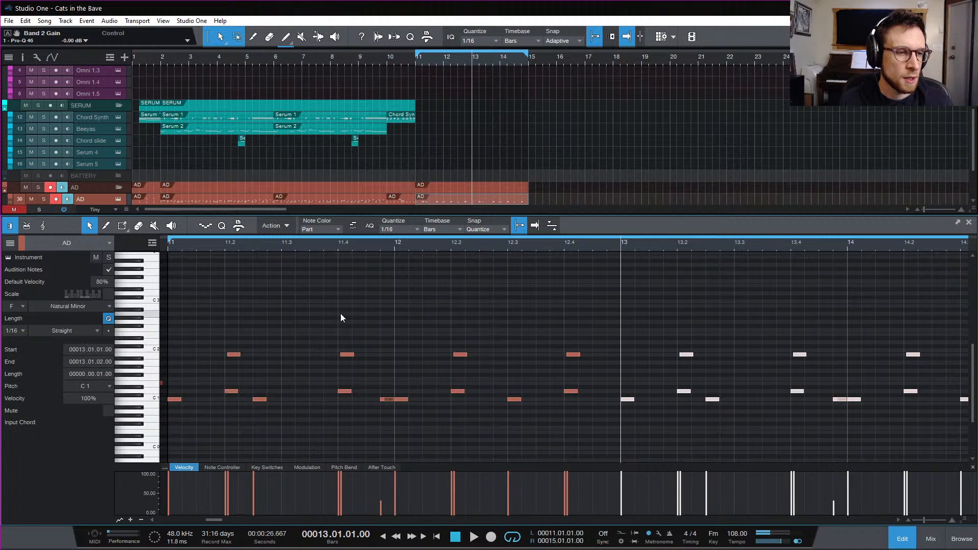
click(167, 246)
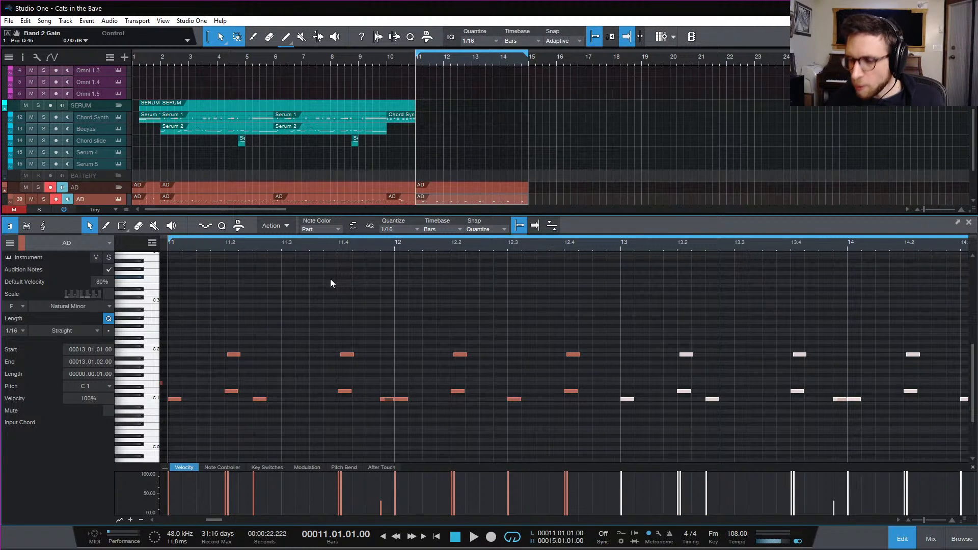
key(space)
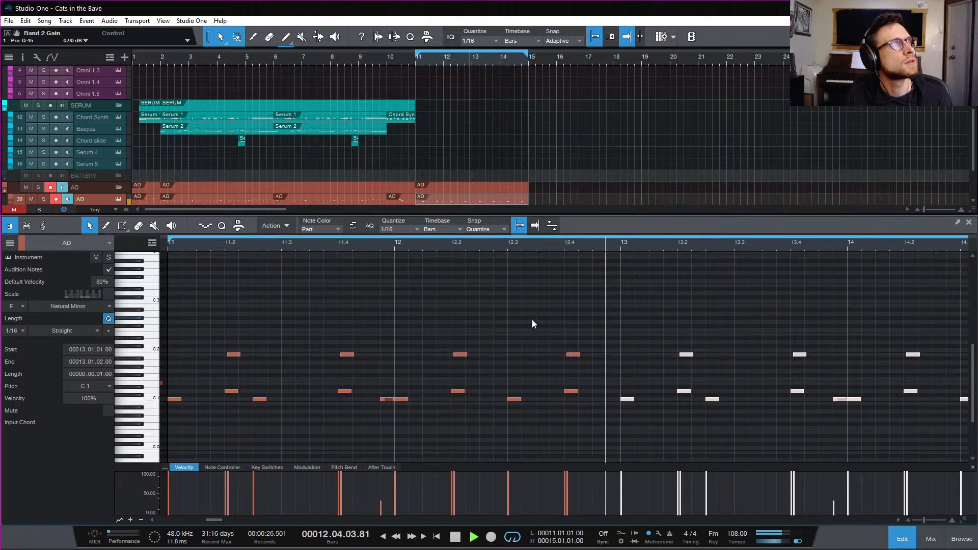
key(space)
Audition the AD drum sounds on the keys from around C2 upward
click(418, 287)
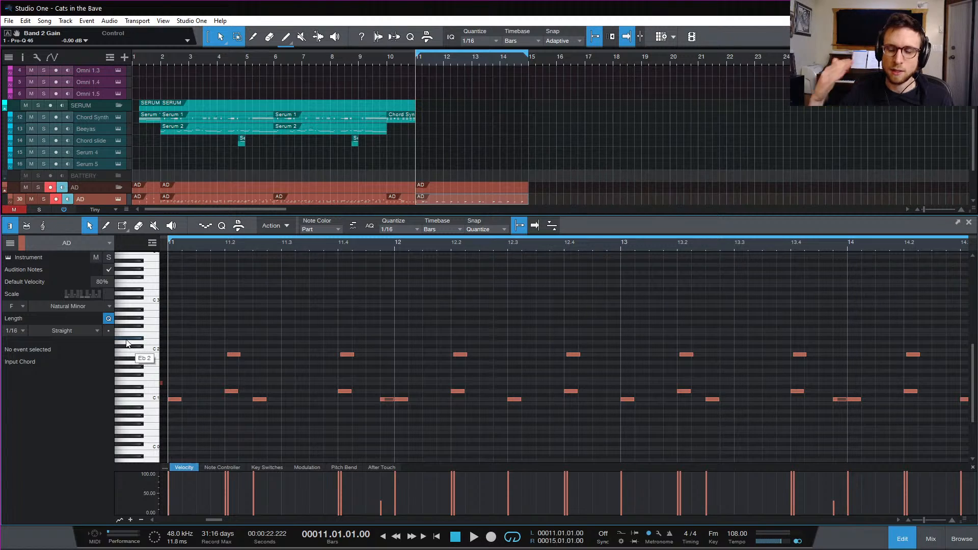
click(150, 350)
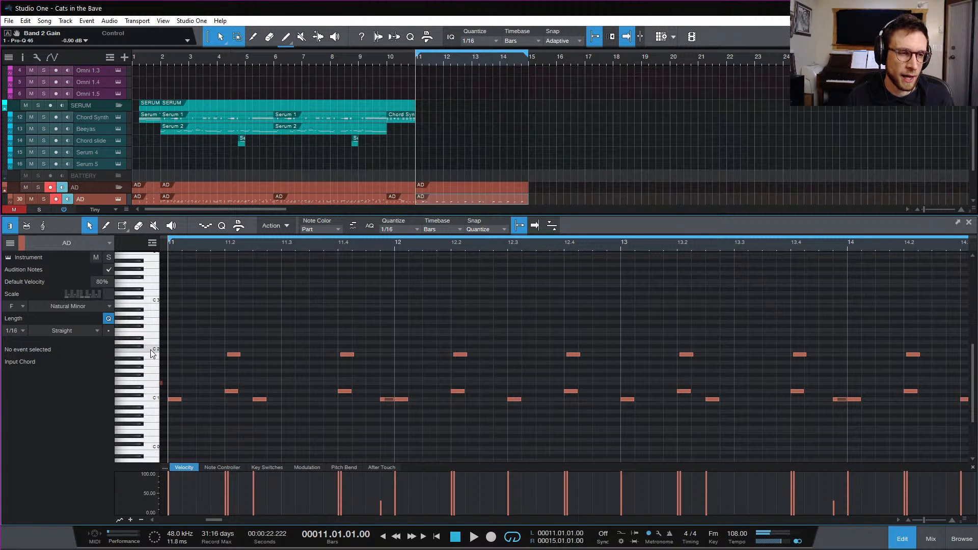
click(137, 347)
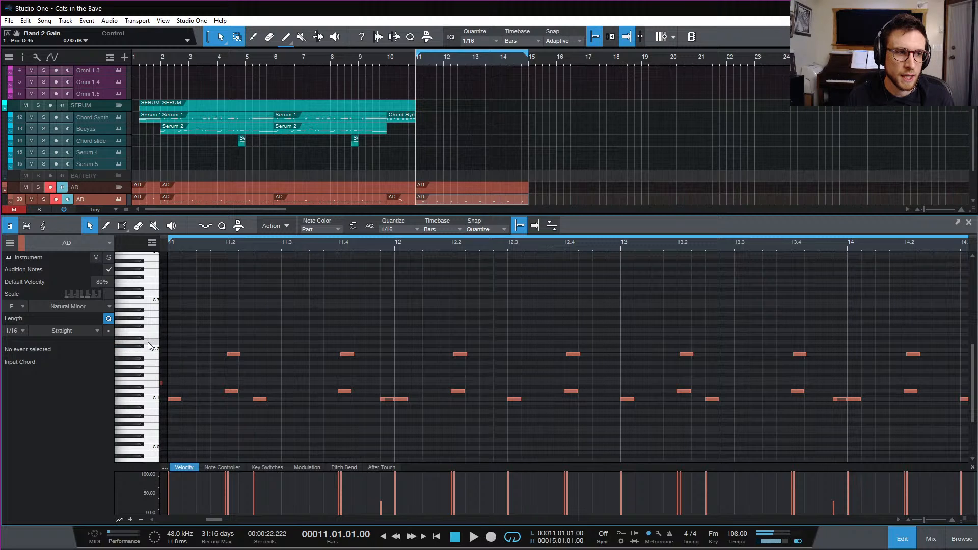
click(148, 342)
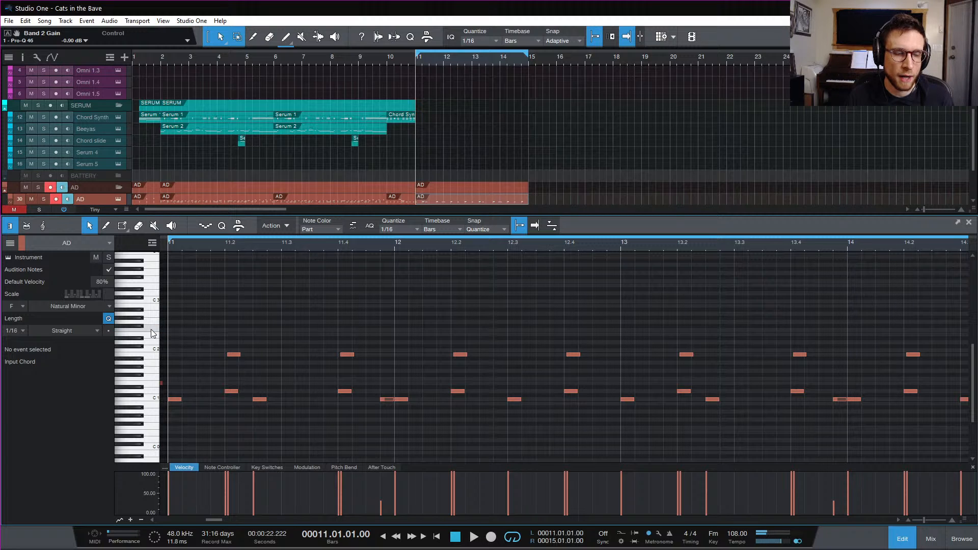
click(138, 328)
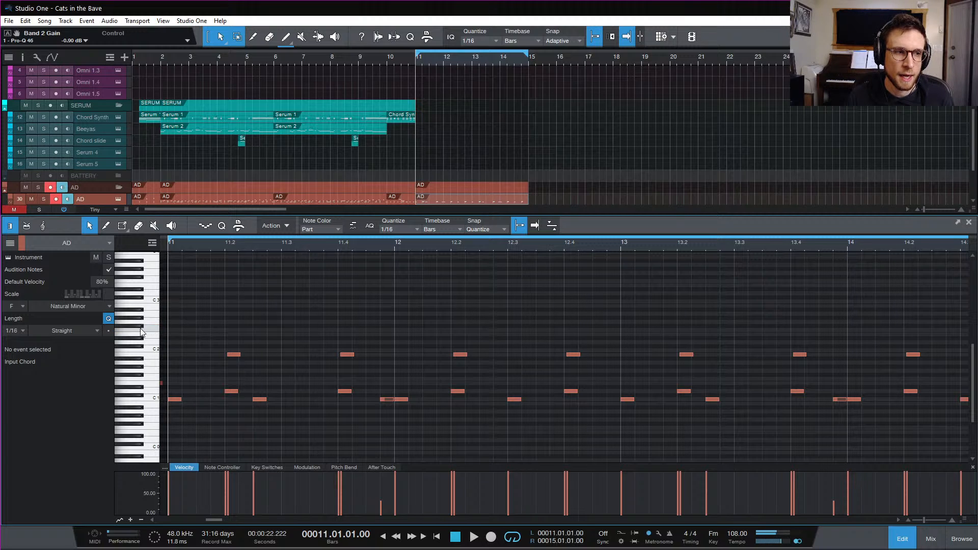
click(146, 322)
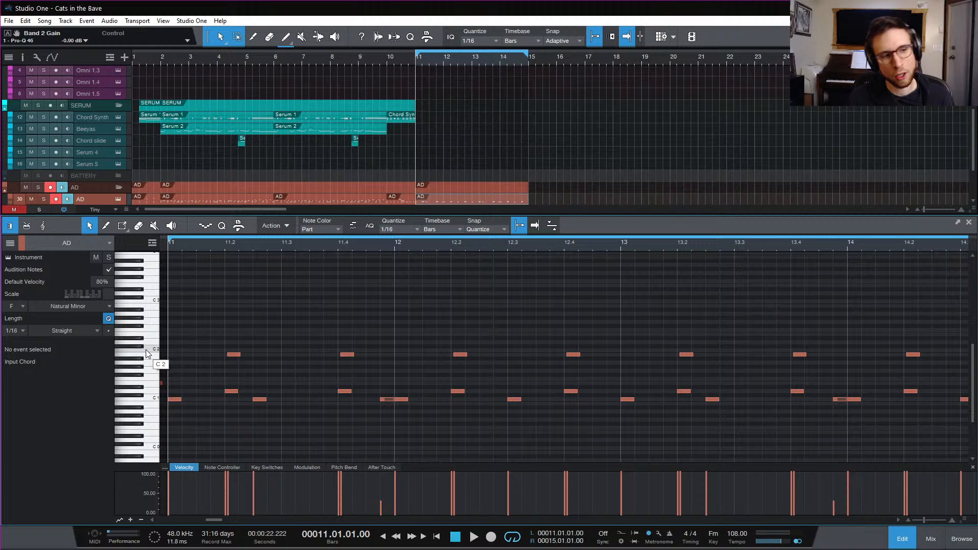
click(154, 336)
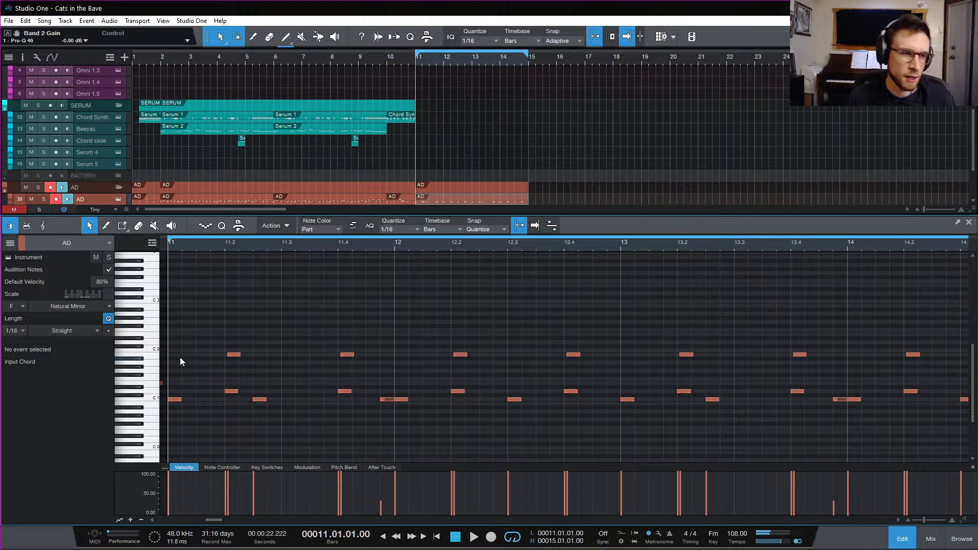
Add an E2 note at 100% velocity at the start of bar 11, duplicate it onto beats 2 to 4, and play it
double_click(177, 334)
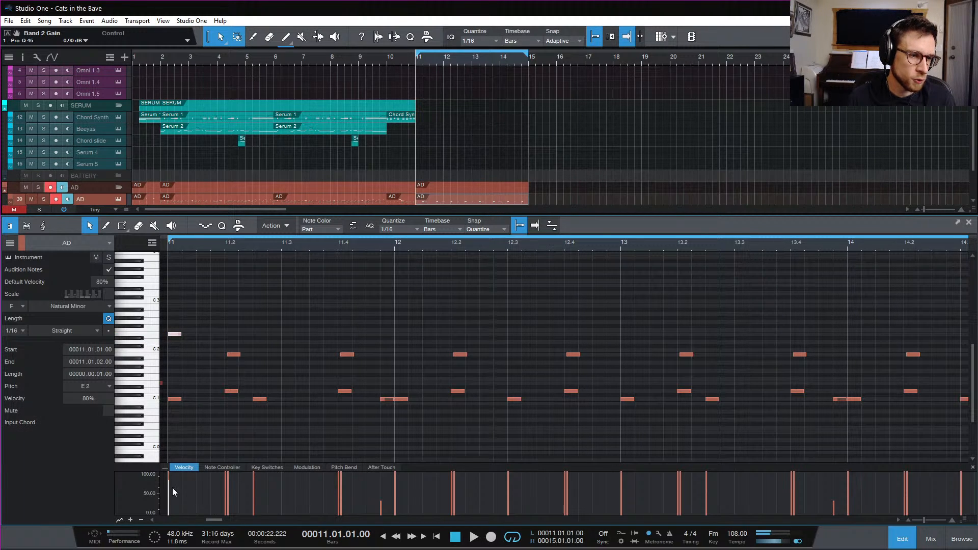
key(space)
key(space)
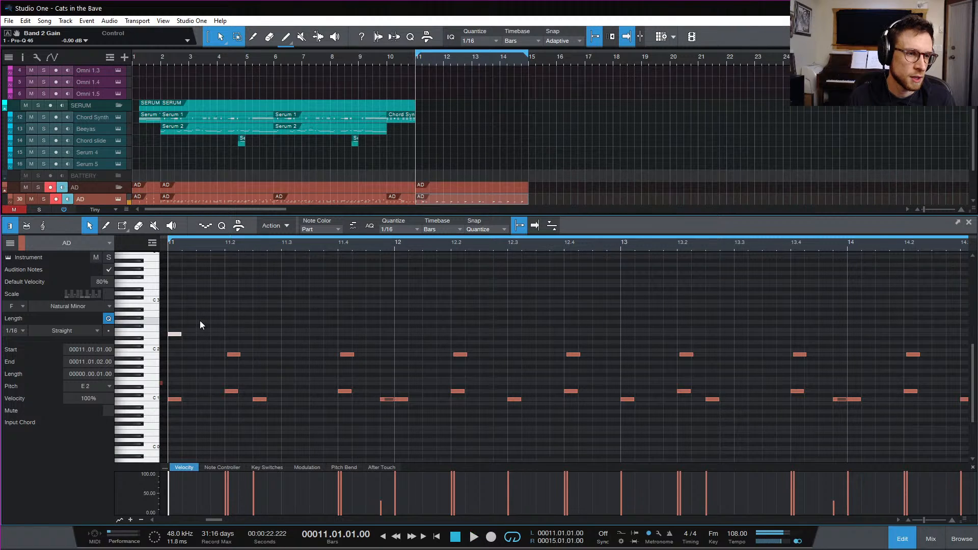
mouse_move(175, 336)
mouse_down()
mouse_move(233, 335)
mouse_move(163, 347)
mouse_up()
key(d)
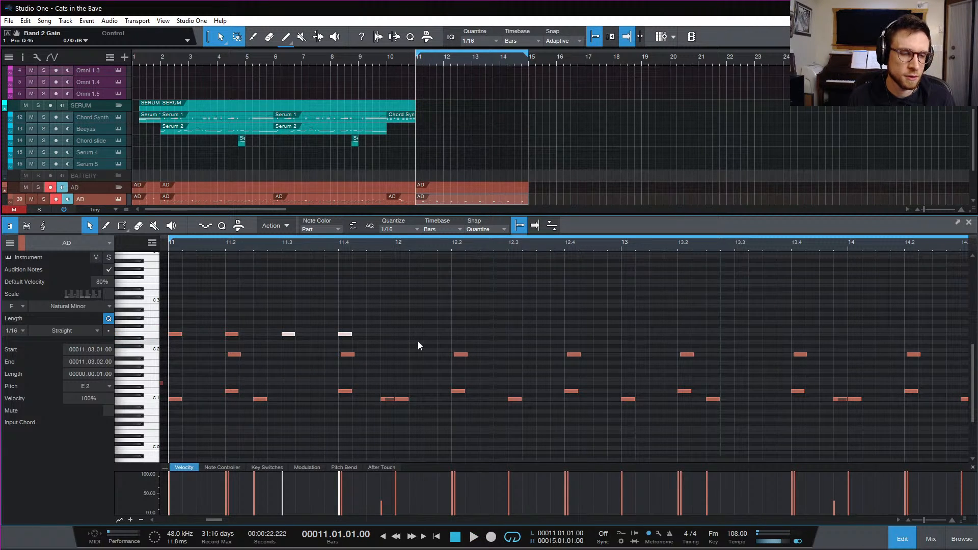
key(space)
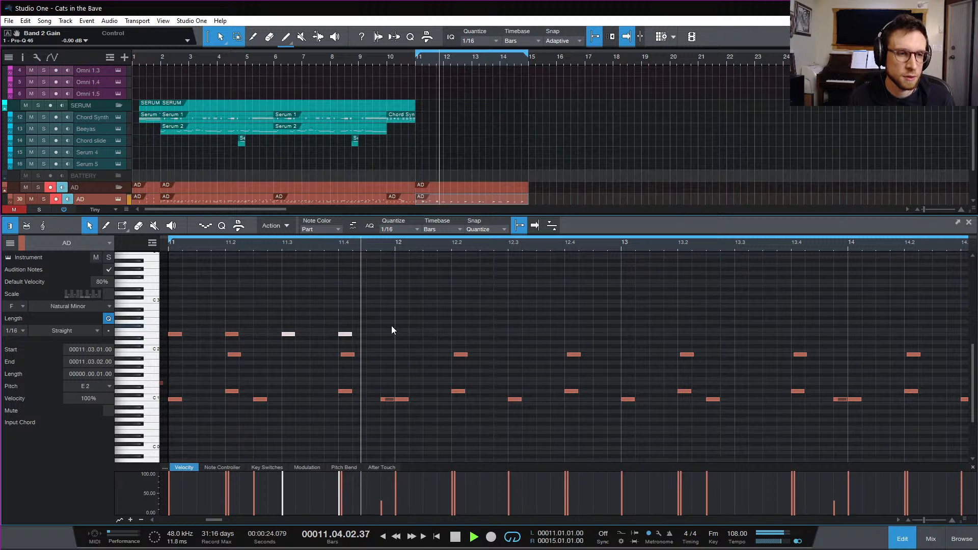
Duplicate bar 11's four E2 notes into bars 12, 13 and 14 while the pattern plays
drag(366, 320, 174, 338)
key(d)
key(d)
key(d)
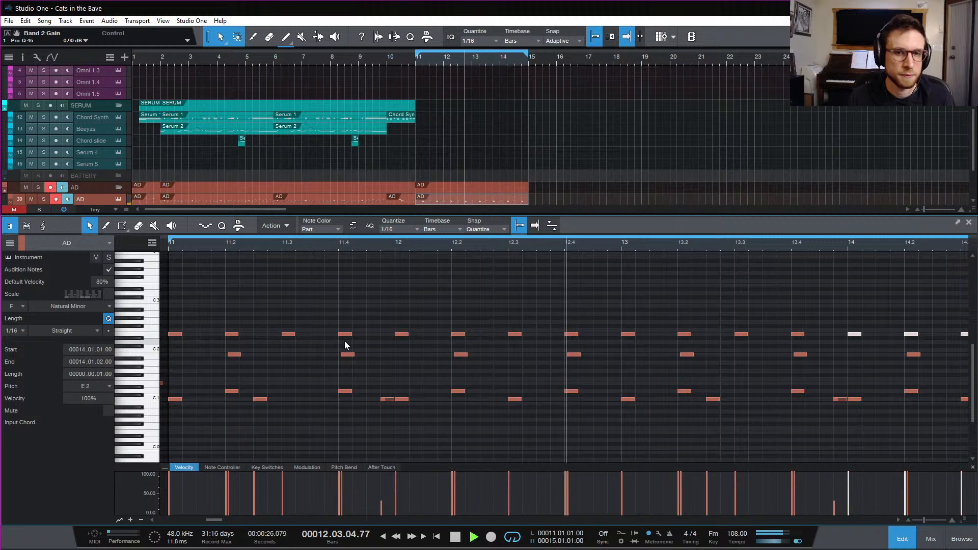
key(w)
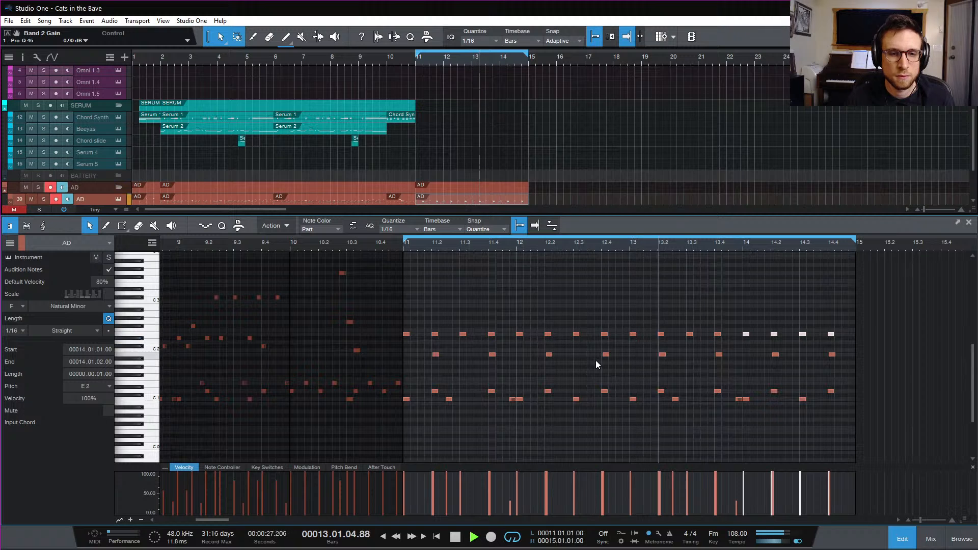
key(space)
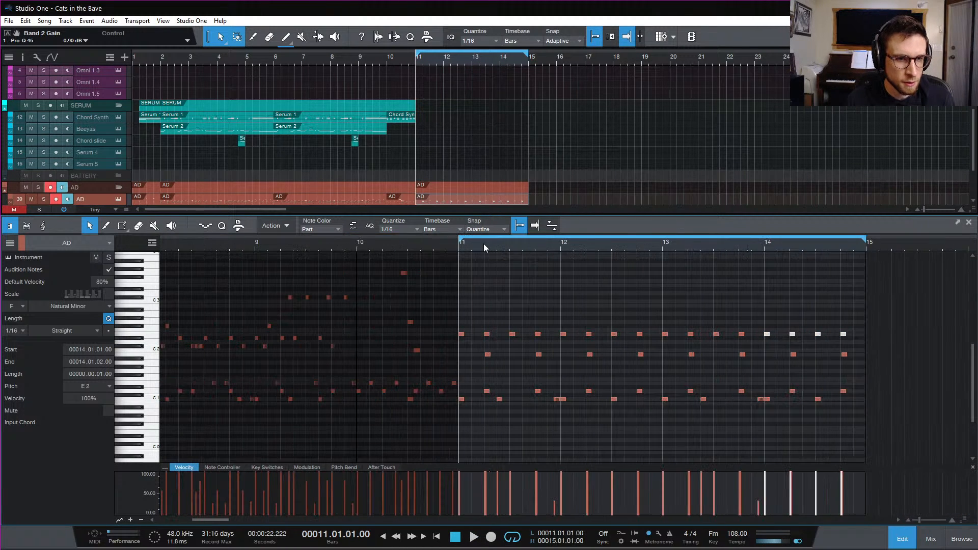
Disarm and mute the Template track and shrink it to a thin row
scroll(500, 176, up, 5)
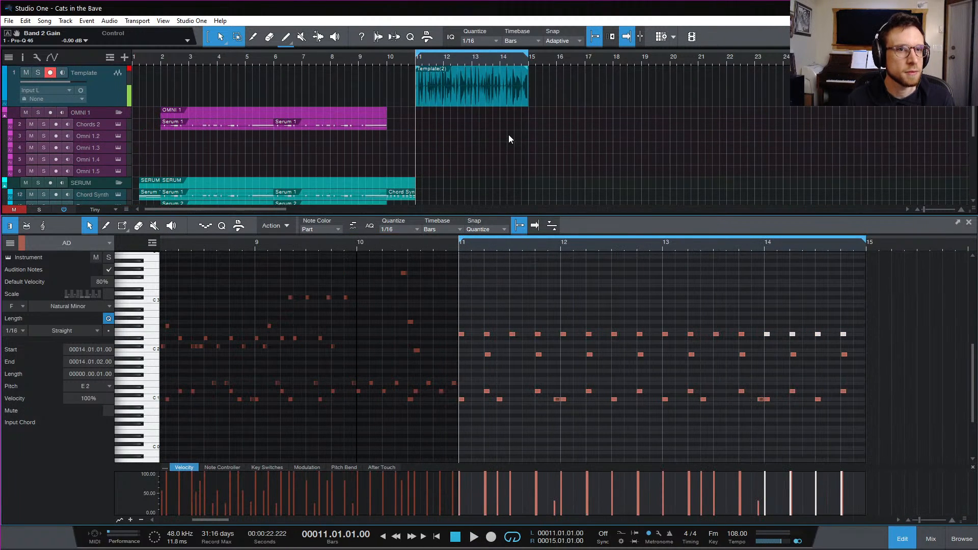
click(51, 74)
click(26, 73)
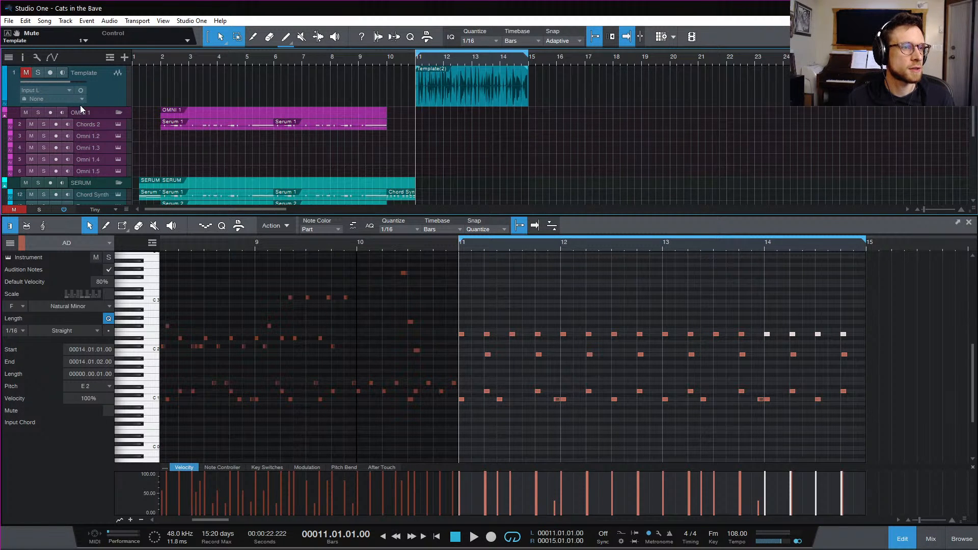
drag(92, 105, 91, 76)
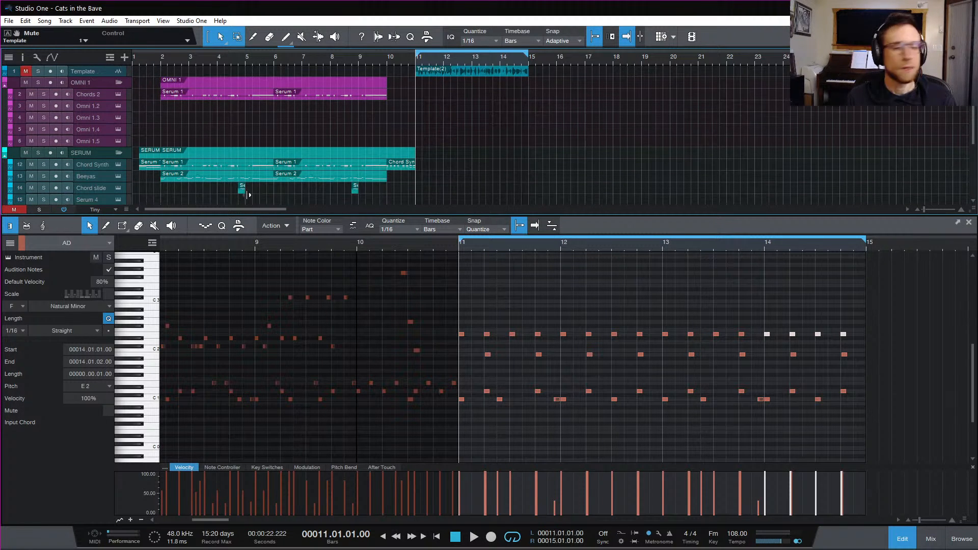
Play the drum pattern from bar 11 with the Template take muted and listen to its feel
key(space)
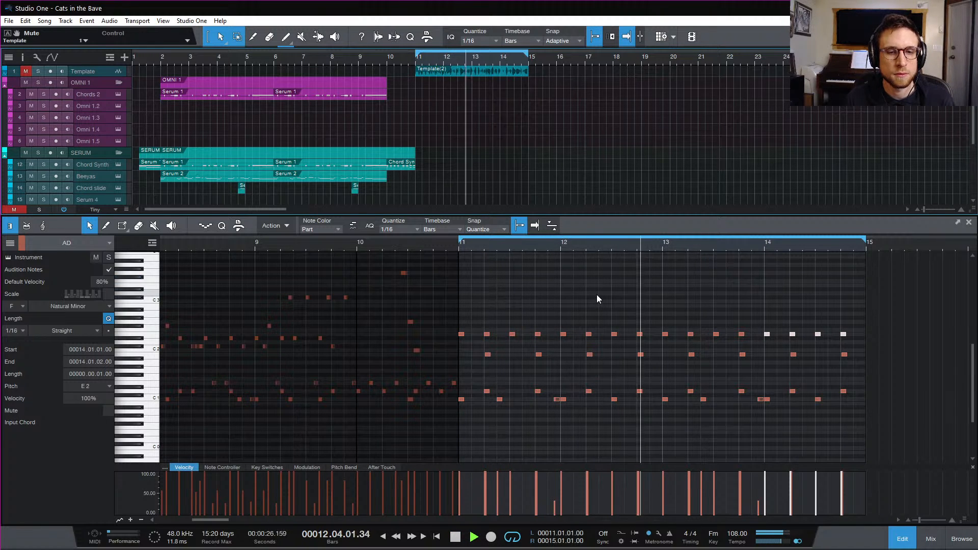
click(625, 301)
key(e)
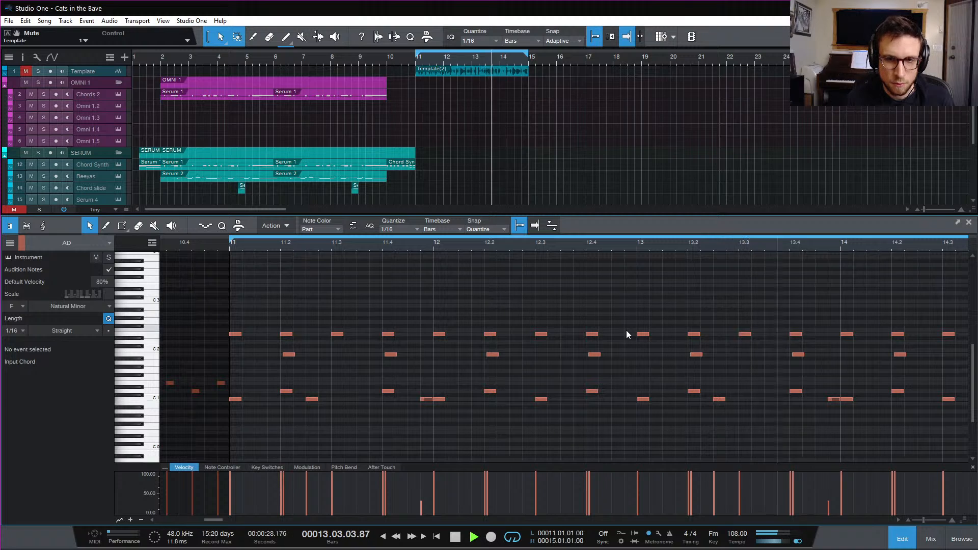
key(space)
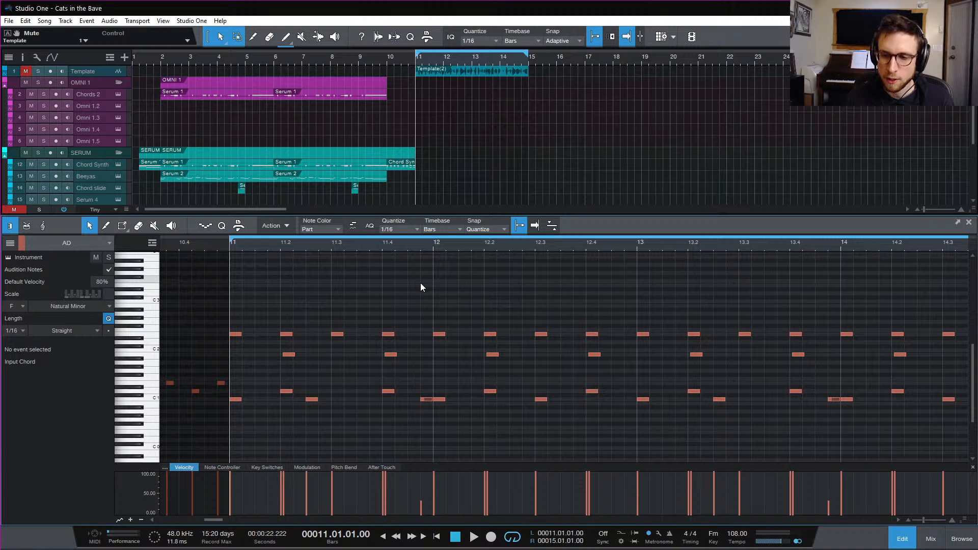
key(space)
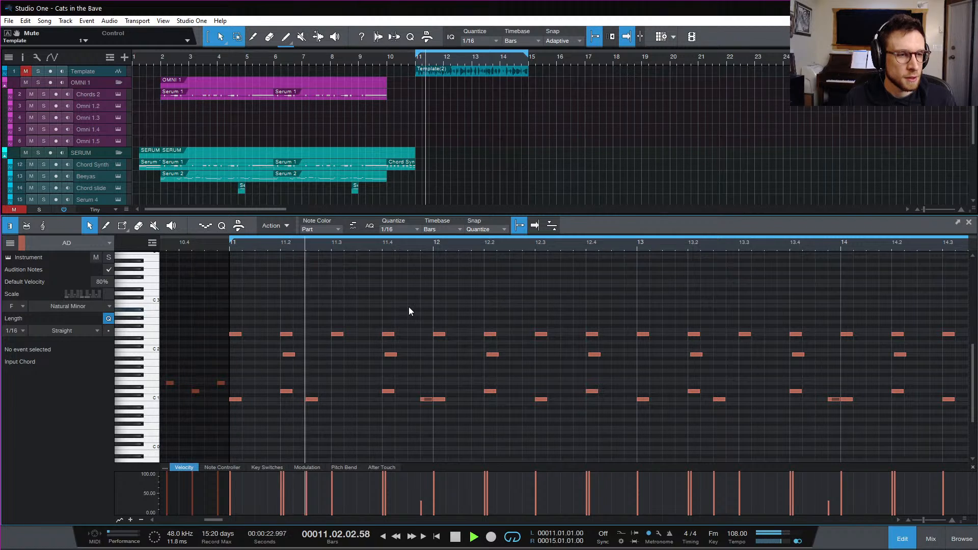
key(space)
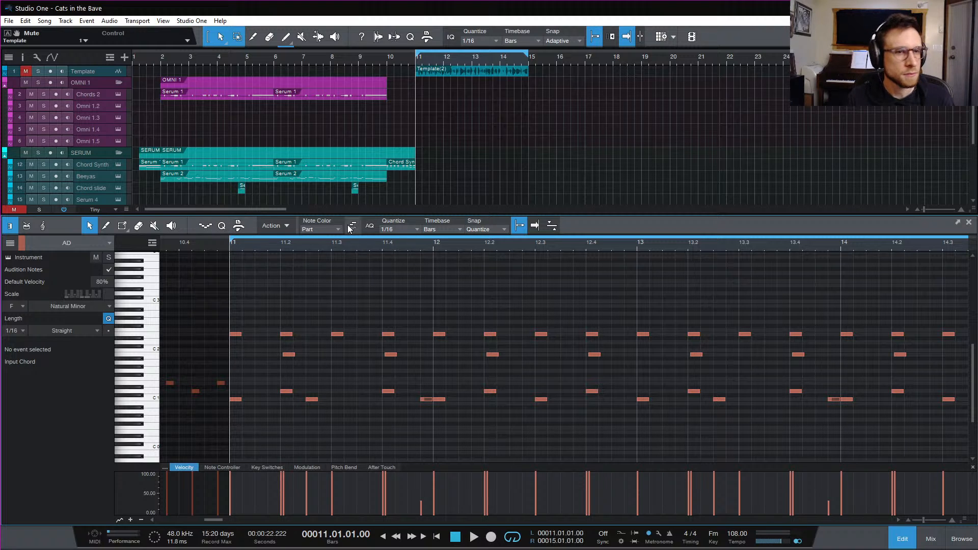
Open the quantize settings, listen to the song from bar 2, and set the straight 1/16 grid's swing to 100%
click(222, 226)
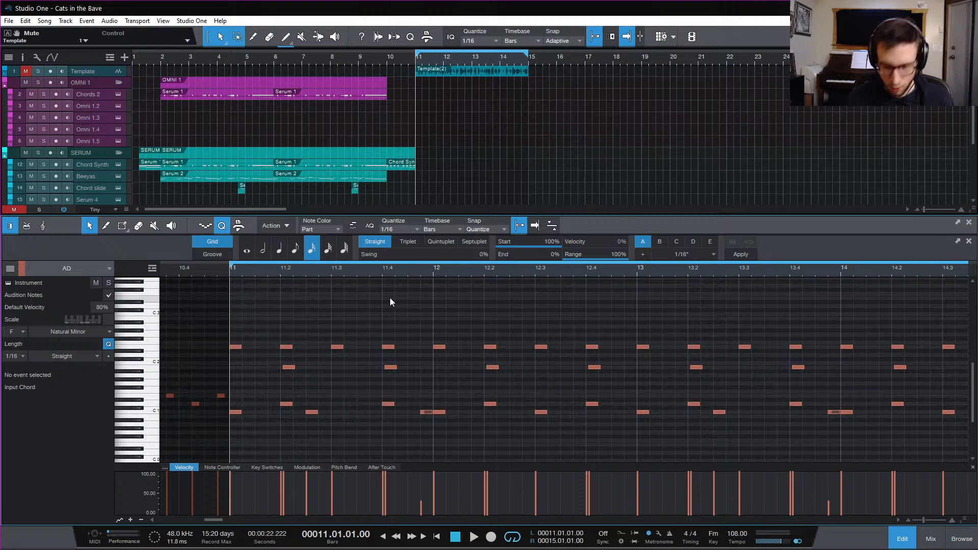
click(161, 60)
key(space)
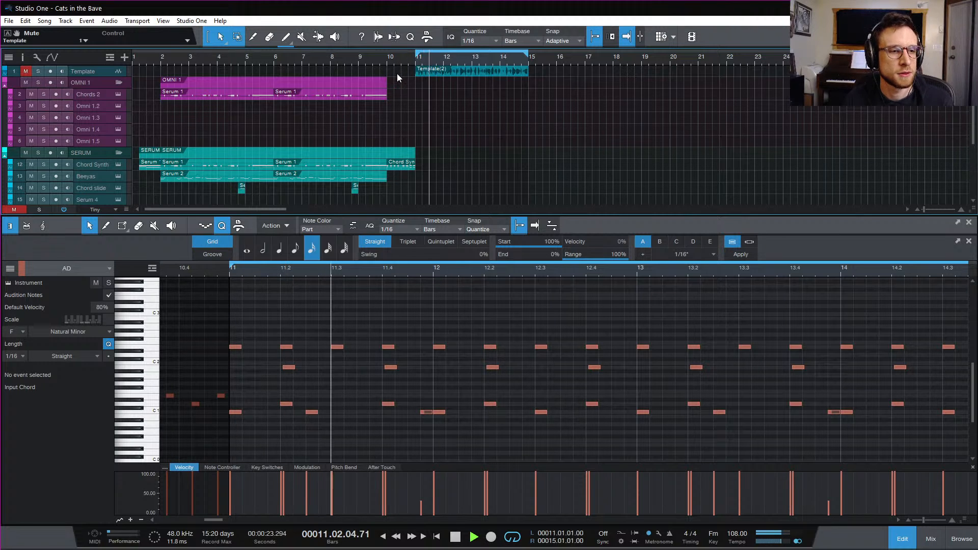
key(space)
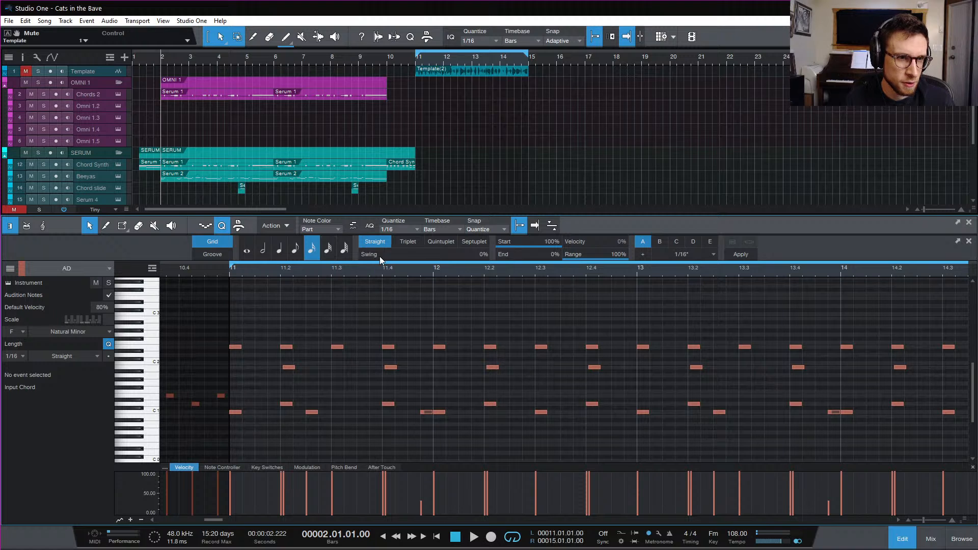
drag(380, 256, 488, 256)
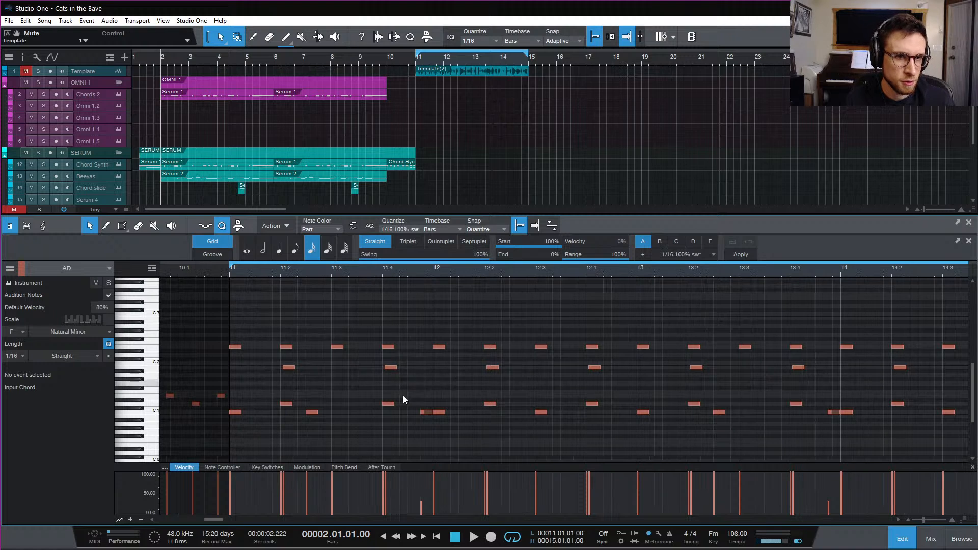
Quantize the soft C1 note just before bar 12 to the swung grid, end it at 12.01.01.00, and play from bar 11
click(426, 412)
key(q)
drag(436, 413, 434, 414)
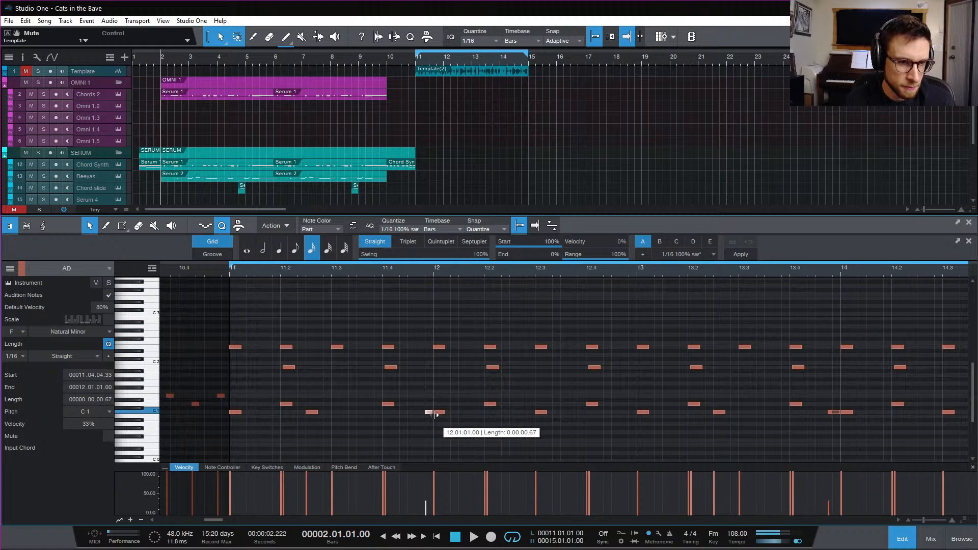
click(231, 272)
key(space)
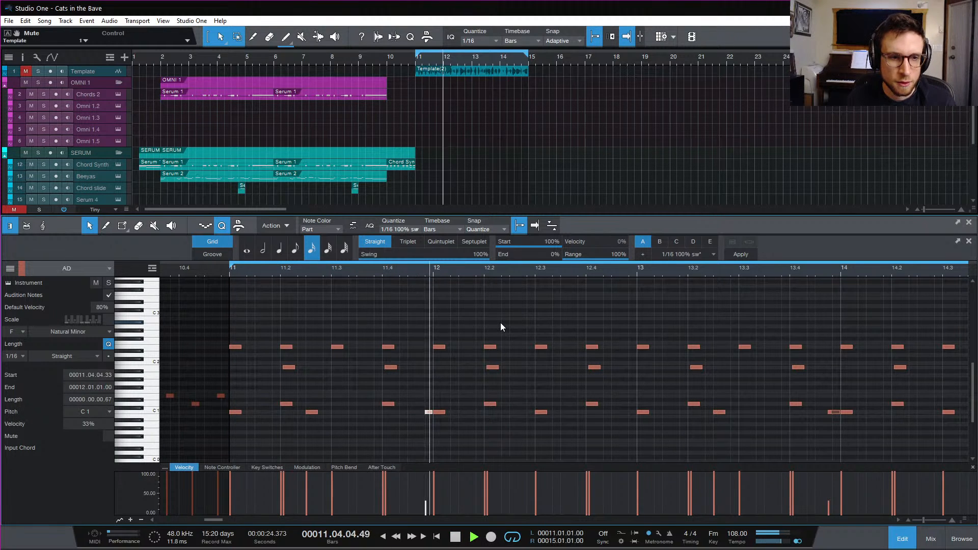
key(space)
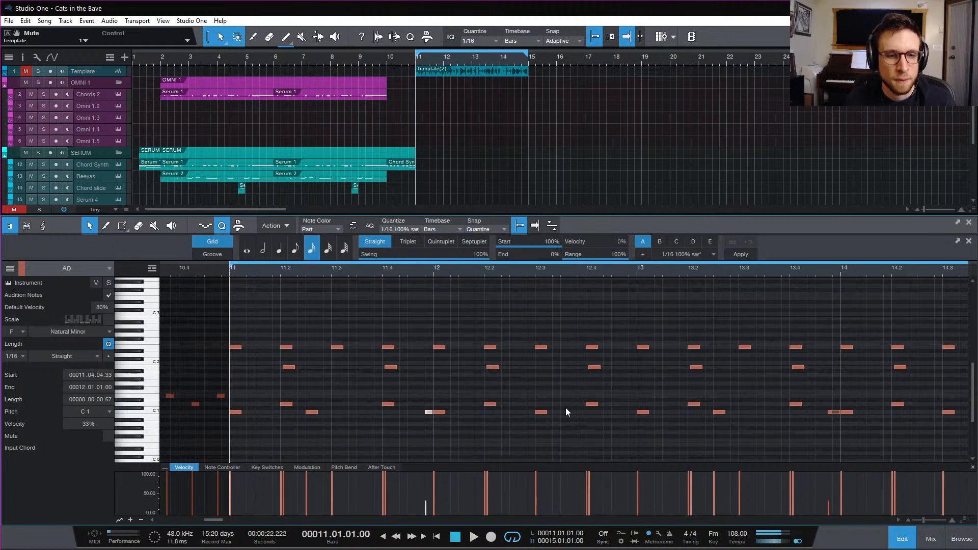
Copy the C1 note at 12.3 to 12.03.03.16 and 12.04.02.49, playing the pattern from bar 11 after each copy
click(566, 408)
drag(539, 412, 568, 413)
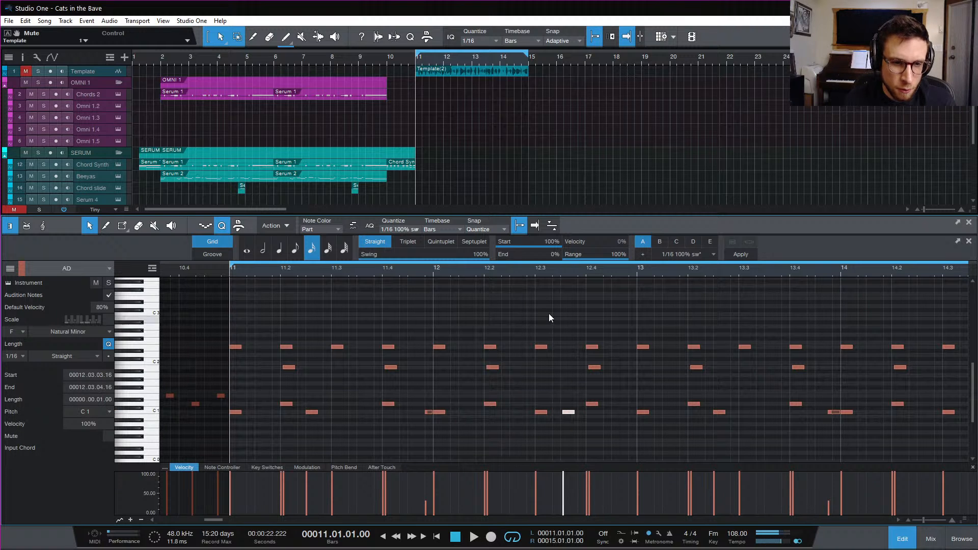
key(space)
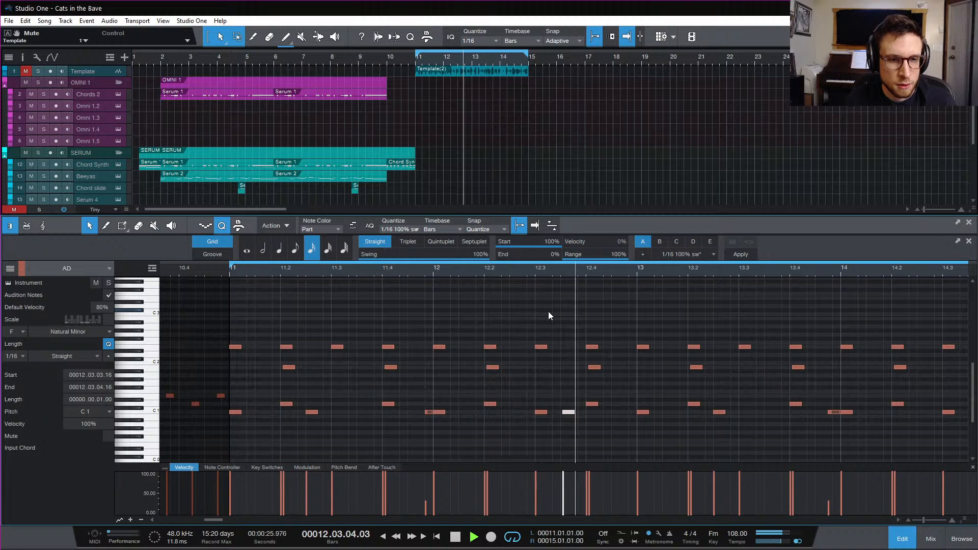
key(space)
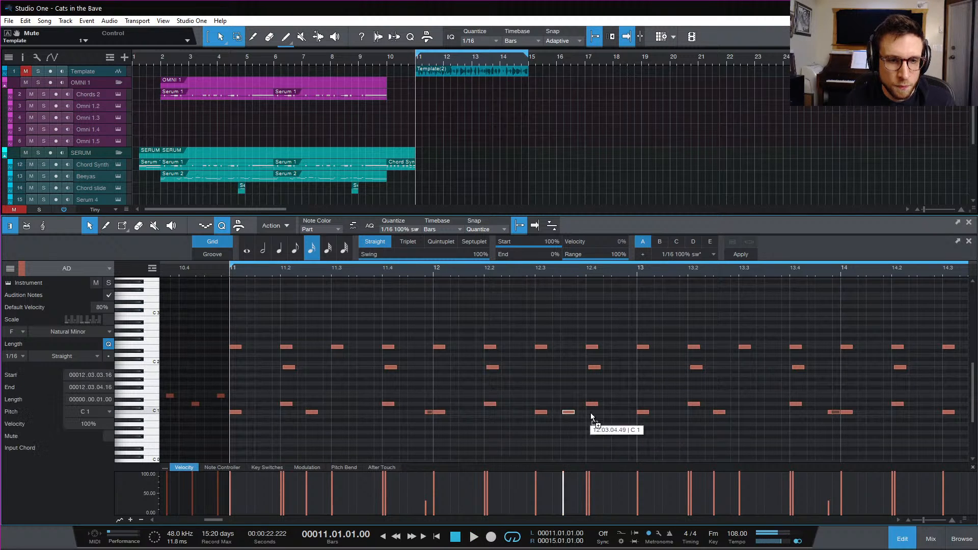
click(606, 412)
key(space)
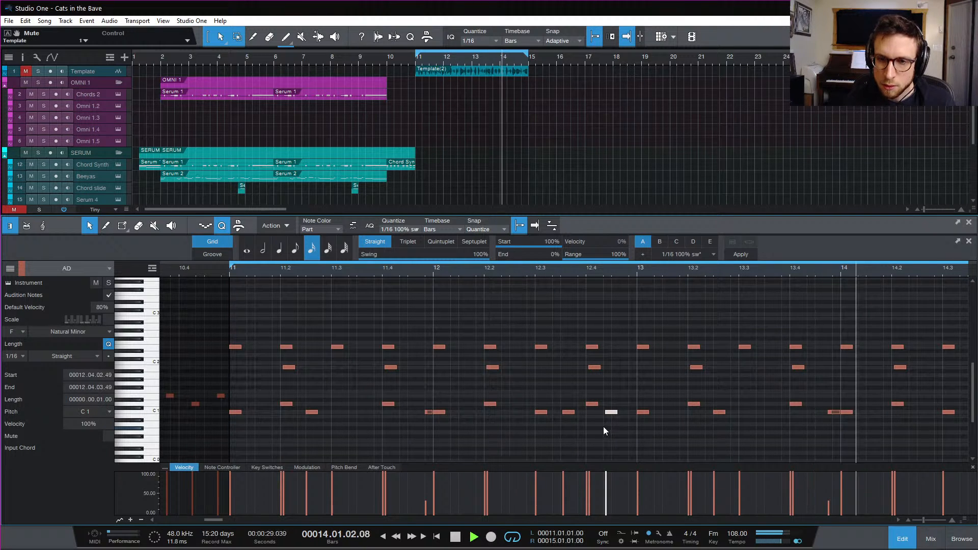
key(space)
Quantize the soft C1 note just before bar 14 to the swung grid, end it at 14.01.01.00, and play the pattern
click(836, 412)
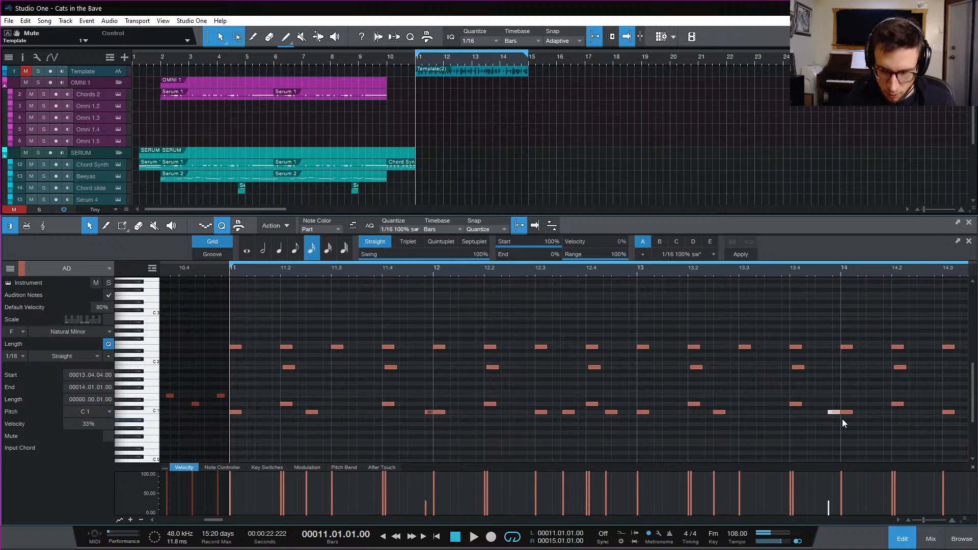
key(q)
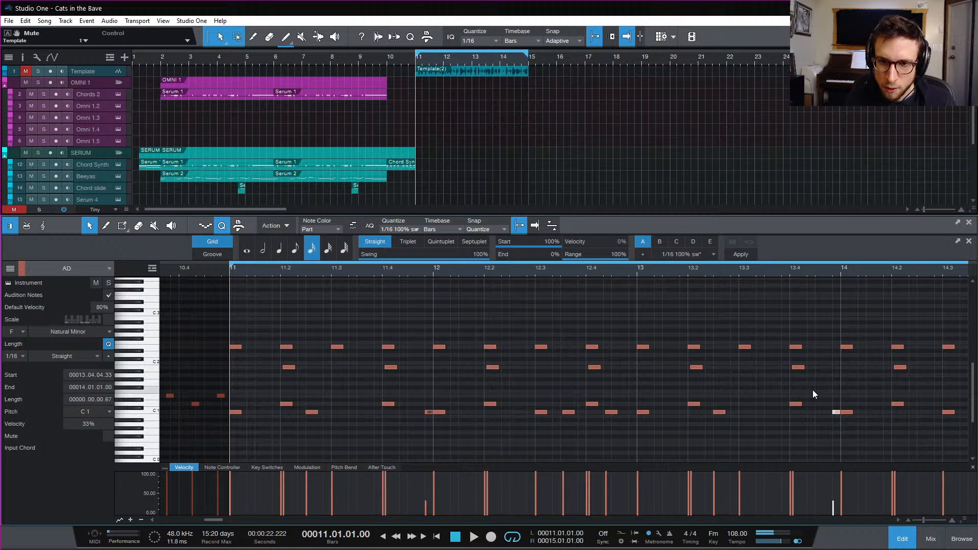
key(space)
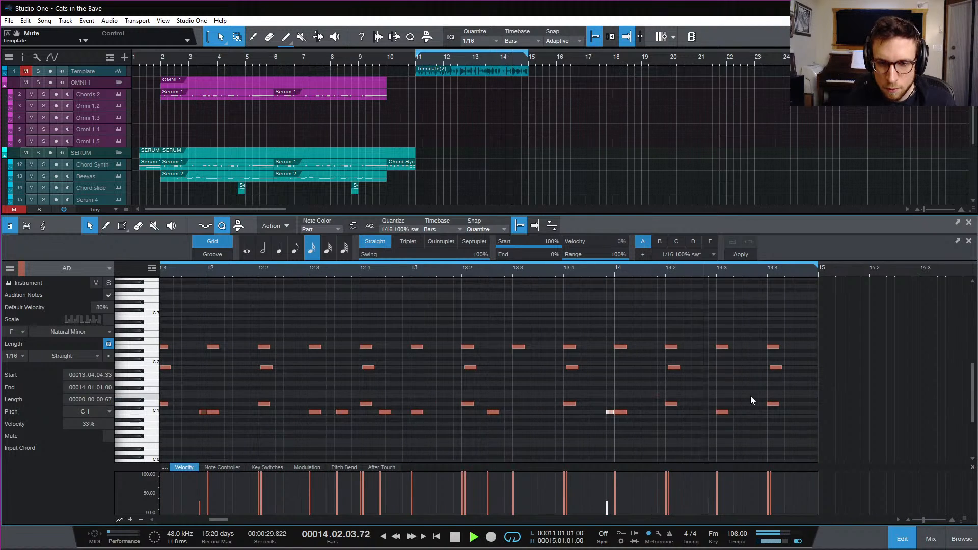
key(space)
Copy the D1 note at 14.2 to 14.02.03.00 and listen to the pattern from bar 11
drag(670, 403, 695, 403)
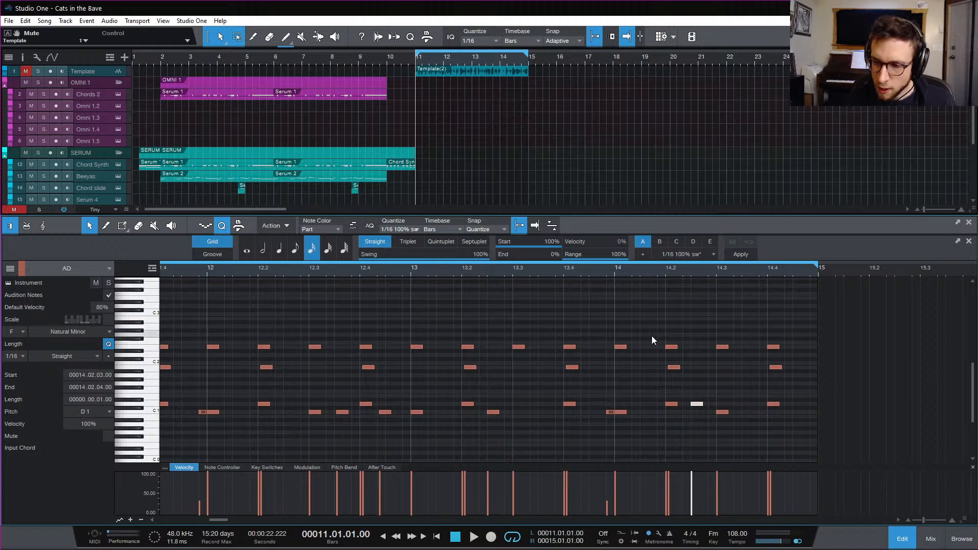
scroll(637, 408, left, 5)
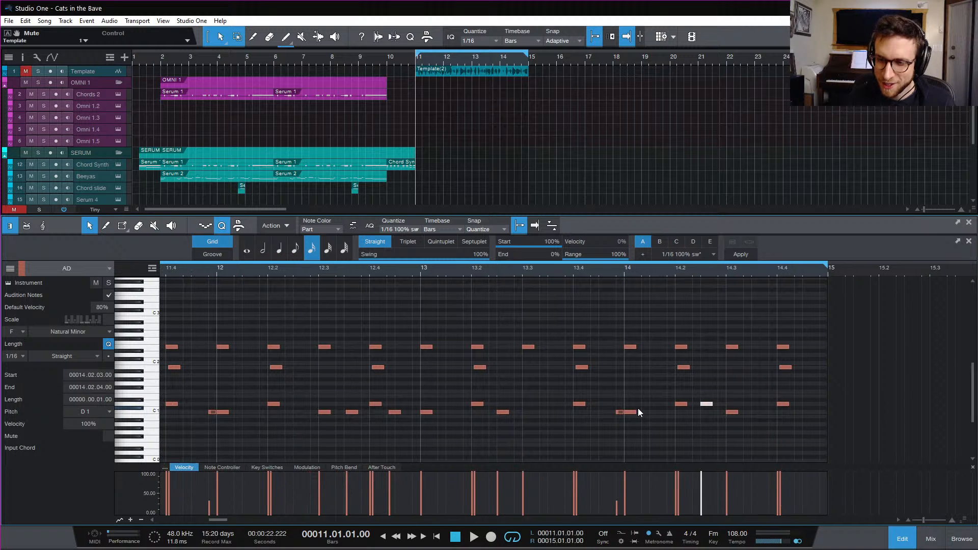
scroll(279, 368, left, 2)
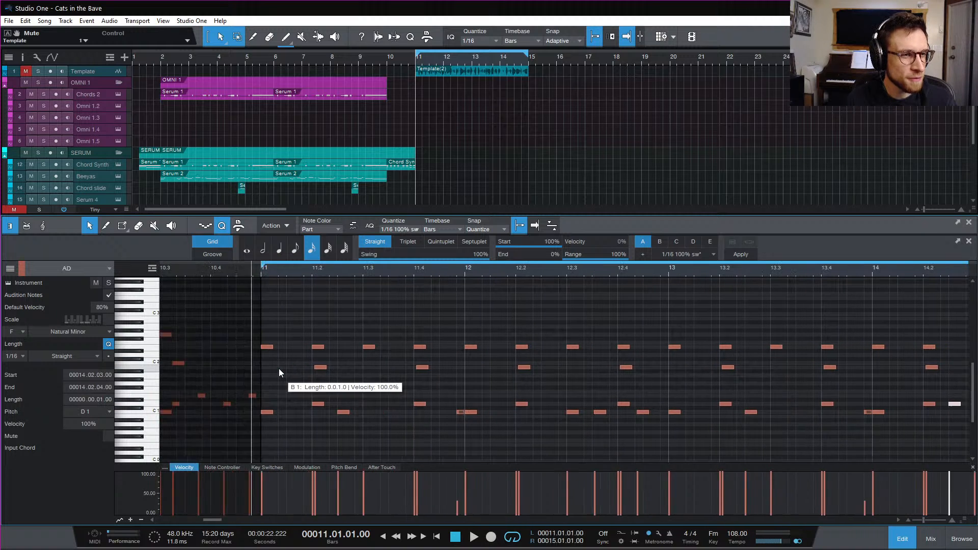
key(w)
click(377, 312)
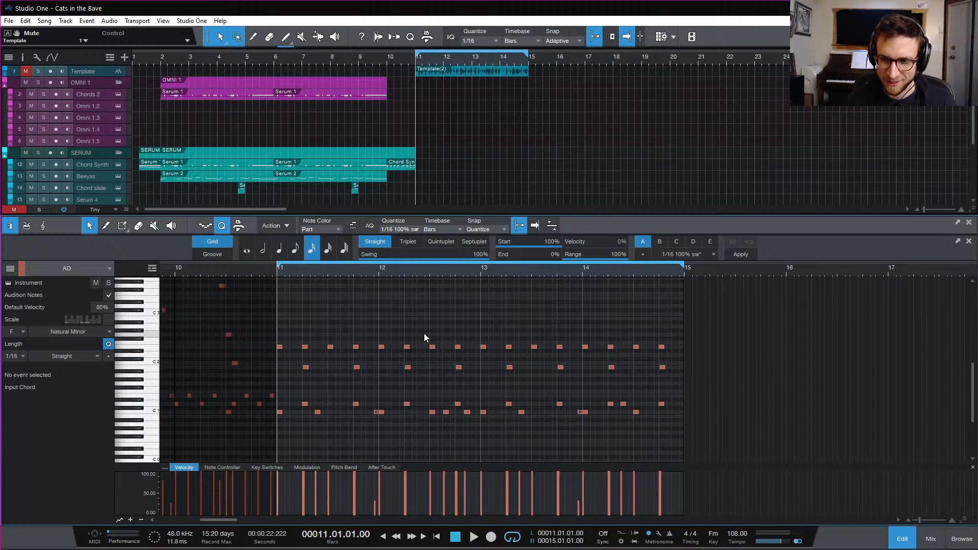
key(space)
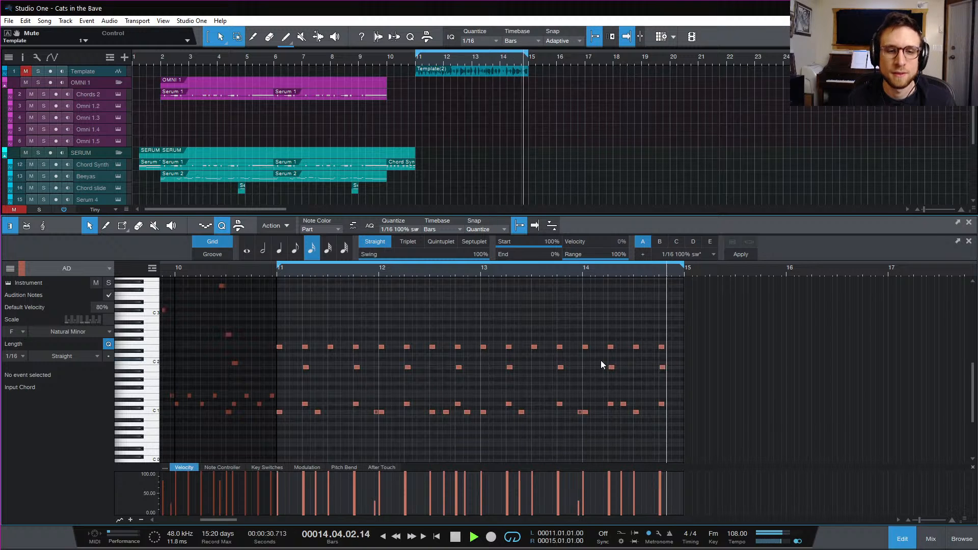
key(space)
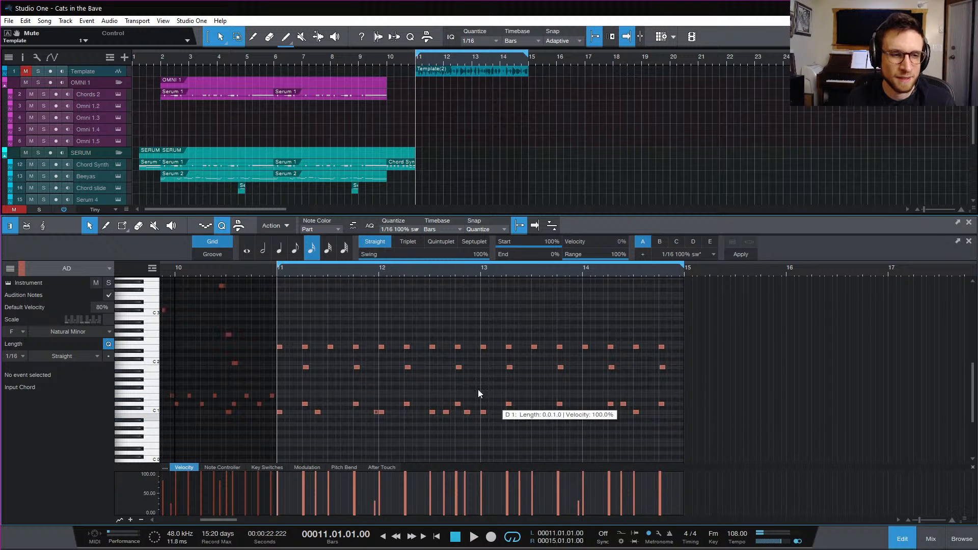
key(e)
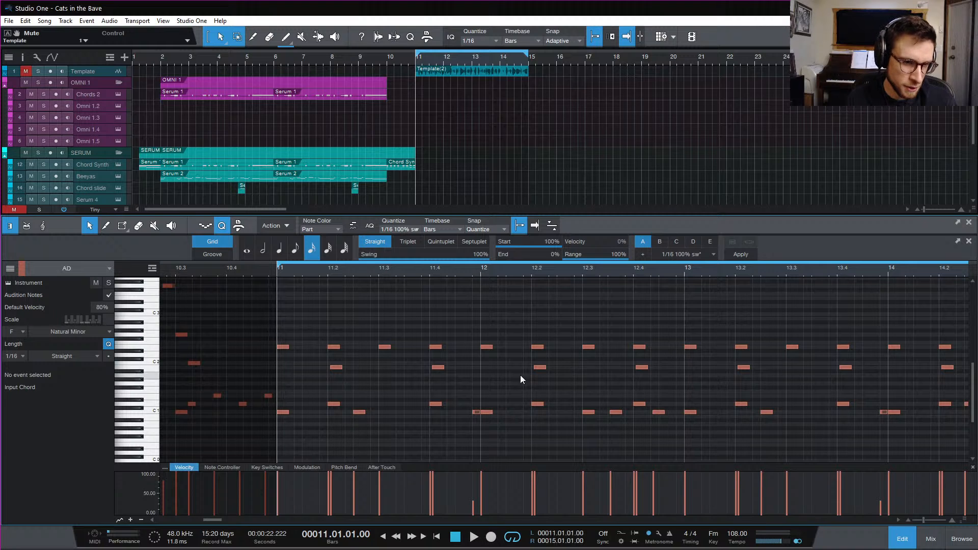
scroll(492, 375, right, 3)
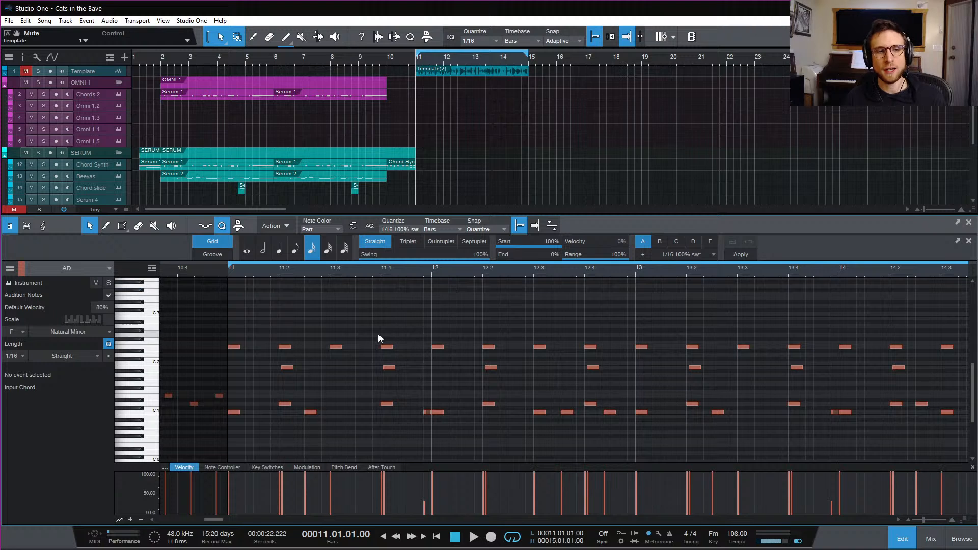
key(space)
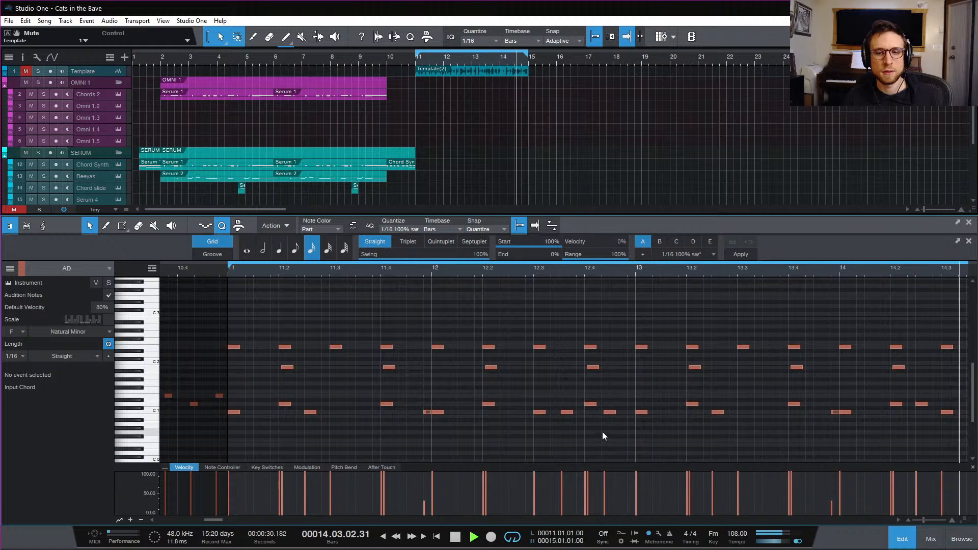
key(space)
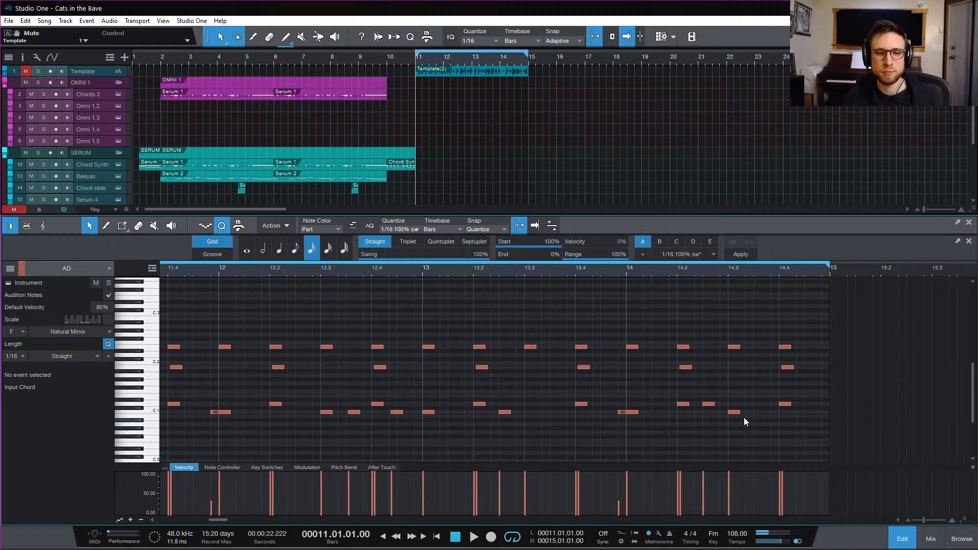
Rework the end of bar 14: shift the beat 3 C1 note half a beat later, copy it to 14.04.02.33, and copy the soft C1 to 14.04.04.33
drag(735, 411, 803, 412)
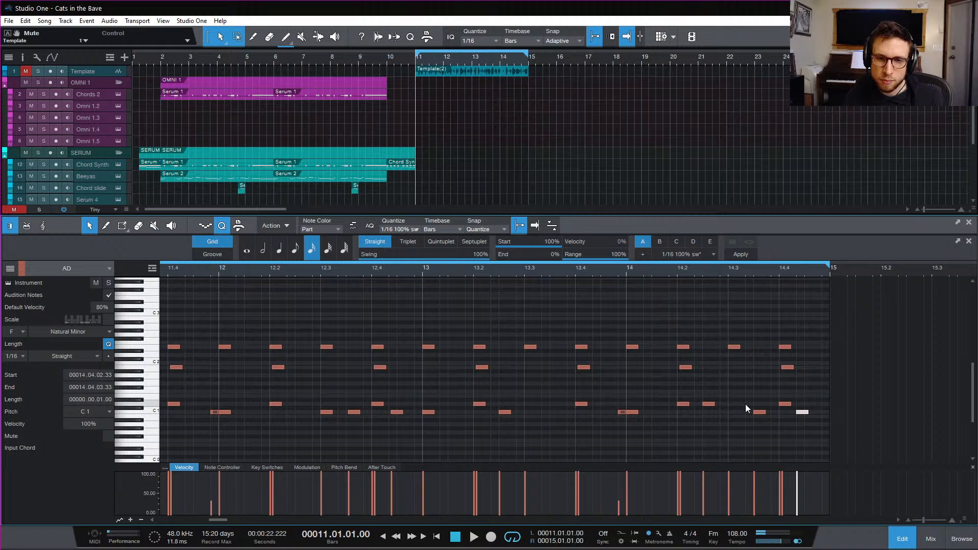
click(620, 411)
drag(620, 411, 825, 412)
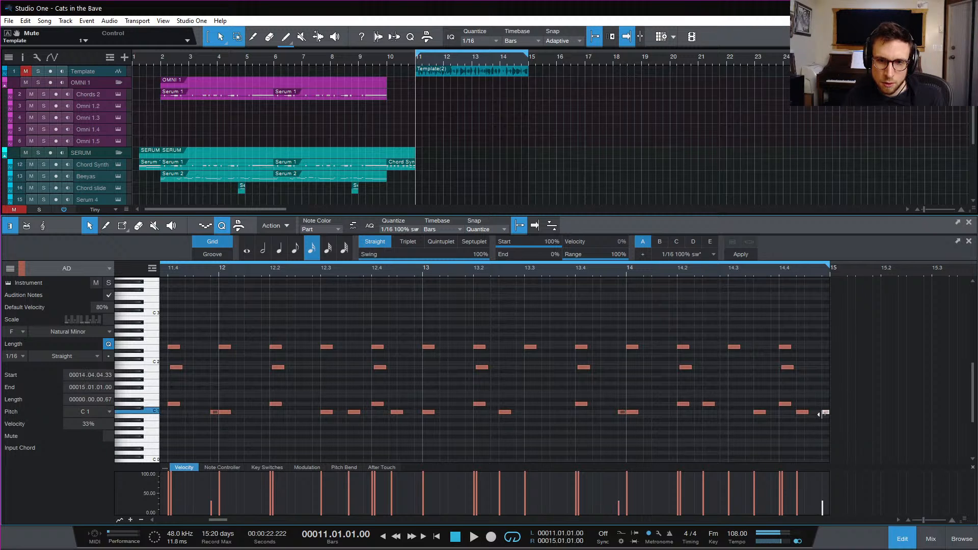
key(space)
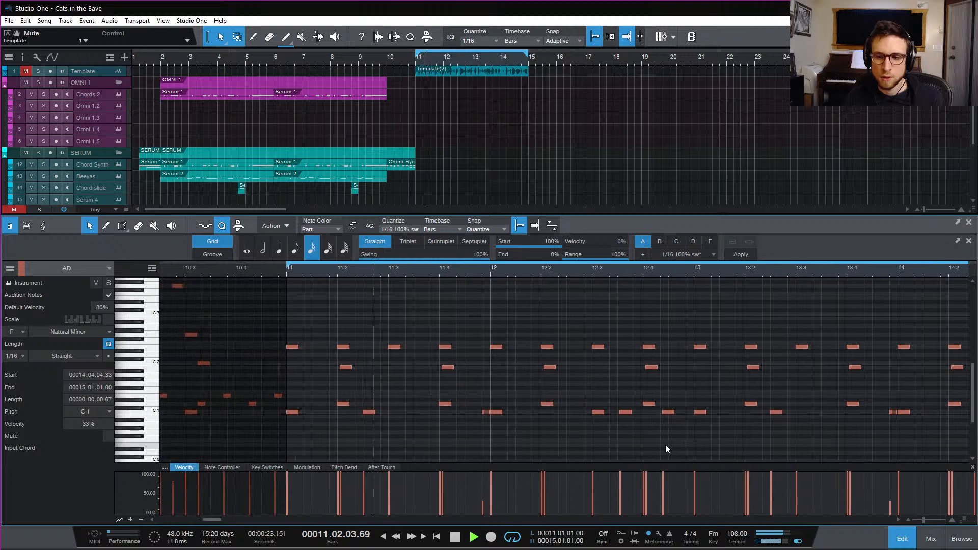
key(space)
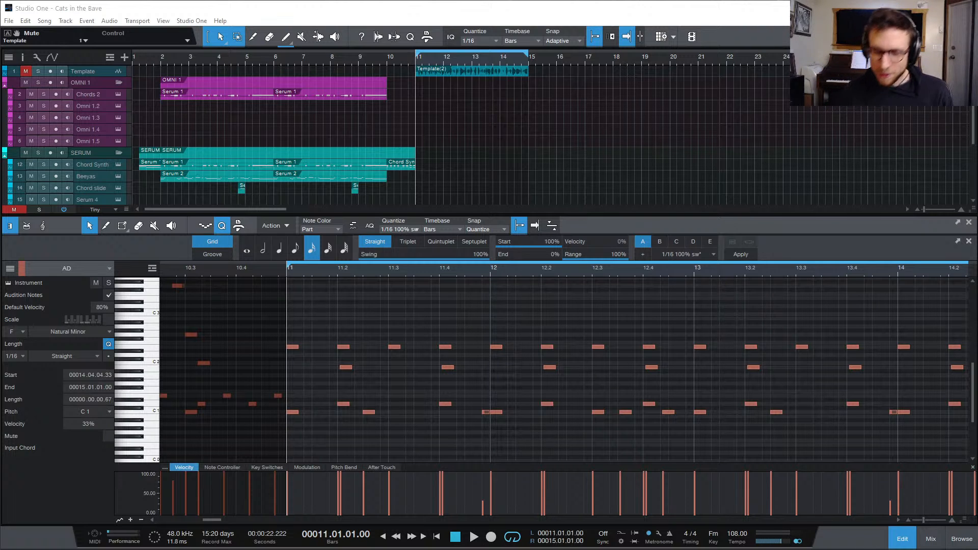
scroll(693, 386, down, 1)
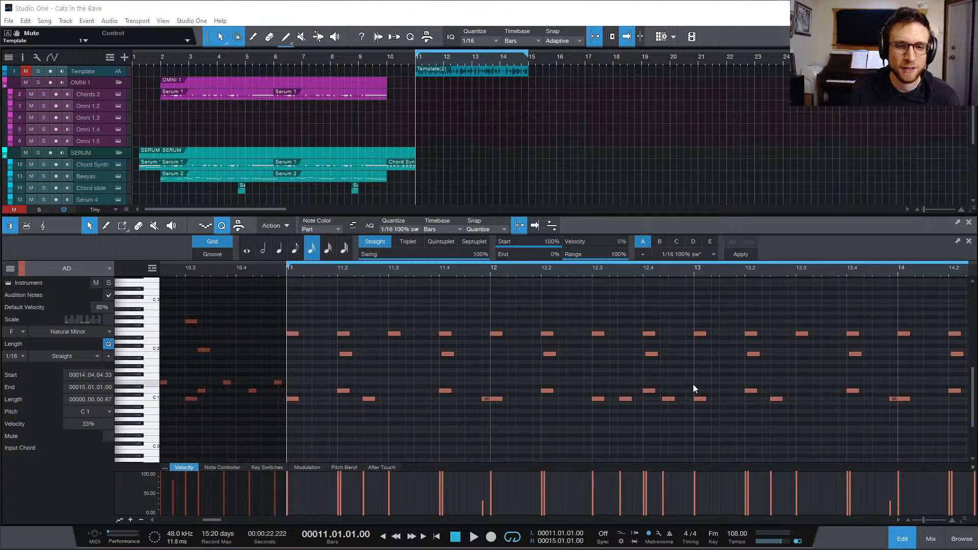
scroll(692, 389, down, 1)
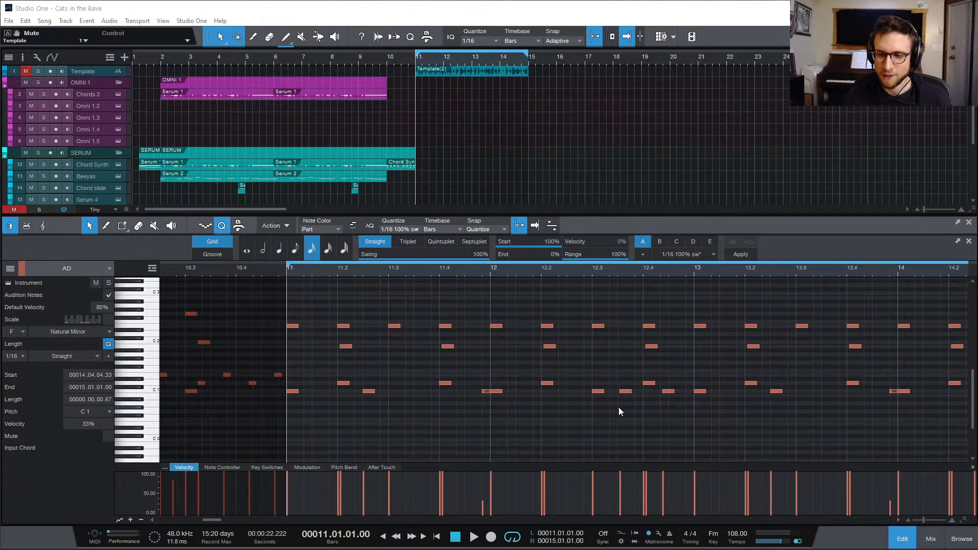
click(409, 371)
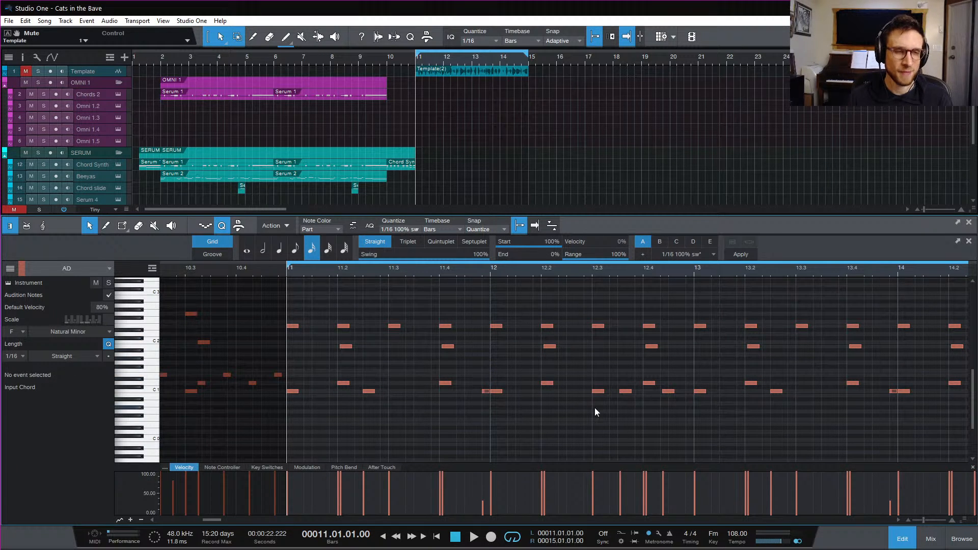
scroll(596, 407, right, 3)
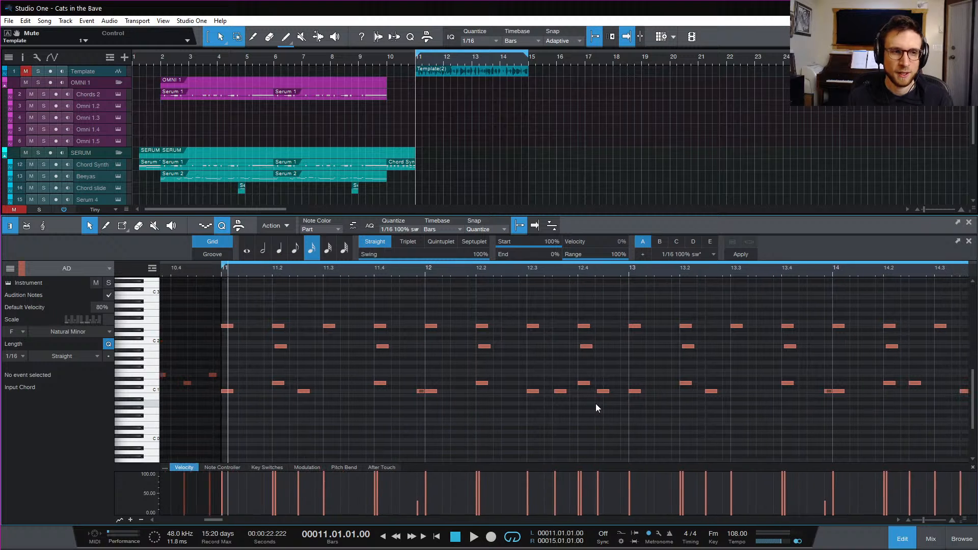
scroll(597, 407, right, 1)
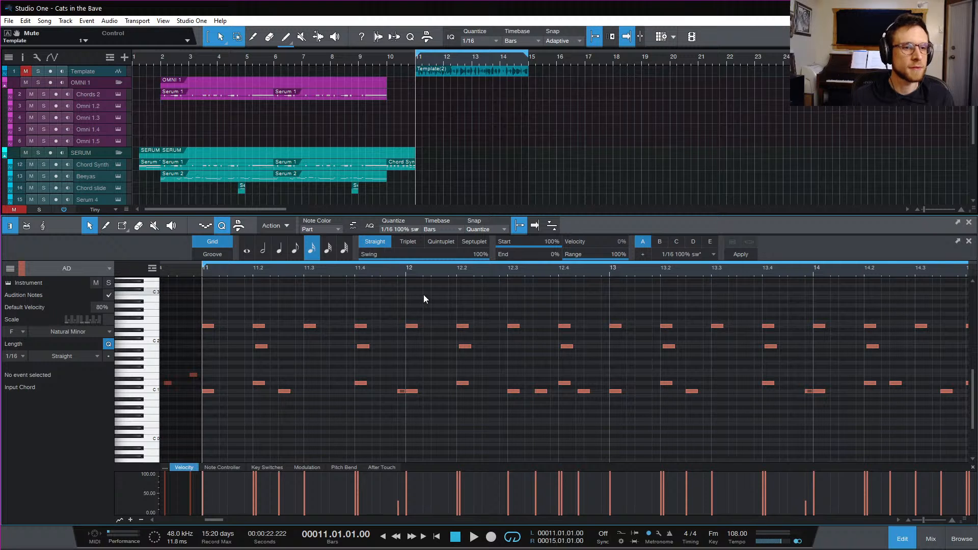
scroll(479, 314, right, 2)
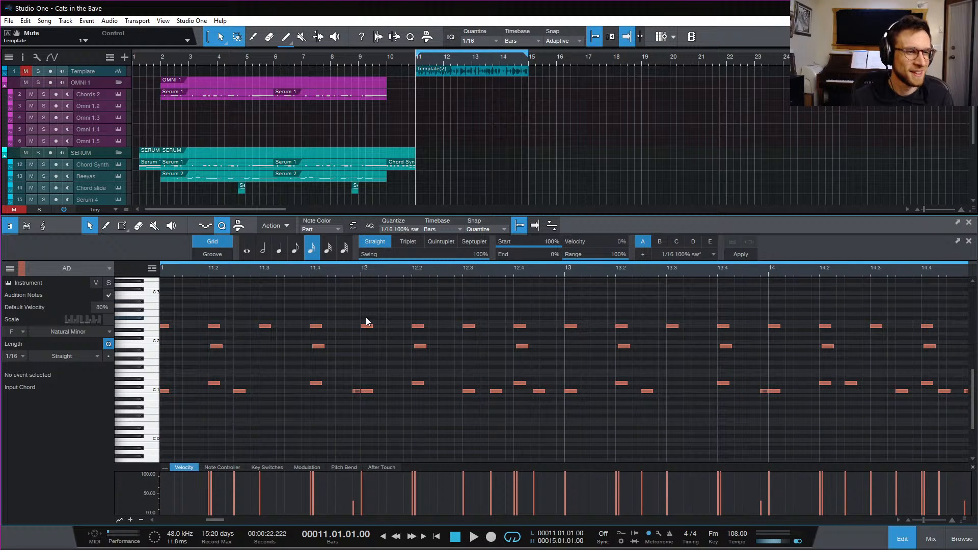
scroll(366, 321, left, 1)
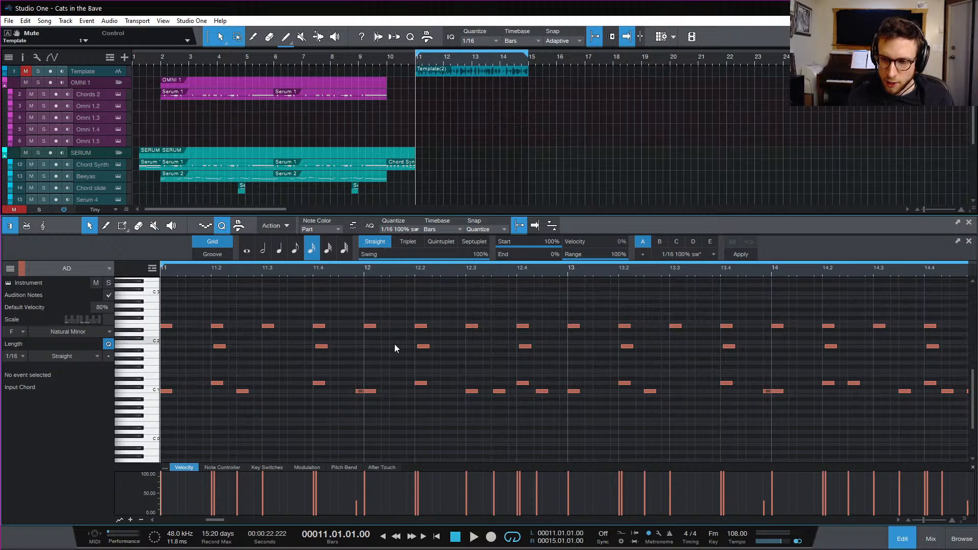
Copy all E2 notes in bars 11 to 14 down to C2, half a beat later, with the first at 11.01.03.00
key(w)
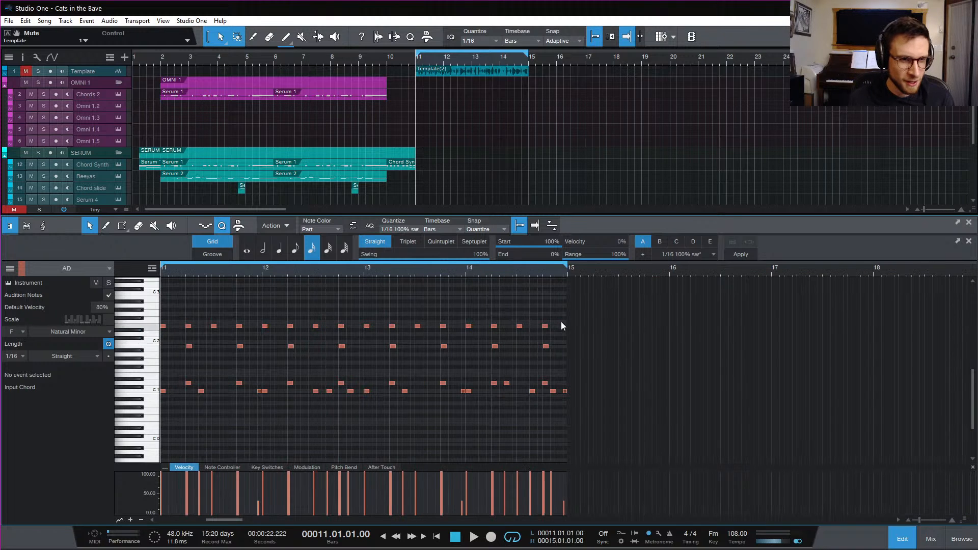
drag(564, 316, 159, 340)
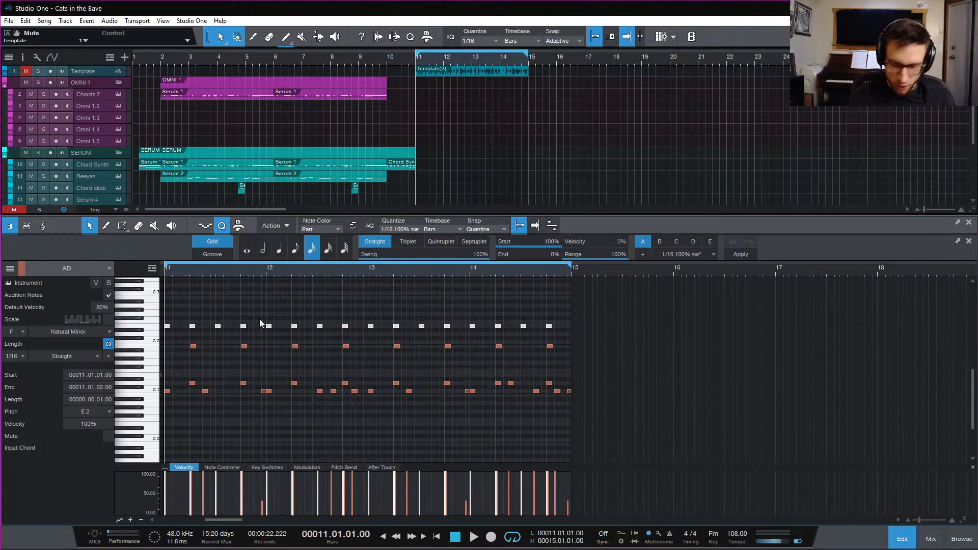
key(e)
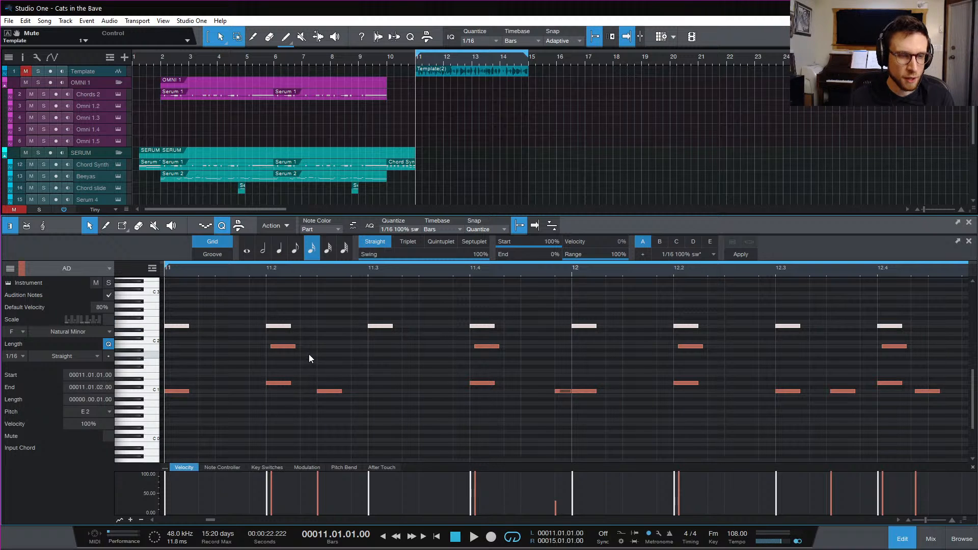
drag(173, 326, 223, 342)
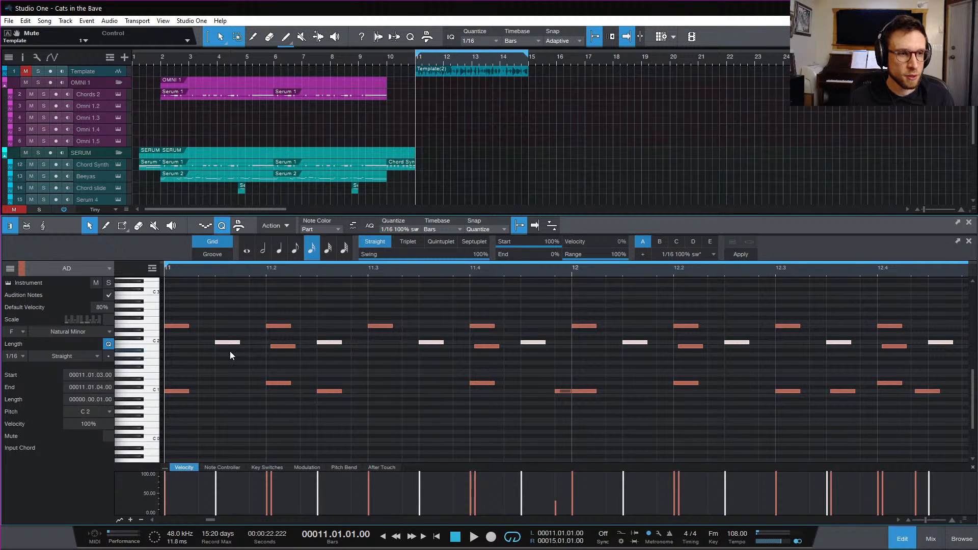
Transpose the selected offbeat C2 notes up to Db2 and set the 1/16 quantize swing to 0%
key(Up)
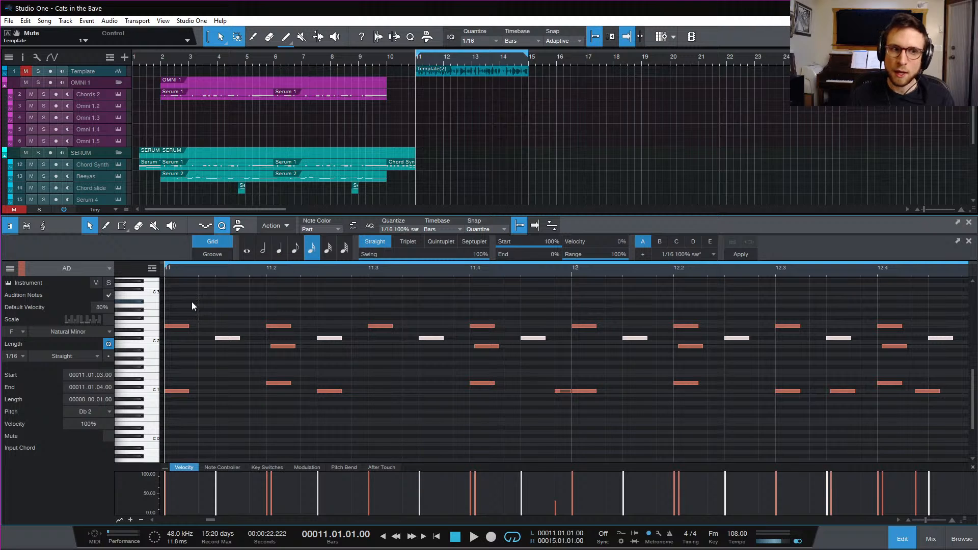
mouse_move(228, 344)
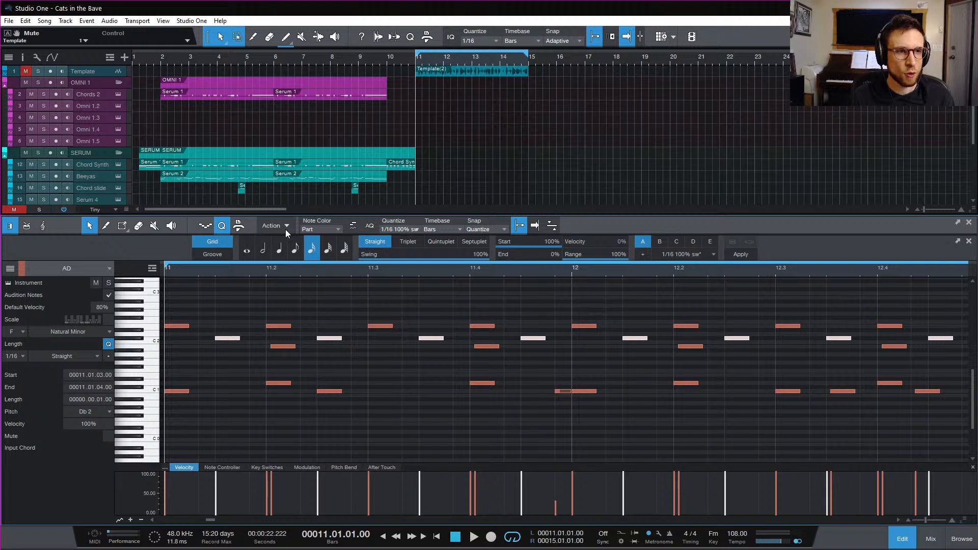
click(408, 227)
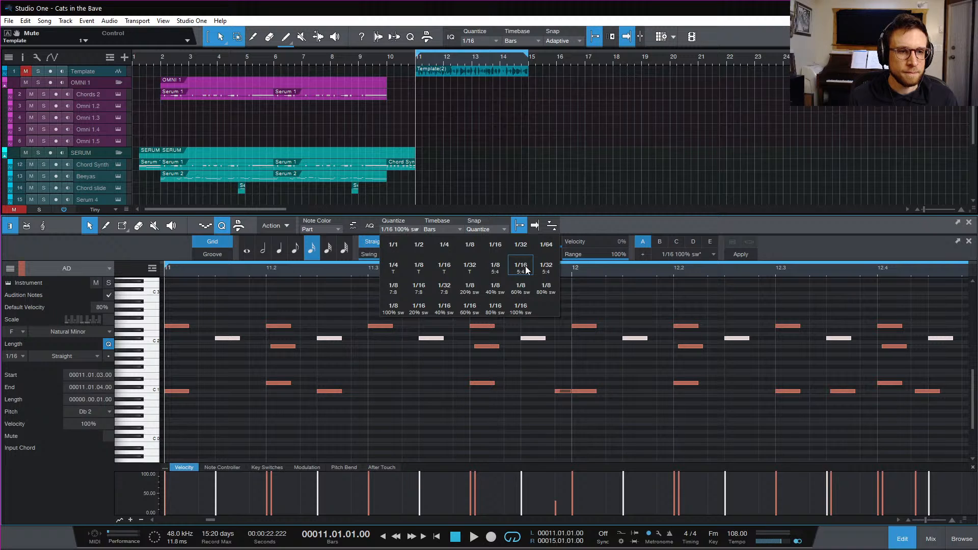
click(359, 255)
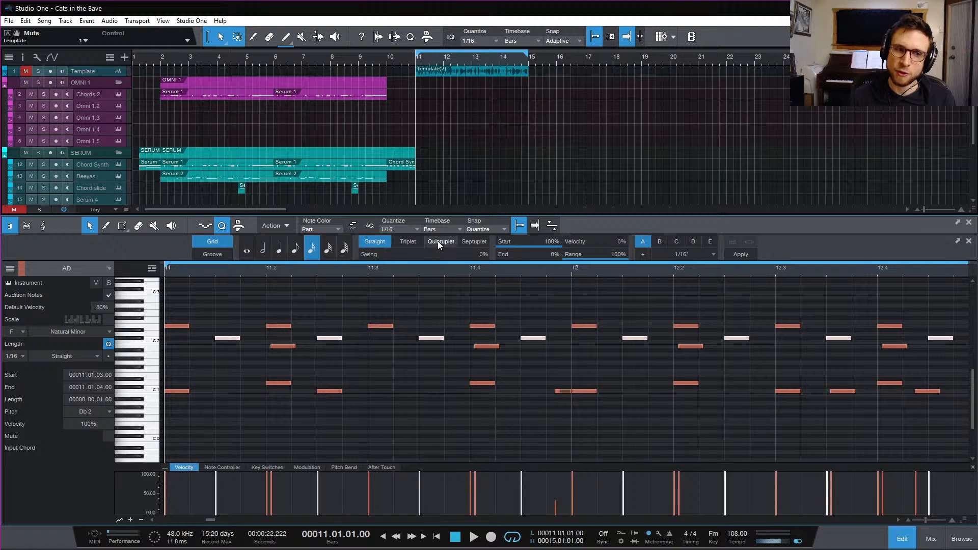
Try the 1/16 septuplet grid against the pattern, return to the straight grid, and deselect the notes
click(478, 242)
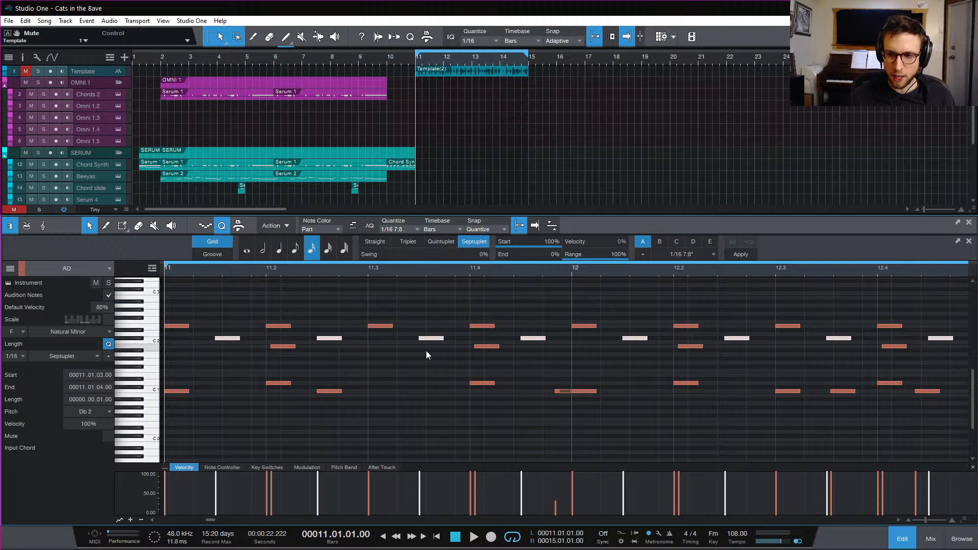
scroll(425, 353, up, 2)
scroll(422, 356, up, 3)
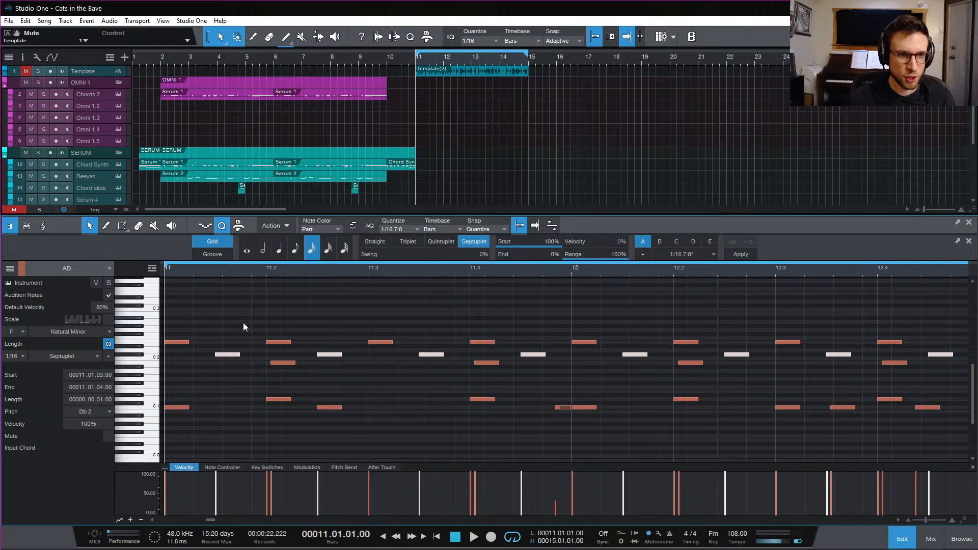
click(383, 240)
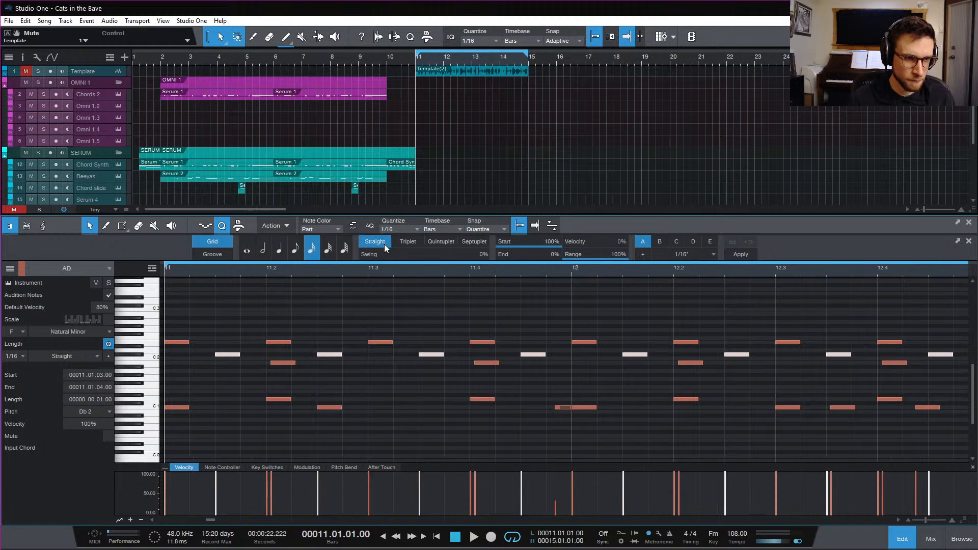
key(space)
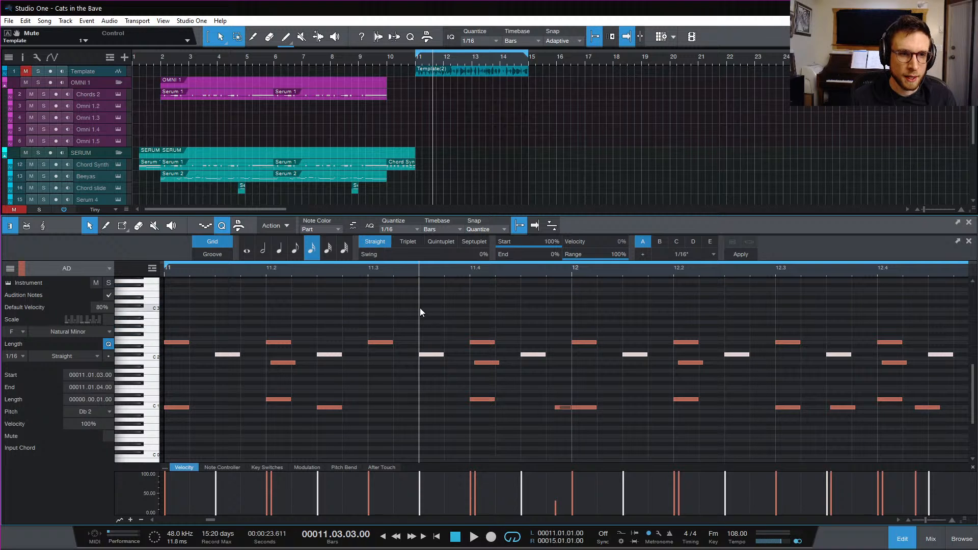
click(445, 309)
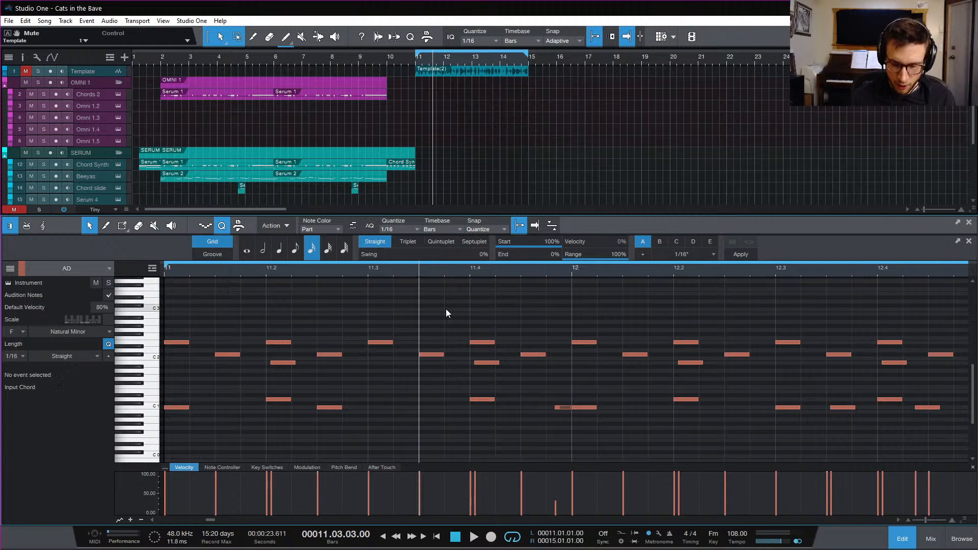
Compare the quintuplet, triplet and septuplet grids around beat 11.3 and settle on the 1/16 septuplet quantize grid
key(e)
key(e)
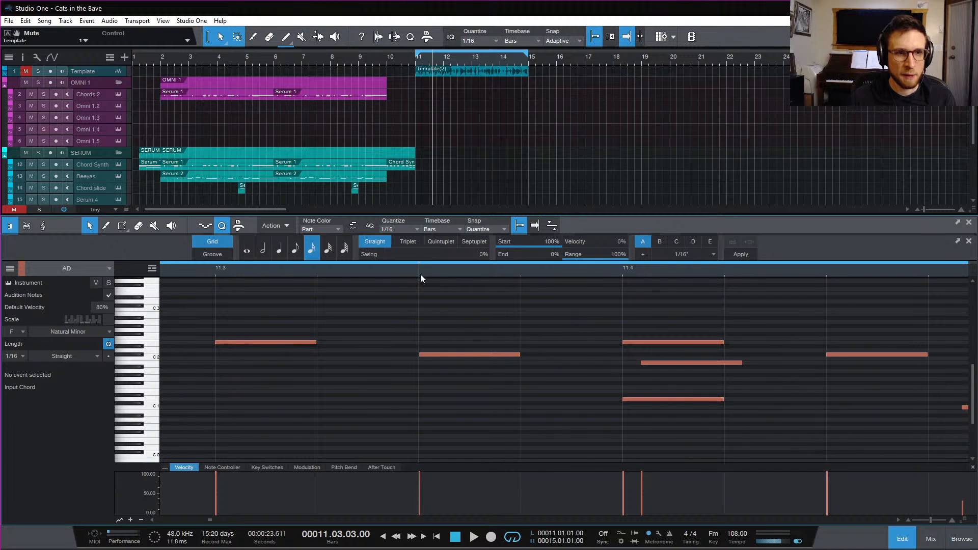
click(214, 272)
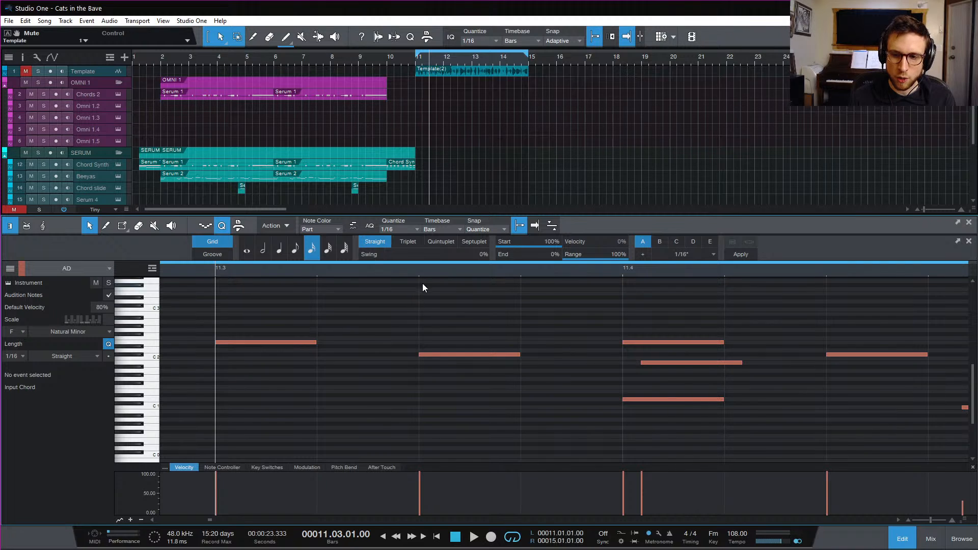
click(437, 241)
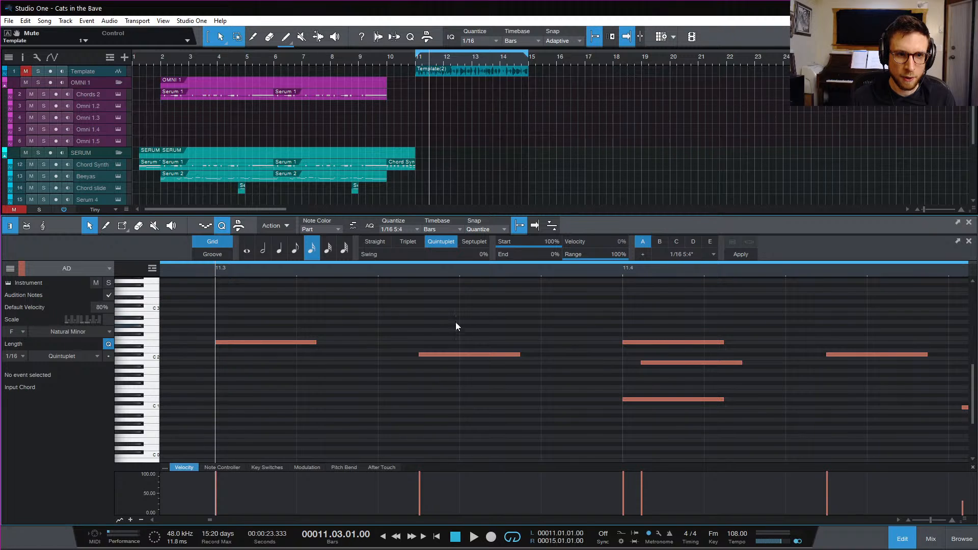
click(473, 241)
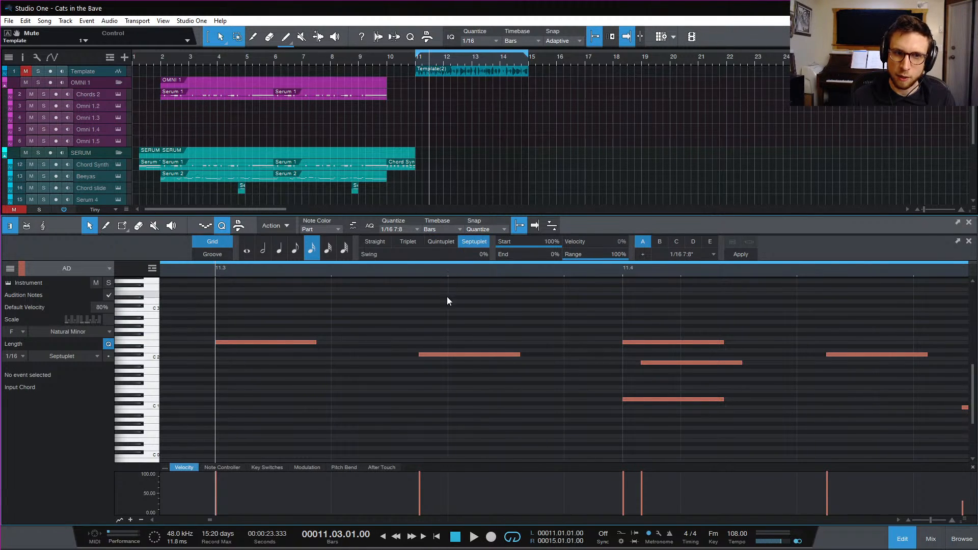
click(441, 241)
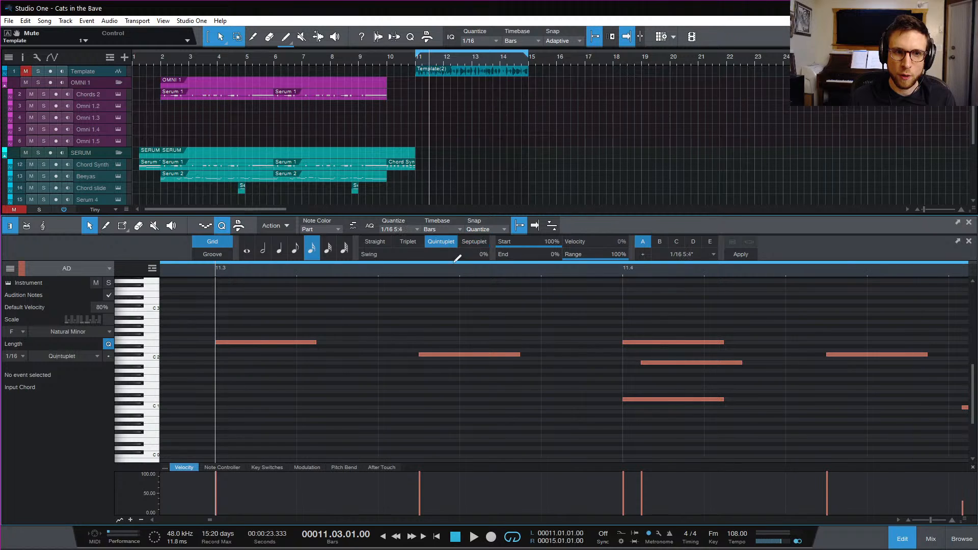
click(412, 241)
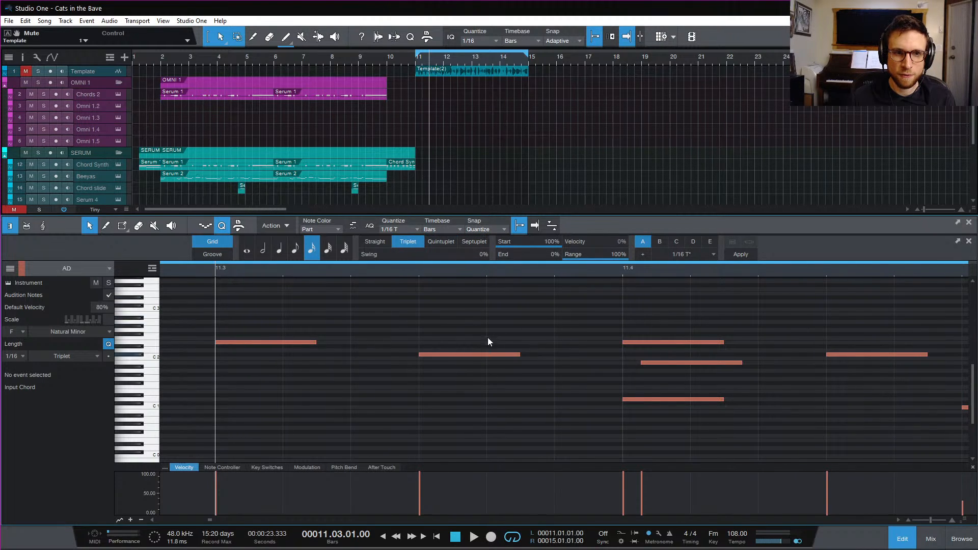
click(448, 240)
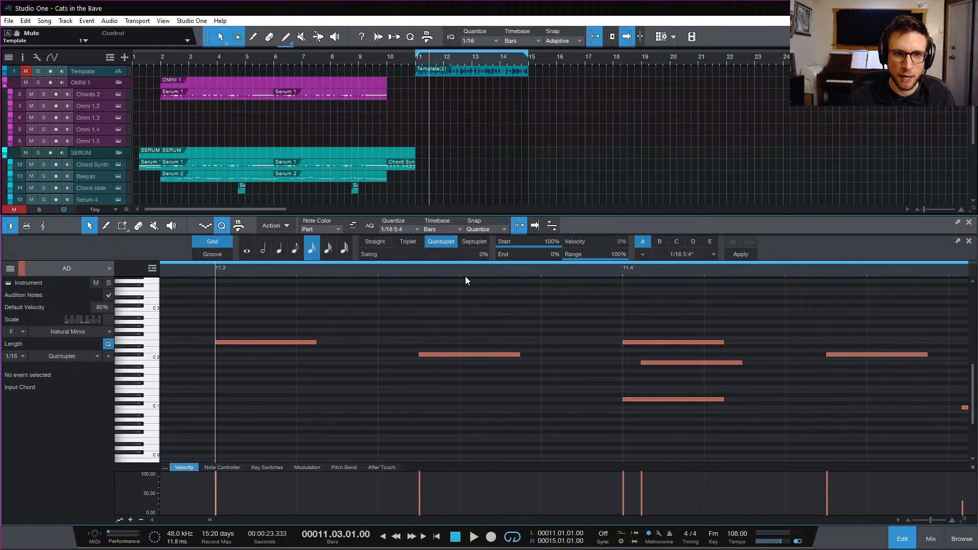
click(466, 242)
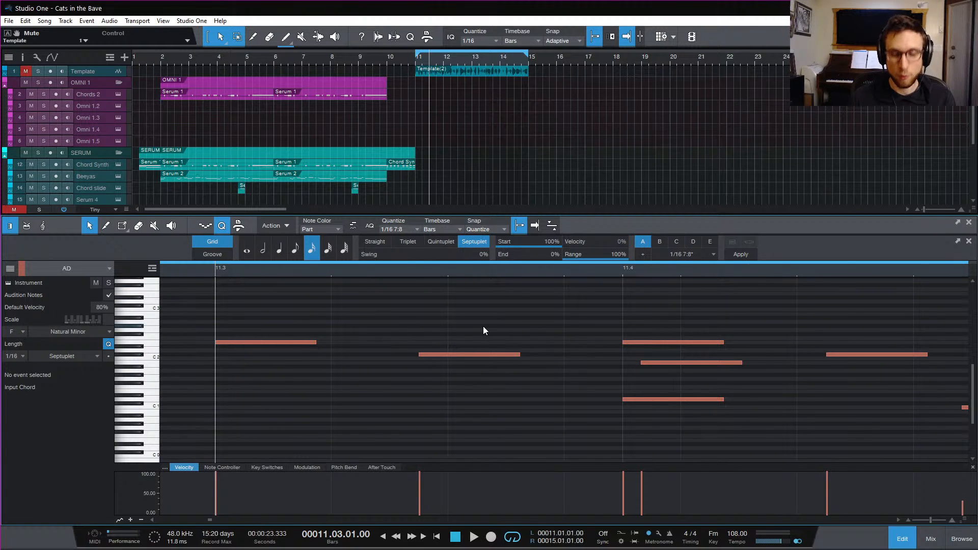
Select all Db2 notes and shift them slightly later onto the septuplet grid, with the first starting at 11.01.03.29
key(w)
key(w)
key(w)
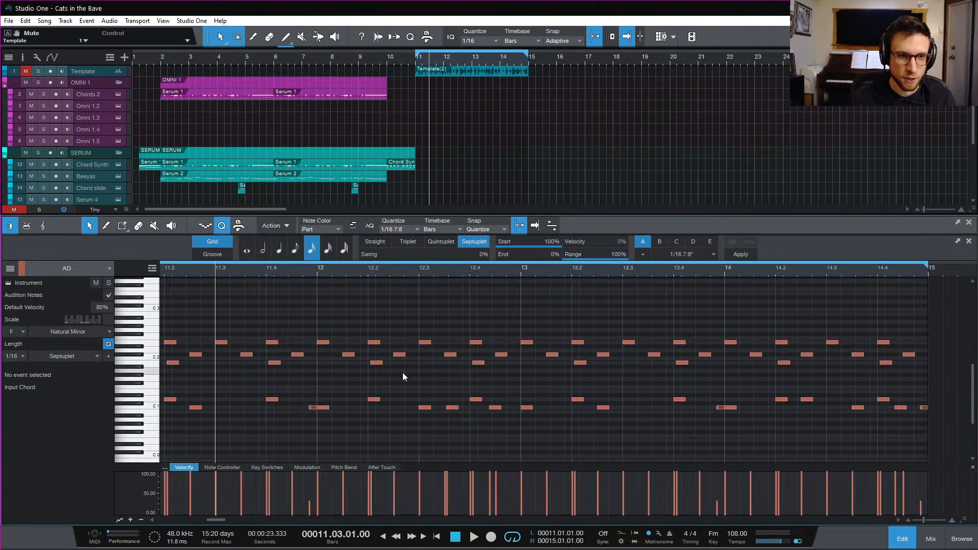
click(138, 355)
key(e)
key(e)
key(e)
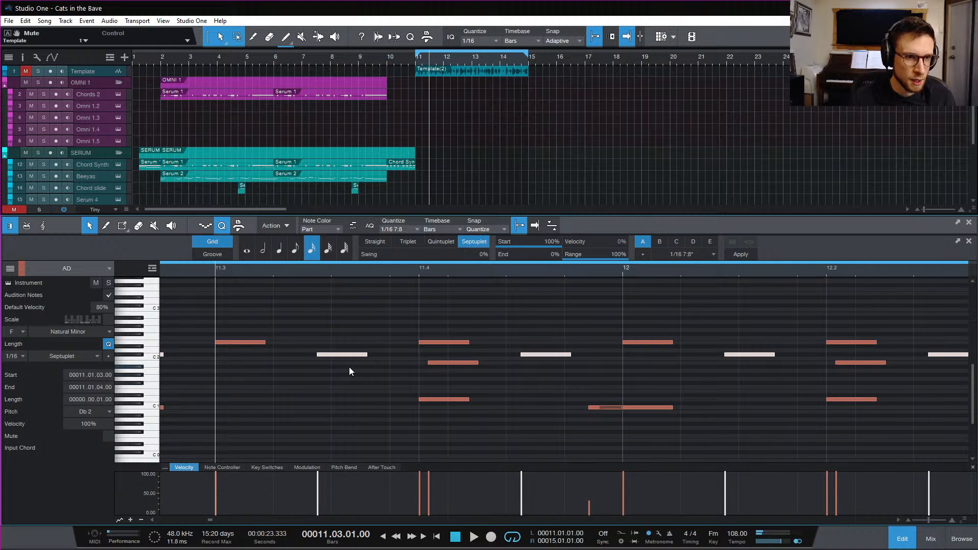
drag(332, 353, 349, 359)
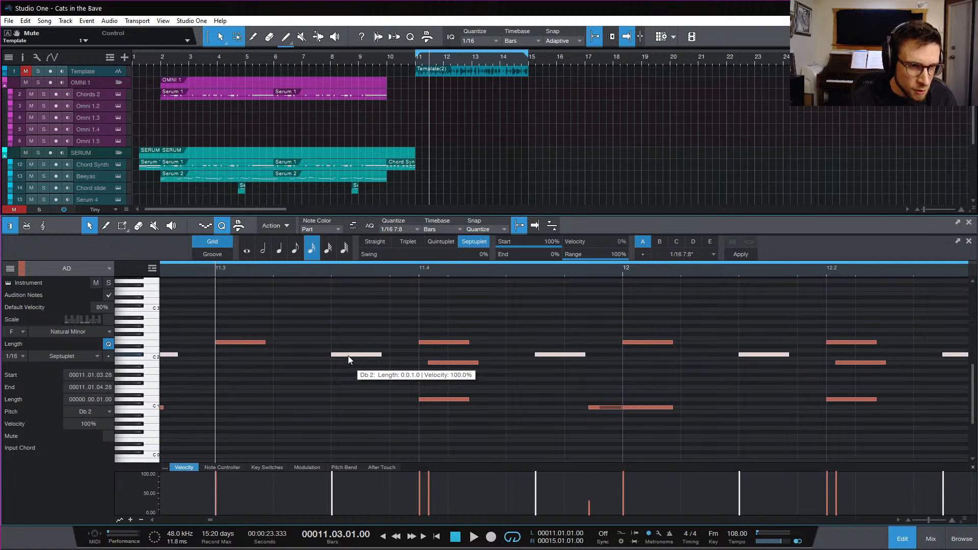
key(e)
key(e)
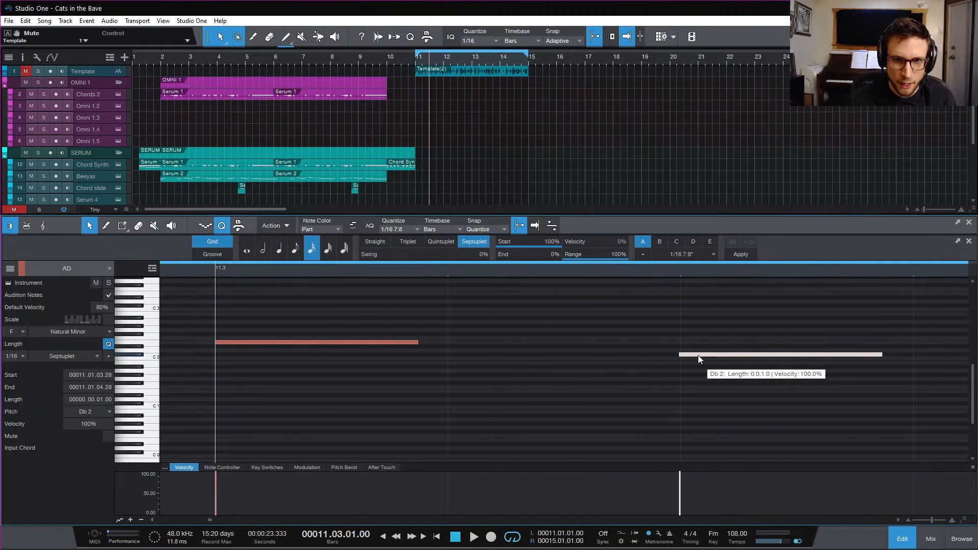
drag(698, 355, 699, 356)
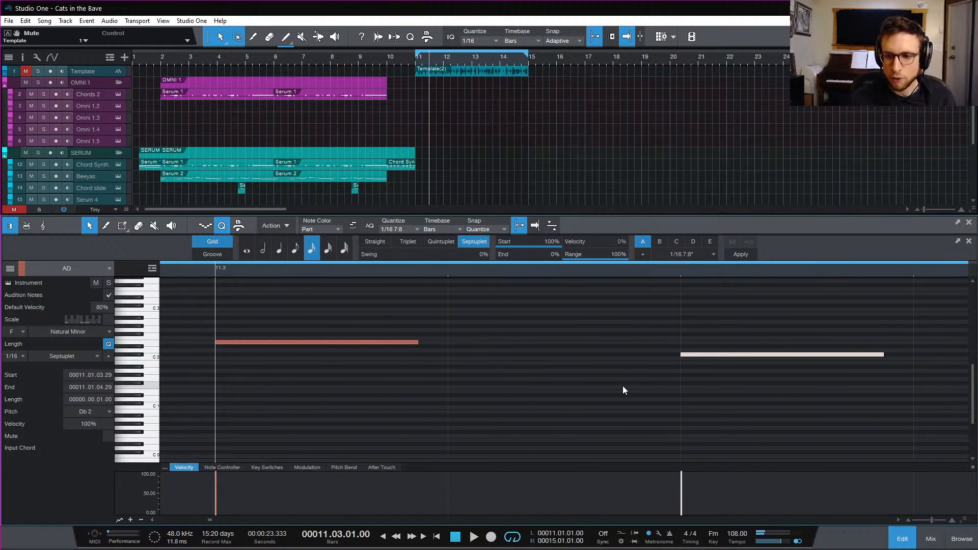
key(w)
key(w)
key(w)
key(w)
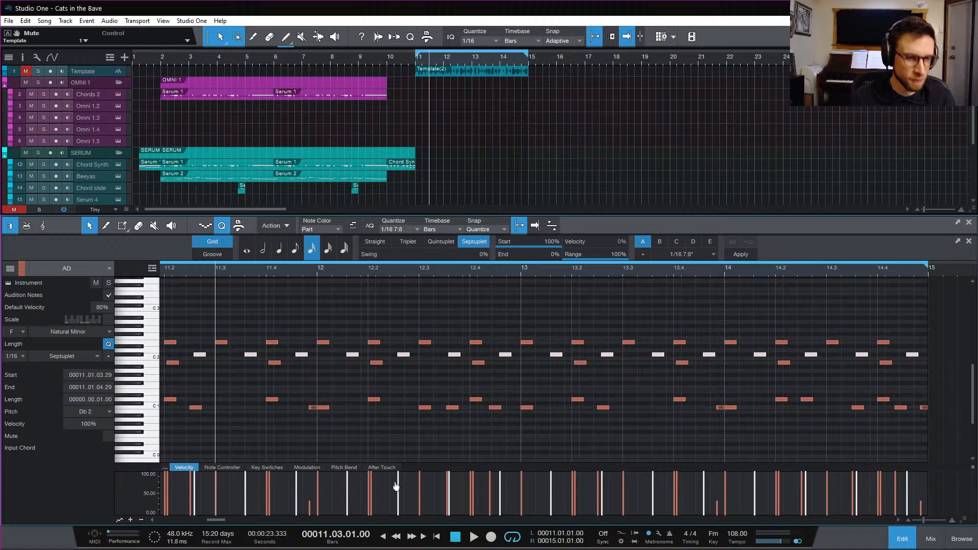
Lower the velocity of the selected Db2 notes to 44% and play the pattern from bar 11
drag(396, 486, 401, 509)
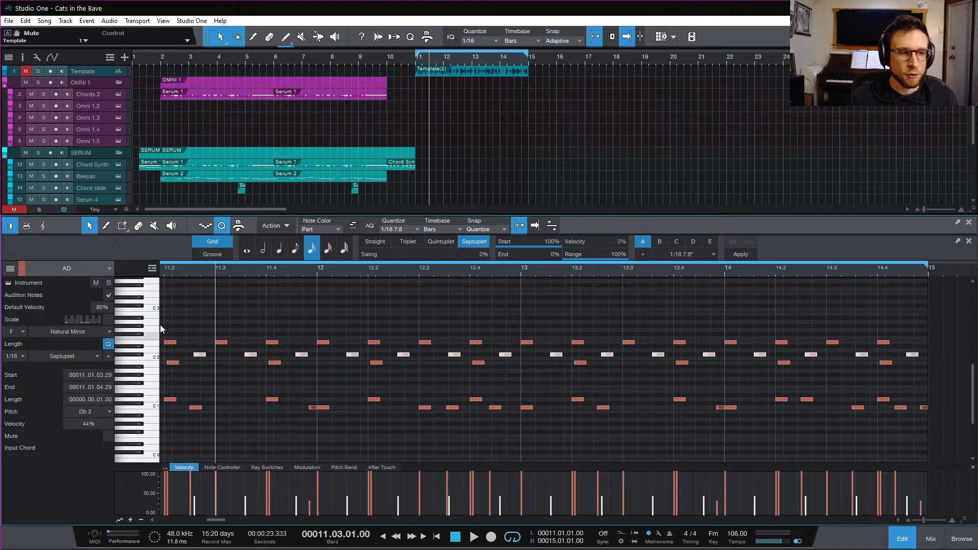
scroll(214, 331, left, 5)
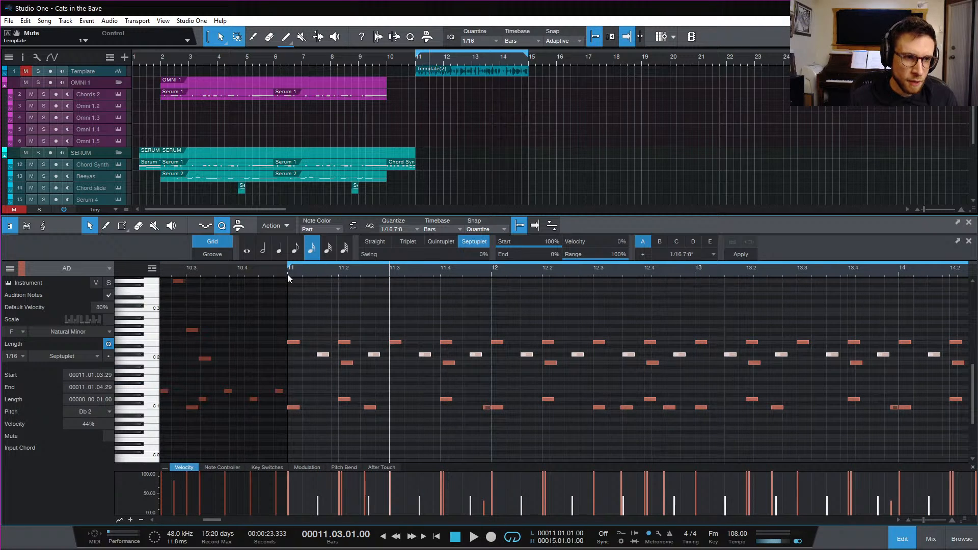
click(287, 274)
key(space)
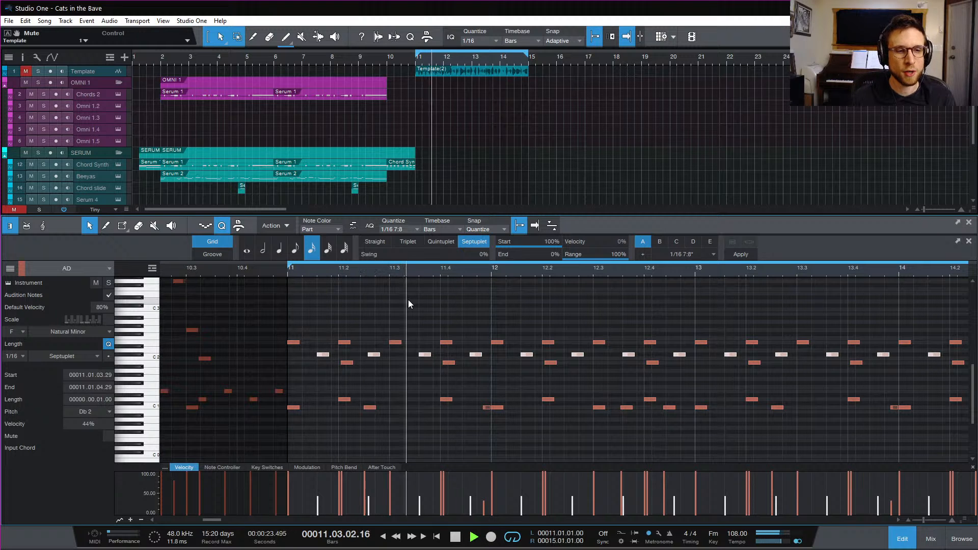
key(space)
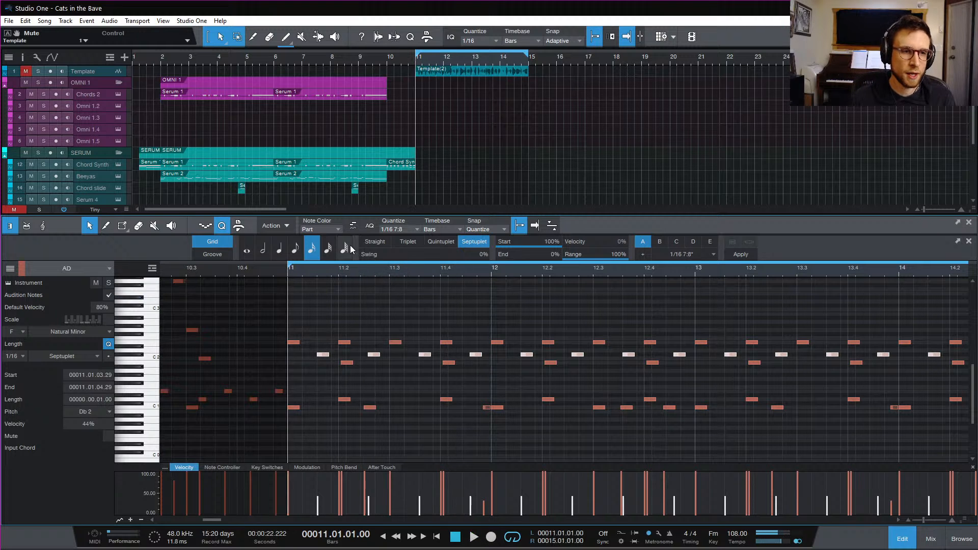
Try quantizing the Db2 notes to the straight 1/16 grid, listen from bar 11, and undo the quantize
click(376, 242)
key(q)
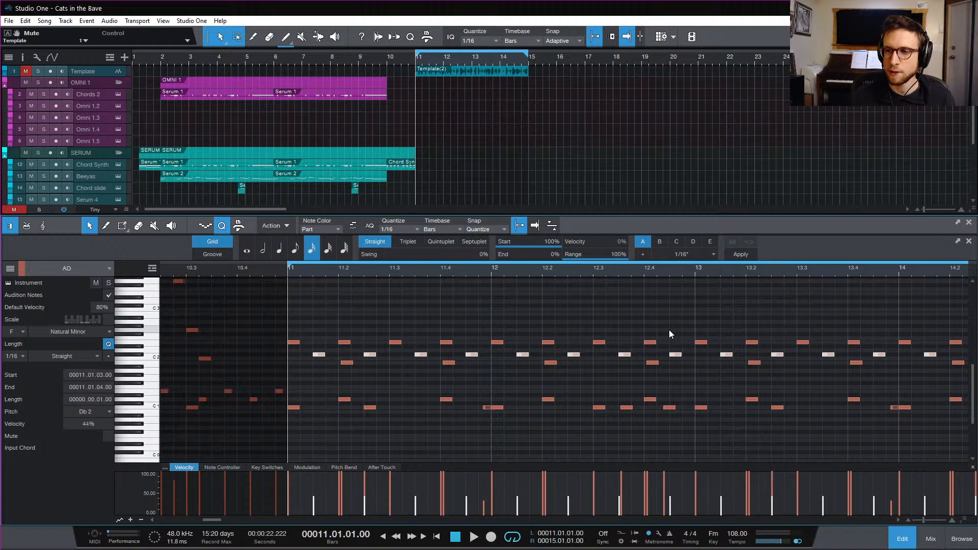
key(space)
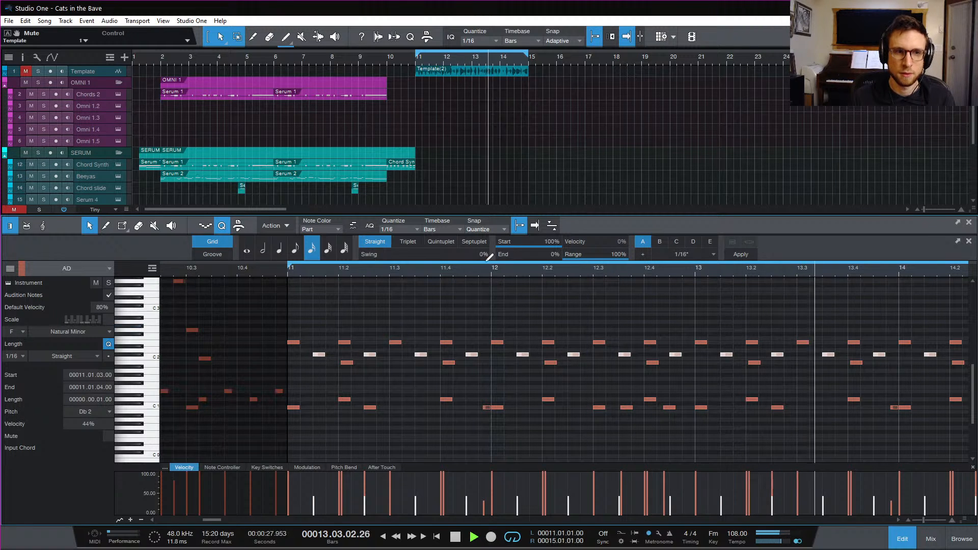
key(space)
key(ctrl+z)
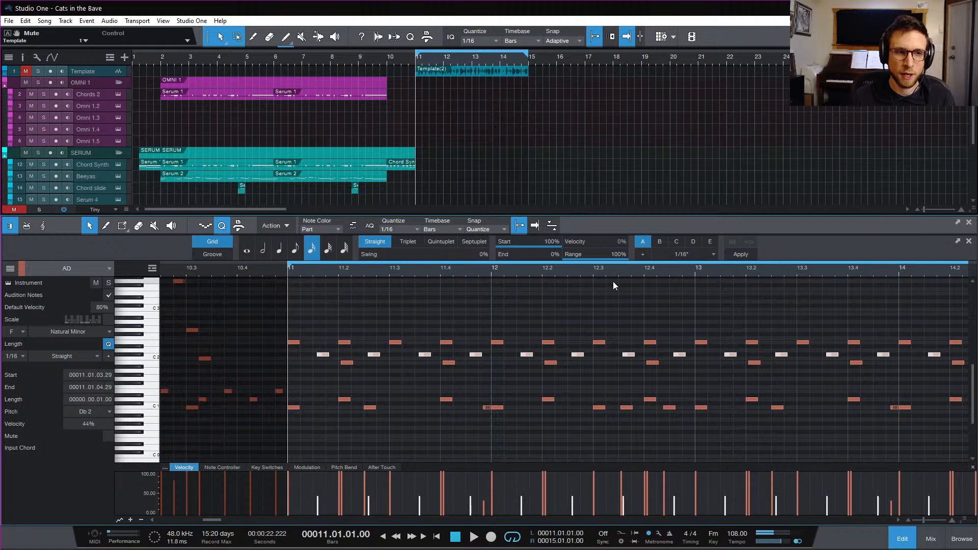
Listen to the late Db2 notes from bar 11, setting the quantize grid to 1/16 septuplet between playbacks
key(space)
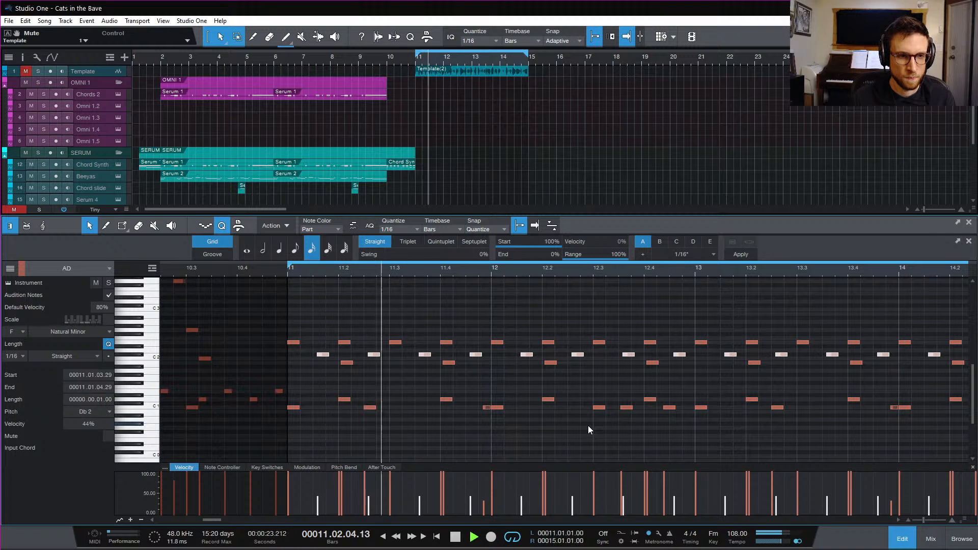
key(space)
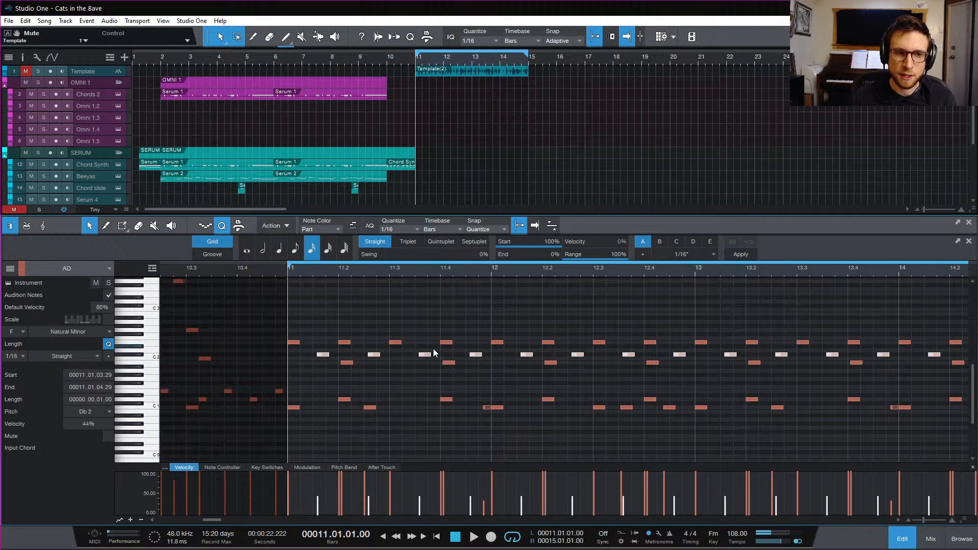
key(e)
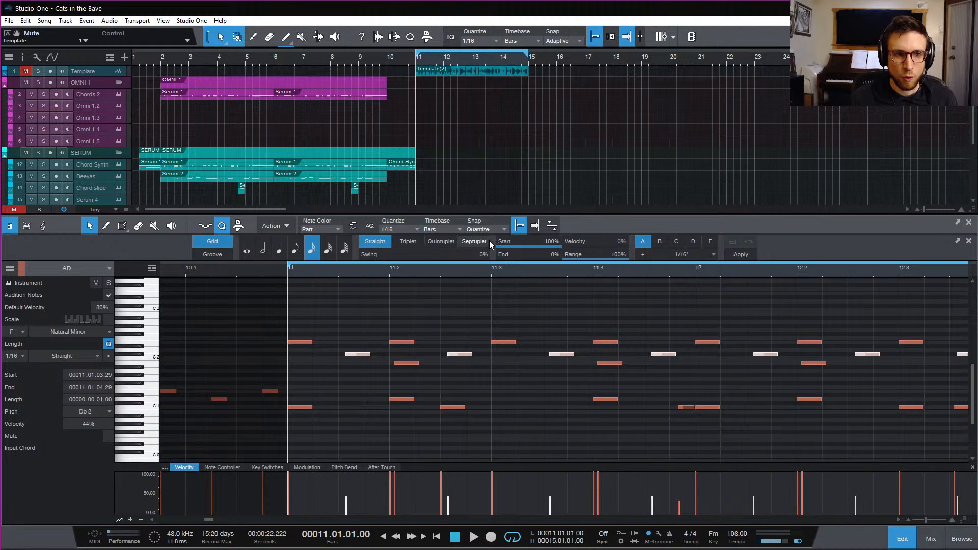
click(474, 242)
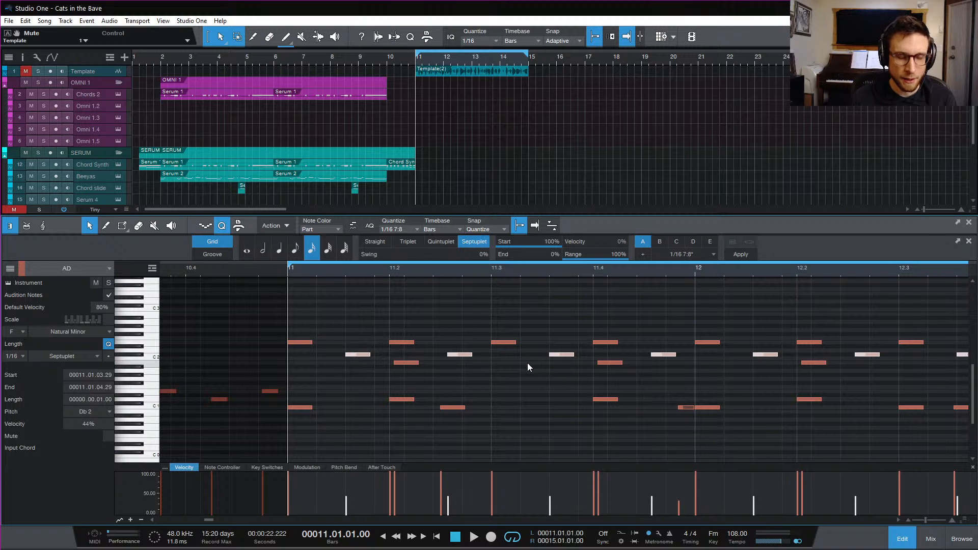
key(space)
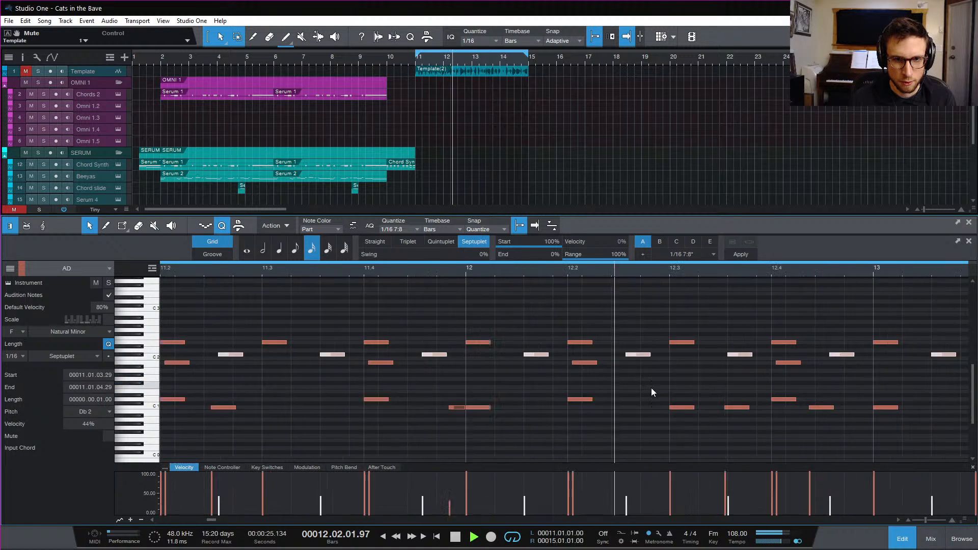
key(space)
Move the C1 note midway between beats 12.3 and 12.4 to 12.03.03.29 and play from beat 12.3
drag(551, 385, 578, 423)
key(alt+Right)
click(488, 270)
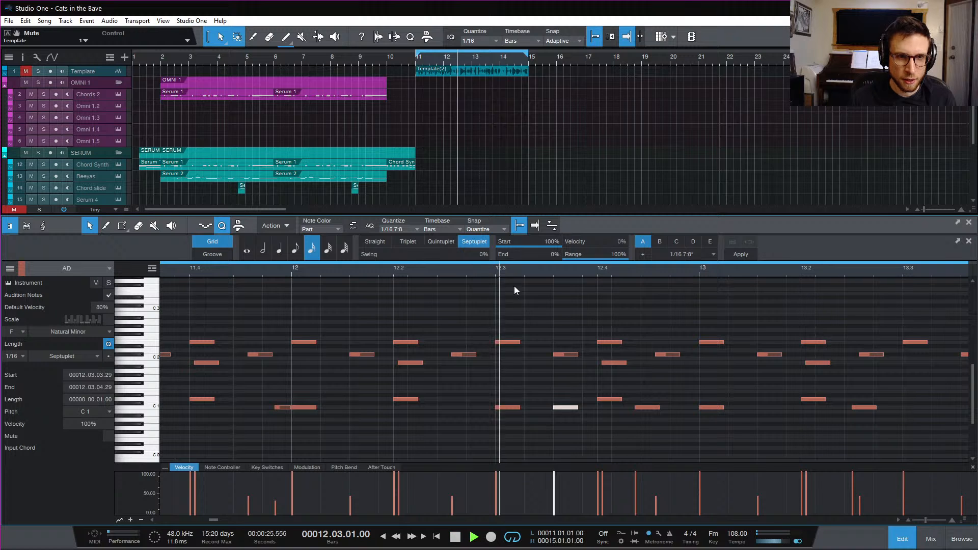
key(space)
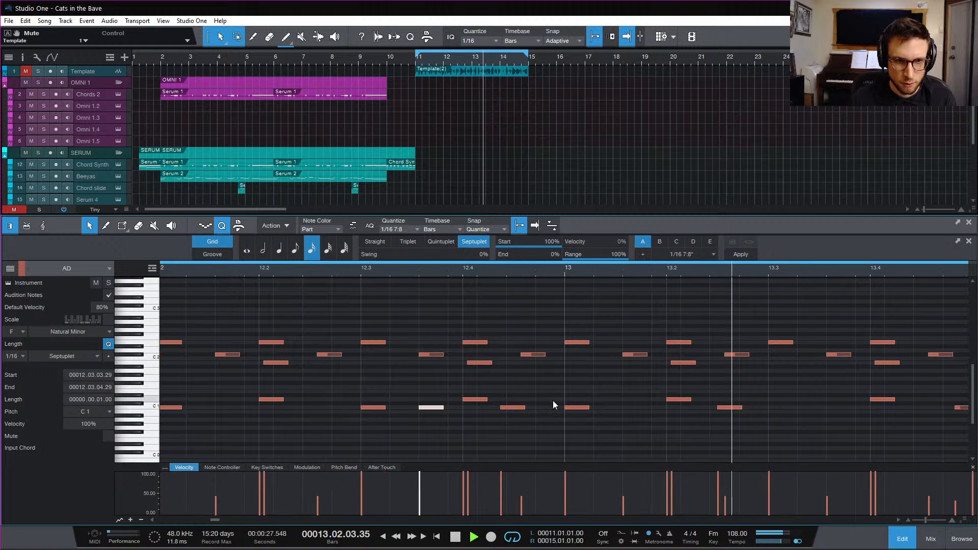
Stop playback and mute all the Db 2 notes in the AD drum part that starts at bar 11
key(space)
scroll(656, 396, right, 6)
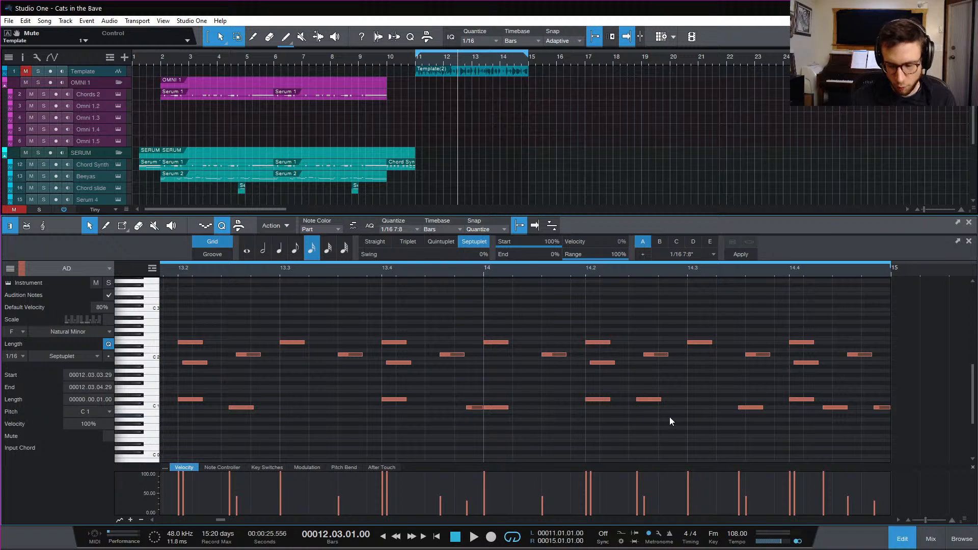
scroll(662, 413, down, 2)
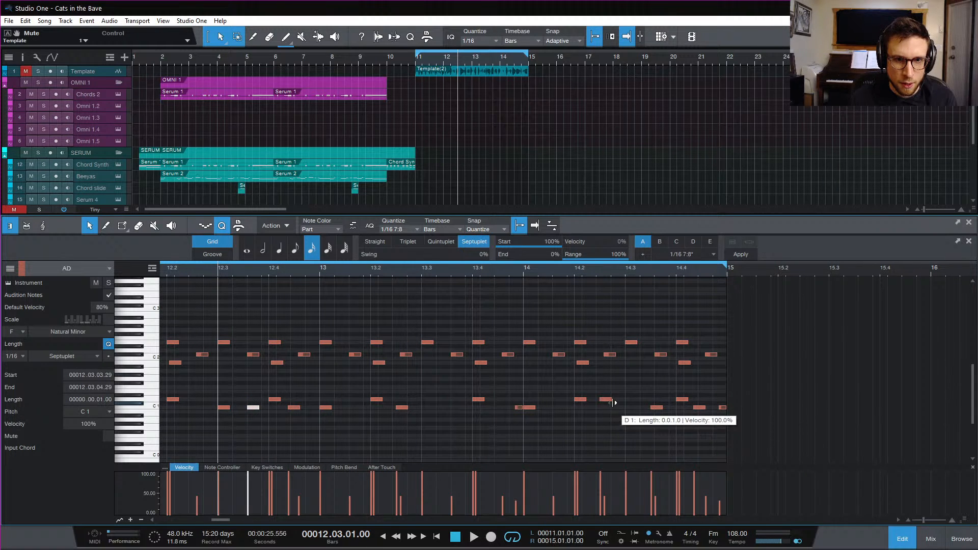
scroll(519, 402, left, 6)
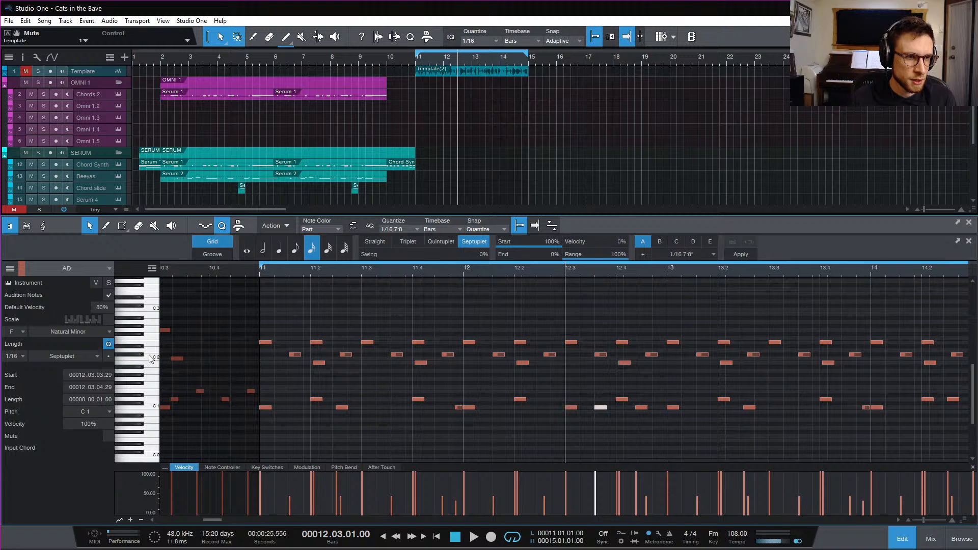
click(150, 357)
key(shift+m)
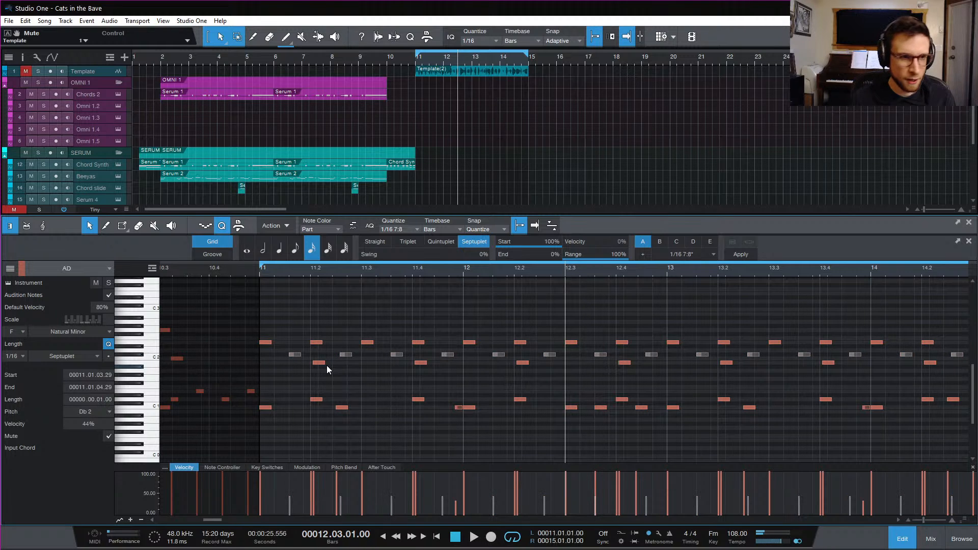
Play the drum part from bar 11 to hear it without the muted Db 2 notes
click(259, 271)
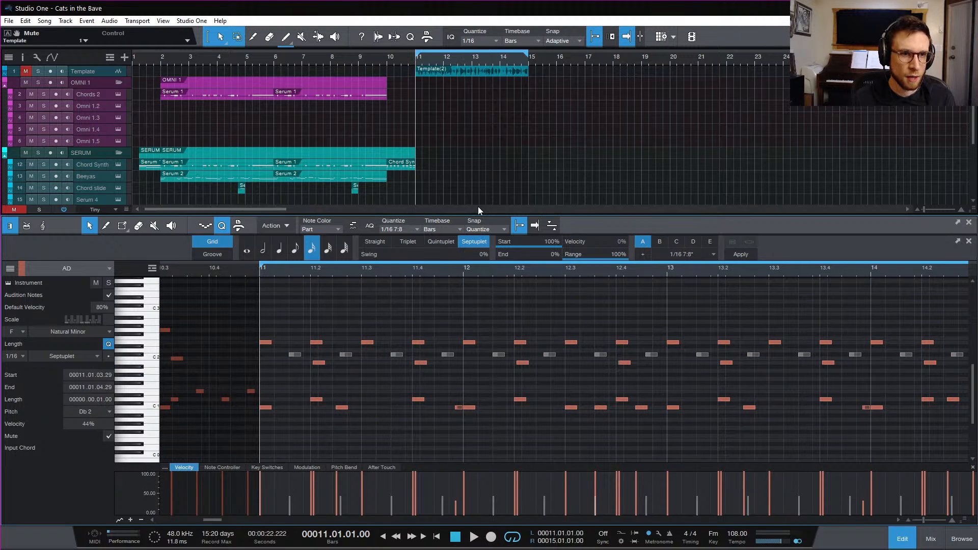
key(space)
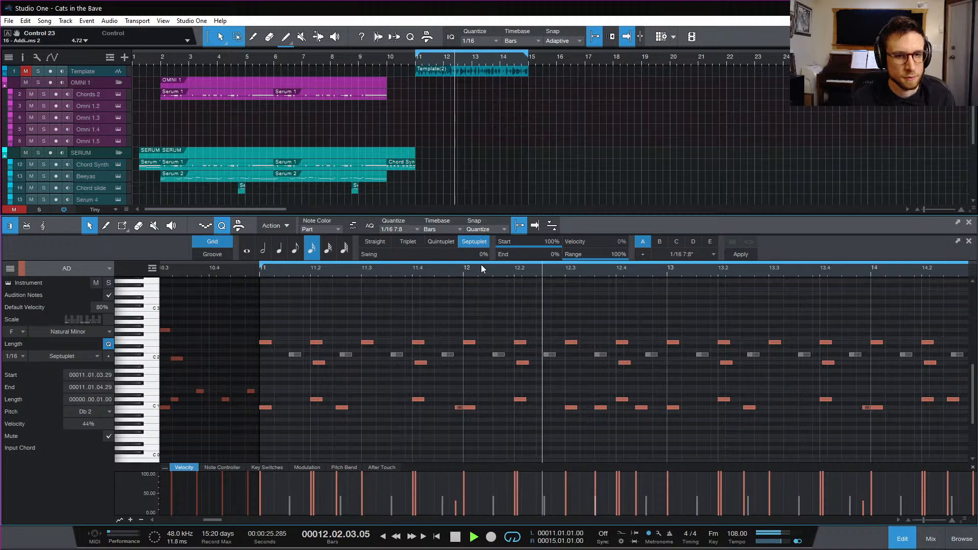
key(space)
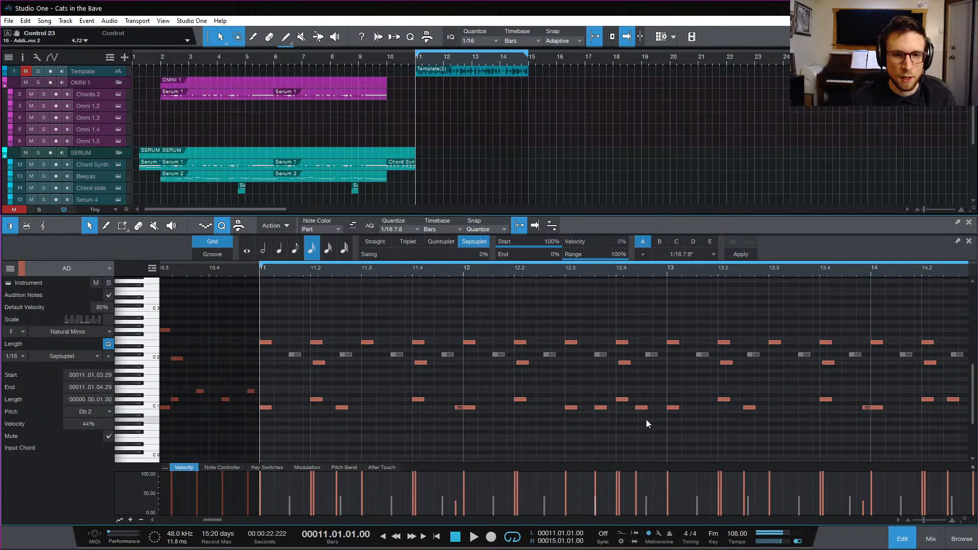
Select the C 1 kick note following beat 12.3 and audition the groove twice from bar 12
click(602, 408)
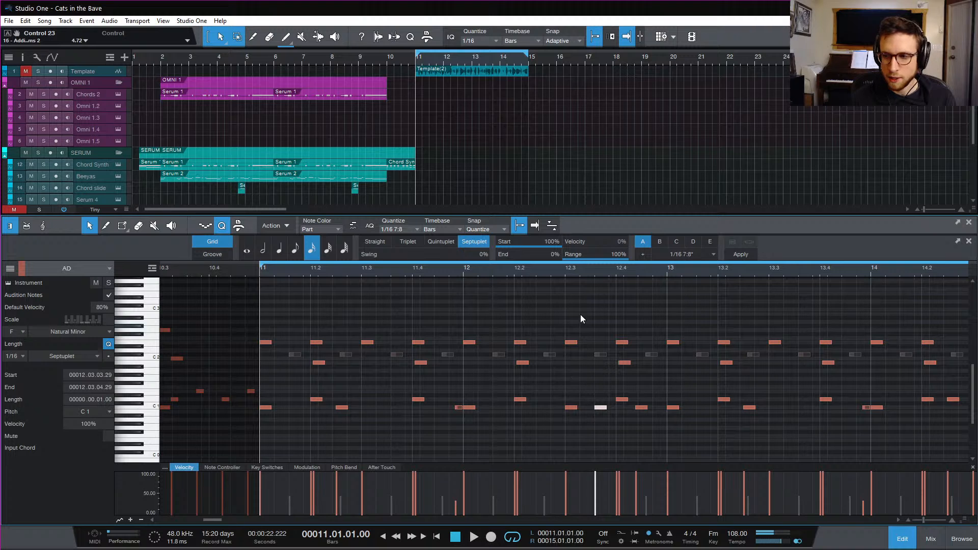
click(463, 273)
key(space)
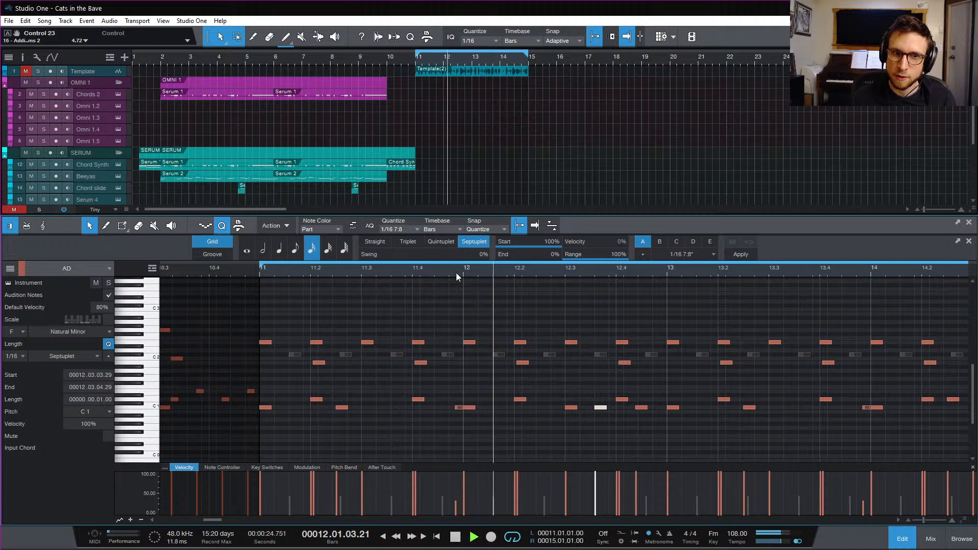
key(space)
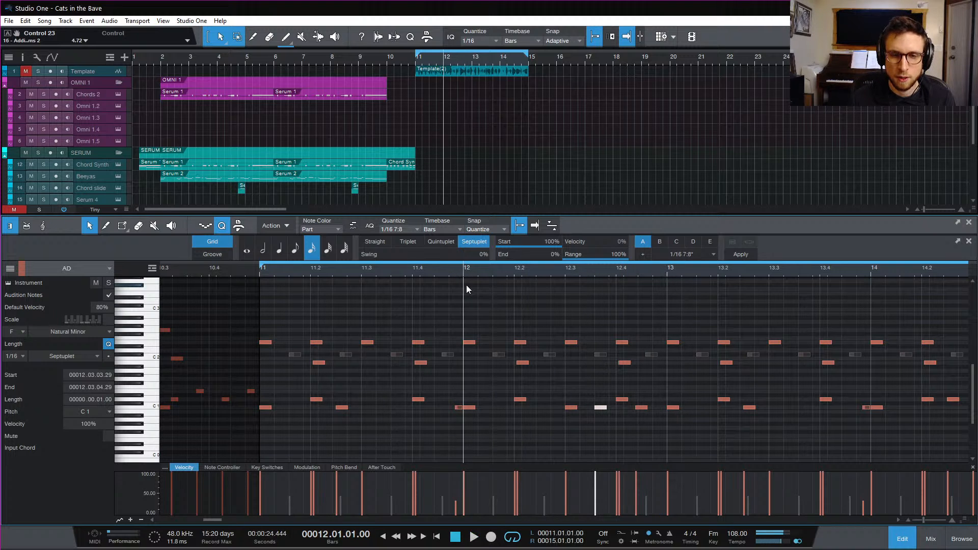
key(space)
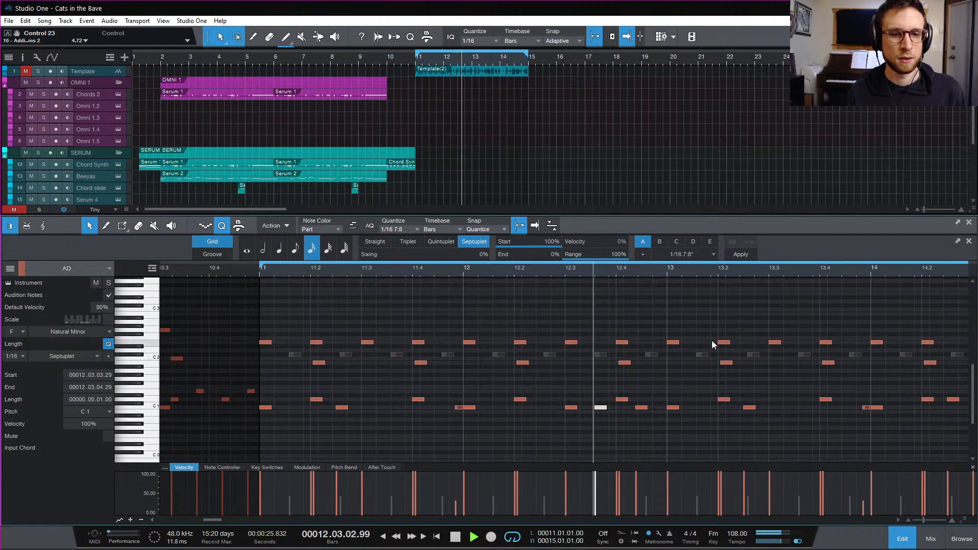
key(space)
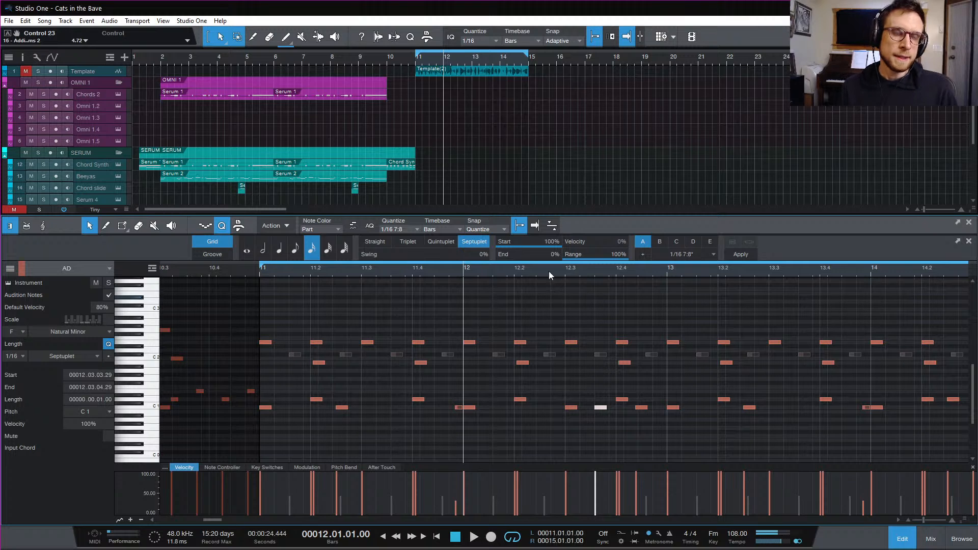
Close the note editor and listen to the Template track soloed from bar 11
click(418, 63)
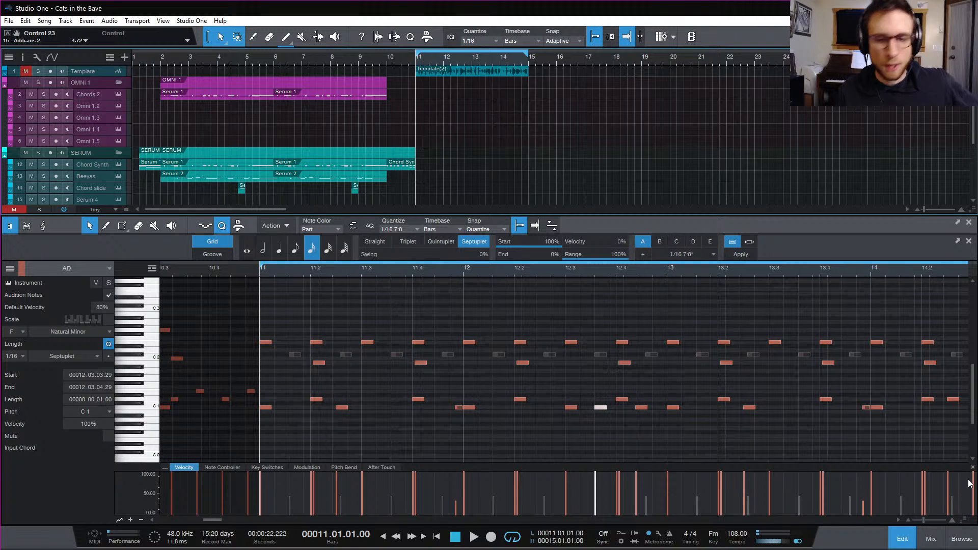
click(902, 538)
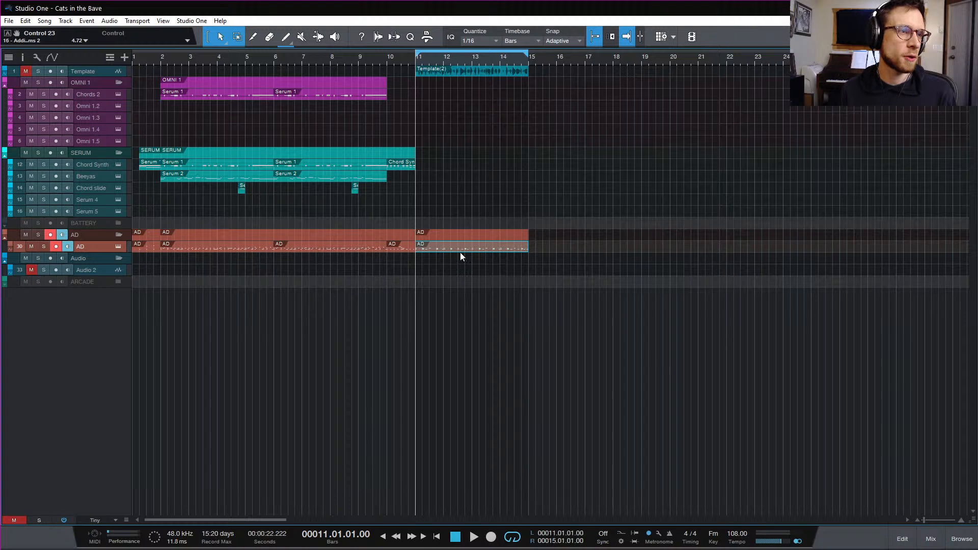
click(38, 71)
key(space)
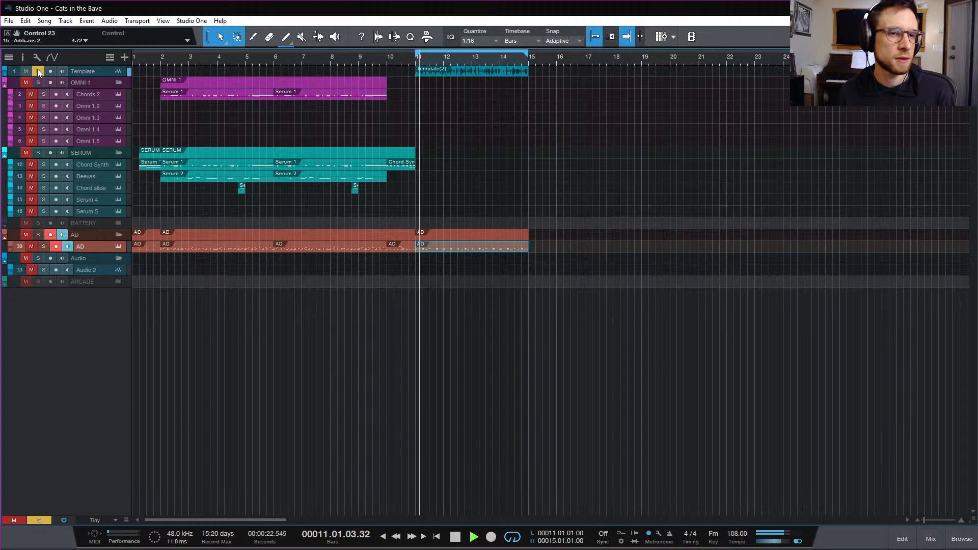
key(space)
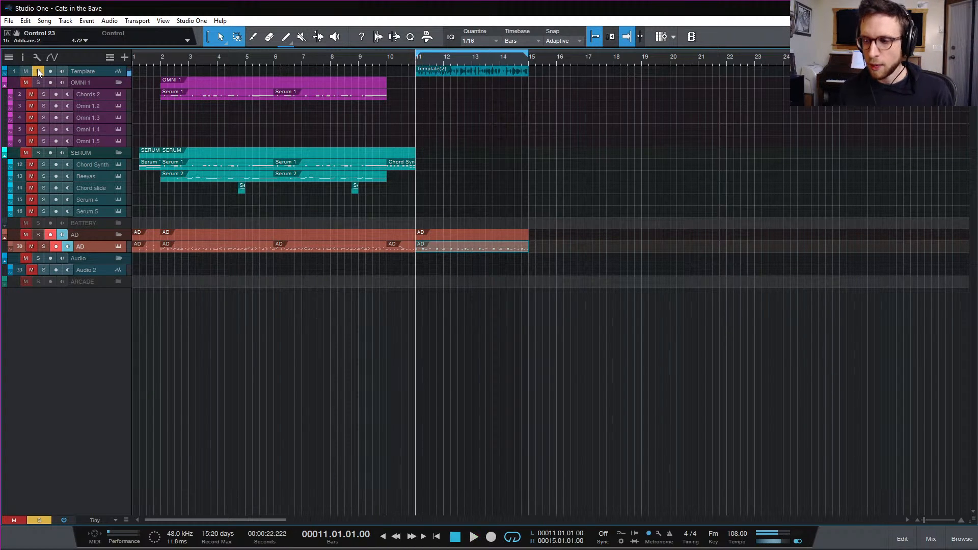
key(space)
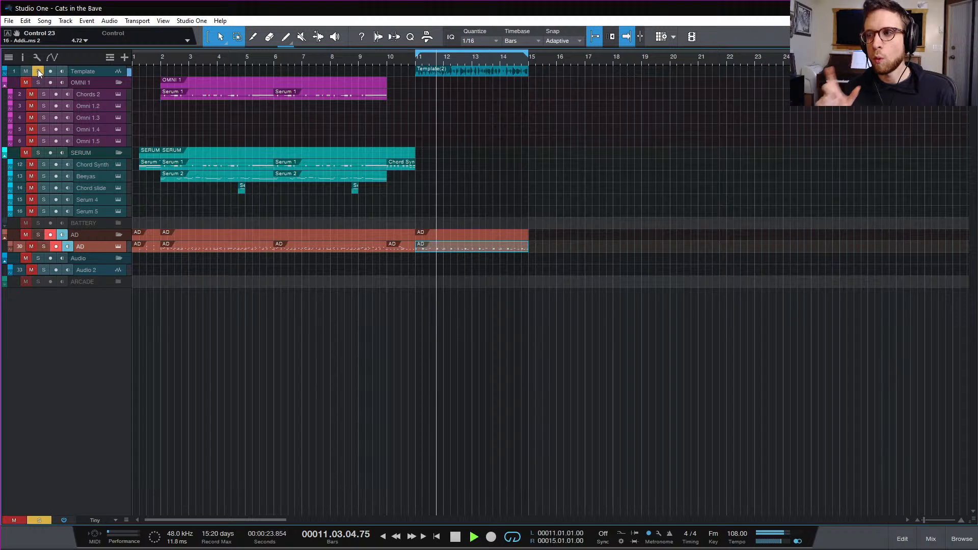
key(space)
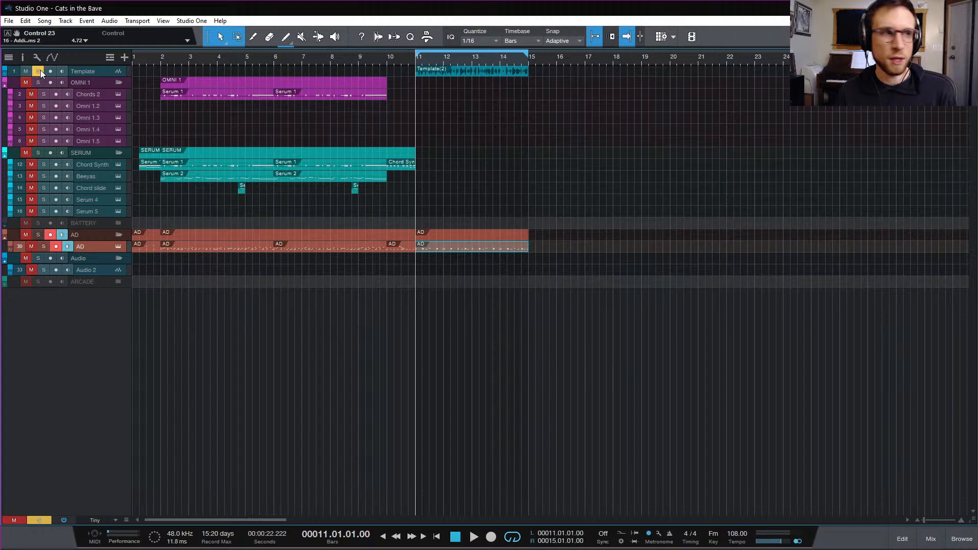
Unsolo the Template track and play the arrangement from bar 11
click(40, 72)
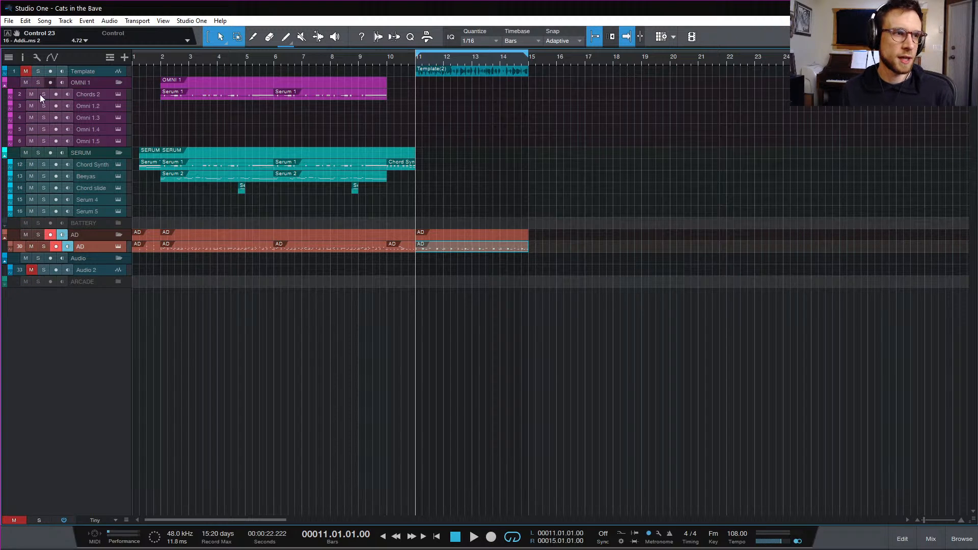
key(space)
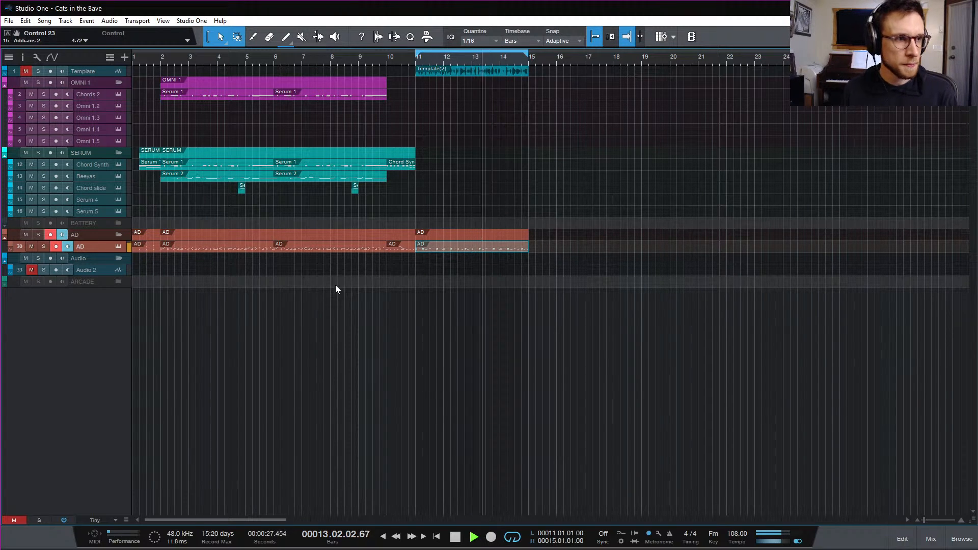
key(space)
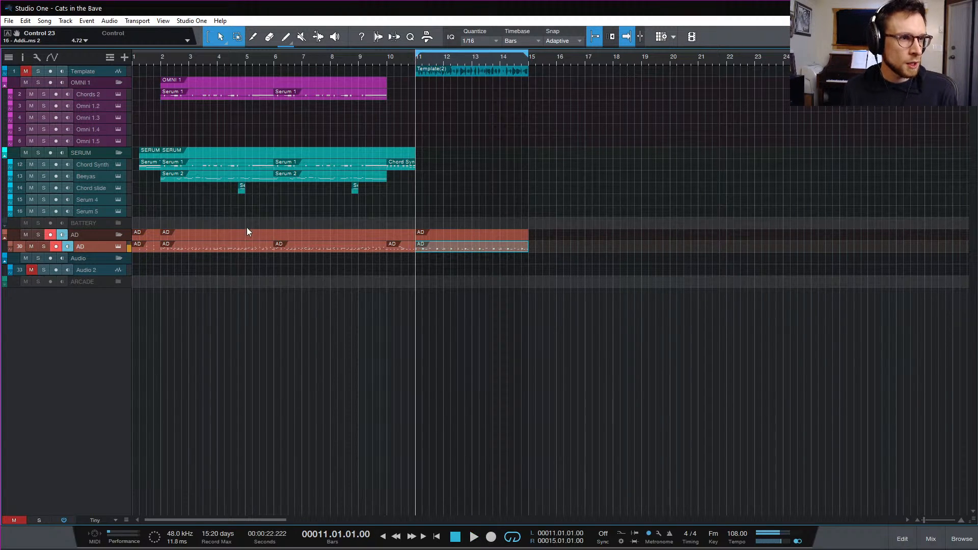
Select the Serum 4 track and enable its disabled channel in the mixer
click(95, 201)
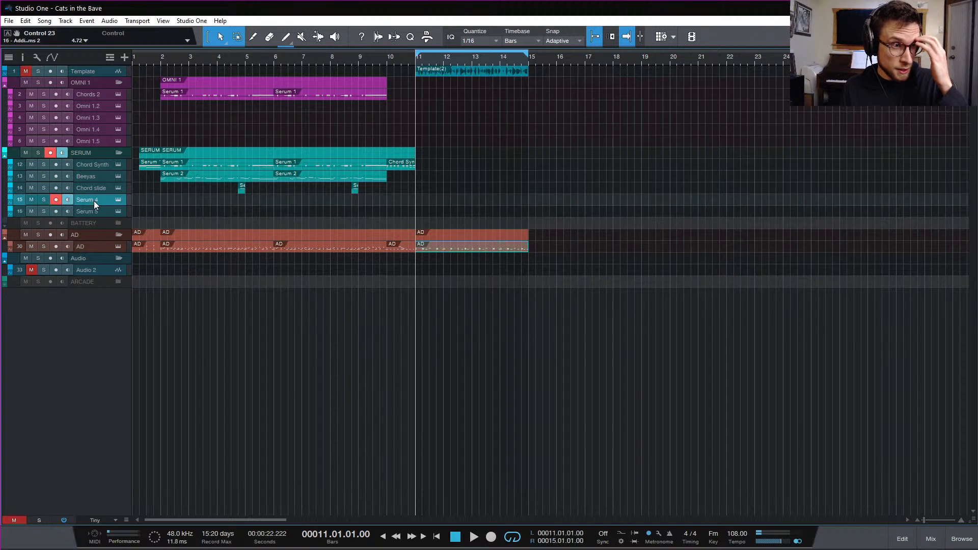
click(930, 534)
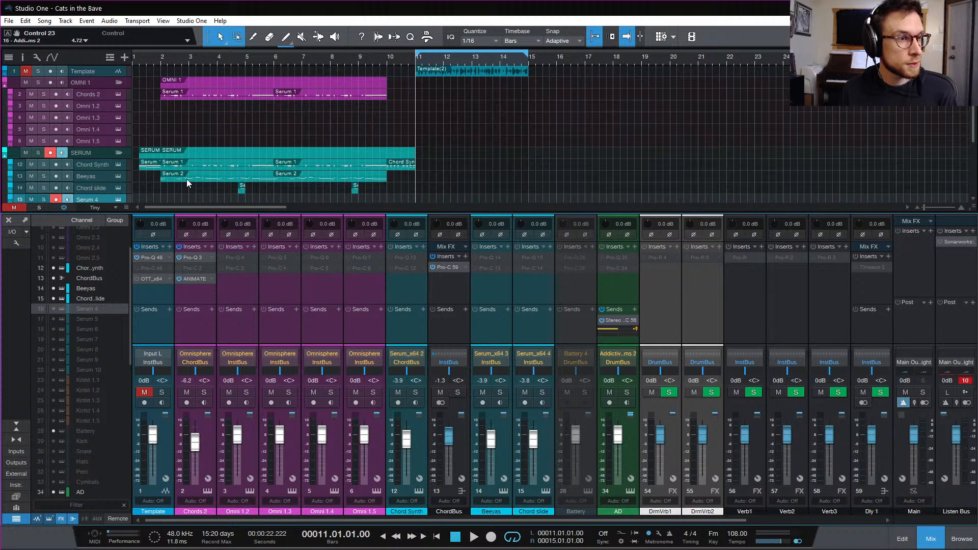
scroll(188, 184, down, 2)
click(87, 167)
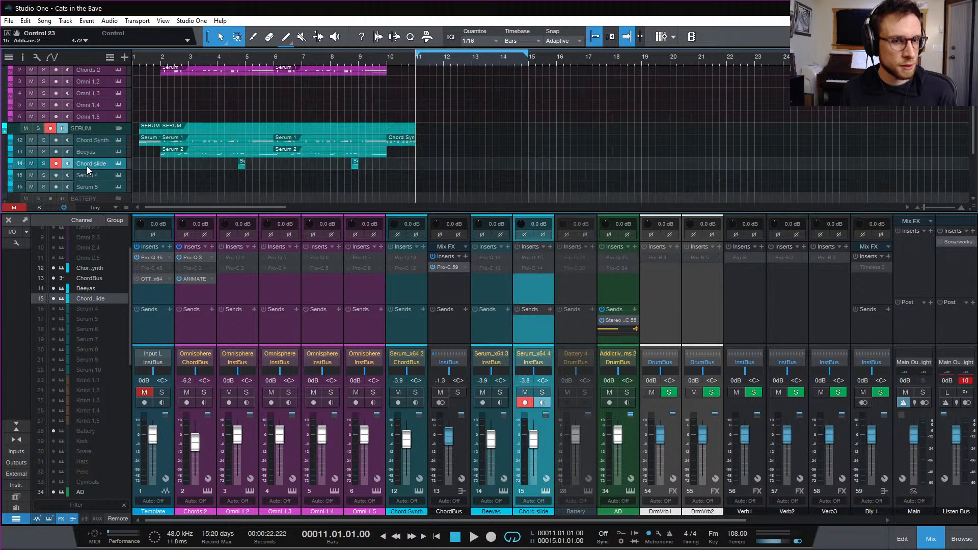
click(89, 177)
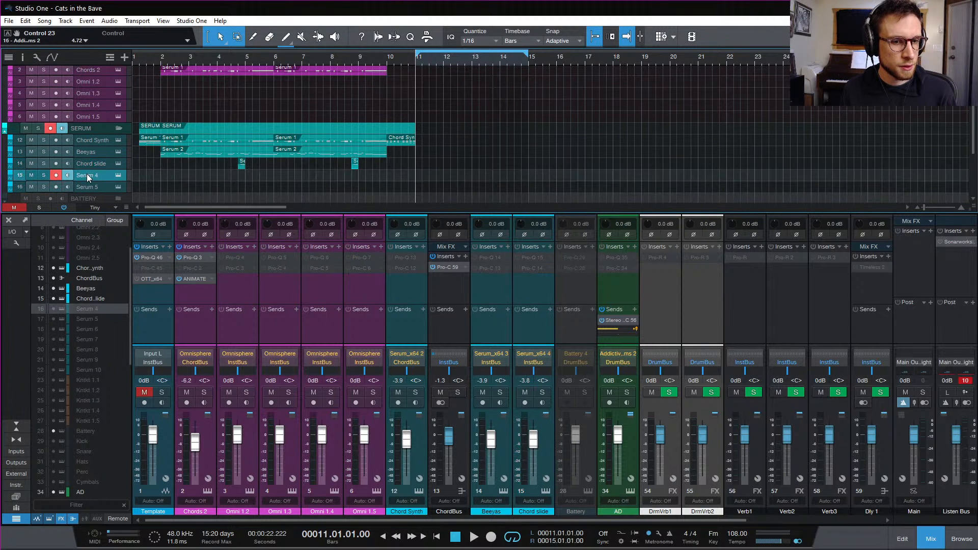
click(53, 308)
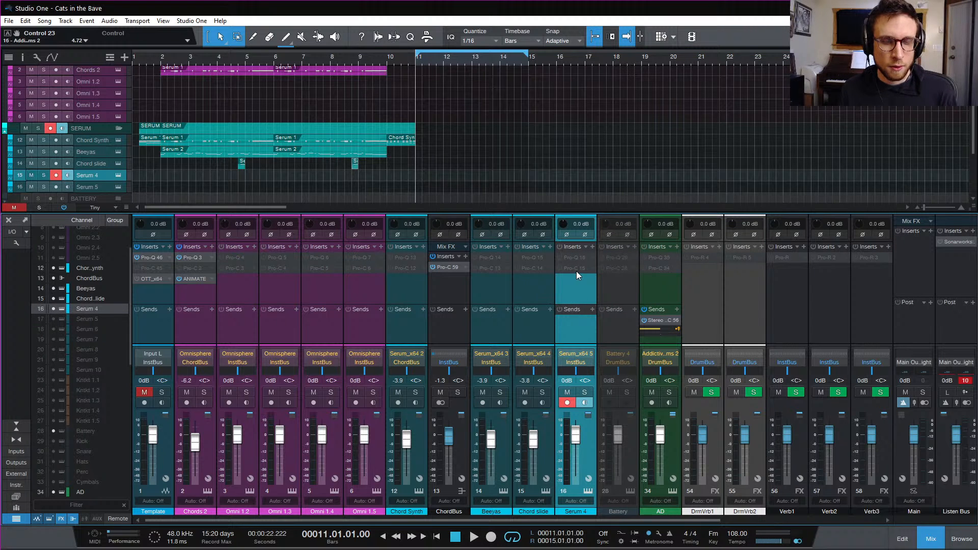
Insert Xfer Records' OTT_x64 on the Serum 4 channel and close its plug-in window
click(591, 247)
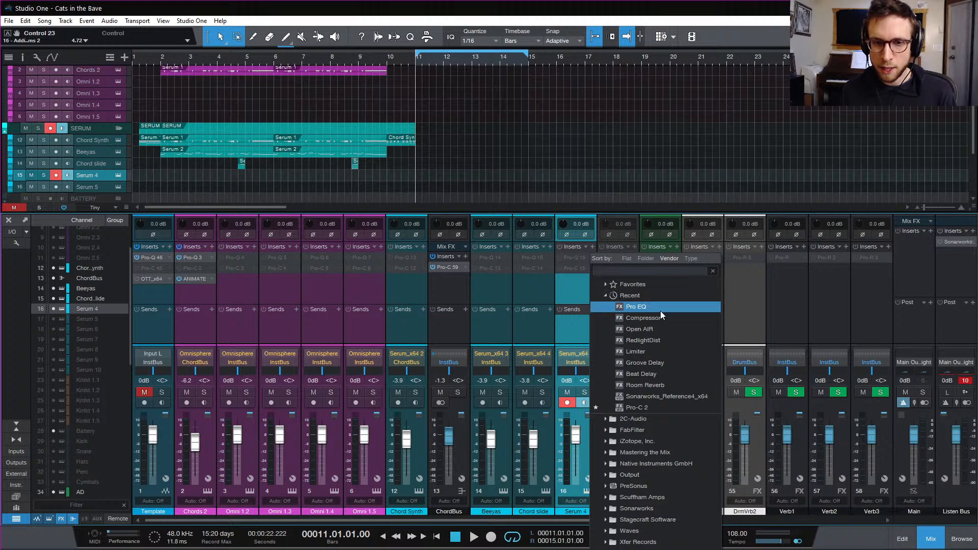
click(650, 283)
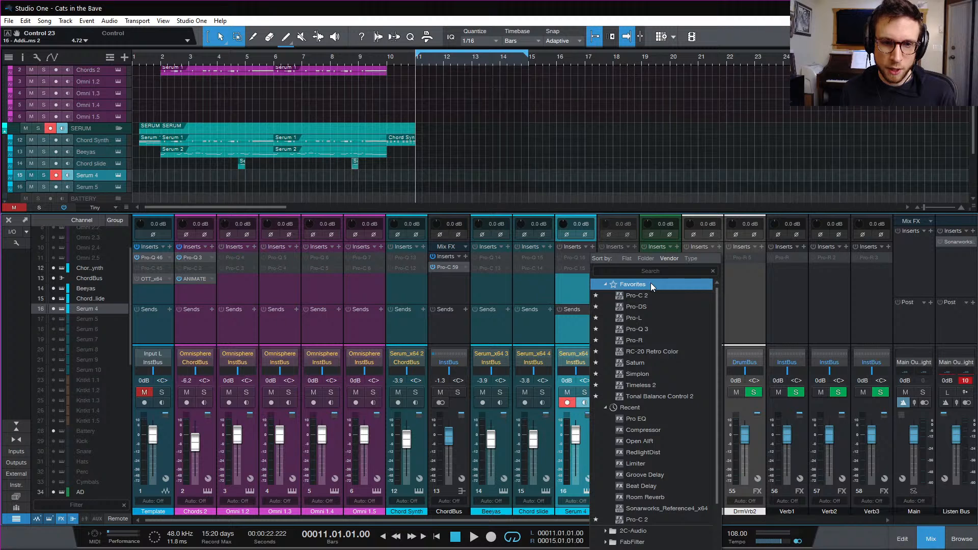
click(650, 284)
click(640, 294)
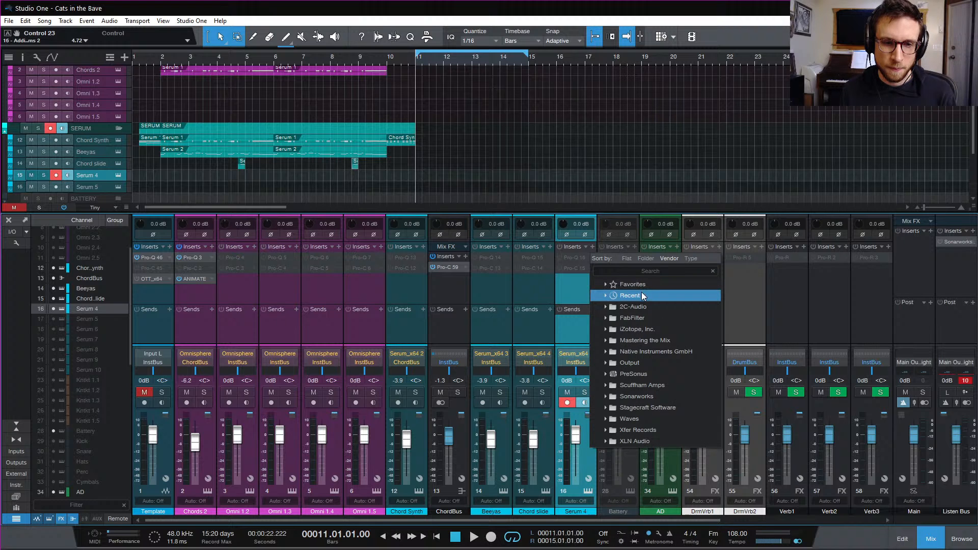
click(659, 430)
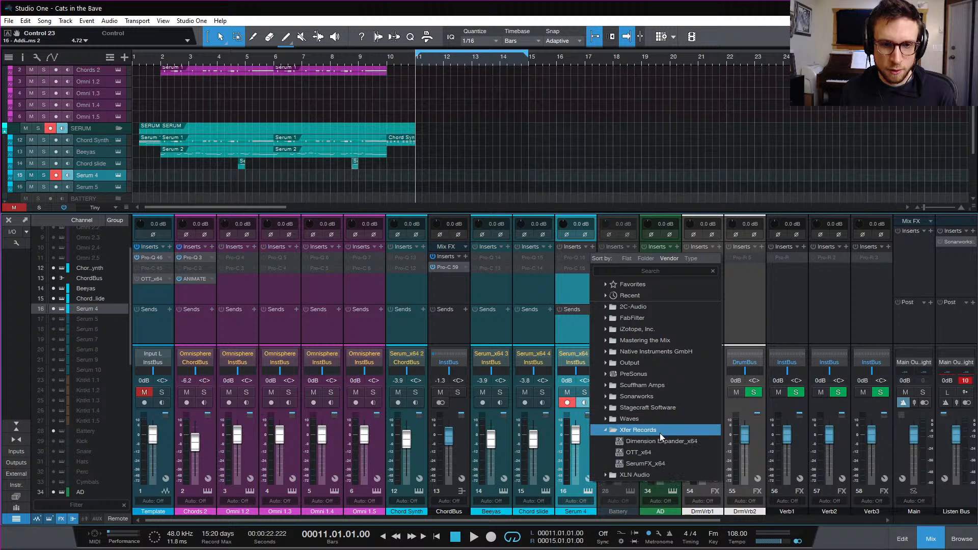
click(672, 452)
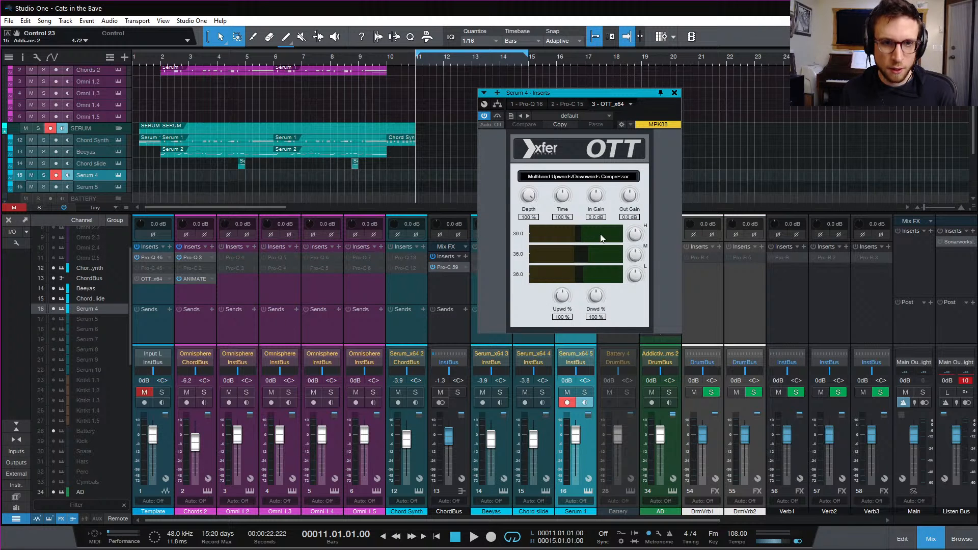
click(674, 95)
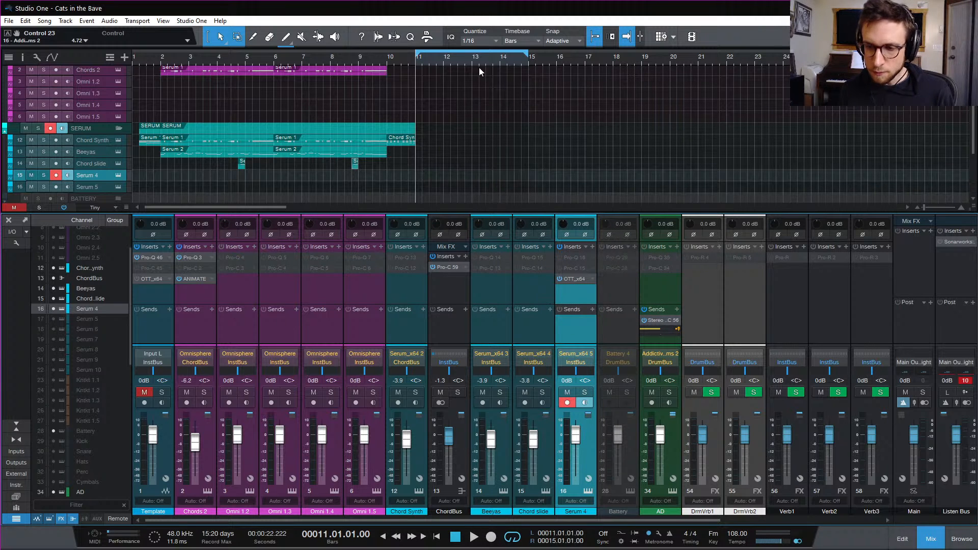
scroll(504, 125, down, 3)
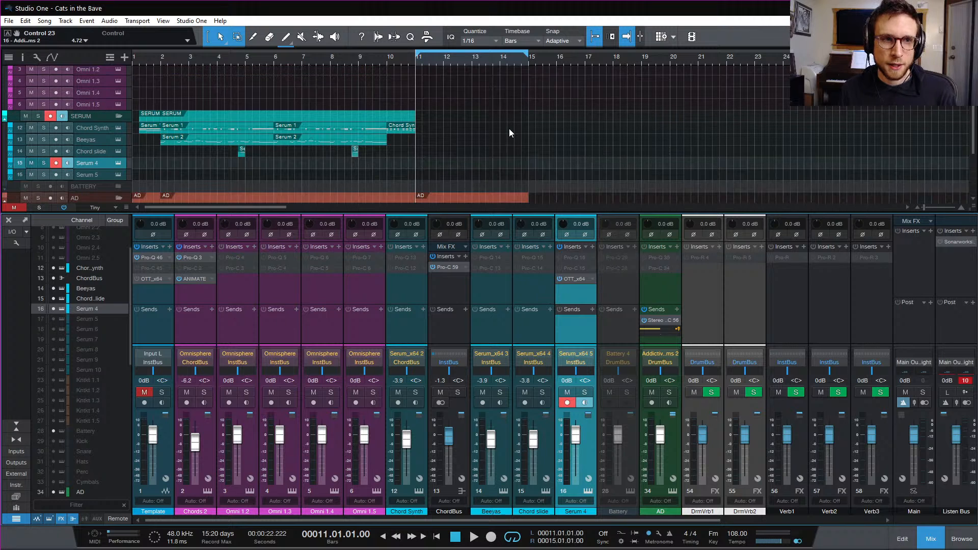
scroll(510, 129, down, 3)
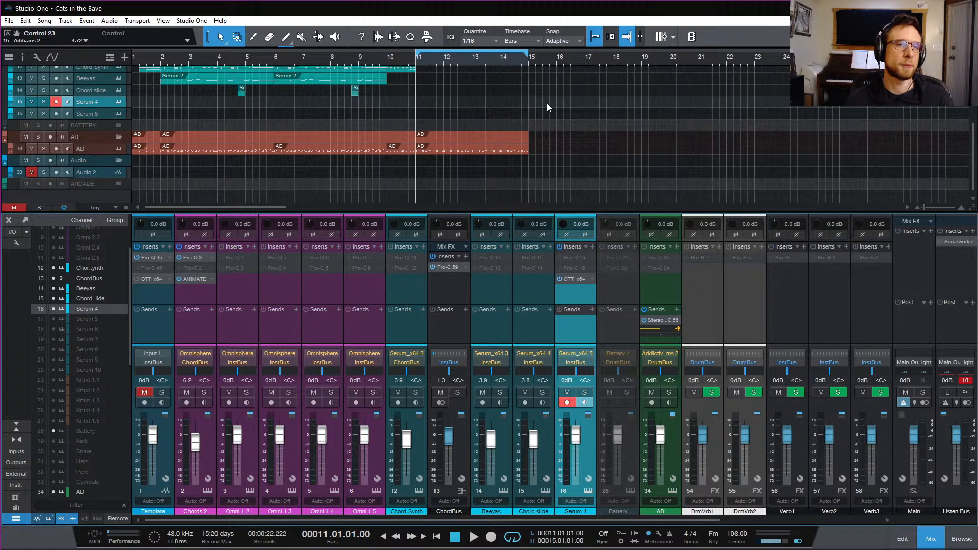
scroll(533, 119, up, 5)
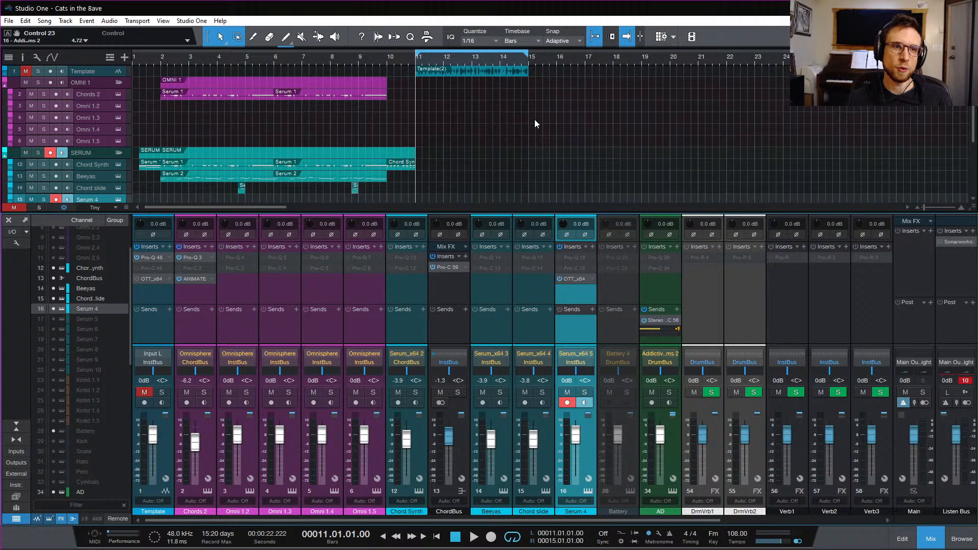
Insert FabFilter Saturn 2 on the Serum 4 channel and move it ahead of OTT in the insert chain
scroll(534, 123, down, 4)
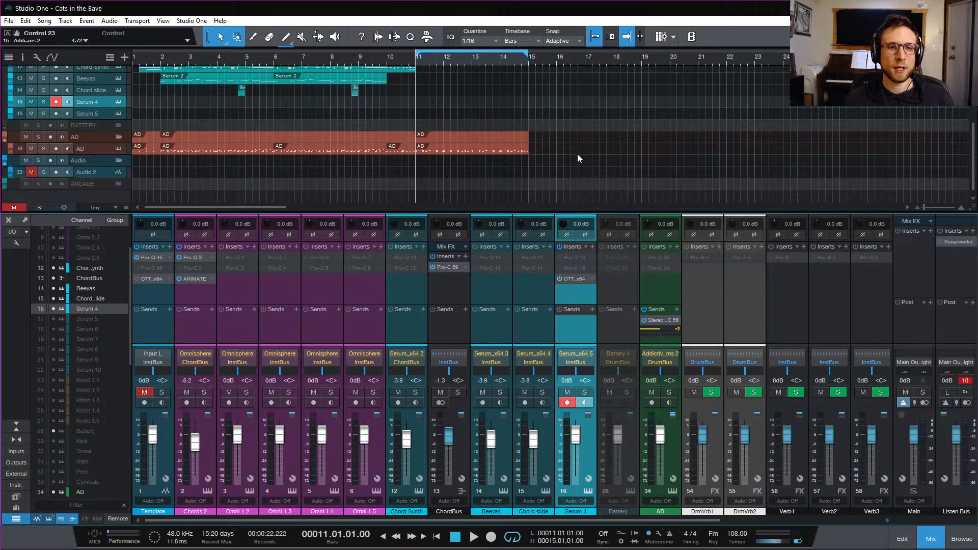
click(591, 247)
click(641, 285)
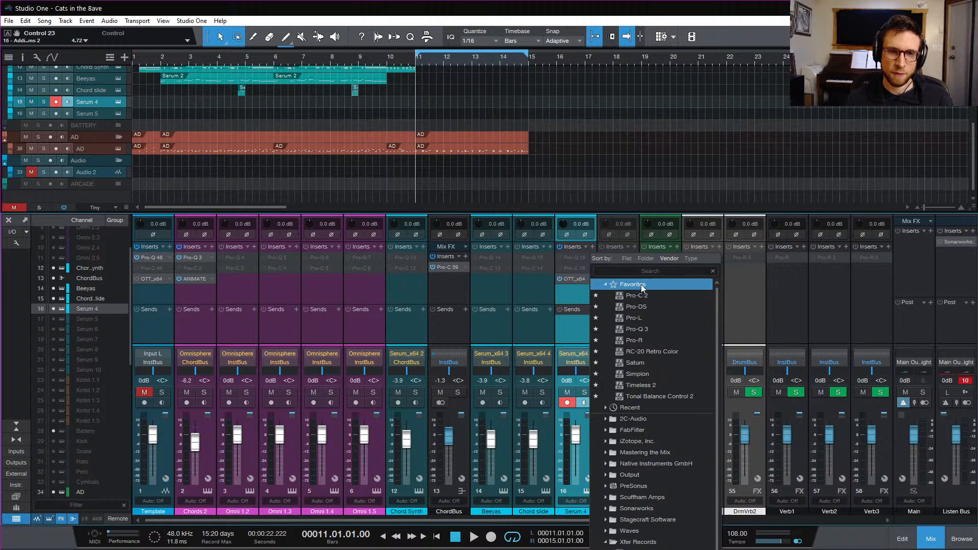
click(654, 362)
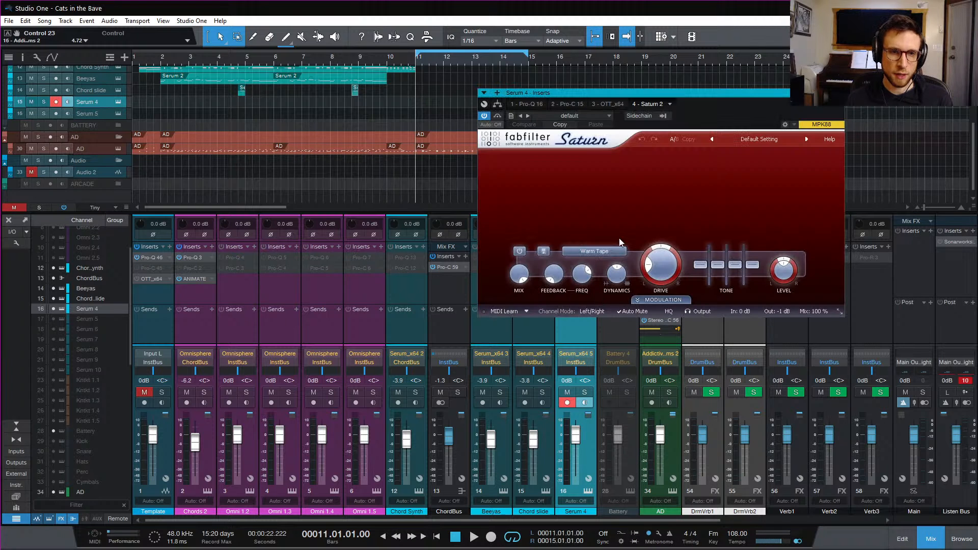
drag(783, 92, 514, 258)
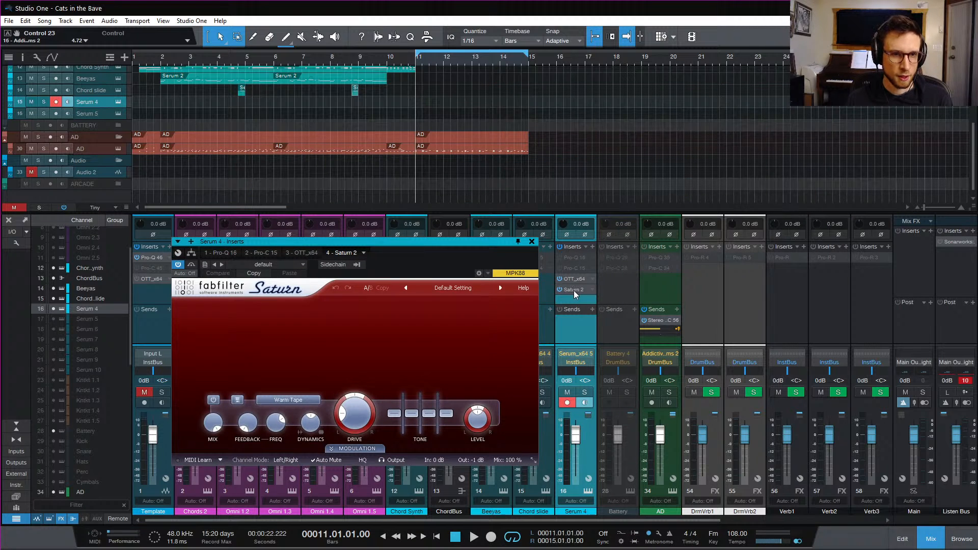
drag(574, 291, 573, 278)
Enable Saturn 2's high-quality (HQ) mode on the Serum 4 channel and close the plug-in window
drag(353, 243, 392, 211)
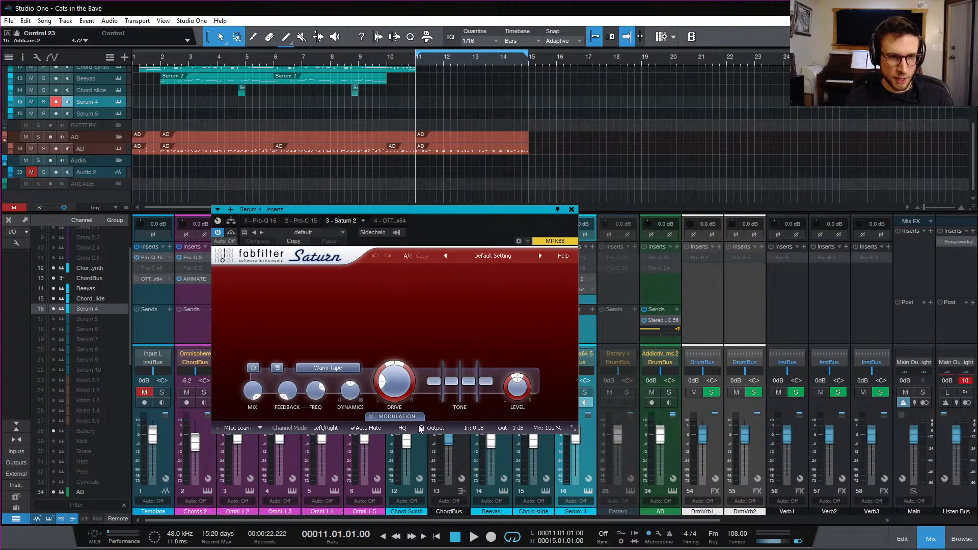
click(402, 428)
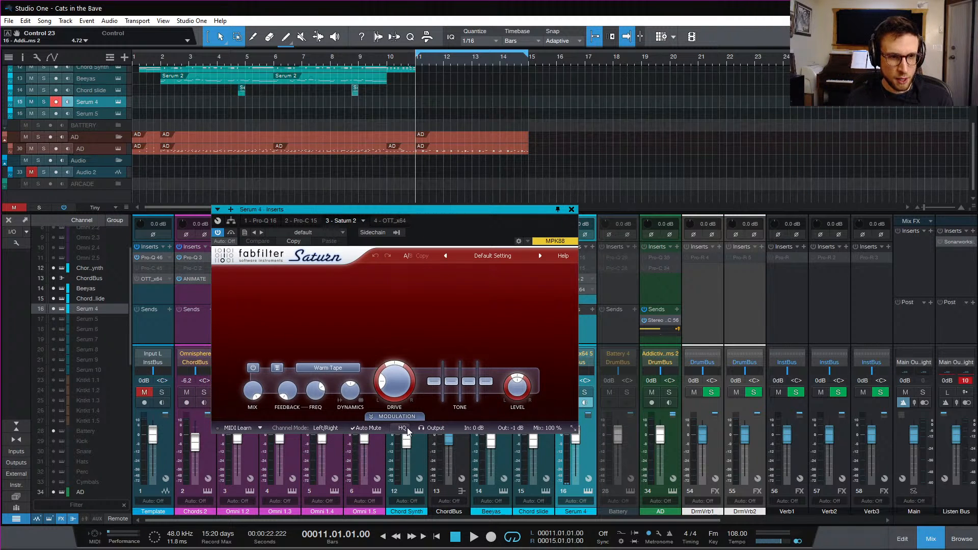
click(571, 209)
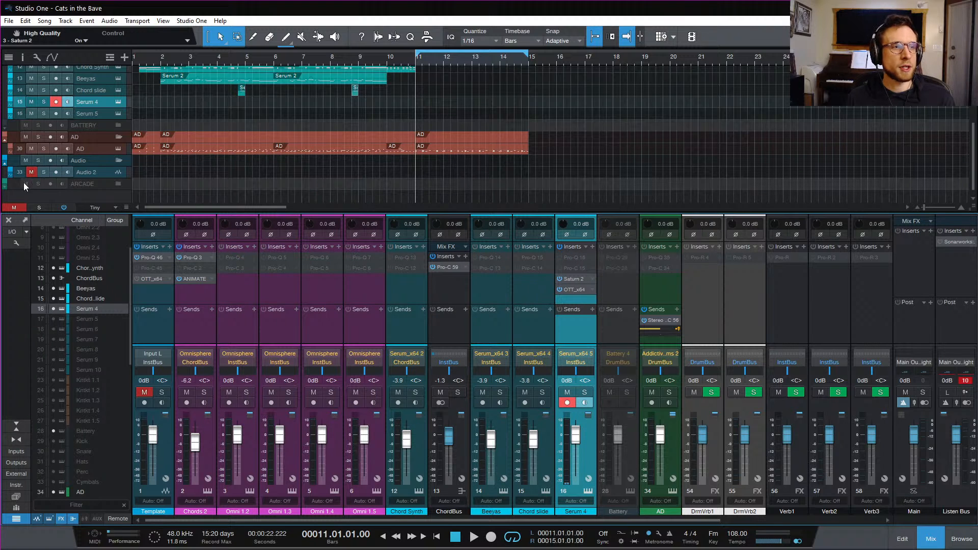
Open the Serum 4 track's instrument, load the Starting Point preset and move the window clear of the arrangement
click(118, 102)
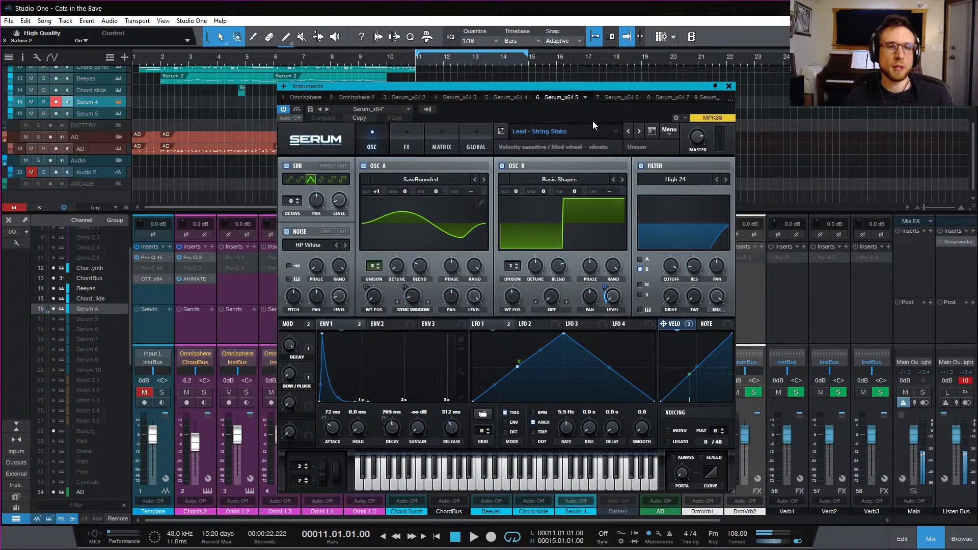
click(596, 132)
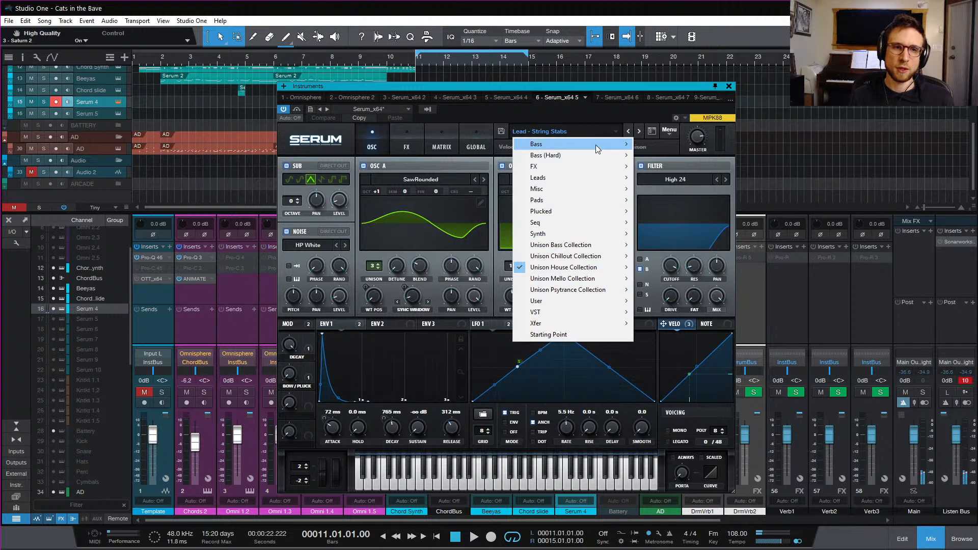
click(576, 337)
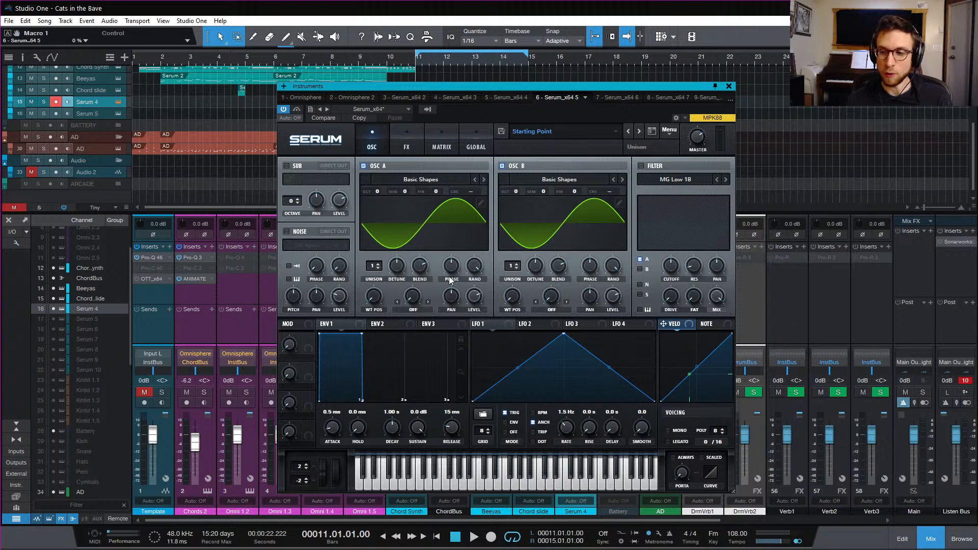
drag(461, 86, 414, 54)
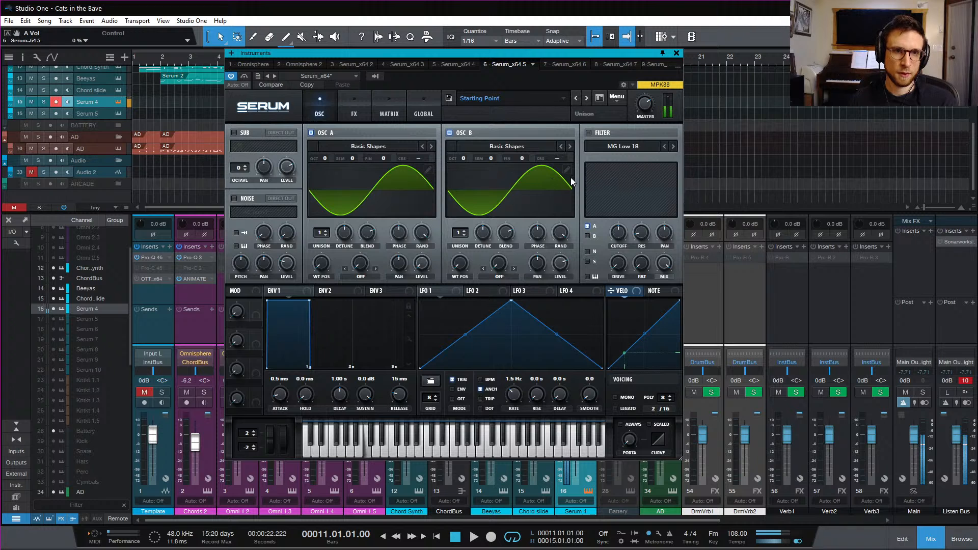
drag(565, 56, 863, 85)
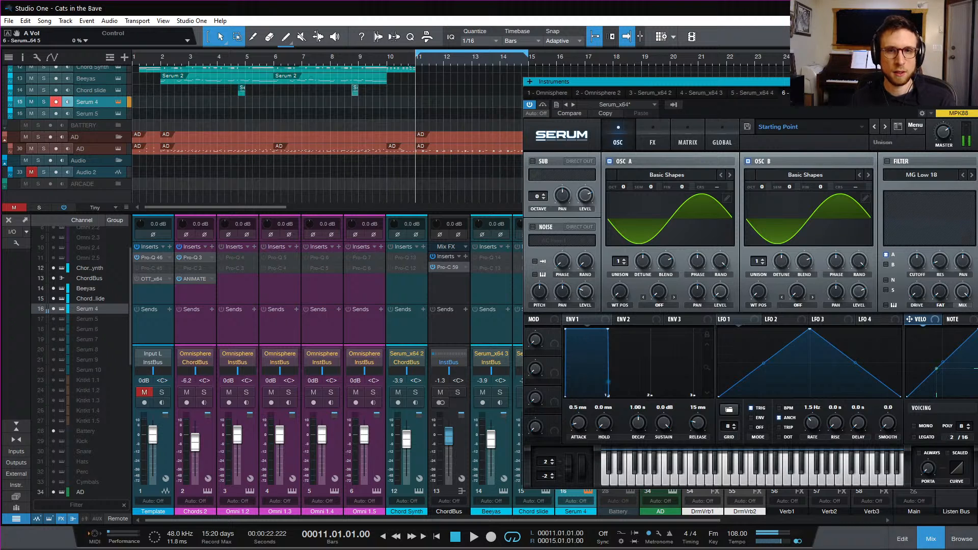
Create an empty part on the Serum 4 track from bar 11 to bar 15 and open it for note editing
double_click(419, 103)
key(F11)
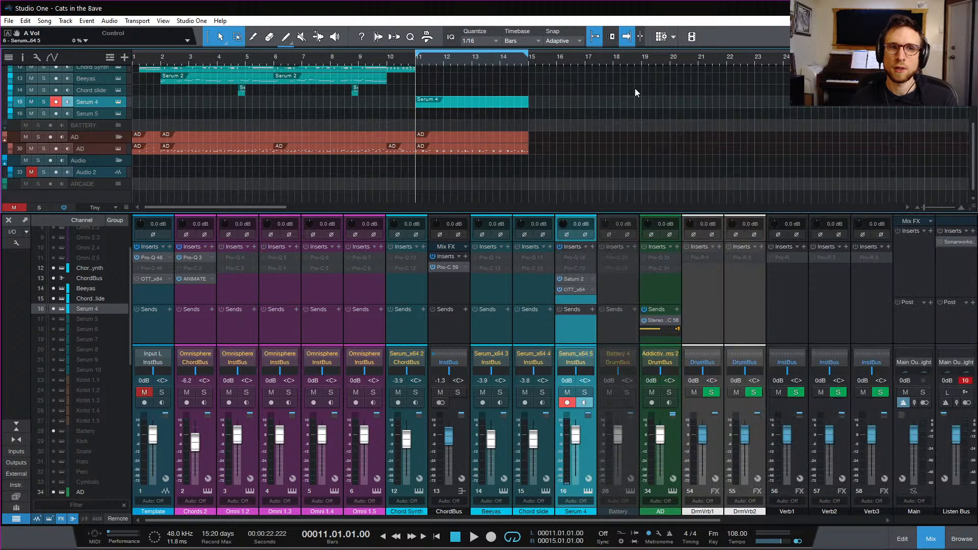
double_click(465, 104)
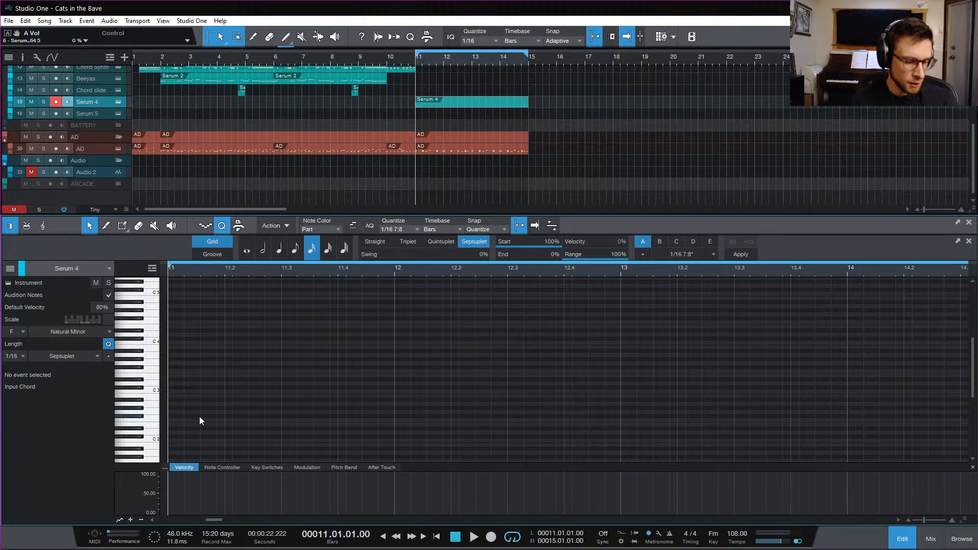
Audition low pitches and enter a two-beat Eb 2 note at the start of bar 11 in the Serum 4 part
scroll(144, 435, down, 3)
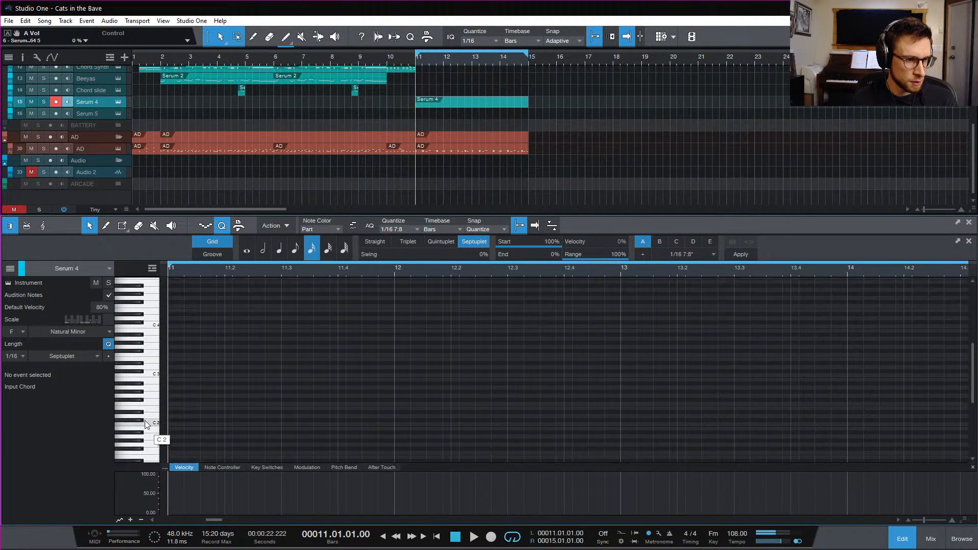
click(144, 436)
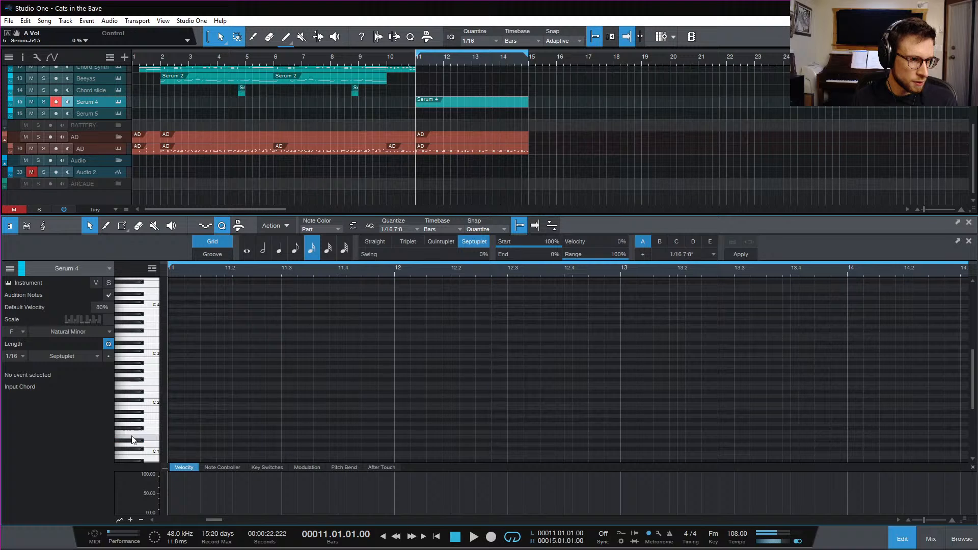
click(133, 396)
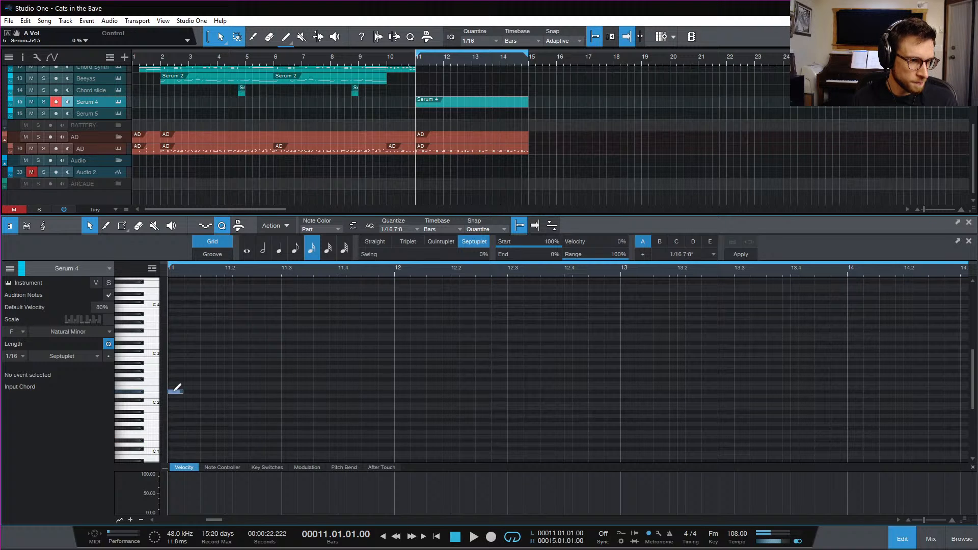
mouse_move(175, 391)
mouse_down()
mouse_move(186, 402)
mouse_move(323, 405)
mouse_move(279, 398)
mouse_up()
key(space)
key(space)
click(259, 404)
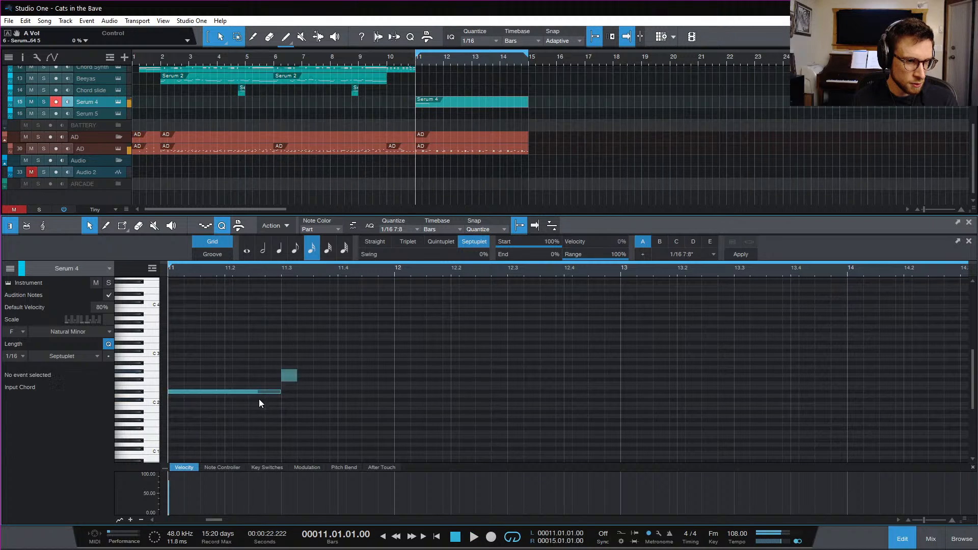
Add a second two-beat Eb 2 note at 11.3 and duplicate the pair three times to fill the part up to bar 15
click(396, 391)
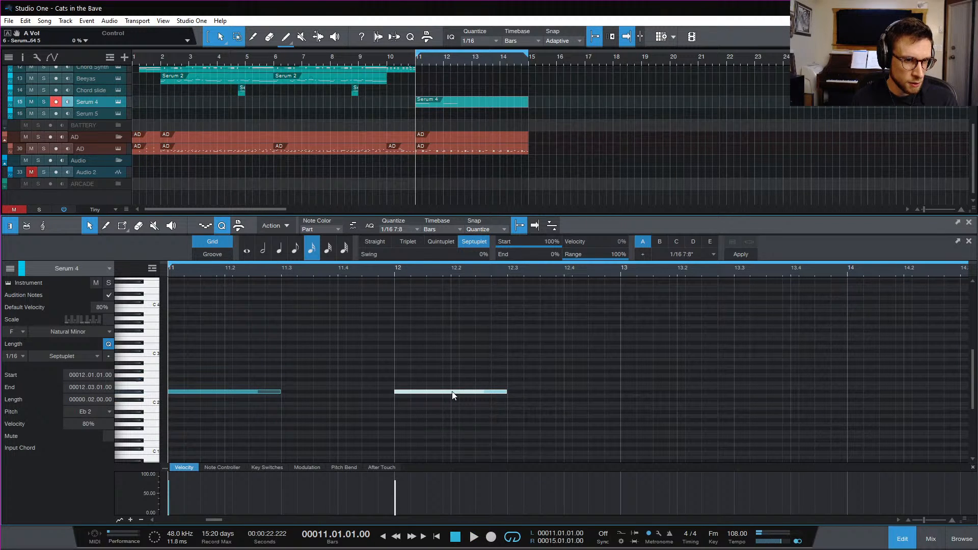
drag(453, 396, 341, 395)
drag(458, 357, 207, 436)
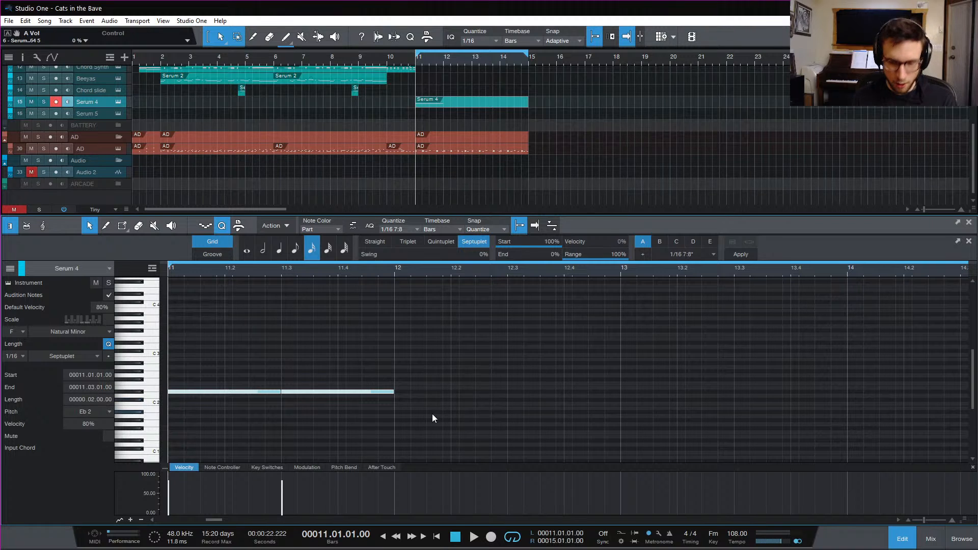
key(d)
key(d)
key(d)
key(w)
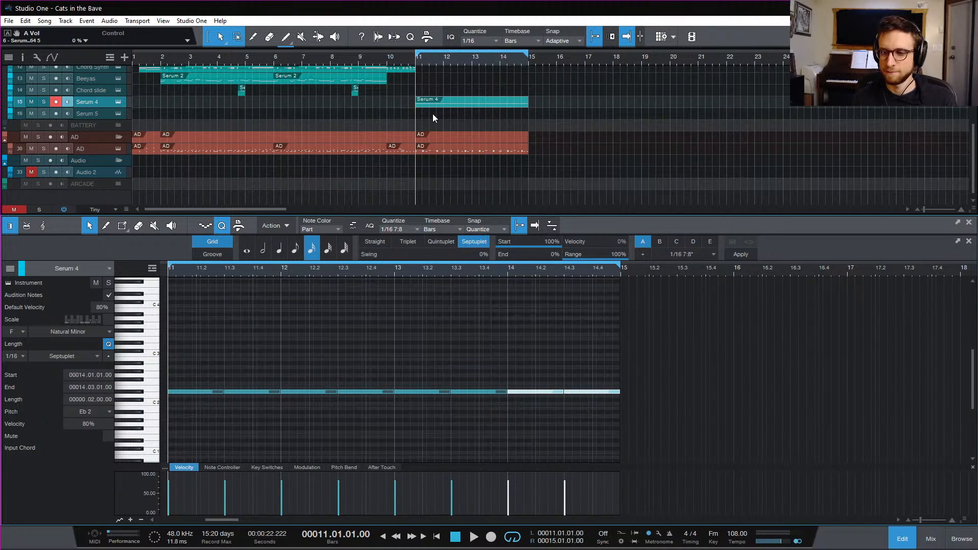
Play the repeated Eb 2 notes briefly and solo the Serum 4 track
key(space)
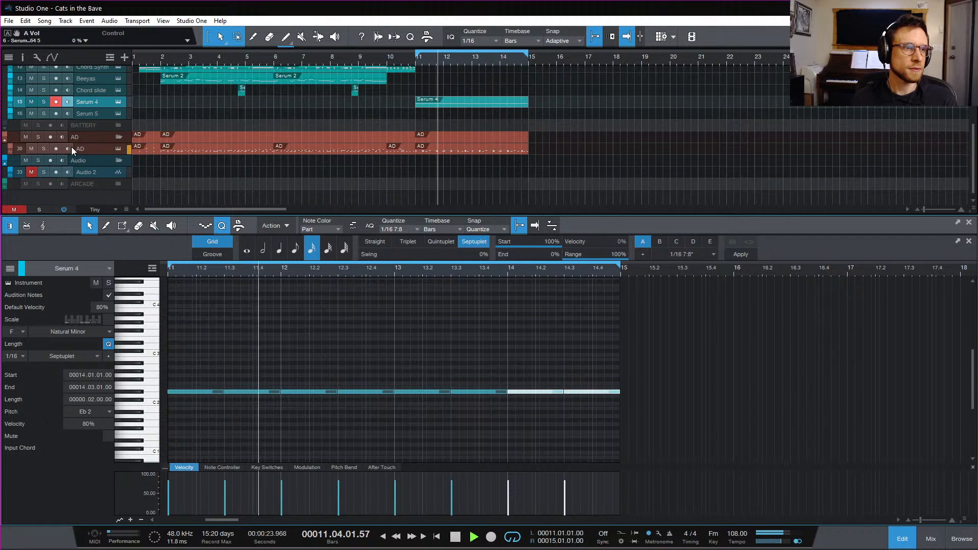
key(space)
click(44, 101)
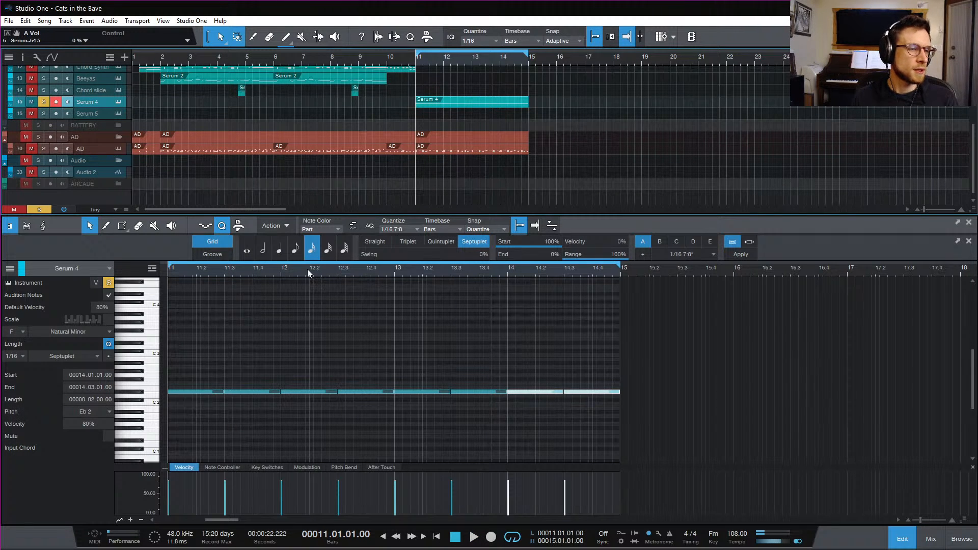
Return to the mixer, reopen Serum 4's instrument window and listen to the soloed part from bar 11
click(930, 538)
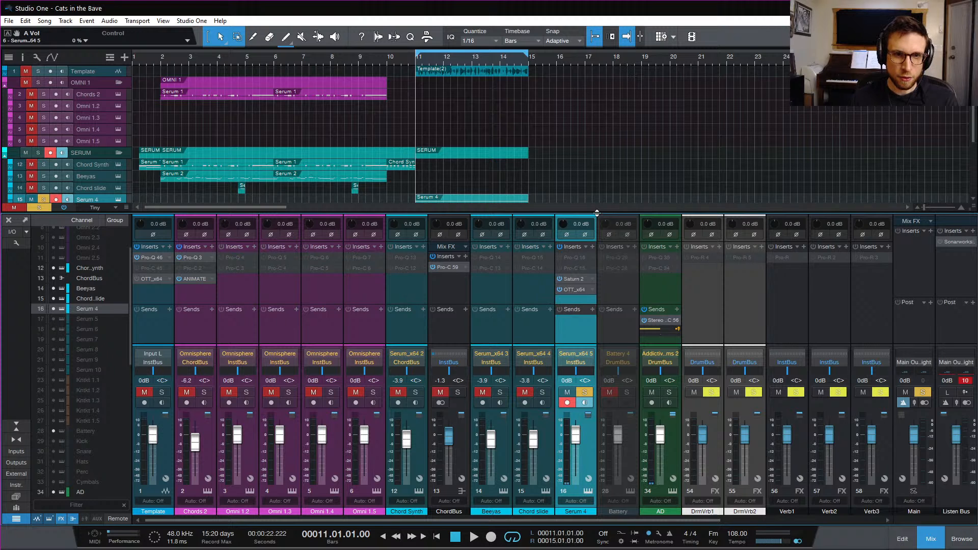
click(591, 492)
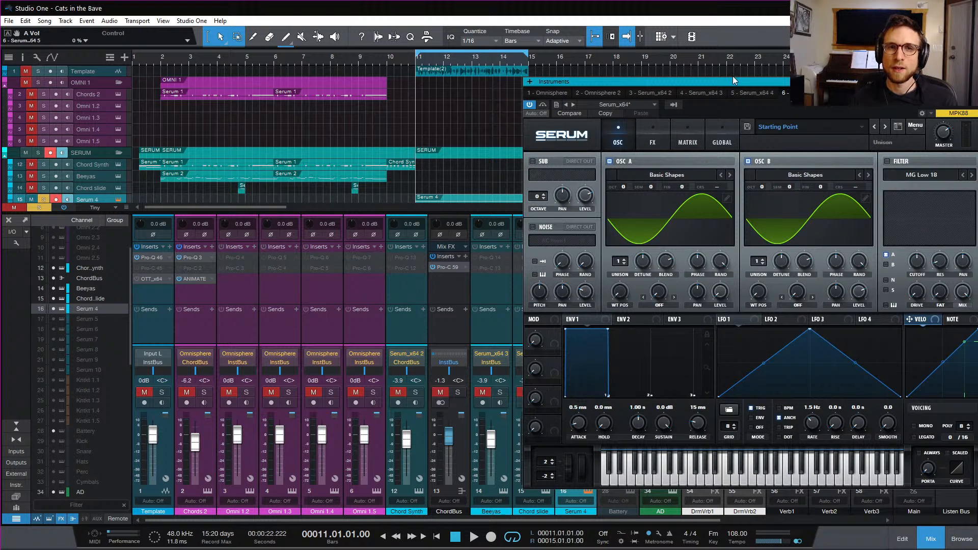
drag(732, 81, 599, 61)
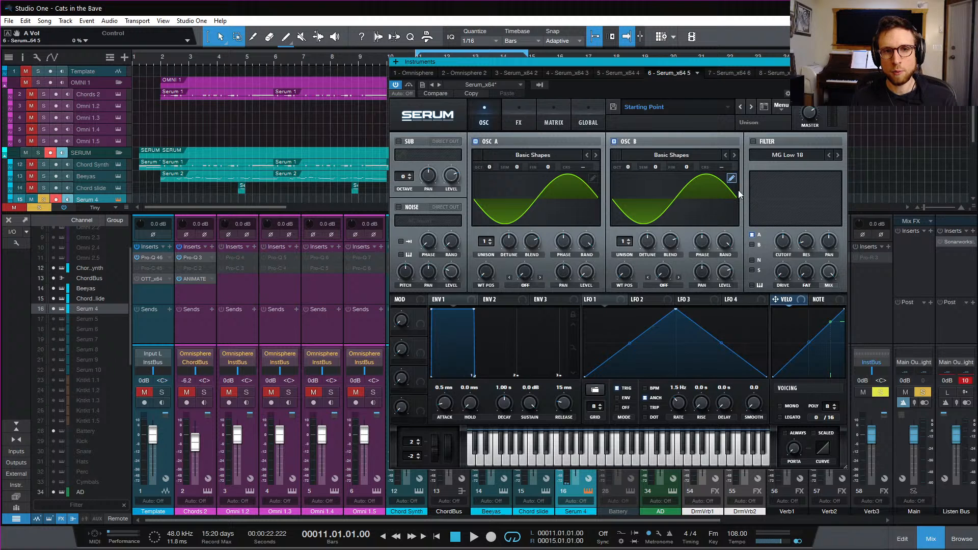
key(space)
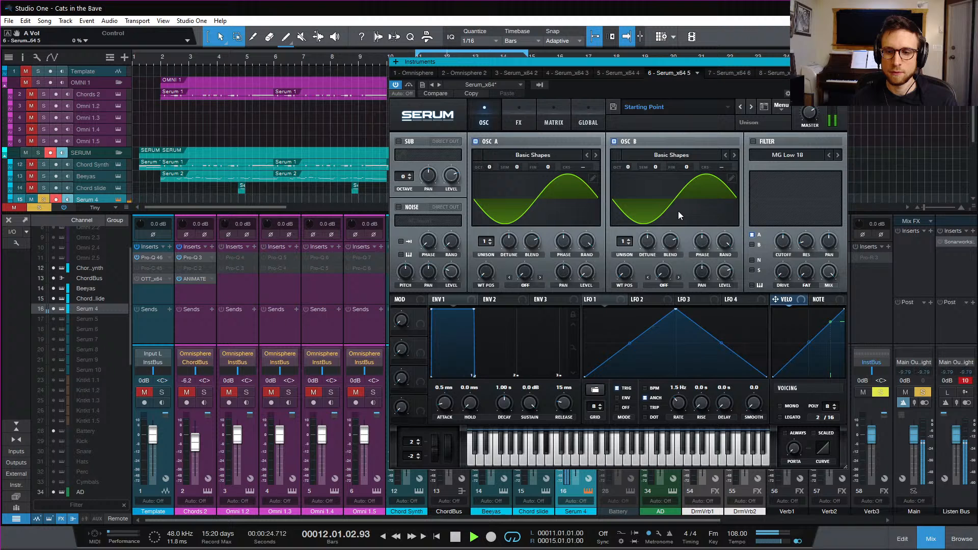
key(space)
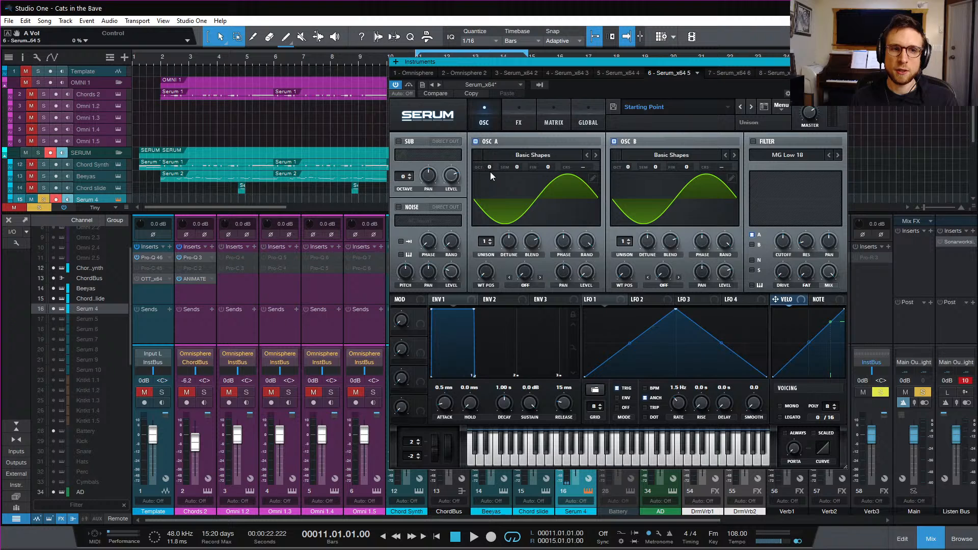
Set Serum's oscillator A to -1 octave and oscillator B's warp mode to FM (from A)
mouse_move(488, 166)
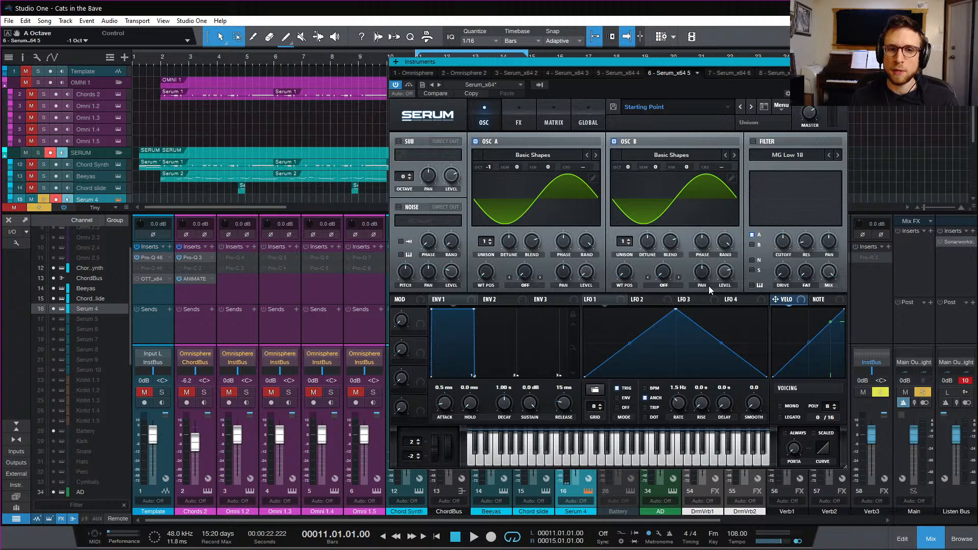
click(663, 283)
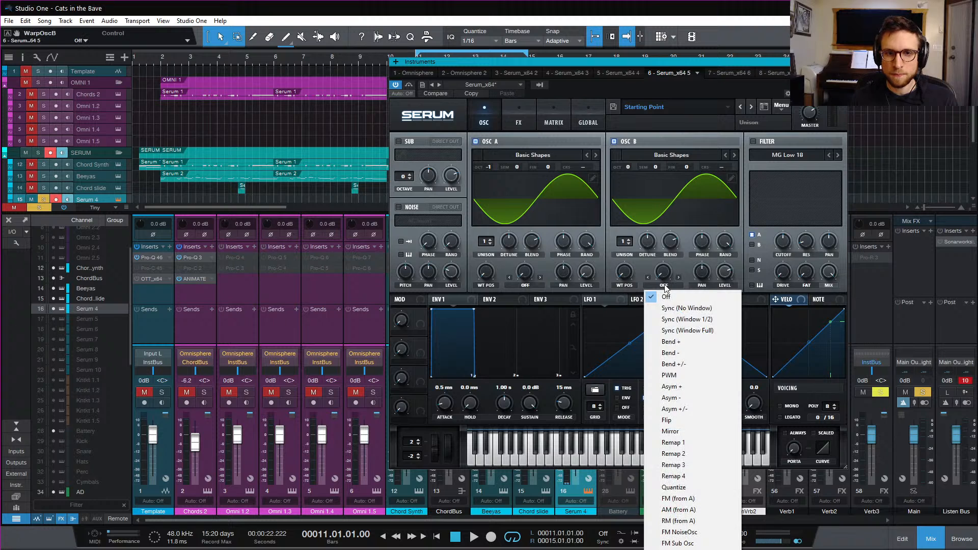
click(694, 498)
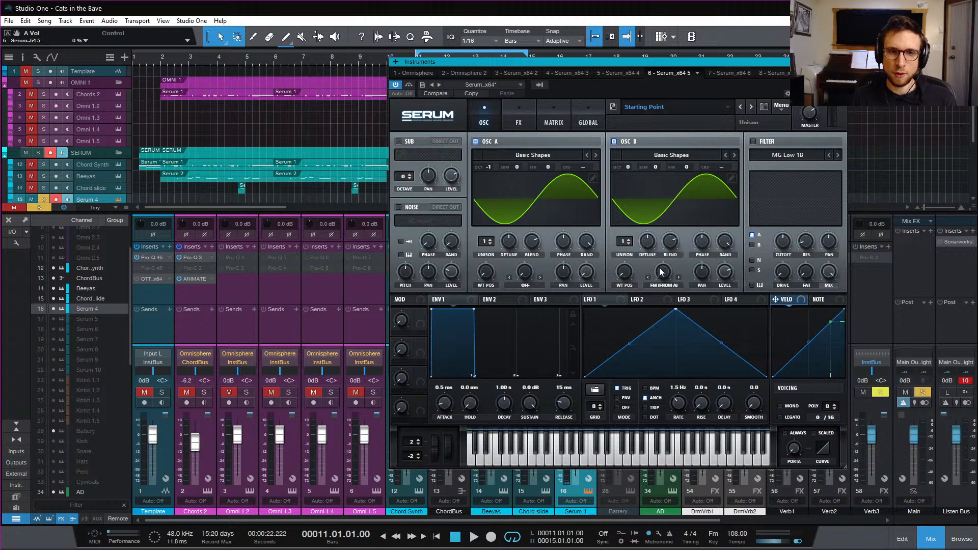
Raise oscillator B's FM warp amount to about 53% while the part plays, and stop playback
key(space)
drag(662, 277, 676, 242)
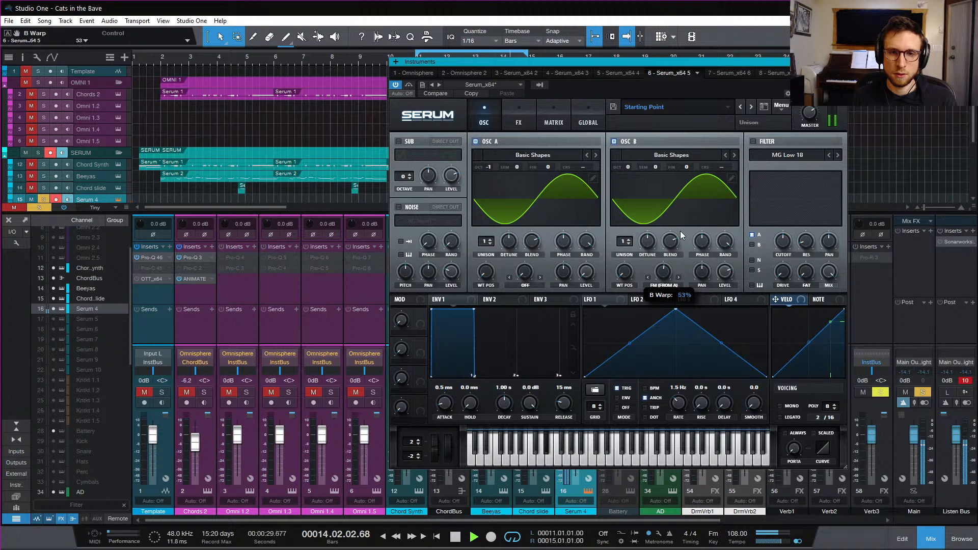
mouse_move(687, 221)
mouse_down()
mouse_move(697, 209)
mouse_move(681, 230)
mouse_up()
key(space)
Try oscillator A at -4 octaves with oscillator B's FM warp raised to about 72% during playback
drag(491, 166, 487, 201)
key(space)
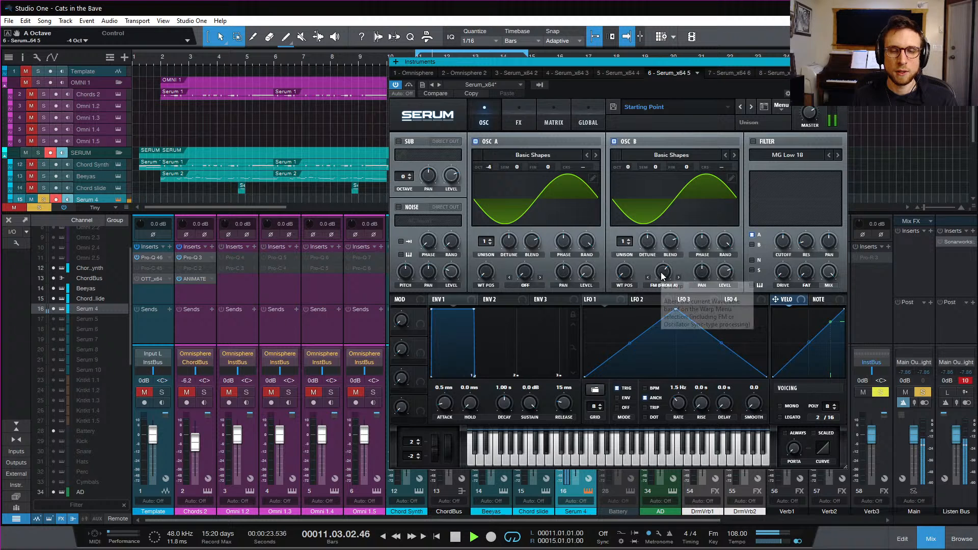
mouse_move(662, 277)
mouse_down()
mouse_move(662, 294)
mouse_move(671, 277)
mouse_up()
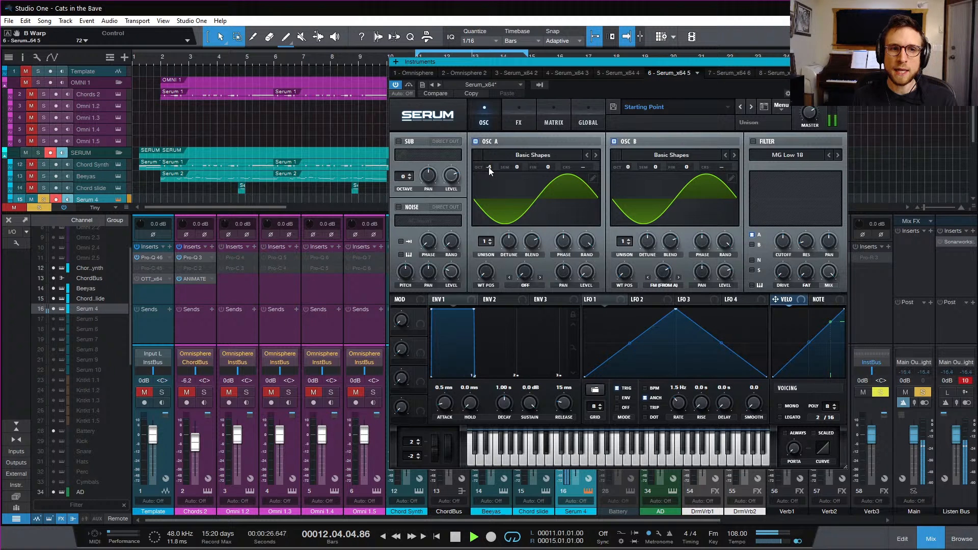
Raise oscillator A to -2 octaves, set oscillator B's FM warp to about 55%, and stop playback
drag(488, 167, 492, 158)
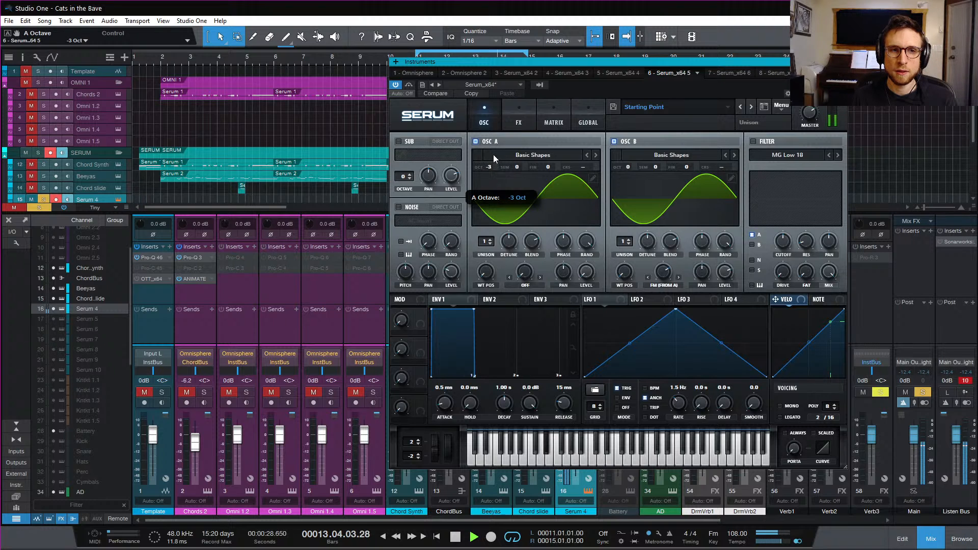
drag(496, 146, 499, 148)
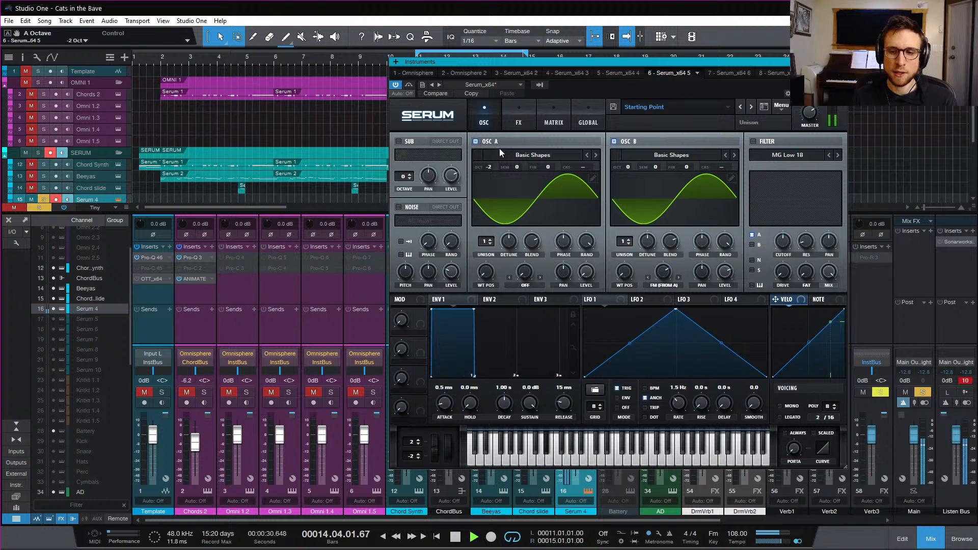
drag(663, 275, 664, 278)
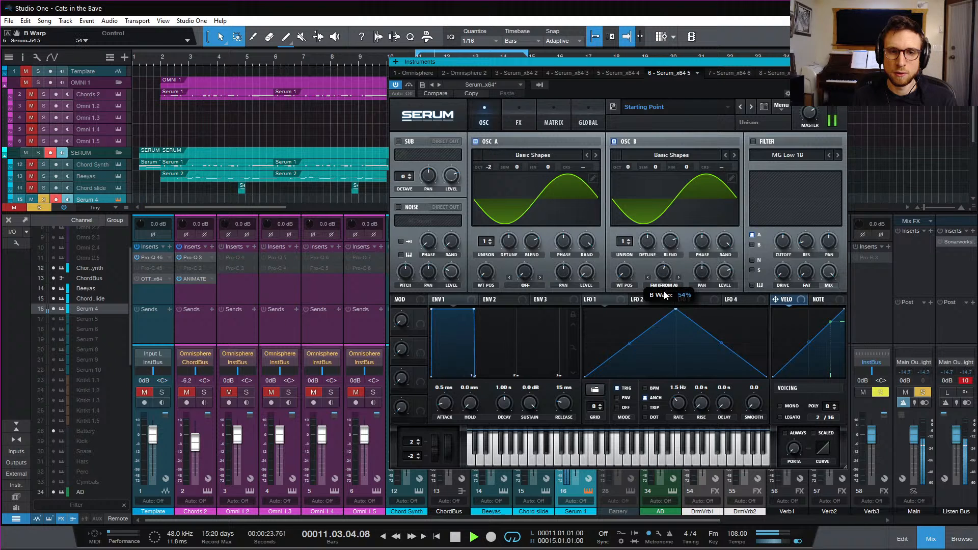
mouse_move(665, 318)
mouse_down()
mouse_move(671, 290)
mouse_move(668, 312)
mouse_move(668, 301)
mouse_up()
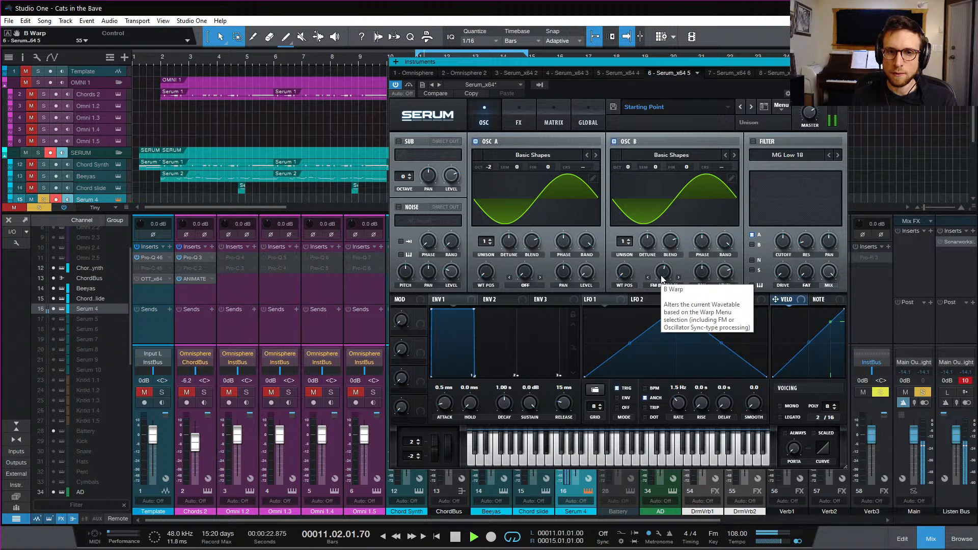
key(space)
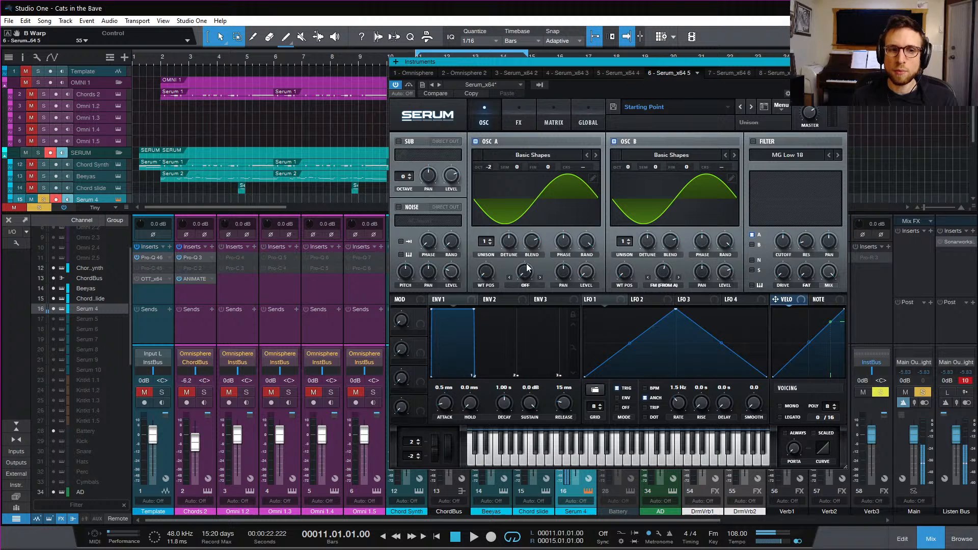
Audition oscillator A at wavetable position 2 while lowering oscillator B's FM warp to about 47%
drag(489, 273, 493, 260)
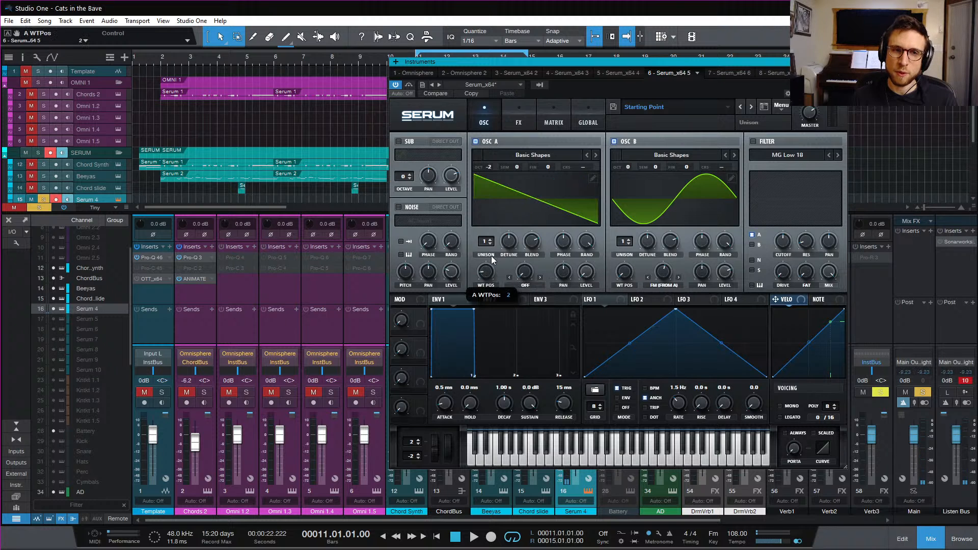
key(space)
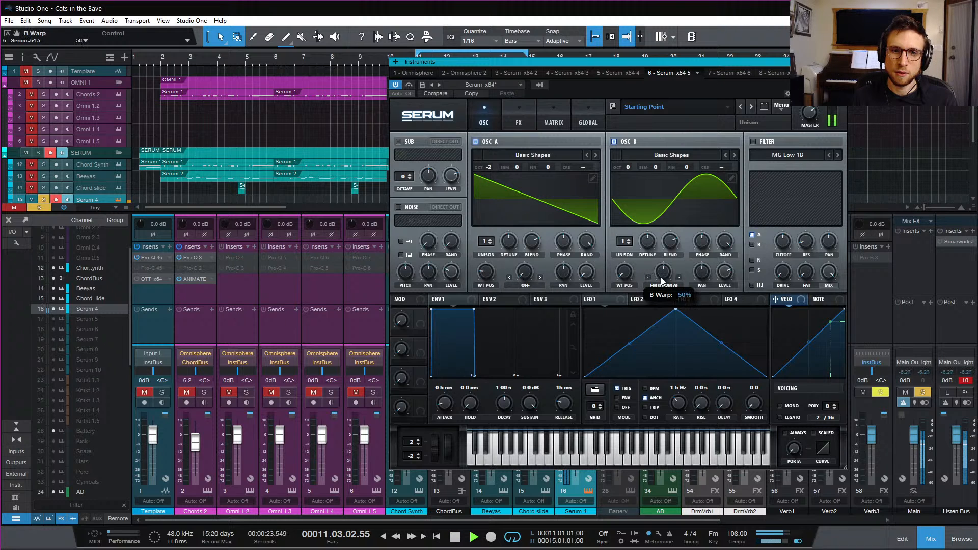
mouse_move(672, 298)
mouse_down()
mouse_move(677, 261)
mouse_move(662, 288)
mouse_up()
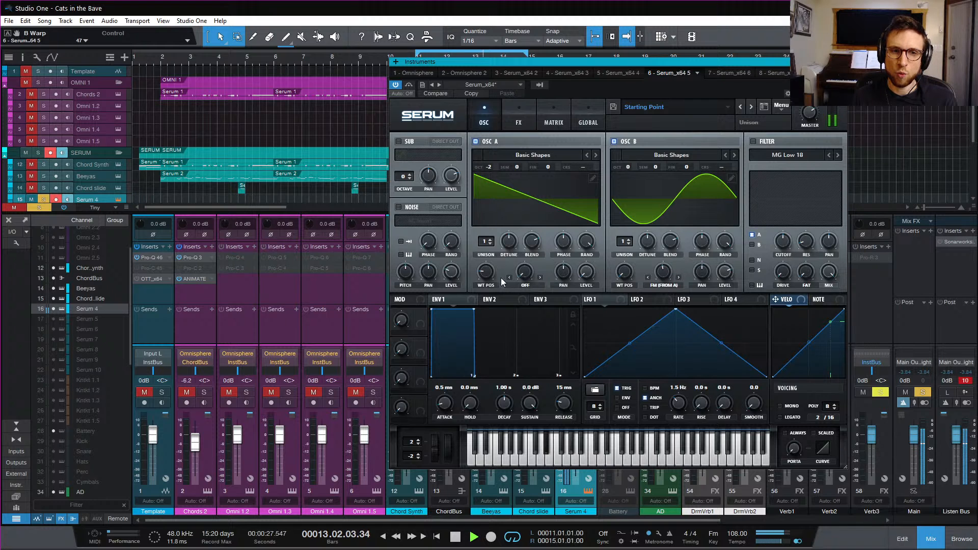
key(space)
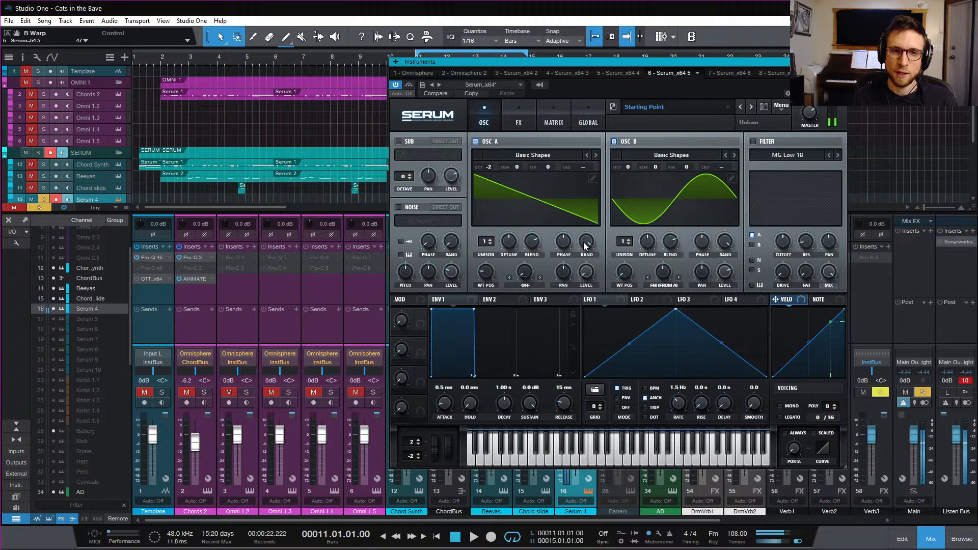
Reduce the random phase on both oscillators, setting oscillator A's to 0%, and restart playback
click(723, 250)
click(585, 244)
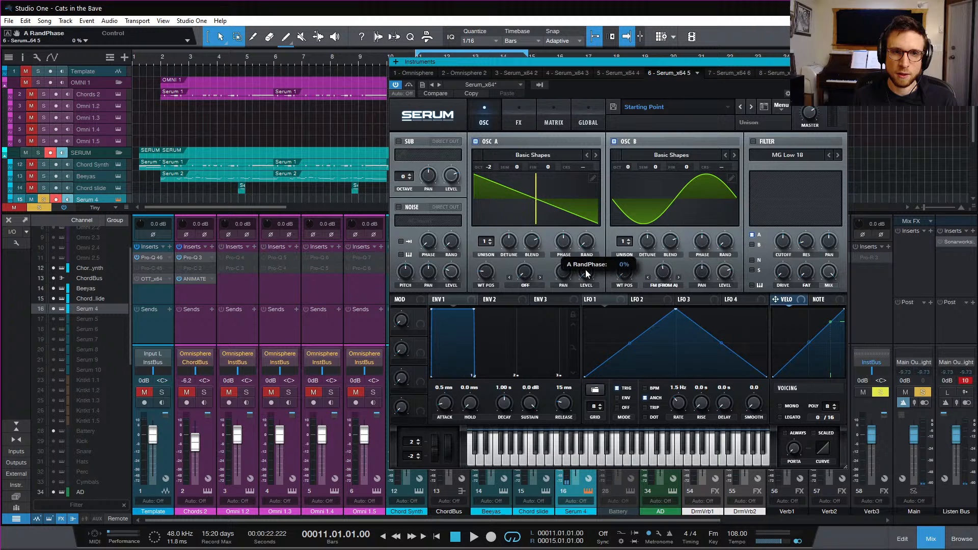
key(space)
Audition triangle and square shapes on oscillator A, up to wavetable position 4, while lowering oscillator B's FM warp to about 35%
mouse_move(666, 277)
mouse_down()
mouse_move(667, 261)
mouse_move(666, 283)
mouse_up()
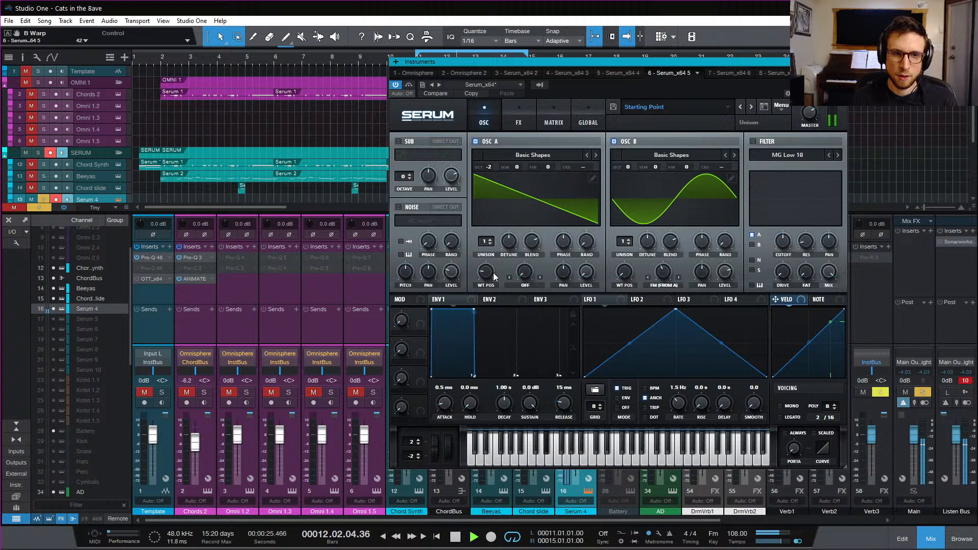
drag(494, 276, 492, 255)
drag(662, 276, 663, 247)
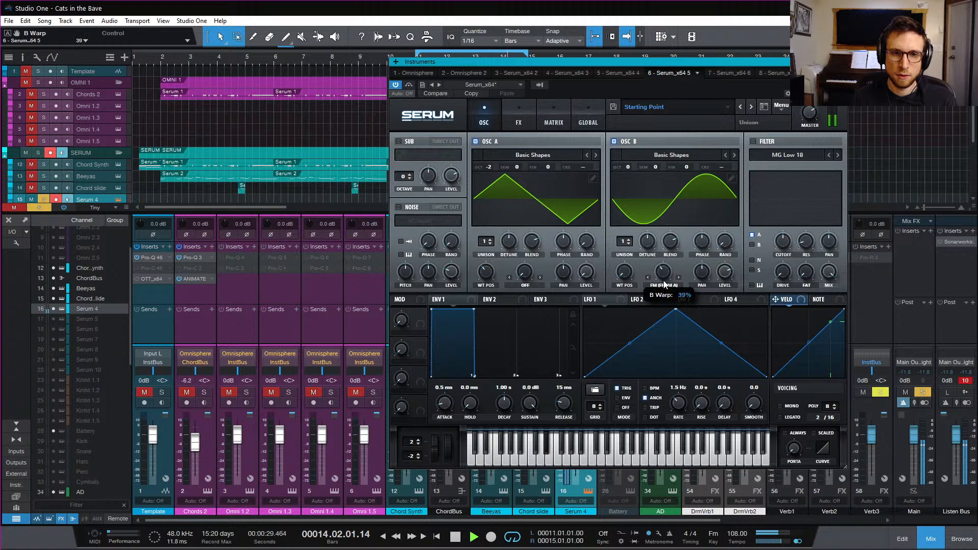
drag(667, 310, 603, 270)
drag(485, 275, 485, 270)
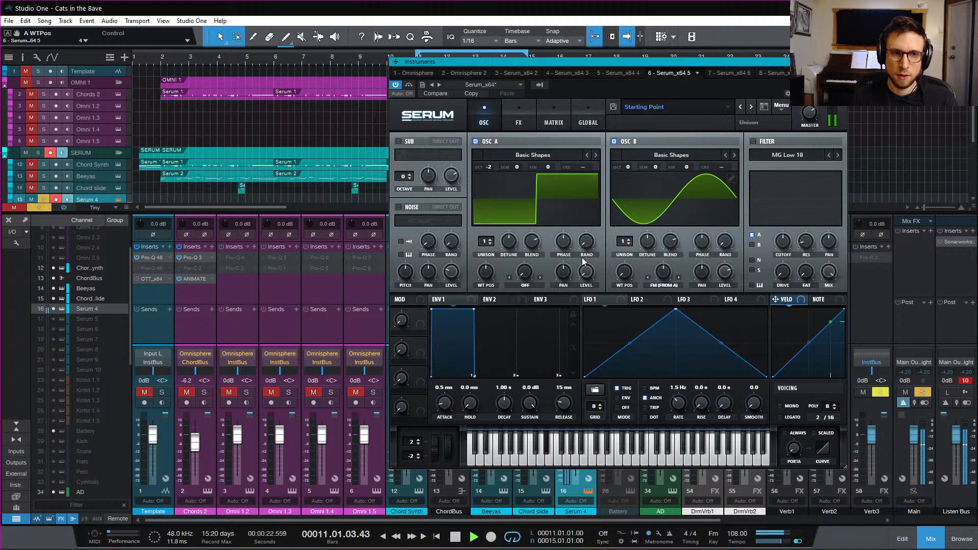
mouse_move(663, 277)
mouse_down()
mouse_move(666, 260)
mouse_move(665, 278)
mouse_up()
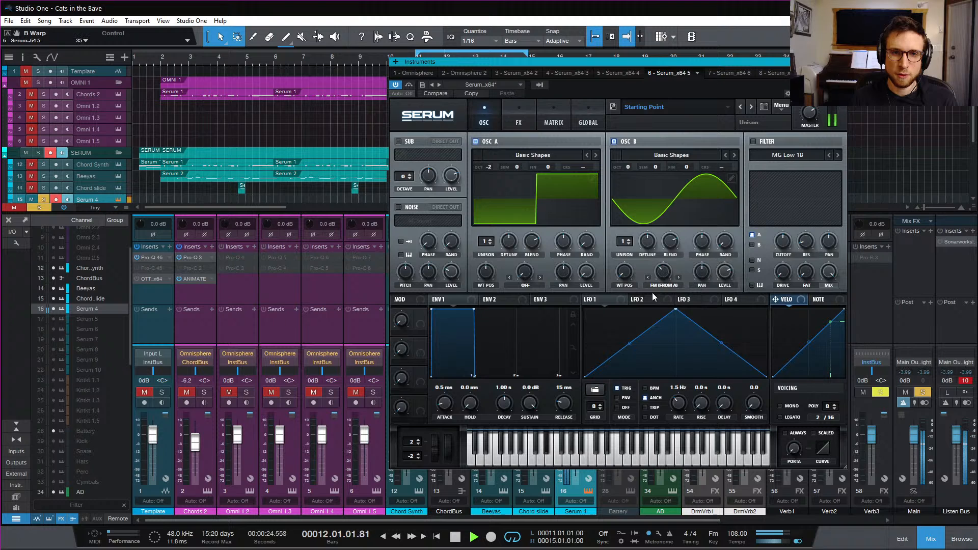
key(space)
Return oscillator A to the sine at wavetable position 1 and raise oscillator B's FM warp to about 46% during playback
drag(485, 272, 486, 286)
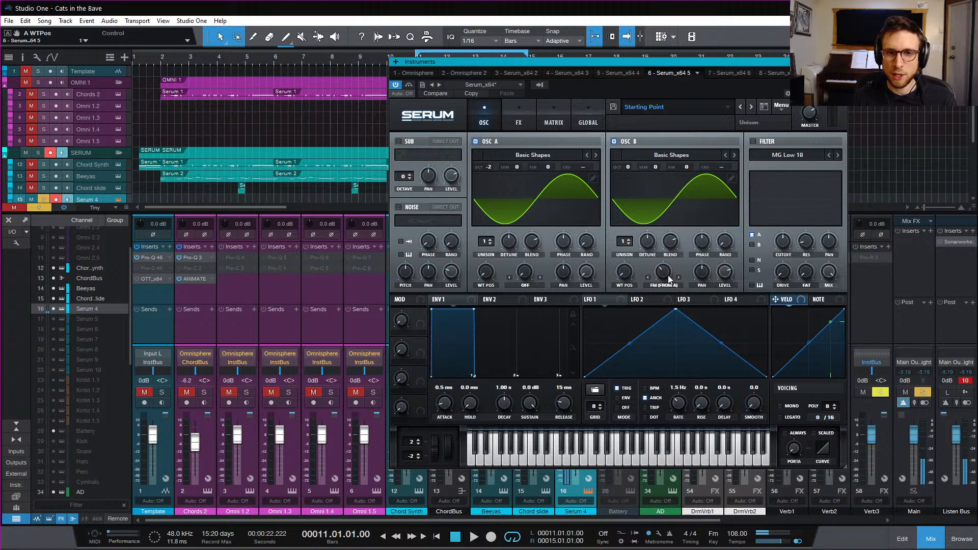
key(space)
drag(664, 270, 671, 263)
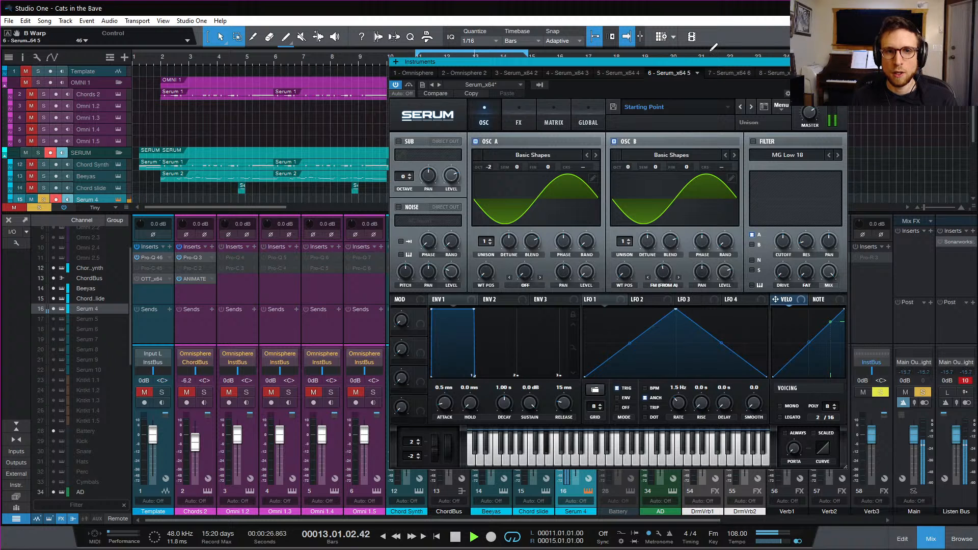
drag(717, 60, 603, 90)
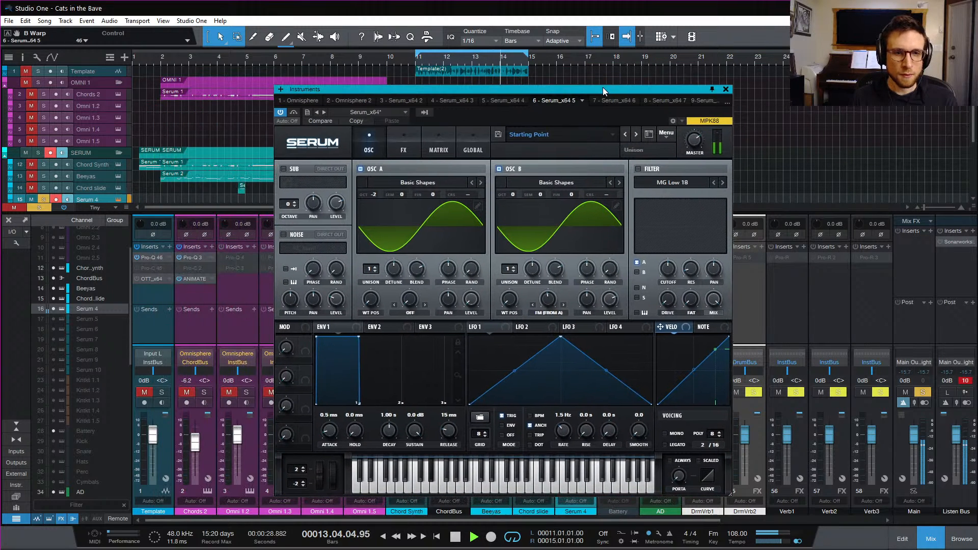
key(space)
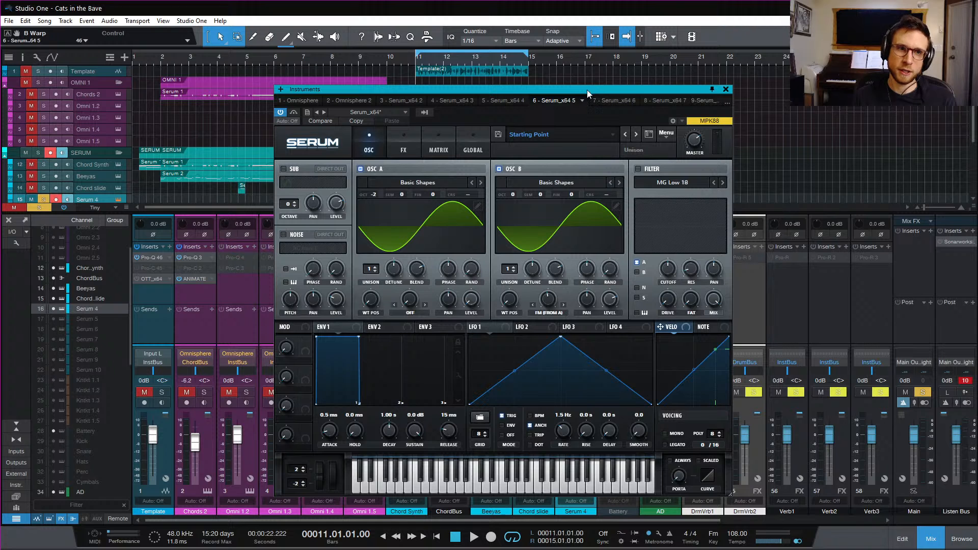
drag(572, 94, 856, 110)
scroll(509, 142, down, 1)
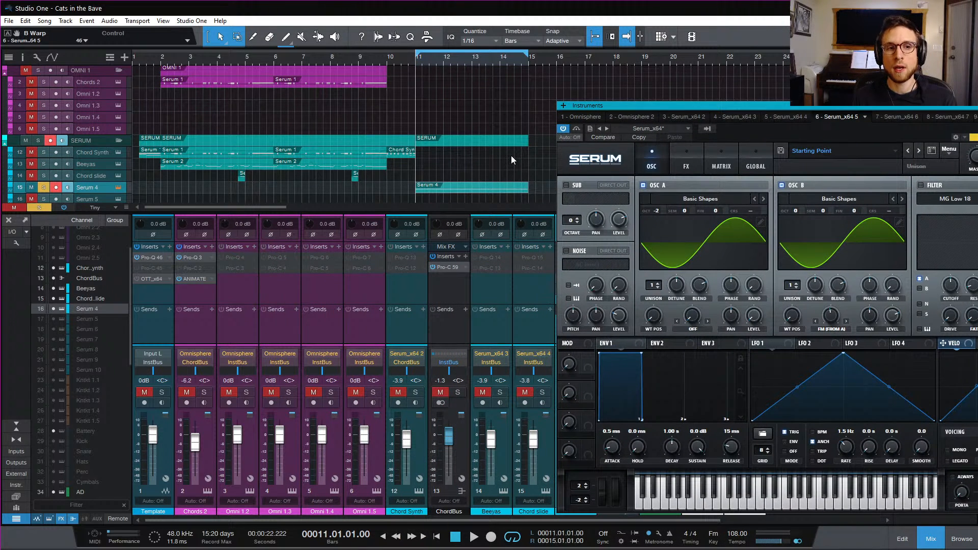
scroll(511, 160, up, 1)
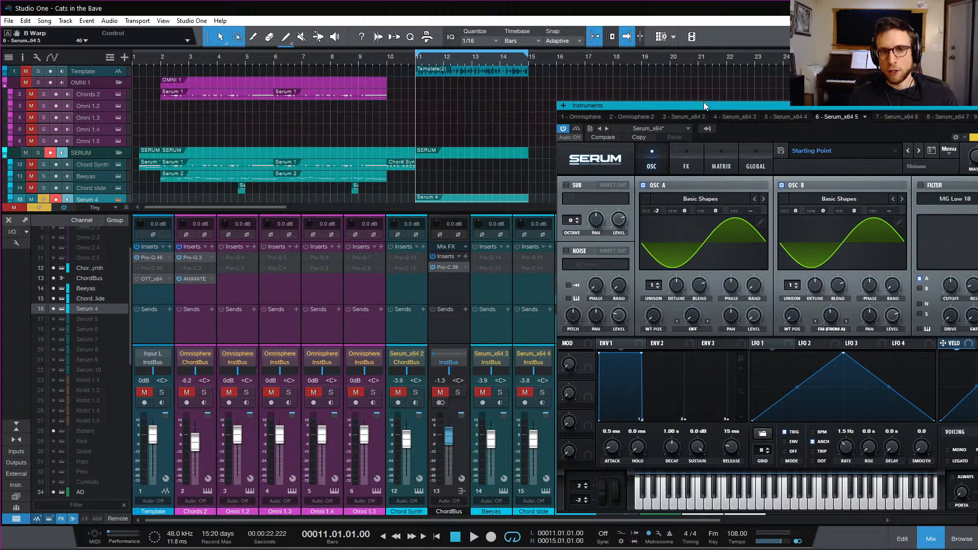
drag(704, 102, 638, 79)
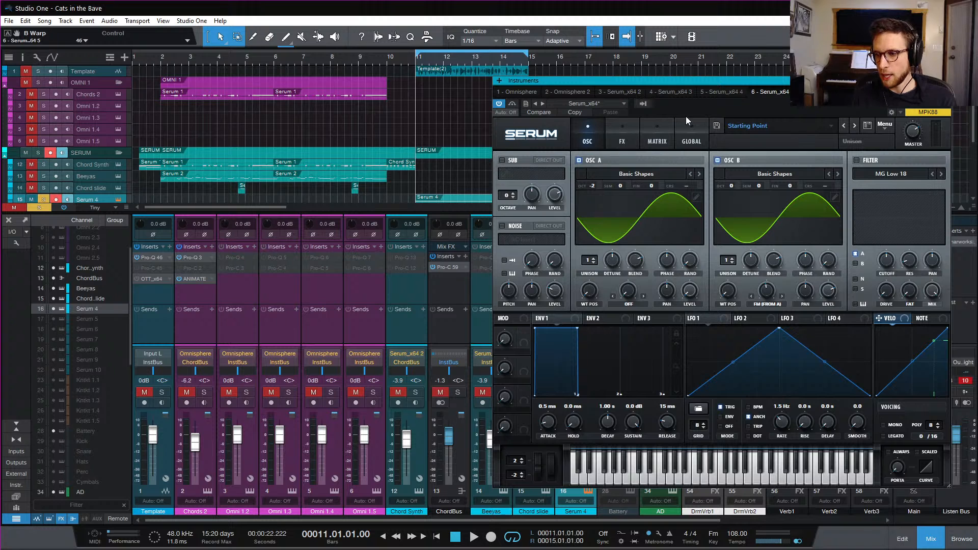
drag(724, 83, 463, 75)
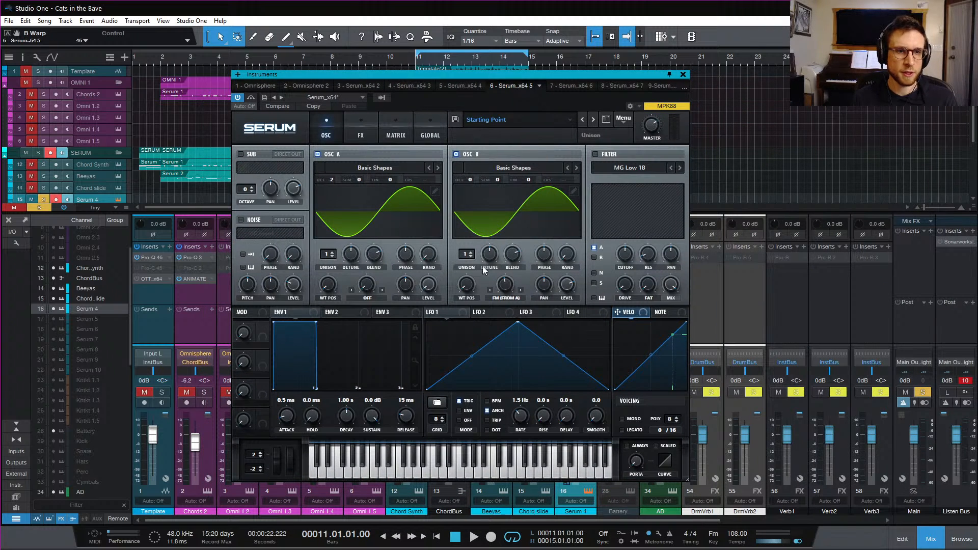
Play the part from bar 11, raise oscillator B's FM warp to about 53%, and close the Serum window
key(space)
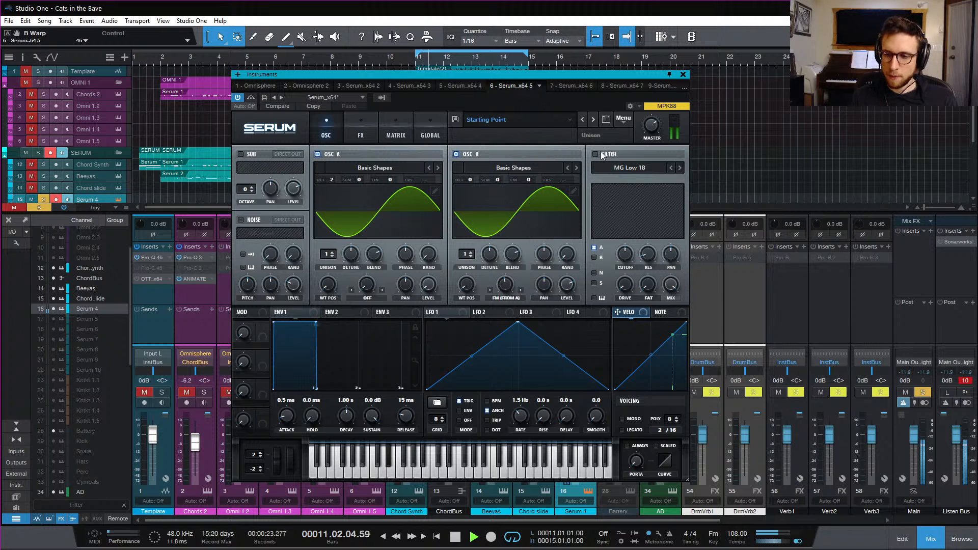
key(space)
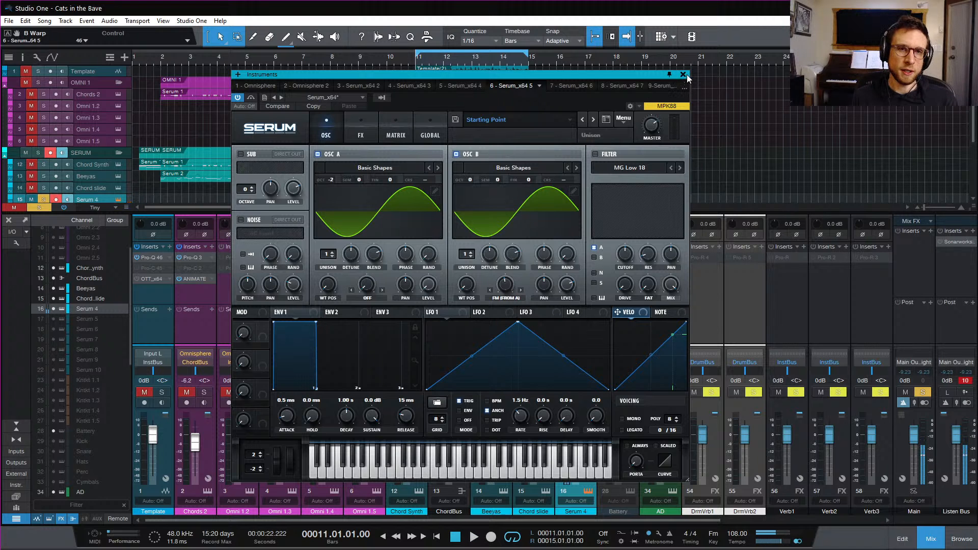
drag(485, 77, 752, 117)
key(space)
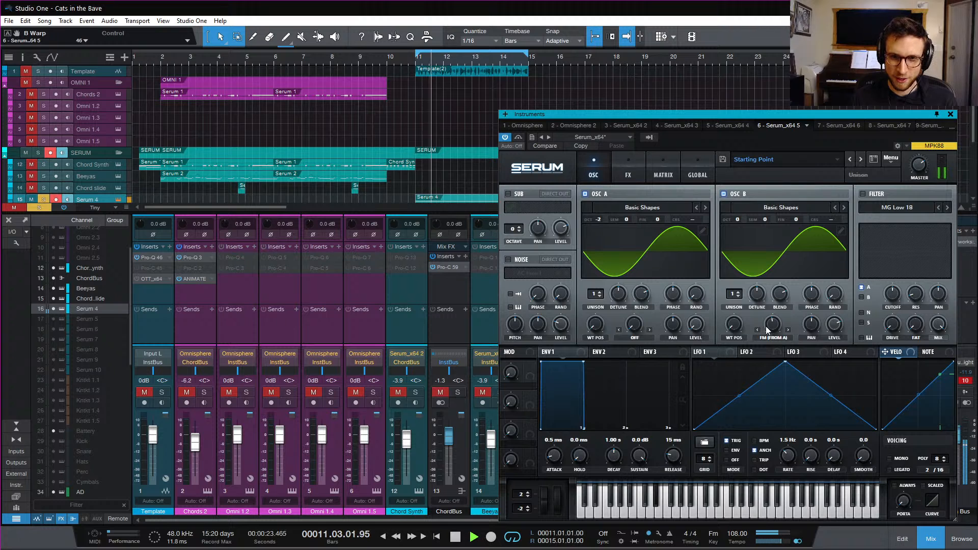
drag(772, 327, 773, 324)
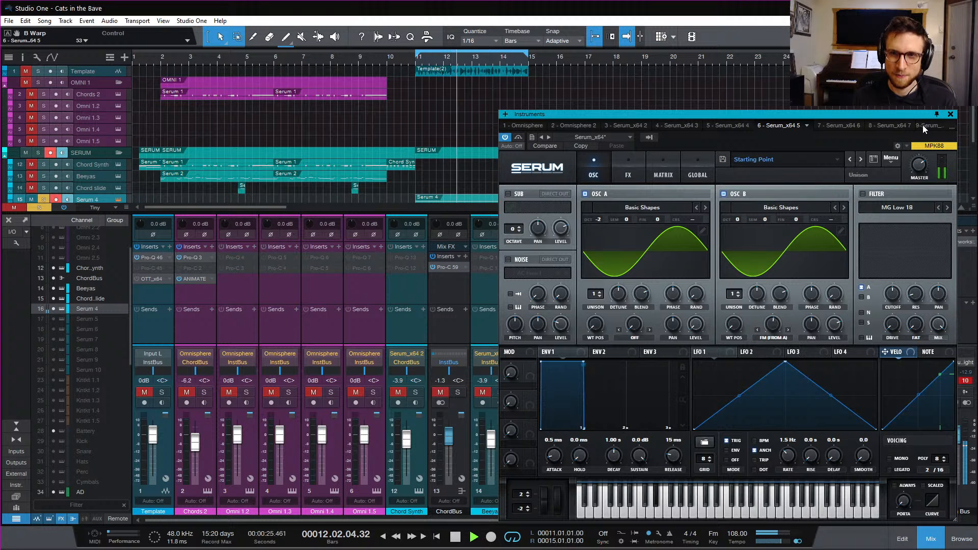
click(950, 115)
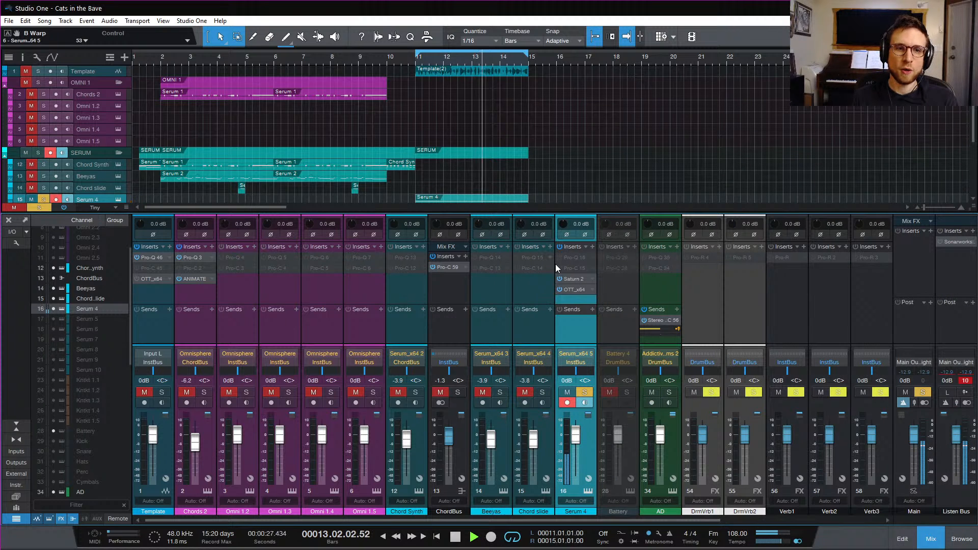
Open Saturn 2 on the Serum 4 channel and raise its band 1 drive to about 65%
click(577, 277)
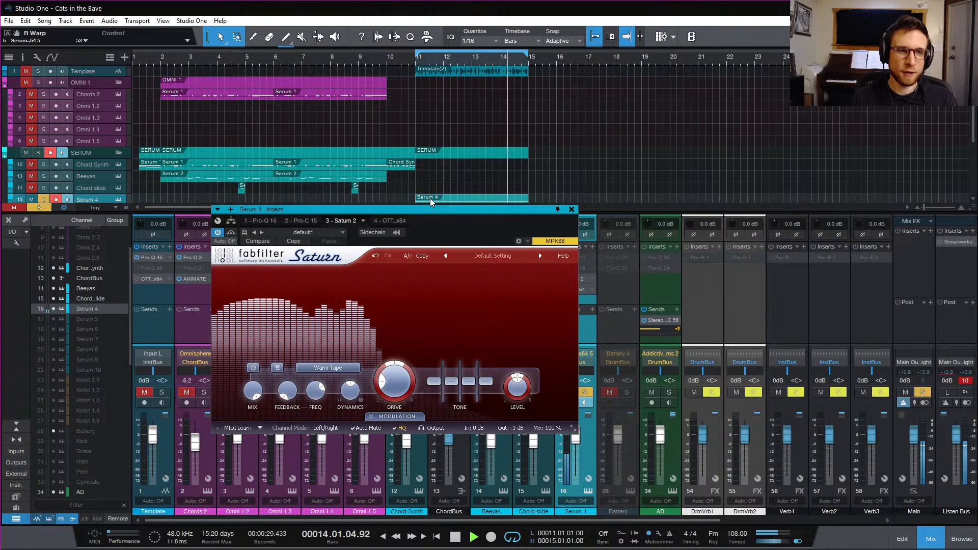
drag(429, 197, 587, 145)
drag(537, 316, 540, 298)
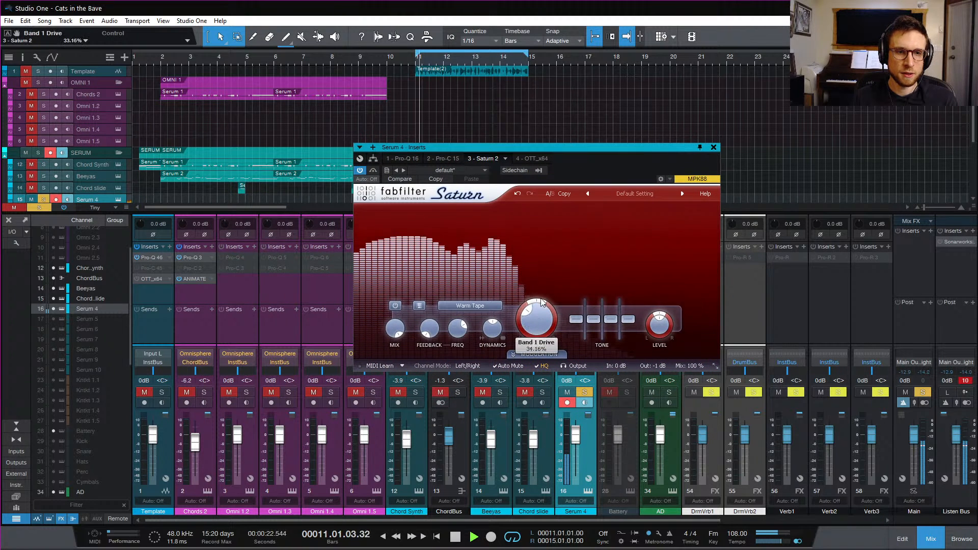
mouse_move(552, 246)
mouse_down()
mouse_move(550, 216)
mouse_move(543, 258)
mouse_move(545, 246)
mouse_up()
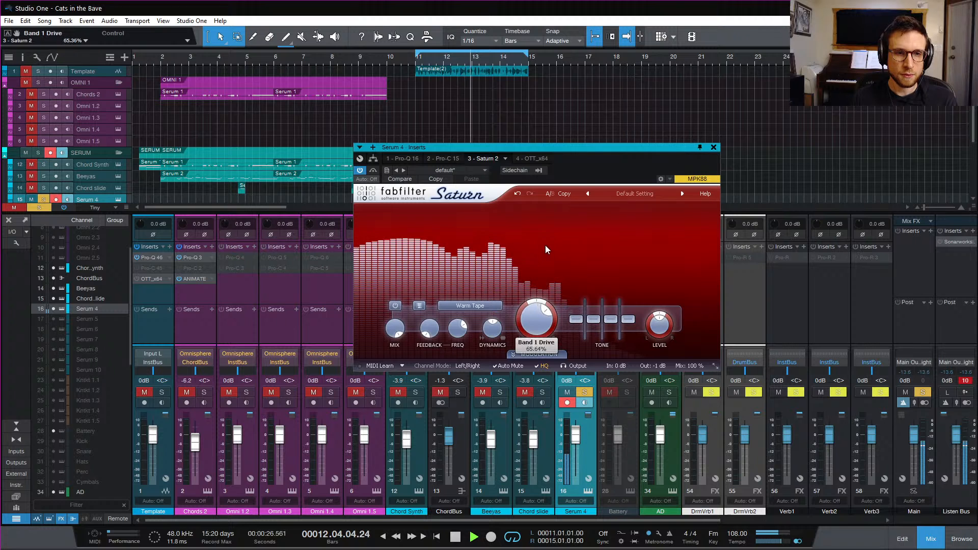
Try Saturn's Warm Tube style, switch it to Clean Tube, and raise the drive to about 83%
click(477, 307)
click(490, 328)
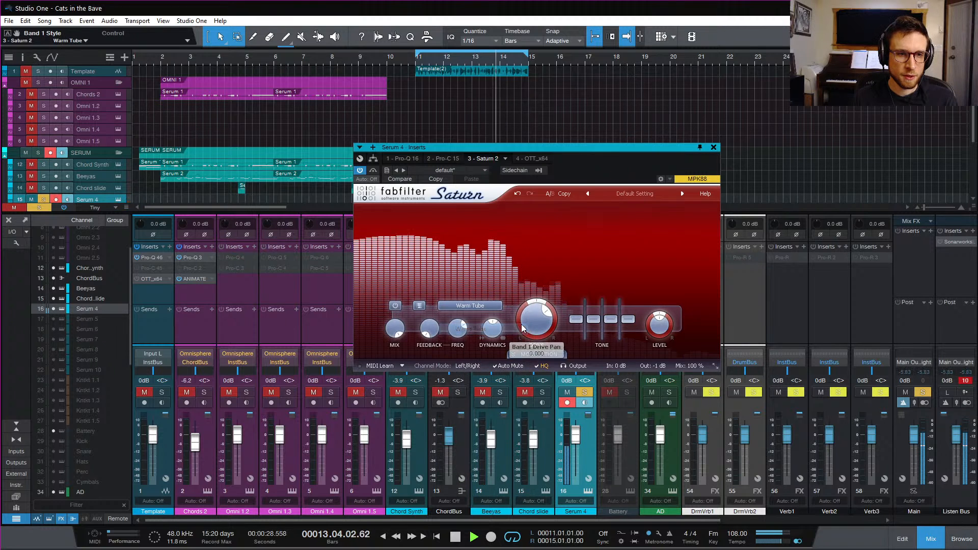
click(481, 305)
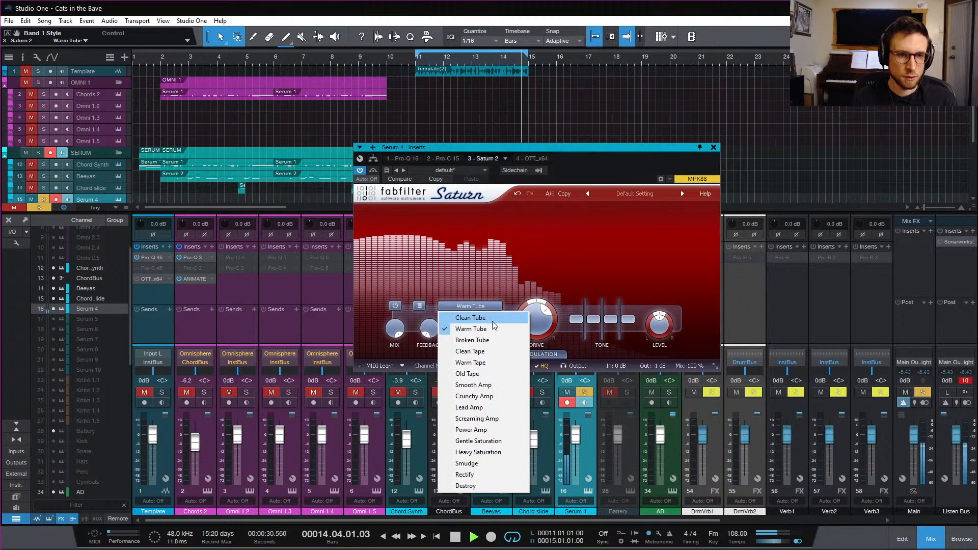
click(492, 321)
drag(533, 326, 533, 304)
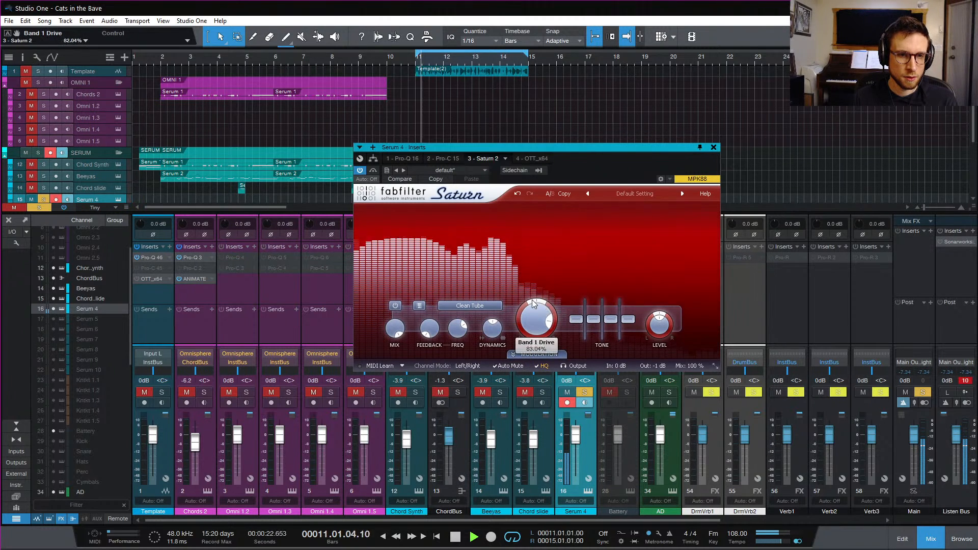
Audition Saturn's Old Tape, Gentle Saturation and Heavy Saturation styles, trying drive amounts of about 67% and 75%
click(492, 308)
click(500, 374)
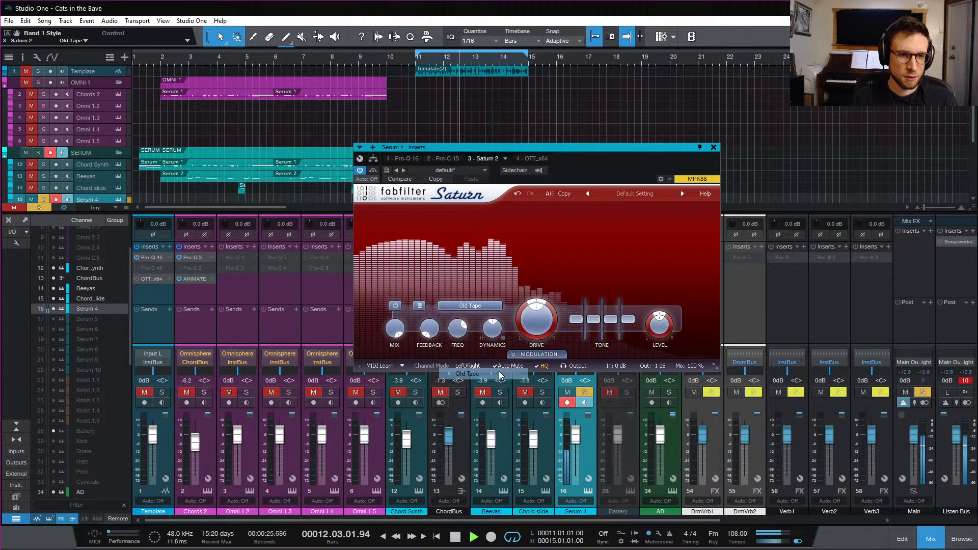
click(479, 307)
click(512, 441)
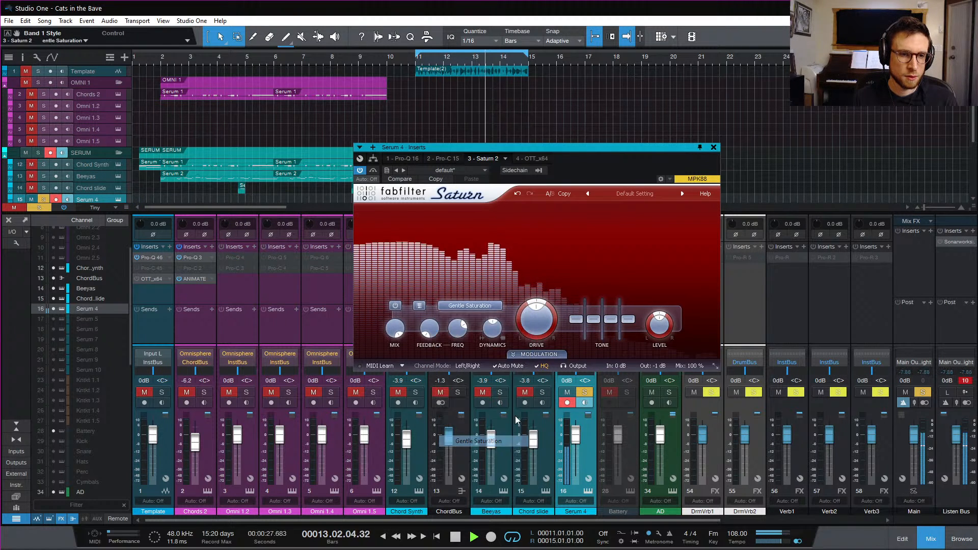
mouse_move(534, 318)
mouse_down()
mouse_move(536, 288)
mouse_move(538, 309)
mouse_up()
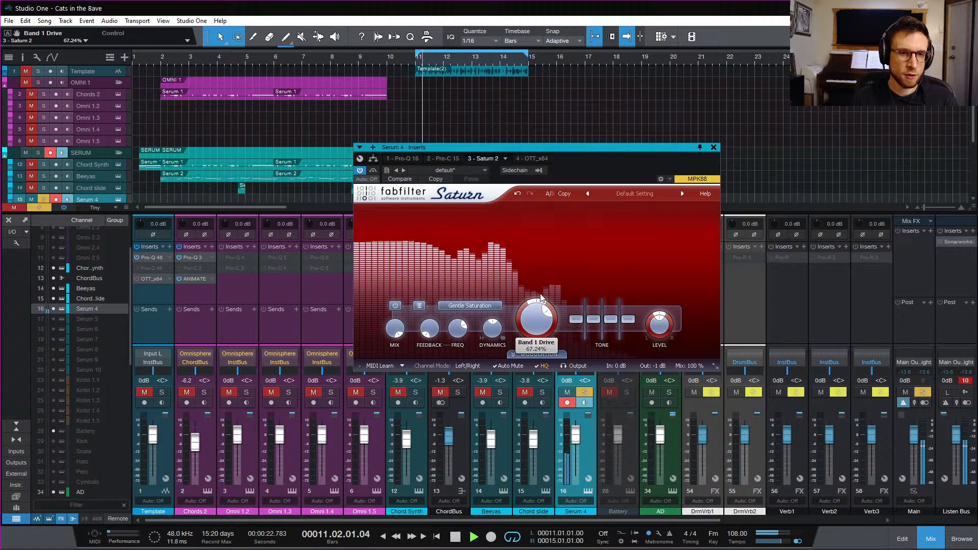
click(469, 305)
click(501, 452)
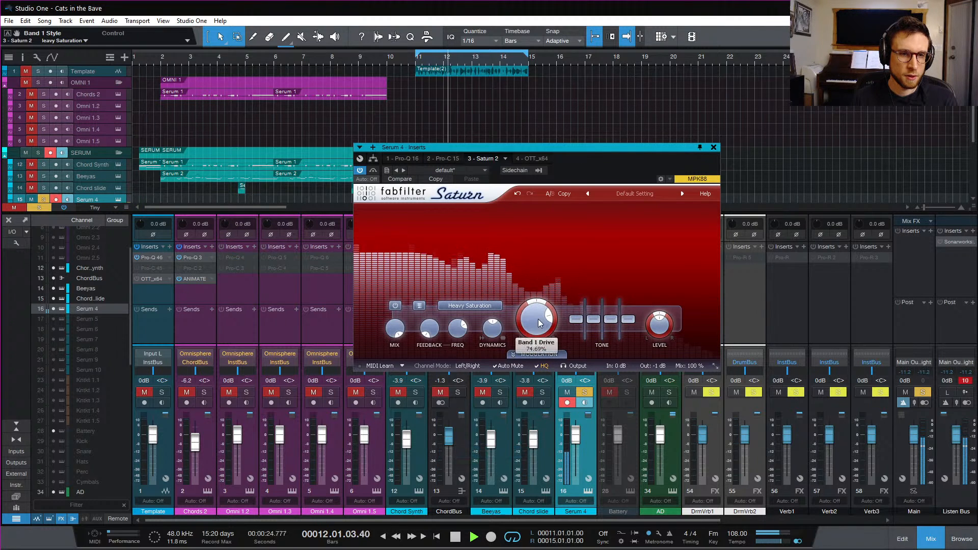
key(space)
Switch Saturn's band 1 style to Warm Tube and audition it with the drive at about 58%
click(463, 308)
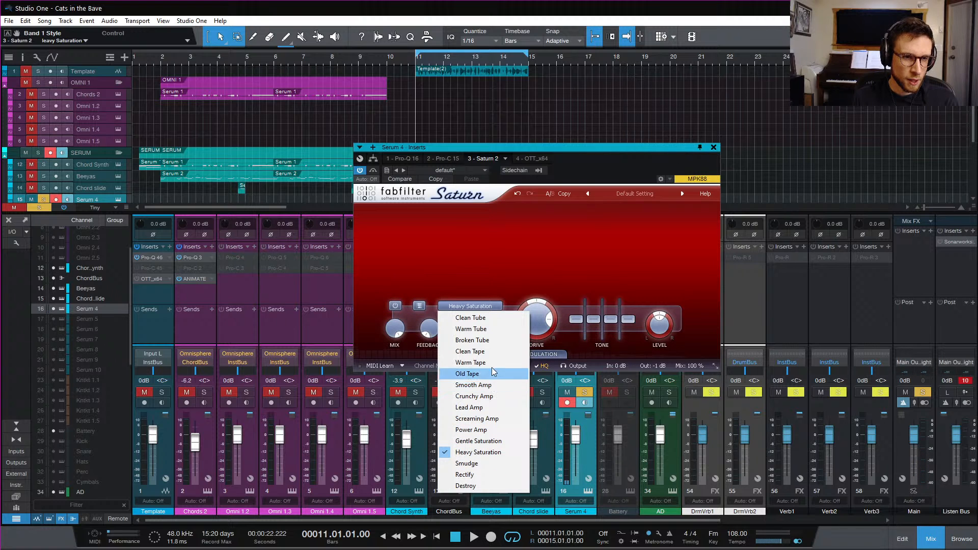
click(498, 330)
key(space)
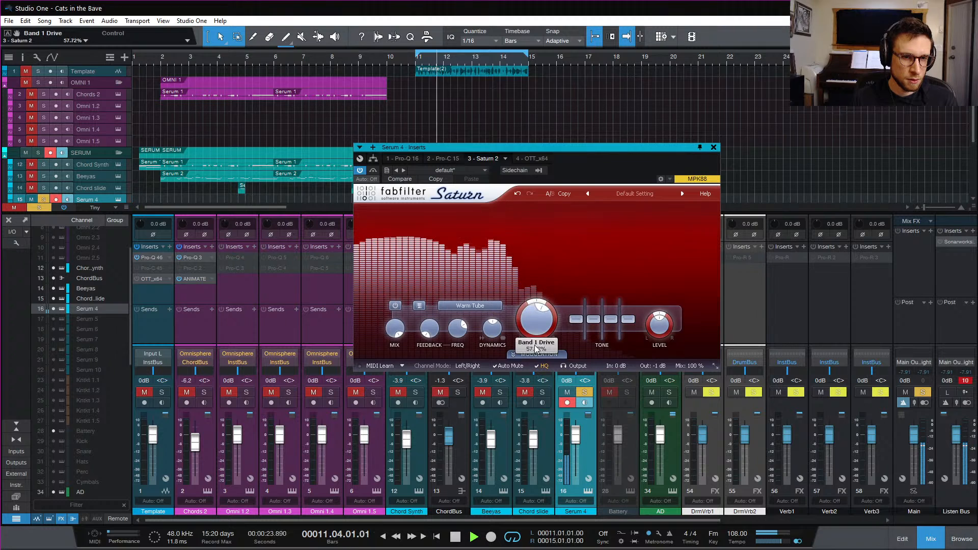
key(space)
Split Saturn into three bands, set the band 2 crossover to about 2512 Hz, and briefly play the part
click(450, 207)
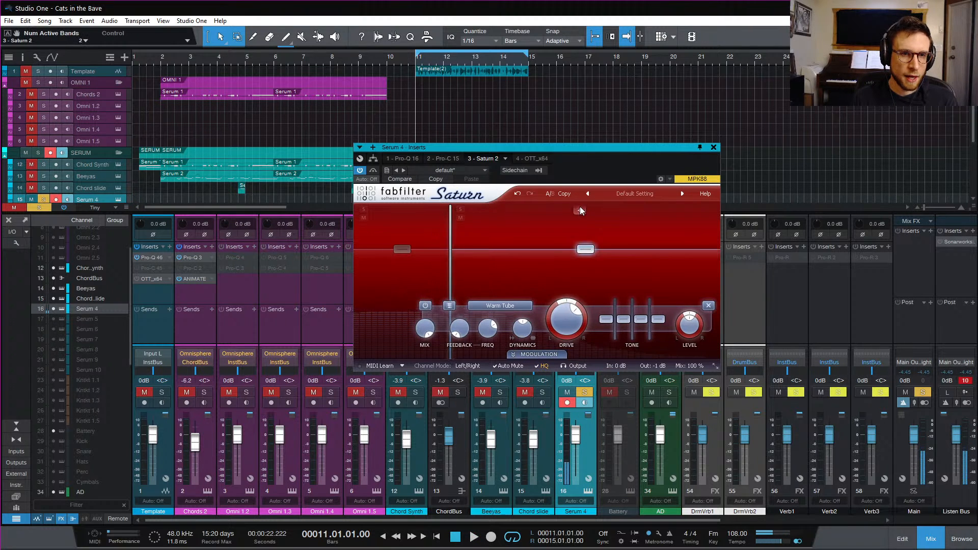
click(571, 208)
drag(570, 256, 609, 256)
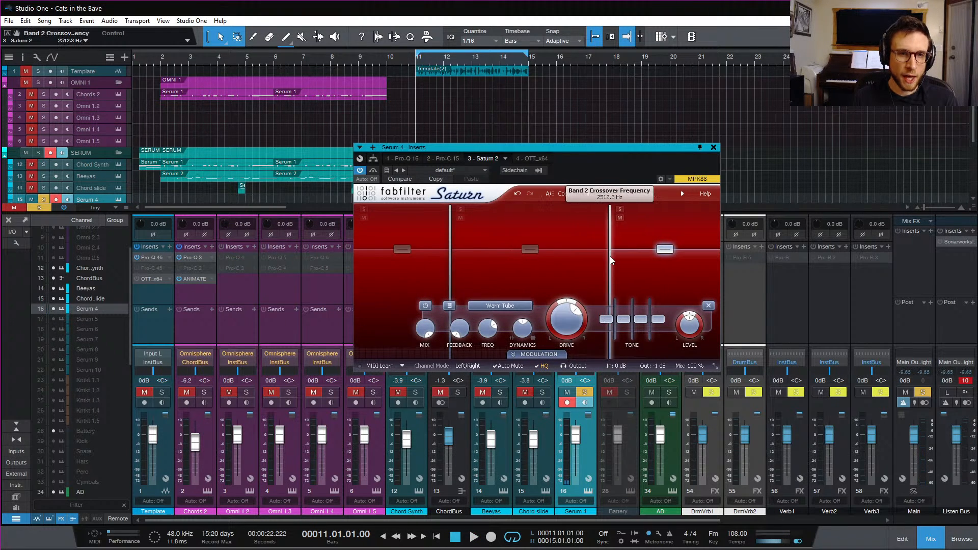
key(space)
key(space)
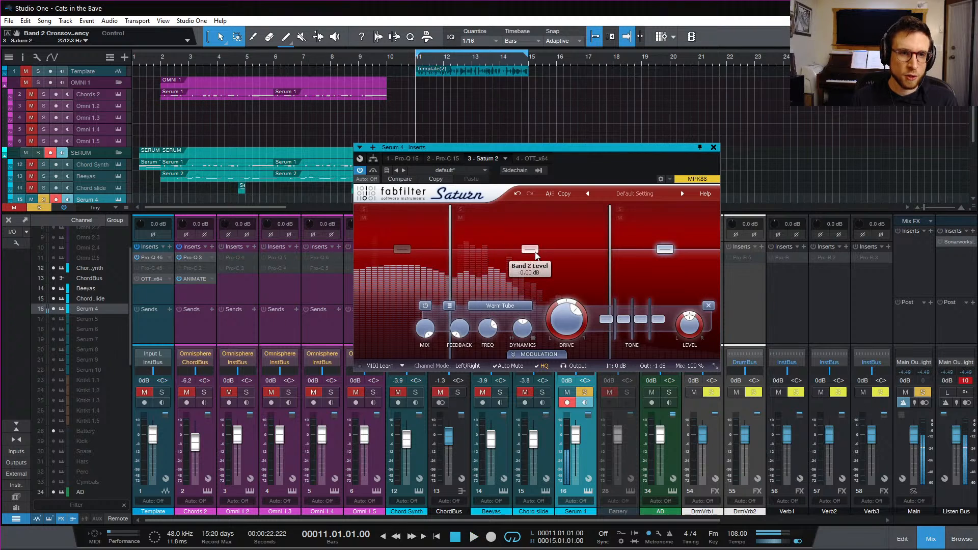
Reduce the band 1 and band 3 drives to about 0% and raise band 2's drive to about 78% during playback
drag(566, 318, 566, 367)
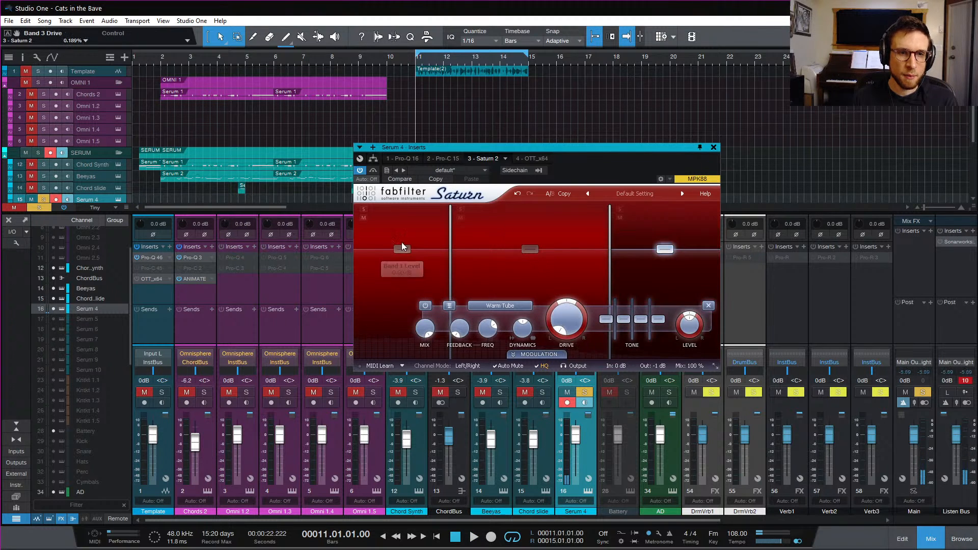
click(401, 248)
drag(511, 319, 511, 352)
key(space)
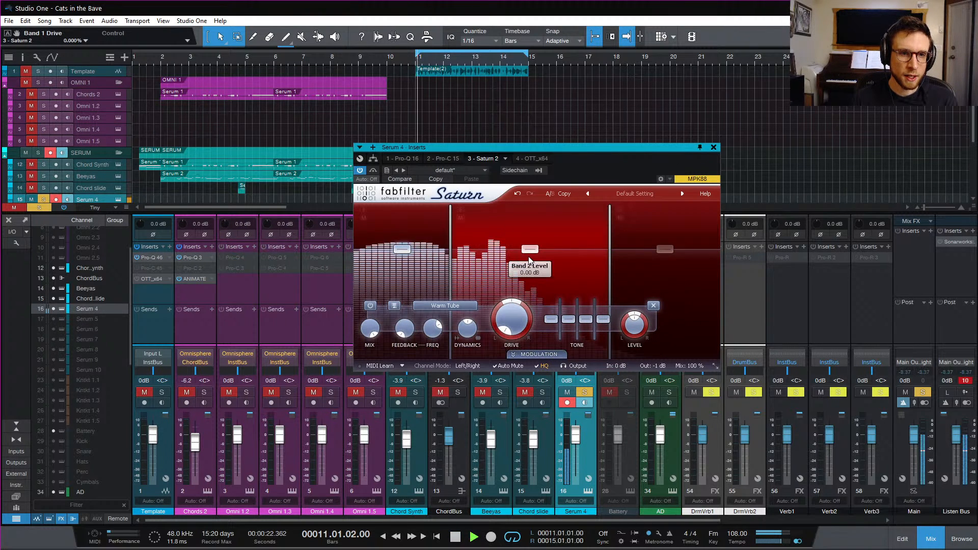
click(530, 249)
drag(529, 308, 528, 301)
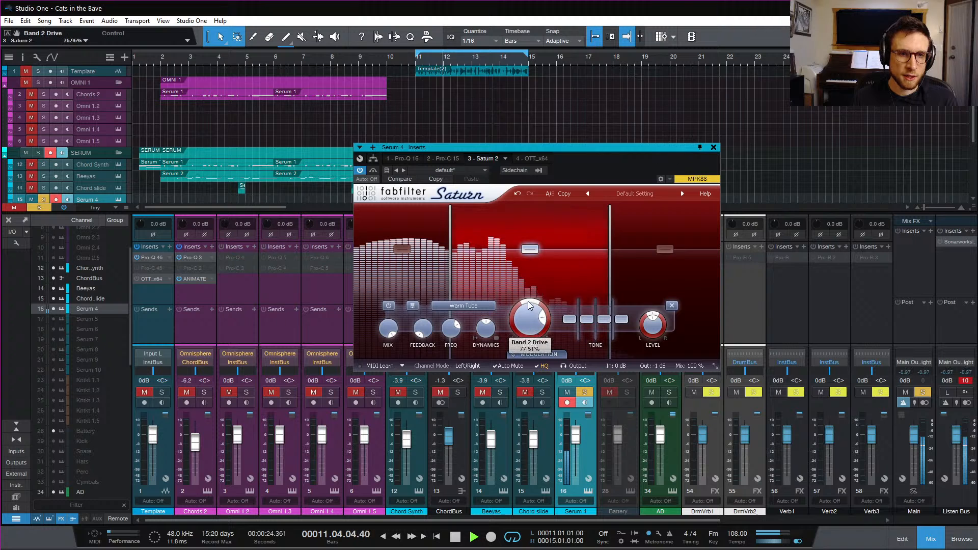
Narrow band 2 by lowering its upper crossover, trim its level slightly, and adjust its drive
drag(608, 266, 445, 282)
mouse_move(498, 268)
mouse_down()
mouse_move(531, 269)
mouse_move(487, 261)
mouse_move(493, 272)
mouse_up()
drag(495, 264, 498, 255)
drag(512, 320, 462, 305)
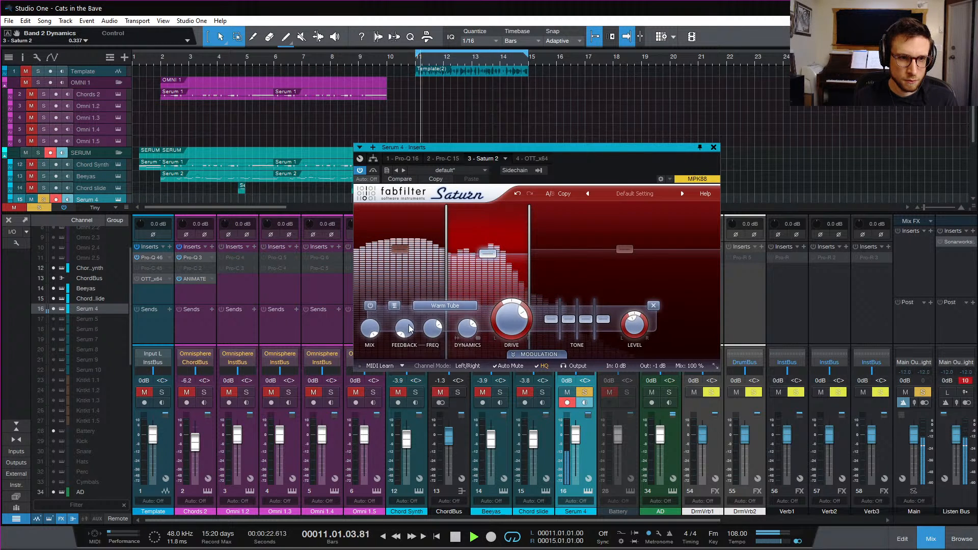
Try feedback on band 2 with a feedback frequency around 530 Hz, and reset the feedback amount to 0%
drag(405, 329, 418, 257)
mouse_move(435, 329)
mouse_down()
mouse_move(436, 419)
mouse_move(437, 330)
mouse_up()
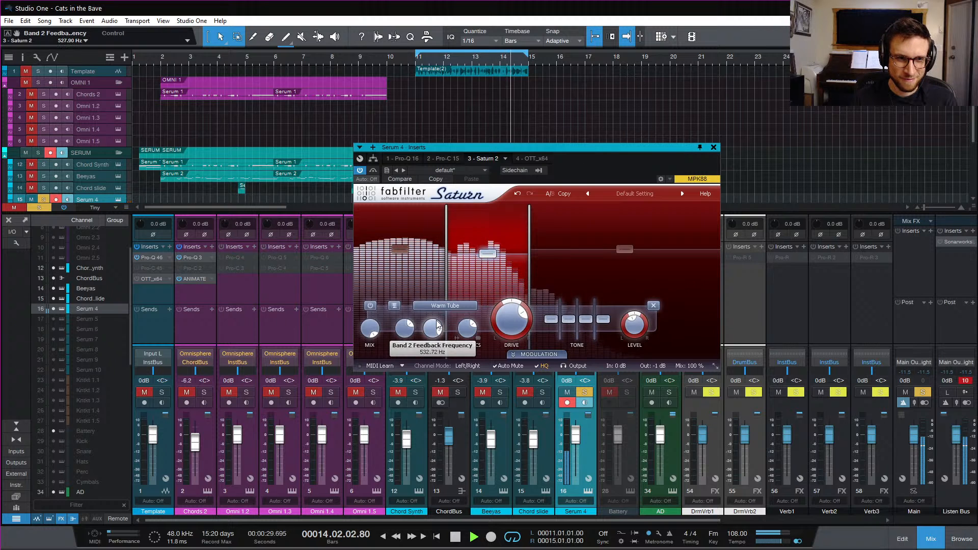
key(space)
double_click(407, 339)
key(space)
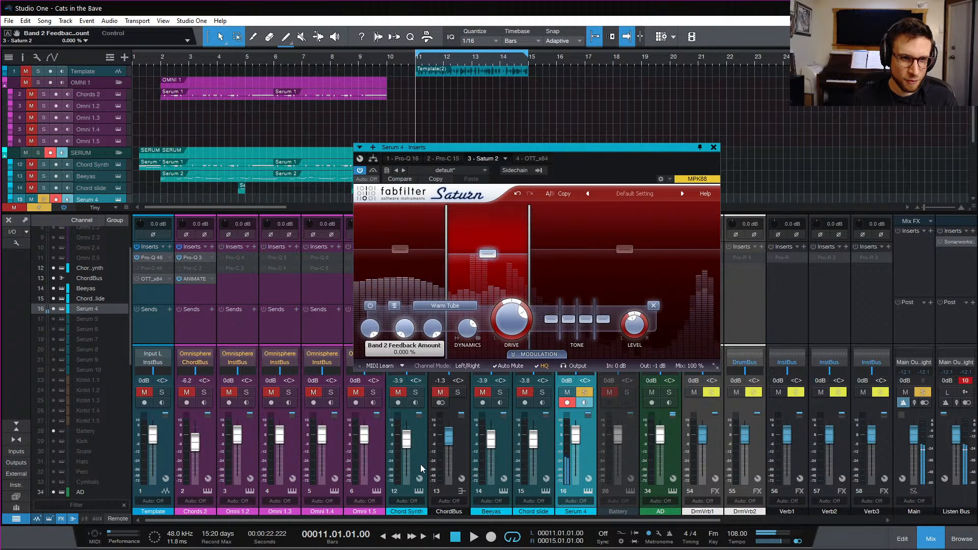
Widen band 2 by raising its upper crossover and set its drive to about 64% during playback
drag(529, 262, 567, 270)
mouse_move(514, 328)
mouse_down()
mouse_move(514, 295)
mouse_move(510, 322)
mouse_up()
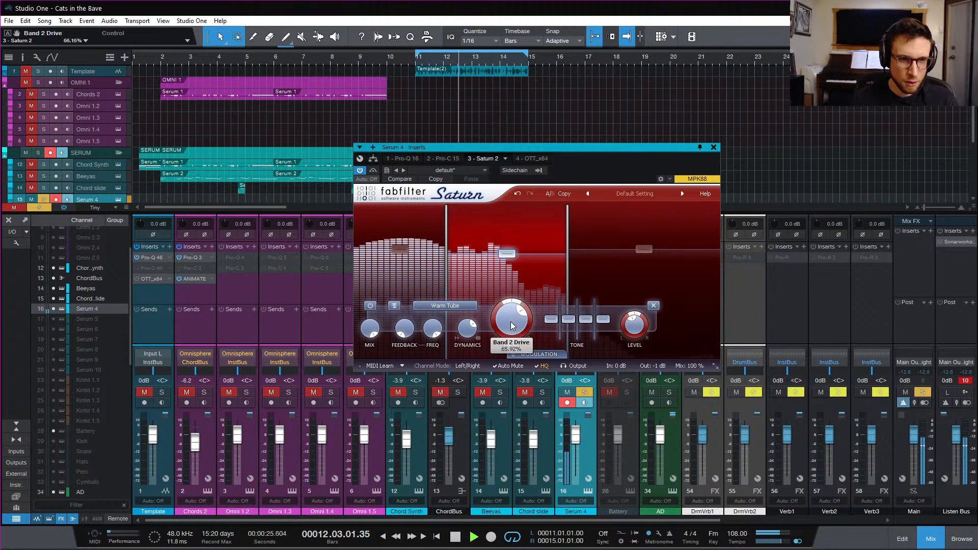
key(space)
Play the part from bar 11 and raise band 1's drive to about 88%
key(space)
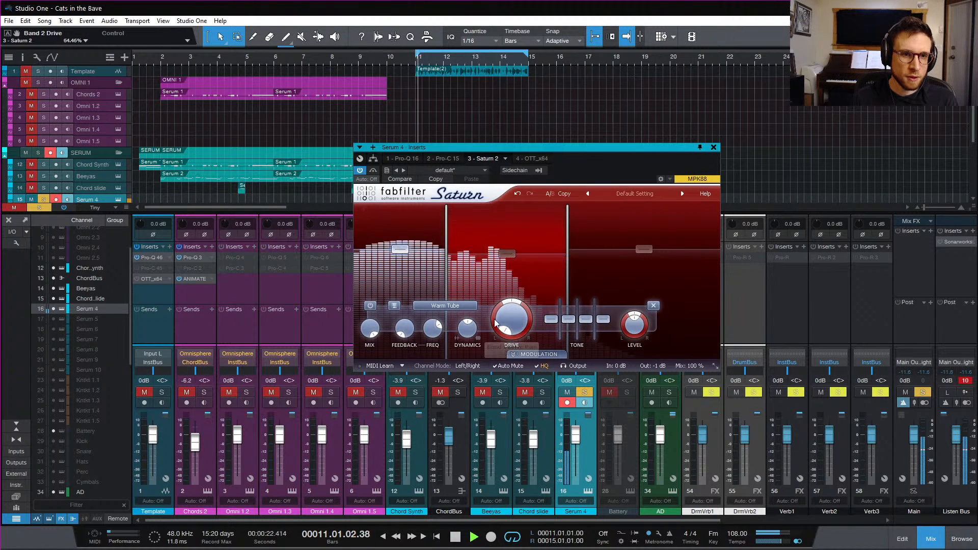
drag(512, 321, 512, 228)
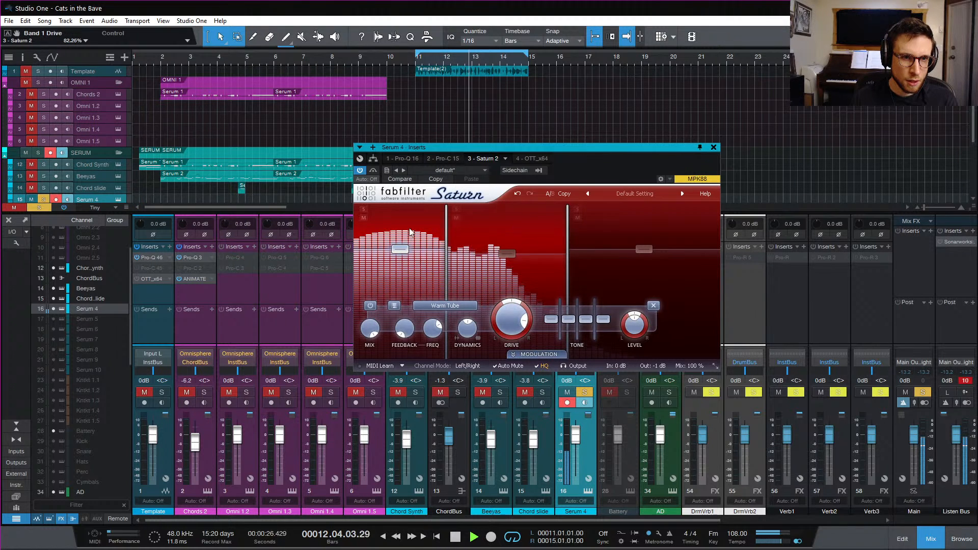
drag(518, 328, 509, 313)
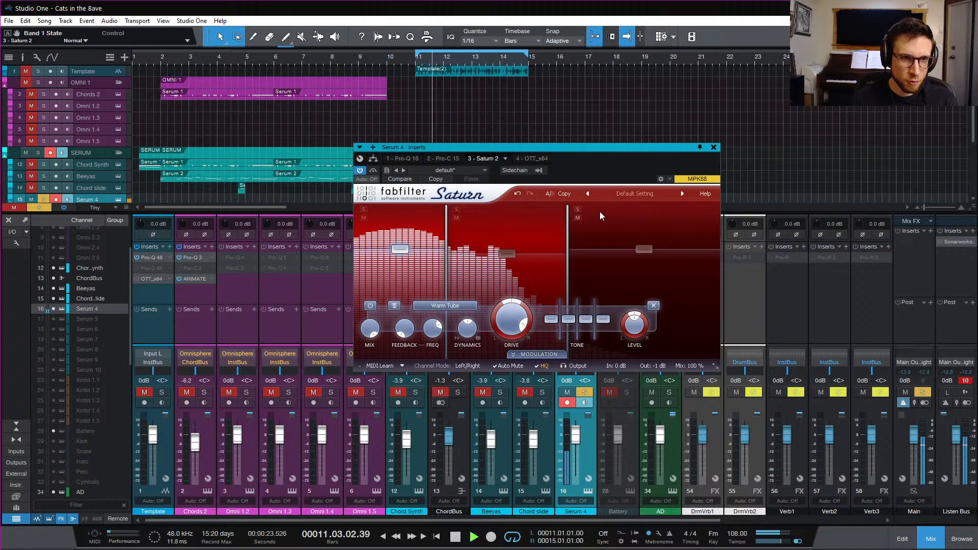
Solo band 3 in Saturn and raise its drive to about 90%
click(577, 209)
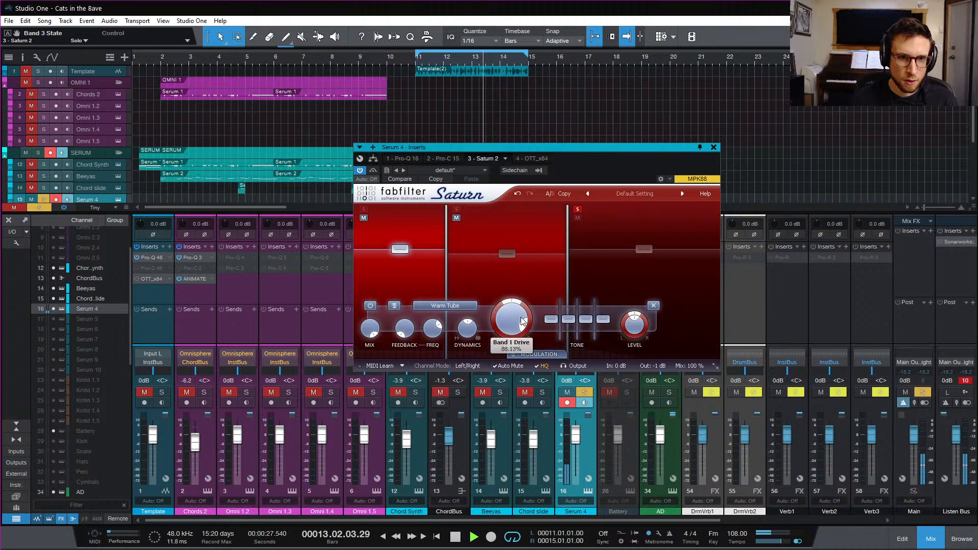
click(644, 249)
drag(585, 321, 573, 222)
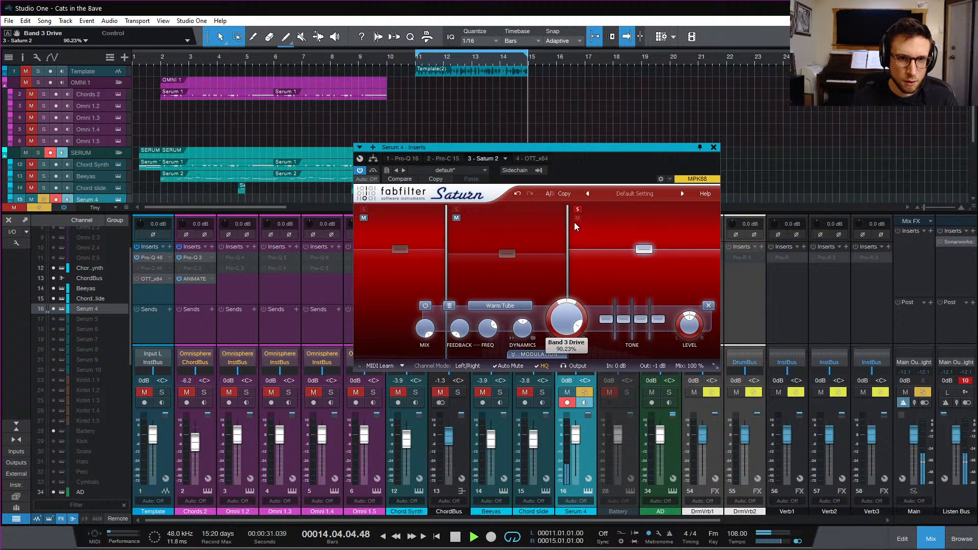
Check band 3's style options while keeping Warm Tube, clear its solo, and close the Saturn window
click(503, 307)
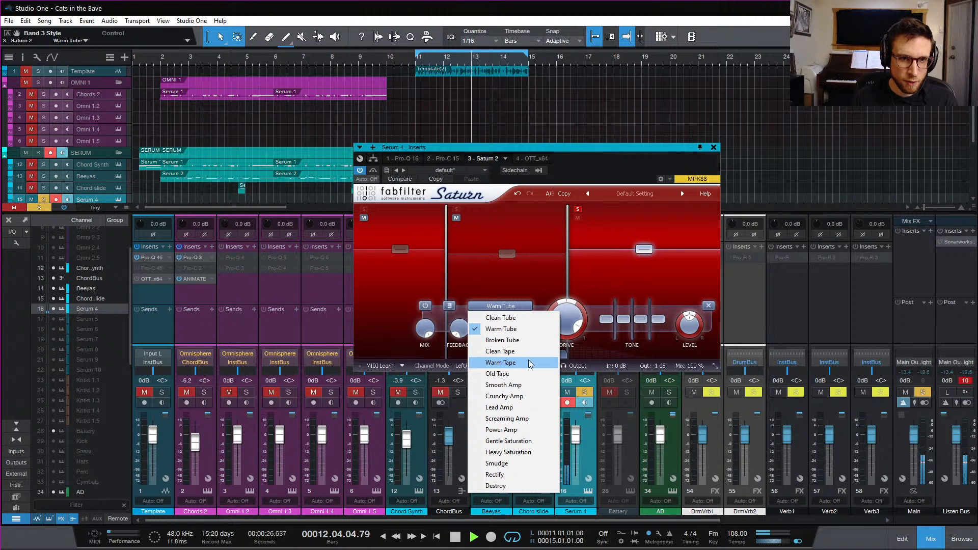
click(603, 158)
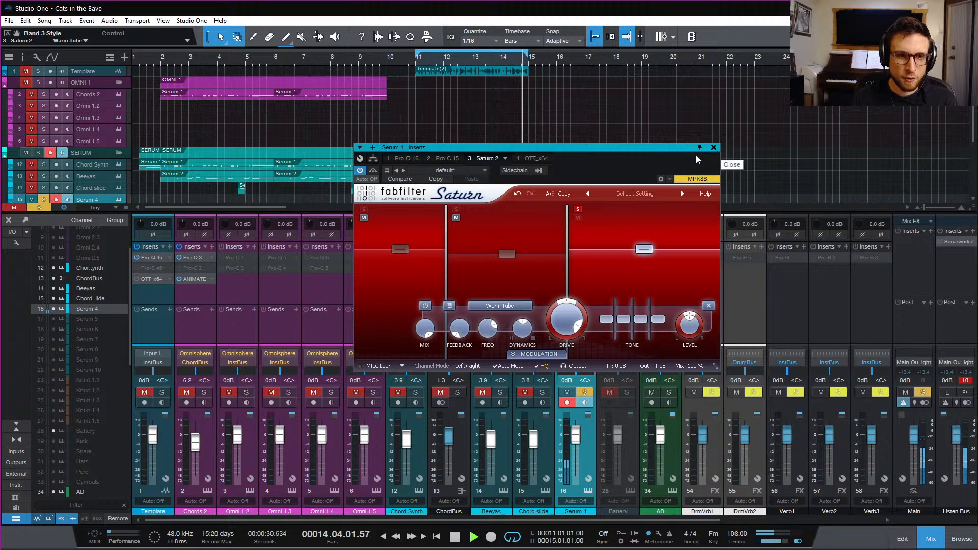
key(space)
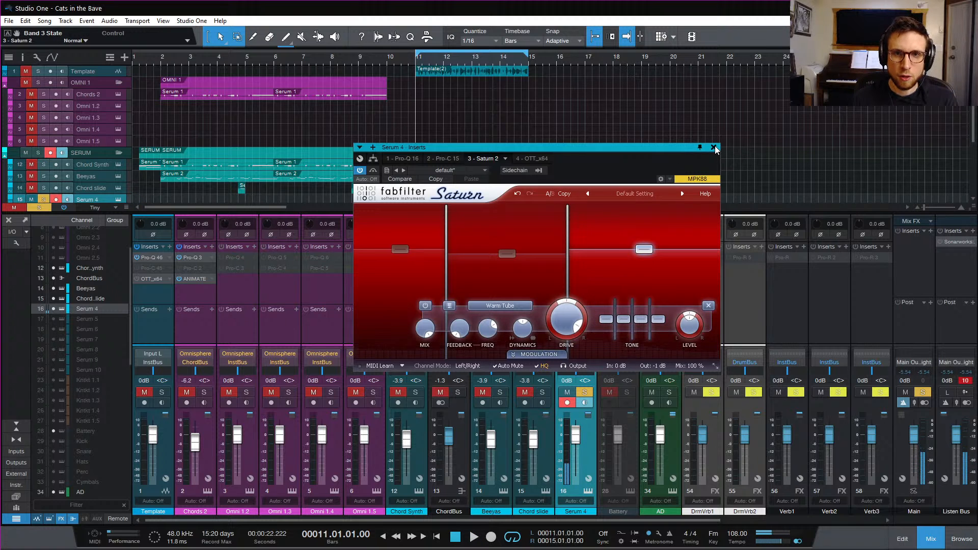
click(714, 147)
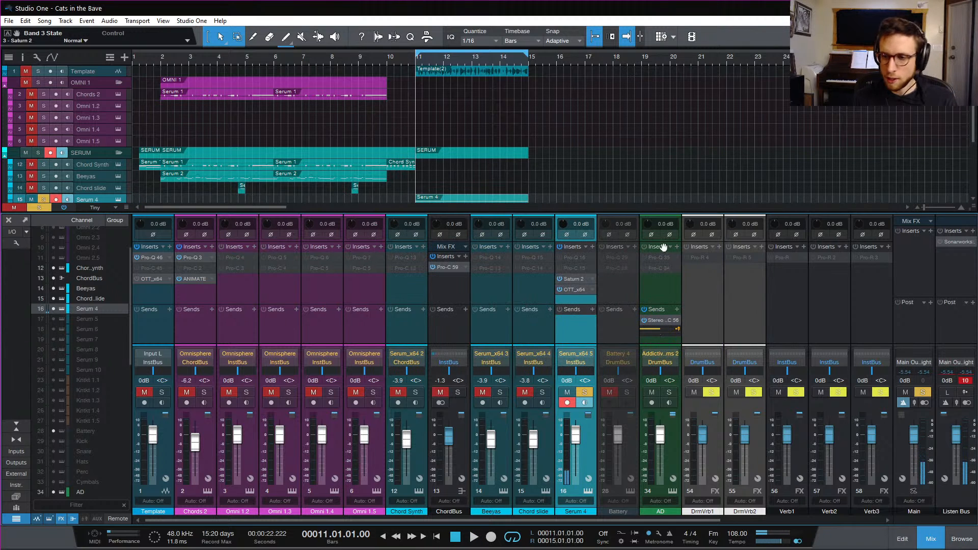
Reopen Serum on the Serum 4 channel and enable its noise oscillator with the Stereo White HP sample
click(590, 492)
drag(690, 113, 485, 39)
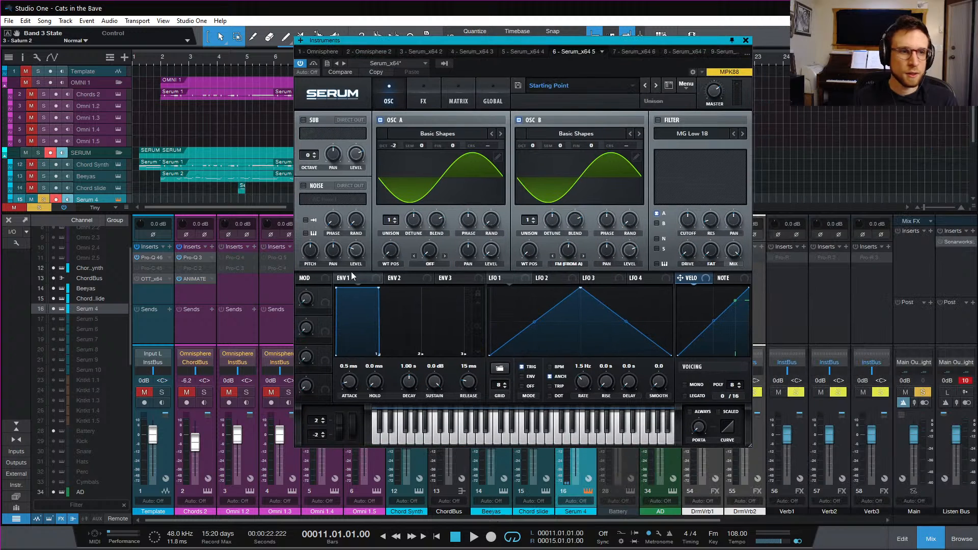
click(328, 185)
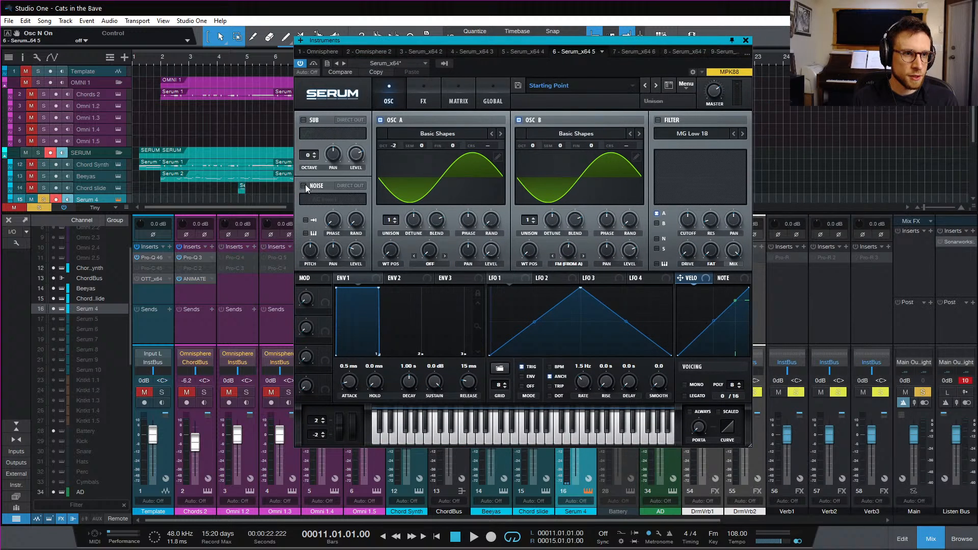
click(336, 198)
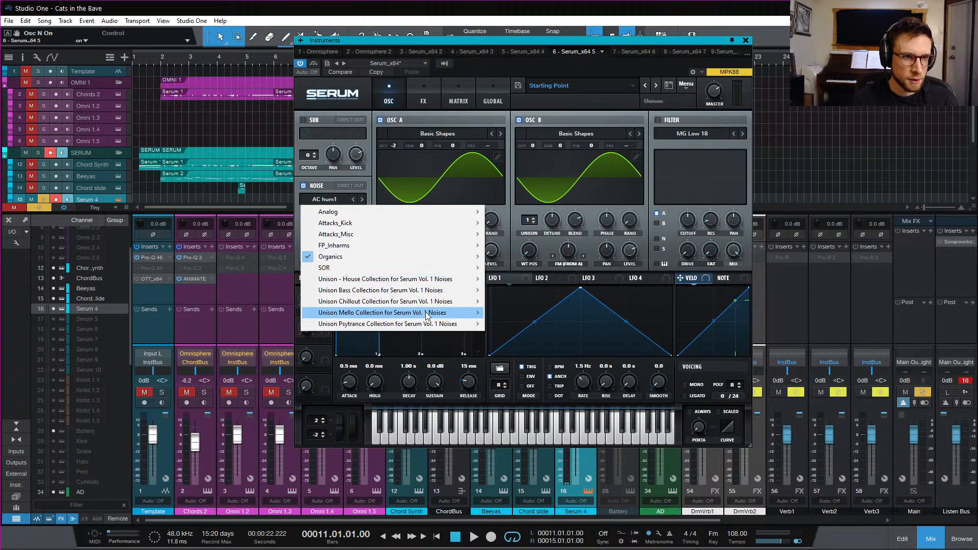
mouse_move(426, 314)
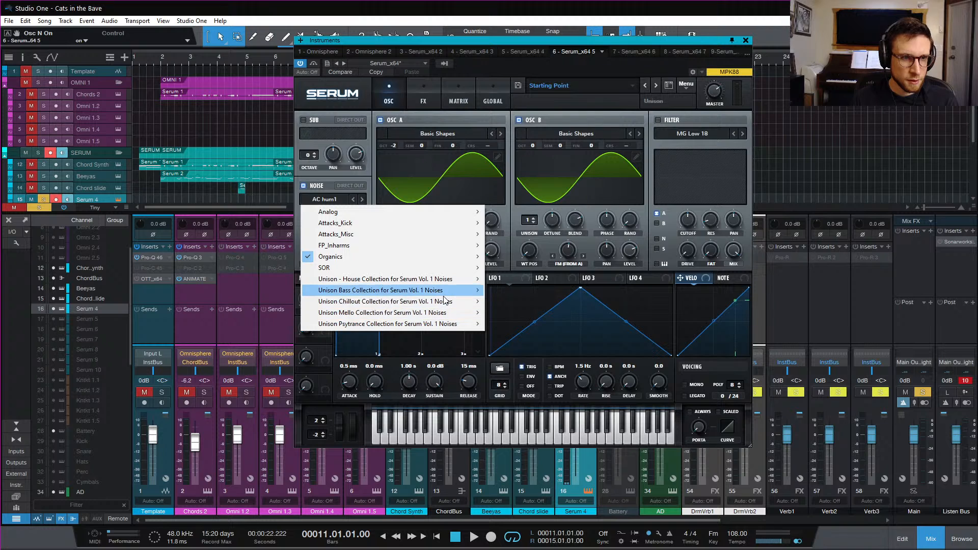
click(536, 336)
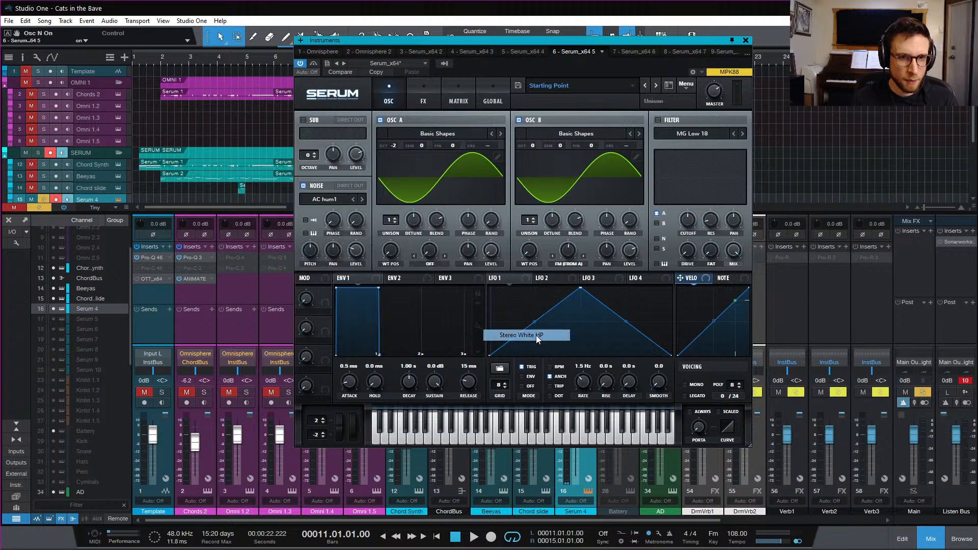
Lower the noise oscillator's level to 2% during playback and close the Serum window
key(space)
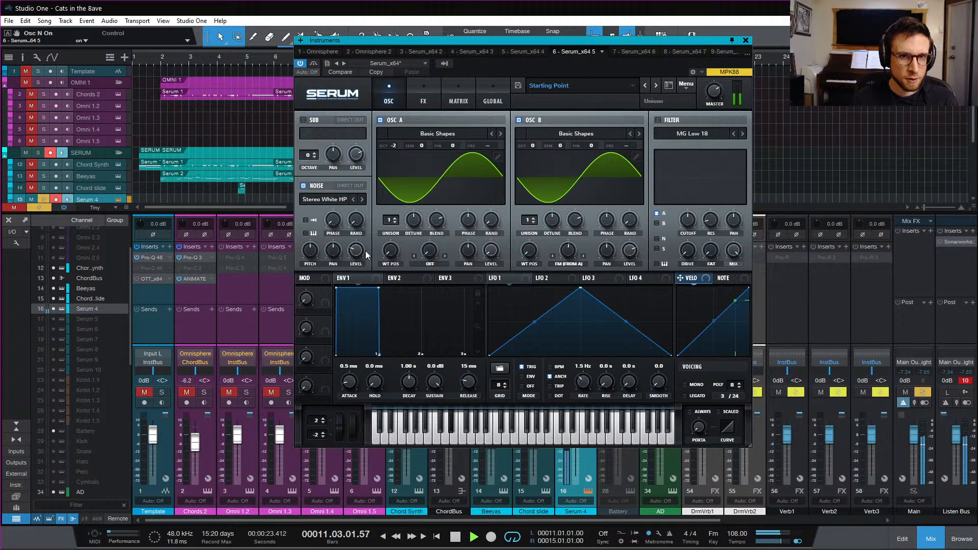
key(space)
key(space)
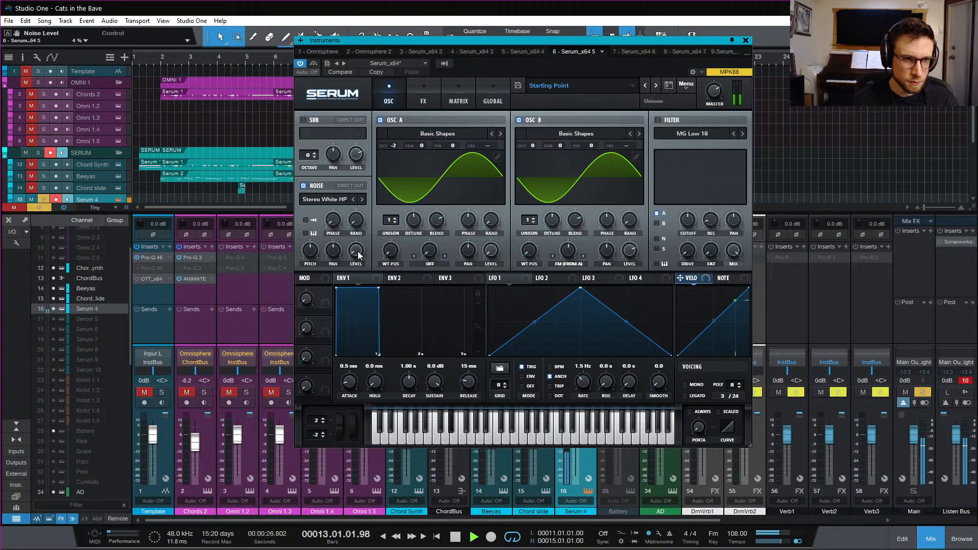
mouse_move(358, 254)
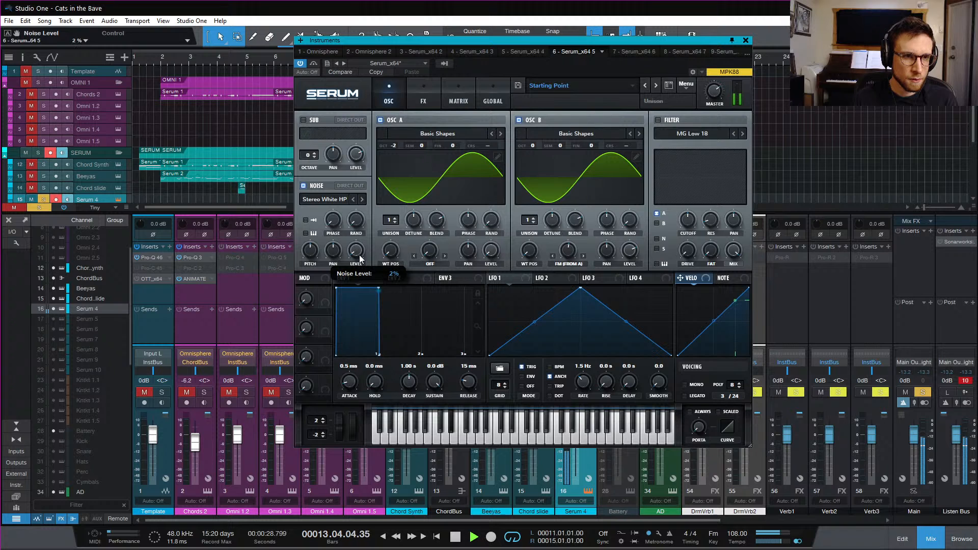
click(745, 40)
key(space)
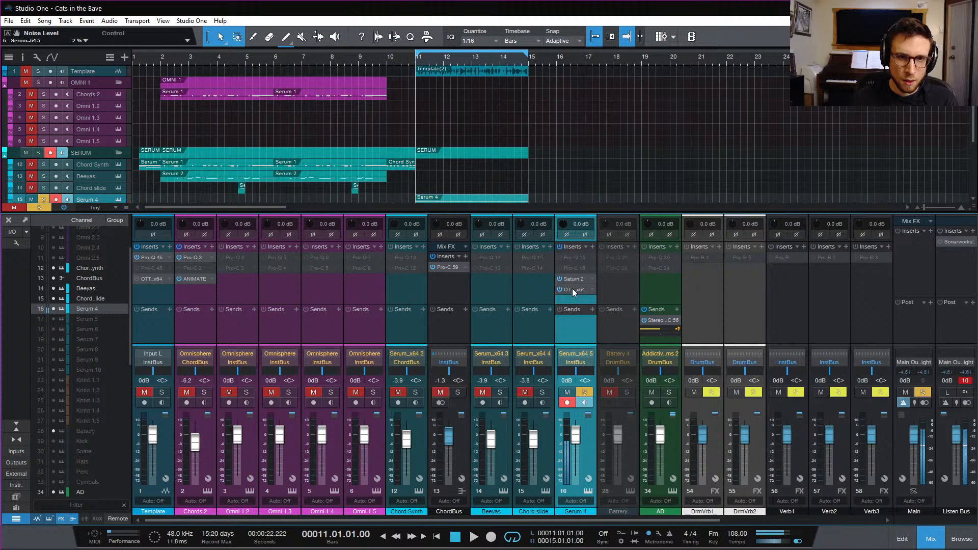
Audition Saturn 2's band 3 soloed on the Serum 4 channel, clear the solo, close Saturn, and play the full bass from bar 11
click(572, 279)
key(space)
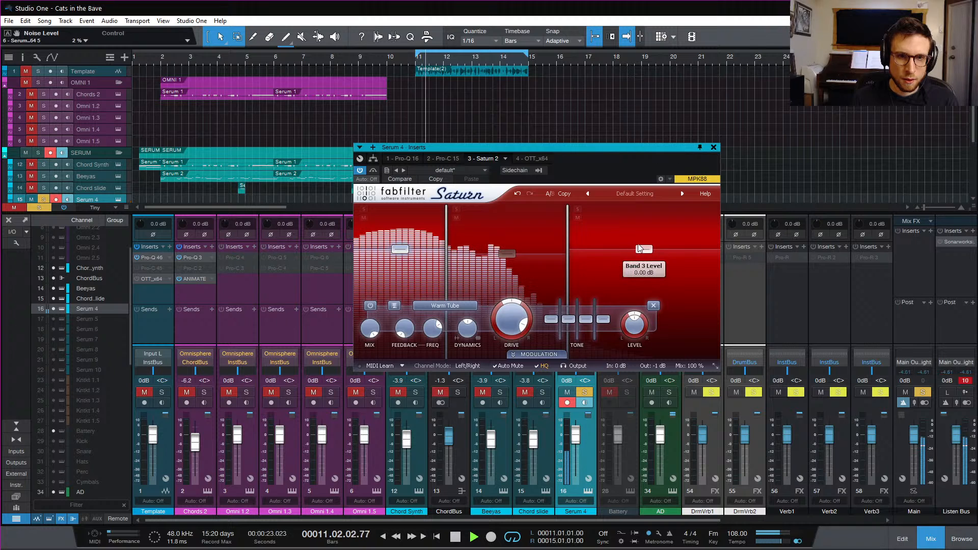
click(577, 209)
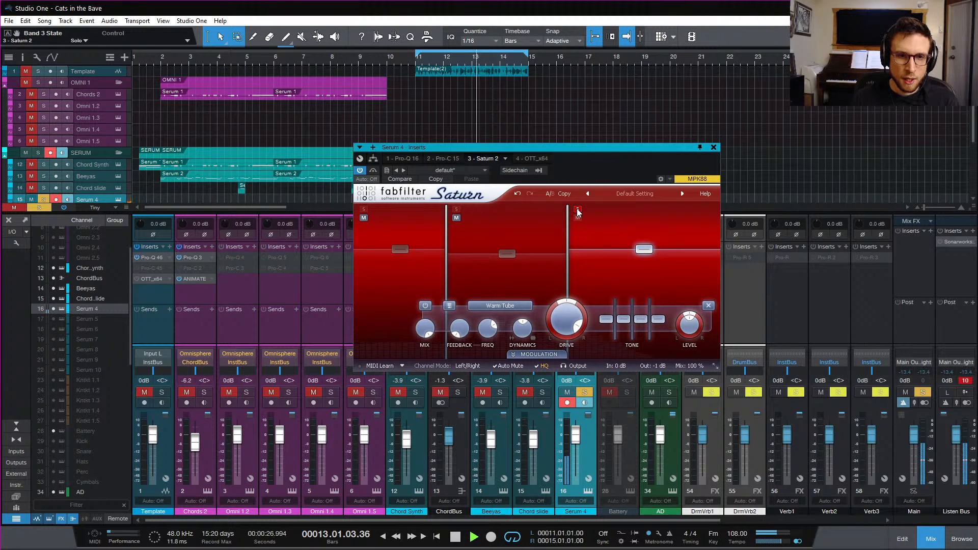
key(space)
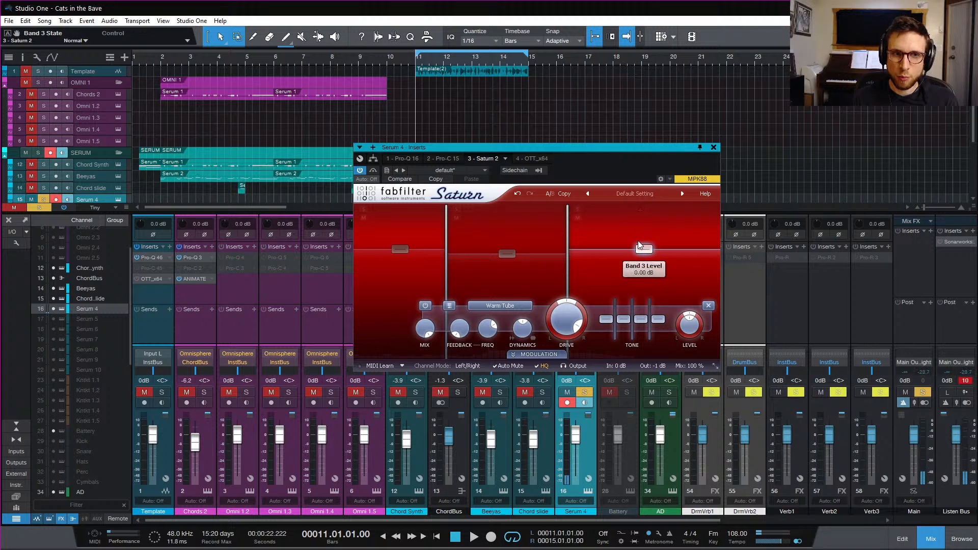
click(713, 147)
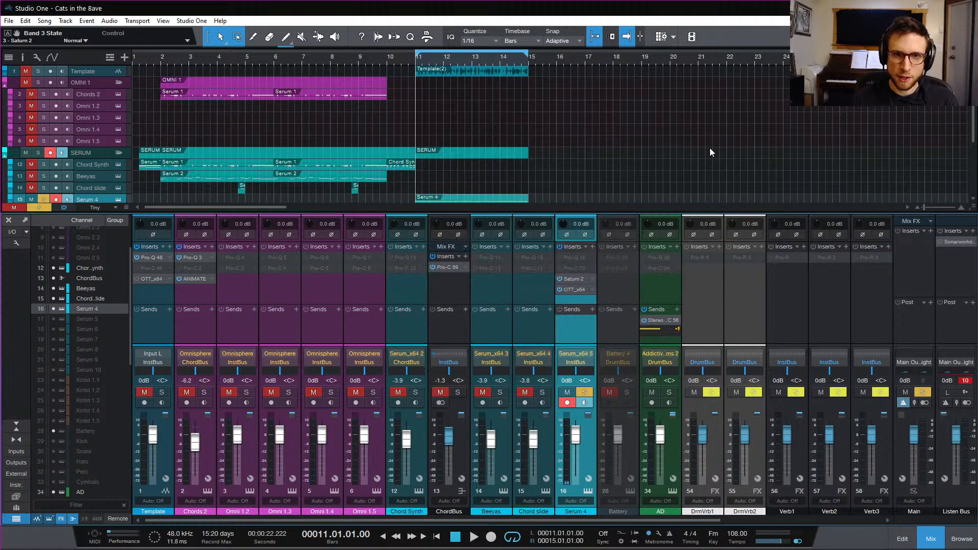
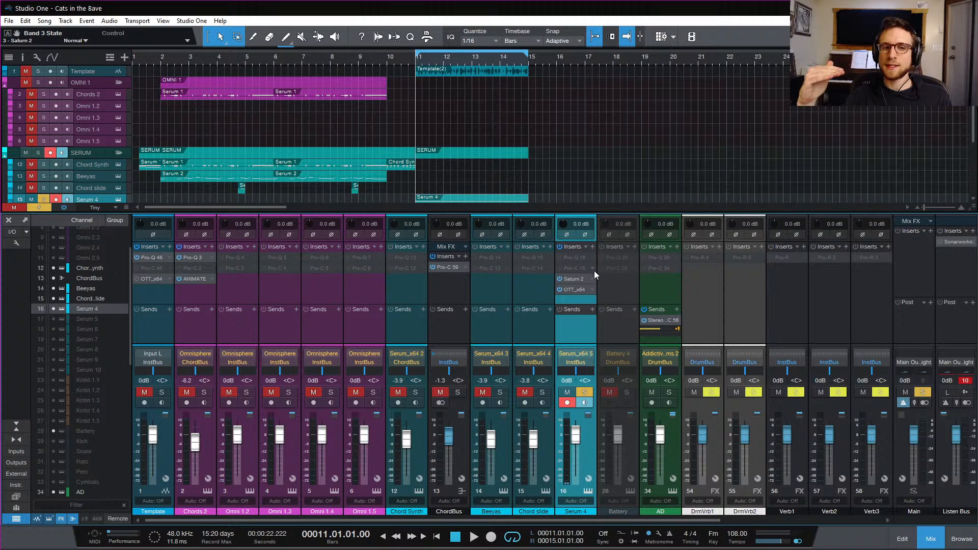
key(space)
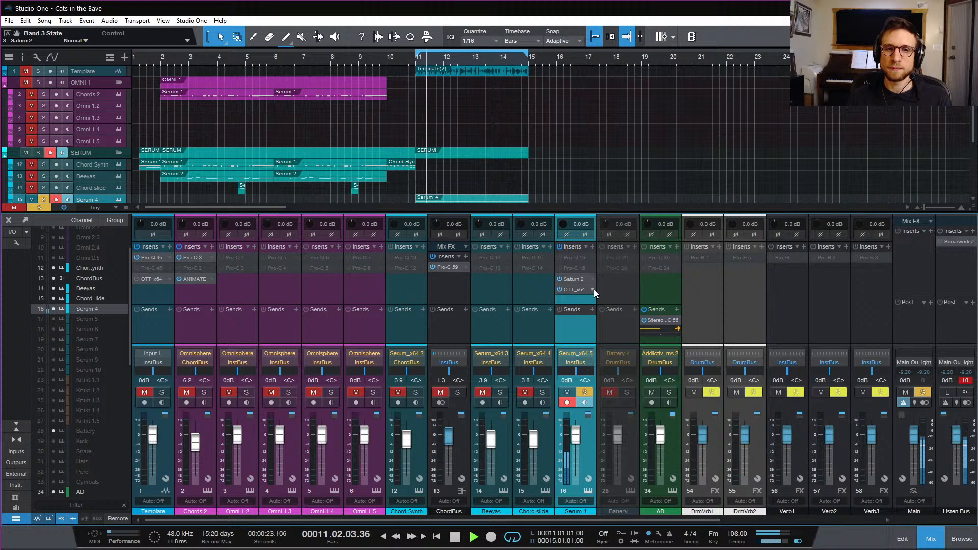
key(space)
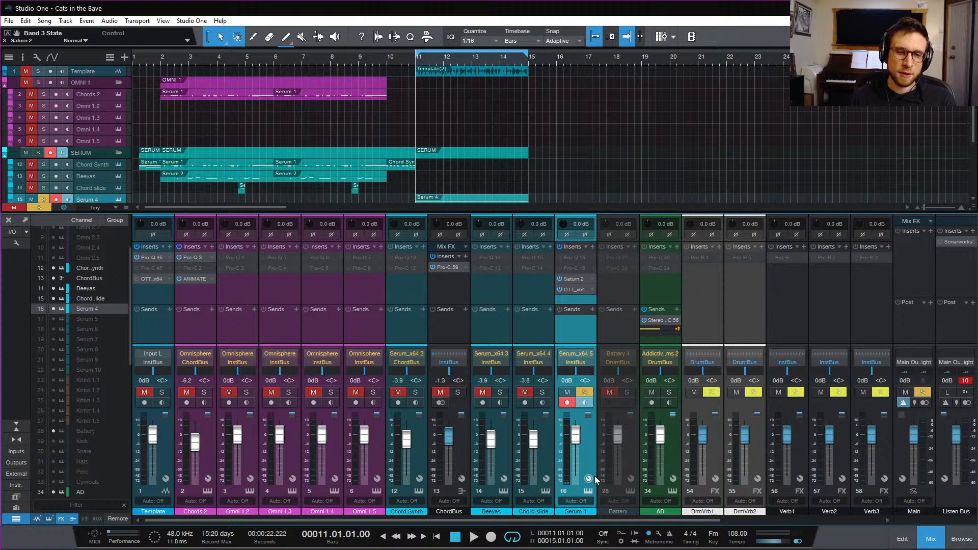
Reopen Serum on the Serum 4 channel, enable the MG Low 18 filter for all oscillators, and raise its cutoff to 22090 Hz during playback
click(588, 492)
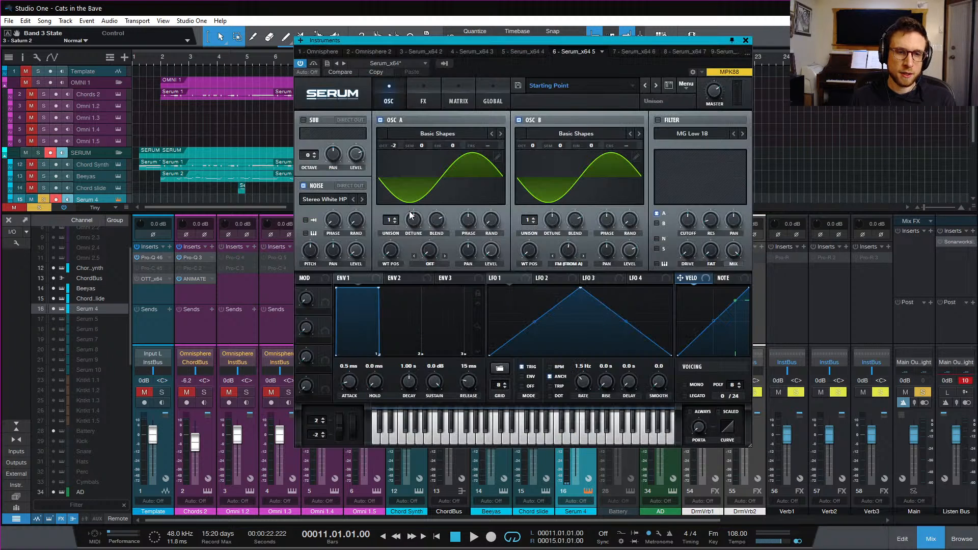
click(658, 121)
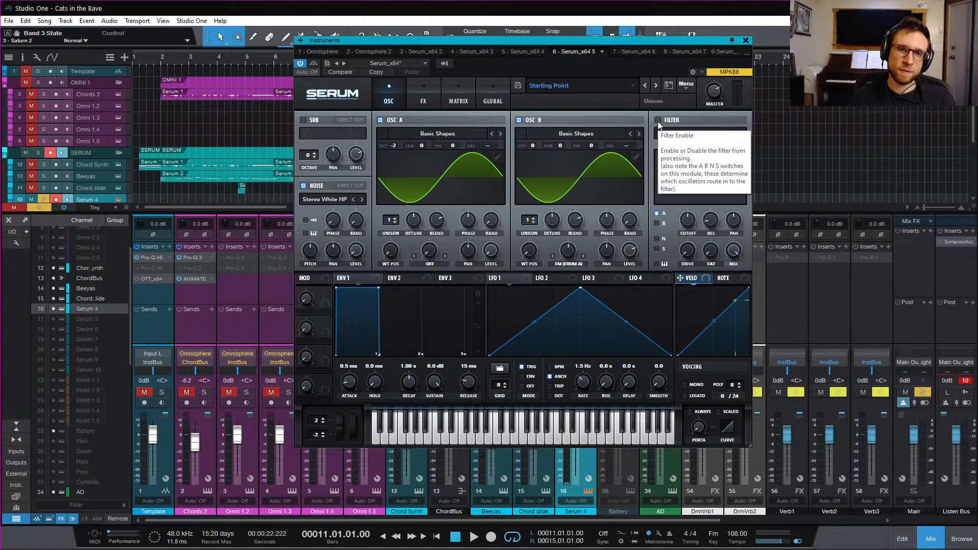
click(657, 249)
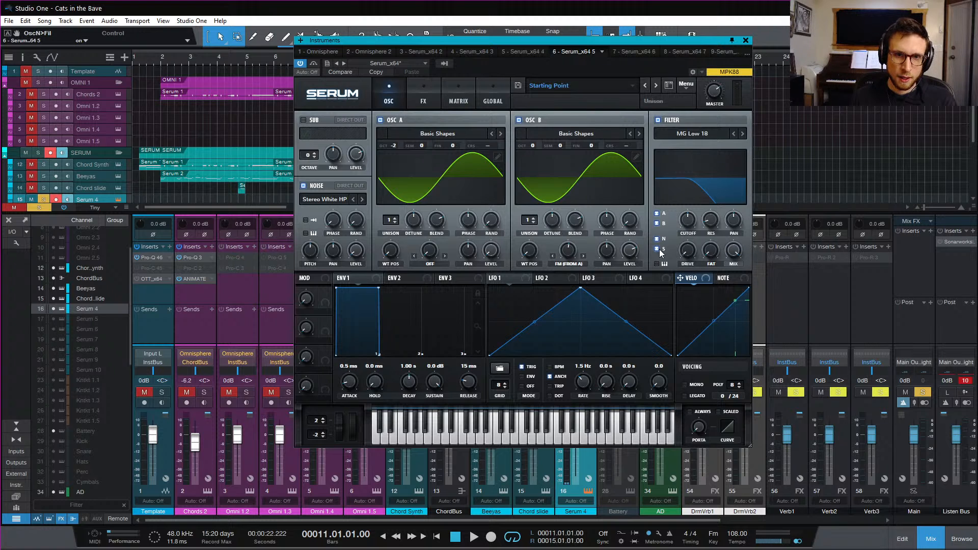
key(space)
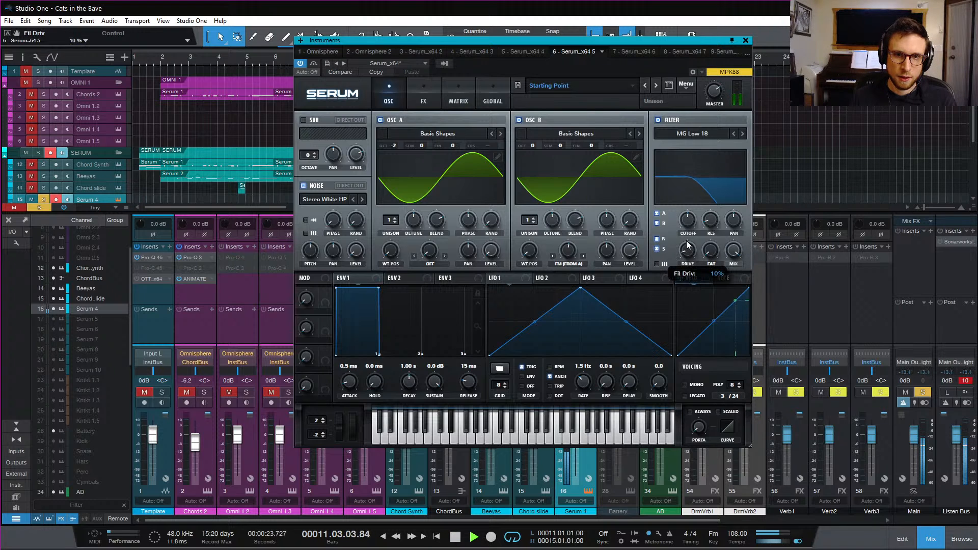
drag(687, 229, 694, 166)
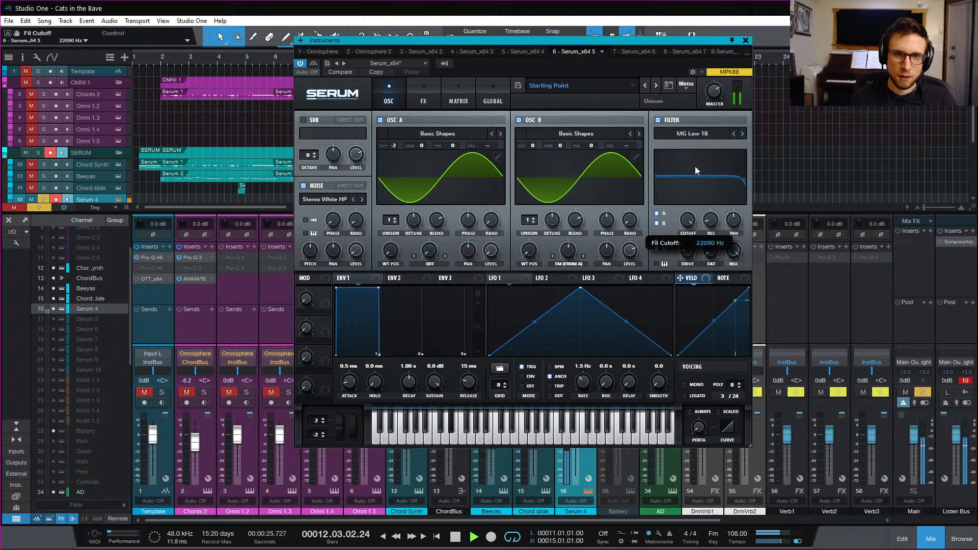
key(space)
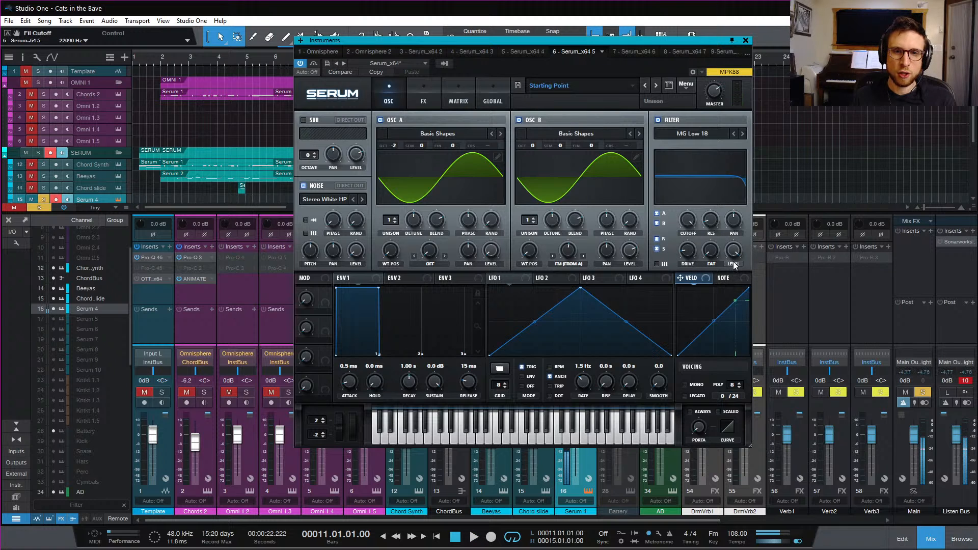
Adjust the filter's drive during playback, trying 71% and 59%, and set the noise oscillator's level to 4%
drag(687, 250, 693, 227)
key(space)
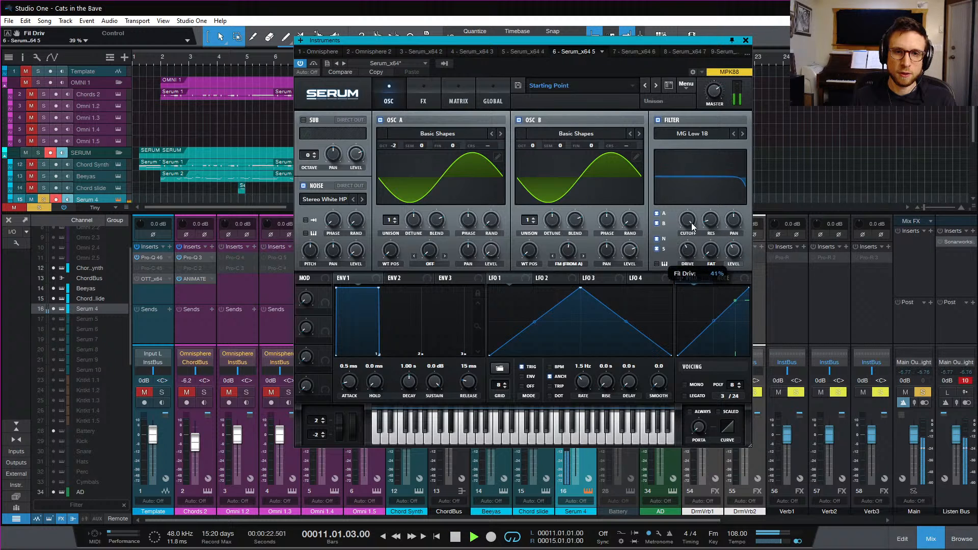
drag(698, 170, 695, 201)
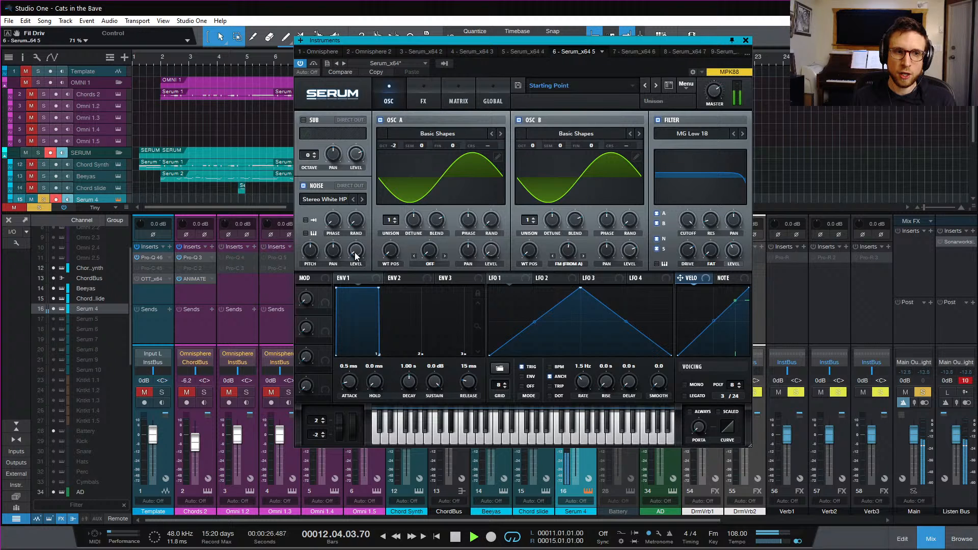
drag(355, 256, 358, 249)
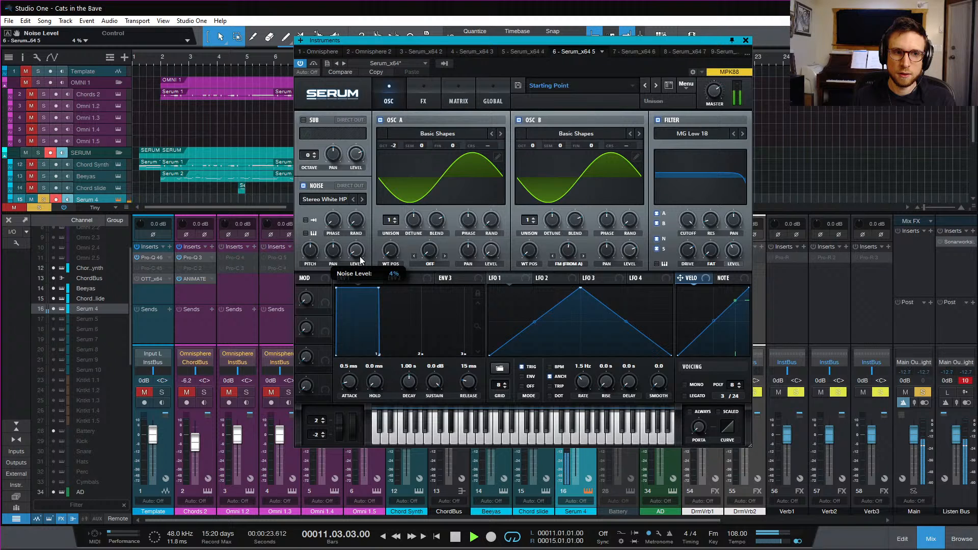
mouse_move(689, 263)
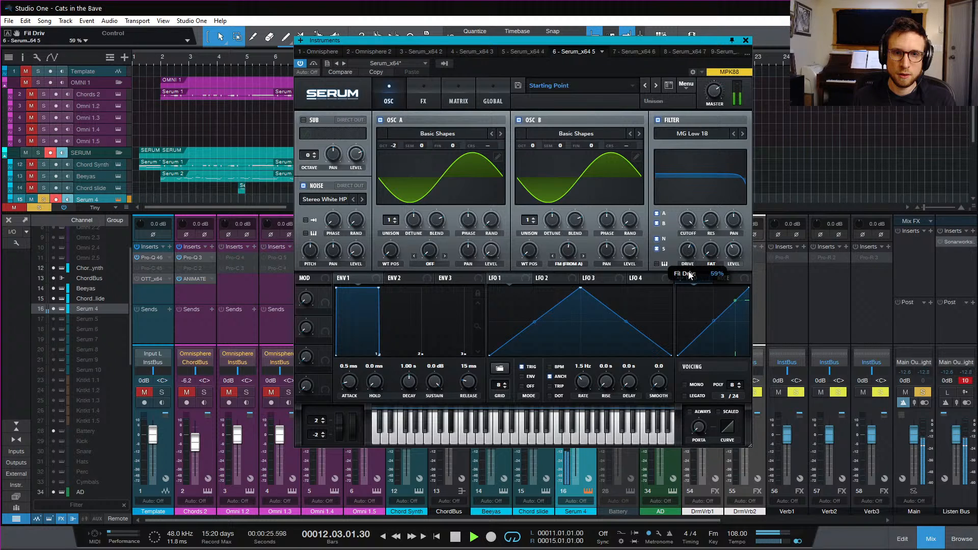
drag(686, 259, 686, 234)
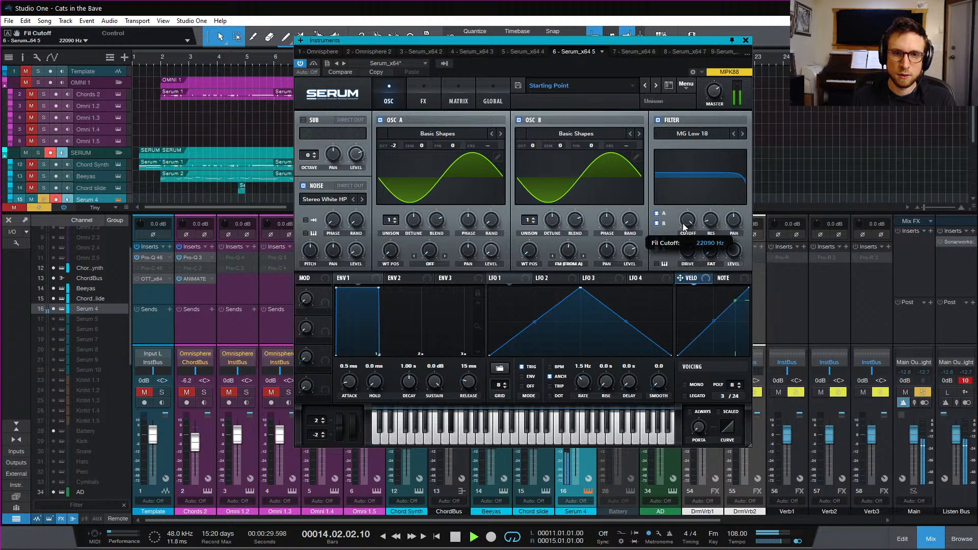
Lower the filter cutoff to 80 Hz and modulate it with LFO 1 at an amount of 11
mouse_move(687, 220)
mouse_down()
mouse_move(697, 344)
mouse_move(692, 275)
mouse_move(695, 320)
mouse_move(709, 185)
mouse_move(692, 247)
mouse_move(692, 227)
mouse_up()
key(space)
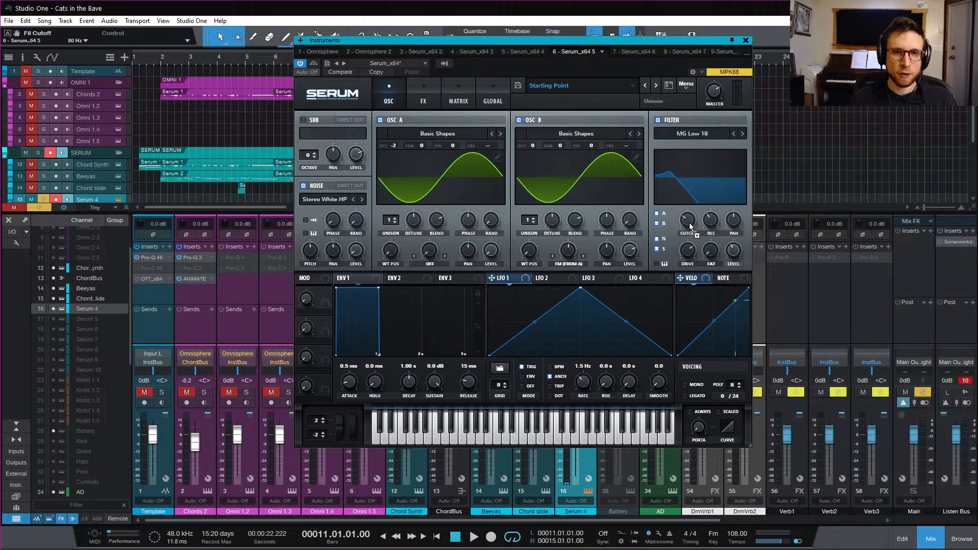
drag(680, 210, 686, 253)
key(space)
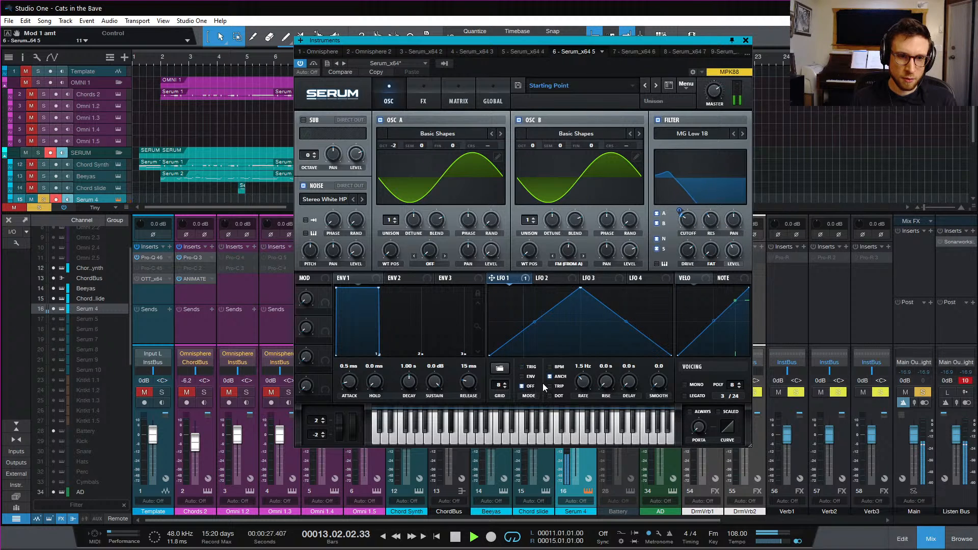
Slow LFO 1 to 0.7 Hz with its mode at Off, close Serum, and stop playback
drag(582, 383, 584, 396)
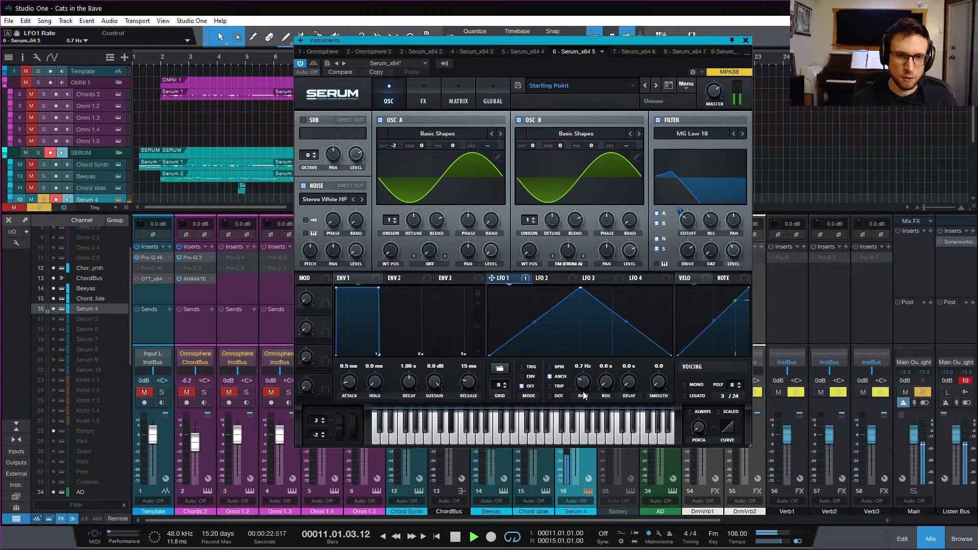
click(746, 40)
key(space)
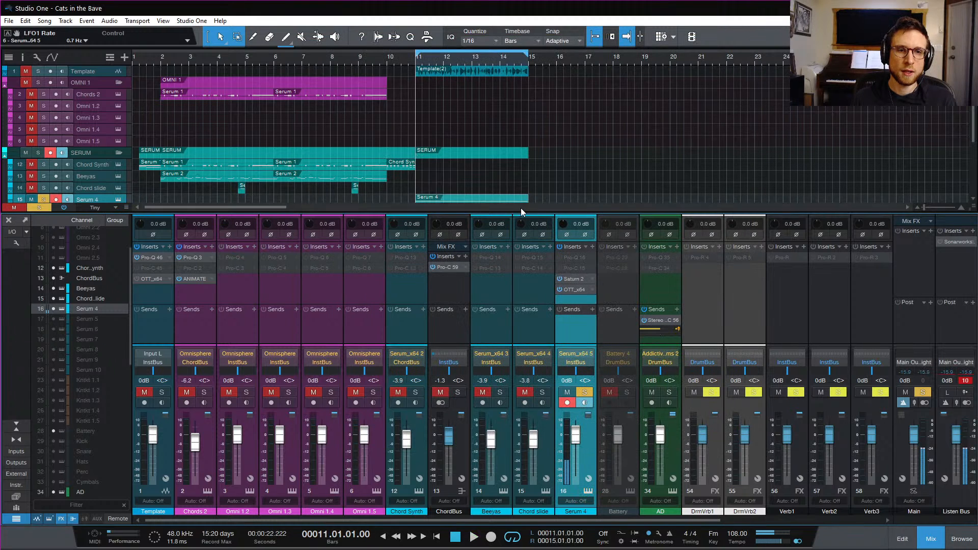
Open the Serum 4 clip at bar 11 for editing and merge all its Eb 2 notes into one four-bar note
double_click(466, 188)
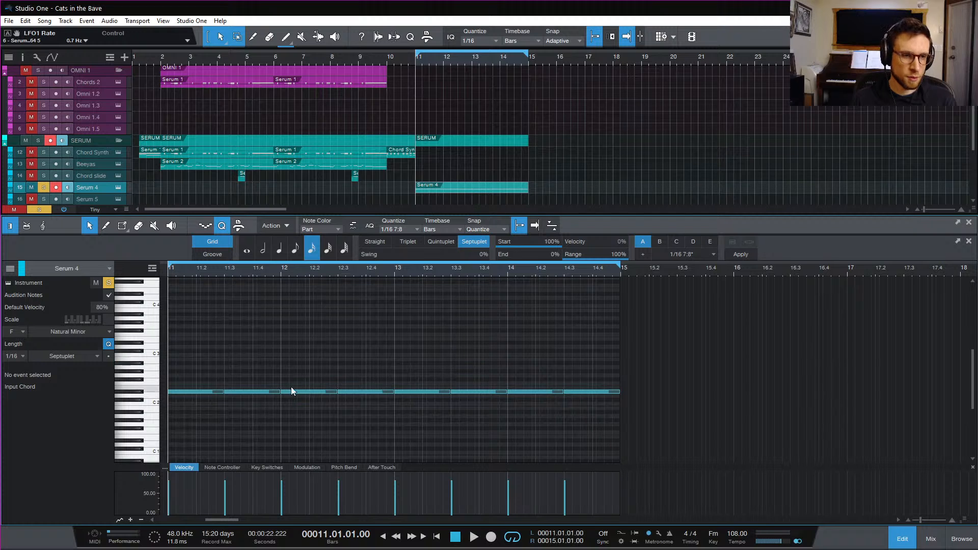
drag(240, 368, 711, 427)
drag(694, 368, 183, 448)
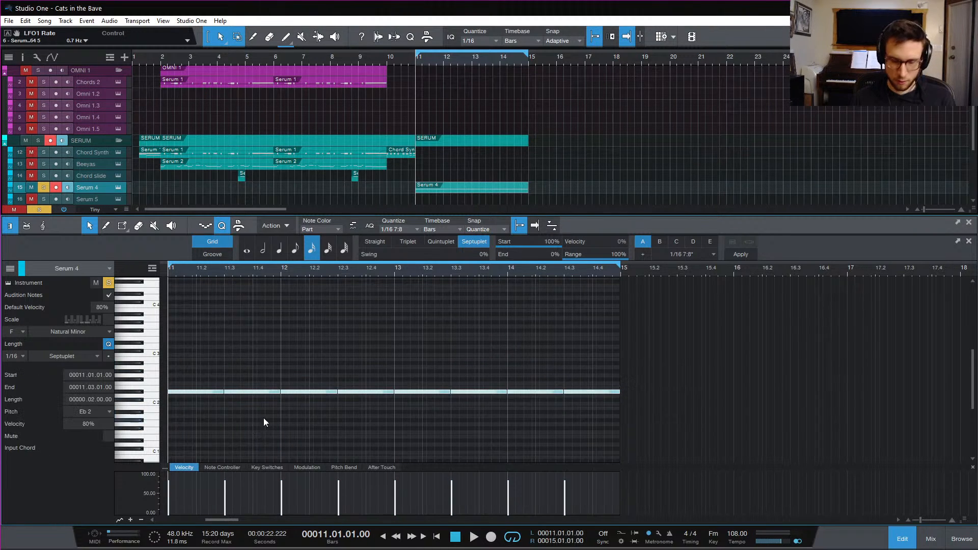
key(g)
Reopen Serum from the Serum 4 track and, during playback, set the filter cutoff to 53 Hz and its LFO 1 amount to 15
click(116, 187)
key(space)
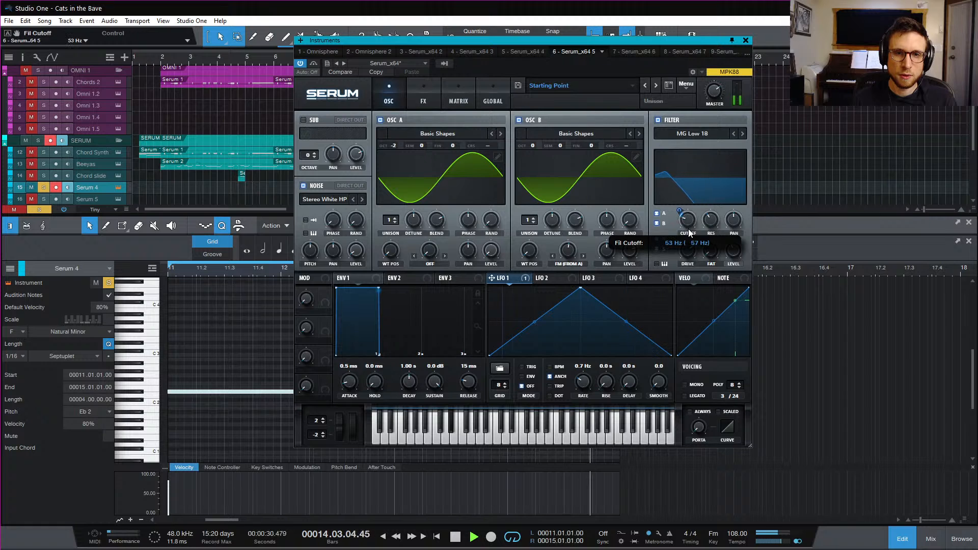
click(679, 211)
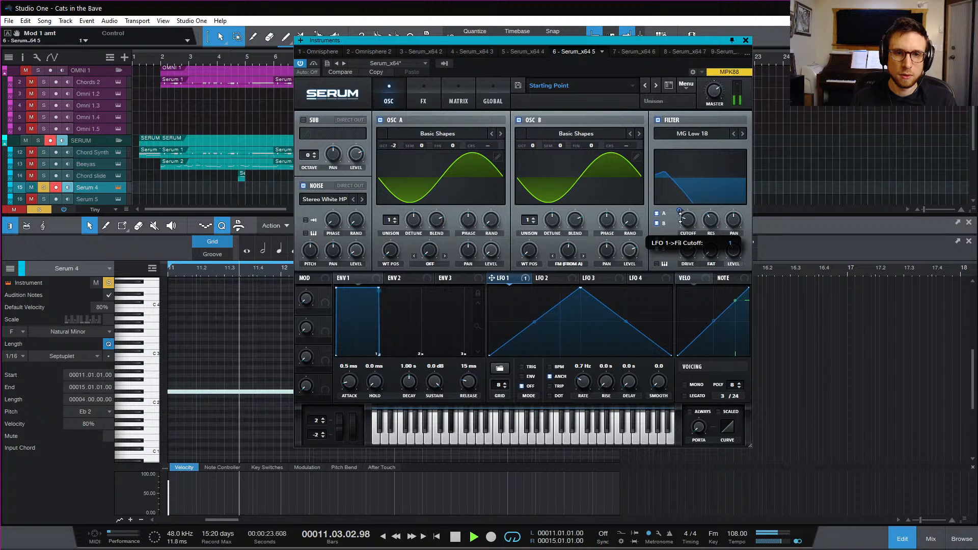
drag(687, 212, 688, 220)
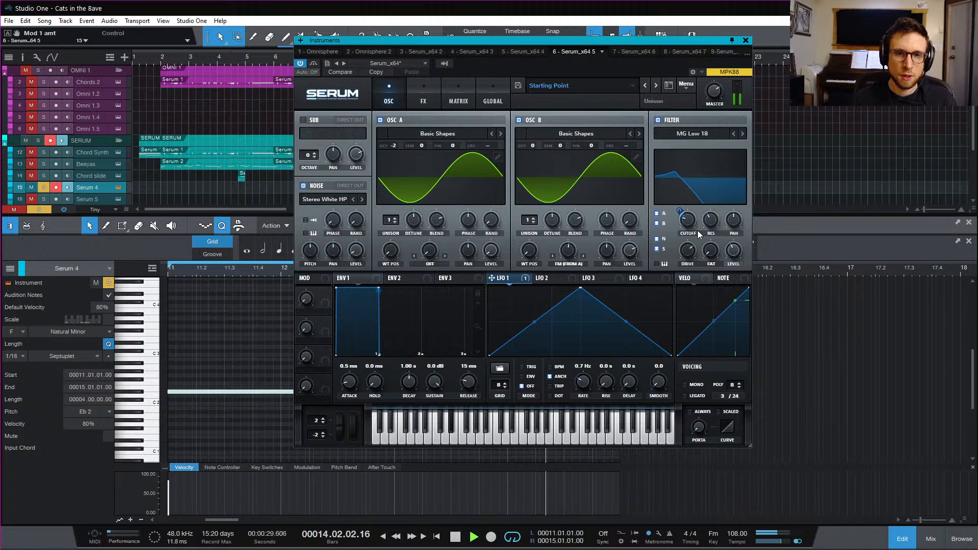
Fine-tune LFO 1's rate to 0.4 Hz while listening and stop playback
drag(582, 382, 584, 387)
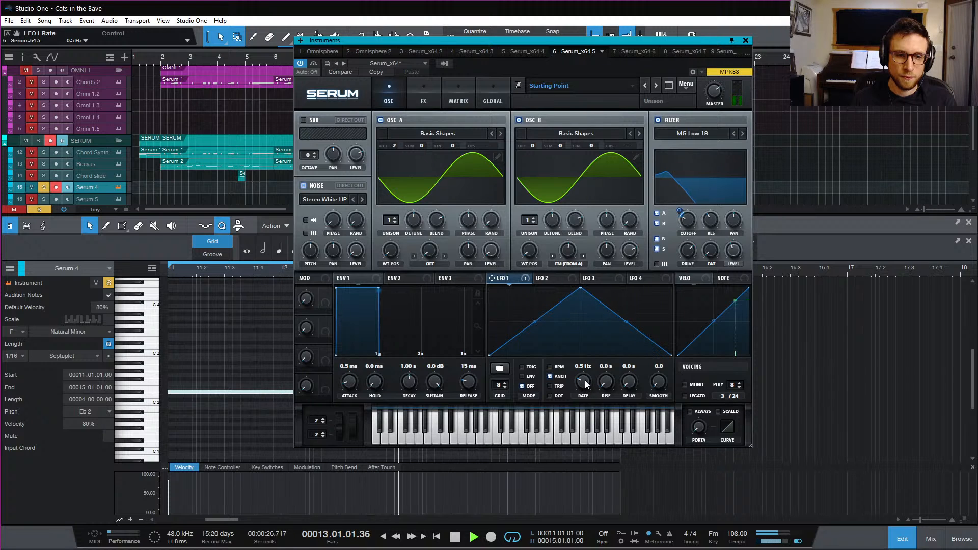
drag(584, 385, 583, 380)
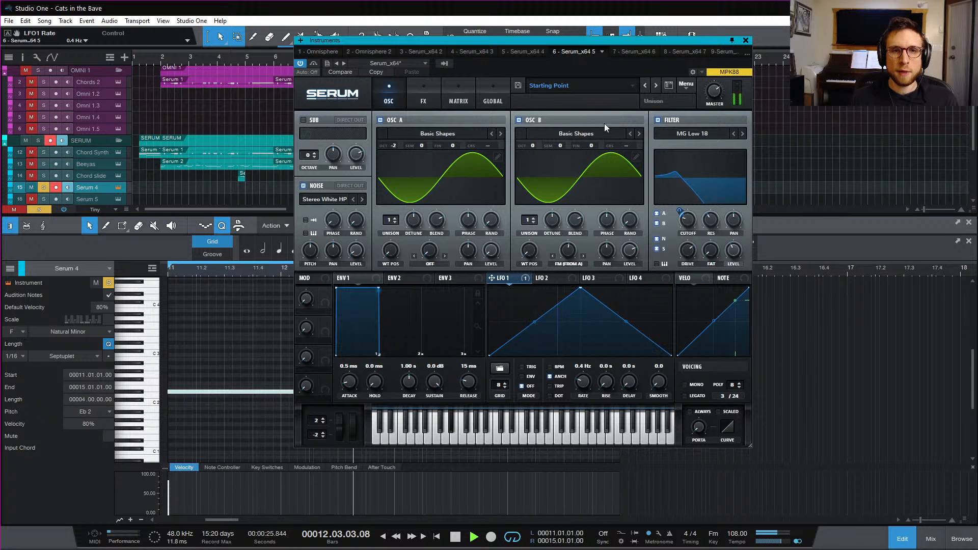
key(space)
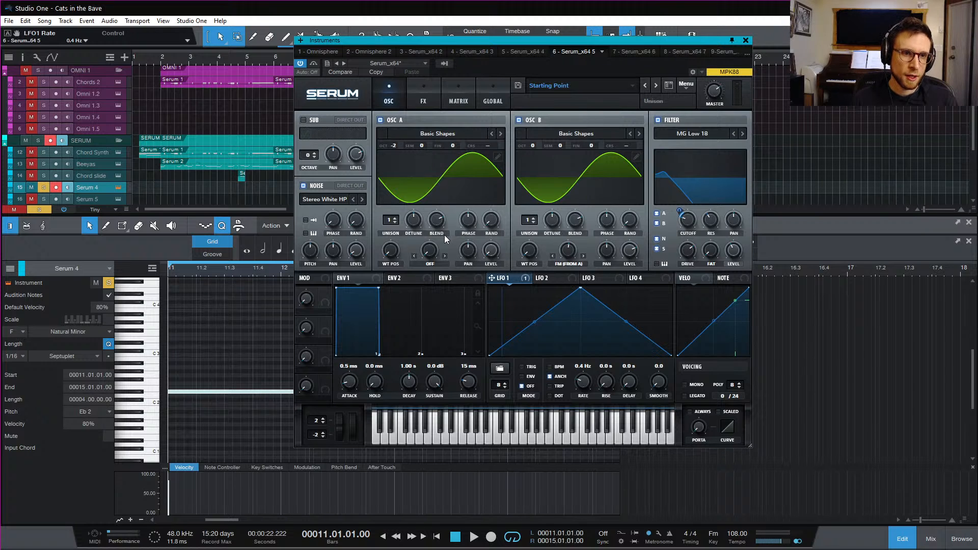
Try the Bend + warp mode on oscillator A during playback with the warp amount up to 90%
click(445, 256)
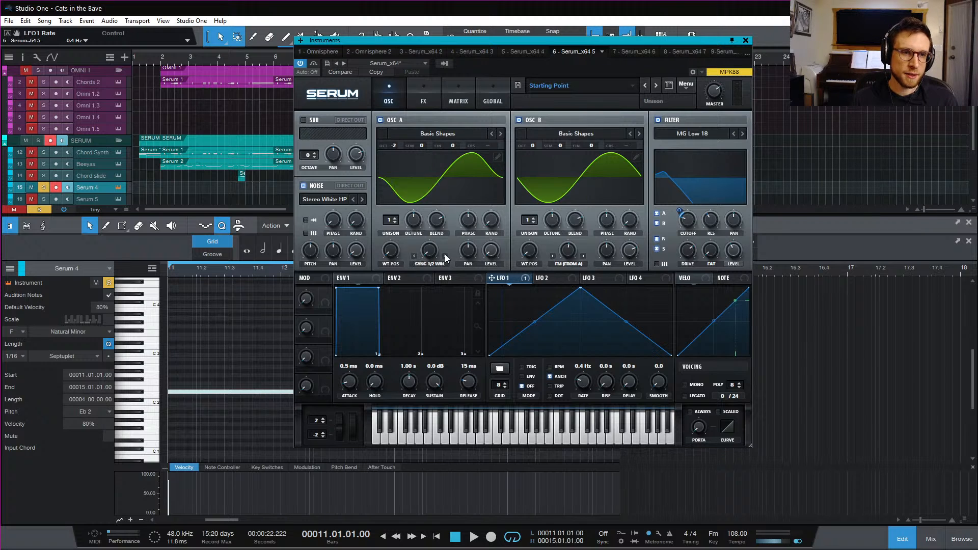
click(444, 255)
key(space)
drag(430, 249, 442, 168)
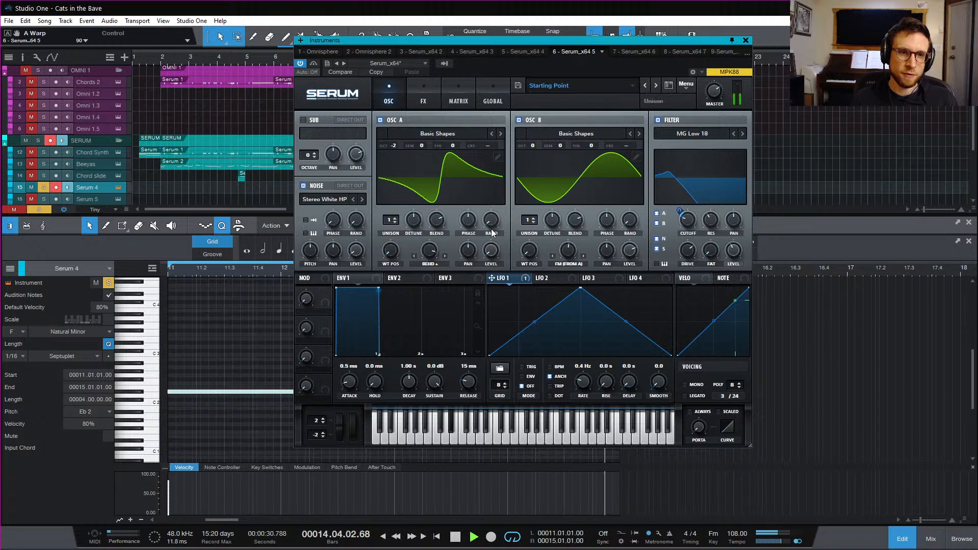
mouse_move(432, 249)
mouse_down()
mouse_move(433, 265)
mouse_move(440, 241)
mouse_move(429, 269)
mouse_move(432, 311)
mouse_move(432, 273)
mouse_move(433, 291)
mouse_move(415, 258)
mouse_move(429, 279)
mouse_move(433, 246)
mouse_up()
Try the Sync warp mode on oscillator A with a warp amount of about 3%
click(445, 255)
click(414, 256)
click(413, 256)
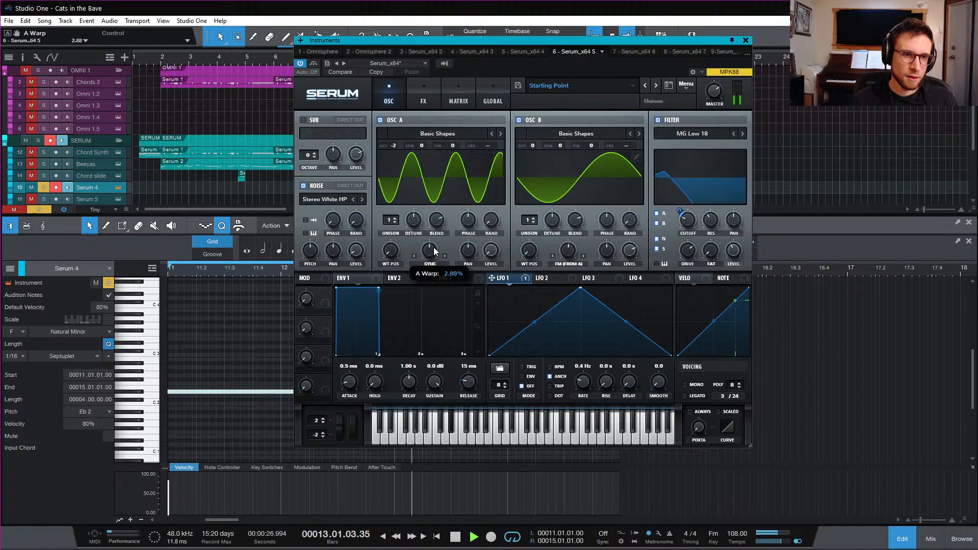
Audition oscillator A's warp modes from Bend +/- onward, adjusting the warp amount to 12% and switching to Mirror
click(445, 256)
click(445, 256)
click(444, 256)
click(445, 256)
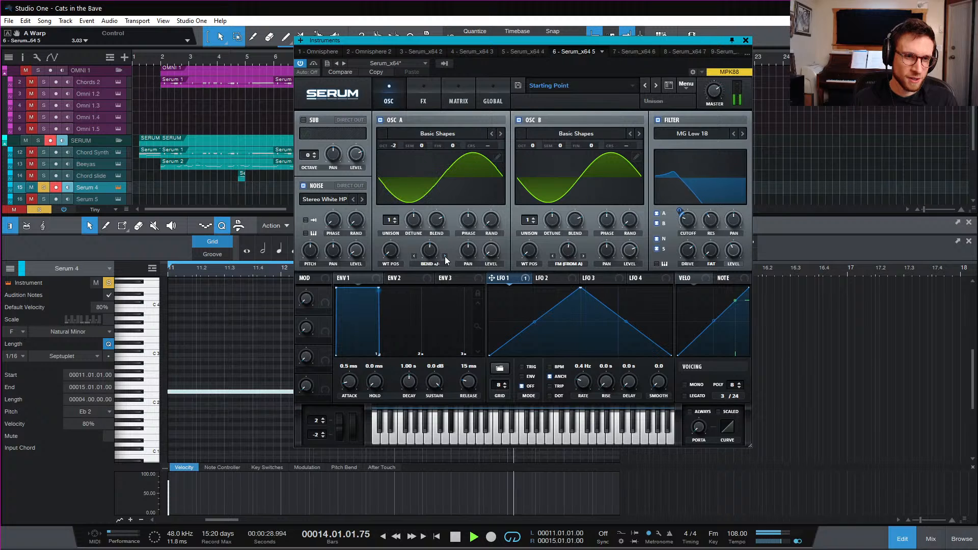
click(445, 256)
mouse_move(429, 249)
mouse_down()
mouse_move(429, 301)
mouse_move(435, 255)
mouse_move(446, 276)
mouse_move(432, 240)
mouse_move(436, 152)
mouse_move(441, 287)
mouse_move(442, 140)
mouse_move(439, 301)
mouse_move(427, 173)
mouse_move(432, 279)
mouse_move(437, 193)
mouse_move(437, 254)
mouse_move(430, 229)
mouse_move(433, 257)
mouse_move(450, 164)
mouse_move(441, 252)
mouse_up()
click(444, 256)
click(445, 256)
click(444, 256)
click(445, 256)
click(444, 256)
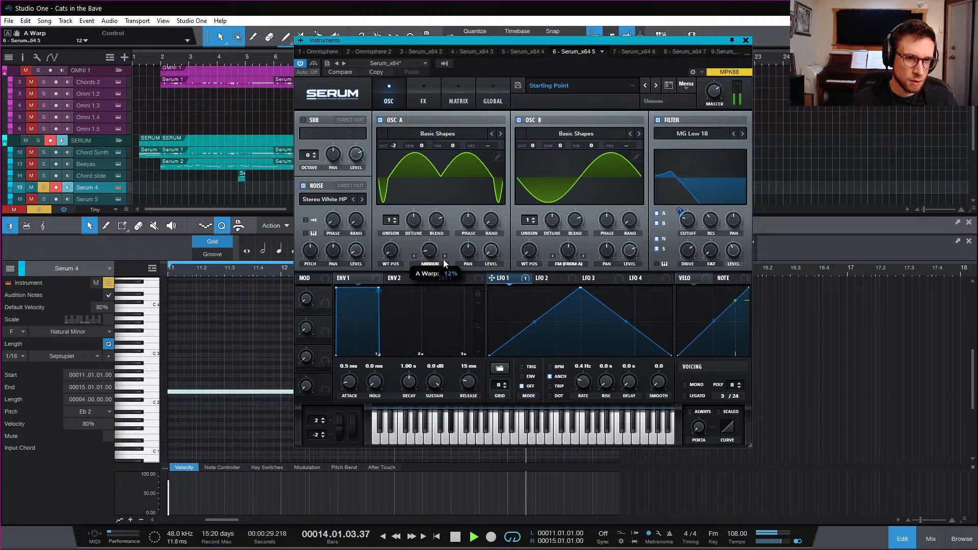
Advance oscillator A's warp mode to Remap 1 and then turn the warp off
click(445, 255)
click(431, 261)
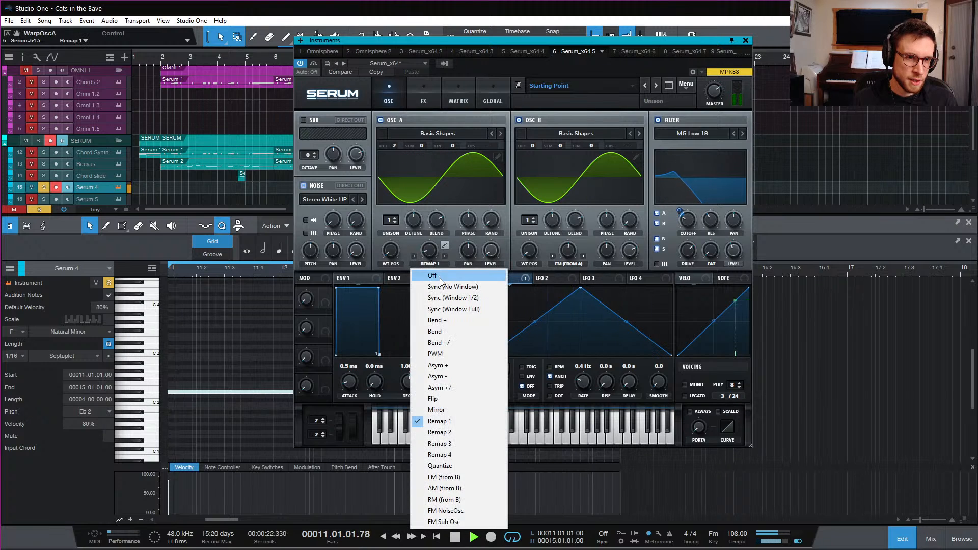
click(431, 270)
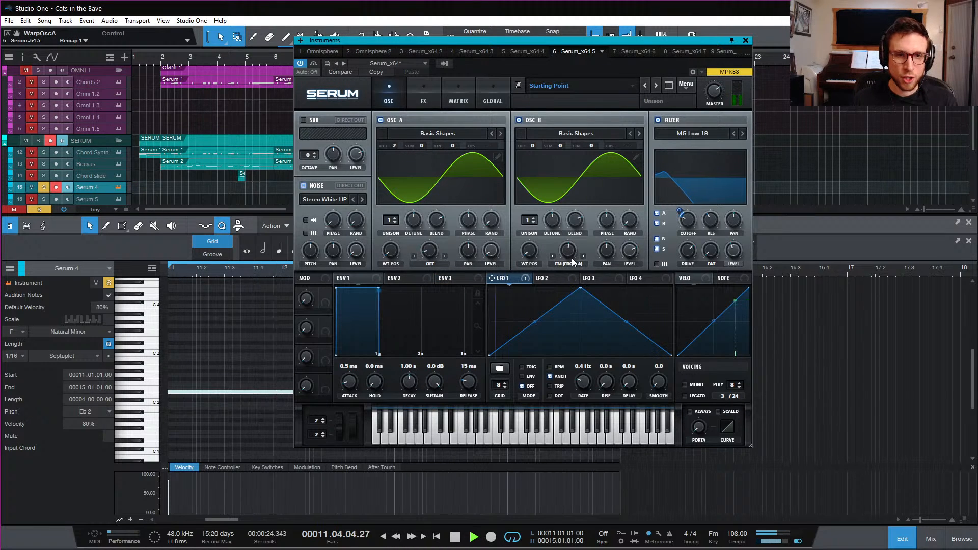
Fine-tune oscillator B's FM (from A) warp amount to about 65% while listening and stop playback
mouse_move(570, 260)
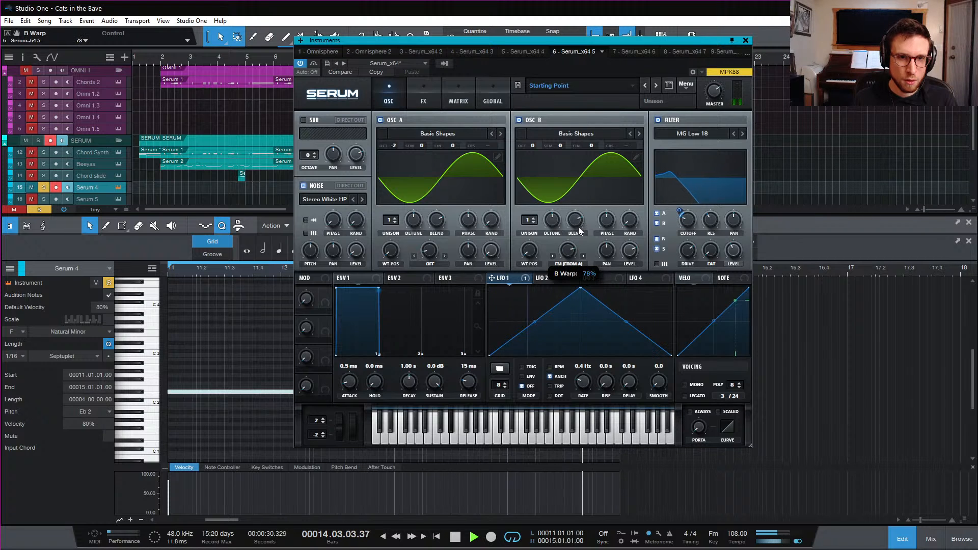
drag(580, 222, 569, 257)
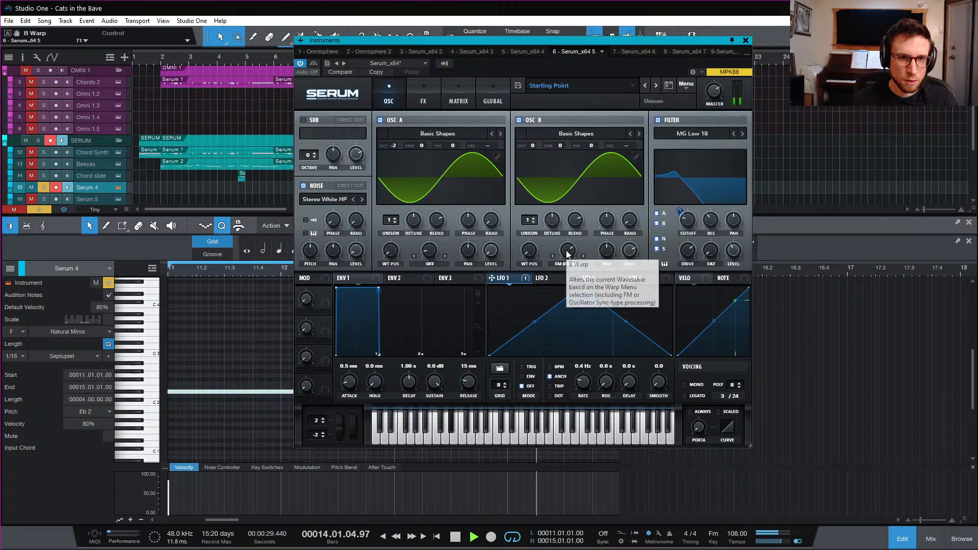
scroll(568, 255, down, 2)
scroll(569, 256, down, 2)
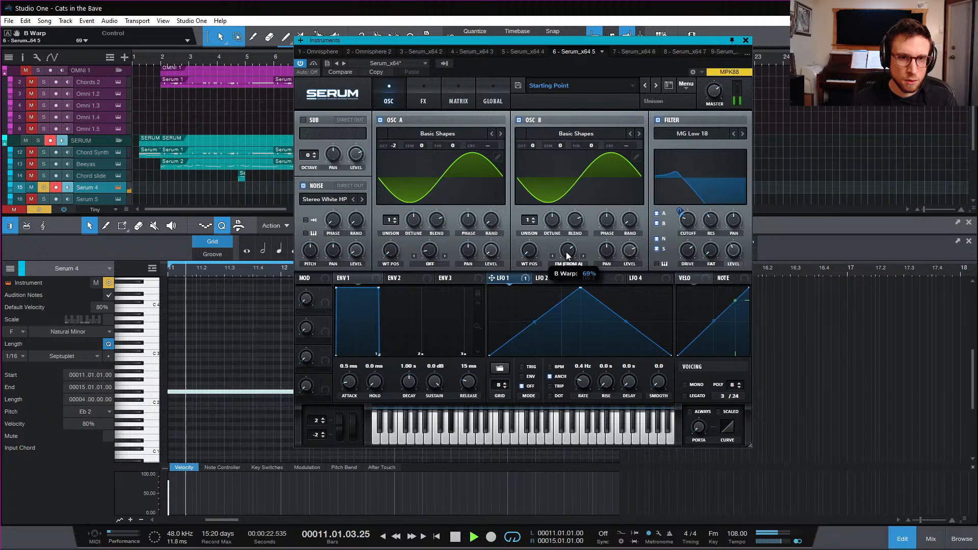
scroll(567, 256, up, 1)
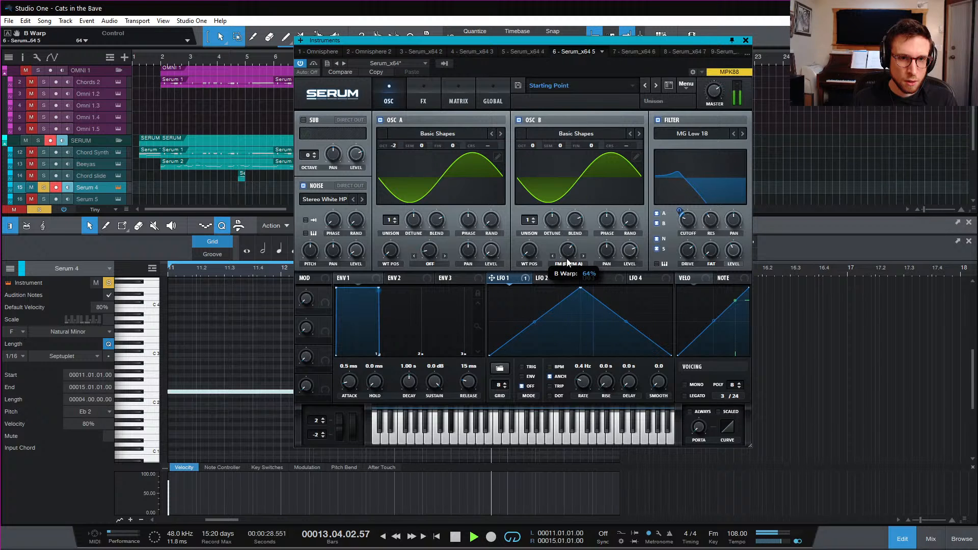
key(space)
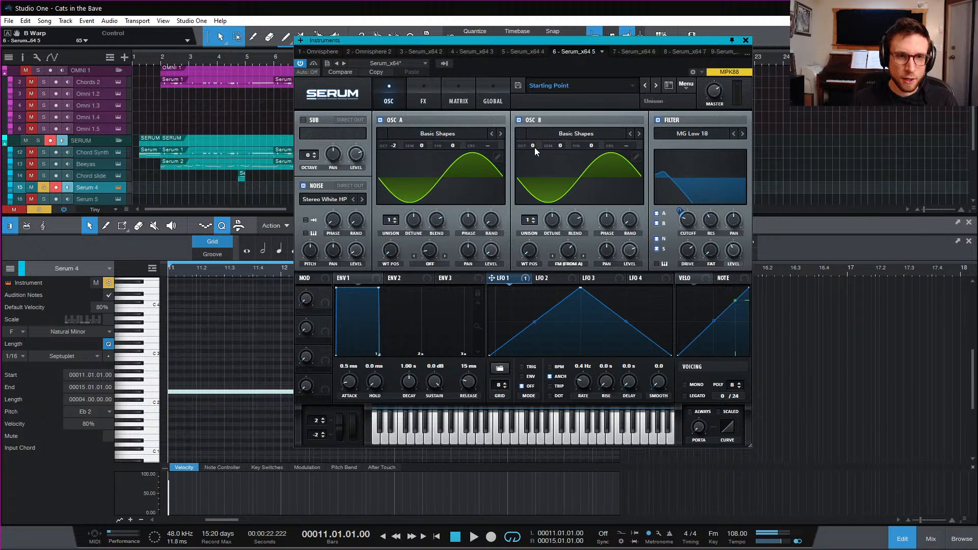
Try oscillator B at -1 and +1 octave during playback, return it to 0 and stop playback
key(space)
scroll(532, 147, down, 1)
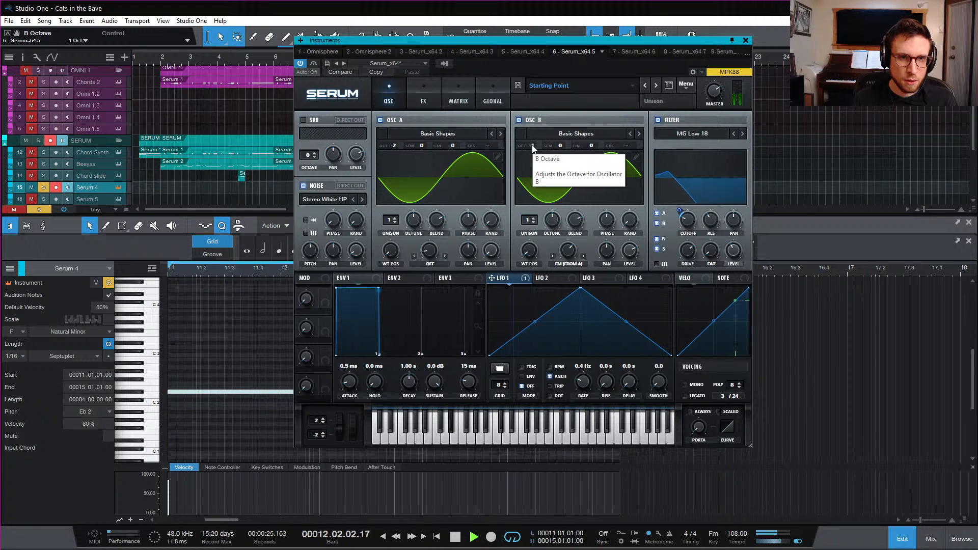
scroll(532, 146, up, 1)
scroll(533, 143, up, 1)
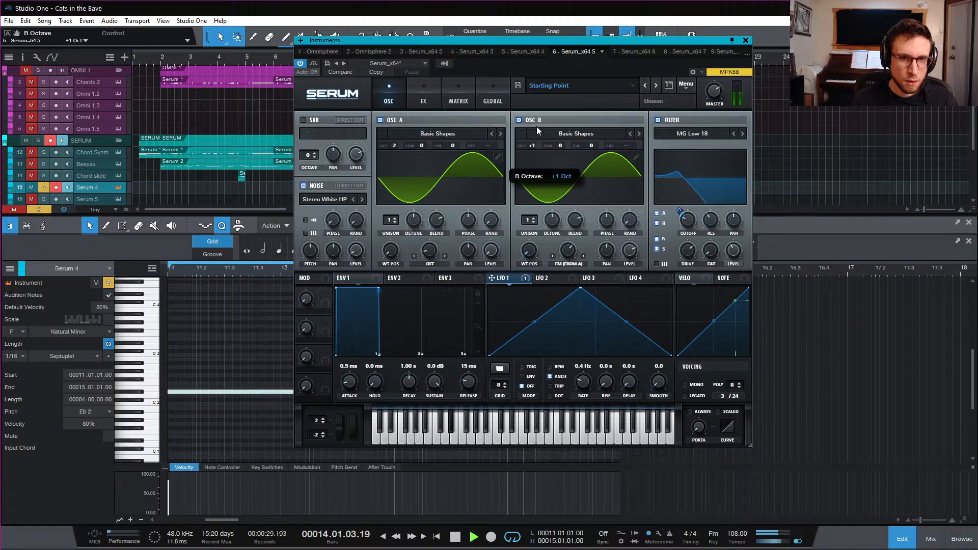
drag(536, 126, 536, 134)
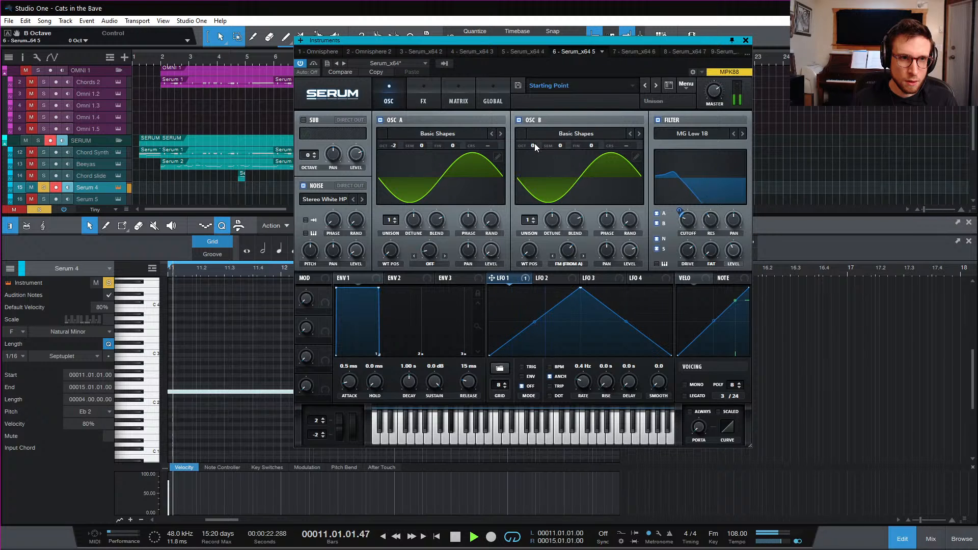
drag(531, 145, 531, 157)
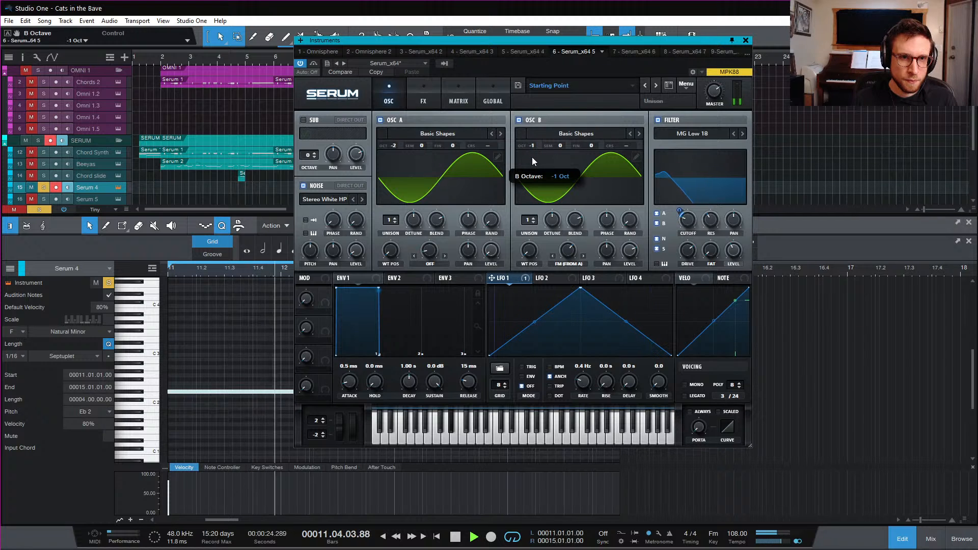
click(535, 142)
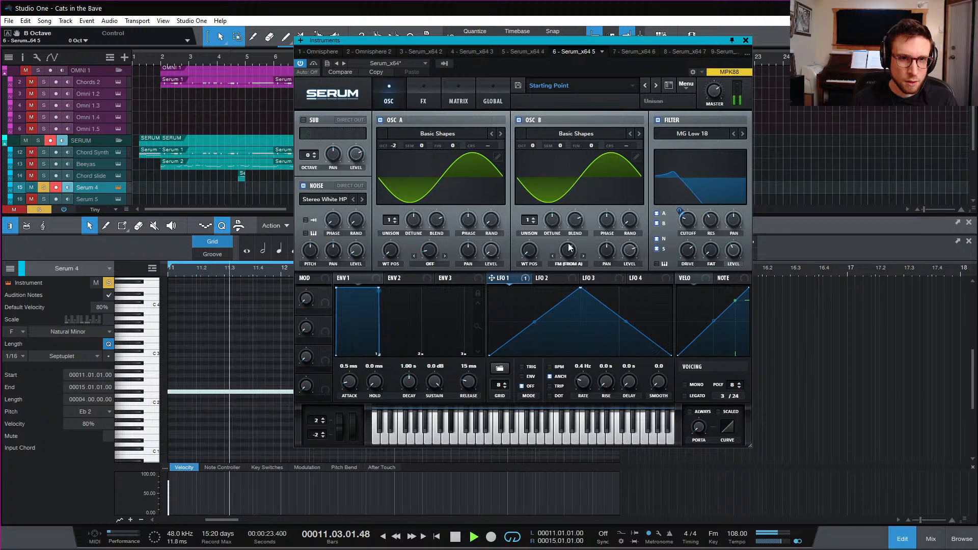
key(space)
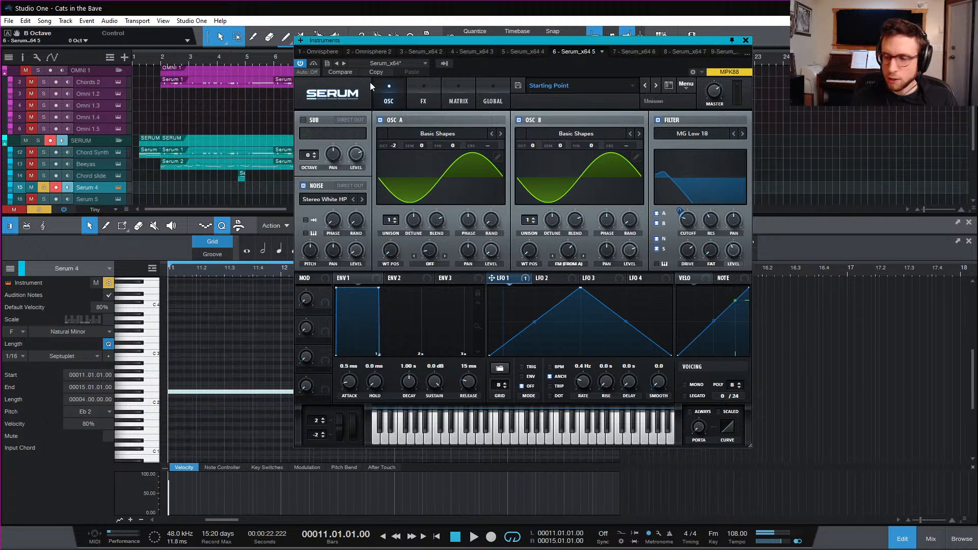
Set oscillator A's wavetable position to 2 for a saw shape and play it back
drag(391, 252, 393, 234)
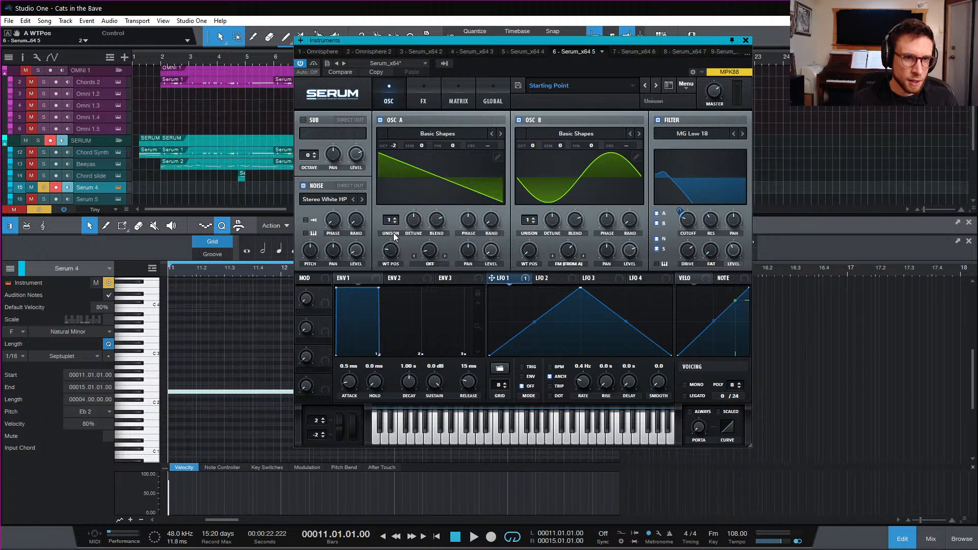
key(space)
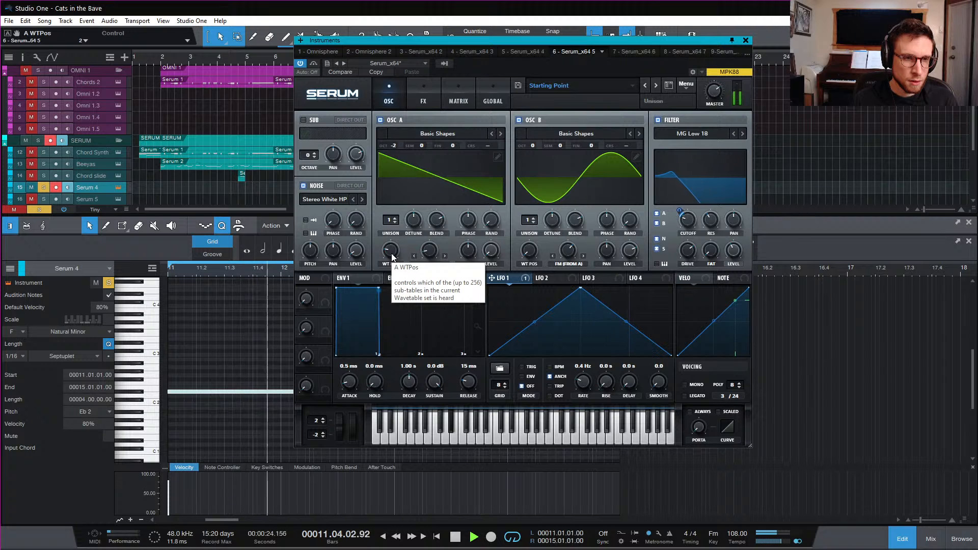
Enable the Hyper/Dimension effect and set the Dimension size to 80% and mix to 79% while listening
click(422, 100)
key(space)
click(315, 121)
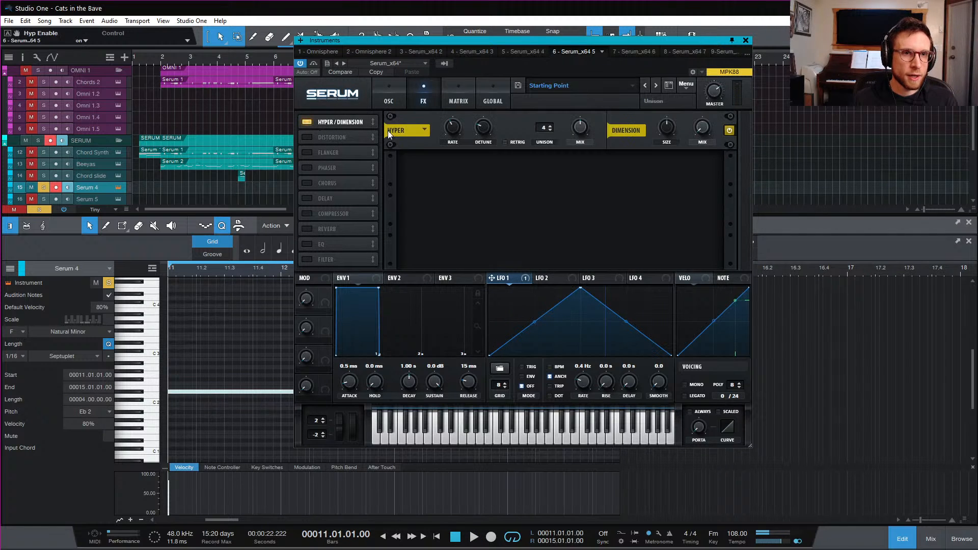
key(space)
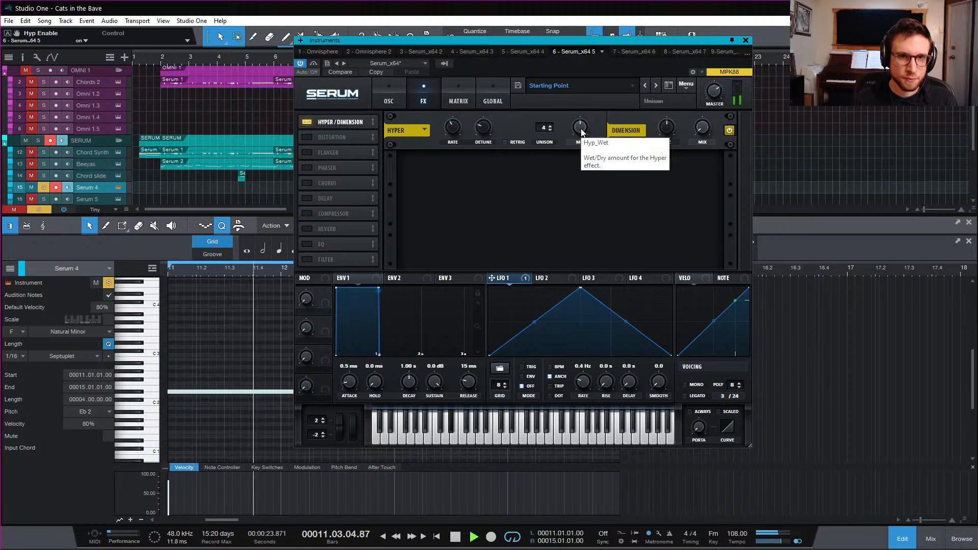
click(702, 130)
drag(666, 126, 670, 79)
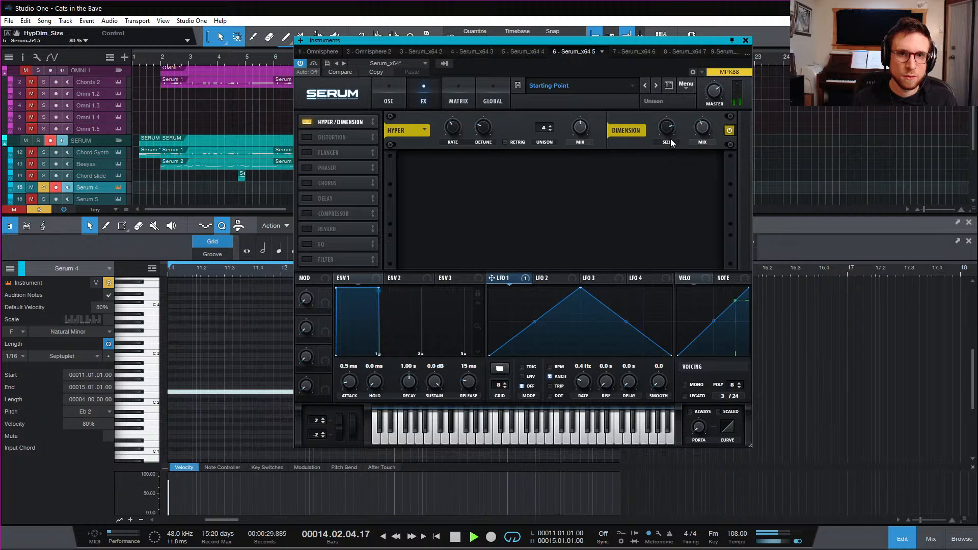
drag(701, 128, 708, 96)
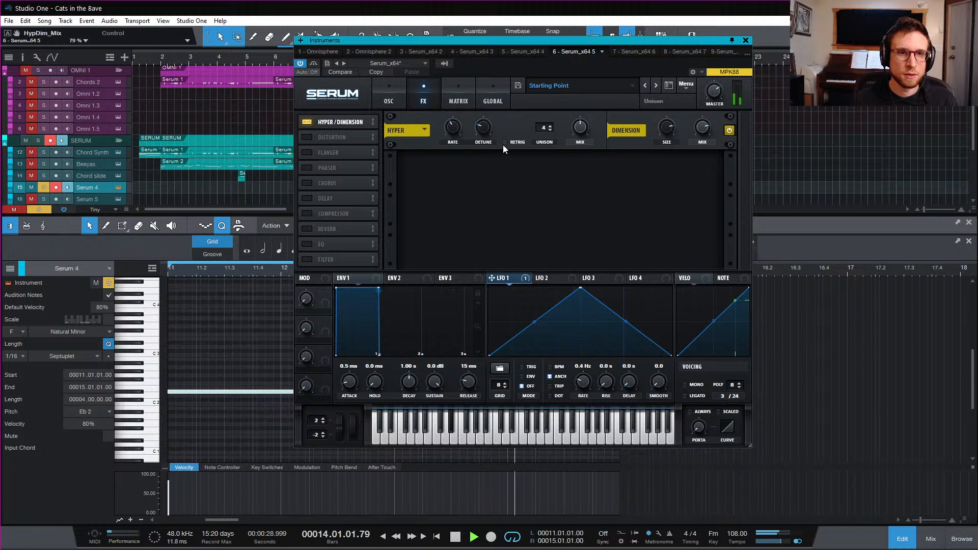
Enable Tube distortion with about 37% drive and its filter set to Pre at about 440 Hz
click(333, 137)
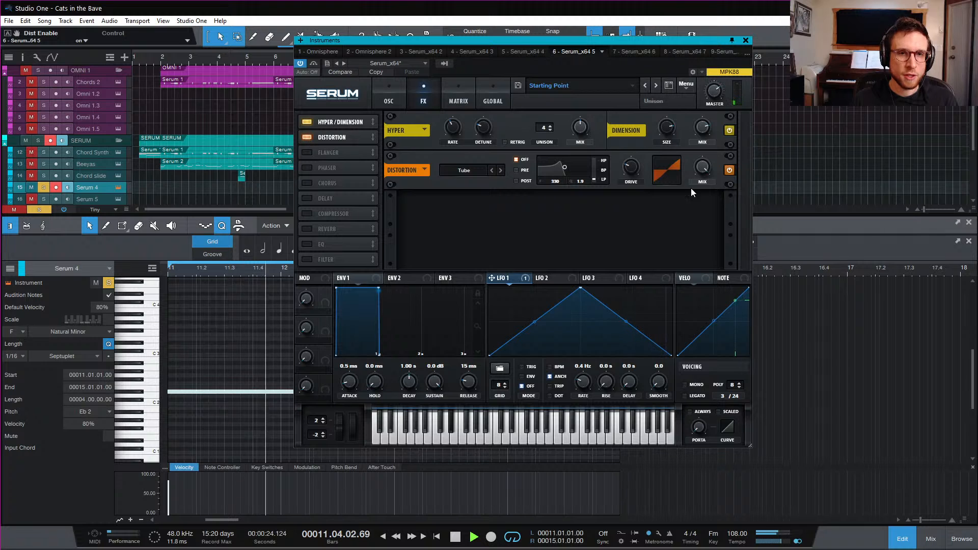
drag(630, 171, 626, 192)
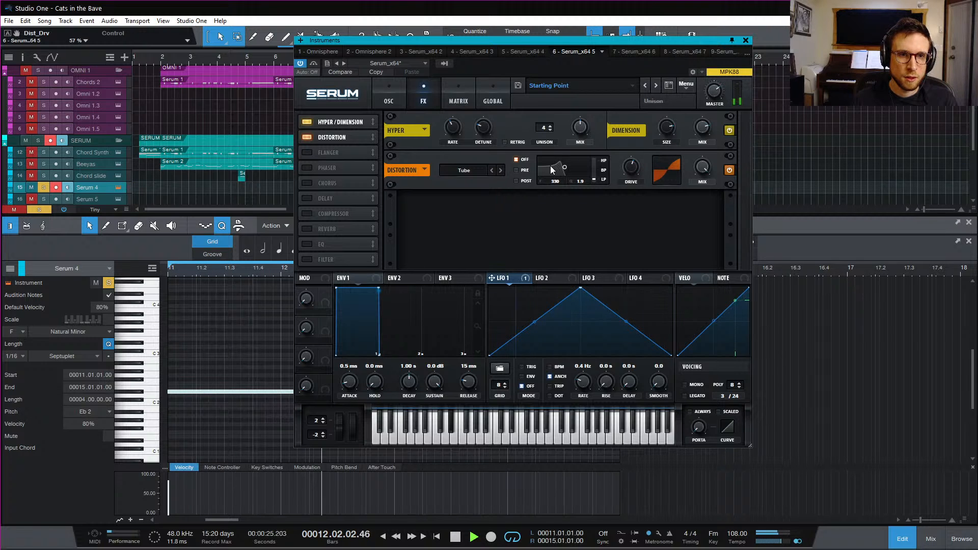
mouse_move(551, 169)
mouse_down()
mouse_move(567, 163)
mouse_move(559, 164)
mouse_move(568, 172)
mouse_up()
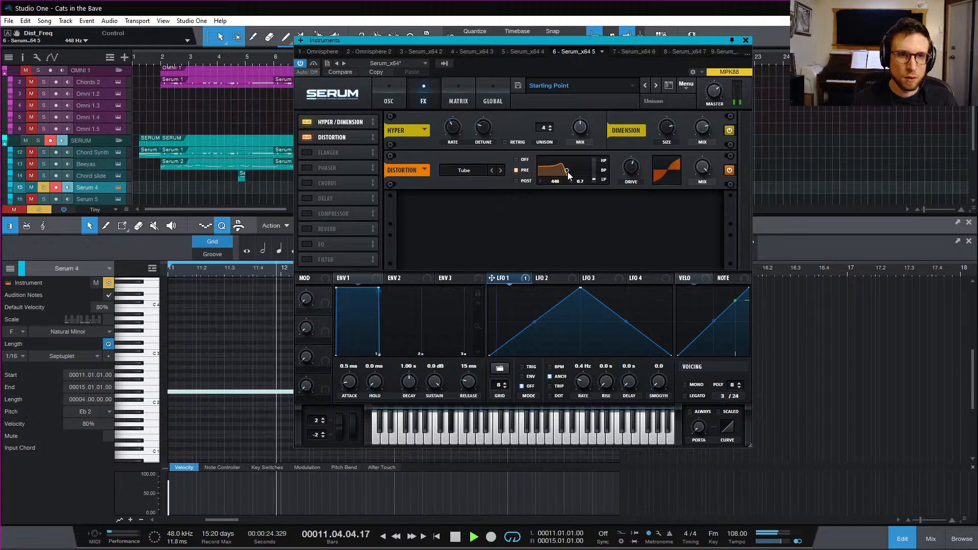
Switch the distortion type to Diode 1 with the pre-filter at 485 Hz and drive at 87%, and stop playback
click(502, 168)
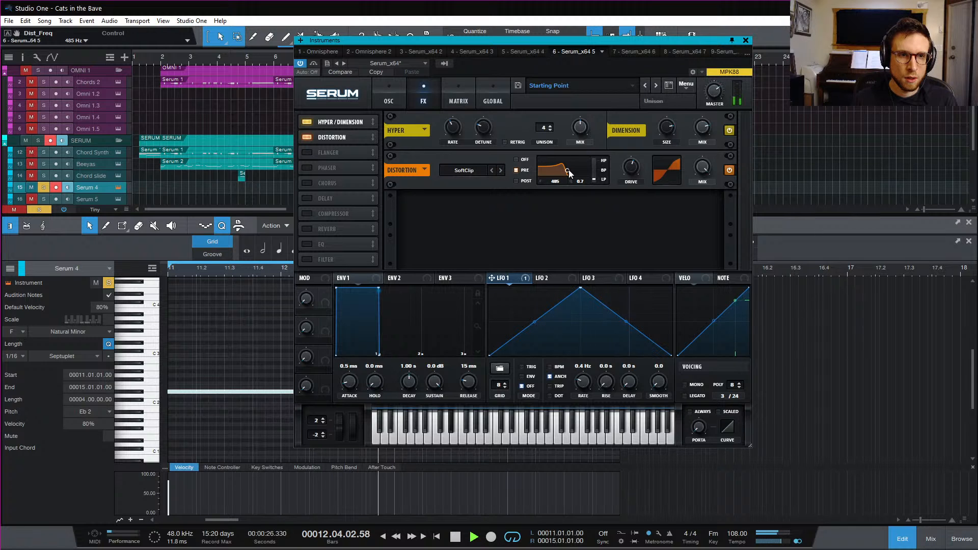
click(502, 170)
drag(629, 172, 631, 148)
click(500, 170)
click(627, 169)
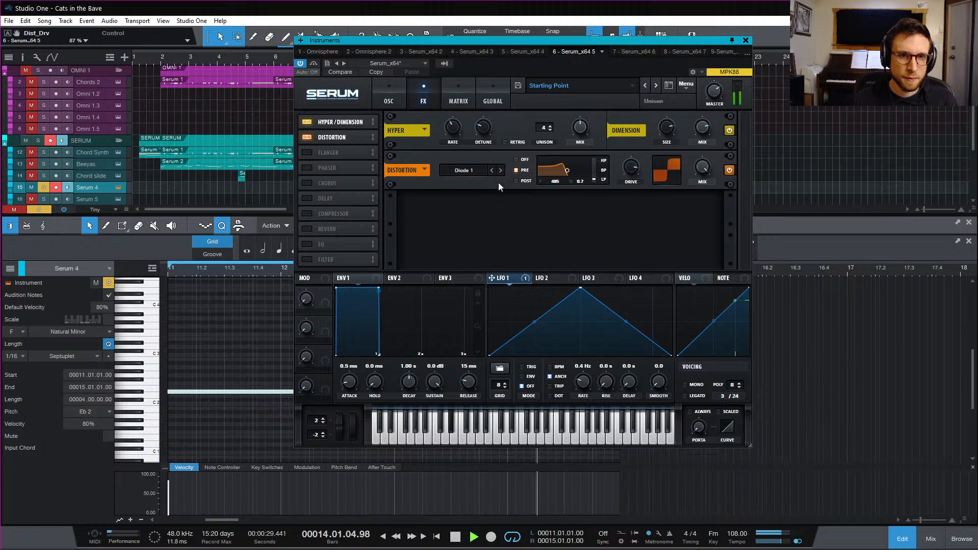
key(space)
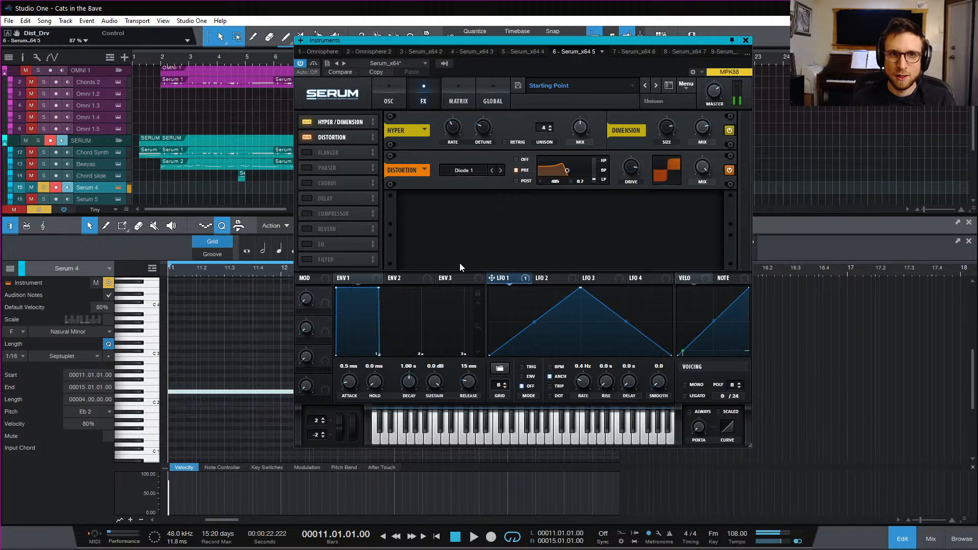
Enable the effects filter with the MG Low 12 type and adjust its cutoff during playback
click(308, 260)
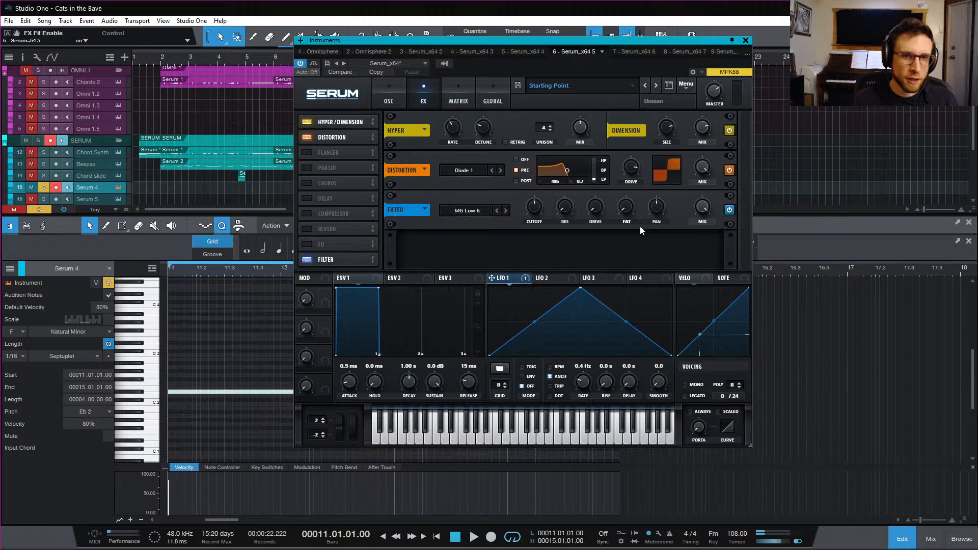
click(506, 211)
key(space)
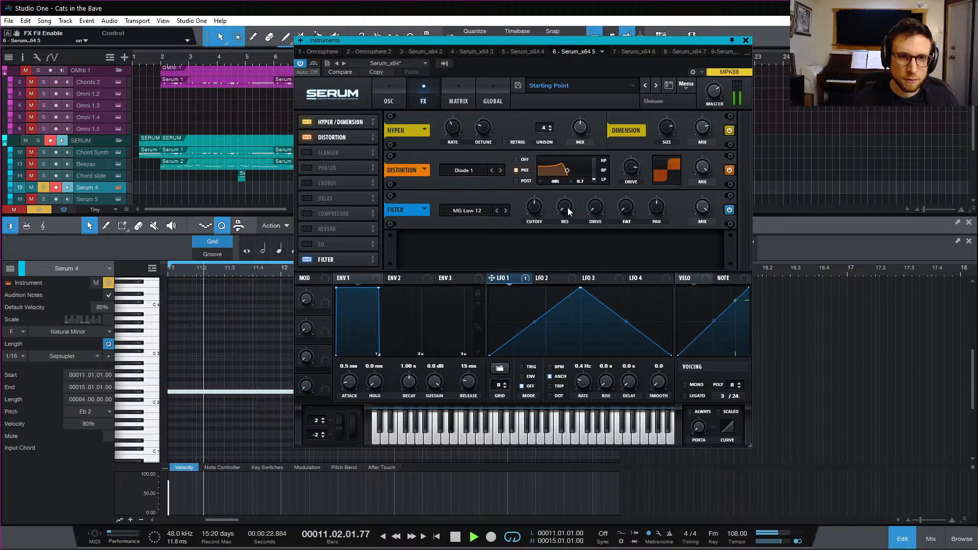
click(533, 224)
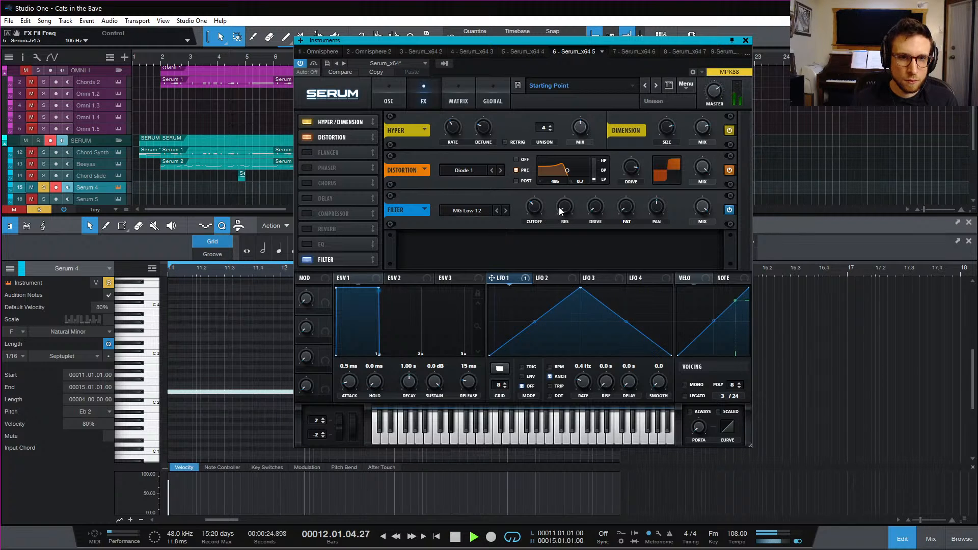
drag(539, 210, 539, 200)
Reduce the distortion drive to about 56% and set its filter to Post at 831 Hz with a 0.9 Q
drag(631, 168, 628, 204)
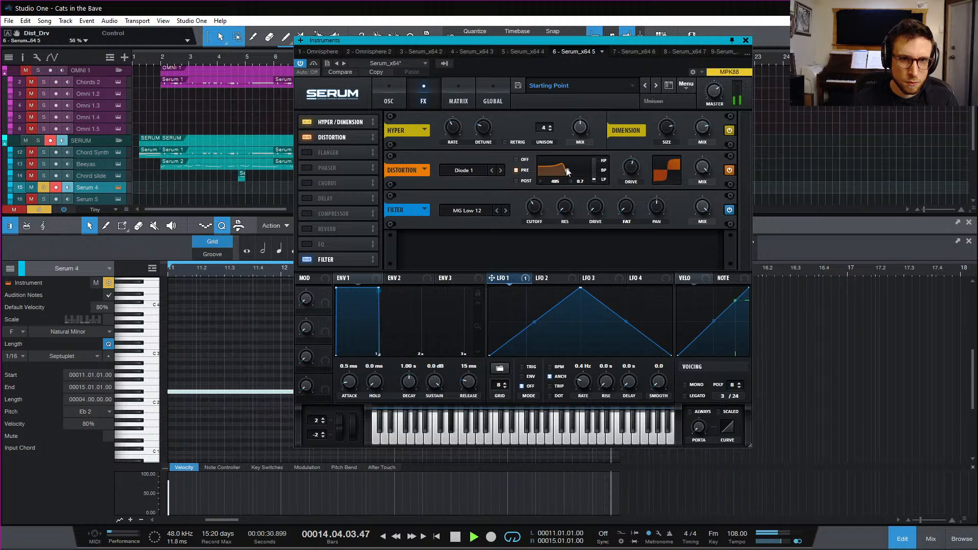
click(515, 159)
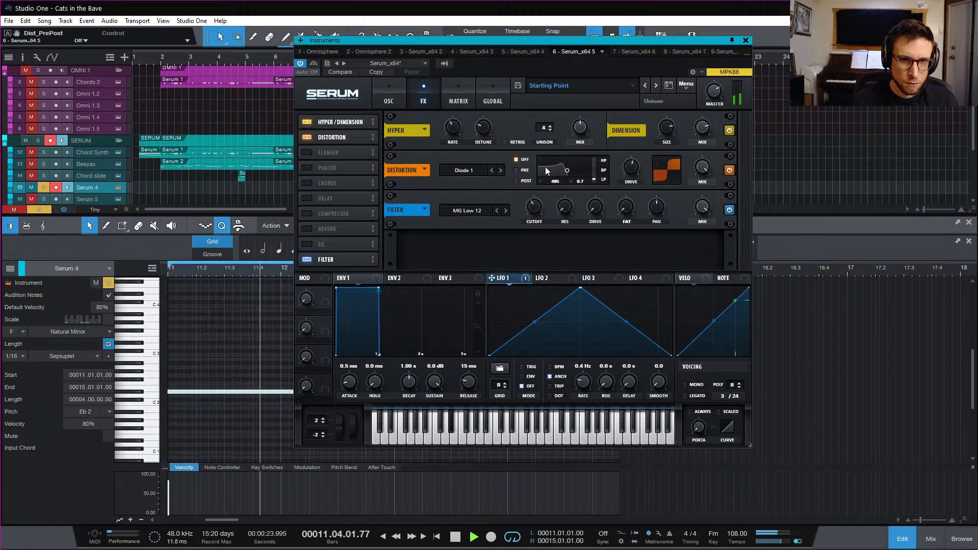
click(516, 181)
drag(567, 170, 555, 274)
Sweep the effects filter's cutoff, set its resonance to 8% and stop playback
mouse_move(539, 196)
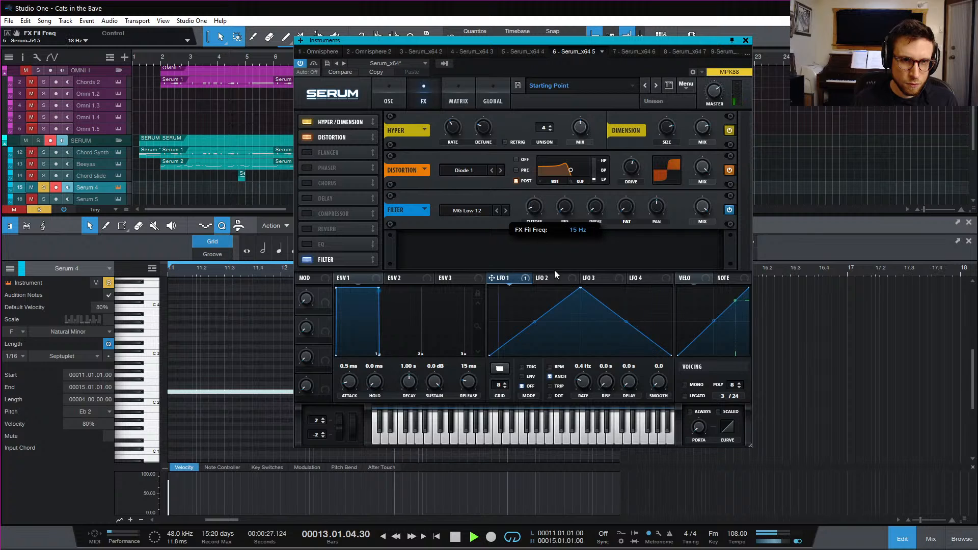
mouse_move(551, 206)
mouse_down()
mouse_move(543, 192)
mouse_move(570, 185)
mouse_move(570, 213)
mouse_move(568, 202)
mouse_up()
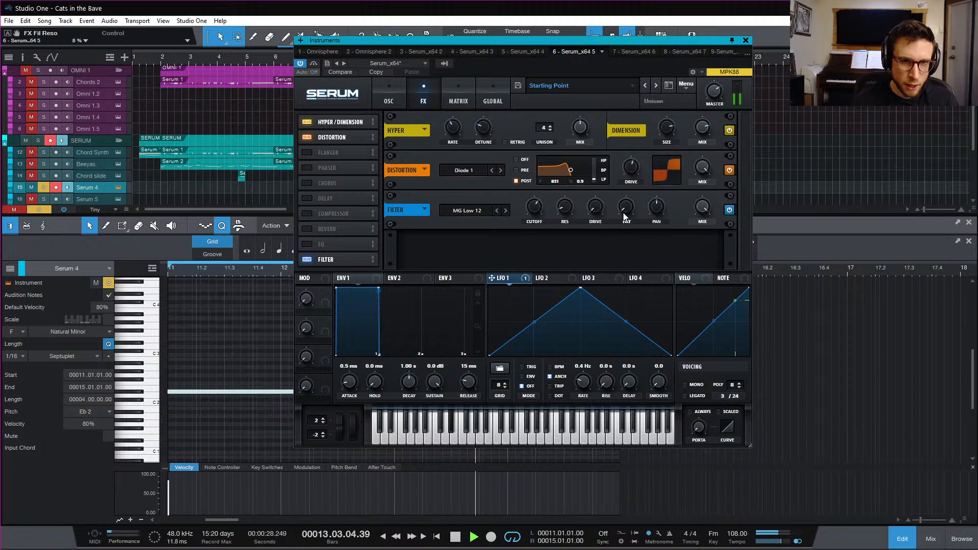
key(space)
Assign LFO 3 to the effects filter's cutoff with a modulation amount of 23
click(558, 278)
click(596, 278)
drag(585, 277, 526, 197)
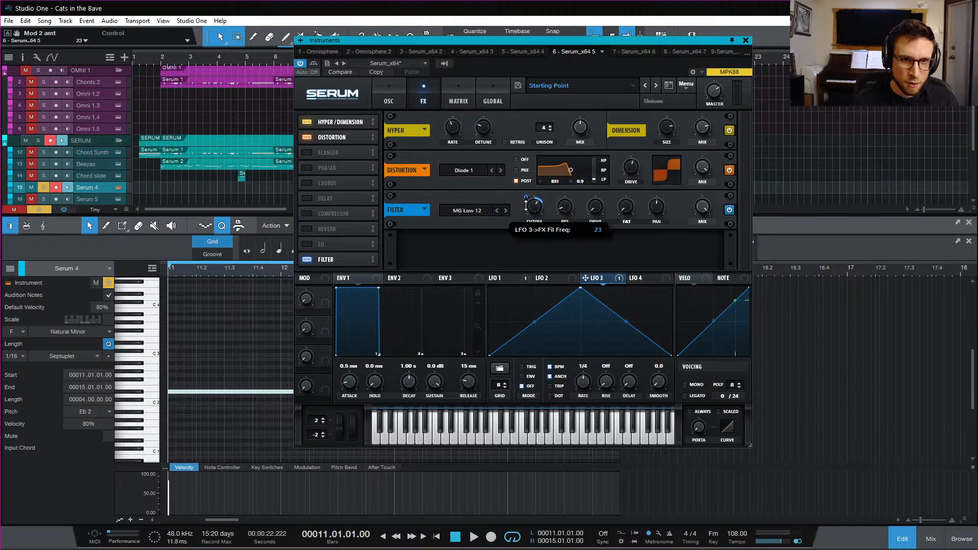
Take LFO 3 out of BPM sync and set its rate to 0.3 Hz while listening
key(space)
key(space)
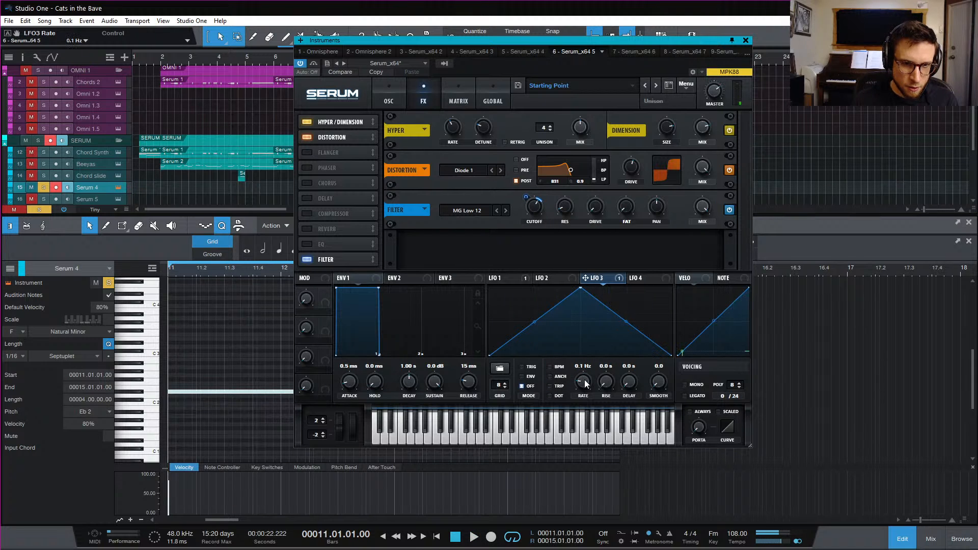
key(space)
drag(582, 380, 581, 383)
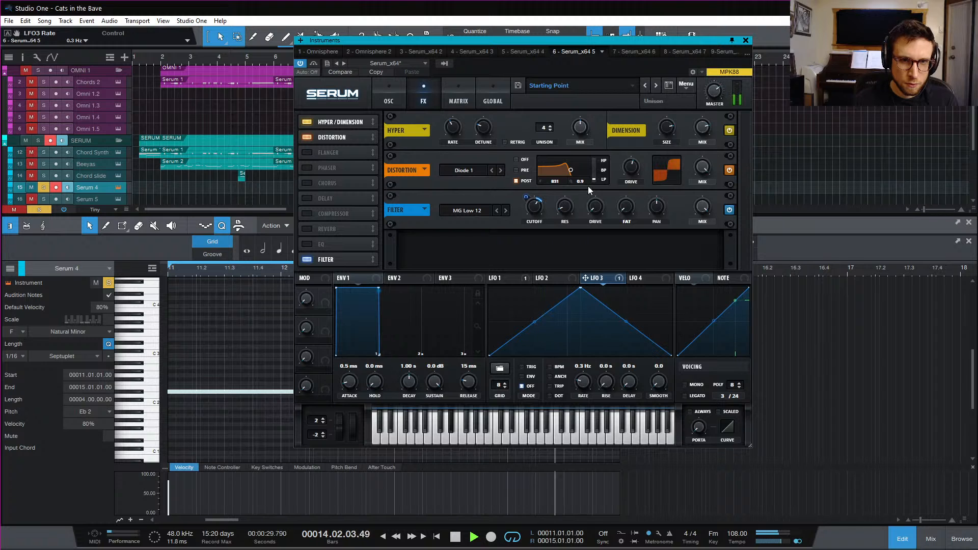
Sweep the effects filter's Fat amount, reduce its drive to 3% while listening, and stop playback
click(629, 207)
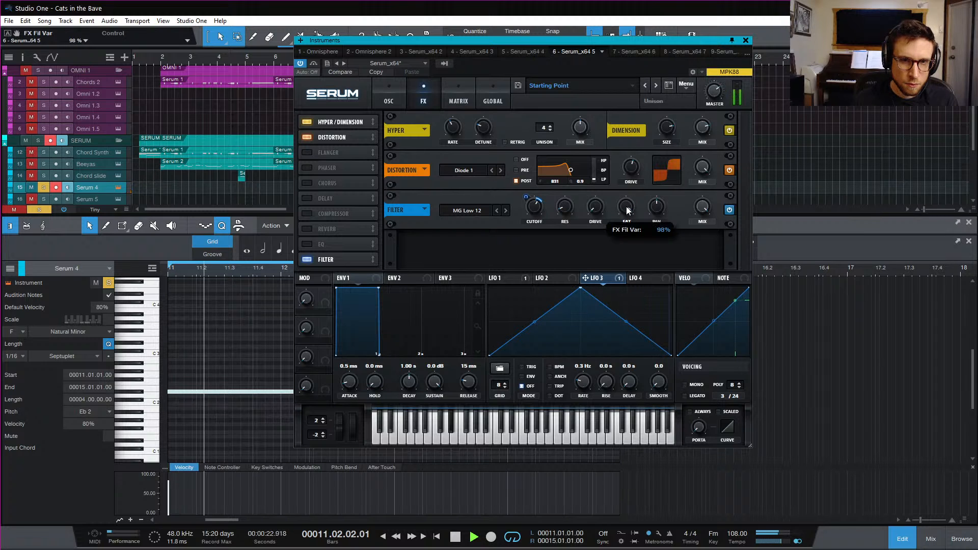
click(594, 207)
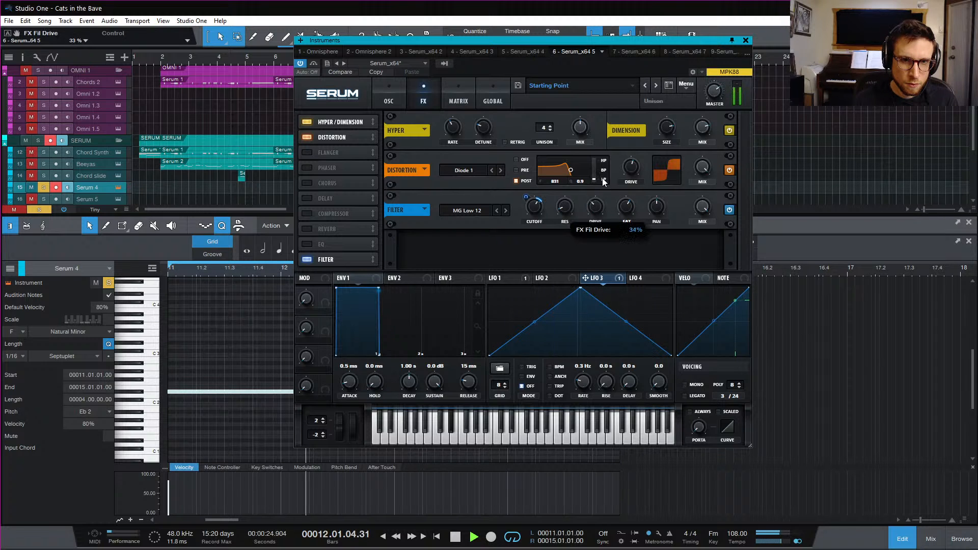
double_click(595, 207)
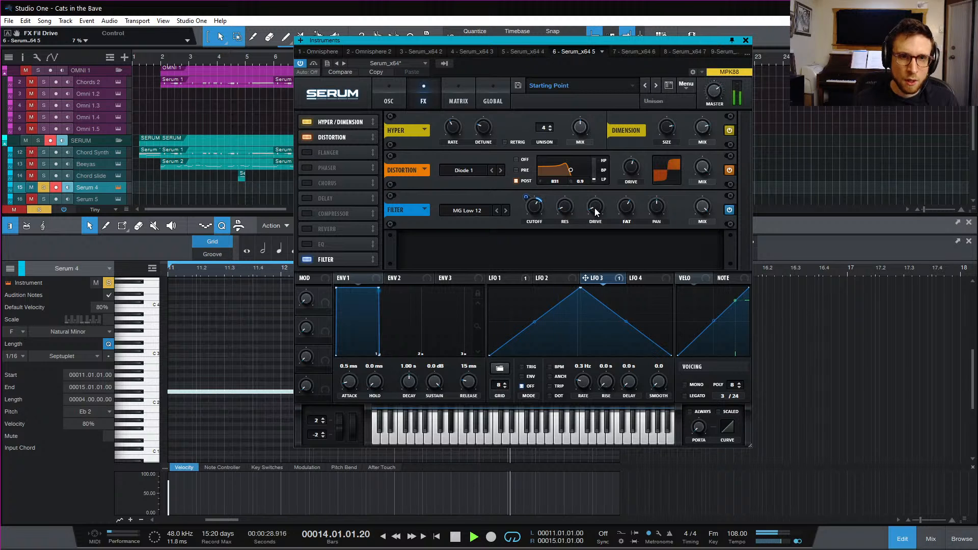
drag(594, 208, 598, 223)
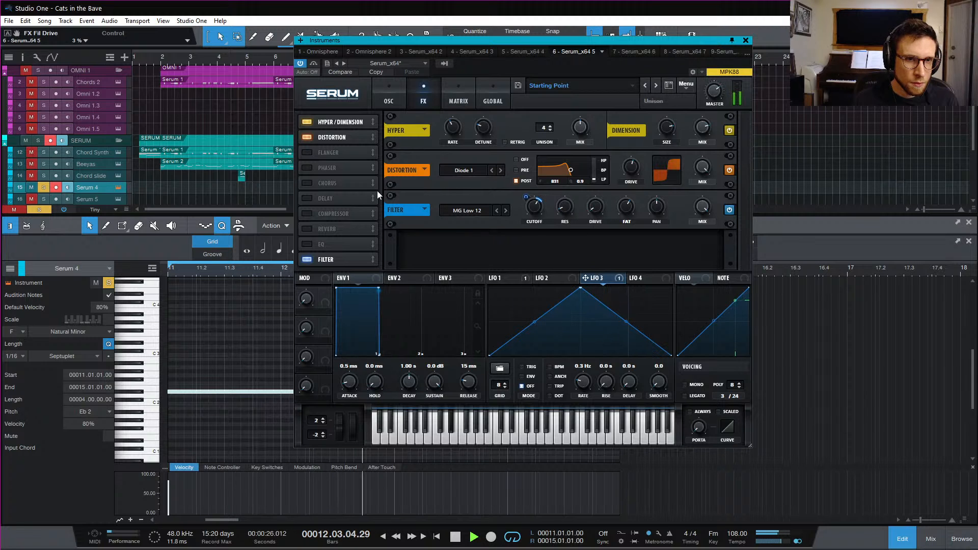
key(space)
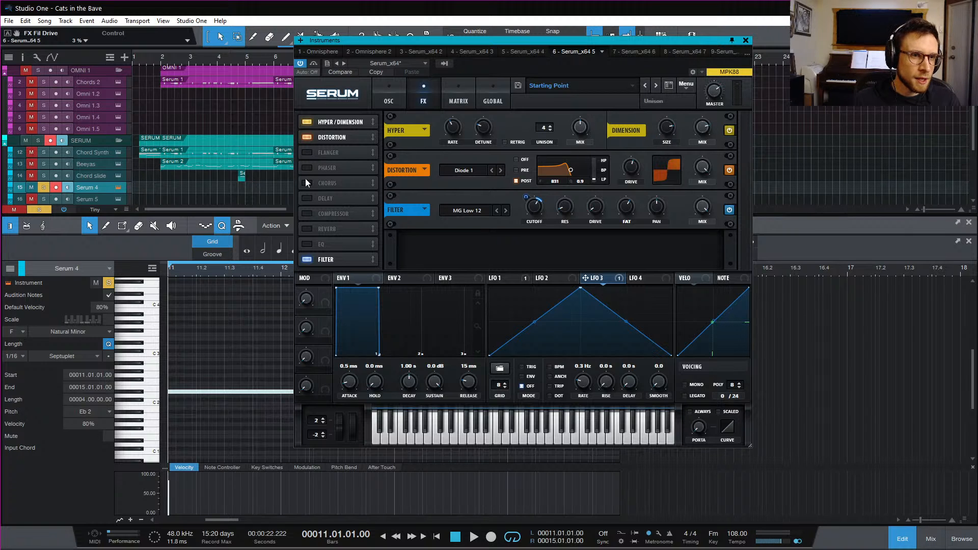
Add the EQ after the filter effect and shape its high band as a Peak gain cut, adjusting its Q and frequency while auditioning
click(307, 245)
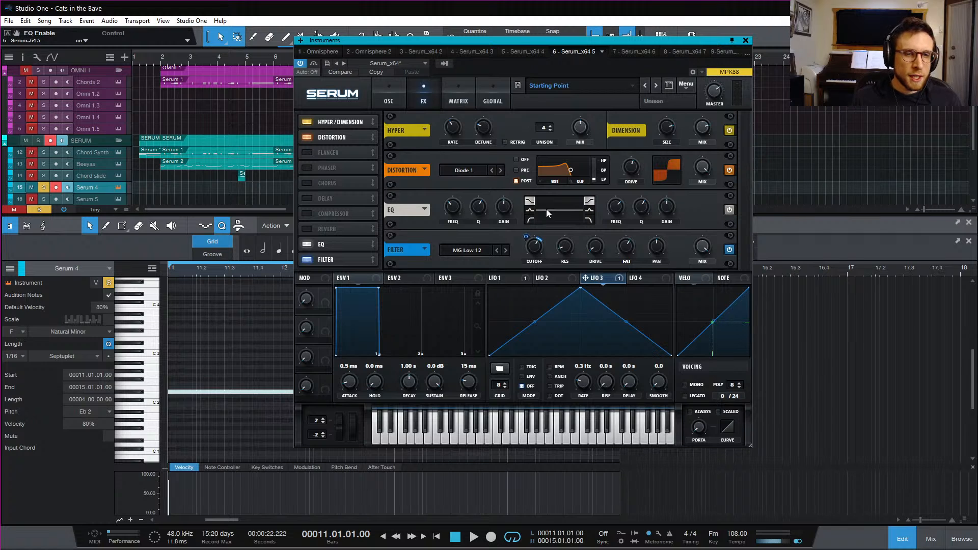
drag(356, 244, 349, 261)
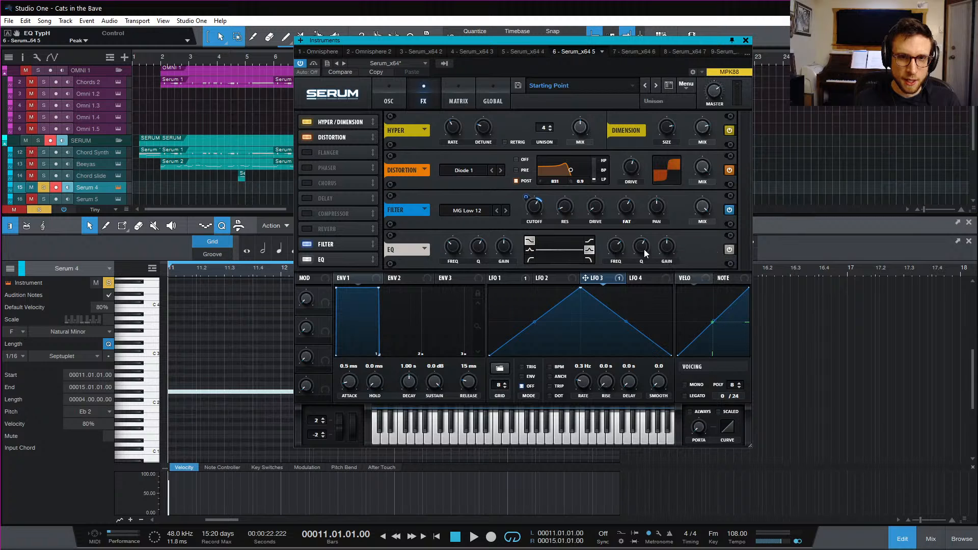
drag(665, 249, 664, 276)
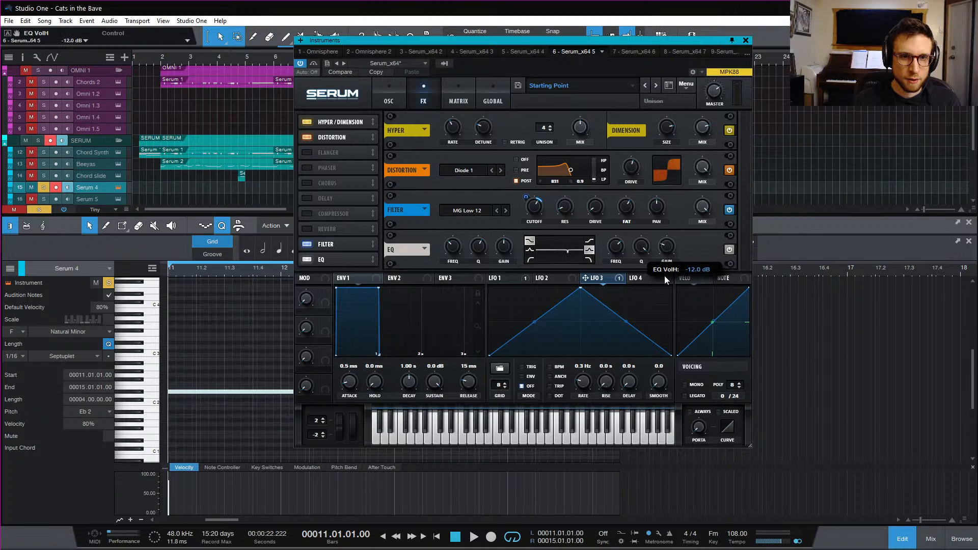
drag(665, 319, 665, 320)
drag(641, 246, 615, 248)
key(space)
Assign LFO 4 to the EQ's high-band frequency, take it out of BPM sync and set its rate to 0.2 Hz
click(639, 281)
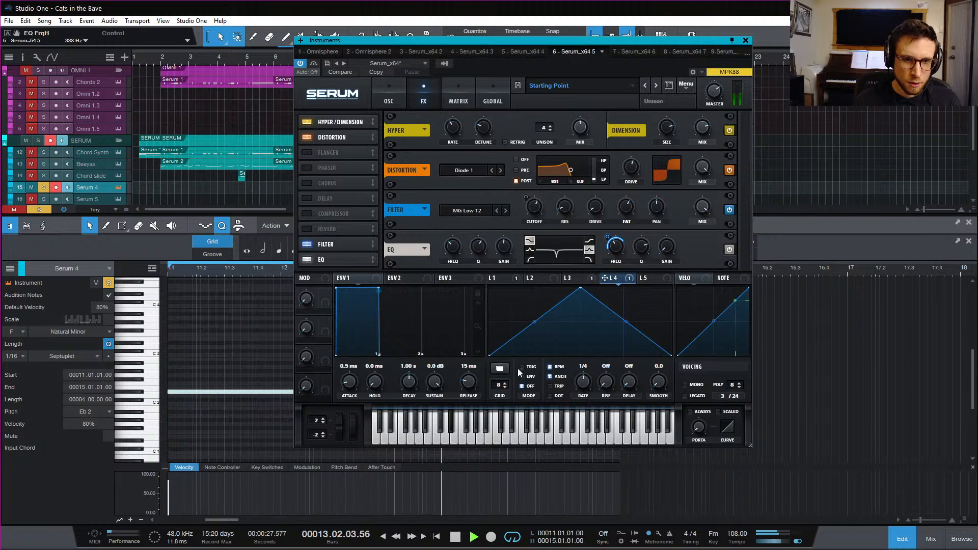
click(550, 367)
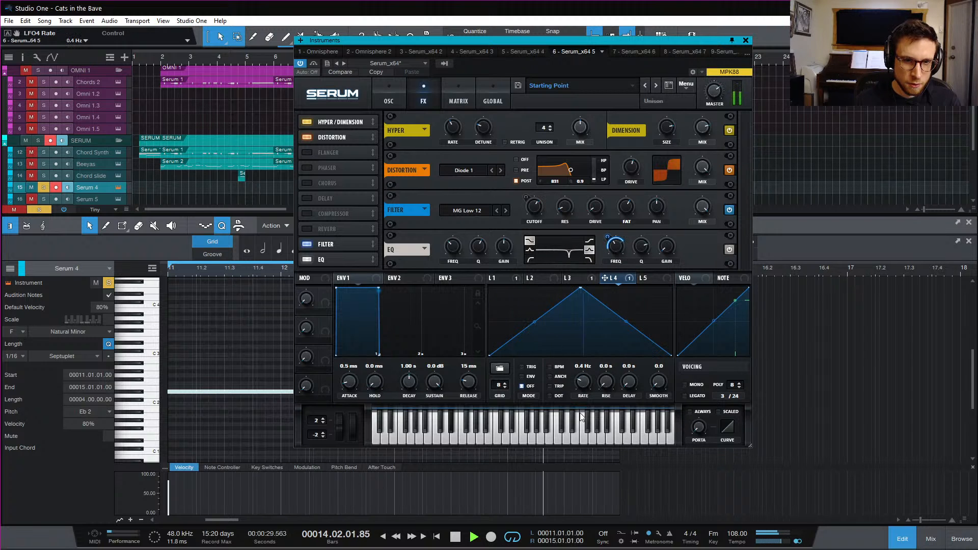
drag(583, 381, 582, 390)
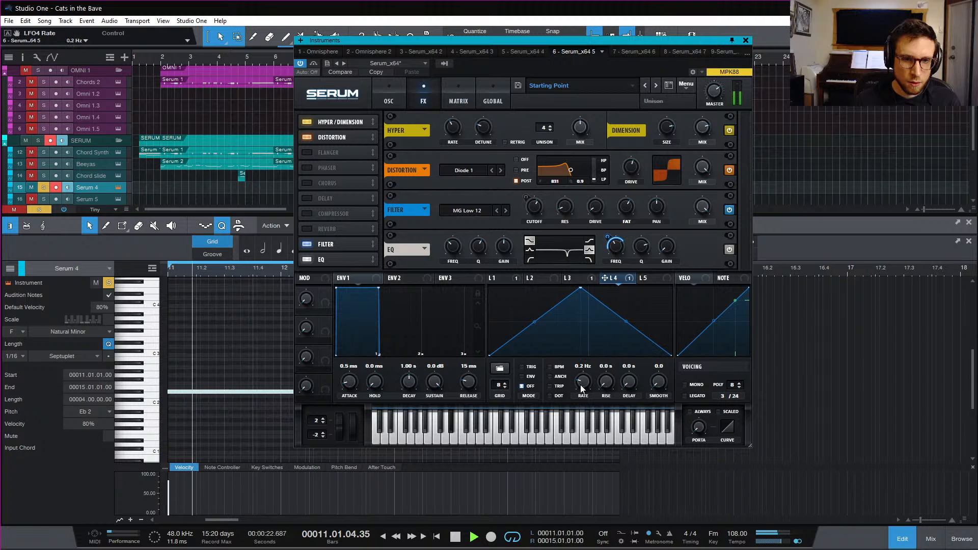
Lower the EQ's high-band frequency to 165 Hz under the LFO 4 modulation and stop playback
click(607, 248)
drag(607, 248, 610, 240)
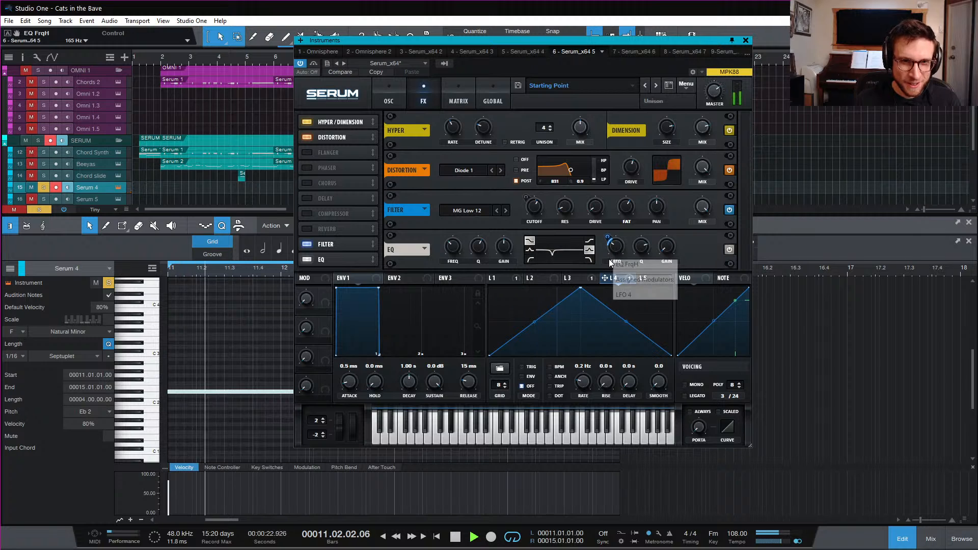
key(space)
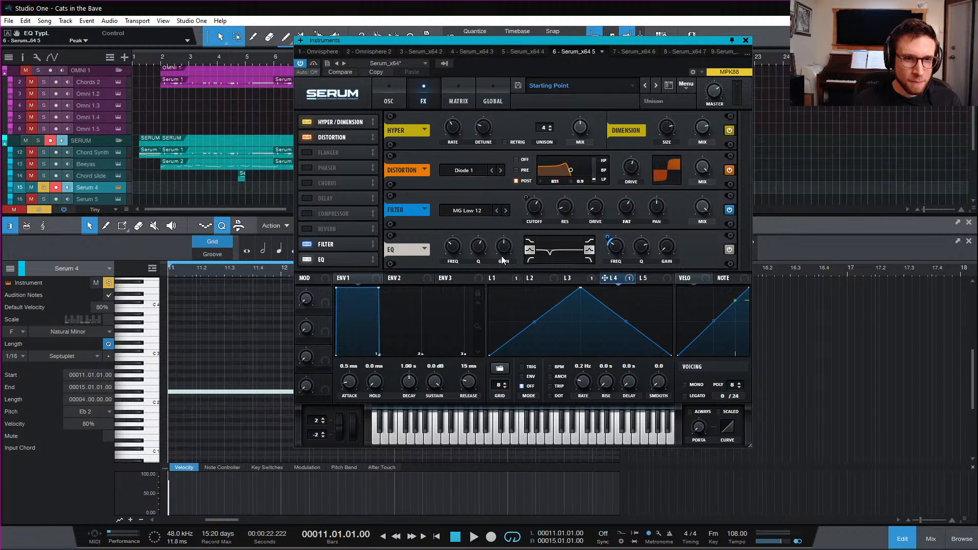
click(525, 262)
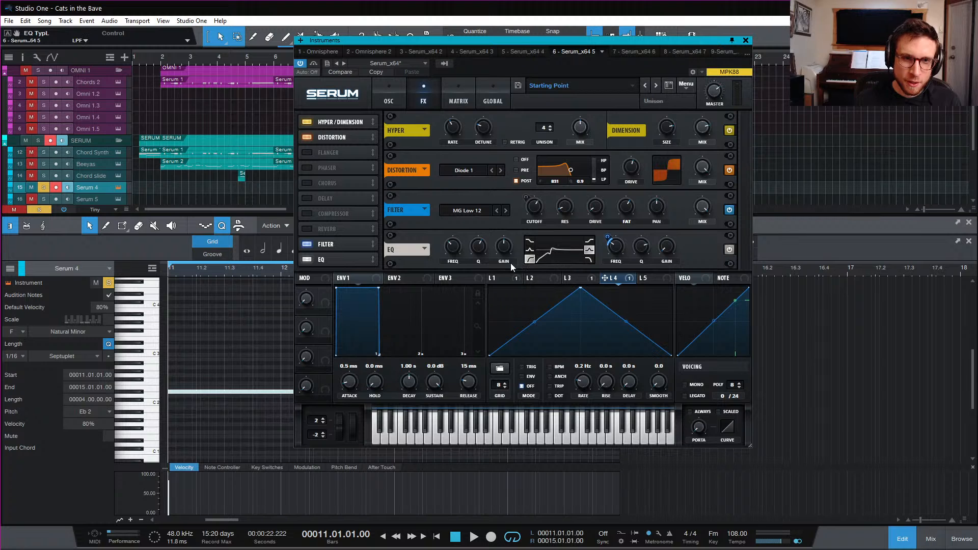
key(space)
mouse_move(456, 258)
mouse_down()
mouse_move(451, 223)
mouse_move(455, 280)
mouse_move(452, 253)
mouse_up()
Set the EQ's low band to Peak with a gain cut at 93 Hz and stop playback
click(529, 249)
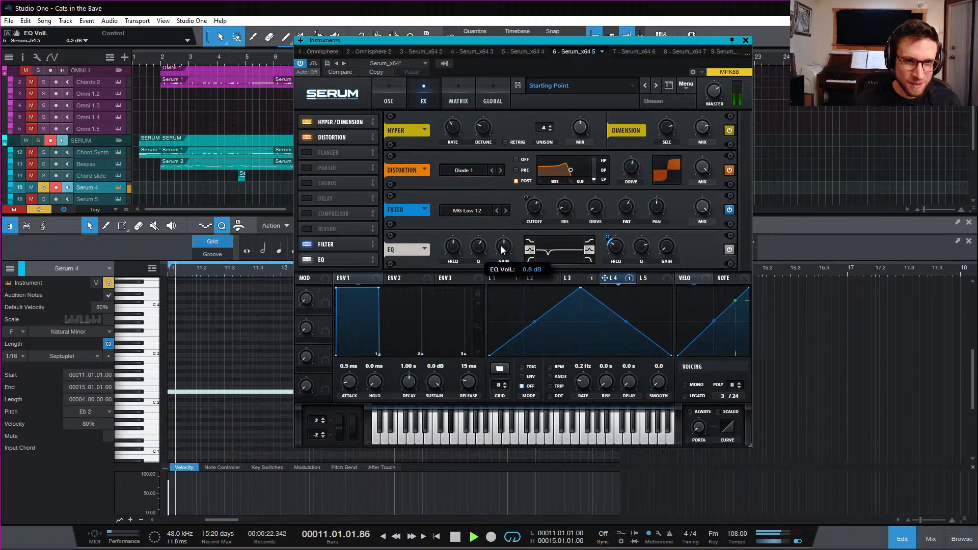
drag(452, 247, 458, 271)
key(space)
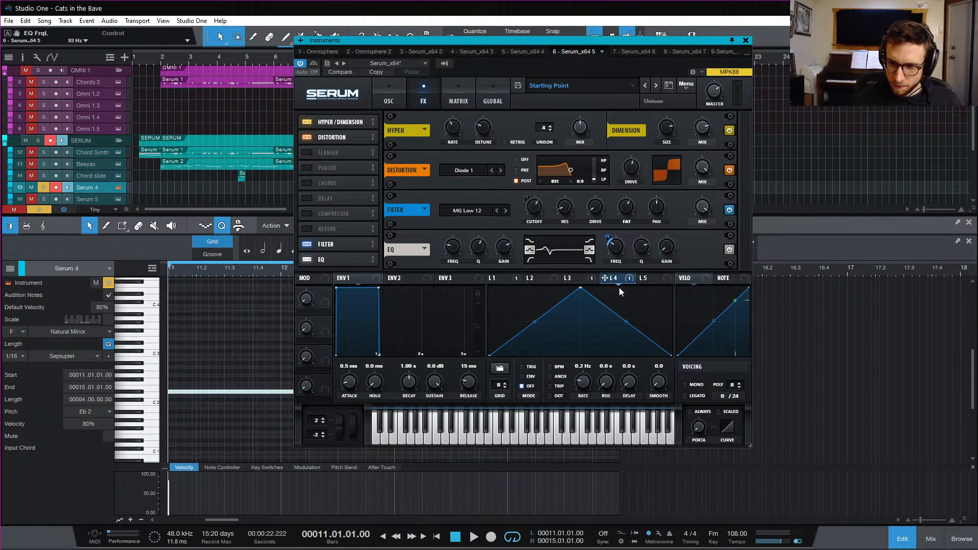
Assign LFO 5 to the EQ's low-band frequency with a modulation amount of about 22
click(657, 277)
drag(446, 257, 452, 247)
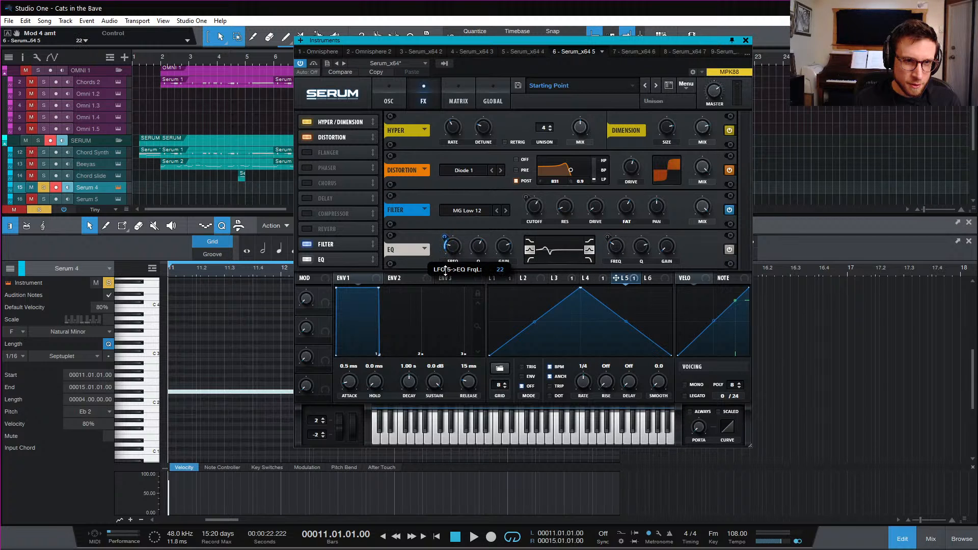
drag(445, 270, 446, 272)
Take LFO 5 out of BPM sync and slow its rate to 0.2 Hz while listening
click(559, 368)
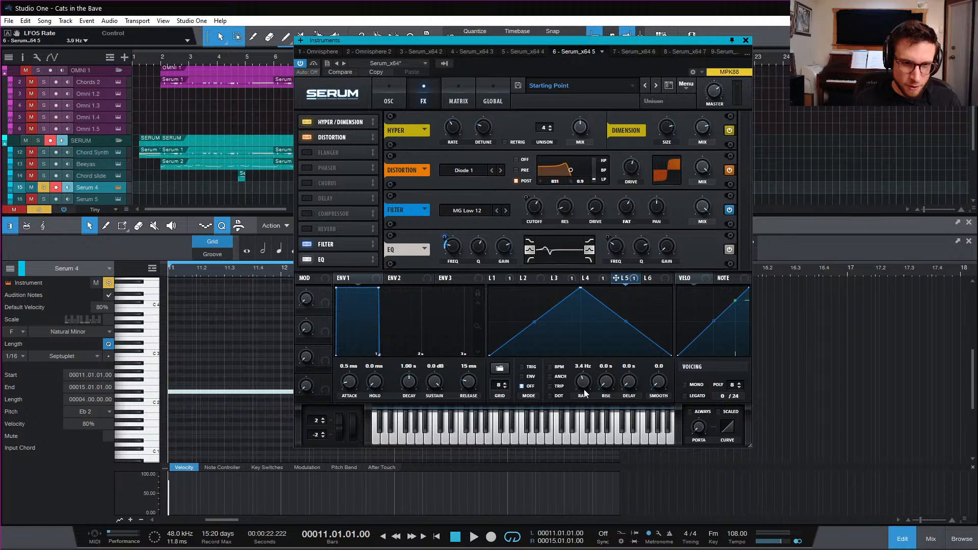
key(space)
scroll(583, 391, down, 3)
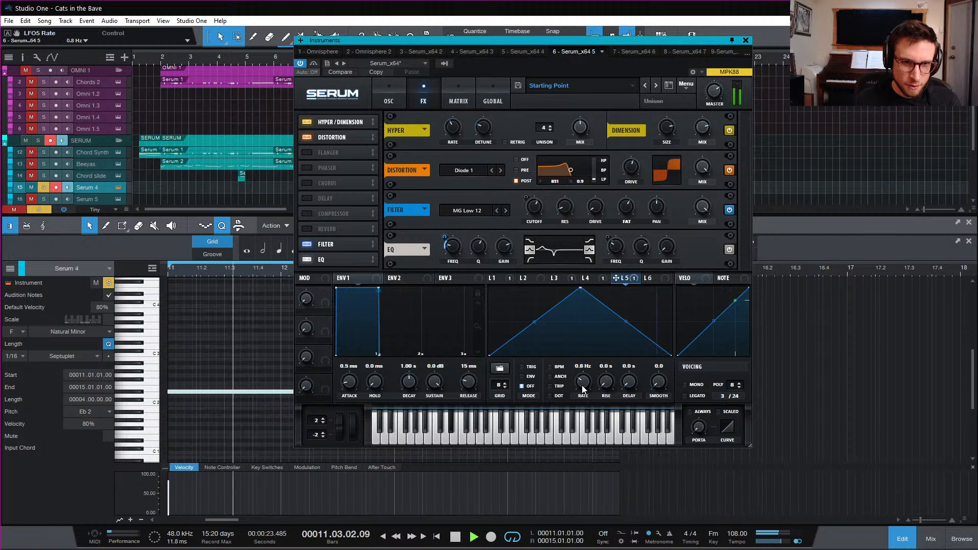
scroll(582, 391, down, 3)
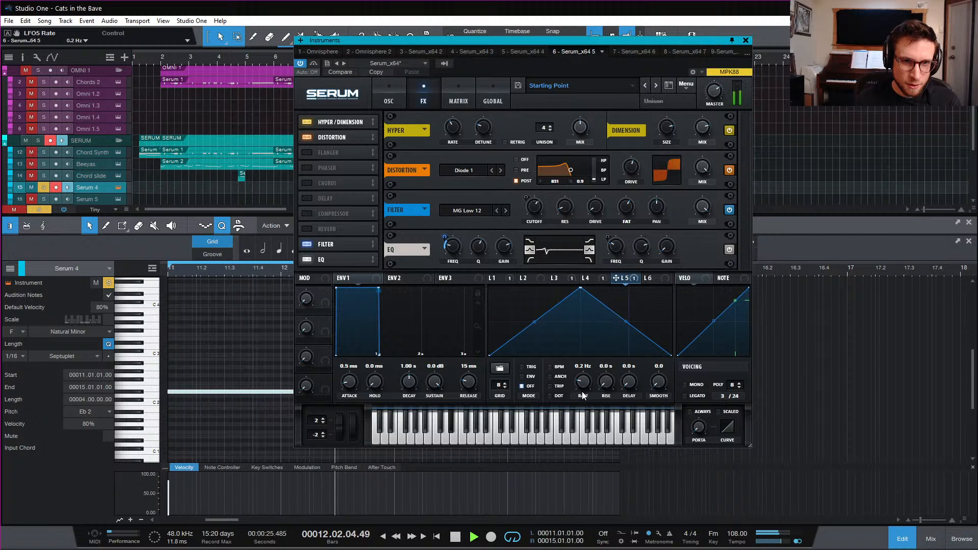
Raise the EQ's low-band frequency to 160 Hz, audition the modulated result and stop playback
scroll(454, 245, up, 4)
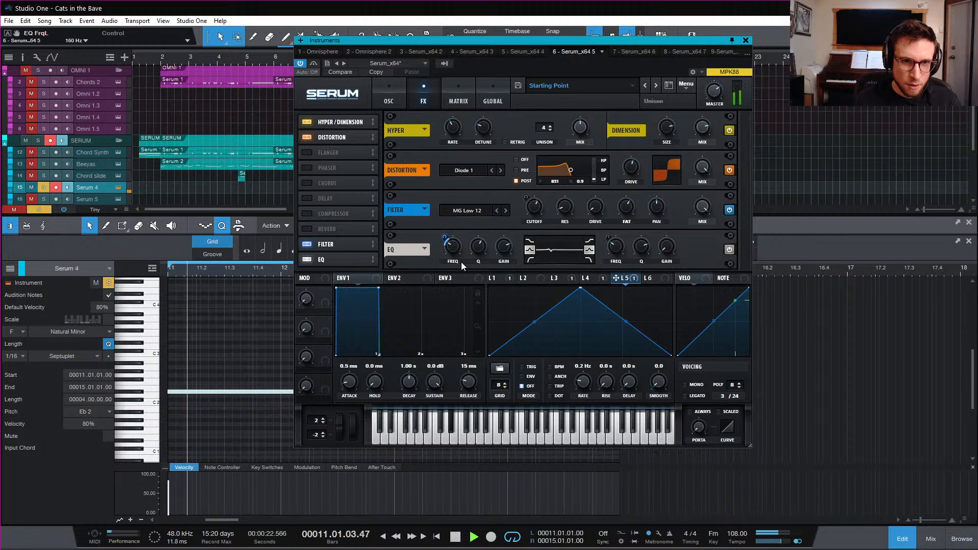
click(590, 279)
click(626, 278)
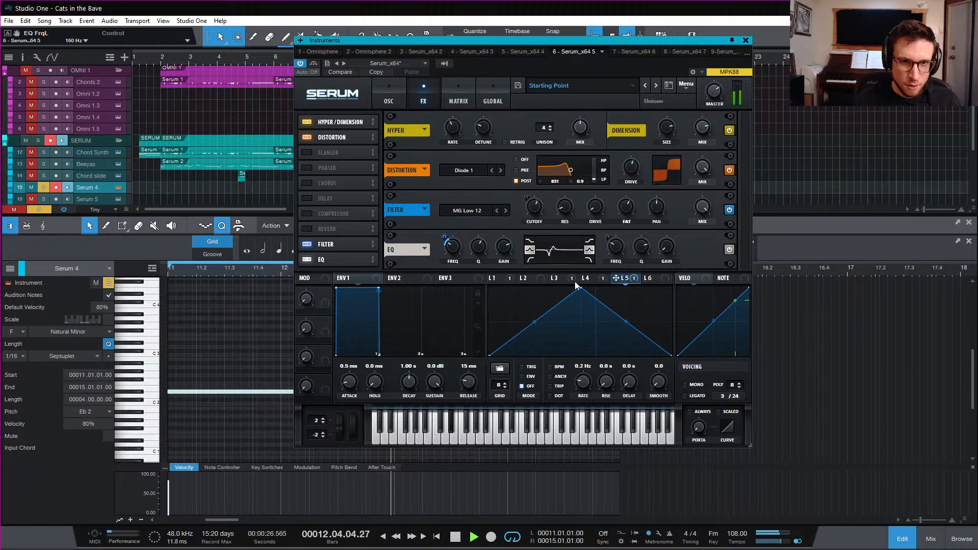
key(space)
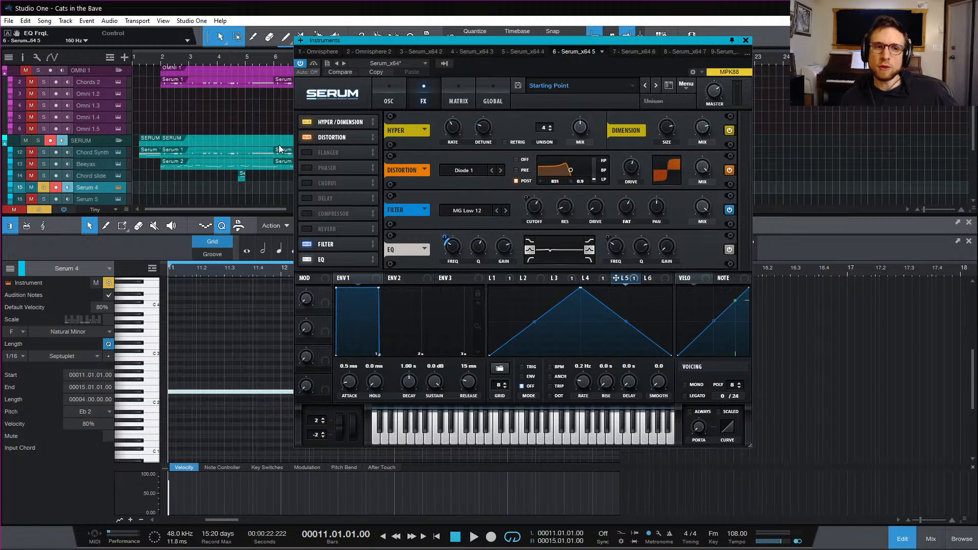
Review the bass patch's oscillator, effects and modulation matrix settings and audition it from bar 11
click(402, 90)
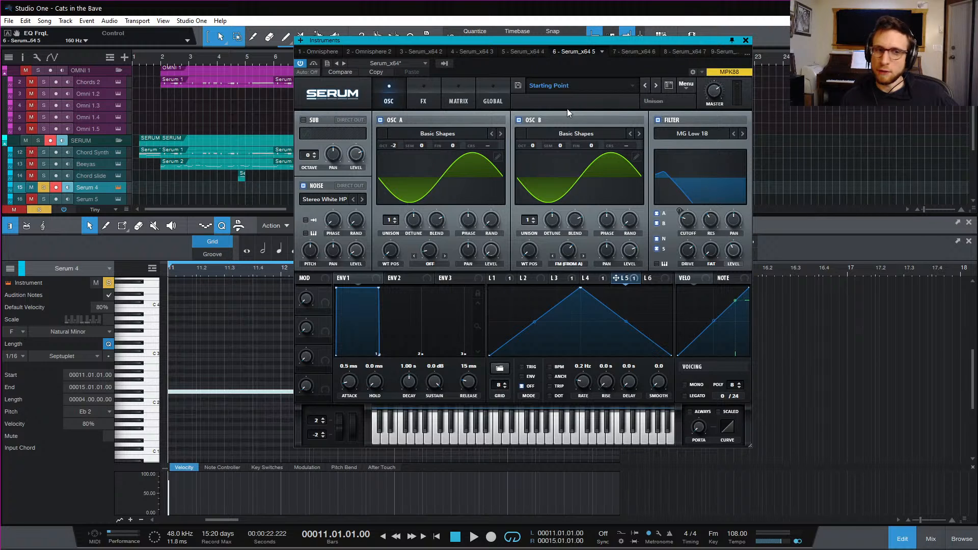
click(420, 90)
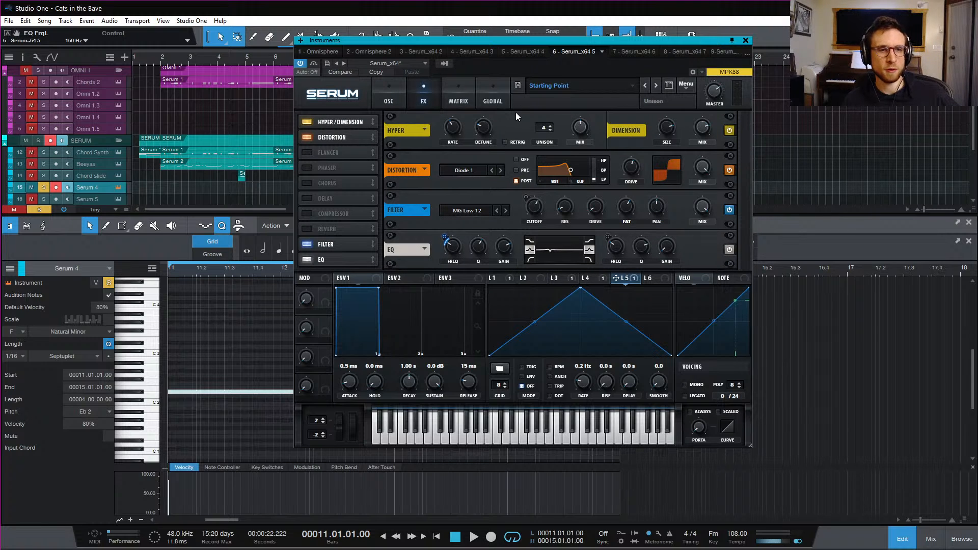
click(462, 94)
click(385, 97)
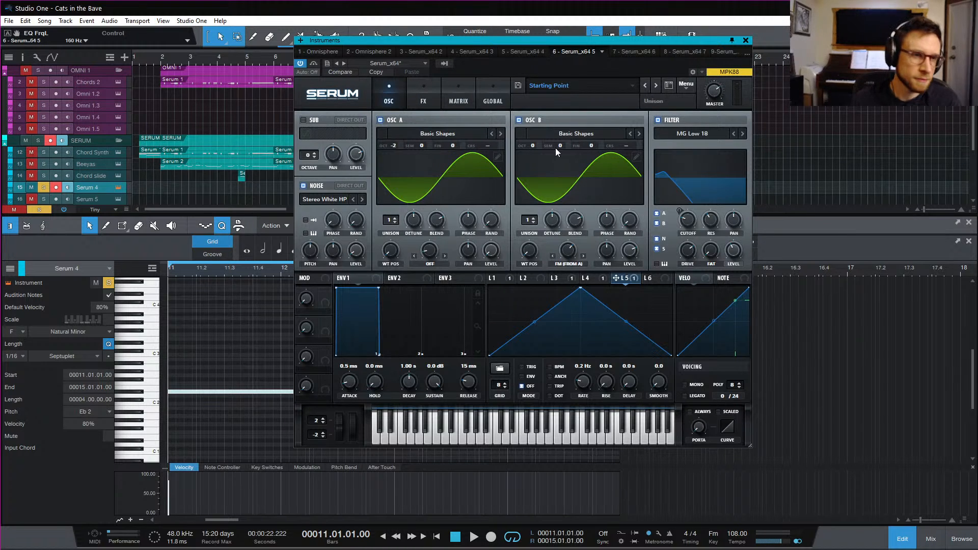
key(space)
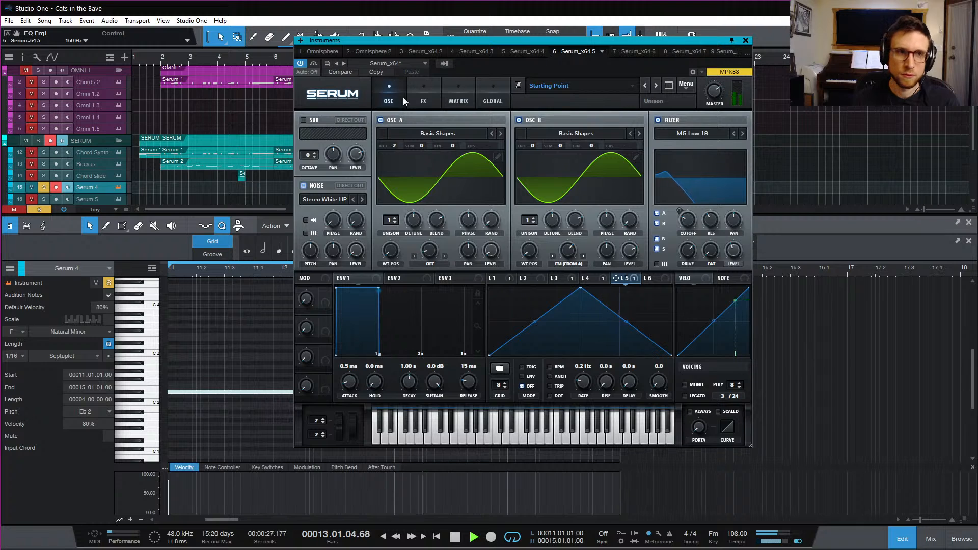
click(428, 99)
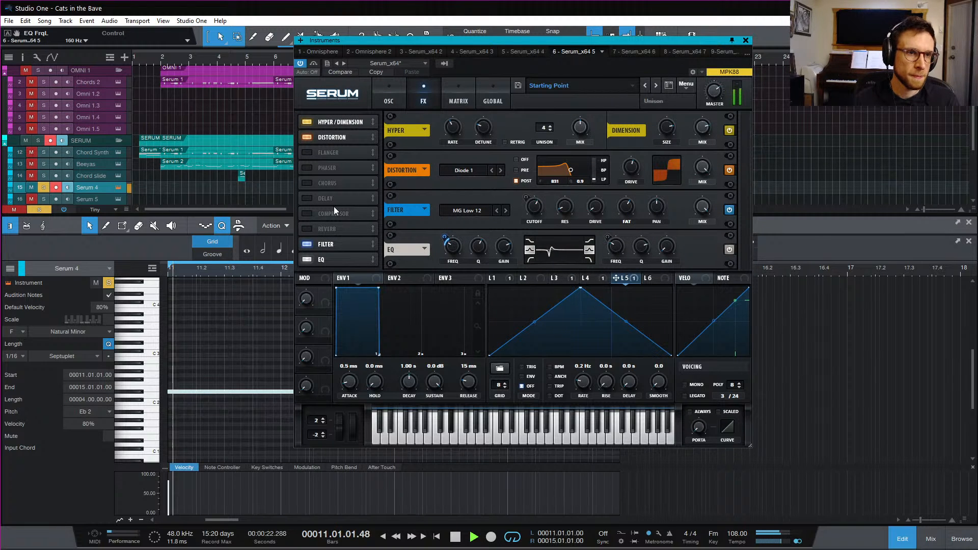
key(space)
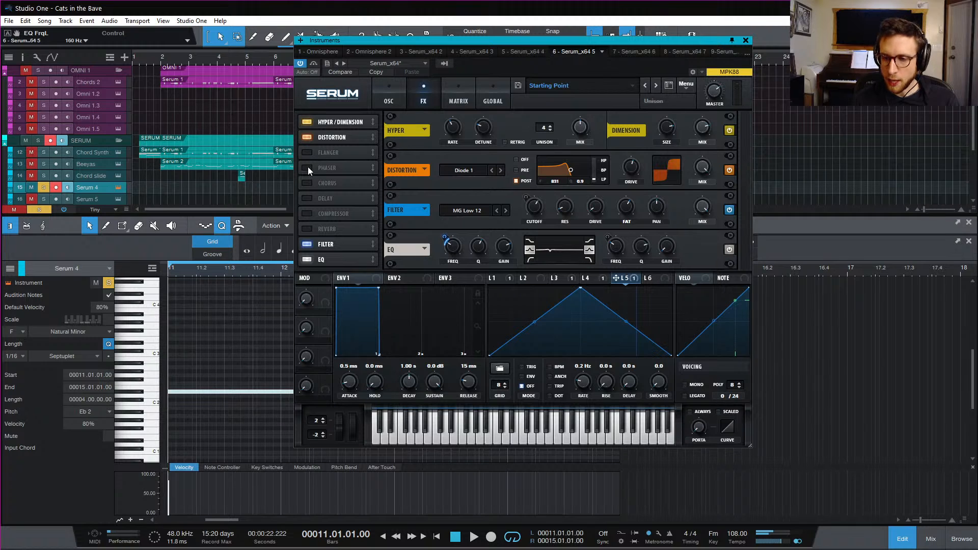
Add the Phaser between the distortion and filter, adjust its depth and bring its frequency to about 171 Hz during playback
click(307, 169)
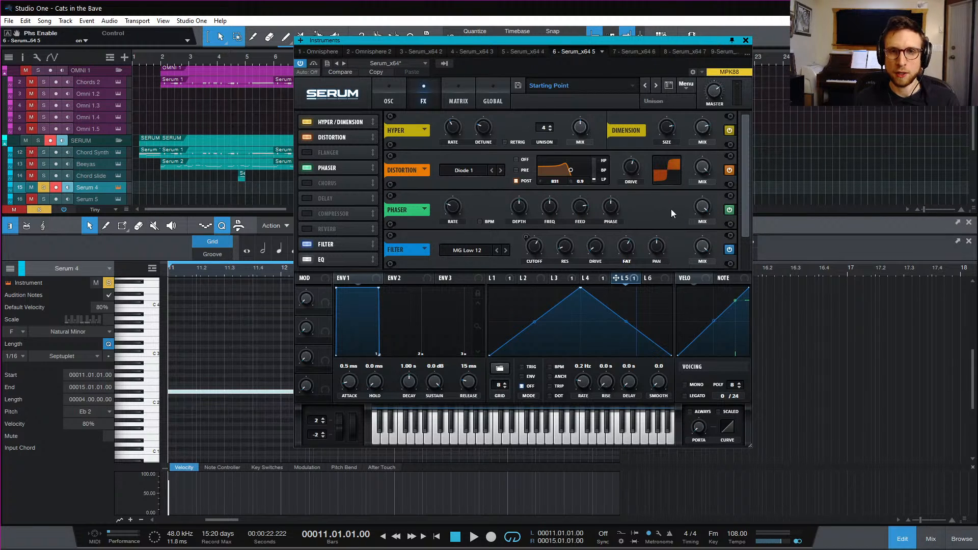
key(space)
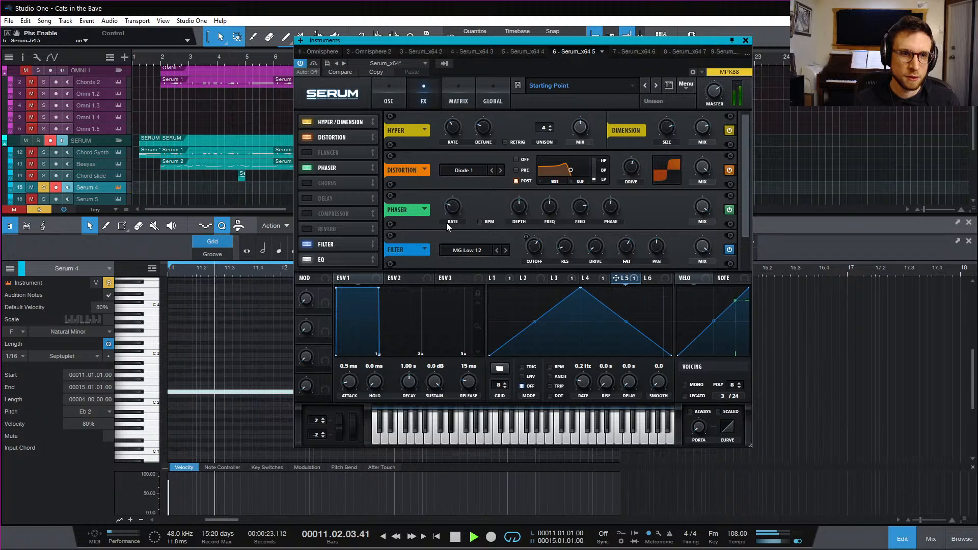
mouse_move(521, 227)
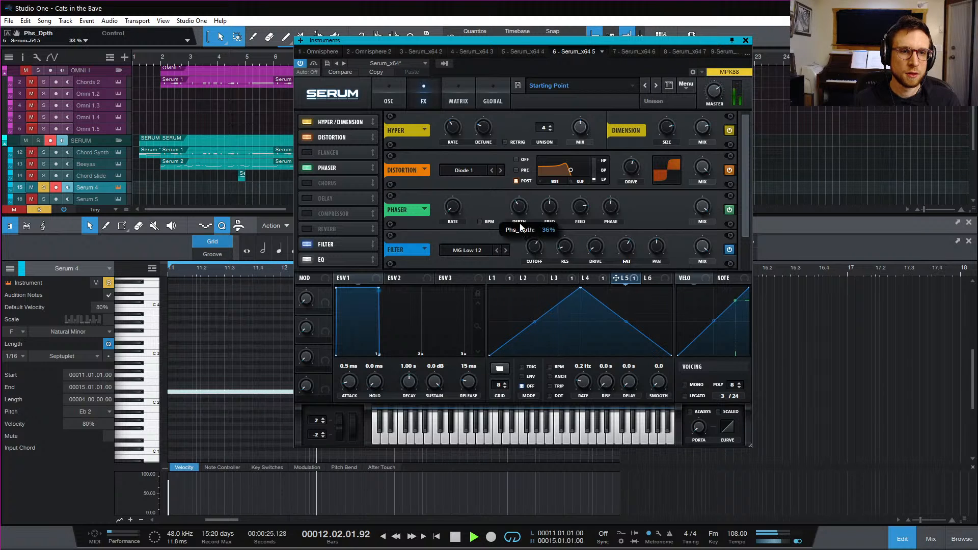
drag(517, 246, 517, 248)
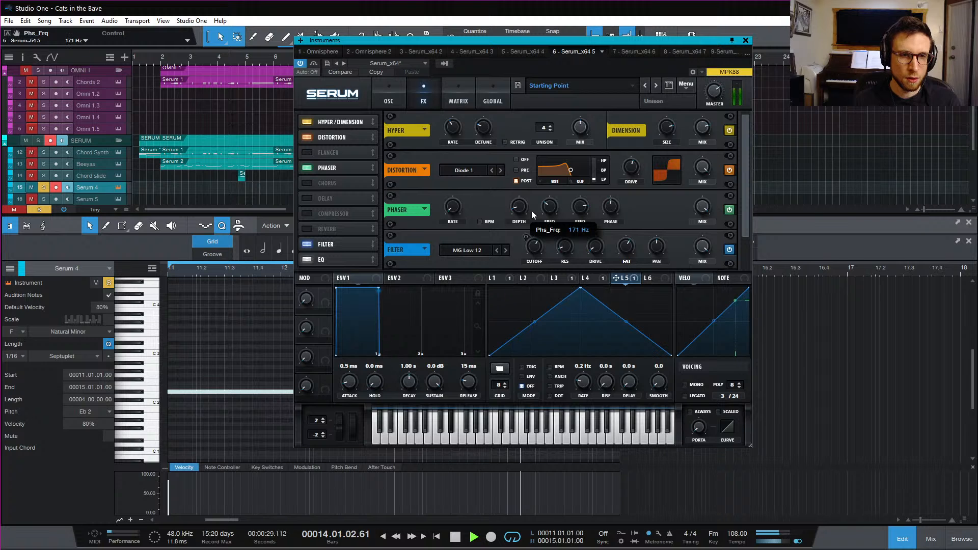
Readjust the phaser's depth, reduce its mix to about half and lower its frequency to 83 Hz
drag(519, 208, 598, 213)
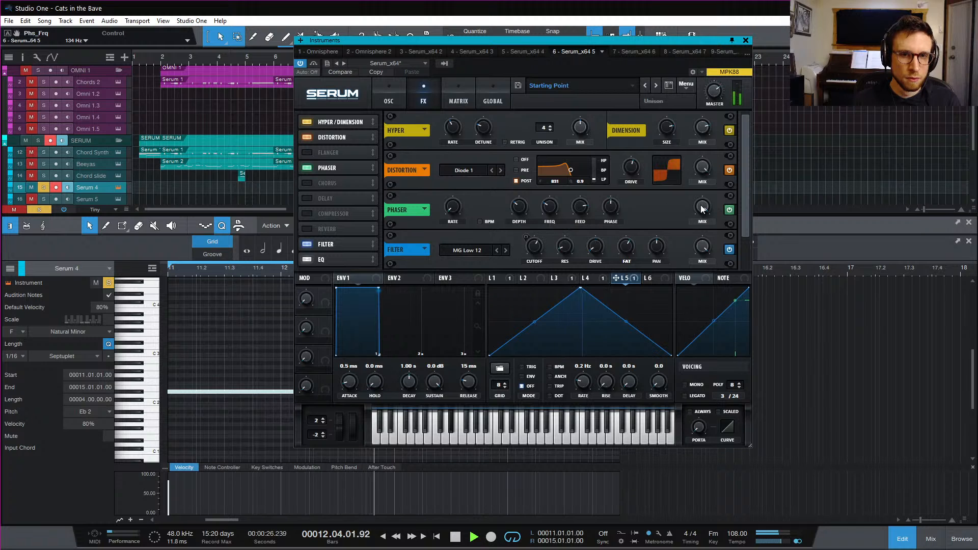
drag(702, 205, 702, 265)
mouse_move(548, 215)
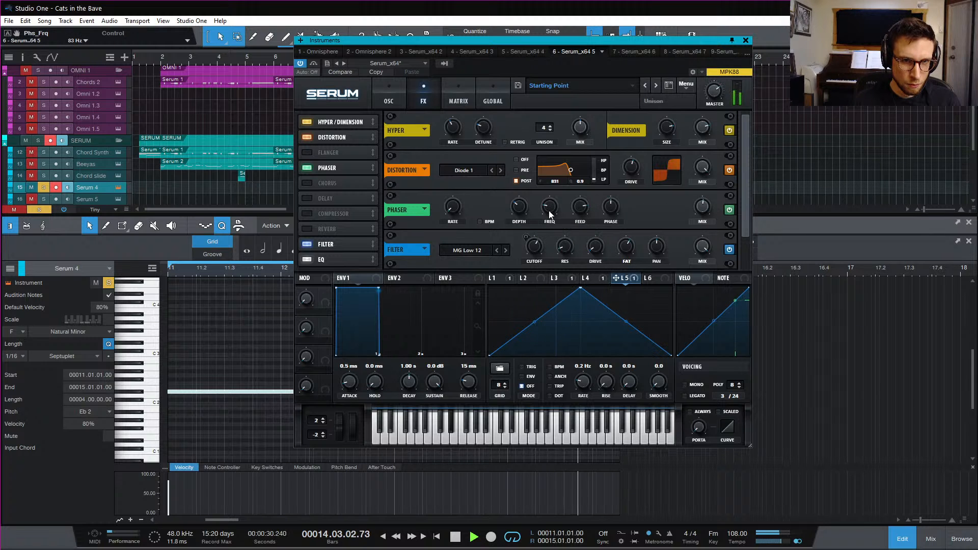
Sweep the phaser's frequency up and down during playback and settle it at 62 Hz
scroll(549, 208, up, 2)
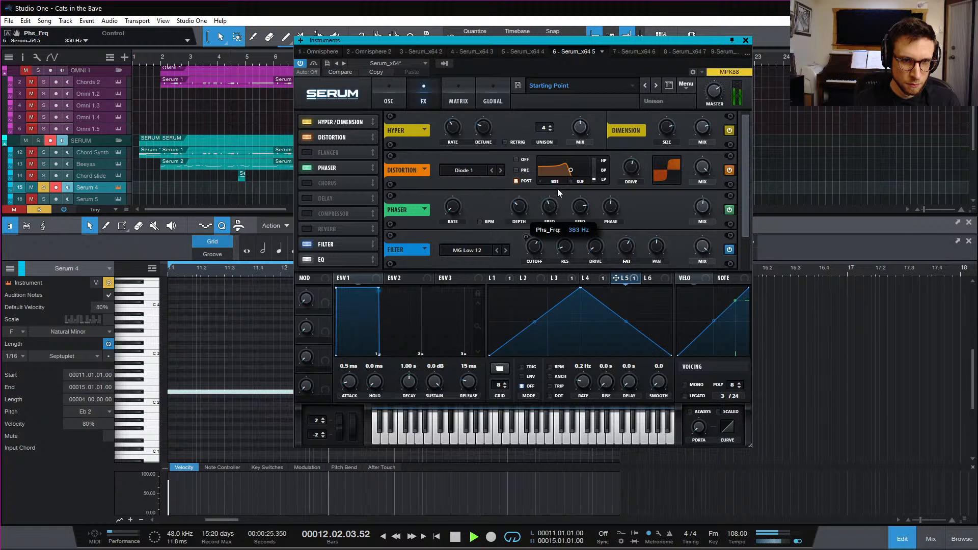
scroll(554, 210, up, 5)
scroll(555, 211, down, 6)
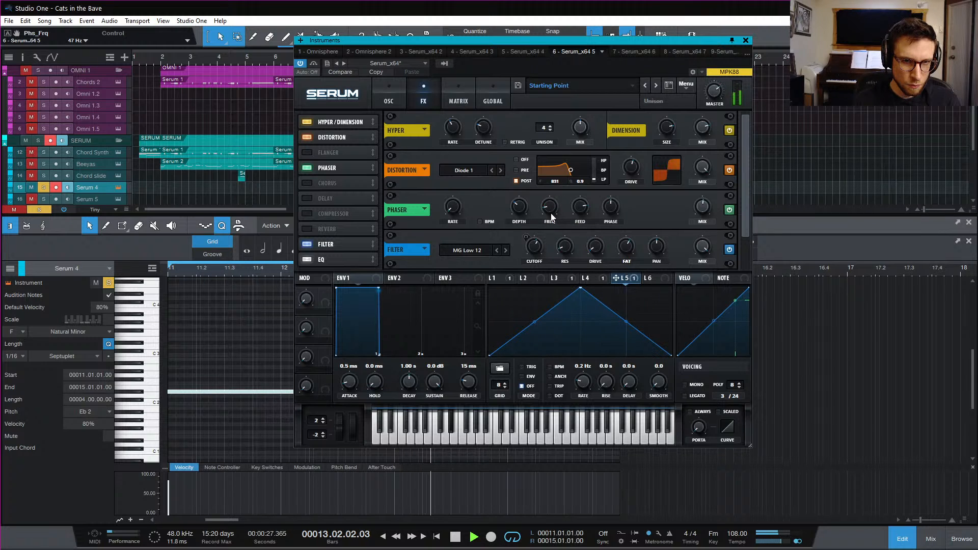
scroll(551, 210, up, 1)
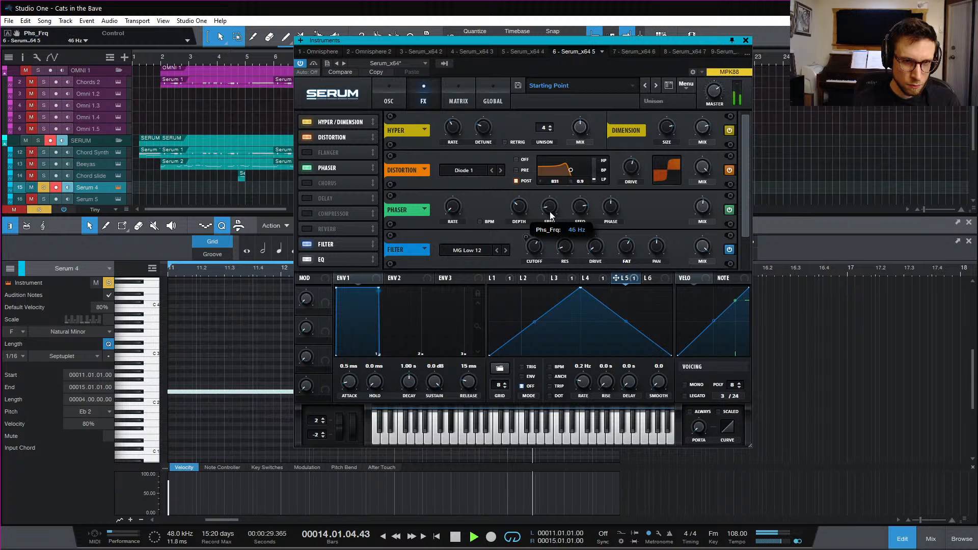
scroll(550, 212, up, 2)
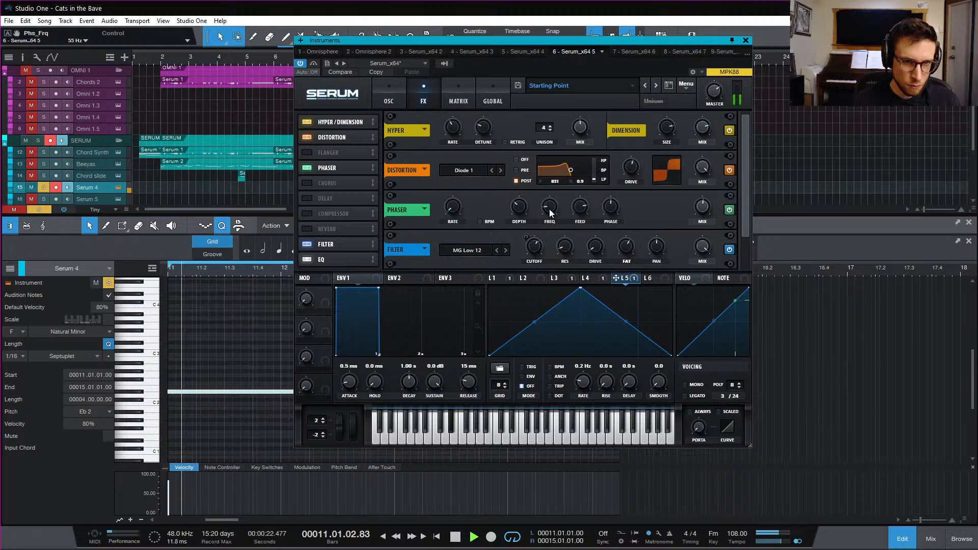
scroll(550, 212, up, 2)
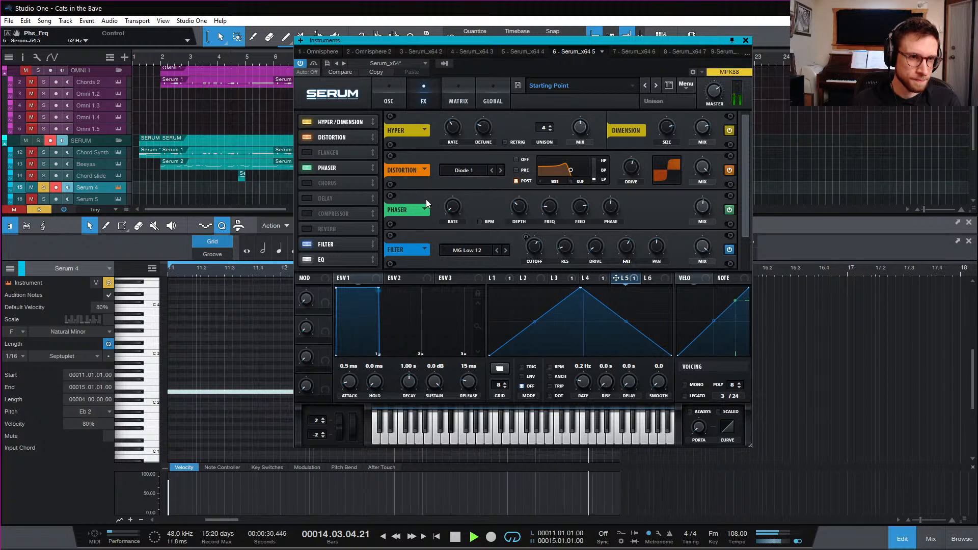
Try a Chorus after the phaser with a 0.02 Hz rate and an adjusted mix, and switch it off again
click(311, 183)
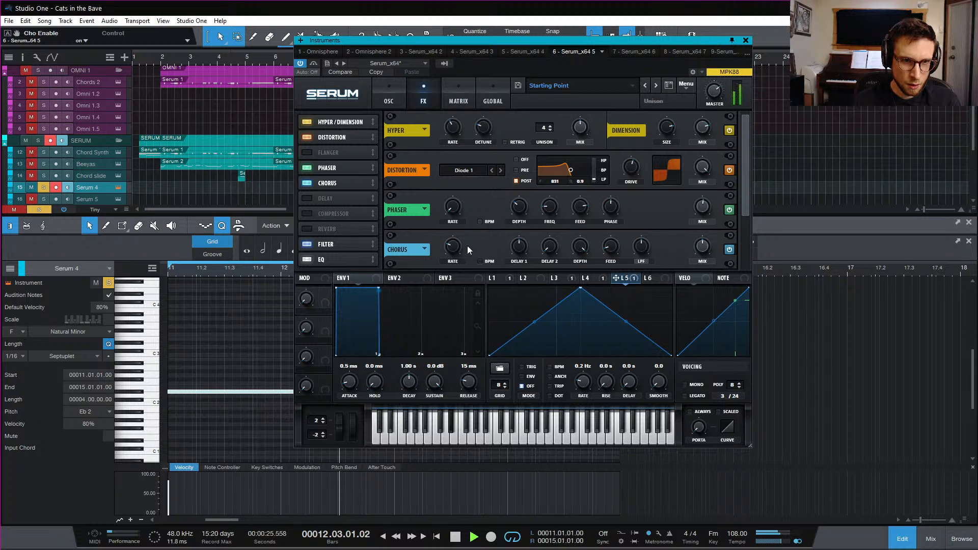
drag(453, 247, 761, 268)
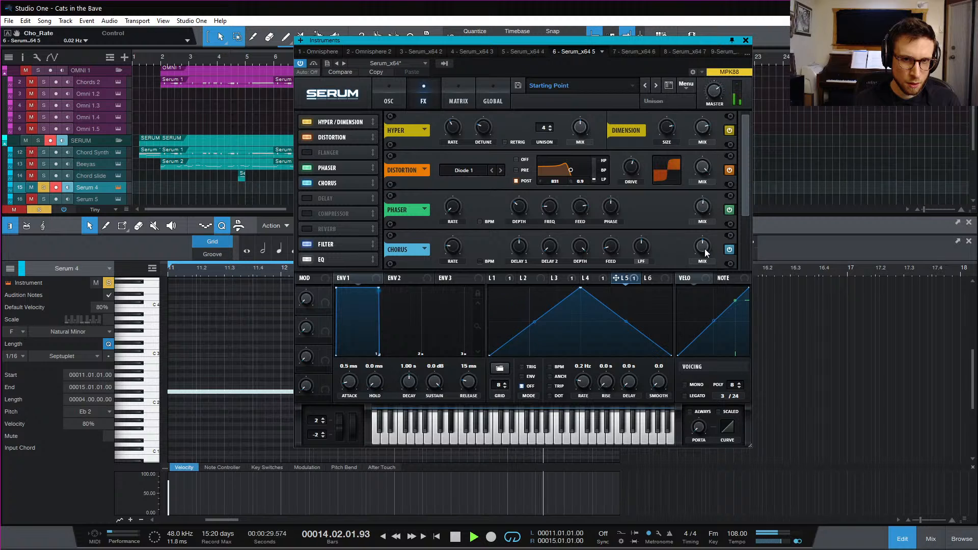
drag(704, 248, 704, 257)
click(307, 183)
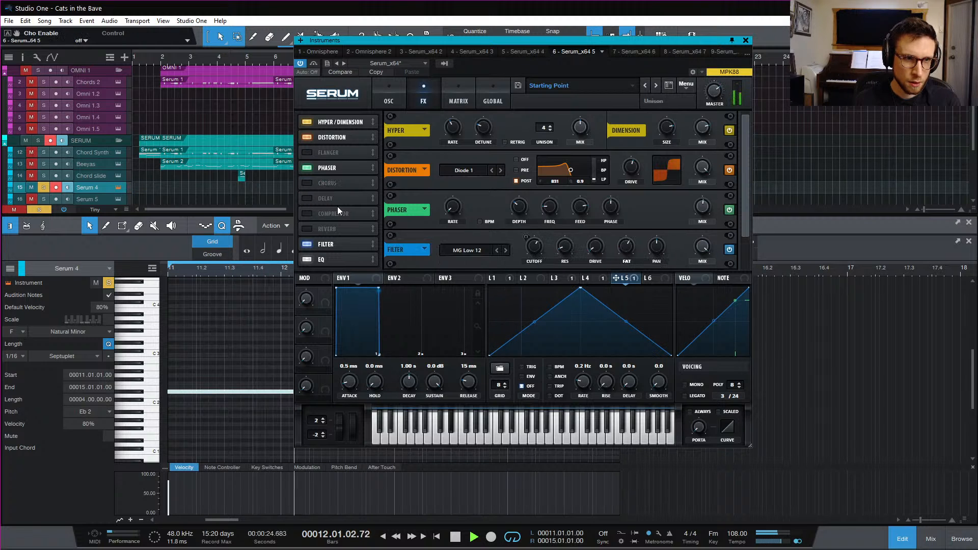
Add the Reverb between the phaser and filter, set its mix to 32% and stop playback
click(307, 230)
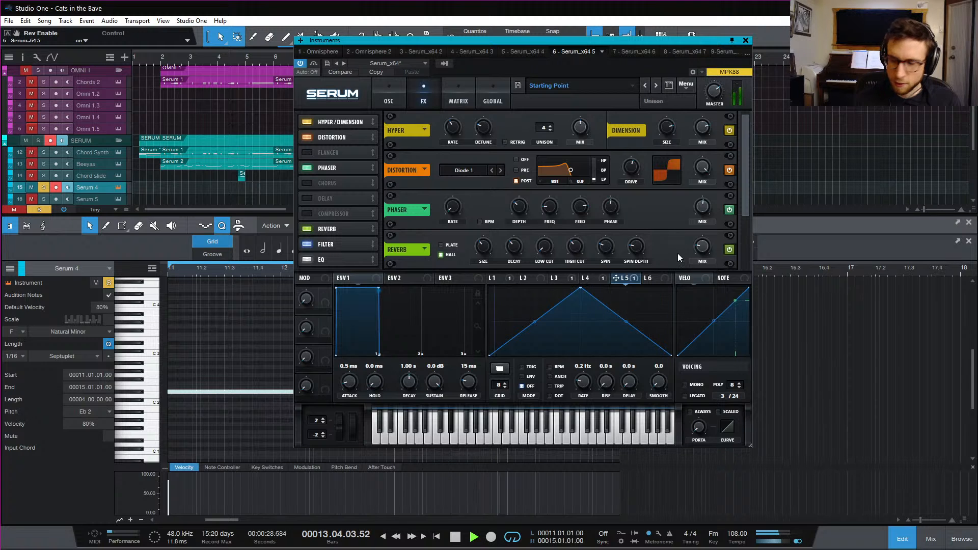
mouse_move(702, 247)
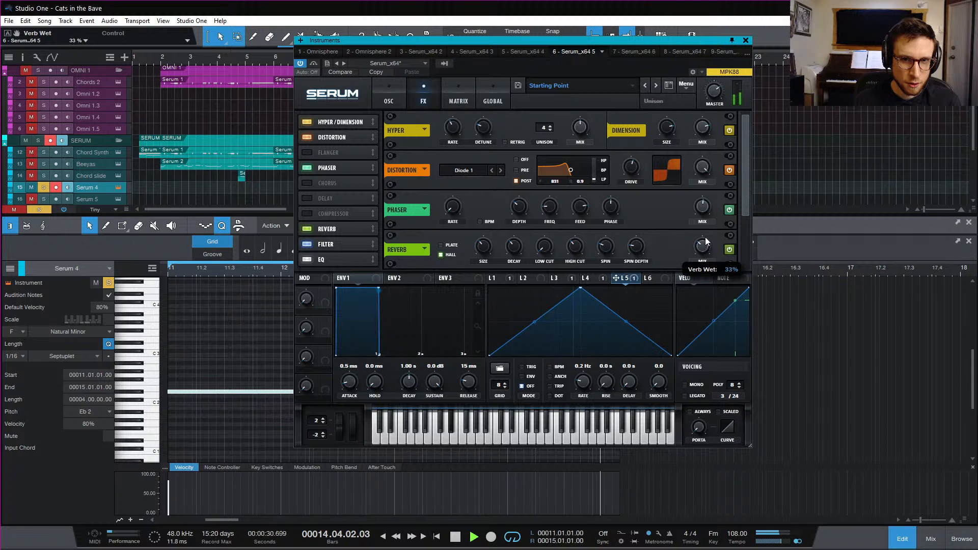
drag(707, 234, 706, 247)
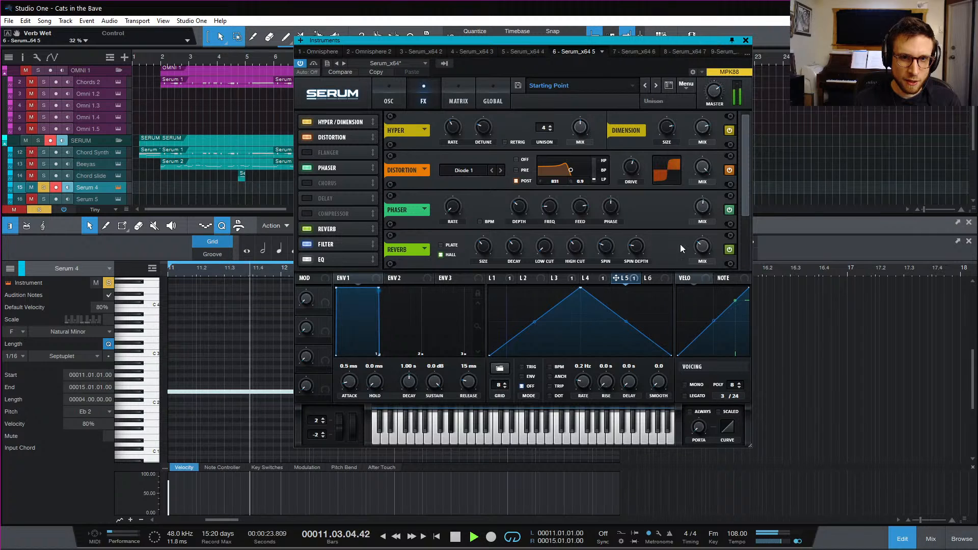
key(space)
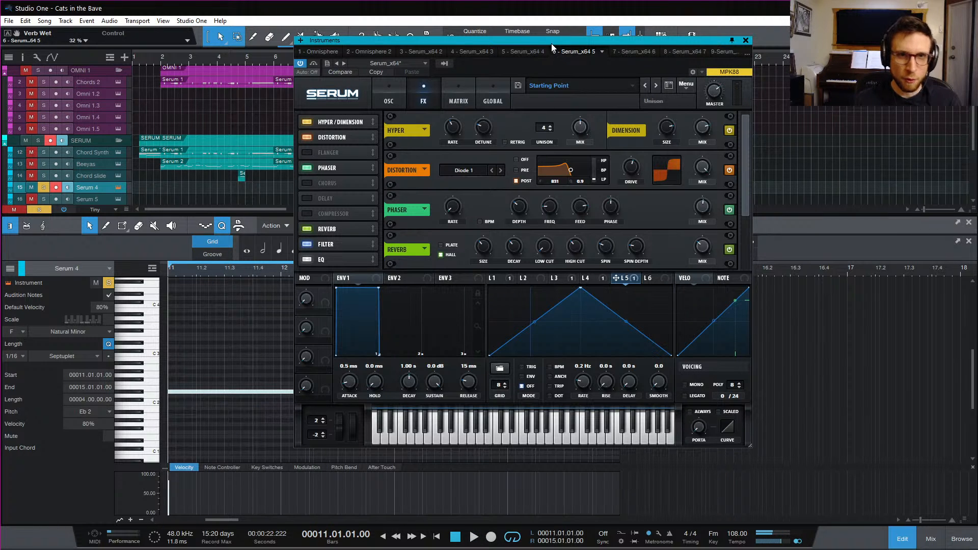
Reposition the Serum window and raise the reverb's mix to 100% while auditioning from bar 11
drag(543, 44, 501, 32)
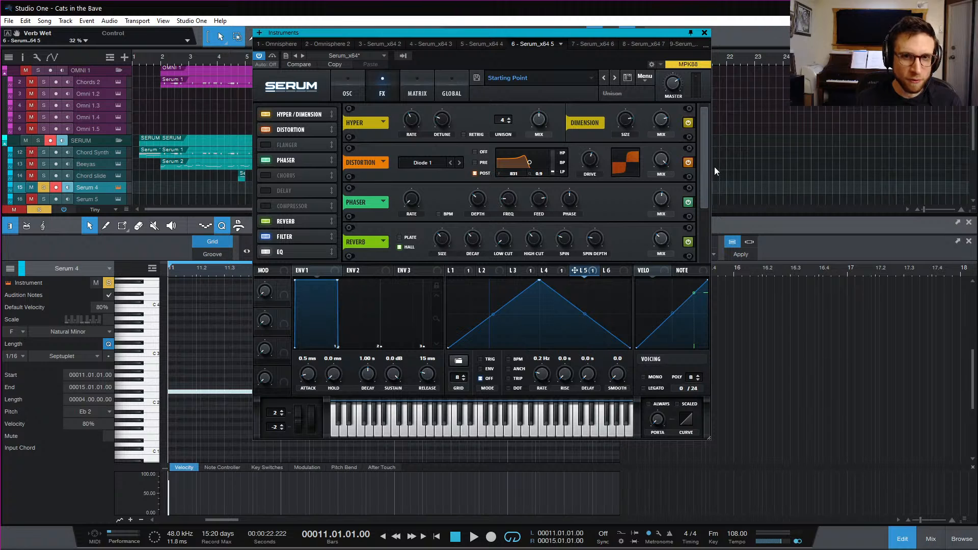
drag(706, 170, 707, 215)
key(space)
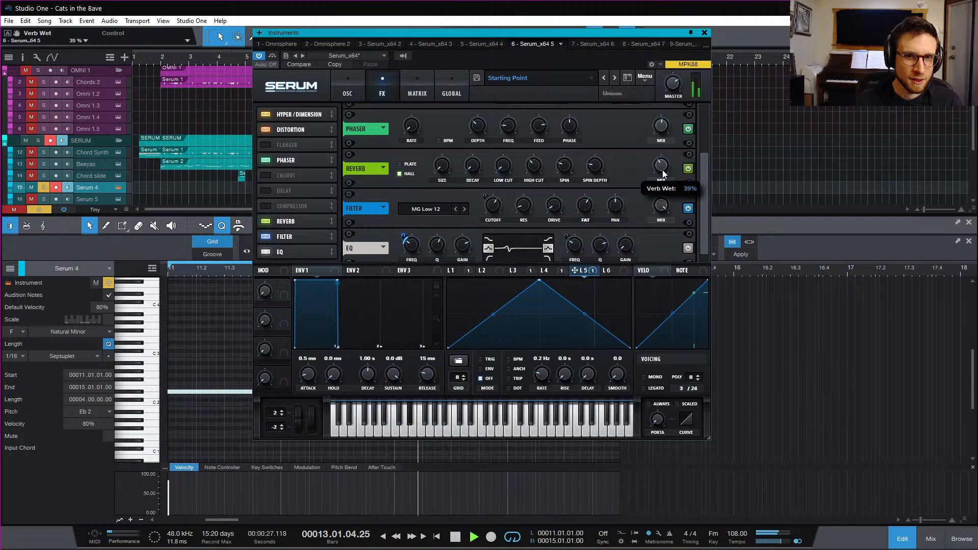
key(space)
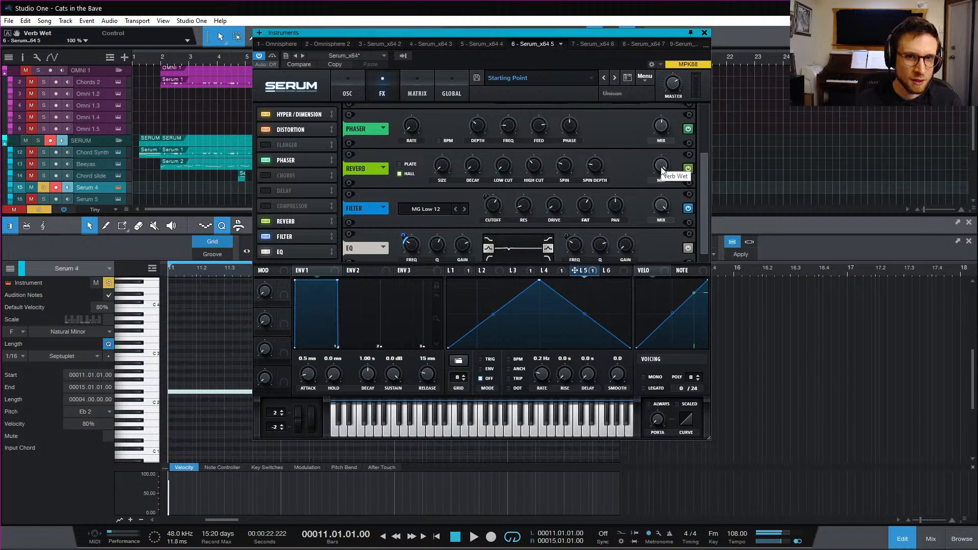
Start and stop playback from bar 11 repeatedly to audition the bass with the fully wet reverb
key(space)
key(space)
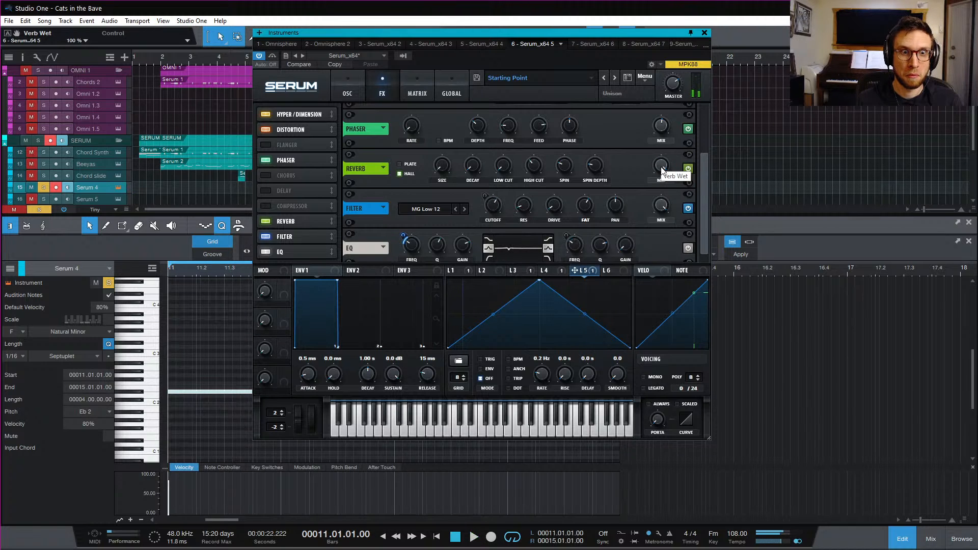
key(space)
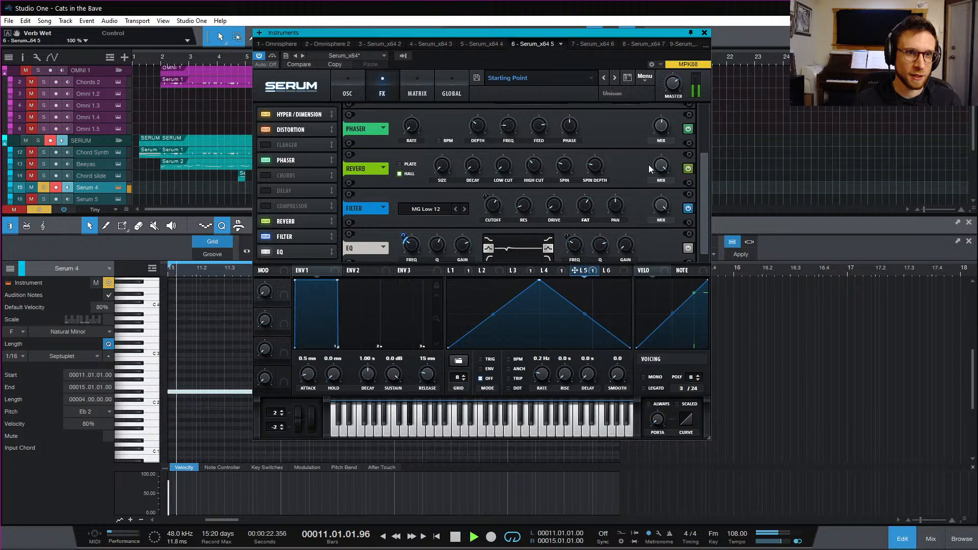
key(space)
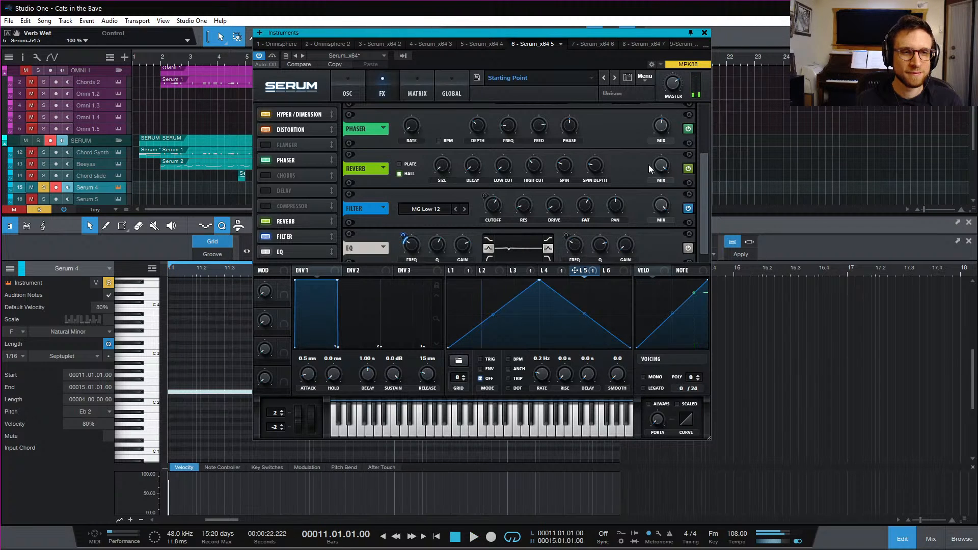
key(space)
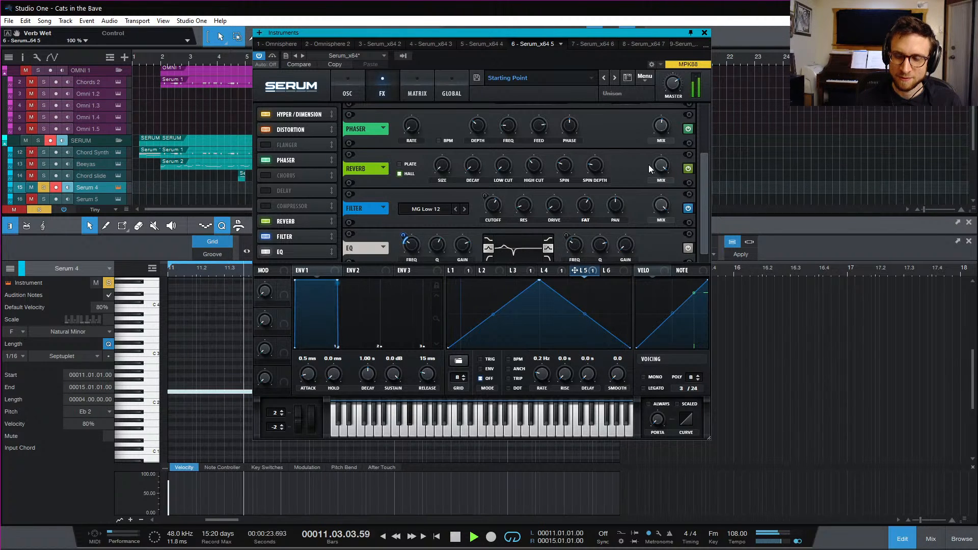
key(space)
key(space)
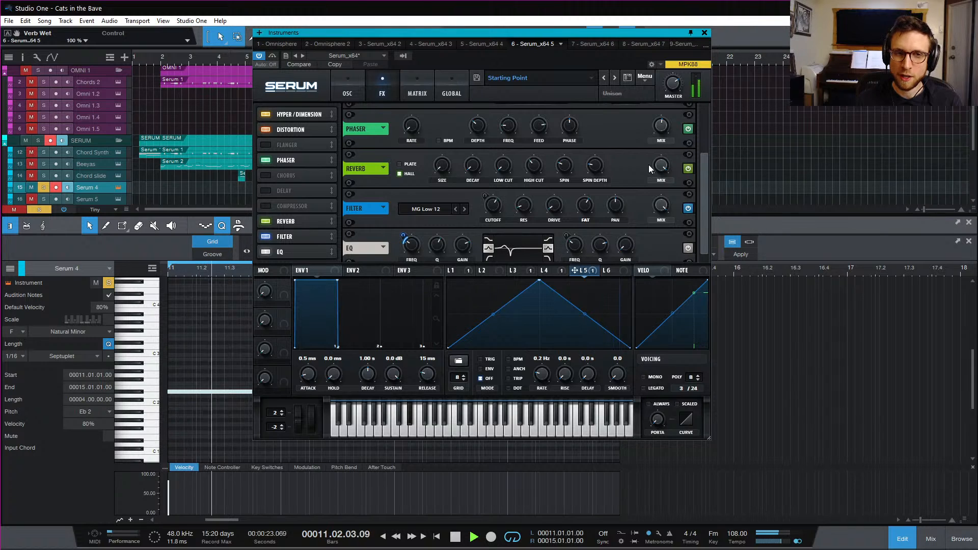
key(space)
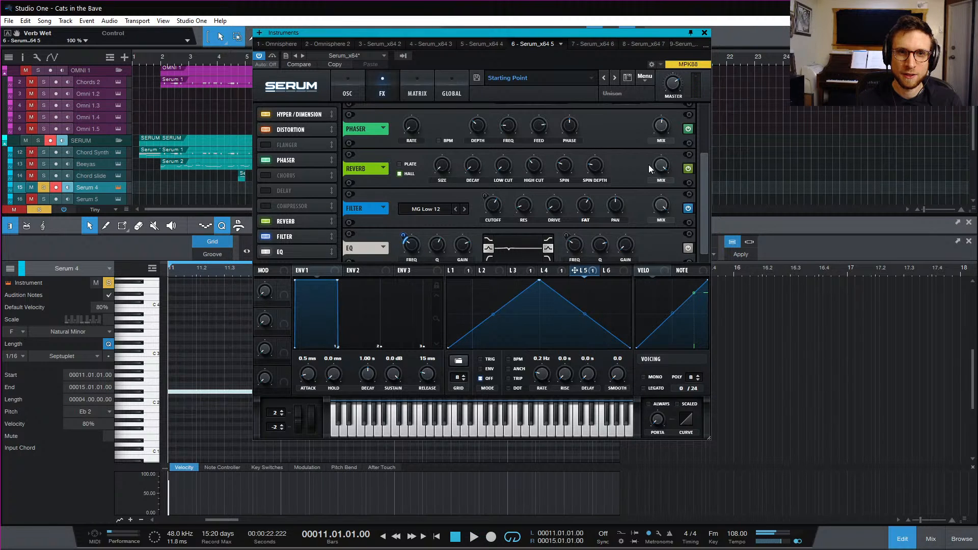
key(space)
key(space)
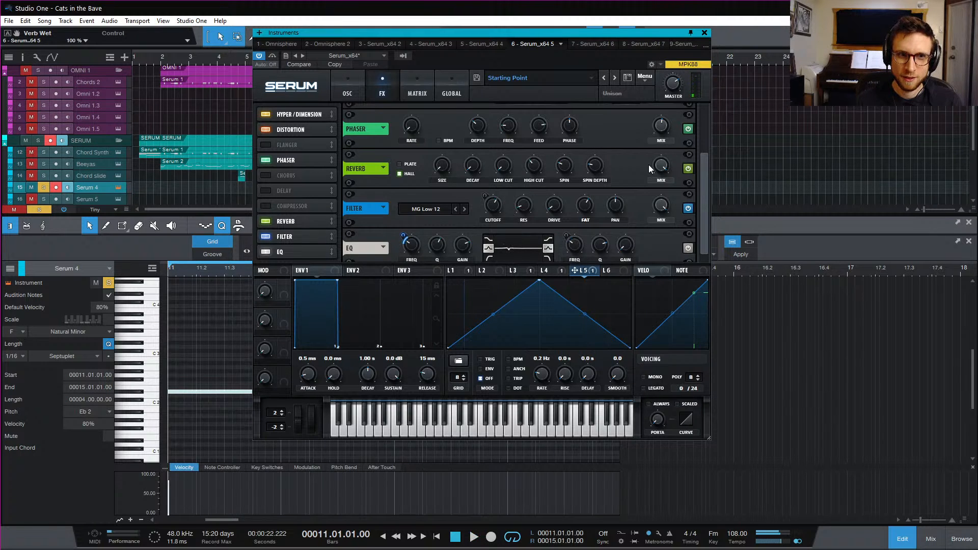
key(space)
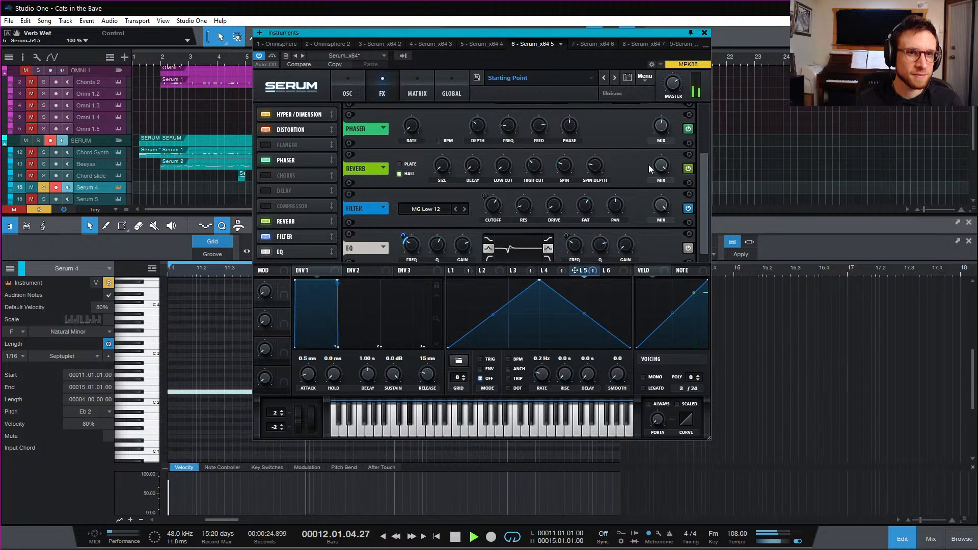
key(space)
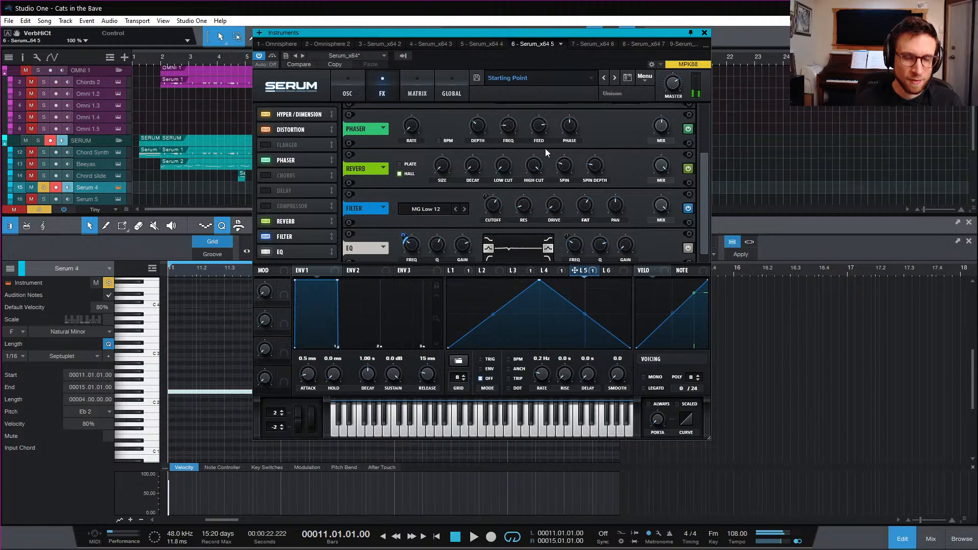
Set the reverb's high cut to 0% and audition the change in short playbacks from bar 11
drag(536, 164, 558, 341)
key(space)
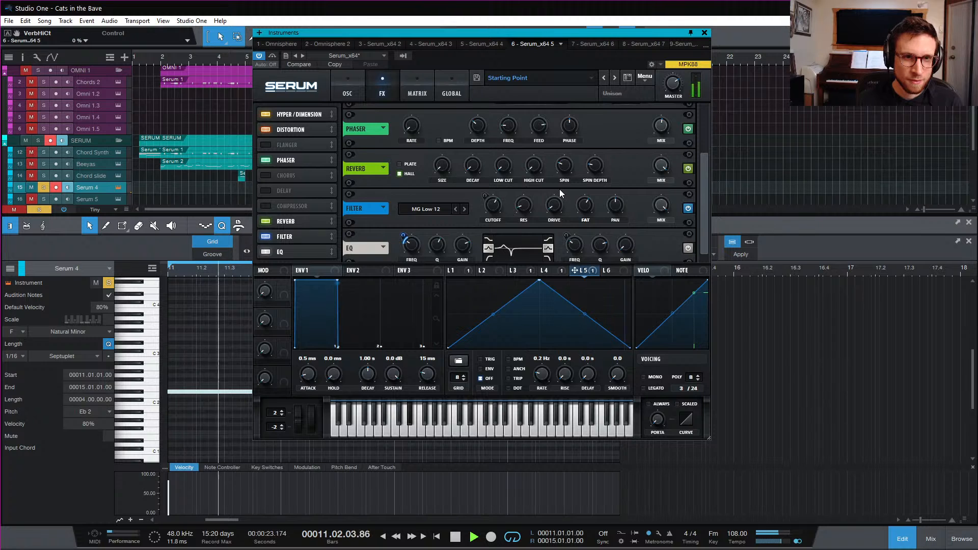
key(space)
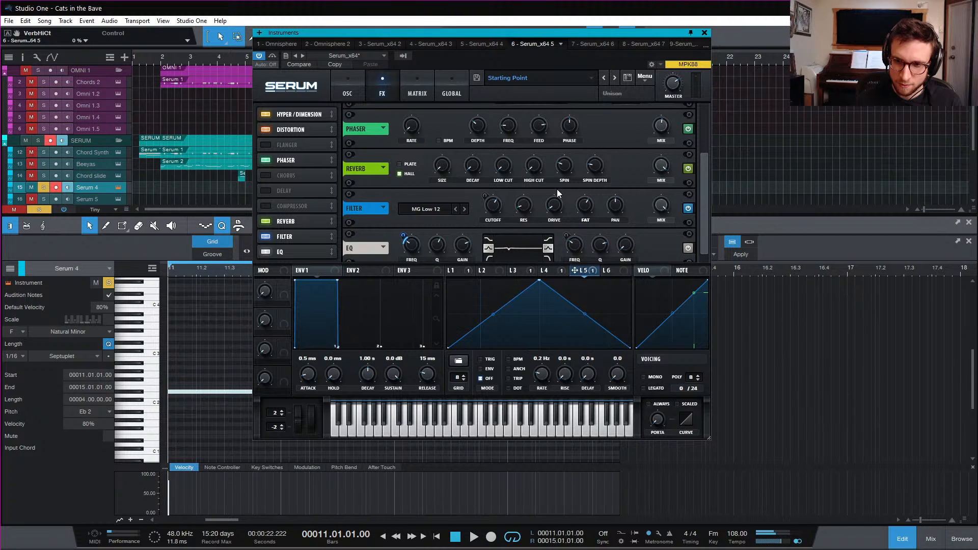
key(space)
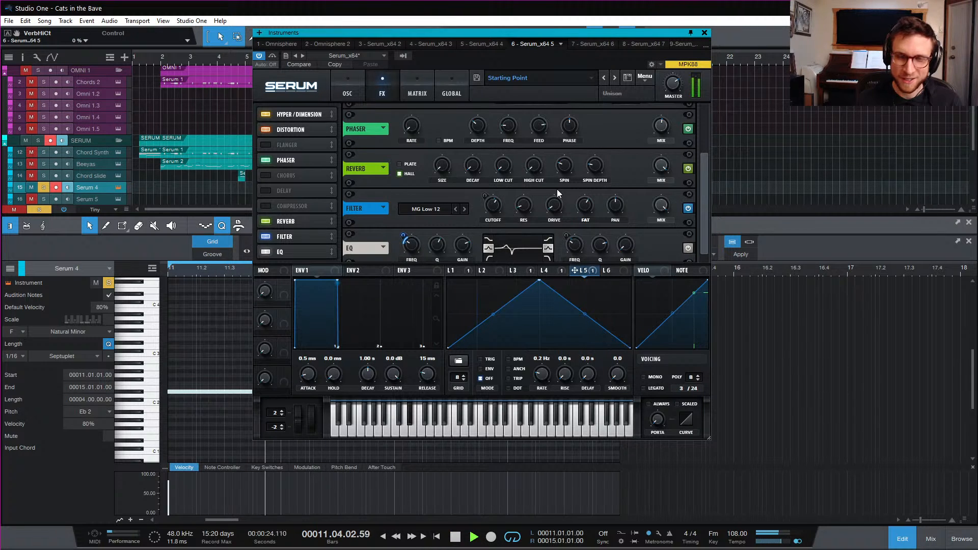
key(space)
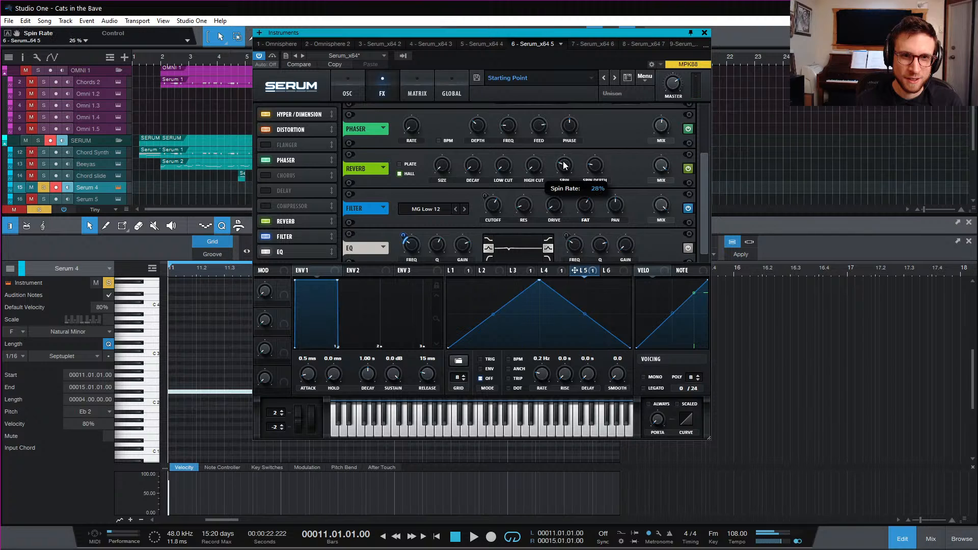
Set the reverb's spin rate to 0% and audition the patch in short playbacks from bar 11
key(space)
key(space)
drag(569, 169, 573, 282)
key(space)
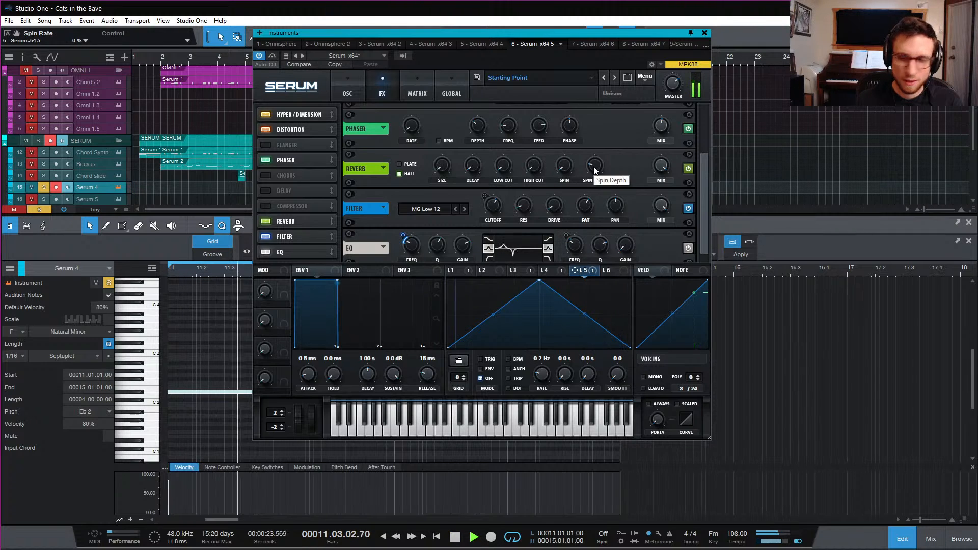
key(space)
key(space)
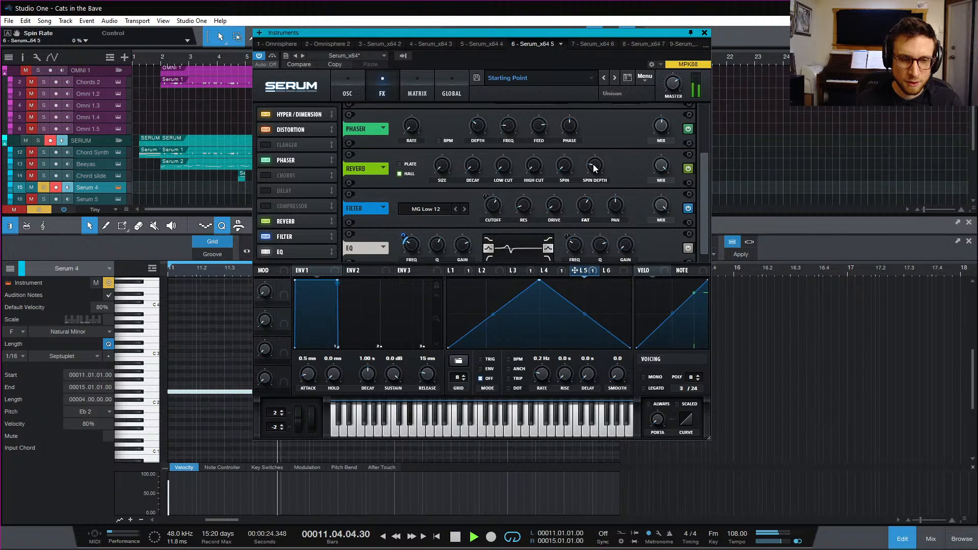
key(space)
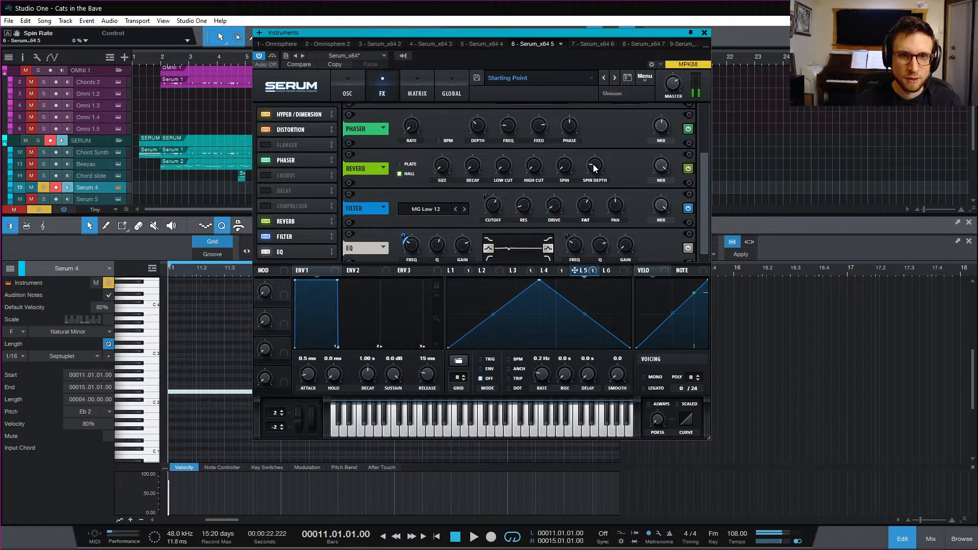
Compare the dry and wet bass by dropping the reverb's mix to 0% and returning it to 100%, and stop playback
key(space)
click(662, 164)
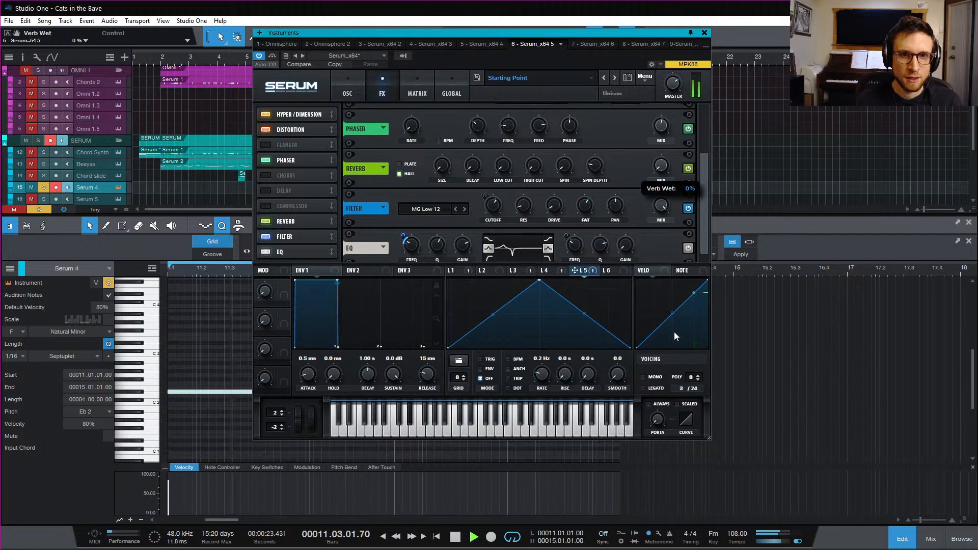
double_click(659, 169)
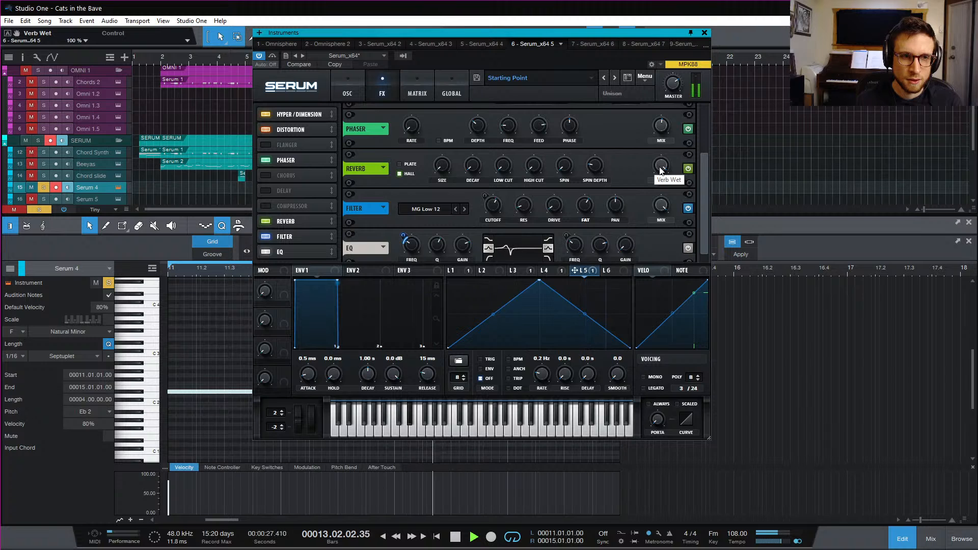
key(space)
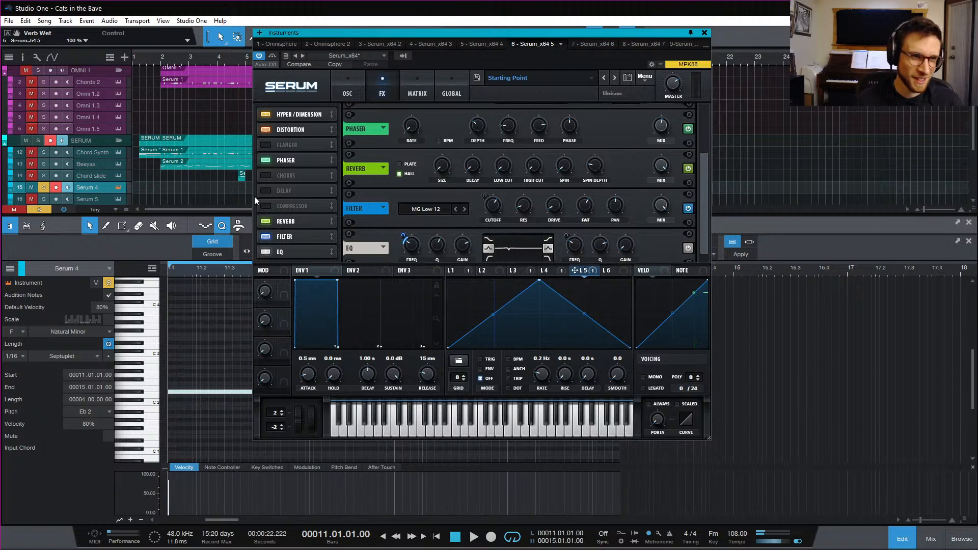
Close the synth editor and extend the Serum 4 instrument event at bar 11 so it ends at bar 16
click(353, 92)
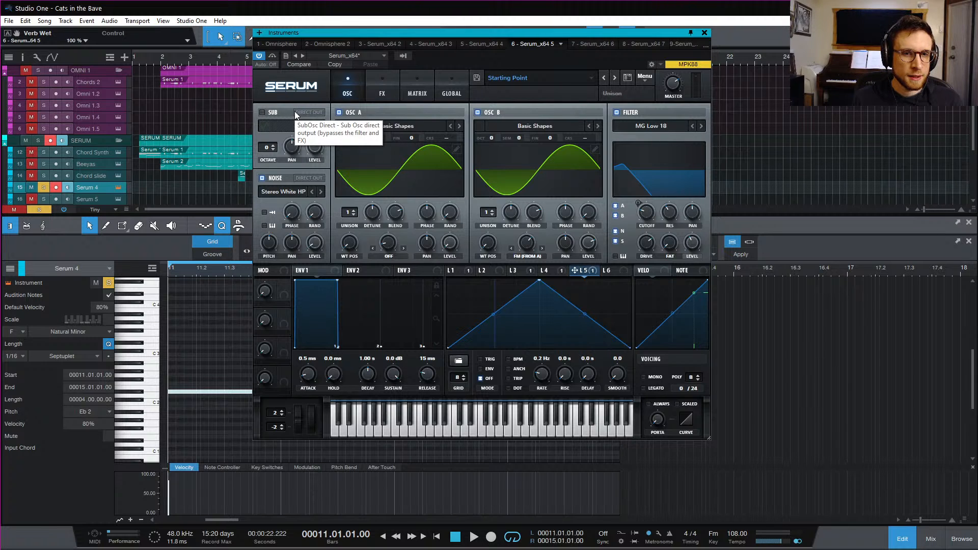
click(705, 33)
key(space)
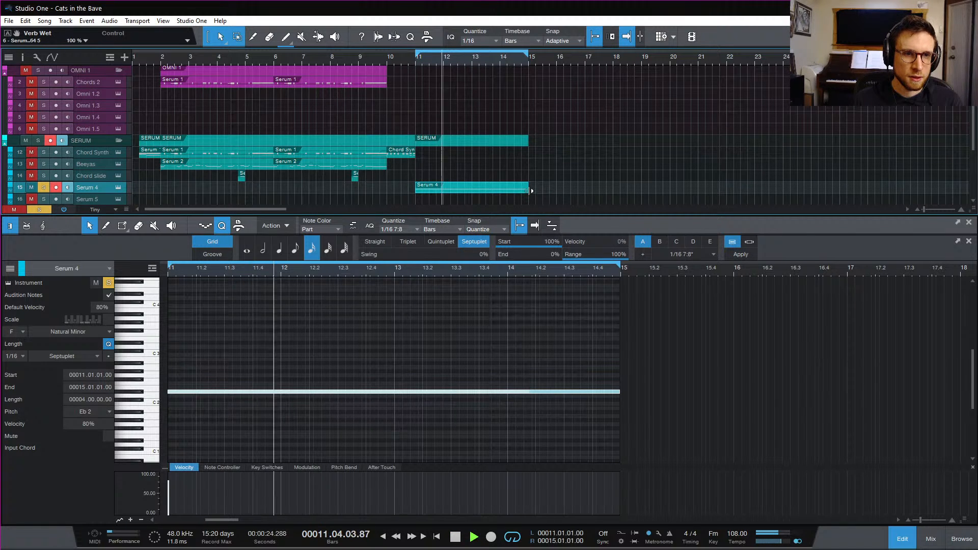
key(space)
drag(531, 191, 558, 192)
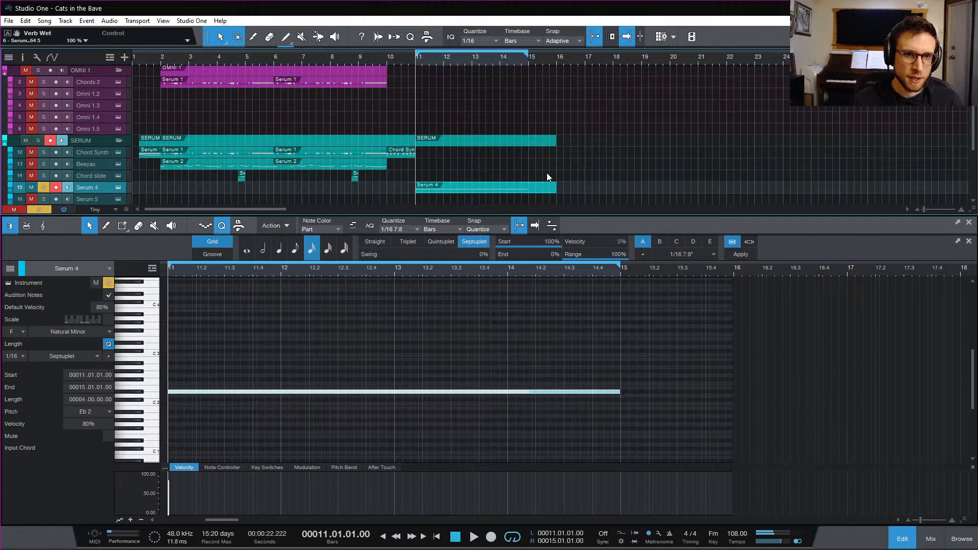
Bounce the extended Serum 4 event to audio and rename the resulting audio track "Take 1"
scroll(551, 168, down, 2)
scroll(540, 178, up, 1)
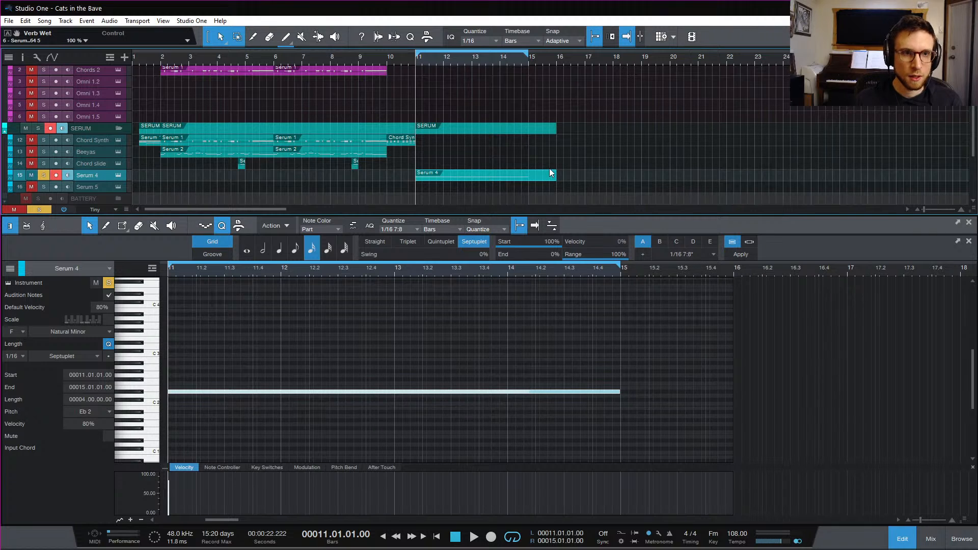
key(ctrl+b)
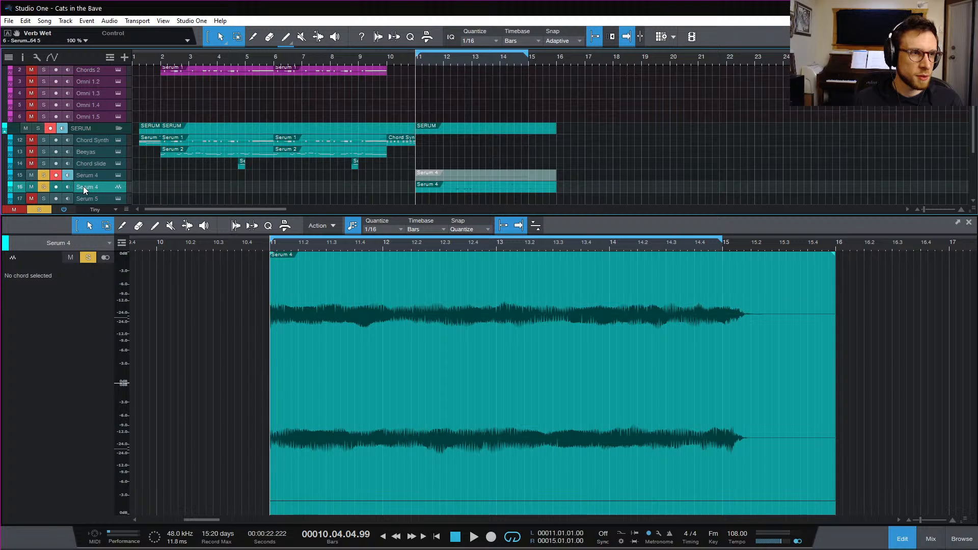
text(Take)
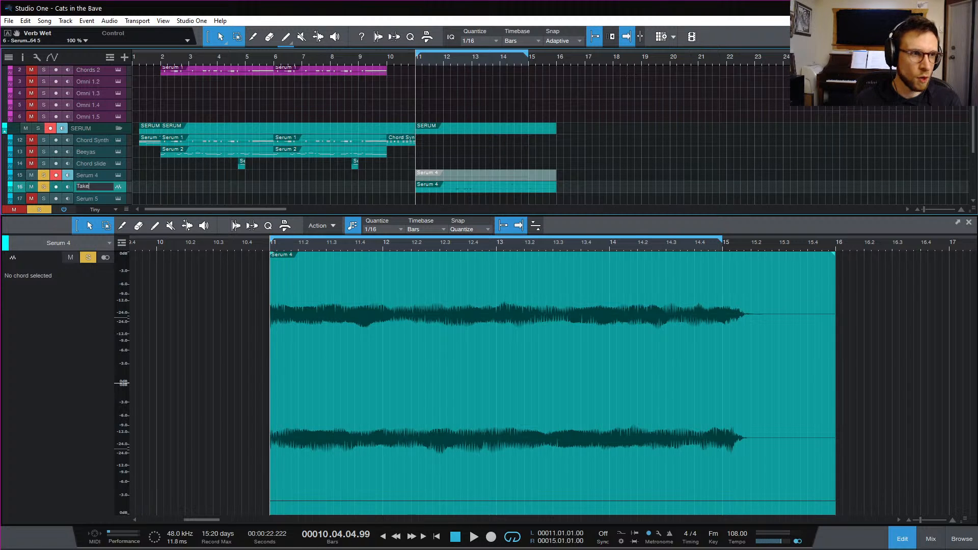
text( 1)
key(Return)
Audition the bounced take, turn off looping, and play its reverb tail from bar 15
key(space)
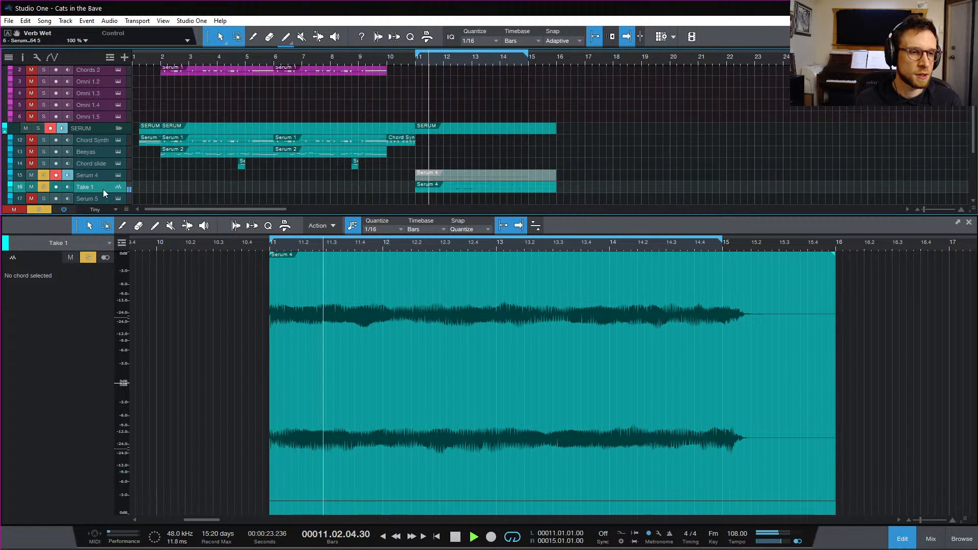
key(slash)
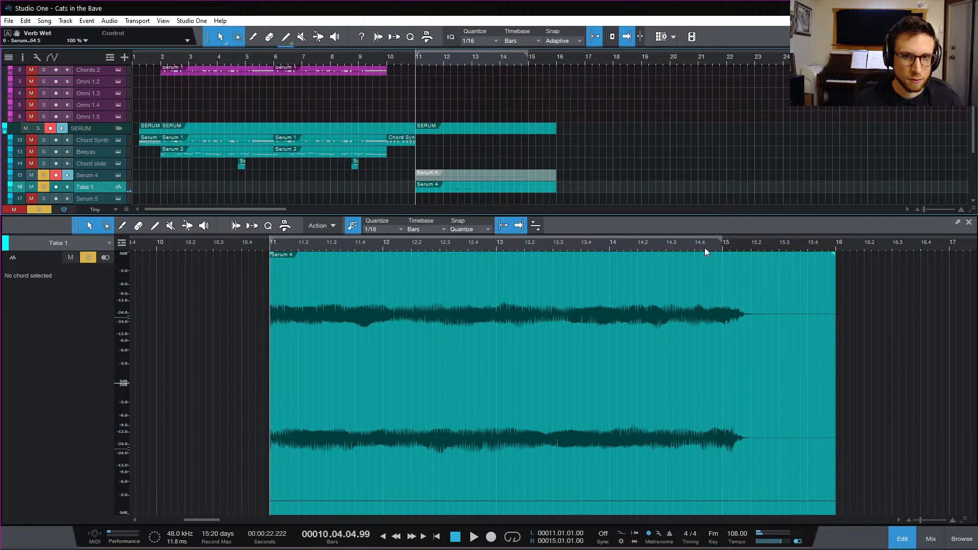
key(space)
click(727, 245)
key(space)
key(space)
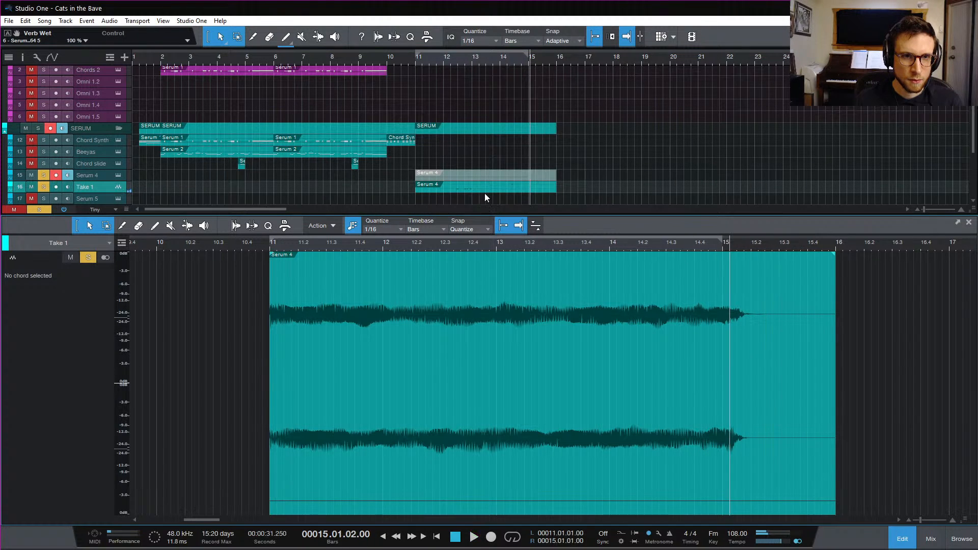
Unmute the original Serum 4 instrument event and bounce it to a second audio take
click(459, 178)
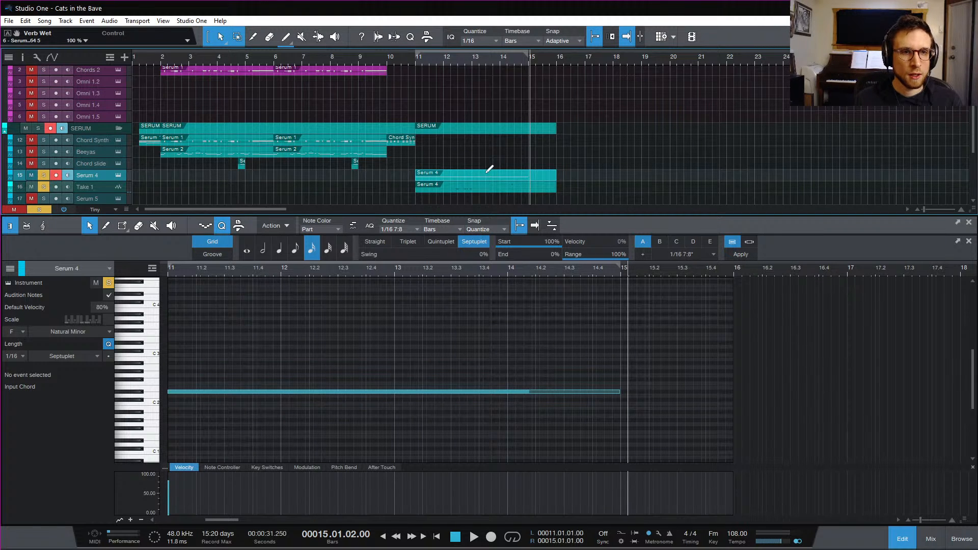
key(ctrl+b)
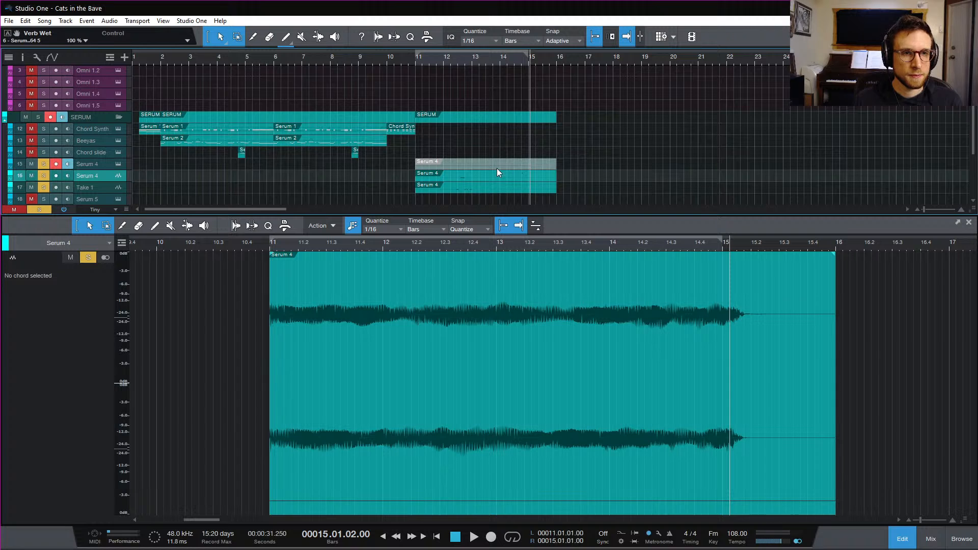
Unmute the Serum 4 instrument event, raise its long note to Bb 2 and bounce it to a third audio take
click(475, 166)
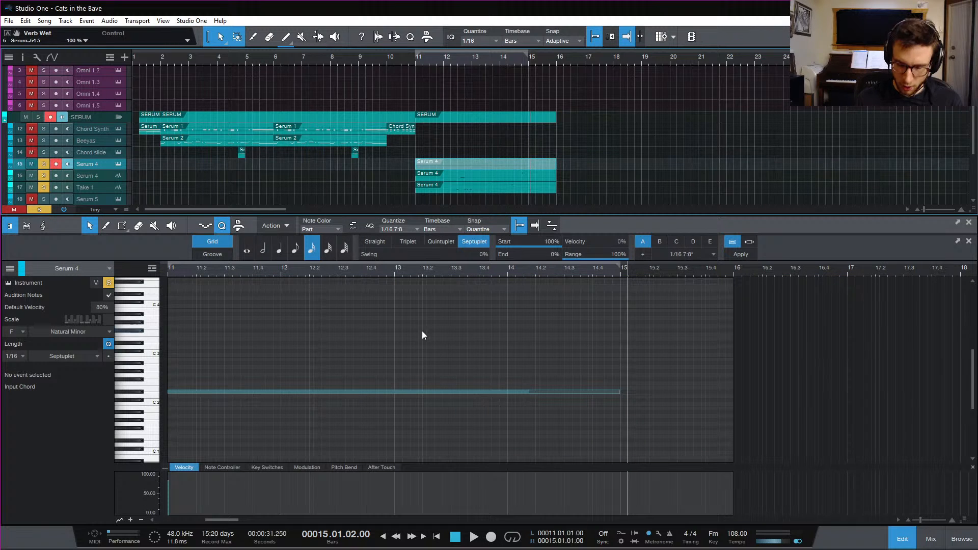
key(shift+m)
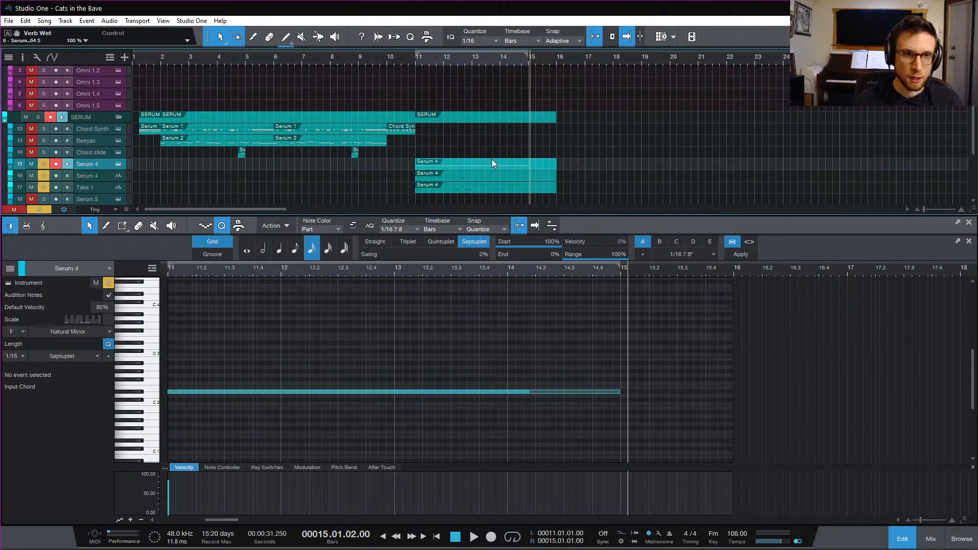
click(368, 348)
key(ctrl+a)
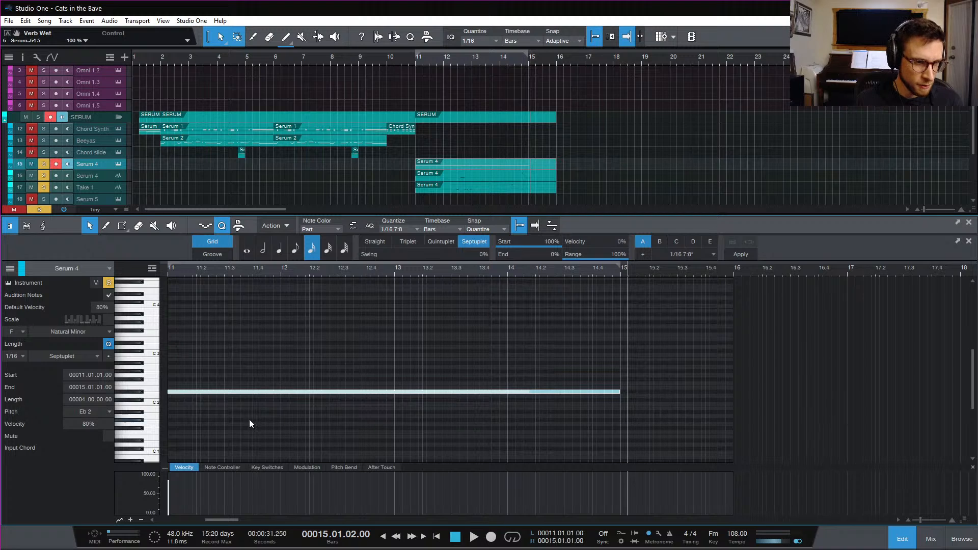
drag(237, 392, 238, 363)
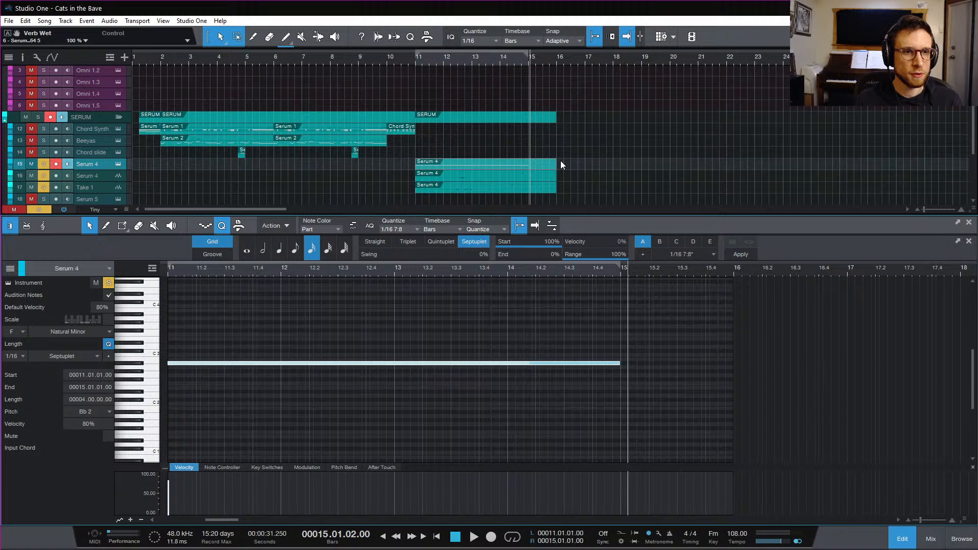
click(514, 163)
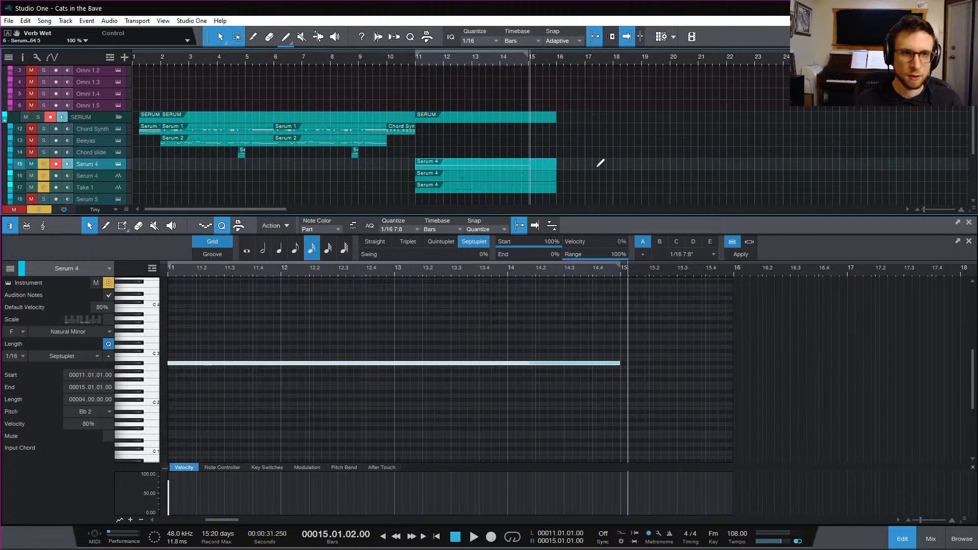
key(ctrl+b)
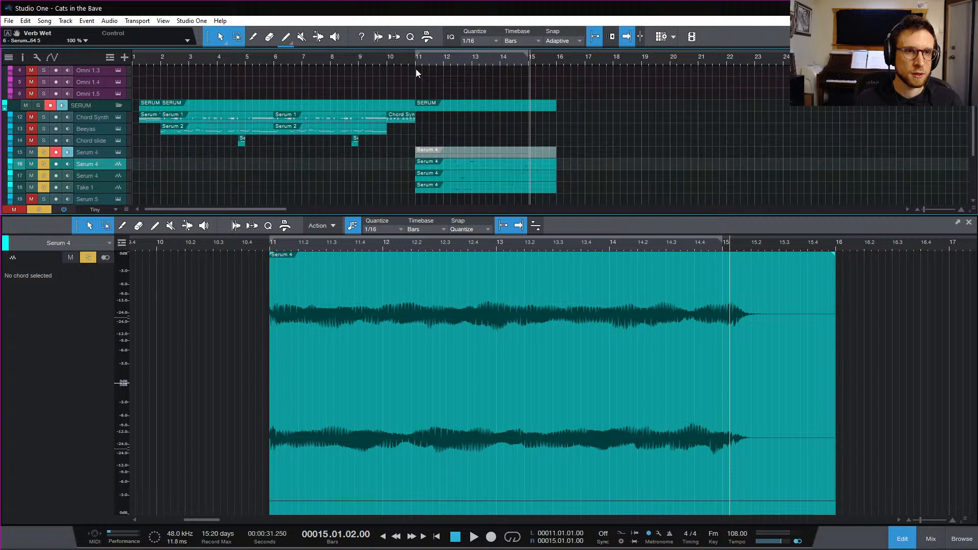
Unsolo the older bounced takes, audition the Bb 2 take from bar 11, and unsolo it too
click(416, 60)
click(44, 186)
key(space)
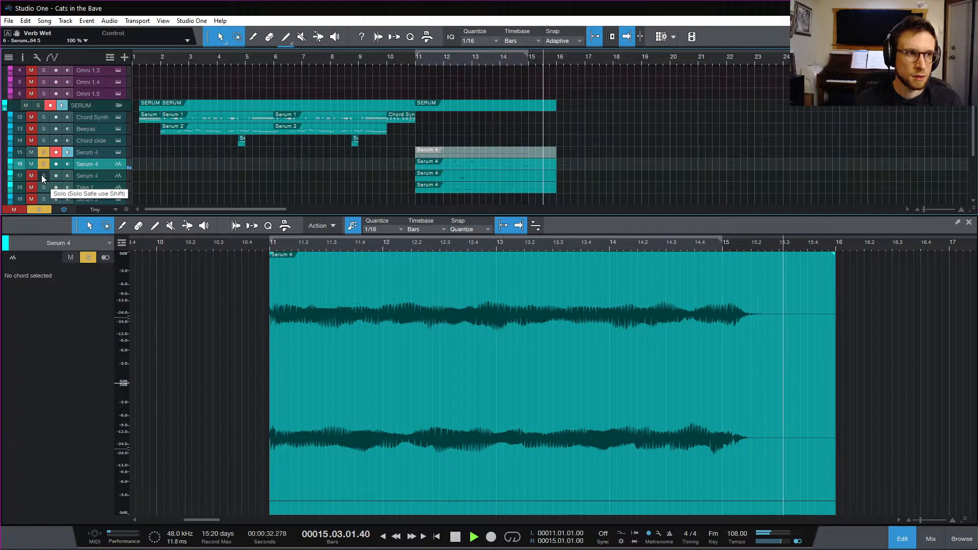
key(space)
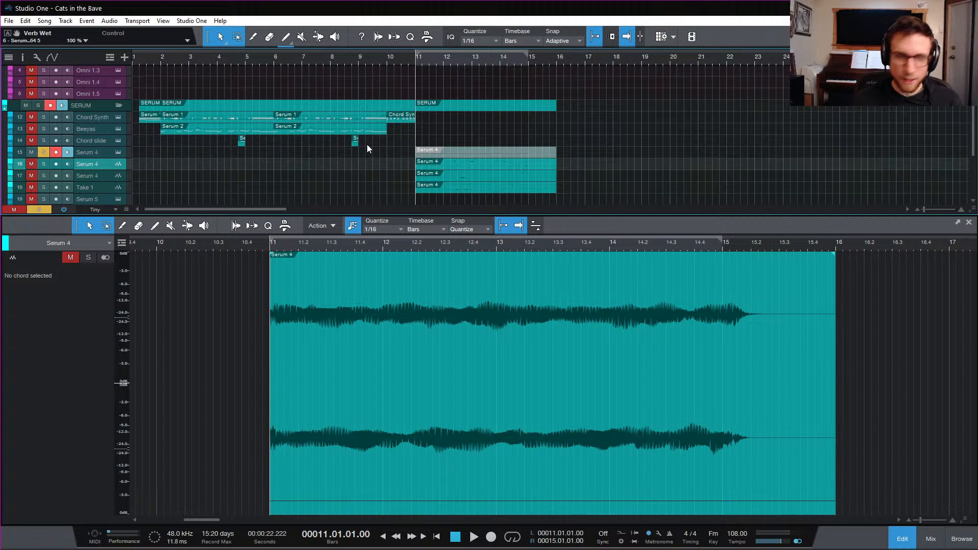
Unmute the Serum 4 instrument event and, with its synth editor reopened, lower the long note to Eb 2
click(451, 154)
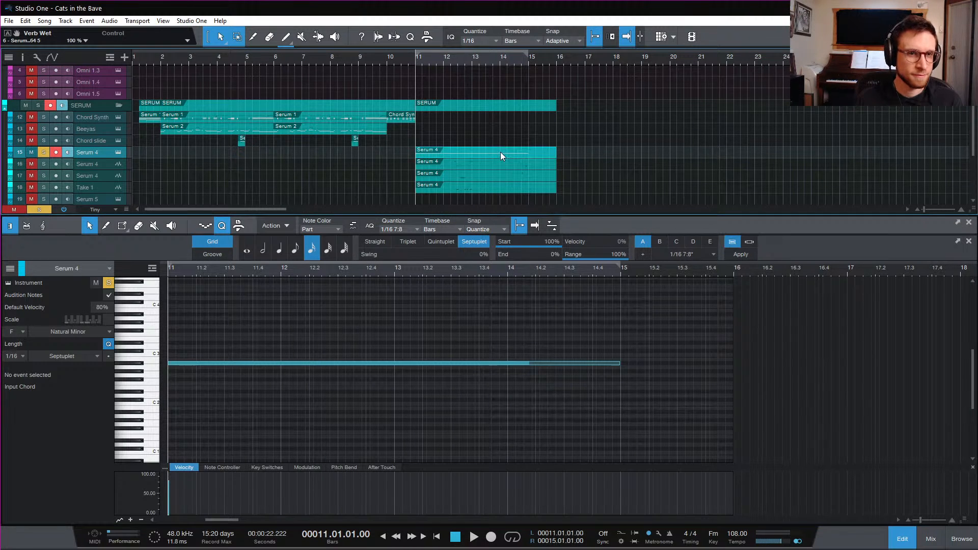
click(118, 152)
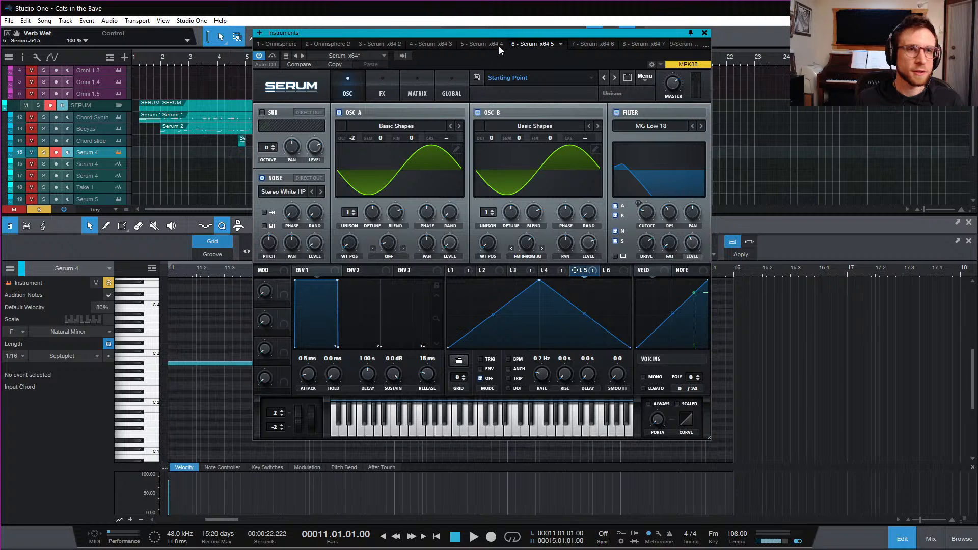
drag(501, 34, 531, 47)
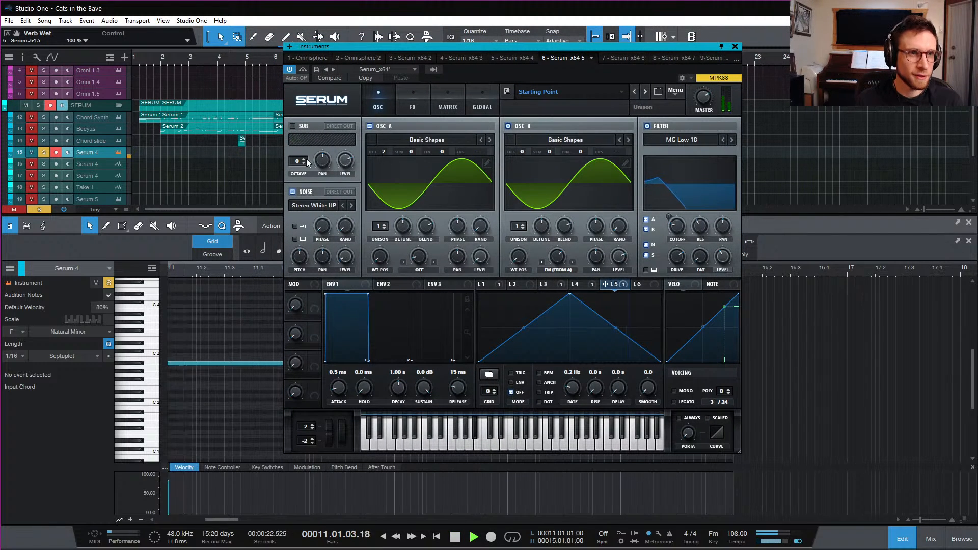
drag(509, 46, 614, 240)
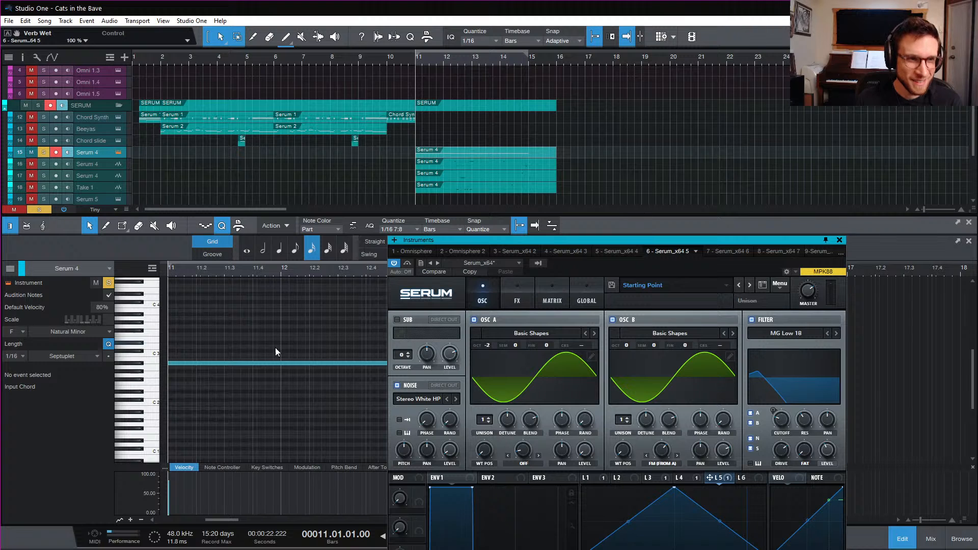
drag(287, 363, 244, 397)
drag(622, 237, 558, 84)
Audition the Eb 2 note from bar 11 with the synth's effects rack in view, and stop playback
key(space)
click(462, 136)
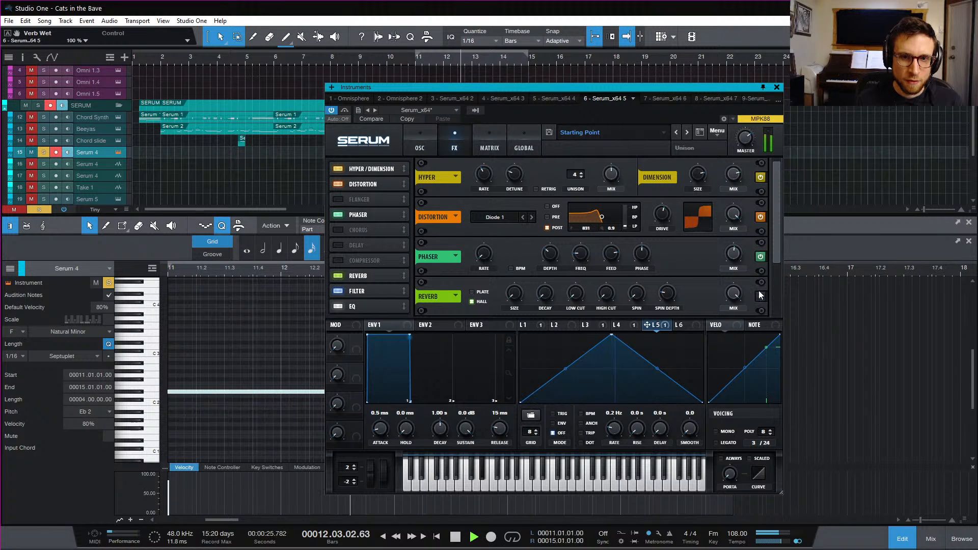
key(space)
Lower Envelope 1's sustain to -oo dB and steepen its decay curve to about 86% while playing the note
click(423, 146)
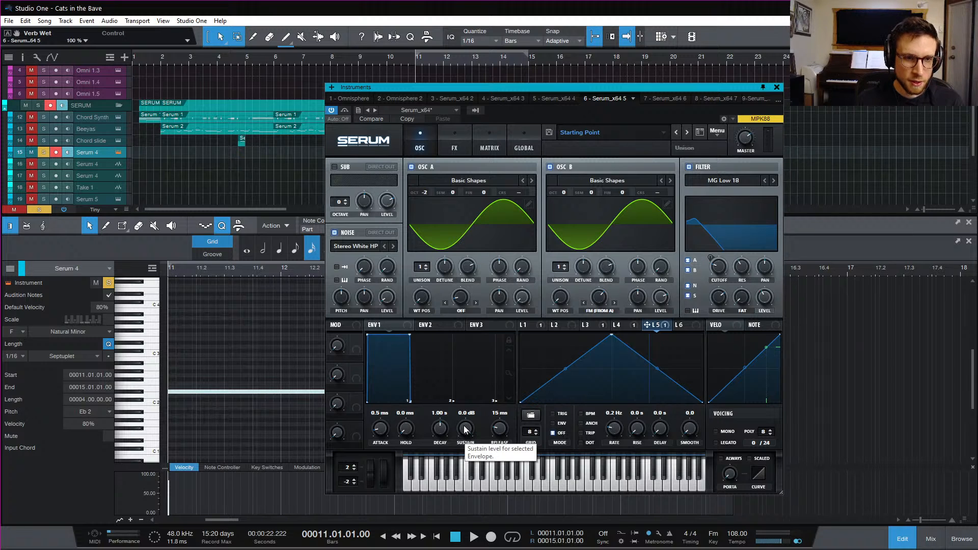
drag(464, 429, 464, 453)
key(space)
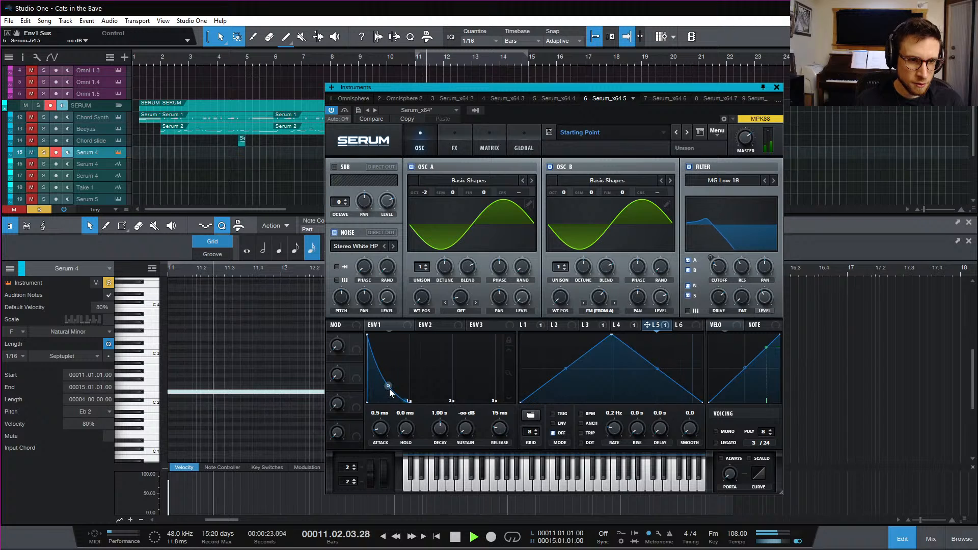
drag(388, 387, 382, 404)
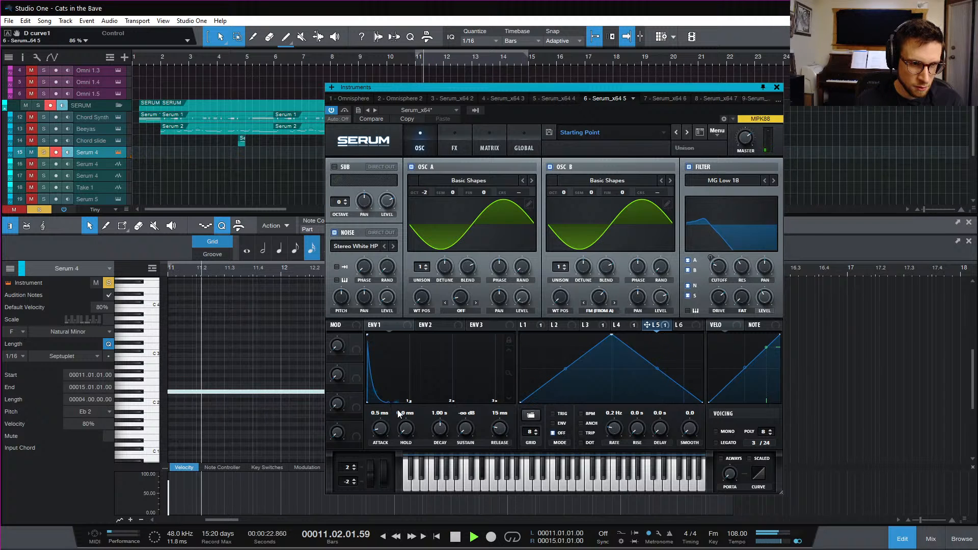
Set Envelope 1's attack to about 182 ms while auditioning the note
scroll(381, 428, down, 1)
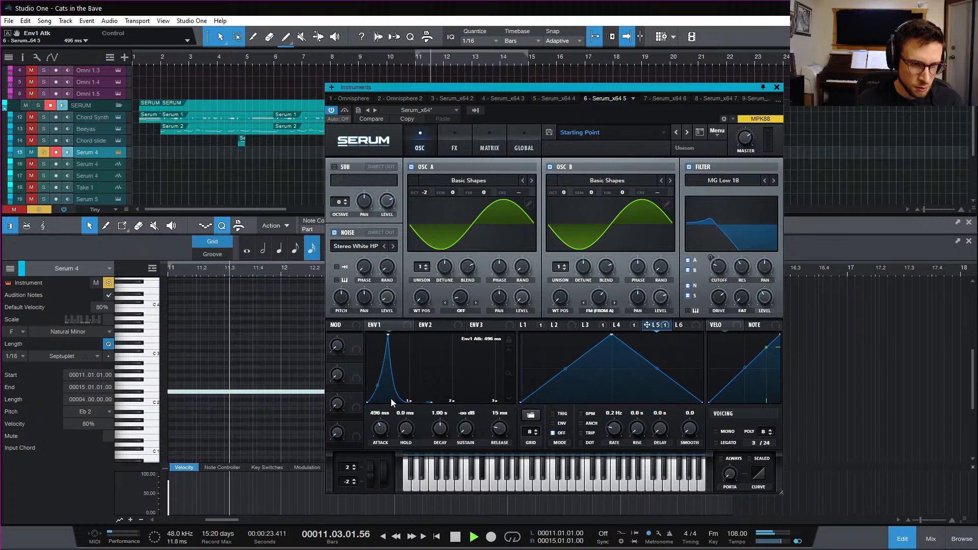
drag(381, 428, 379, 435)
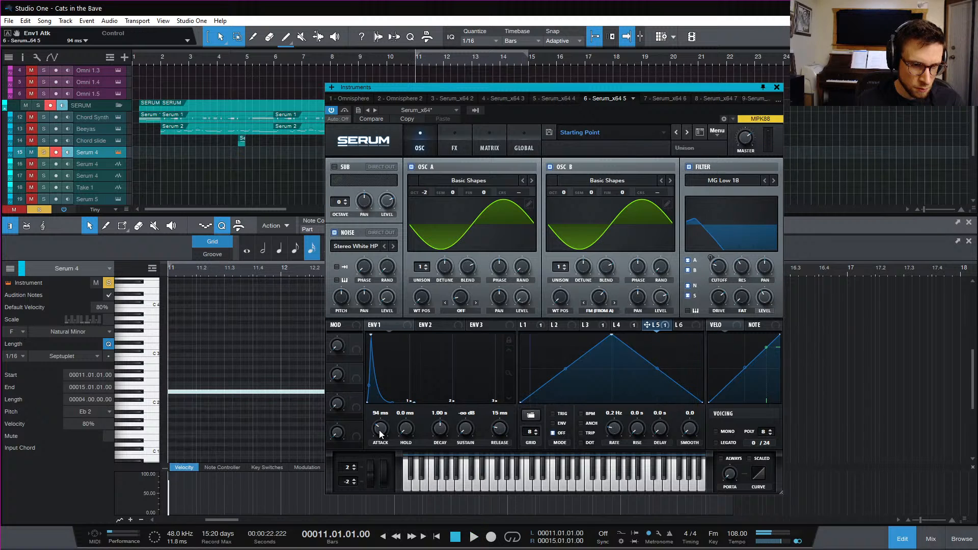
drag(378, 429, 380, 429)
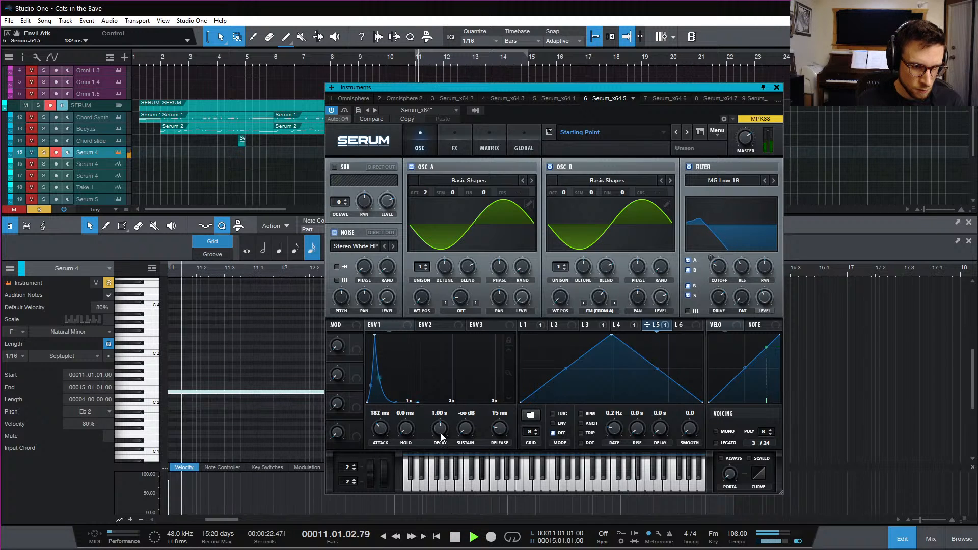
Set Envelope 1's decay to about 1.52 s while auditioning the note, and stop playback
drag(439, 439, 439, 439)
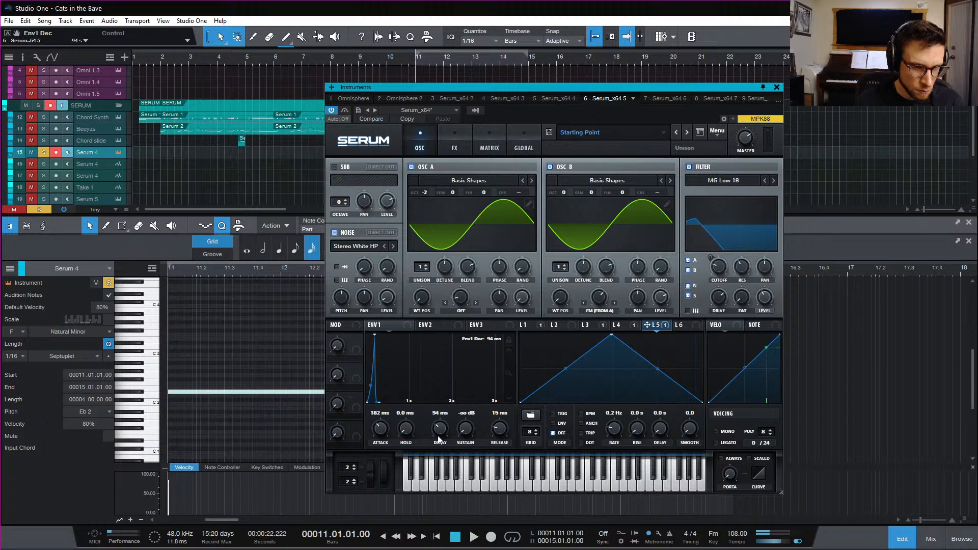
mouse_move(438, 429)
mouse_down()
mouse_move(448, 404)
mouse_move(439, 435)
mouse_up()
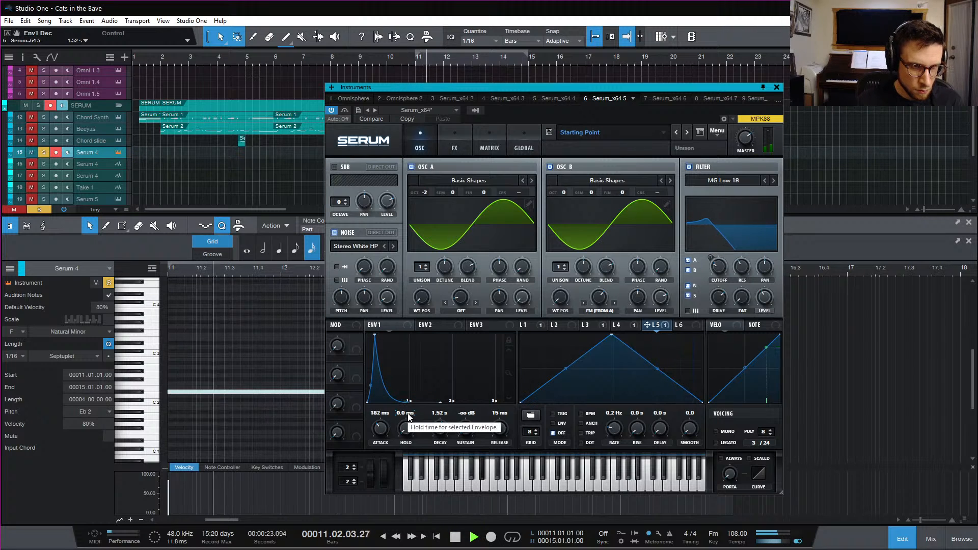
key(space)
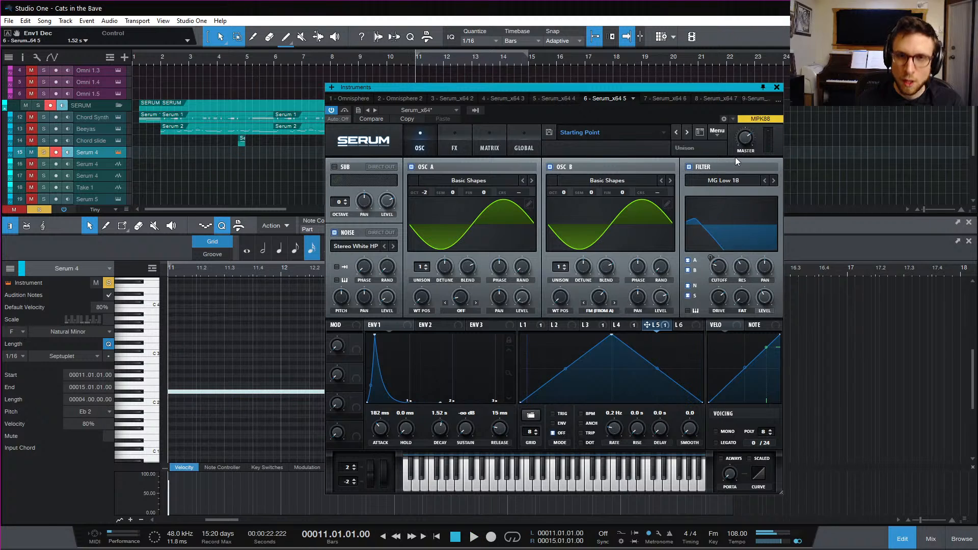
Close the synth editor, shorten the Eb 2 note to end at bar 12, and audition it from bar 11
click(776, 88)
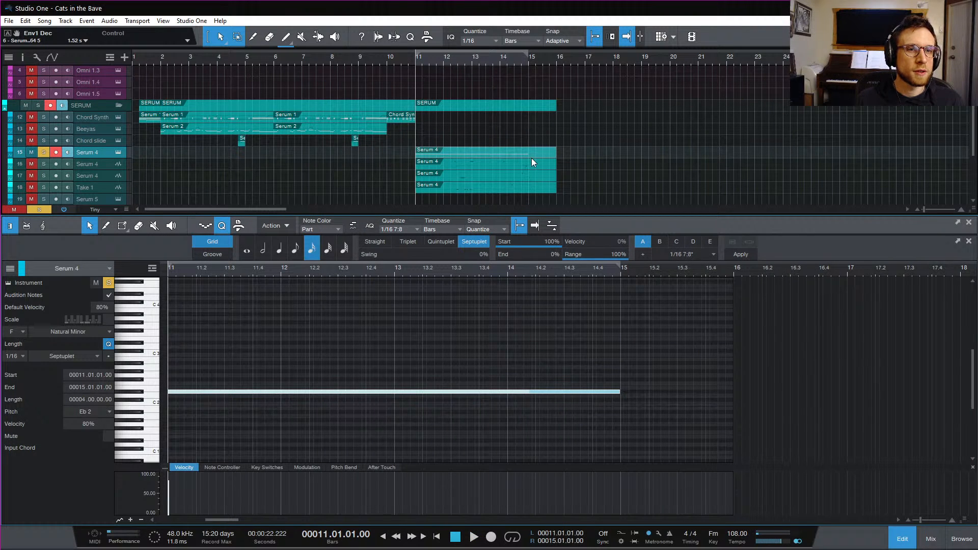
drag(619, 390, 284, 402)
key(space)
key(space)
key(space)
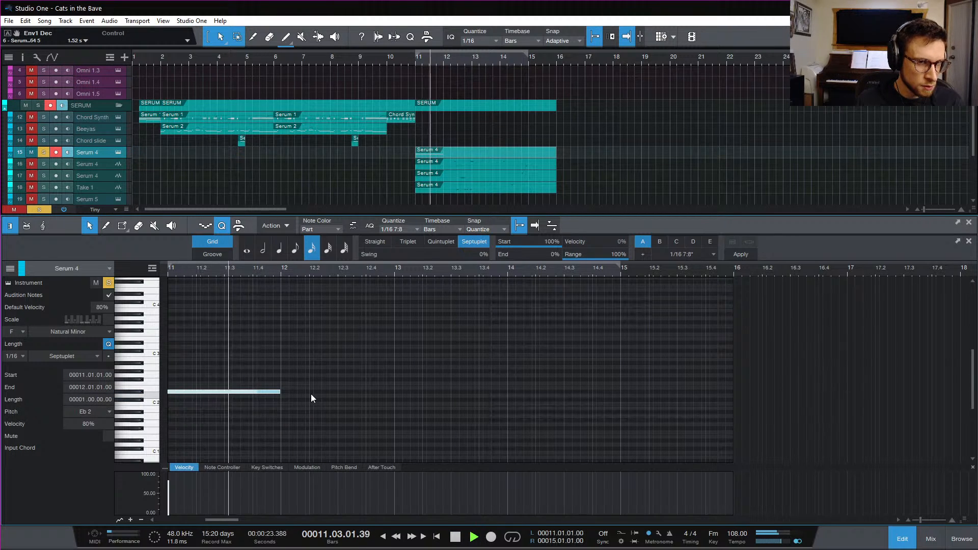
Stop playback, shorten the Serum 4 instrument part to end at bar 12, and bounce it to audio
key(space)
drag(555, 152, 445, 165)
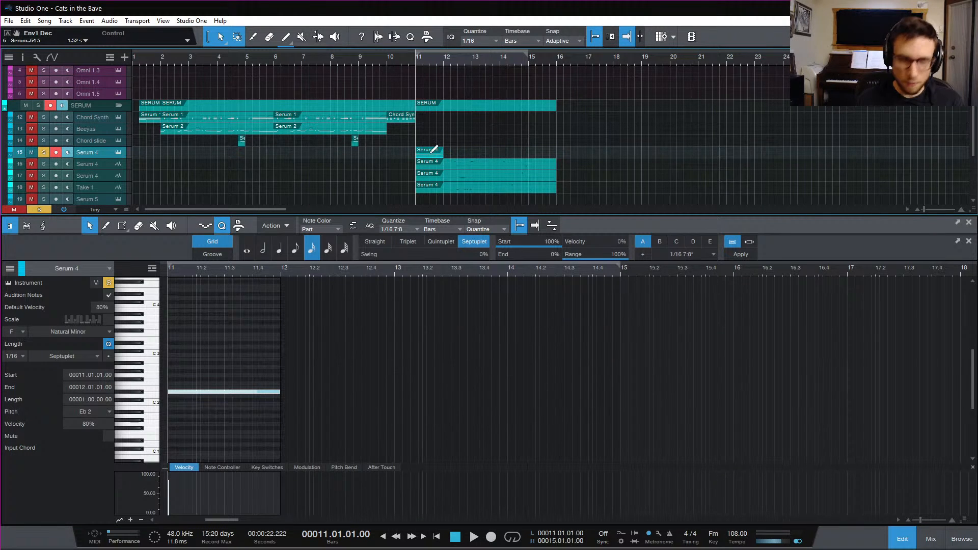
key(ctrl+b)
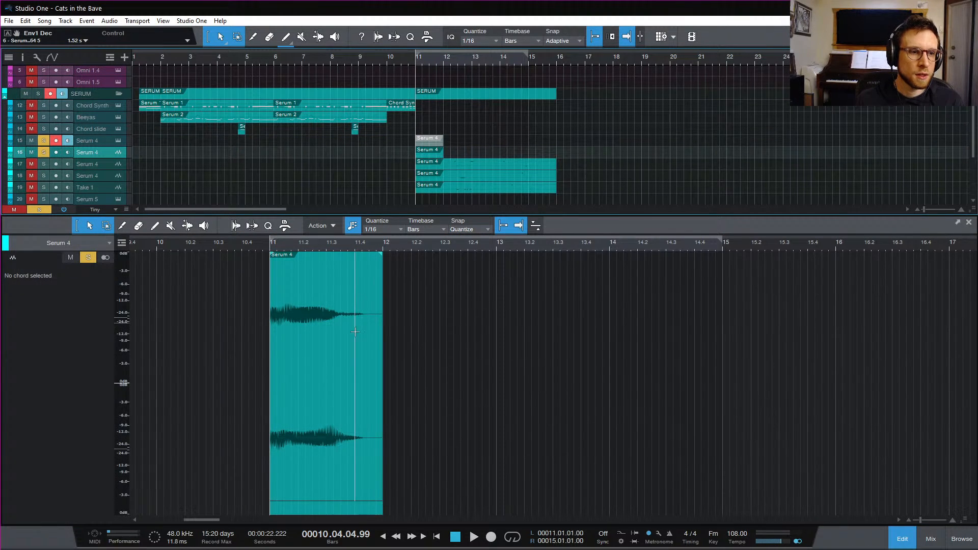
Transpose the note in the Serum 4 instrument part up to Bb 2
click(434, 139)
key(ctrl+a)
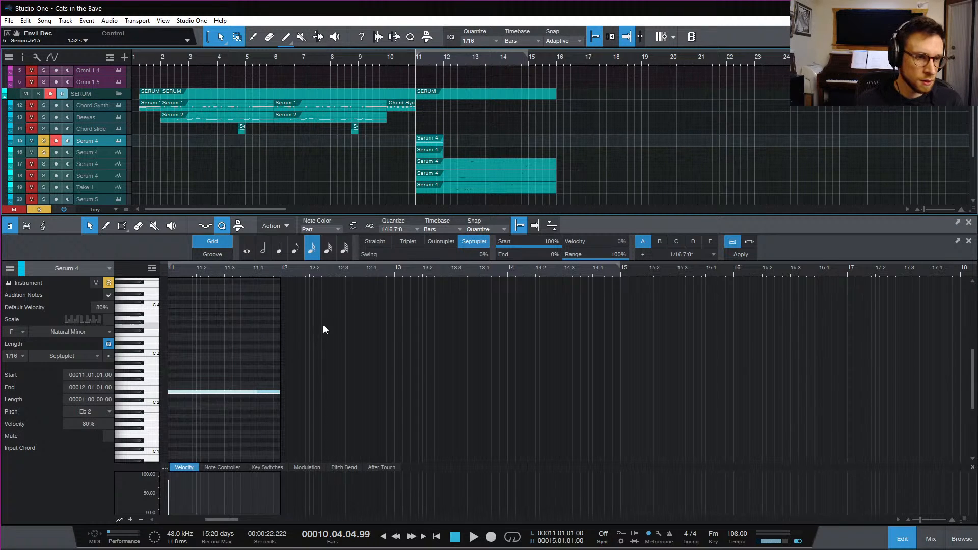
key(Up)
key(Up)
key(Up)
key(Up)
key(Up)
key(Up)
key(Up)
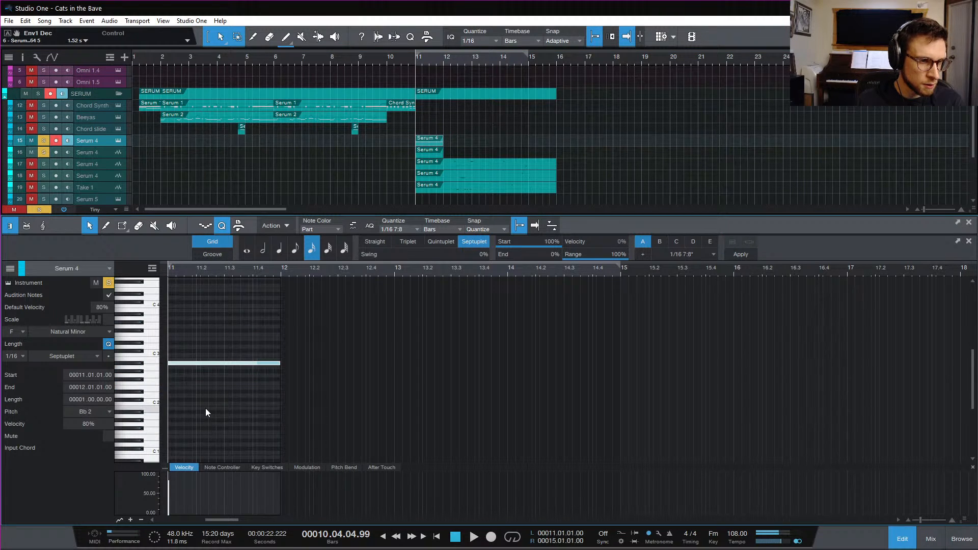
Unsolo the bounced audio track, audition the Bb 2 note, and bounce it to a new audio track
key(space)
click(44, 151)
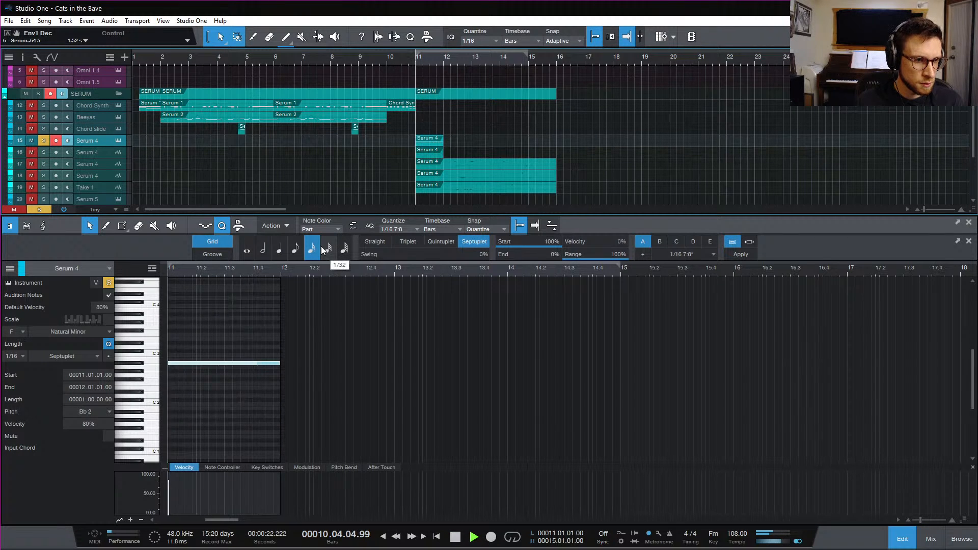
key(space)
key(space)
key(space)
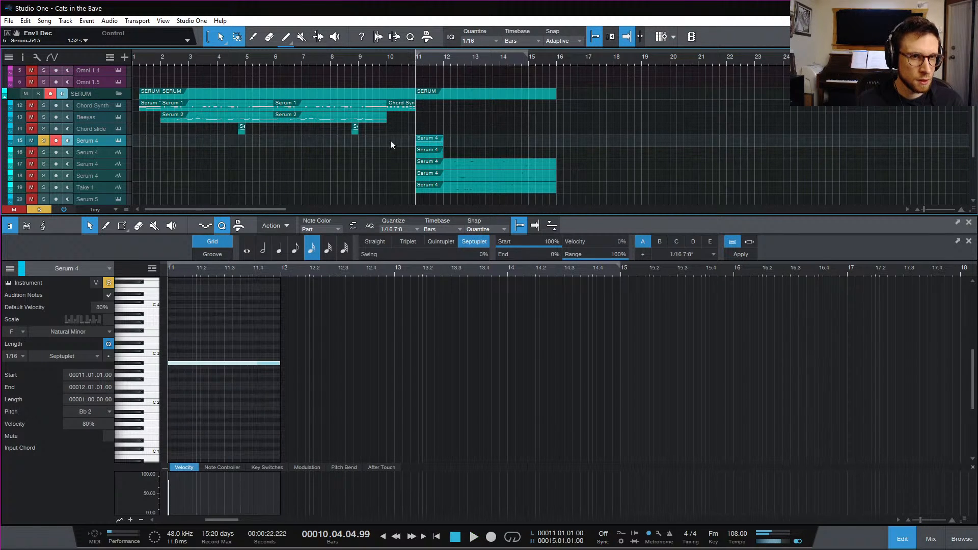
scroll(393, 156, down, 1)
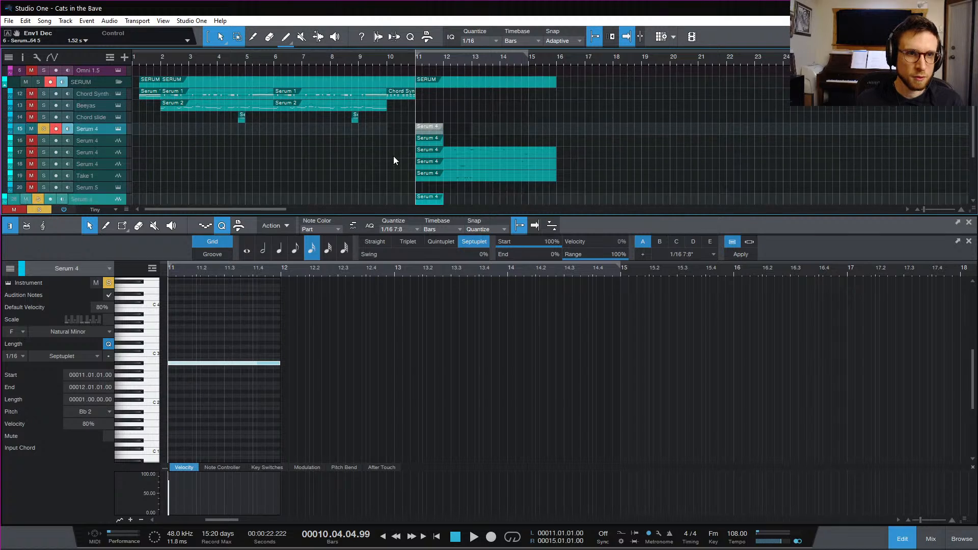
Move the note in the Serum 4 instrument part back down to Eb 2
click(440, 137)
click(426, 128)
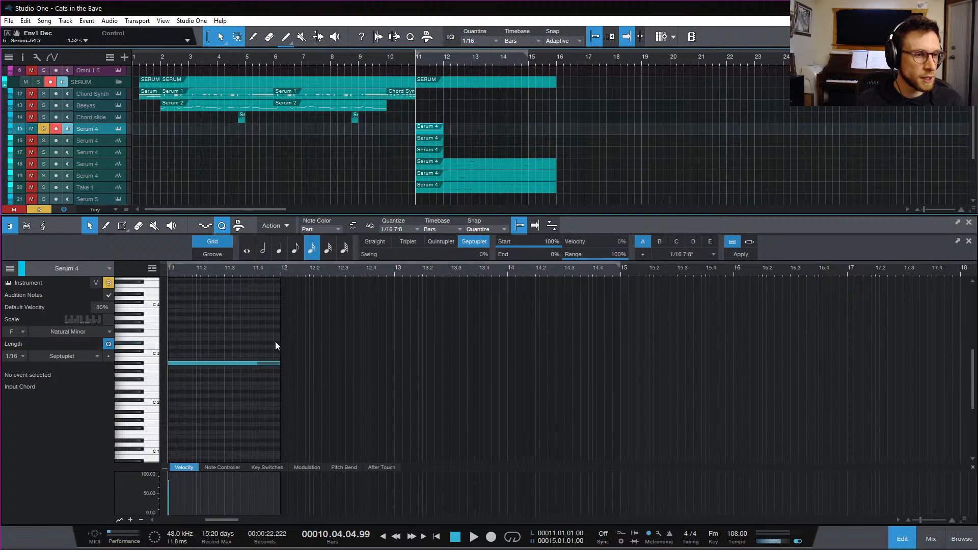
click(224, 363)
drag(248, 364, 246, 391)
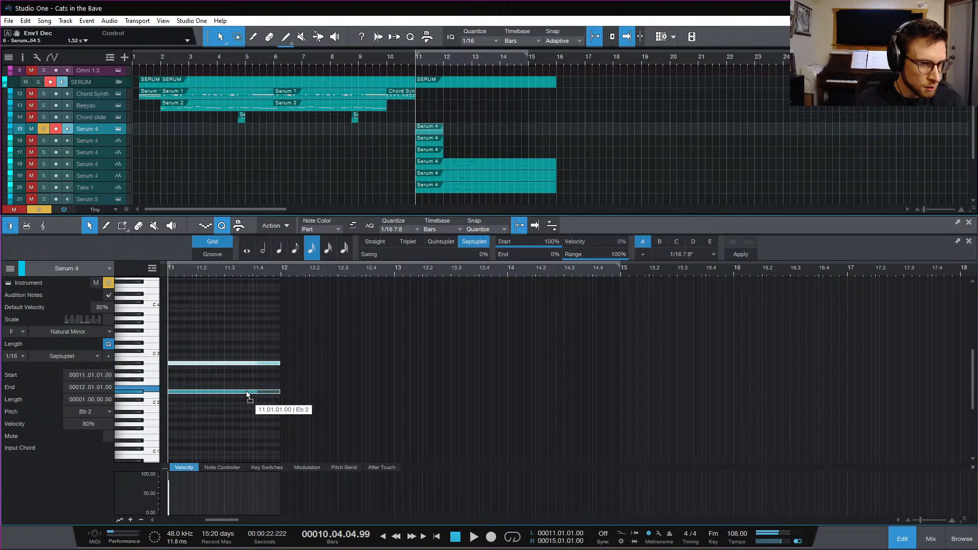
Open the Serum 4 synth, set Envelope 1's attack to 0.0 ms, and audition the note
click(116, 130)
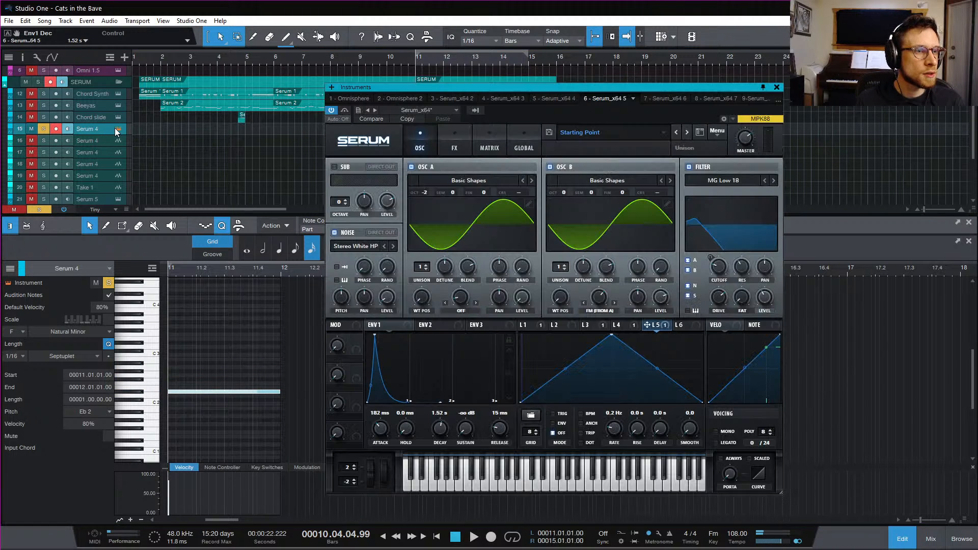
drag(381, 428, 380, 512)
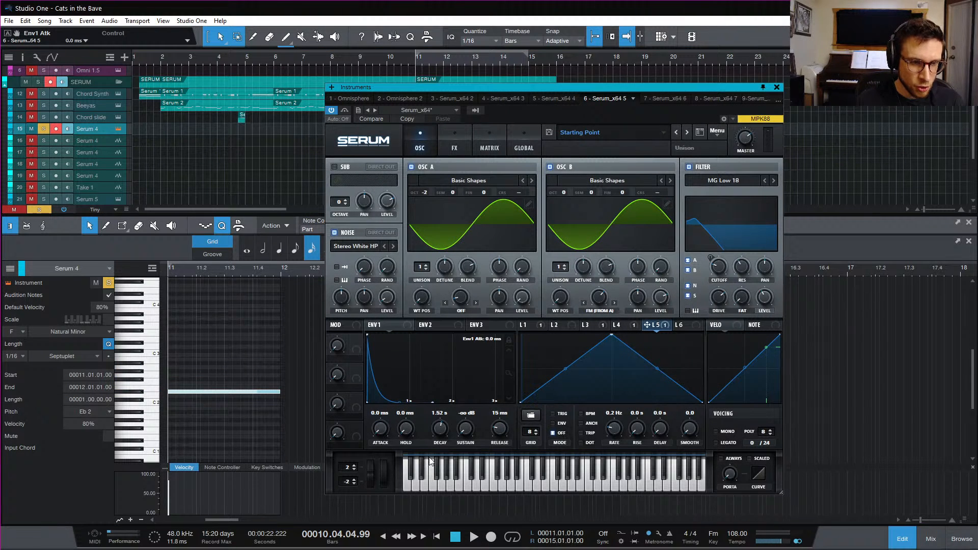
key(space)
key(space)
key(space)
key(space)
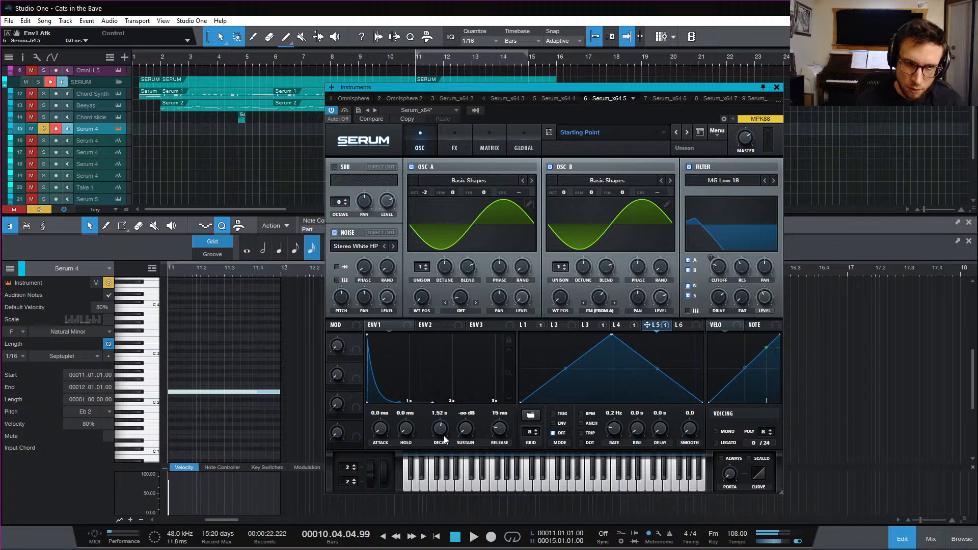
Shorten Envelope 1's decay to about 546 ms and audition the note repeatedly
key(space)
key(space)
key(space)
drag(445, 438, 441, 443)
key(space)
key(space)
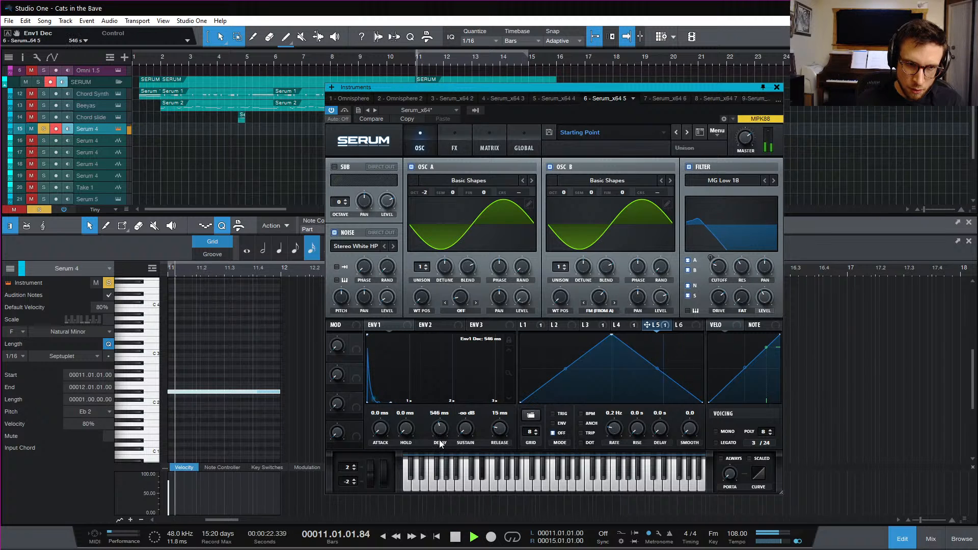
key(space)
key(space)
key(space)
key(space)
key(space)
key(space)
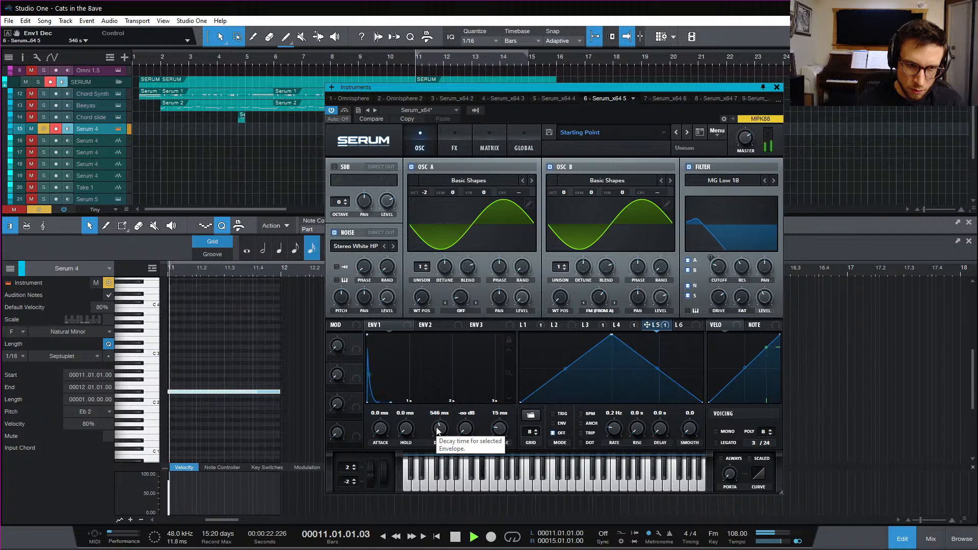
key(space)
key(space)
key(space)
key(space)
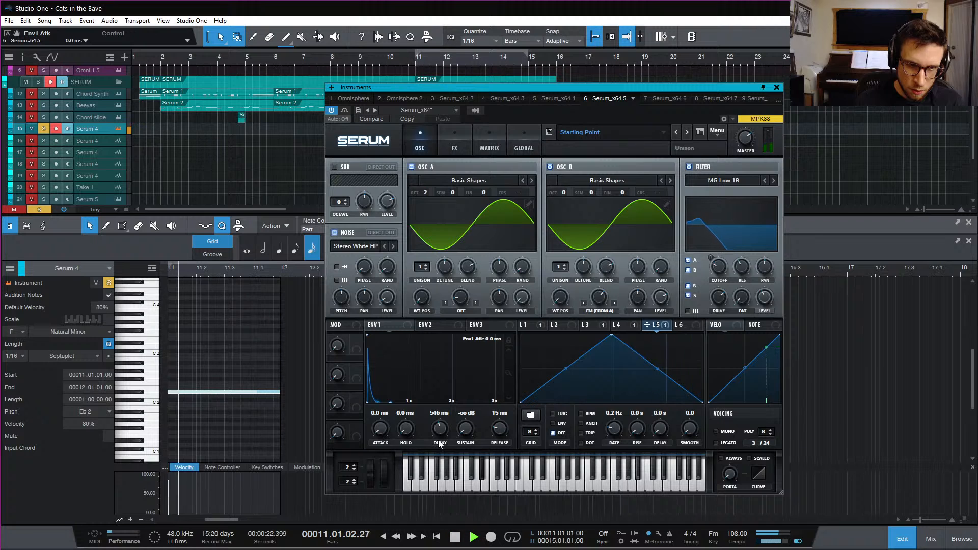
key(space)
Add a modulation matrix entry with LFO 2 as the source and Mast.Tun as the destination
click(560, 324)
click(480, 127)
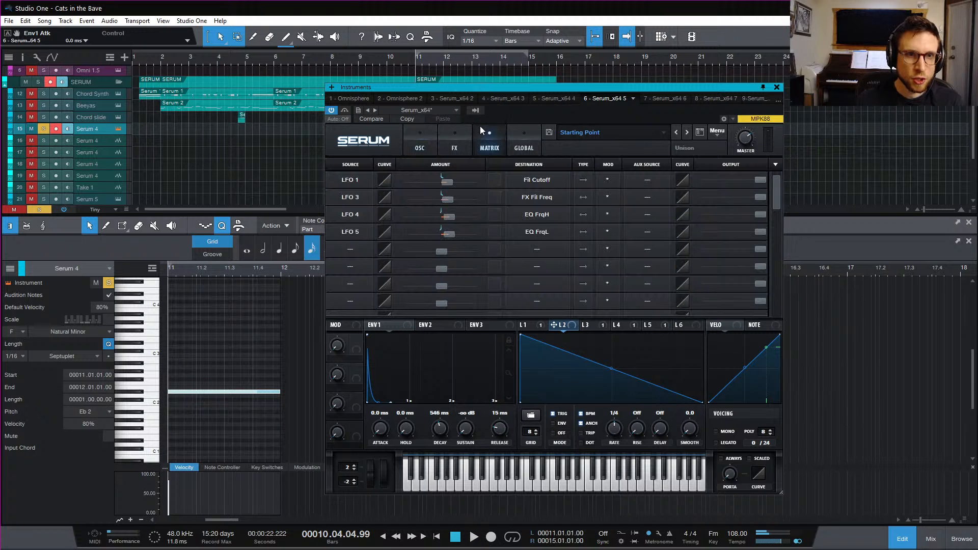
click(353, 249)
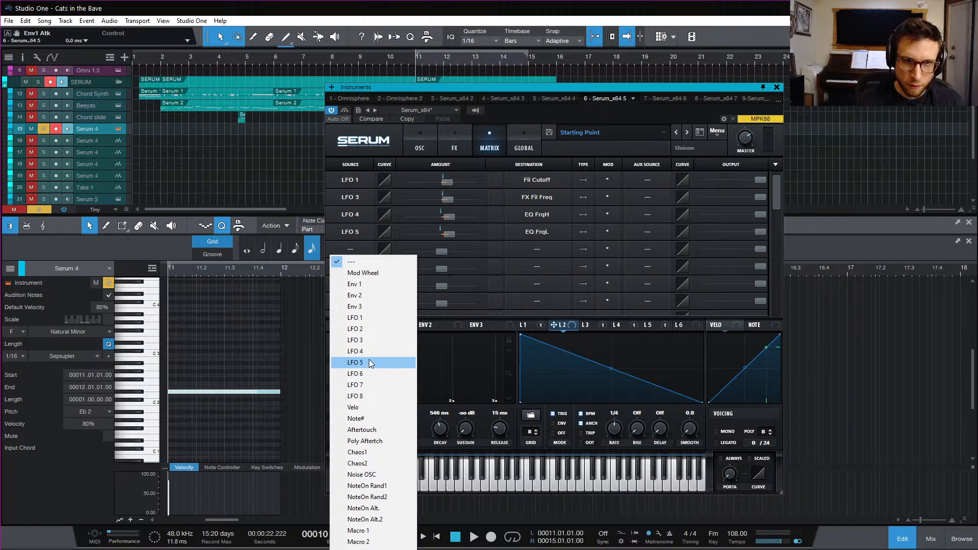
click(375, 329)
click(543, 249)
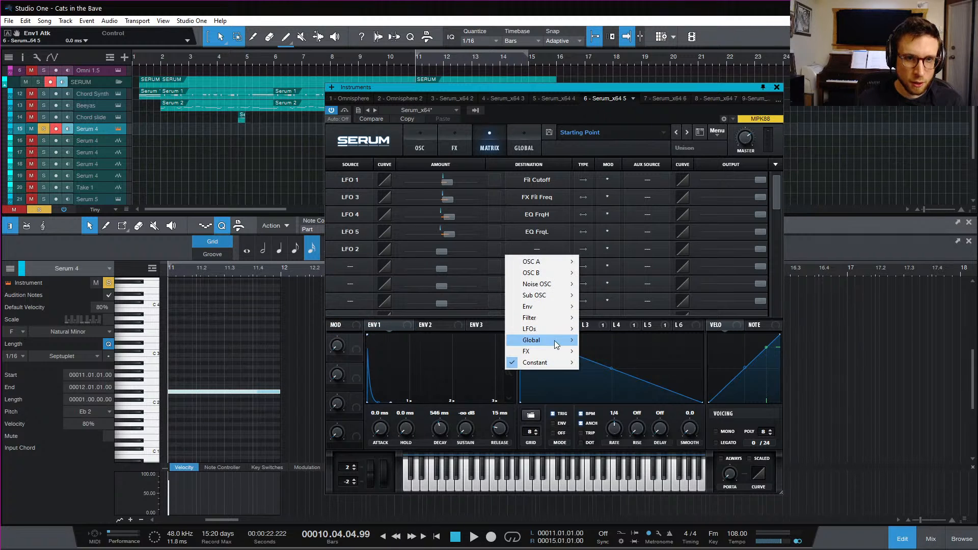
mouse_move(555, 341)
click(625, 341)
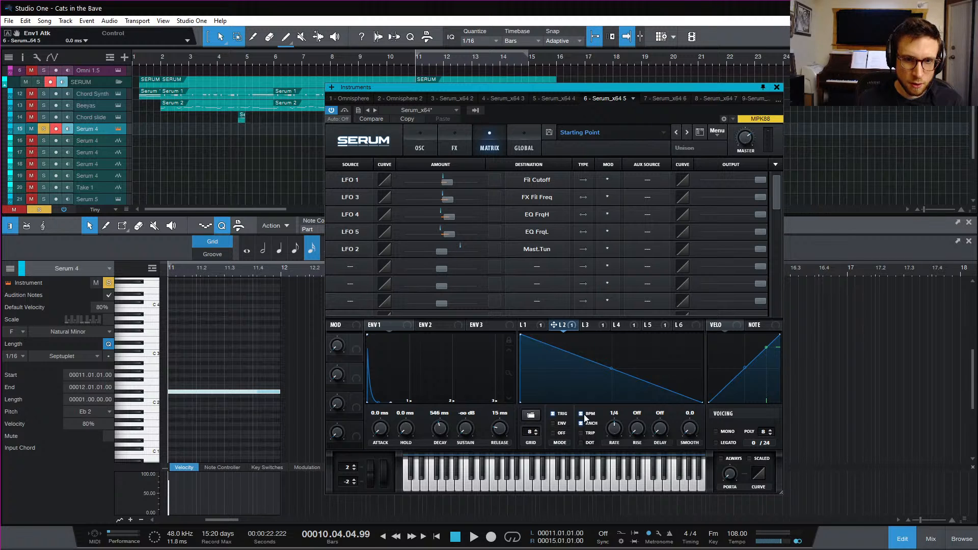
Run LFO 2 unsynced from the tempo at about 18.7 Hz and set its Mast.Tun amount to 15 while auditioning
drag(613, 432, 614, 428)
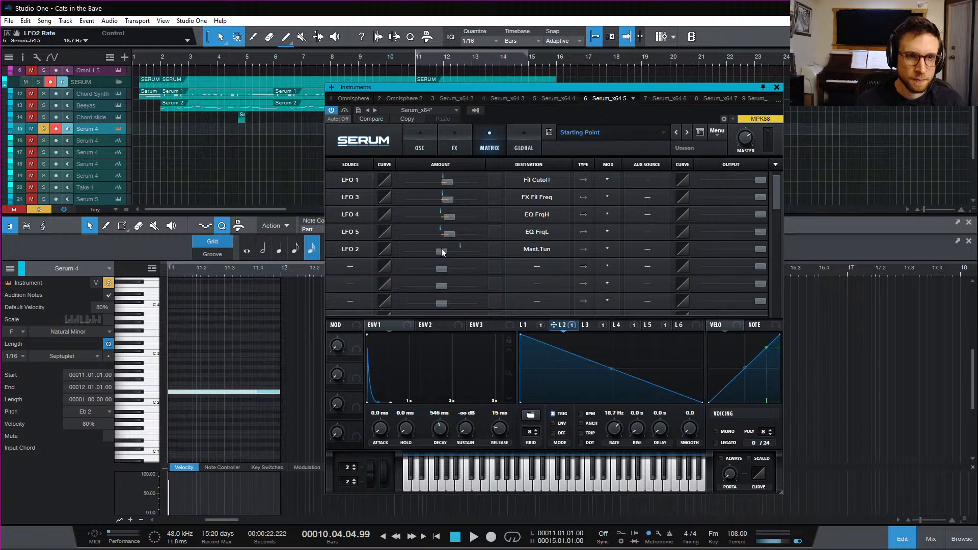
mouse_move(441, 251)
mouse_down()
mouse_move(458, 253)
mouse_move(446, 253)
mouse_up()
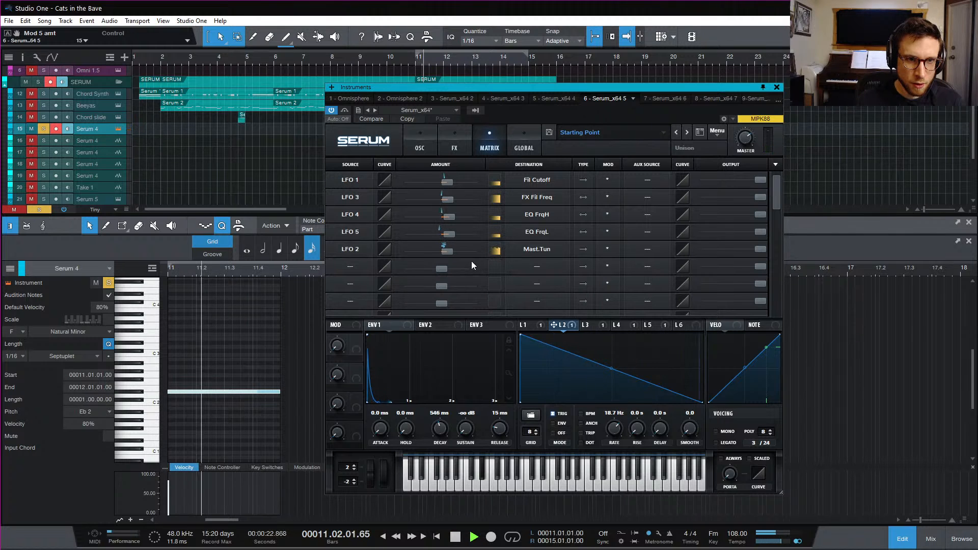
Reshape LFO 2 into a steeply falling curve in envelope mode at about 16.8 Hz, with a Mast.Tun amount of 16
click(560, 434)
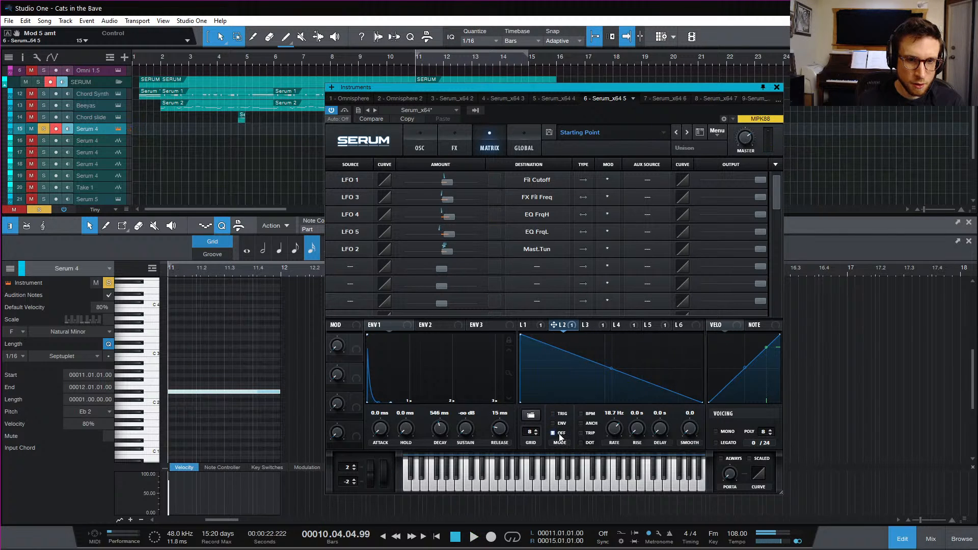
click(560, 424)
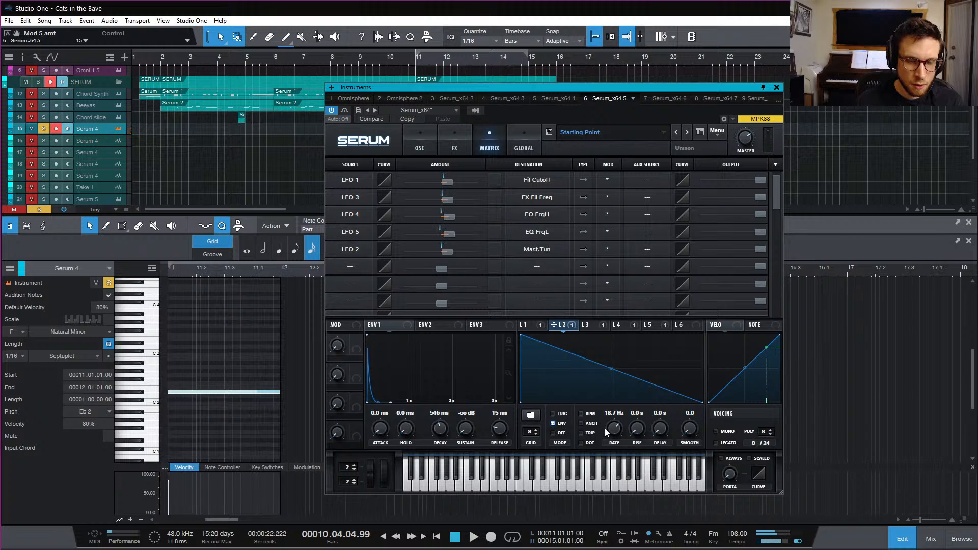
mouse_move(614, 431)
mouse_down()
mouse_move(620, 415)
mouse_move(615, 435)
mouse_up()
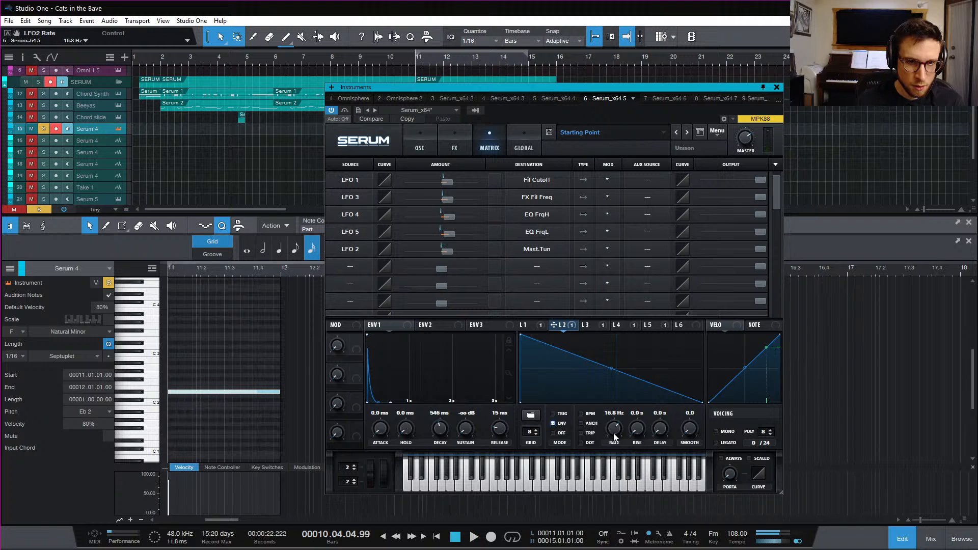
drag(612, 368, 612, 396)
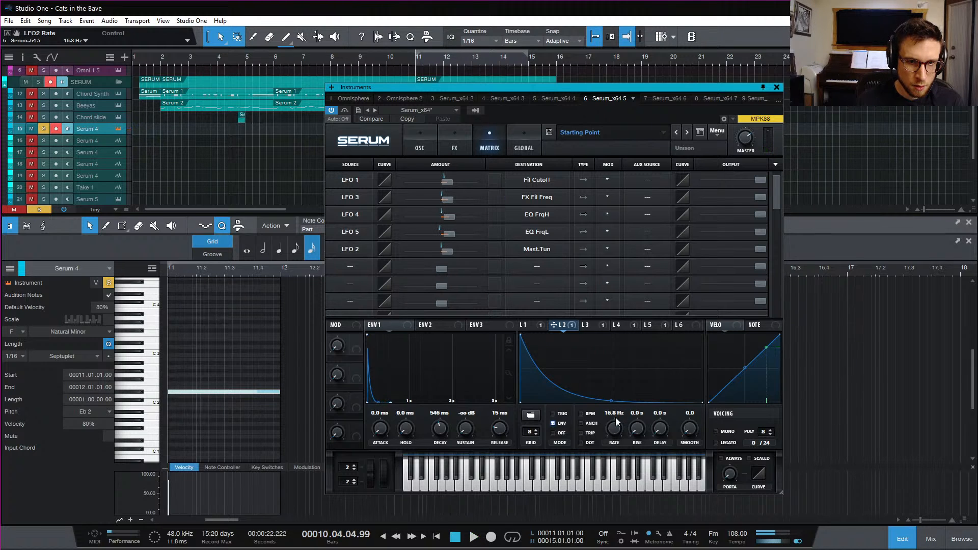
click(448, 251)
mouse_move(448, 250)
mouse_down()
mouse_move(456, 252)
mouse_move(444, 253)
mouse_up()
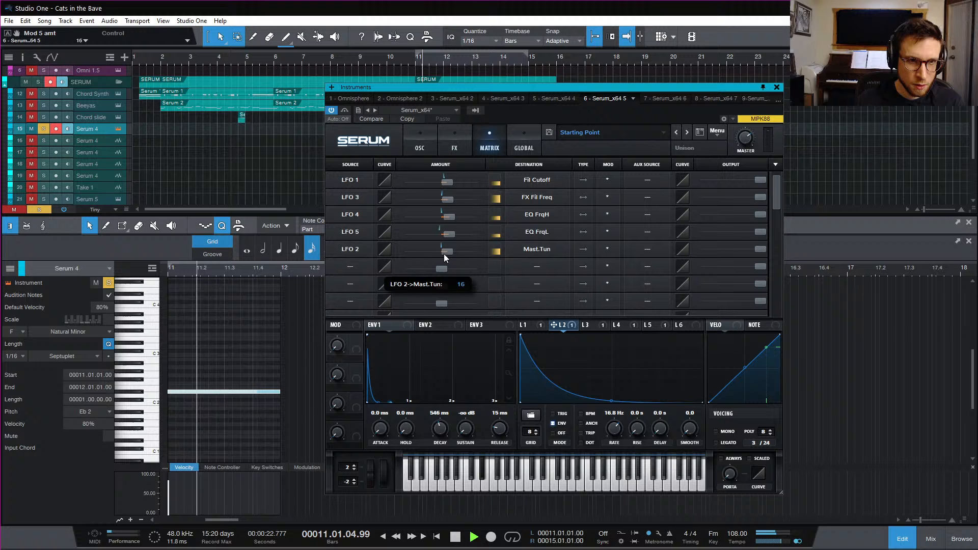
Lengthen Envelope 1's decay to about 4.95 s while auditioning the note, and stop playback
click(429, 149)
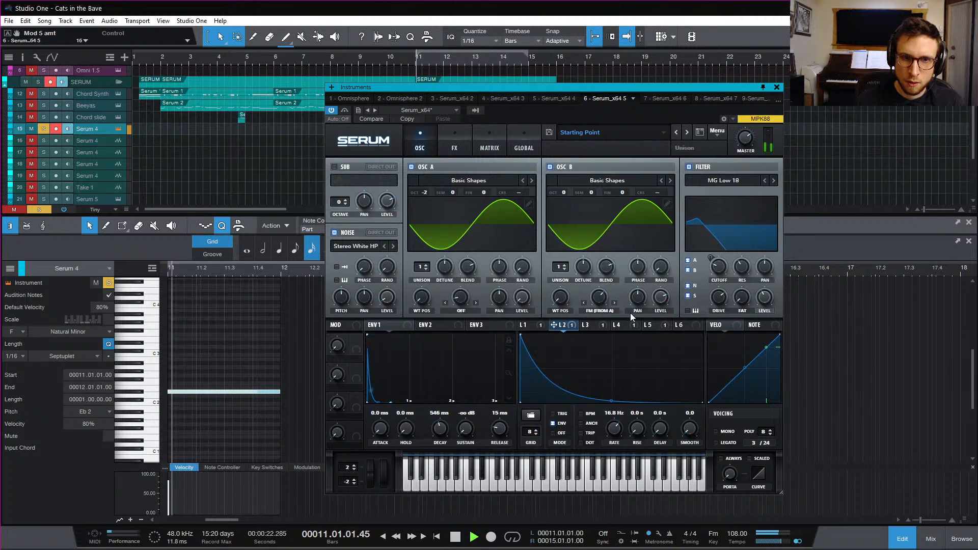
key(space)
scroll(440, 429, up, 10)
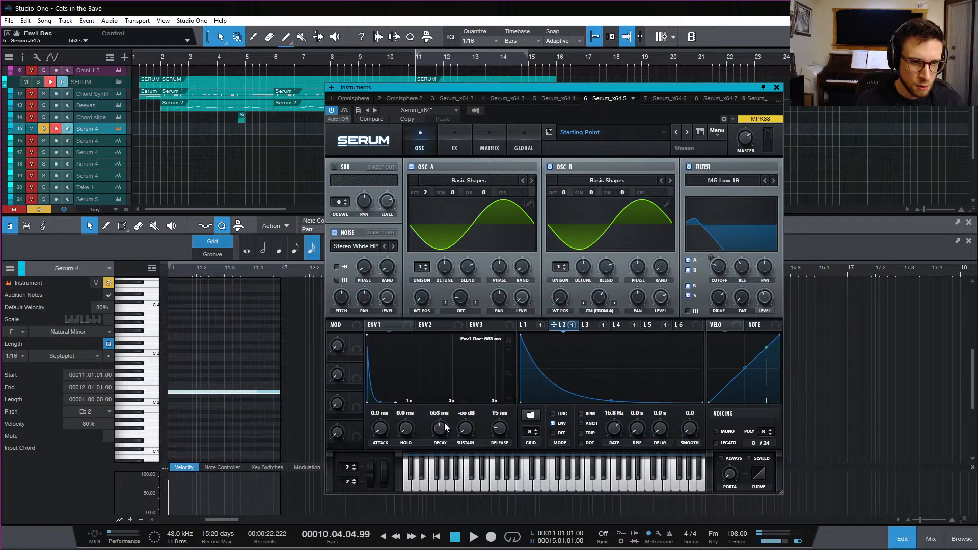
key(space)
scroll(440, 435, down, 1)
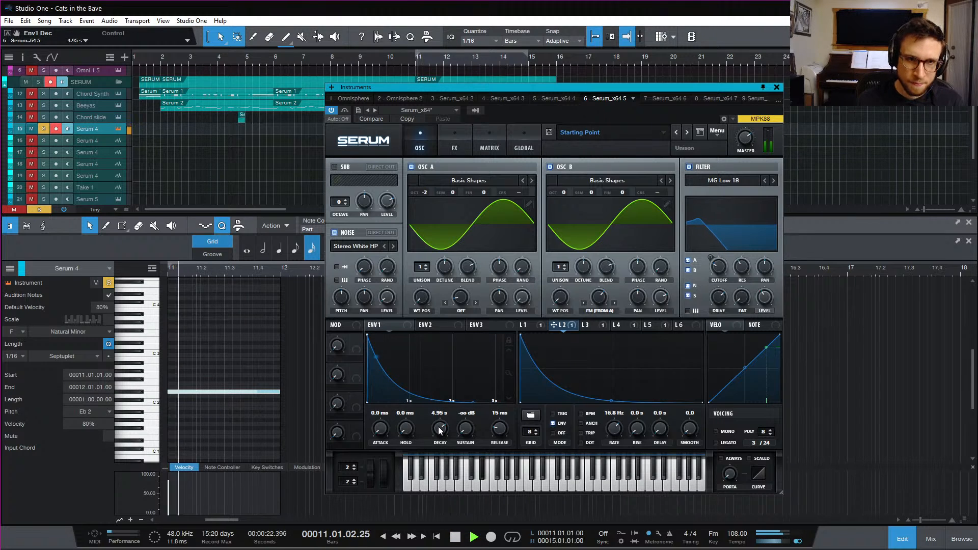
key(space)
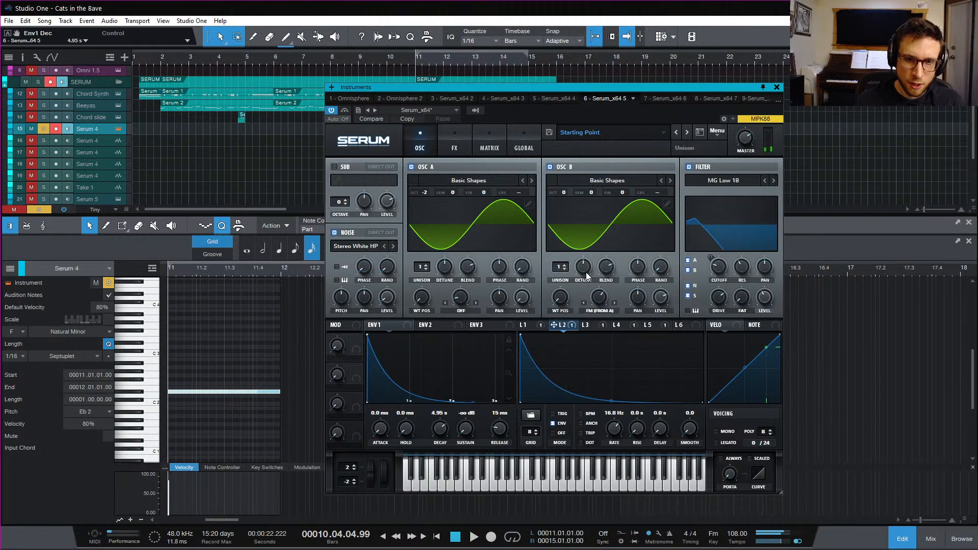
Close the synth editor and delete the Serum 4 instrument part at bar 11
click(776, 88)
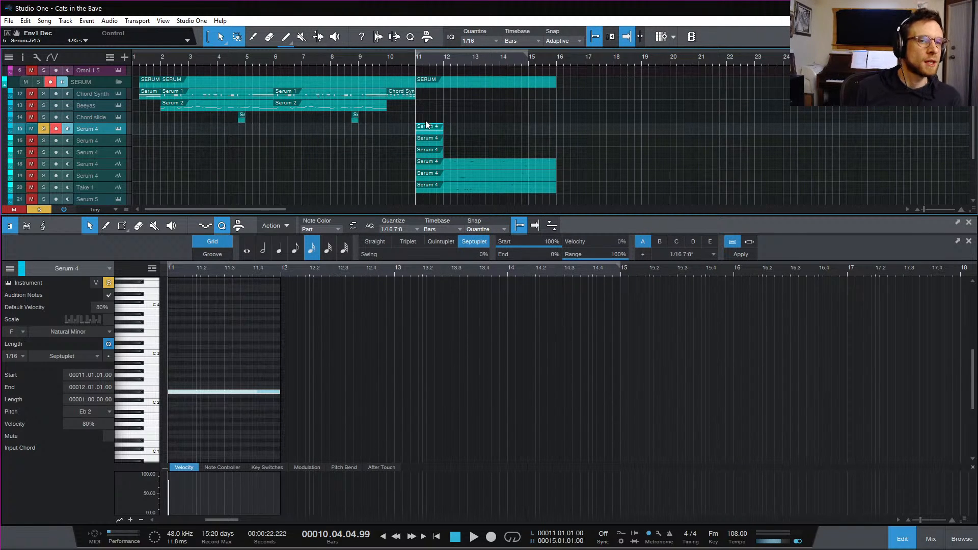
key(Delete)
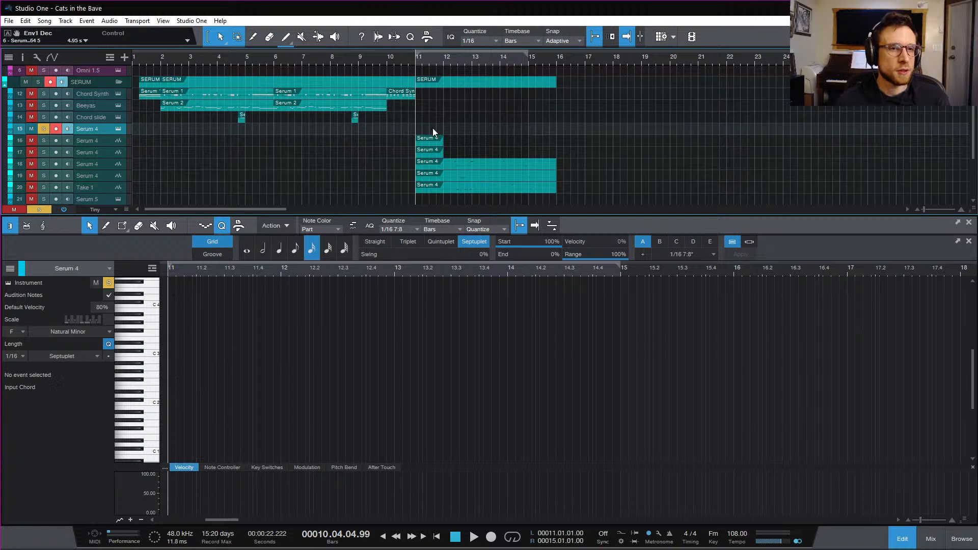
Hide the note editor to show the full arrangement and clear all track solos
scroll(469, 119, up, 2)
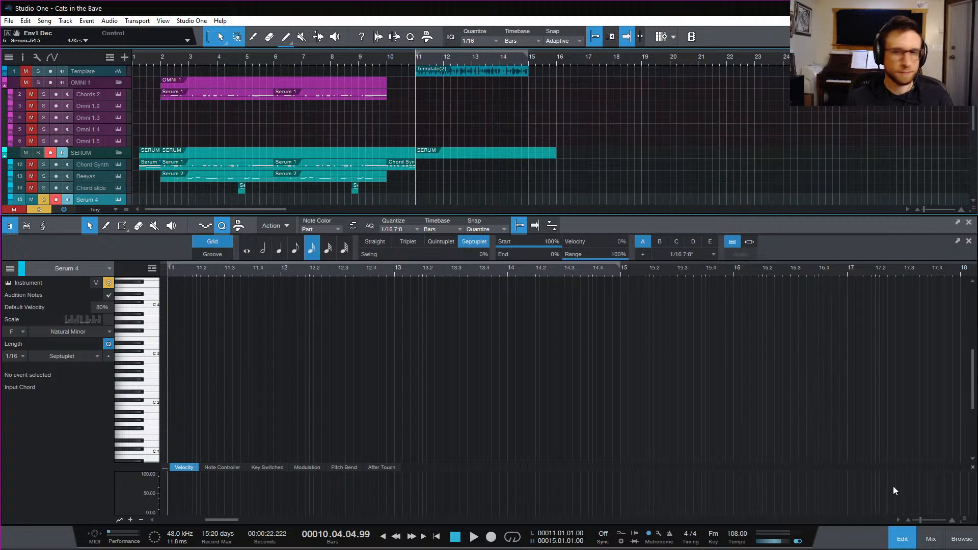
click(914, 534)
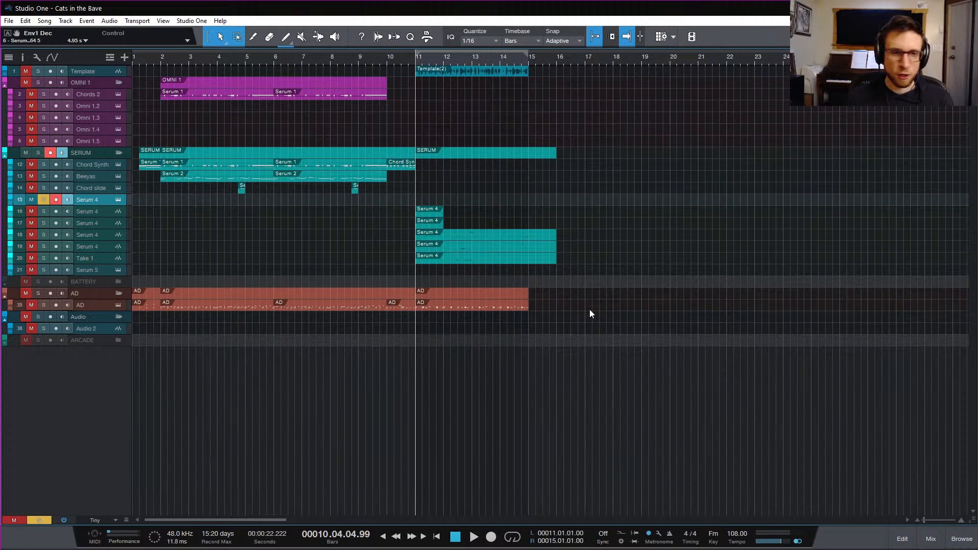
click(48, 519)
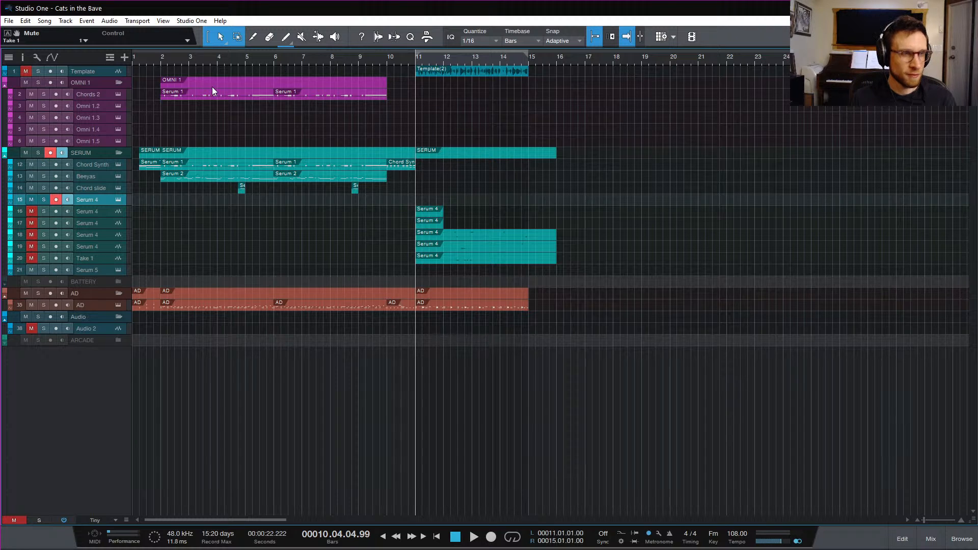
Play the arrangement from bar 11 with the bass takes muted, and stop playback
key(Home)
key(space)
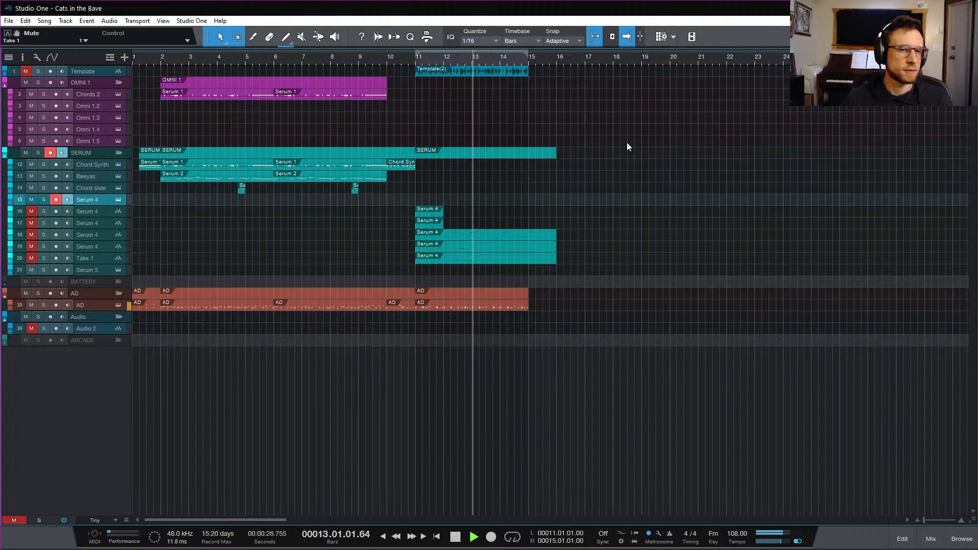
key(space)
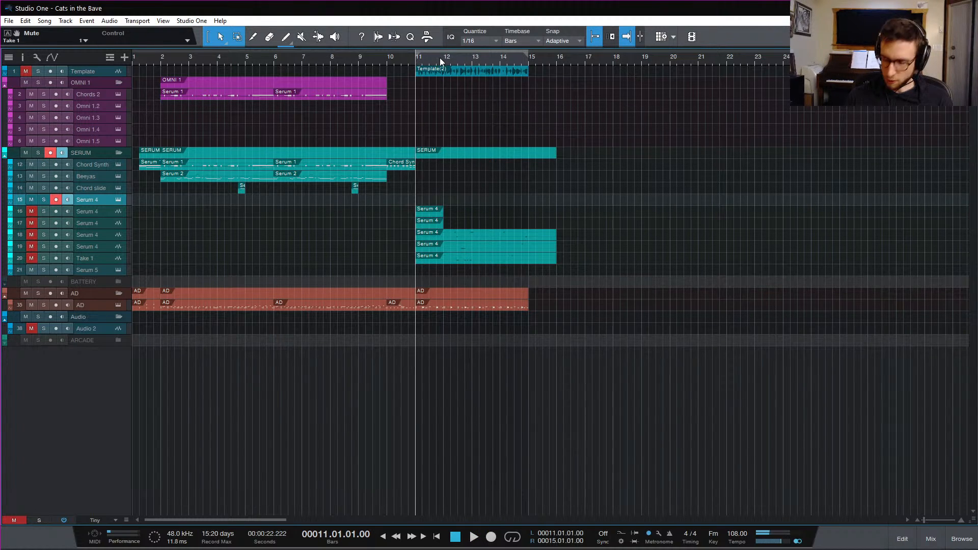
Turn on looping for bars 11 to 15, audition the opening of the Template track with the drums, and mute Template again
key(slash)
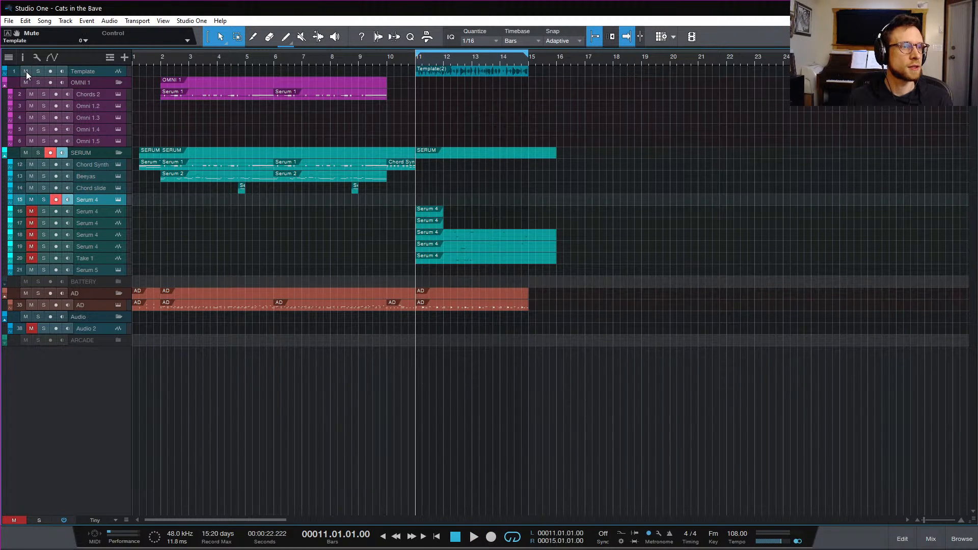
key(space)
key(space)
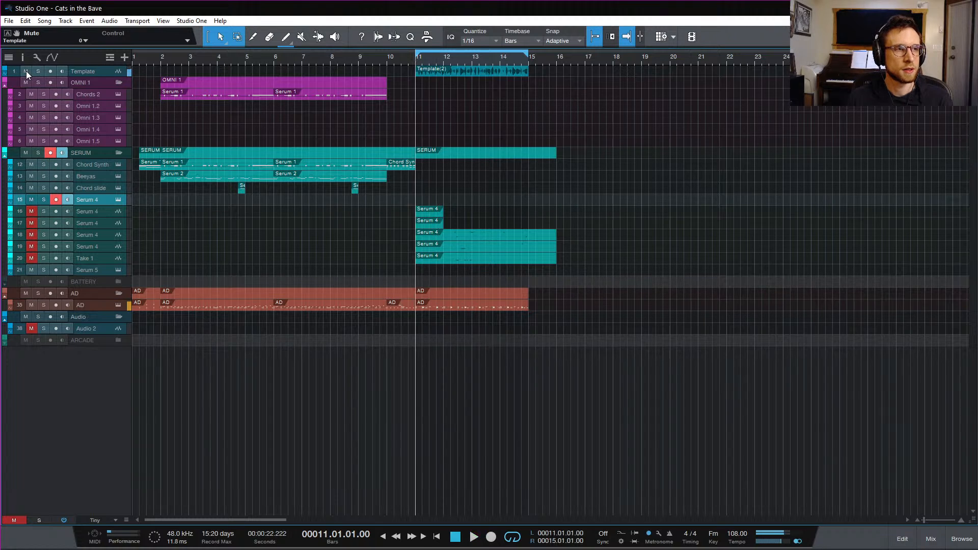
key(space)
key(space)
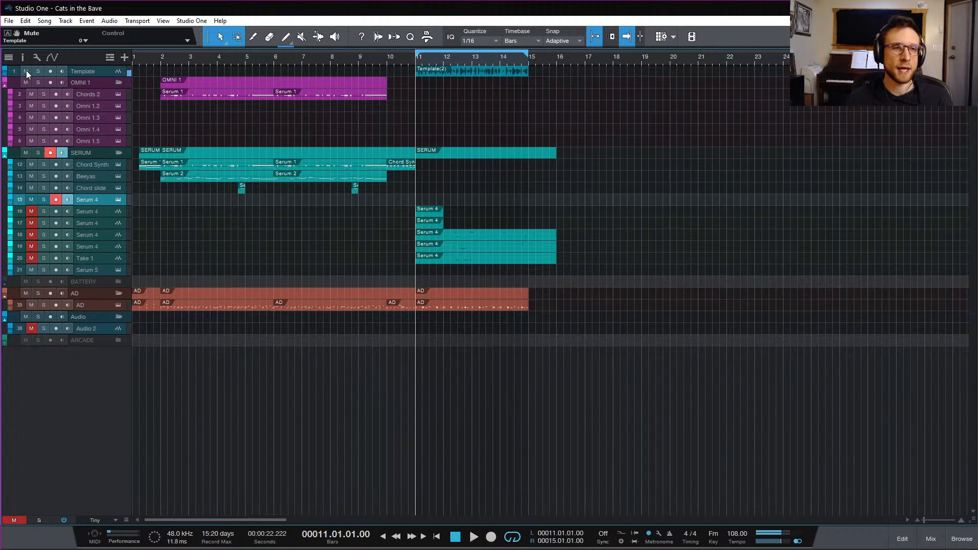
key(space)
key(space)
click(29, 72)
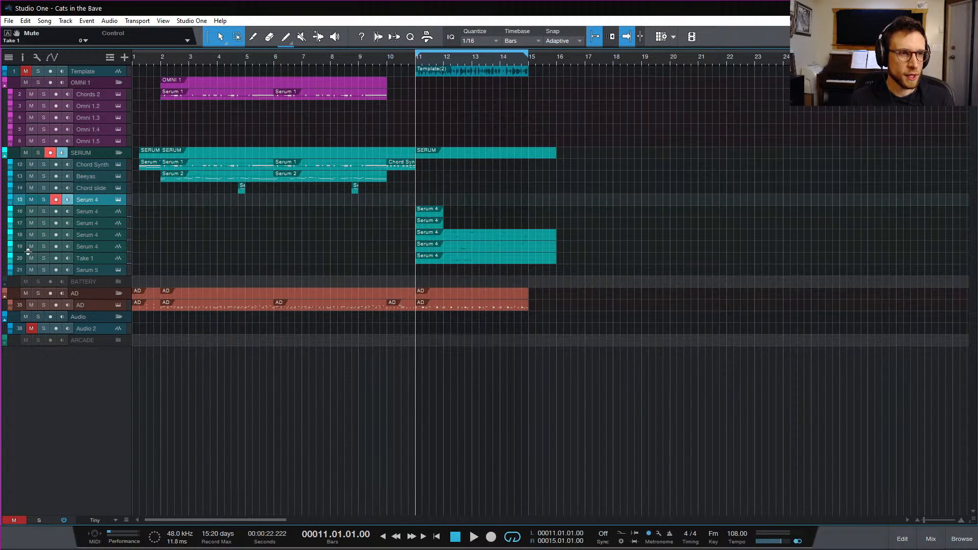
Mute the bass takes except the one on track 17 and audition its opening from bar 11 with the drums
mouse_move(44, 234)
mouse_down()
mouse_move(43, 250)
mouse_move(42, 234)
mouse_up()
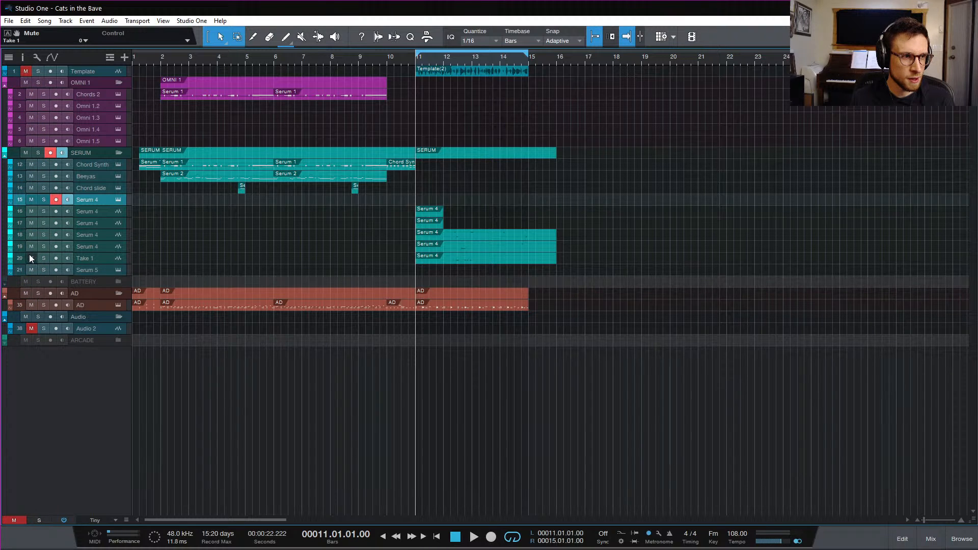
click(32, 212)
key(space)
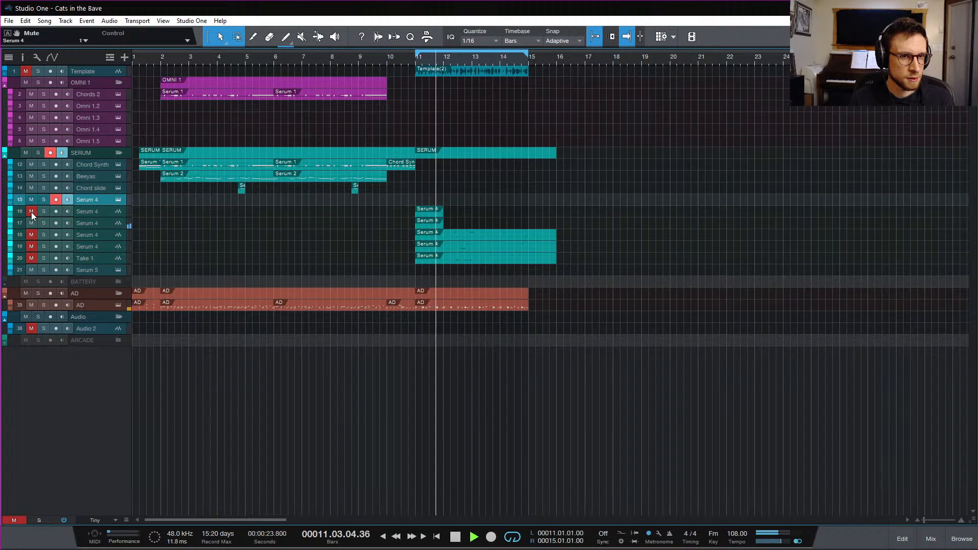
key(space)
key(space)
key(space)
key(space)
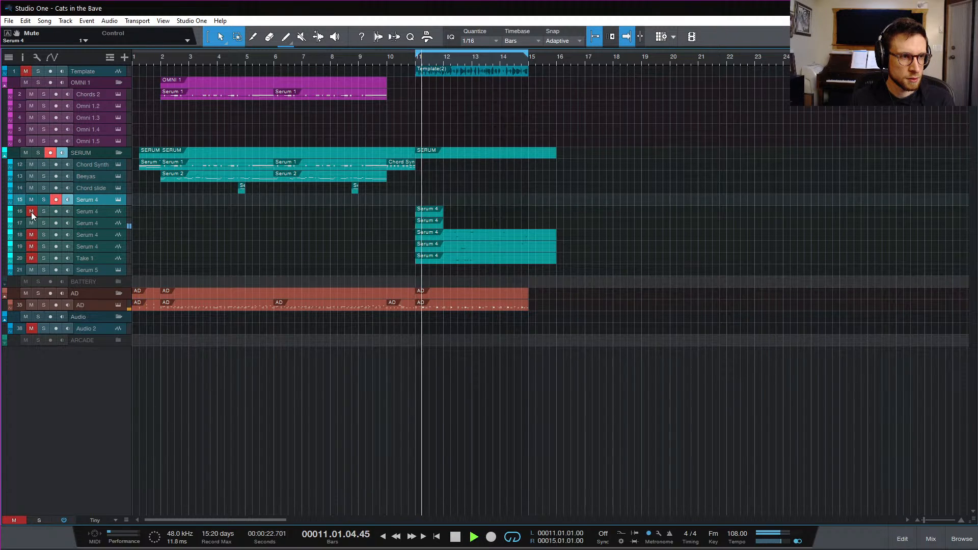
key(space)
key(space)
key(space)
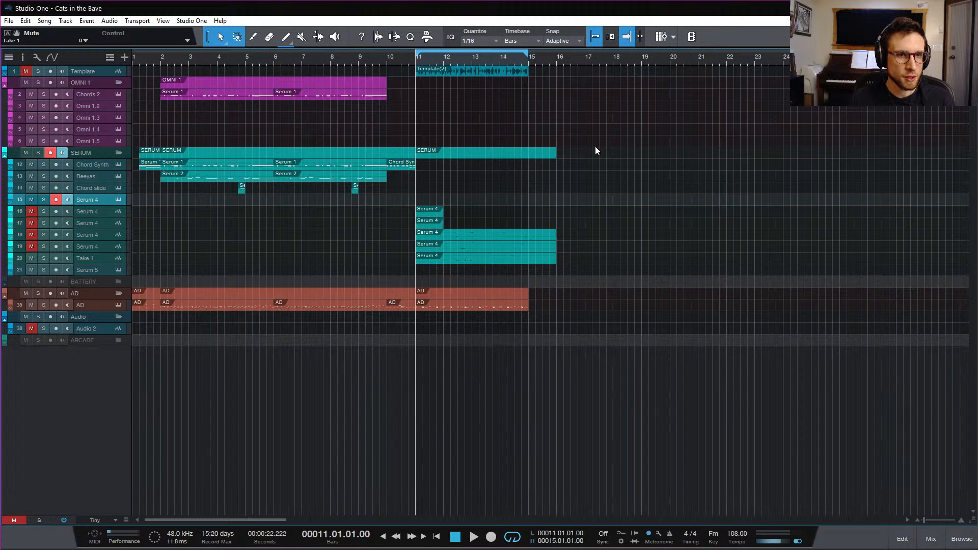
Turn off looping and audition Take 1 from bar 11, from bar 15 and from beat 4 of bar 14
key(space)
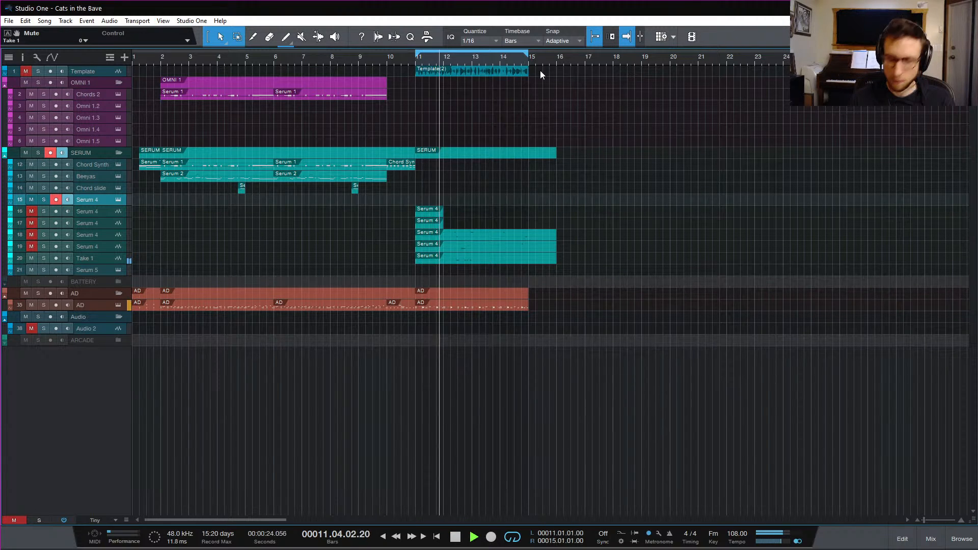
key(space)
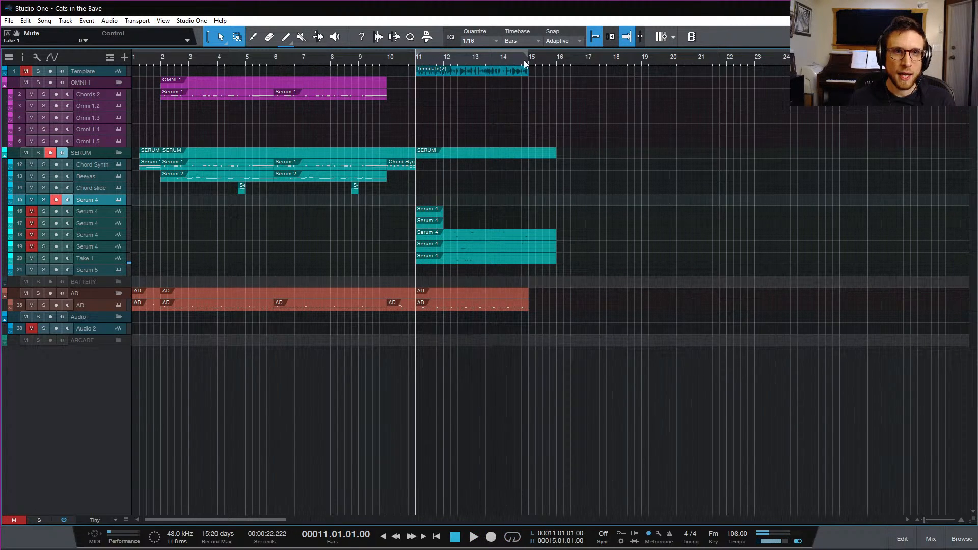
click(529, 60)
key(space)
key(space)
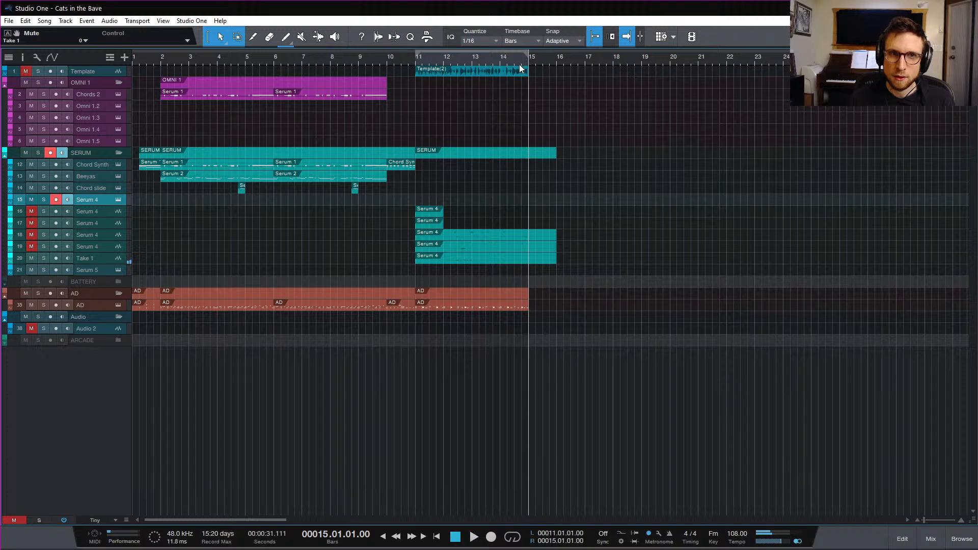
key(space)
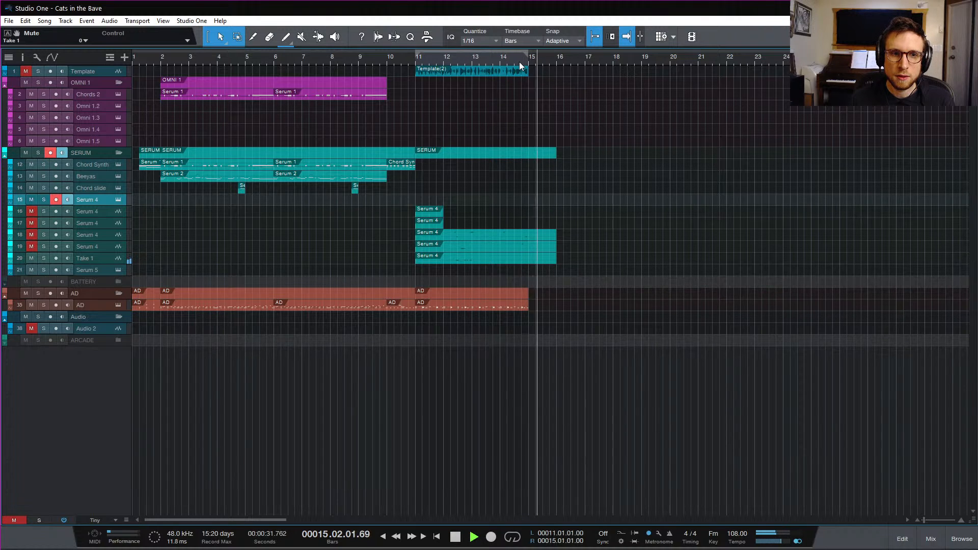
click(523, 59)
key(space)
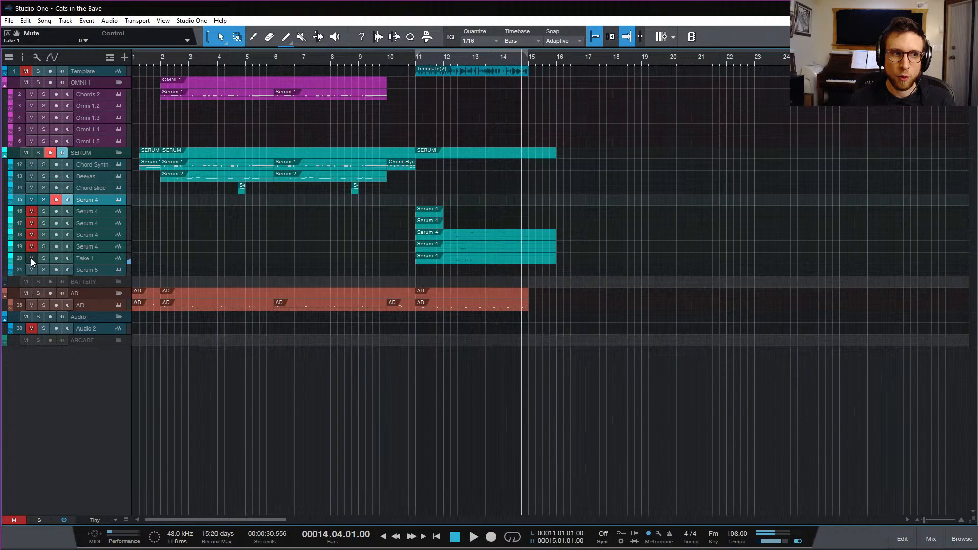
Compare the bass take on track 19 with Take 1 from beat 4 of bar 14
key(space)
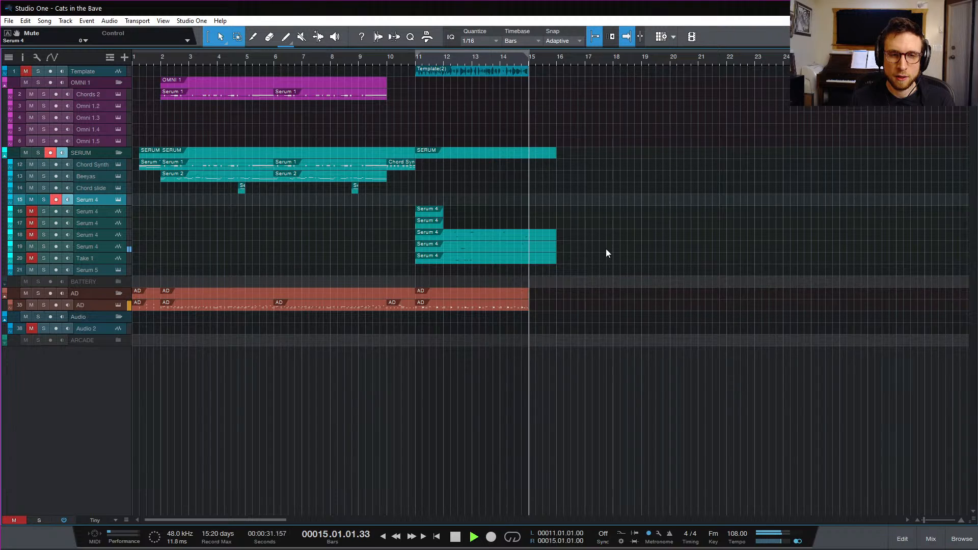
key(space)
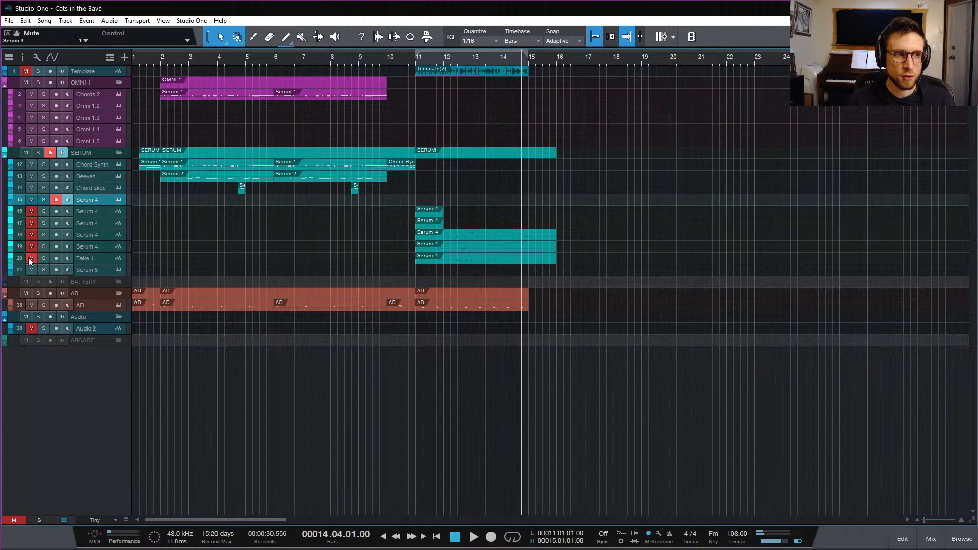
click(30, 258)
key(space)
key(space)
key(space)
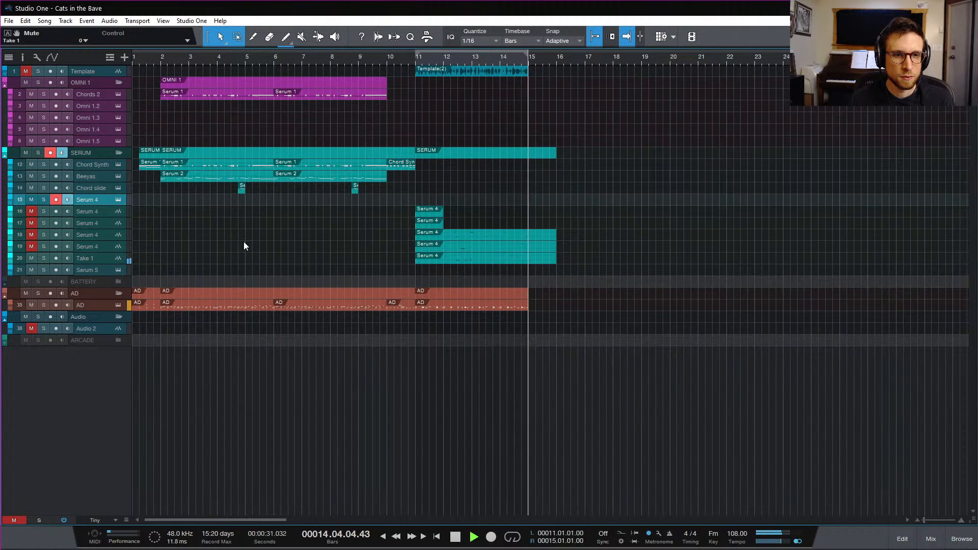
key(space)
Audition Take 1 with the drums from bar 11 and again from bar 13
click(419, 64)
key(space)
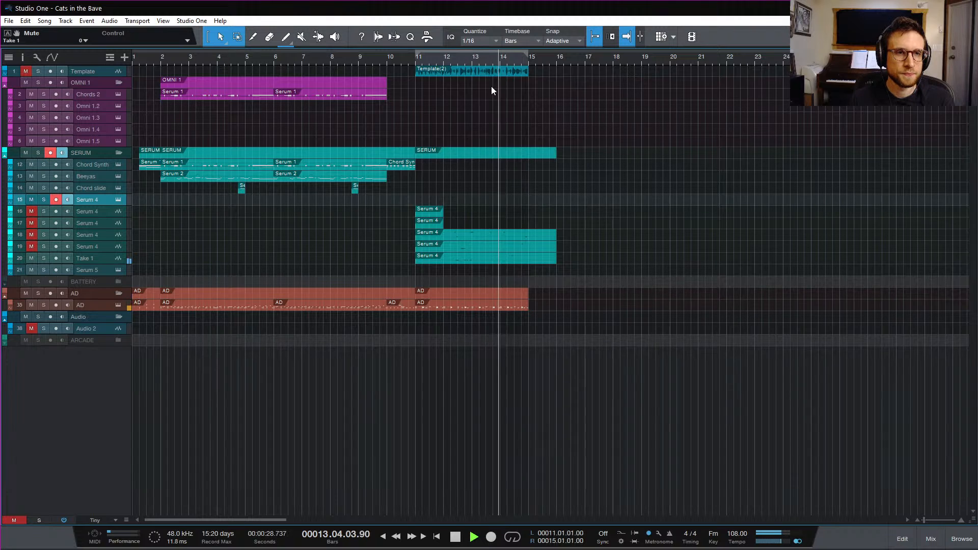
click(472, 62)
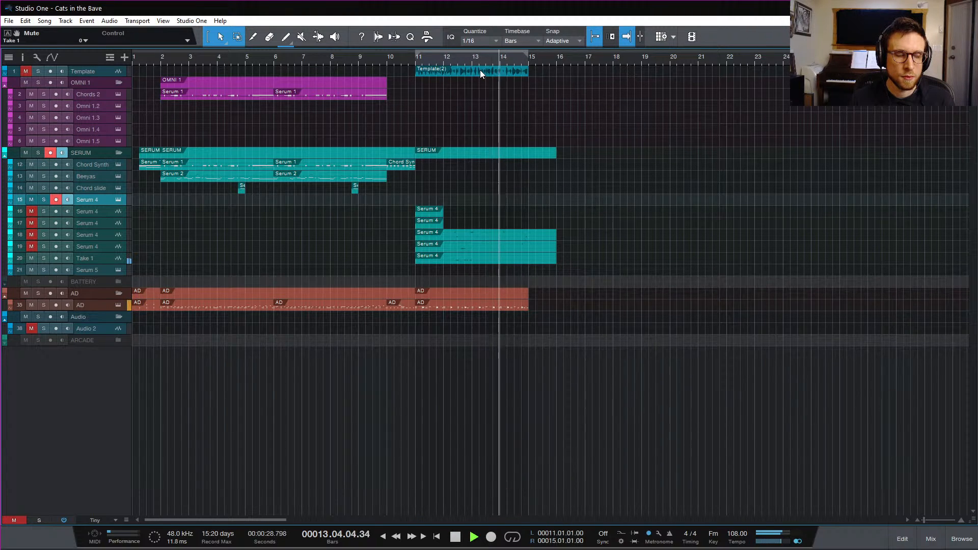
key(space)
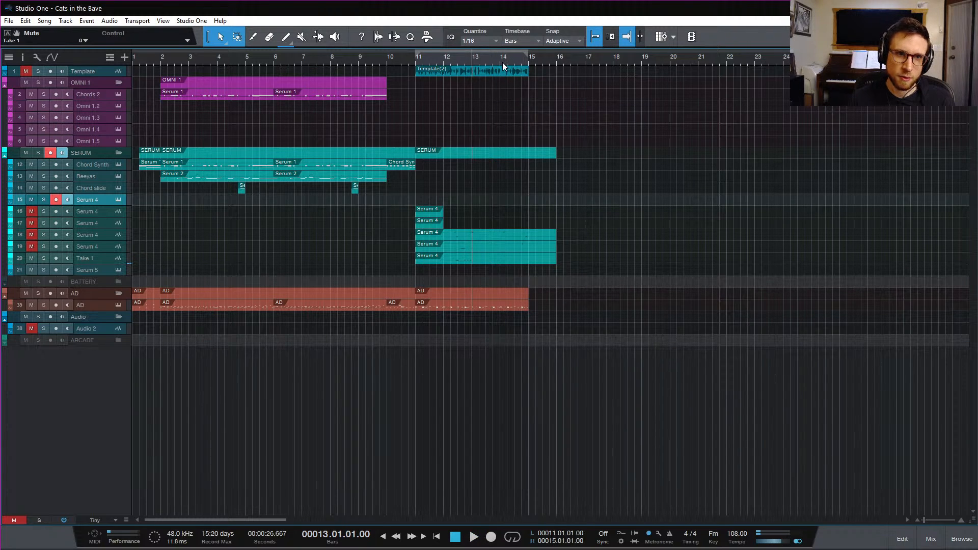
key(space)
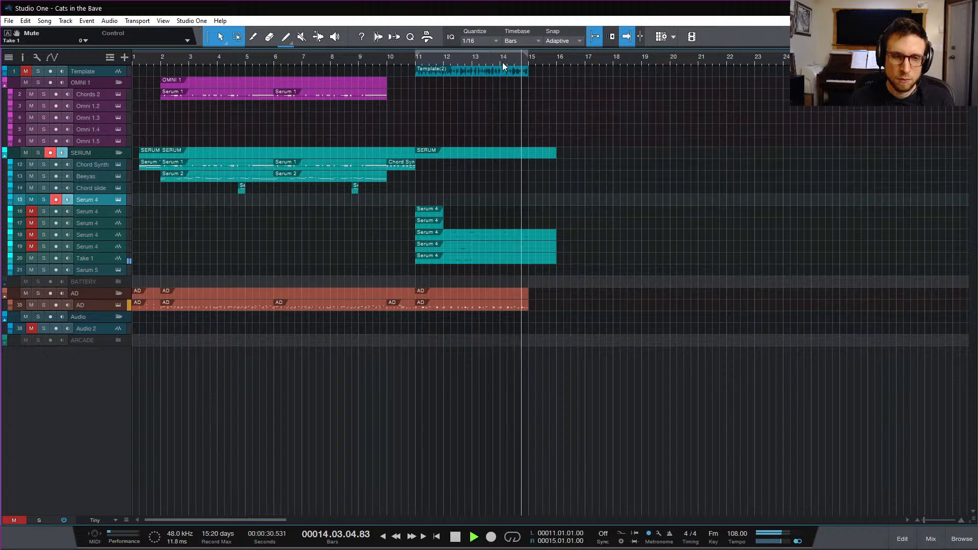
key(space)
key(space)
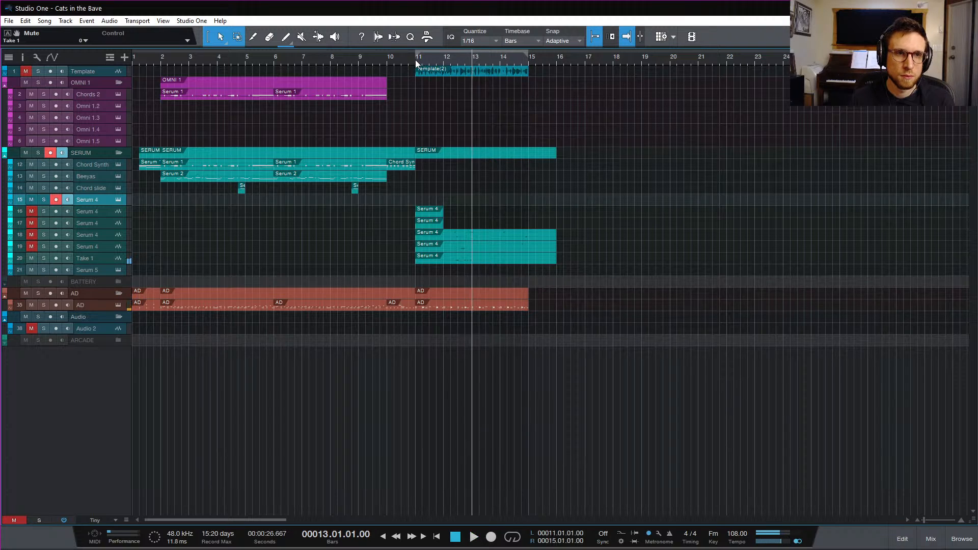
Compare Take 1 and the takes on tracks 19 and 17 from bar 11, leaving only track 17's take unmuted
key(KP_1)
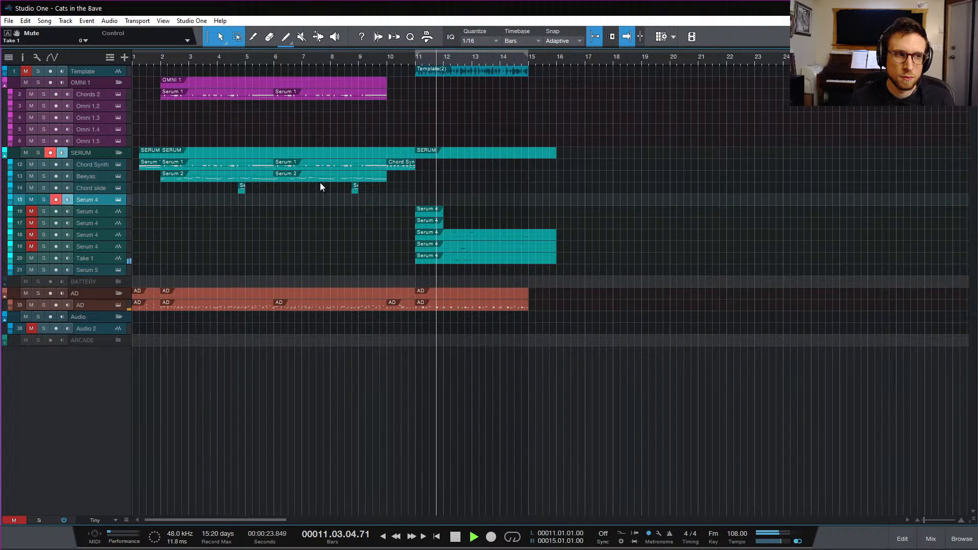
click(32, 258)
key(KP_1)
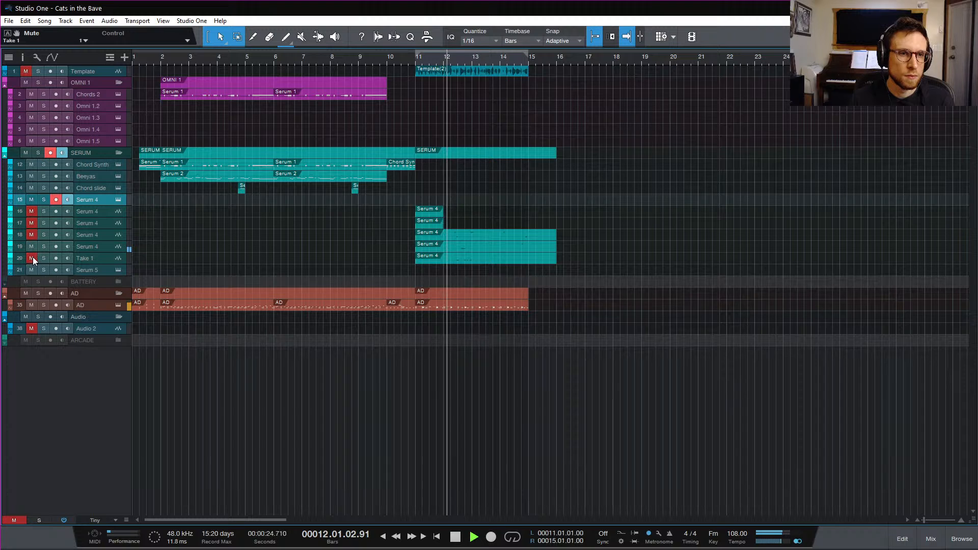
click(32, 246)
key(KP_1)
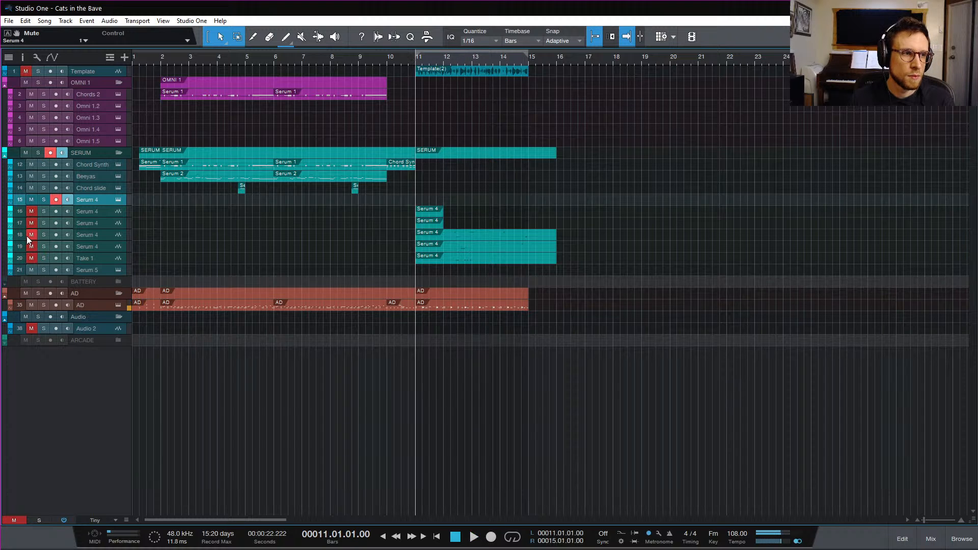
click(30, 223)
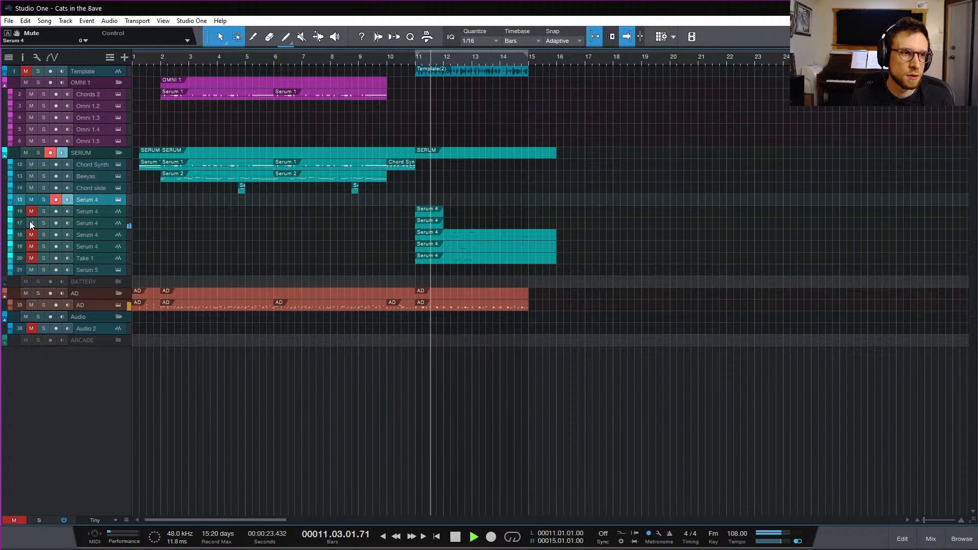
key(KP_1)
key(KP_1)
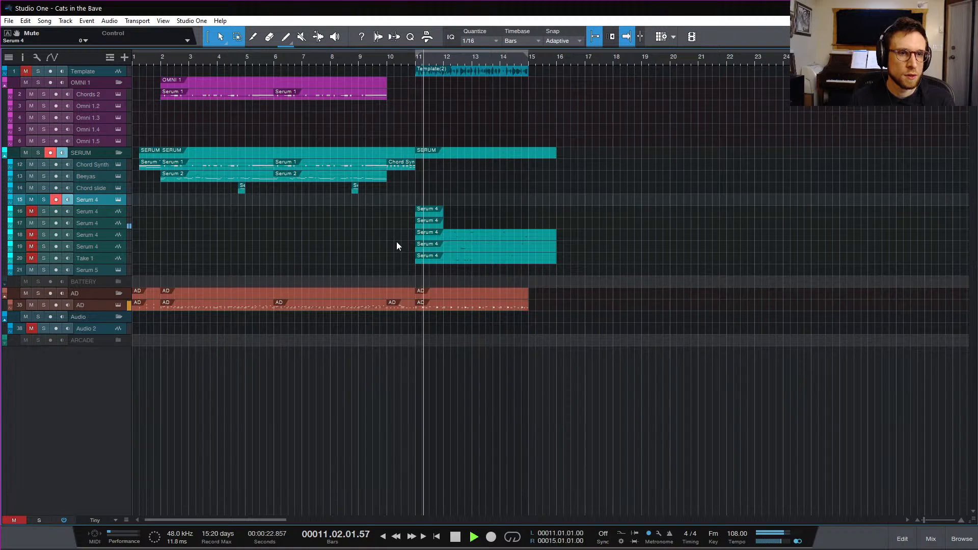
key(space)
Move every bass take except the one on track 17 from bar 11 to bar 21
drag(443, 241, 708, 210)
click(434, 209)
click(436, 223)
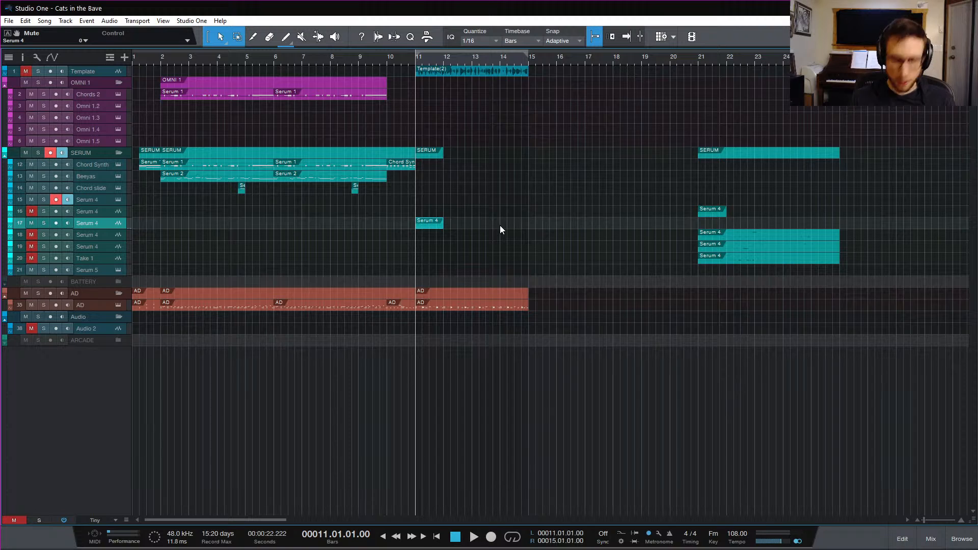
Unmute all the Serum 4 bass take tracks and Take 1, and set the track height to Normal
key(e)
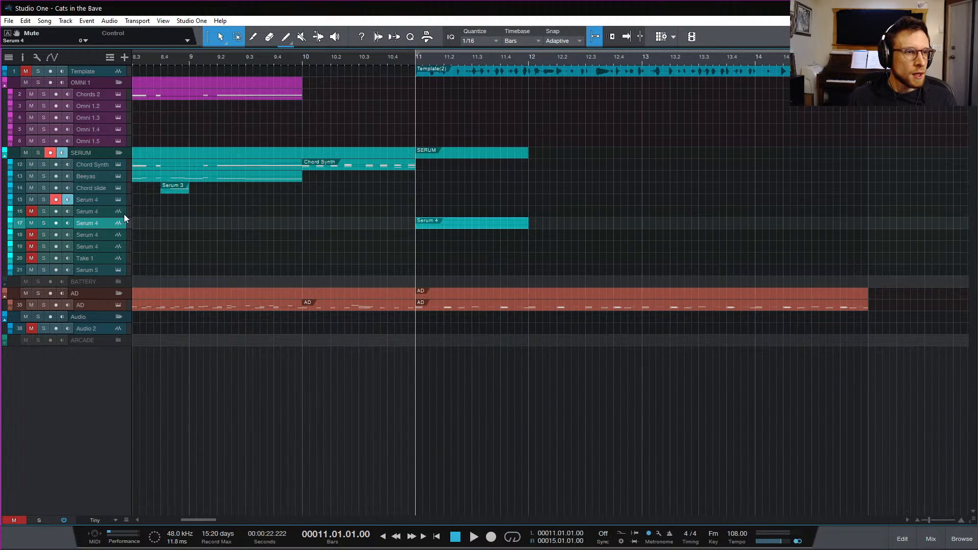
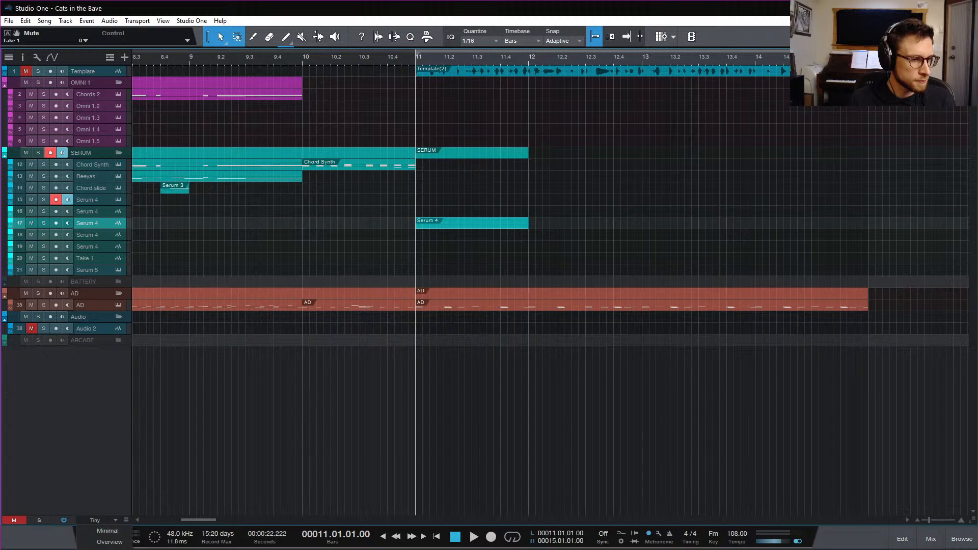
scroll(566, 269, up, 5)
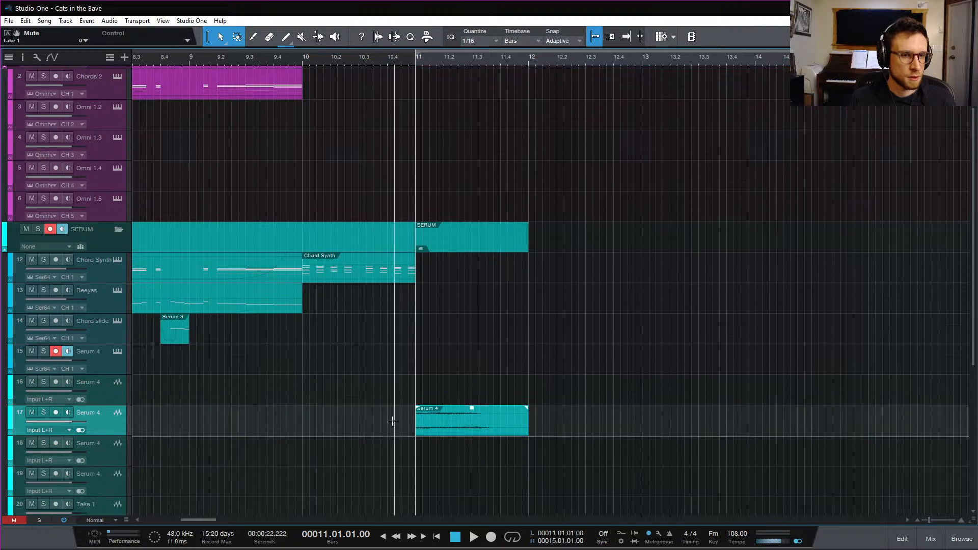
scroll(476, 415, down, 3)
Raise the clip volume of track 17's bass take at bar 11 while repeatedly auditioning it with the drums
key(space)
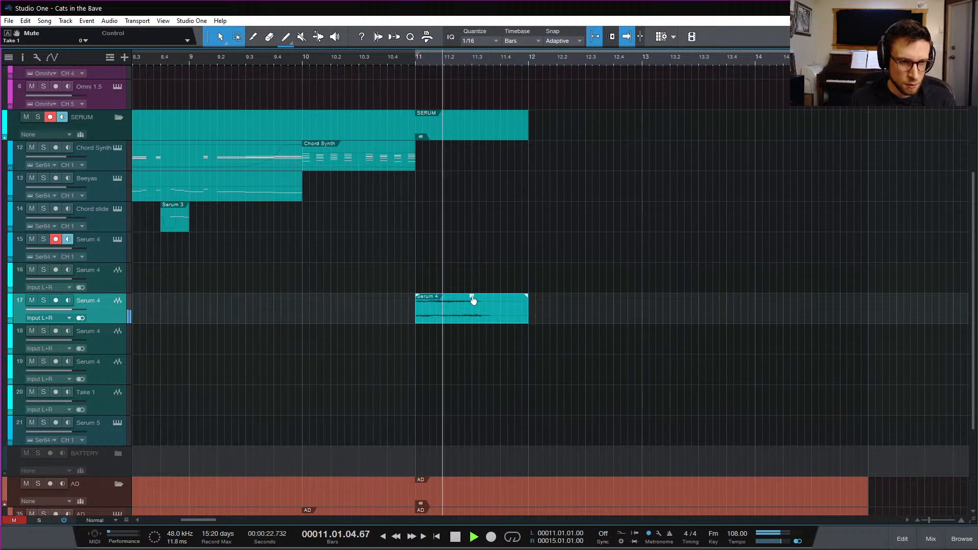
key(space)
drag(472, 296, 473, 301)
key(space)
key(space)
key(space)
key(space)
key(space)
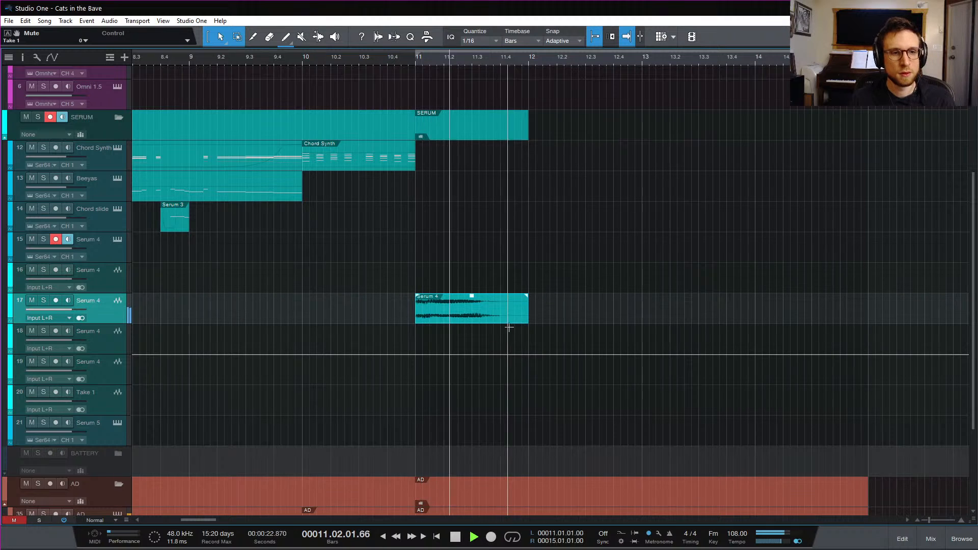
key(space)
key(space)
key(f)
key(space)
key(space)
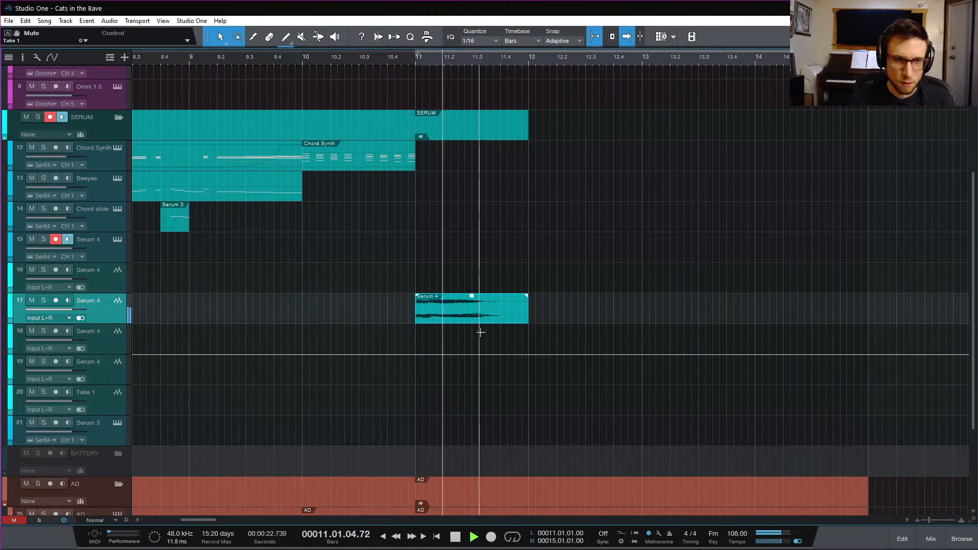
key(space)
scroll(211, 364, up, 5)
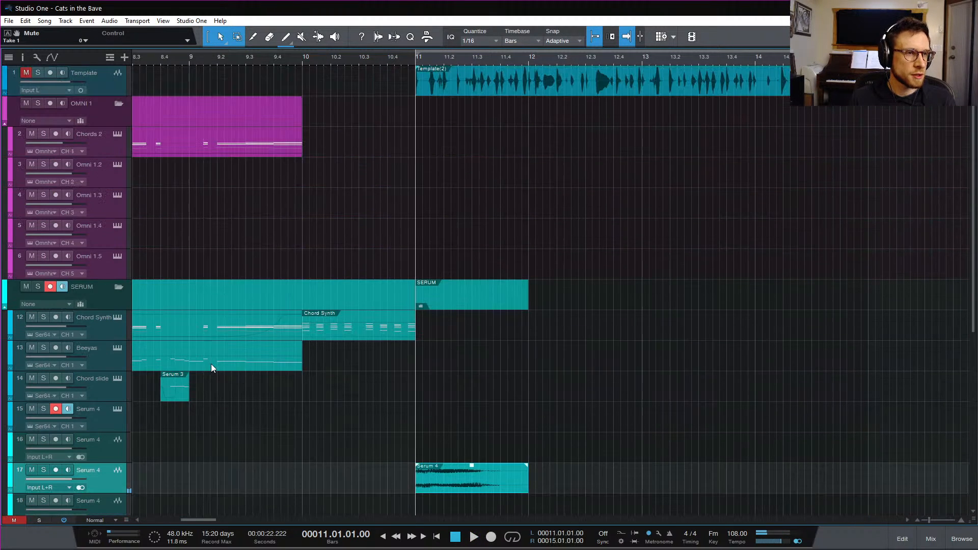
Play the song from bar 11 several times to hear the Serum 4 clip on track 17 against the drums
key(space)
key(space)
key(space)
key(space)
scroll(364, 384, down, 6)
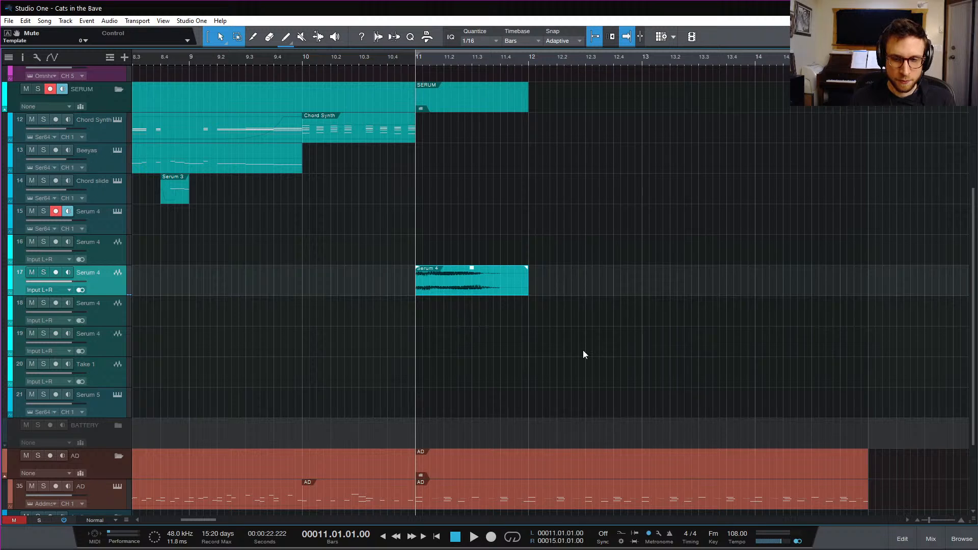
key(space)
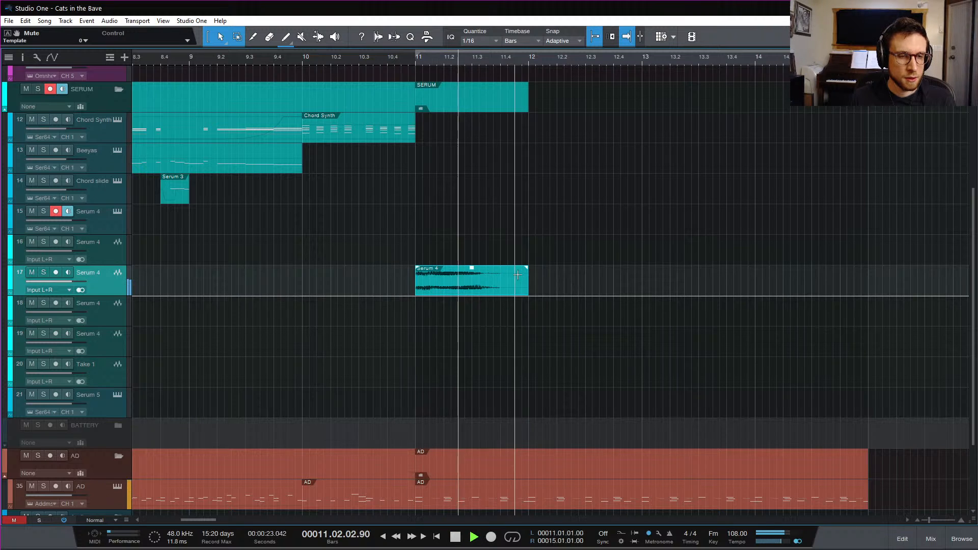
key(space)
key(space)
key(space)
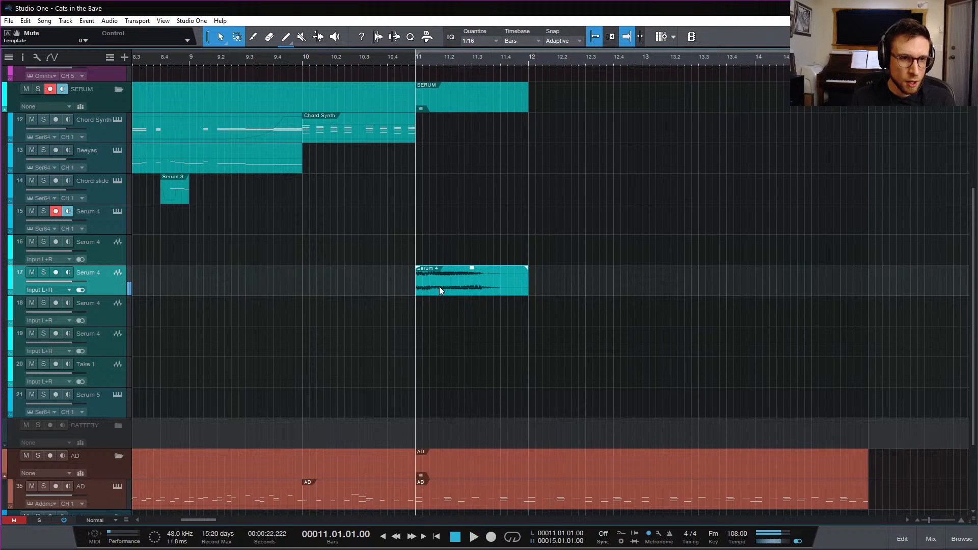
Move the Serum 4 clip on track 17 a sixteenth note later and audition it from bar 11
mouse_move(442, 287)
mouse_down()
mouse_move(471, 289)
mouse_move(446, 289)
mouse_up()
key(space)
key(space)
key(space)
key(space)
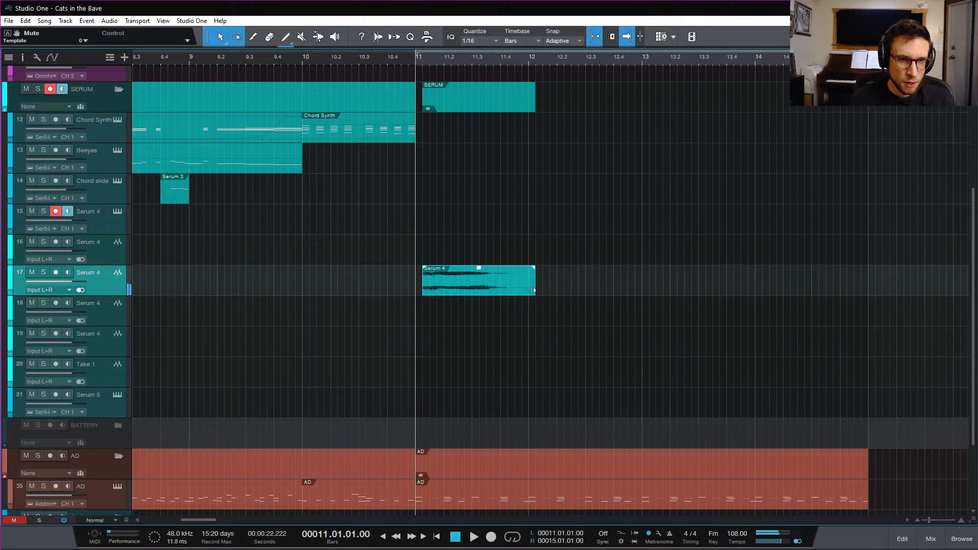
Add a fade-in about a sixteenth note long to the start of the Serum 4 clip on track 17
key(e)
key(e)
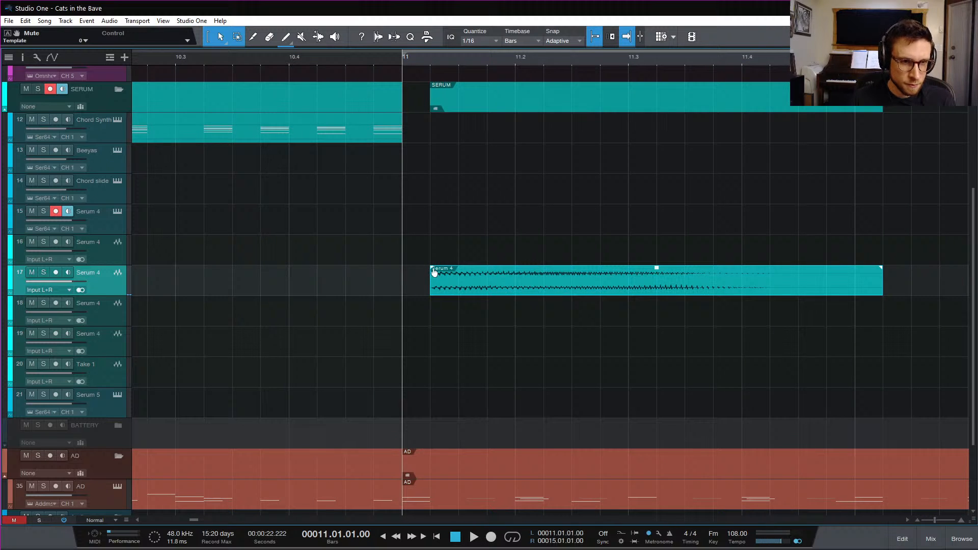
drag(433, 269, 458, 268)
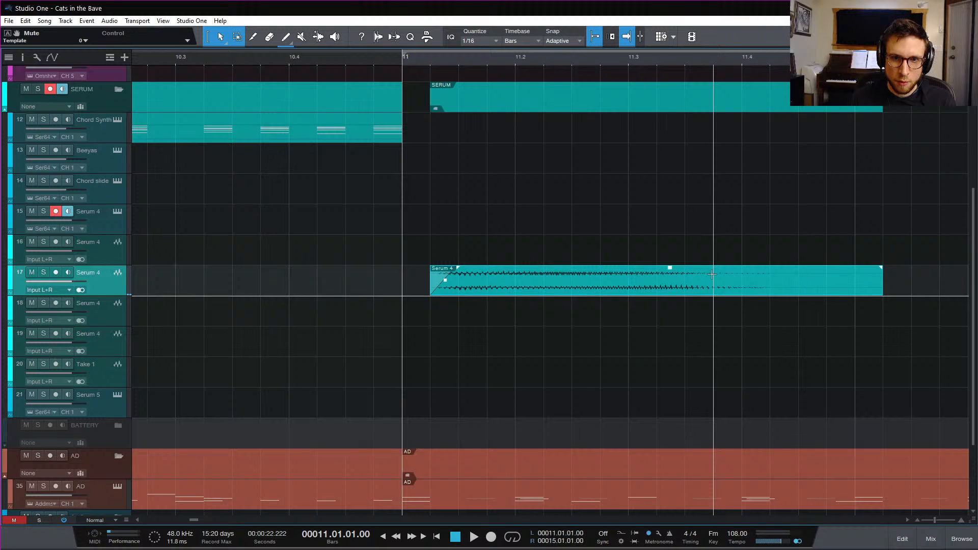
Split the Serum 4 clip at 11.3.3, shorten its first piece to end at 11.2 with a curved fade-out, and audition it
click(688, 274)
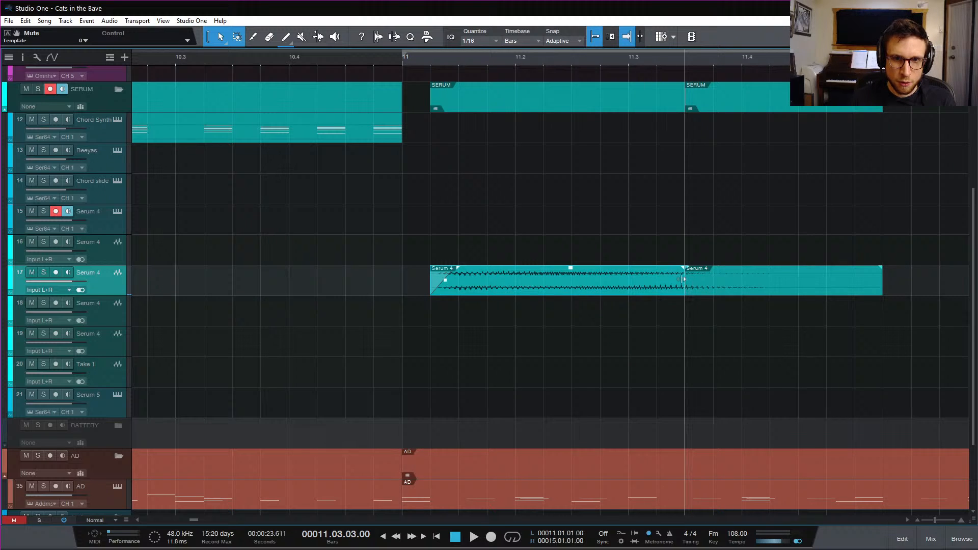
drag(683, 279, 484, 293)
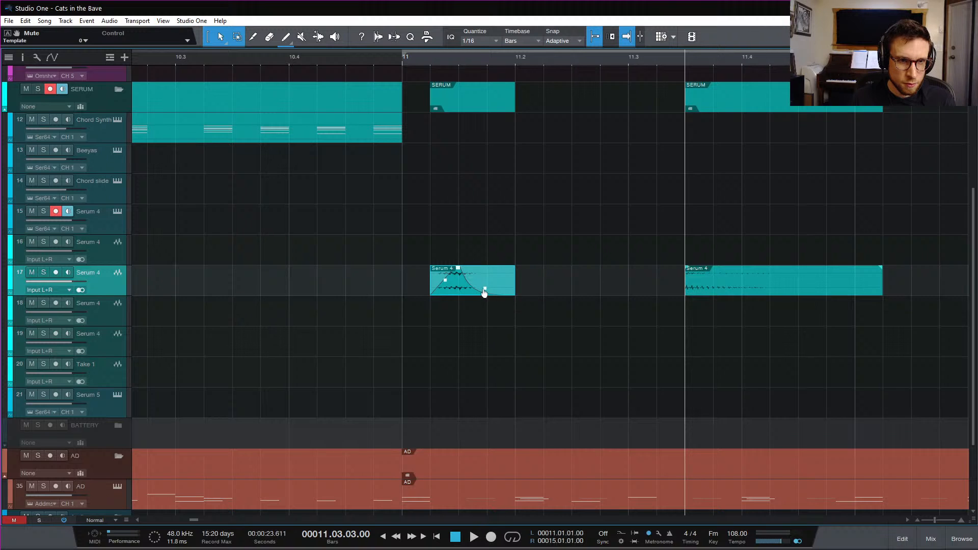
click(401, 59)
key(space)
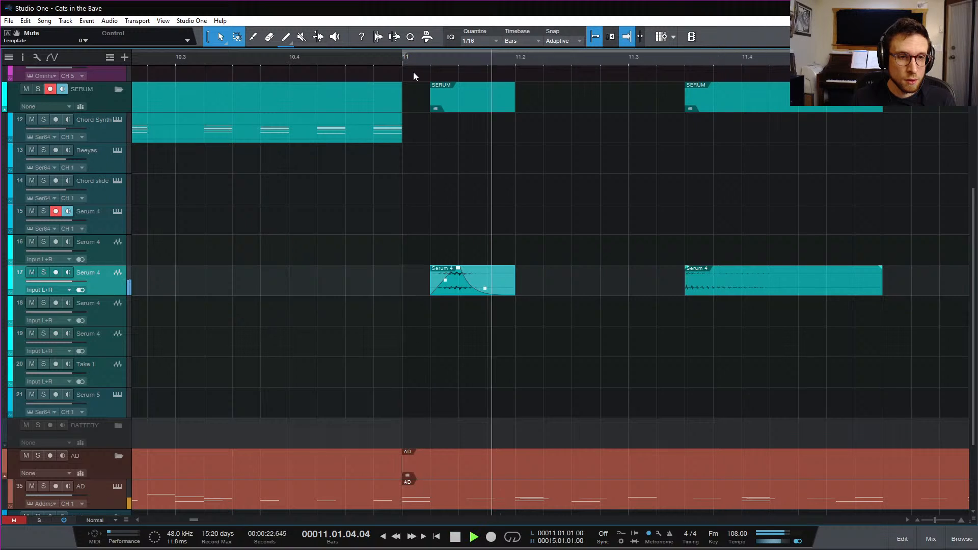
key(space)
key(space)
key(space)
key(space)
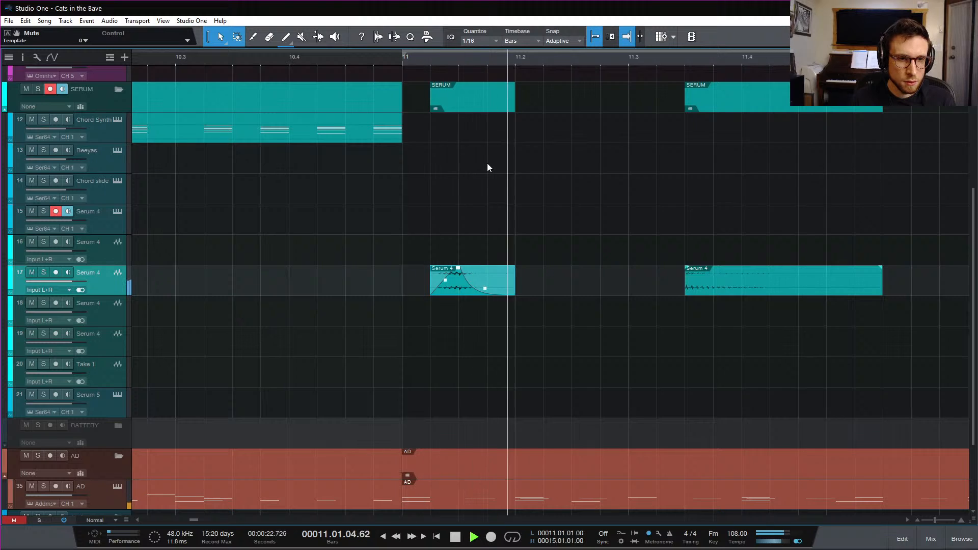
Raise the volume of the short Serum 4 clip at bar 11 while auditioning it with the drums
key(space)
key(space)
key(space)
key(space)
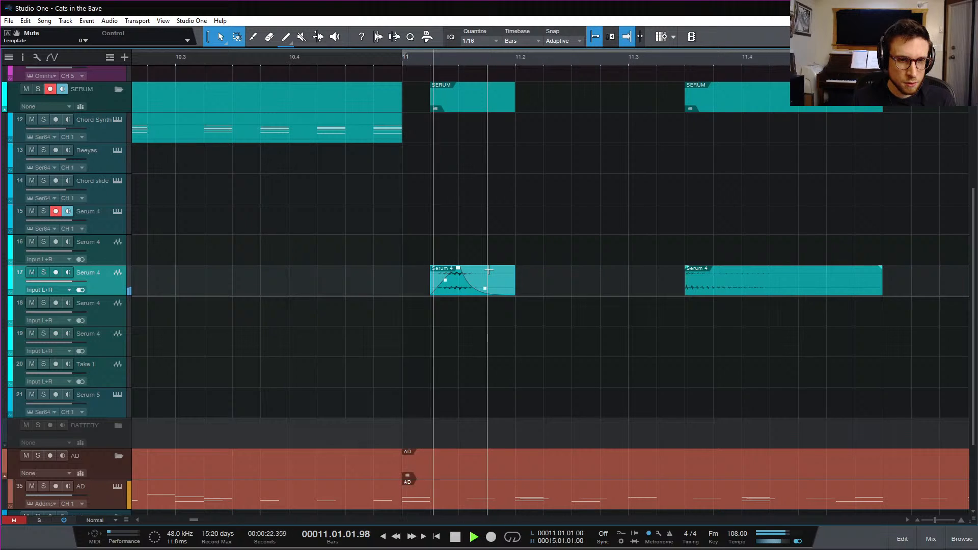
key(space)
key(space)
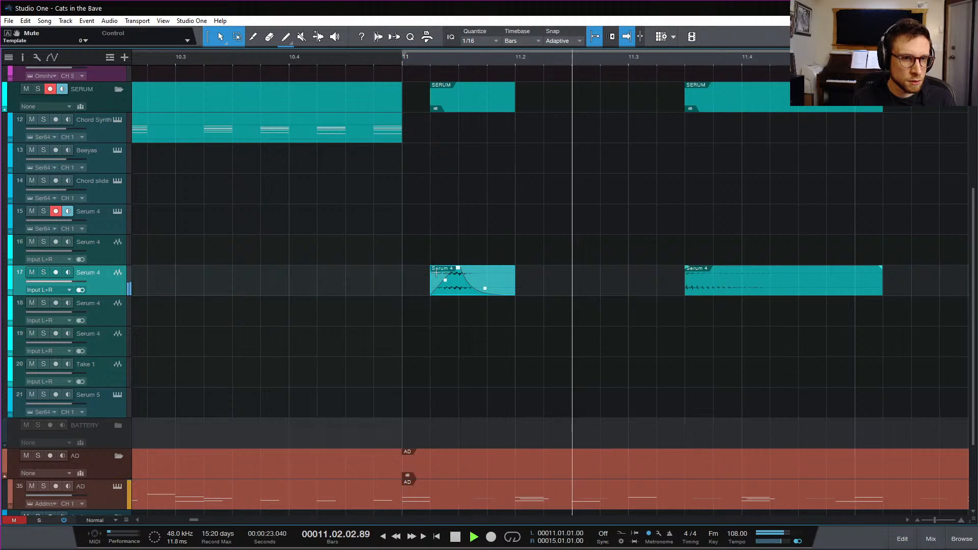
key(space)
drag(459, 267, 460, 263)
key(space)
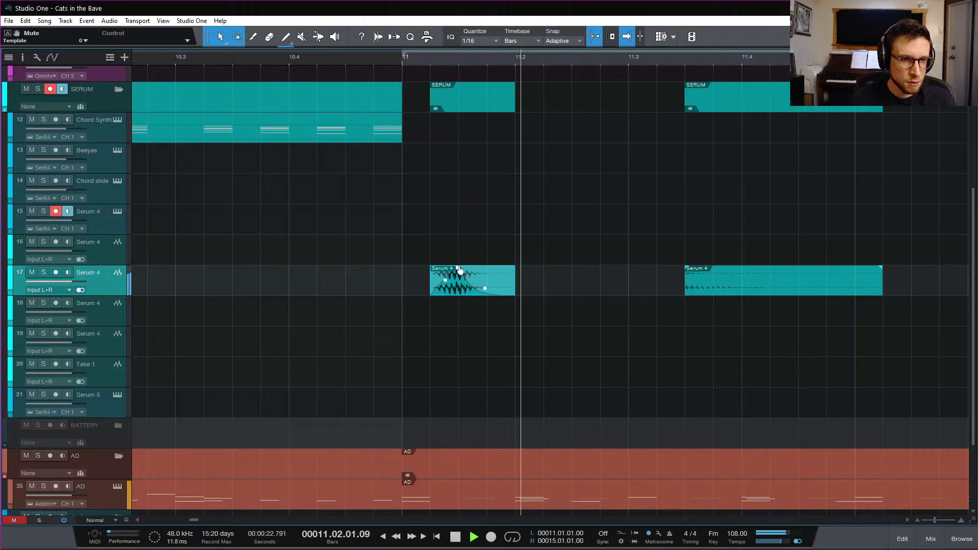
Bend the short clip's fade-in into an exponential curve and audition it from bar 11
key(space)
key(space)
key(space)
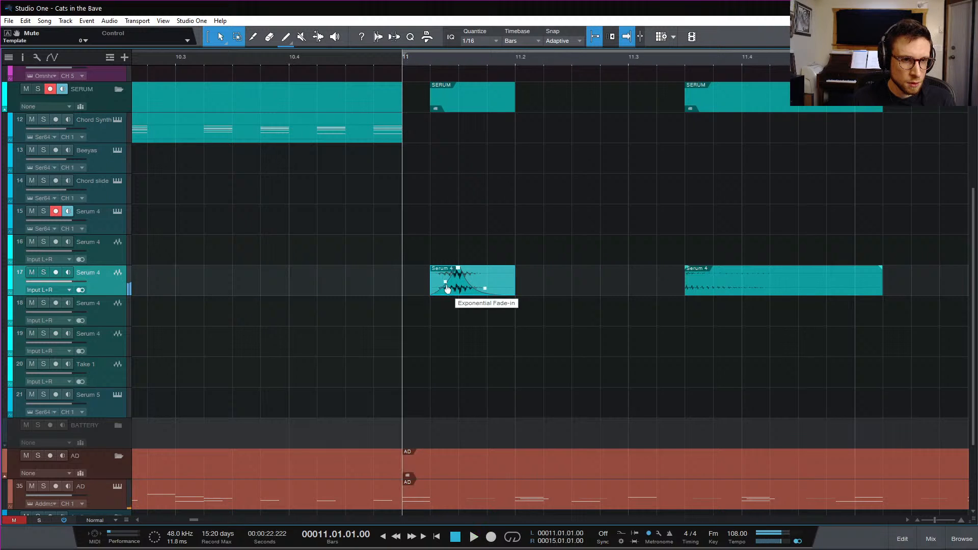
key(space)
key(space)
key(space)
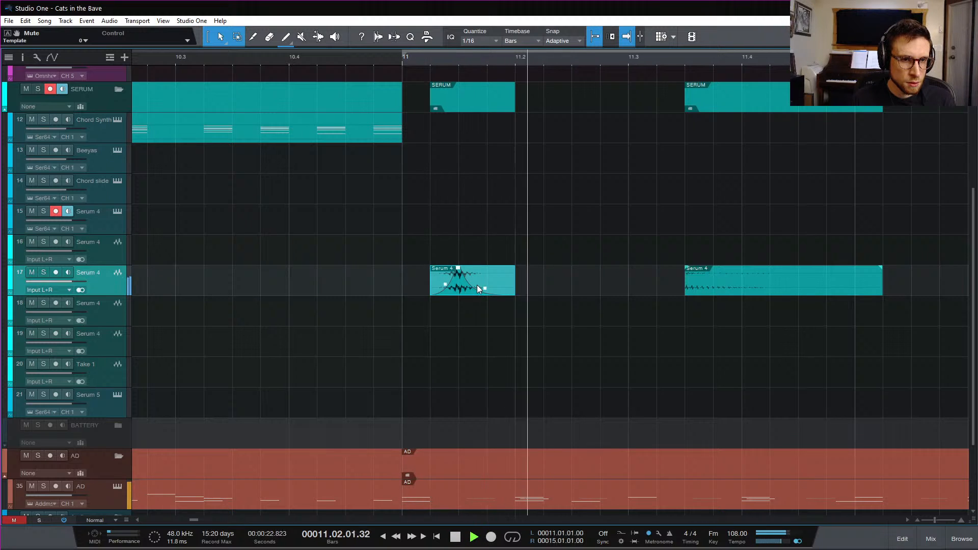
key(space)
key(space)
key(space)
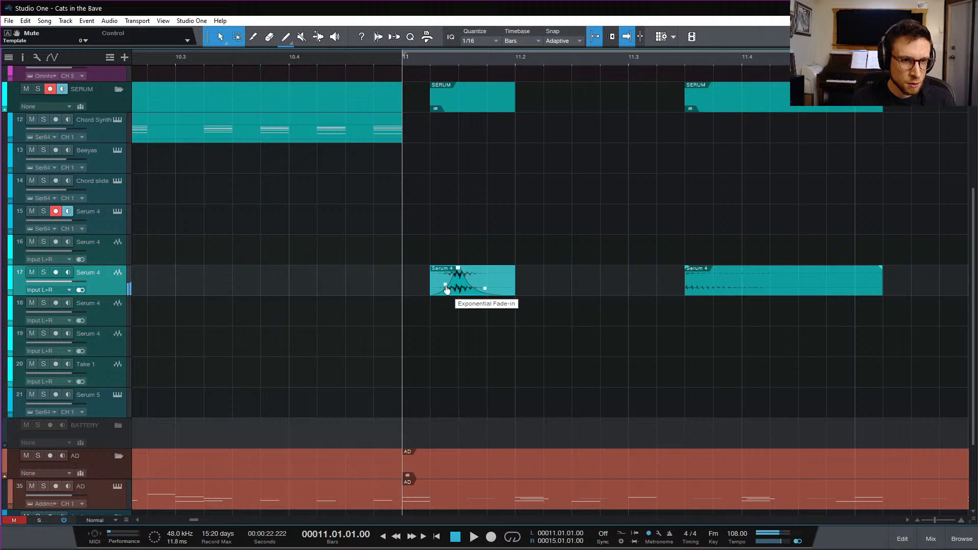
Steepen the short clip's exponential fade-in further, replaying from bar 11 to judge the swell
key(space)
key(space)
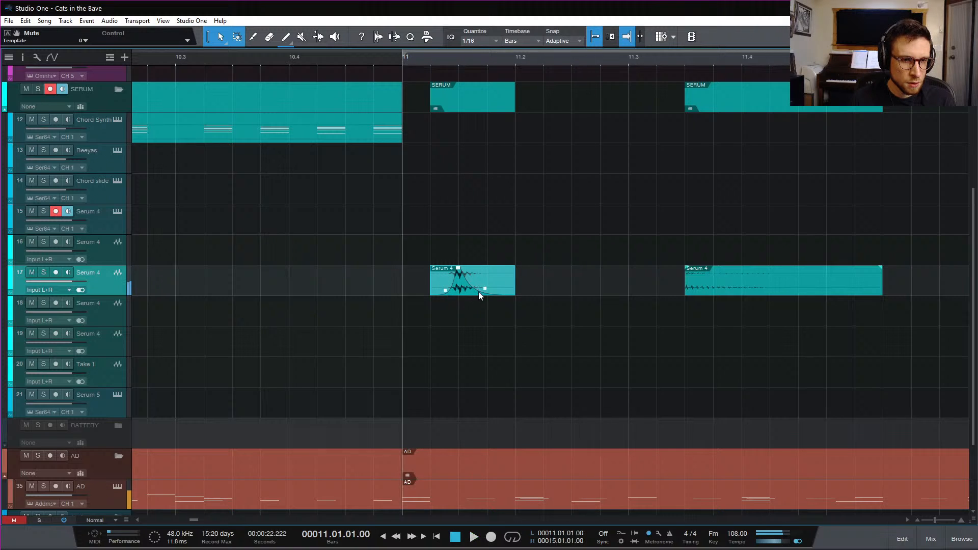
key(space)
key(space)
key(space)
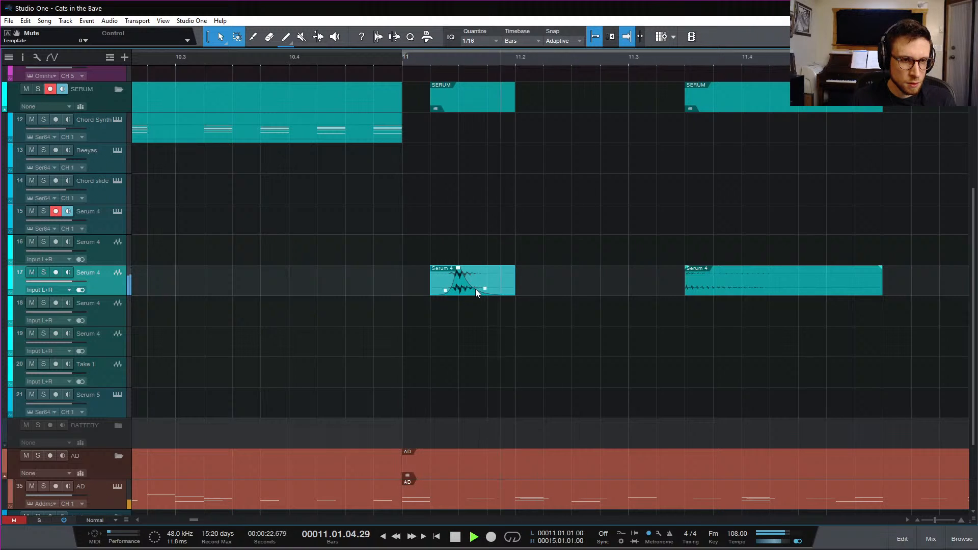
key(space)
key(space)
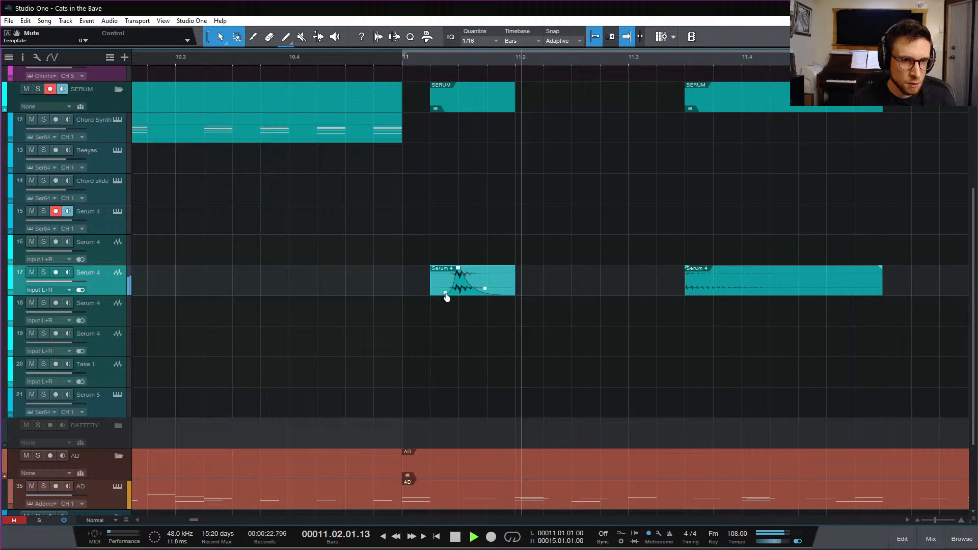
key(space)
key(space)
key(space)
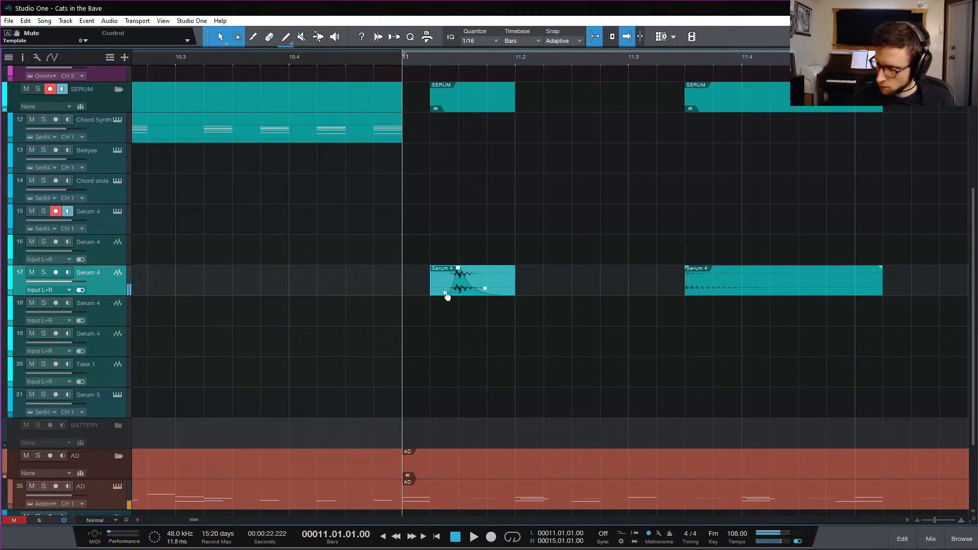
key(space)
key(space)
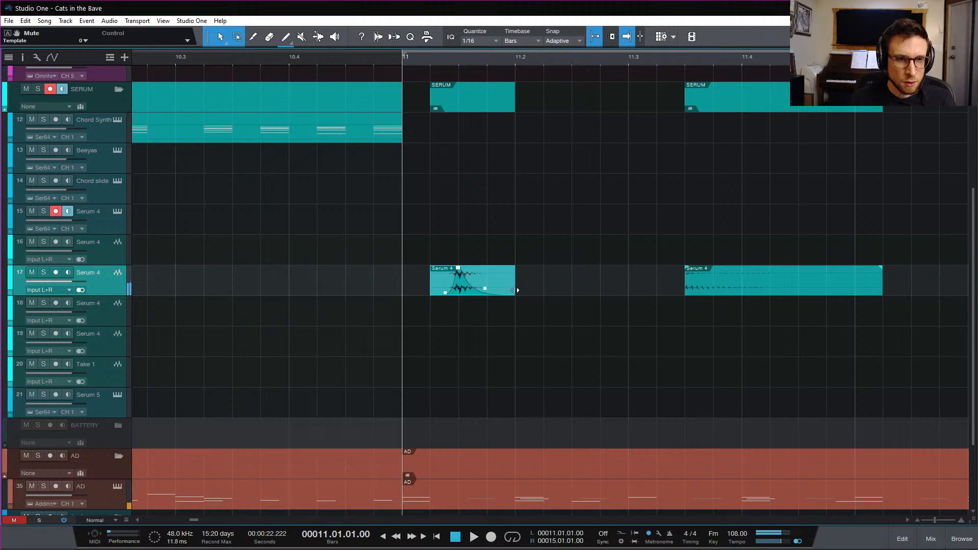
Extend the short clip's end by a sixteenth note, then start its fade-out earlier with a steeper curve
drag(512, 291, 542, 291)
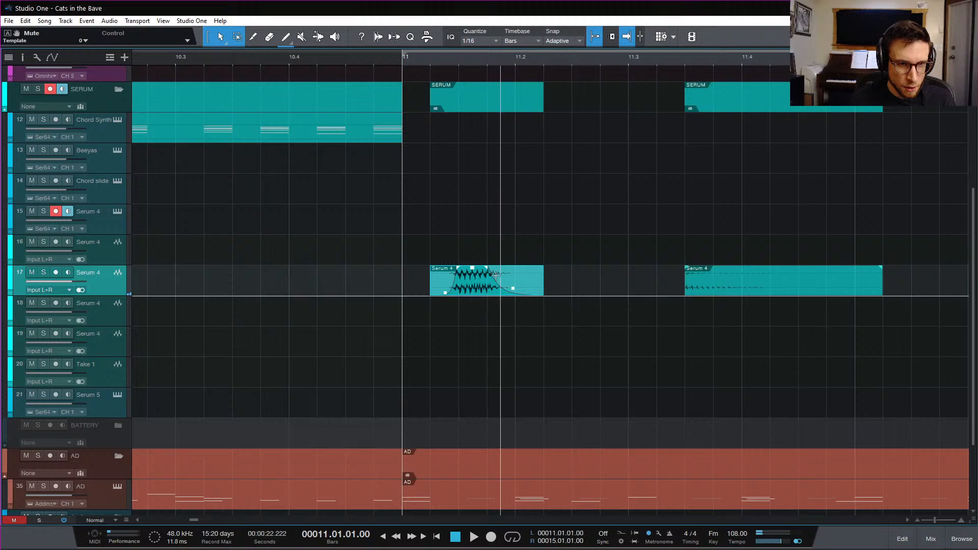
drag(486, 268, 468, 278)
key(space)
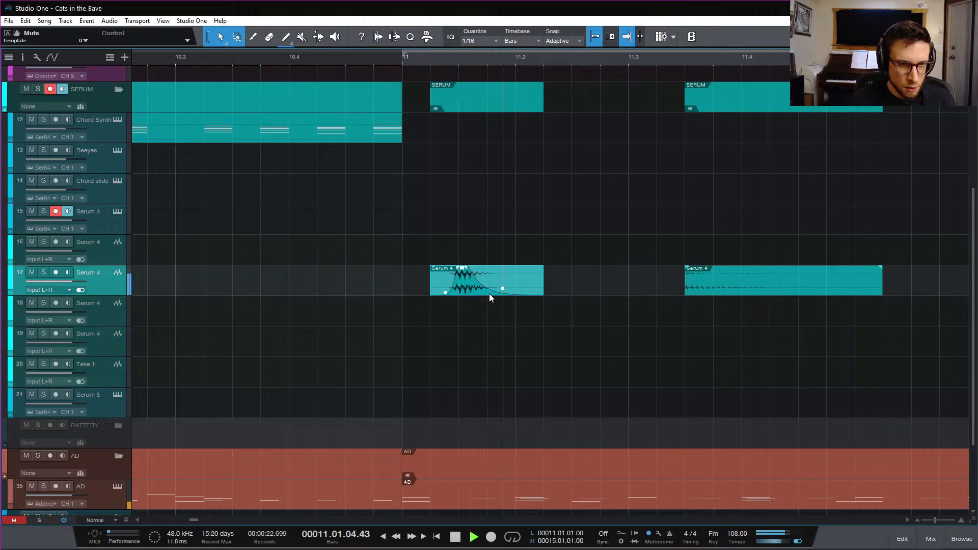
key(space)
key(space)
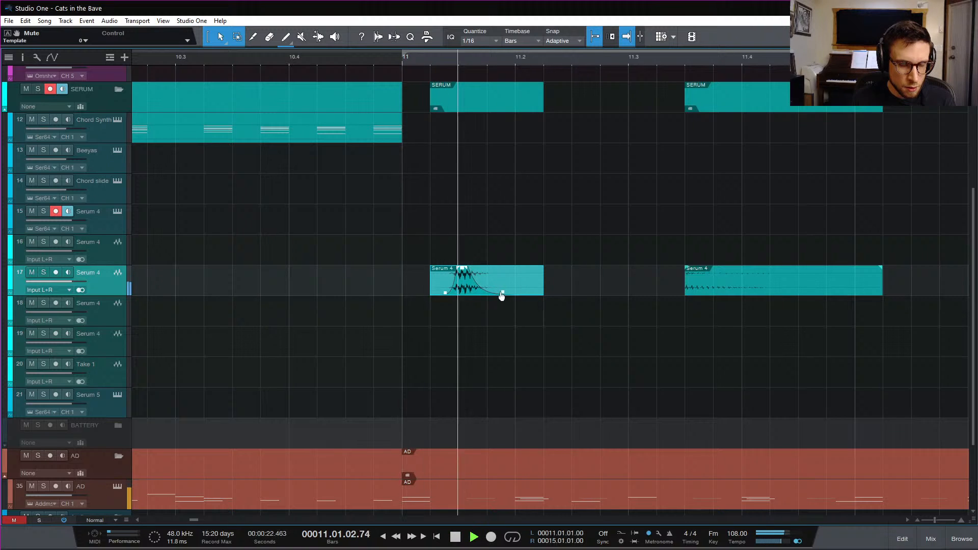
key(space)
key(space)
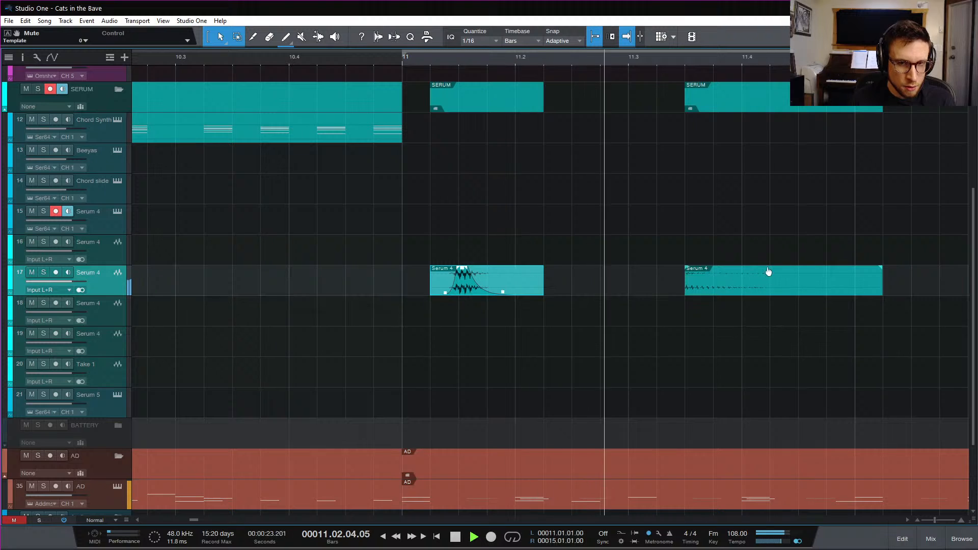
Listen to the shaped Serum 4 clip from bar 11 and the leftover piece from 11.3.3
key(space)
key(space)
key(space)
key(space)
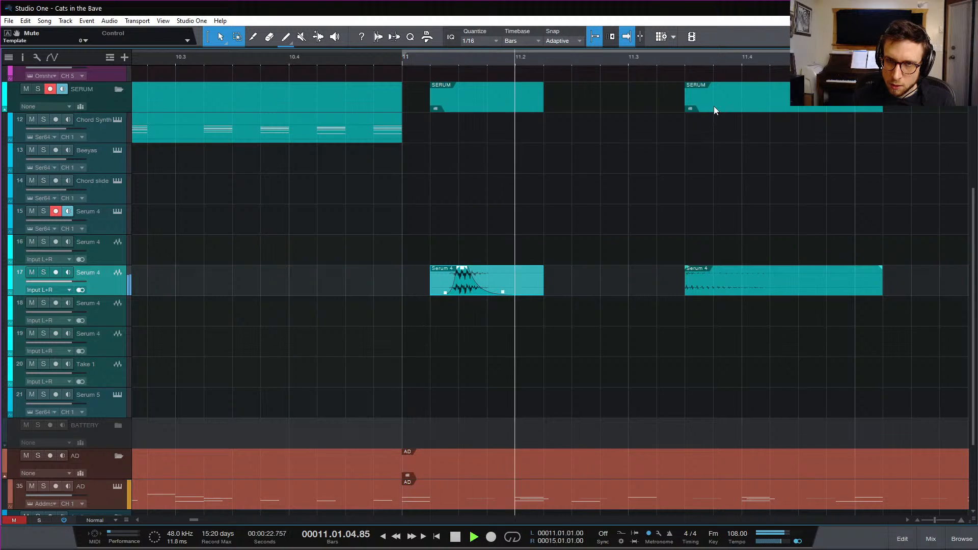
key(space)
click(686, 60)
key(space)
key(space)
key(space)
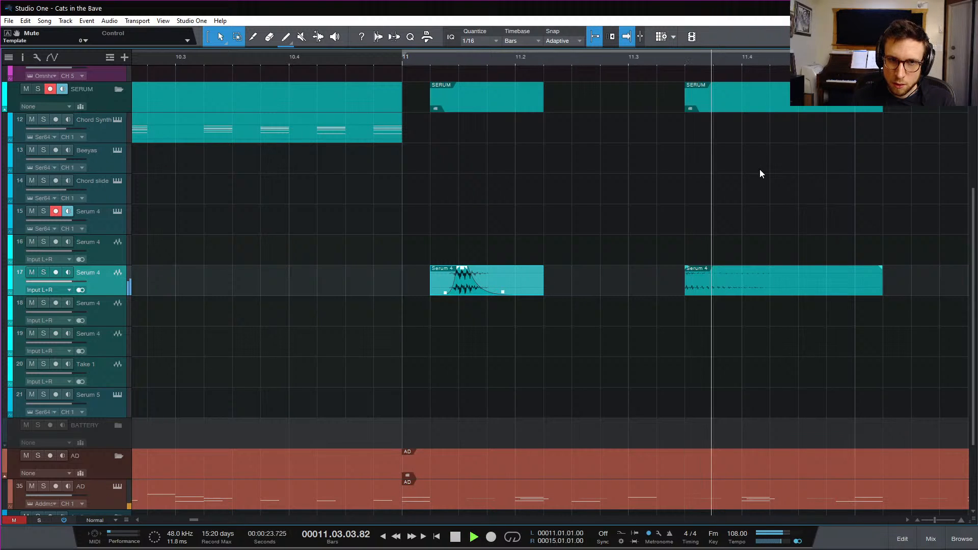
key(space)
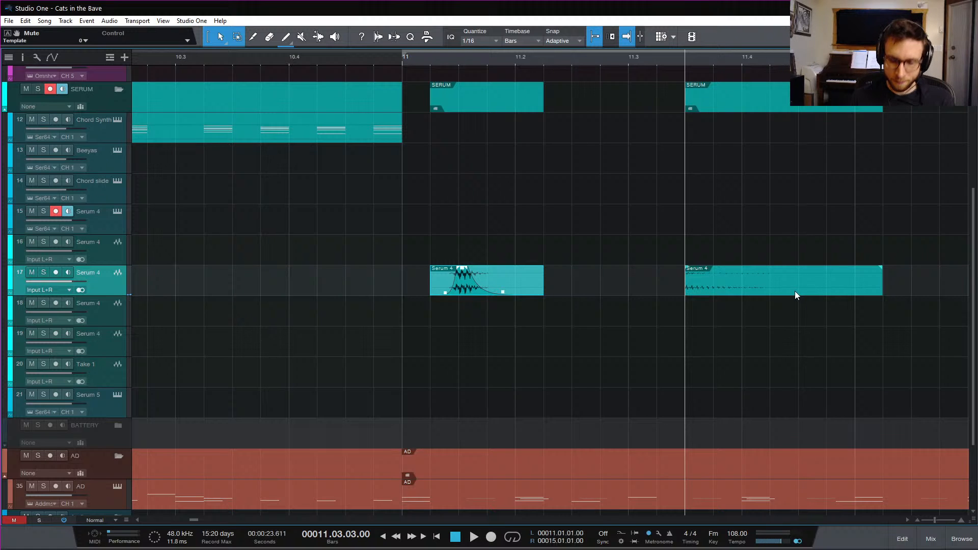
Move the leftover Serum 4 piece on track 17 out to just before bar 18
key(z)
scroll(701, 285, right, 5)
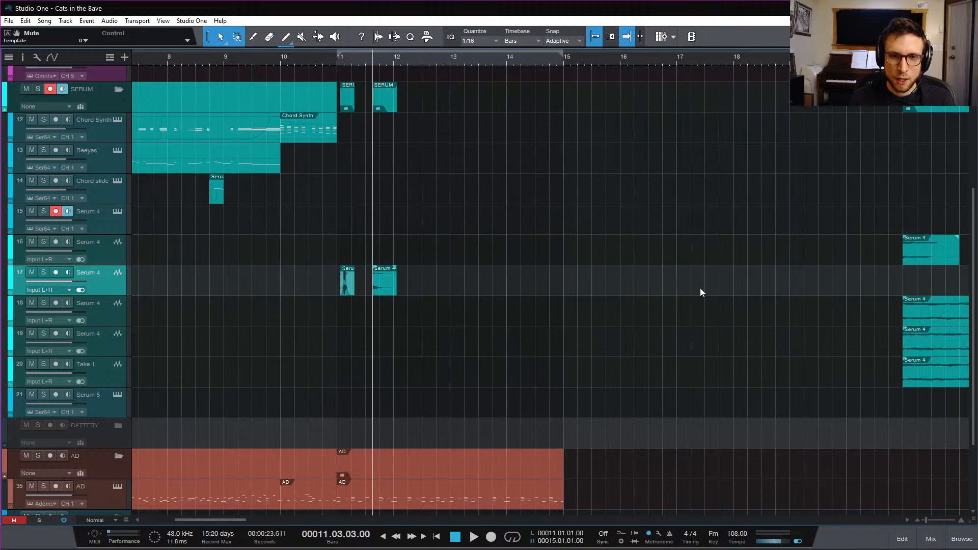
drag(543, 288, 553, 286)
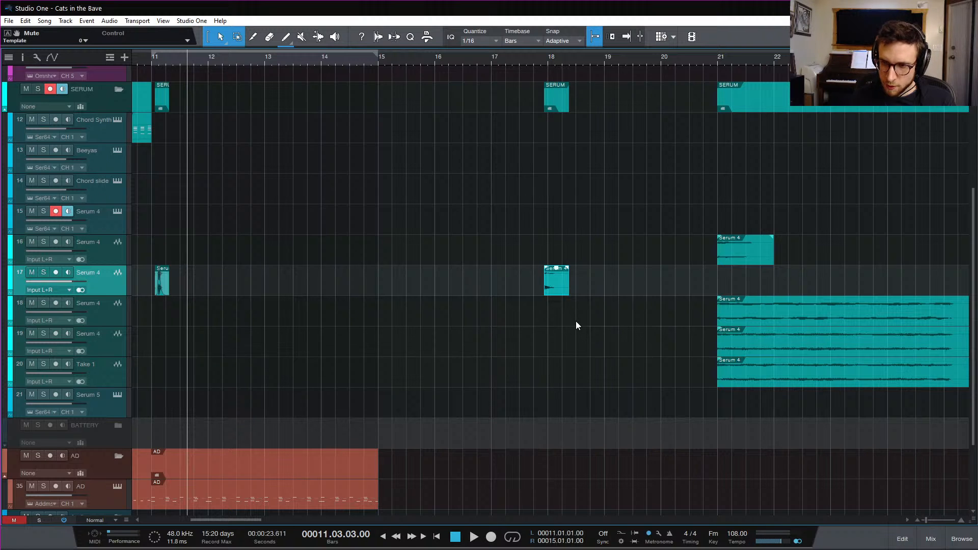
Solo Serum 4 track 19 and play its long recording from 24.3.4
scroll(584, 319, right, 2)
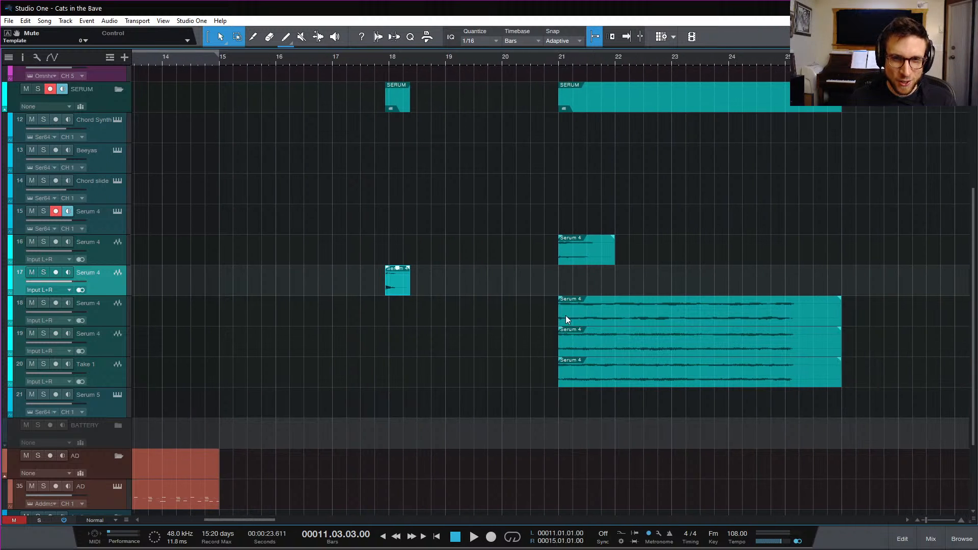
scroll(420, 299, left, 3)
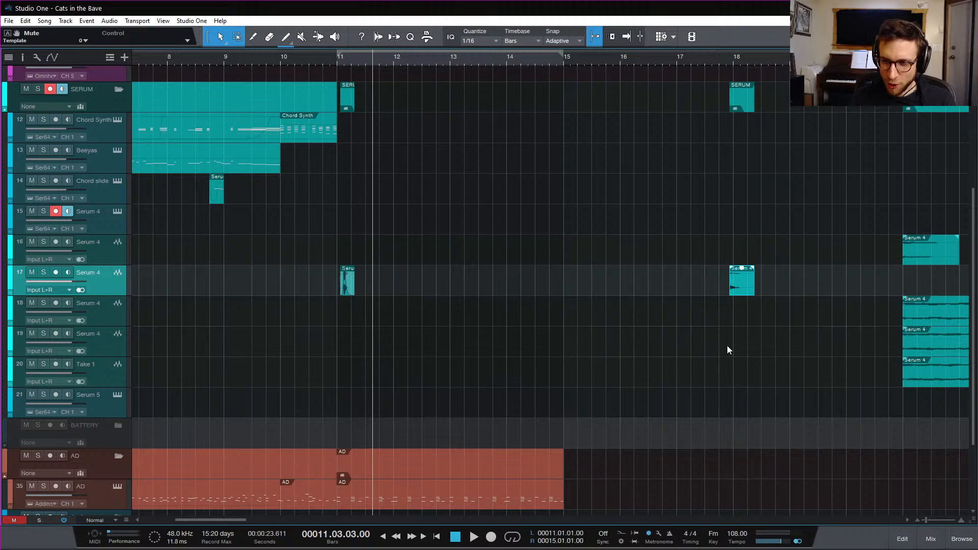
scroll(715, 350, right, 3)
scroll(707, 347, left, 1)
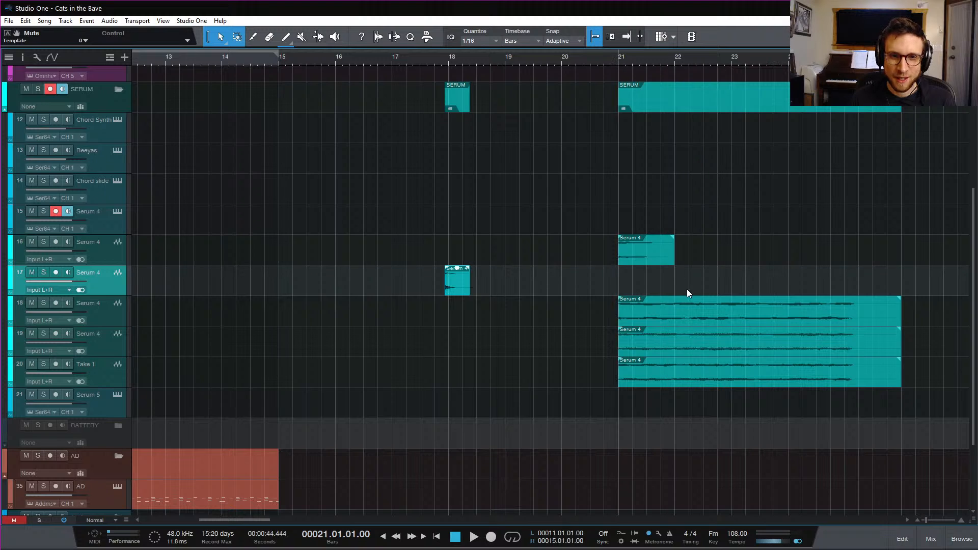
click(827, 57)
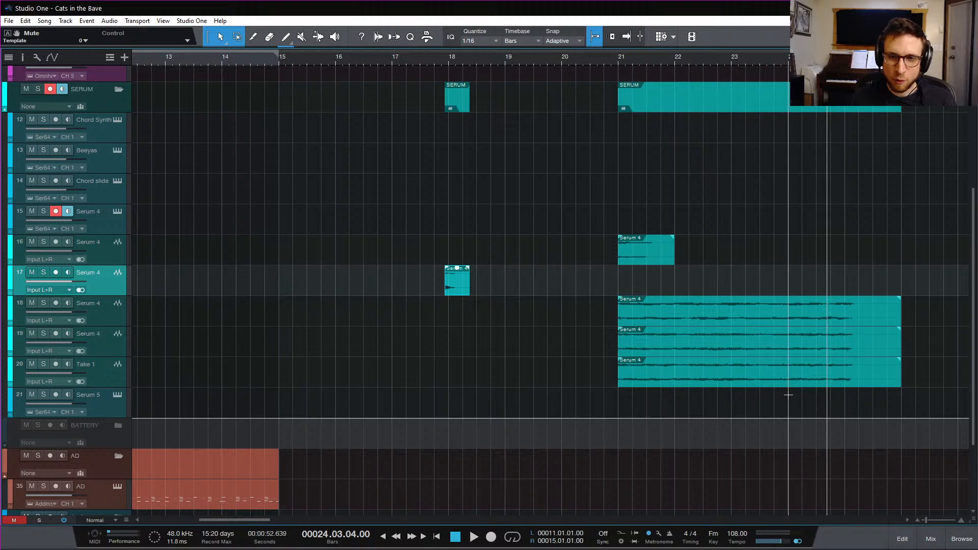
click(44, 334)
key(space)
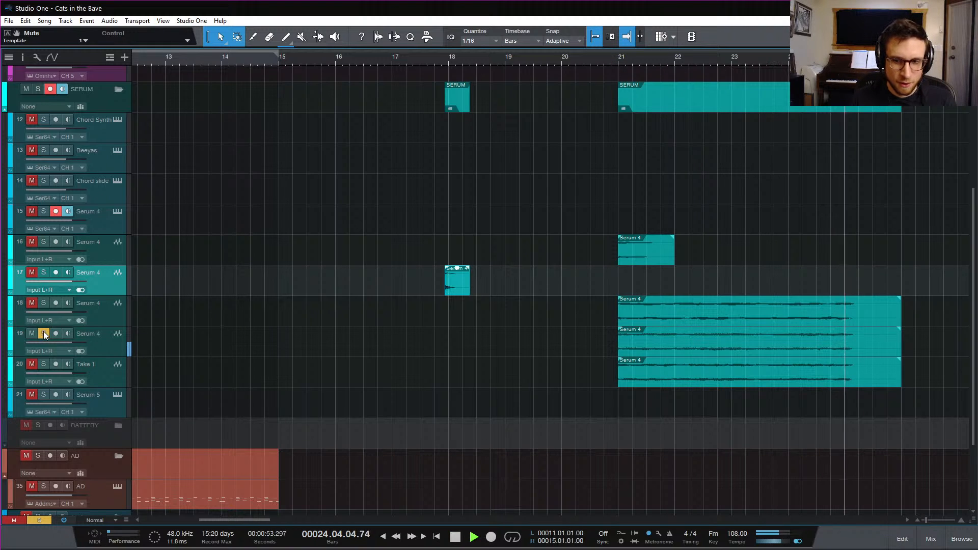
Clear the solo on track 19, then solo Take 1 track 20 and play its long recording
key(space)
click(42, 334)
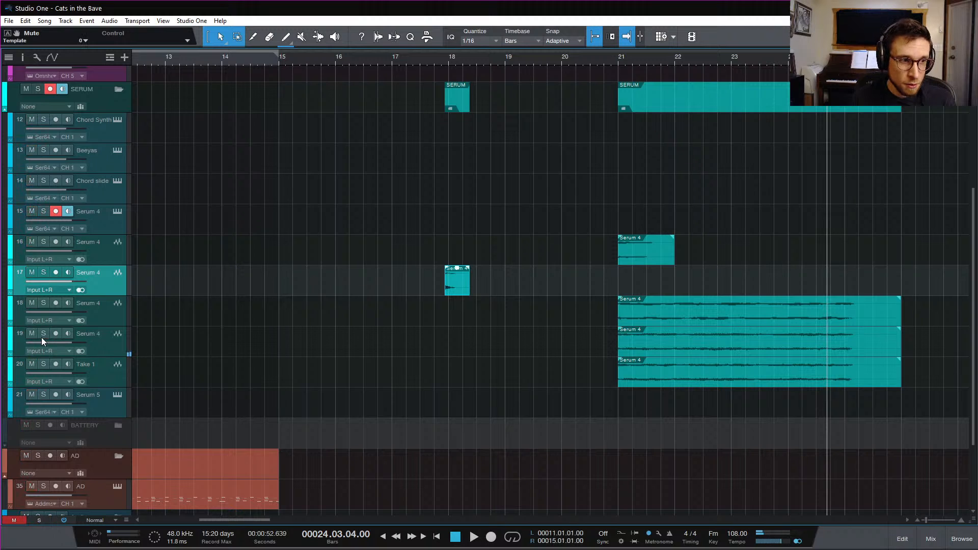
click(42, 364)
key(space)
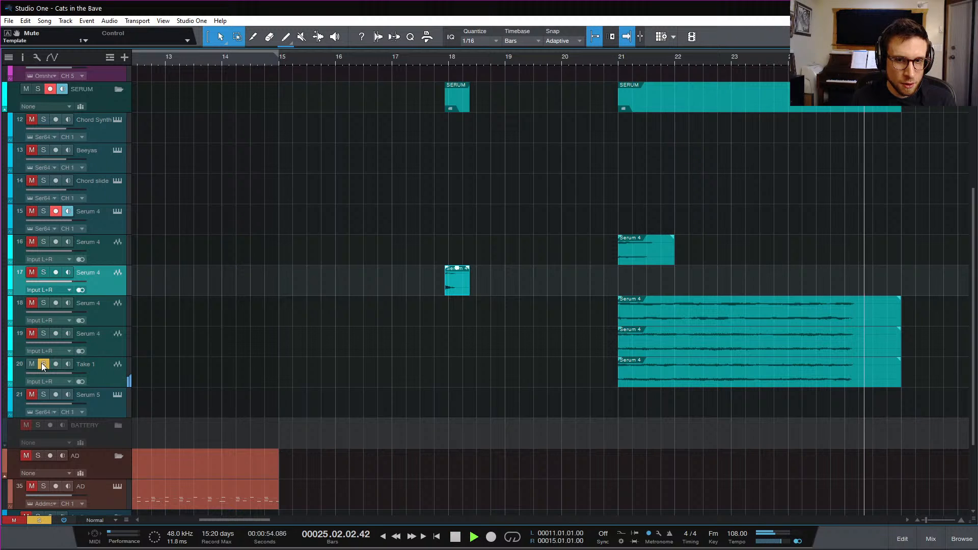
key(space)
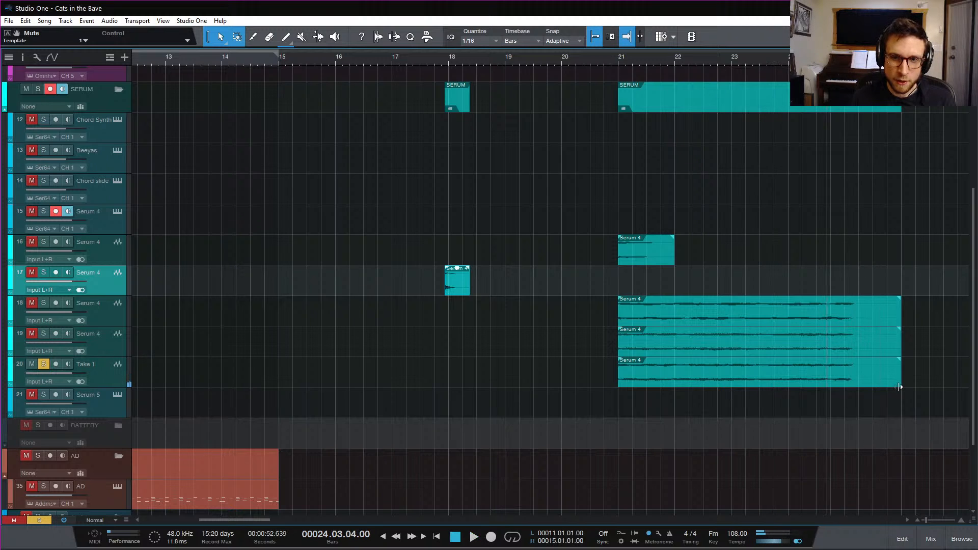
Split the Take 1 recording at bar 25 and move its tail piece to track 17 at 11.3.2
alt+click(848, 363)
drag(868, 376, 303, 377)
scroll(560, 372, left, 8)
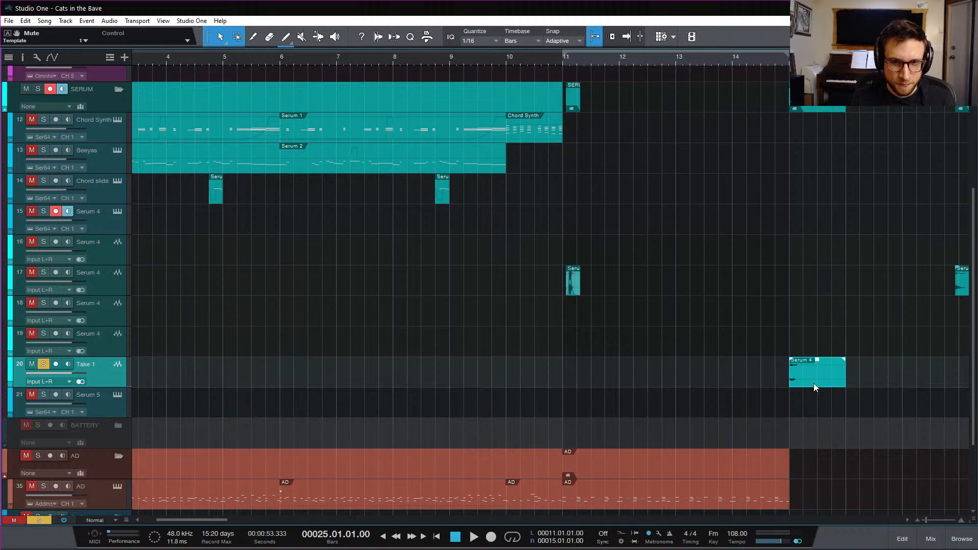
drag(813, 383, 617, 283)
scroll(620, 300, up, 5)
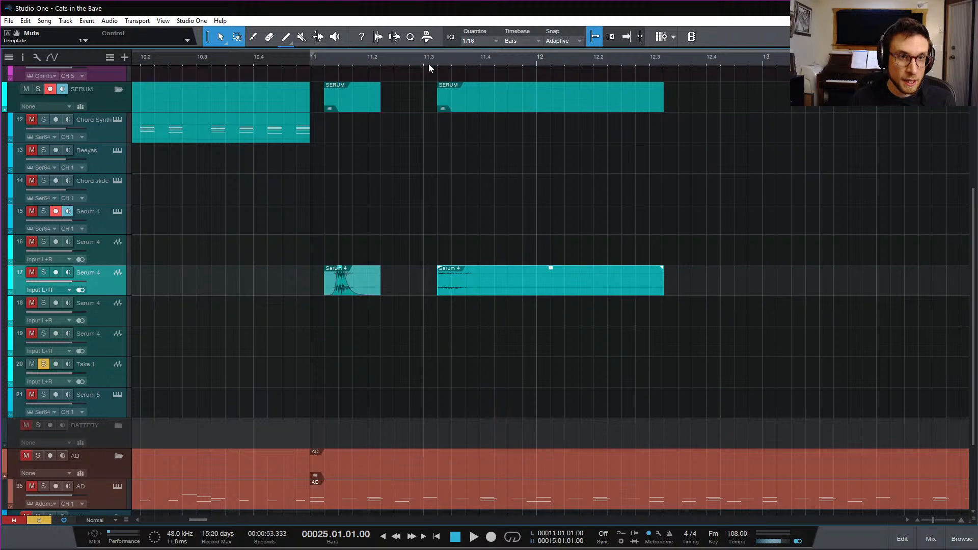
Clear the solo on track 20 and play the moved piece with the drums from 11.3.2
key(f)
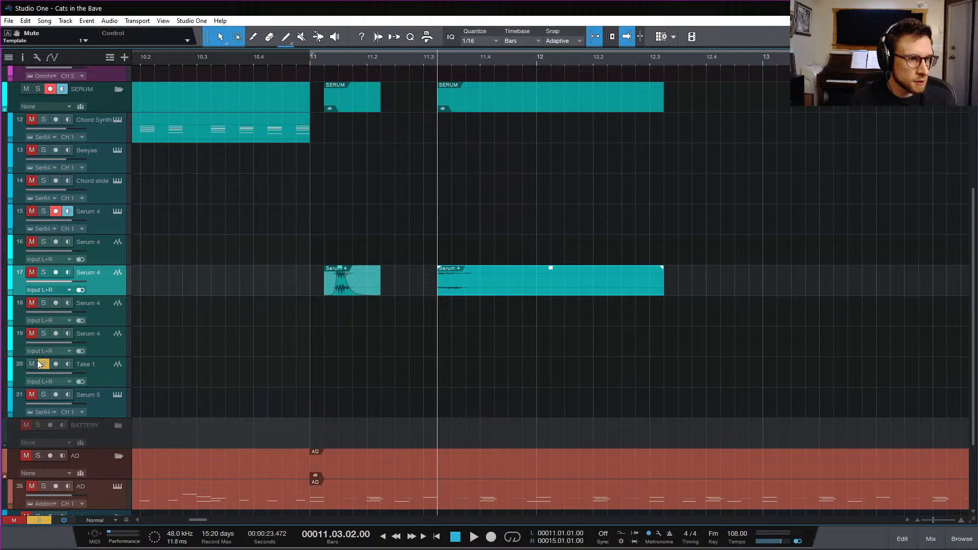
click(43, 364)
key(space)
key(space)
key(space)
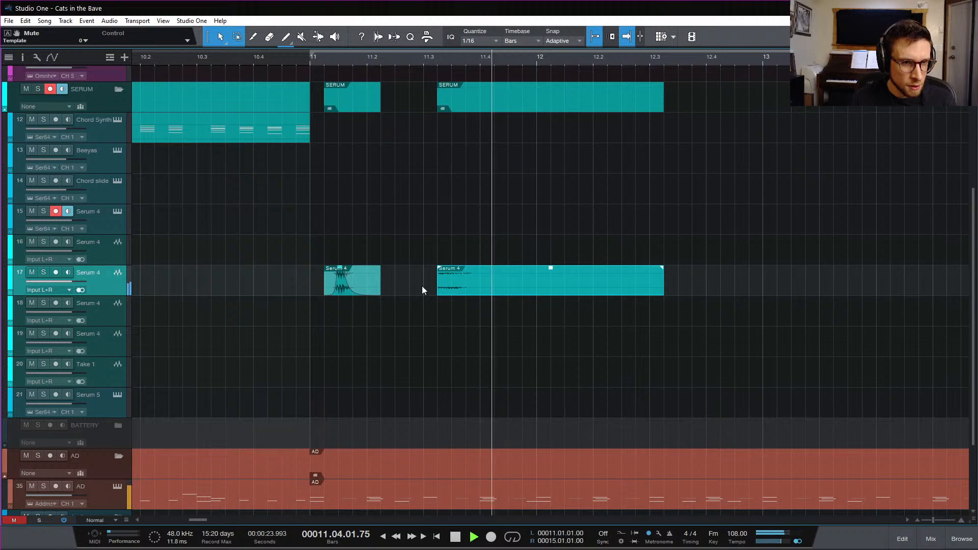
key(space)
Trim the start of the new piece on track 17 to 11.3.4, add a short fade-in and audition it soloed
drag(437, 288, 484, 268)
key(space)
key(space)
key(space)
key(space)
key(space)
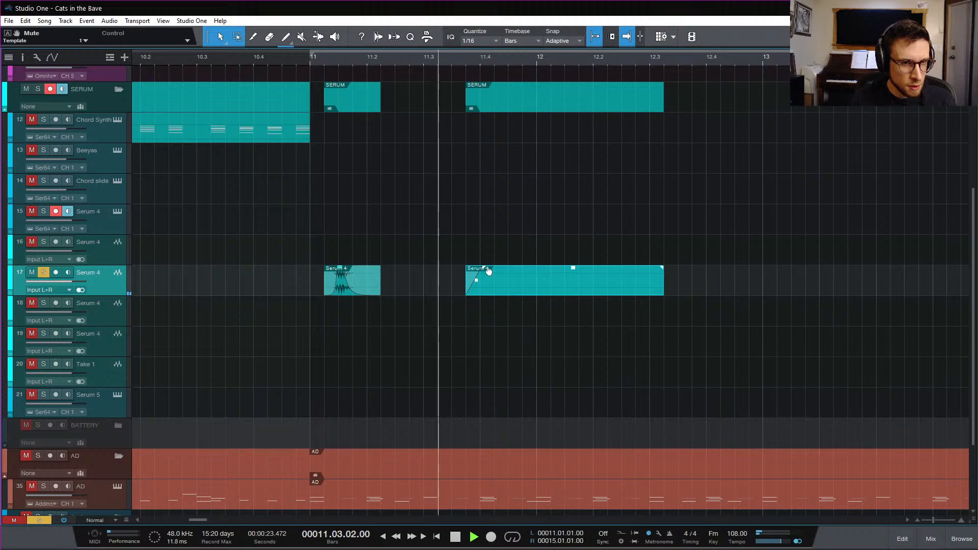
key(space)
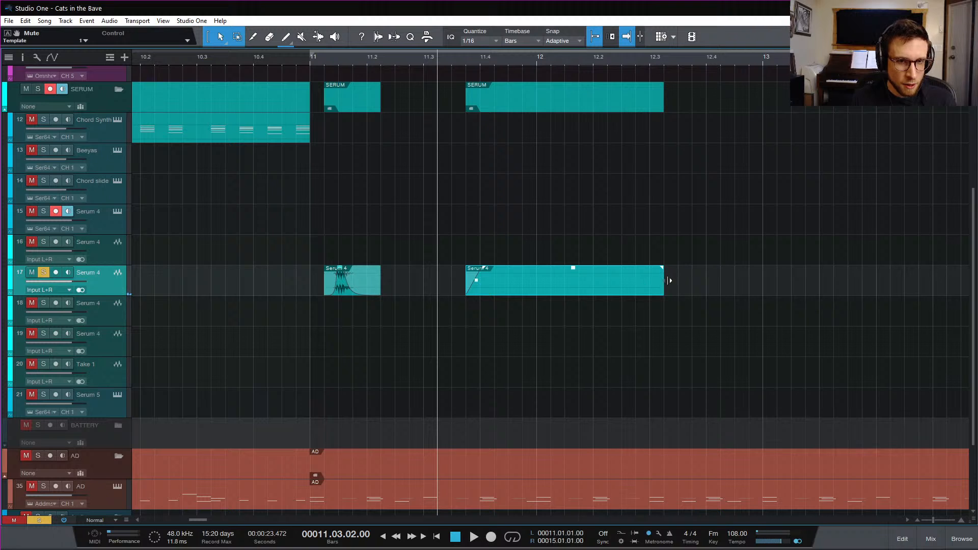
Replay the faded-in piece from 11.3.2 and try adjusting its clip gain
key(space)
key(space)
mouse_move(573, 268)
mouse_down()
mouse_move(581, 244)
mouse_move(576, 275)
mouse_up()
key(space)
key(space)
key(space)
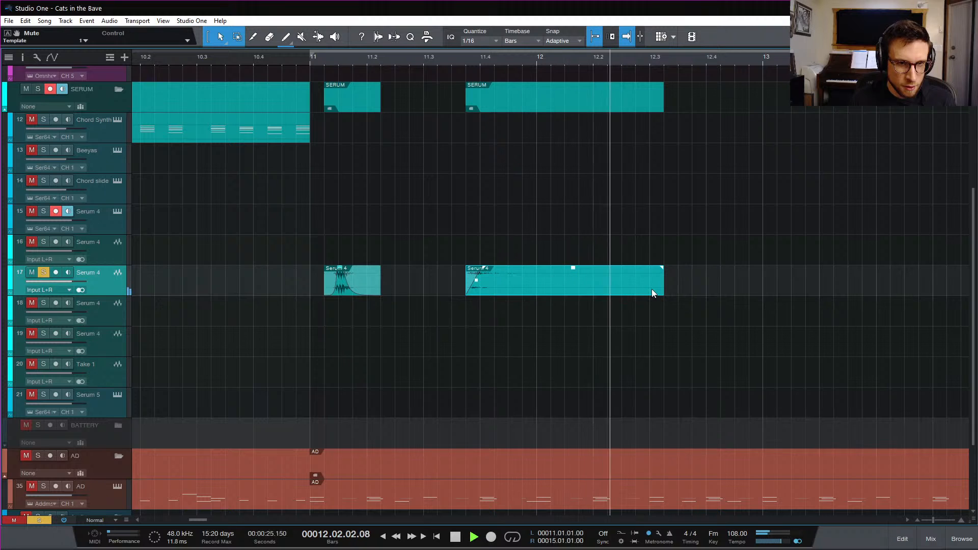
key(space)
key(space)
key(space)
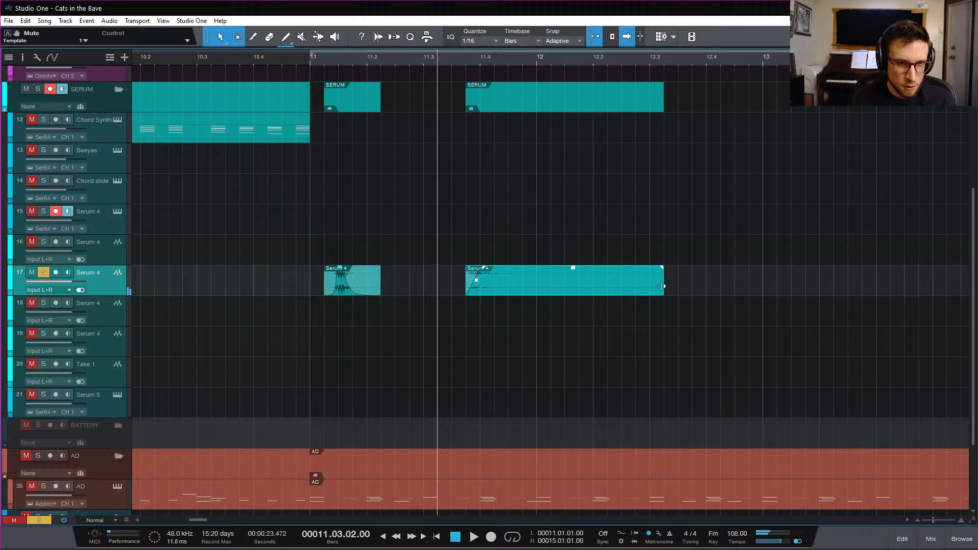
Move the faded-in piece to track 18 at 11.1.4, solo that track too and play from bar 11
drag(554, 285, 444, 313)
key(f)
click(314, 63)
key(space)
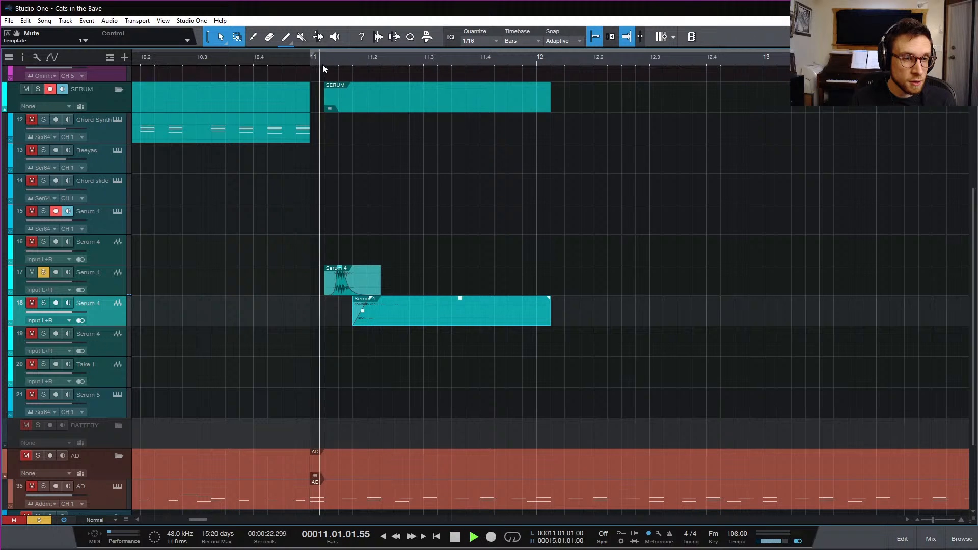
key(space)
click(43, 302)
key(space)
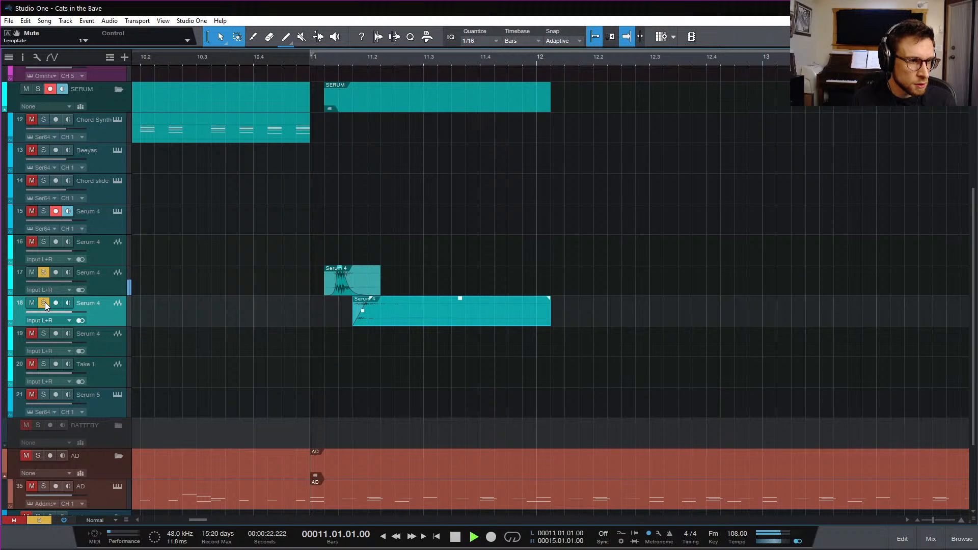
key(space)
Shift the track 18 clip a sixteenth earlier to 11.1.3 and play it against the track 17 clip
drag(410, 319, 402, 319)
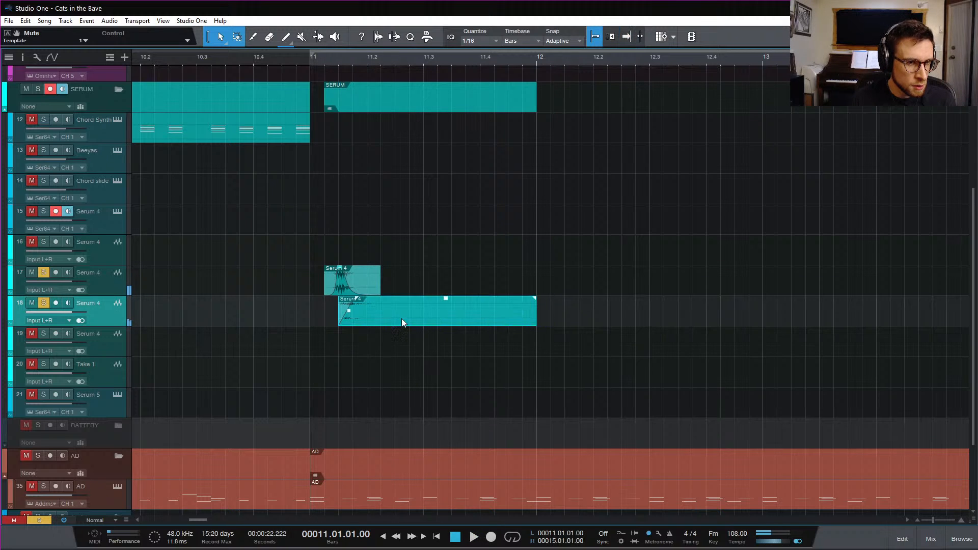
key(space)
key(space)
key(space)
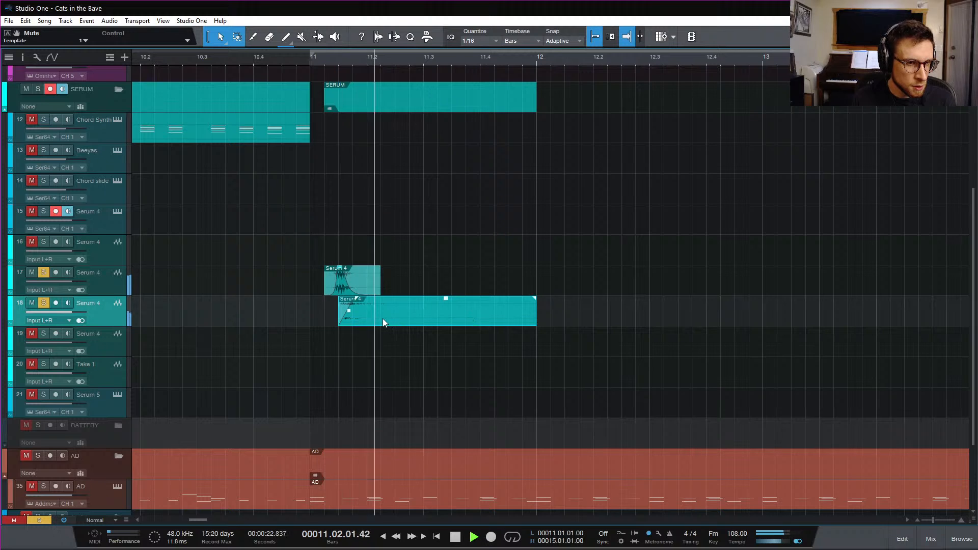
key(space)
Lengthen the track 18 clip's fade-in slightly, bend its curve downward and listen to it
drag(359, 301, 363, 299)
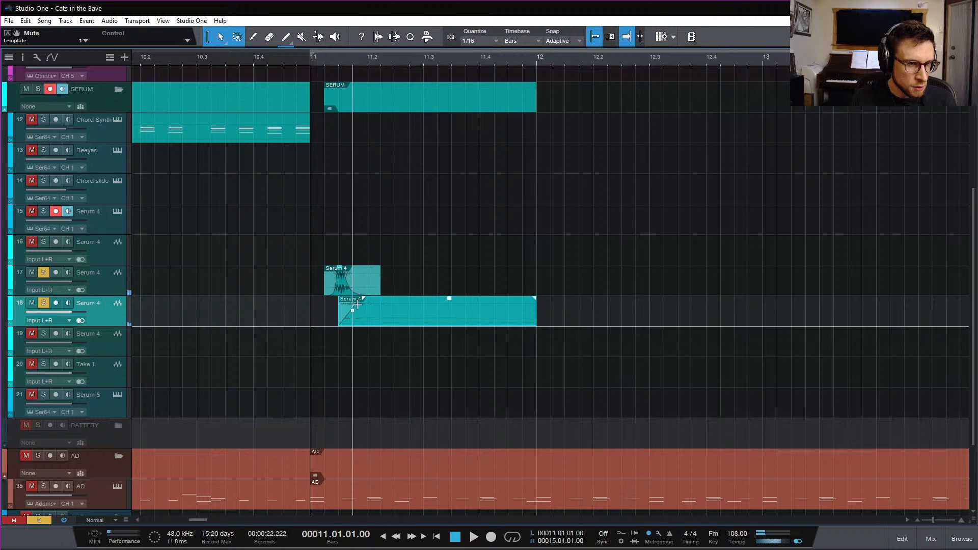
key(space)
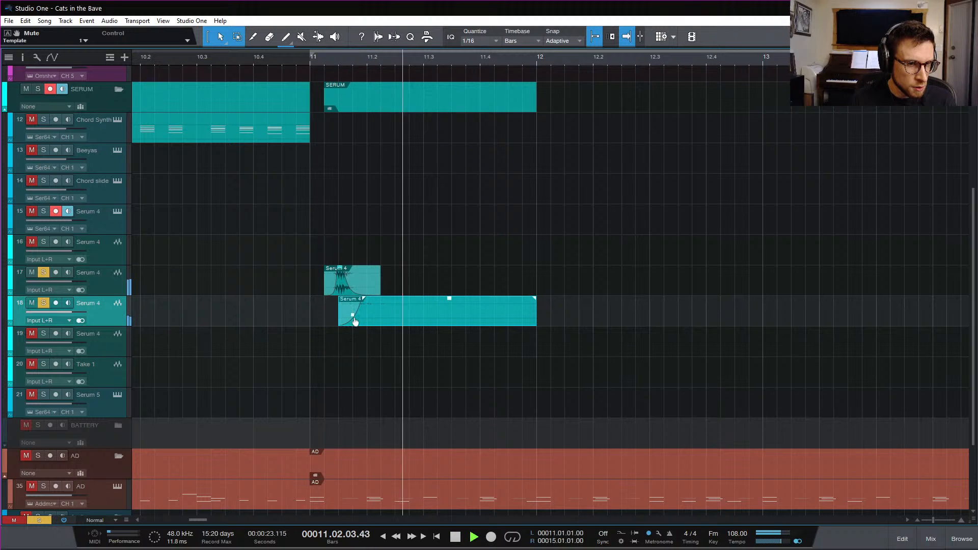
key(space)
Shorten the track 18 clip to about one and a half beats with a curved fade-out, and nudge it slightly ahead of 11.1.3
drag(531, 321, 365, 321)
key(space)
key(space)
key(space)
key(space)
key(space)
key(space)
key(space)
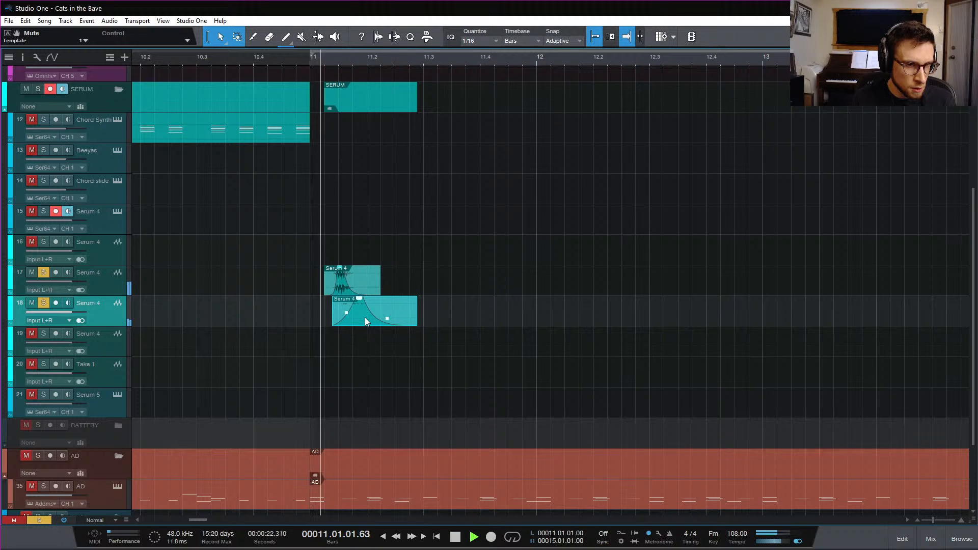
Play the two shaped Serum 4 clips together from bar 11 several times to judge their balance
key(space)
key(space)
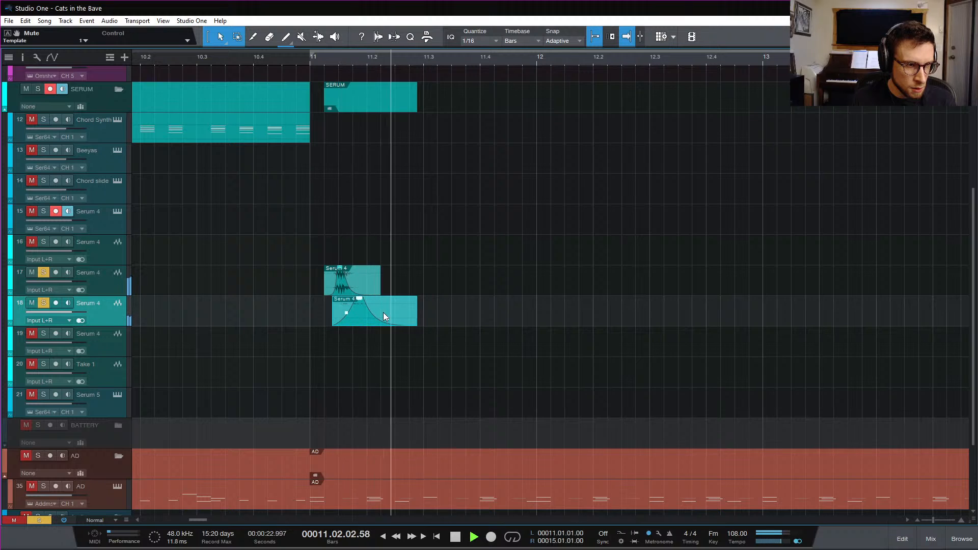
key(space)
key(space)
key(space)
key(space)
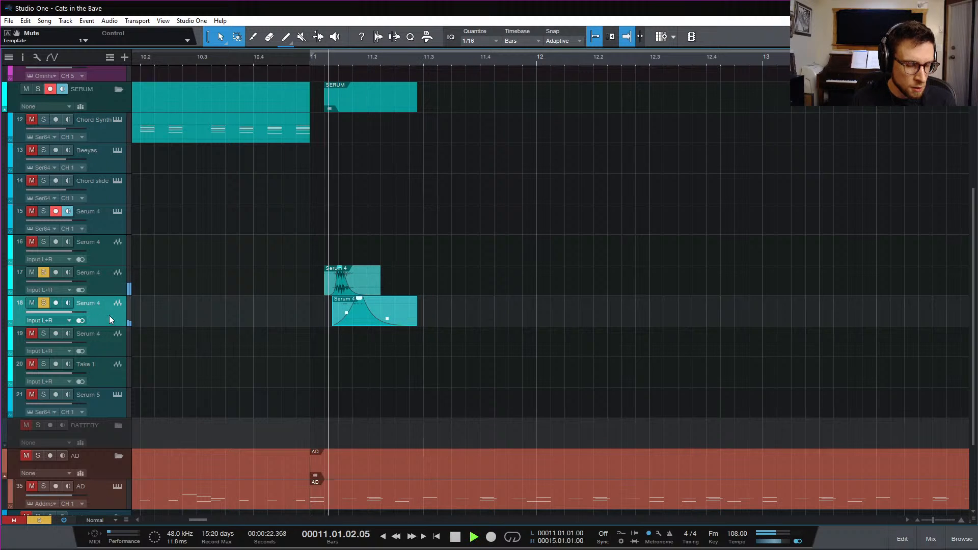
key(space)
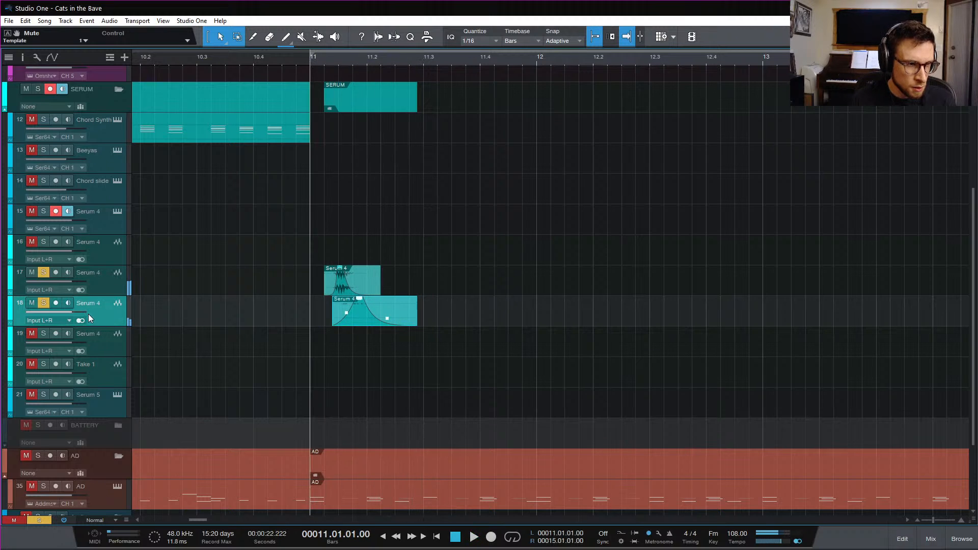
key(space)
key(space)
Reset track 18's volume to 0 dB, try adjusting its clip gain and replay from bar 11
alt+click(61, 312)
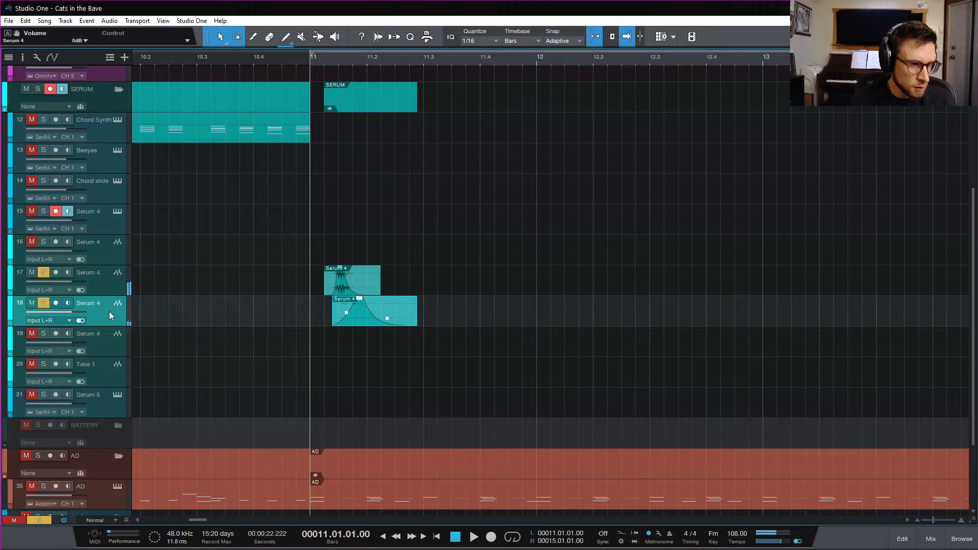
drag(360, 307, 359, 304)
key(space)
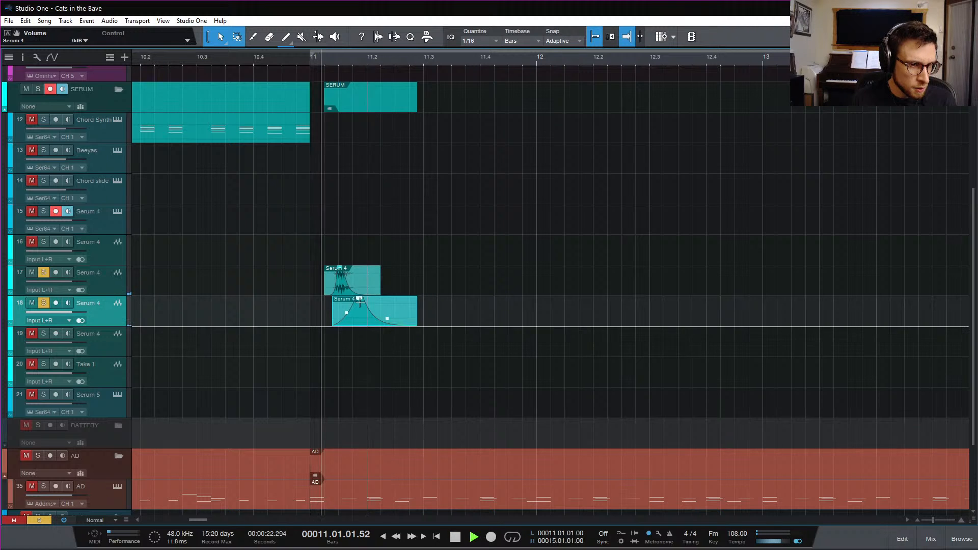
key(space)
key(space)
key(space)
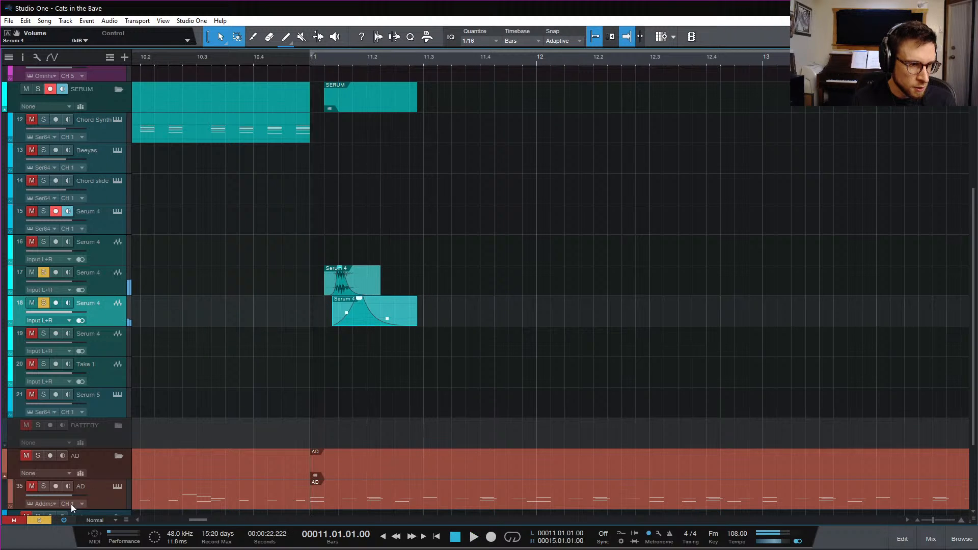
Clear all solos, mute the Template track and play the arrangement from bar 11
click(45, 518)
scroll(237, 273, up, 5)
click(30, 74)
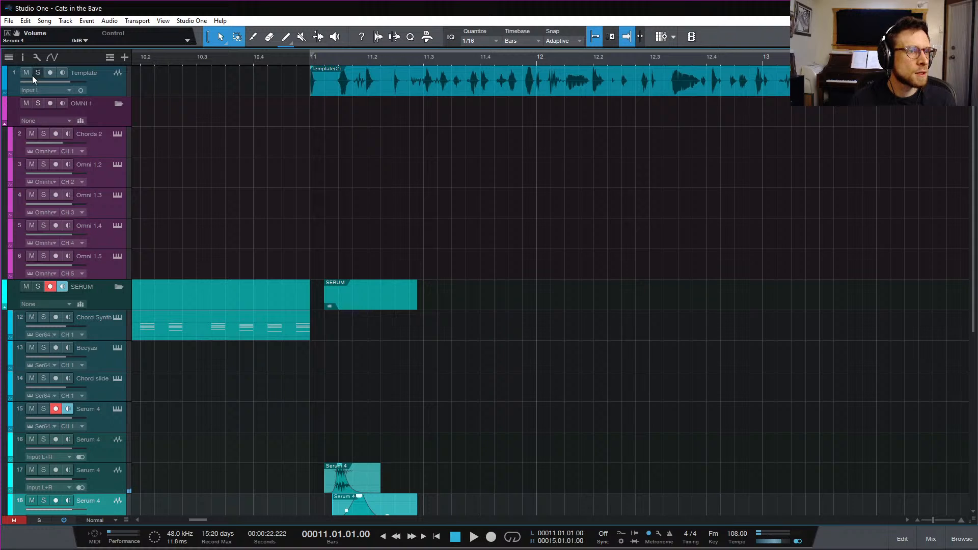
key(space)
key(space)
key(space)
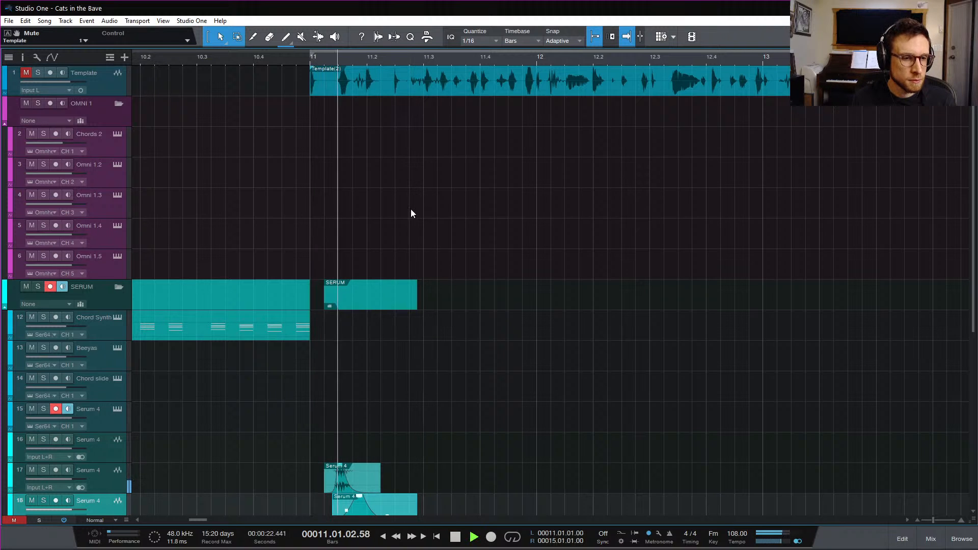
key(space)
scroll(484, 326, down, 6)
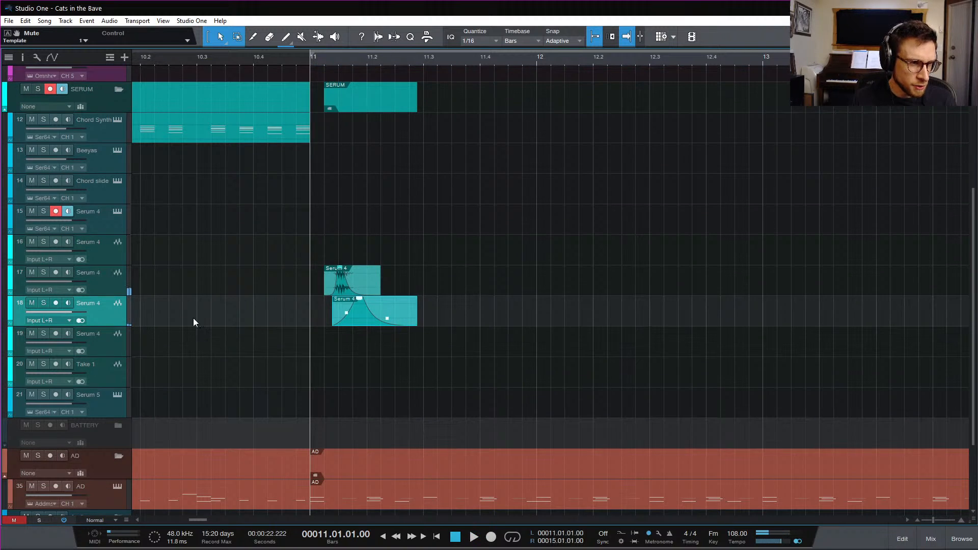
key(space)
key(space)
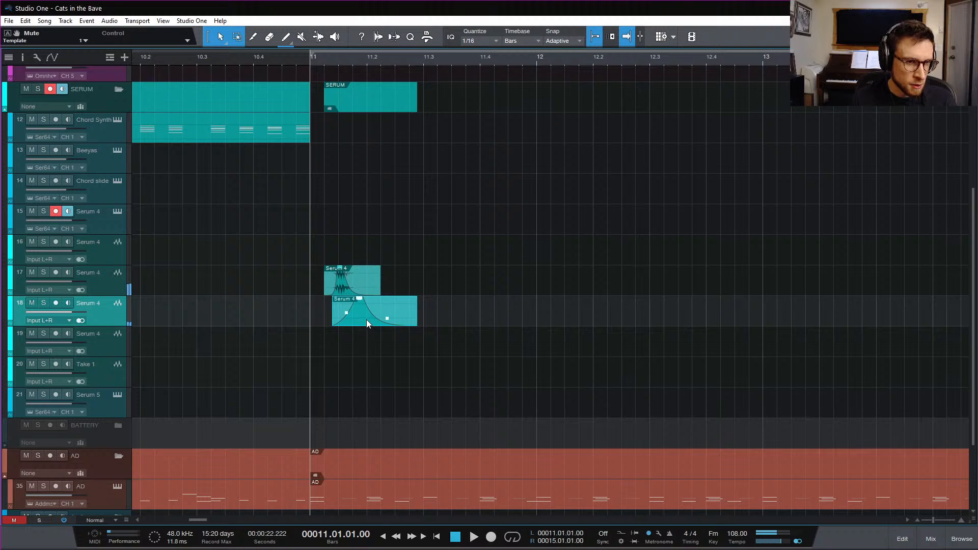
Play the shaped clips with the drums from bar 11, then solo track 18 and replay its clip alone
right_click(367, 324)
click(478, 294)
key(space)
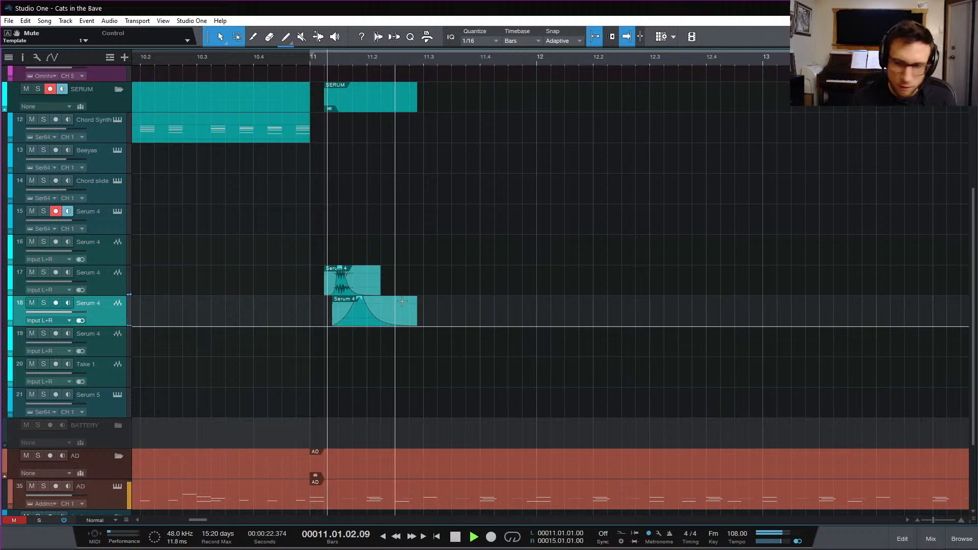
key(space)
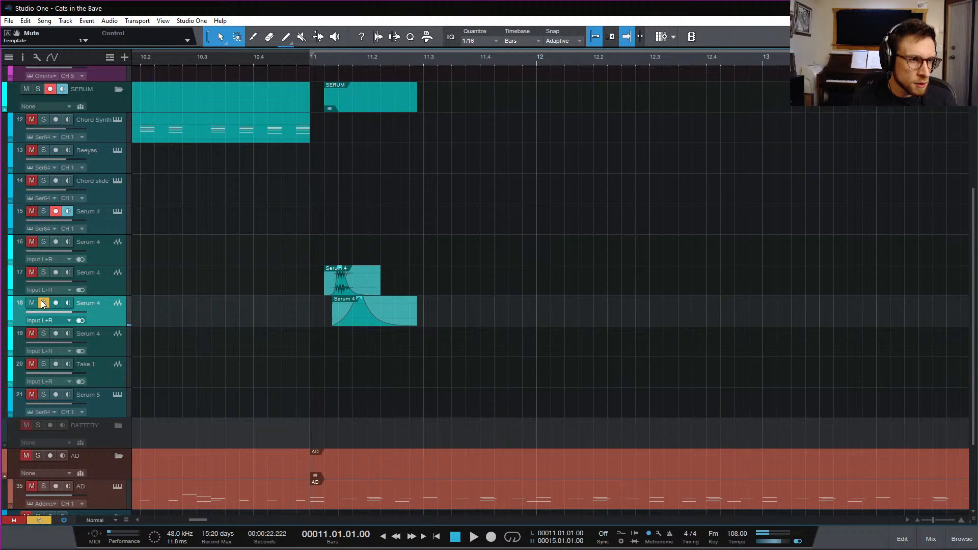
key(space)
key(space)
key(space)
key(space)
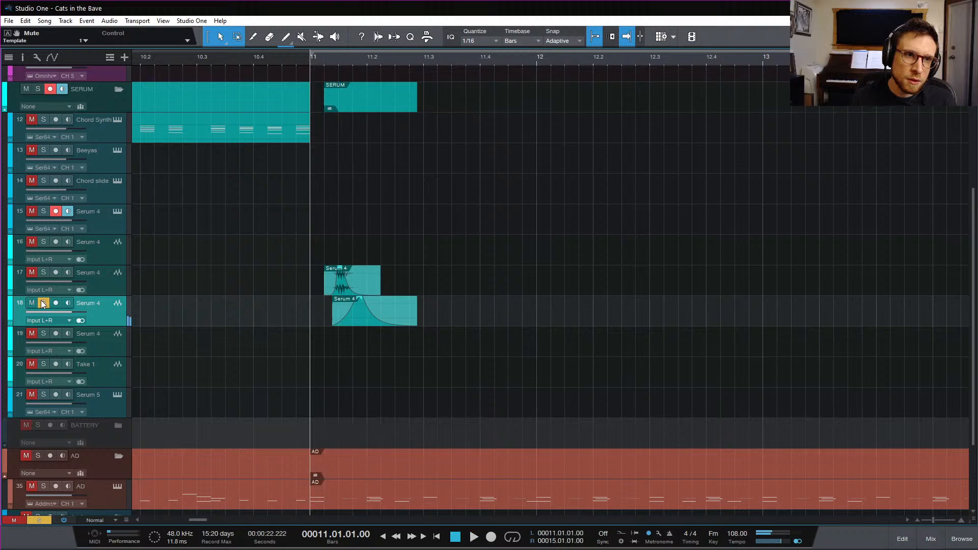
key(space)
key(space)
key(space)
key(space)
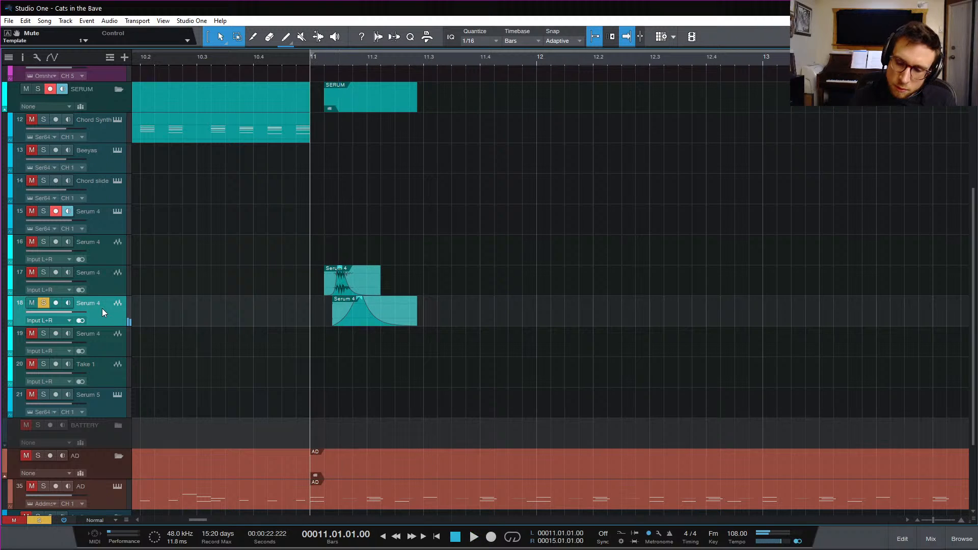
Select Chord Synth track 12 and solo it alongside Serum 4 track 18
scroll(194, 230, up, 1)
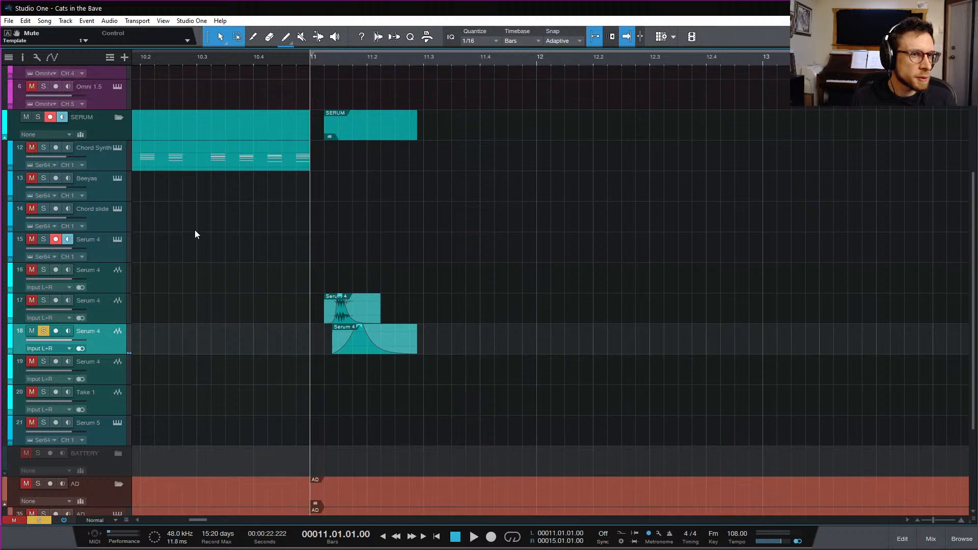
scroll(191, 232, up, 1)
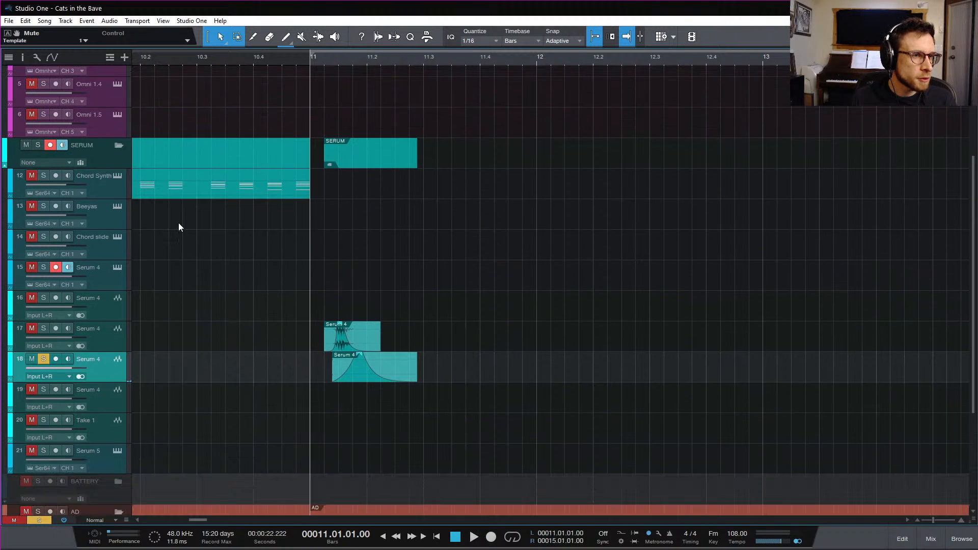
click(97, 187)
click(44, 176)
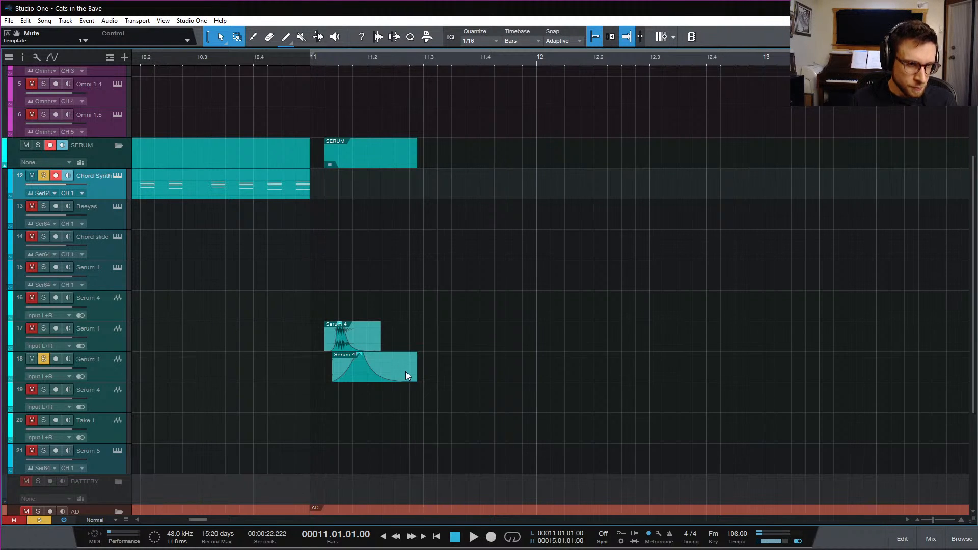
Change the transposition of the short Serum 4 clip on track 18 and add track 17 to the soloed tracks
right_click(365, 377)
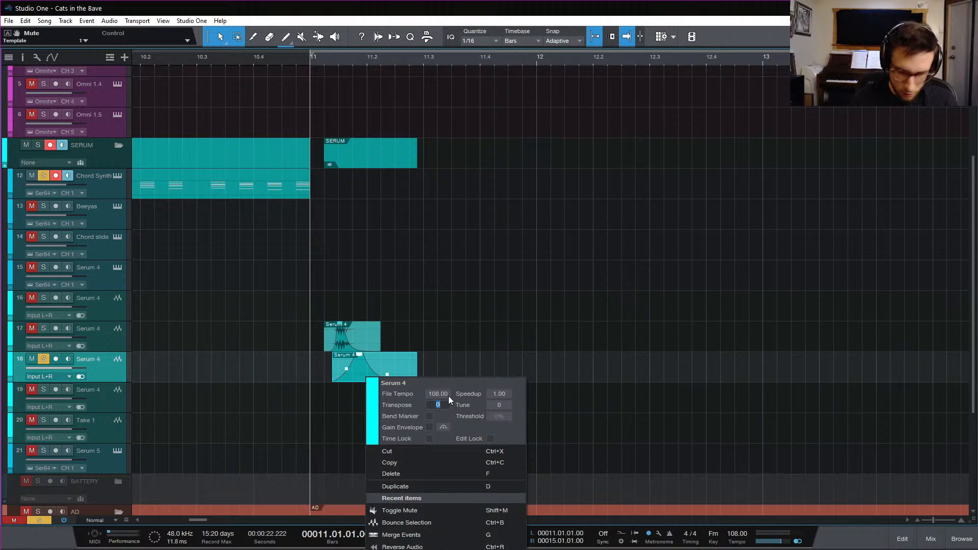
click(334, 343)
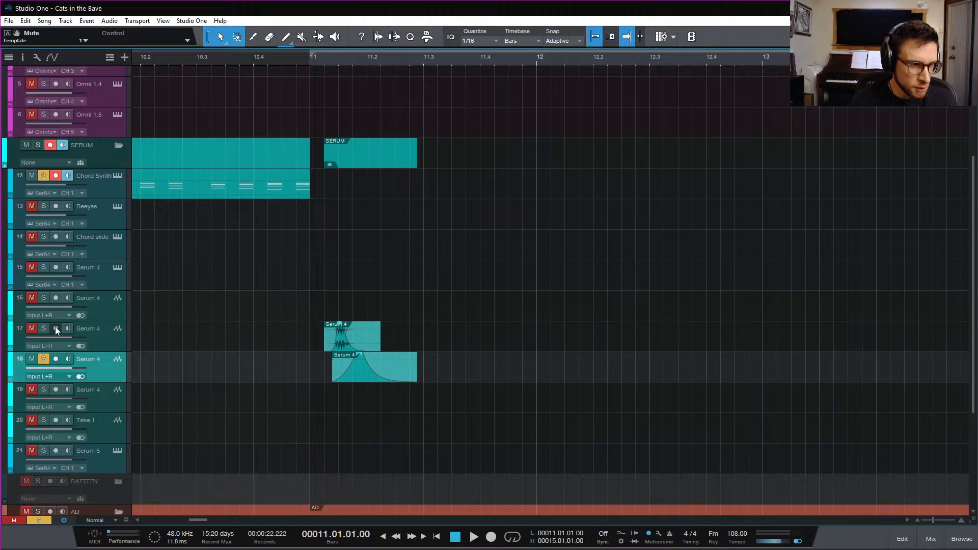
key(space)
key(space)
key(space)
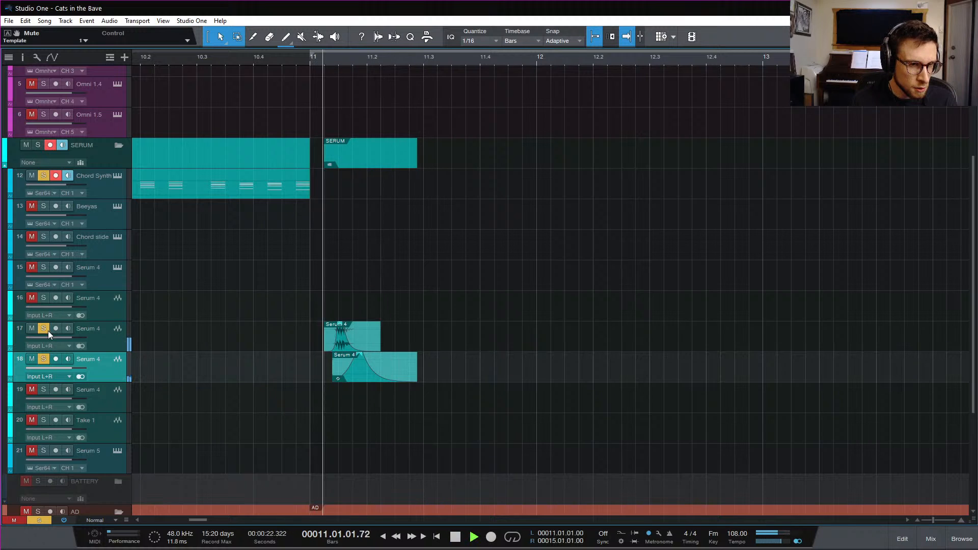
Audition the layered clips on soloed tracks 17 and 18 repeatedly from bar 11
key(space)
key(space)
key(space)
key(space)
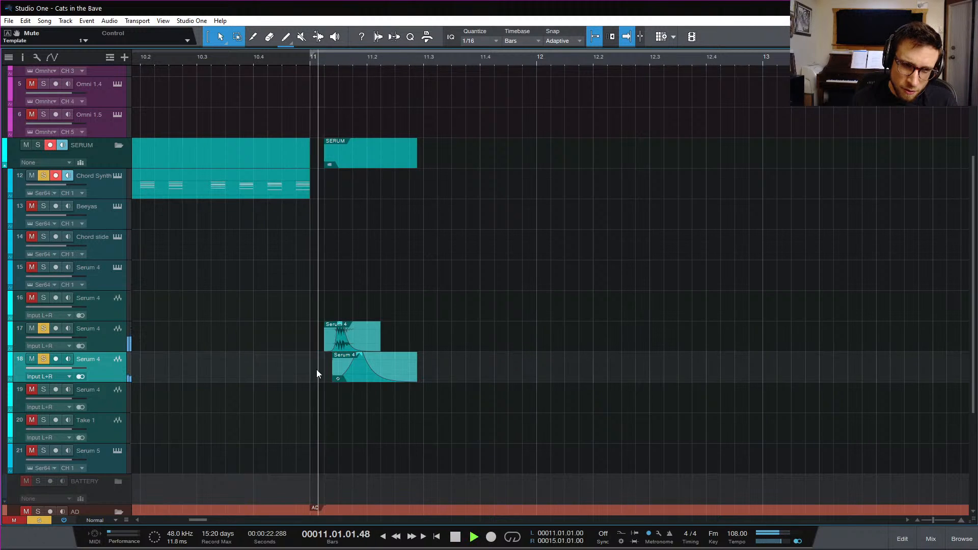
key(space)
key(space)
key(space)
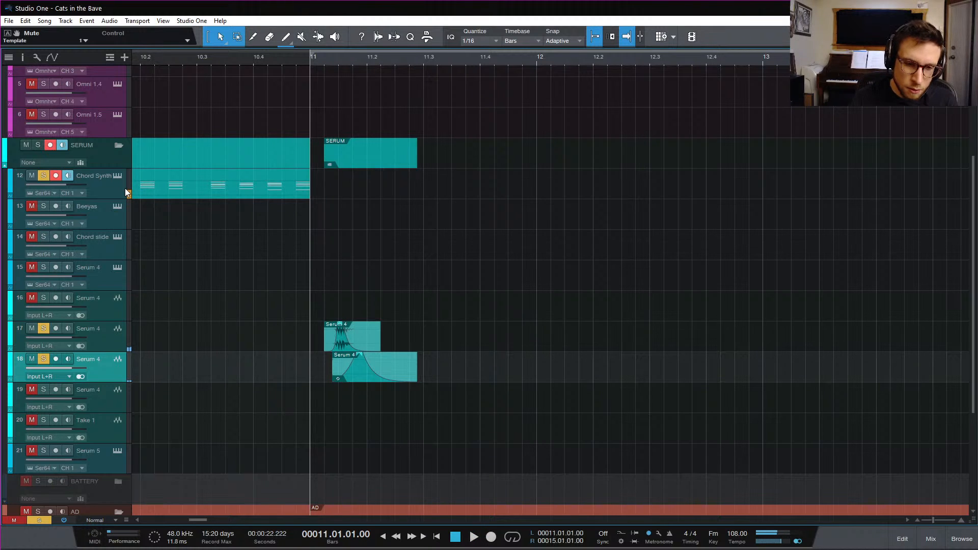
key(space)
key(space)
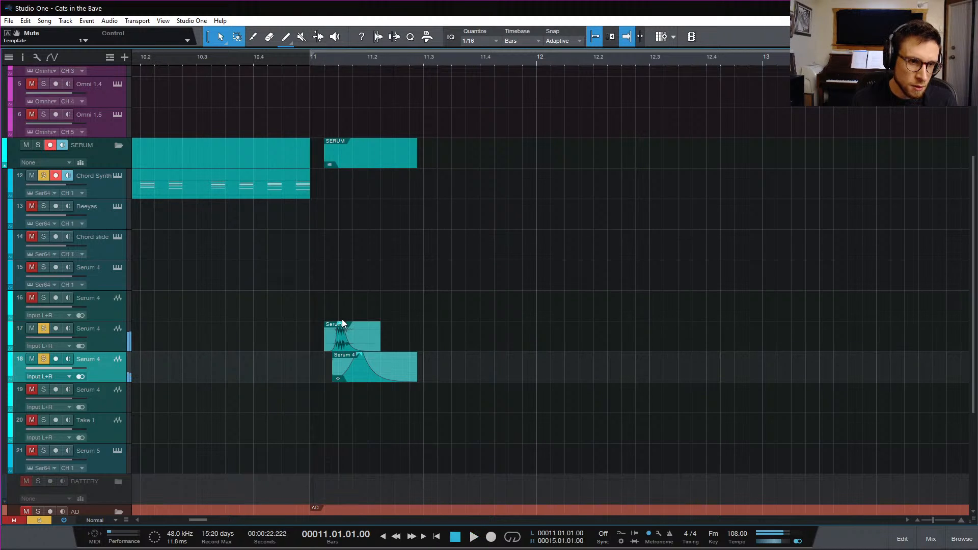
key(space)
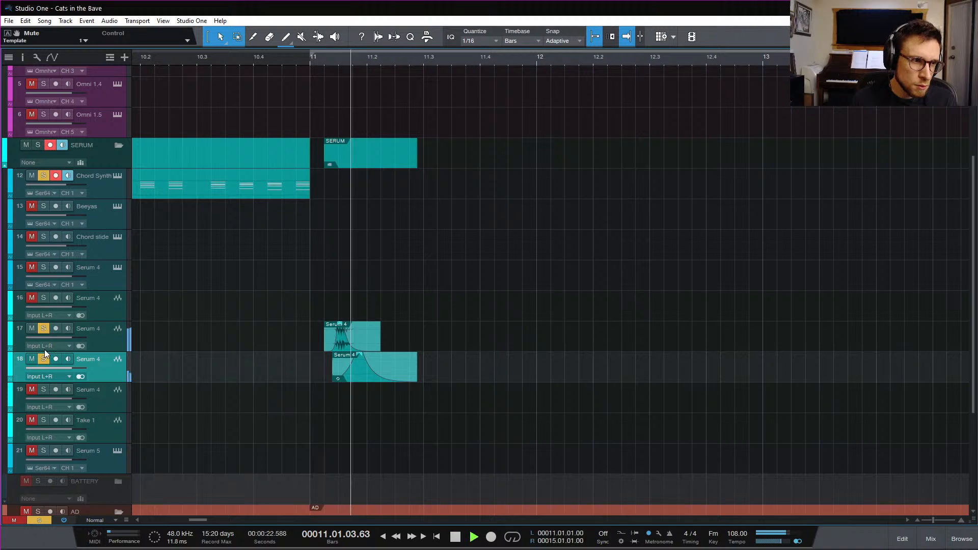
key(space)
key(space)
key(space)
key(space)
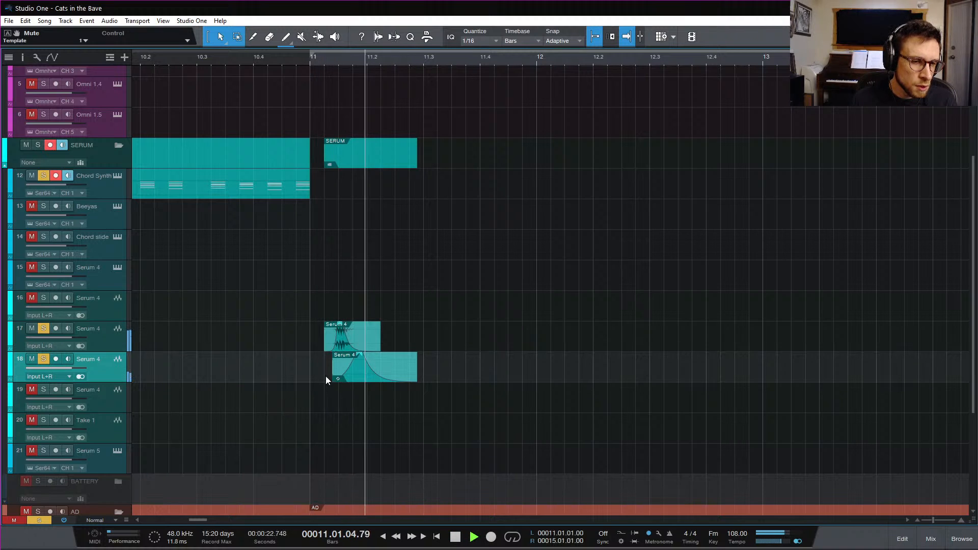
key(space)
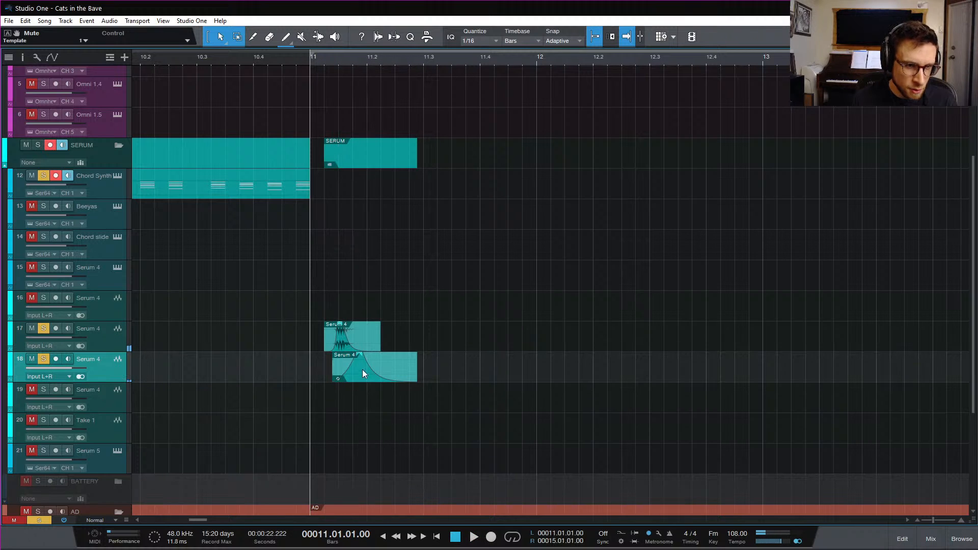
key(space)
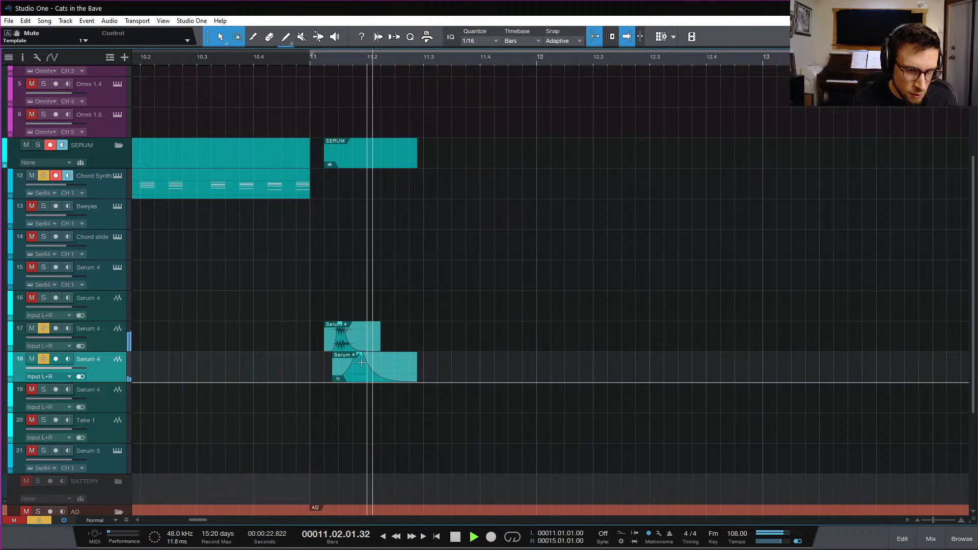
key(space)
key(space)
key(space)
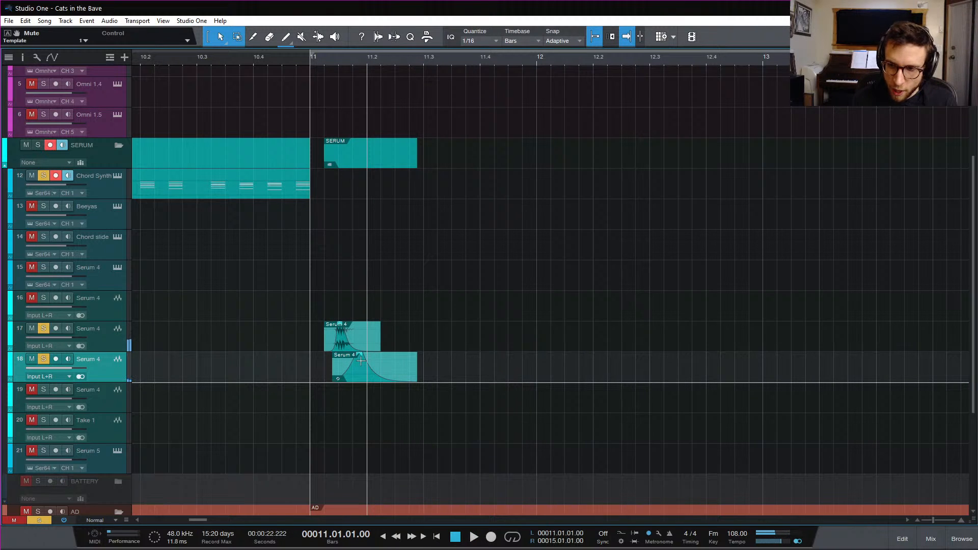
key(space)
key(space)
key(space)
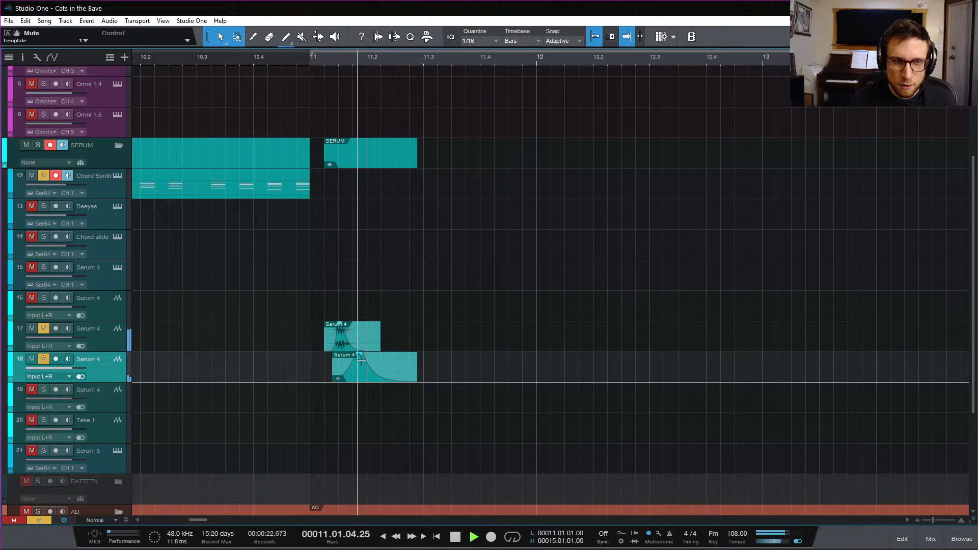
key(space)
key(space)
key(space)
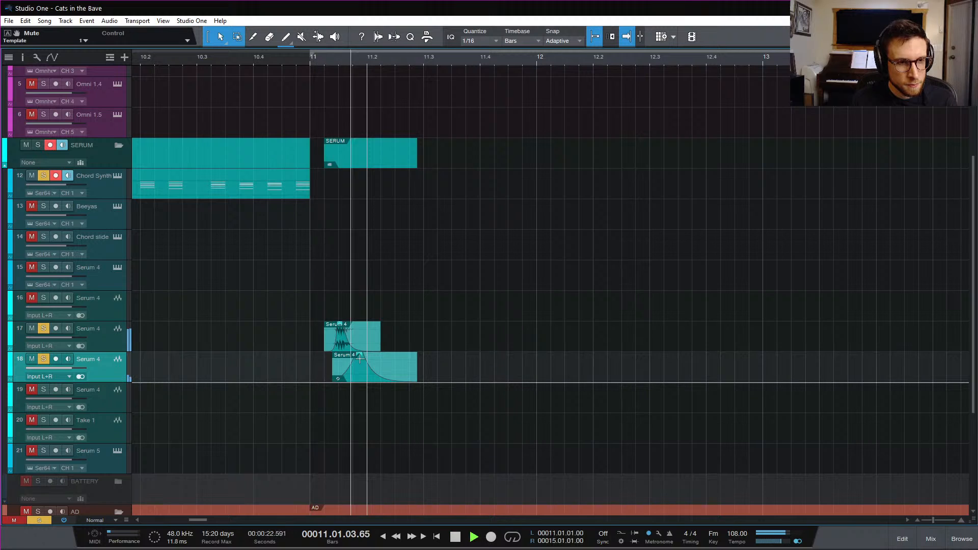
key(space)
key(space)
key(space)
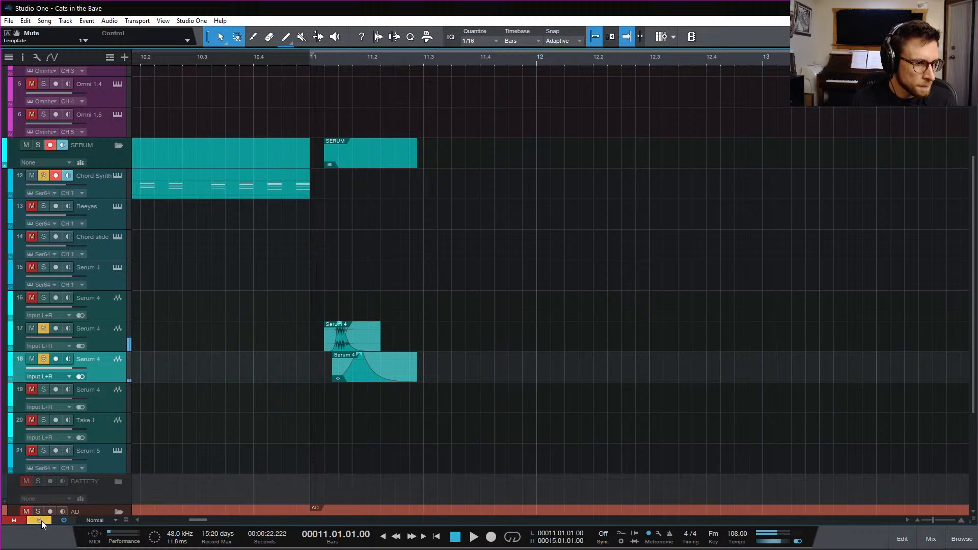
Clear all solos and replay the layered Serum 4 clips with the drums from bar 11
click(39, 520)
key(space)
key(space)
key(space)
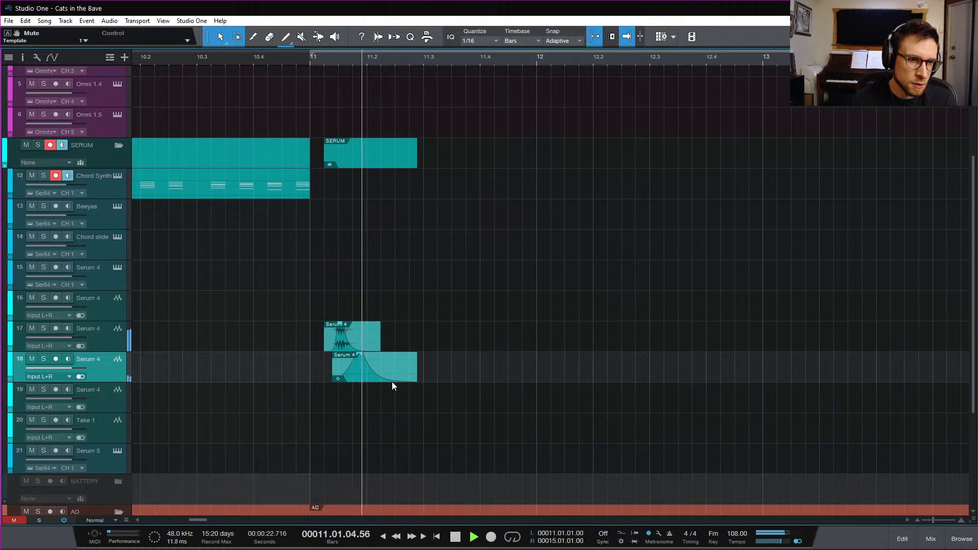
key(space)
key(space)
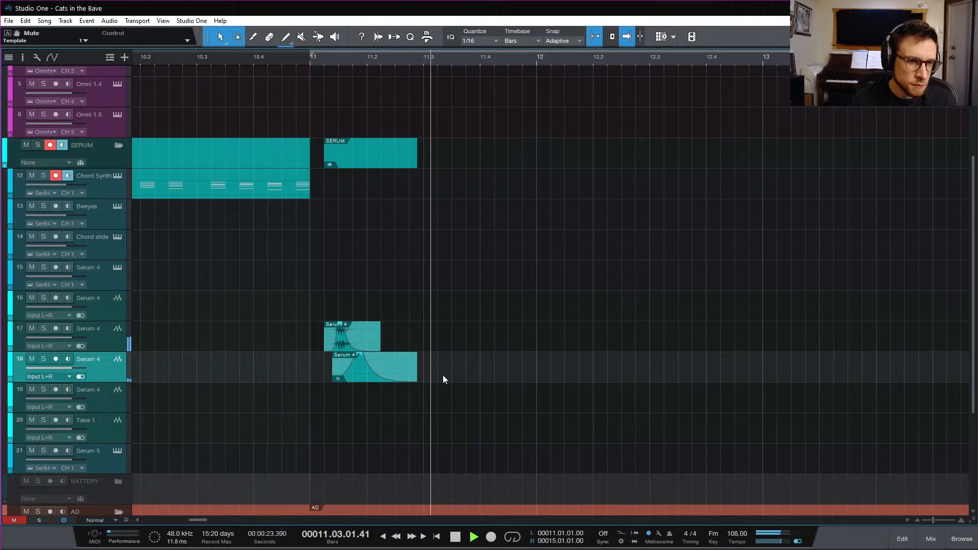
key(space)
key(space)
key(space)
key(space)
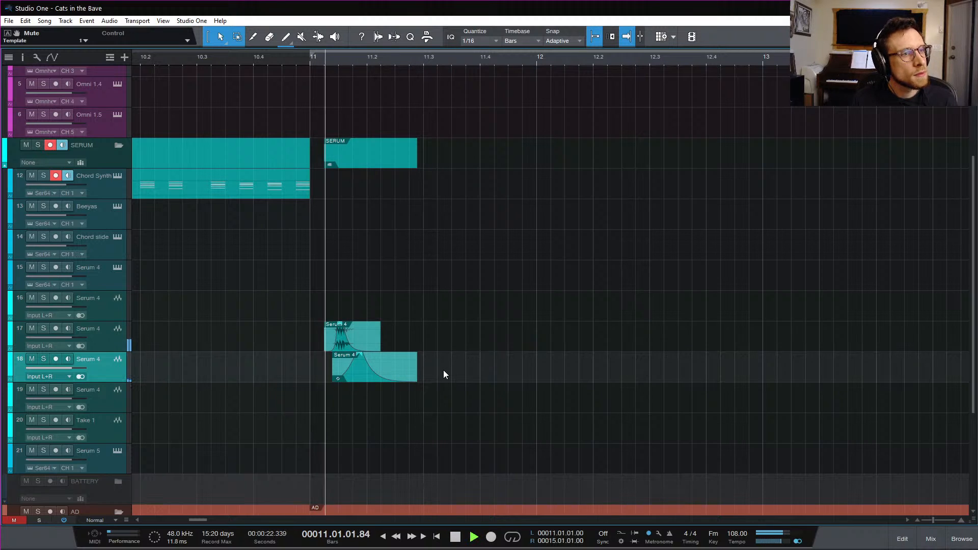
key(space)
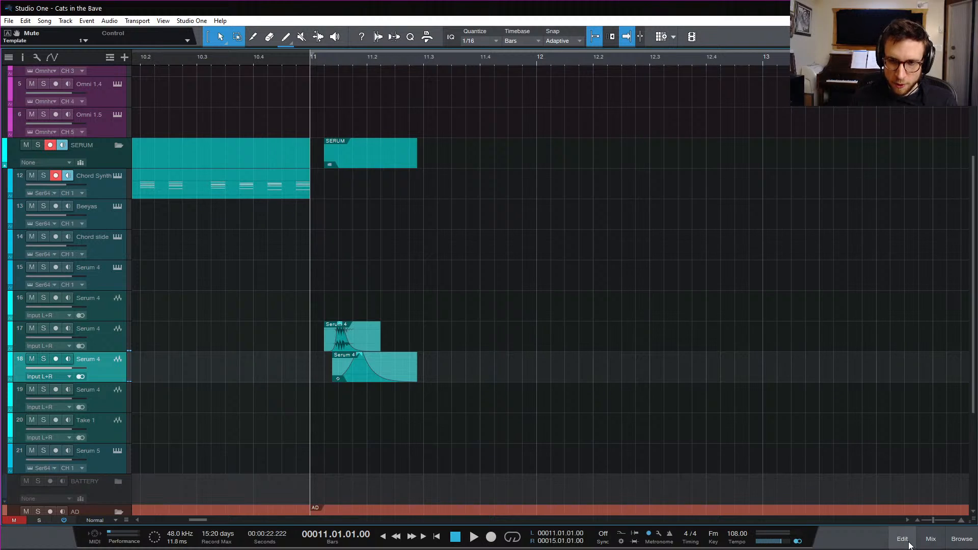
Solo the Template track and play its clip from bar 11 for reference
key(w)
scroll(589, 327, up, 5)
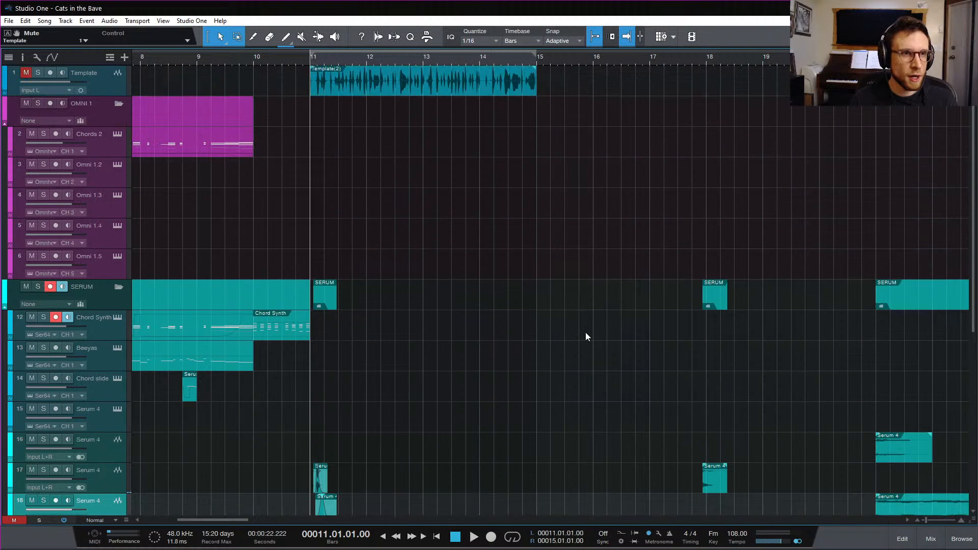
click(37, 73)
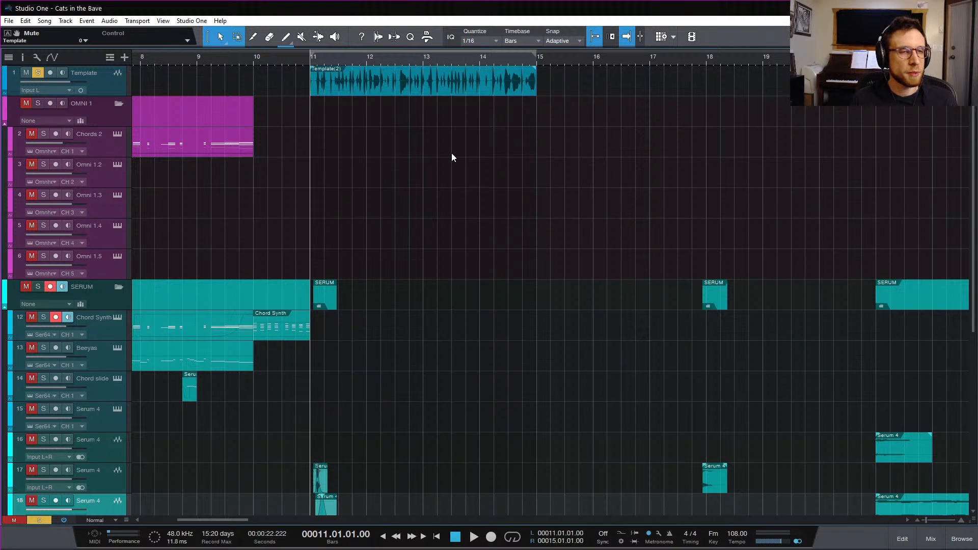
key(space)
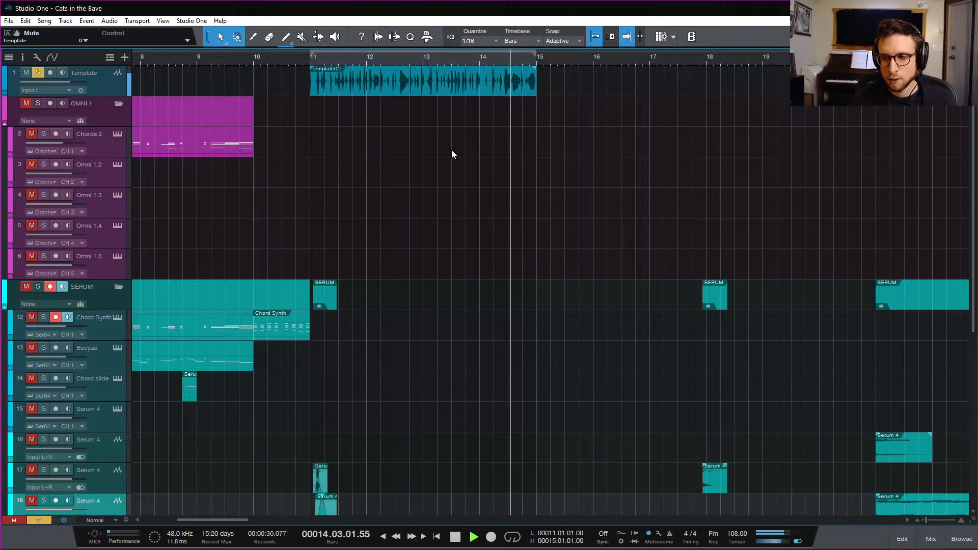
key(space)
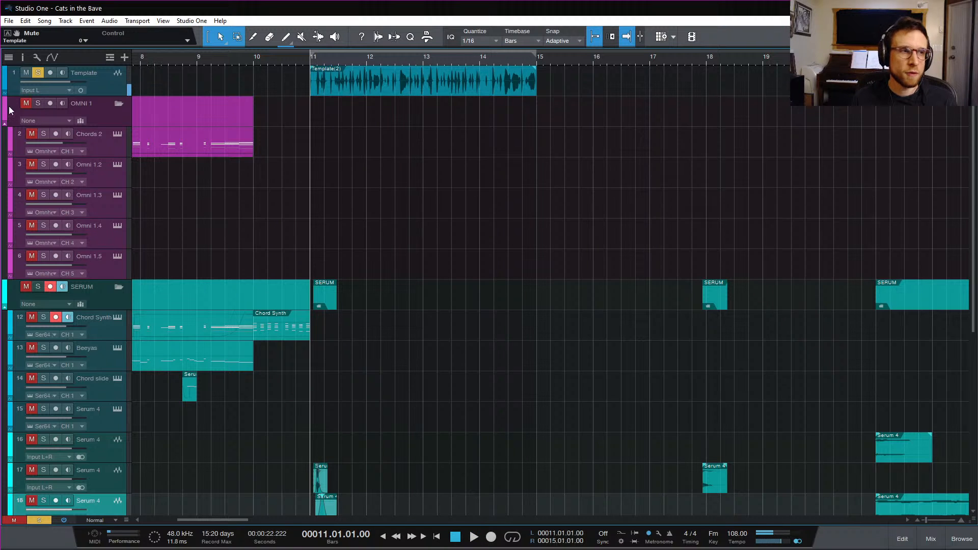
Unsolo the Template track and compare the Serum 4 clips against the AD drums in repeated playback from bar 11
click(37, 75)
key(space)
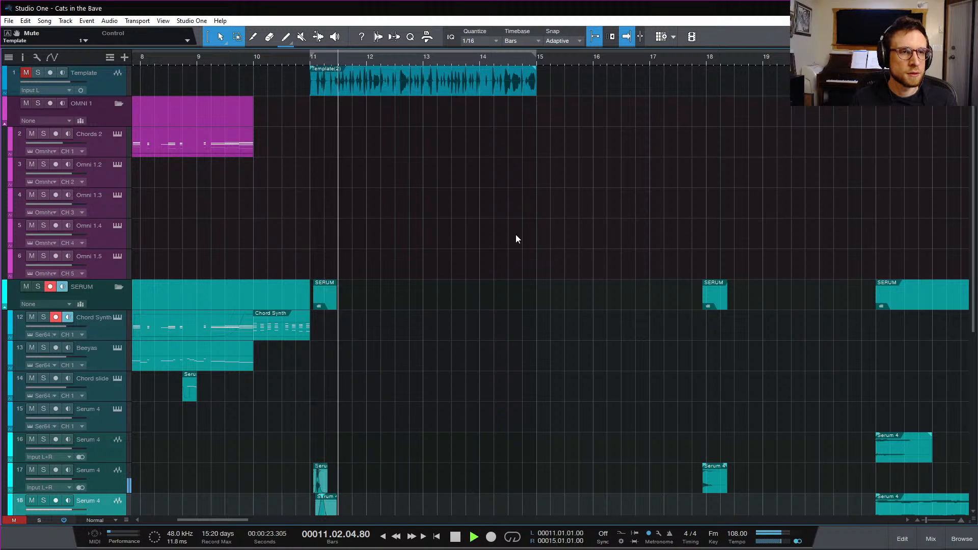
key(space)
scroll(433, 219, down, 5)
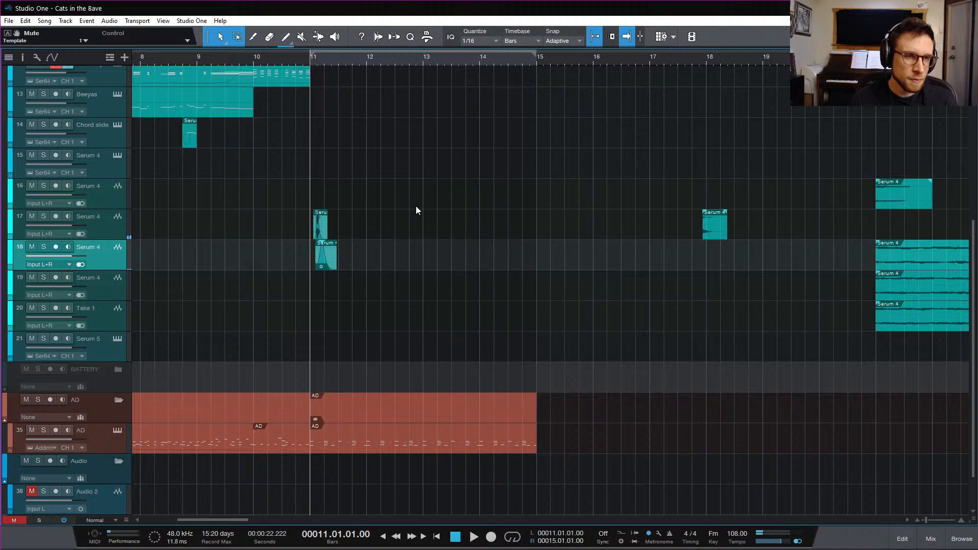
key(space)
key(space)
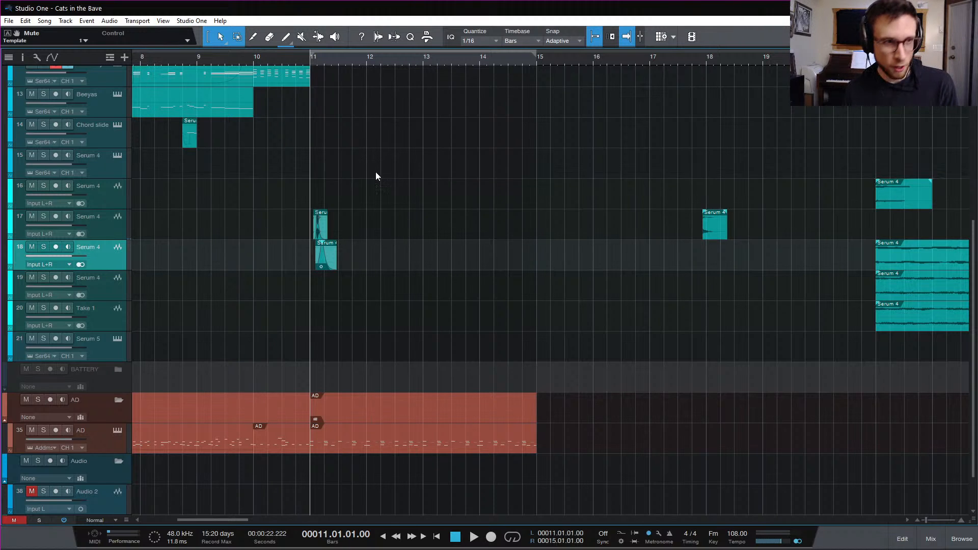
key(space)
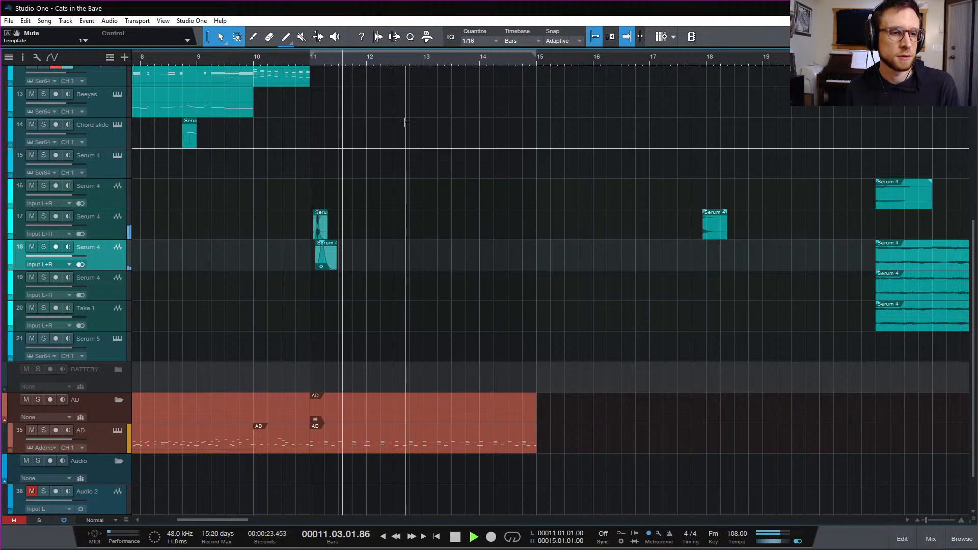
key(space)
key(space)
key(space)
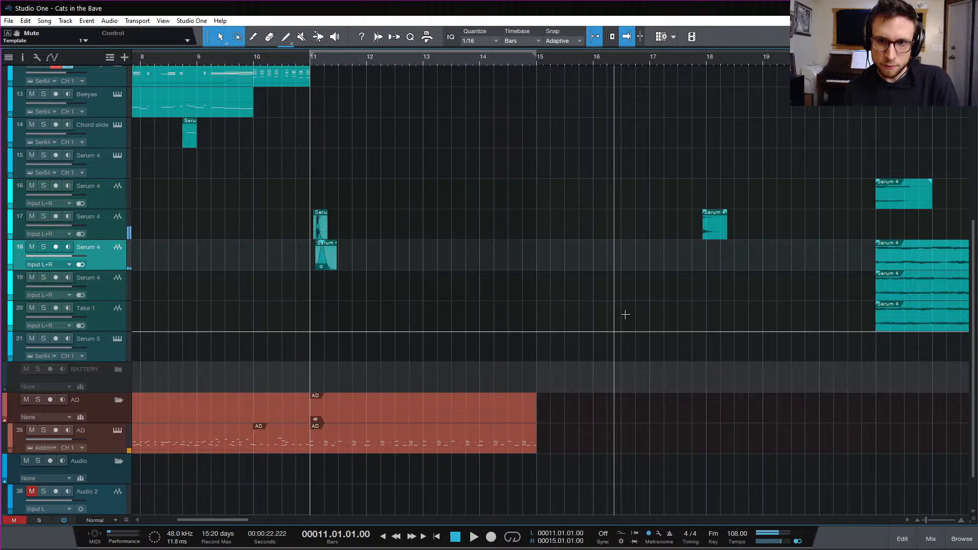
scroll(650, 320, right, 4)
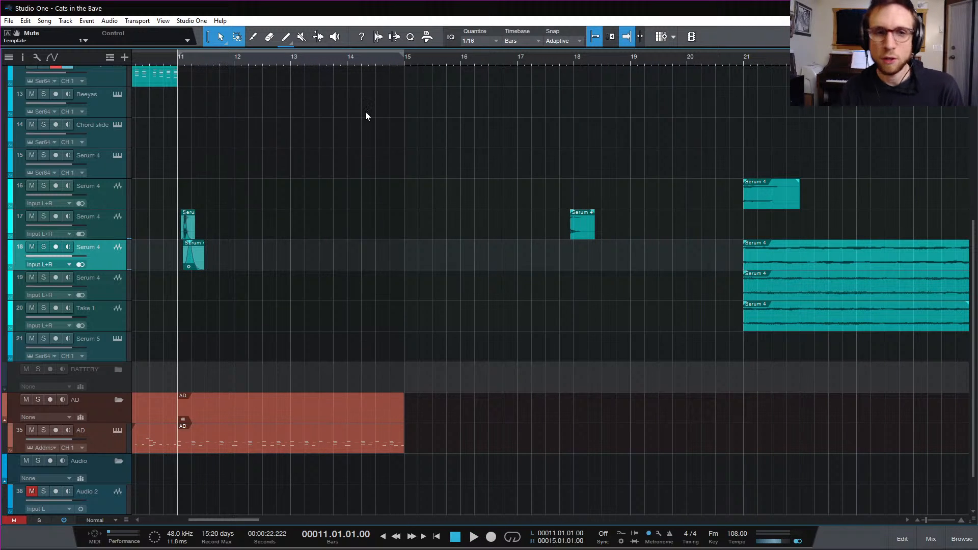
key(space)
key(space)
key(space)
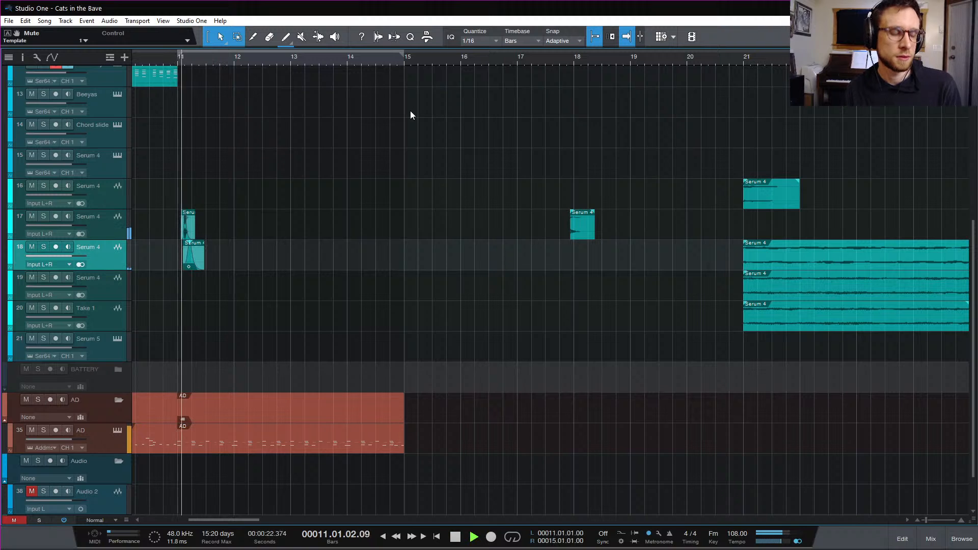
key(space)
key(space)
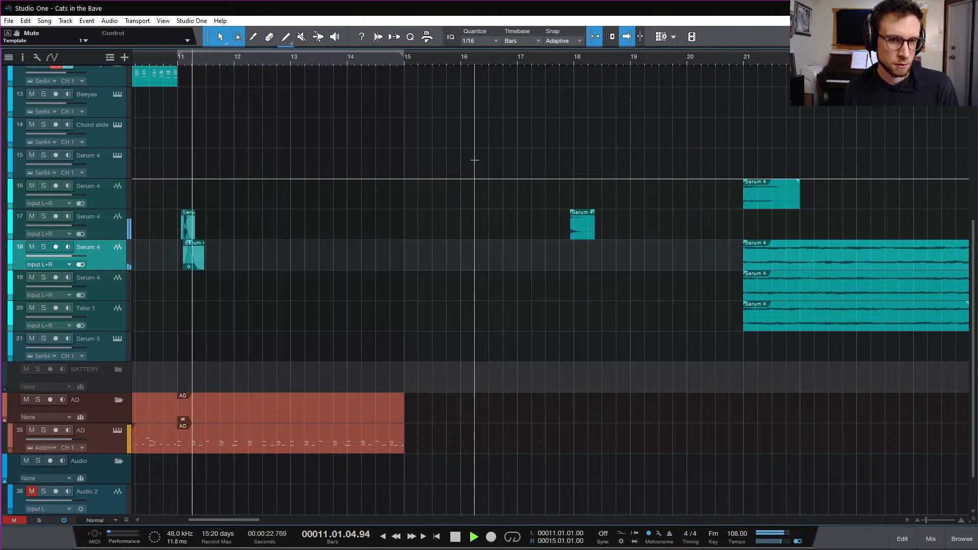
key(space)
Solo Take 1 track 20 and play its long Serum 4 clip from bar 22
scroll(693, 276, right, 3)
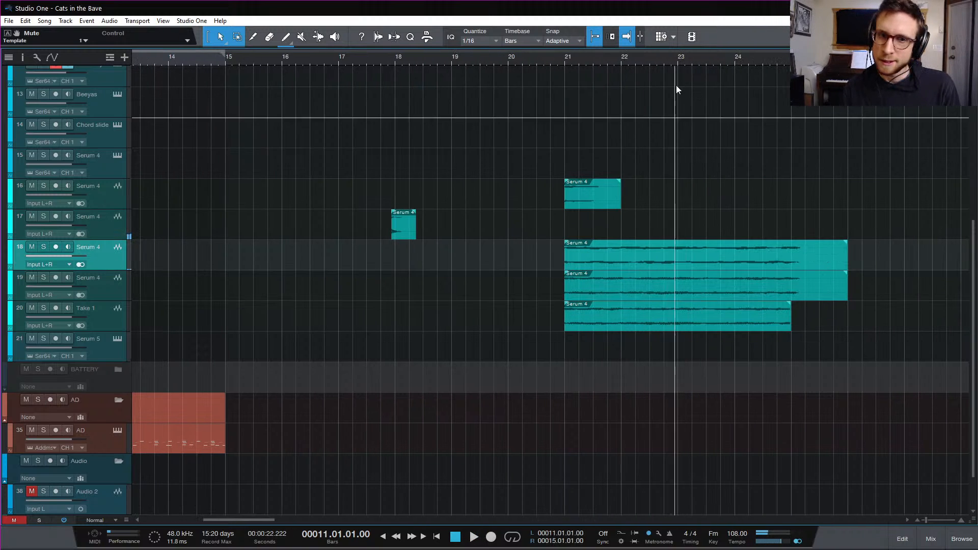
click(621, 64)
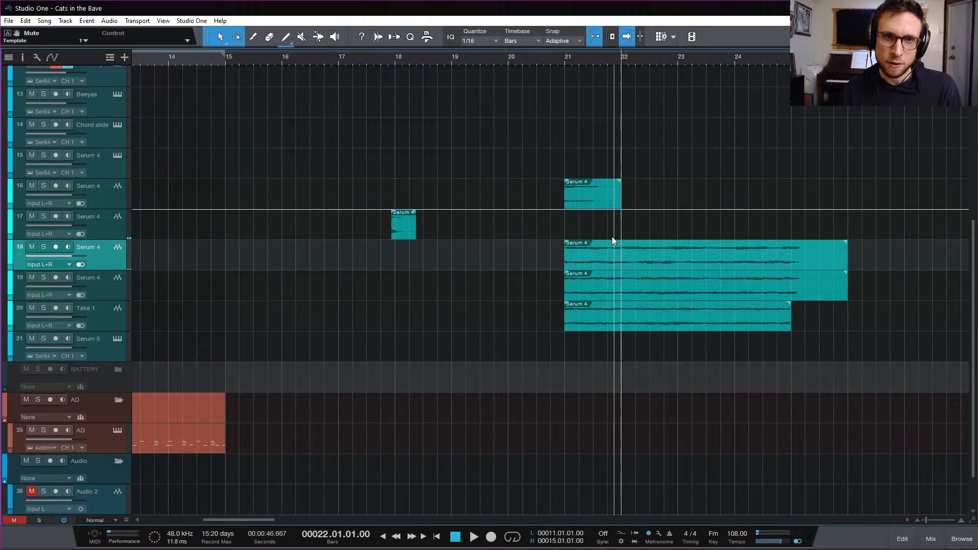
click(650, 295)
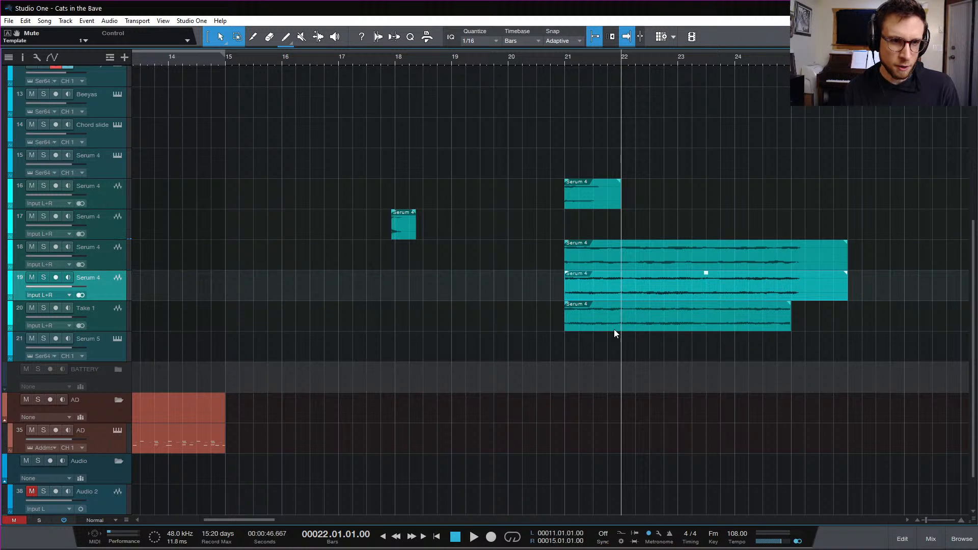
click(638, 327)
key(s)
key(space)
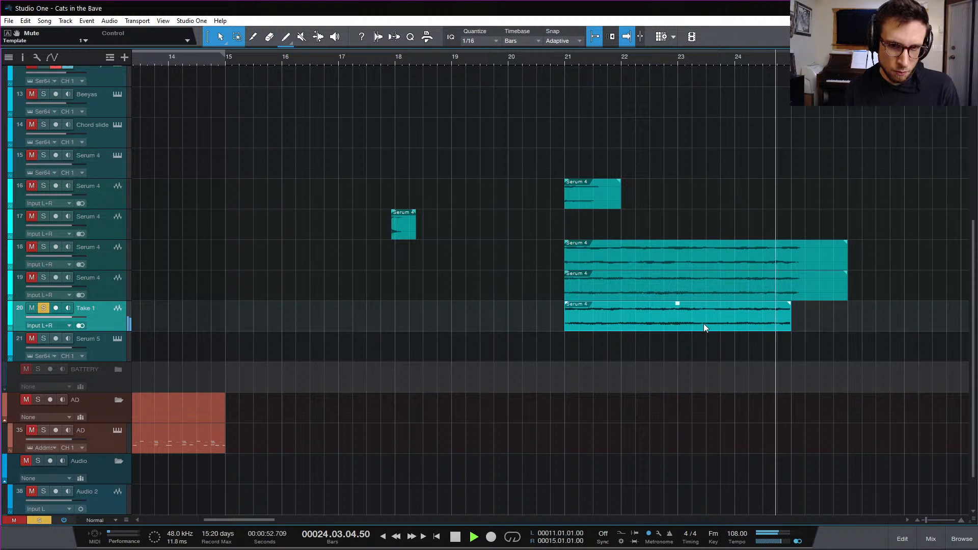
key(space)
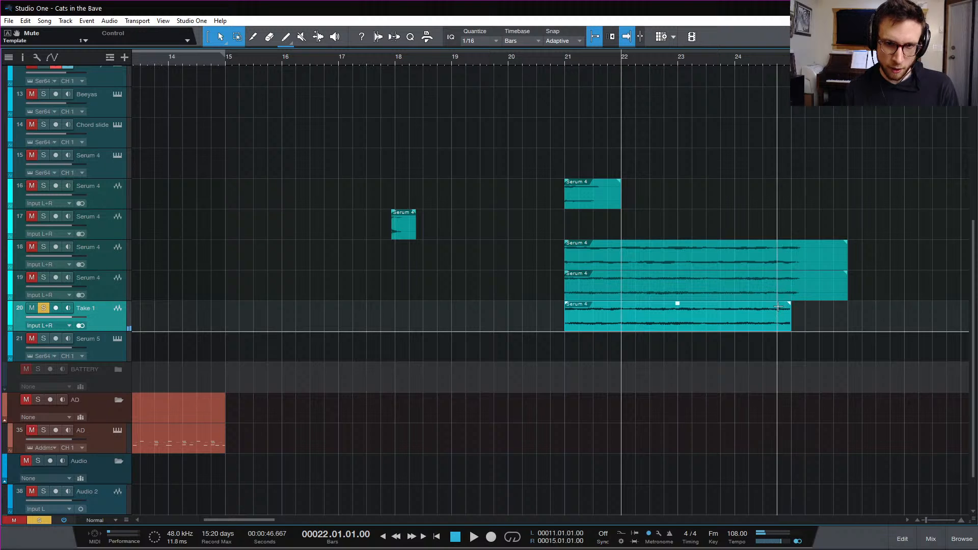
Replay the last part of the Take 1 Serum 4 clip around bars 24.2 to 24.4 to judge where to cut it
click(757, 57)
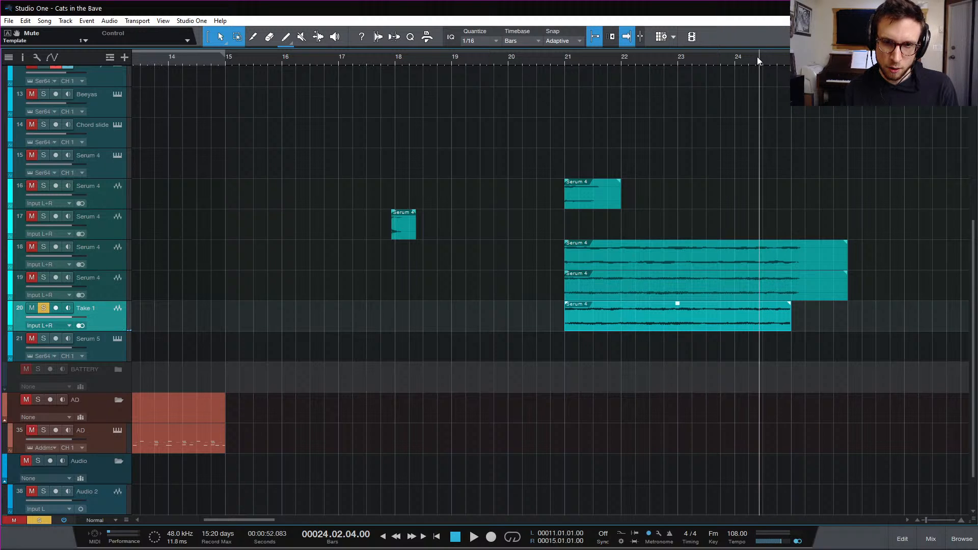
key(space)
key(space)
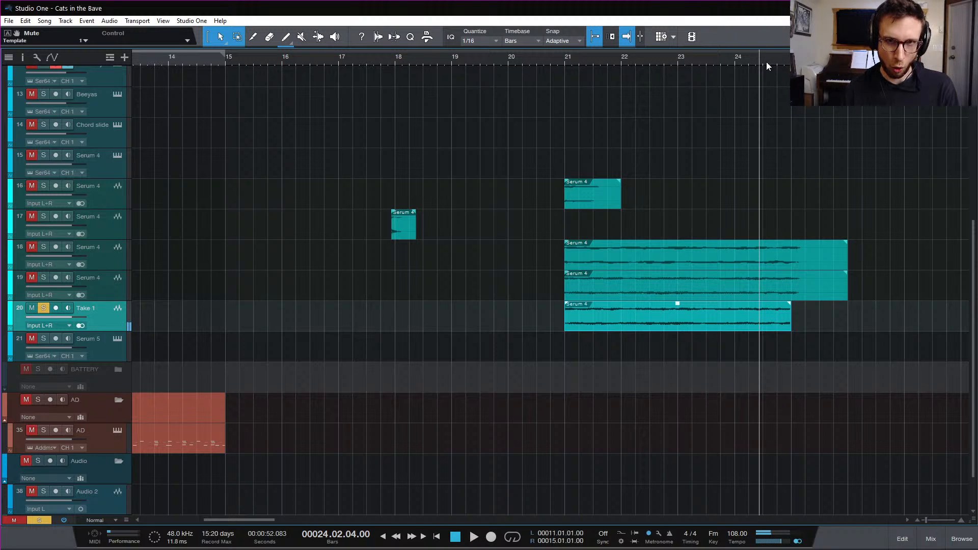
key(space)
click(762, 81)
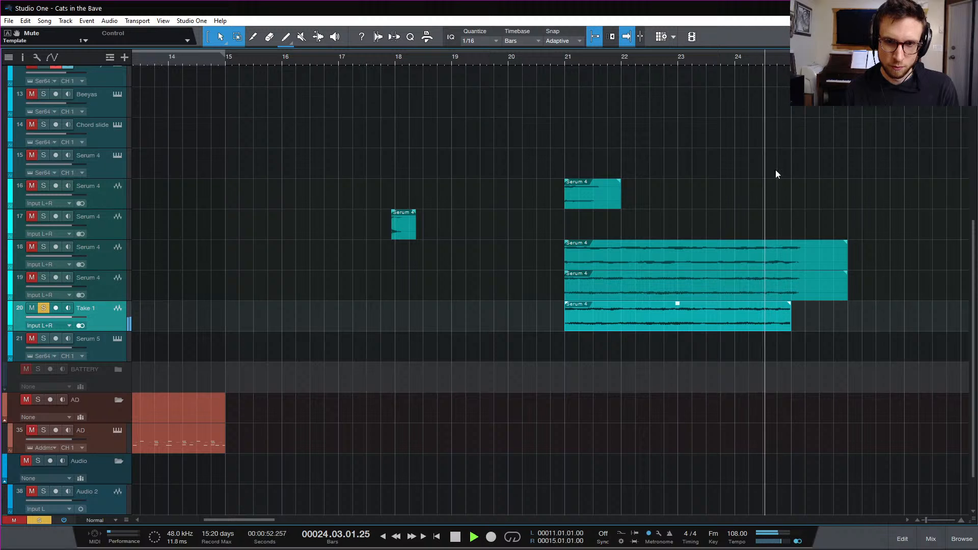
key(space)
key(e)
key(e)
key(e)
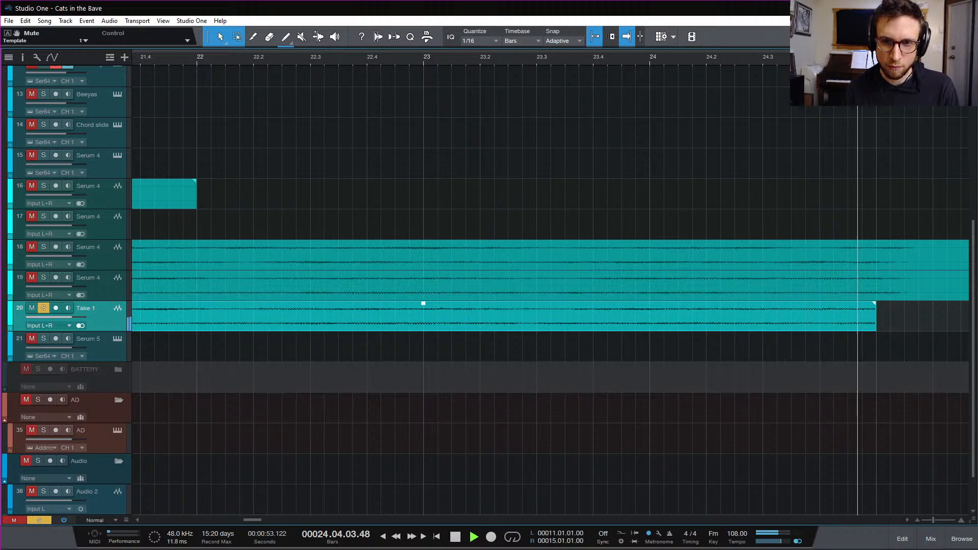
key(space)
key(space)
key(space)
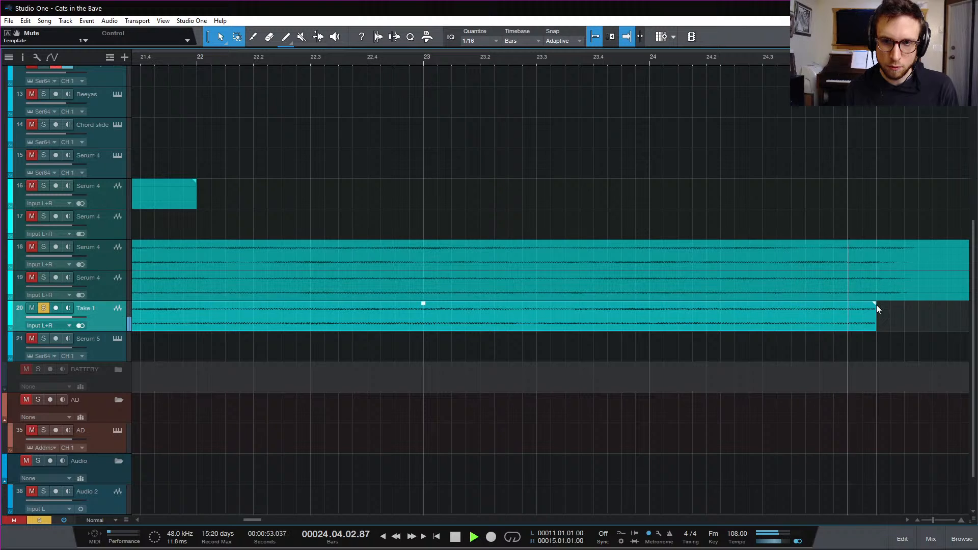
key(space)
key(space)
key(space)
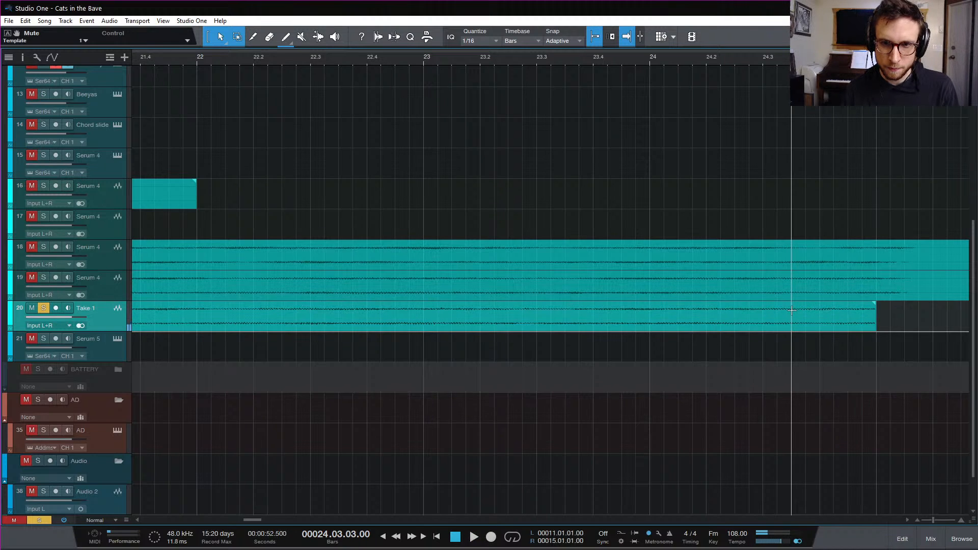
Split the Take 1 clip at bar 24.3 and move its end piece to about bar 16 on the same track
key(w)
key(w)
drag(806, 327, 312, 328)
alt+click(789, 309)
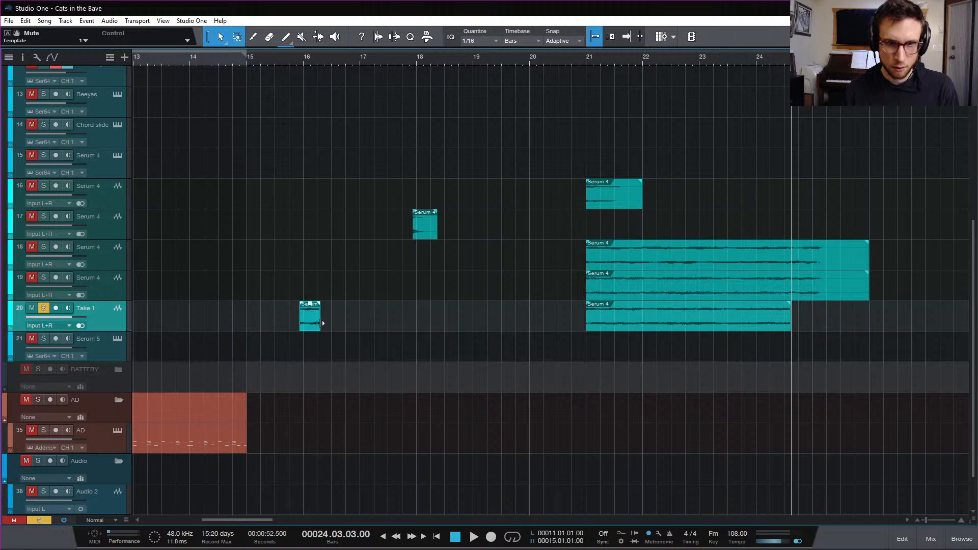
Move the short cut piece from Take 1 up to Serum 4 track 17 near bar 12
key(e)
key(e)
key(w)
key(w)
key(w)
key(w)
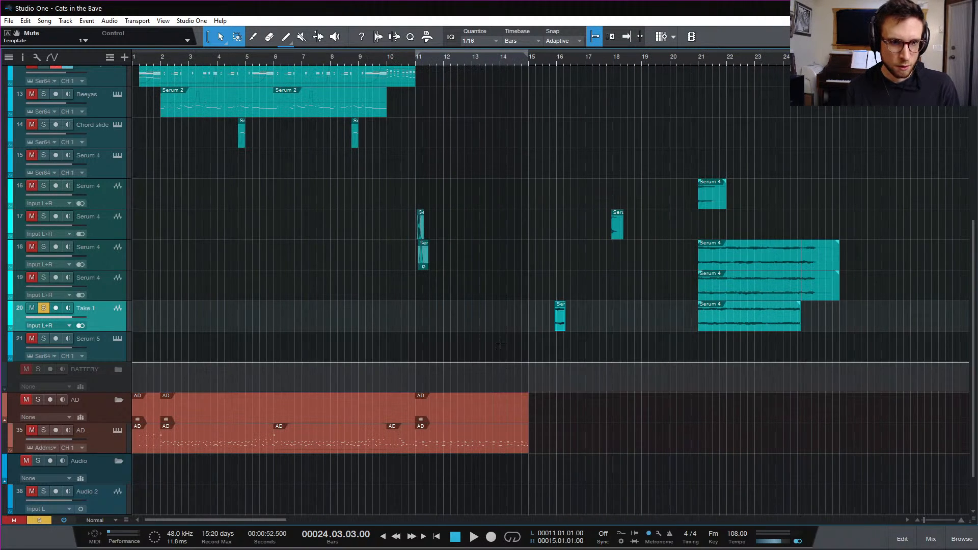
drag(473, 325, 445, 235)
key(e)
key(e)
key(w)
key(w)
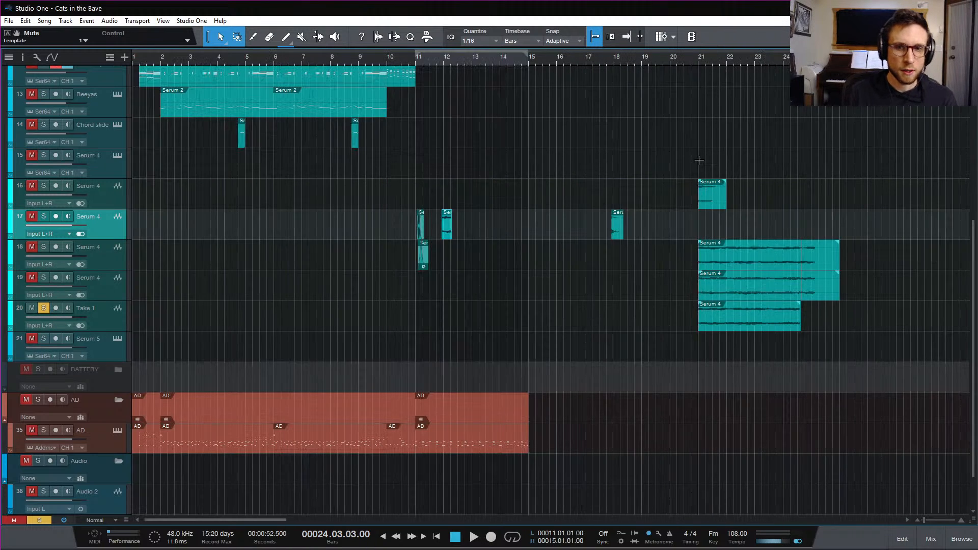
Unsolo Take 1 and play the arrangement with the drums from bar 11
click(347, 57)
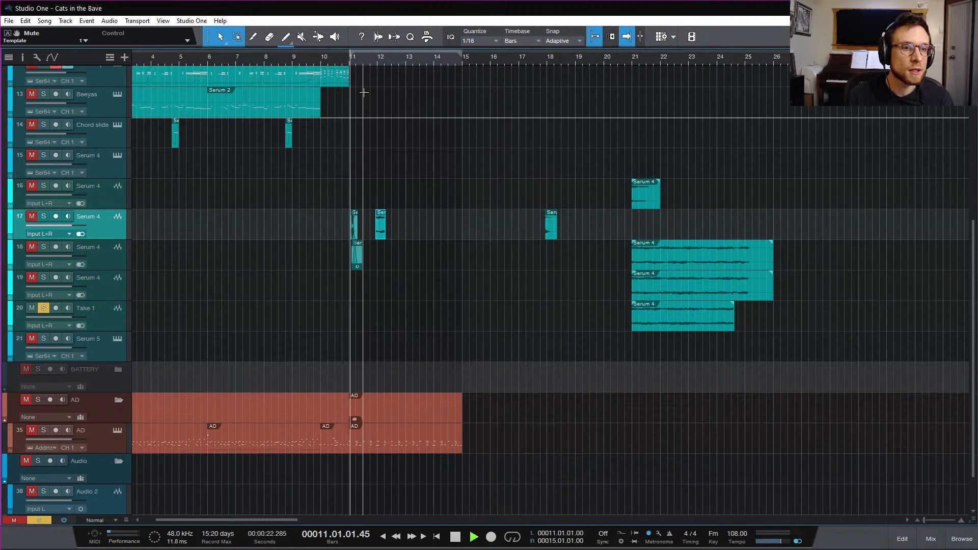
key(space)
key(space)
click(39, 308)
key(space)
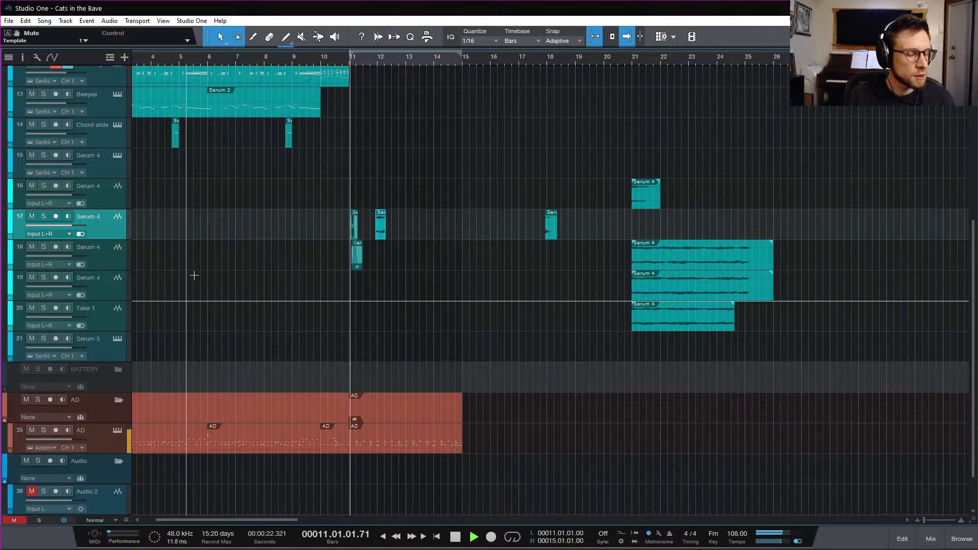
key(space)
Move the new track 17 piece to bar 11.3 and play it with the drums from bar 11
key(e)
key(e)
key(e)
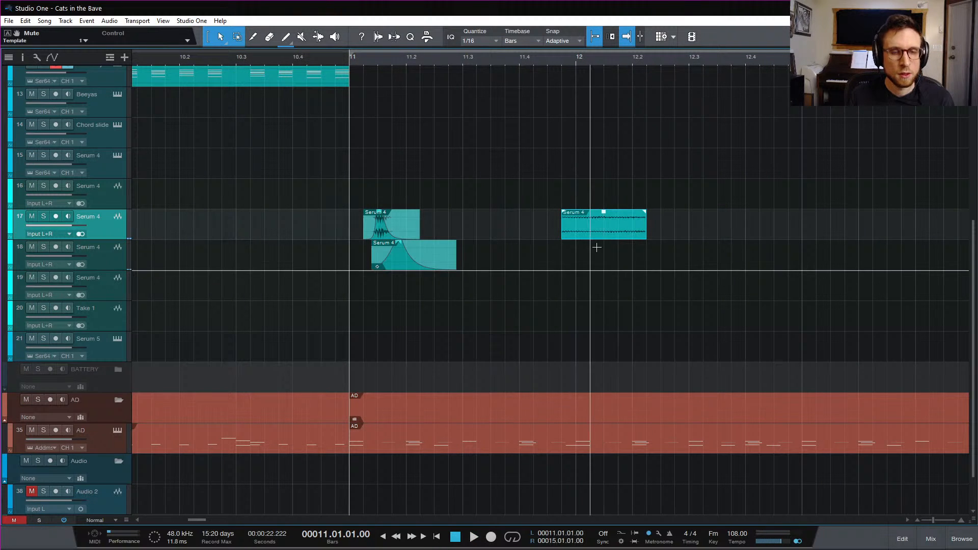
drag(609, 233, 511, 234)
key(space)
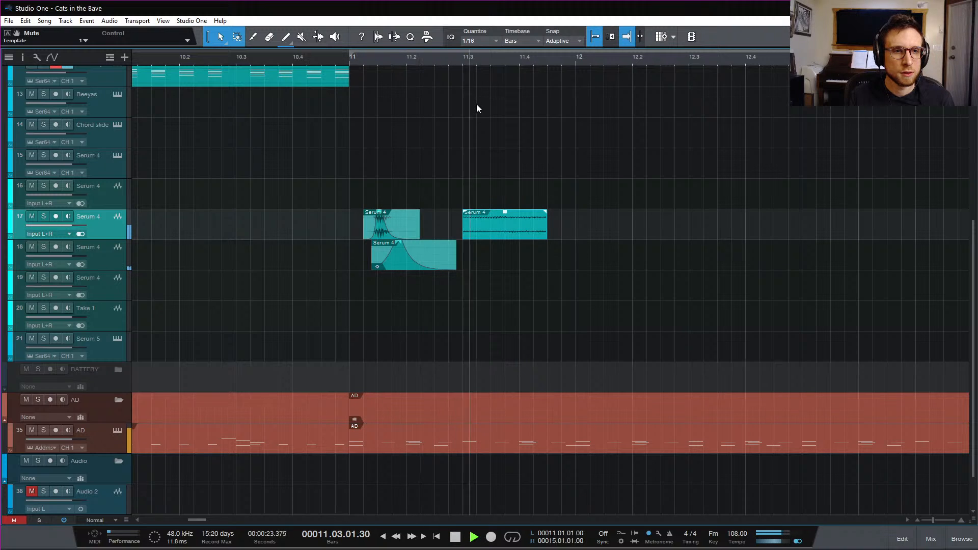
key(space)
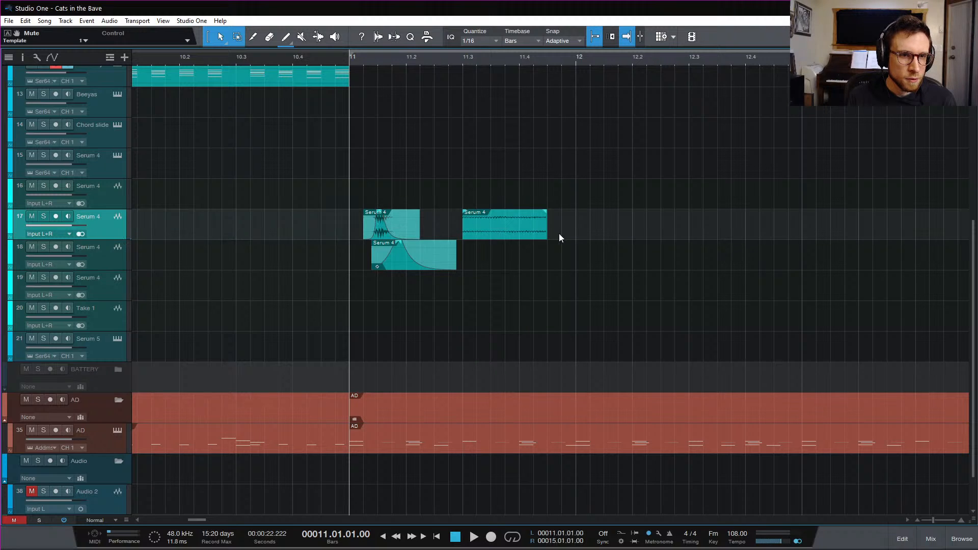
Boost the gain of the track 17 clip at bar 11.3, then reduce it slightly while checking the level in playback
drag(506, 218, 506, 214)
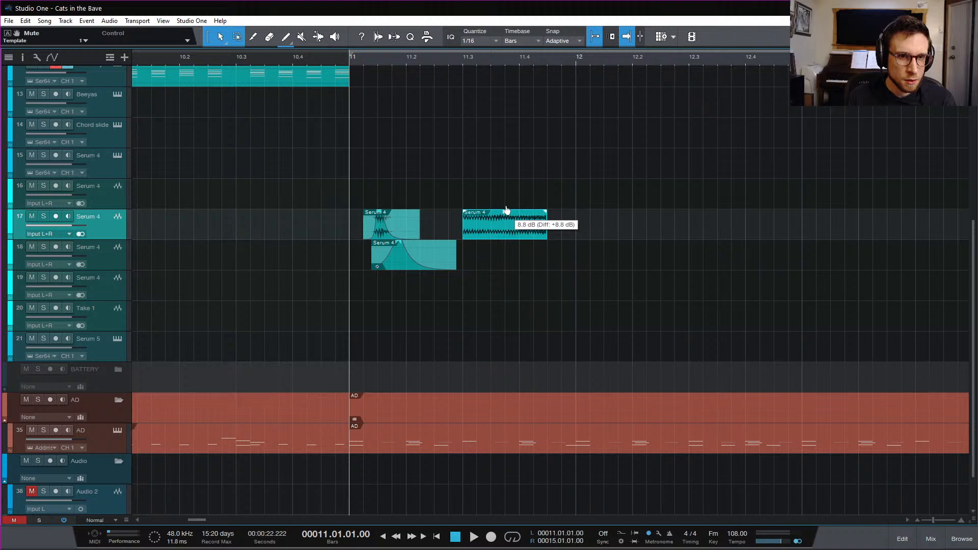
drag(507, 206, 507, 201)
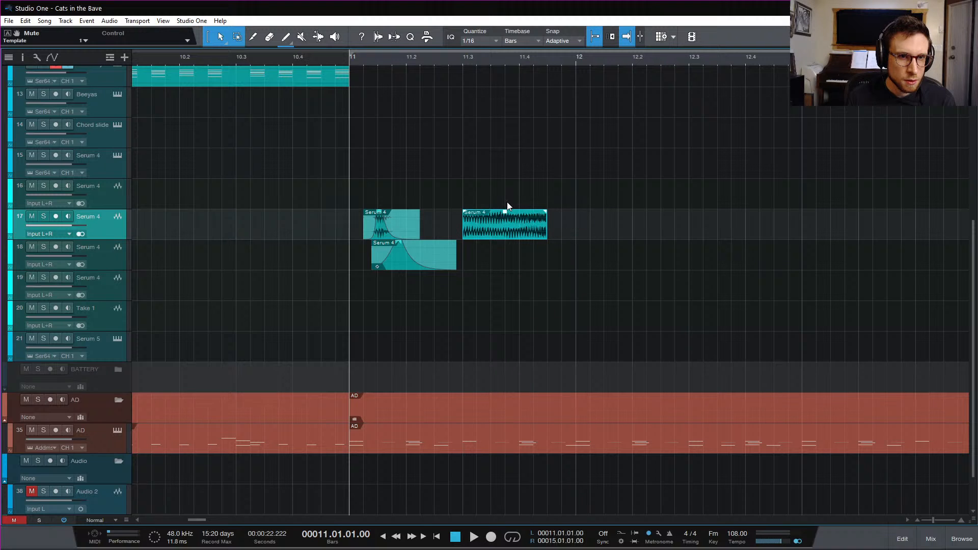
key(space)
key(space)
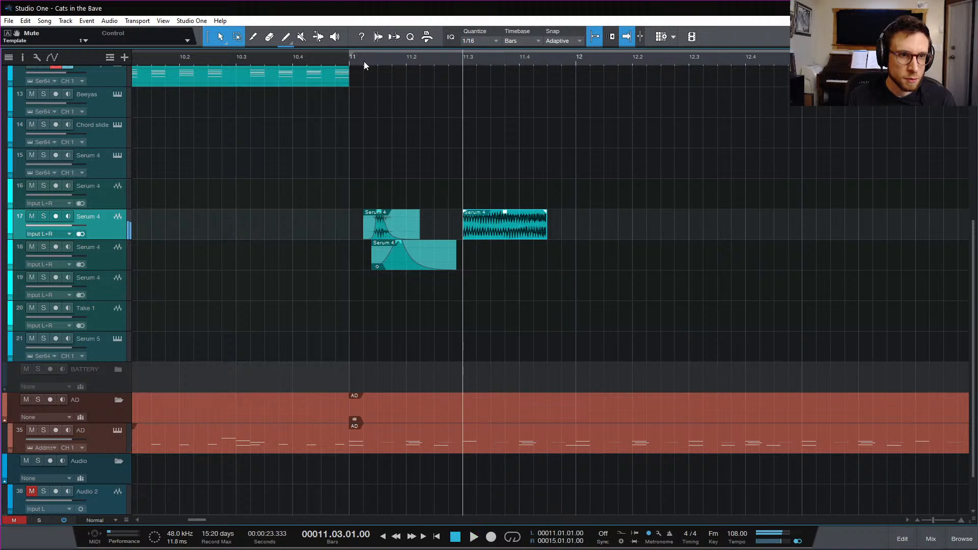
key(space)
key(space)
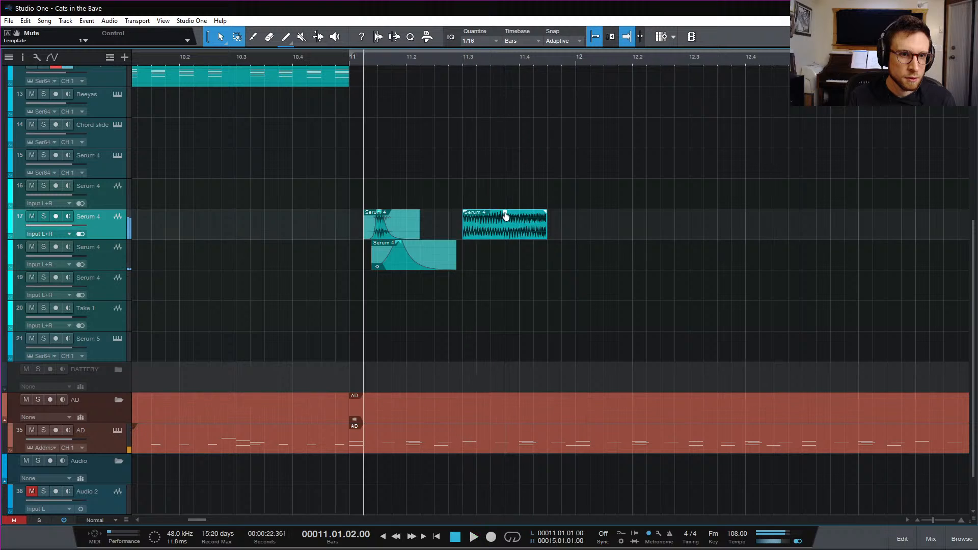
drag(504, 214, 506, 219)
key(space)
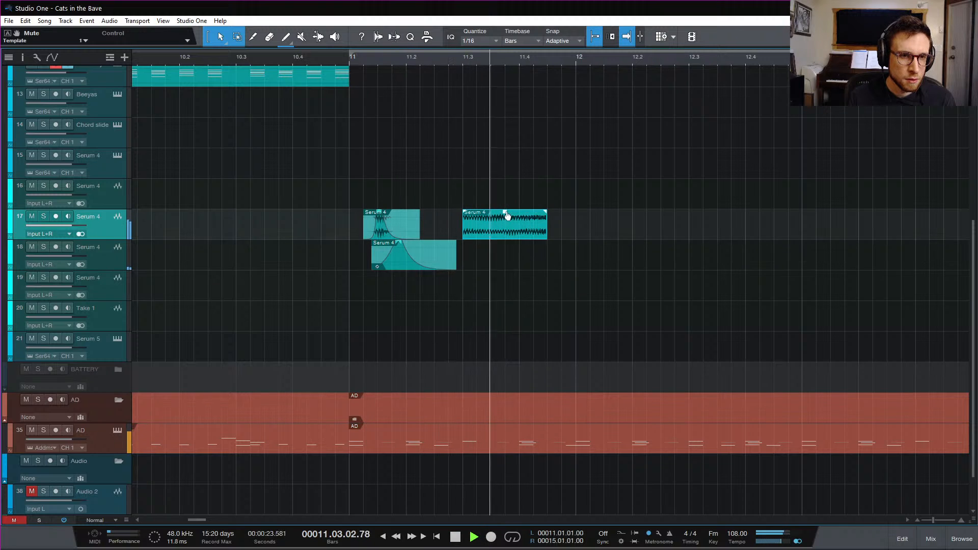
key(space)
key(space)
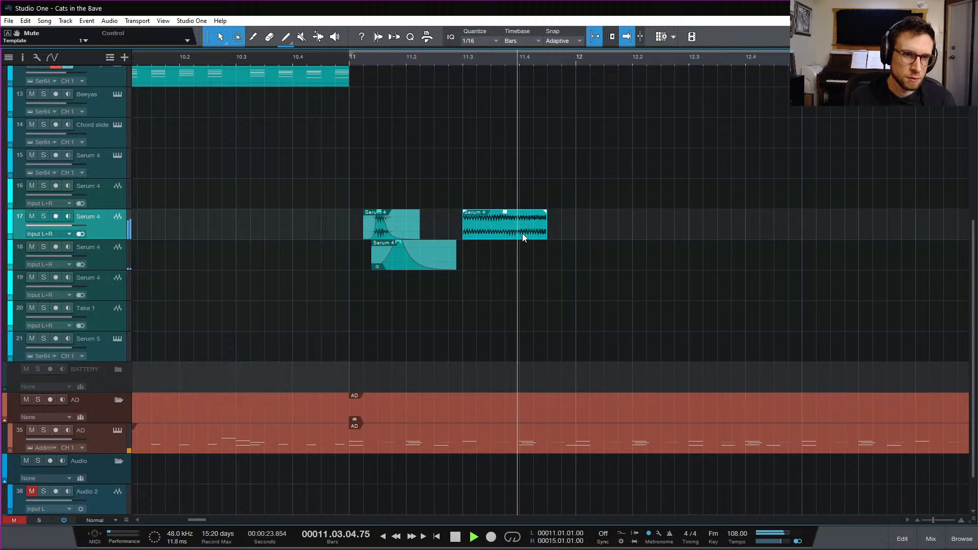
key(space)
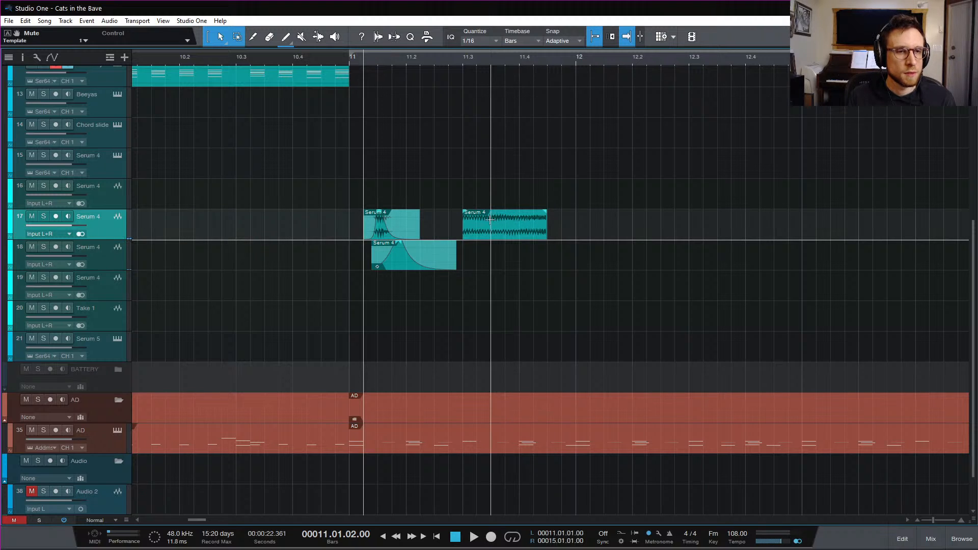
Lengthen the track 17 clip and adjust its start so it spans from bar 11.3 to just past bar 12.2, checking it in playback
drag(549, 230, 575, 238)
drag(472, 232, 533, 232)
drag(683, 234, 613, 233)
key(space)
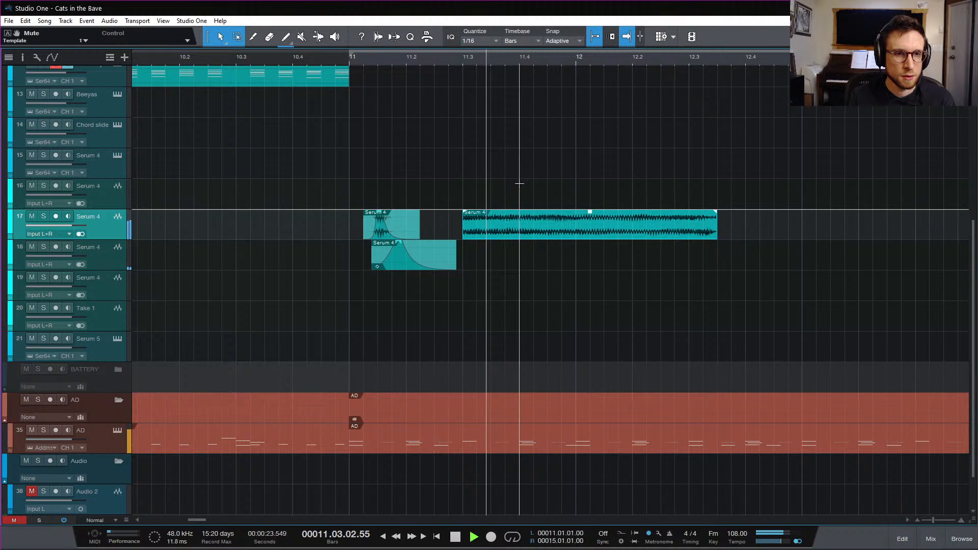
key(space)
drag(464, 236, 502, 233)
key(space)
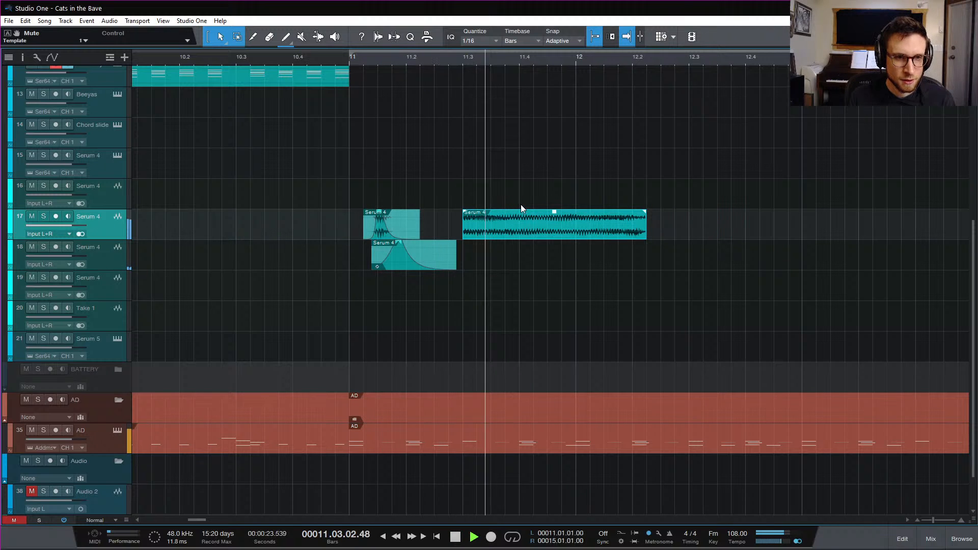
key(space)
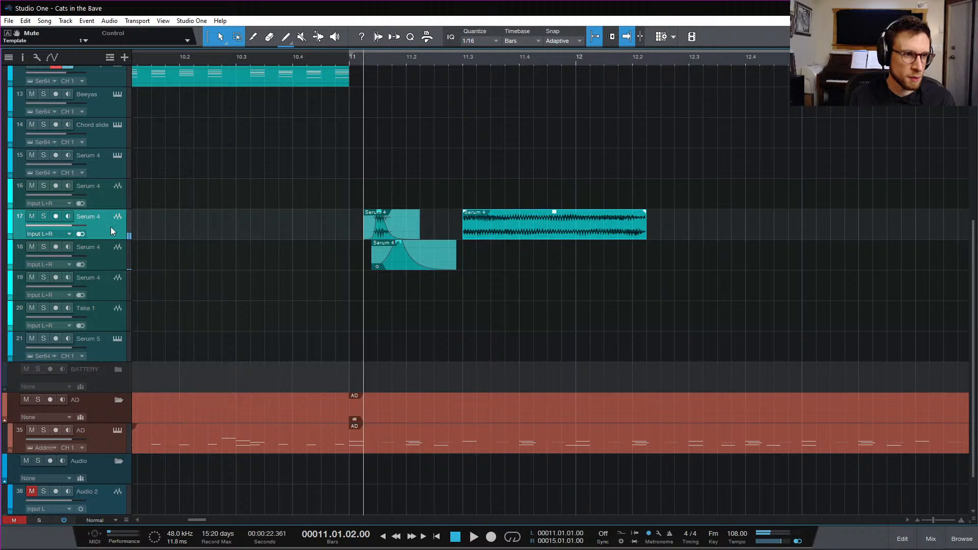
Move the lengthened clip down to track 19 and rename track 17 as Bass 1
drag(525, 230, 527, 277)
double_click(84, 218)
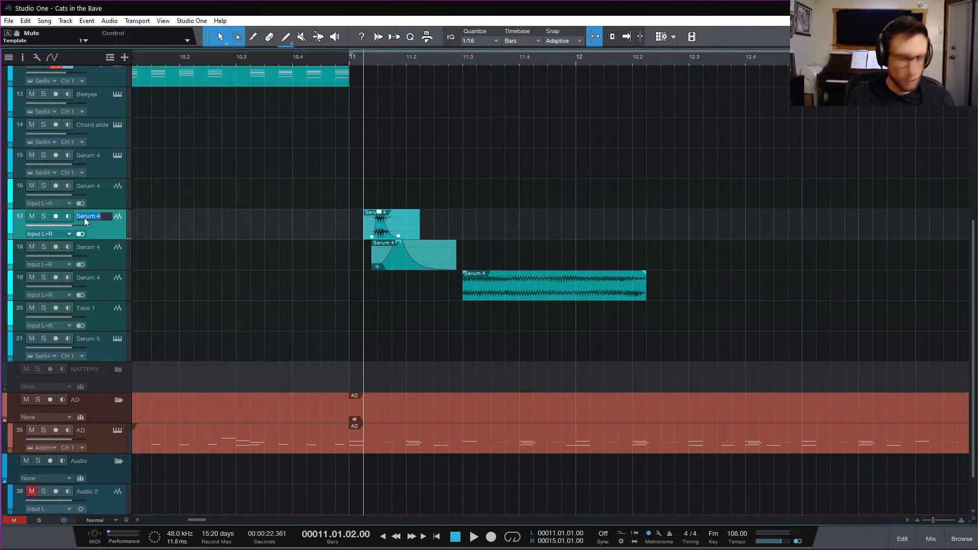
text(Bass 1)
key(Return)
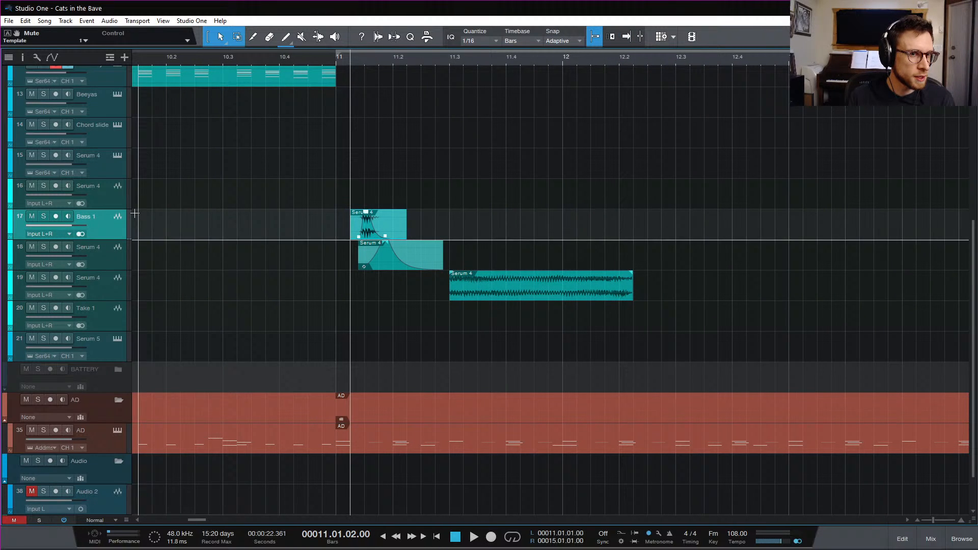
Rename track 18 as Ring
double_click(93, 246)
text(Ring)
key(Return)
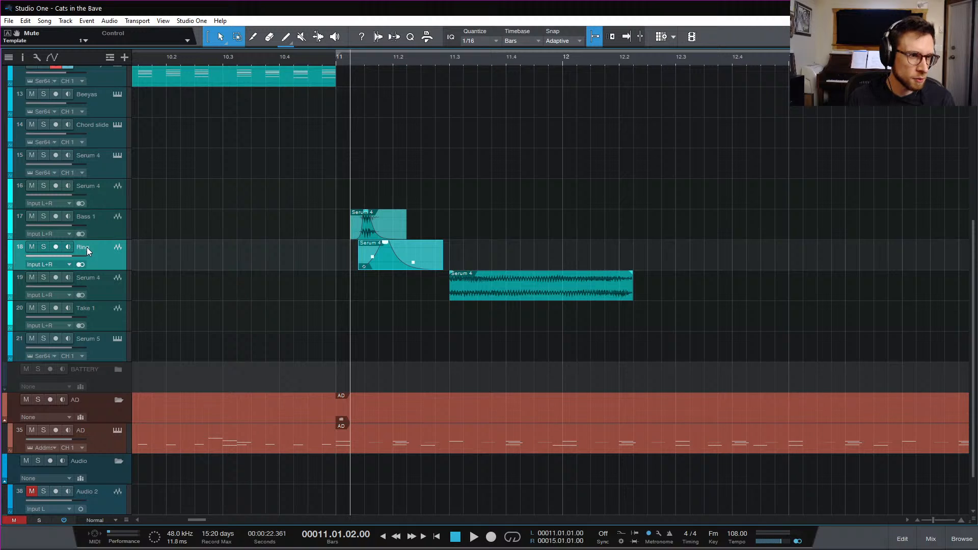
Rename track 18 as Metal and track 19 as Bass 2
double_click(81, 246)
text(Metal)
key(Return)
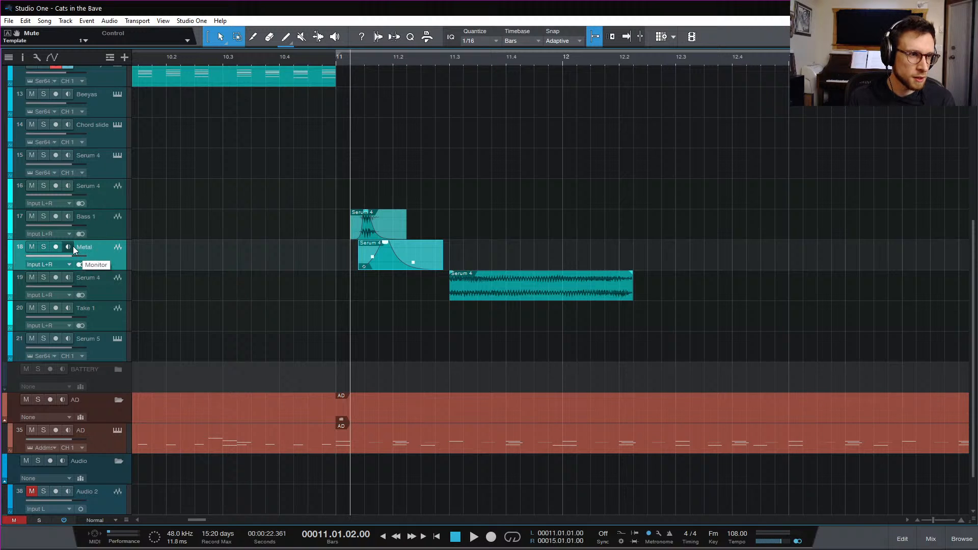
double_click(94, 277)
text(Bass 2)
key(Return)
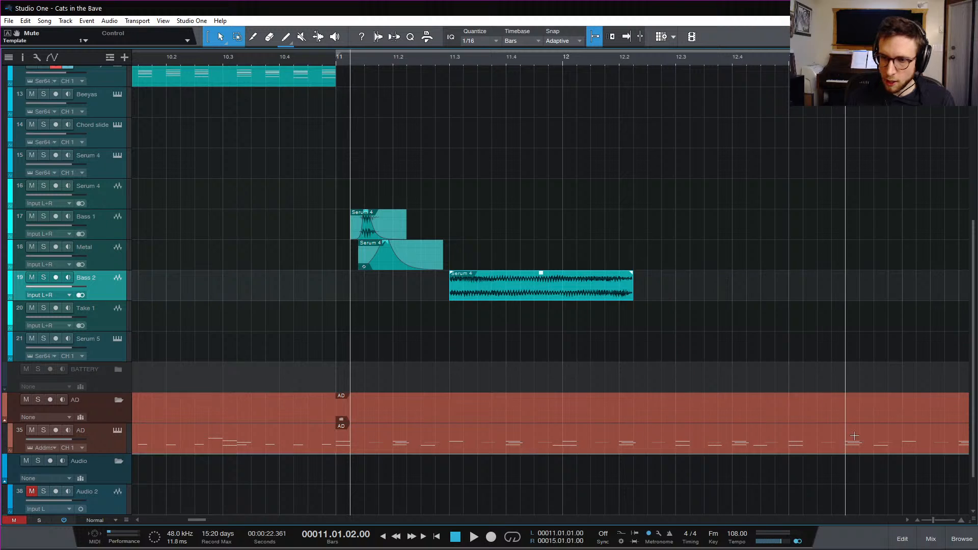
Insert the Simplon filter on the Bass 2 channel and place its window over the arrangement, clear of the clips' starts
click(929, 539)
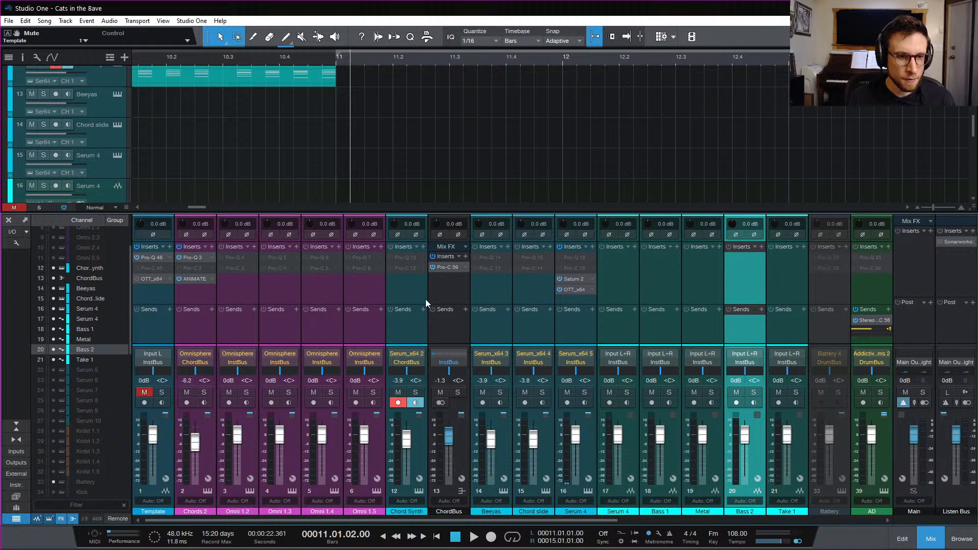
click(761, 246)
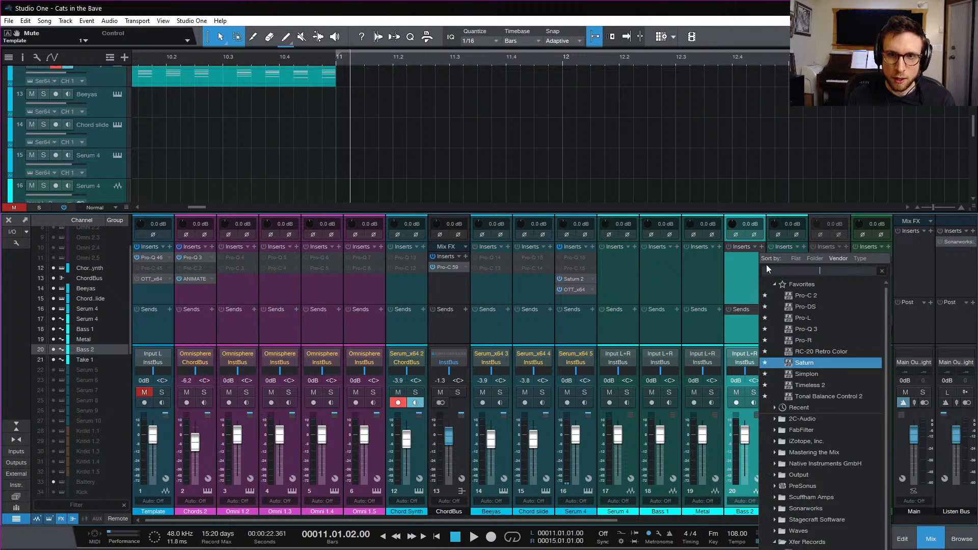
click(826, 374)
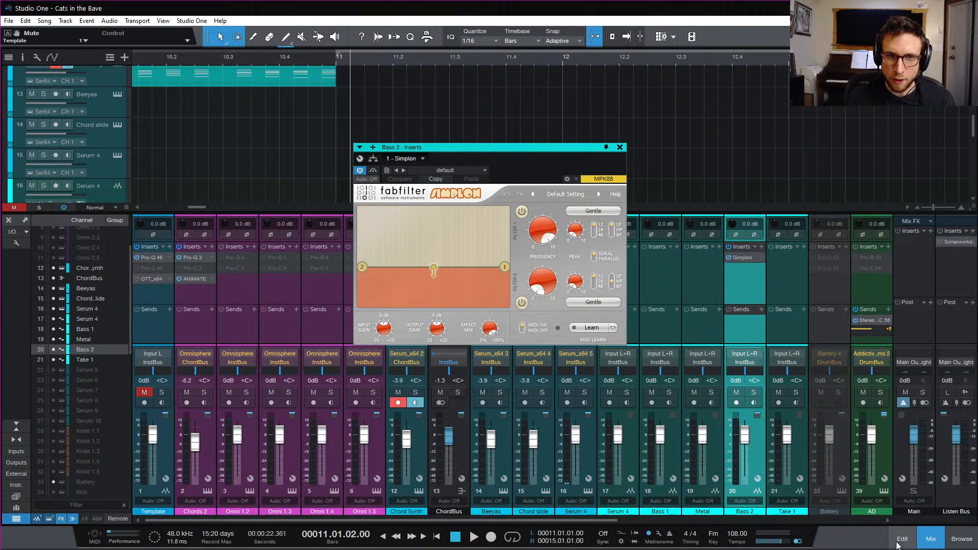
click(930, 540)
drag(499, 148, 706, 125)
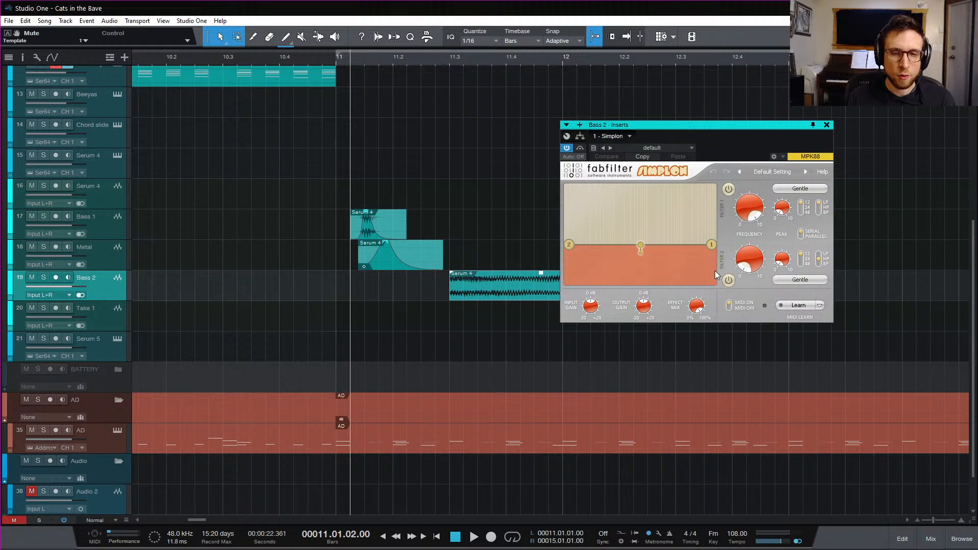
Set Simplon's Filter 1 characteristic to FabFilter One and lower its frequency to cut the highs
click(799, 189)
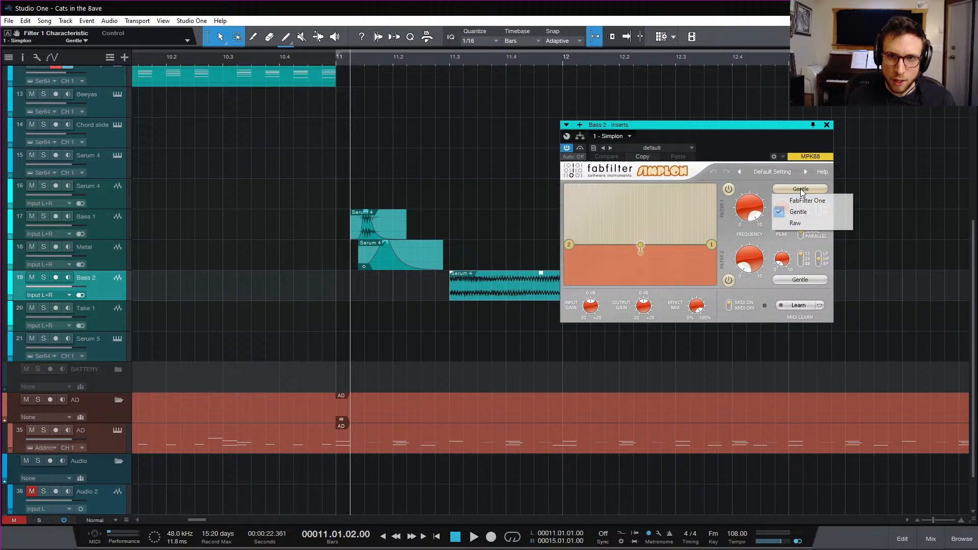
click(830, 201)
drag(749, 206, 780, 203)
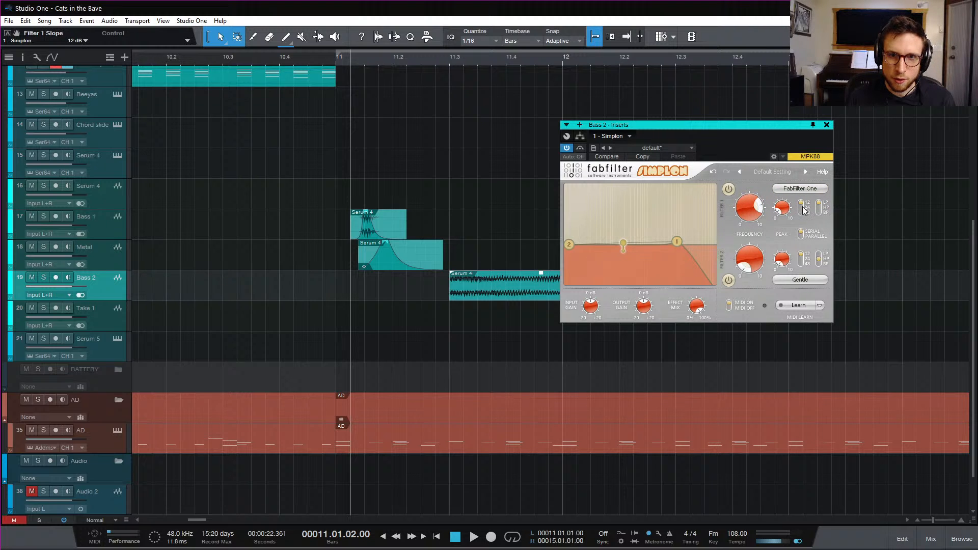
Set Simplon's Filter 1 slope to 24 dB and loop playback from 11.3 to bar 12
click(803, 211)
click(448, 63)
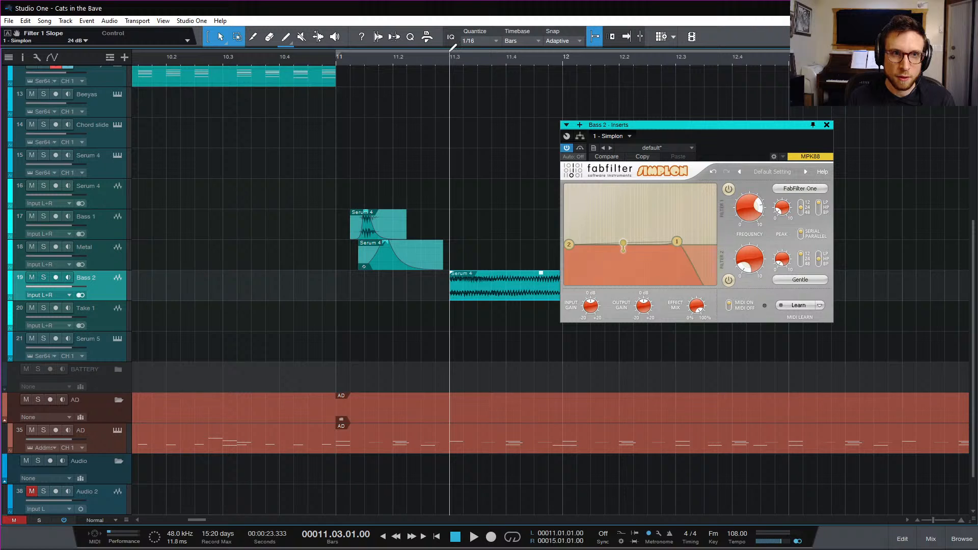
drag(450, 51, 564, 65)
key(space)
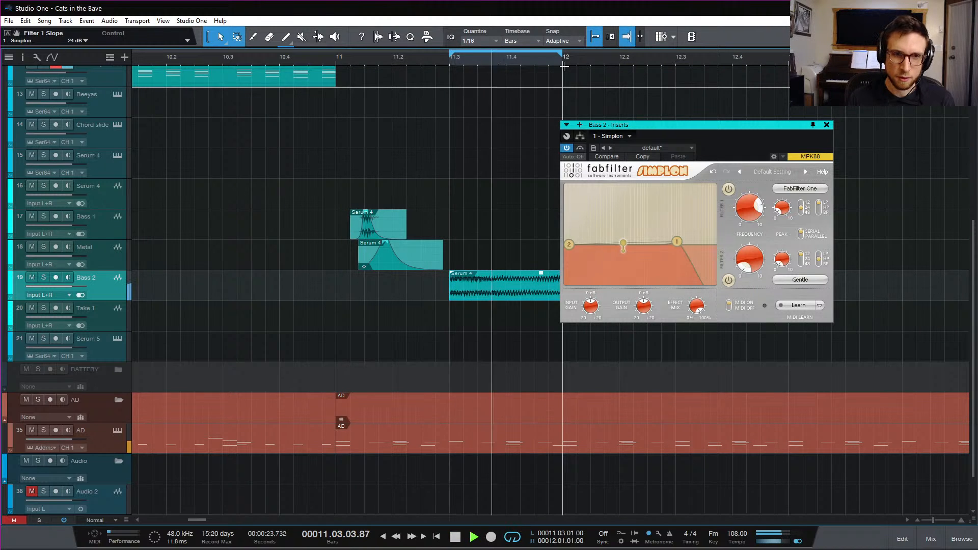
Lower Simplon's Filter 1 frequency to about 479 Hz while auditioning the looped Bass 2 clip
drag(749, 211, 798, 213)
key(space)
key(space)
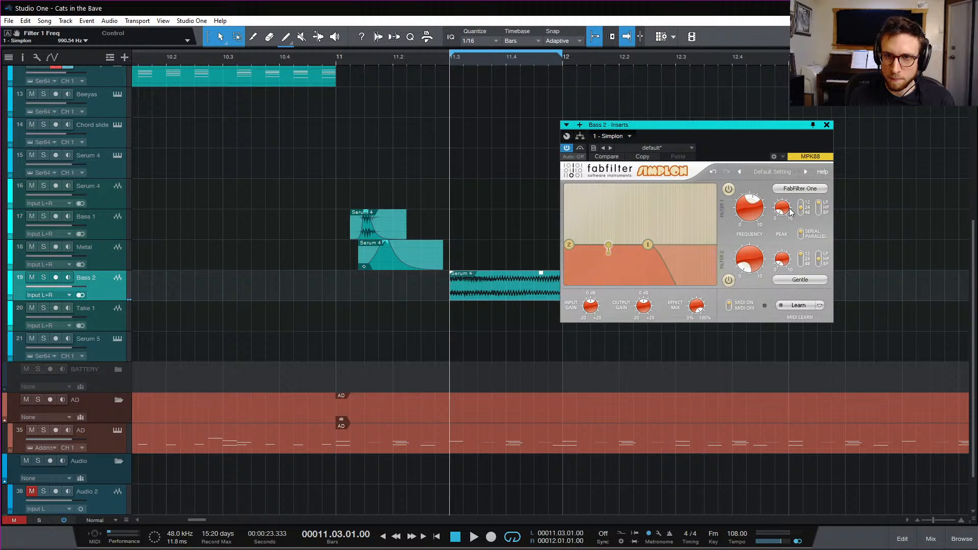
key(space)
drag(762, 221, 784, 247)
key(space)
key(space)
key(space)
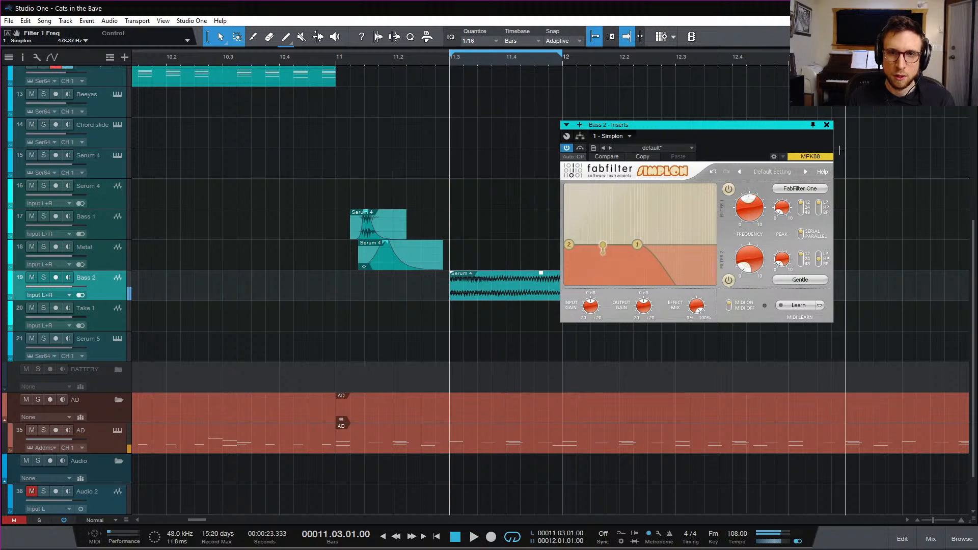
Close the Simplon window and remove Simplon from the Bass 2 channel's inserts
click(826, 124)
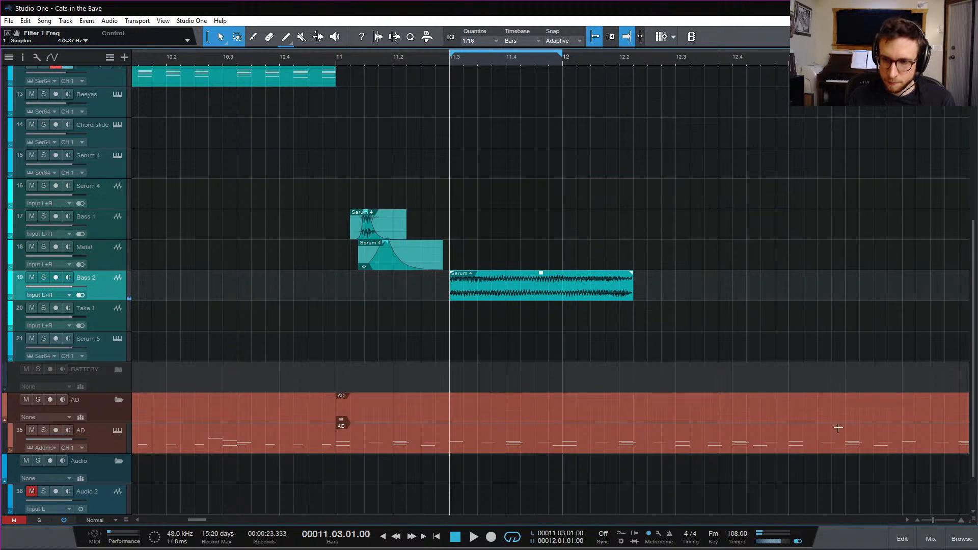
click(930, 539)
right_click(754, 260)
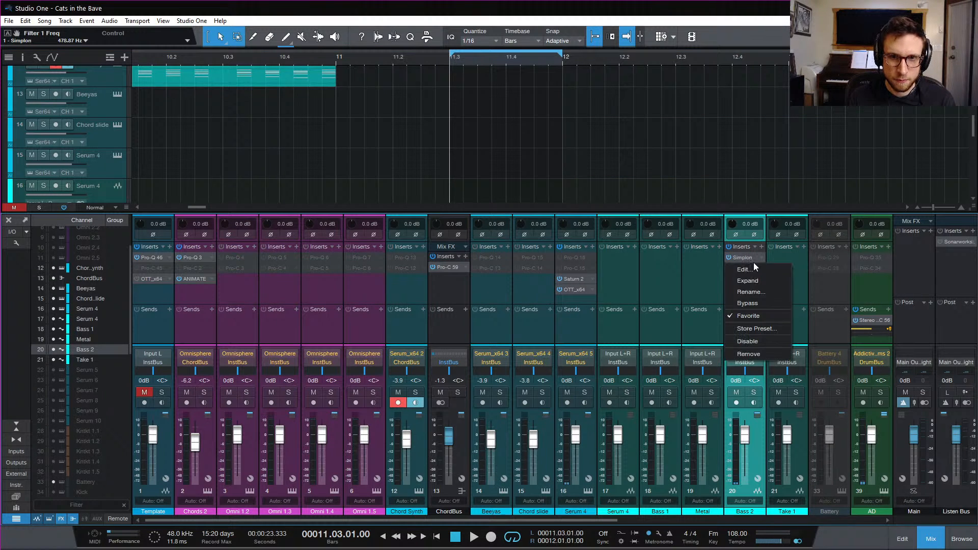
click(765, 350)
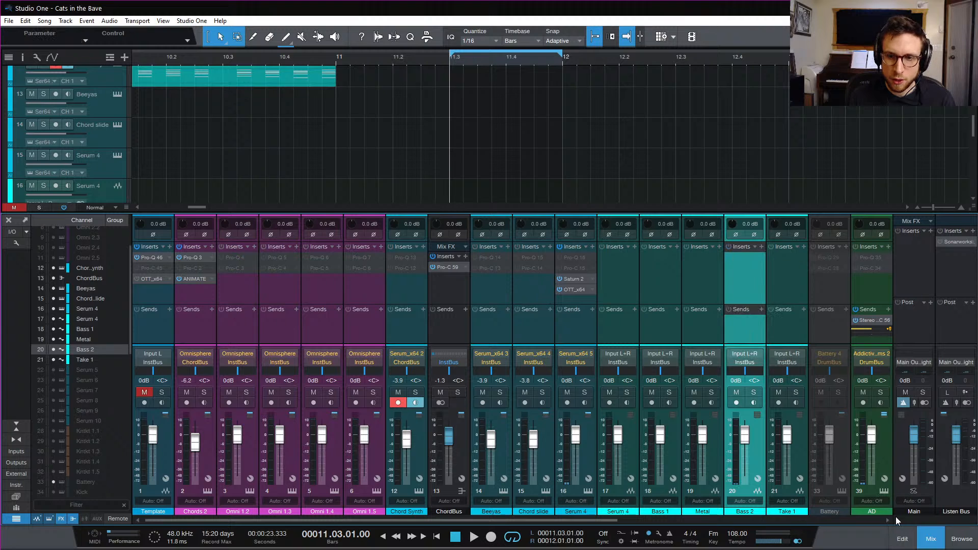
click(930, 539)
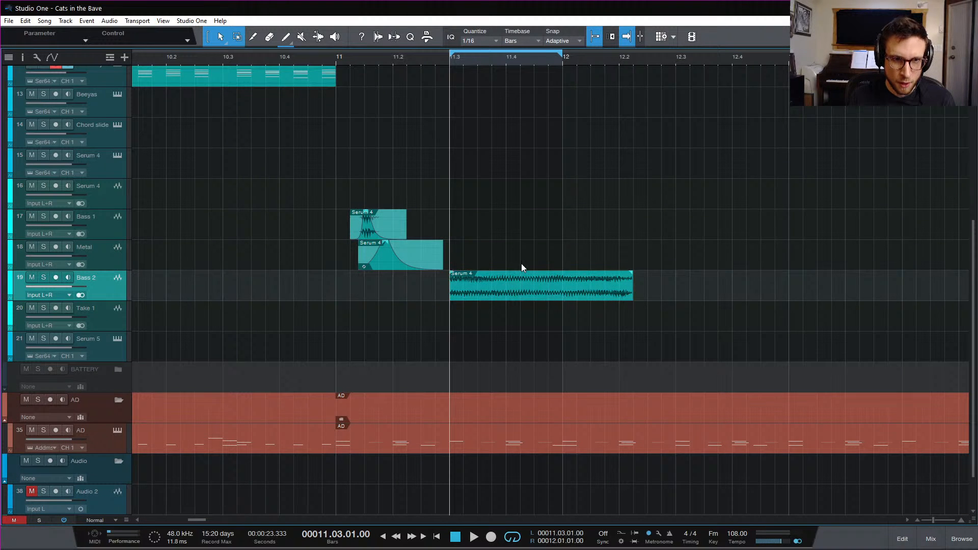
Extend the start of the Bass 2 clip one sixteenth earlier, to 11.2.4
key(e)
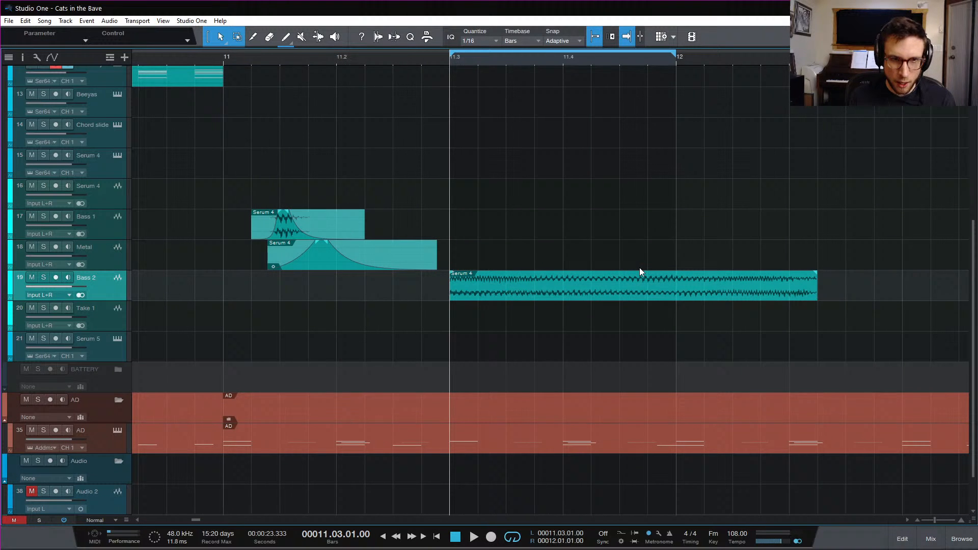
right_click(513, 292)
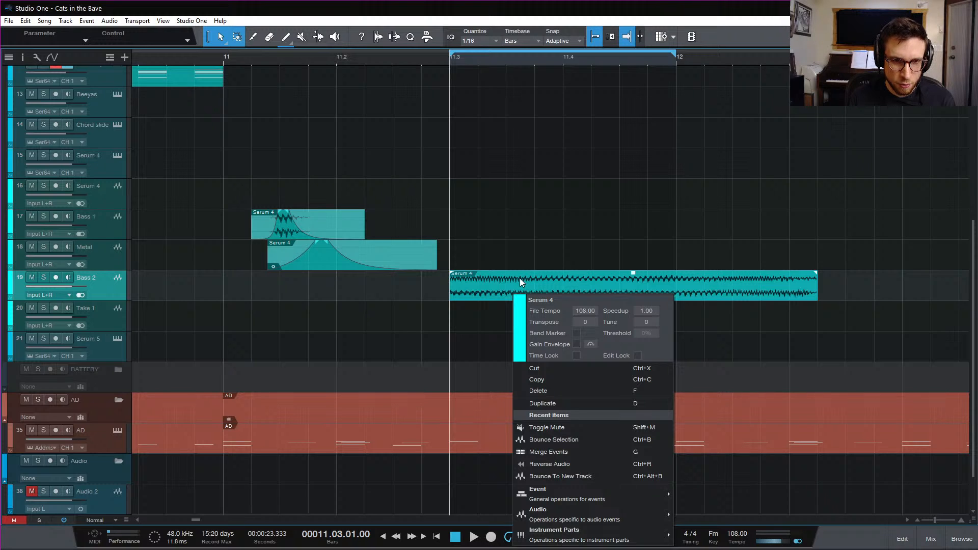
click(438, 306)
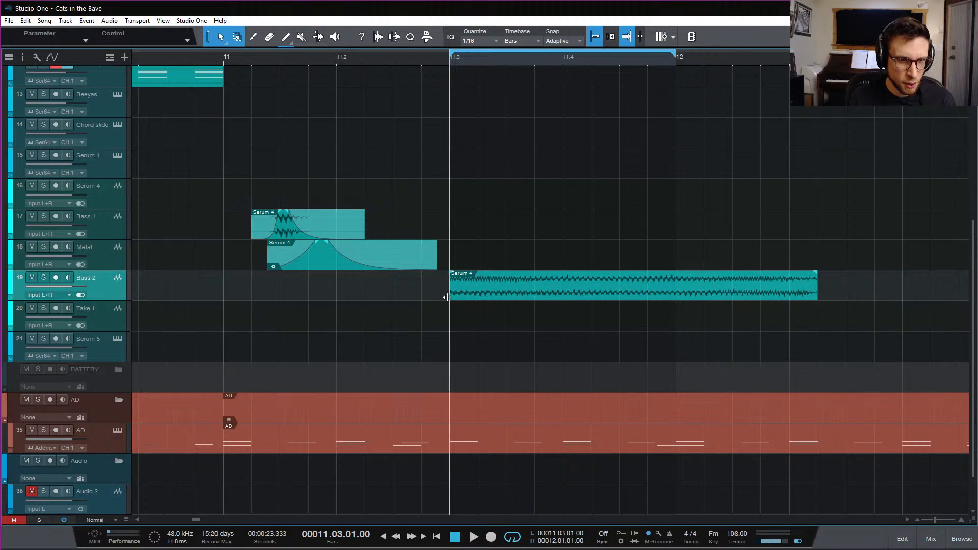
drag(450, 297, 425, 302)
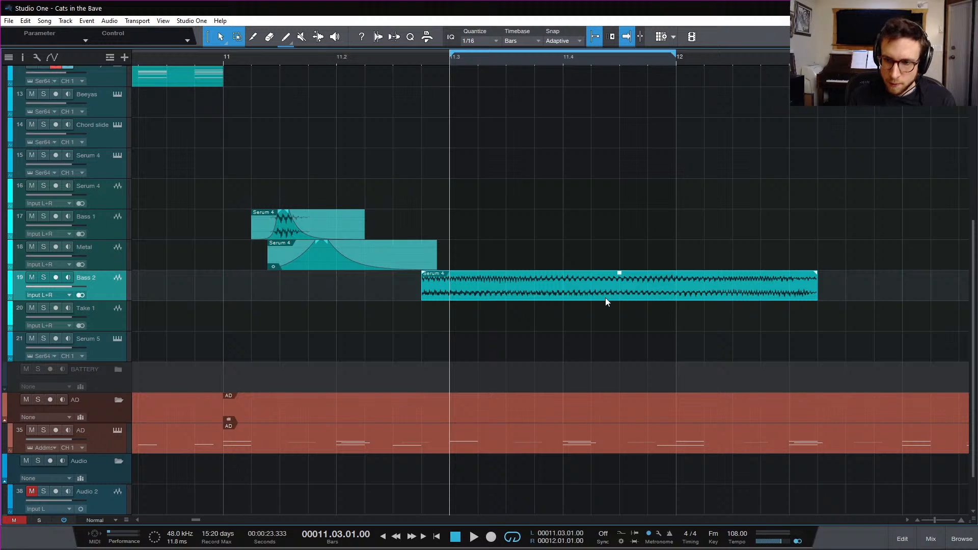
Enable the gain envelope on the Bass 2 clip
right_click(568, 295)
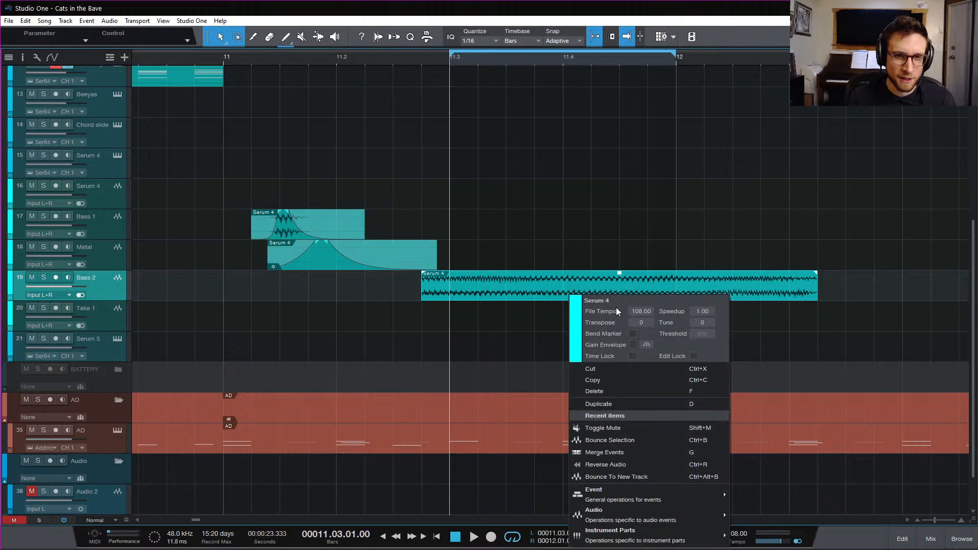
click(632, 344)
click(600, 240)
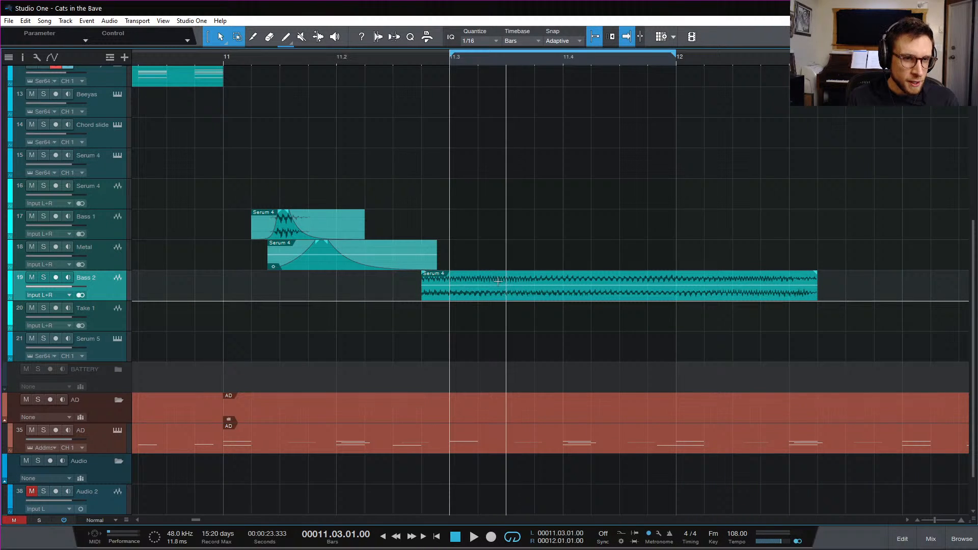
click(932, 543)
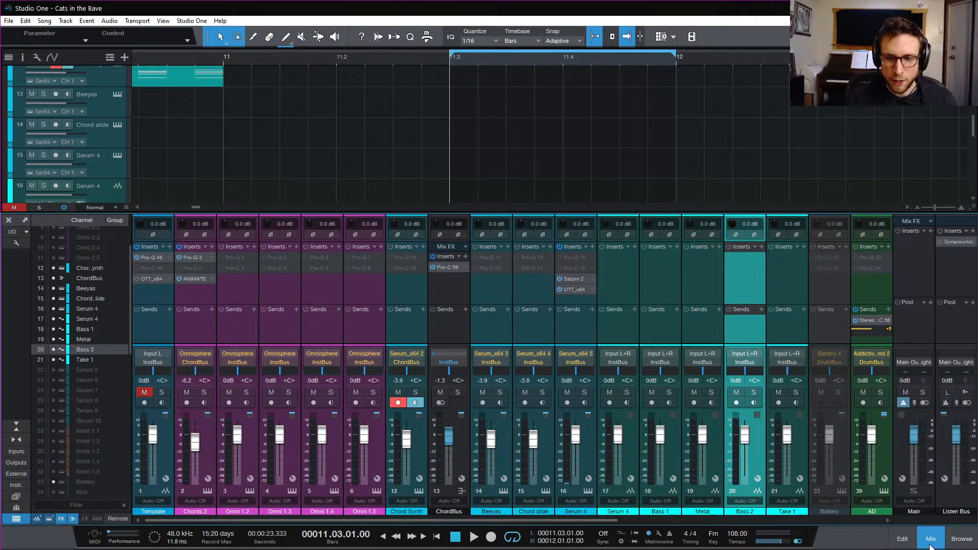
click(930, 541)
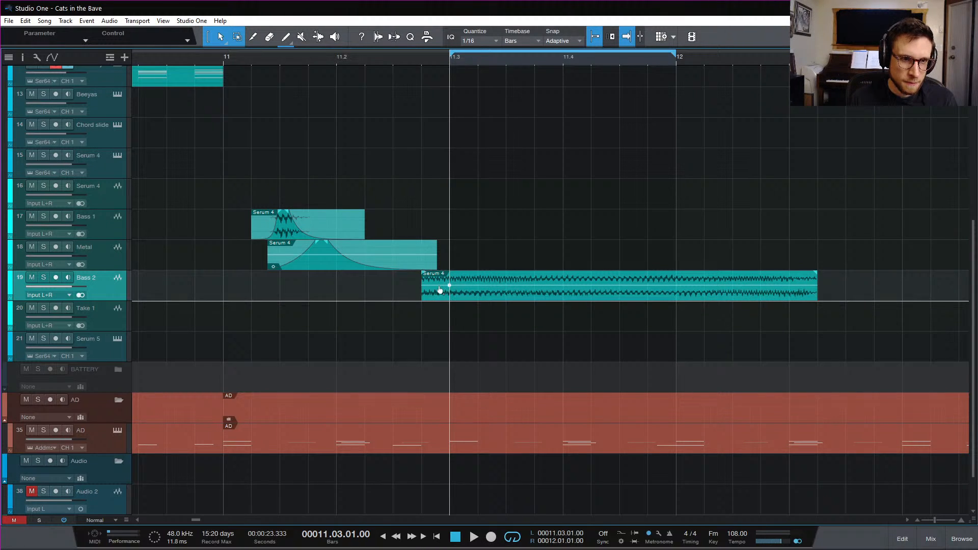
Audition Bass 2 and shape its gain envelope as a ramp rising from the clip's start to full level at 11.3
key(space)
key(space)
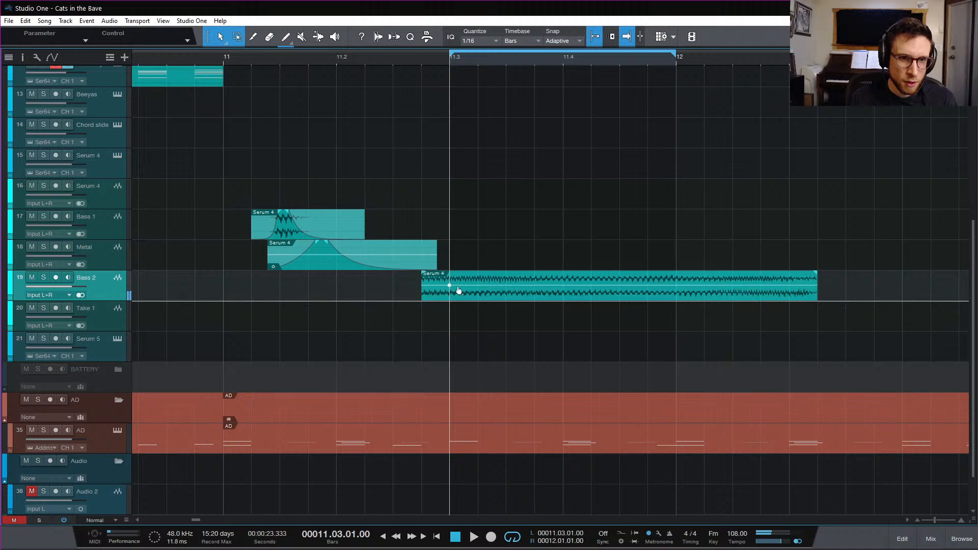
mouse_move(433, 287)
mouse_down()
mouse_move(422, 313)
mouse_move(438, 298)
mouse_up()
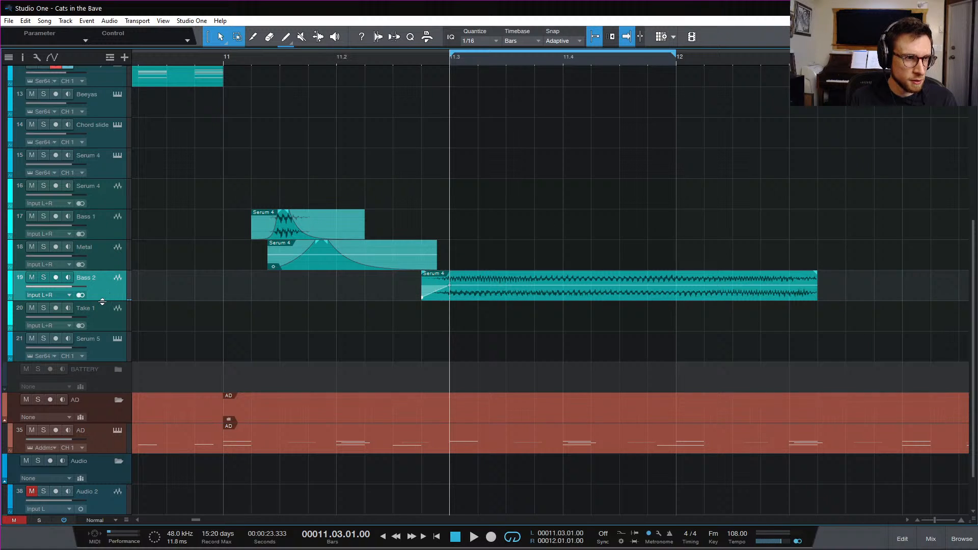
Make the Bass 2 track taller and place the playback cursor at the clip's start, 11.2.4
drag(102, 301, 102, 347)
key(e)
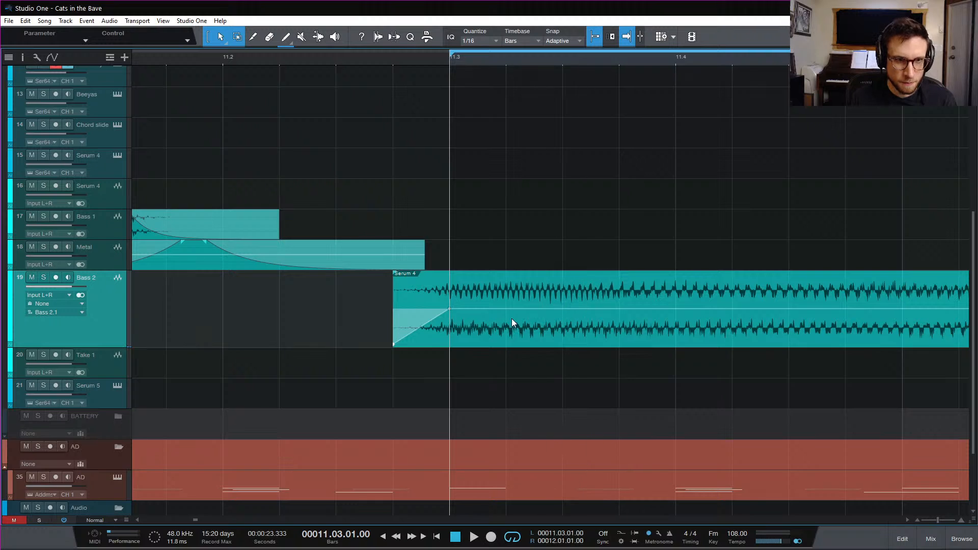
click(396, 58)
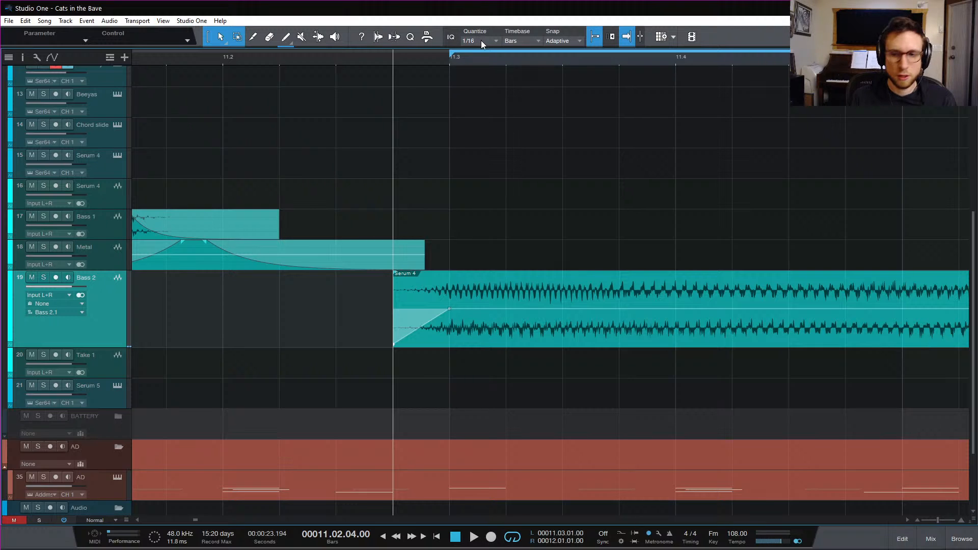
Show the quantize settings and set the 1/16 grid's swing to 100%
click(411, 36)
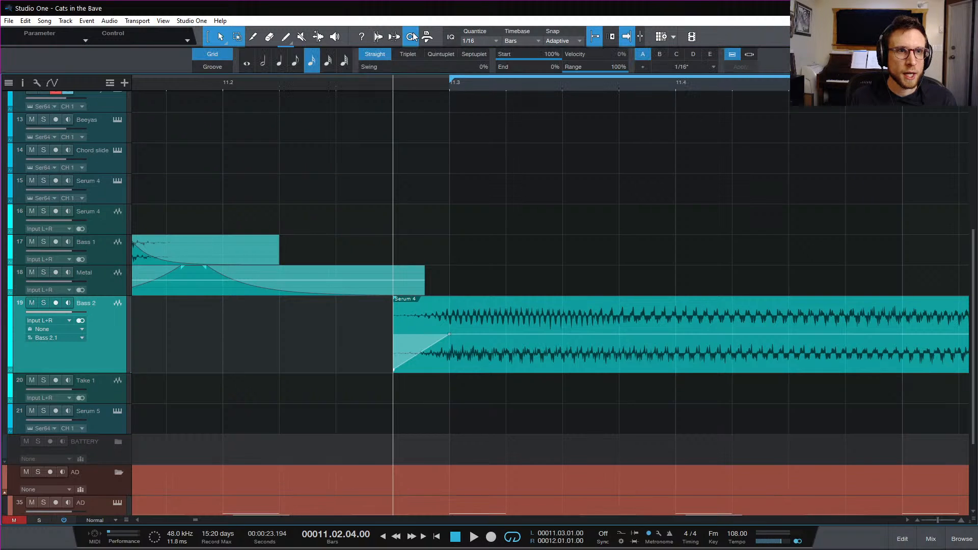
click(507, 65)
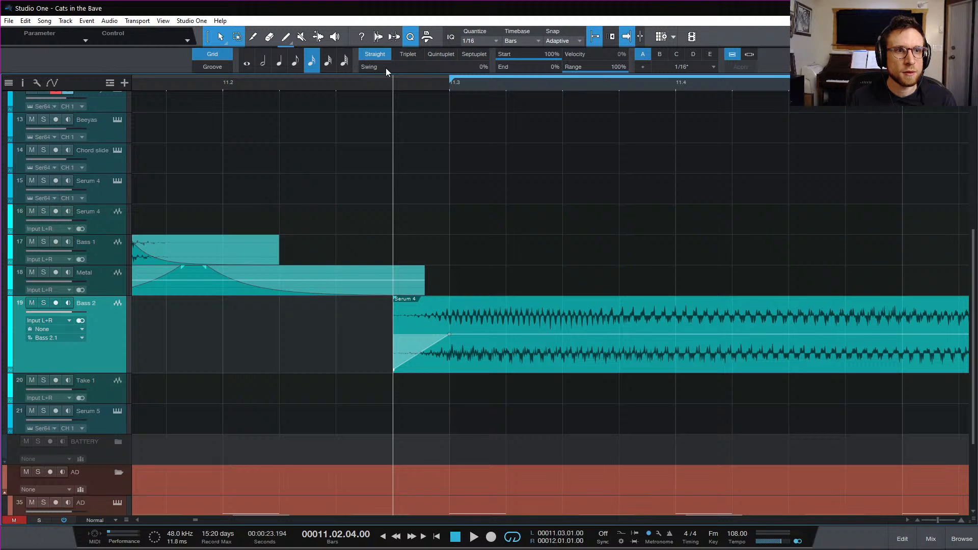
drag(386, 67, 484, 67)
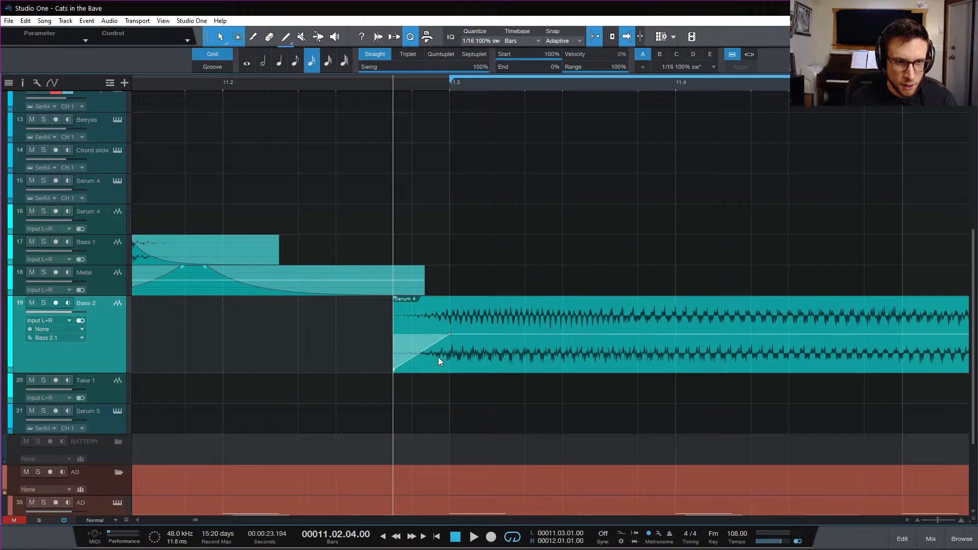
Curve Bass 2's opening gain ramp and add an envelope dip after 11.3 with a curved rise to the next swung sixteenth
drag(421, 352, 428, 364)
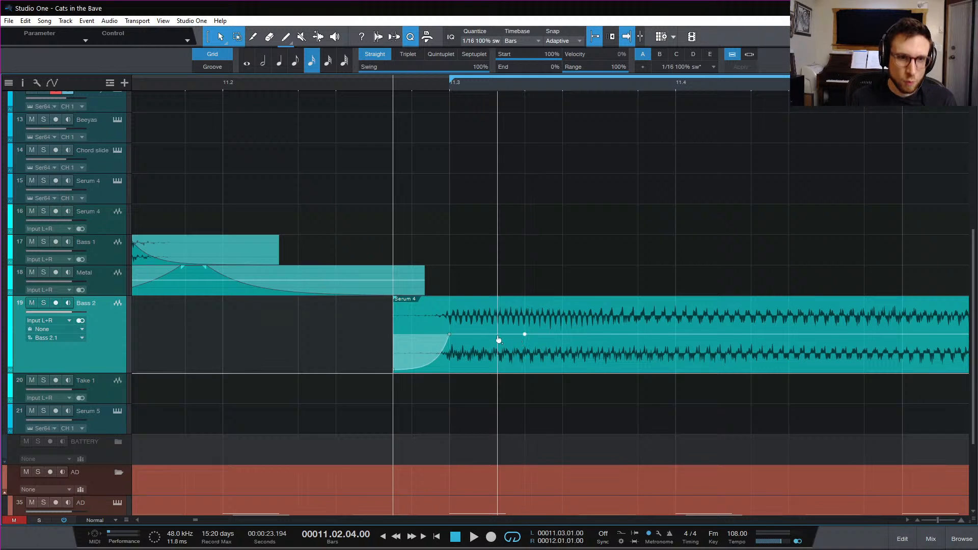
drag(493, 337, 498, 386)
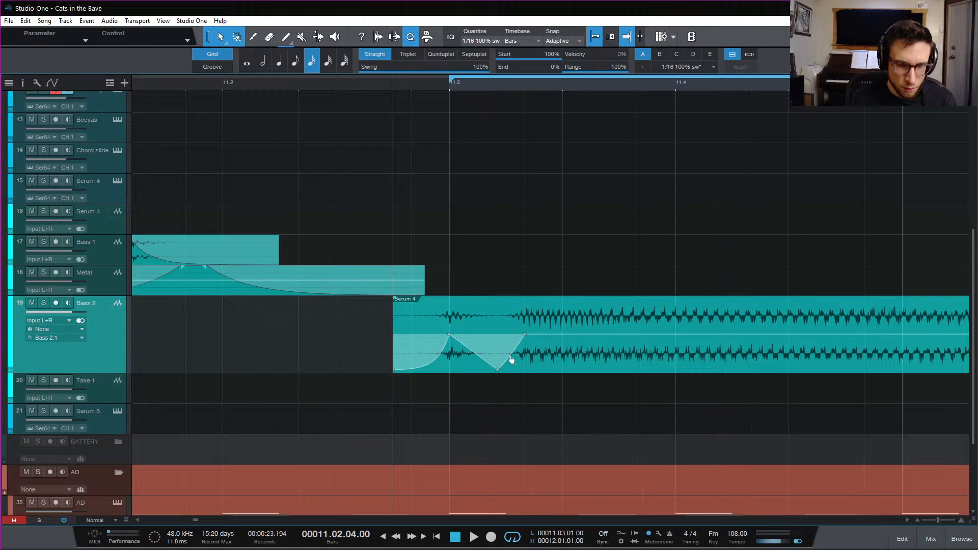
scroll(512, 359, up, 5)
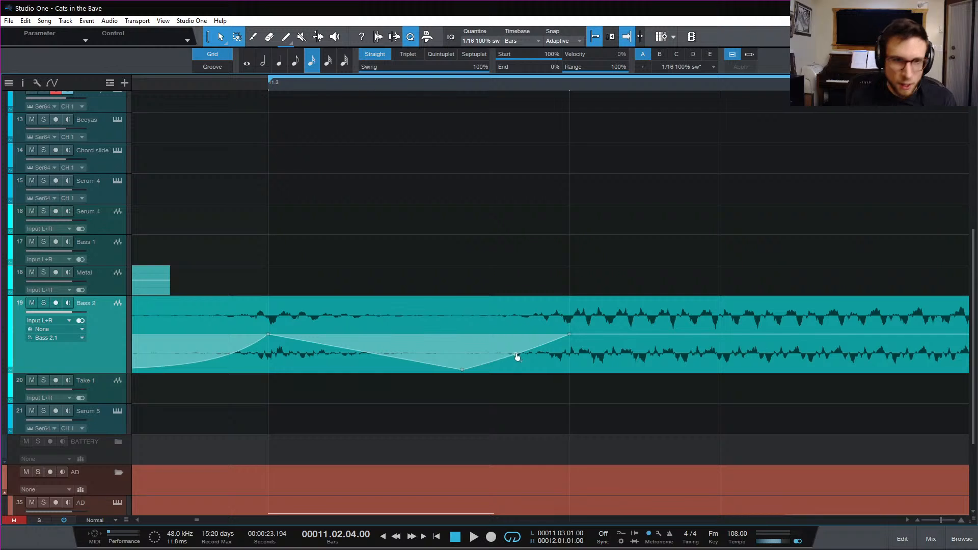
drag(518, 358, 531, 365)
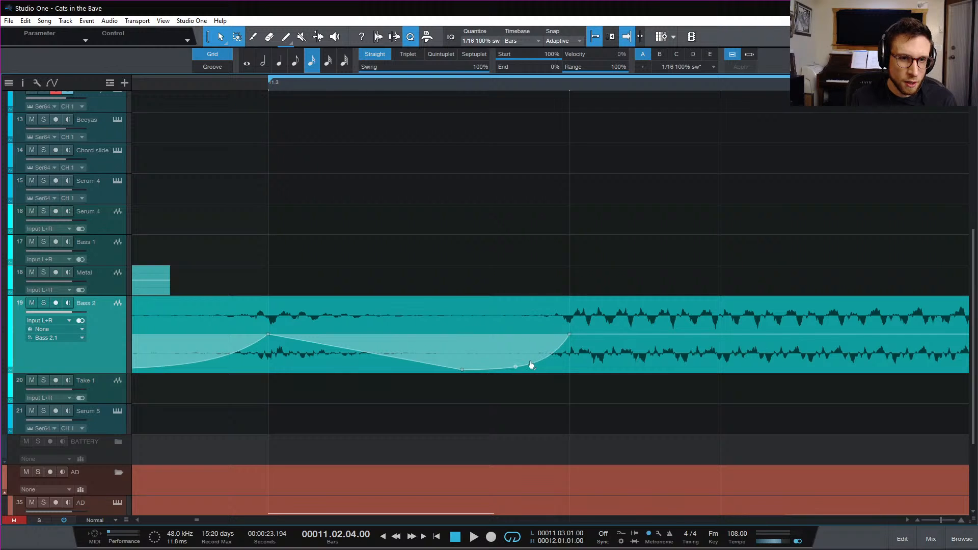
Audition Bass 2 and add a second, shorter gain envelope dip ending in a curved rise to the third sixteenth of beat 11.3
scroll(478, 258, left, 3)
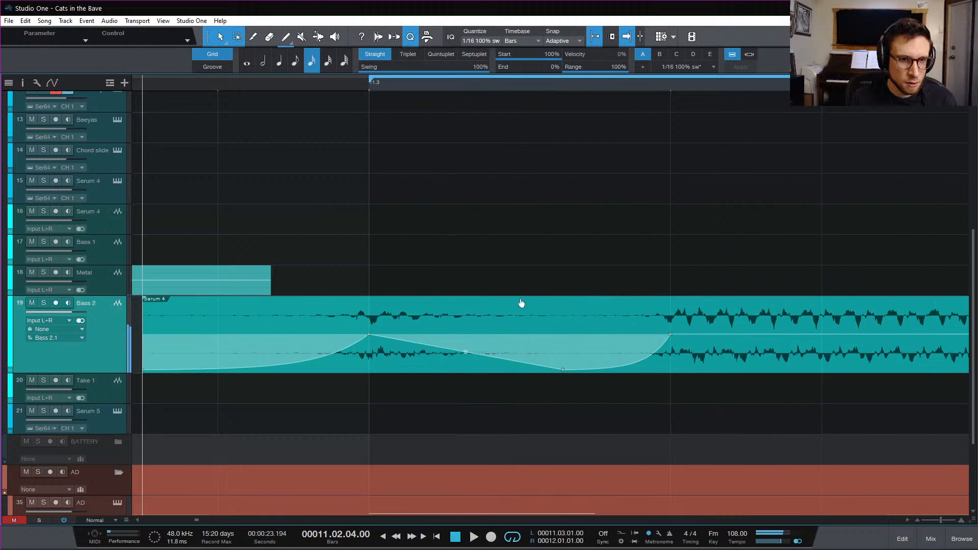
scroll(551, 326, right, 1)
scroll(552, 326, left, 1)
scroll(551, 326, right, 10)
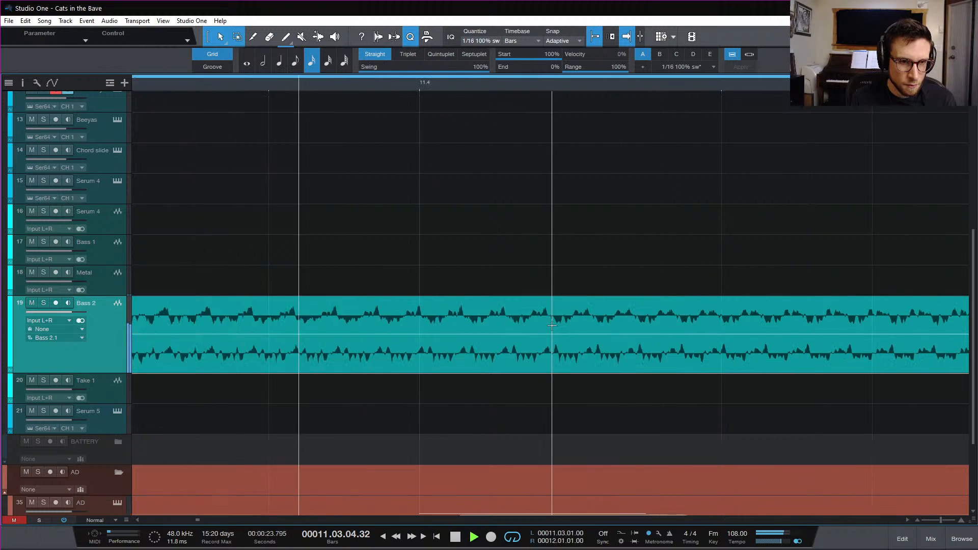
scroll(639, 344, left, 10)
scroll(547, 329, right, 6)
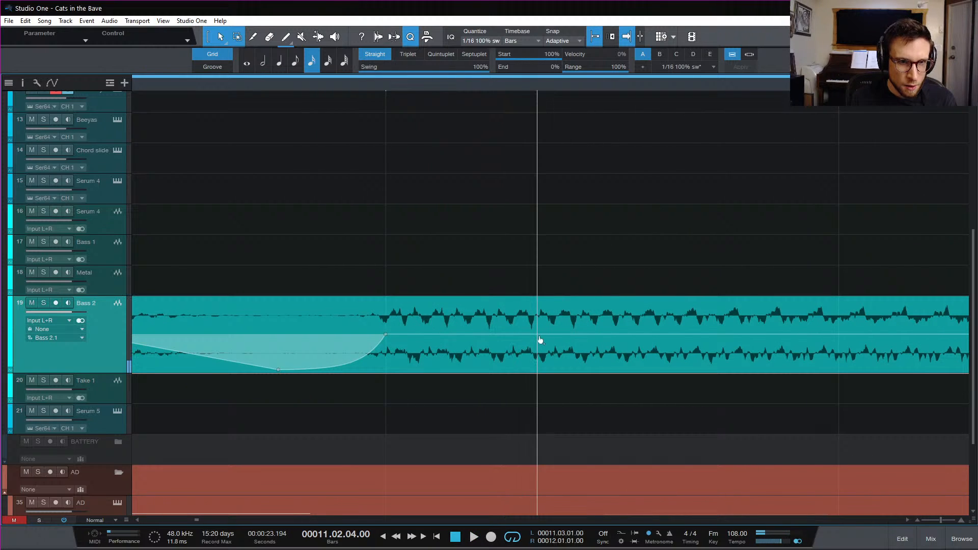
drag(482, 334, 485, 391)
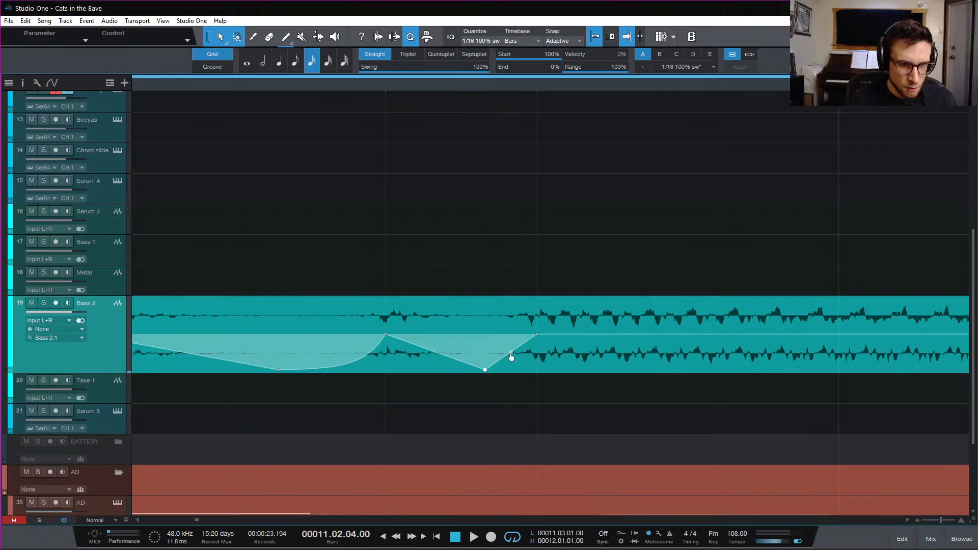
drag(511, 357, 515, 365)
Play Bass 2 from 11.2.4 with the drums to check the rhythm of the gain envelope pulses
key(space)
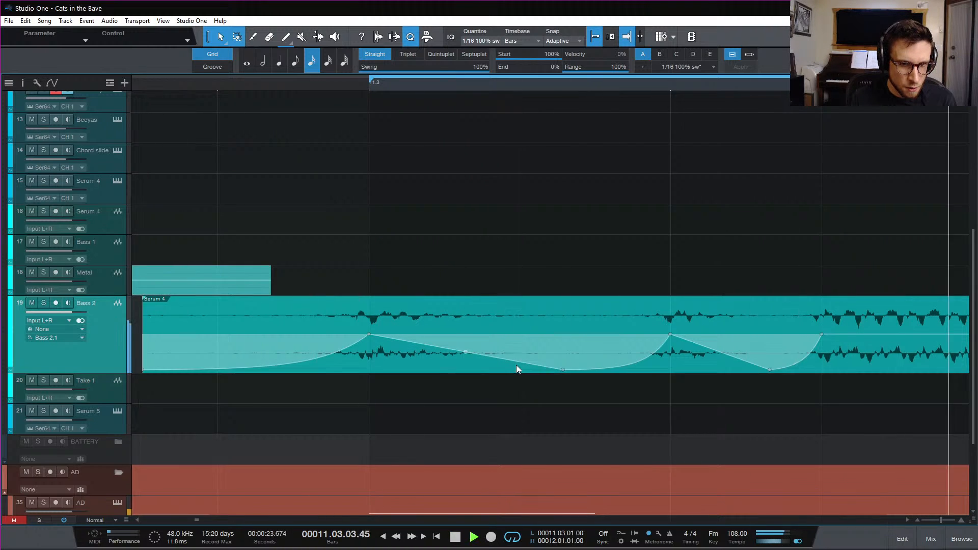
key(space)
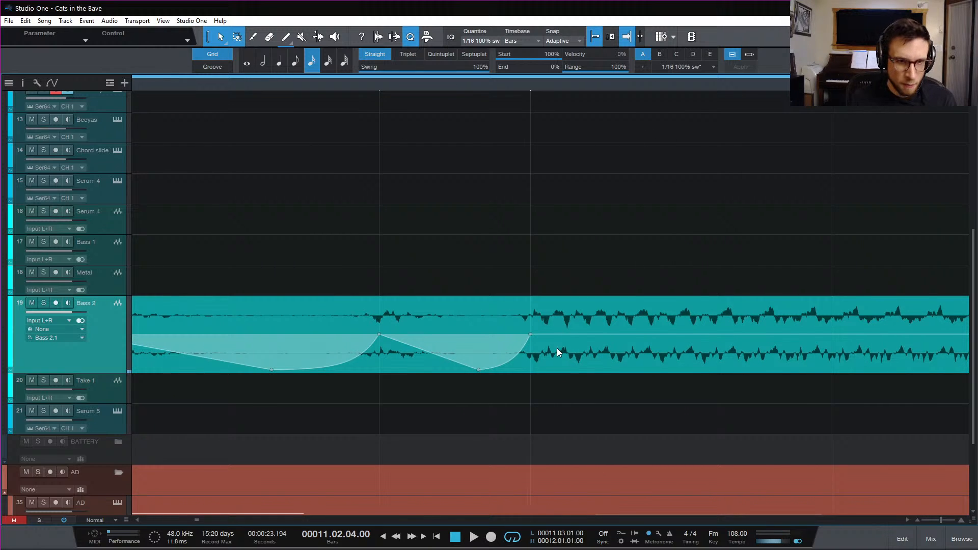
scroll(557, 348, down, 2)
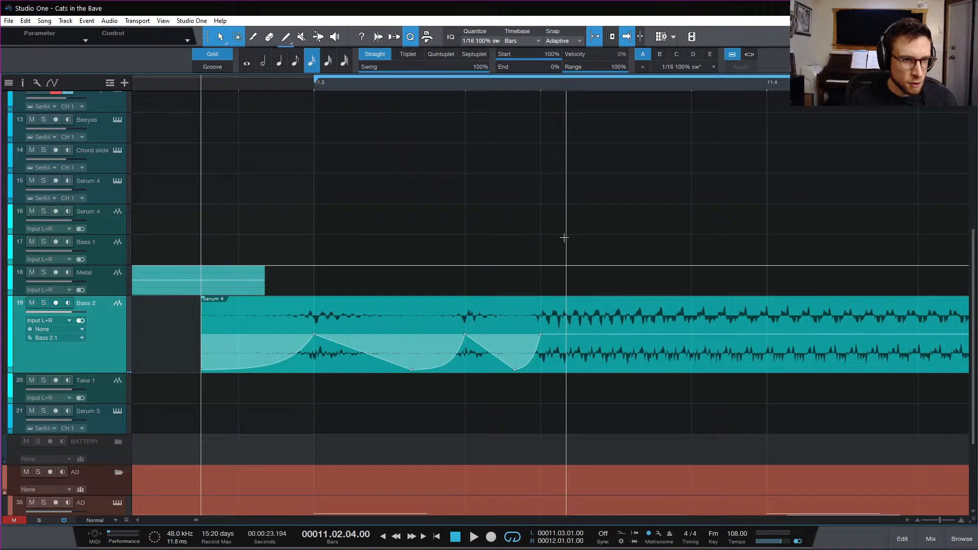
key(space)
key(space)
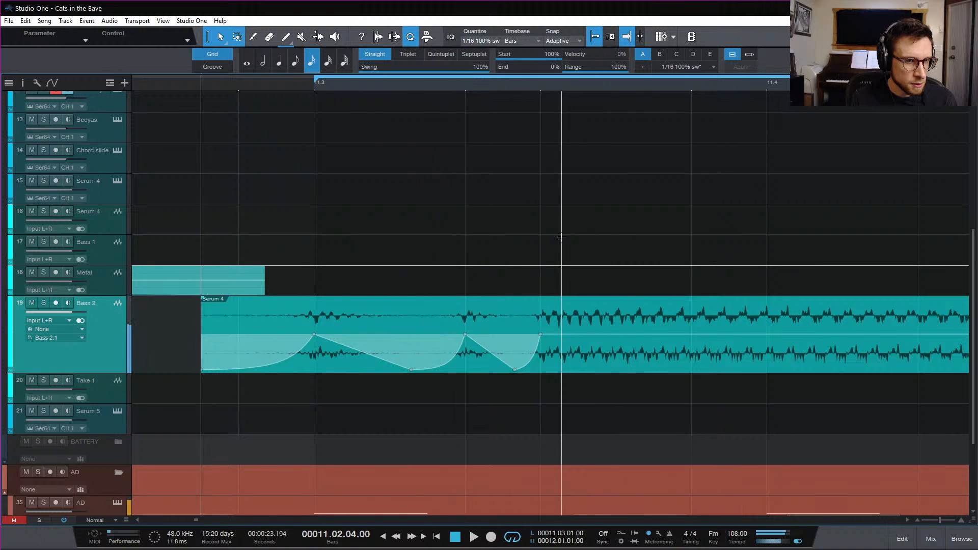
Audition the Bass 2 gain pulses with the drums from several start points around beat 11.3
key(space)
key(space)
click(405, 84)
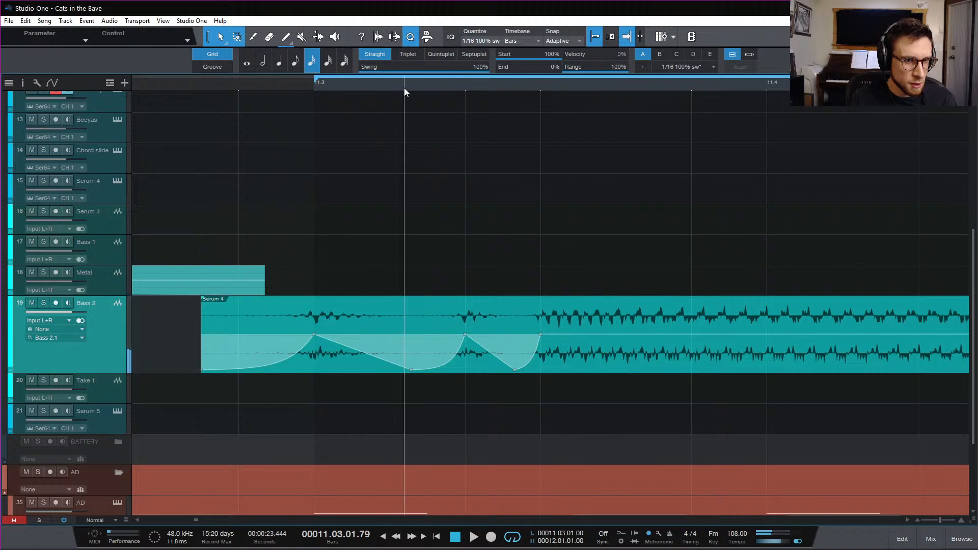
key(space)
key(space)
click(438, 367)
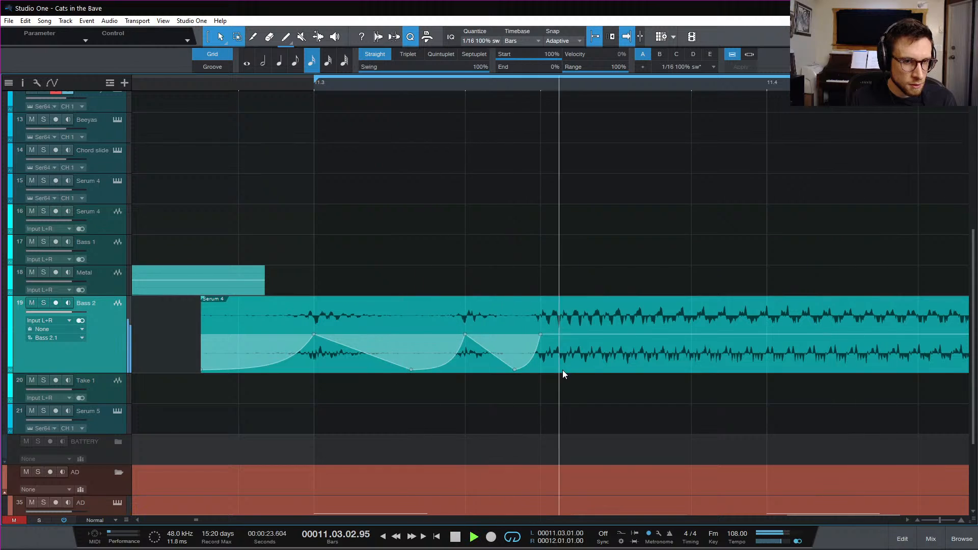
click(221, 85)
key(space)
key(space)
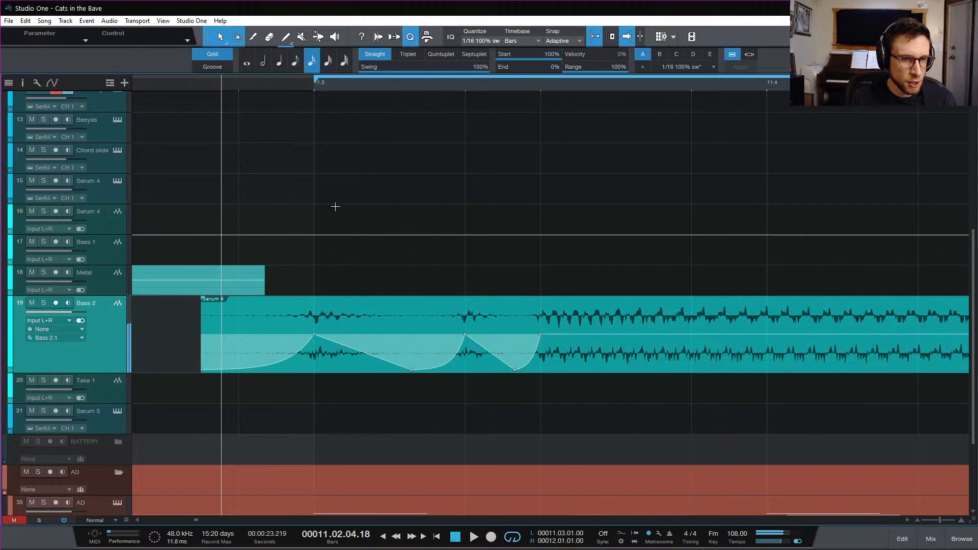
key(space)
key(space)
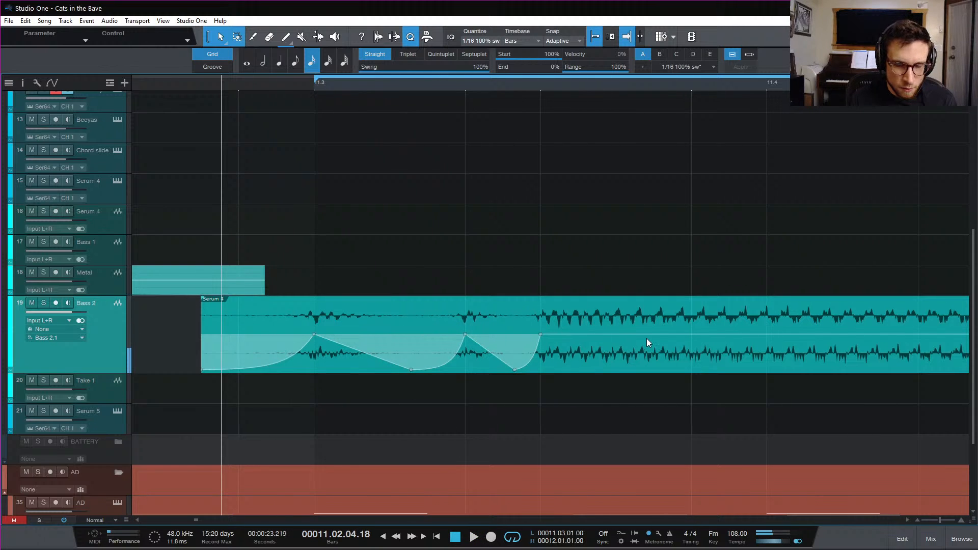
Add a third, longer gain envelope dip to Bass 2 with a curved rise to the last swung sixteenth before 11.4, and audition it
click(691, 335)
drag(648, 335, 646, 372)
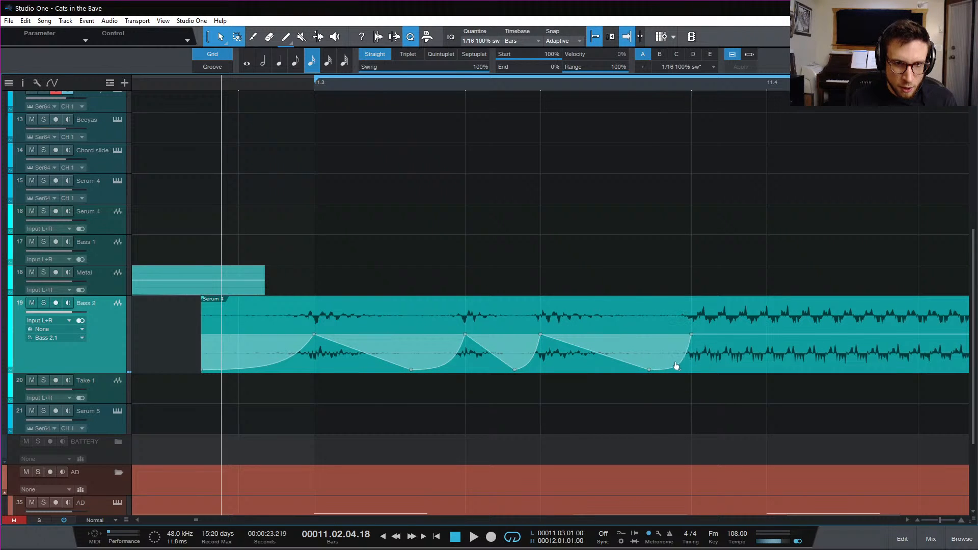
click(674, 363)
key(space)
key(space)
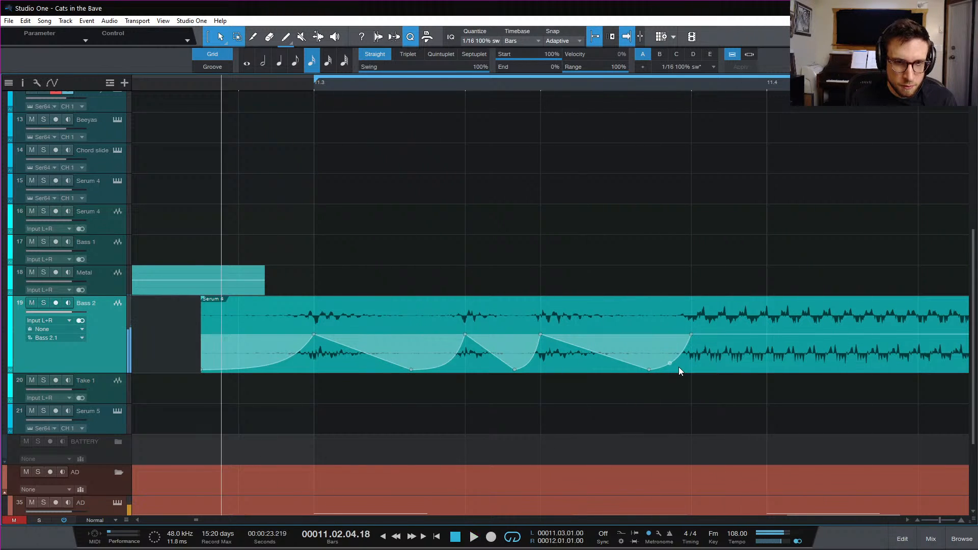
key(space)
key(space)
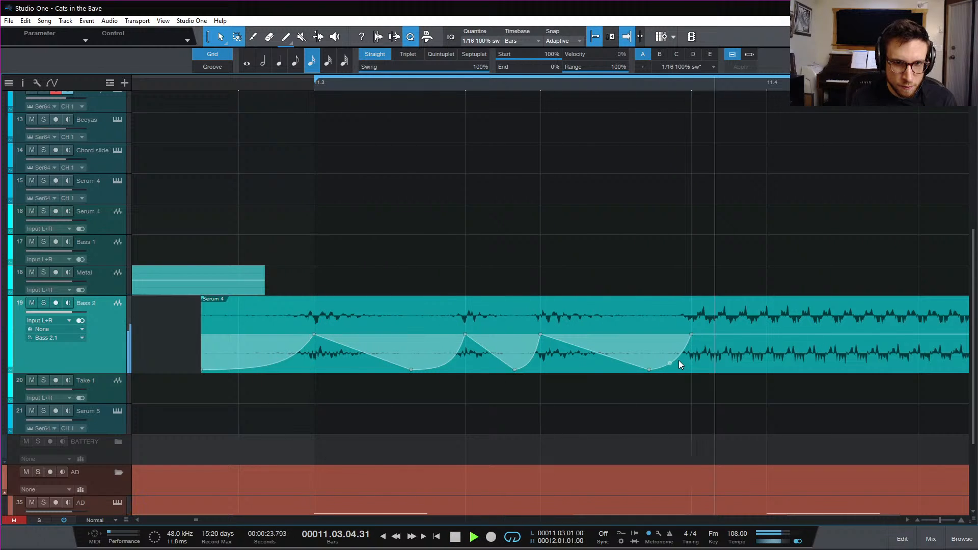
key(space)
Play the whole Bass 2 clip repeatedly from 11.2.4 past 11.4 to judge where it has to end
scroll(713, 345, down, 5)
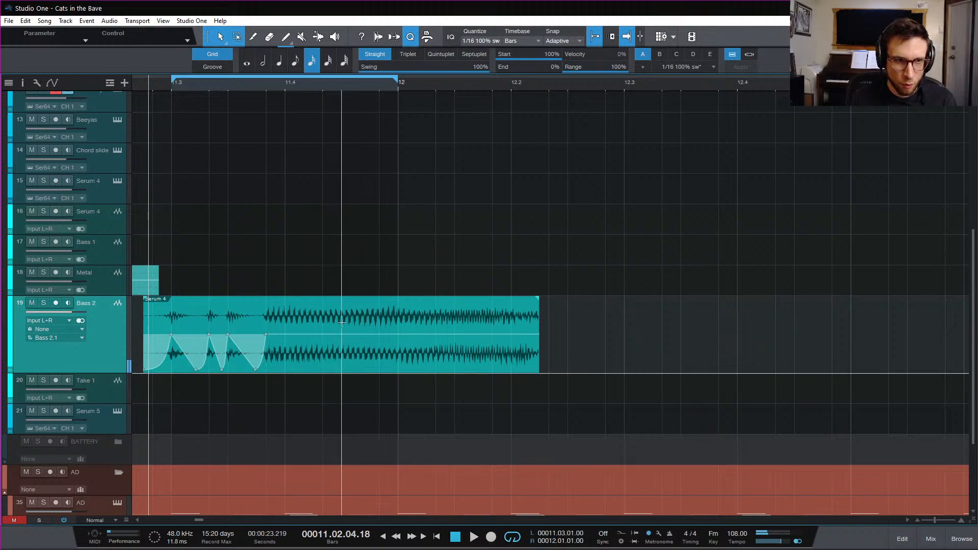
key(space)
key(space)
key(space)
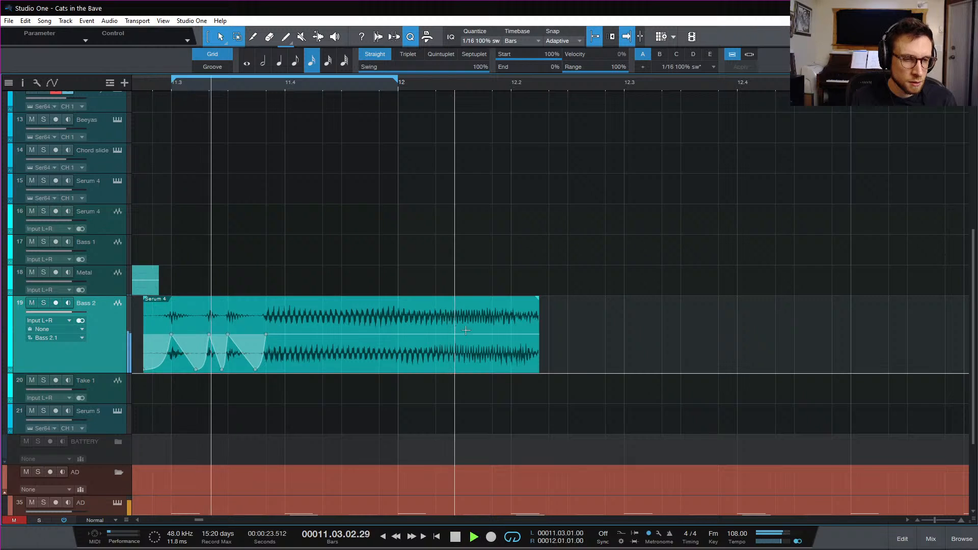
key(space)
key(space)
key(space)
key(space)
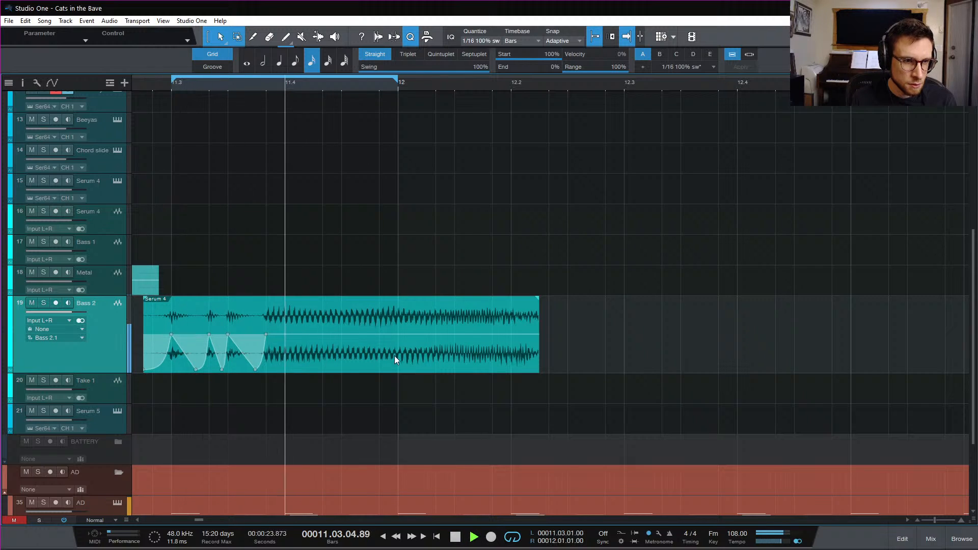
key(space)
key(space)
scroll(349, 370, left, 4)
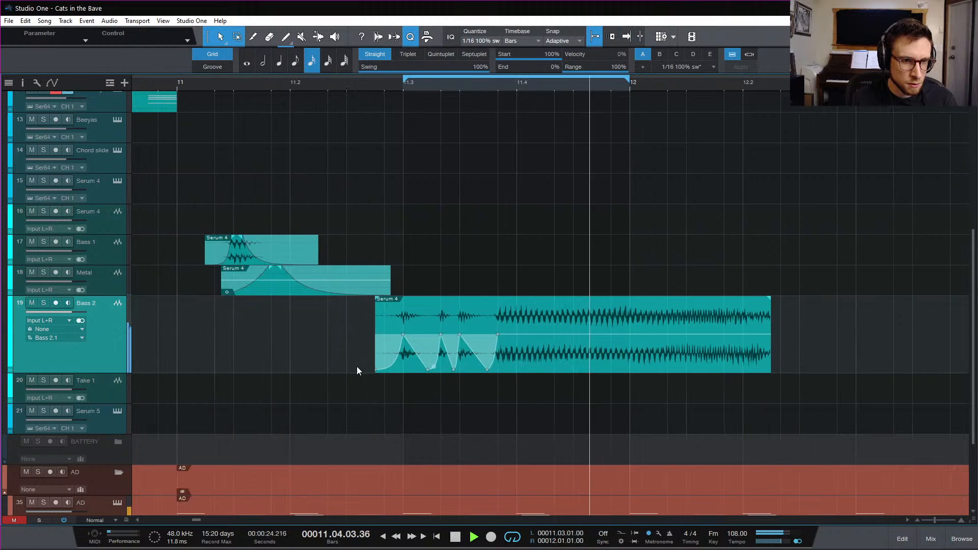
key(space)
key(space)
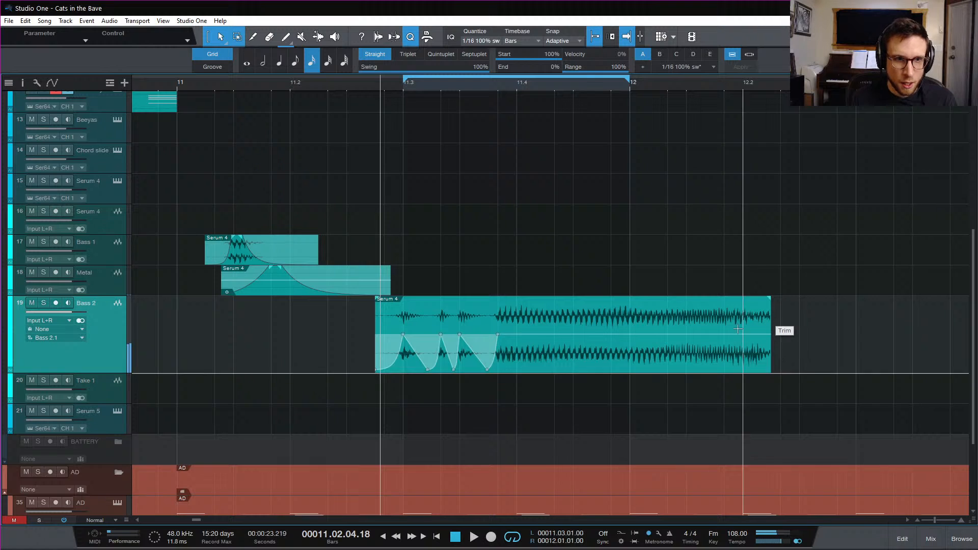
Trim the end of the Bass 2 clip back to 11.4 and play the shortened clip
drag(768, 368, 512, 373)
key(space)
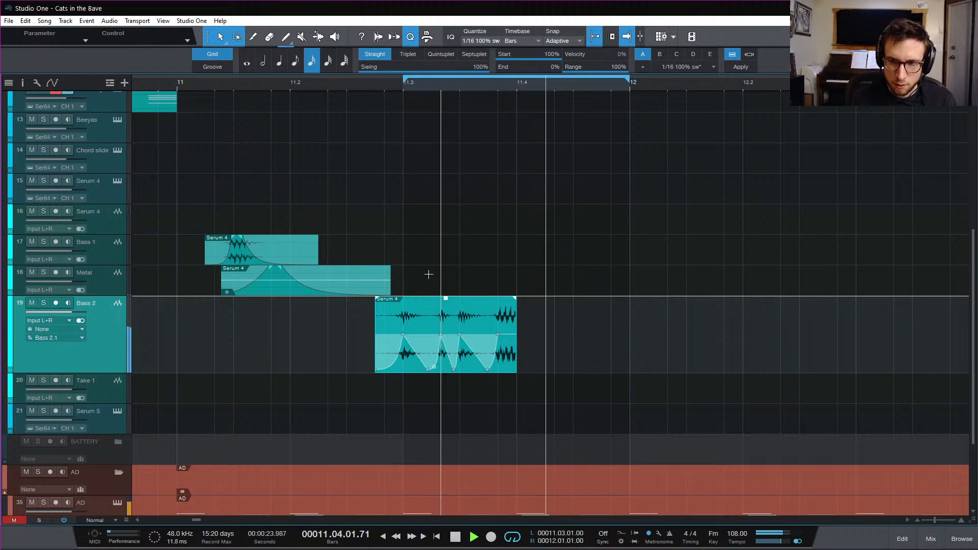
key(space)
Raise the Bass 2 clip's gain while auditioning the Bass 1, Metal and Bass 2 sequence from the start of bar 11
click(176, 87)
key(space)
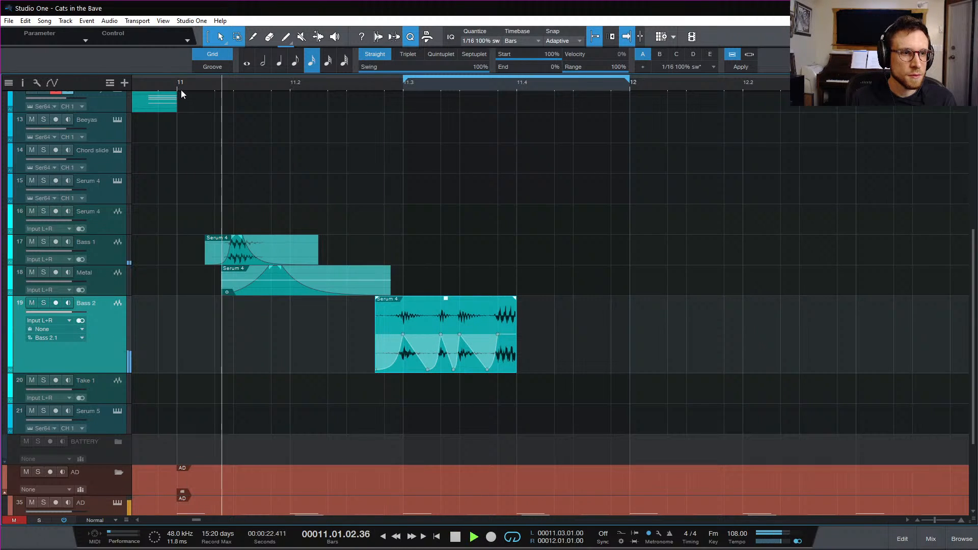
key(space)
key(space)
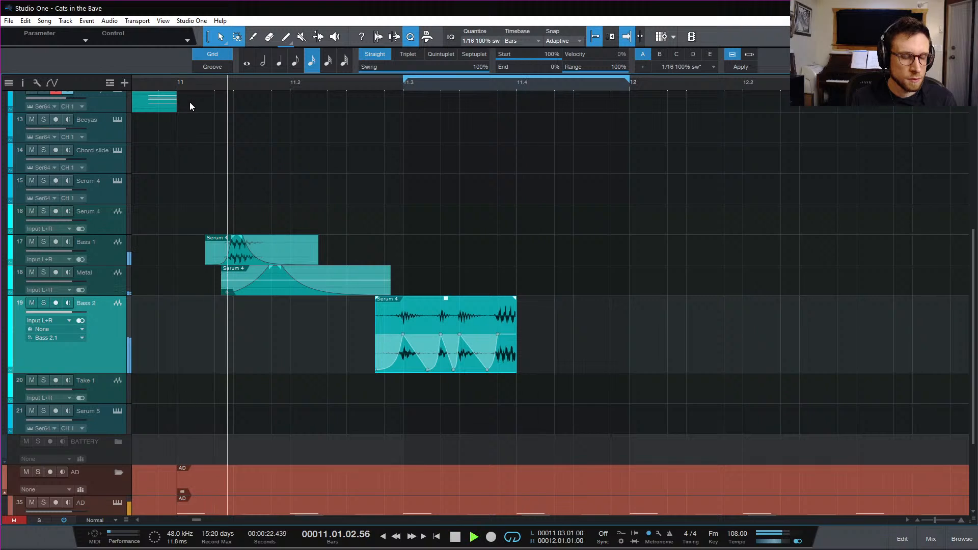
key(space)
key(space)
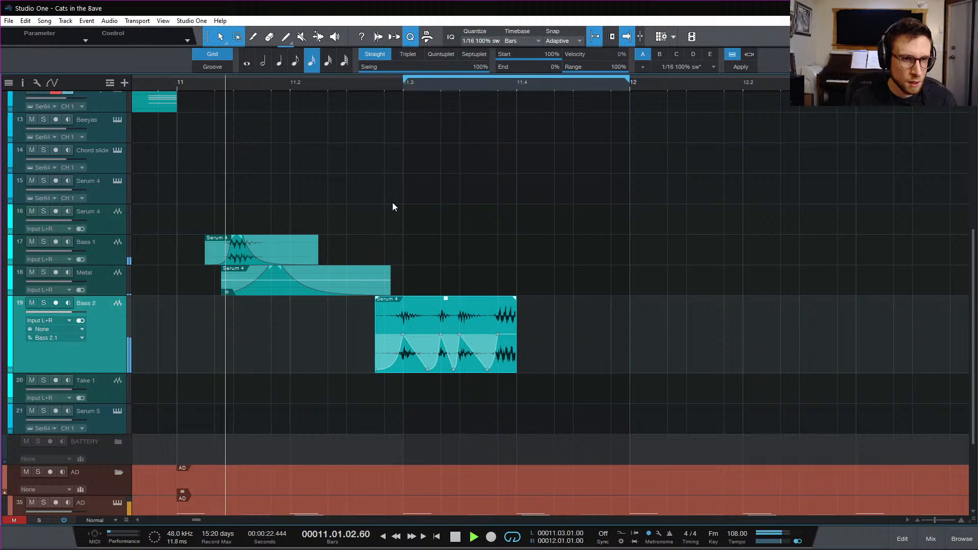
key(space)
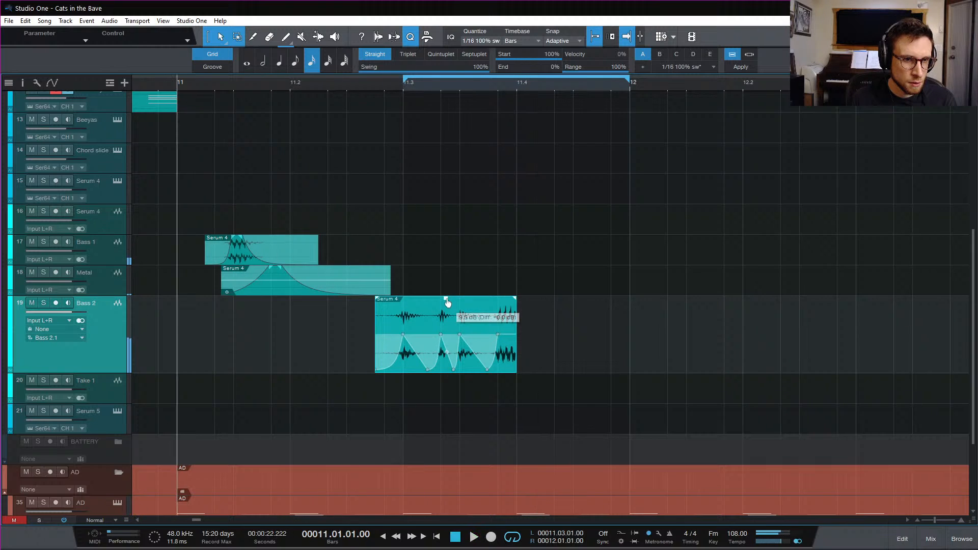
key(space)
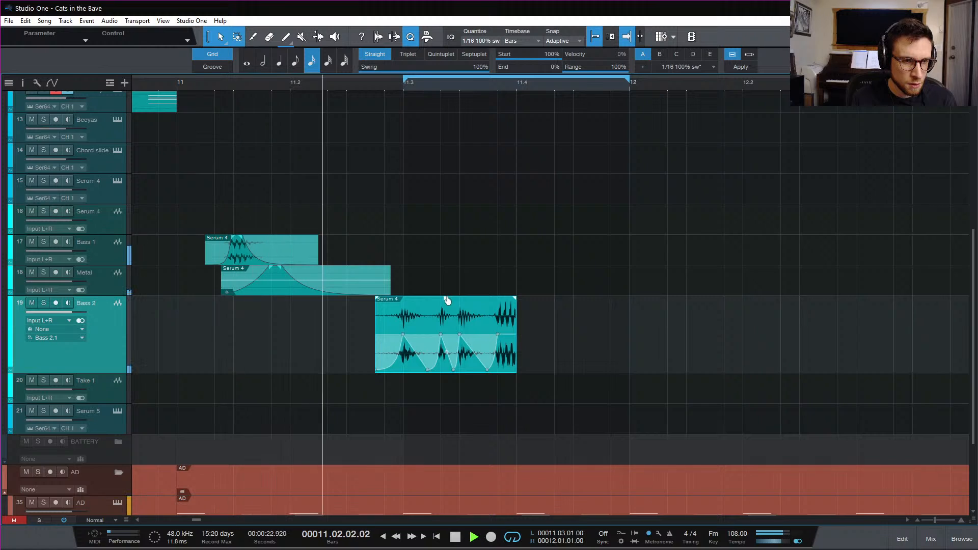
key(space)
key(space)
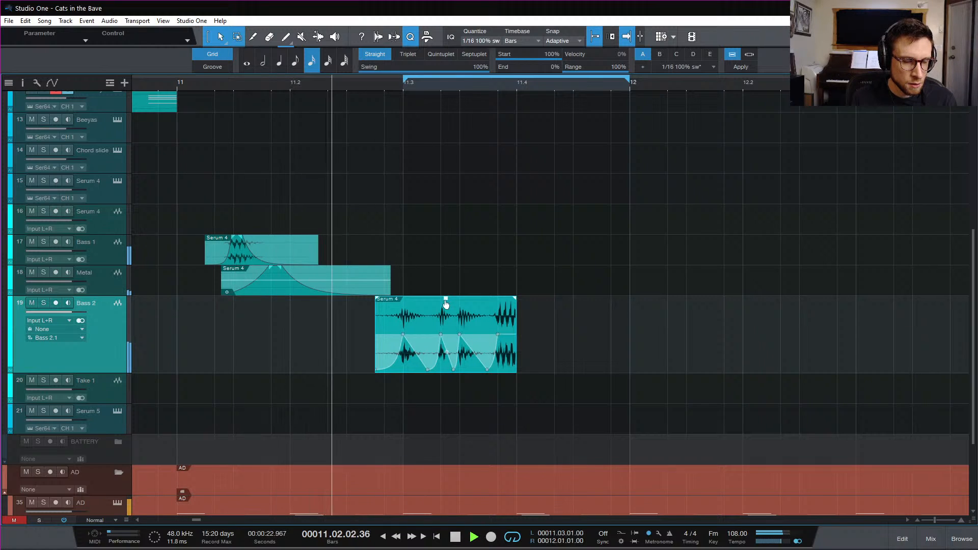
key(space)
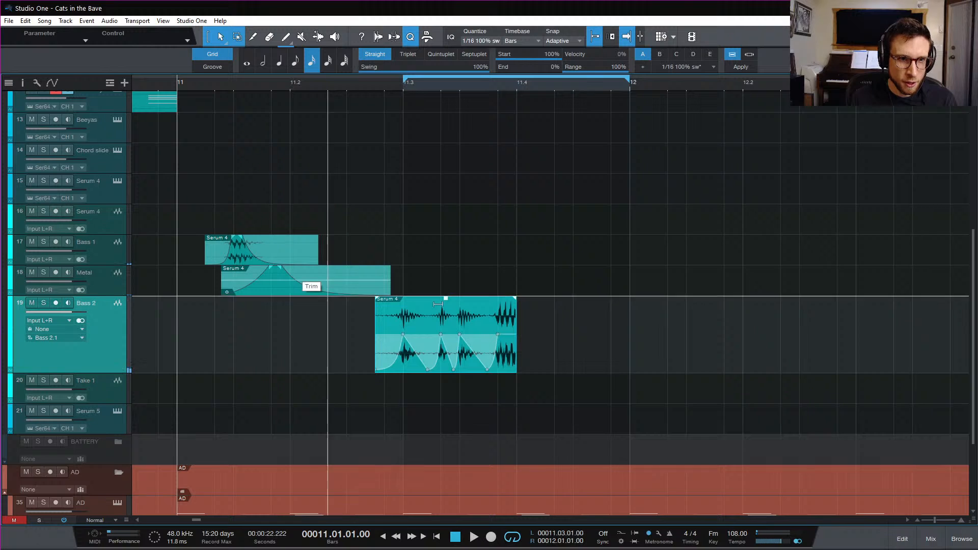
Show the mixer and insert the Pro-Q 3 equalizer on the Bass 2 channel
click(931, 538)
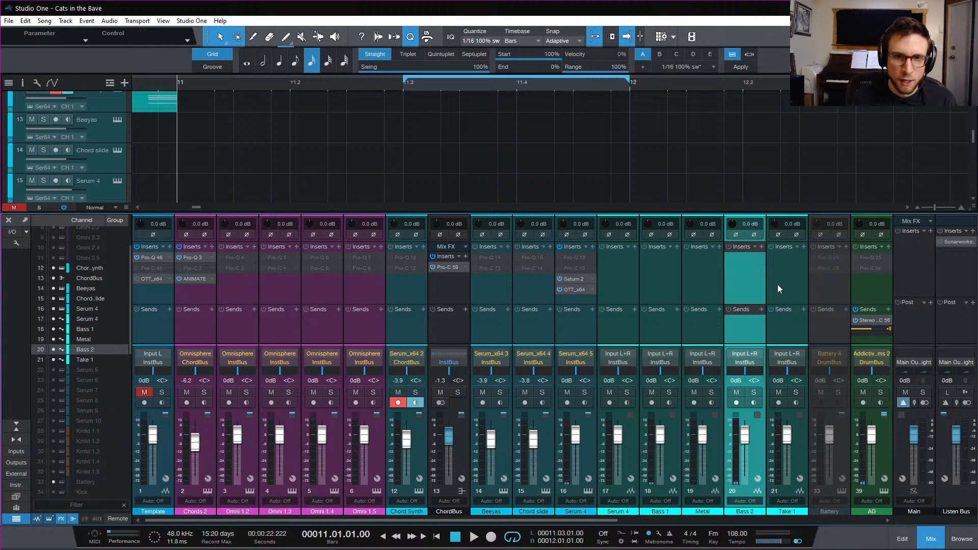
click(929, 546)
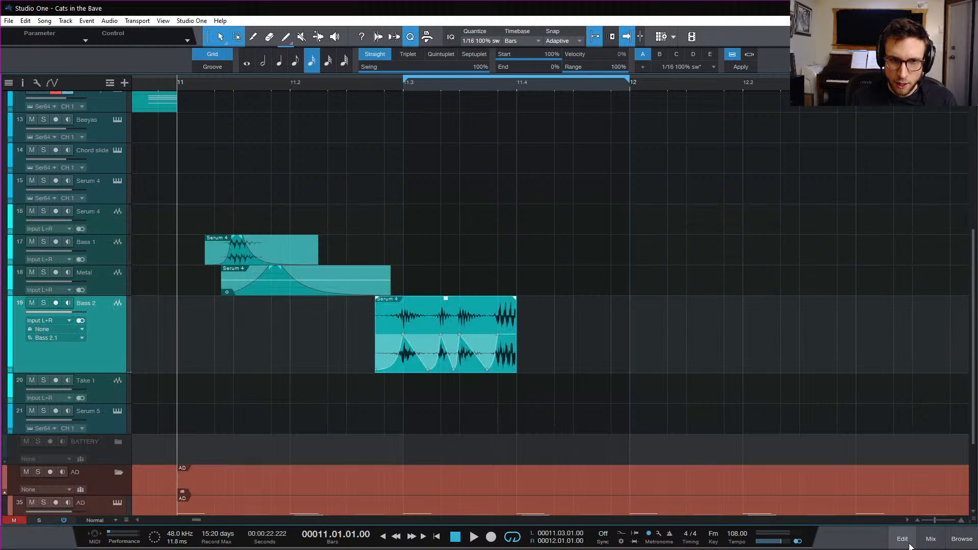
click(928, 544)
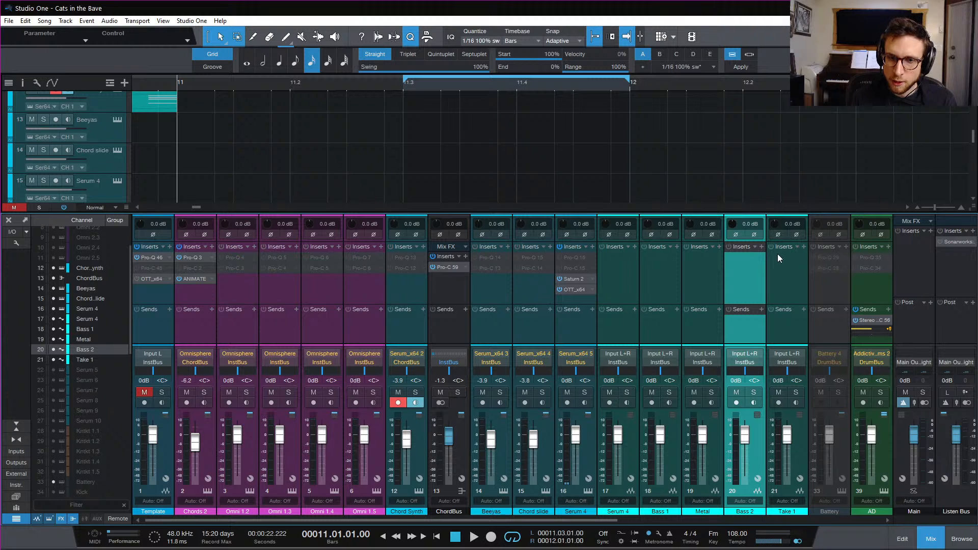
click(744, 280)
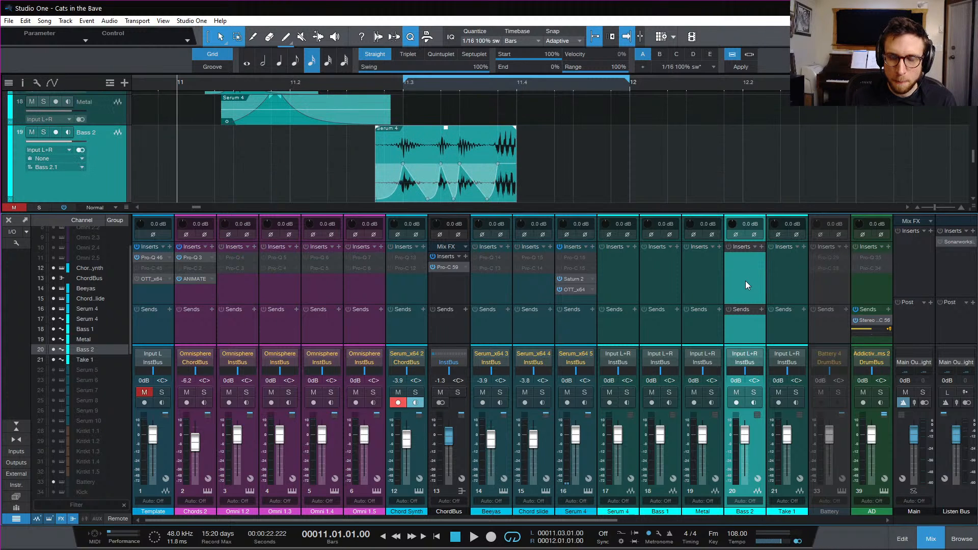
click(758, 245)
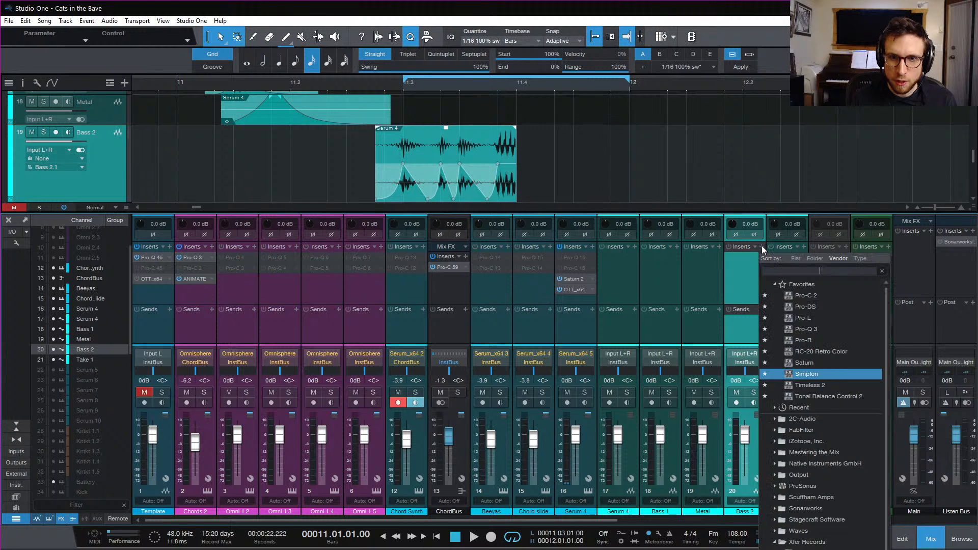
click(825, 328)
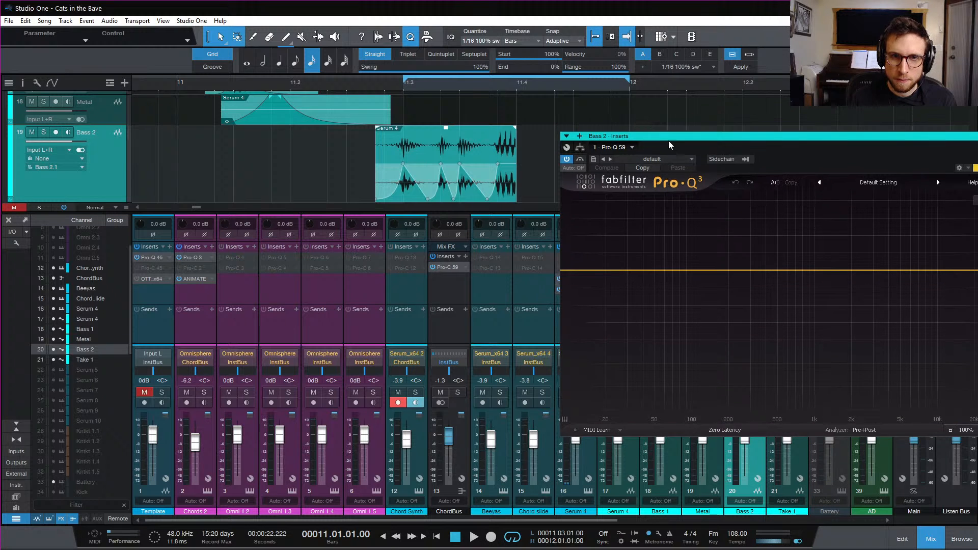
Add a 12 dB/oct high-cut filter to Bass 2 at about 159 Hz with a resonant Q of about 3.5 during playback
key(space)
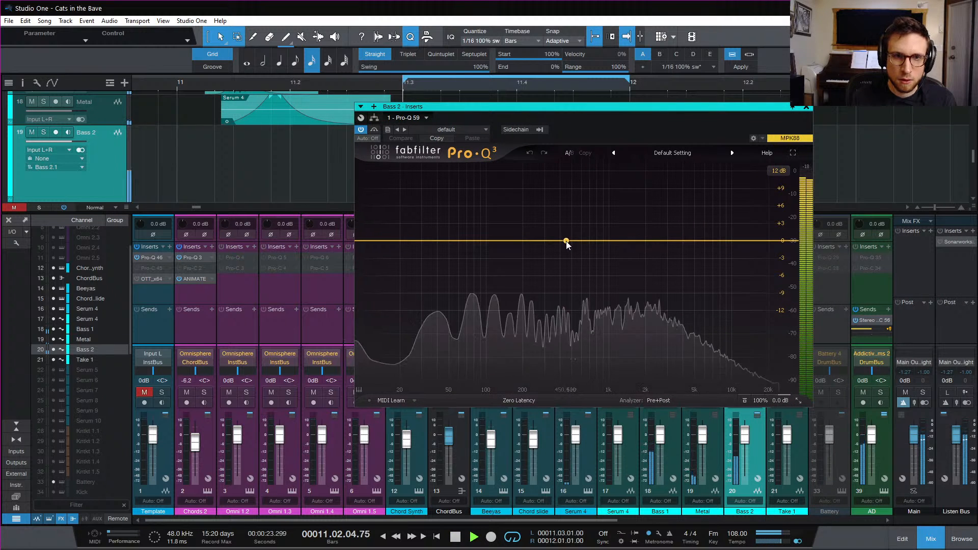
key(space)
key(space)
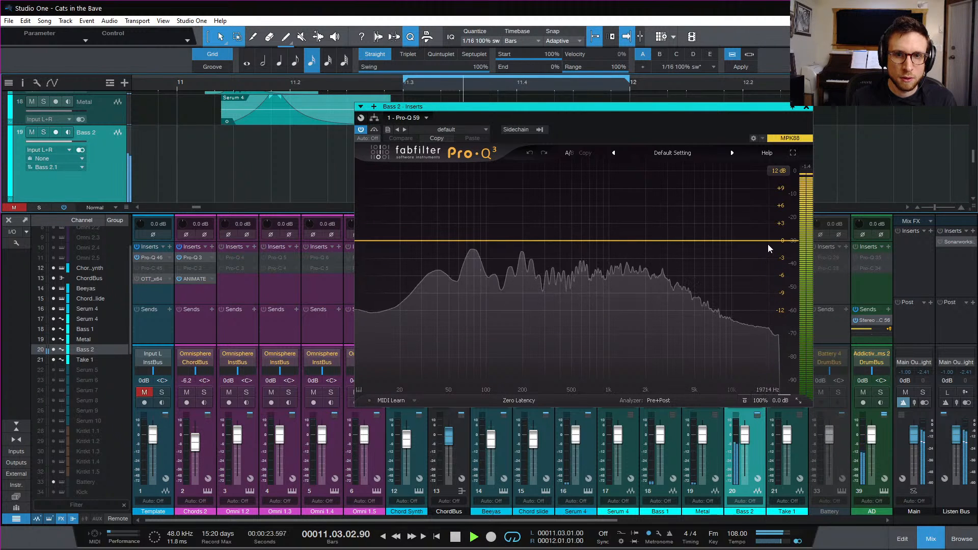
drag(777, 247, 512, 184)
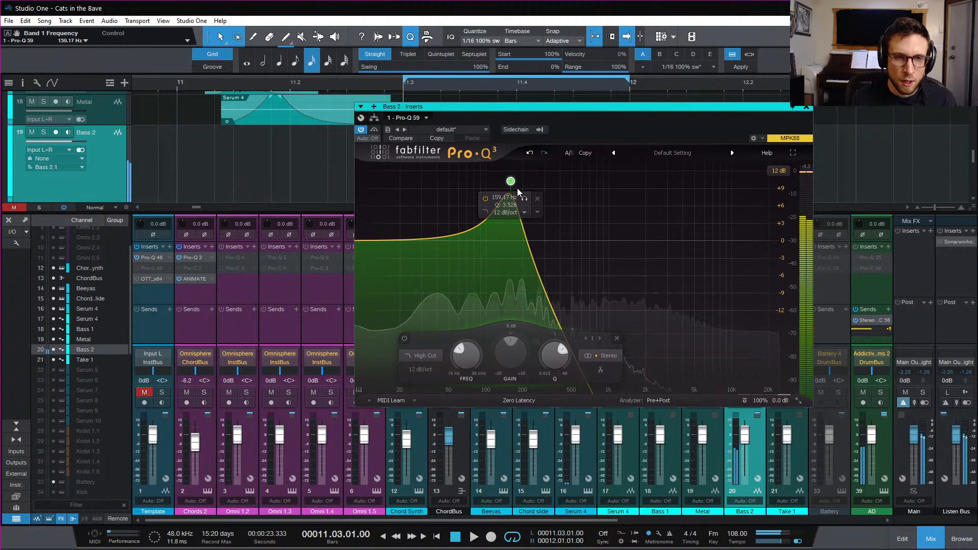
key(space)
Retune the high cut to about 202 Hz with a Q of about 2.1 while listening to Bass 2
drag(535, 109, 590, 149)
drag(565, 221, 579, 247)
key(space)
key(space)
key(space)
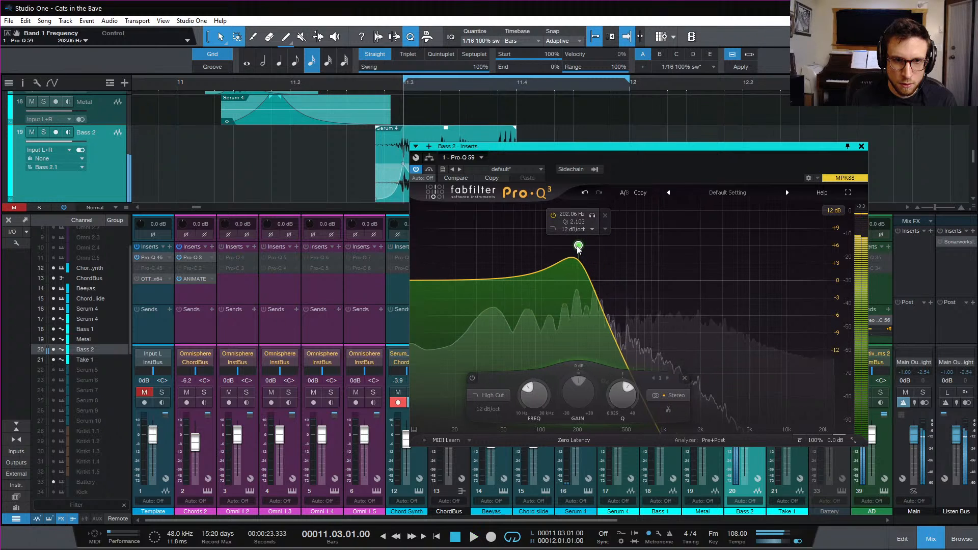
key(space)
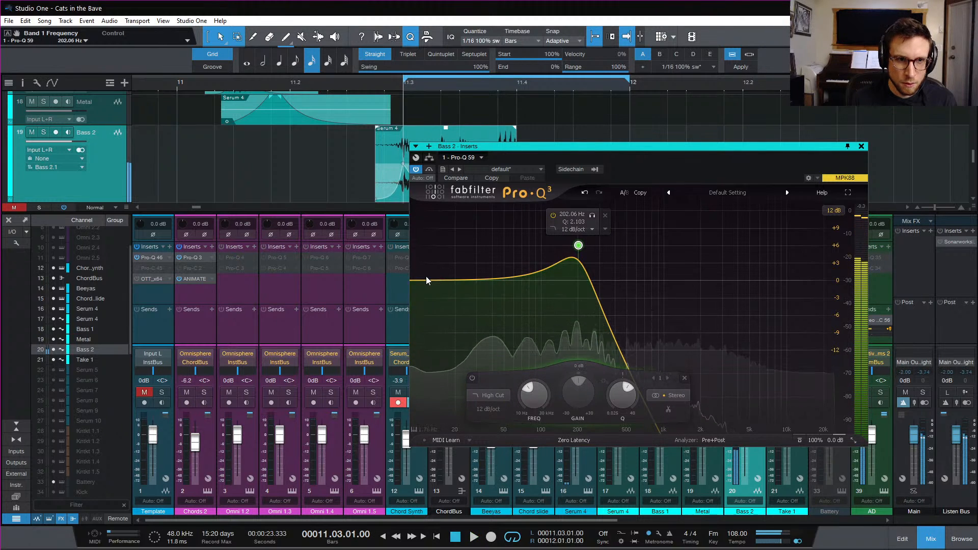
Add a 24 dB/oct low-cut filter to Bass 2 at about 25 Hz
double_click(418, 280)
scroll(418, 283, down, 1)
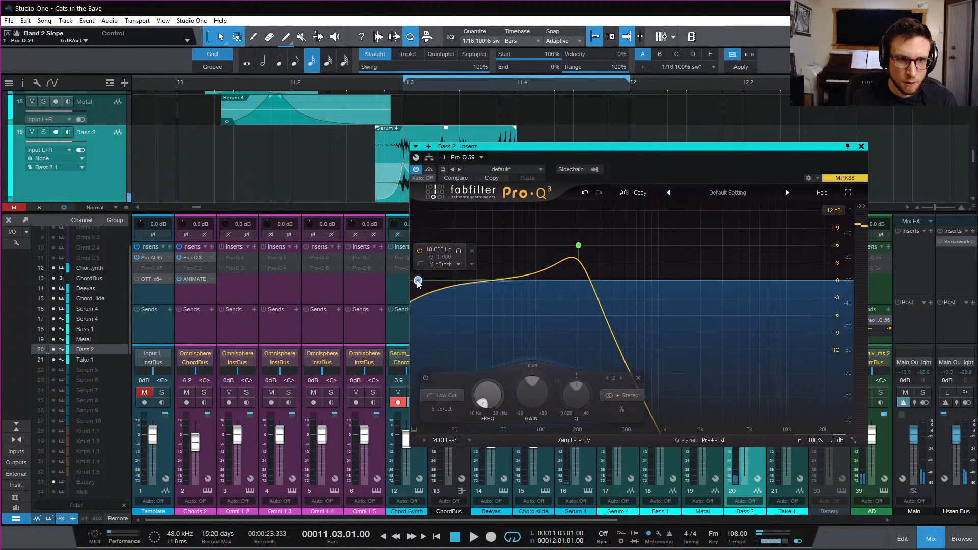
scroll(417, 283, up, 3)
key(space)
drag(417, 281, 467, 280)
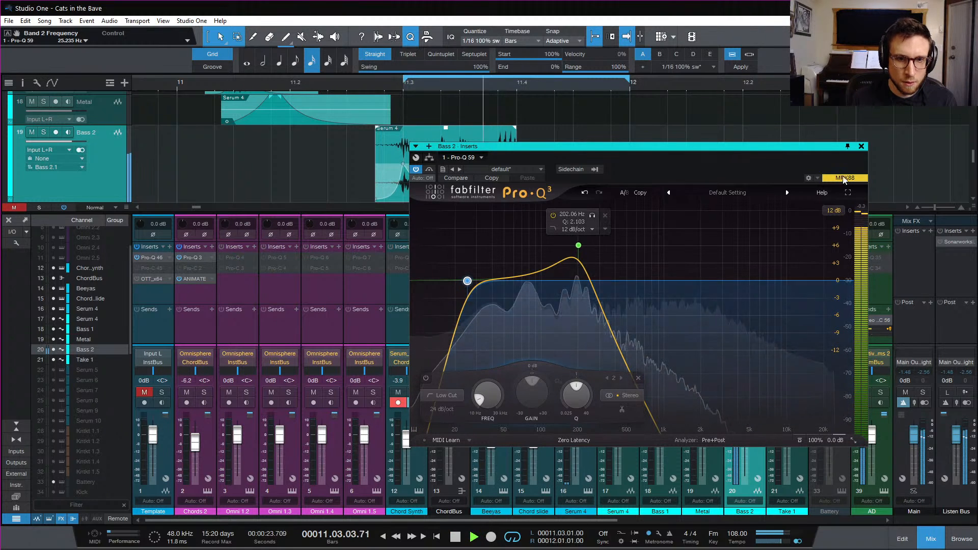
Close the equalizer window and play from bar 11 to hear the filtered Bass 2 in context
click(861, 146)
key(space)
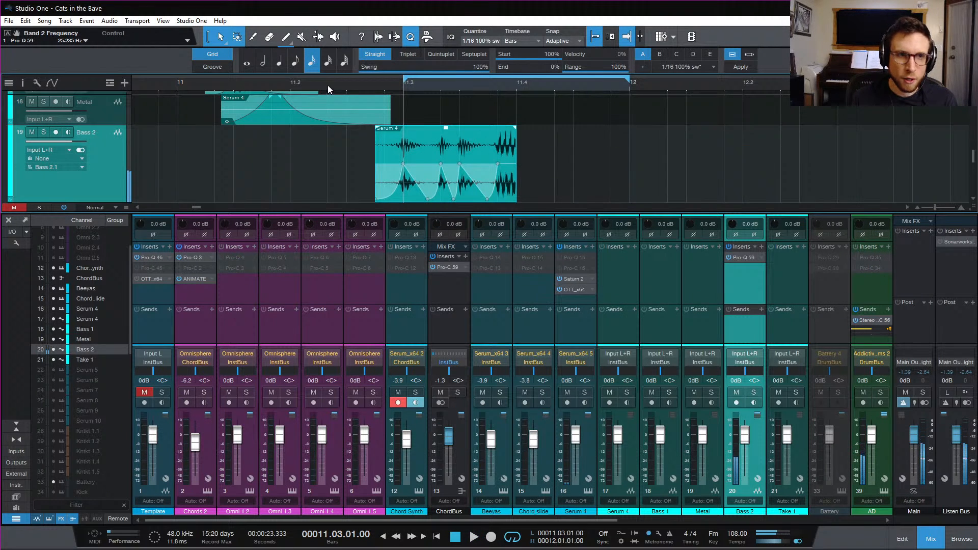
click(180, 85)
key(space)
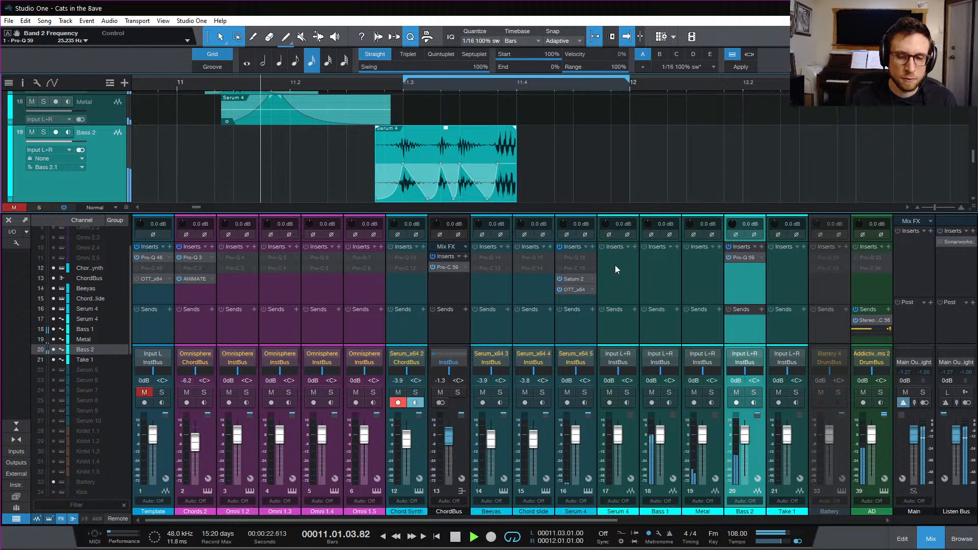
Hide the mixer and play from bar 11 while following the Bass 2 gain envelope up close
key(space)
key(F3)
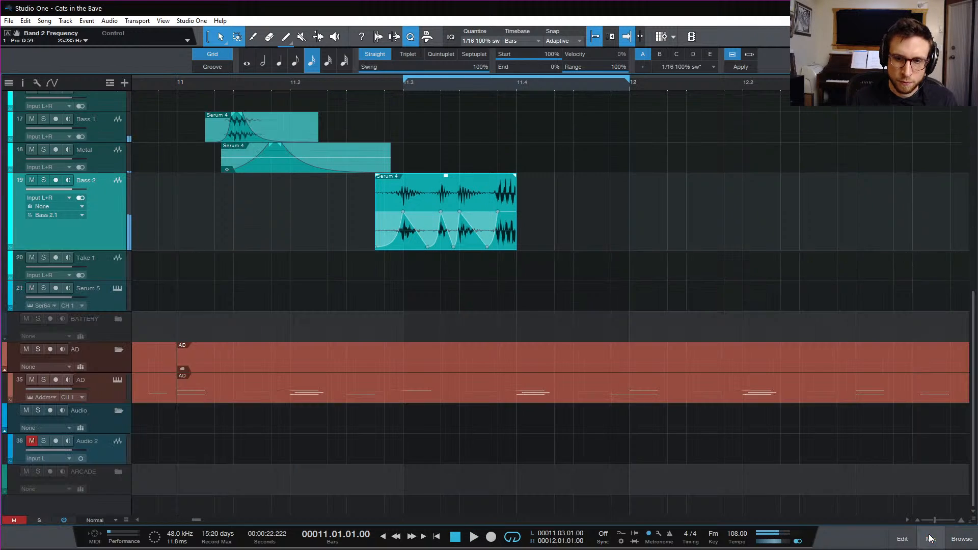
key(e)
key(e)
key(e)
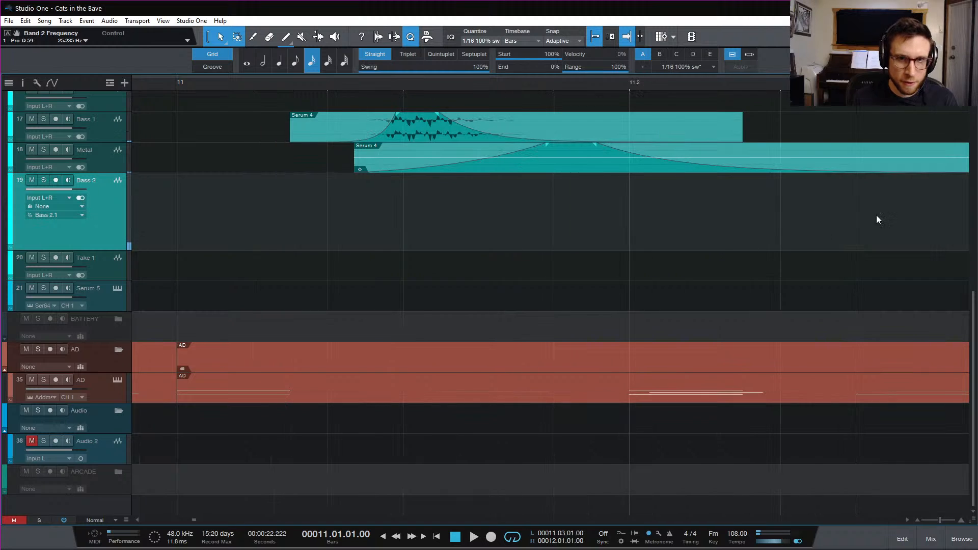
scroll(769, 217, right, 2)
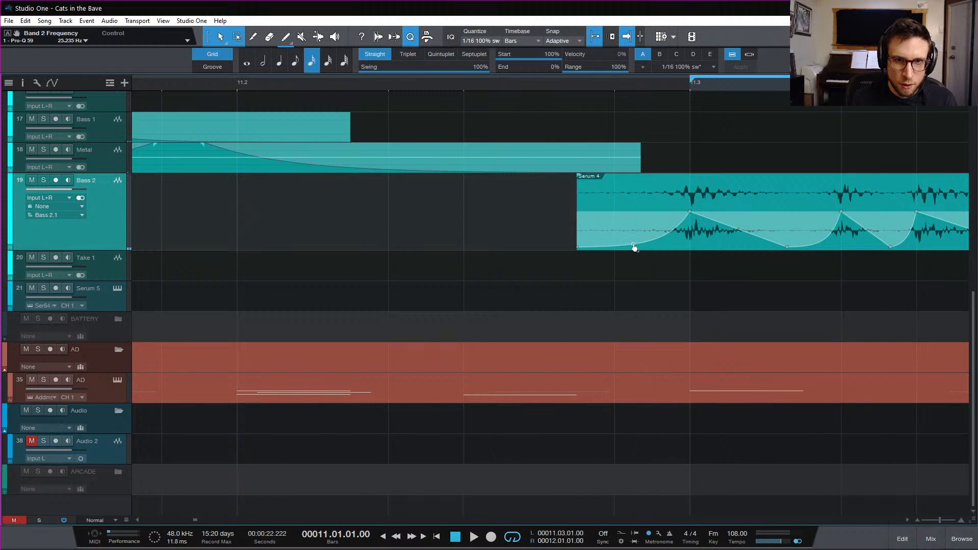
key(space)
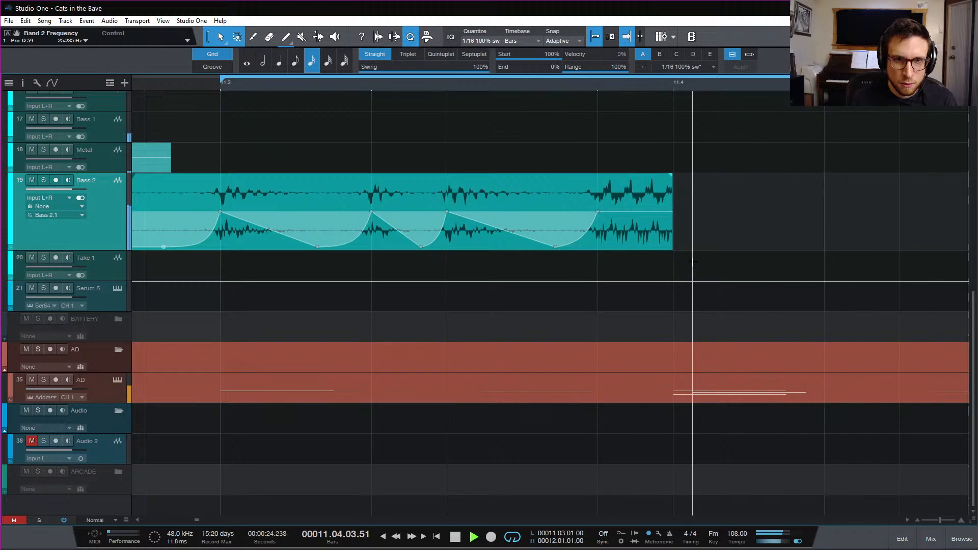
key(space)
Replay bar 11 several times to hear the Bass 1, Metal and Bass 2 clips together
key(w)
key(w)
key(w)
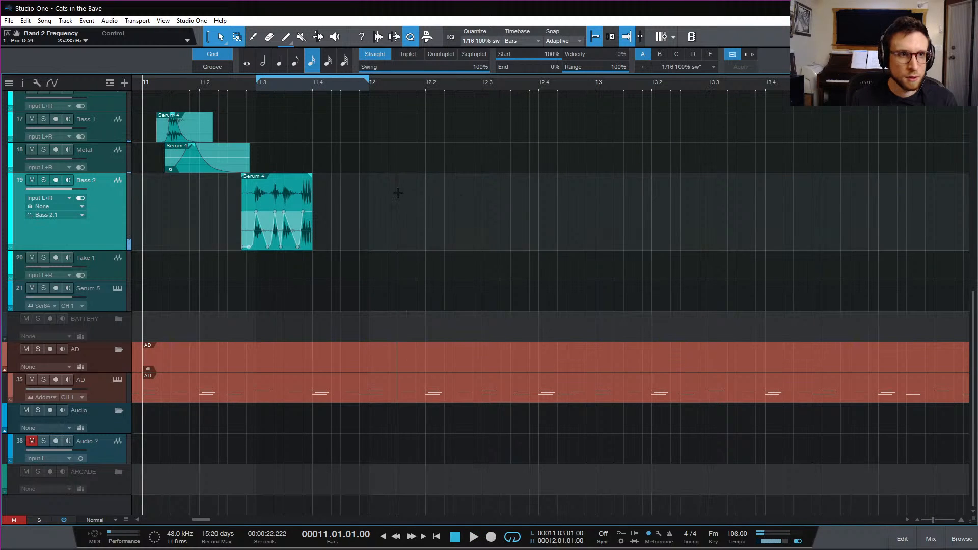
scroll(397, 192, up, 5)
key(space)
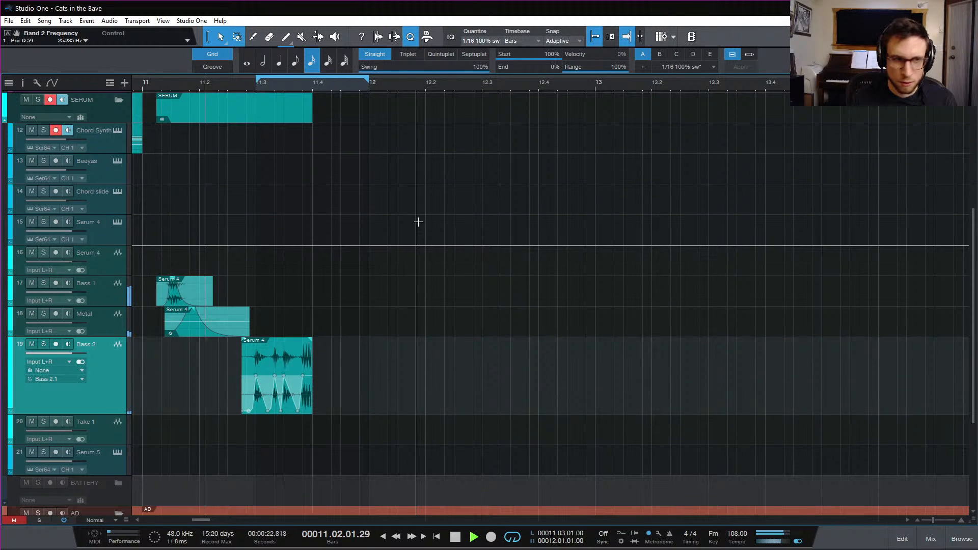
key(space)
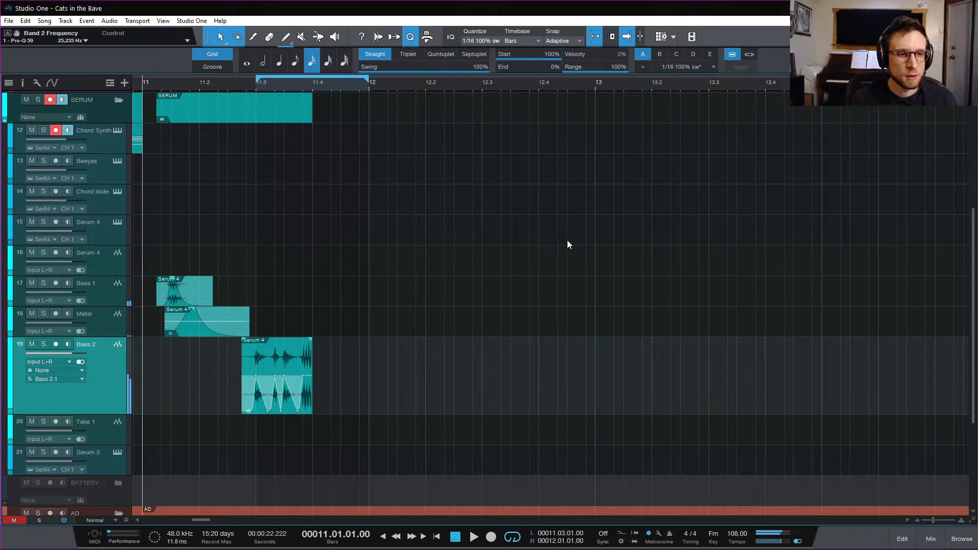
key(space)
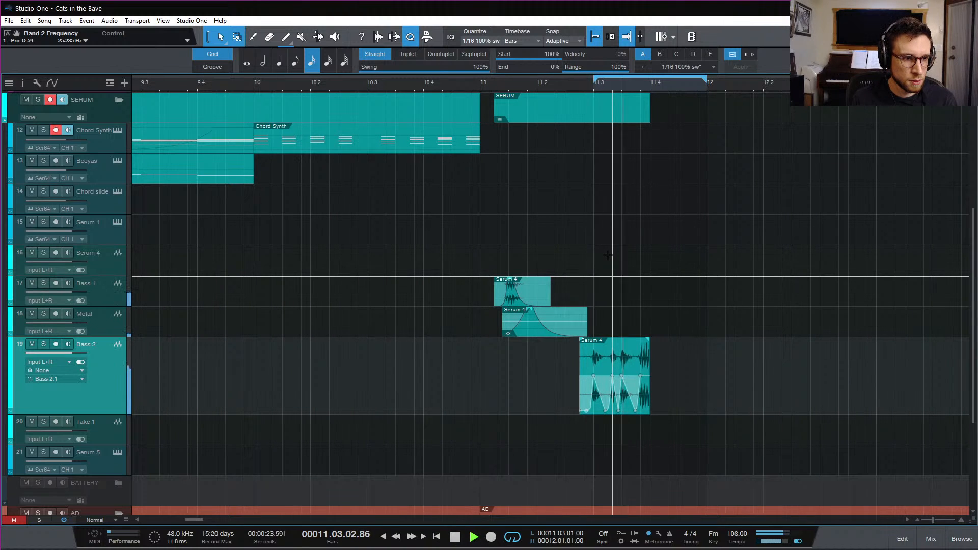
key(space)
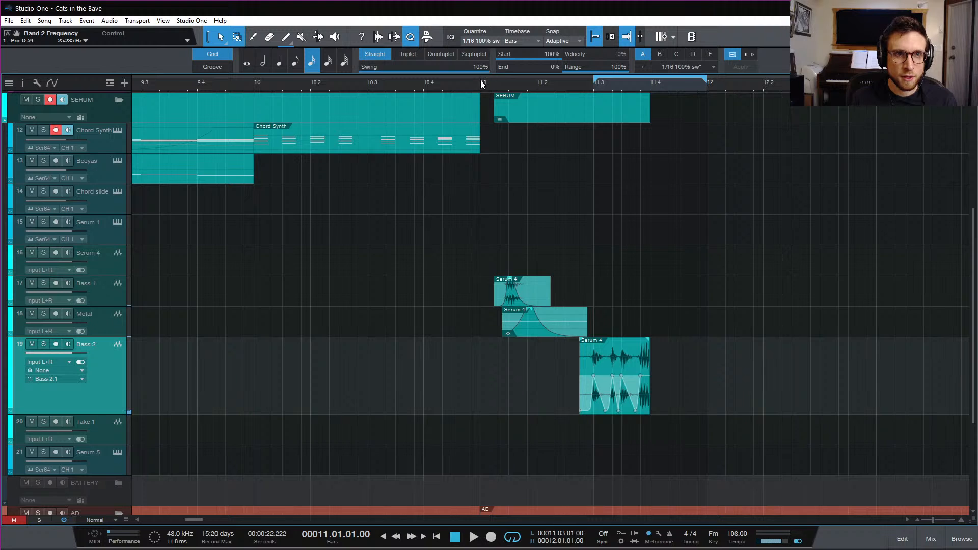
Set the loop range to the Template(2) clip on the Template track, from bar 11 to bar 15
drag(480, 81, 538, 65)
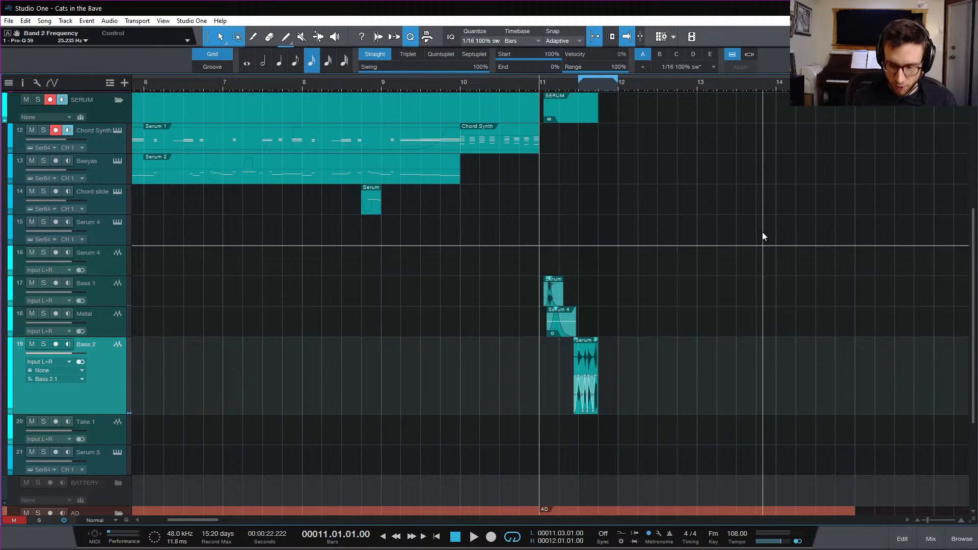
scroll(728, 237, up, 4)
scroll(729, 236, down, 4)
scroll(746, 266, up, 5)
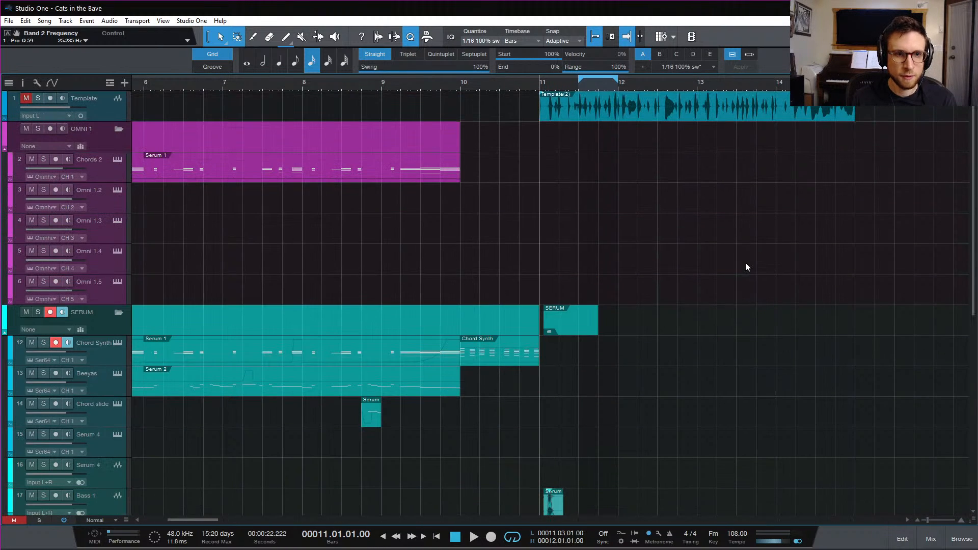
click(577, 119)
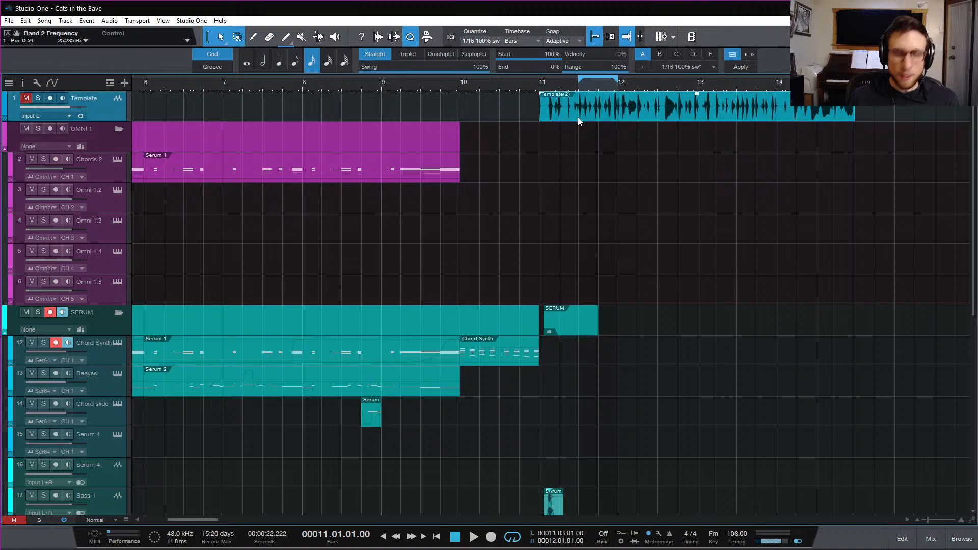
key(p)
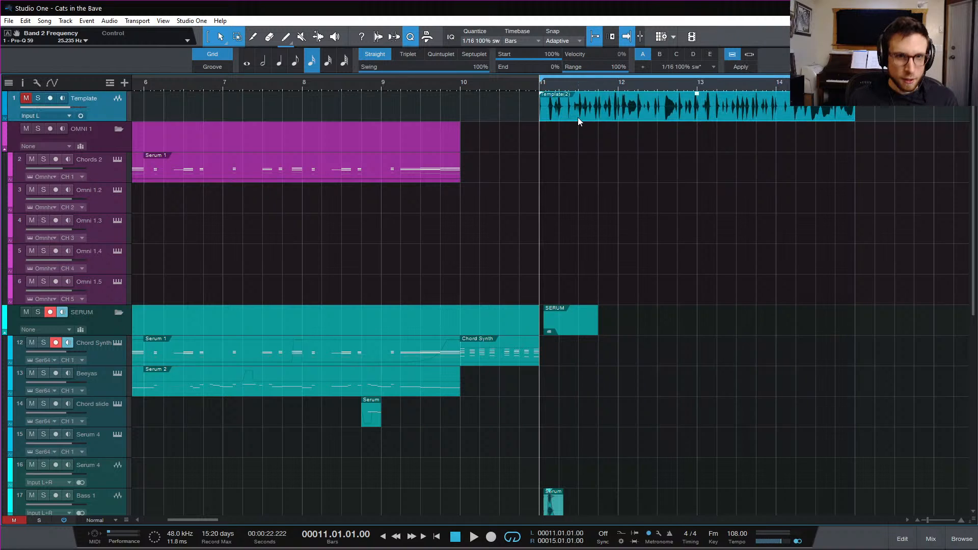
Play the song from bar 8 into the bass section, and play again from bar 11
click(304, 84)
key(space)
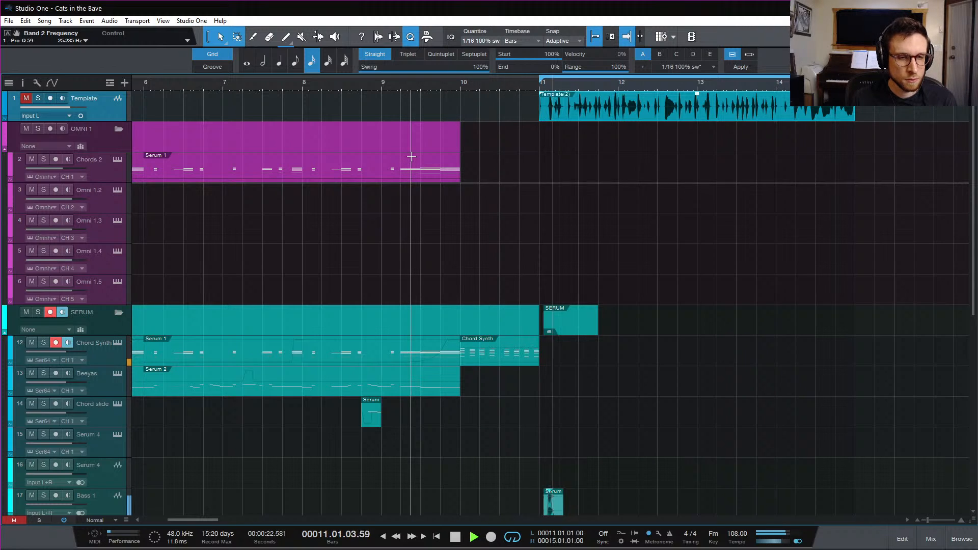
key(space)
click(541, 87)
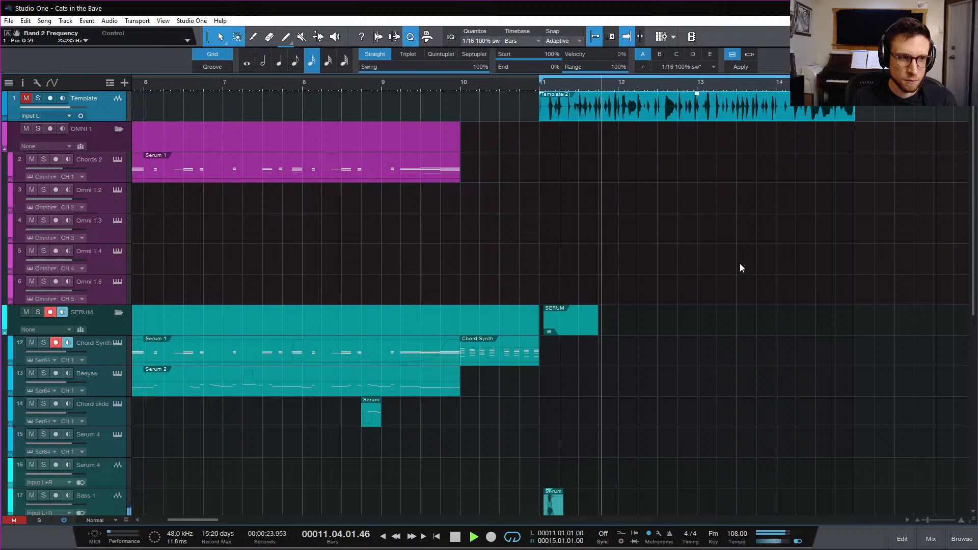
scroll(739, 264, right, 5)
scroll(528, 284, down, 6)
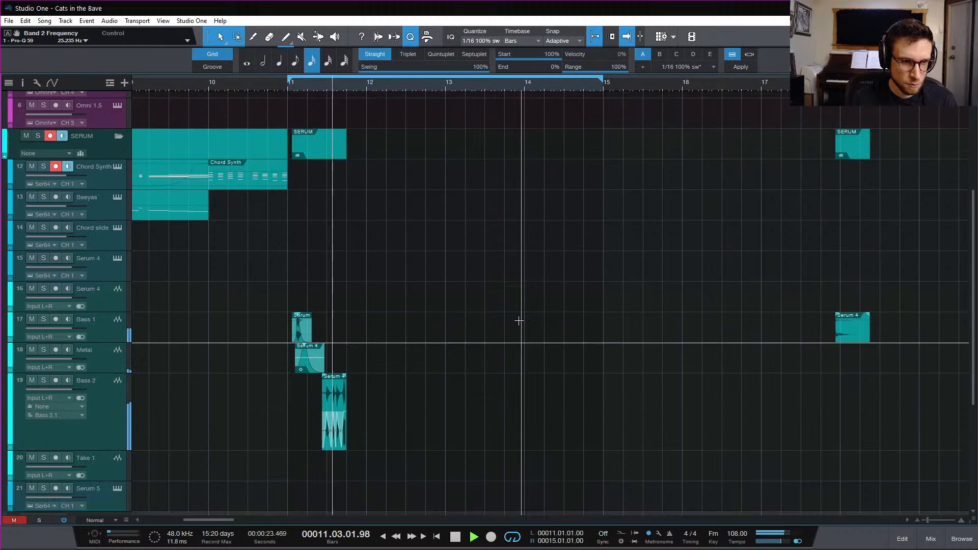
Audition bar 11 repeatedly to judge how the Bass 1, Metal and Bass 2 clips line up in time
key(space)
key(space)
key(e)
key(e)
key(e)
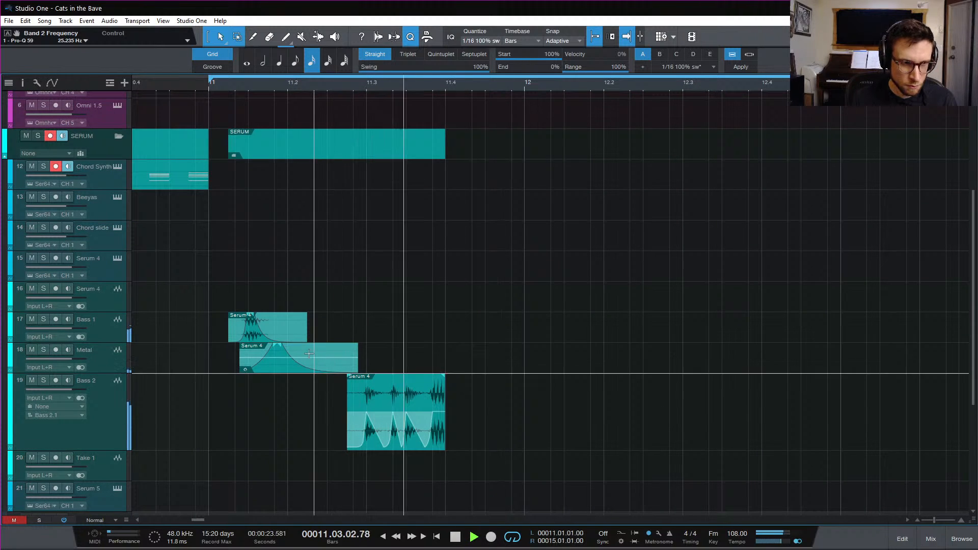
key(space)
key(space)
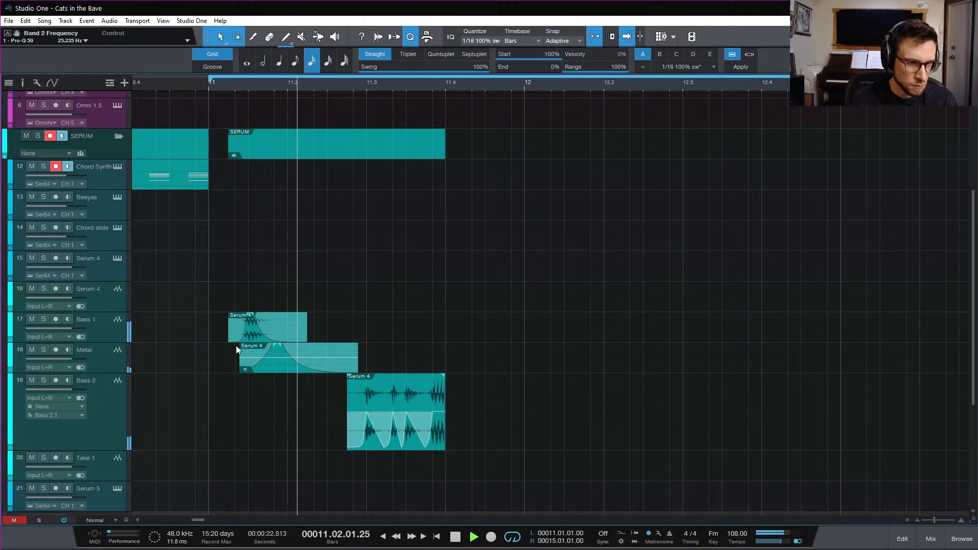
Select the Bass 1 and Metal clips together and replay bar 11 to hear their handover to Bass 2
key(space)
key(e)
drag(228, 333, 357, 366)
key(space)
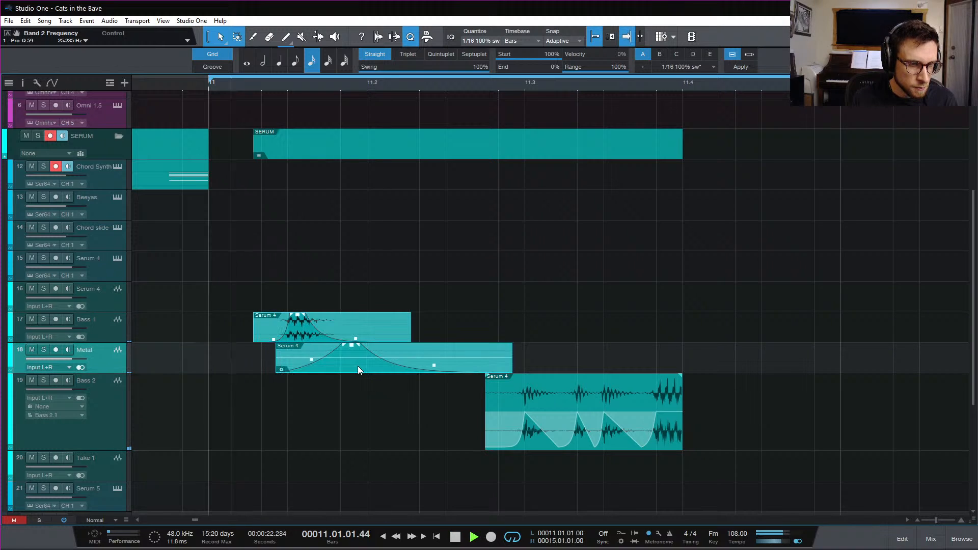
key(space)
key(space)
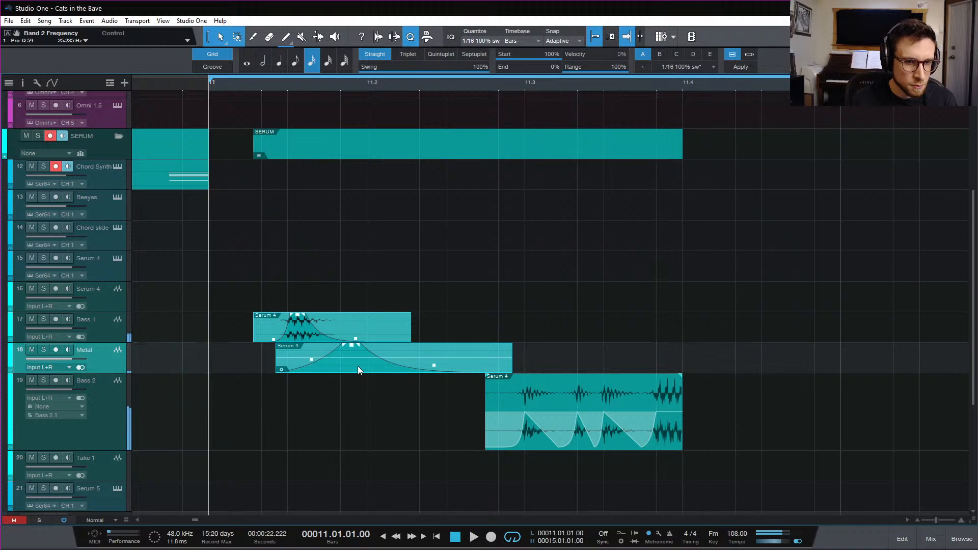
key(space)
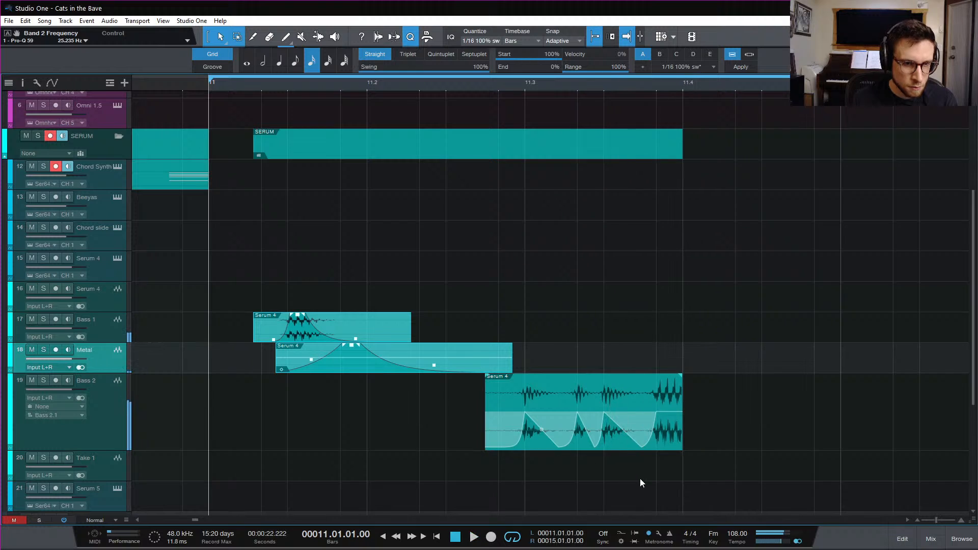
Nudge the Bass 2 clip slightly later so it ends just past beat 11.4, and replay bar 11 to check the timing
drag(614, 445, 619, 445)
key(space)
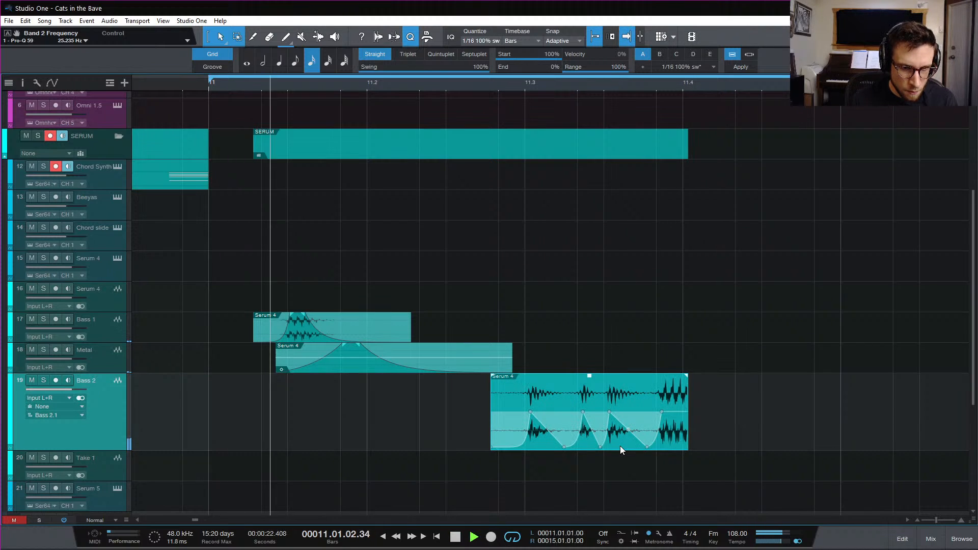
key(space)
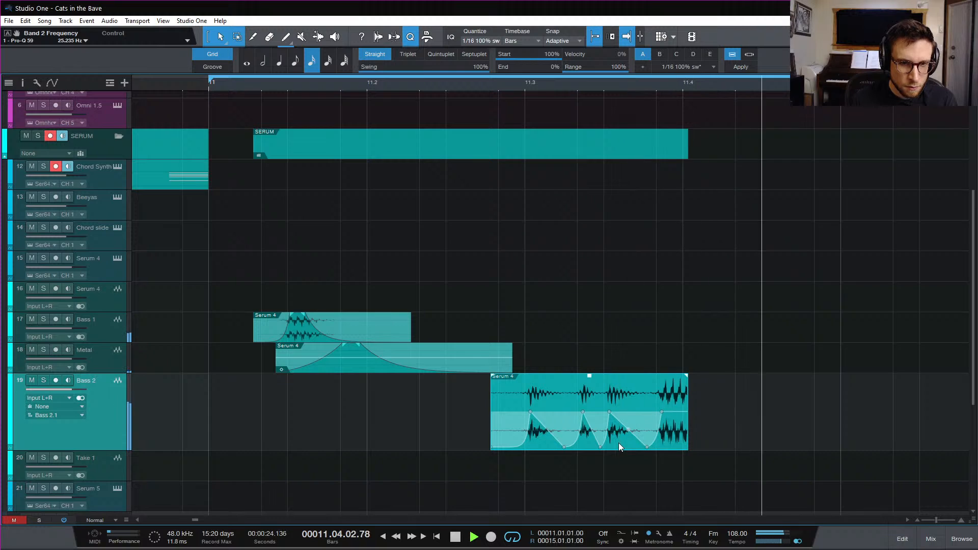
key(space)
key(space)
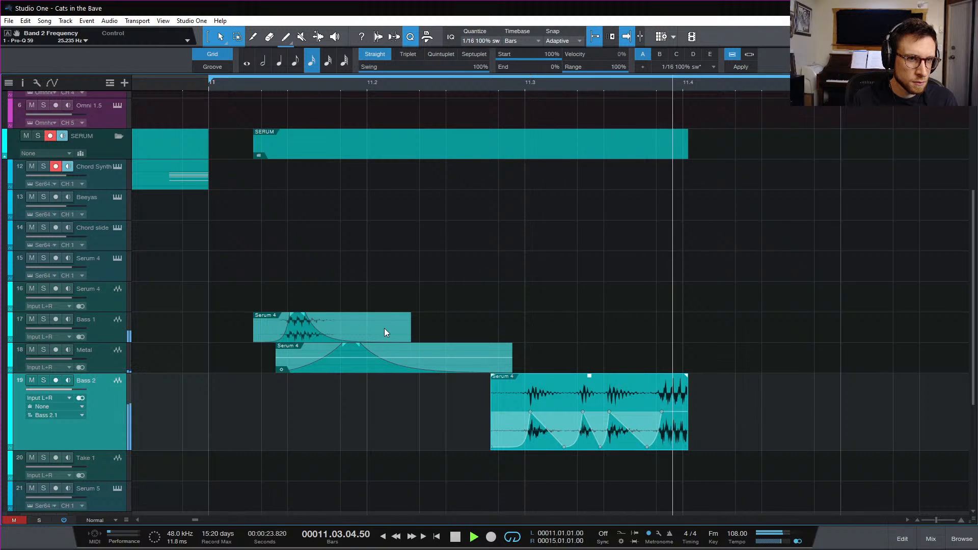
key(space)
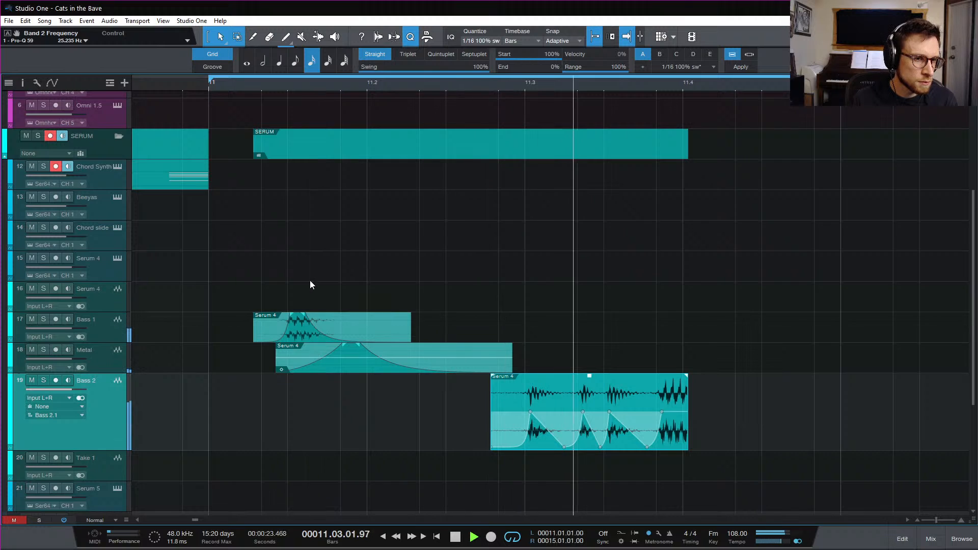
key(space)
key(space)
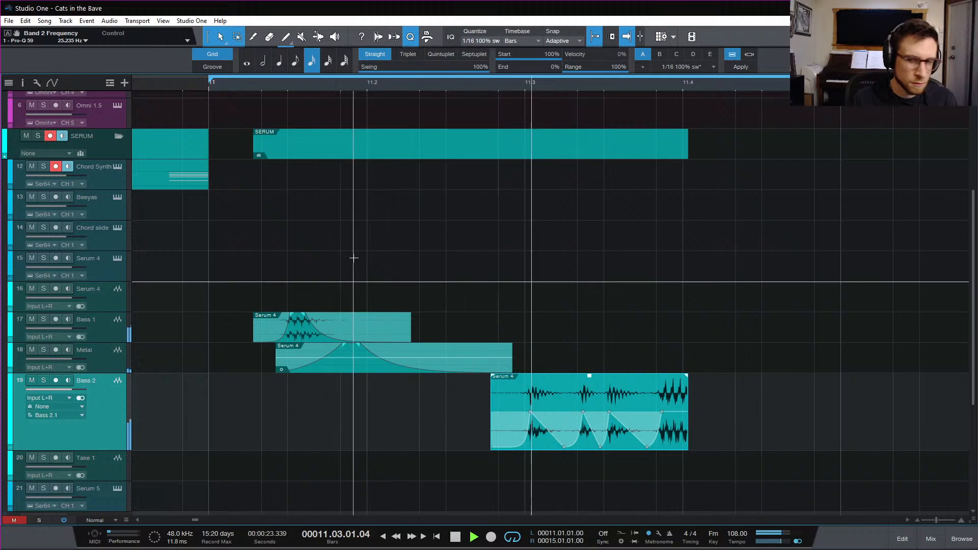
key(space)
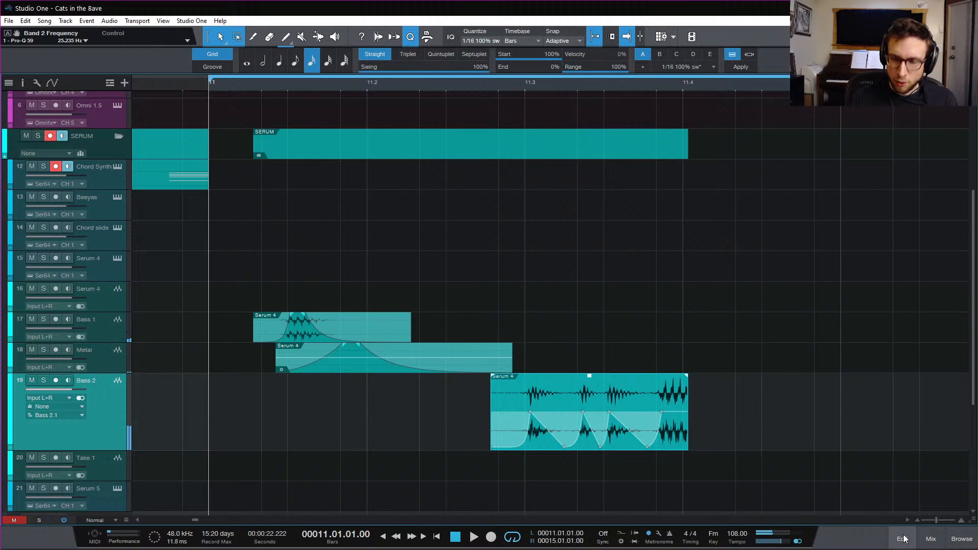
Select the Chord Synth track and start playback from bar 10 to hear the lead-in to the bass section
key(w)
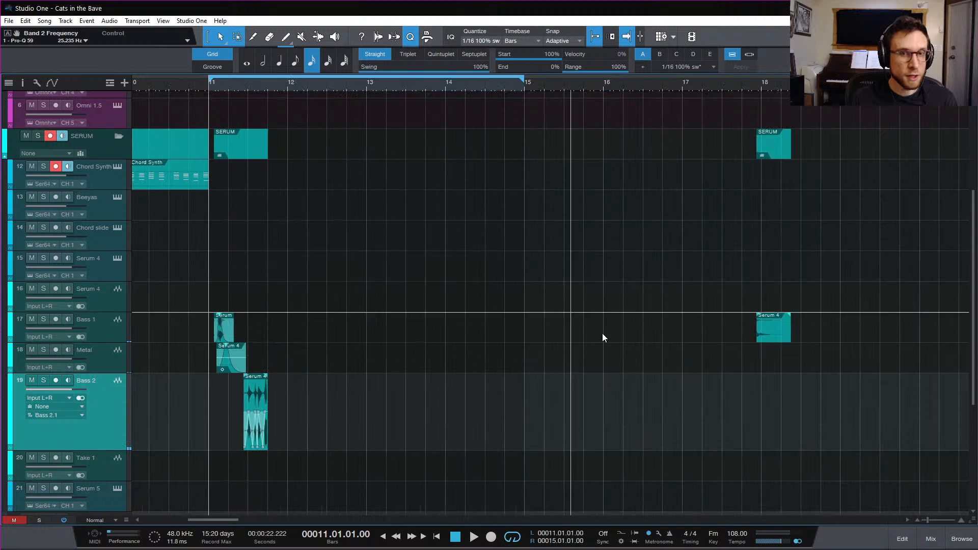
scroll(548, 285, up, 4)
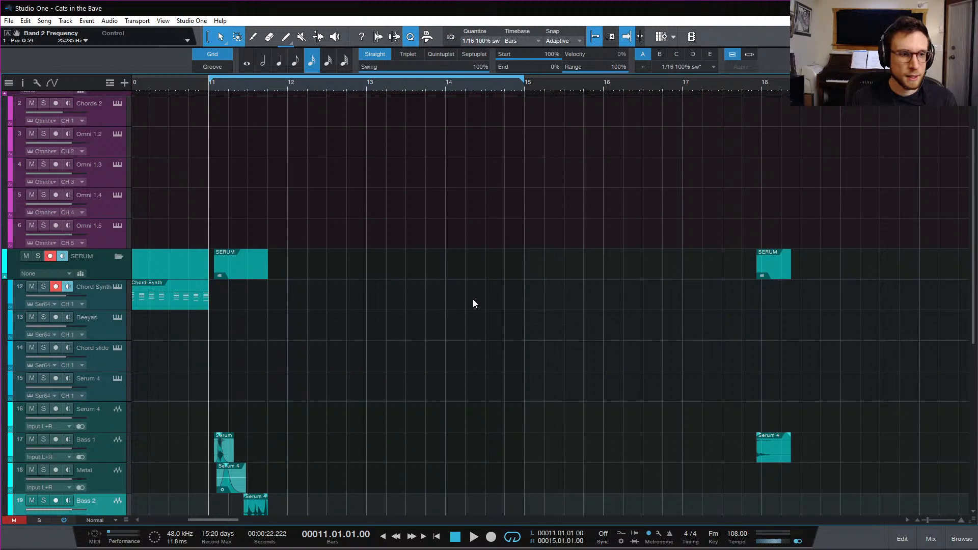
scroll(472, 302, down, 2)
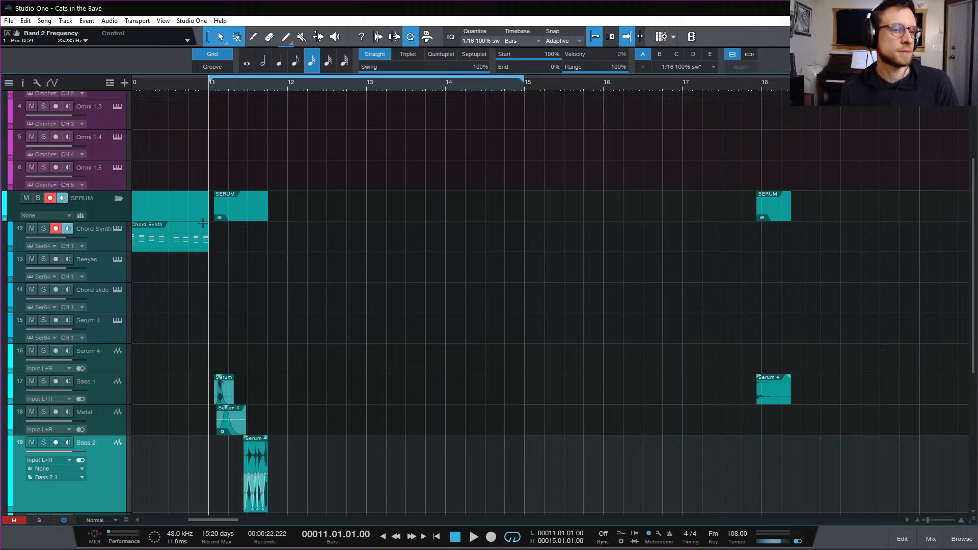
click(102, 236)
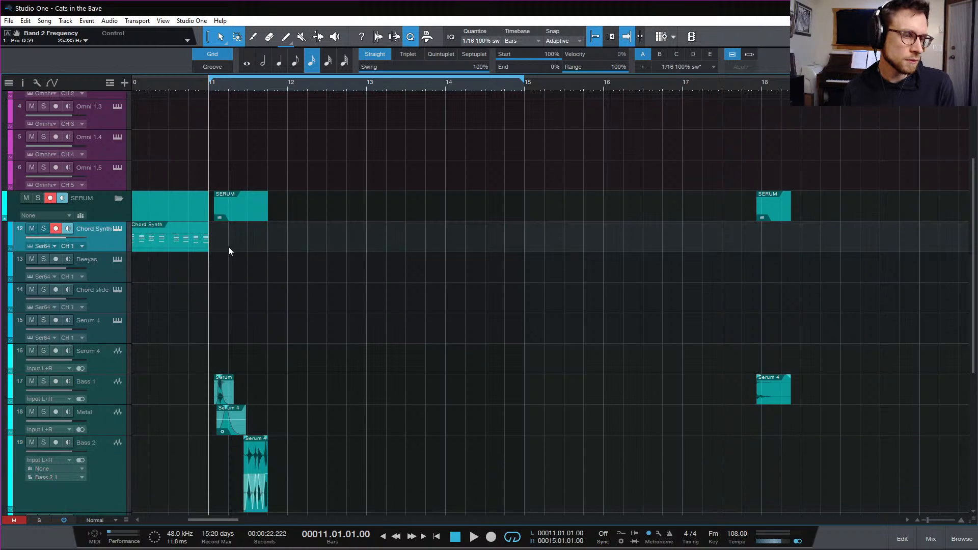
scroll(246, 243, up, 3)
scroll(246, 243, left, 5)
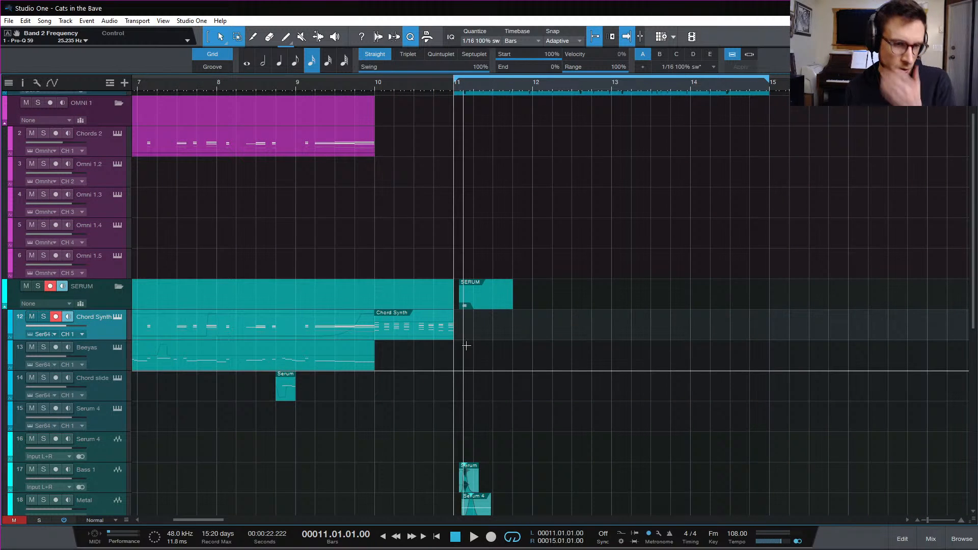
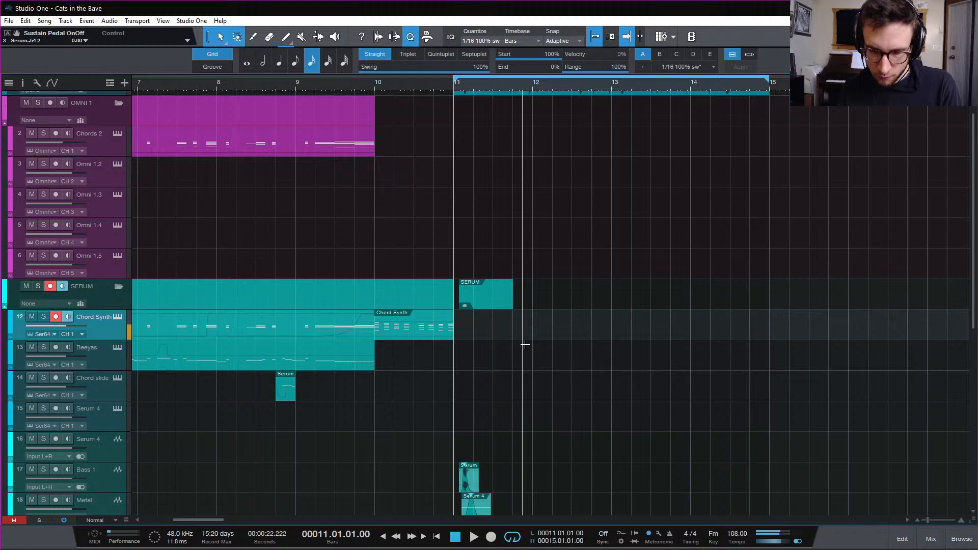
click(377, 84)
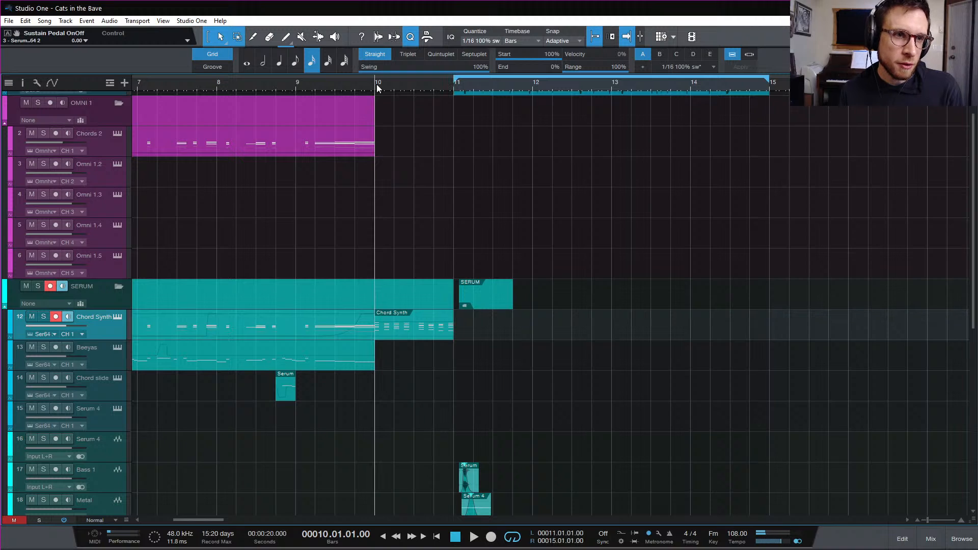
key(space)
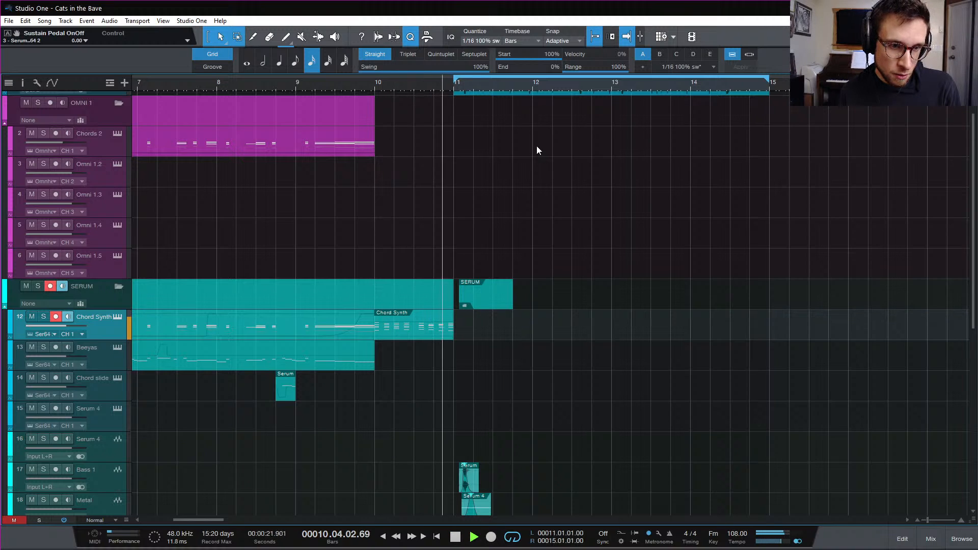
Stop playback, open the bar 10 Chord Synth part for note editing and select its final Db 4 note
key(space)
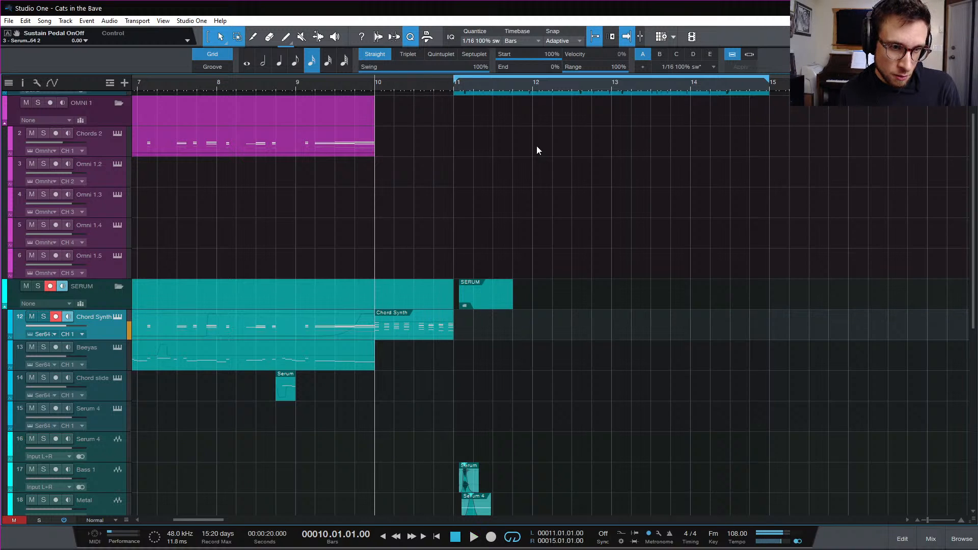
click(443, 334)
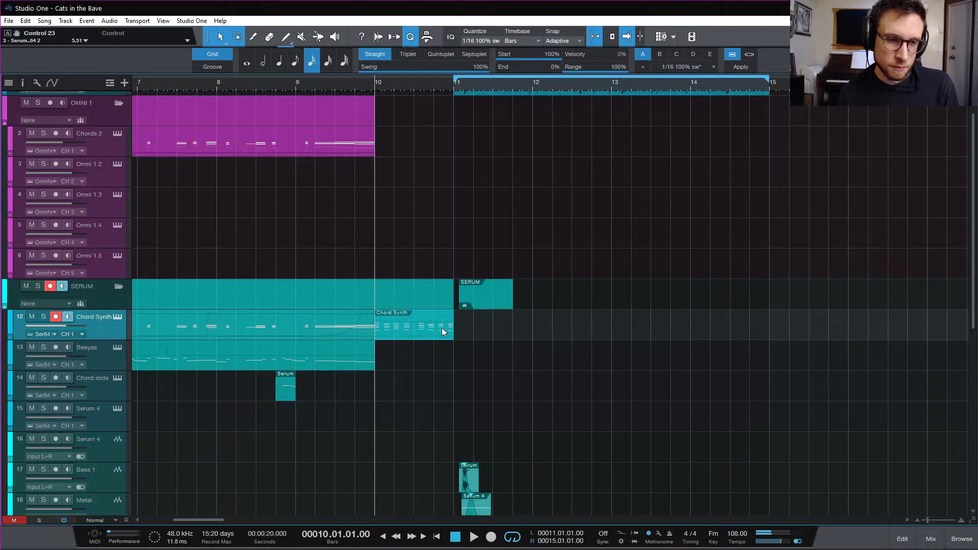
double_click(443, 331)
click(670, 303)
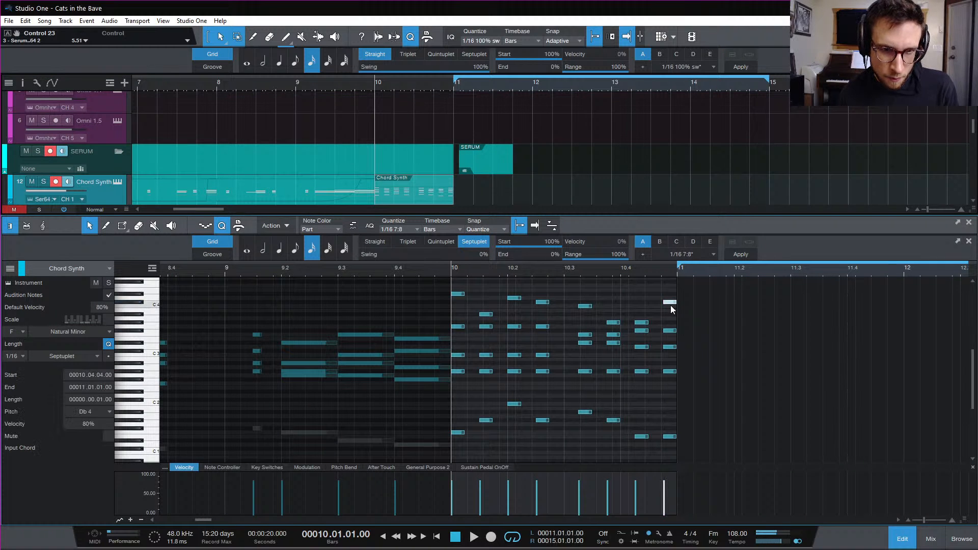
Replay the chord pattern in bar 10 several times to hear how it leads into bar 11
key(space)
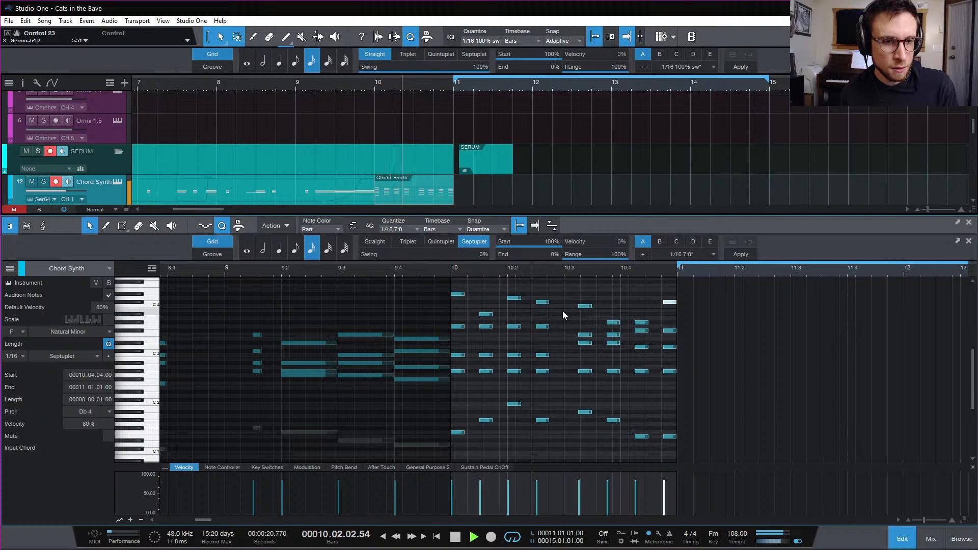
key(space)
key(space)
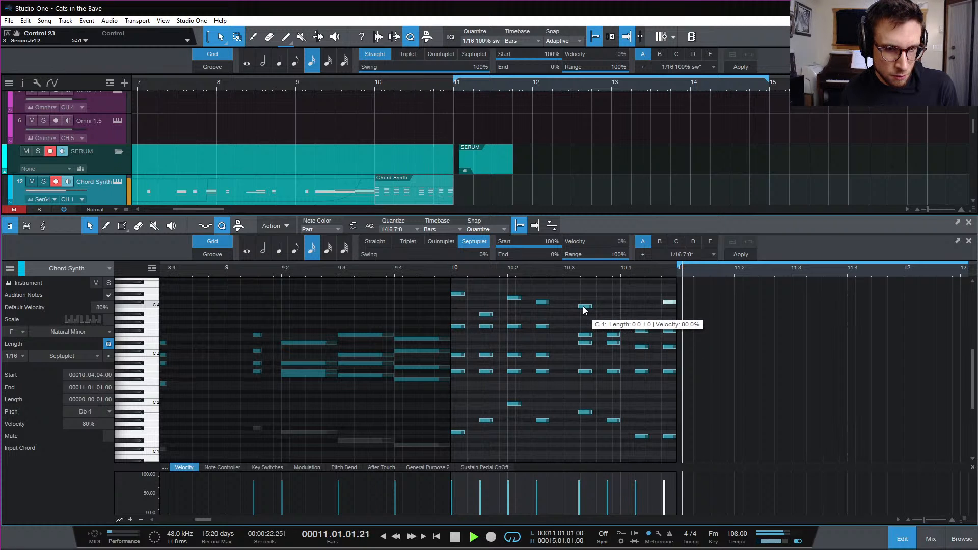
key(space)
key(space)
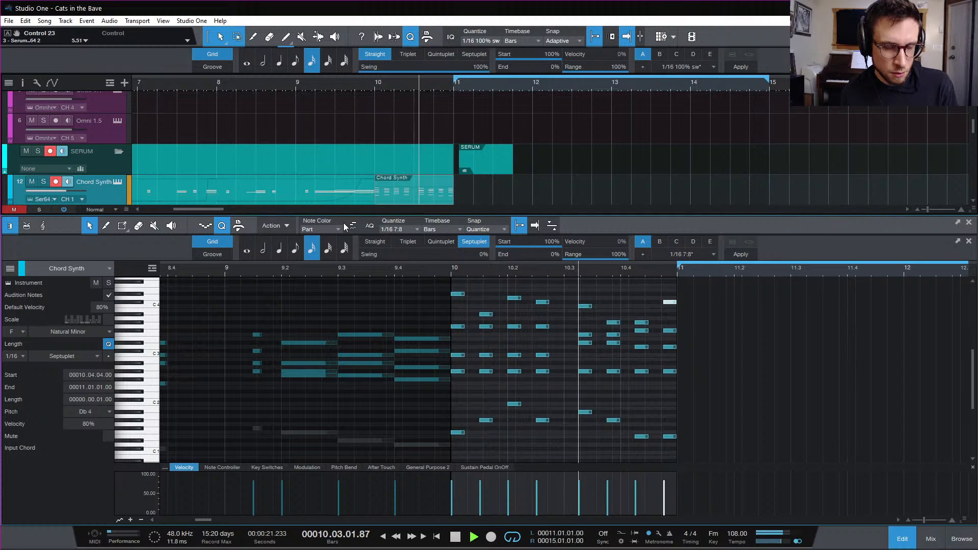
key(space)
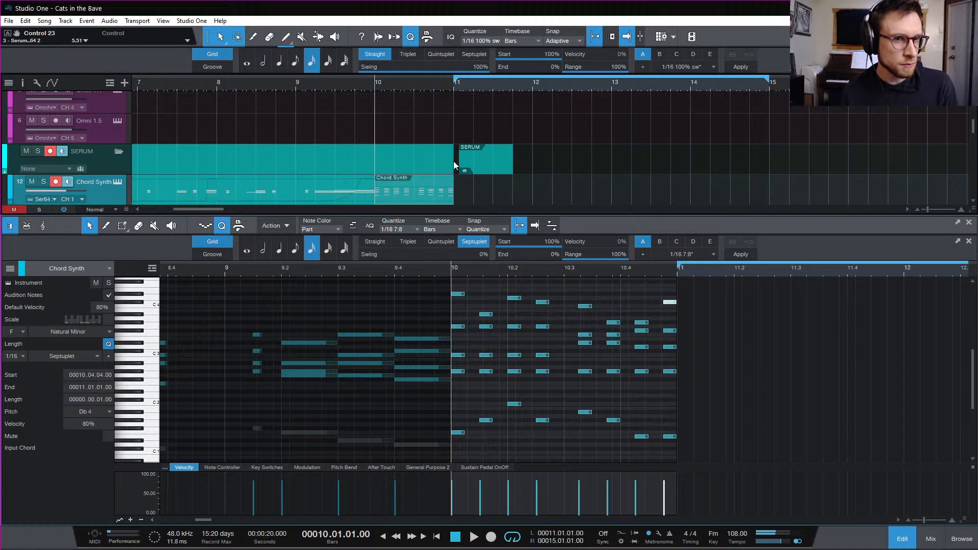
Record a short Ebm add 9 chord on the Chord Synth track at the start of bar 11 and play it back
scroll(453, 162, down, 2)
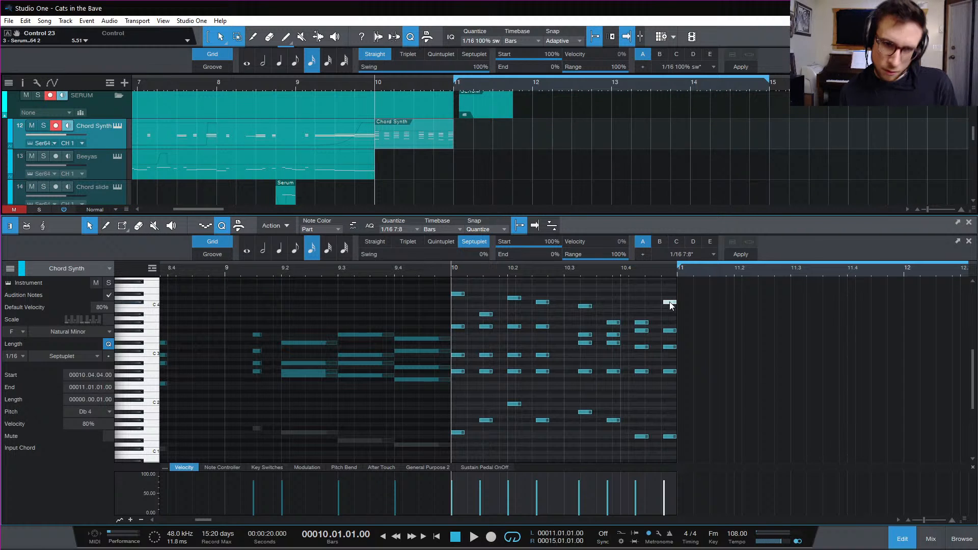
click(678, 274)
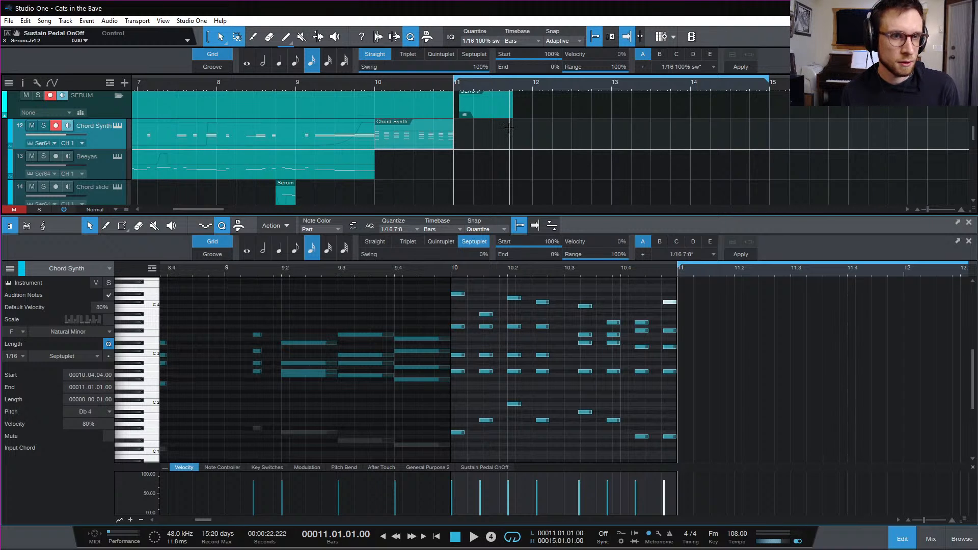
key(KP_Multiply)
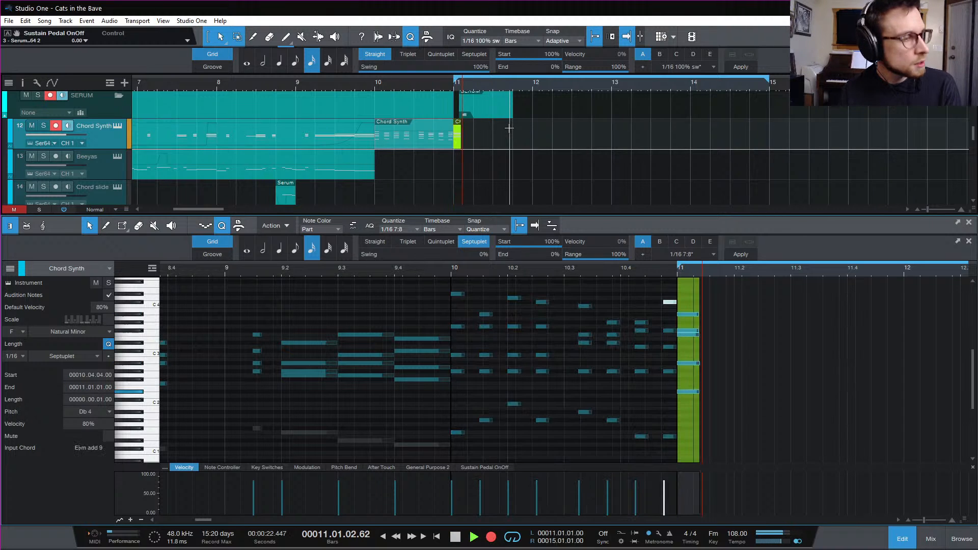
key(space)
key(space)
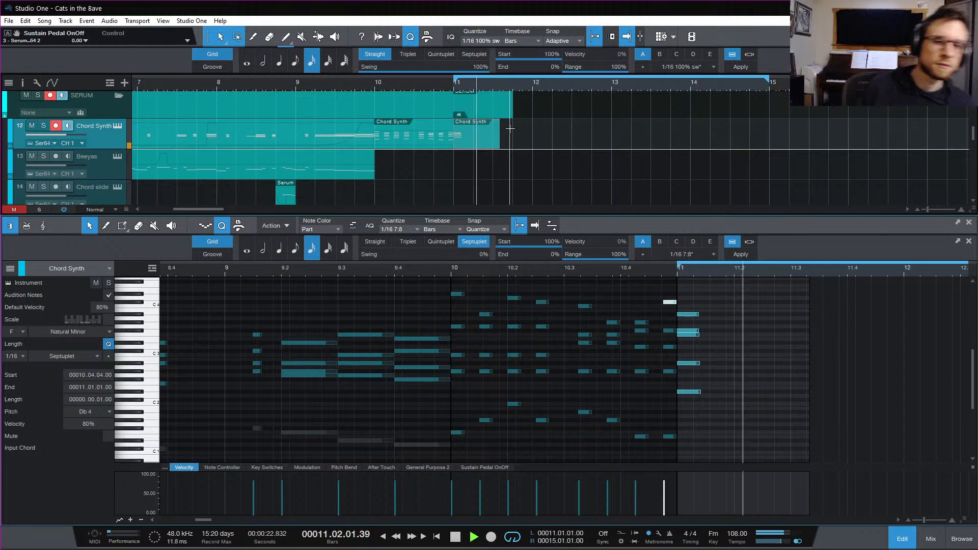
Select all notes of the recorded bar 11 chord, give them a shared length of about 0.0.1.78 and replay bar 11
key(space)
click(690, 304)
drag(690, 304, 708, 392)
key(space)
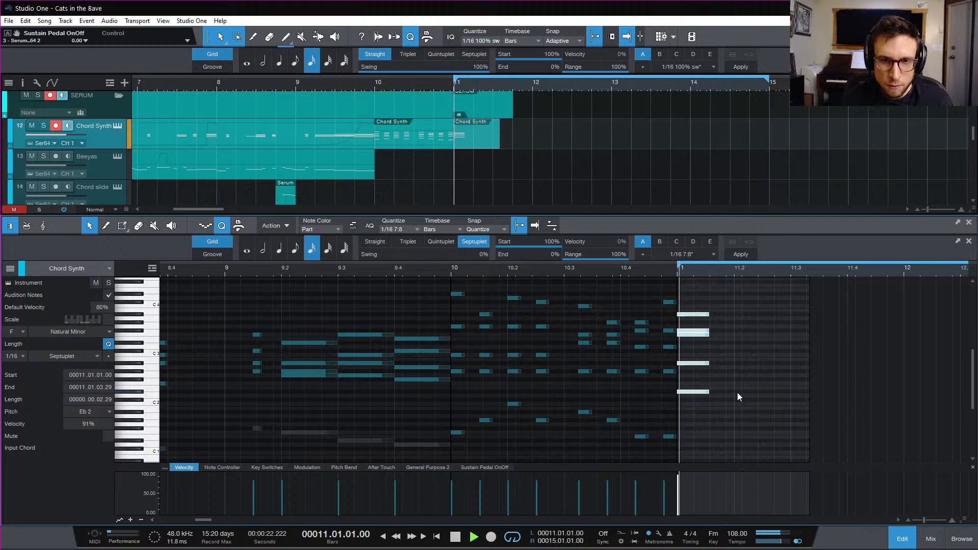
key(space)
click(711, 392)
drag(712, 392, 703, 393)
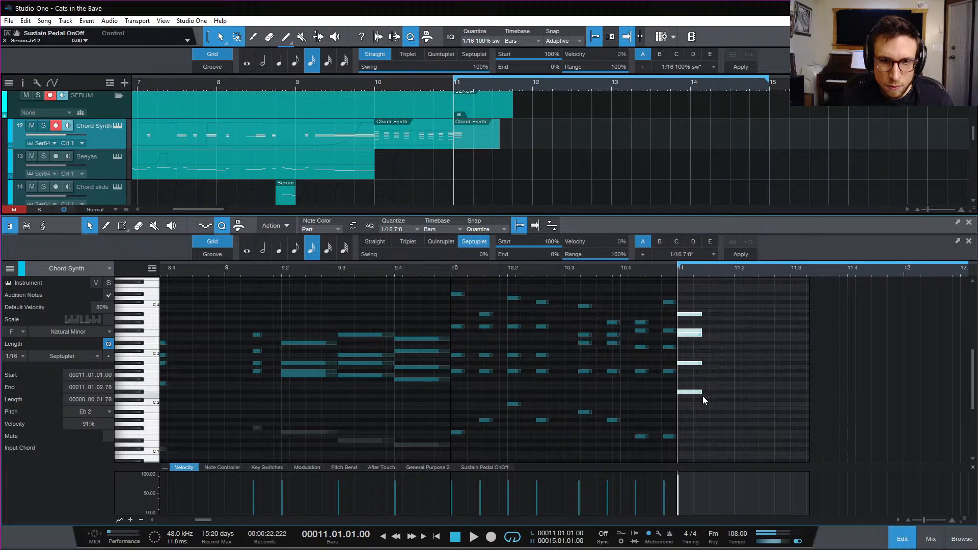
key(space)
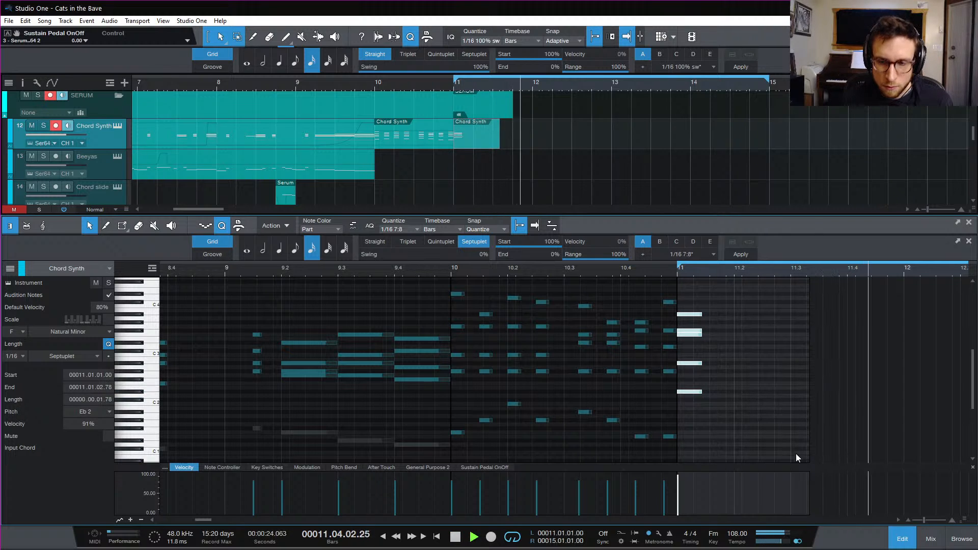
key(space)
key(space)
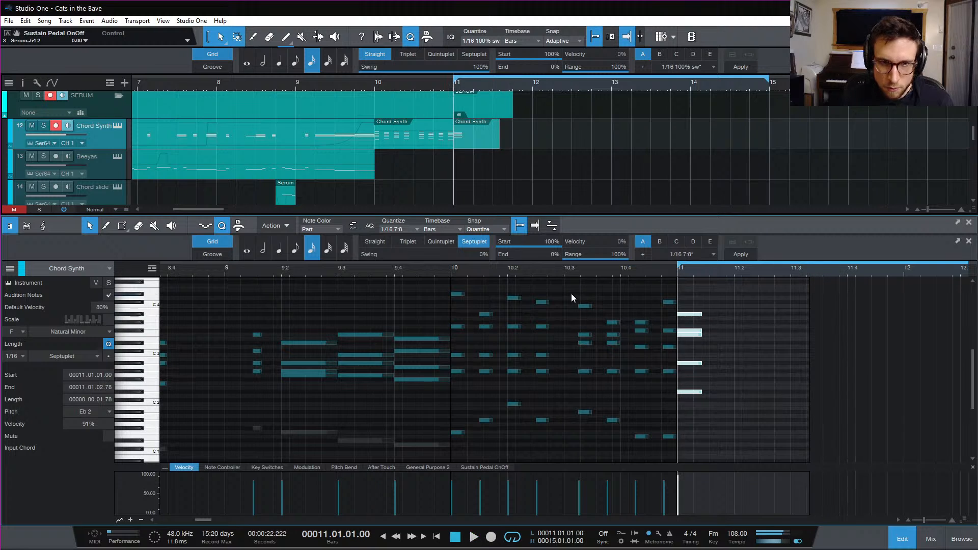
Move the bar 11 chord's lowest note down an octave to Eb 1 and replay from beat 10.3
click(564, 268)
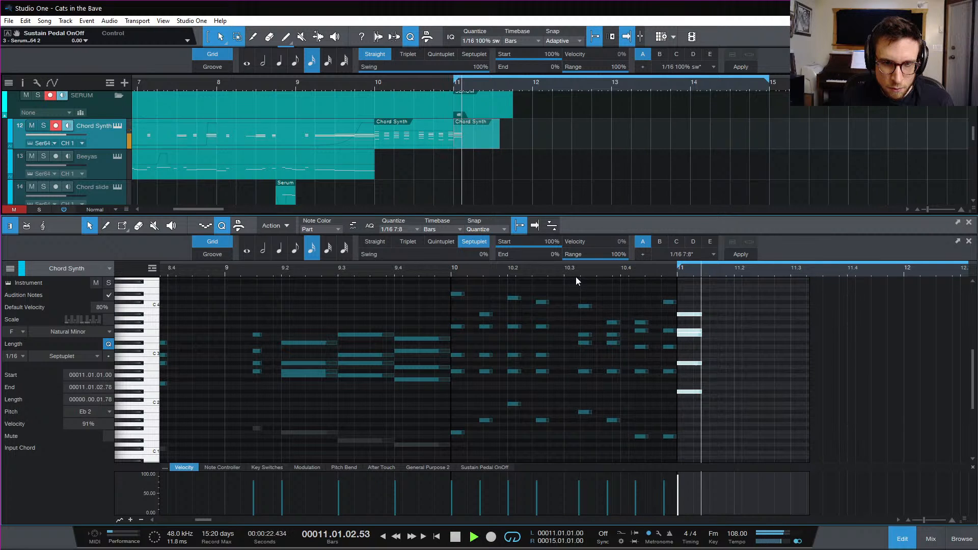
key(space)
click(698, 392)
drag(691, 395, 698, 444)
key(space)
click(714, 404)
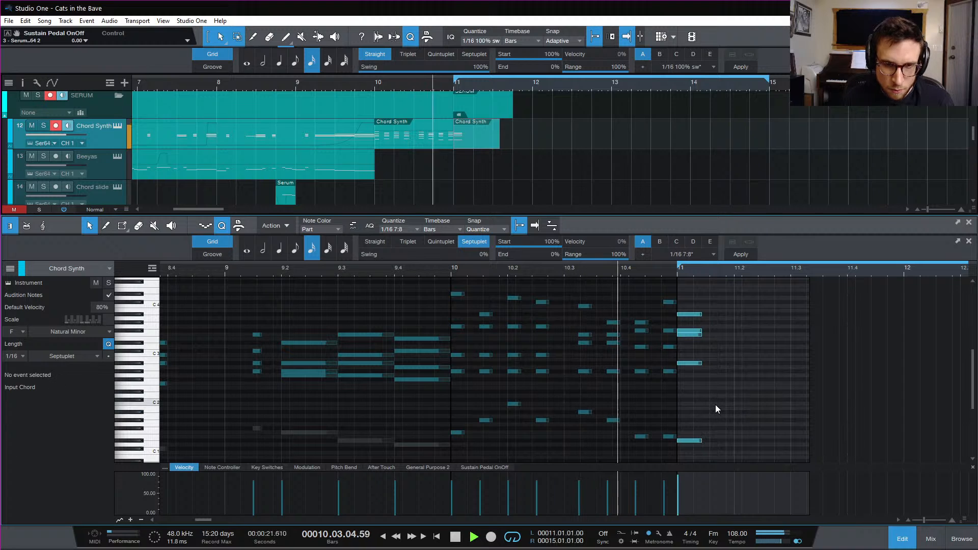
key(space)
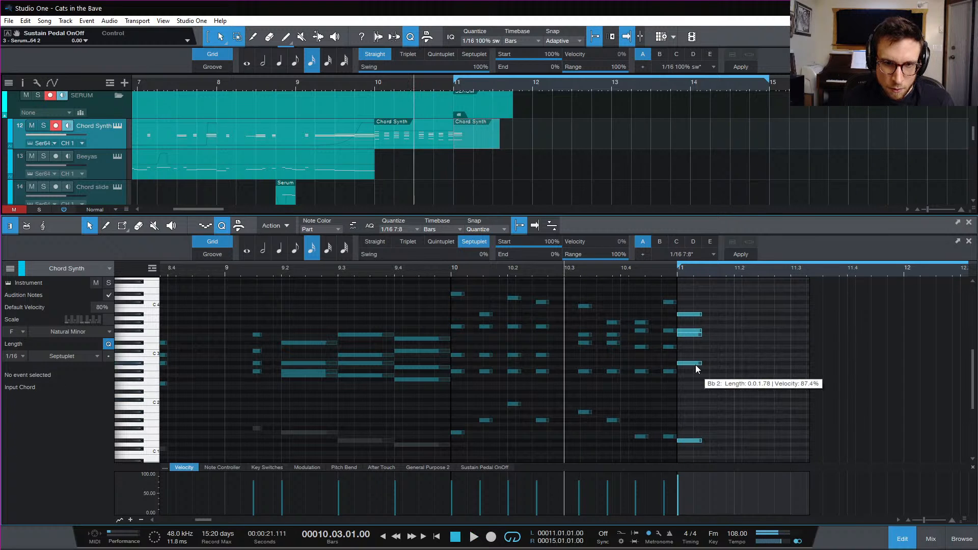
Add an Eb 2 and an Eb 4 note to the bar 11 chord and audition it from beat 10.3
drag(695, 364, 697, 306)
key(space)
scroll(743, 395, up, 1)
key(space)
key(space)
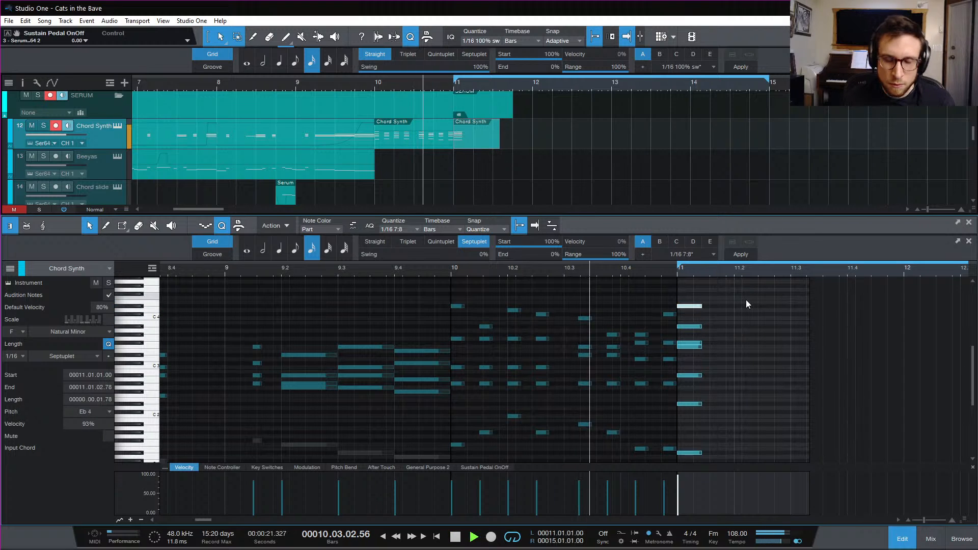
click(745, 299)
key(space)
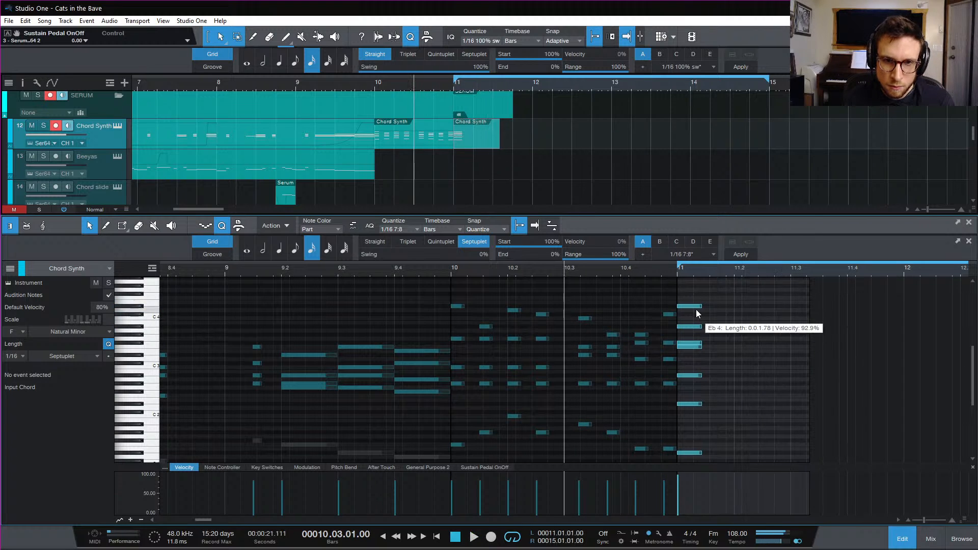
Delete the Eb 4 note from the top of the bar 11 chord and replay from beat 10.3
click(694, 306)
key(Delete)
key(space)
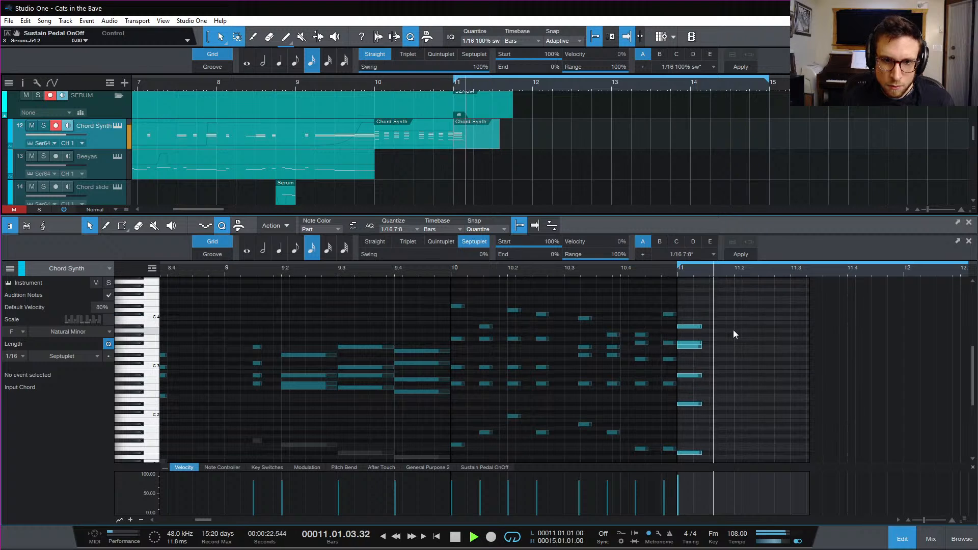
Raise the bar 11 chord's top note to C 4 and replay from beat 10.3
key(space)
click(689, 326)
drag(690, 326, 691, 317)
key(space)
click(739, 303)
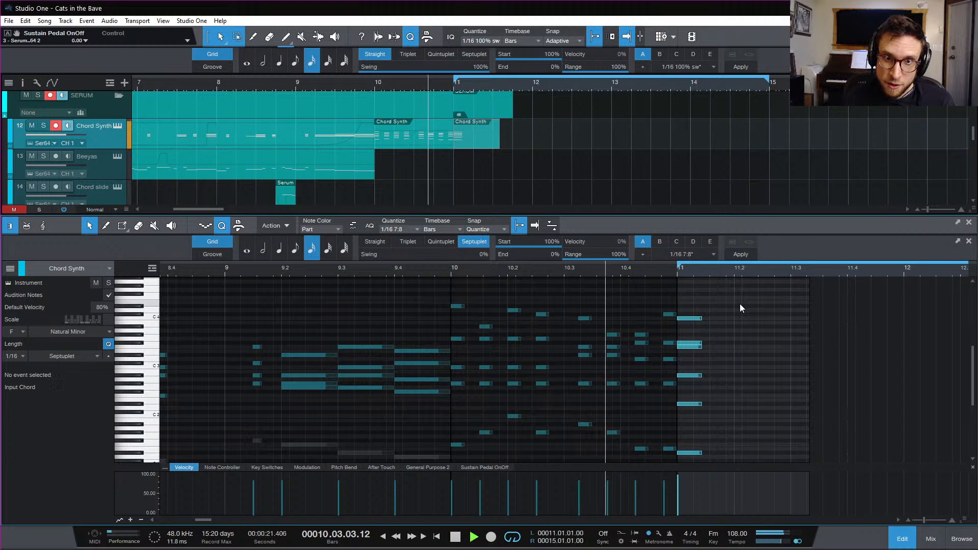
key(space)
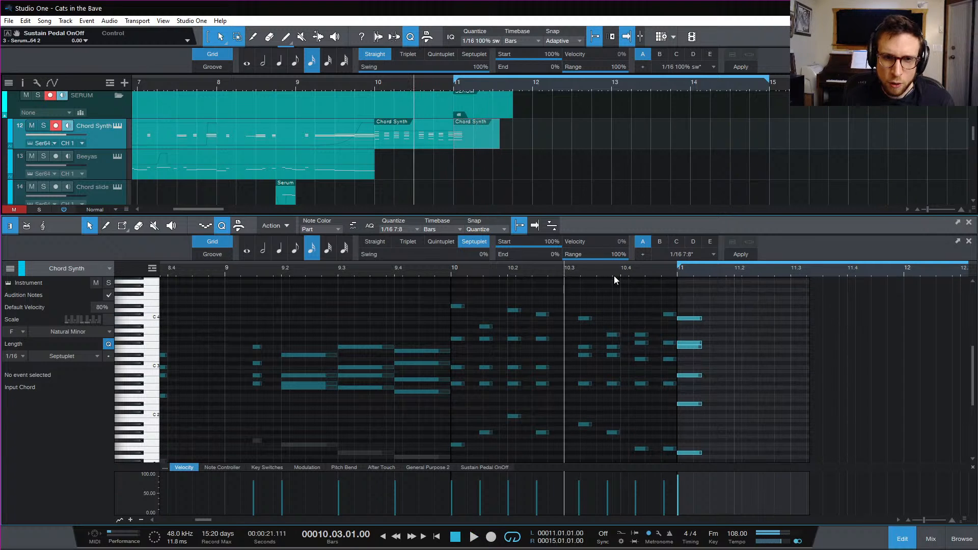
Play from bar 10 to hear the chords run into the bass section, closing the note editor during playback
click(456, 270)
key(space)
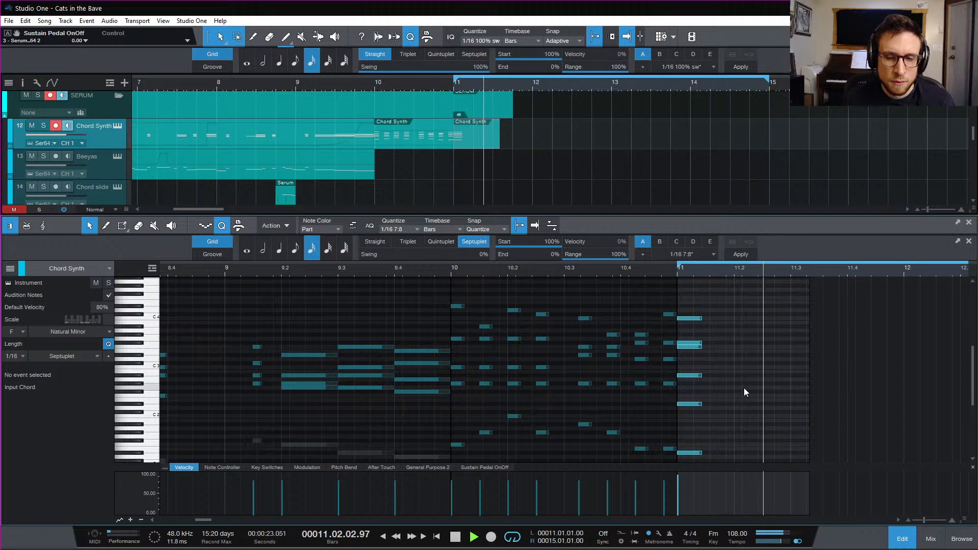
key(space)
key(space)
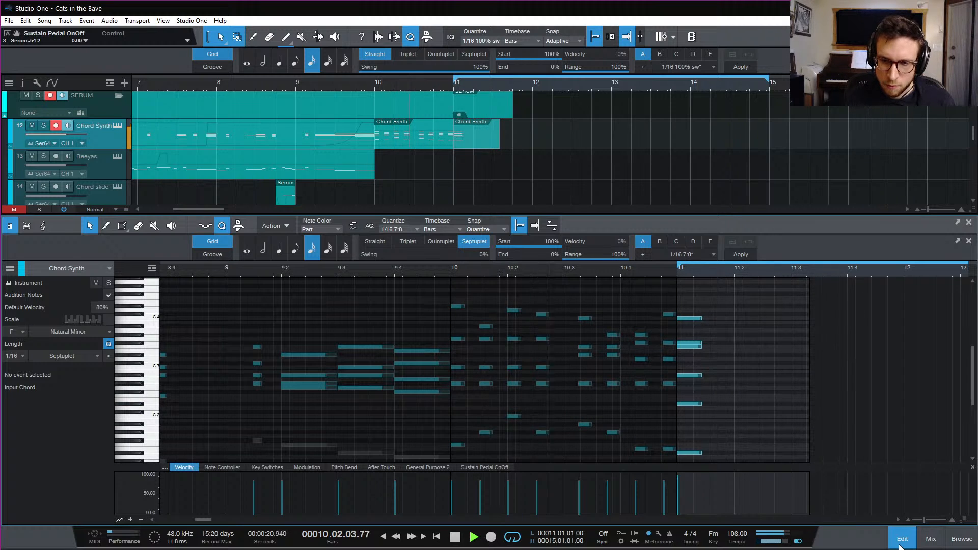
key(F2)
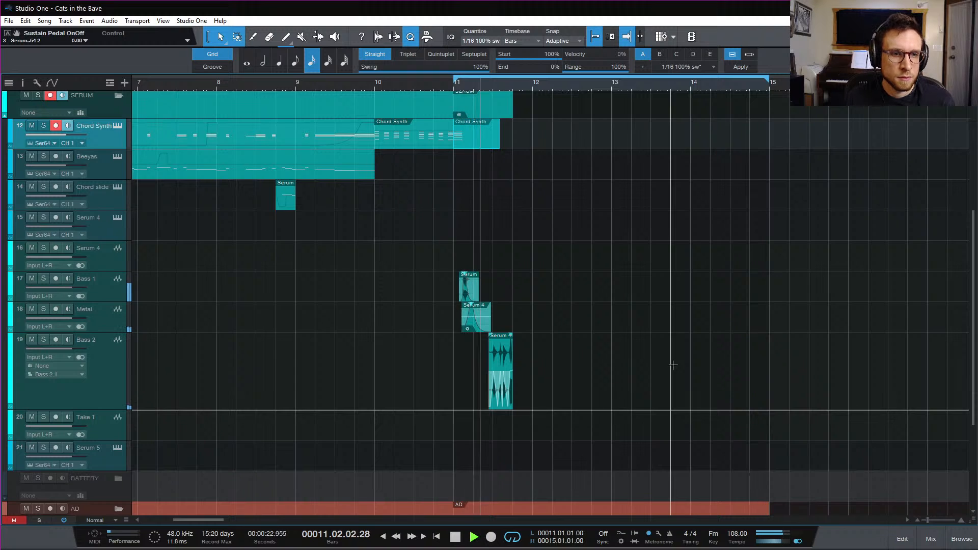
key(space)
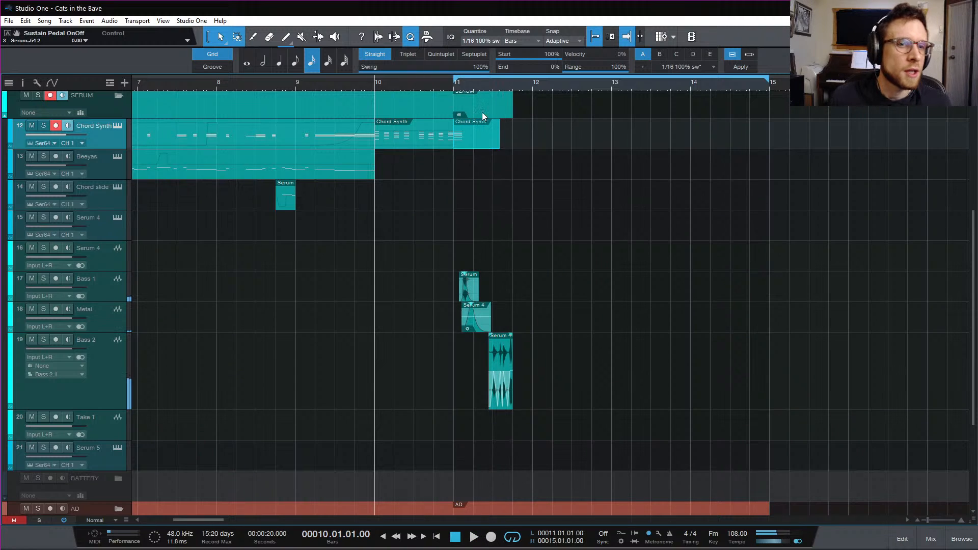
Copy the bar 11 Chord Synth part up to the Chords 2 track and replay from bar 11 to hear both layered
scroll(481, 230, up, 5)
drag(460, 356, 460, 170)
click(456, 91)
key(space)
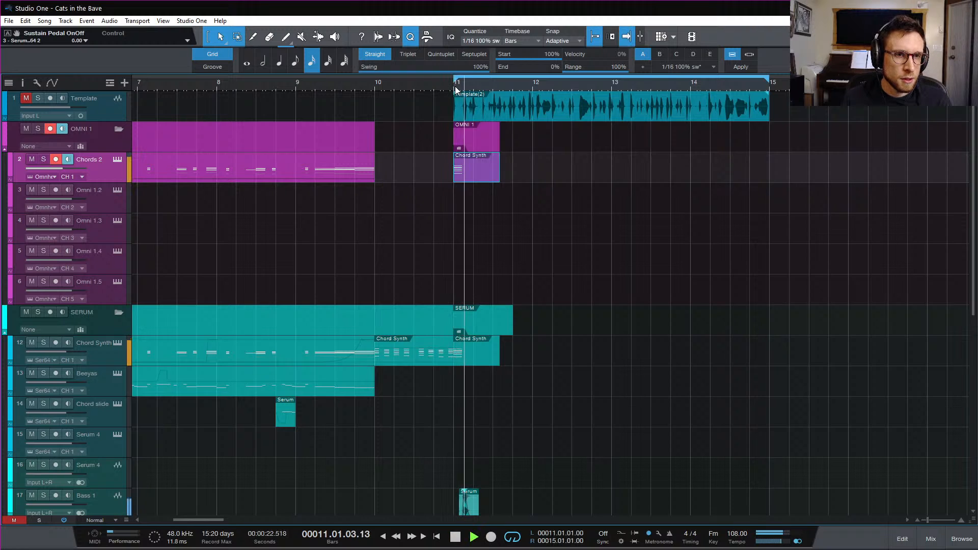
key(space)
key(space)
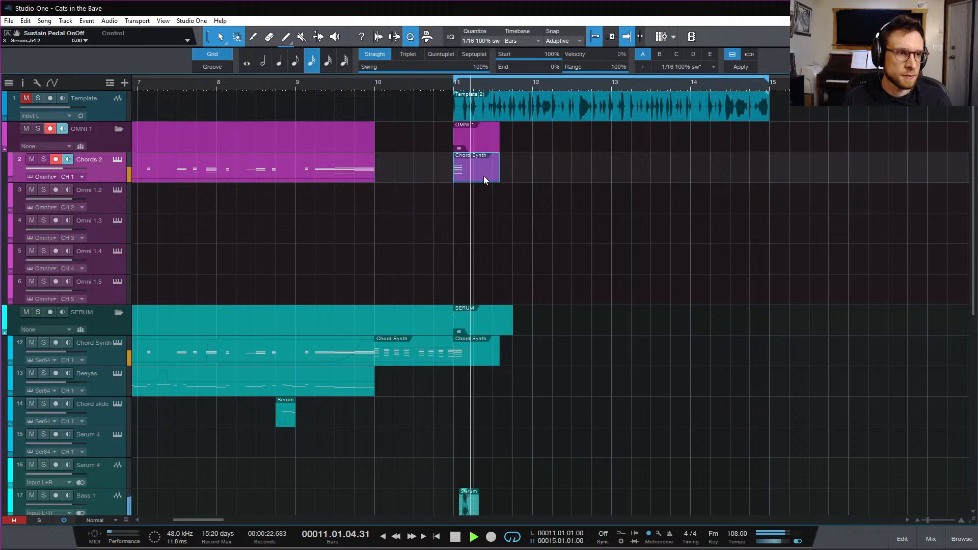
key(space)
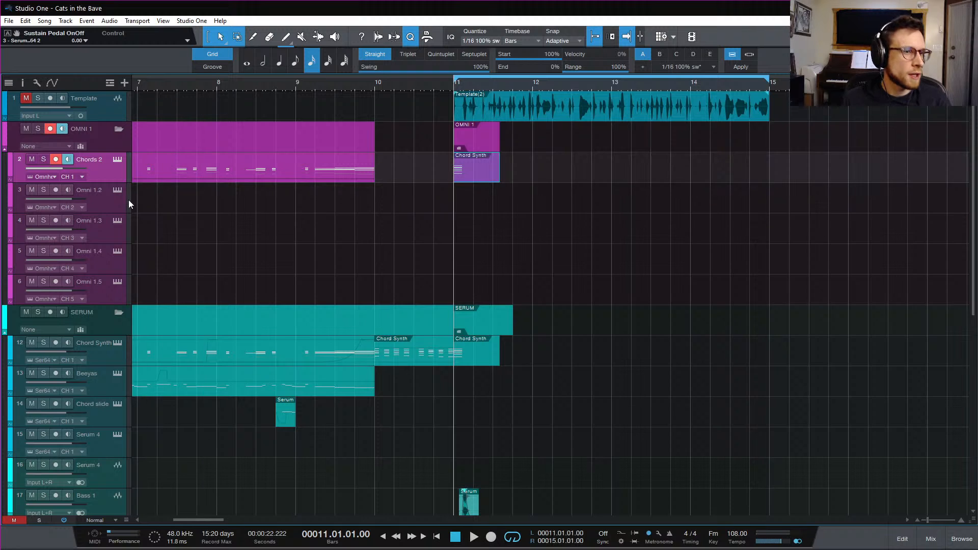
Select the Omni 1.2 track, open its Omnisphere instrument and move the instrument window clear of the toolbar
scroll(555, 233, left, 5)
scroll(695, 240, down, 3)
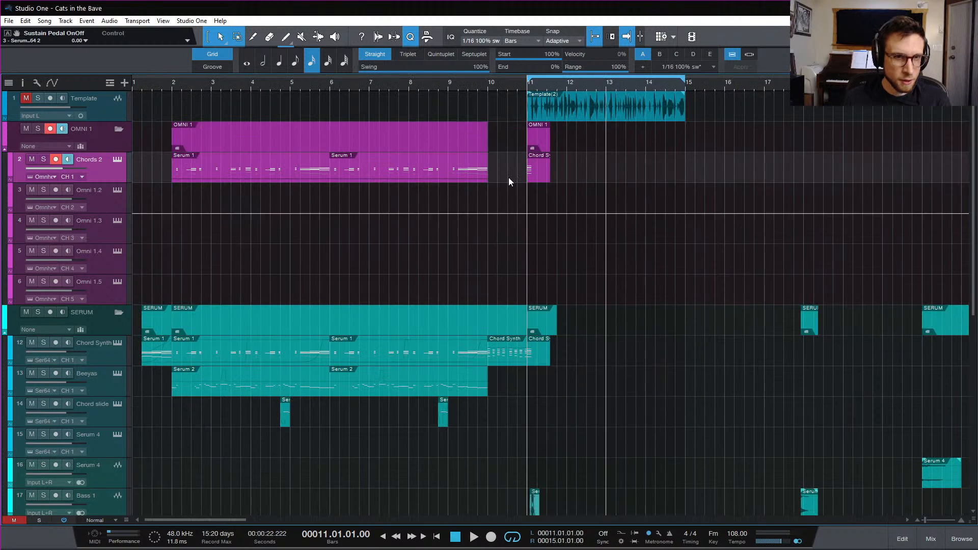
click(117, 192)
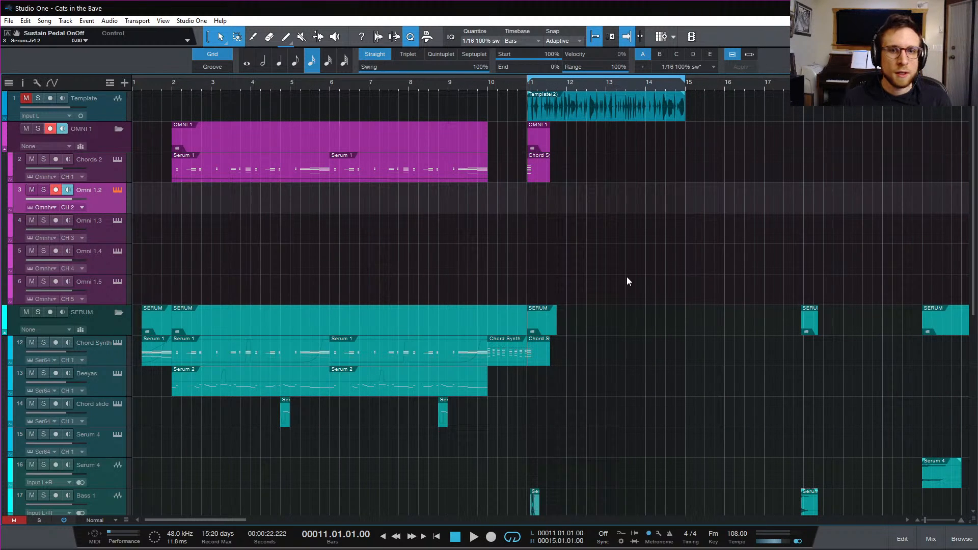
key(F11)
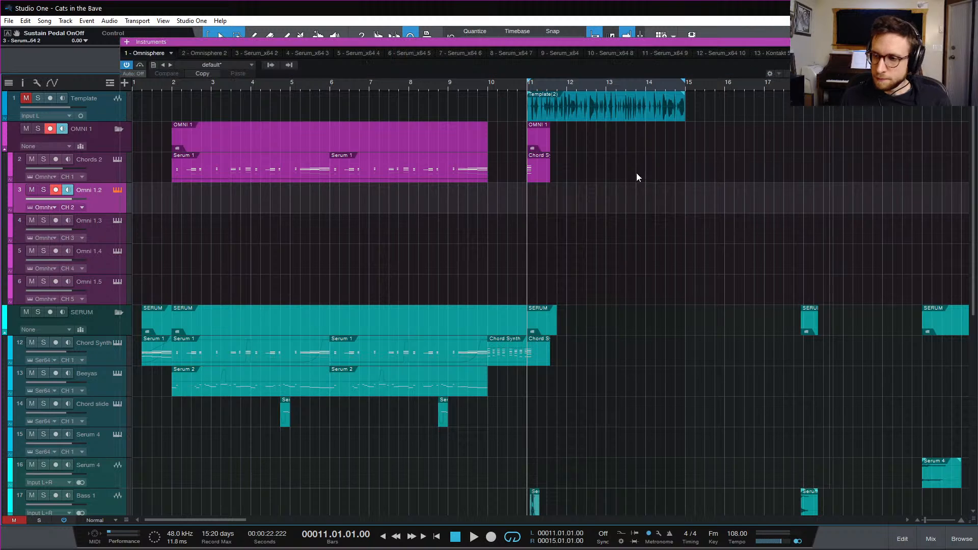
click(582, 197)
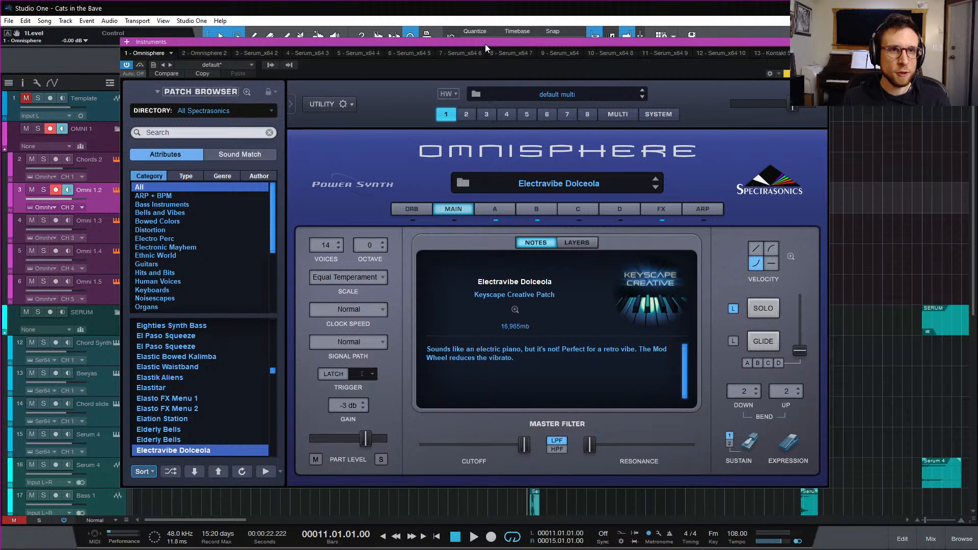
drag(485, 43, 529, 63)
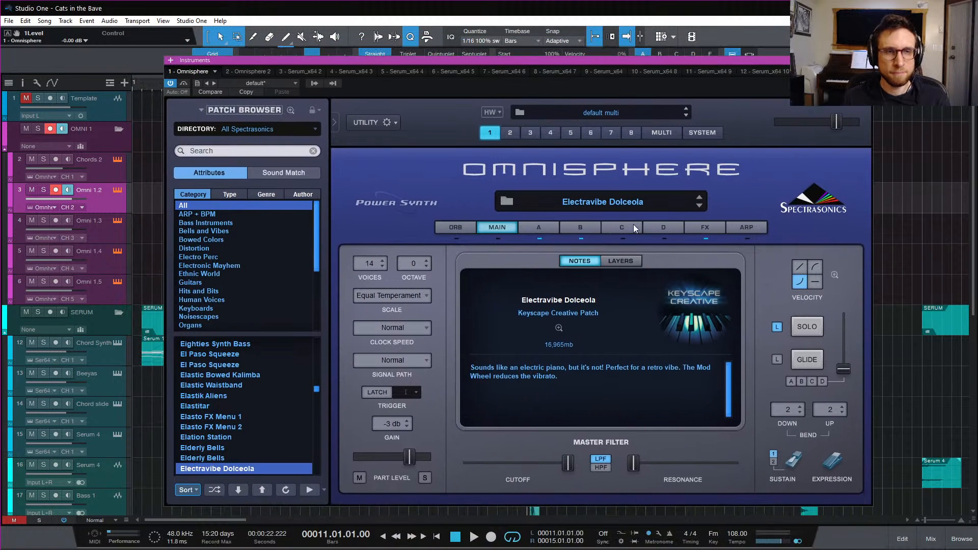
Switch Omnisphere to part 2, open its patch browser on the Retro Land category and shuffle the patch order
click(560, 228)
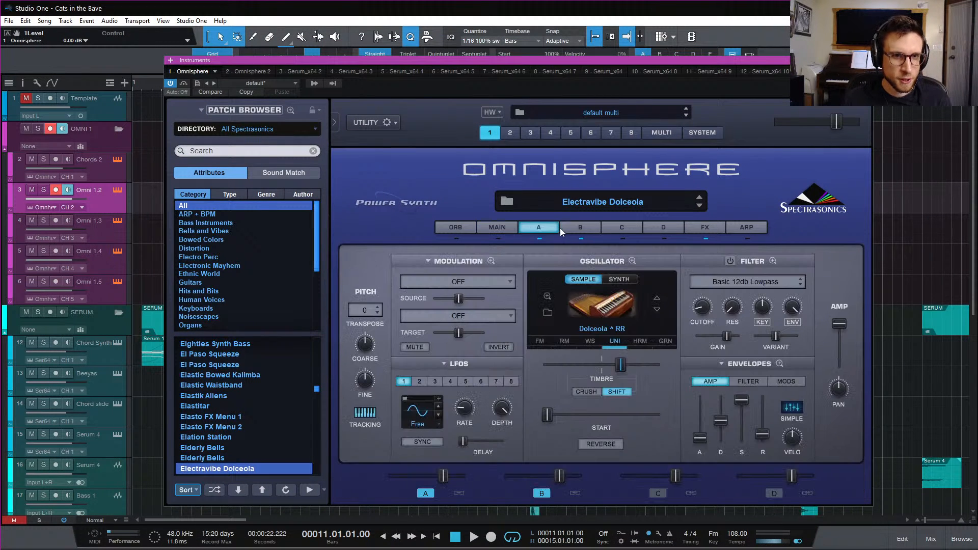
click(511, 133)
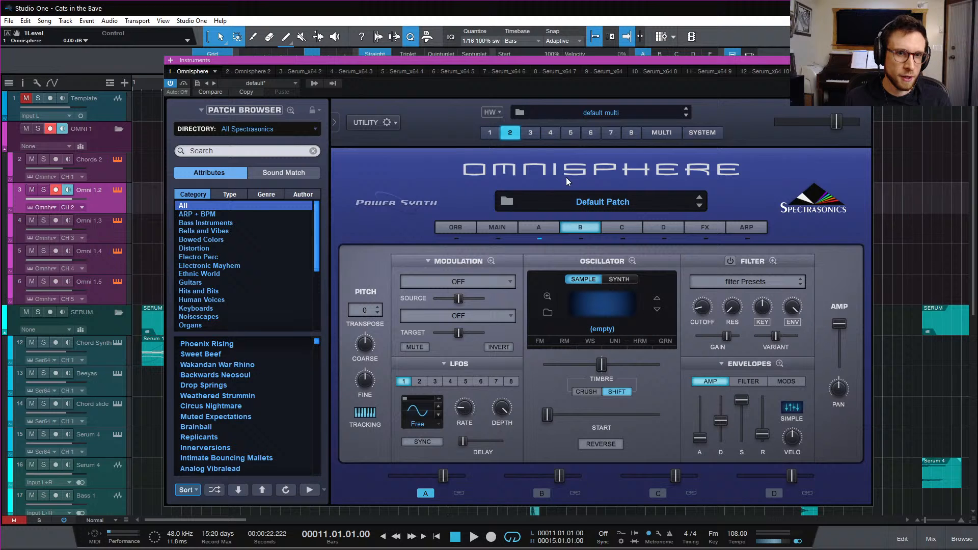
click(581, 200)
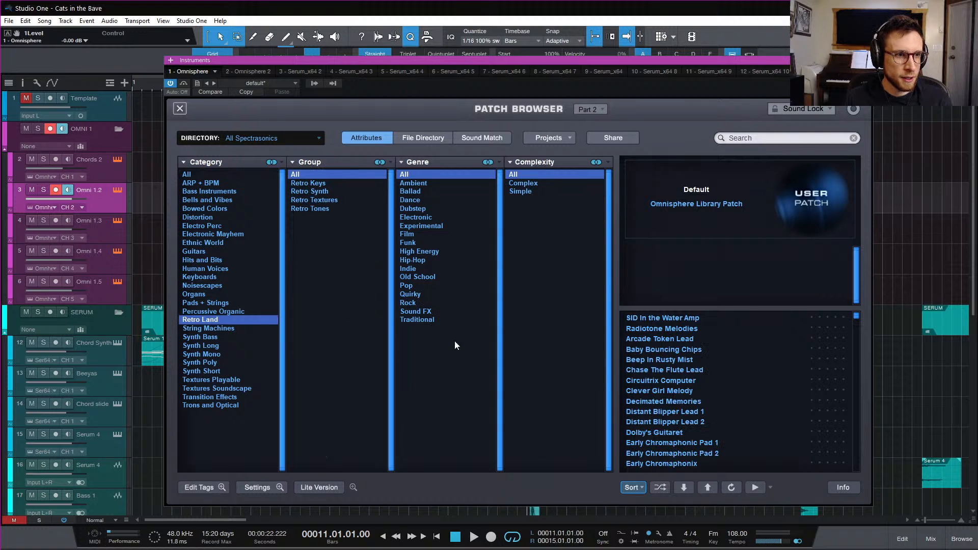
click(667, 488)
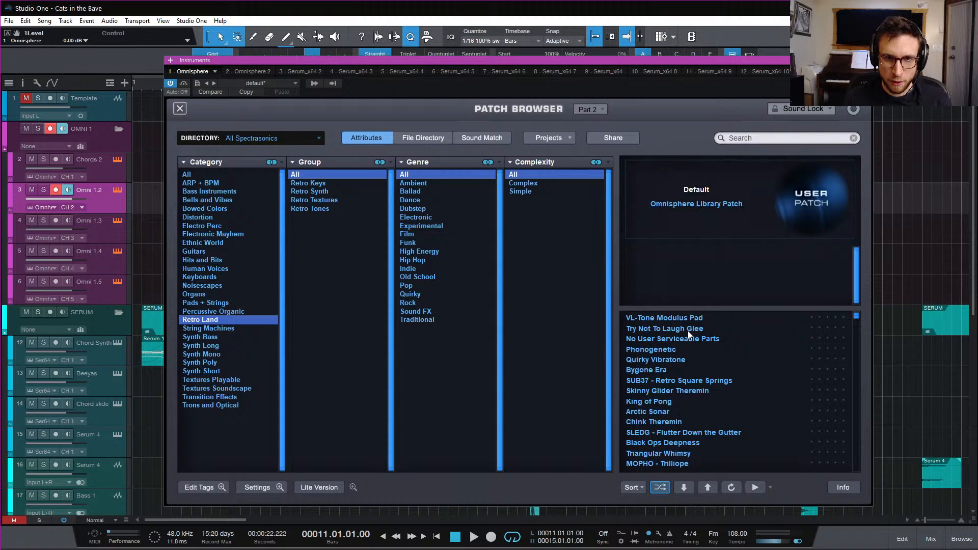
Audition the Retro Land patches from VL-Tone Modulus Pad down to Phonogenetic
click(691, 319)
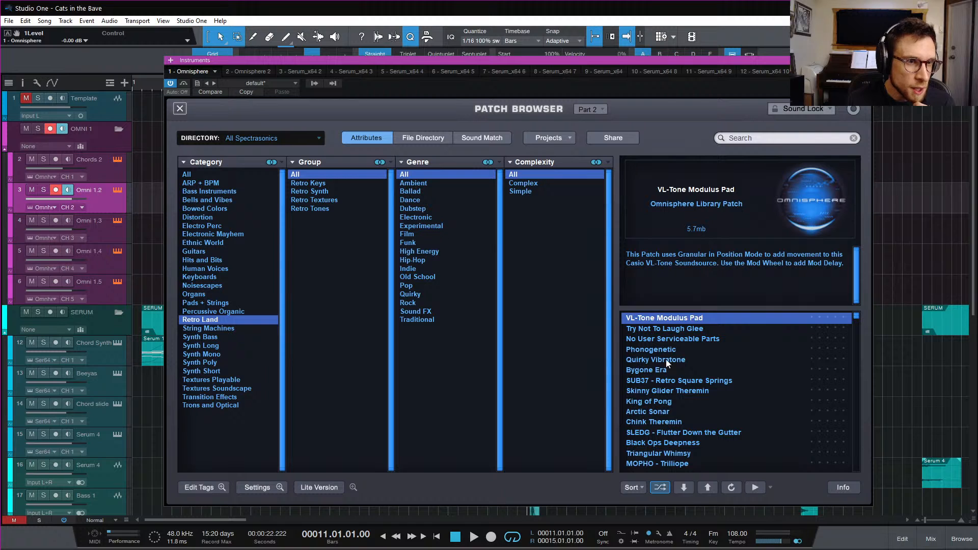
key(Down)
key(Up)
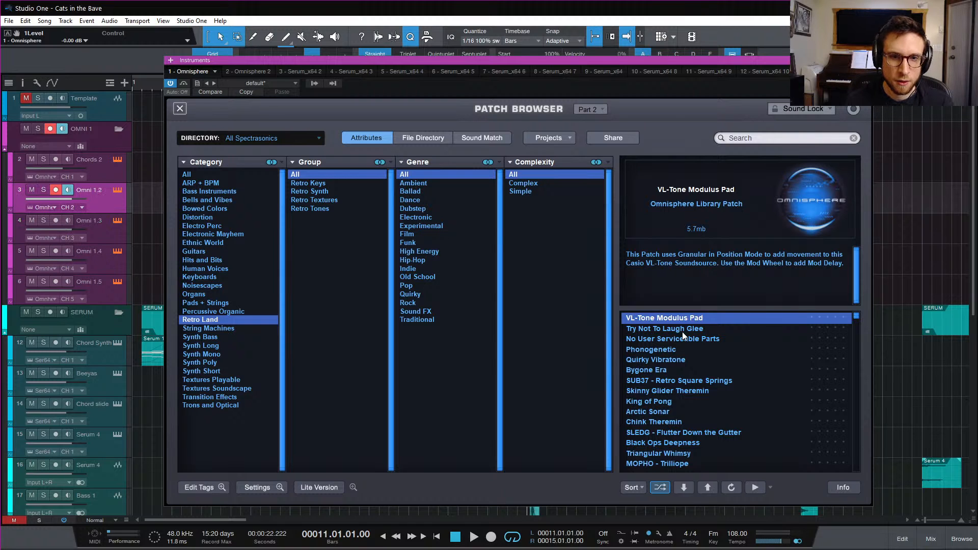
click(682, 333)
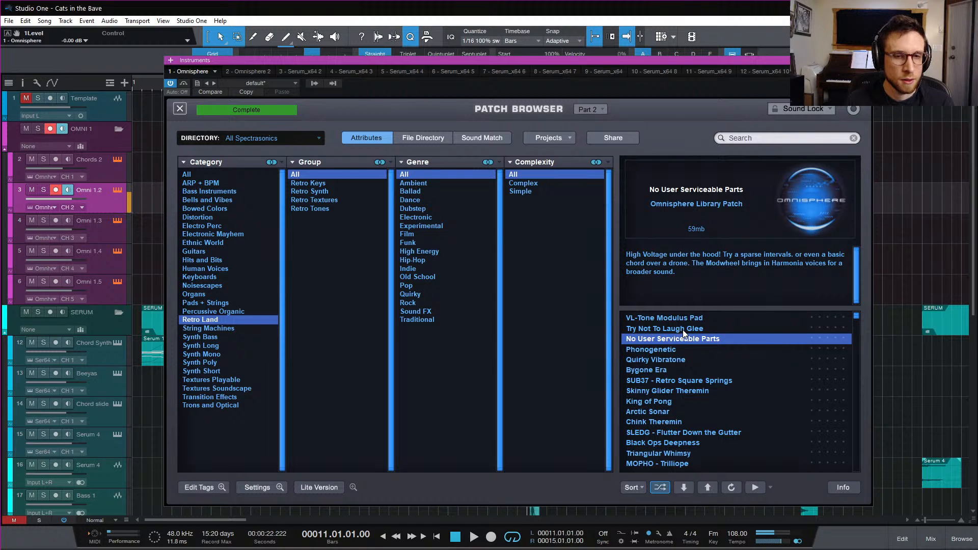
click(686, 328)
click(692, 349)
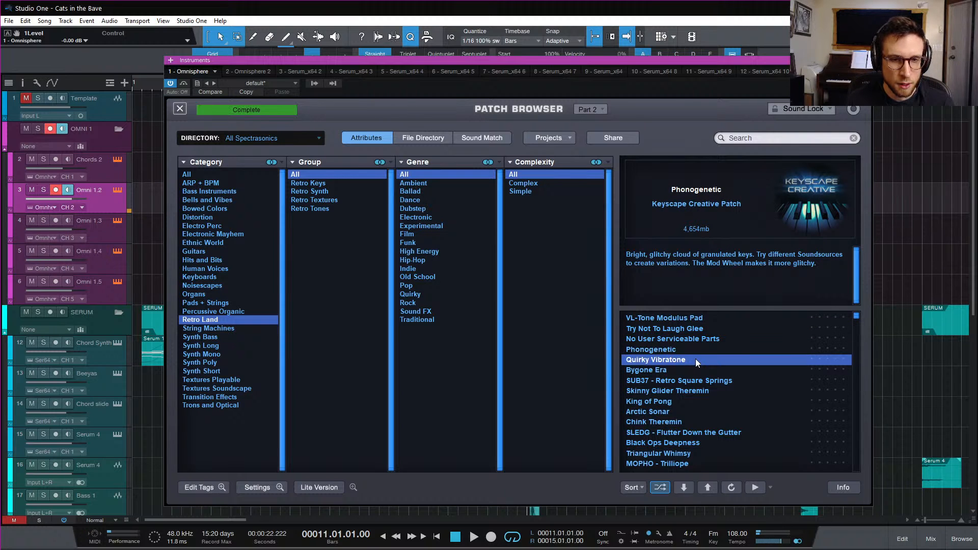
Audition the patches from Quirky Vibratone down to King of Pong and play the song from bar 11 with King of Pong
click(695, 359)
click(694, 374)
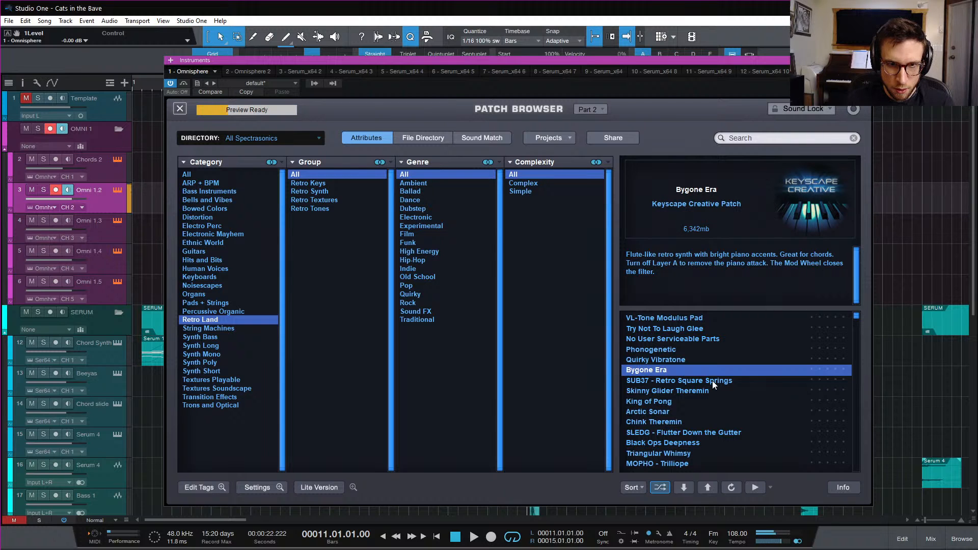
click(712, 380)
key(Down)
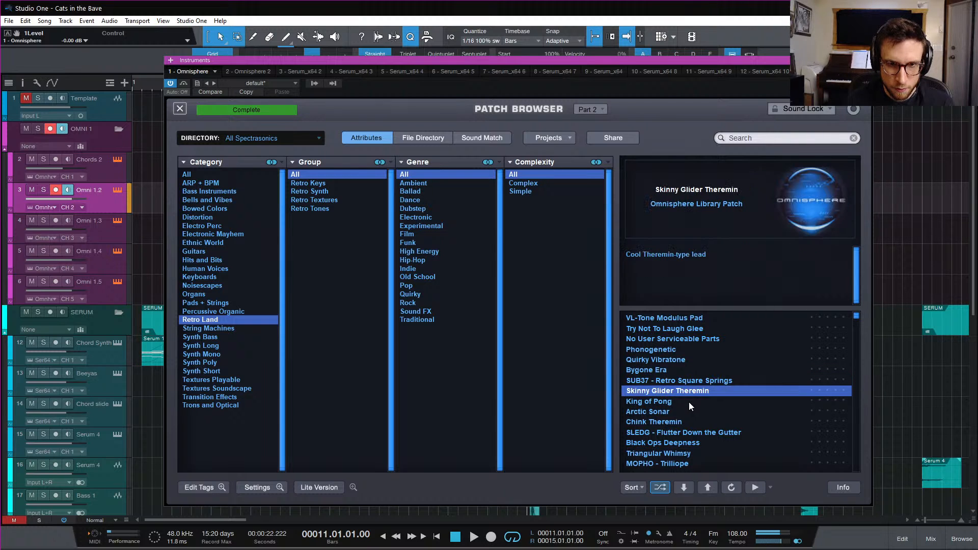
key(Down)
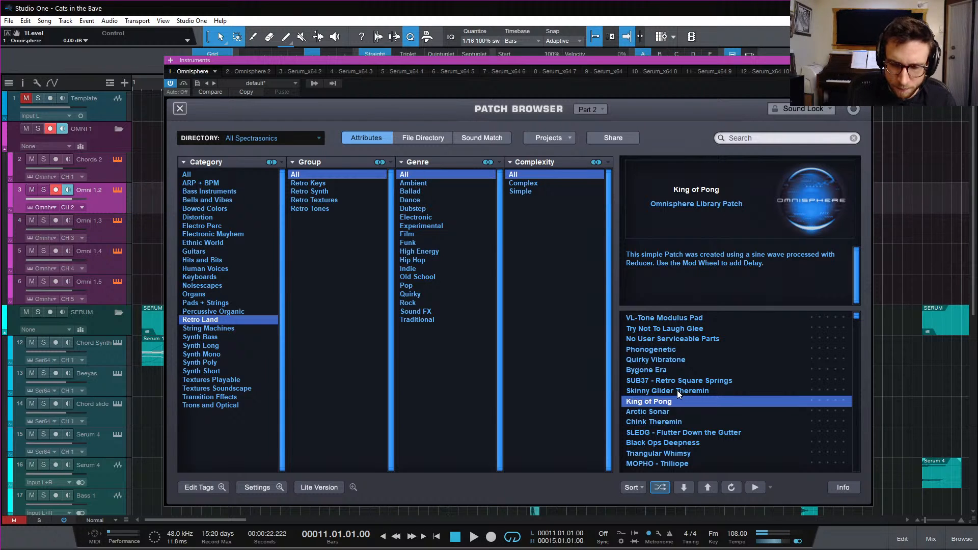
key(space)
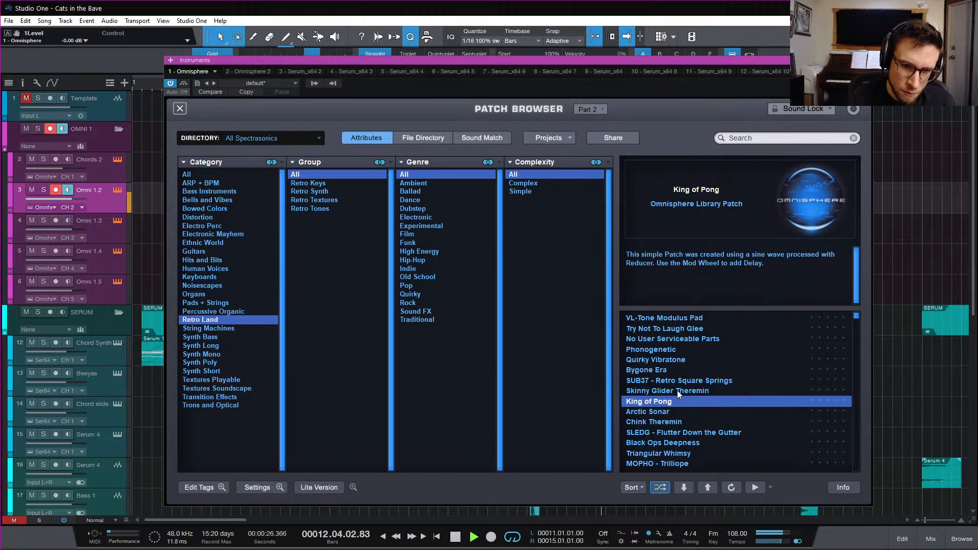
key(space)
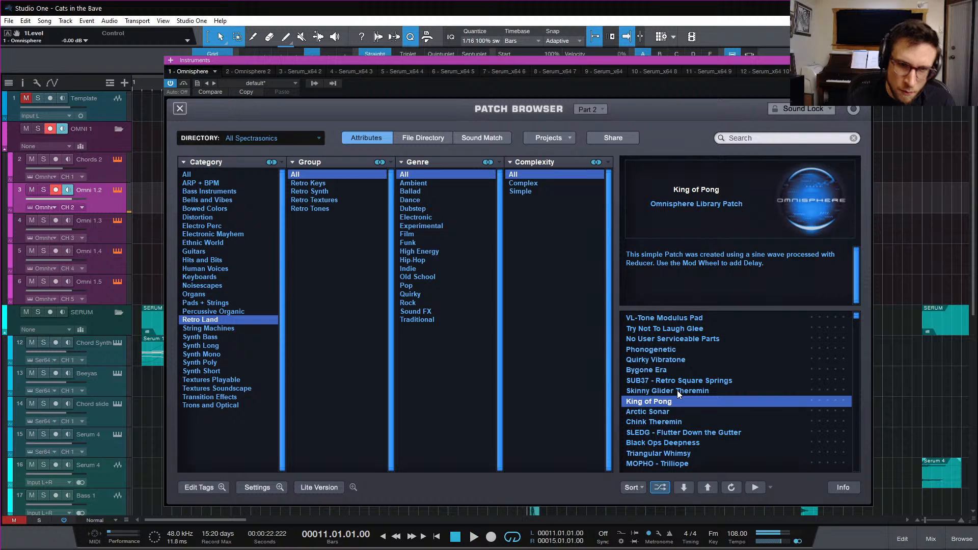
Load the Bygone Era patch, turn off its aux Chorus Echo and layer B BPM Delay, and close the instrument window
click(671, 371)
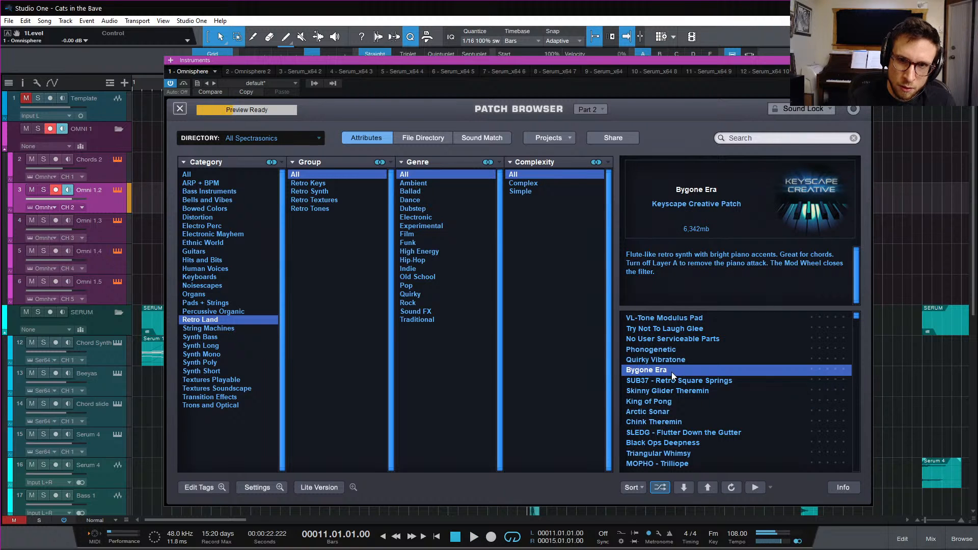
click(184, 110)
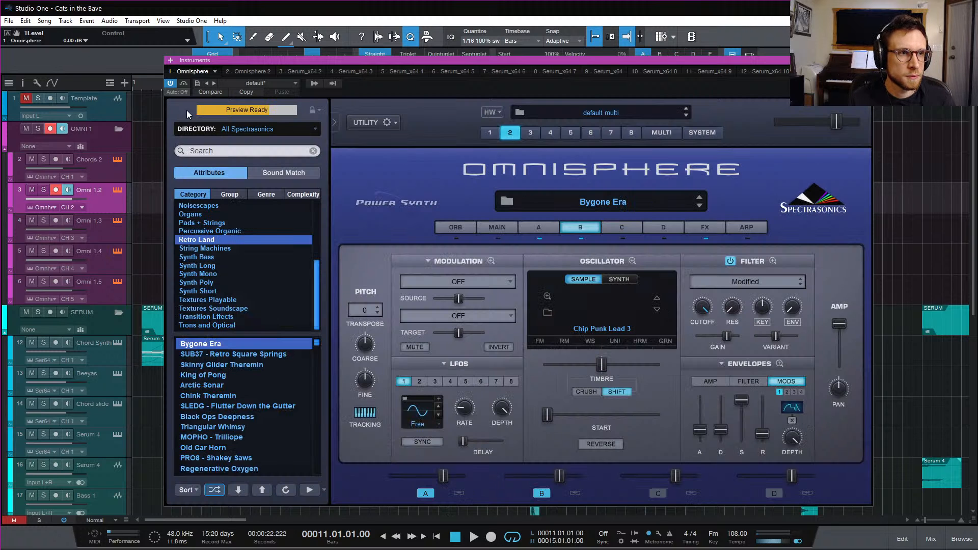
click(695, 229)
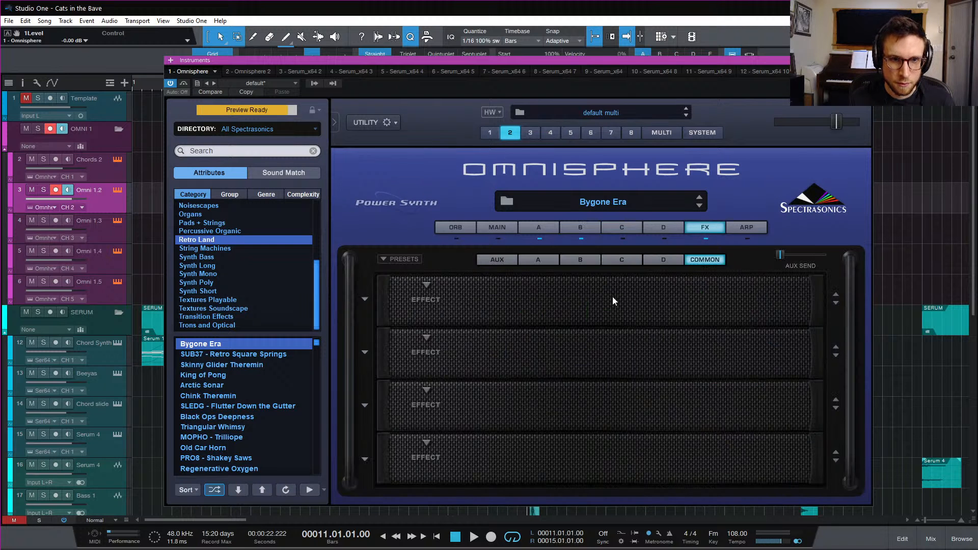
click(498, 259)
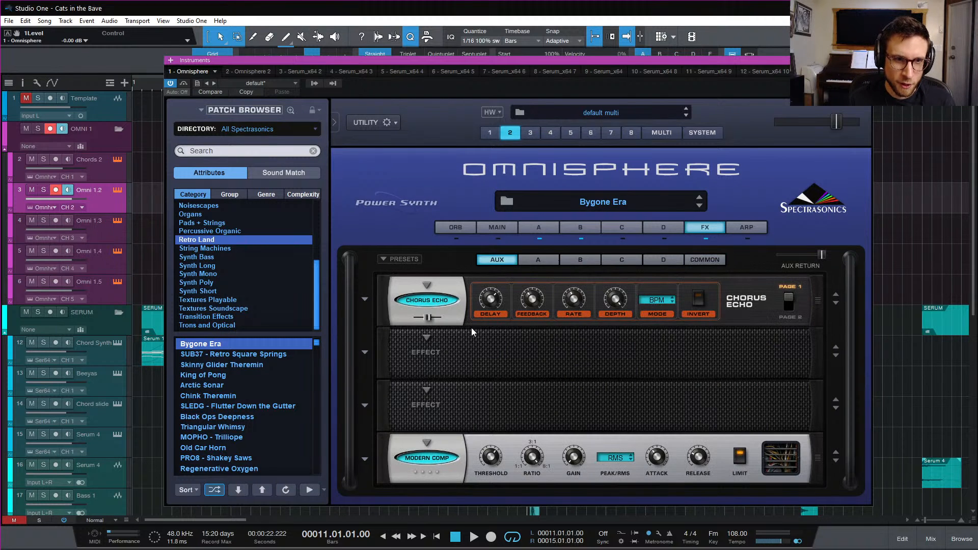
click(441, 300)
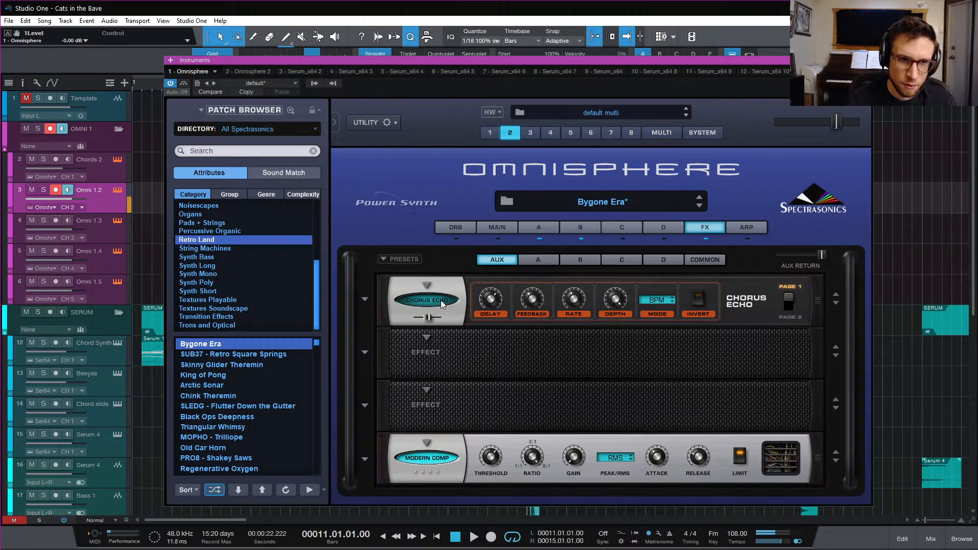
click(552, 260)
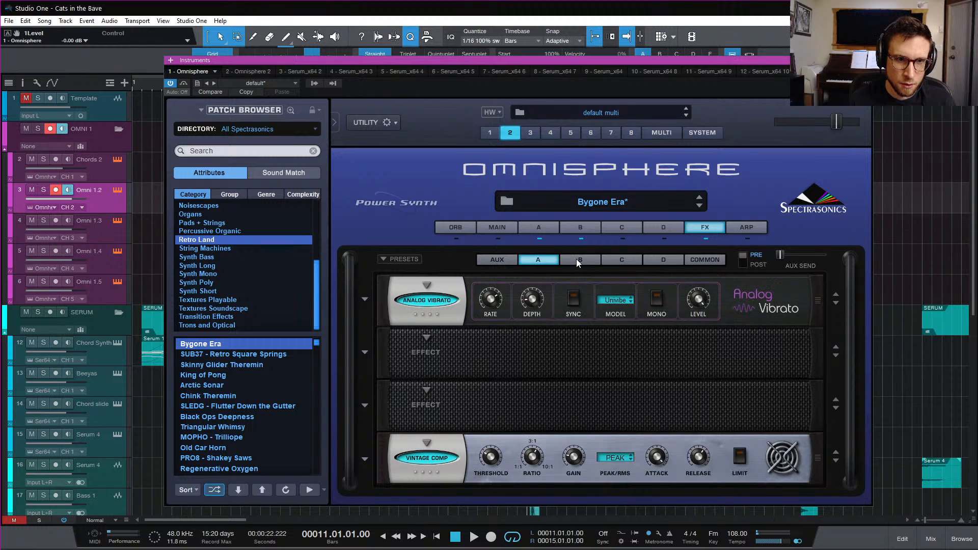
click(579, 260)
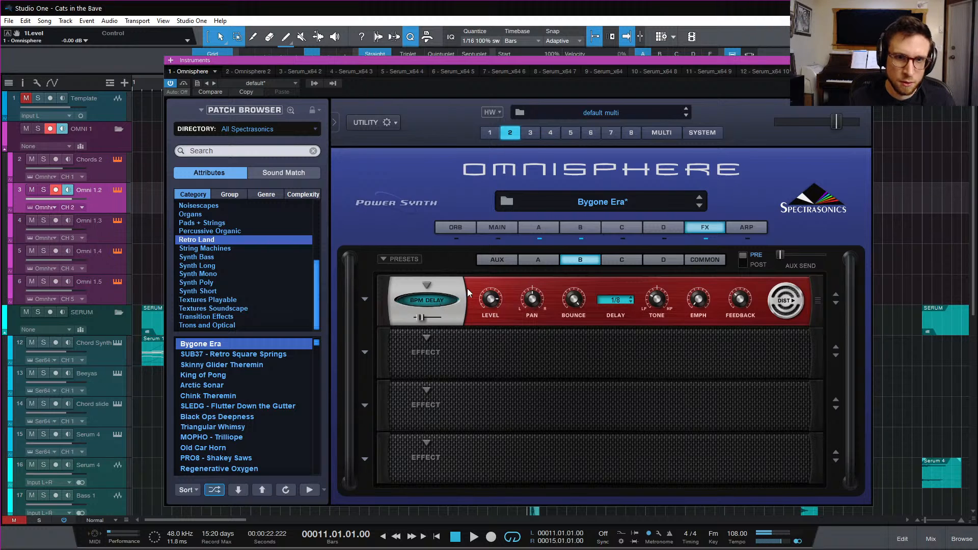
click(866, 61)
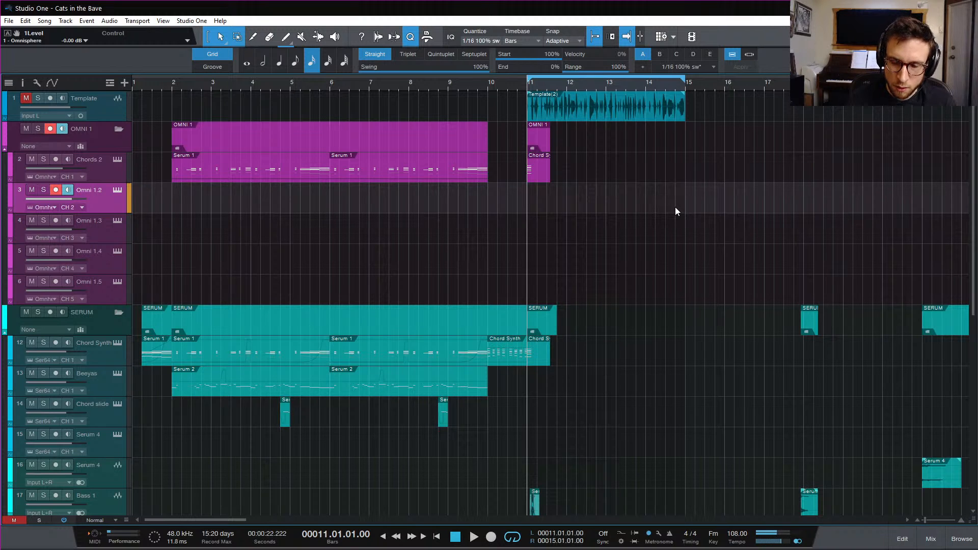
Play repeatedly from bar 11 to rehearse a chord part on the Omni 1.2 track with the new patch
key(space)
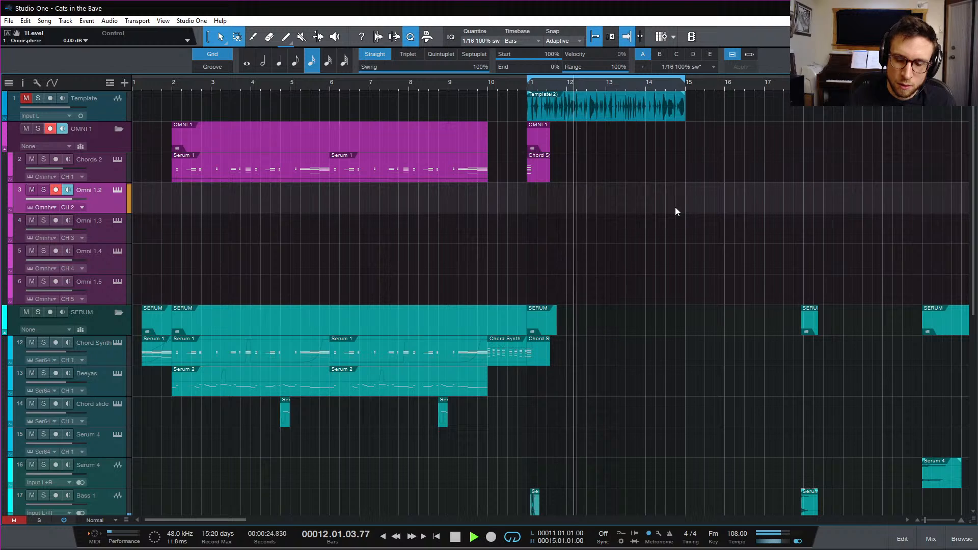
key(space)
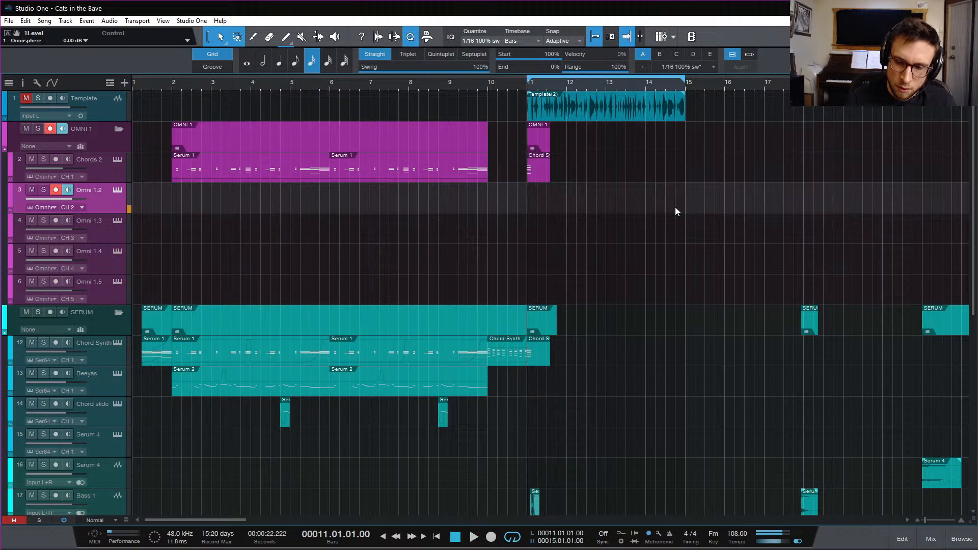
key(space)
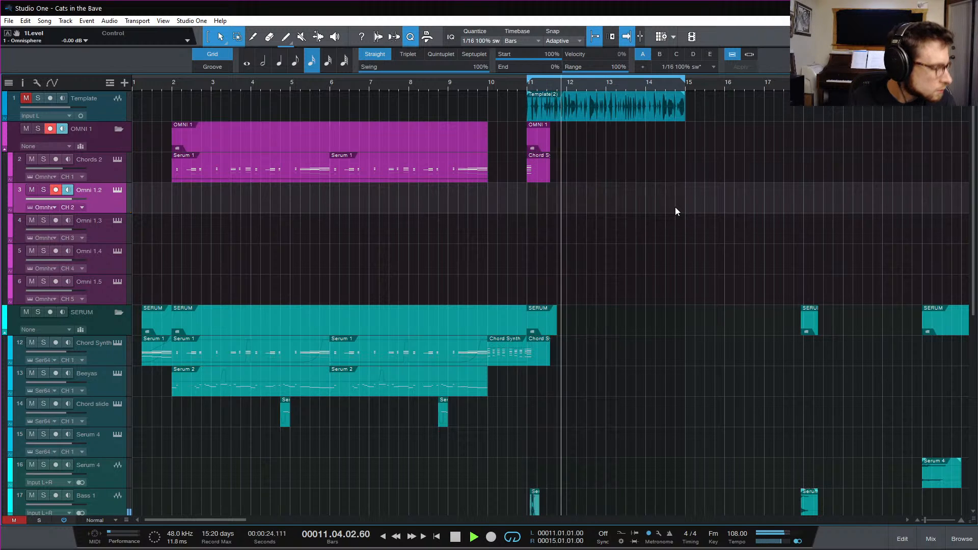
key(space)
key(space)
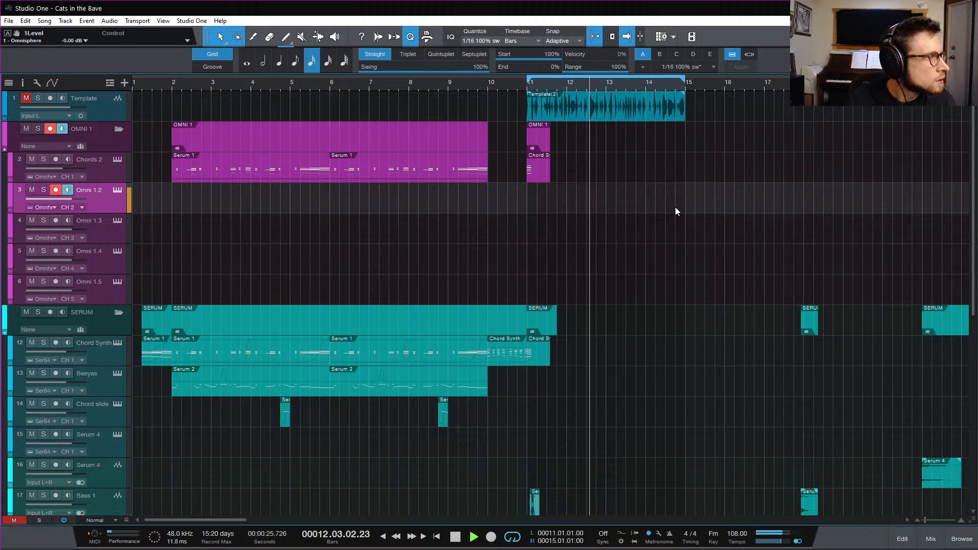
key(space)
key(space)
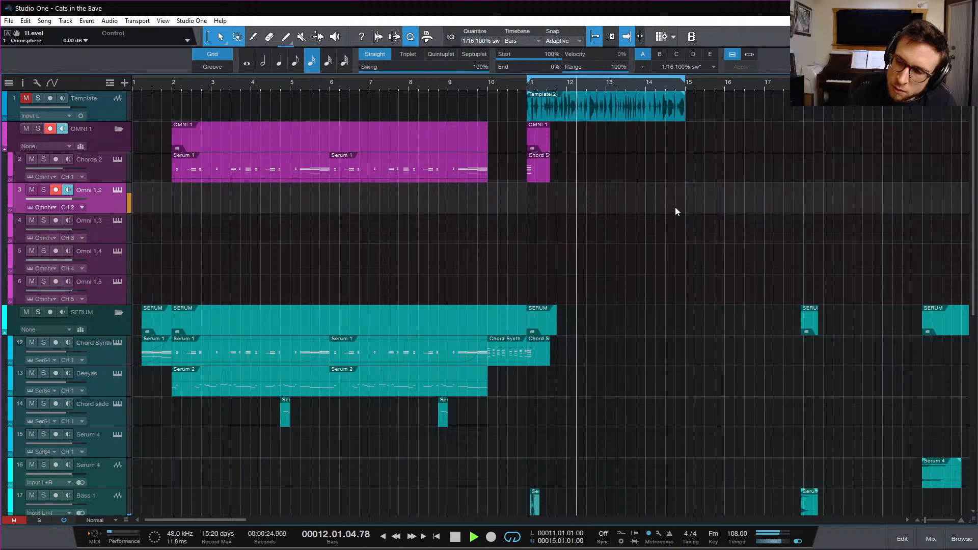
key(space)
key(space)
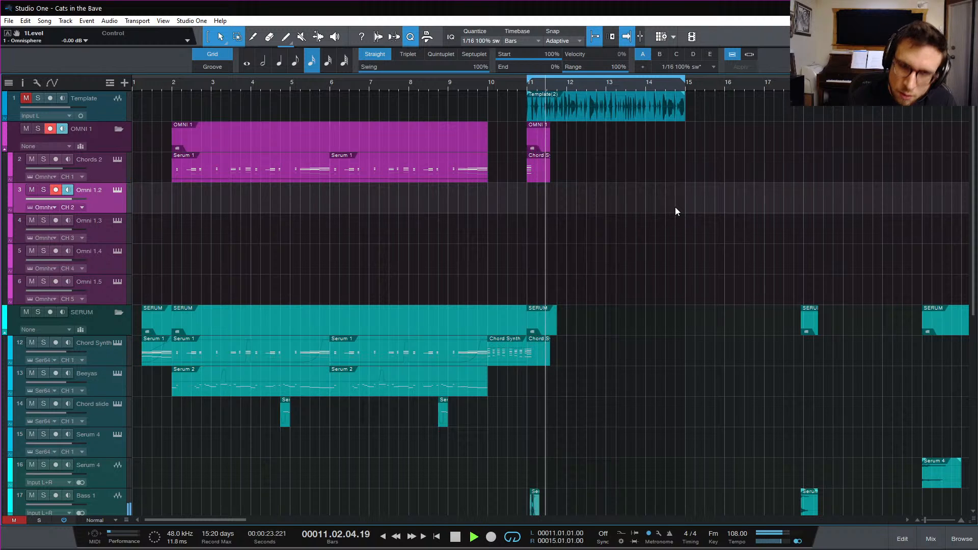
key(space)
key(space)
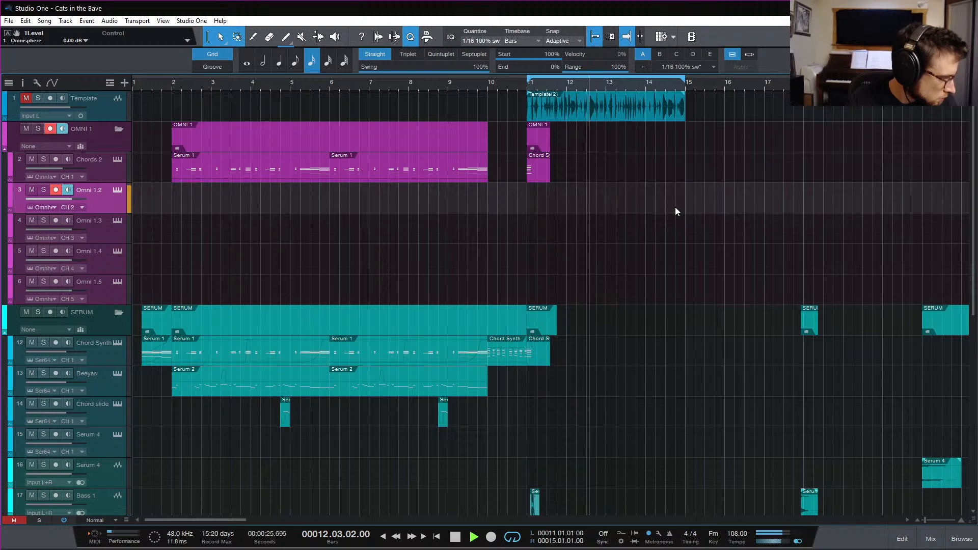
key(space)
Record the repeated chord part on the Omni 1.2 track from bar 11 to bar 13, restarting after a first take
key(space)
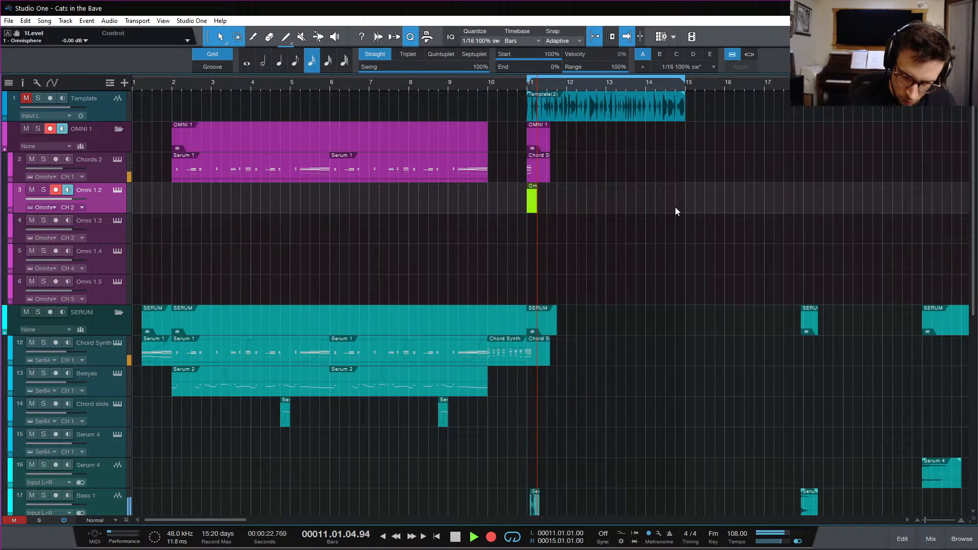
key(space)
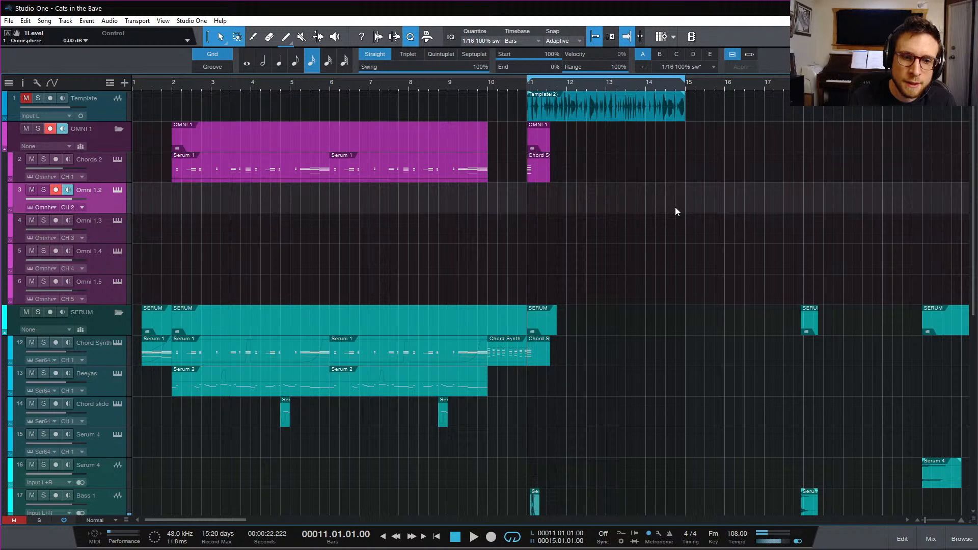
key(KP_Multiply)
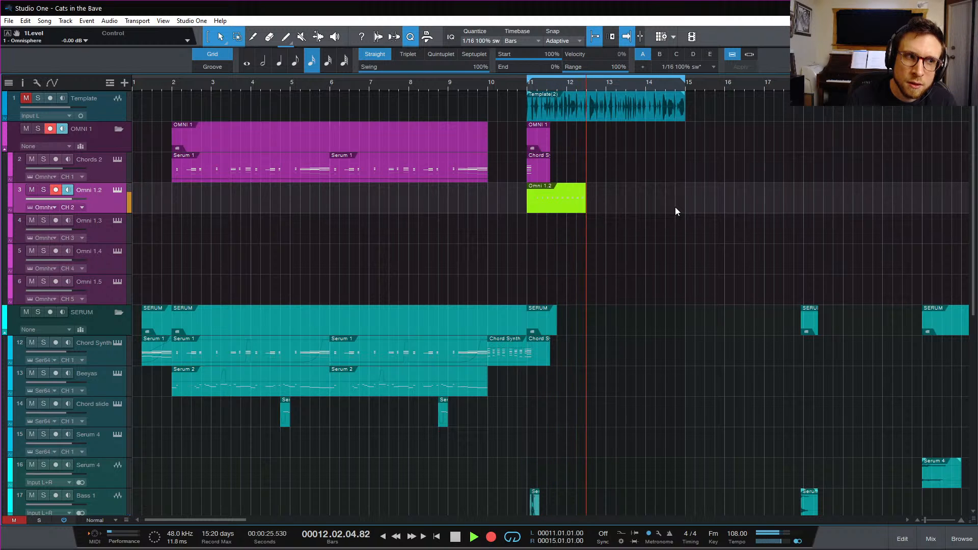
key(space)
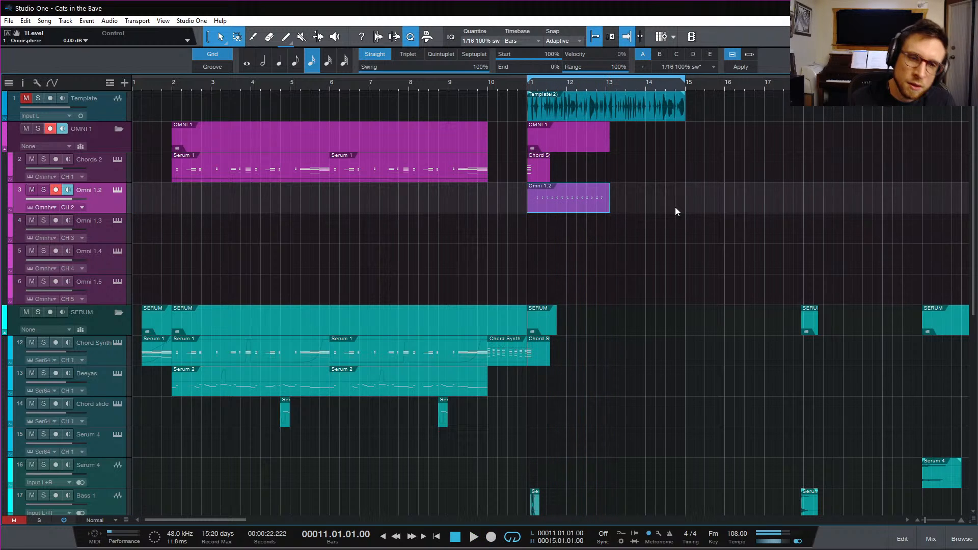
Open the recorded Omni 1.2 part in the note editor and examine the chords' timing against the grid from bar 11 to bar 13
double_click(605, 208)
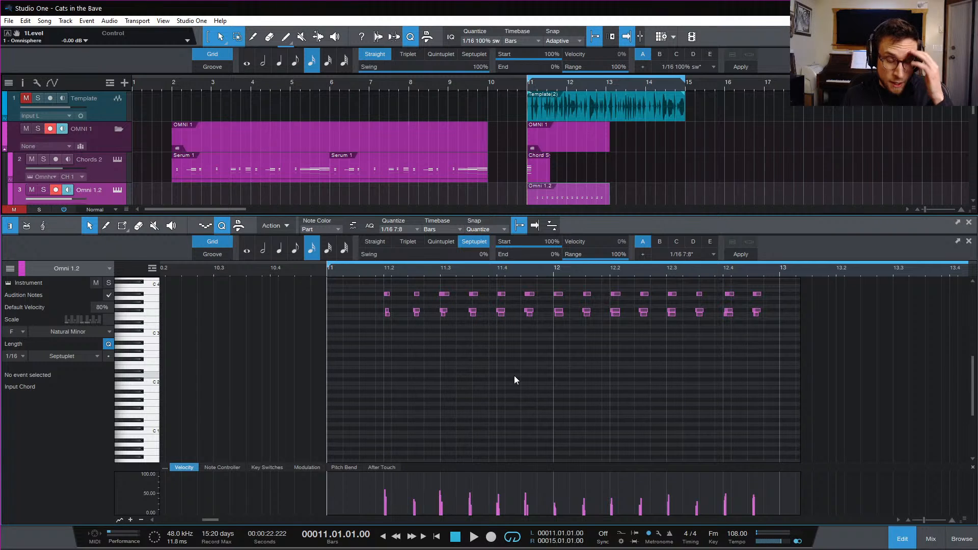
scroll(518, 385, up, 2)
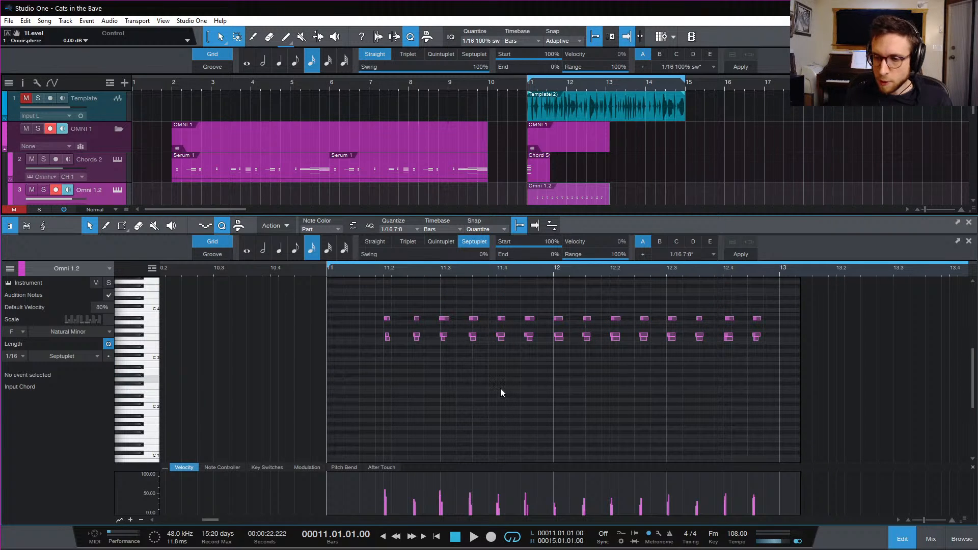
key(e)
scroll(496, 330, right, 2)
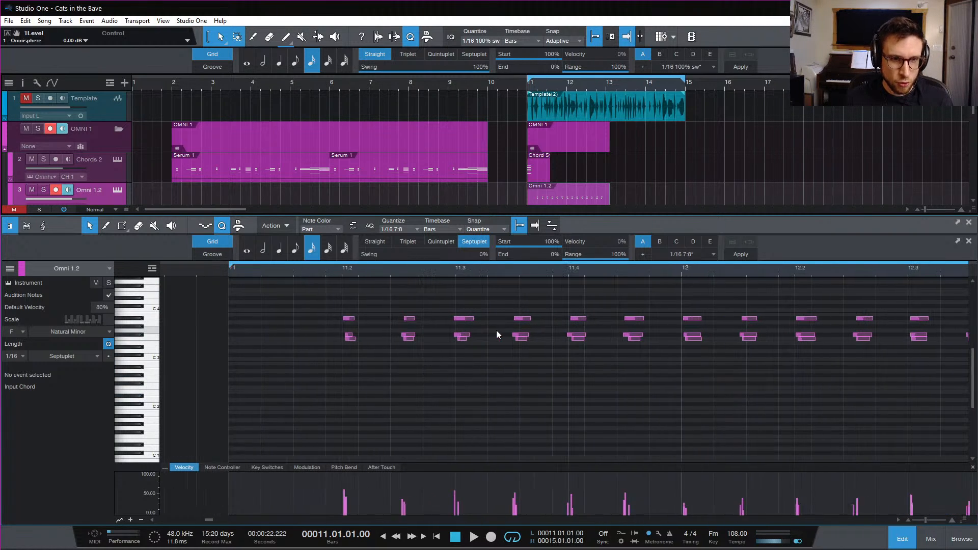
scroll(496, 330, right, 2)
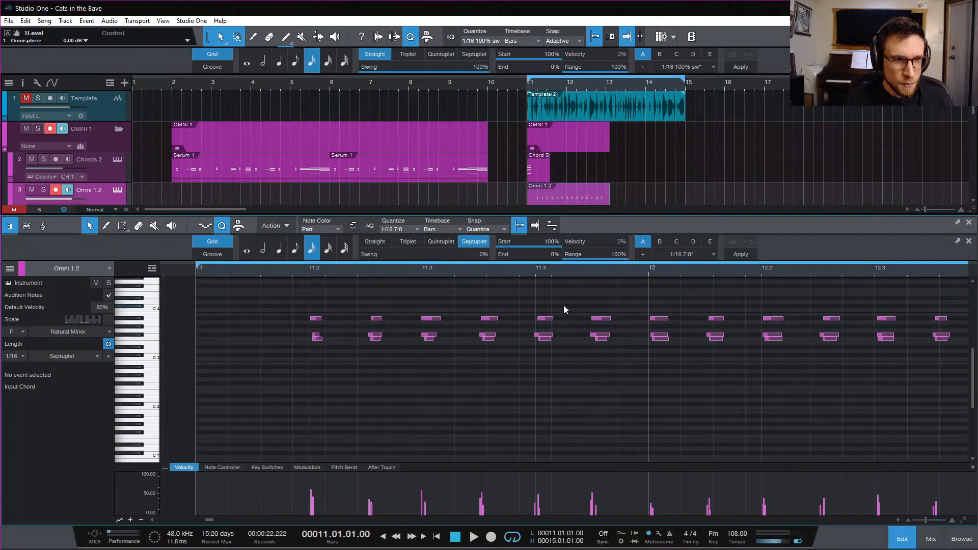
scroll(584, 365, right, 3)
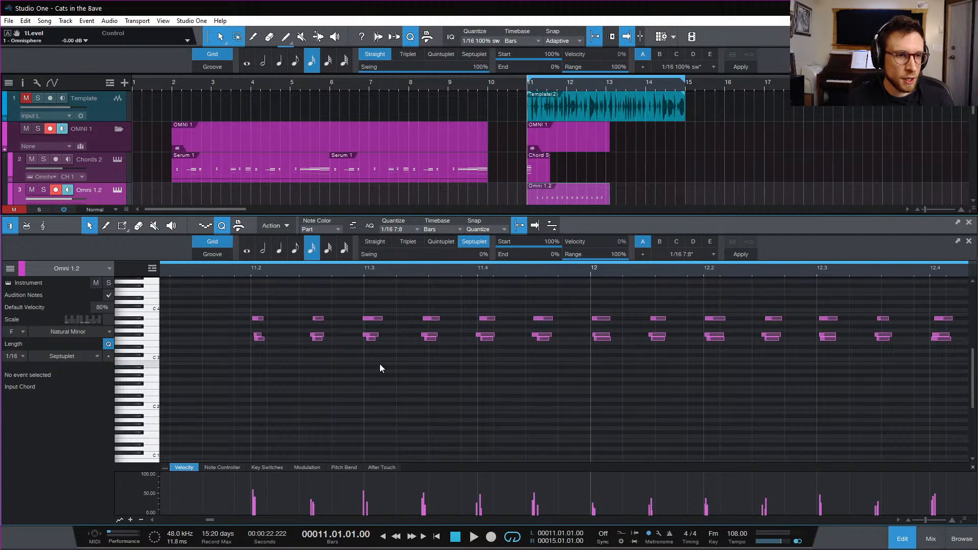
scroll(403, 322, left, 7)
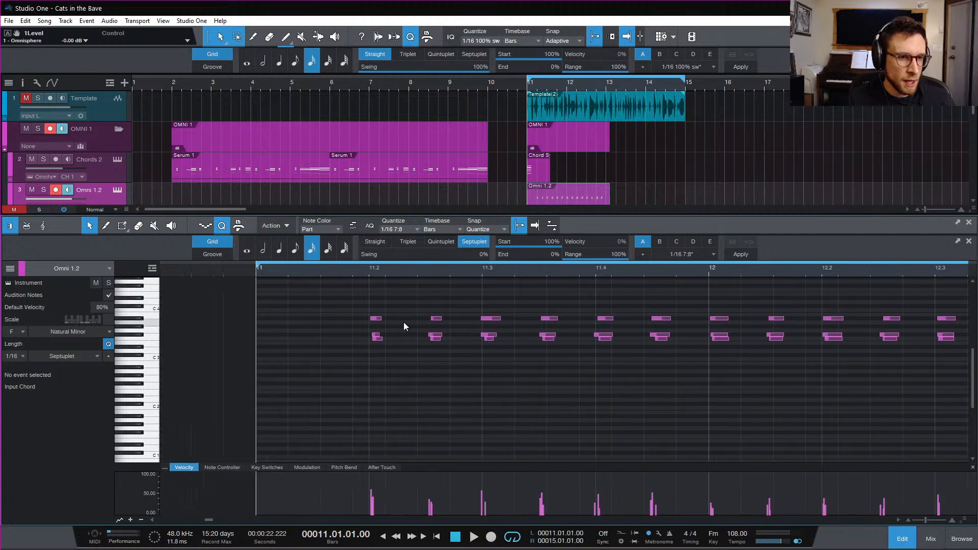
scroll(615, 350, right, 2)
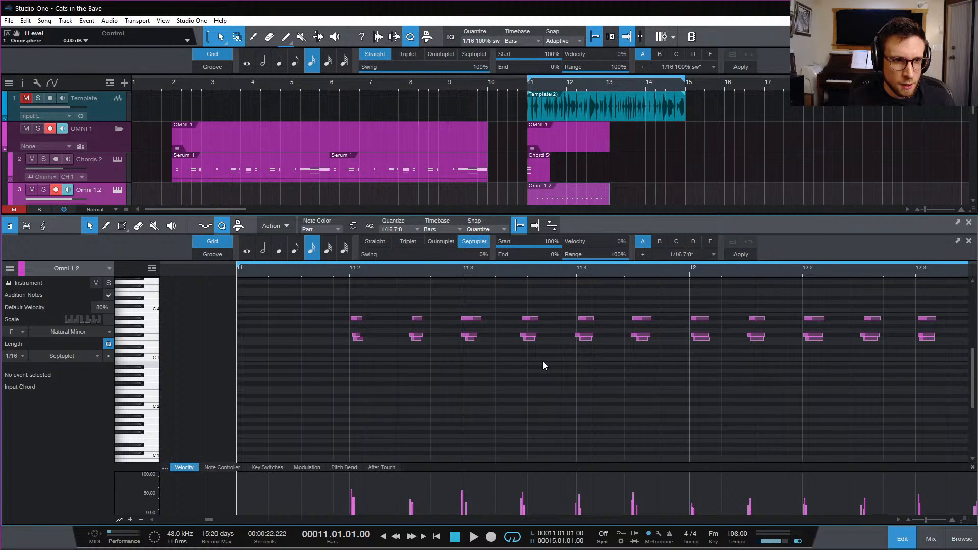
key(e)
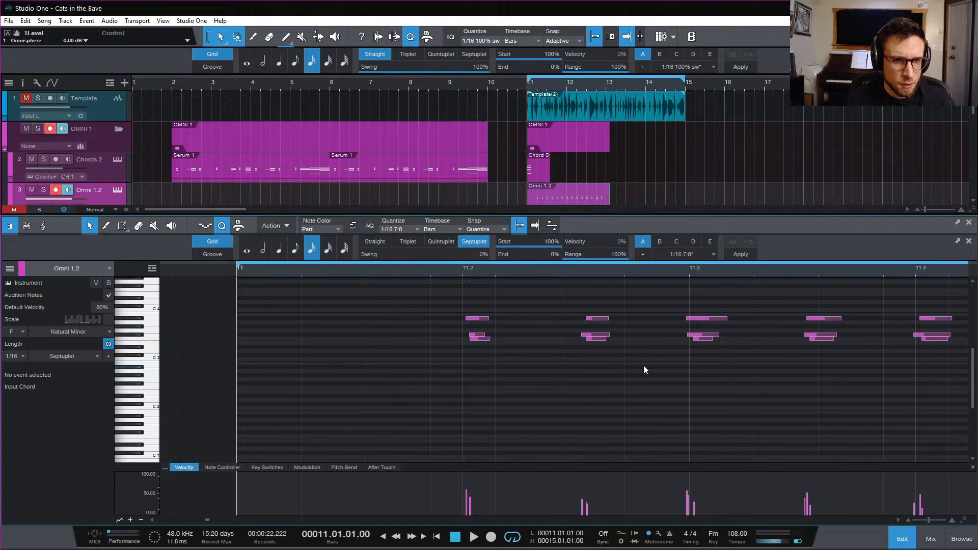
scroll(722, 371, right, 1)
scroll(713, 370, right, 3)
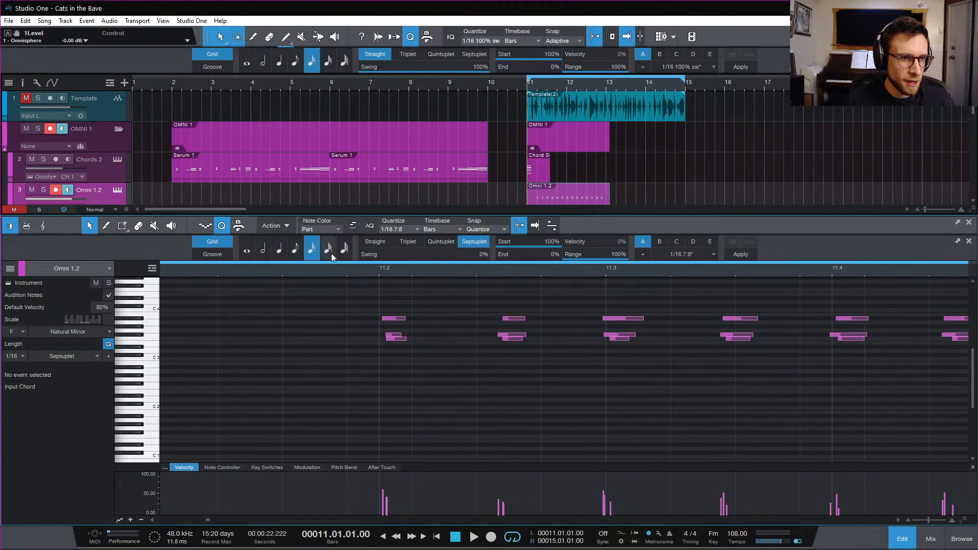
Place the playback cursor just before beat 11.2 and set the note editor's grid to 1/32 septuplets
click(295, 249)
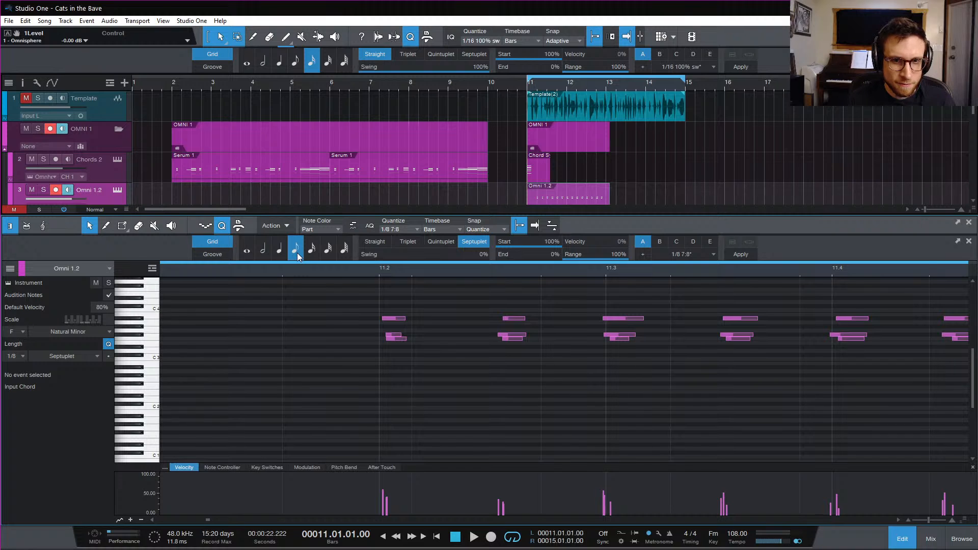
click(312, 249)
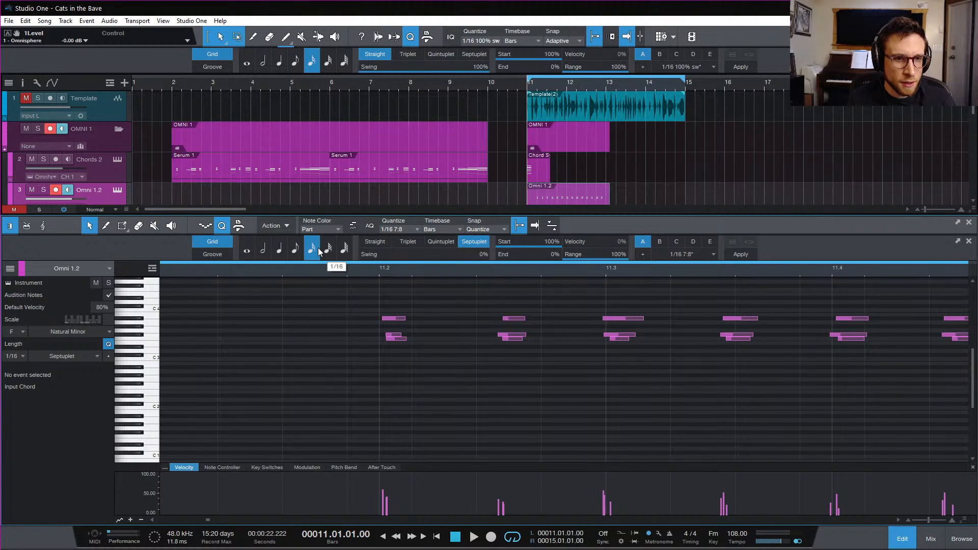
click(376, 271)
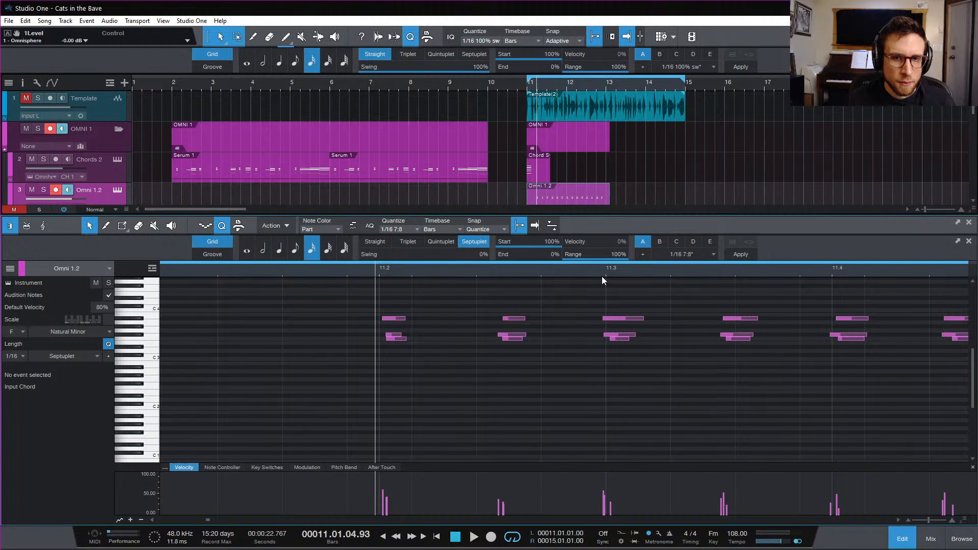
key(e)
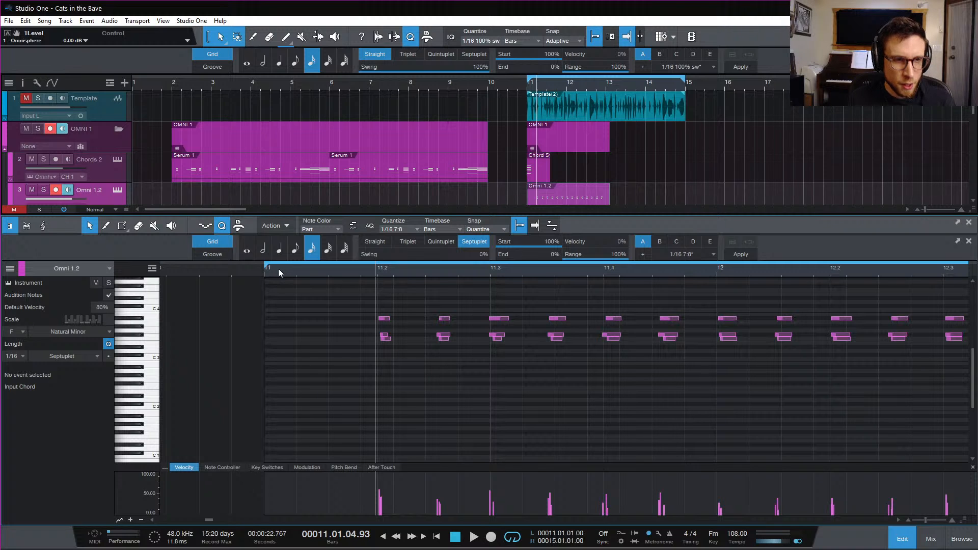
click(328, 249)
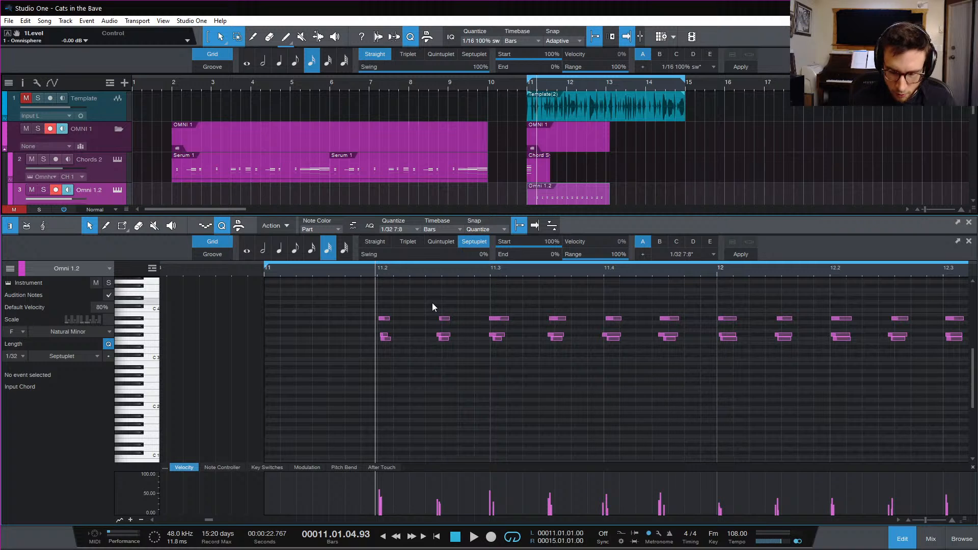
Delay the off-beat chords following beats 11.2 and 11.3 so they start at about 11.02.03.25 and 11.03.03.28
drag(432, 302, 462, 362)
key(e)
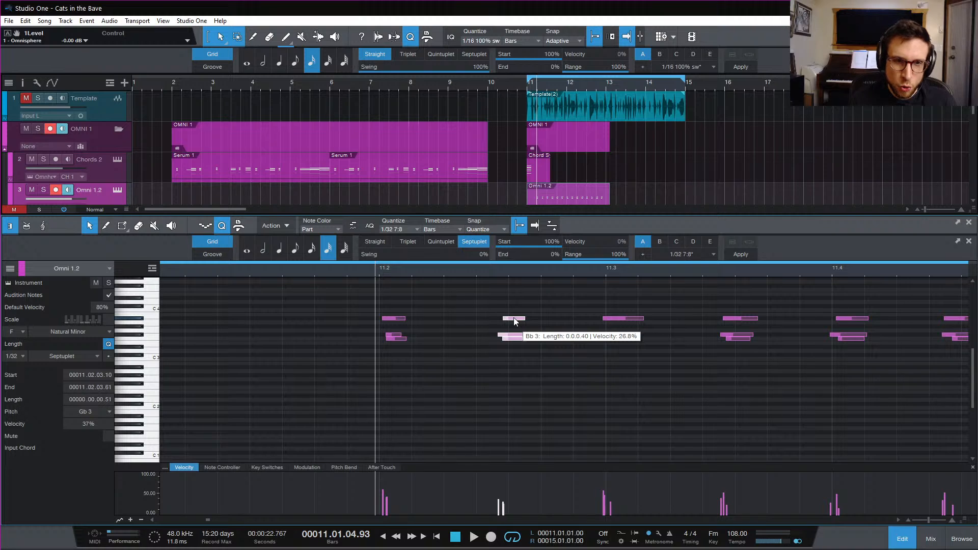
drag(515, 321, 523, 320)
click(739, 319)
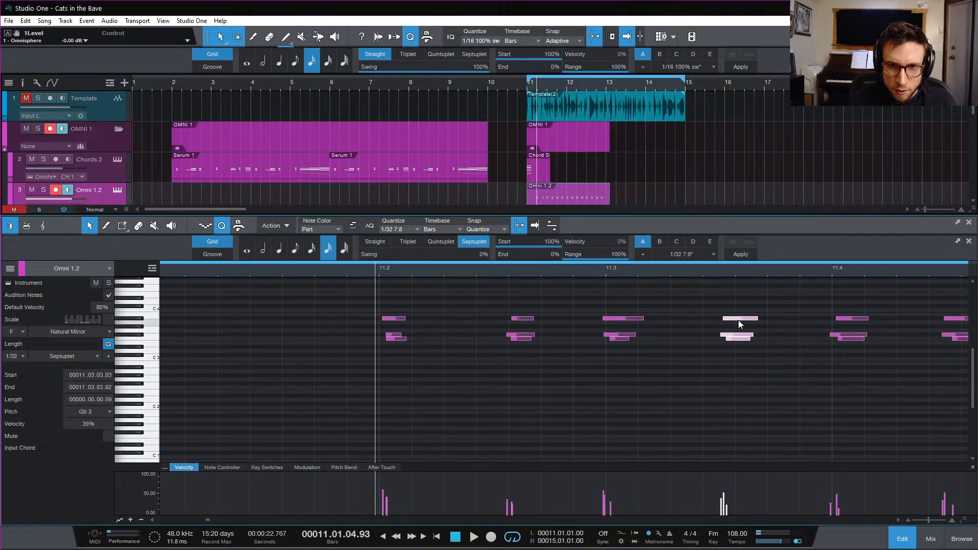
drag(738, 320, 752, 320)
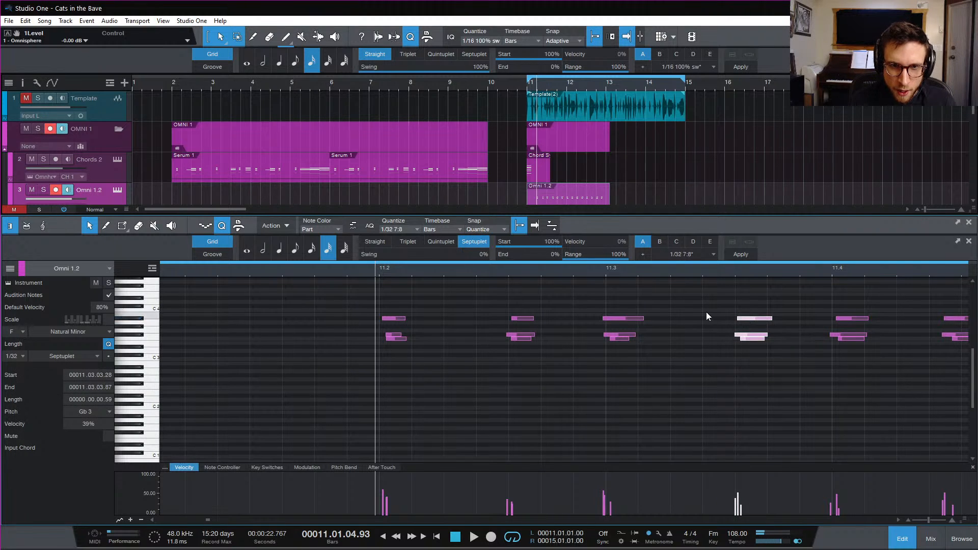
Delay the off-beat chords following beats 11.4 and 12.1 to match the swing, starting the latter at 12.01.03.28
drag(593, 306, 651, 369)
scroll(713, 337, right, 5)
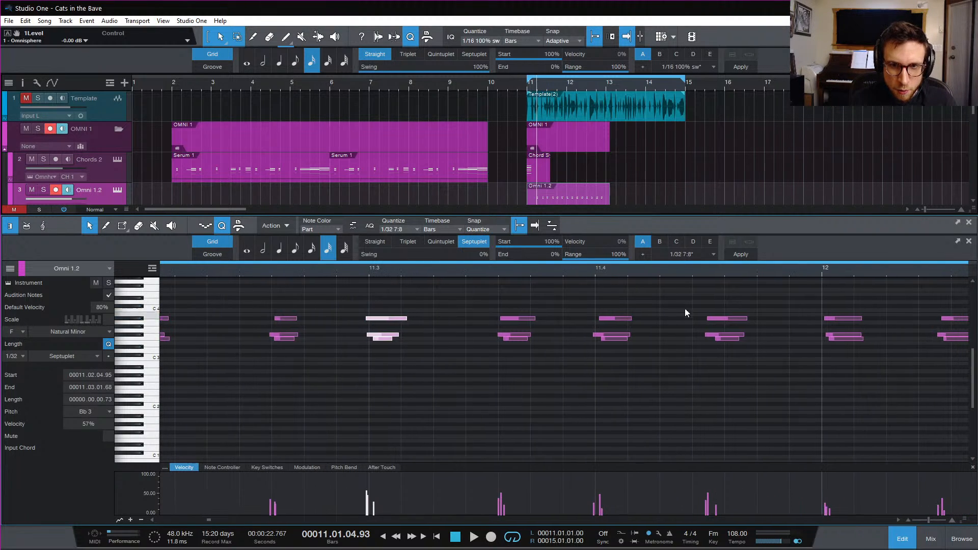
drag(685, 313, 758, 383)
scroll(741, 313, right, 5)
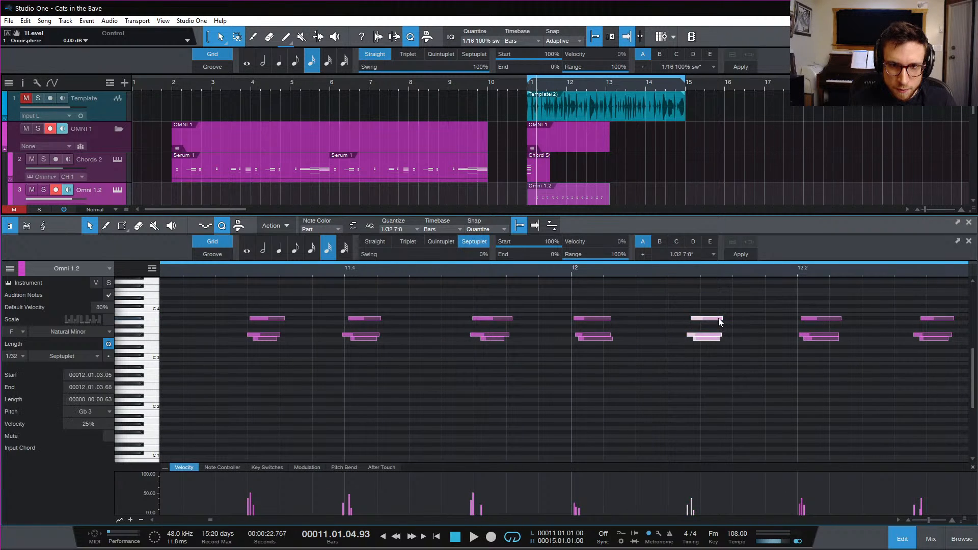
drag(721, 318, 738, 319)
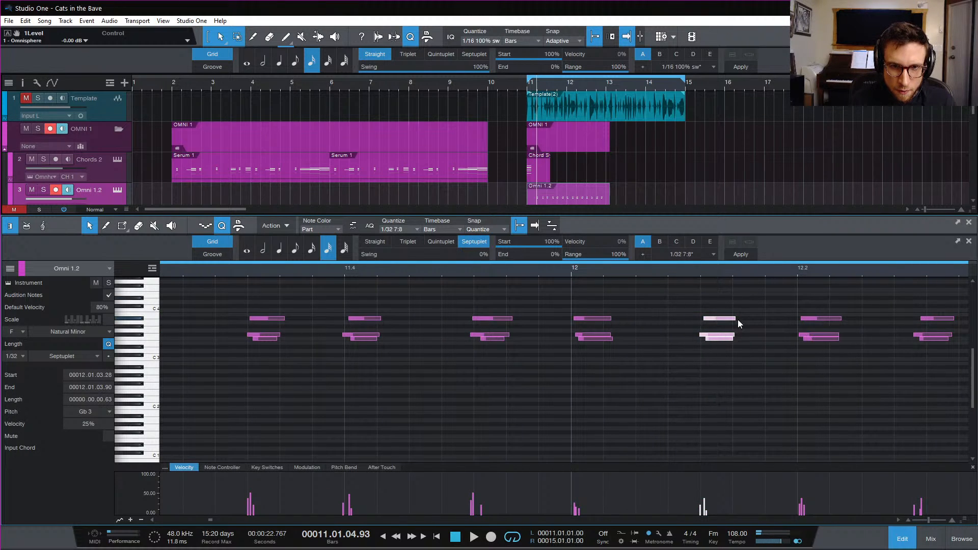
Delay the off-beat chords following beats 12.2, 12.3 and 12.4 for the same swing, starting the last at 12.04.03.28
scroll(733, 324, right, 5)
drag(677, 297, 665, 317)
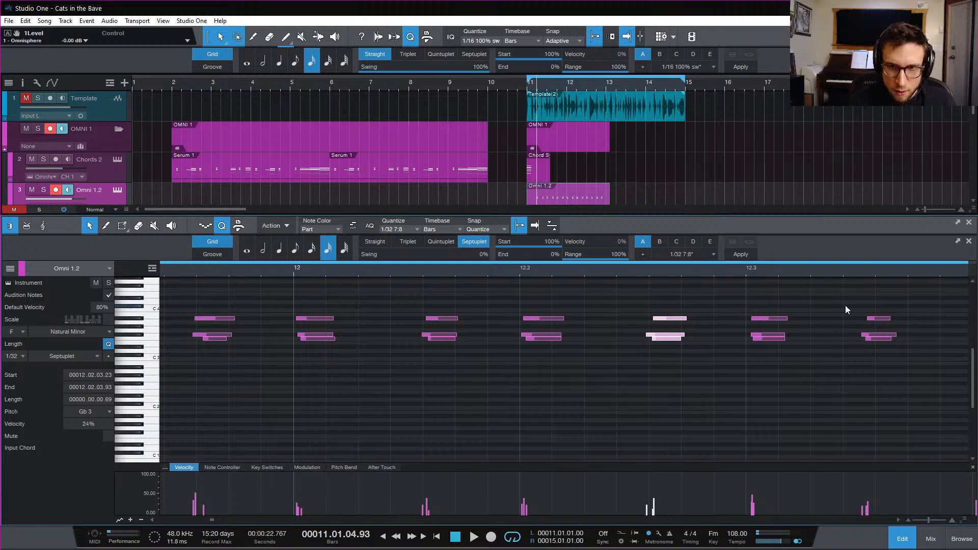
drag(845, 305, 939, 405)
scroll(764, 356, right, 5)
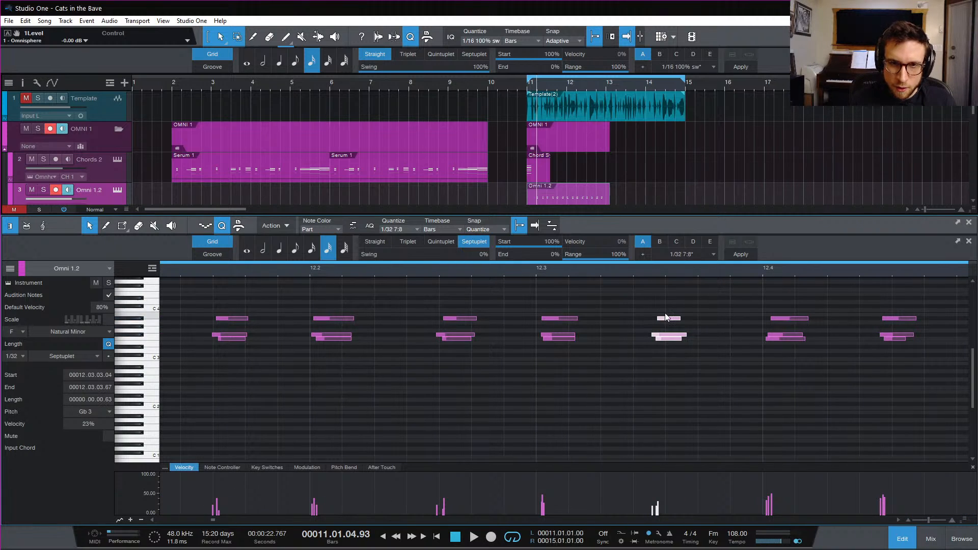
drag(665, 317, 744, 317)
scroll(662, 347, right, 4)
click(732, 320)
Play the swung chord part from just before beat 11.2 and again from bar 11 to check its timing
key(space)
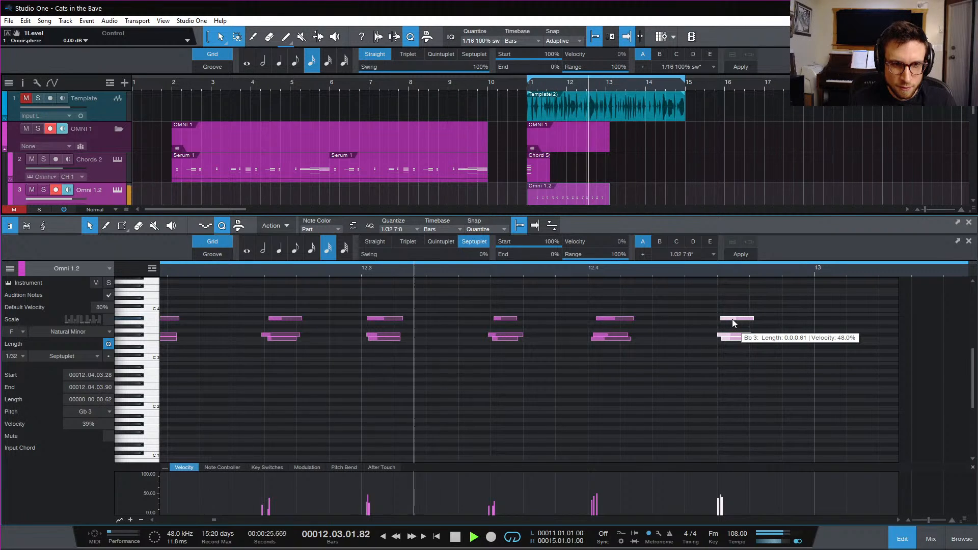
key(space)
key(w)
key(w)
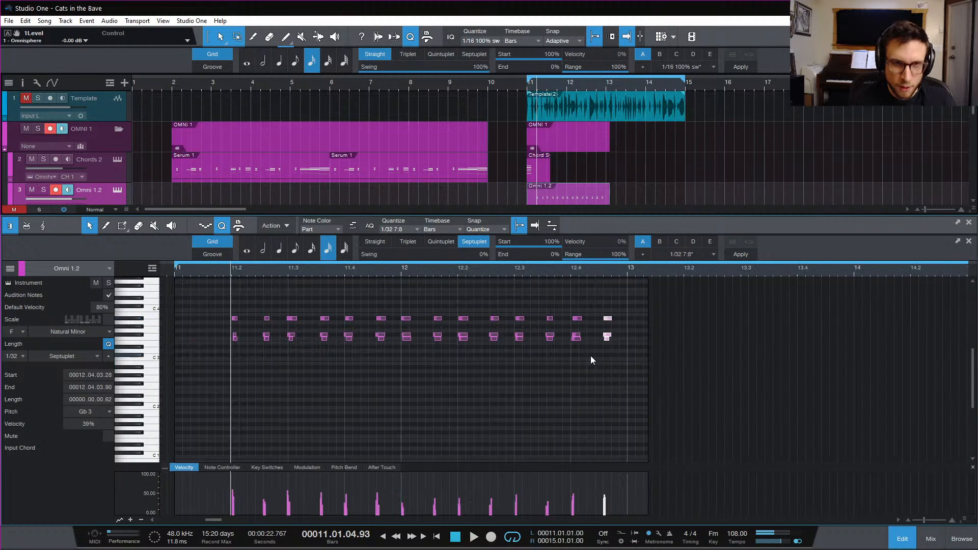
key(space)
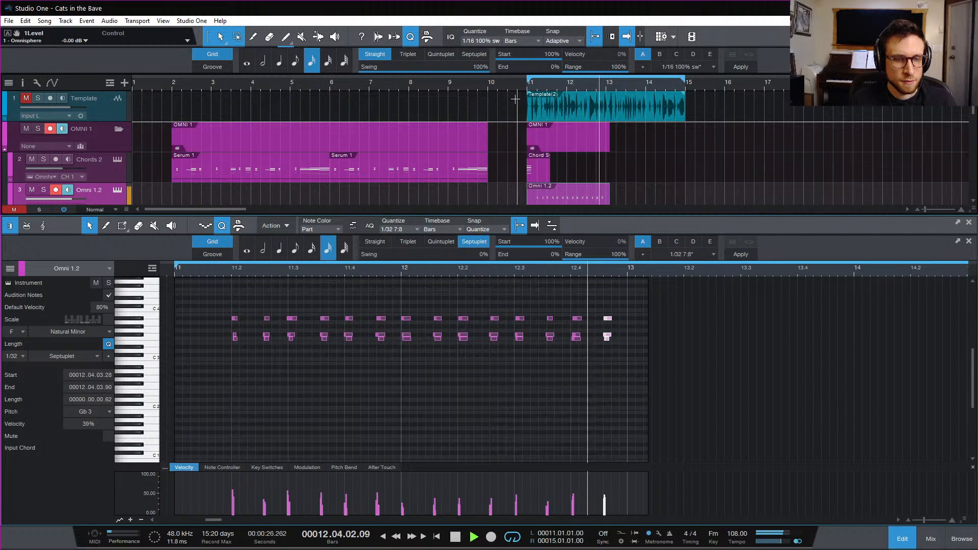
key(space)
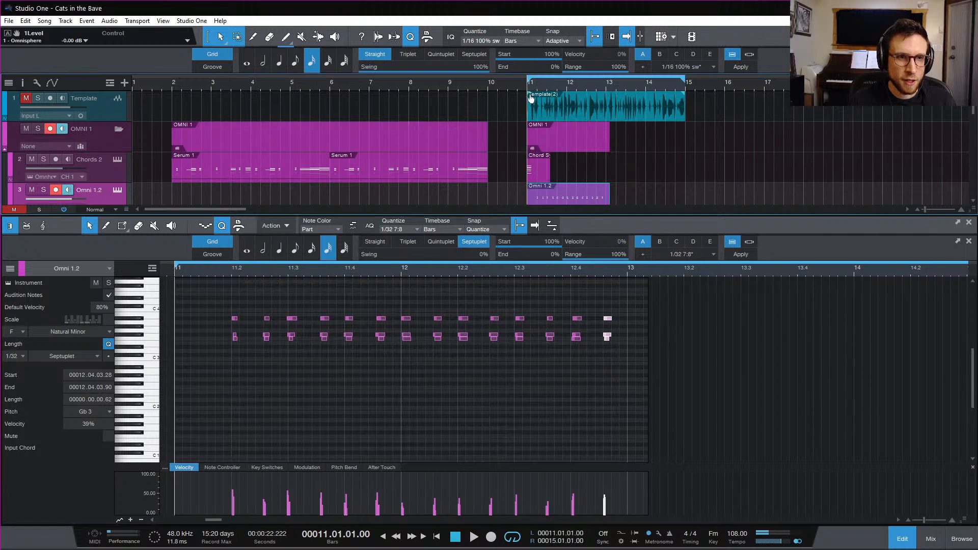
key(space)
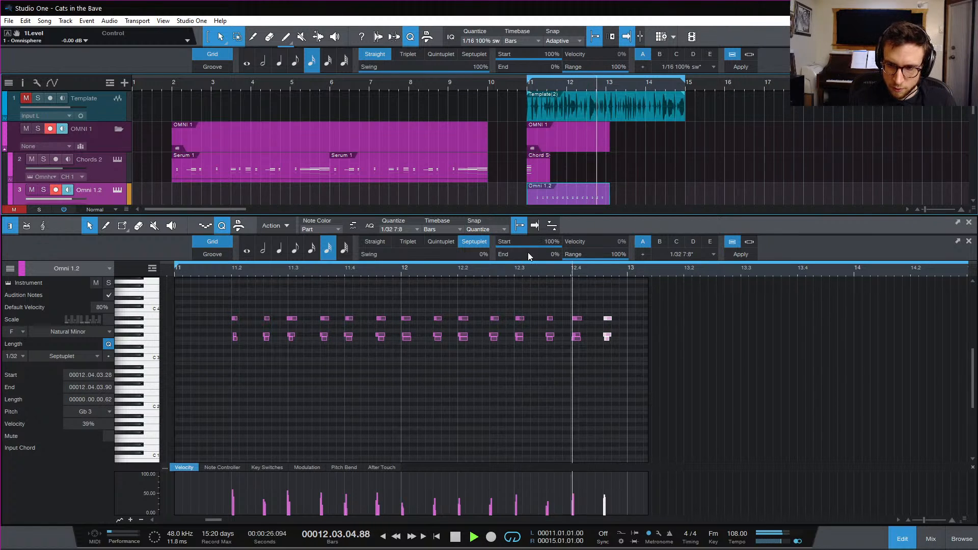
key(space)
Lower the velocity of the off-beat chord following beat 11.2 almost to zero
click(507, 184)
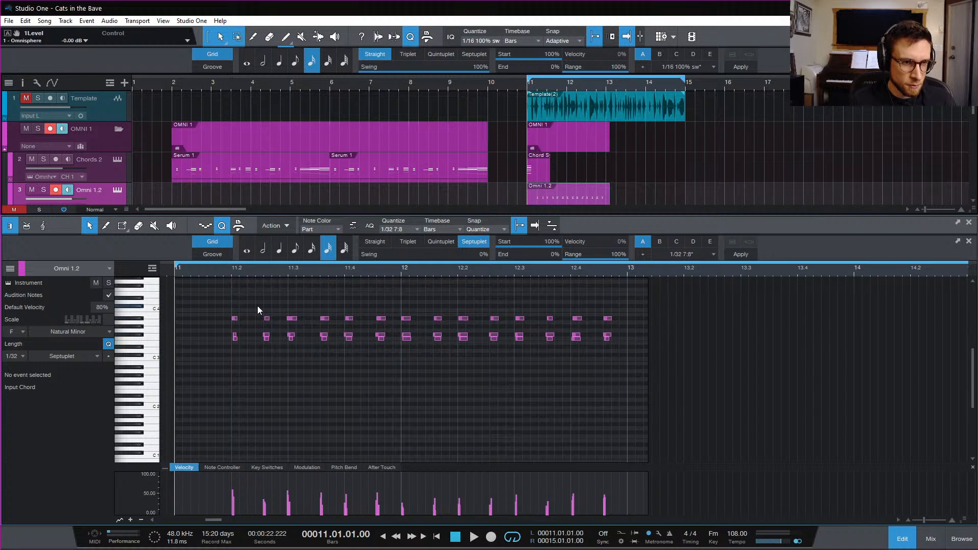
click(266, 336)
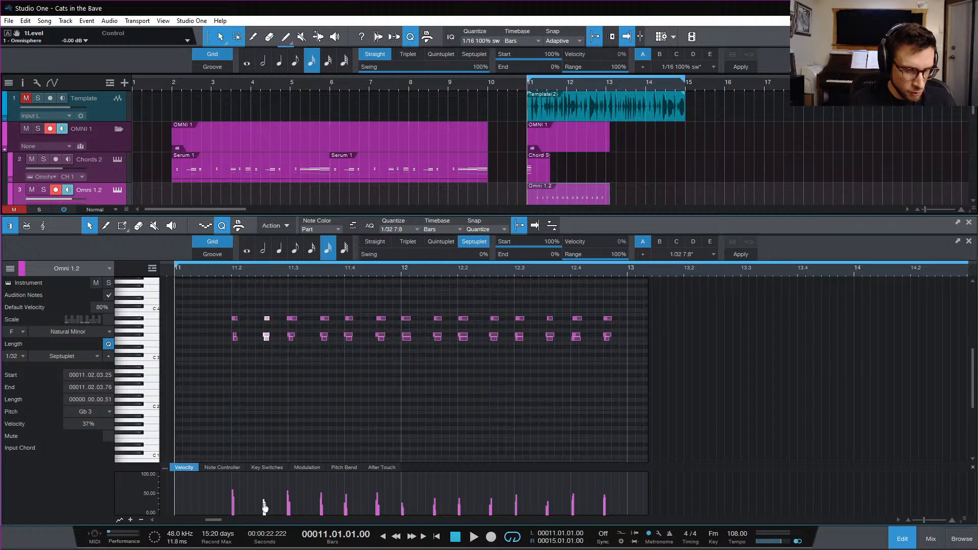
drag(265, 507, 262, 513)
Reduce the velocity of the remaining off-beat chords from beat 11.3 to bar 13 to about 1% and play the part from bar 11
drag(312, 292, 335, 391)
shift+drag(363, 284, 402, 382)
shift+drag(457, 368, 457, 369)
shift+drag(482, 296, 496, 330)
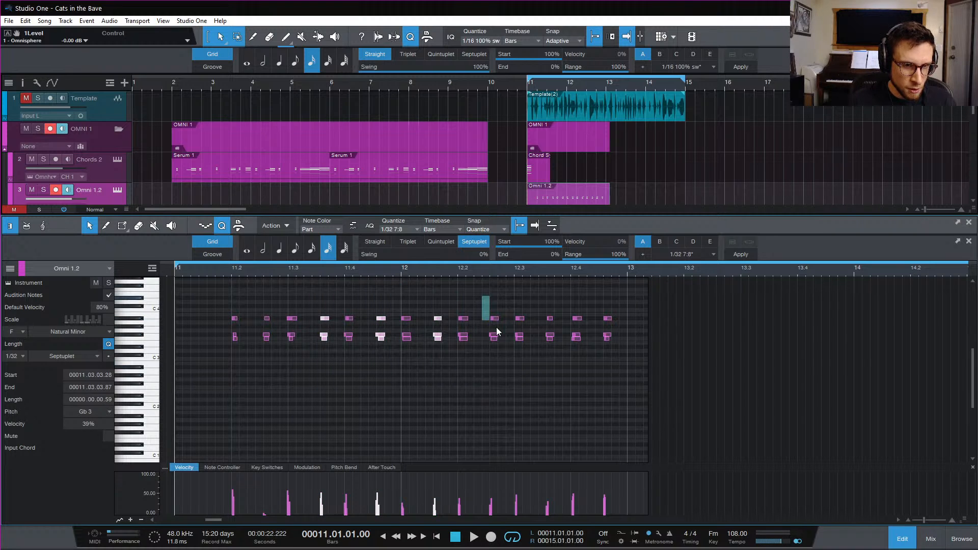
shift+drag(543, 305, 563, 337)
shift+drag(594, 292, 645, 397)
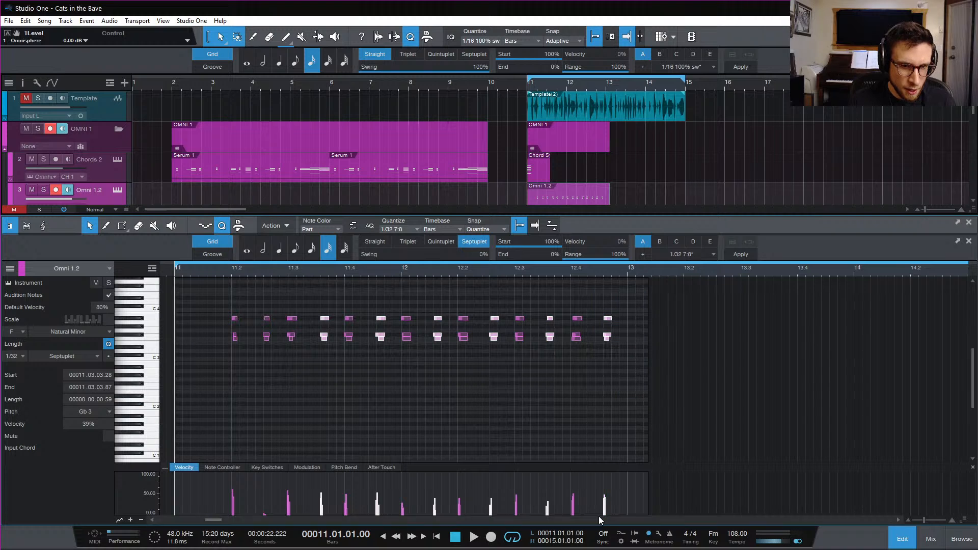
drag(605, 501, 605, 516)
key(space)
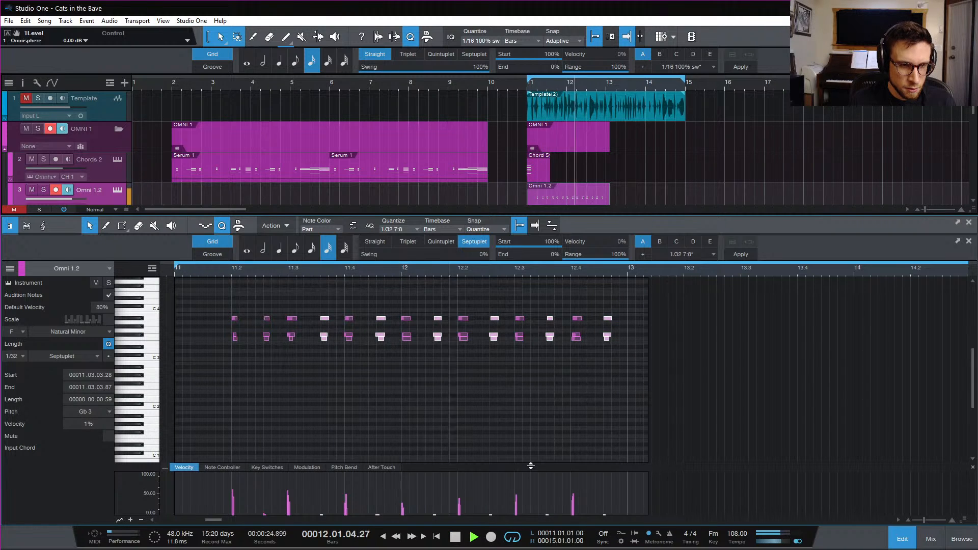
key(space)
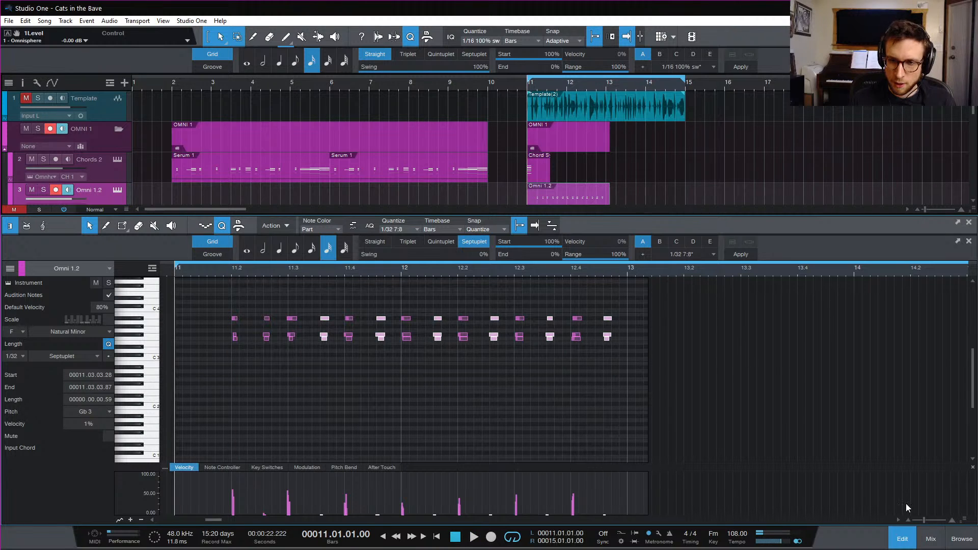
Inspect layers A and B of the Bygone Era patch on Omni 1.2, including their amp envelopes, and play from bar 11
click(902, 538)
click(115, 190)
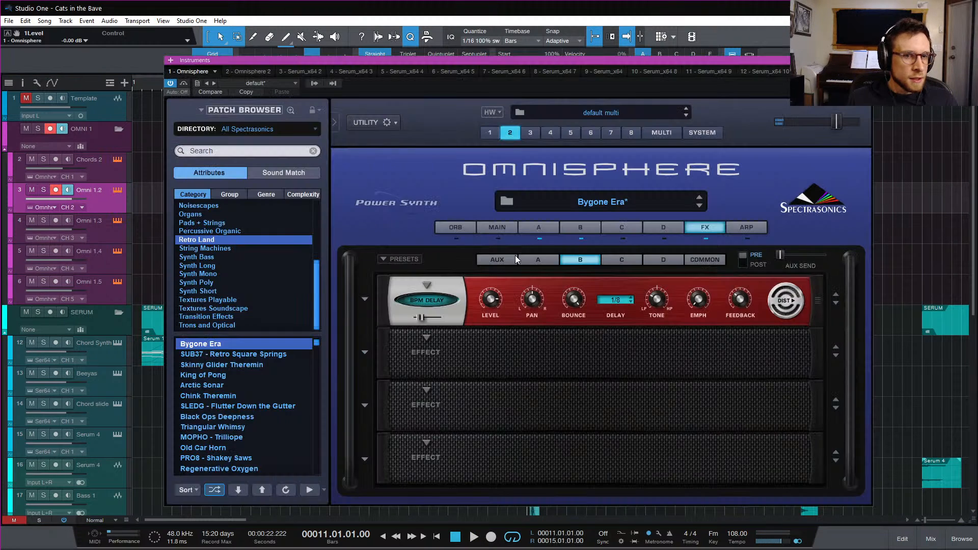
click(542, 228)
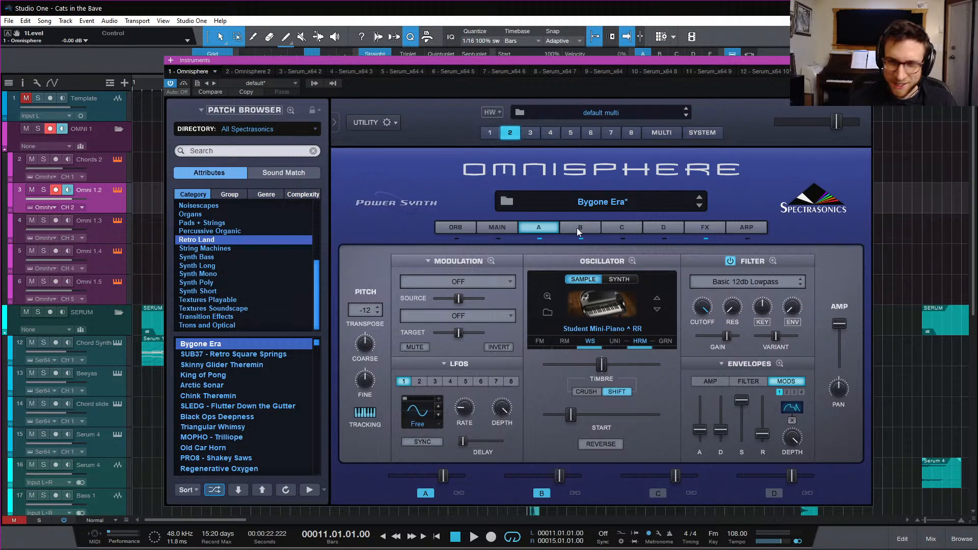
click(581, 225)
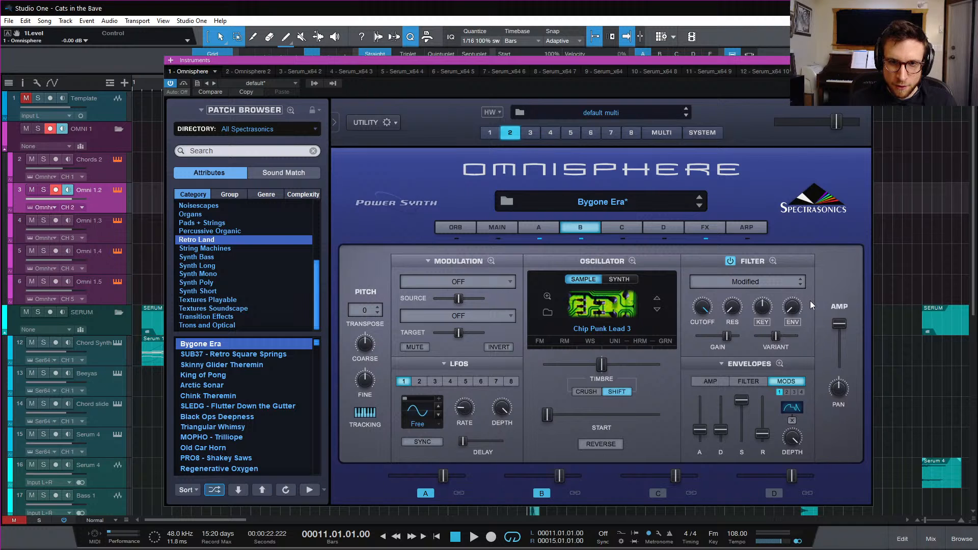
click(715, 377)
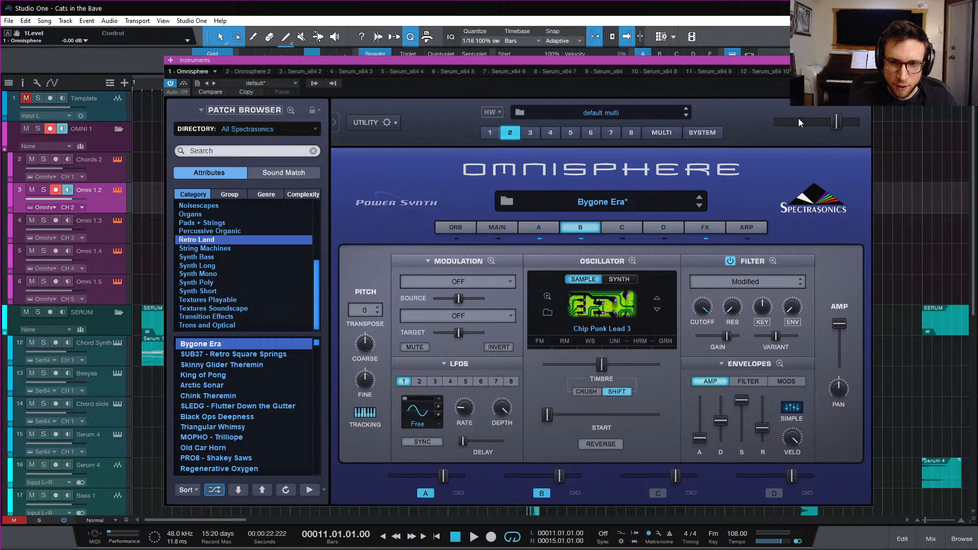
click(554, 233)
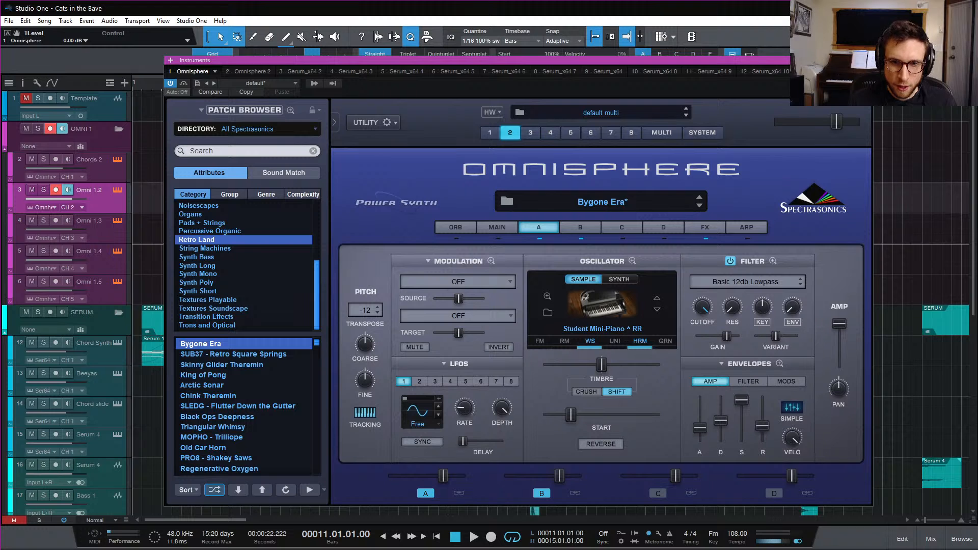
key(space)
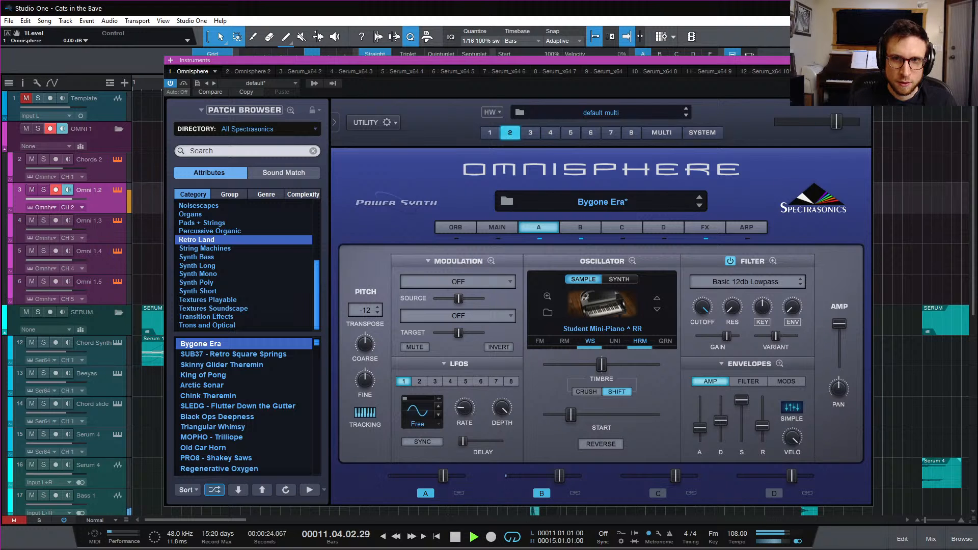
key(space)
Raise the velocities of all chords in the Omni 1.2 part together, bringing the first note to 88%, and play from bar 11
double_click(561, 200)
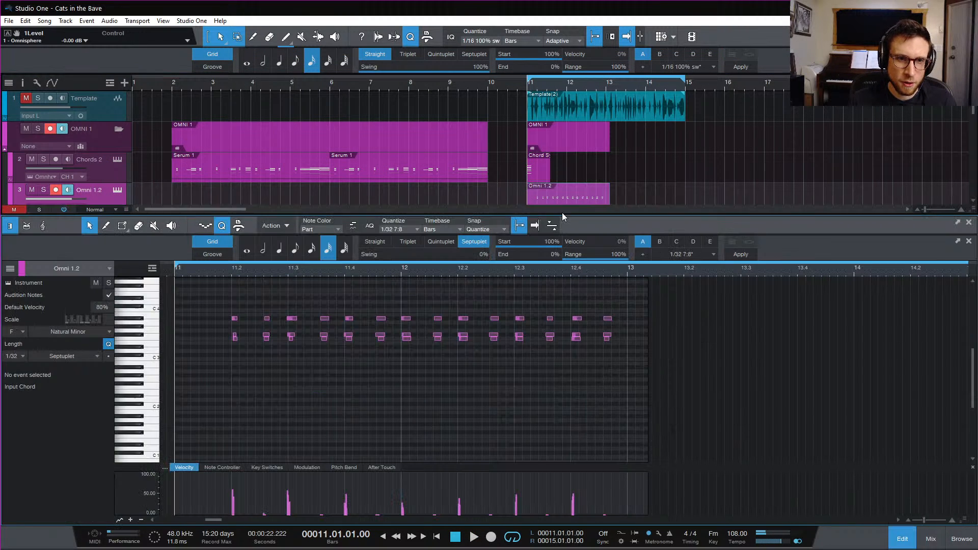
drag(199, 299, 640, 396)
drag(573, 505, 575, 492)
key(space)
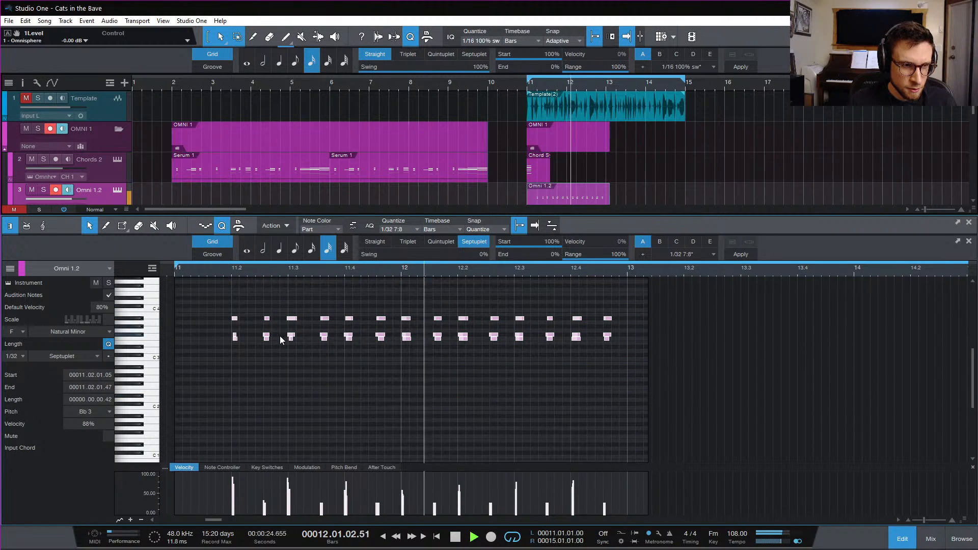
key(space)
Raise the velocity of all off-beat chords from beat 11.2 to bar 13, bringing the first one to 51%
drag(258, 304, 278, 353)
drag(322, 300, 335, 347)
drag(368, 296, 387, 349)
drag(433, 300, 497, 352)
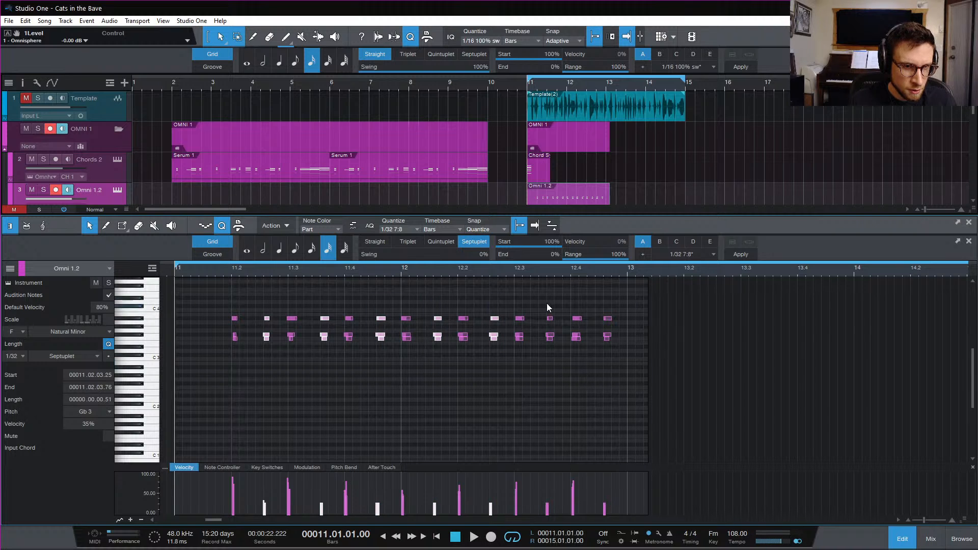
drag(594, 296, 631, 385)
drag(602, 499, 604, 492)
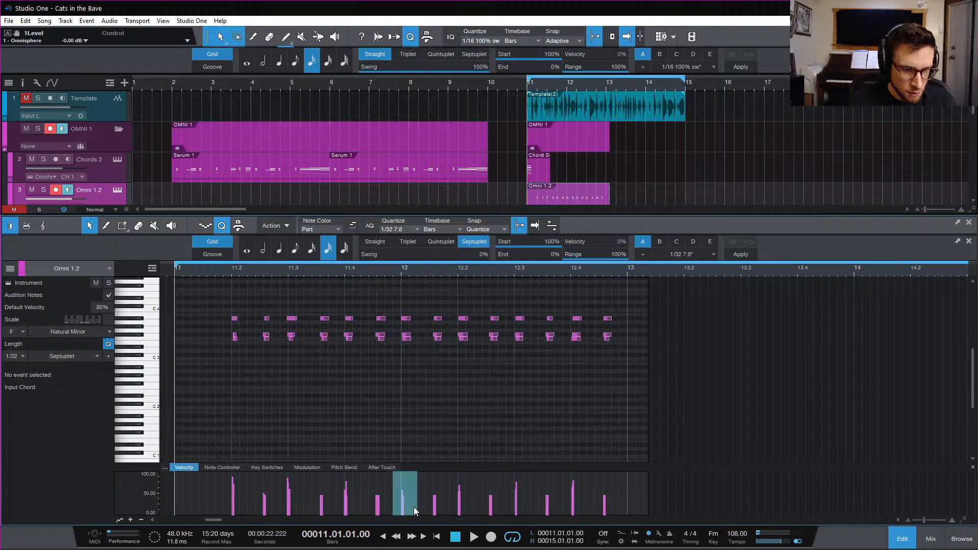
Raise the velocities of the on-beat chords at 12, 12.2, 12.3 and 12.4, the last to 74%, and play the part from bar 11
drag(402, 506, 511, 486)
click(516, 492)
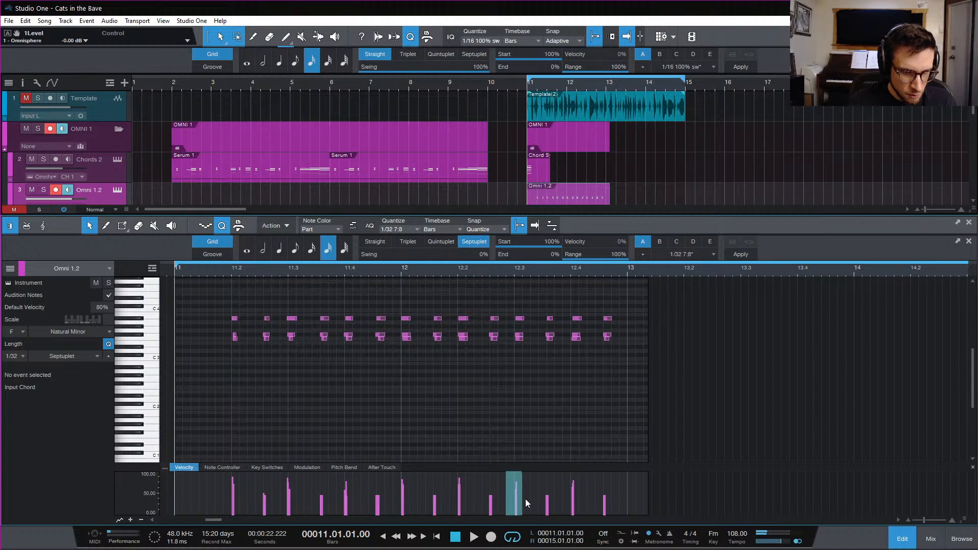
click(574, 499)
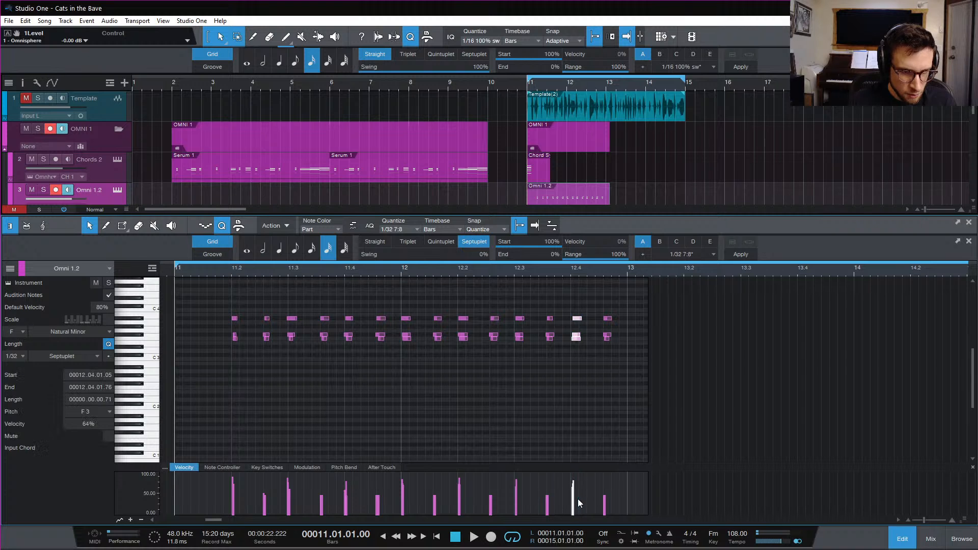
key(space)
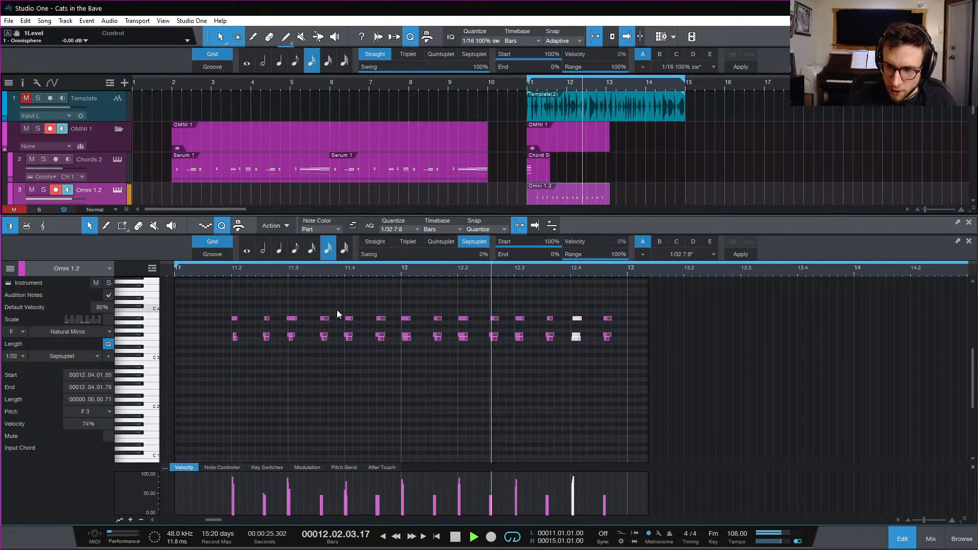
key(space)
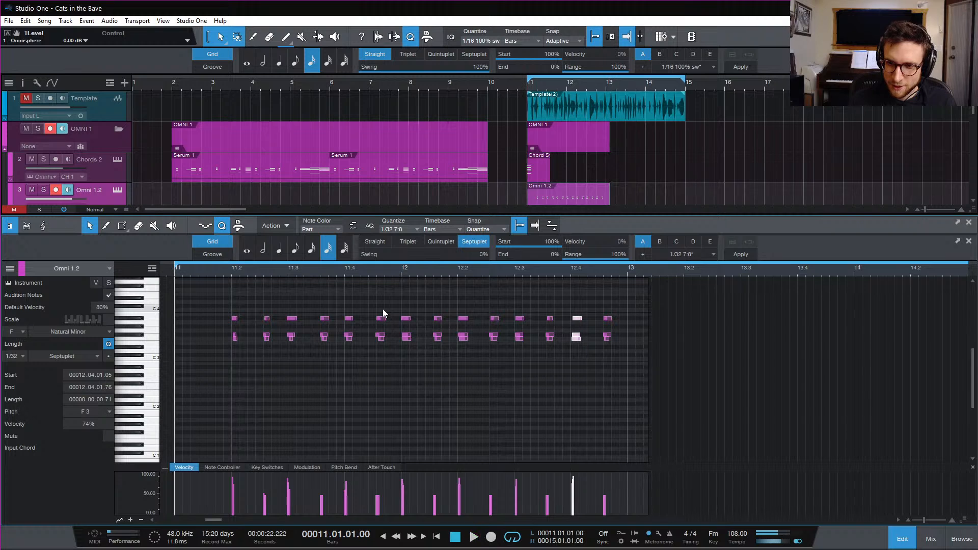
key(space)
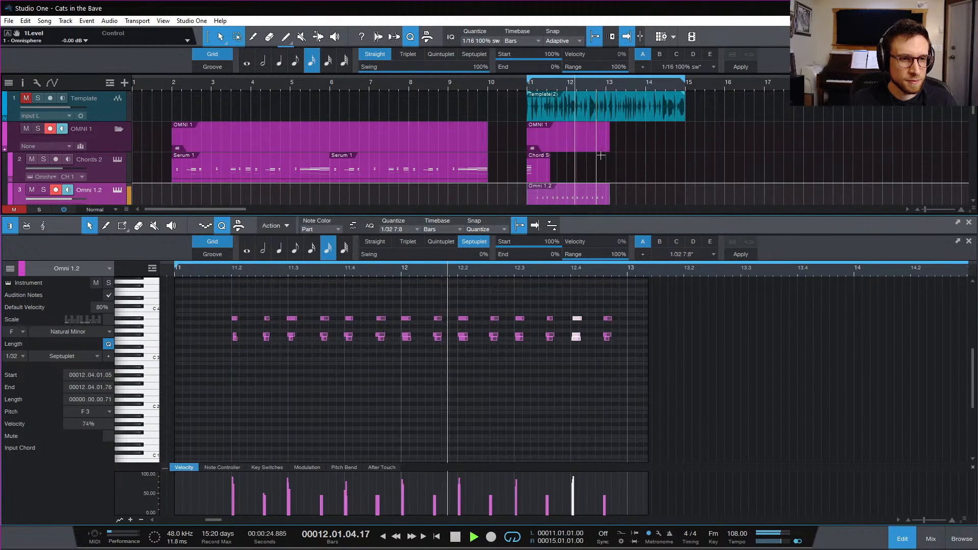
key(space)
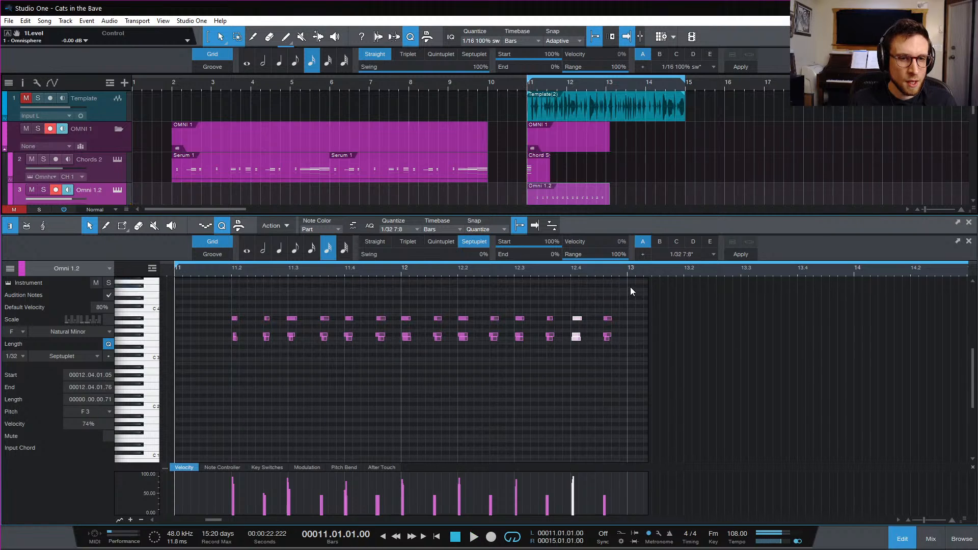
drag(630, 300, 190, 398)
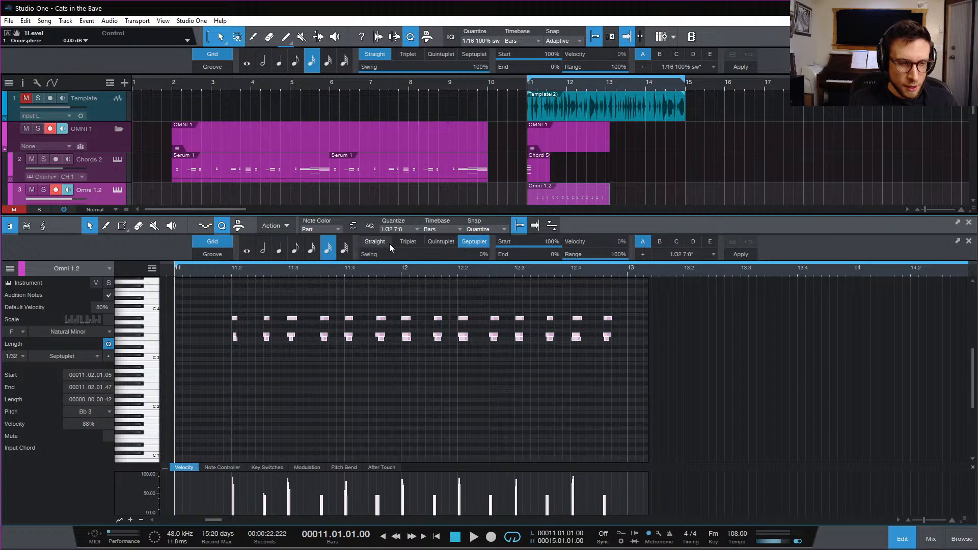
drag(256, 304, 270, 346)
drag(304, 293, 351, 376)
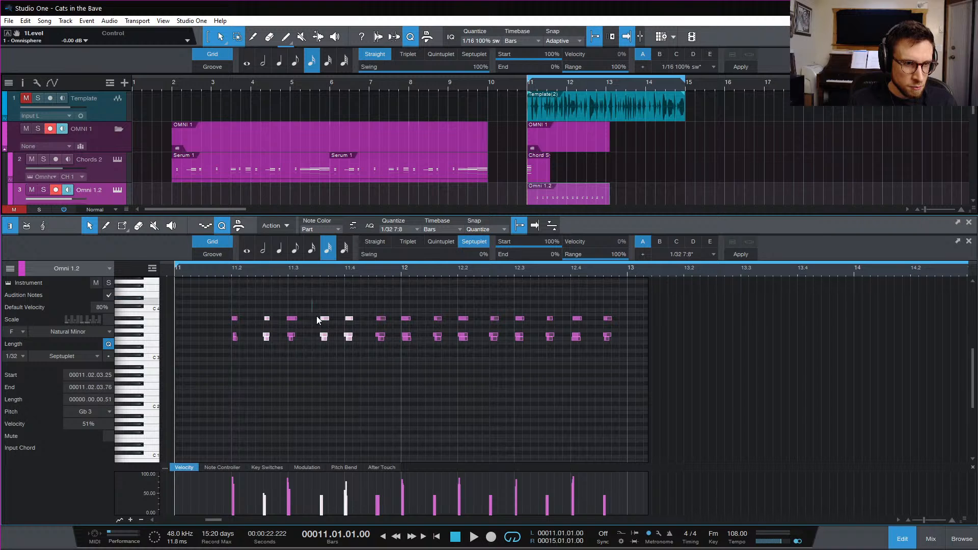
drag(267, 297, 288, 371)
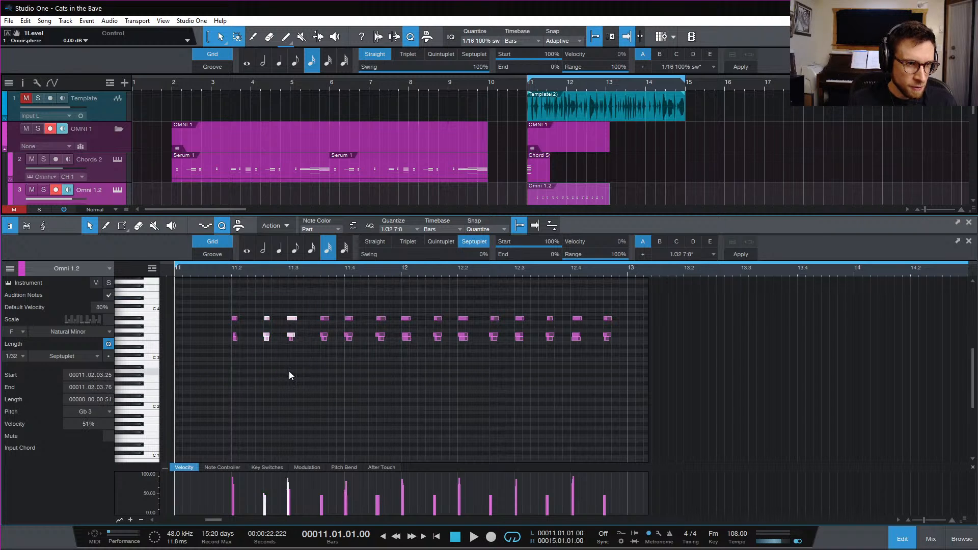
Try moving all off-beat chords slightly earlier on a straight 1/32 grid, with the first one starting at 11.02.02.98
drag(249, 302, 270, 362)
drag(303, 300, 328, 367)
drag(369, 299, 389, 351)
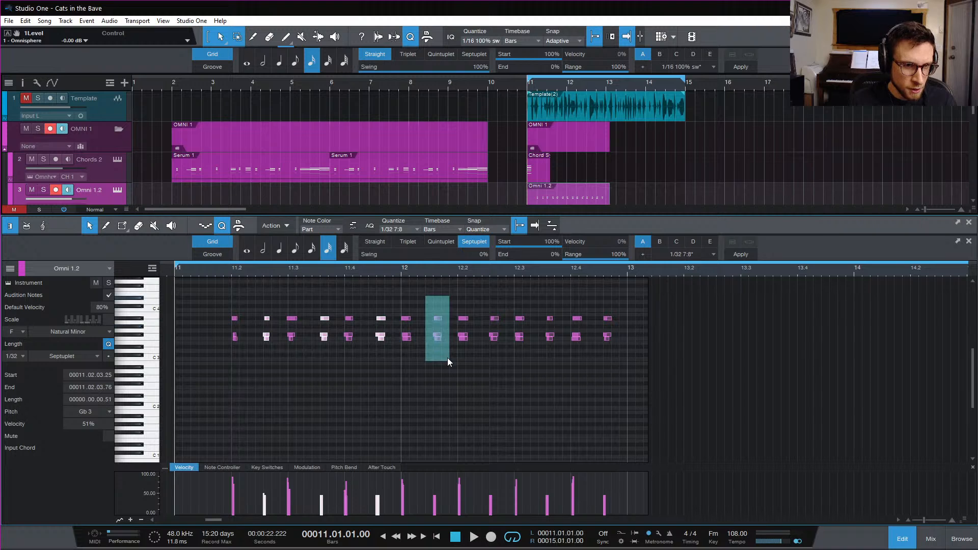
drag(448, 360, 503, 364)
drag(538, 299, 556, 351)
drag(594, 295, 618, 331)
click(386, 243)
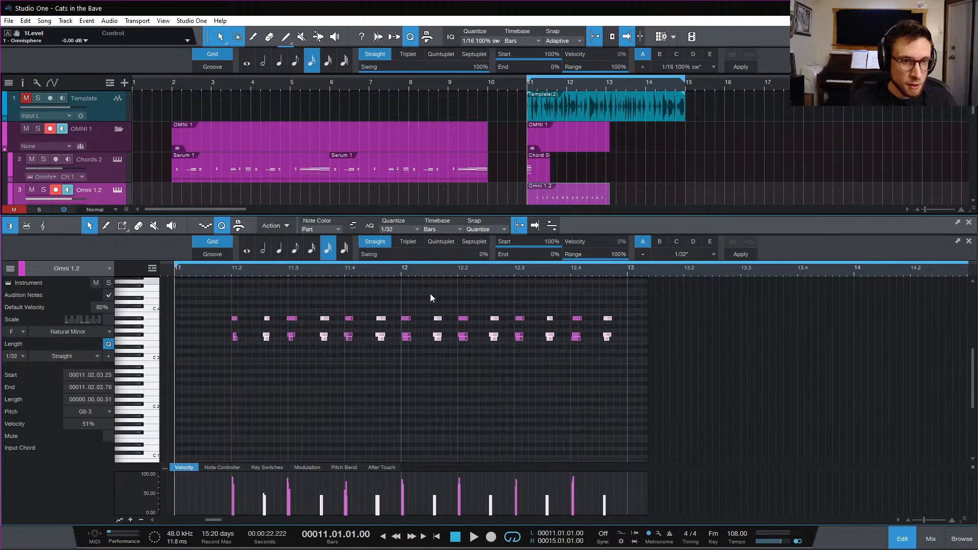
key(e)
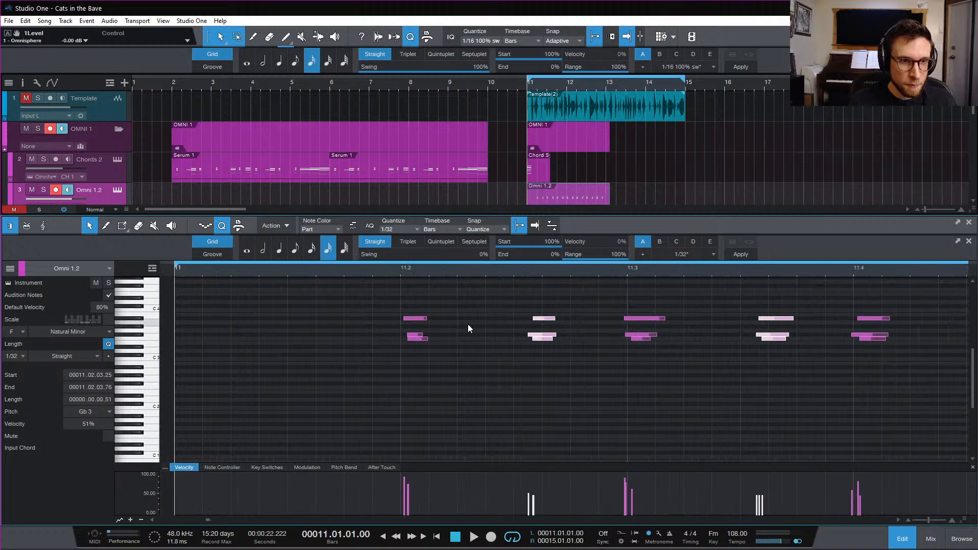
drag(537, 337, 530, 338)
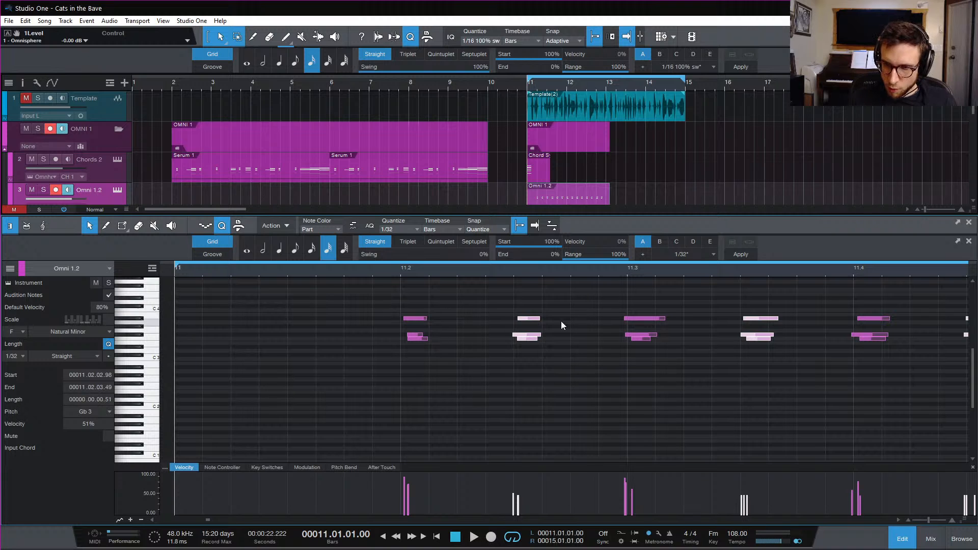
Play the part twice from bar 11 with the earlier off-beats, and undo the off-beat shift
key(w)
key(space)
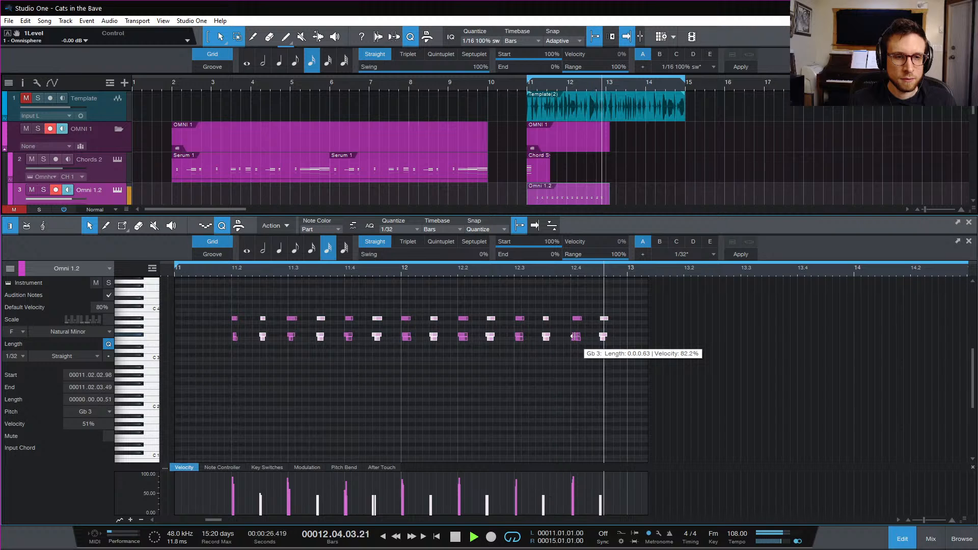
key(space)
key(space)
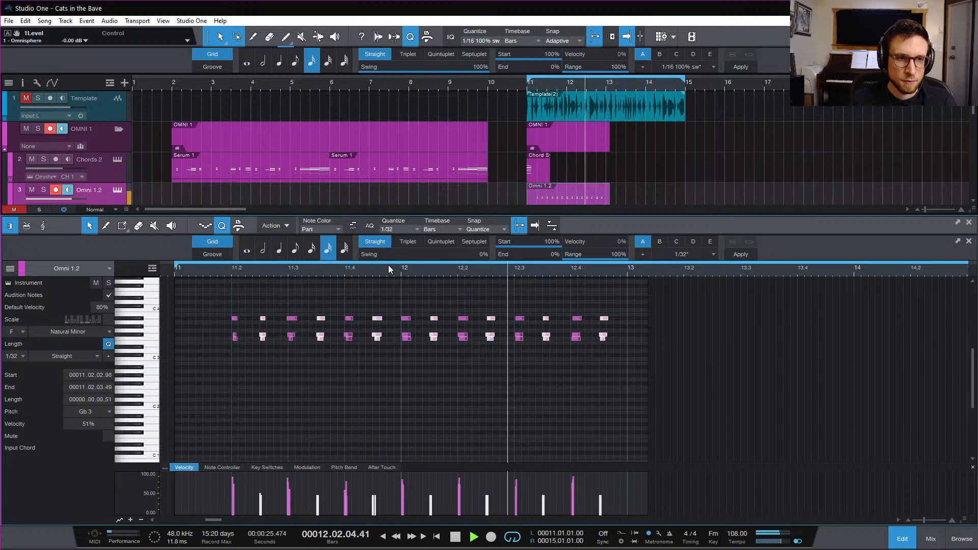
key(space)
key(ctrl+z)
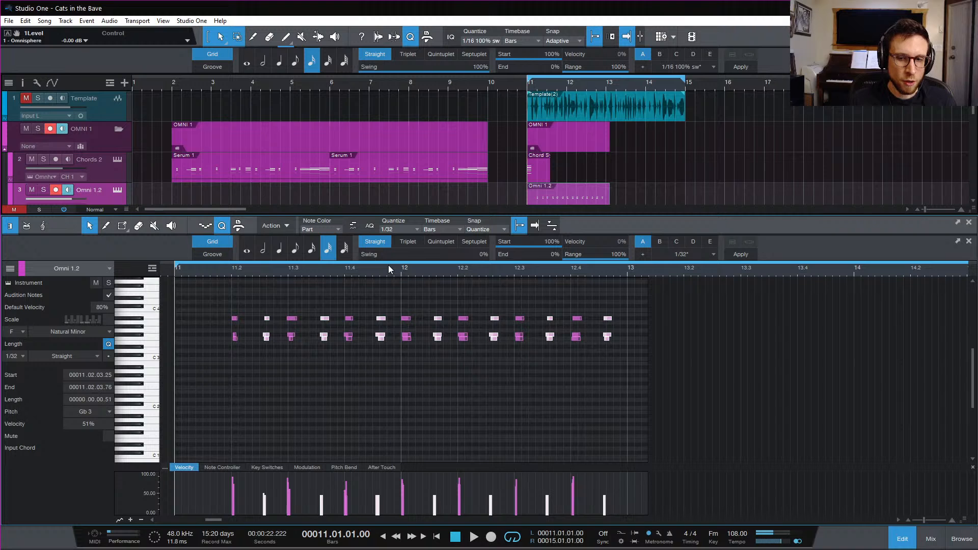
Play the Omni 1.2 chord part repeatedly from bar 11 to judge the swing with the original off-beat timing
key(space)
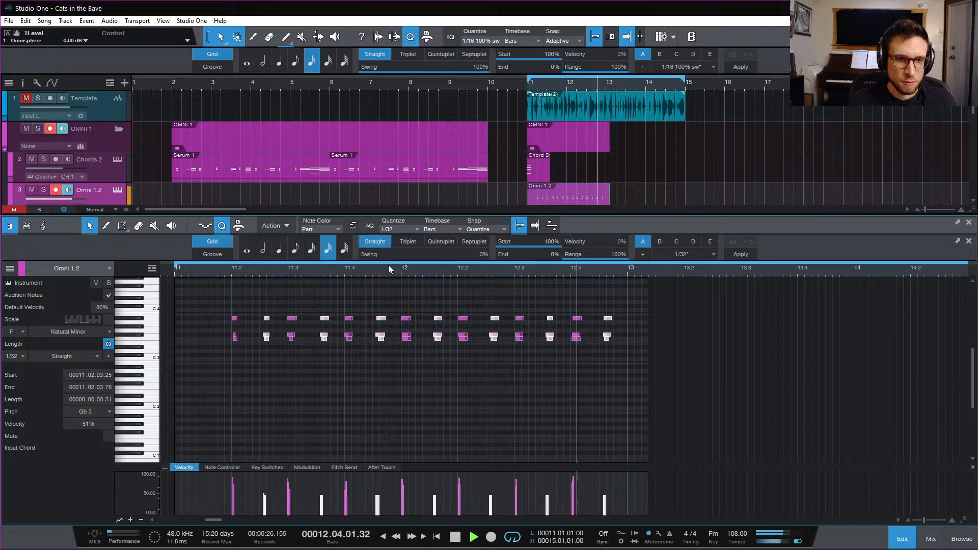
key(space)
key(space)
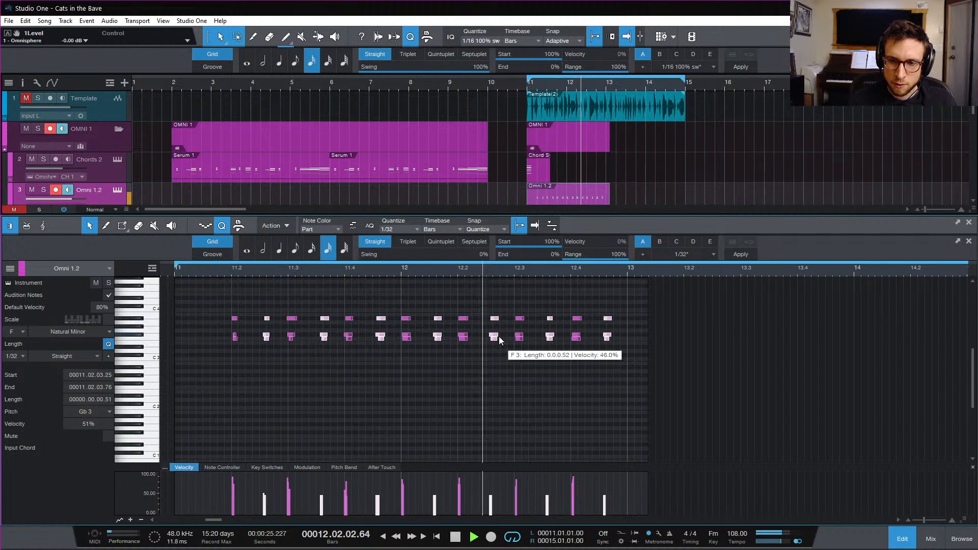
key(space)
key(space)
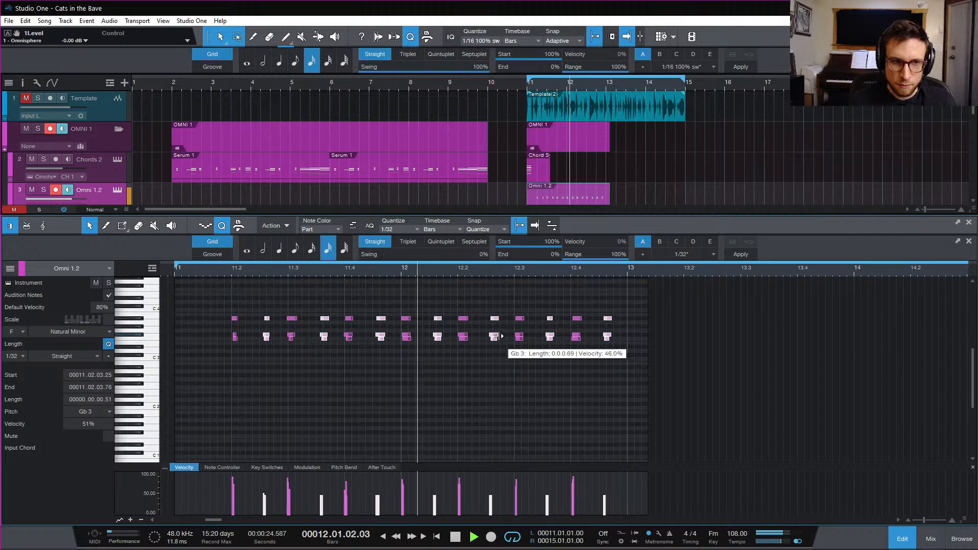
key(space)
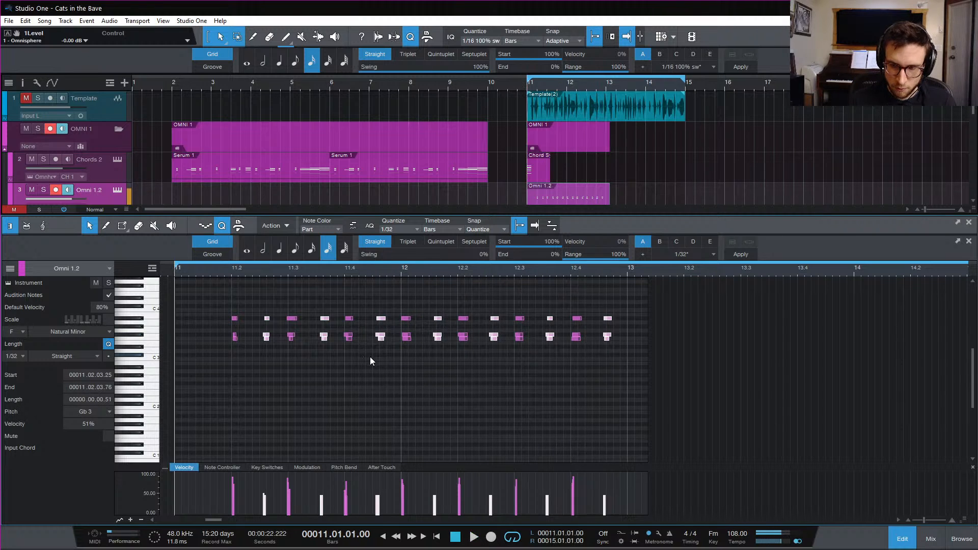
Delay the on-beat chord at beat 11.3 slightly so that it starts at 11.03.01.03
key(e)
key(e)
key(e)
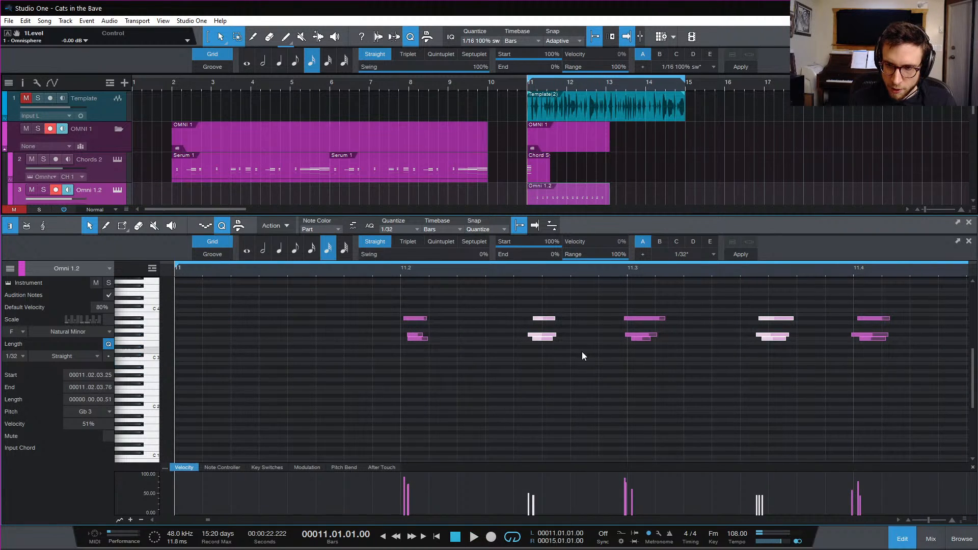
scroll(580, 350, right, 2)
drag(552, 300, 612, 358)
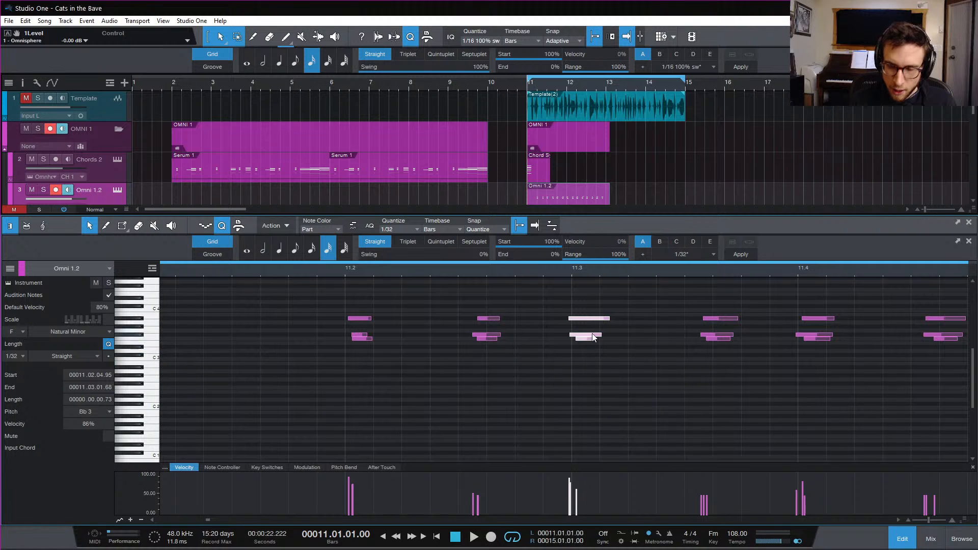
drag(592, 318, 597, 317)
Set the note grid back to 1/32 septuplets and delay the chord at beat 11.4 to start at 11.04.01.02
scroll(577, 352, right, 5)
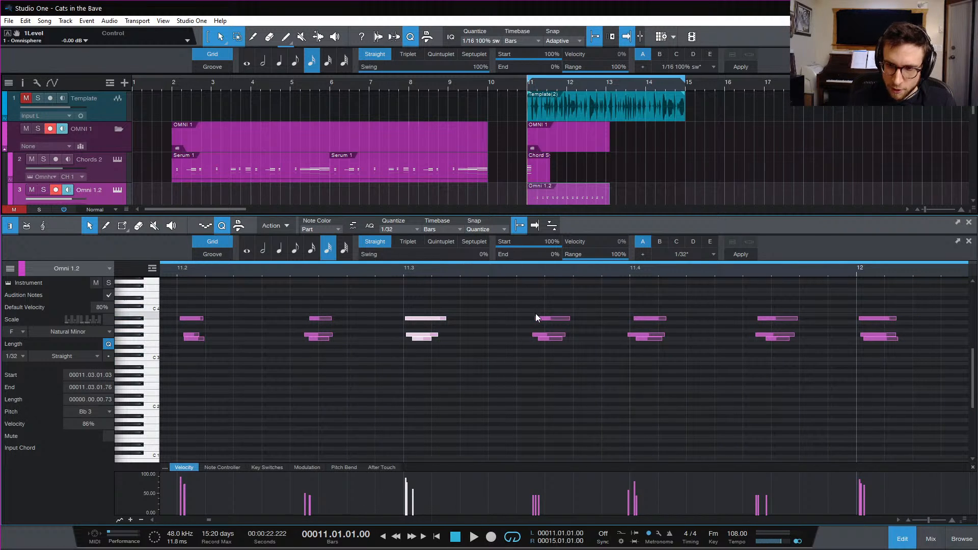
scroll(537, 315, right, 2)
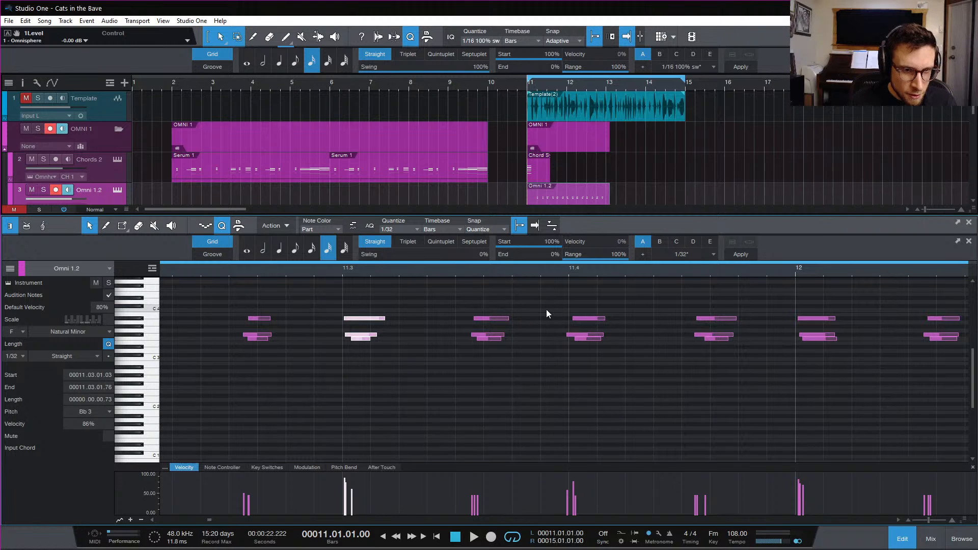
click(481, 244)
drag(537, 289, 603, 369)
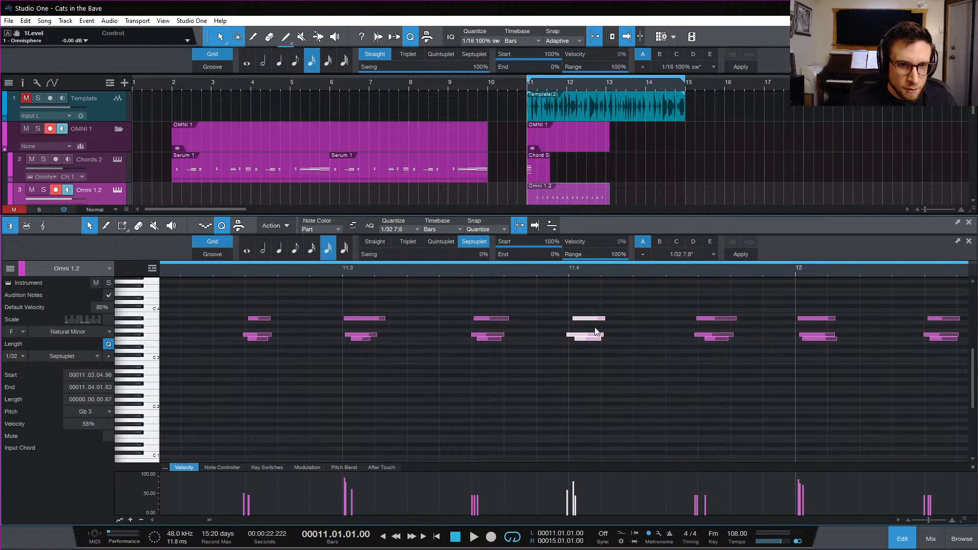
drag(597, 317, 598, 318)
scroll(599, 347, right, 3)
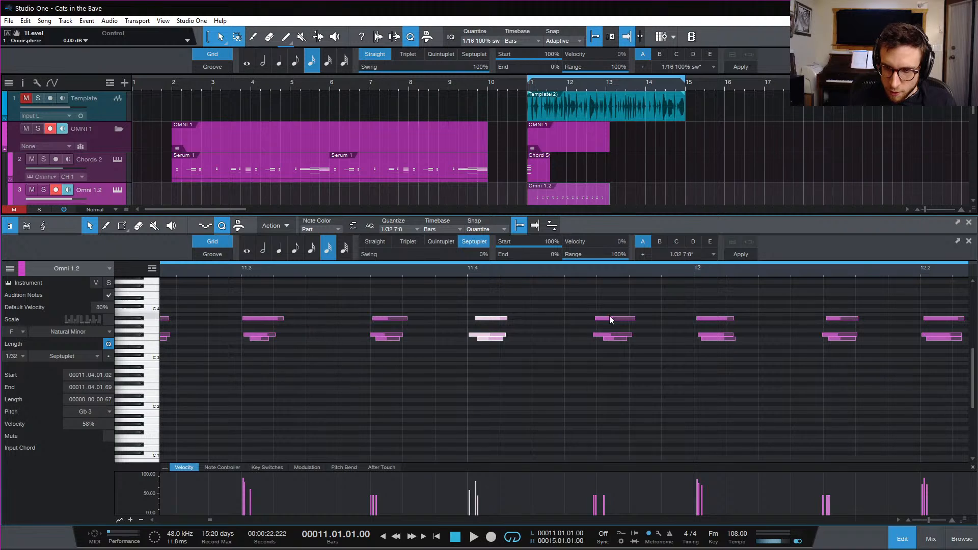
scroll(612, 318, right, 3)
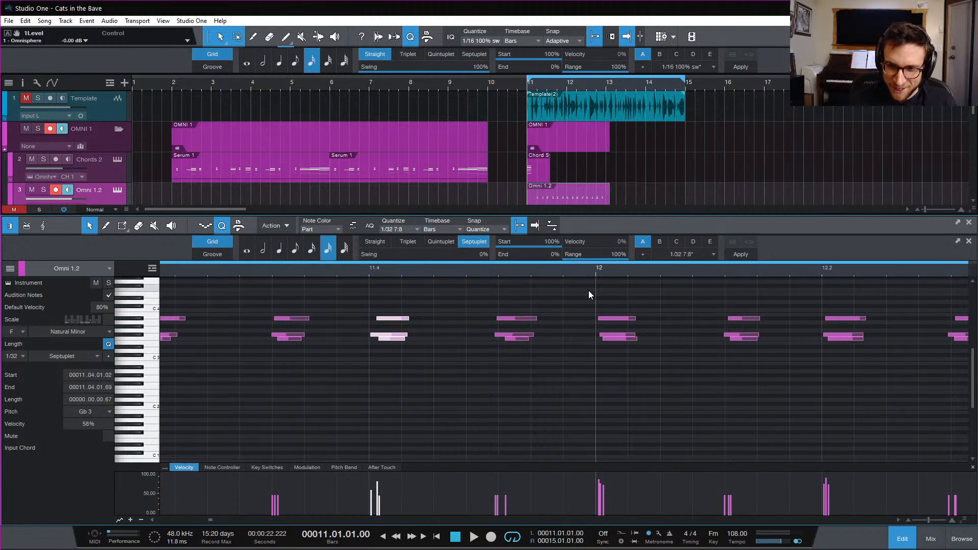
Nudge the off-beat chord just before bar 12 slightly later in the Omni 1.2 part
drag(488, 297, 532, 377)
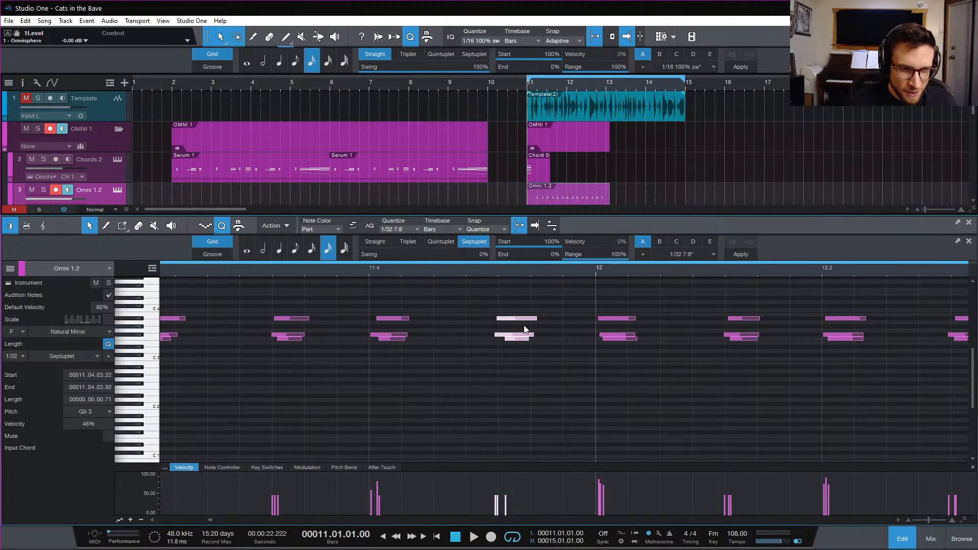
drag(515, 319, 517, 319)
drag(579, 296, 657, 394)
scroll(670, 367, right, 8)
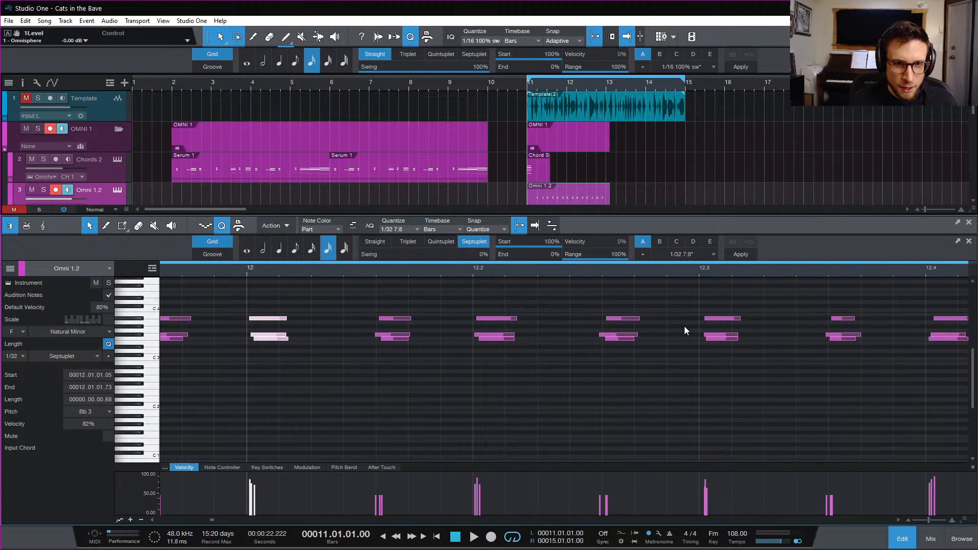
scroll(659, 344, right, 4)
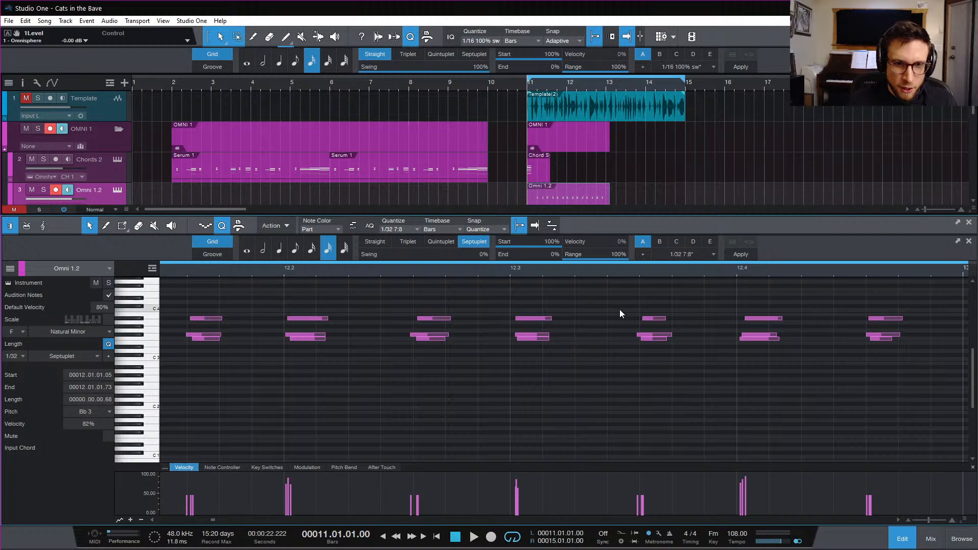
scroll(661, 310, right, 4)
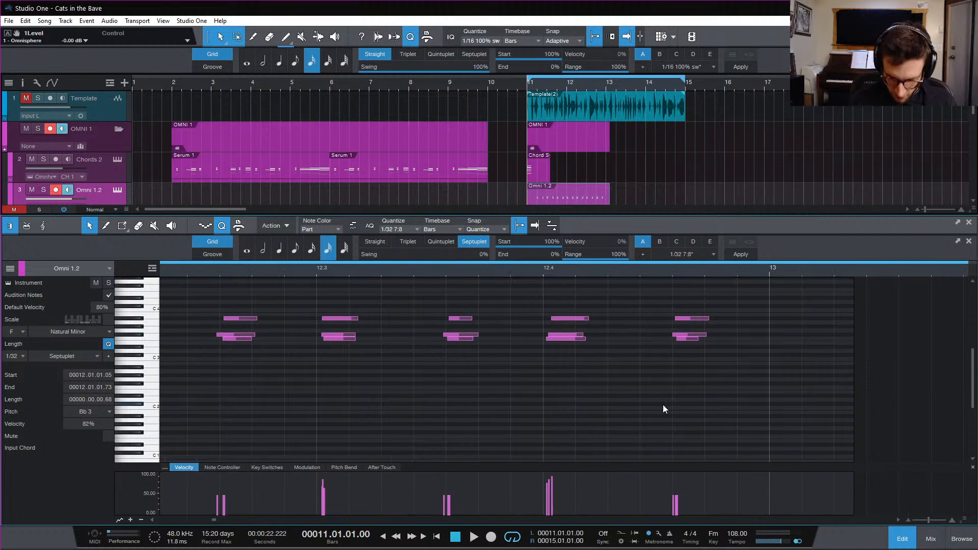
click(663, 408)
Place the playback cursor at 11.2 and nudge the off-beat chord between 11.2 and 11.3 slightly later
scroll(573, 383, down, 3)
scroll(458, 372, left, 3)
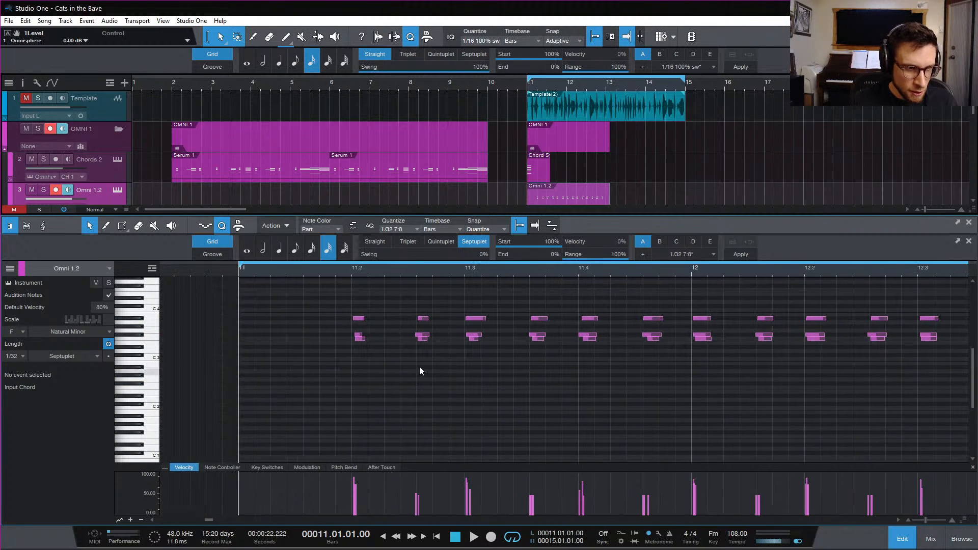
click(351, 272)
scroll(499, 392, up, 3)
drag(478, 295, 547, 377)
drag(500, 317, 500, 317)
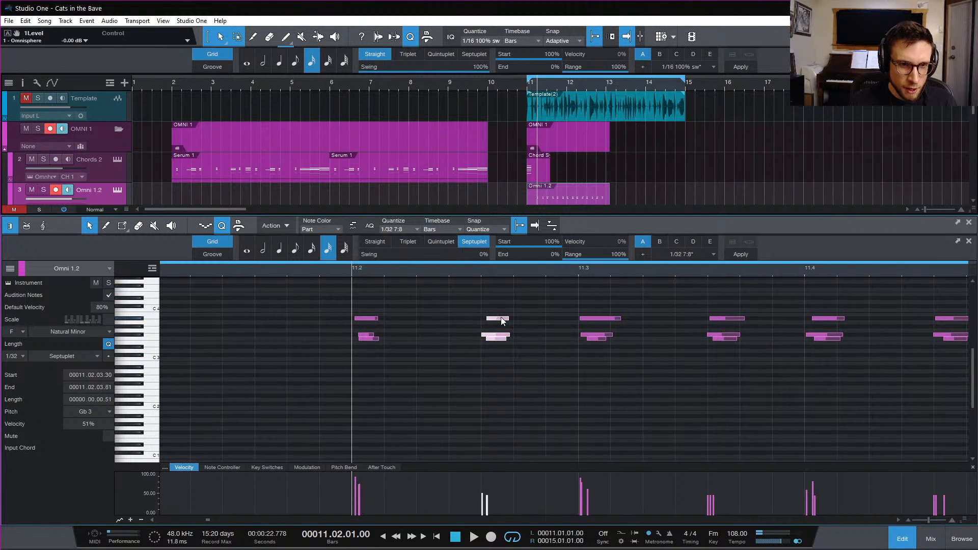
scroll(585, 359, right, 3)
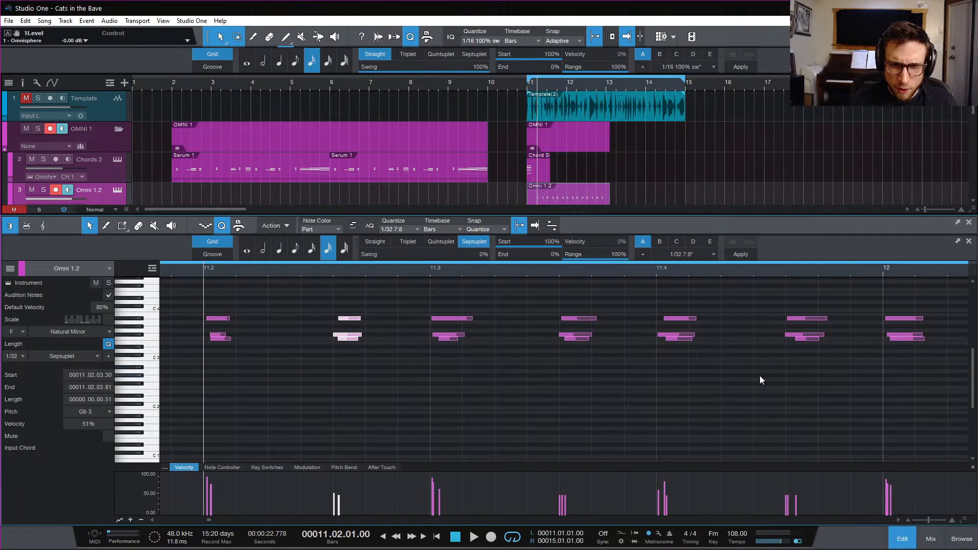
Play the Omni 1.2 part repeatedly from 11.2 to check the chord timing
key(w)
key(w)
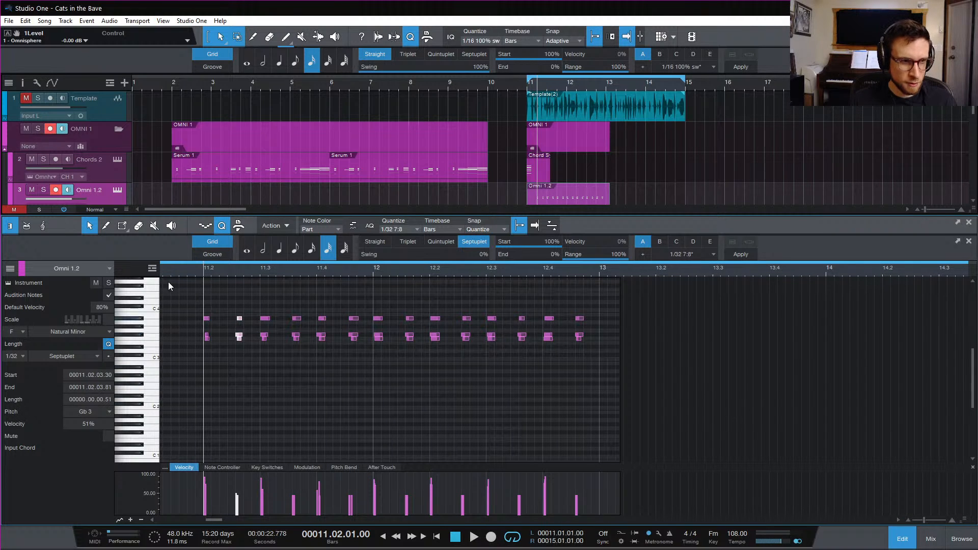
key(space)
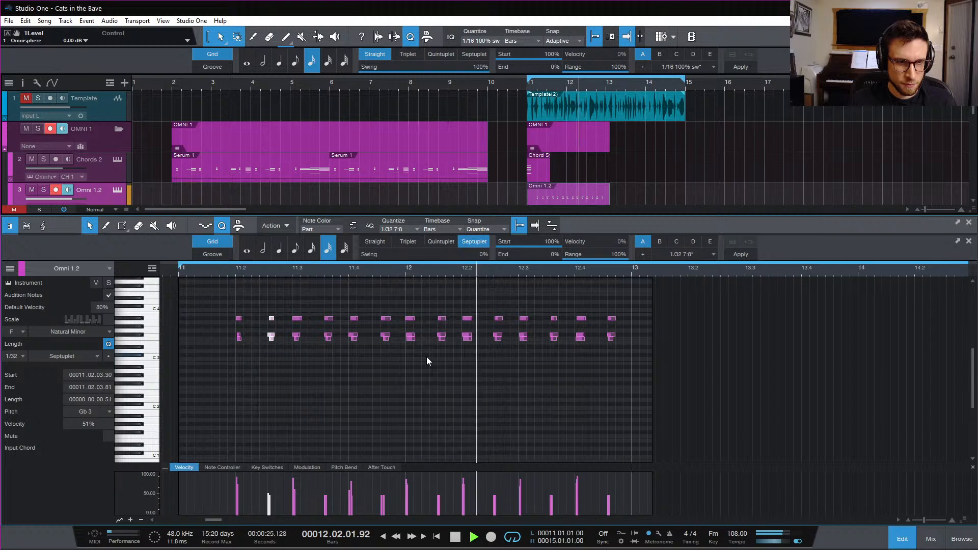
key(space)
key(space)
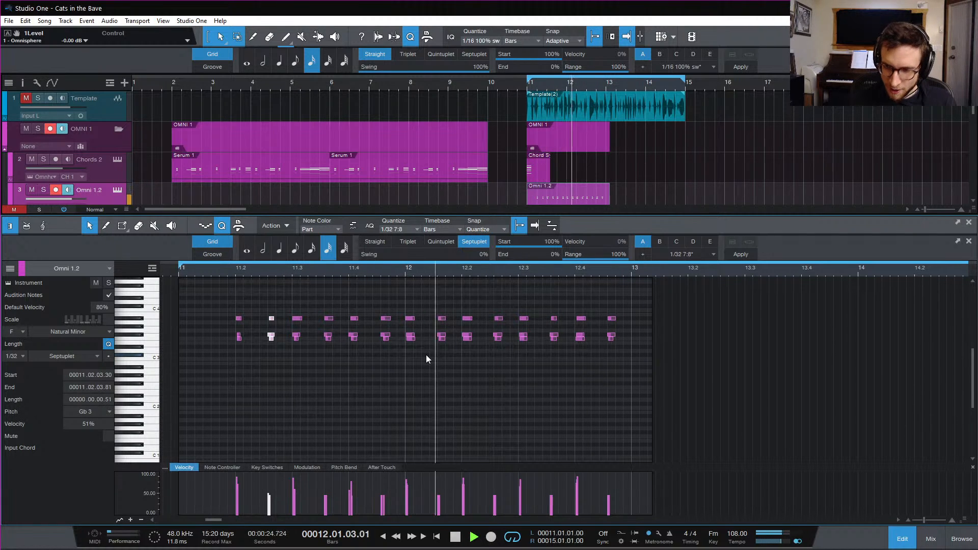
key(space)
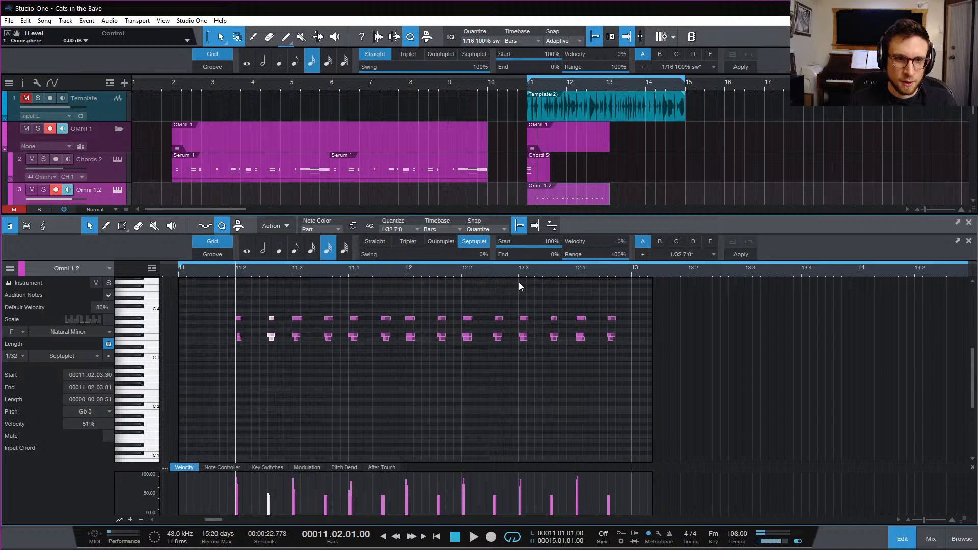
key(space)
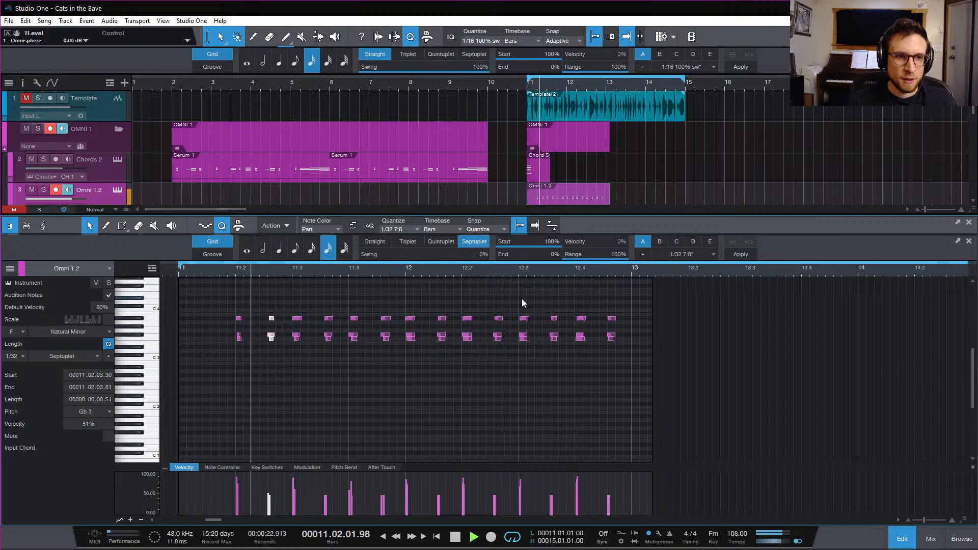
key(space)
Open the Omni 1.2 track's Omnisphere instrument and remove the BPM Delay from layer B's effects rack
click(914, 540)
click(922, 540)
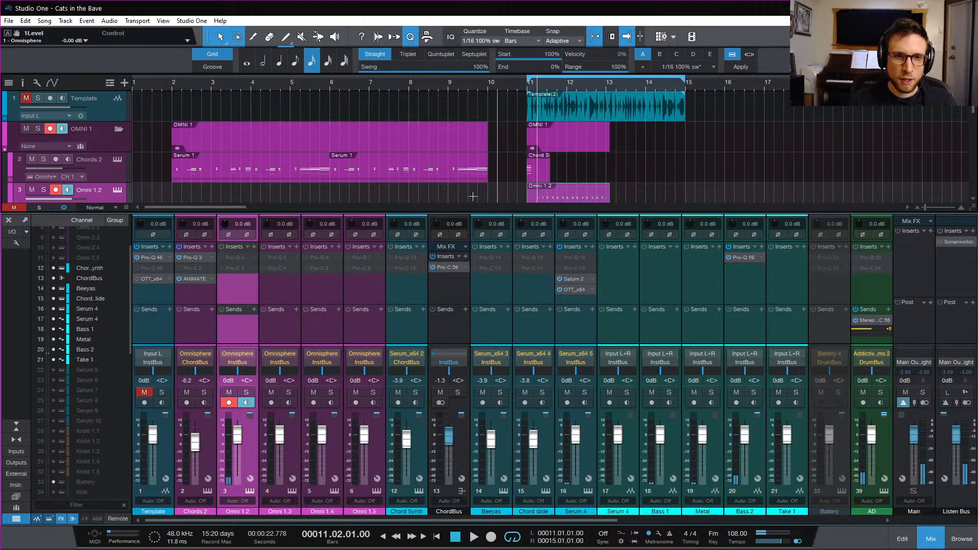
click(117, 189)
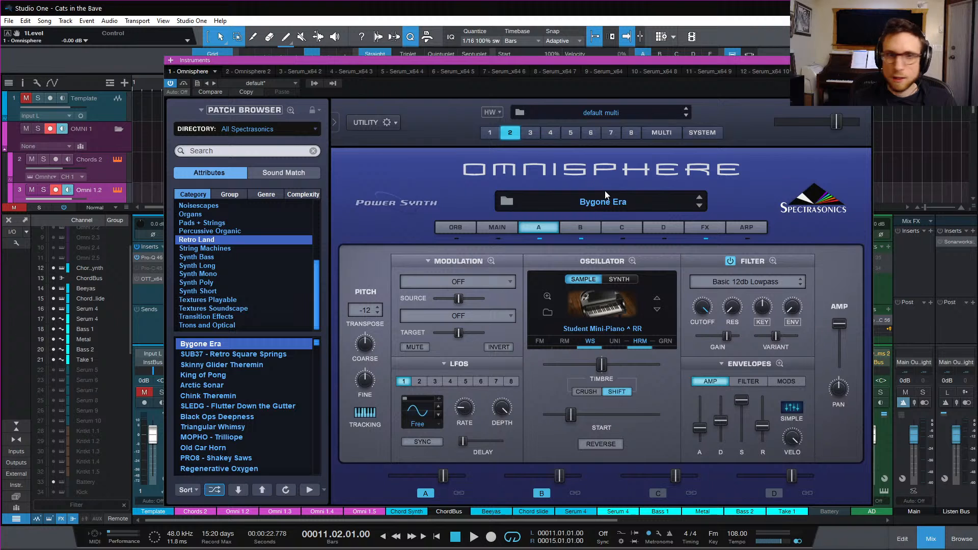
click(707, 229)
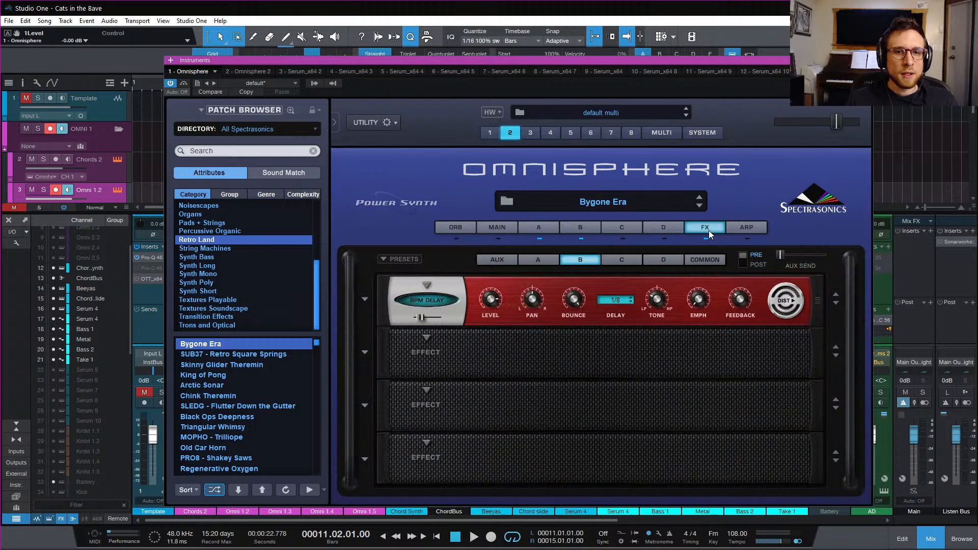
click(425, 286)
click(453, 264)
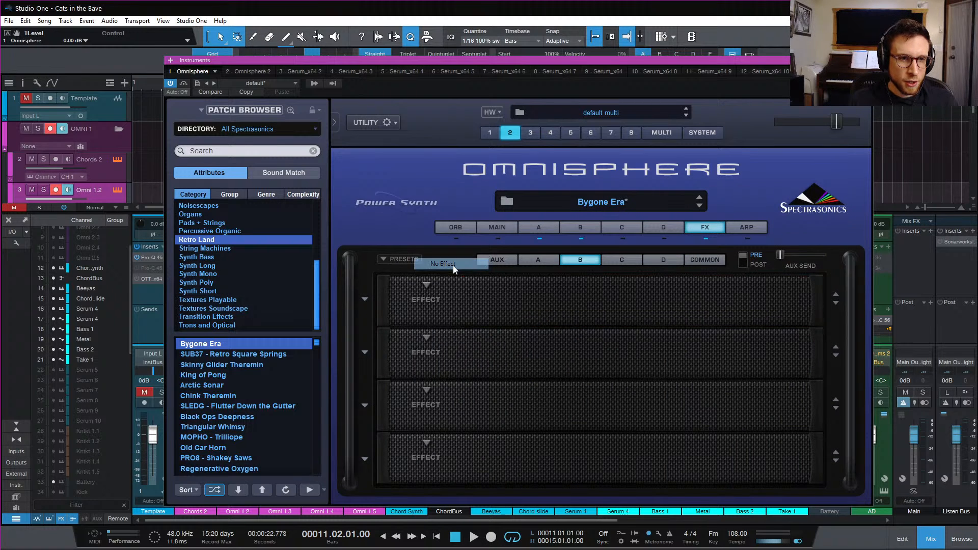
Add a PRO-Verb reverb to the first slot of the patch's common effects rack
click(504, 258)
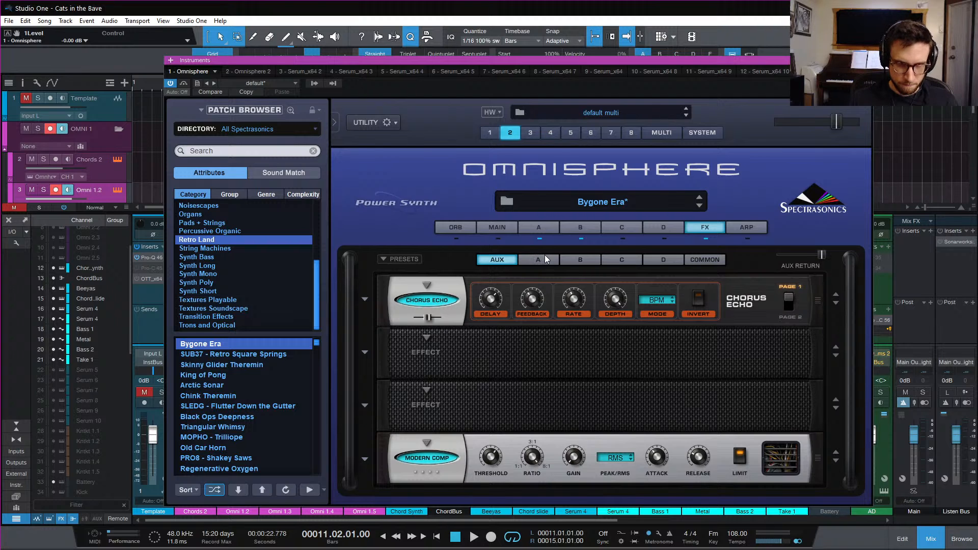
click(718, 260)
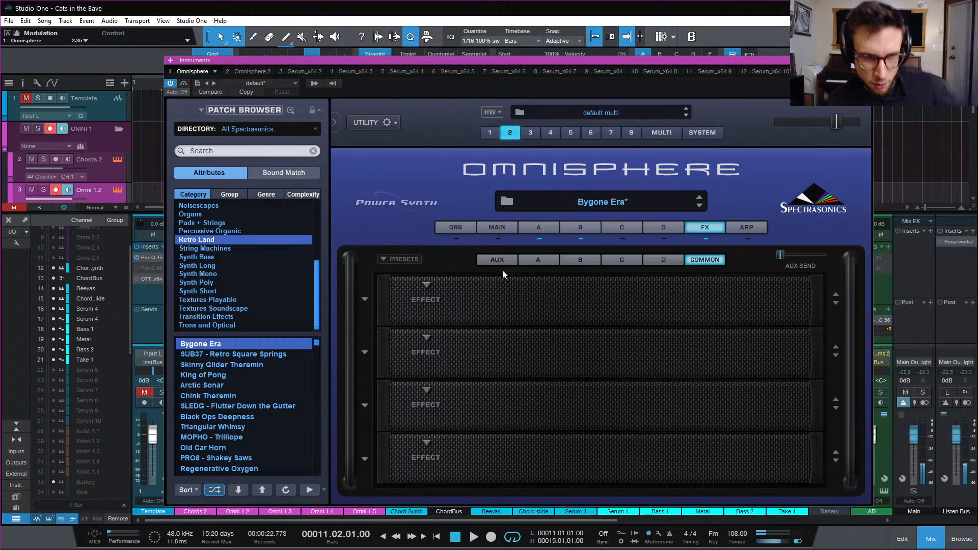
click(429, 288)
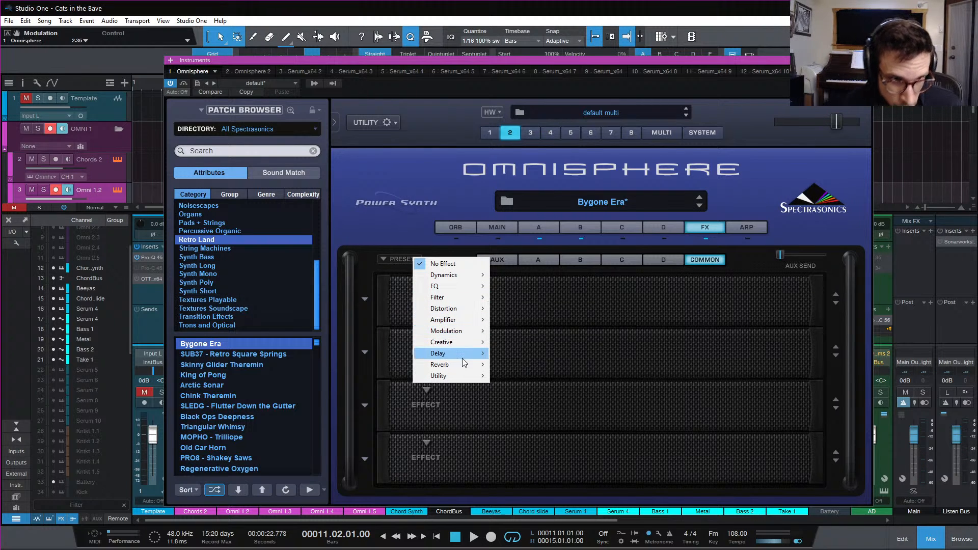
mouse_move(462, 365)
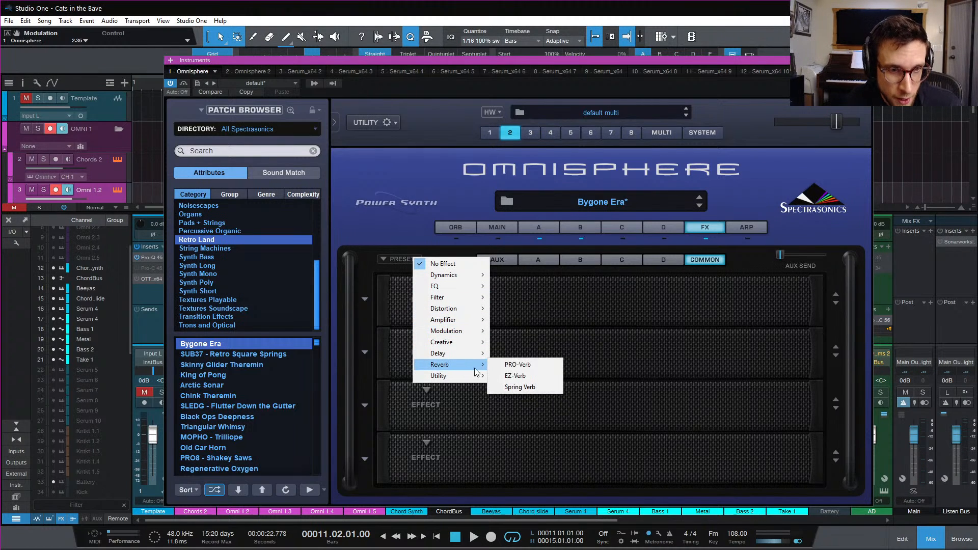
click(526, 365)
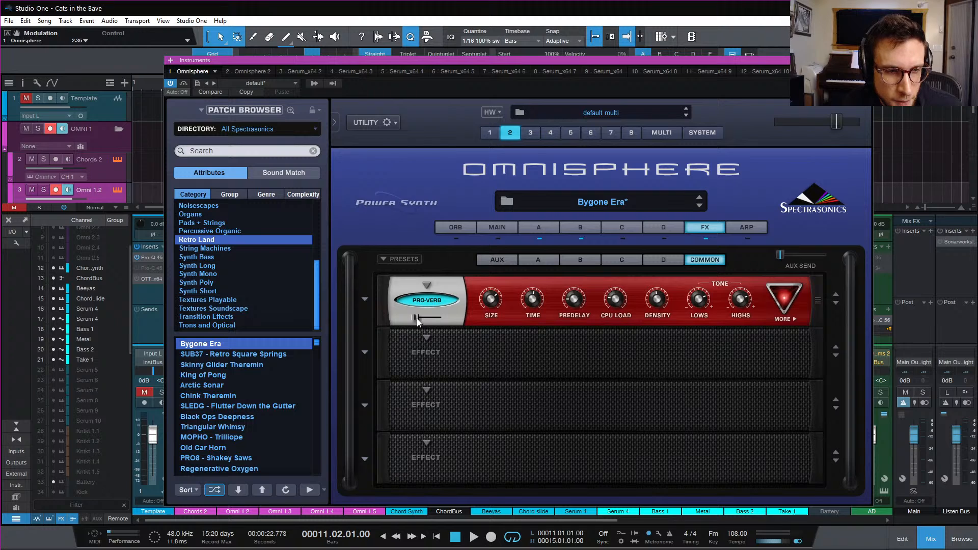
Raise the PRO-Verb's mix to about halfway while auditioning the chords from 11.2
key(space)
mouse_move(416, 317)
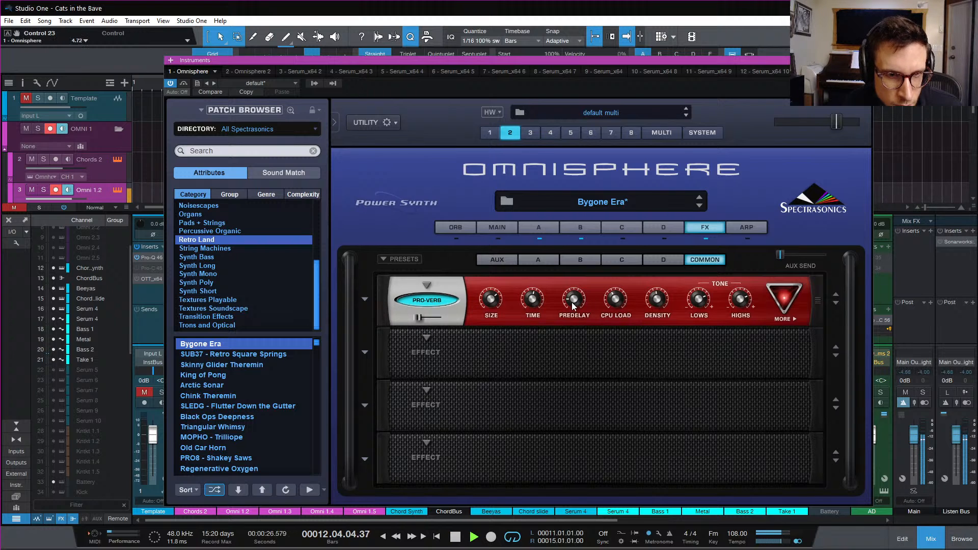
key(space)
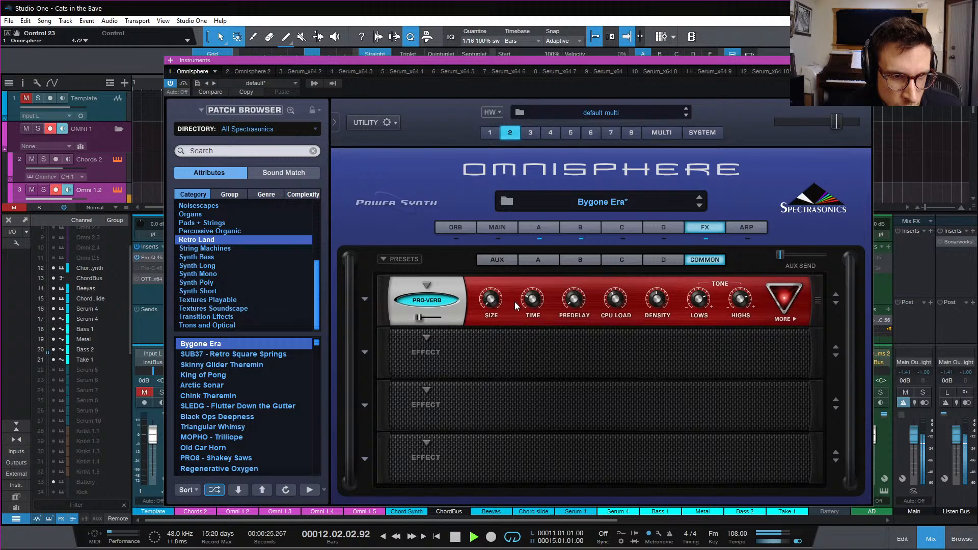
key(space)
drag(419, 317, 428, 317)
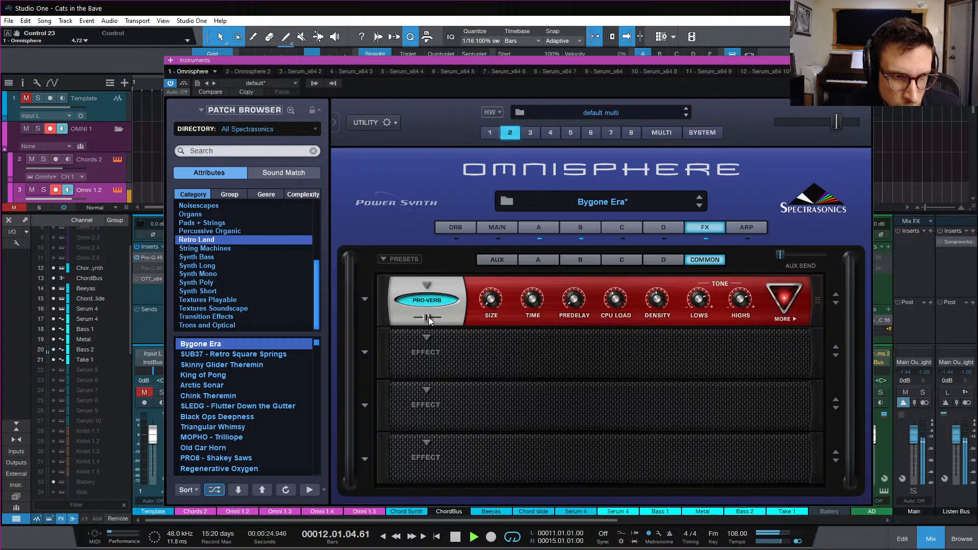
key(space)
key(space)
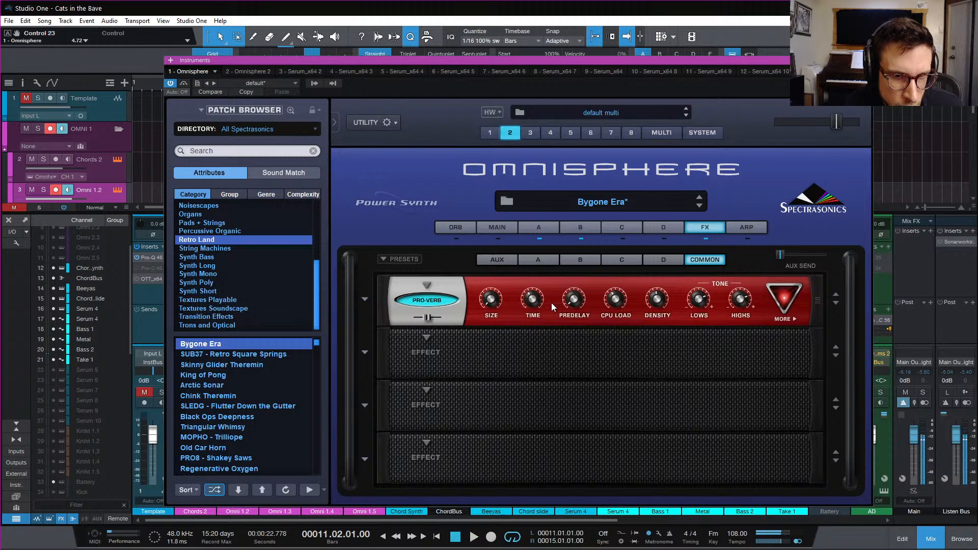
Adjust the PRO-Verb's reverb time and lower its mix slightly while the part plays, finishing in the instrument window
drag(536, 300, 530, 315)
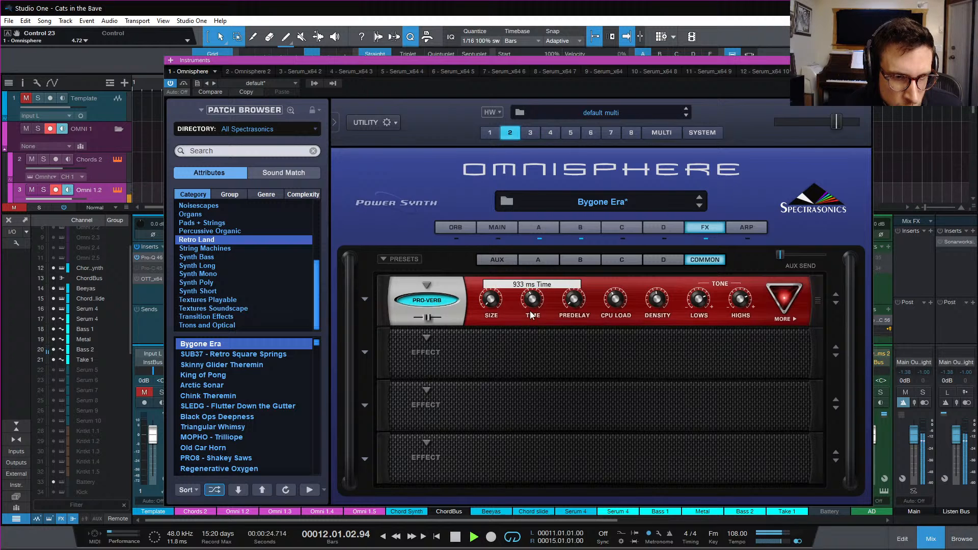
drag(534, 348, 533, 304)
key(space)
key(space)
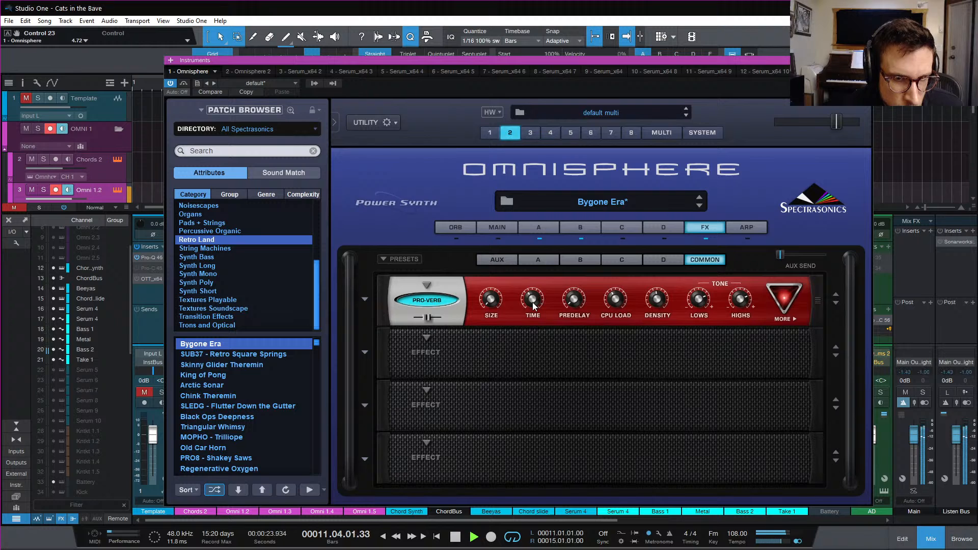
mouse_move(426, 318)
mouse_down()
mouse_move(435, 318)
mouse_move(426, 321)
mouse_up()
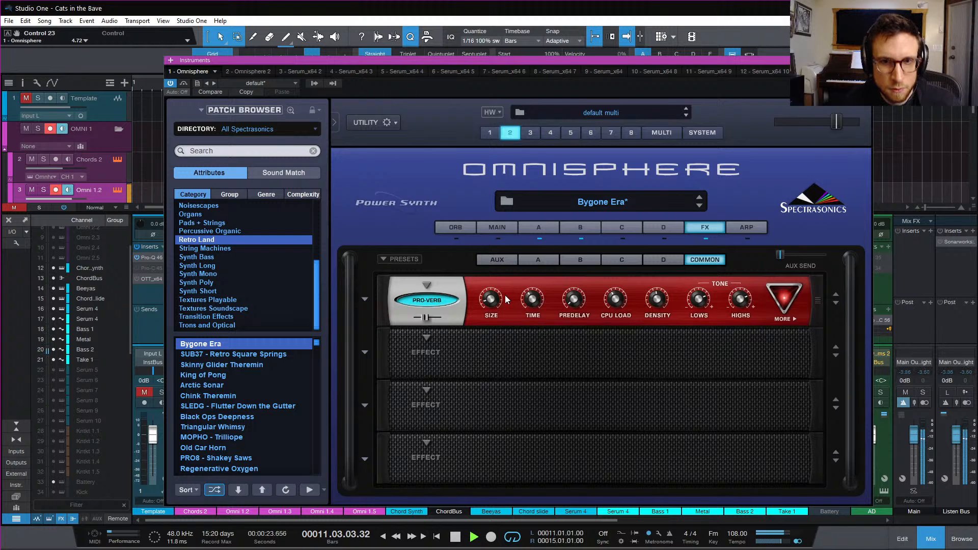
click(867, 60)
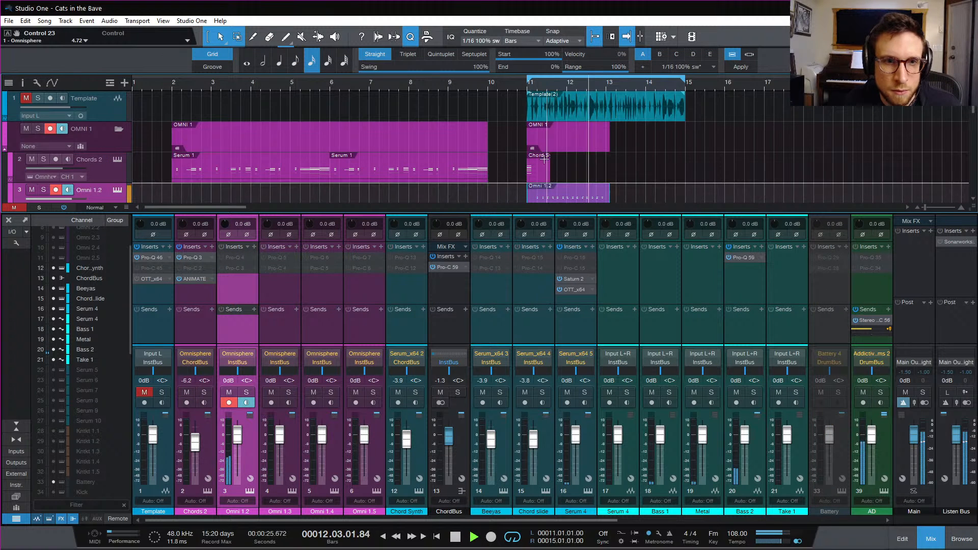
Shorten all chord notes in the Omni 1.2 part together, bringing the first note's length to 0.0.0.34, and play them back
scroll(596, 172, down, 2)
key(space)
double_click(566, 135)
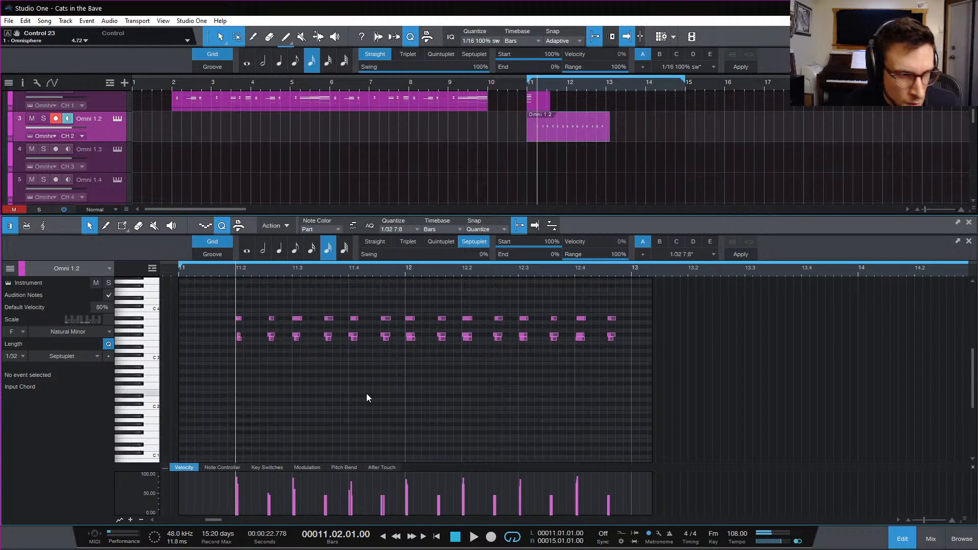
drag(211, 297, 616, 423)
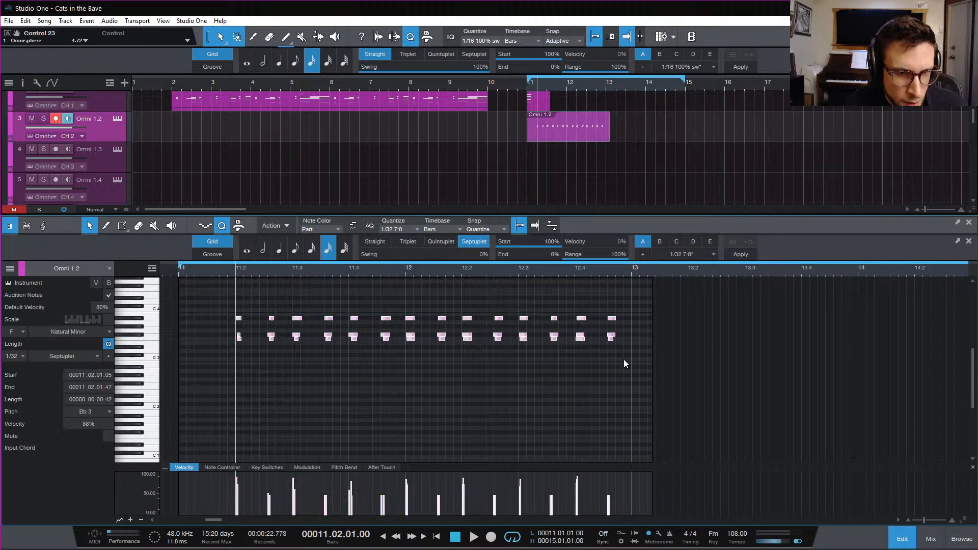
drag(613, 341, 610, 340)
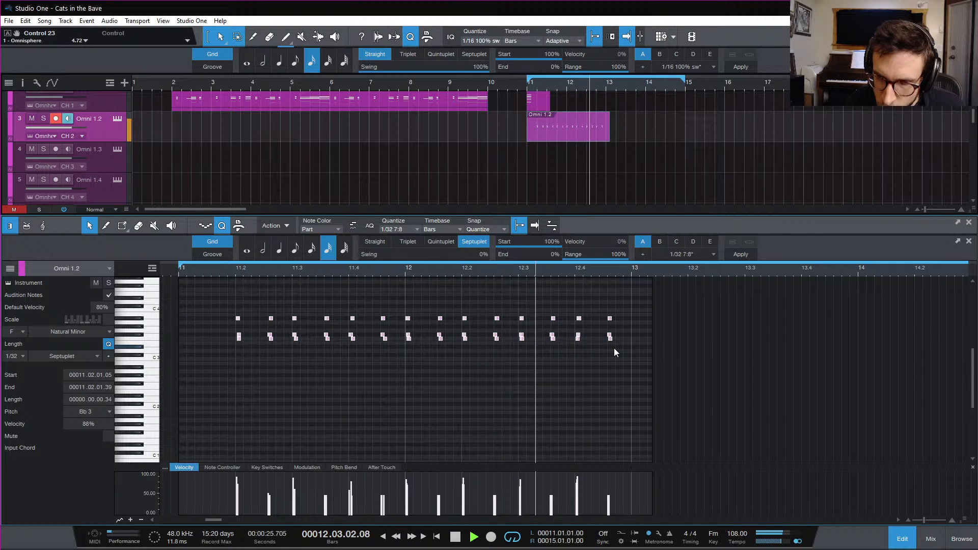
key(space)
key(space)
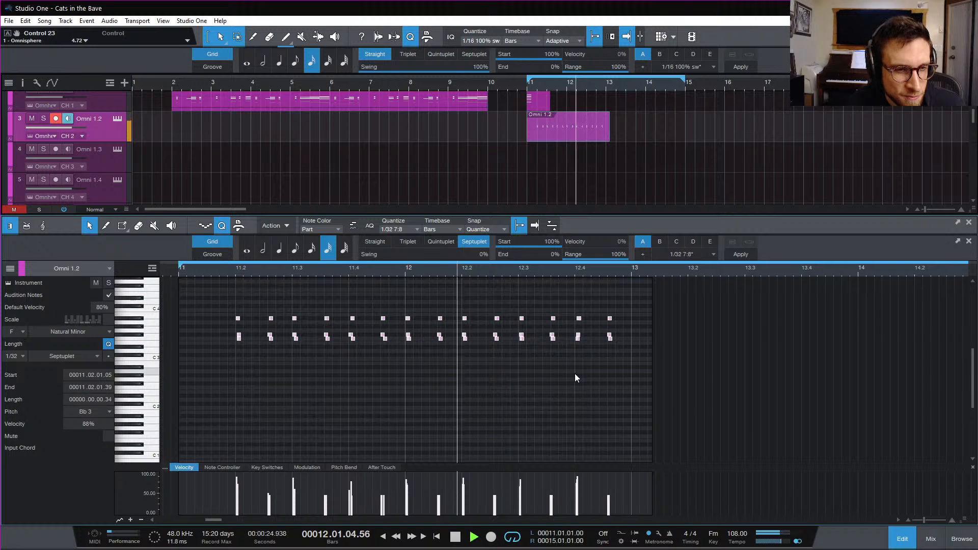
Close the note editor, stop playback and place the playback cursor at the start of bar 11
click(902, 534)
key(space)
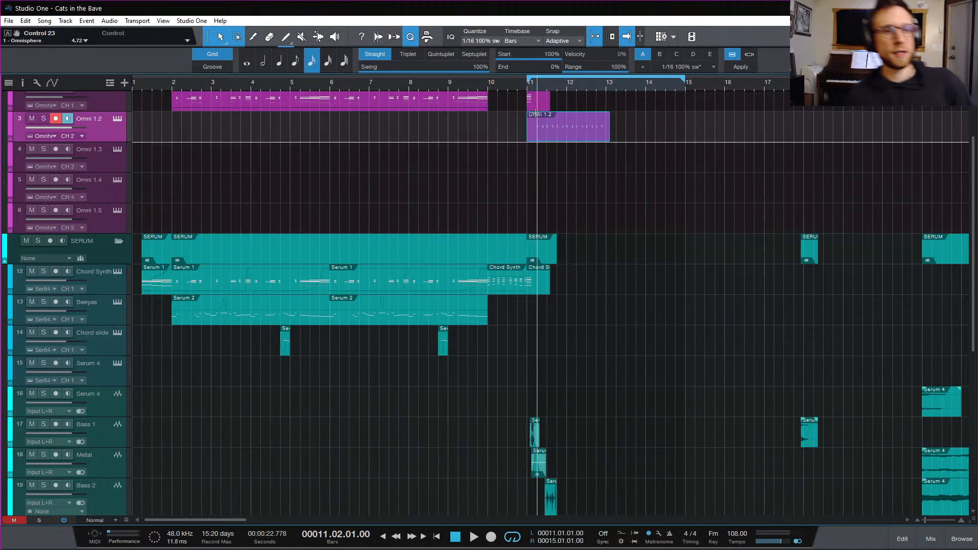
click(528, 90)
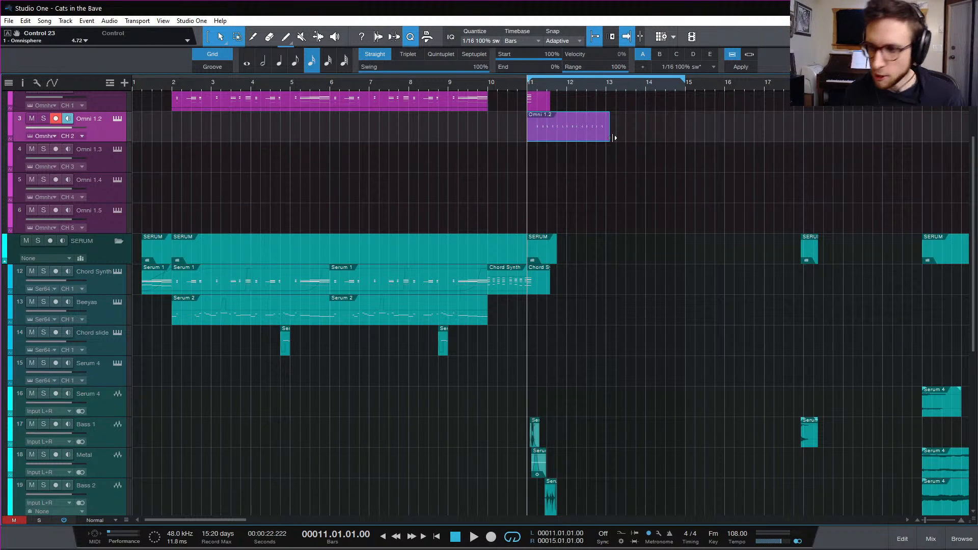
Trim the Omni 1.2 part to end at bar 13 and rename its track Retro
drag(615, 137, 611, 138)
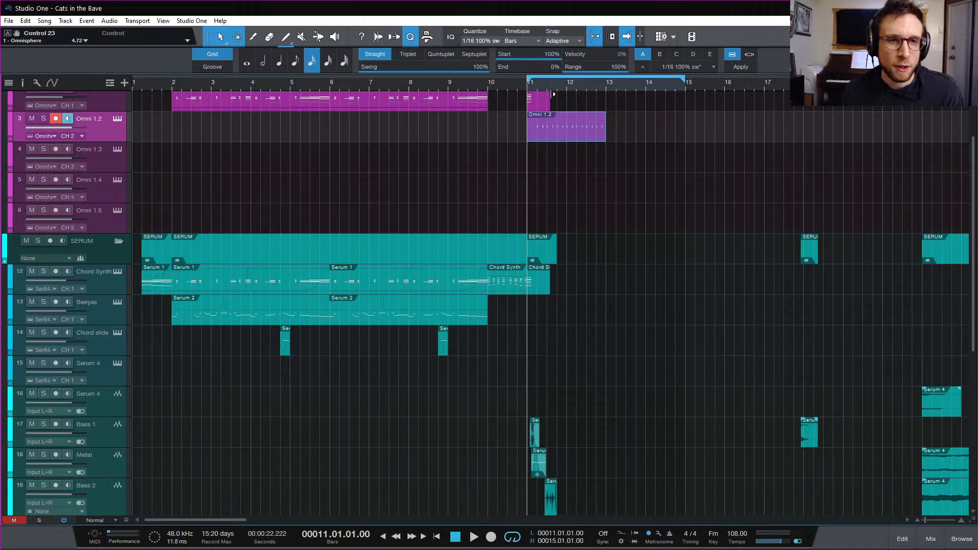
scroll(633, 244, up, 3)
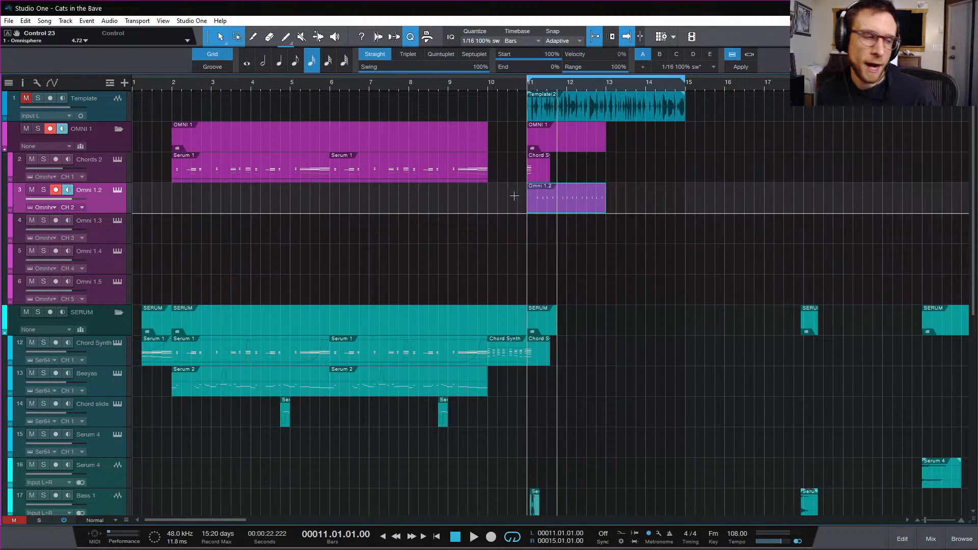
double_click(87, 191)
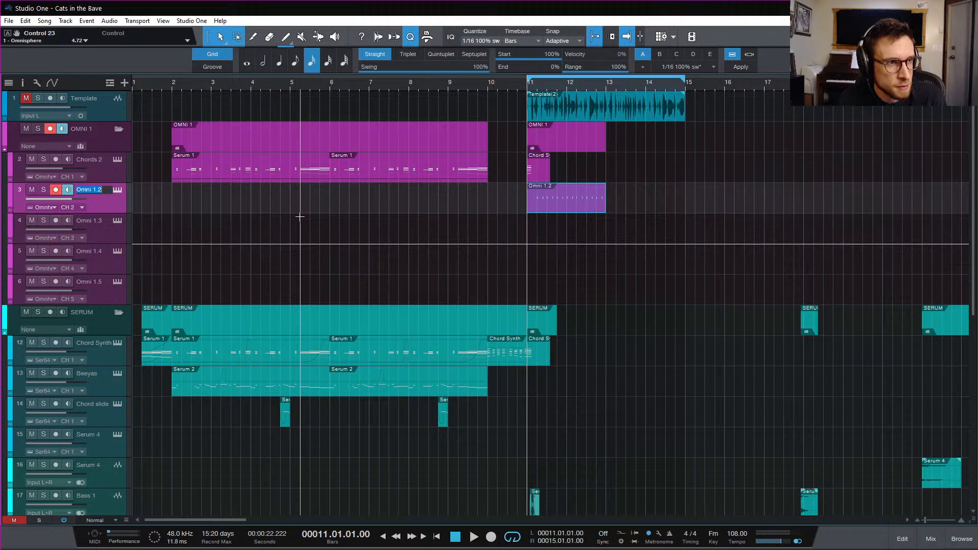
text(Retro)
key(Return)
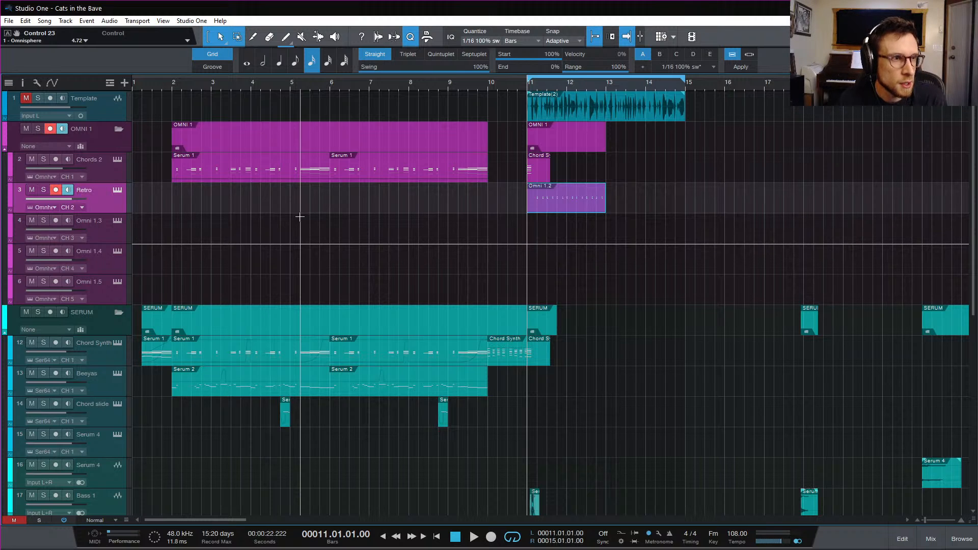
Audition the Retro part from bar 11 and check its Omnisphere layer effects racks, finishing on the Common rack
key(space)
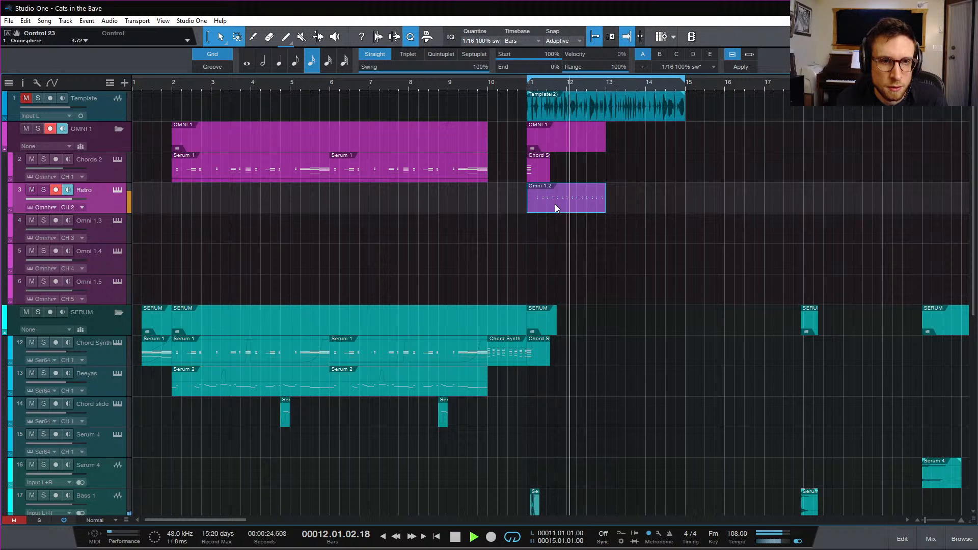
key(space)
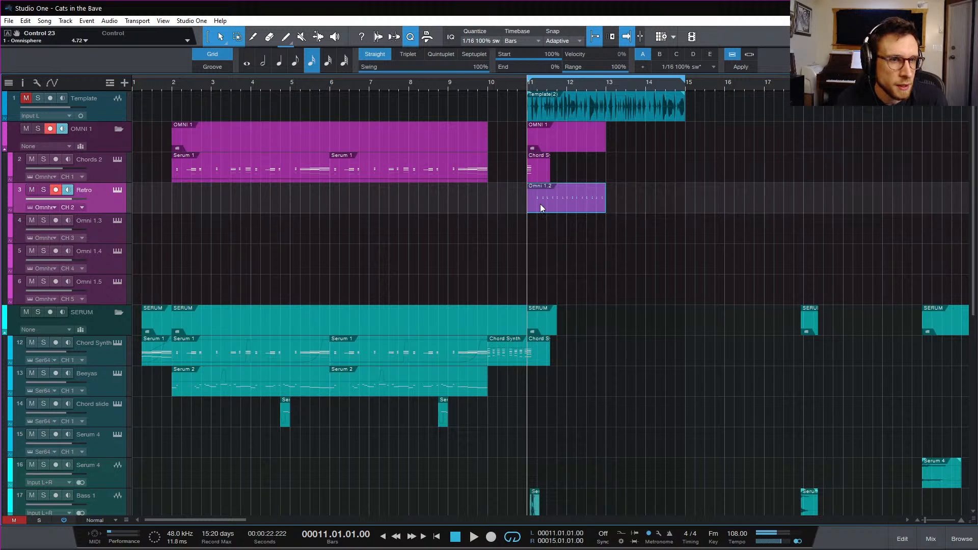
click(120, 190)
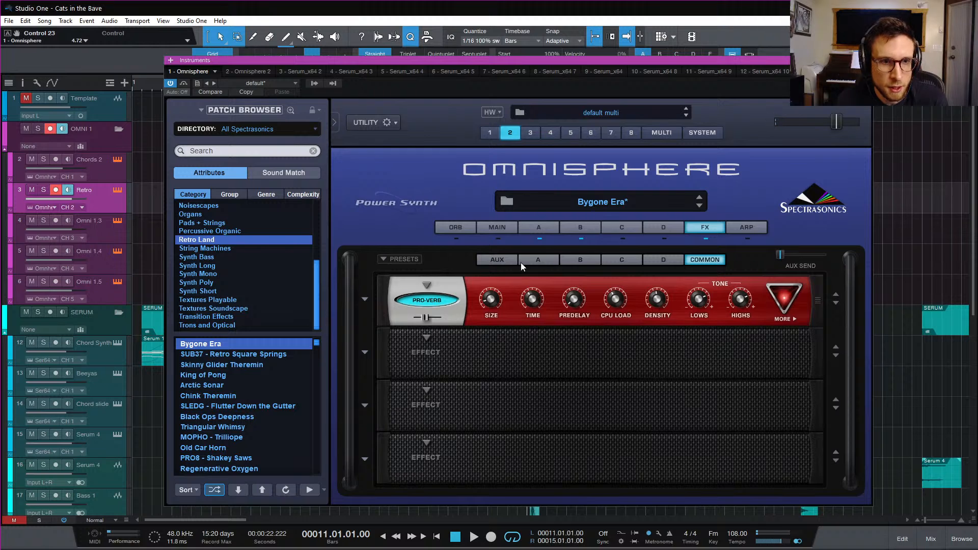
click(622, 260)
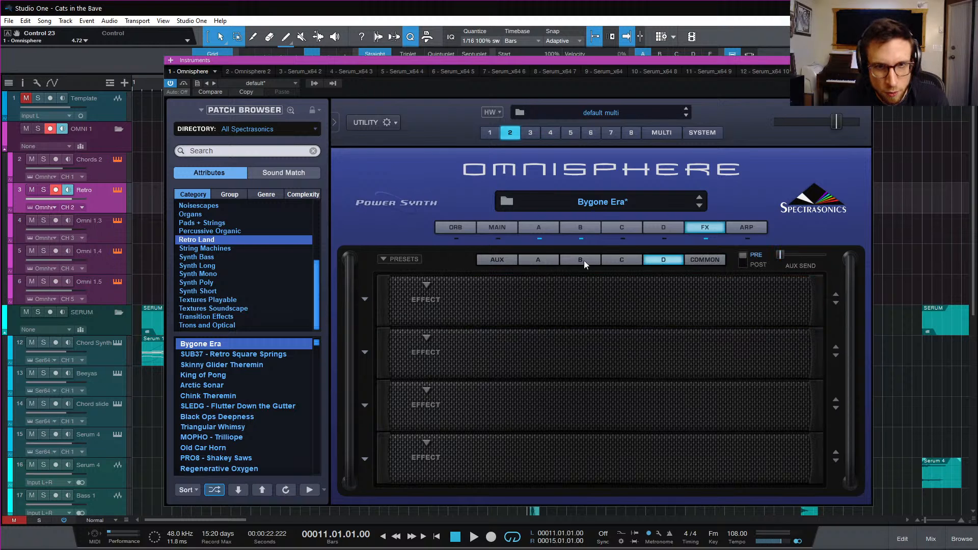
click(539, 259)
click(706, 259)
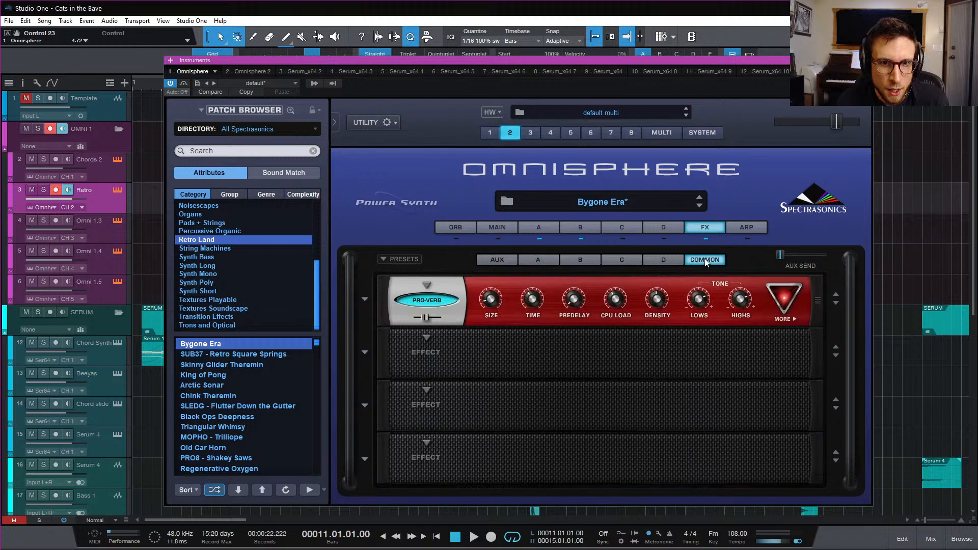
click(375, 297)
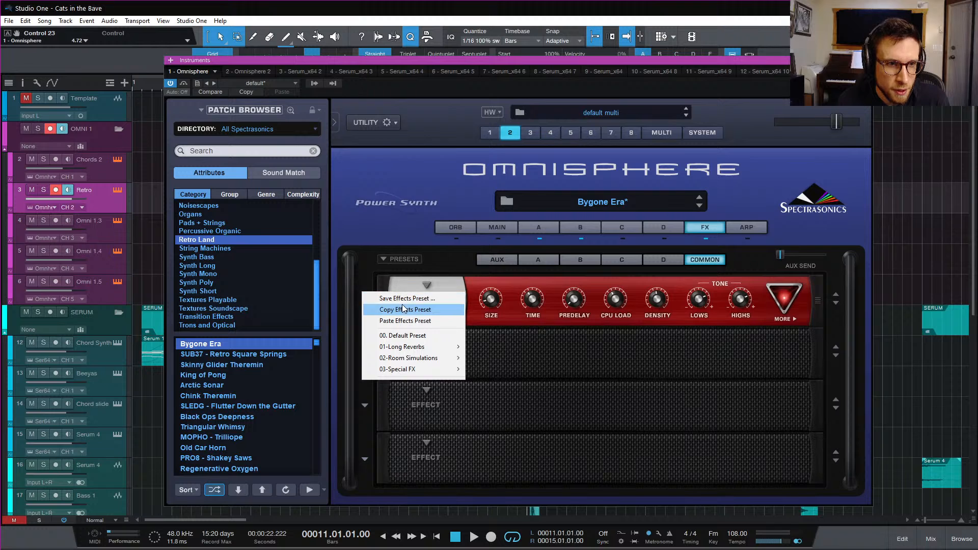
click(564, 358)
click(443, 285)
click(573, 357)
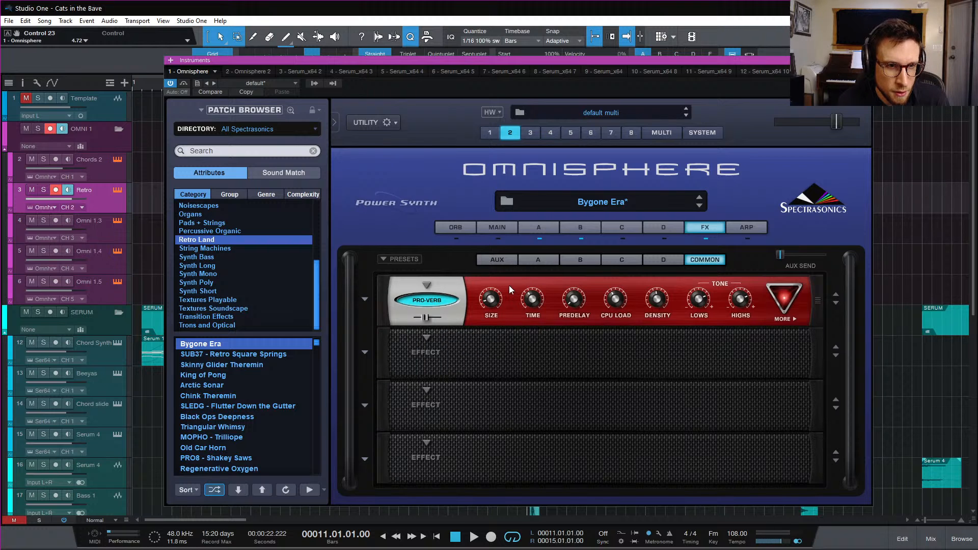
Move the PRO-Verb to the second slot of the Common rack and add a Radio Delay in the first slot
drag(817, 300, 818, 354)
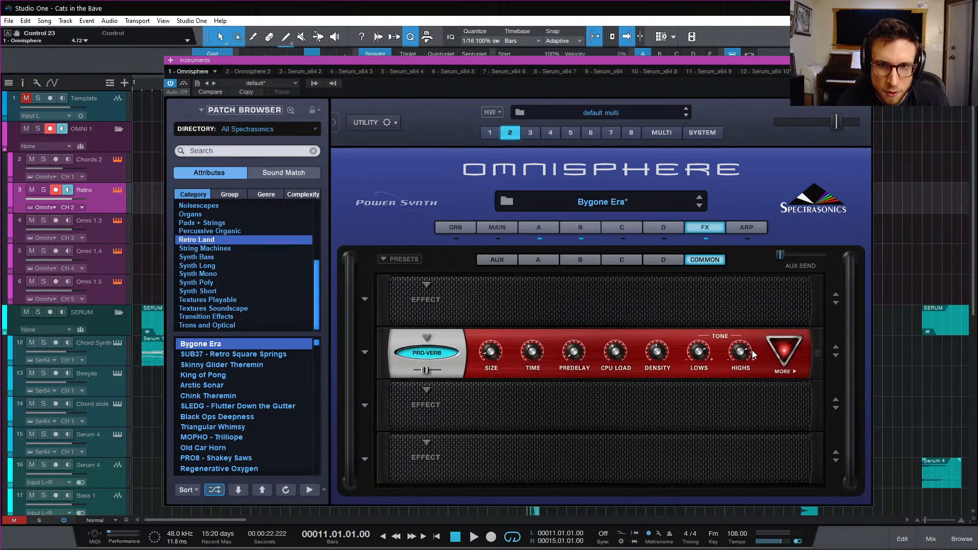
click(426, 286)
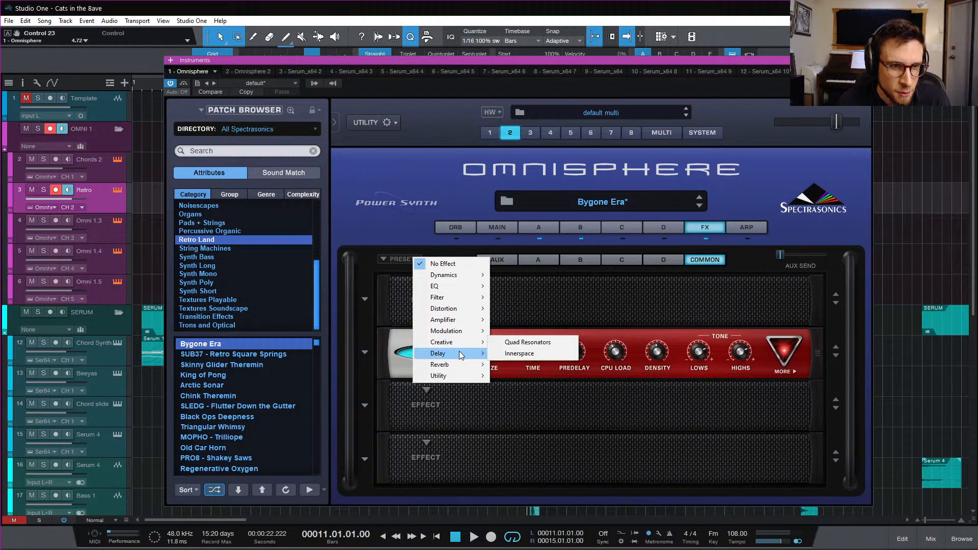
mouse_move(462, 354)
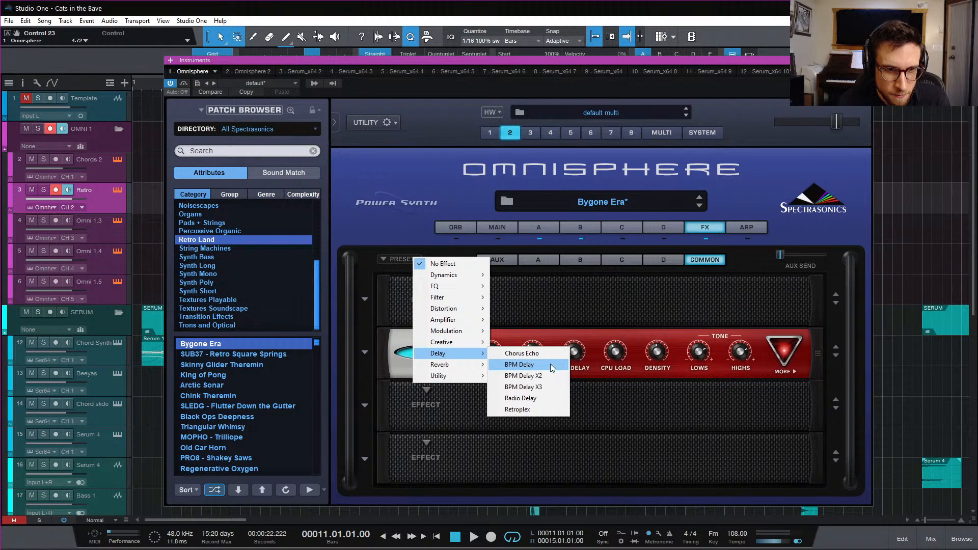
click(543, 400)
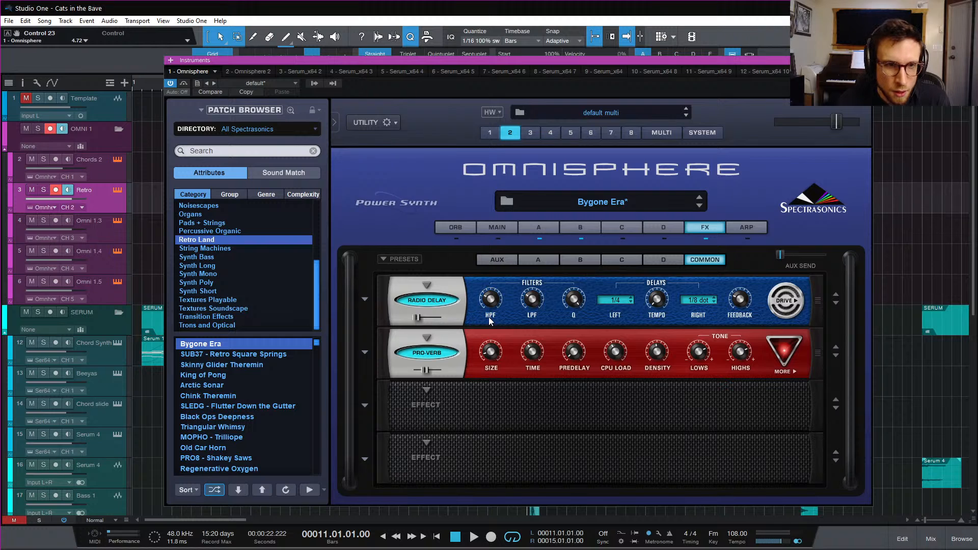
Play the Retro part twice from bar 11 to hear it with the Radio Delay
key(space)
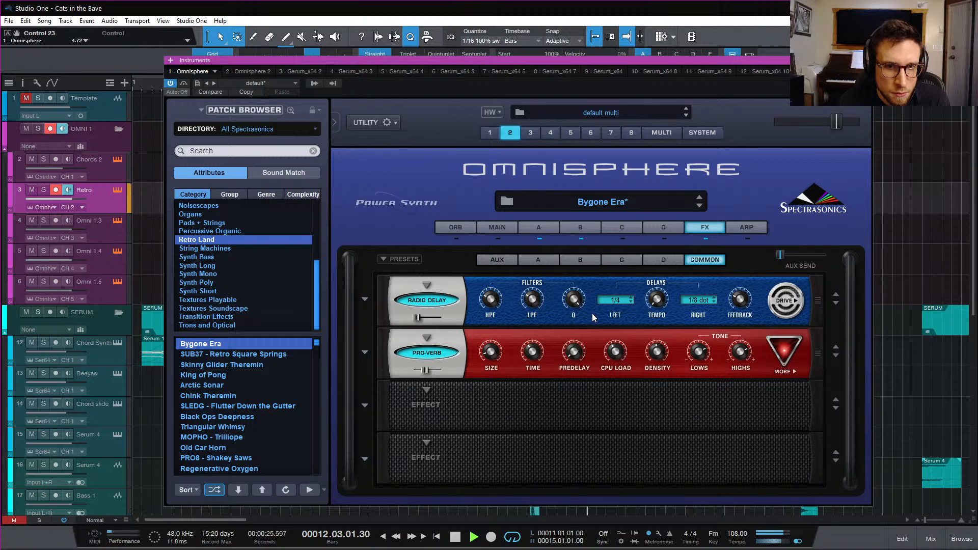
key(space)
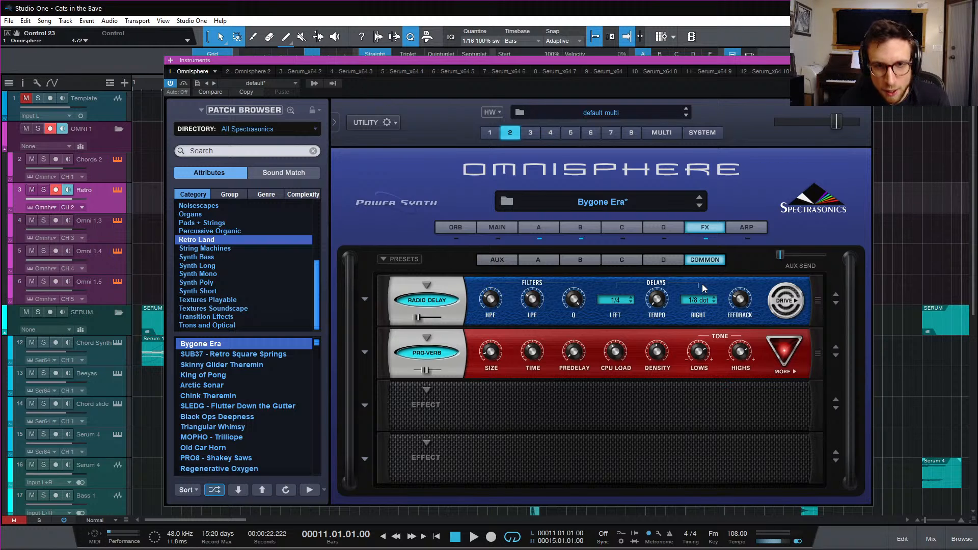
key(space)
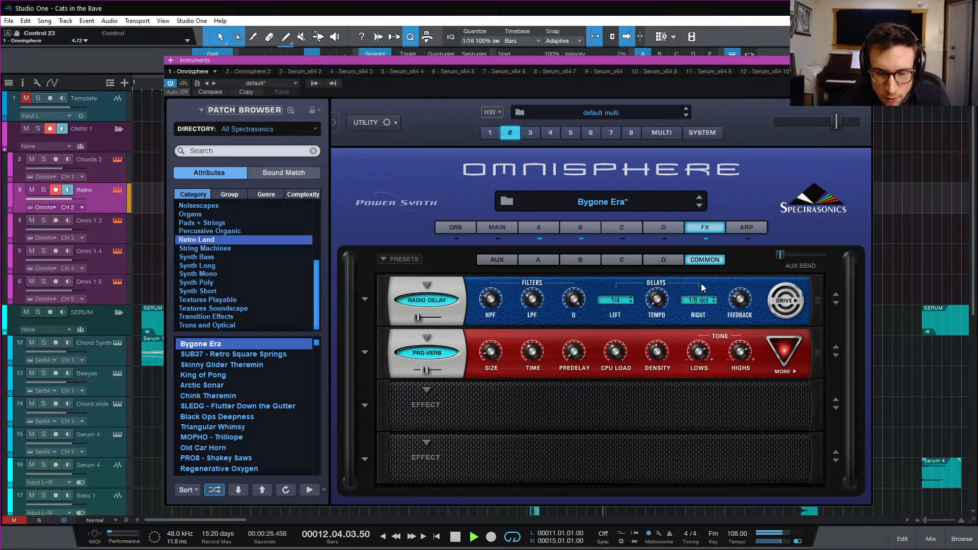
key(space)
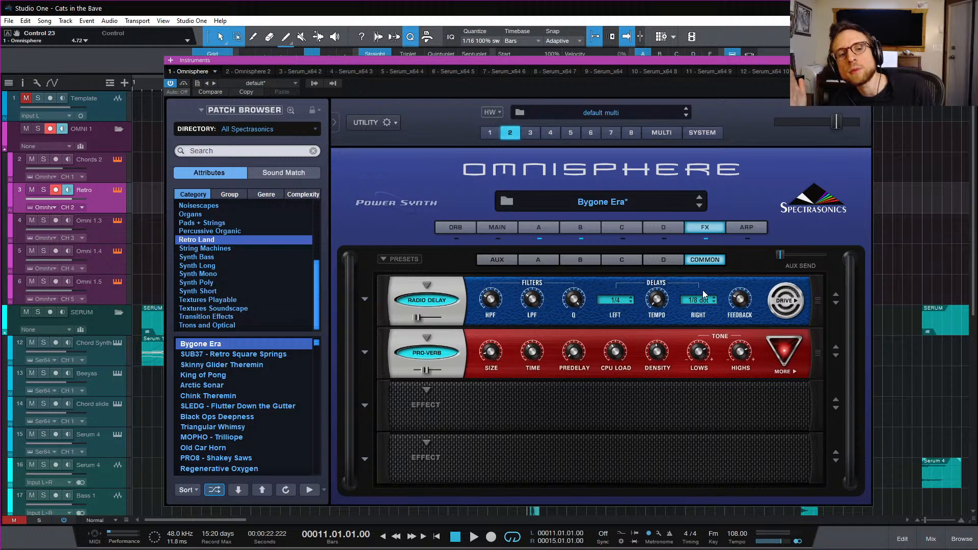
Check the Radio Delay's right delay-time choices and drive controls, and replay the part from bar 11
click(713, 300)
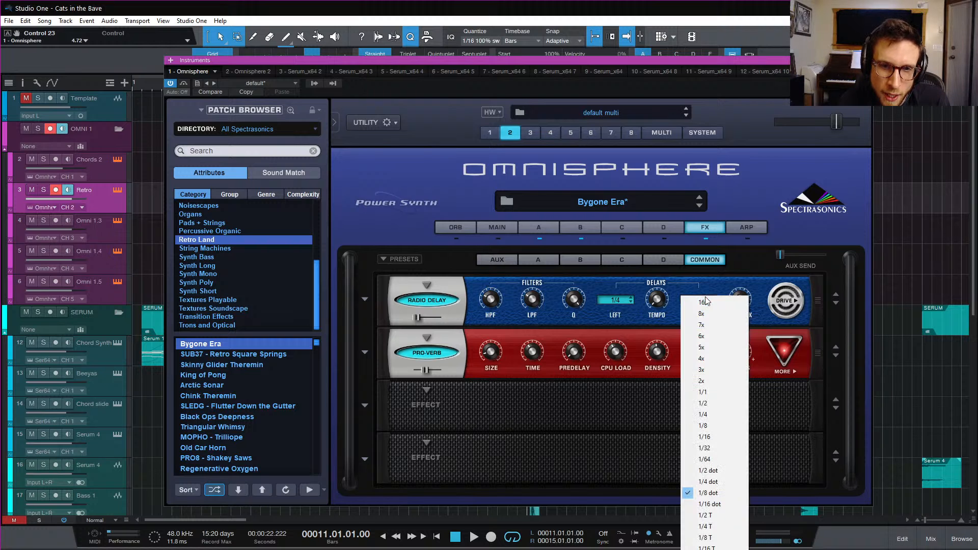
click(708, 287)
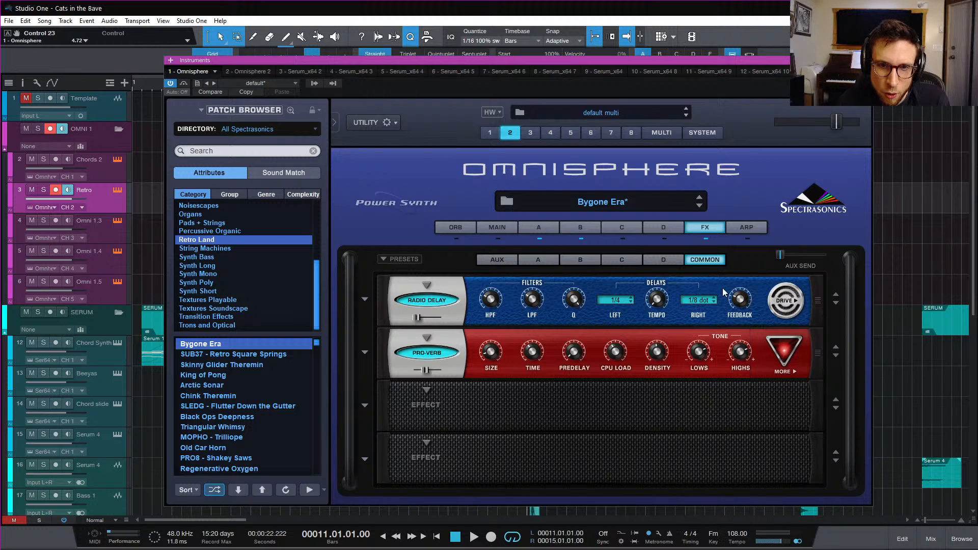
click(785, 301)
click(785, 302)
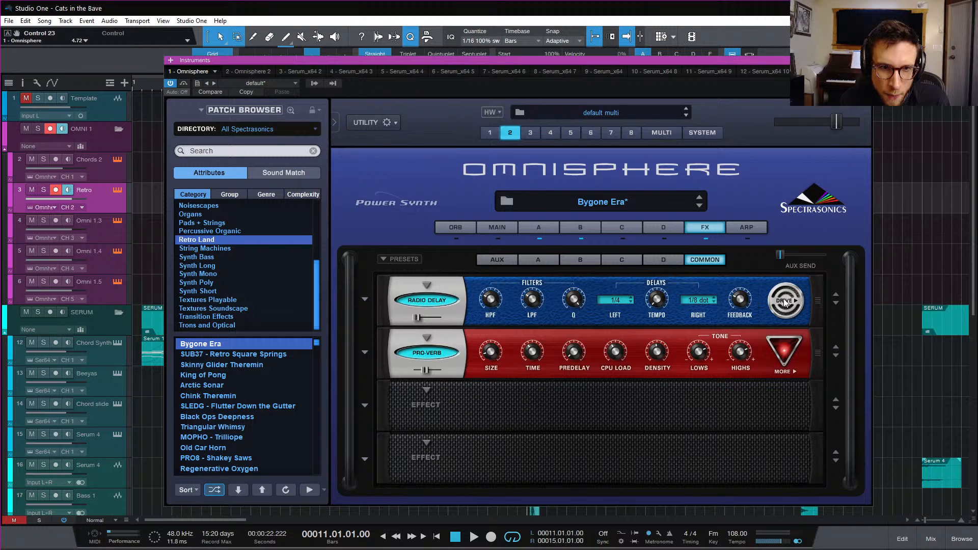
key(space)
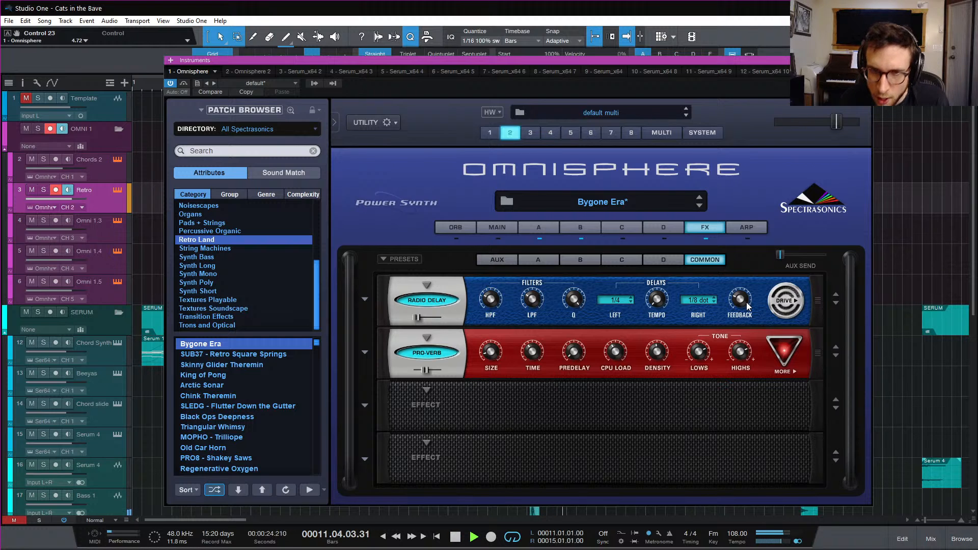
key(space)
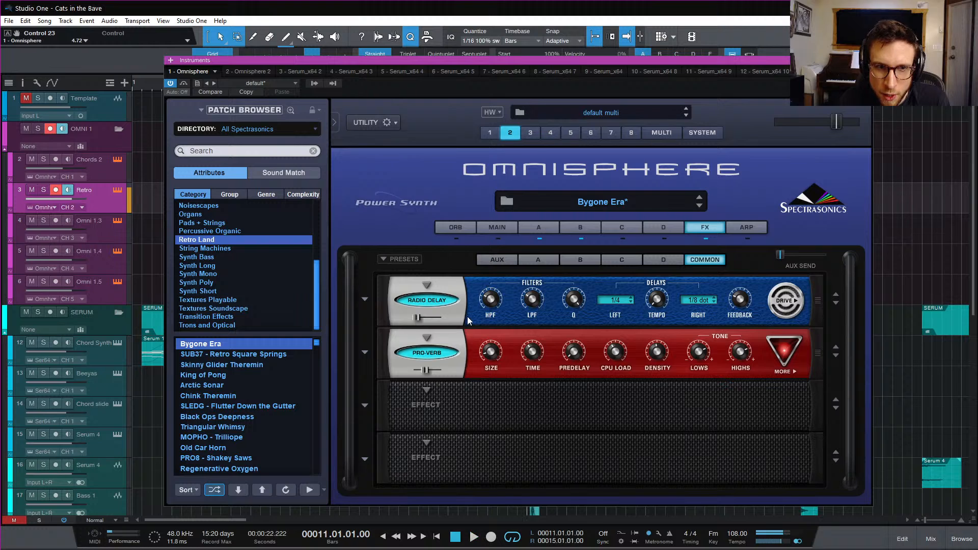
Lower the Radio Delay's mix slightly and audition the Retro part repeatedly from bar 11
drag(415, 317, 414, 321)
key(space)
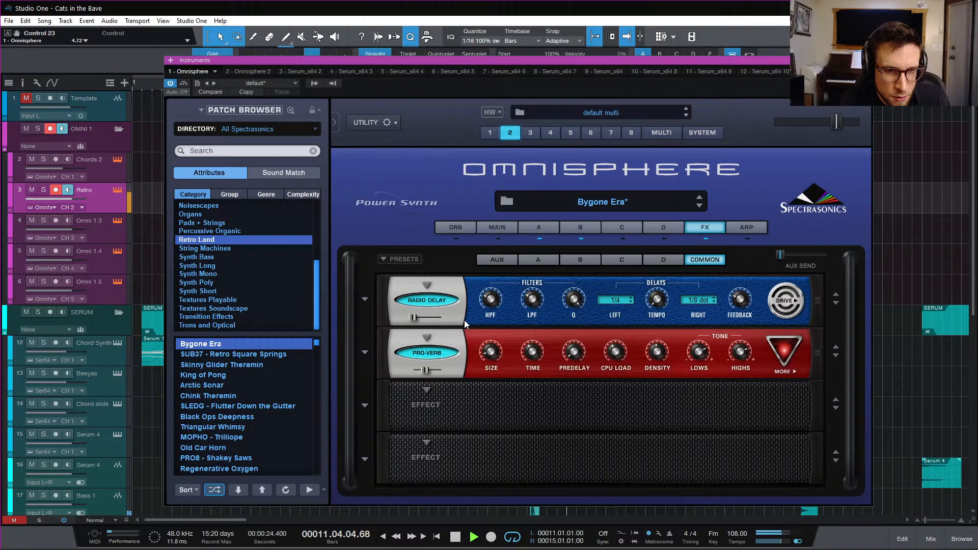
key(space)
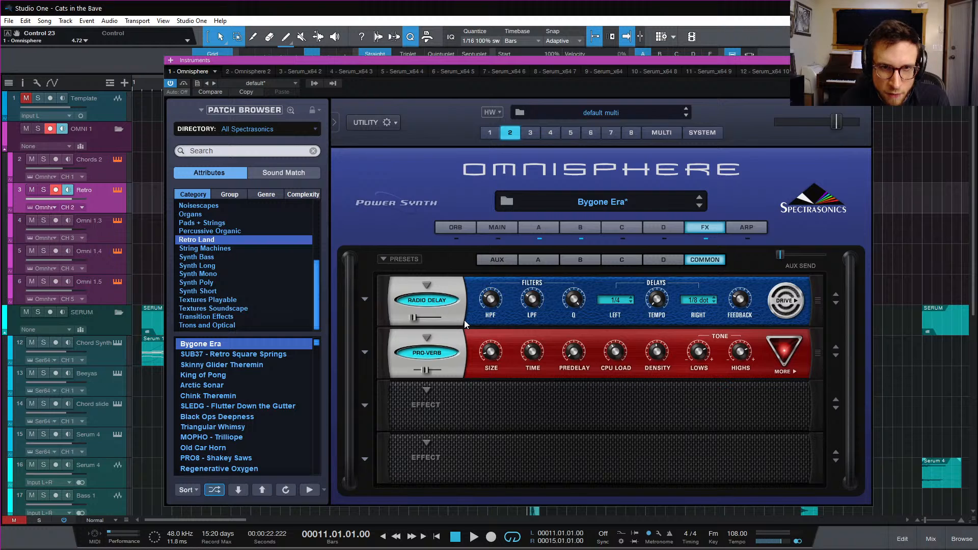
key(space)
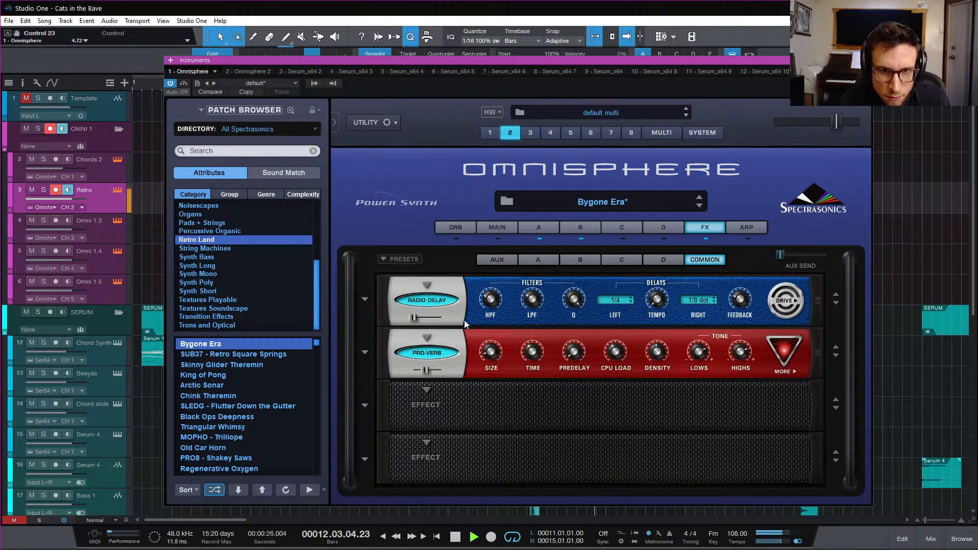
key(space)
key(space)
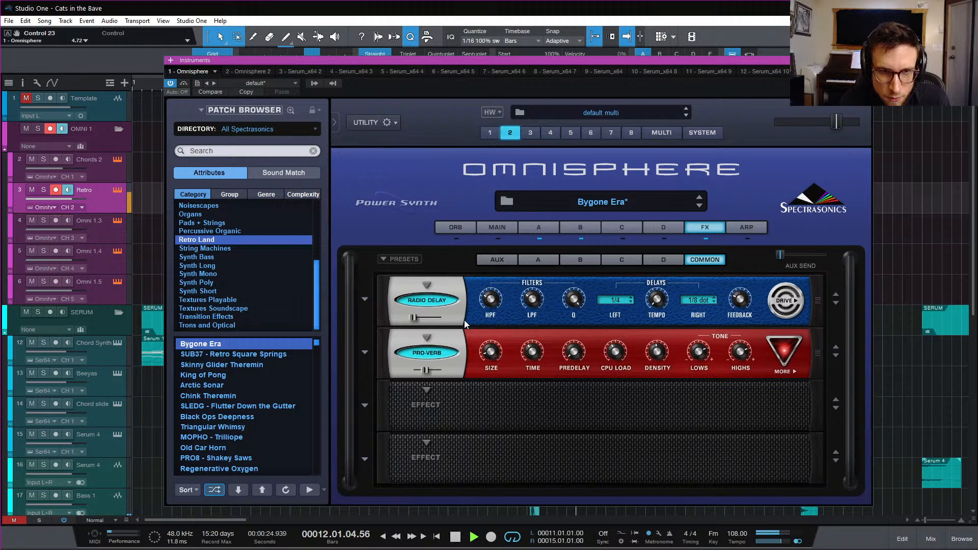
key(space)
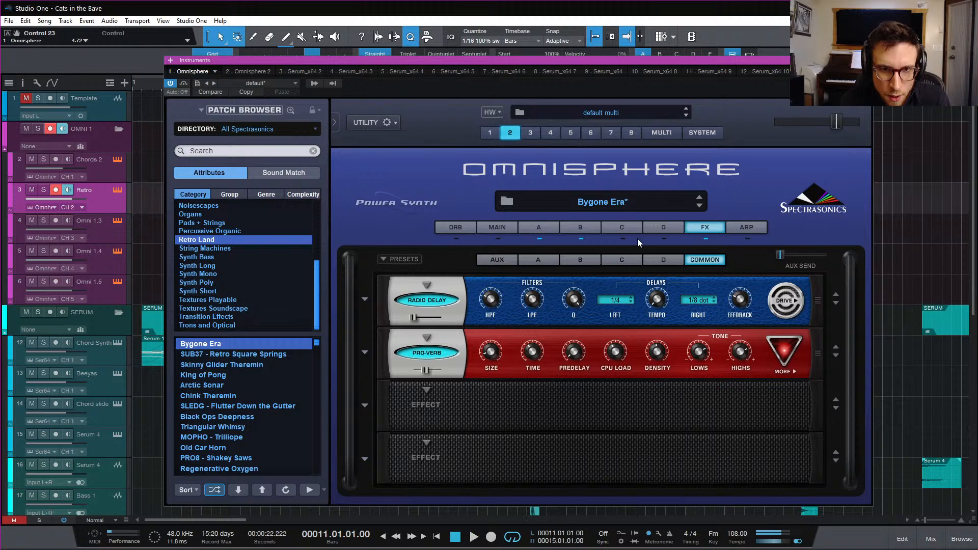
Close the Omnisphere instrument window and save the song
click(865, 60)
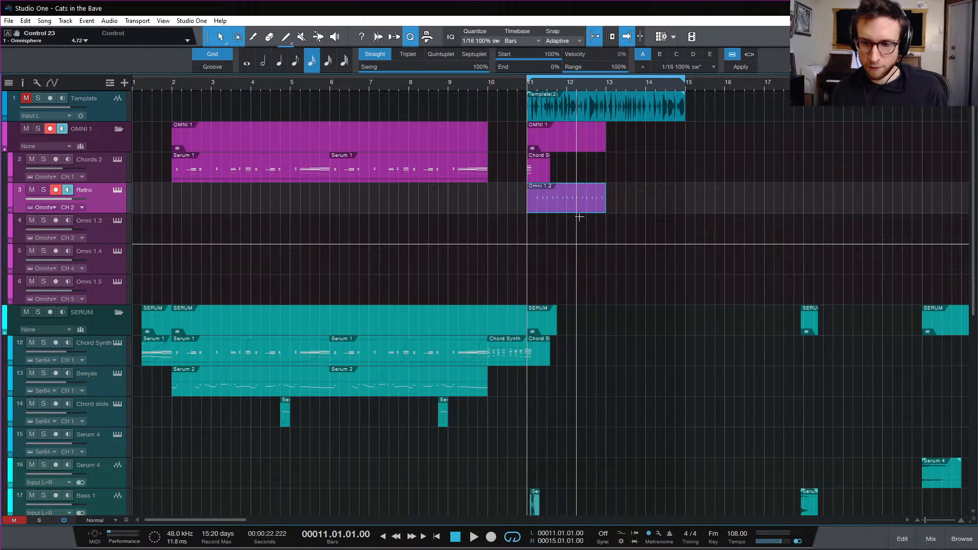
key(ctrl+s)
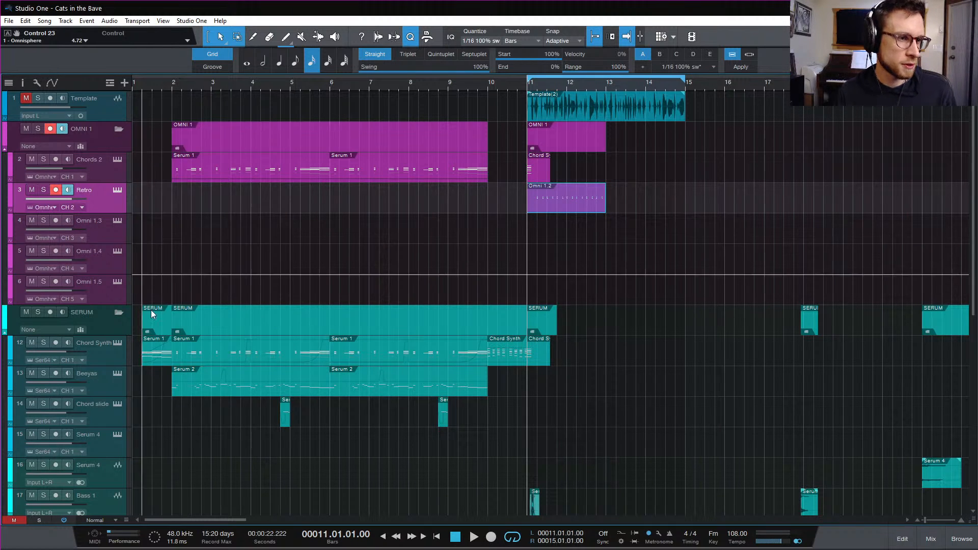
Open Omnisphere from the Omni 1.3 track, switch to part 3 and set layer A's oscillator to Synth mode
click(117, 221)
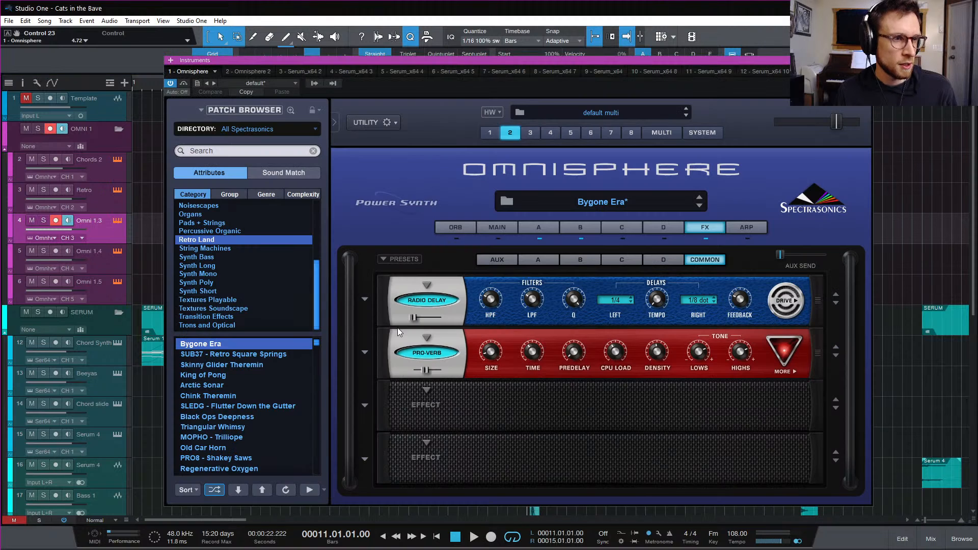
click(537, 134)
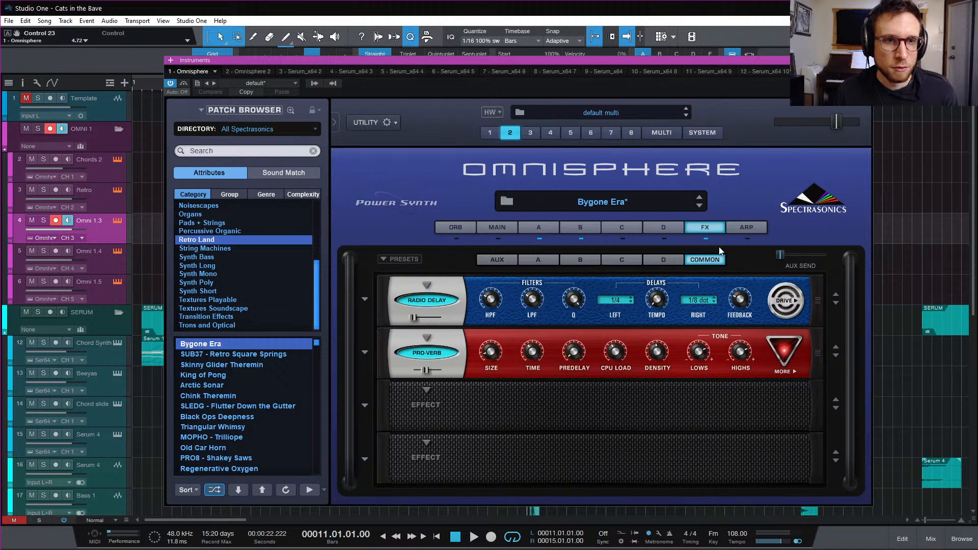
click(539, 228)
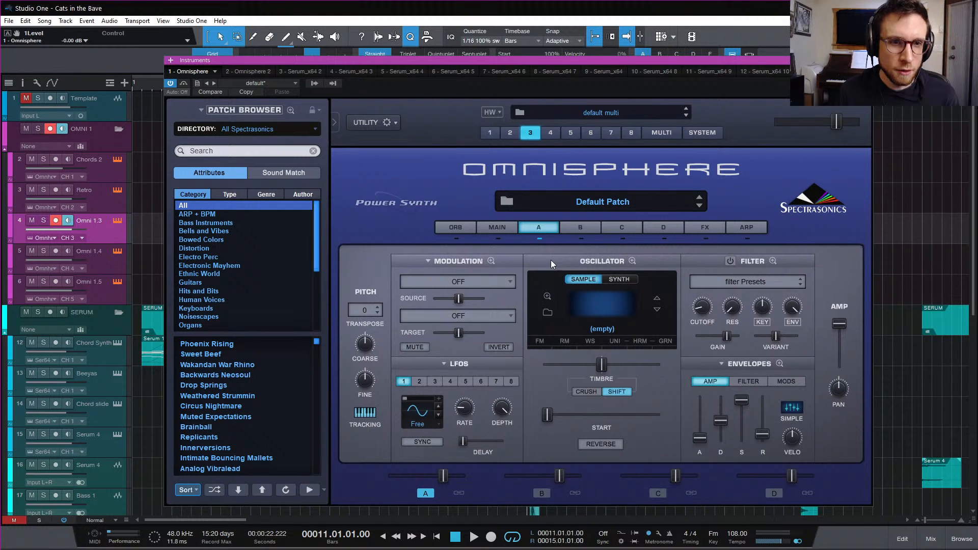
click(616, 278)
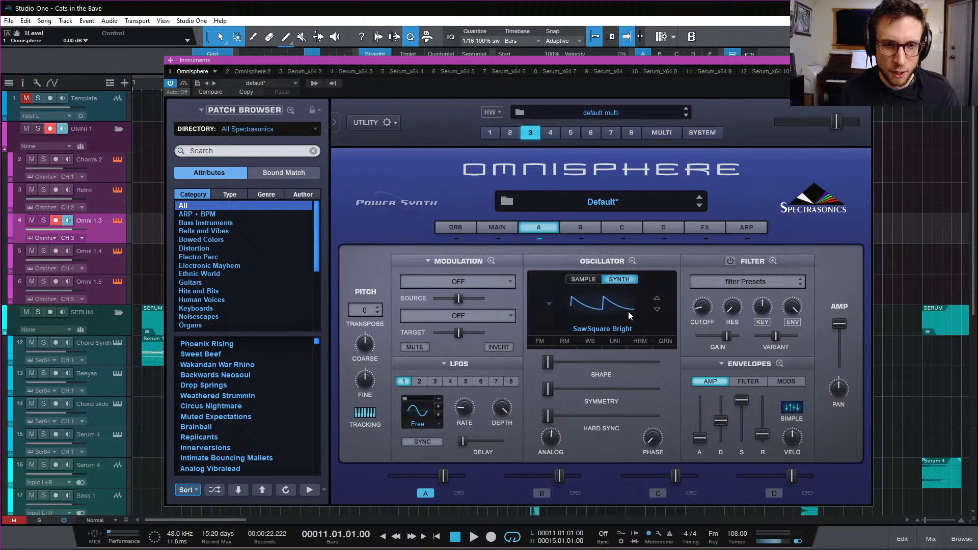
Change layer A's synth oscillator waveform to SawSquare Fat
click(658, 309)
click(657, 299)
click(657, 299)
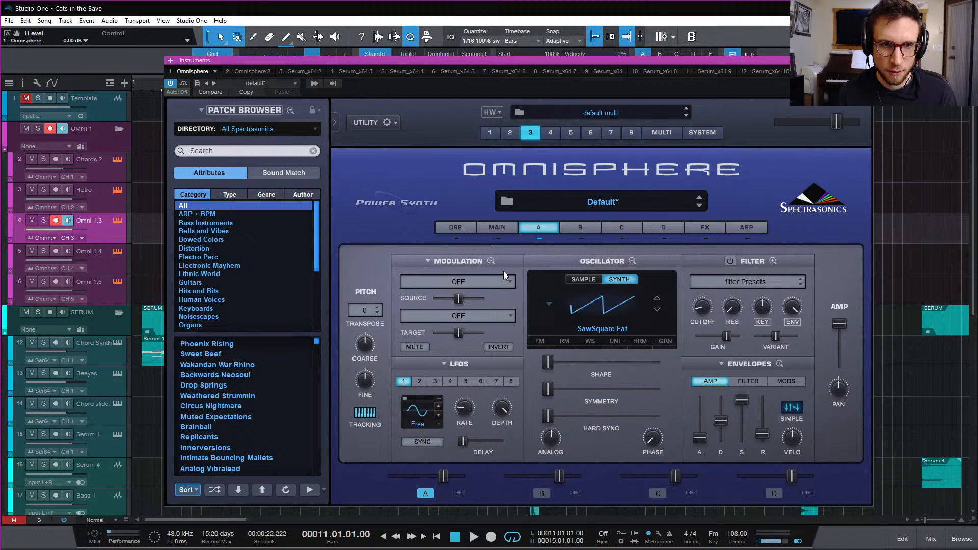
Make the part 3 patch monophonic with Solo, enable a short Glide, and return to the layer A settings
click(499, 227)
click(381, 264)
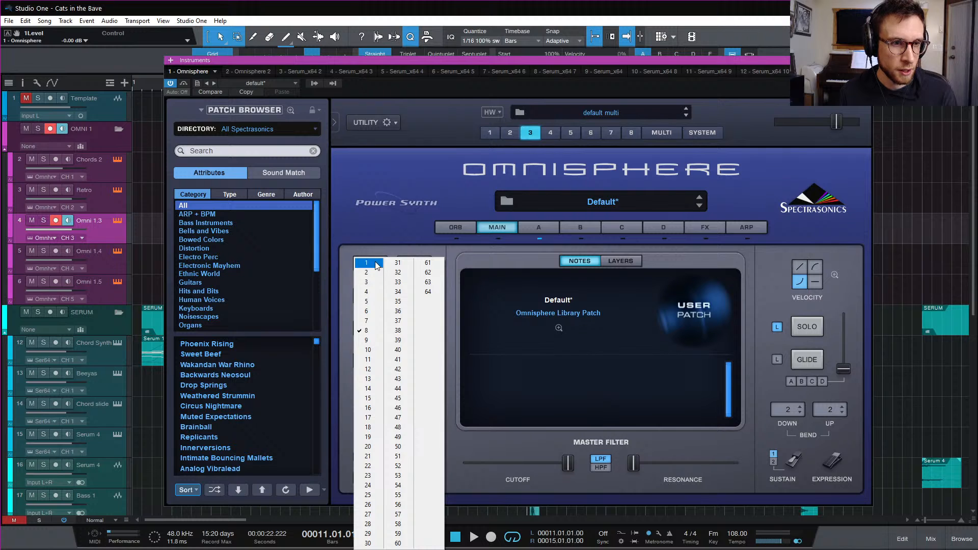
click(817, 327)
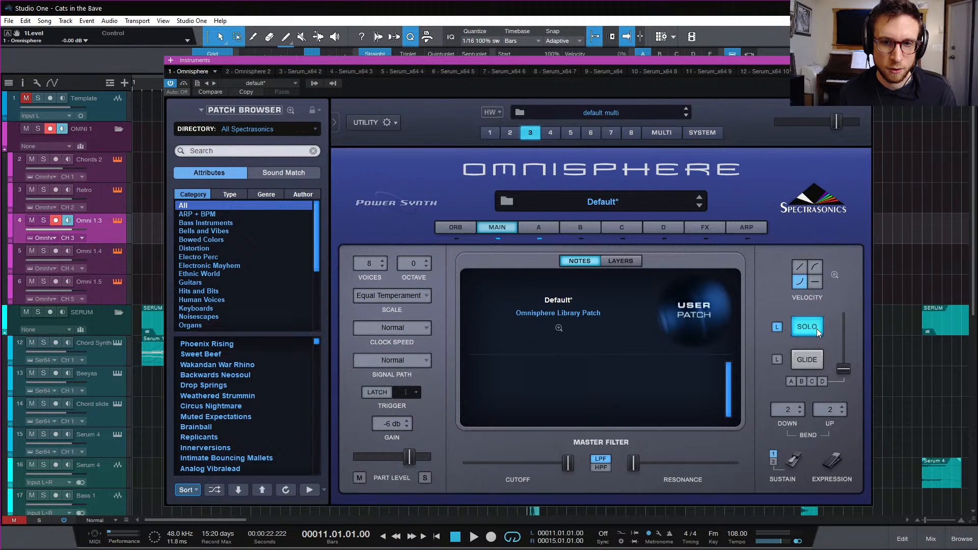
drag(843, 369, 846, 356)
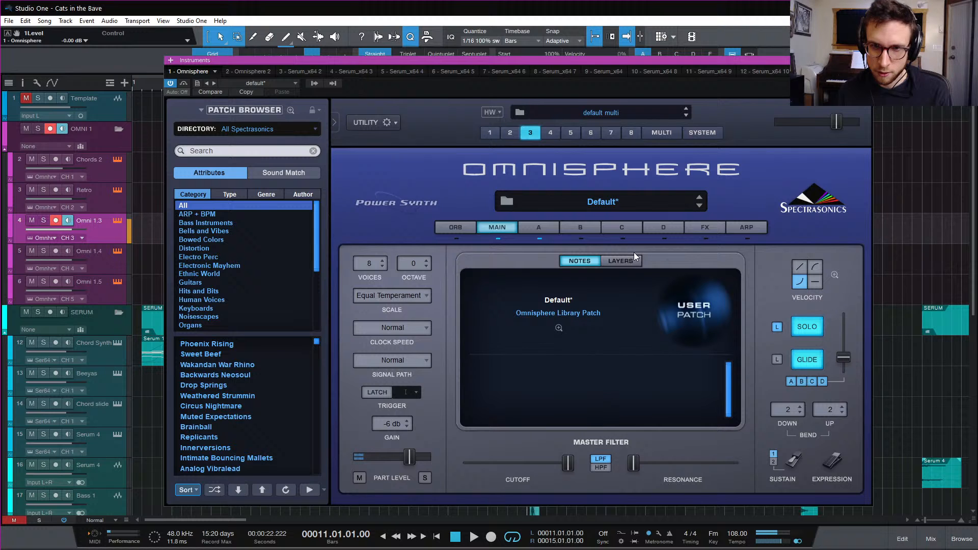
click(545, 228)
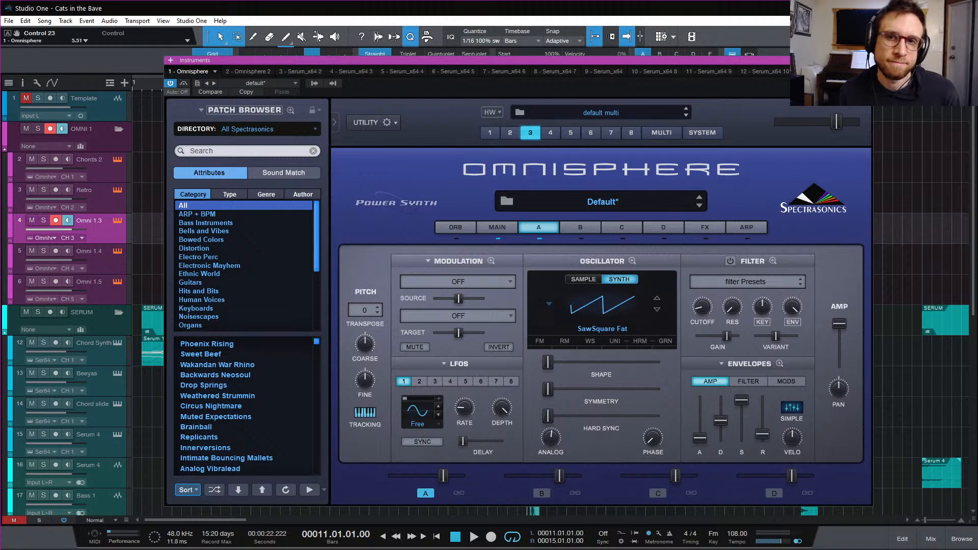
Close the instrument window, show the mixer and add a Verb1 send to the Omni 1.3 channel
key(F11)
key(F3)
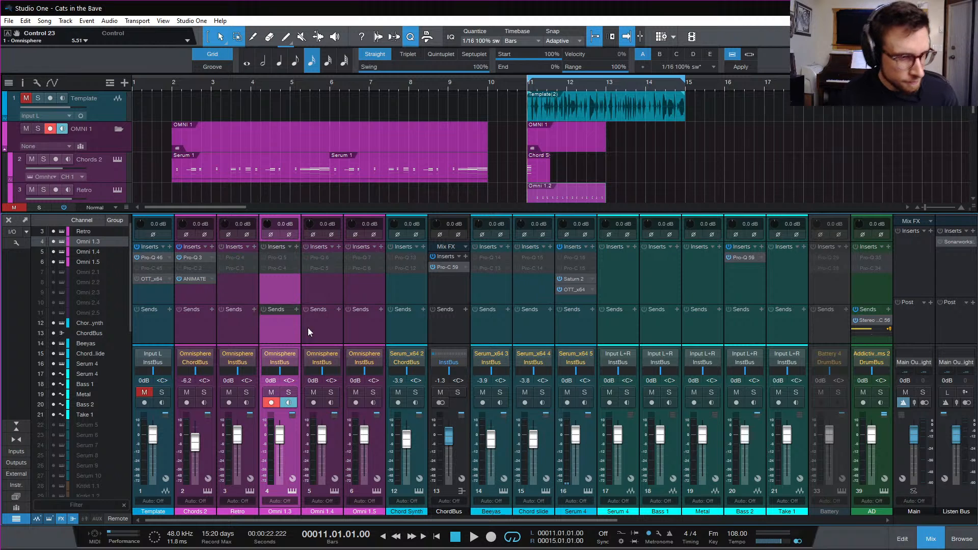
scroll(221, 324, right, 5)
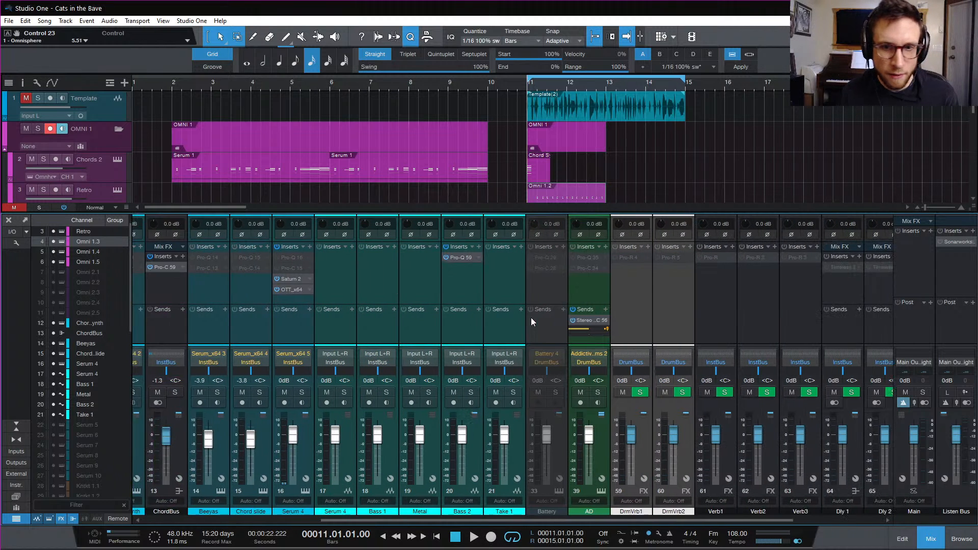
scroll(357, 324, left, 5)
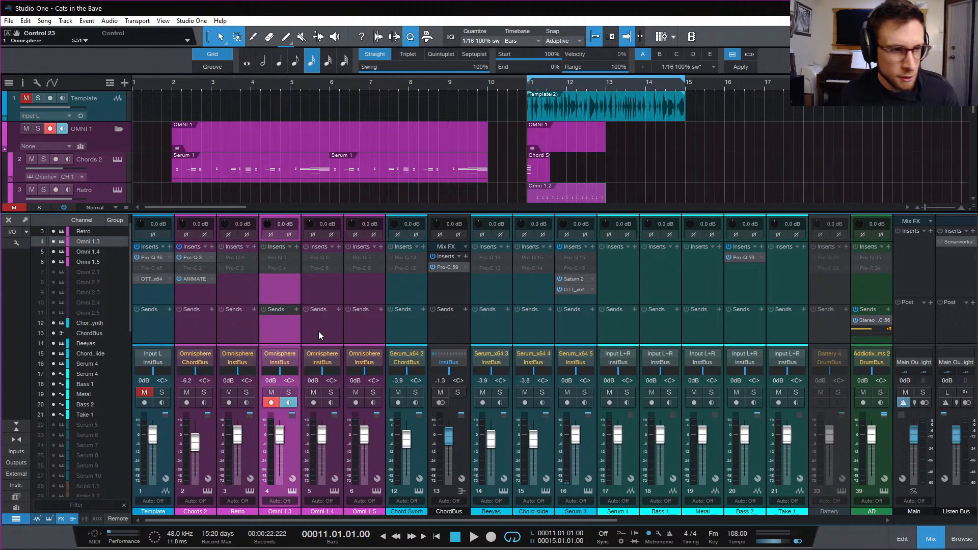
click(297, 314)
click(355, 434)
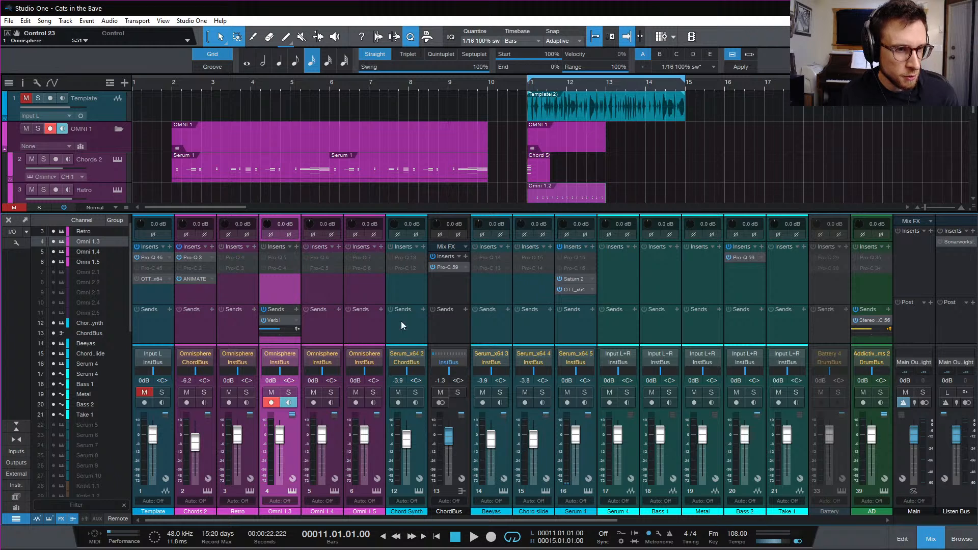
Enable the Pro-R reverb on the Verb1 FX channel and open its settings
scroll(401, 321, right, 5)
right_click(692, 256)
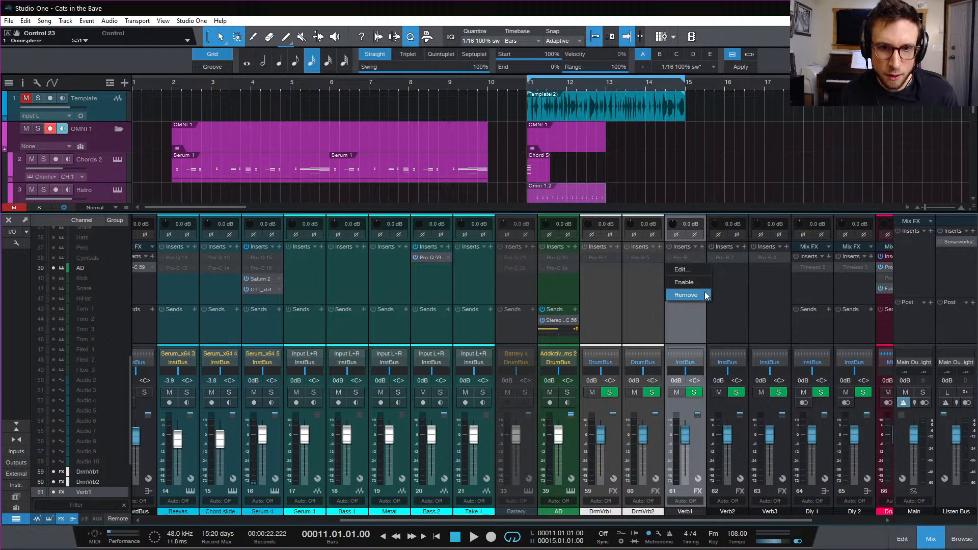
click(684, 258)
click(684, 257)
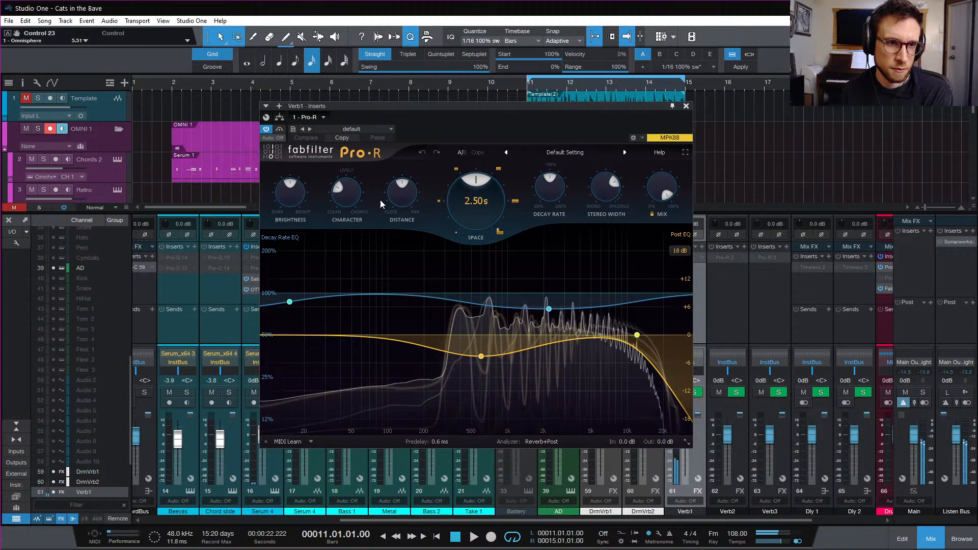
Set Pro-R's Character to 100%, Distance to about 81%, Decay Rate to about 116% and Space to about 3.2 s, and close it
drag(345, 191, 346, 158)
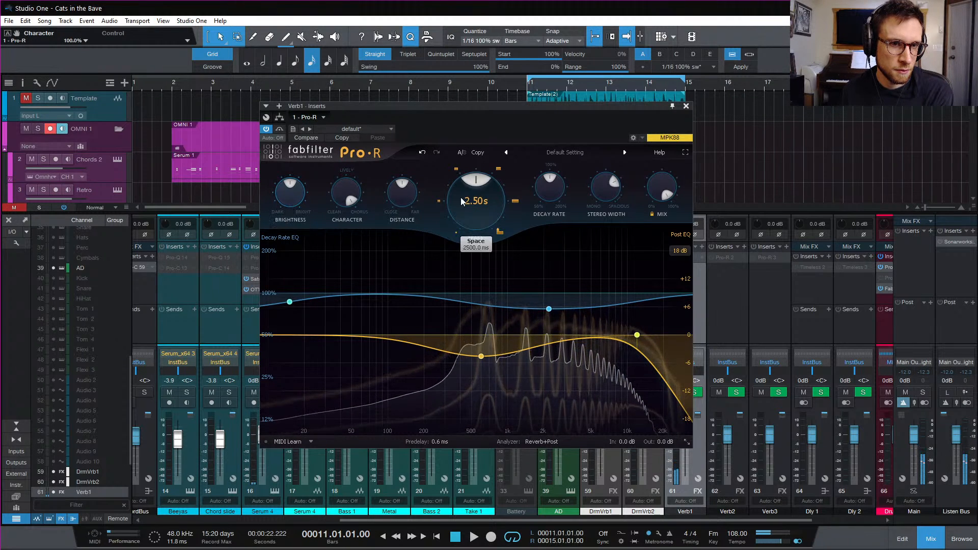
drag(402, 193, 403, 176)
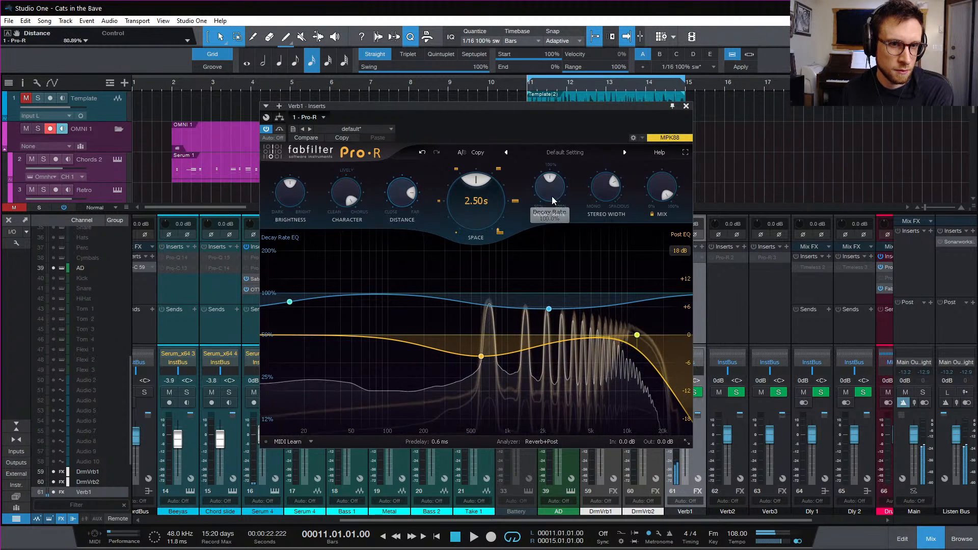
drag(552, 200, 553, 190)
drag(481, 201, 484, 193)
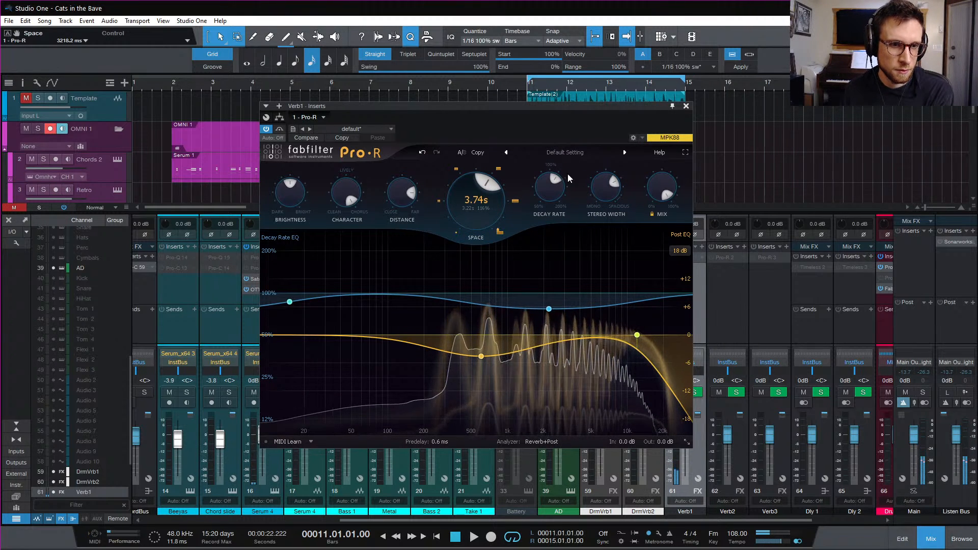
click(686, 106)
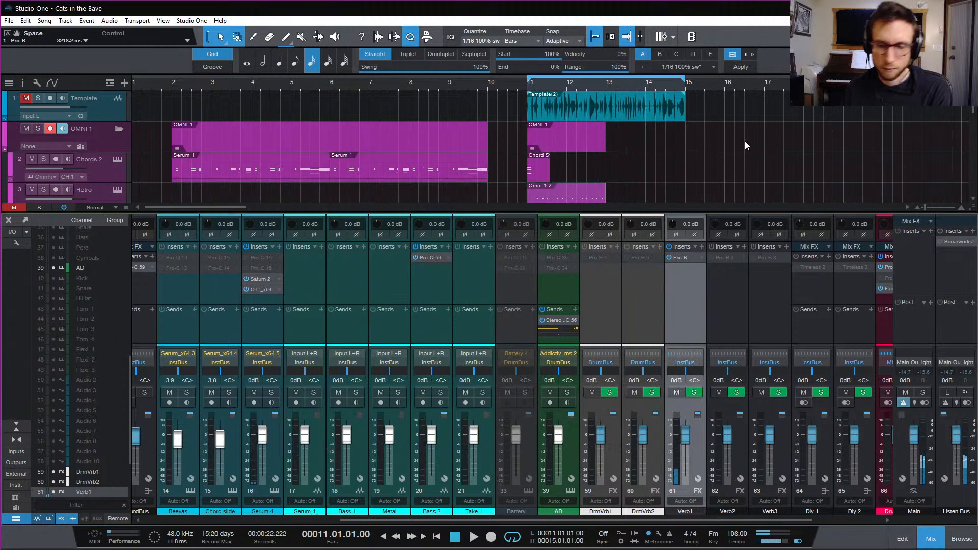
Lower the Omni 1.3 channel's volume to -6.6 dB
scroll(322, 328, left, 6)
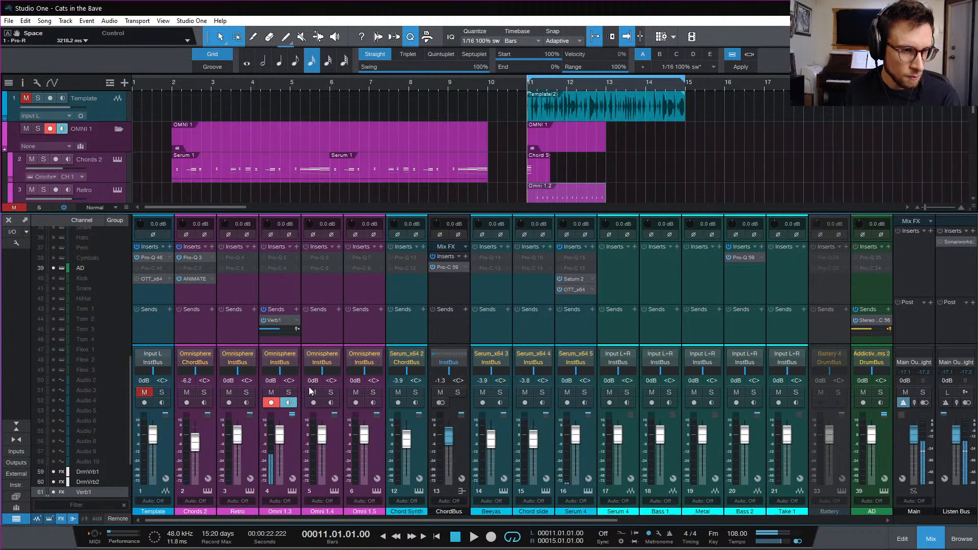
drag(284, 433, 279, 445)
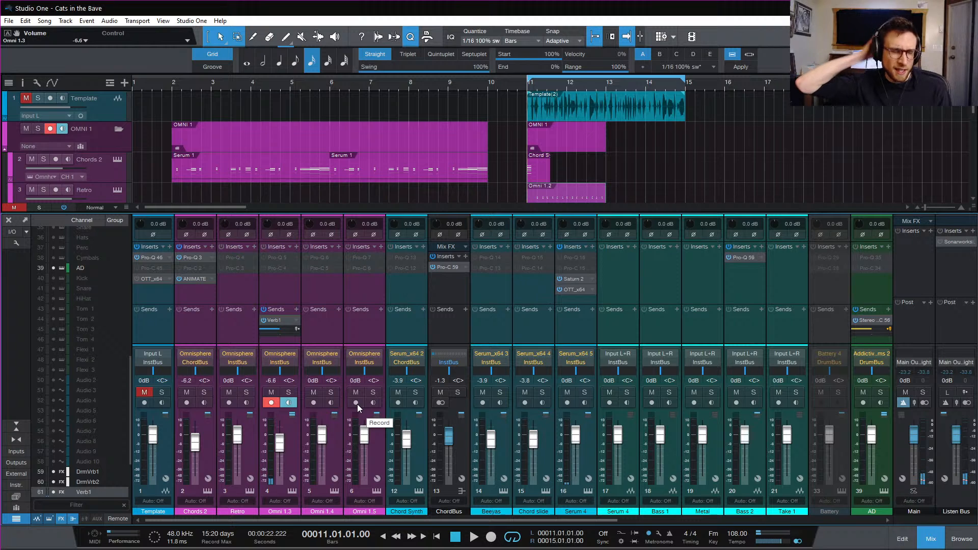
Play the song repeatedly from bar 11 to audition a lead idea with the Omni 1.3 sound
key(space)
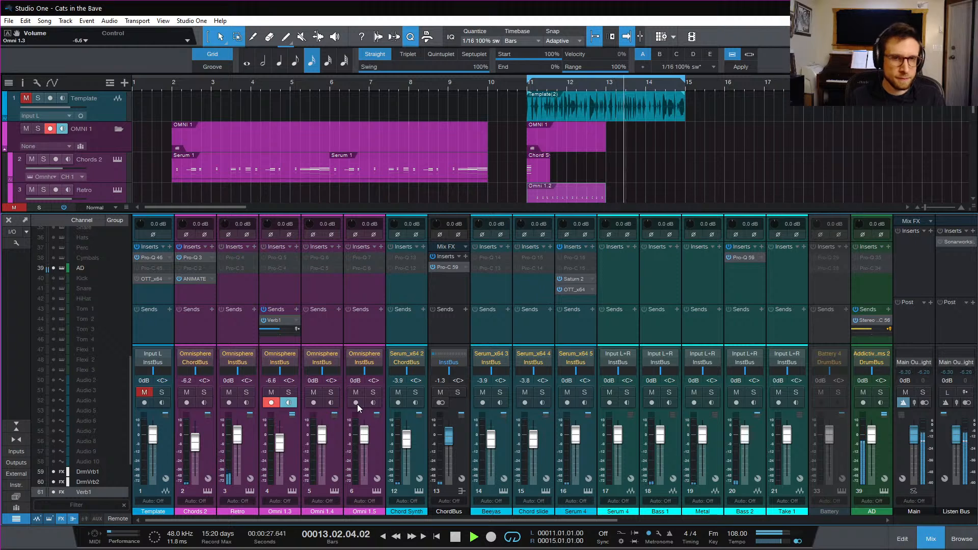
key(space)
key(space)
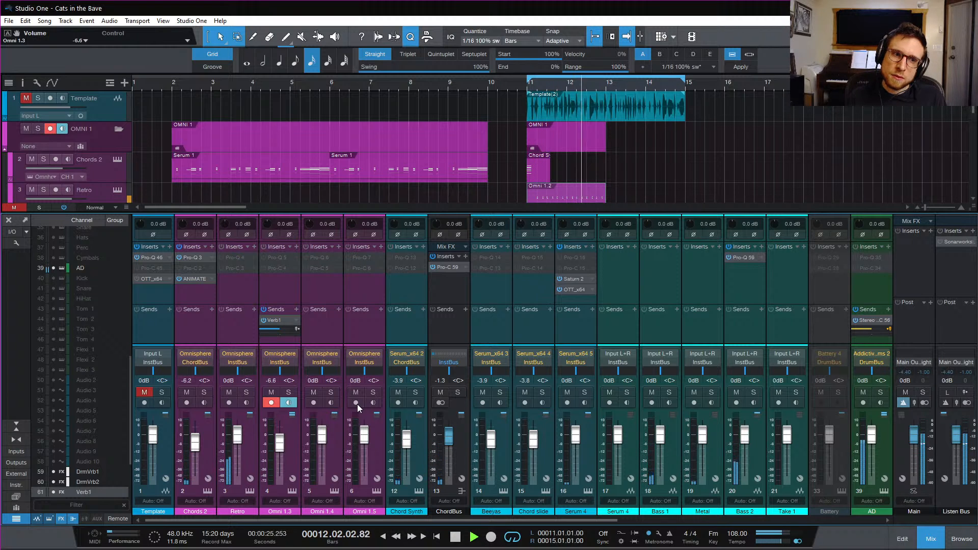
key(space)
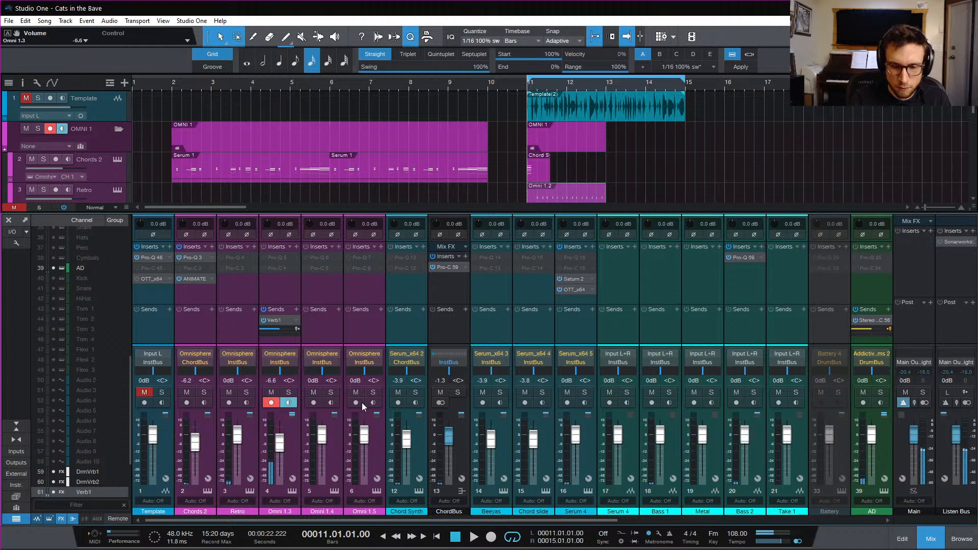
key(space)
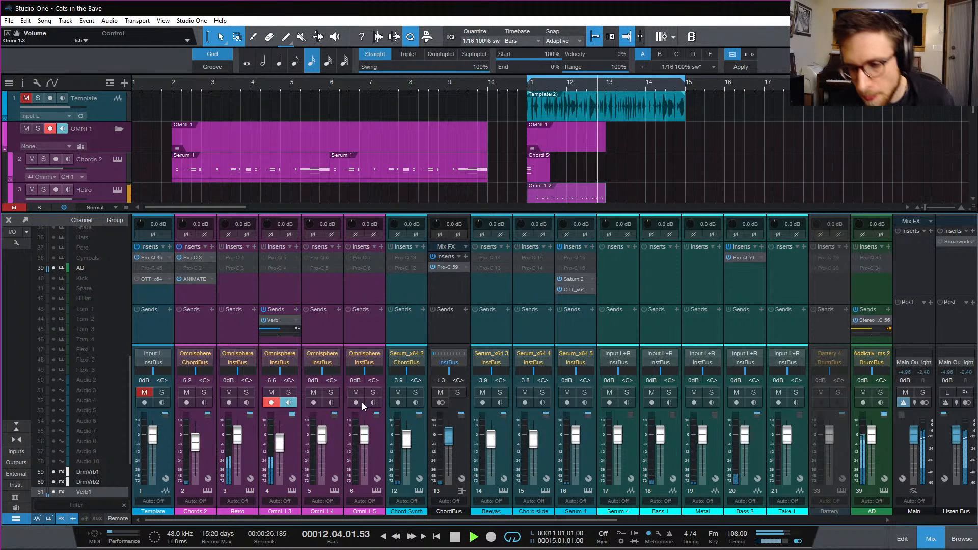
key(space)
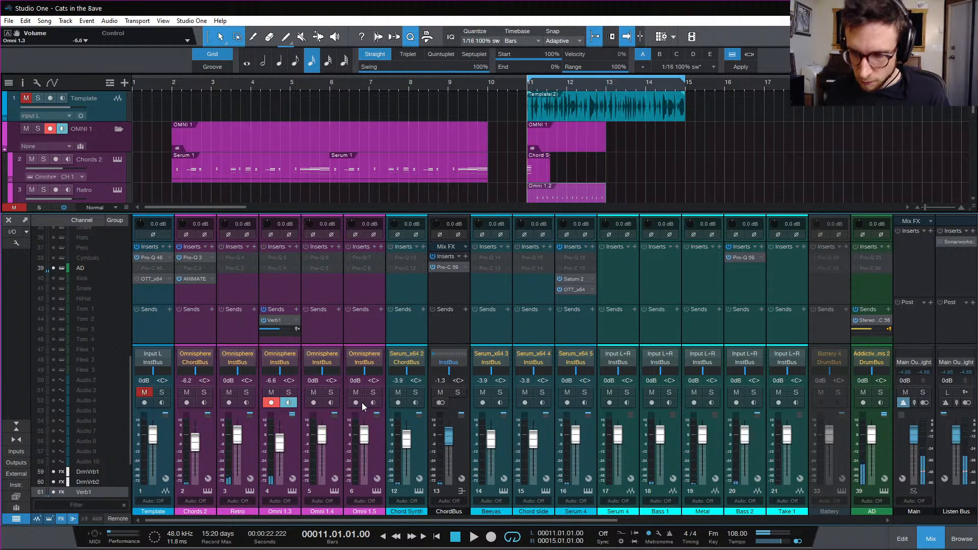
key(space)
key(space)
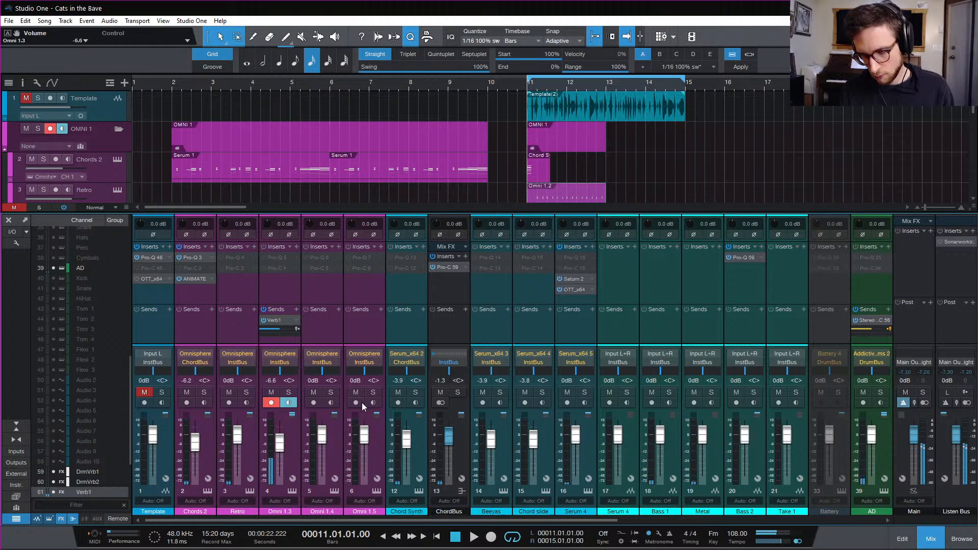
key(space)
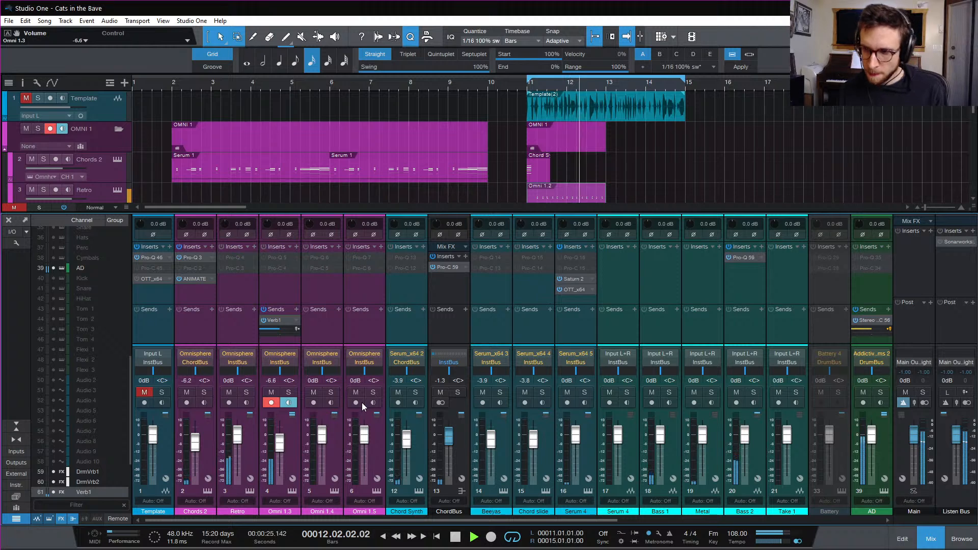
key(space)
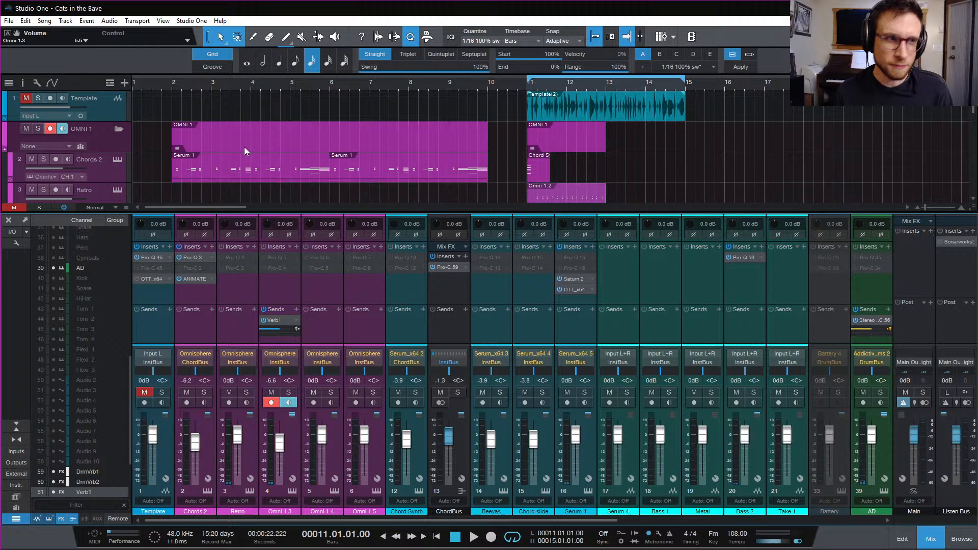
Reopen the Omnisphere instrument window from the Omni 1.3 track
scroll(318, 178, down, 10)
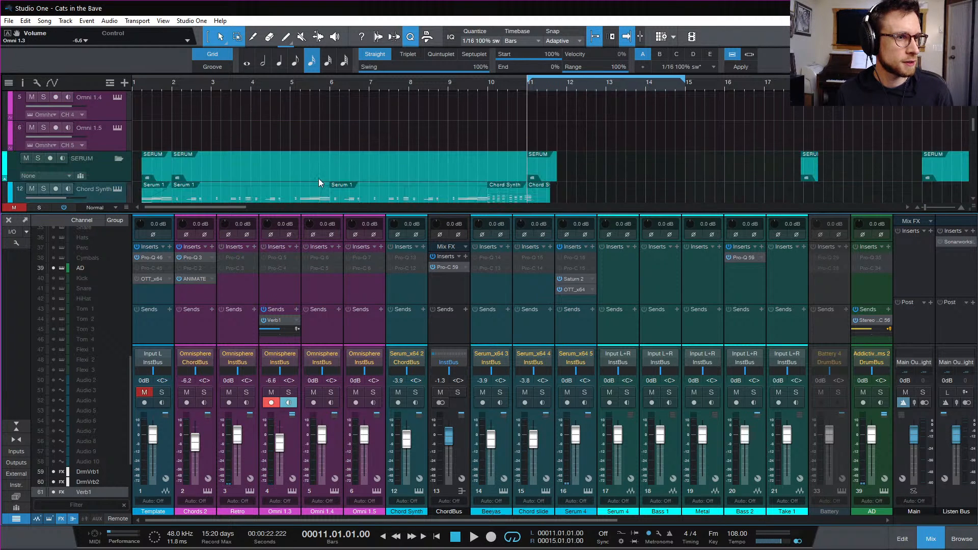
scroll(246, 141, up, 6)
scroll(246, 145, up, 1)
click(117, 149)
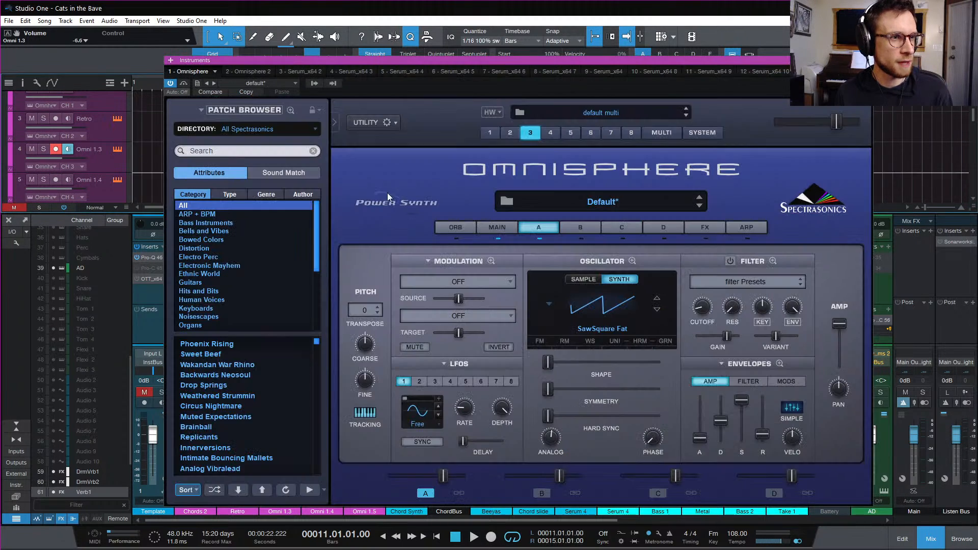
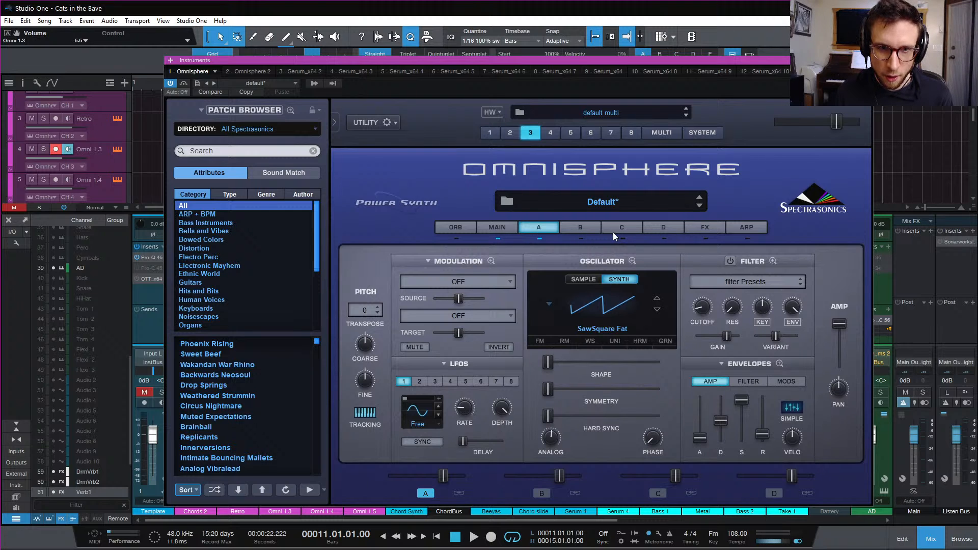
Route LFO1 to the oscillator's Pitch Fine in layer A's modulation matrix and raise LFO 1's rate
click(490, 261)
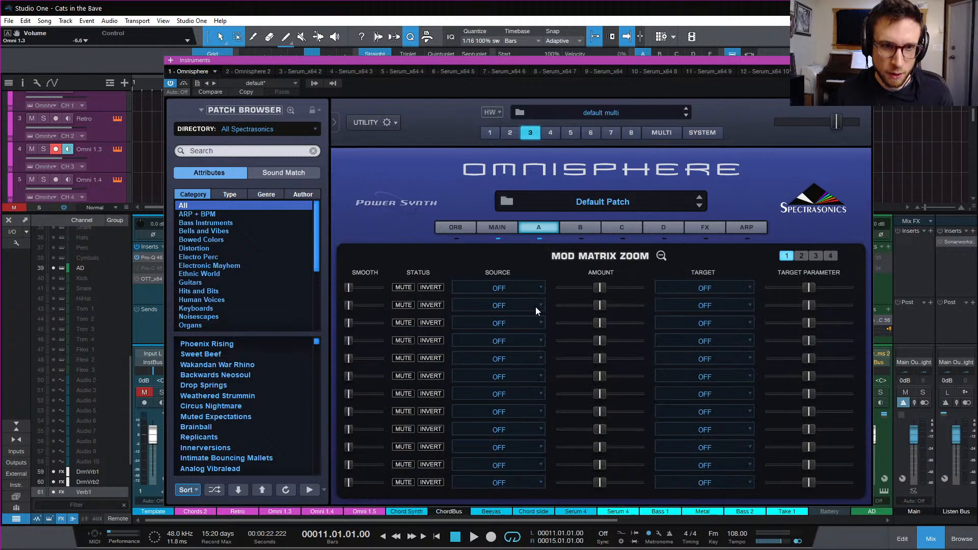
click(514, 288)
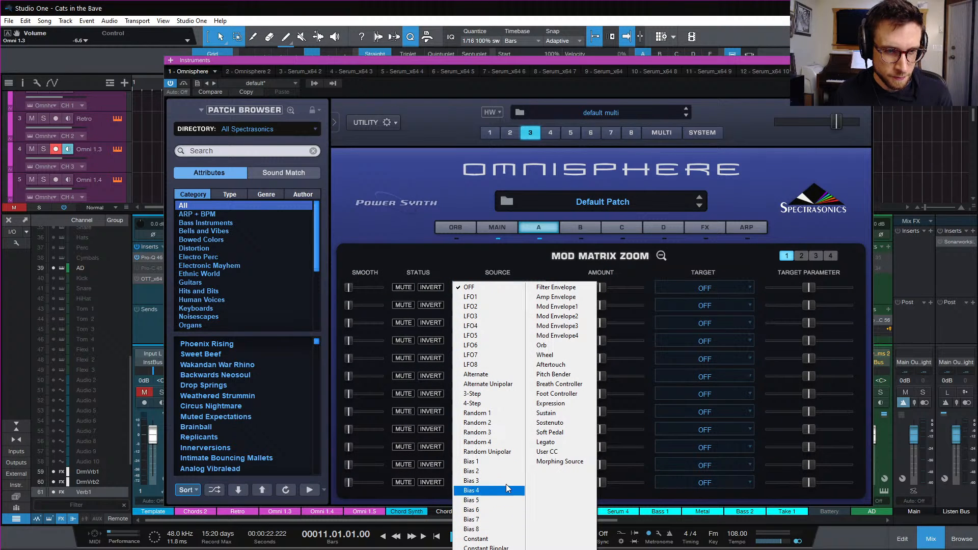
click(502, 297)
click(695, 289)
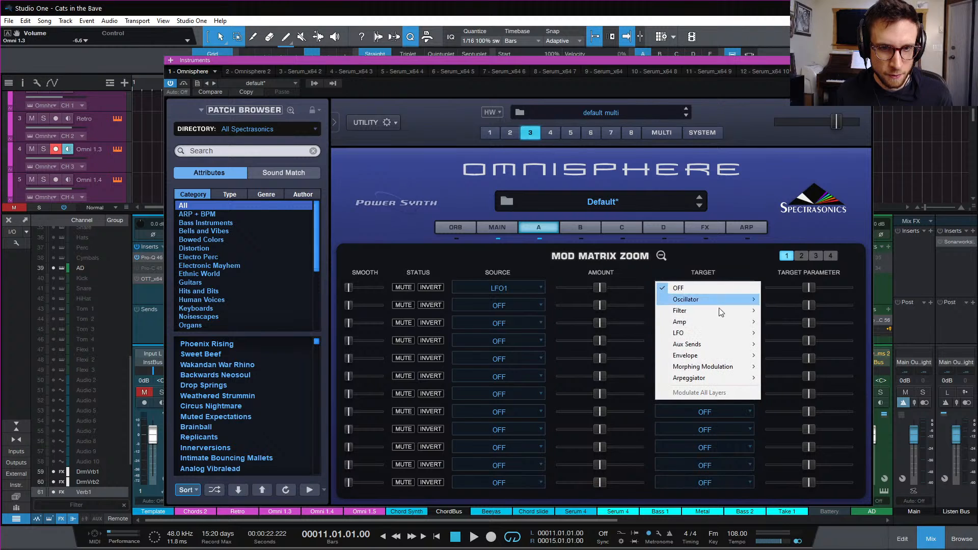
mouse_move(731, 295)
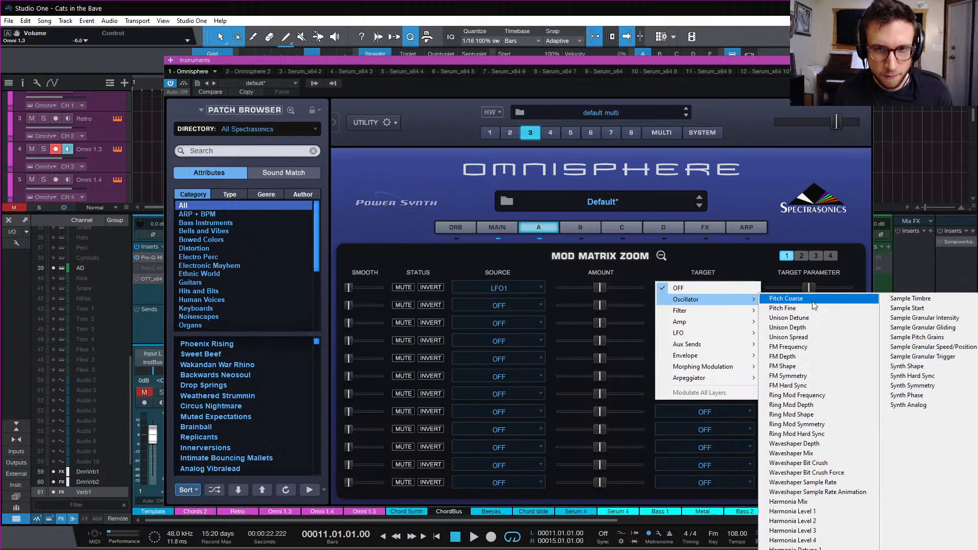
click(820, 306)
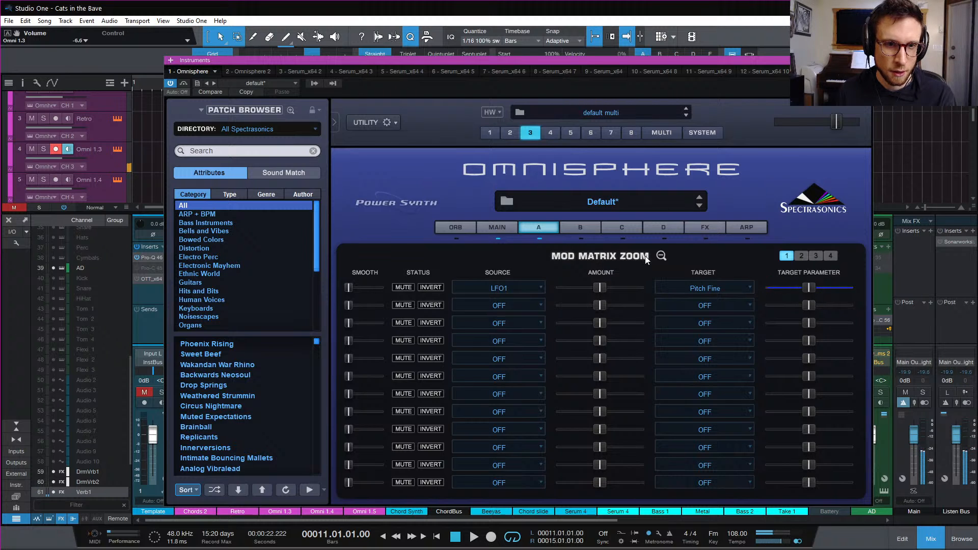
click(661, 256)
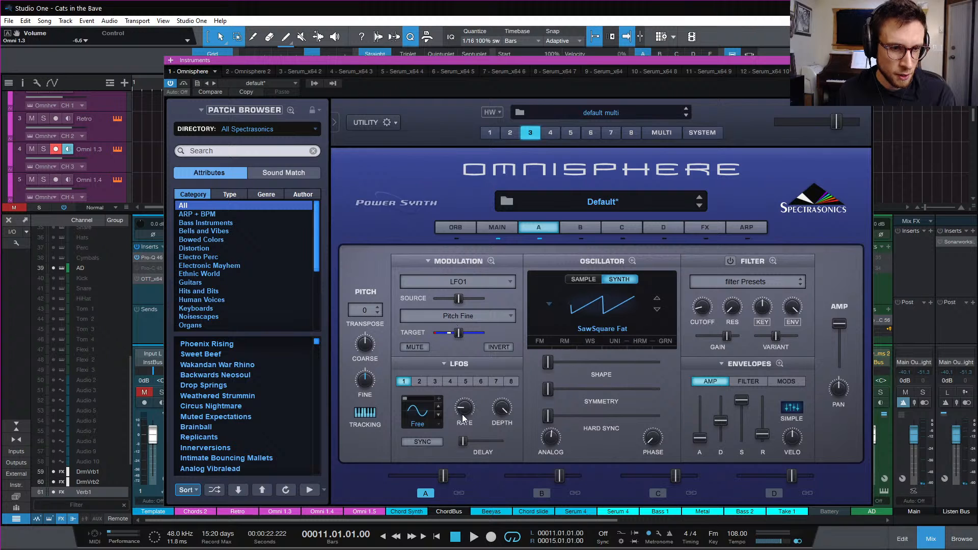
mouse_move(466, 409)
drag(472, 400, 483, 390)
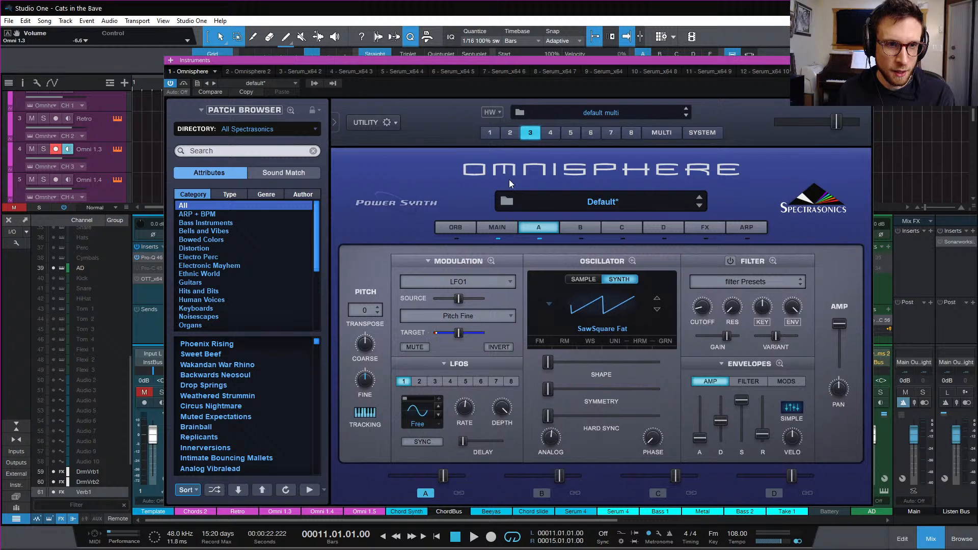
Add a second modulation route in layer A's modulation matrix with Wheel as source and LFO1 Depth as target
click(490, 260)
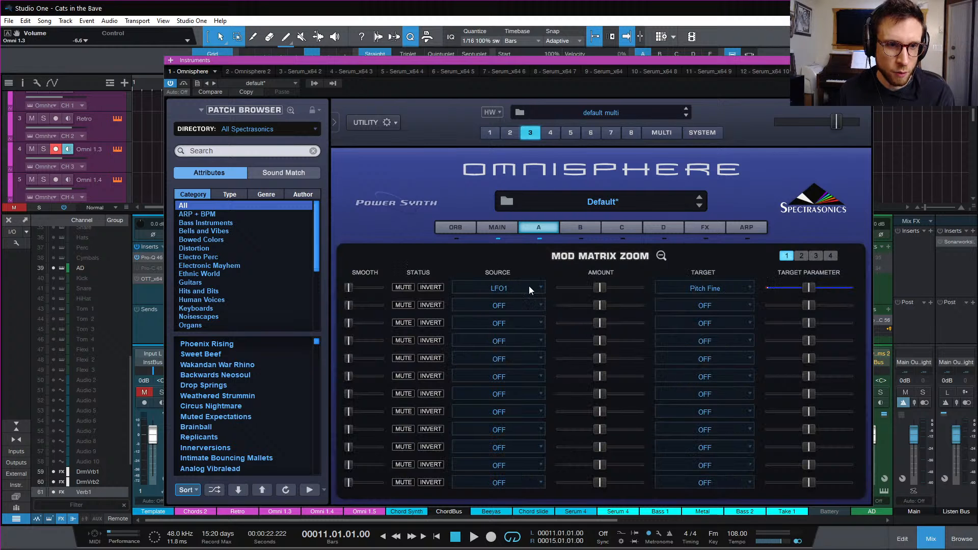
click(514, 305)
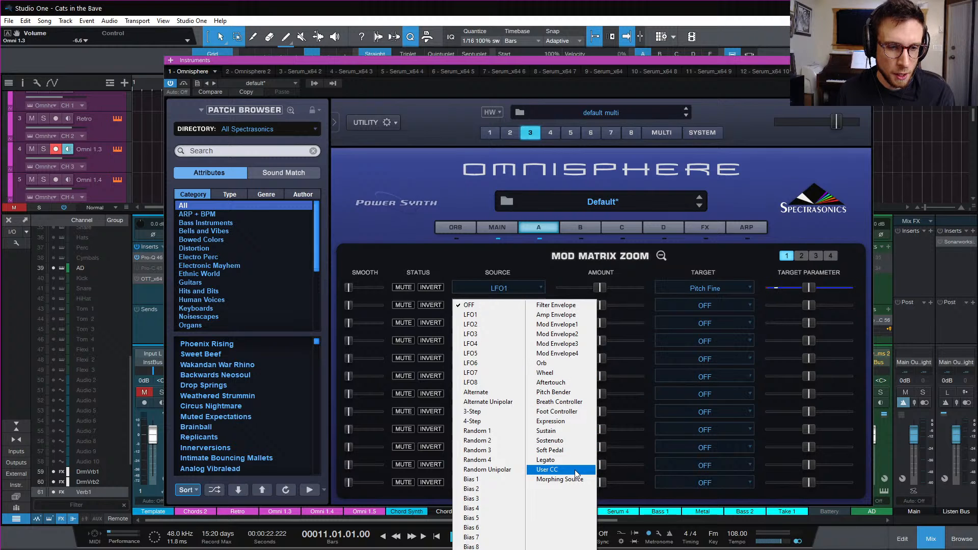
click(573, 373)
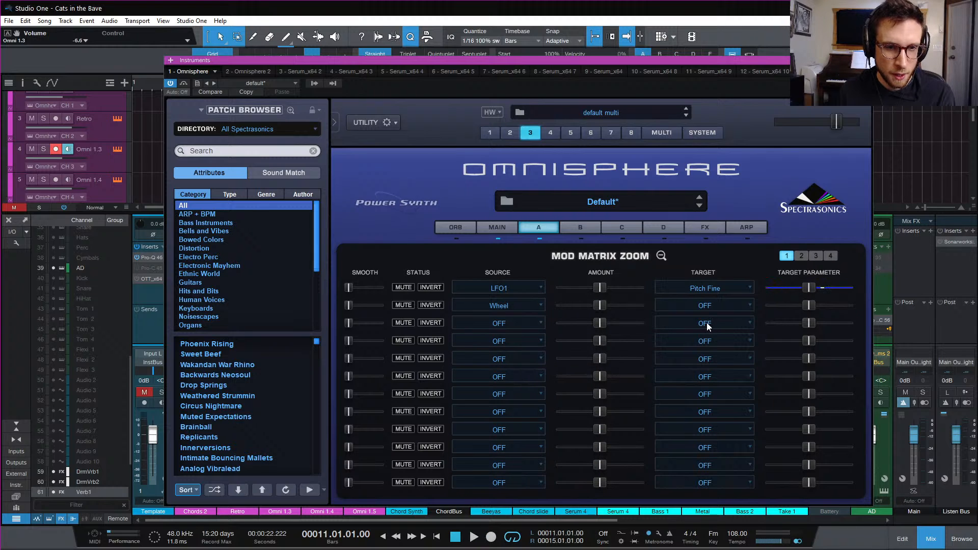
click(708, 305)
mouse_move(717, 350)
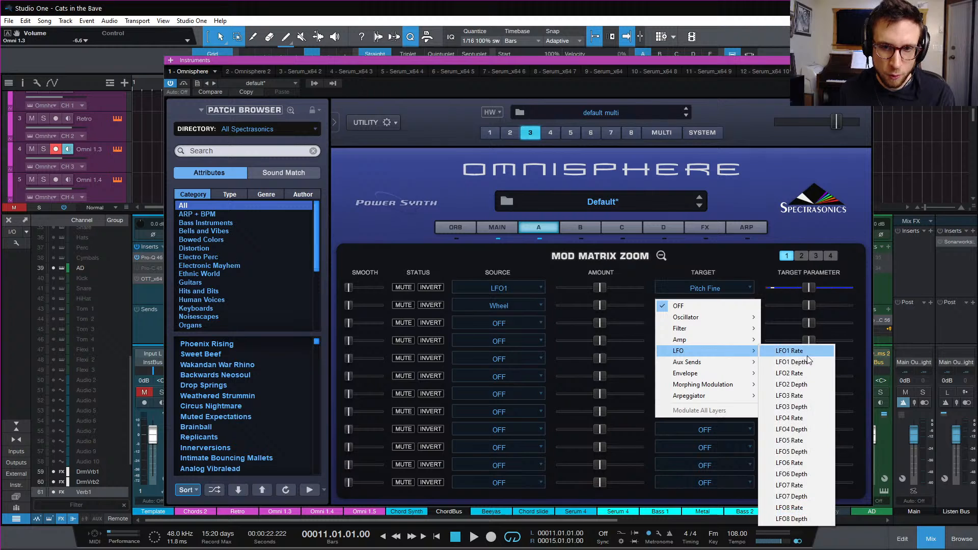
click(813, 361)
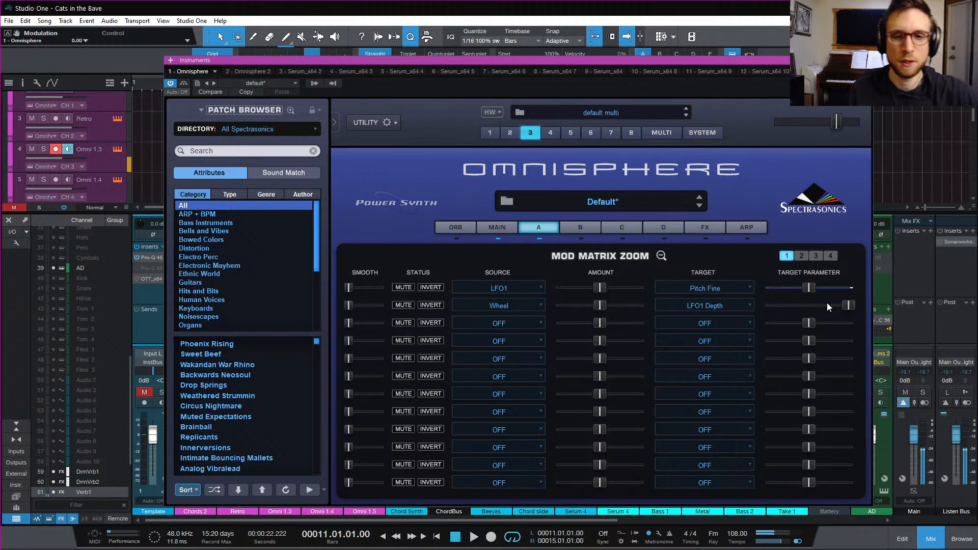
Set LFO1 Depth to minimum and the Wheel amount to maximum, and audition the wheel vibrato over bar 11
drag(850, 312, 648, 334)
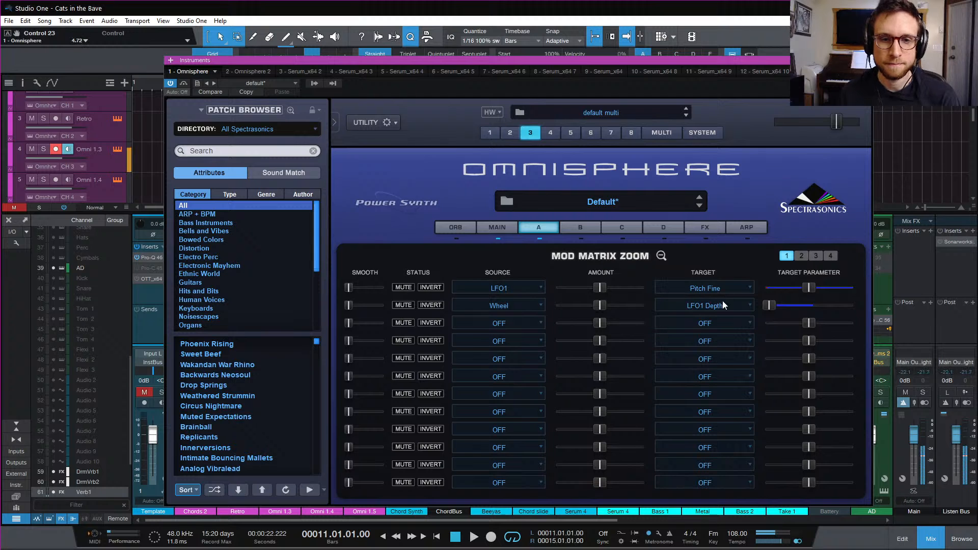
drag(597, 305, 739, 316)
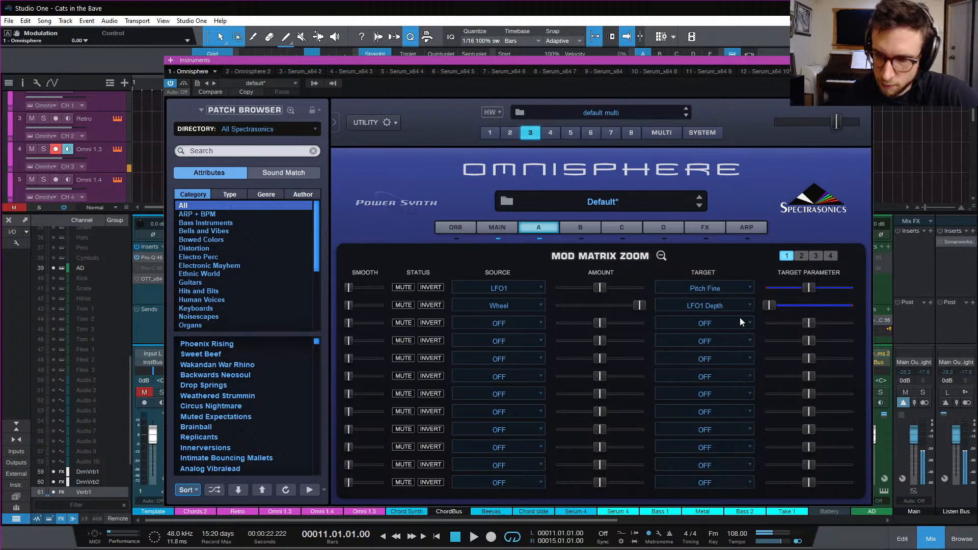
key(space)
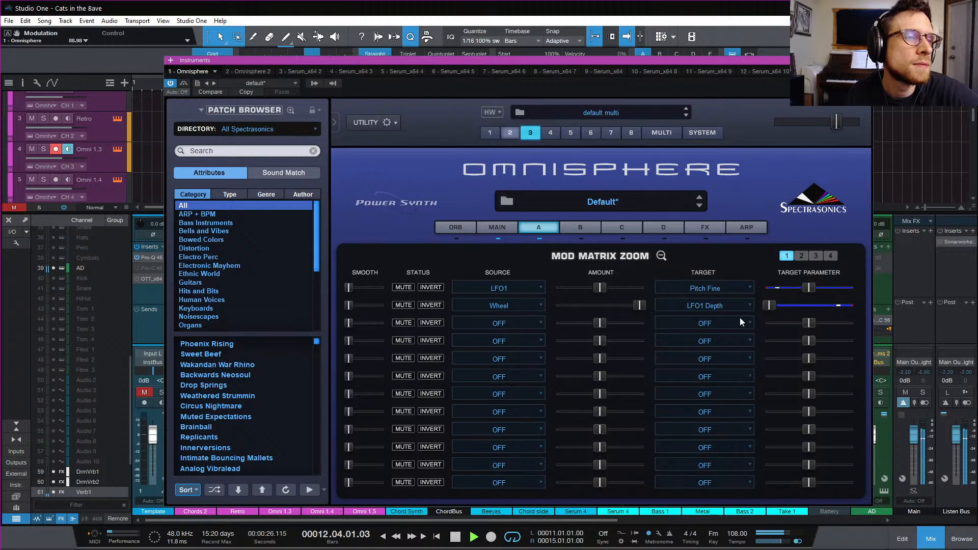
key(space)
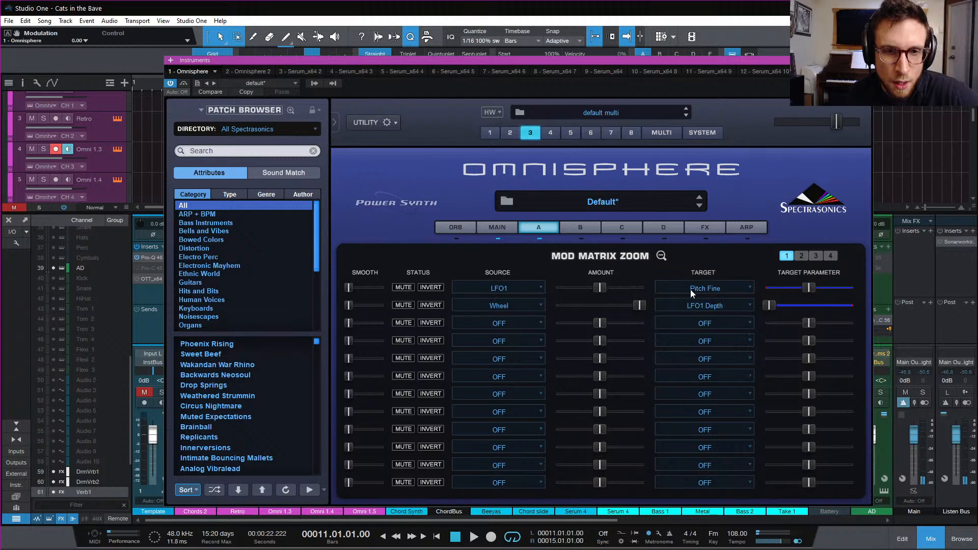
Retarget the LFO1 route to the oscillator's Pitch Coarse and reduce its modulation amount strongly
click(723, 285)
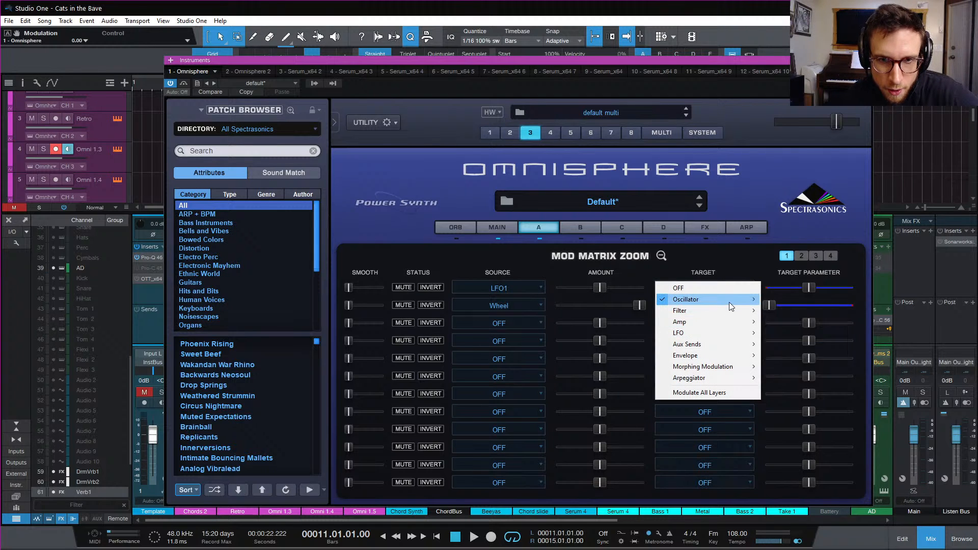
mouse_move(729, 301)
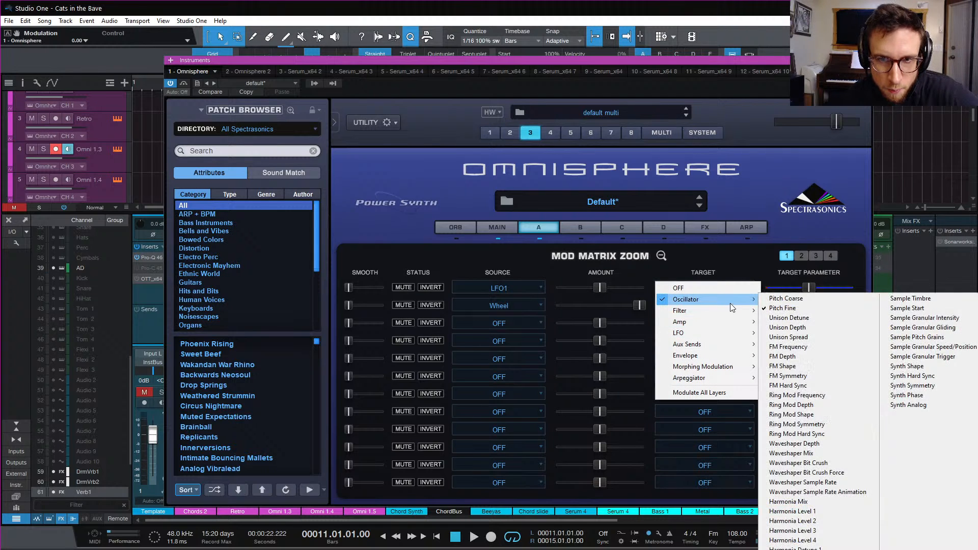
click(813, 300)
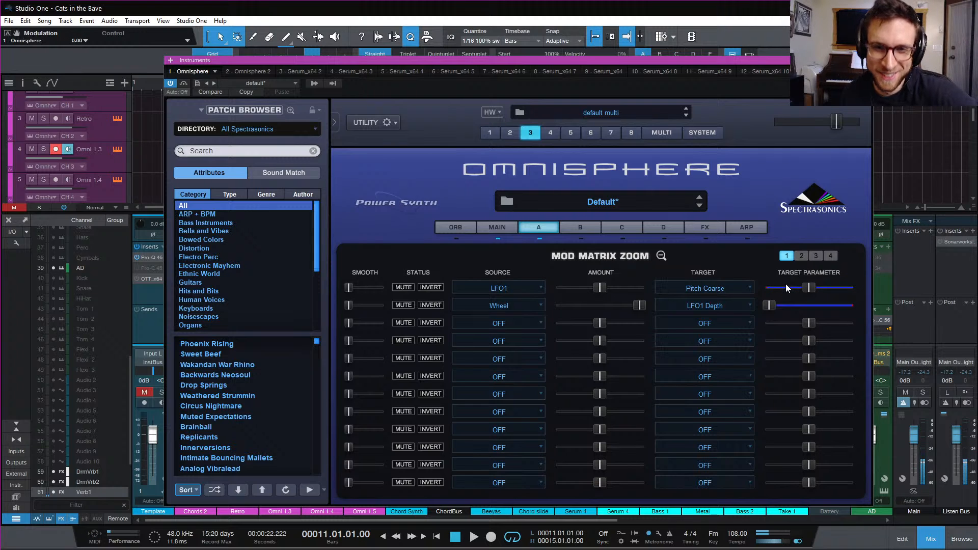
drag(602, 288, 578, 301)
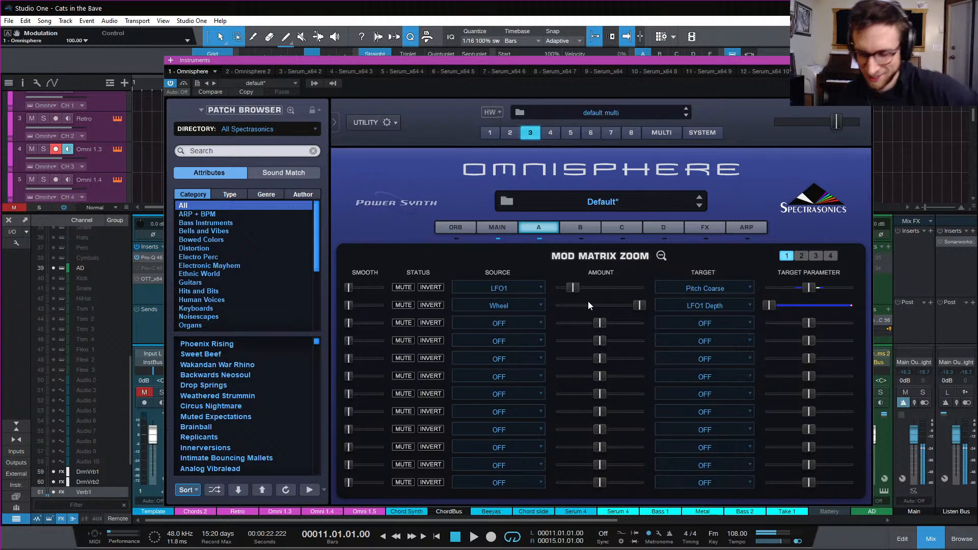
drag(574, 288, 565, 293)
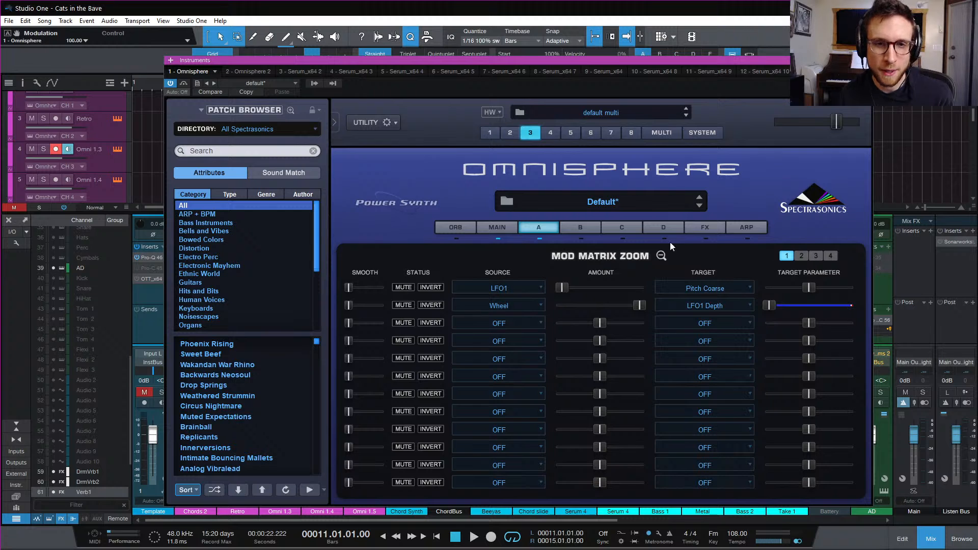
click(661, 256)
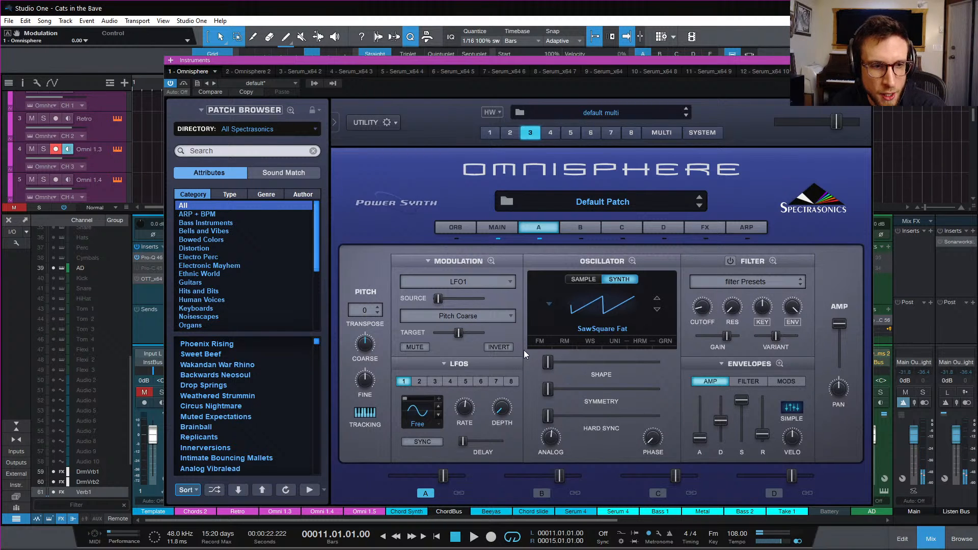
Add a third modulation route in layer A's matrix with LFO2 as source and the oscillator's Synth Shape as target
click(492, 261)
click(505, 325)
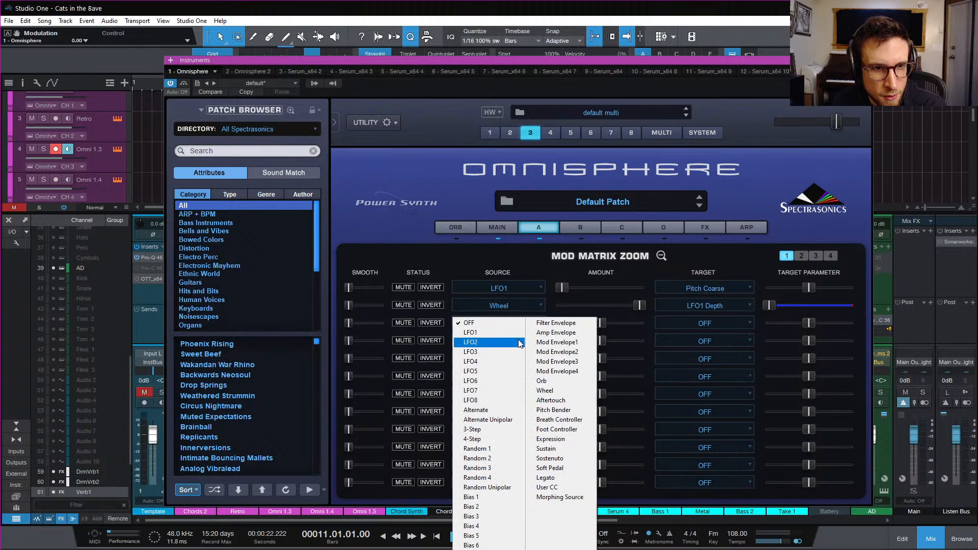
click(466, 343)
click(693, 327)
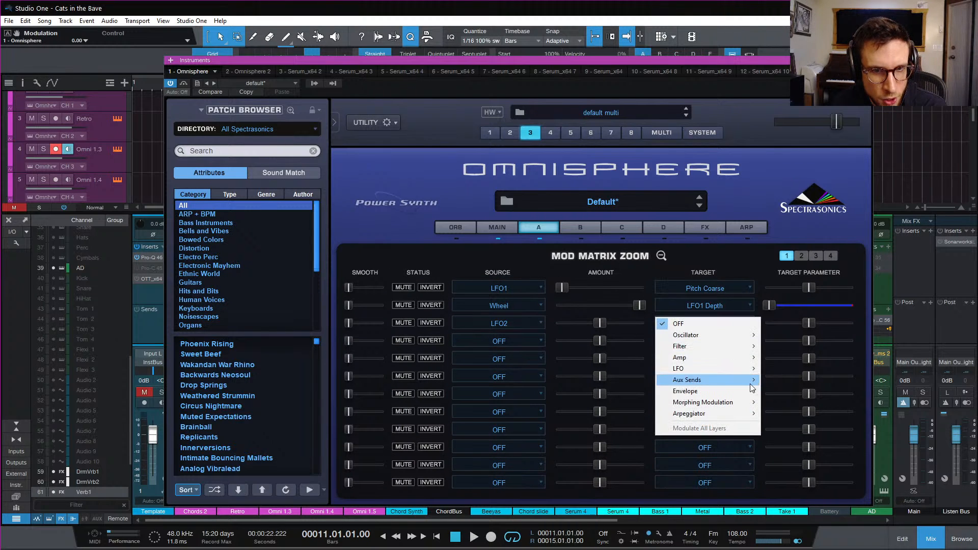
mouse_move(714, 338)
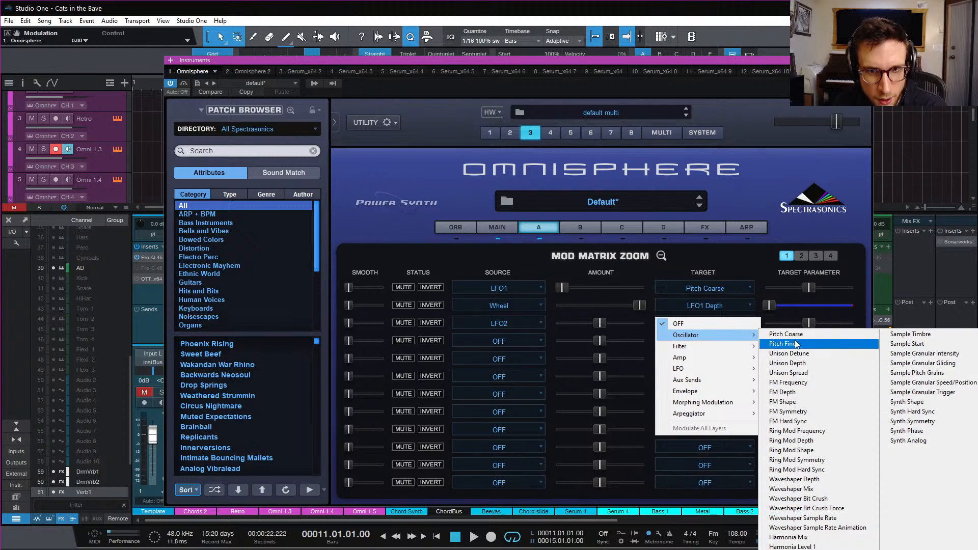
click(935, 410)
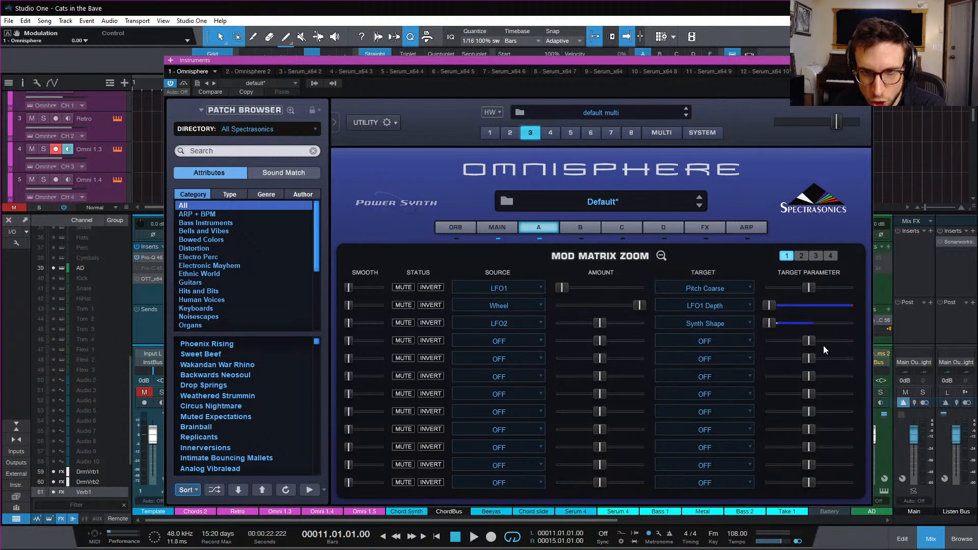
Lower the LFO2 route's modulation amount and set the Synth Shape target value to about 0.2
drag(784, 326, 786, 328)
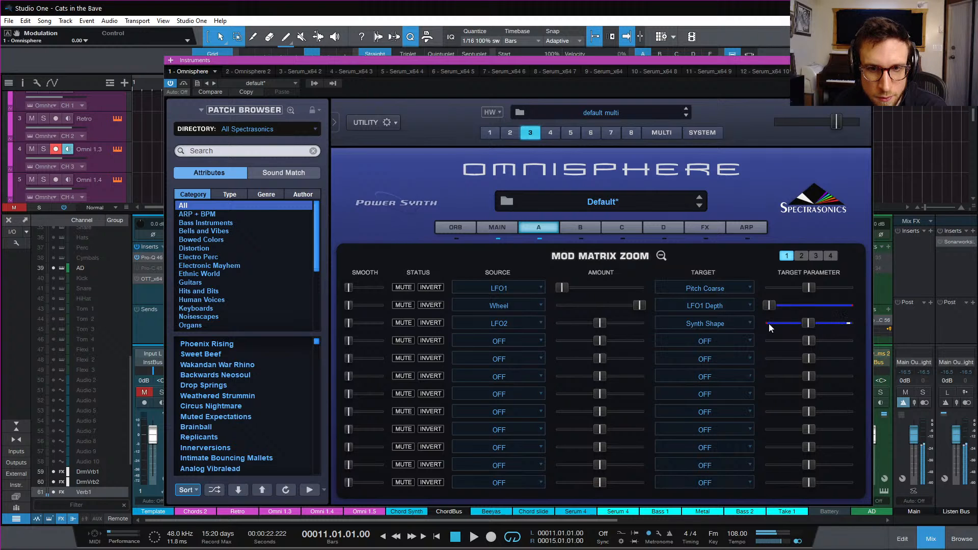
drag(602, 322, 576, 332)
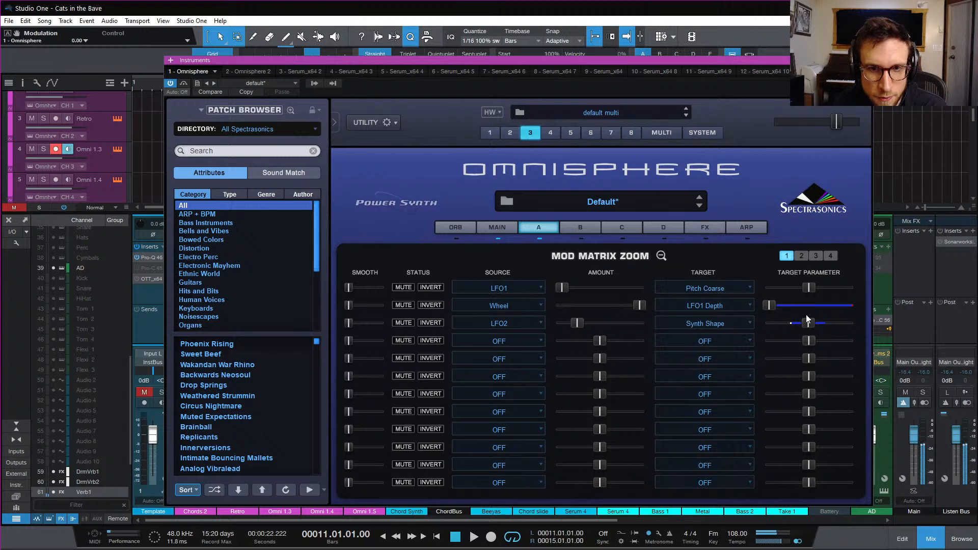
drag(808, 322, 784, 328)
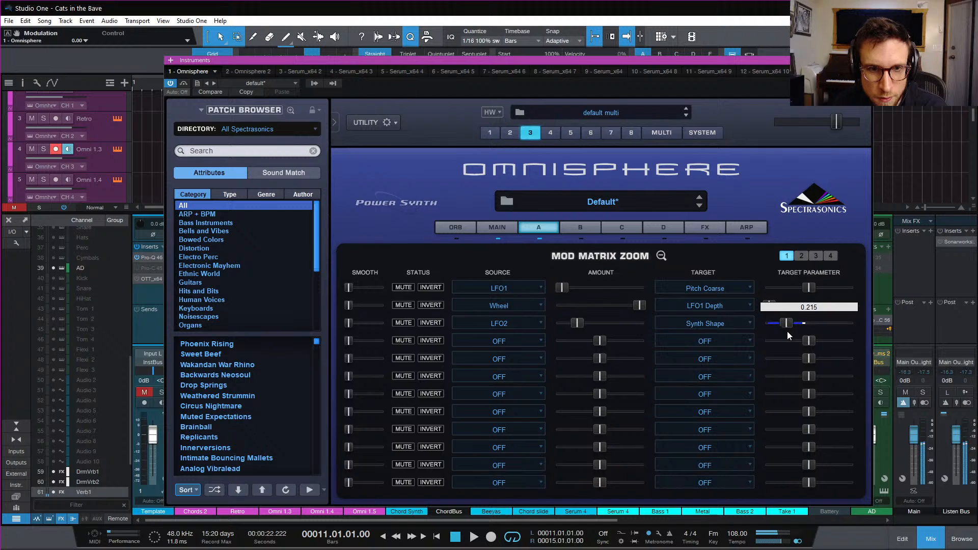
click(660, 256)
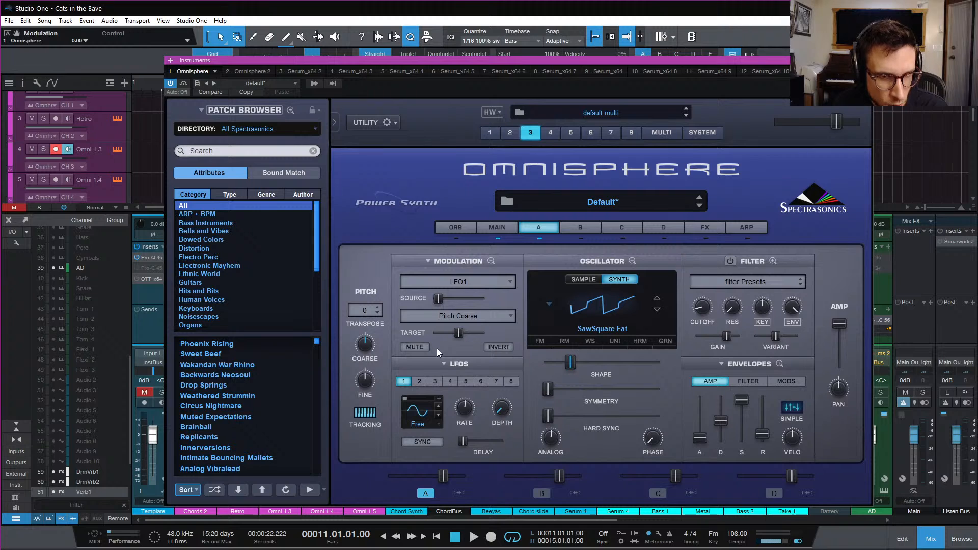
Lower layer A's amp level and add a small amount of Hard Sync to the oscillator
drag(834, 328, 838, 347)
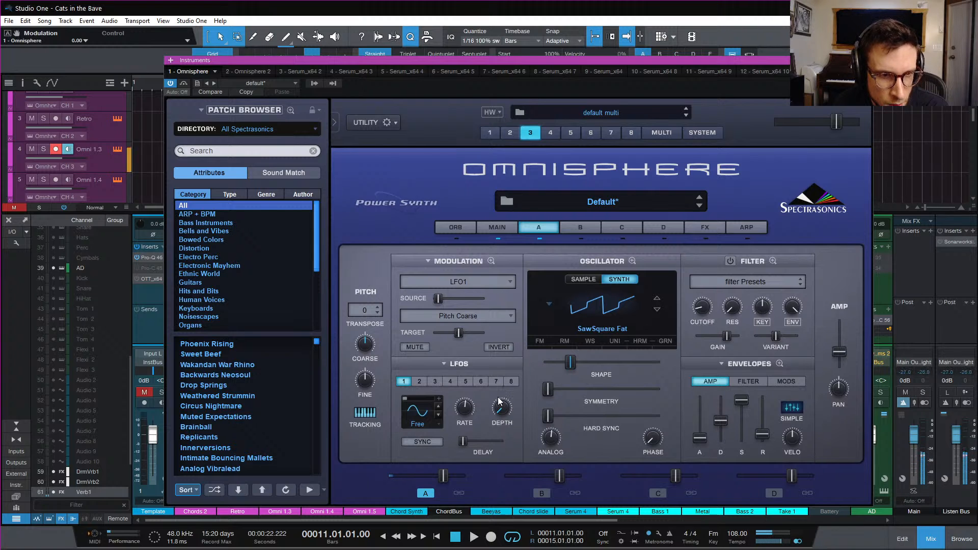
click(550, 441)
drag(548, 417, 557, 426)
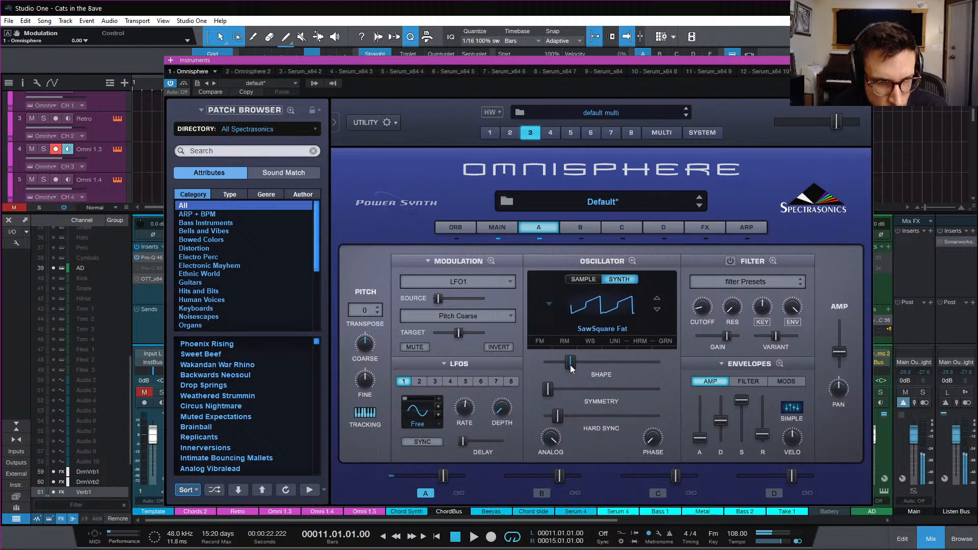
Reduce the oscillator's Shape to about 0.1 and close the instrument window
drag(570, 367, 562, 371)
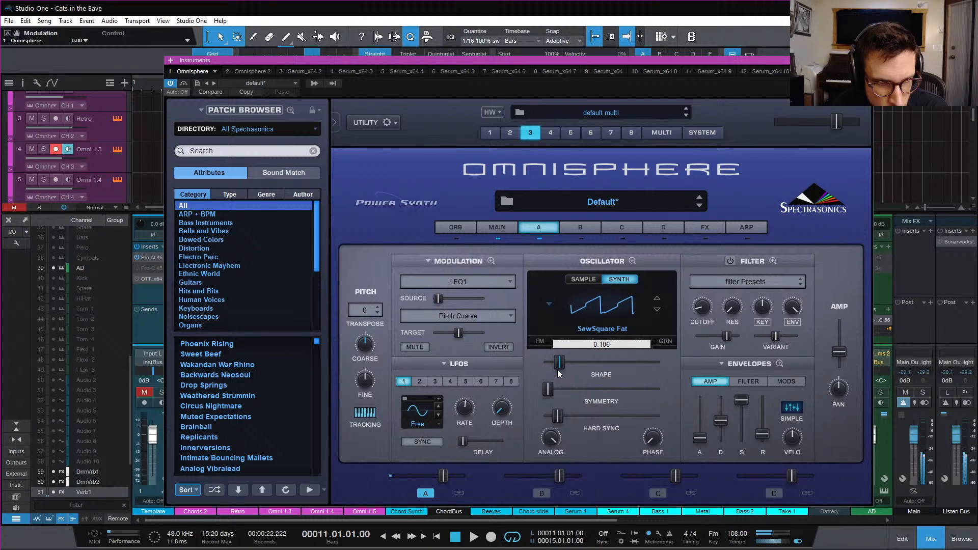
drag(557, 369, 558, 371)
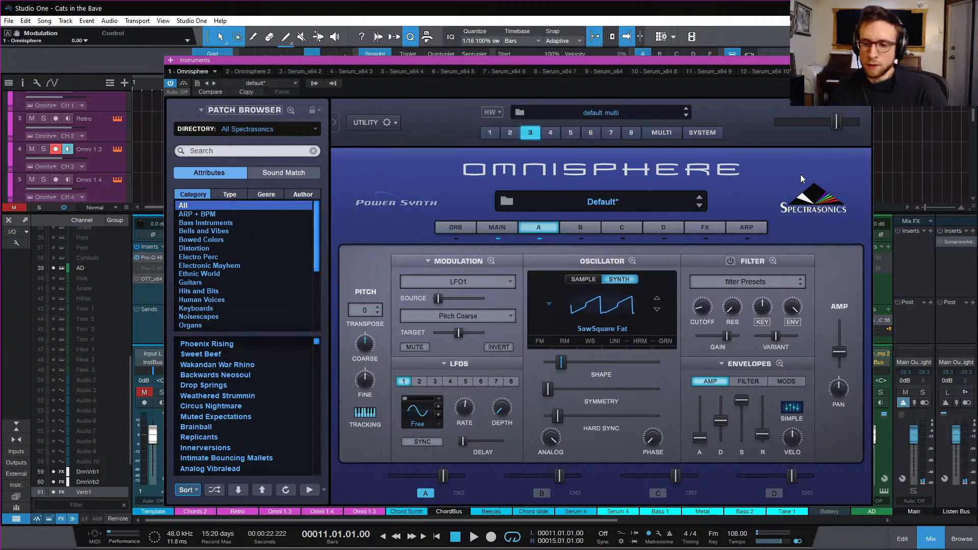
click(866, 60)
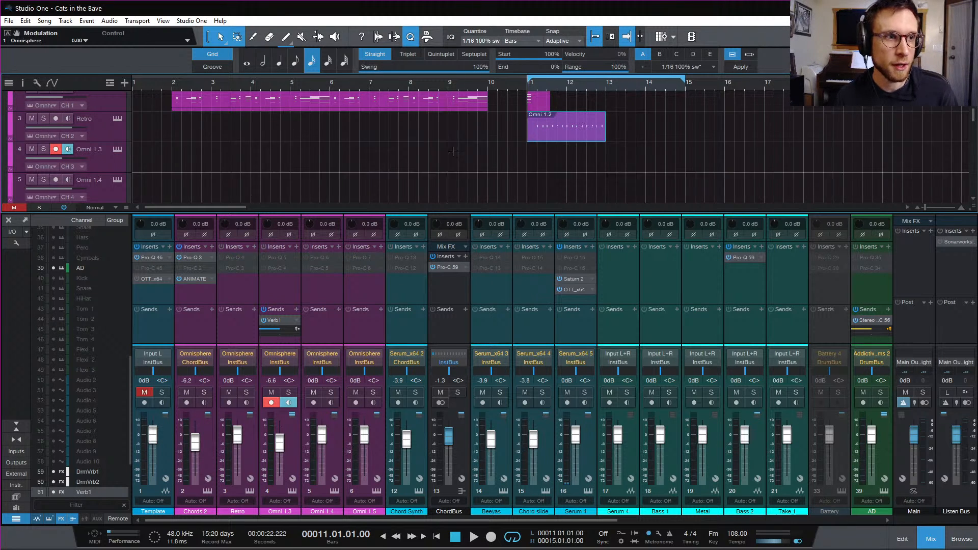
Play the song from bar 11 to audition the reworked Omni 1.3 lead sound
scroll(564, 133, up, 3)
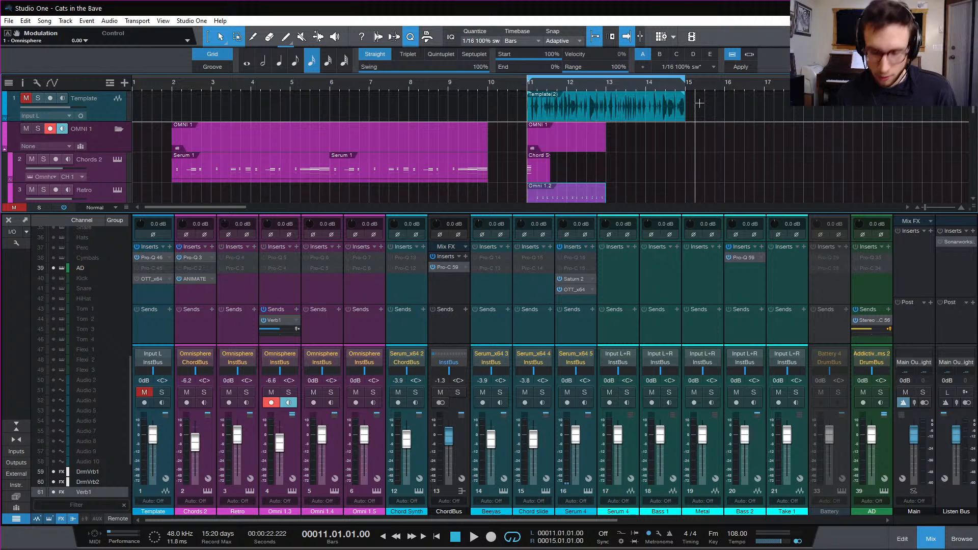
key(space)
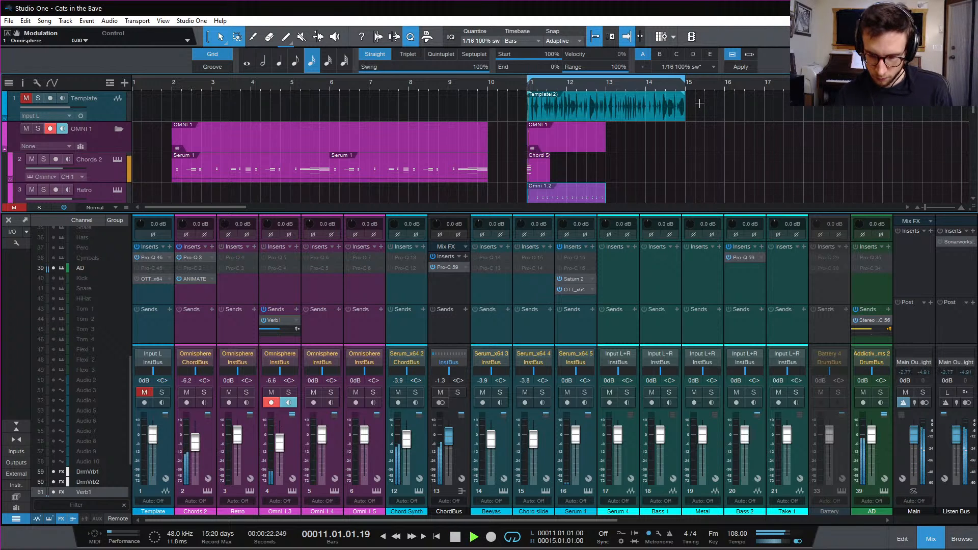
key(space)
scroll(181, 153, down, 6)
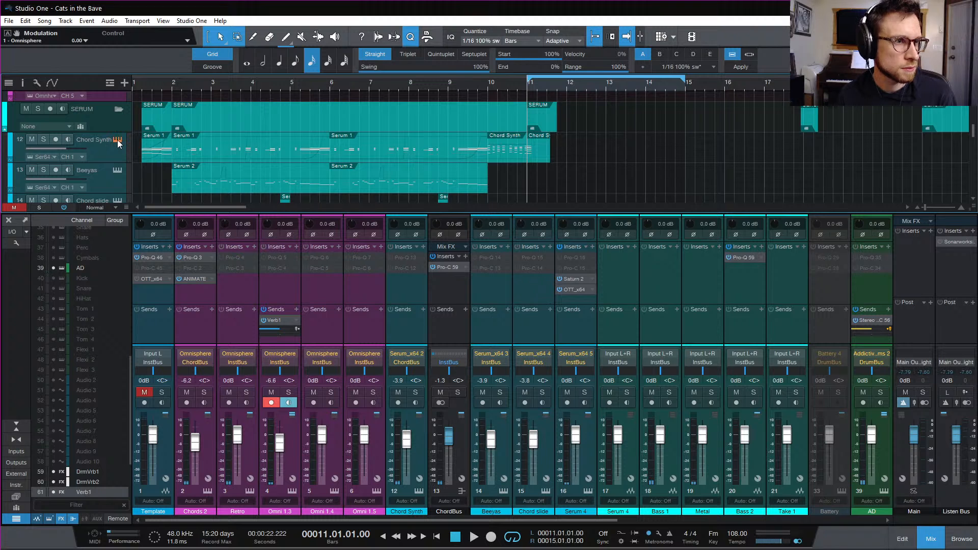
click(117, 140)
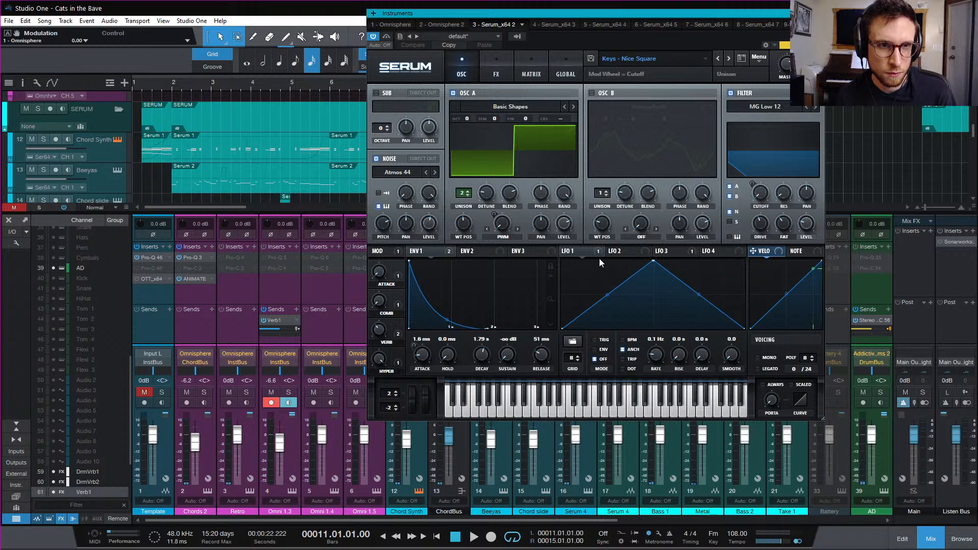
click(117, 140)
Reopen Omnisphere from the Omni 1.3 track, raise layer A's amp level again and close the window
scroll(143, 138, up, 10)
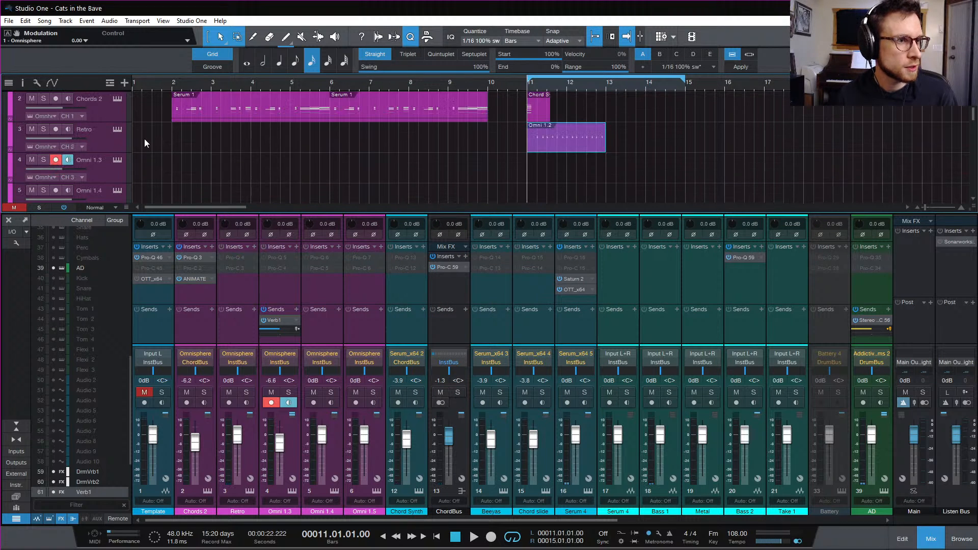
click(117, 182)
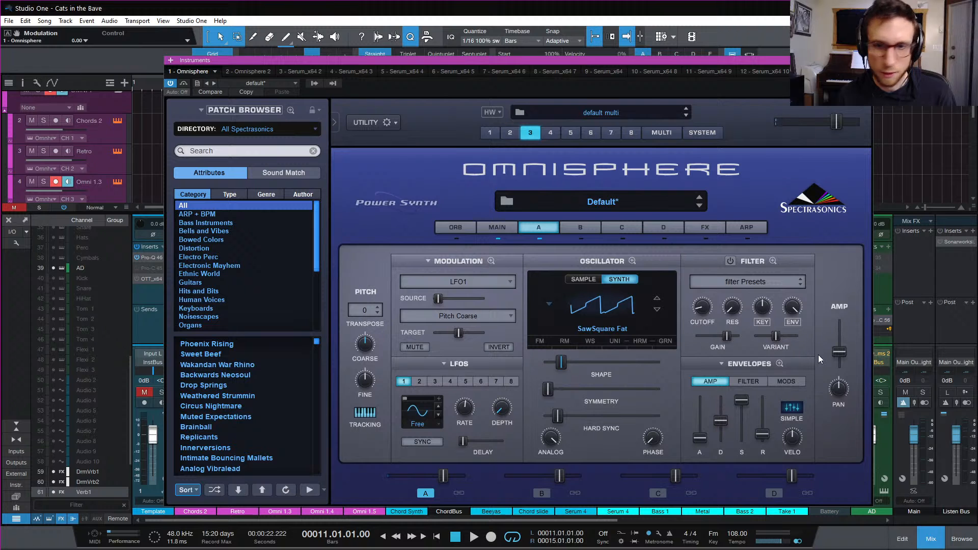
drag(841, 354, 839, 324)
click(865, 61)
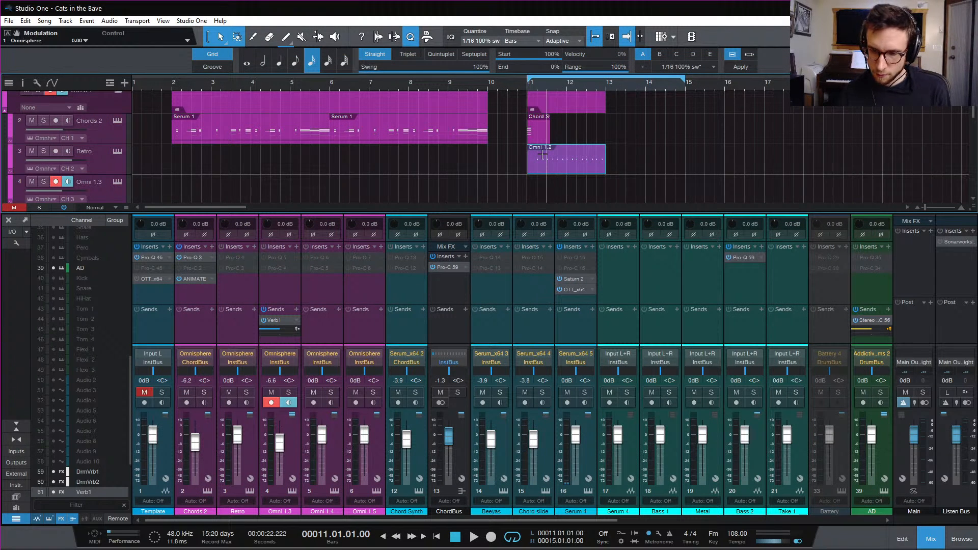
Record the lead phrase with wheel modulation on Omni 1.3 from bar 11 and open the recorded clip for note editing
key(KP_Multiply)
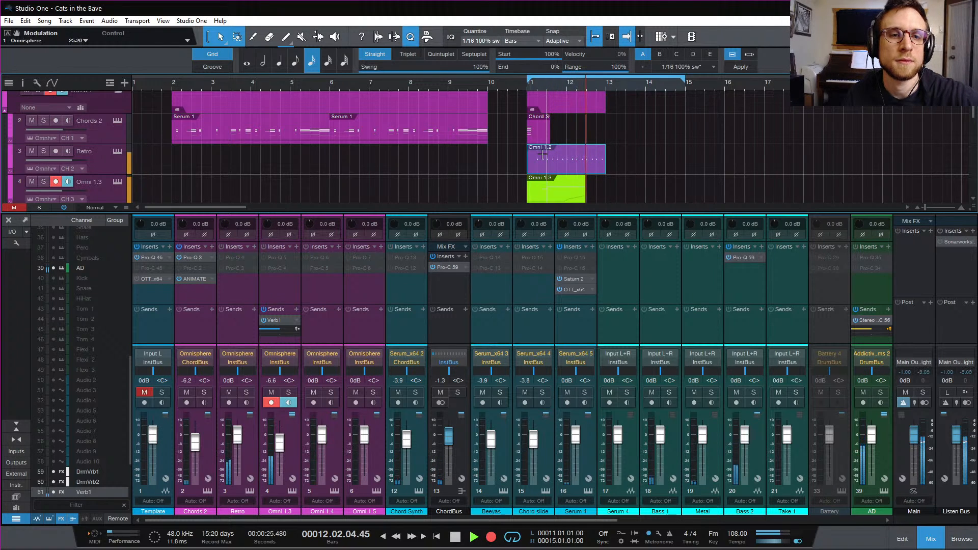
key(space)
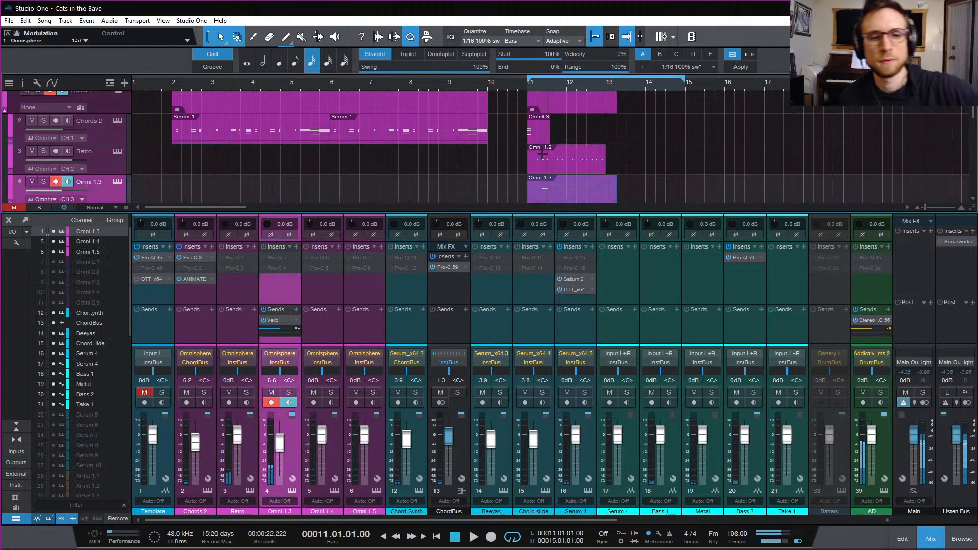
double_click(572, 195)
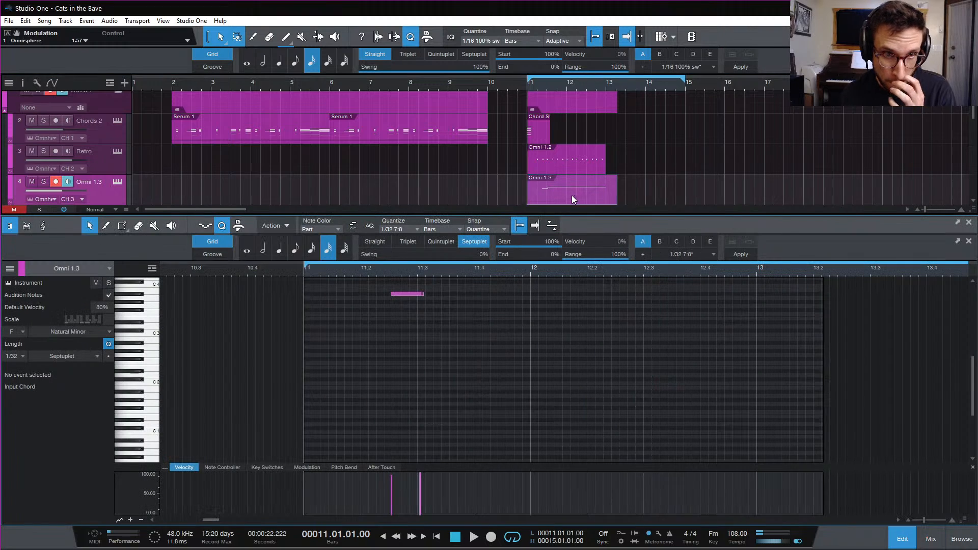
scroll(489, 395, up, 4)
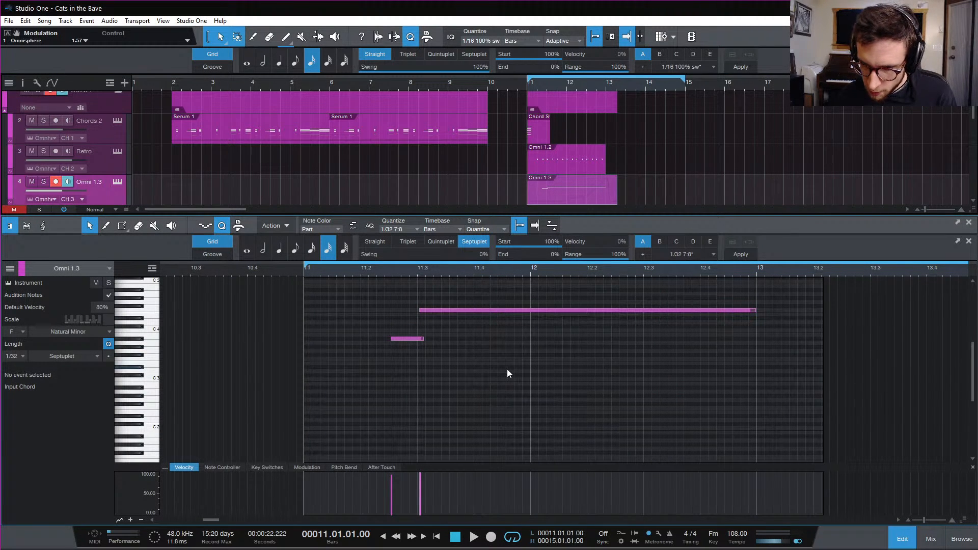
scroll(533, 390, up, 2)
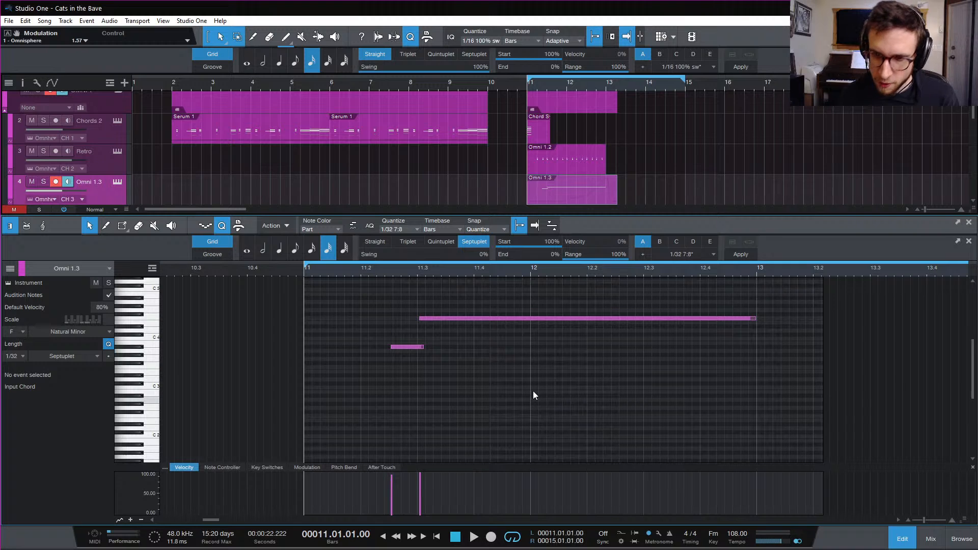
Replace the clip's recorded modulation points between bars 12 and 13 with a single rise from 0 to 100, curved to start slowly
click(313, 468)
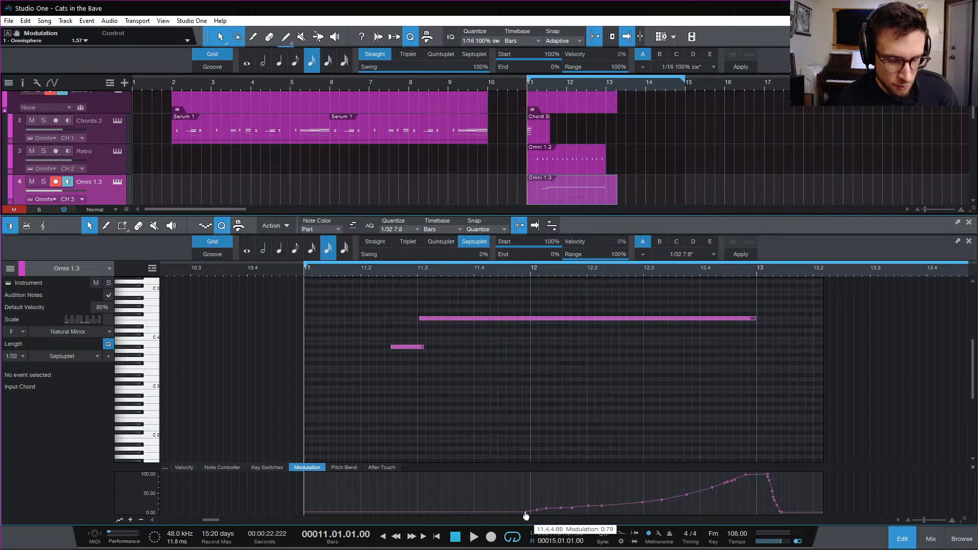
click(530, 512)
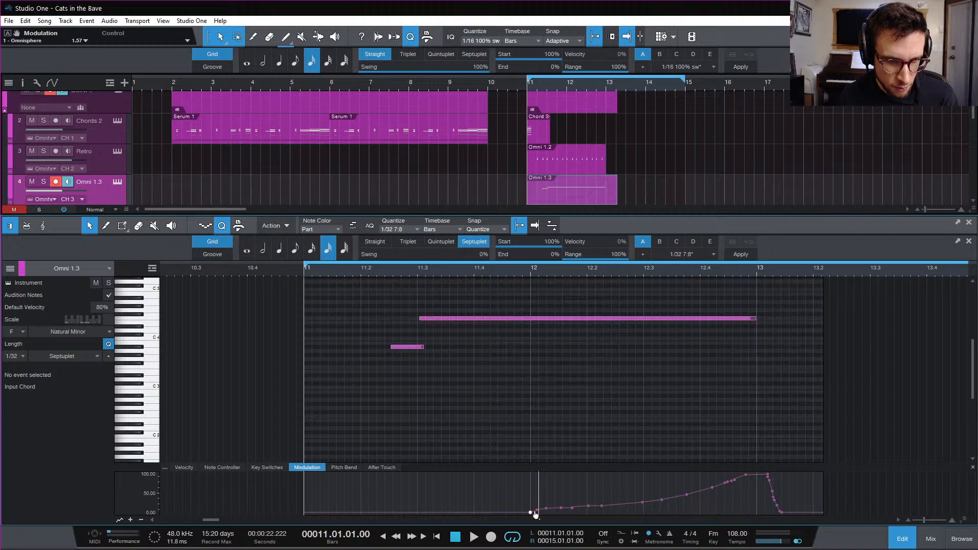
drag(535, 514, 756, 477)
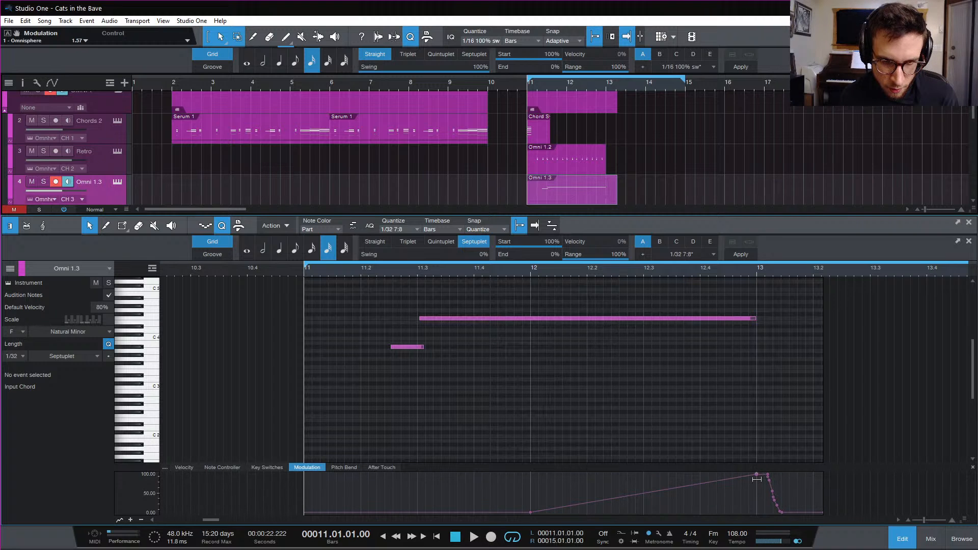
drag(643, 495, 647, 510)
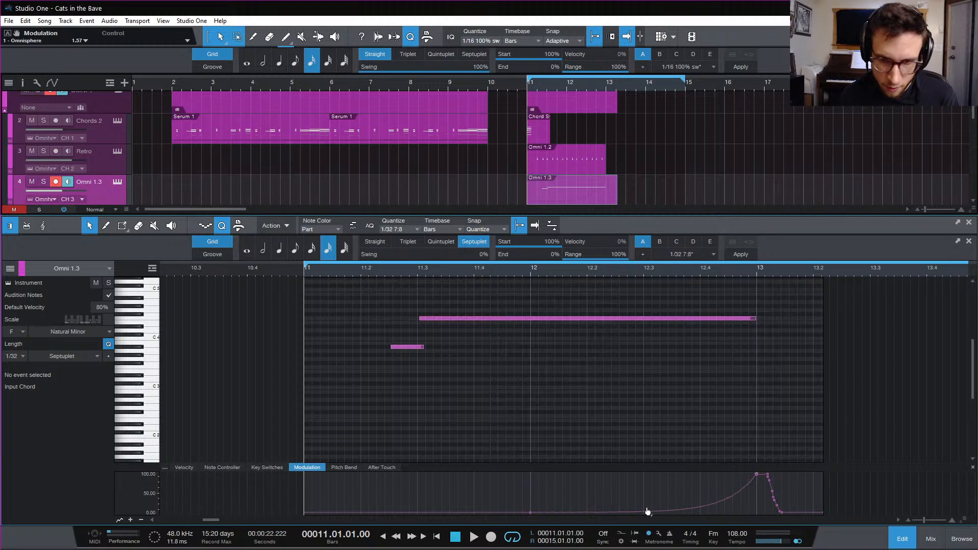
Audition the modulation rise, raise its curve slightly, and replace the steep drop after bar 13 with a straight fall to 0 at the clip's end
key(space)
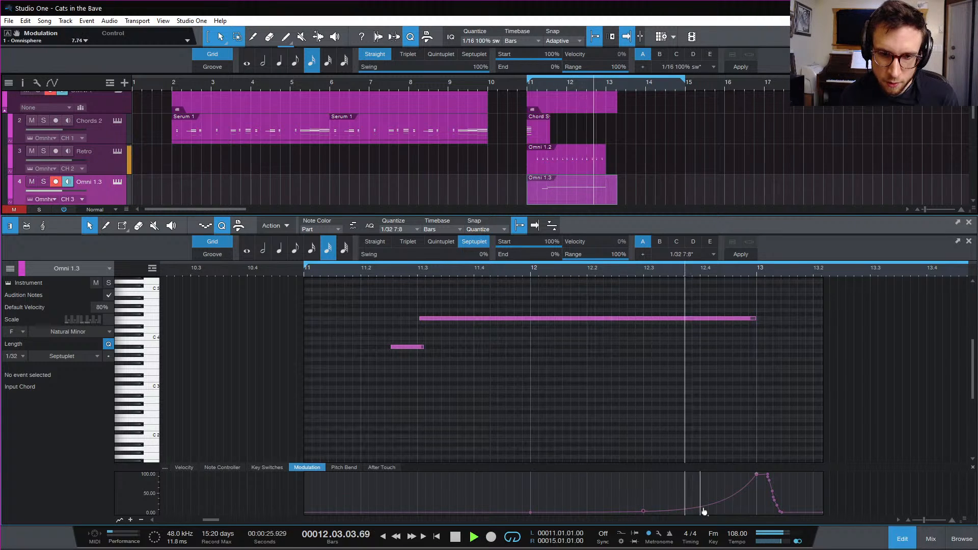
key(space)
drag(644, 514, 645, 509)
key(space)
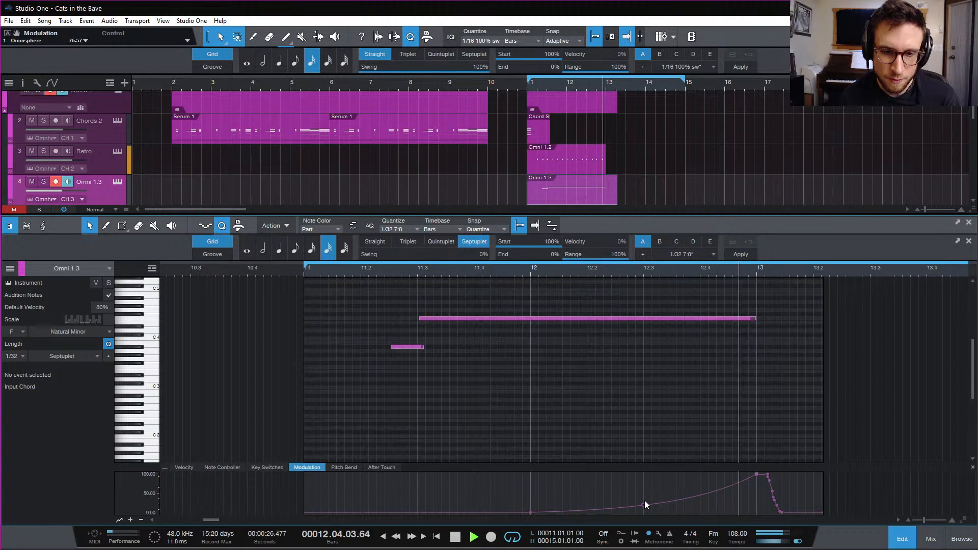
key(space)
mouse_move(770, 481)
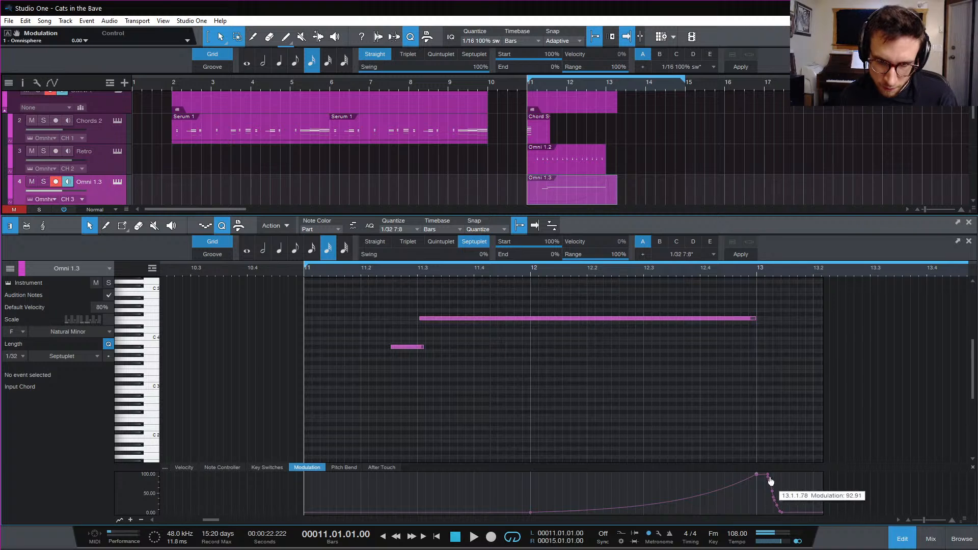
drag(767, 476, 819, 512)
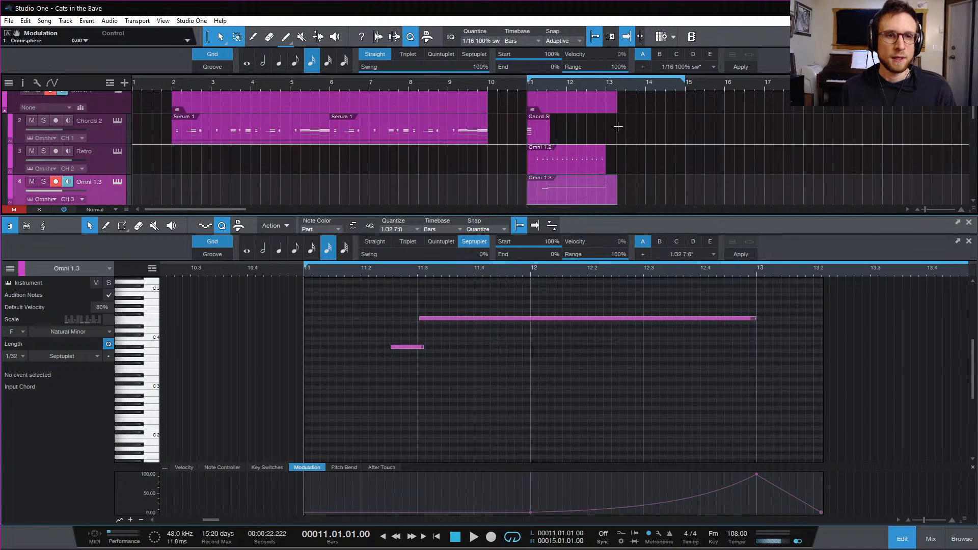
Close the note editor and rename the Omni 1.3 track as WestCoast
click(902, 540)
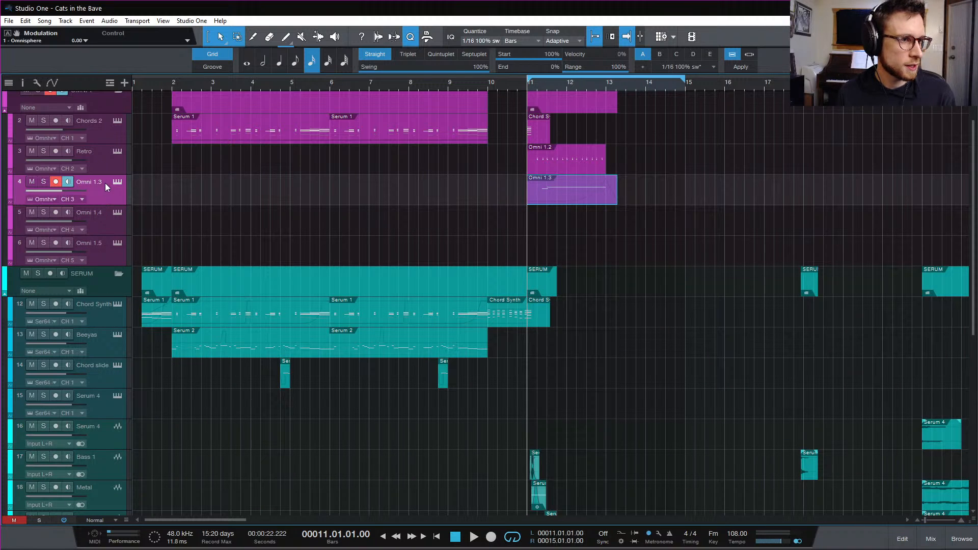
text(WestCoast)
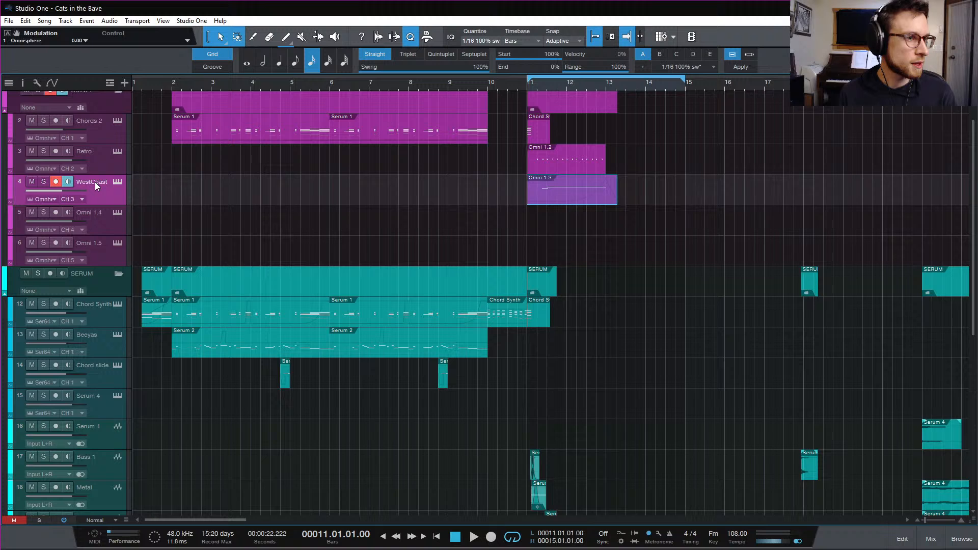
Open Omnisphere from Omni 1.4, copy the lead sound from part 3 into part 4, and close the instrument window
click(116, 211)
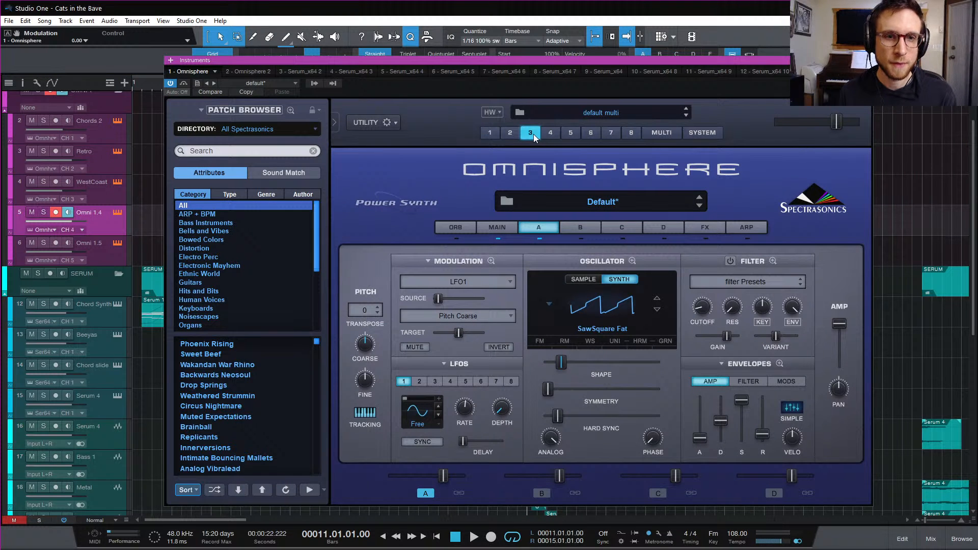
right_click(533, 171)
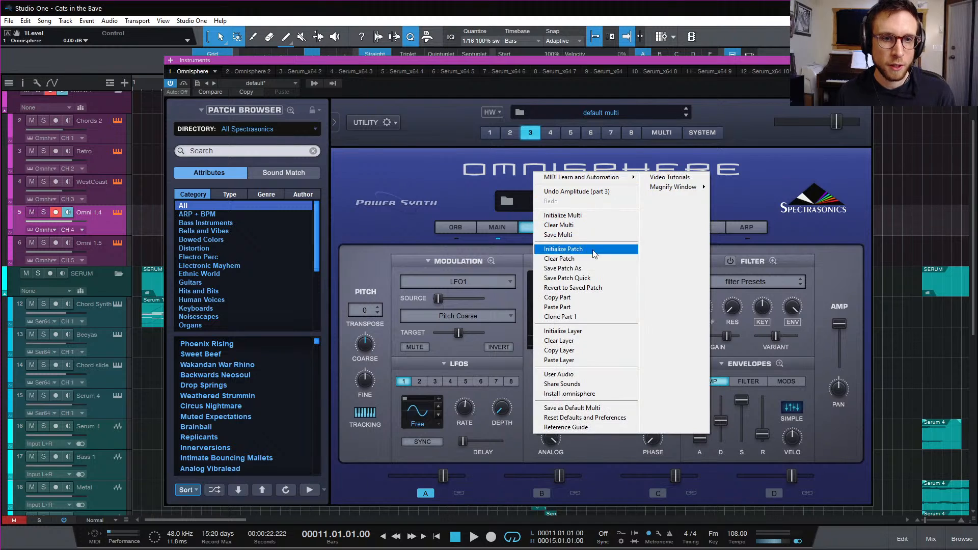
click(611, 307)
click(550, 133)
right_click(551, 176)
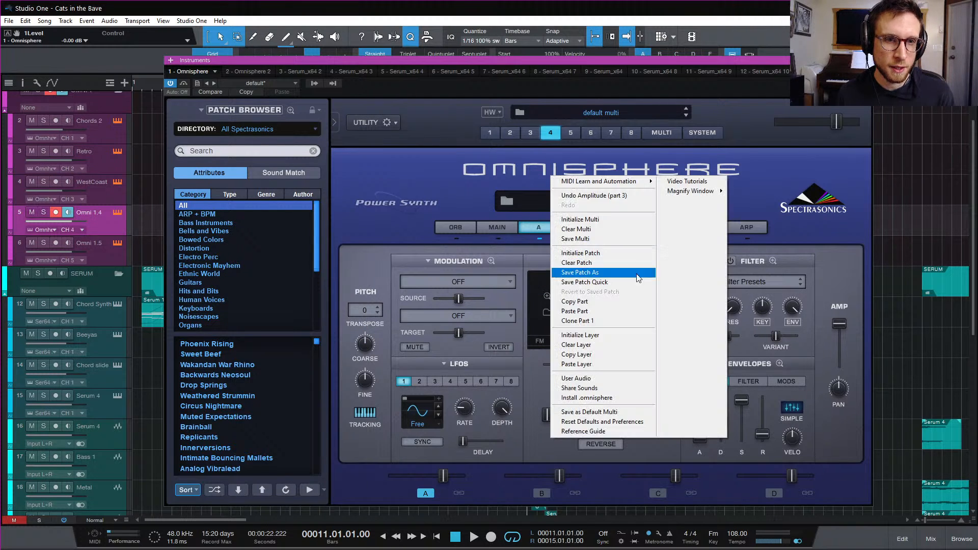
click(616, 311)
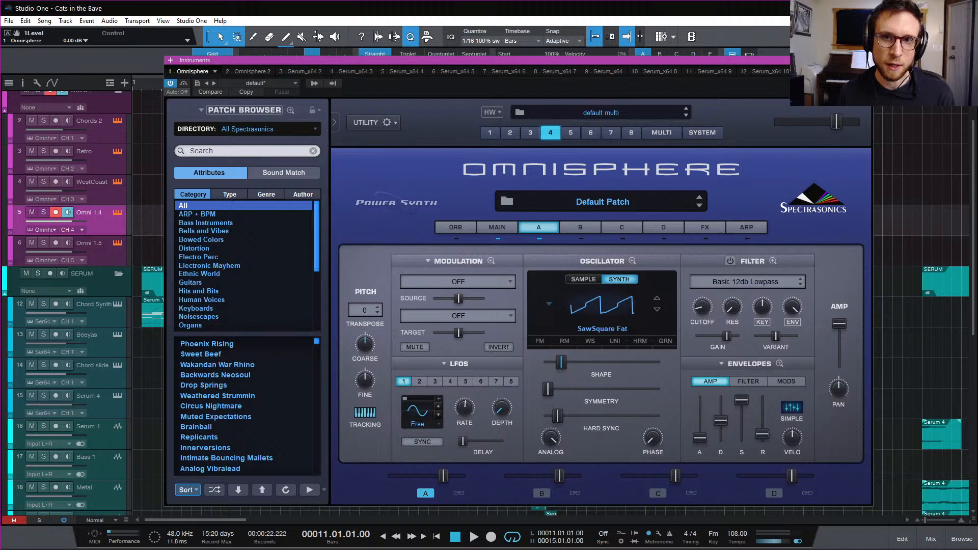
key(F11)
Duplicate the WestCoast lead clip onto Omni 1.4 at bar 11 and transpose both notes down a fifth, starting on Eb 3
click(586, 201)
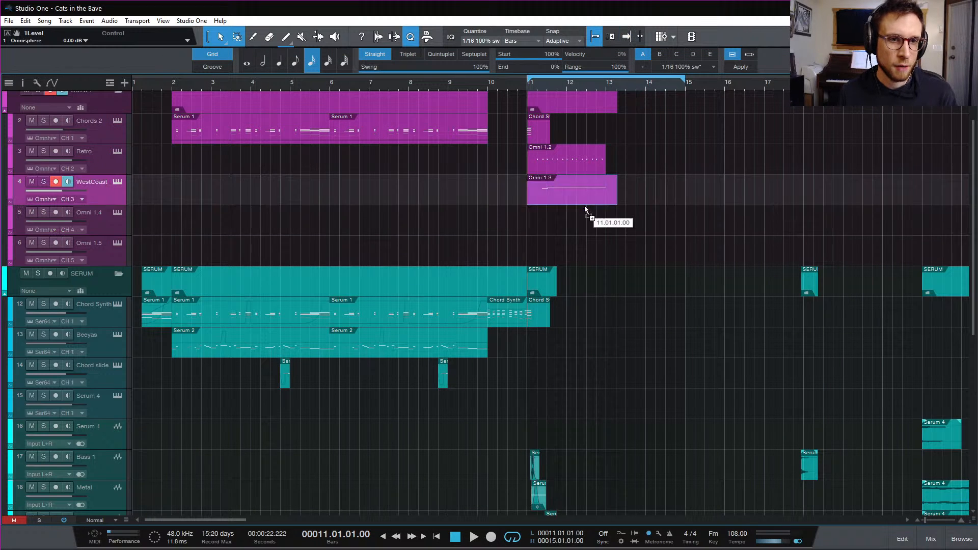
drag(584, 205, 583, 217)
double_click(566, 227)
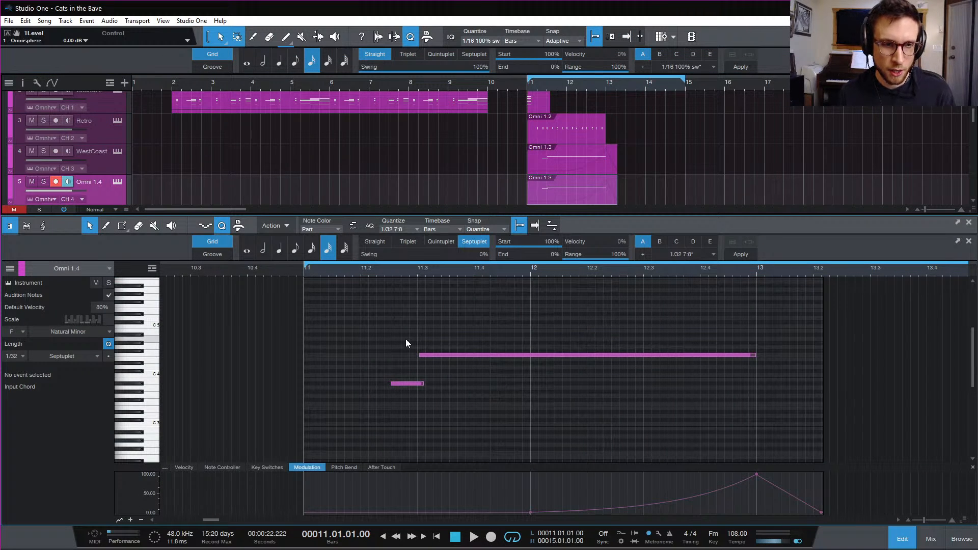
drag(361, 324, 486, 402)
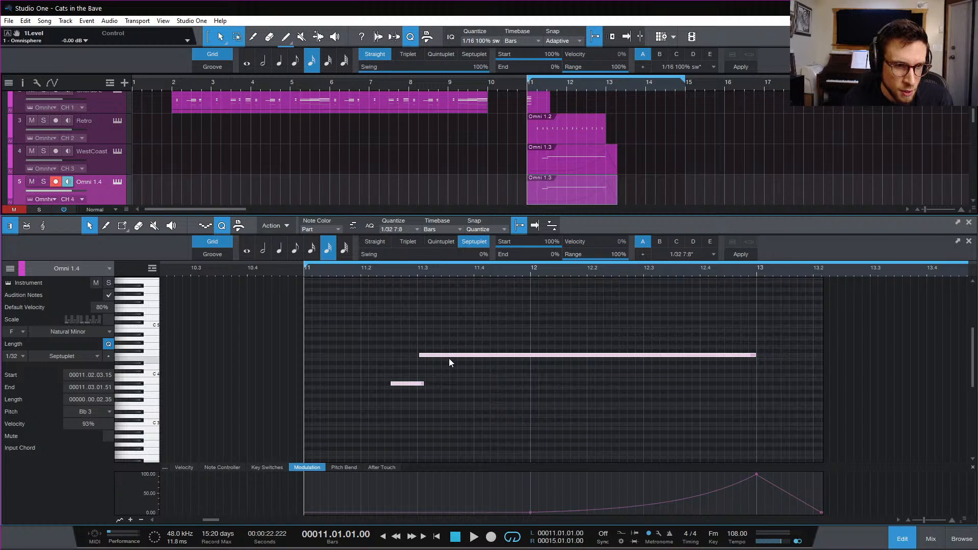
drag(448, 358, 450, 386)
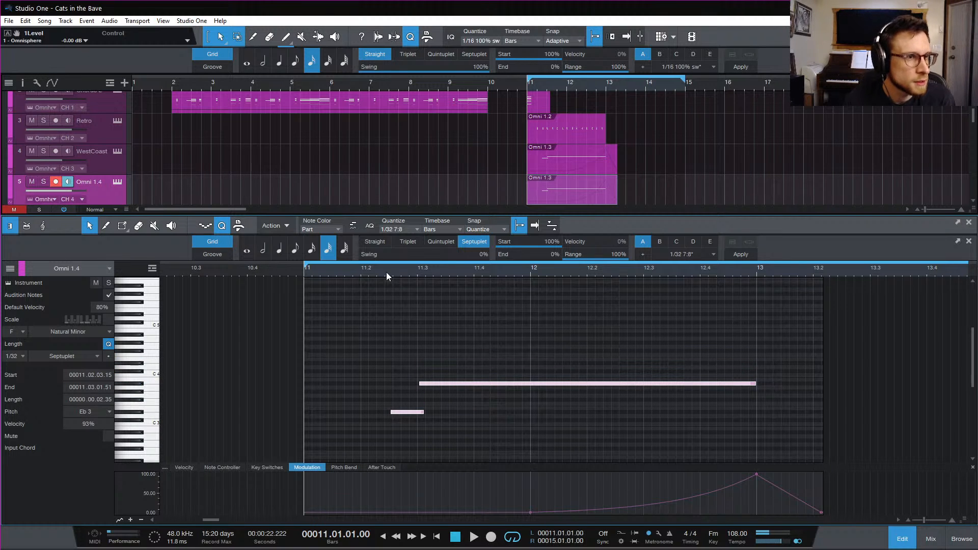
Copy WestCoast's Verb1 send to the Omni 1.4 mixer channel and lower that channel's volume to -12.1 dB while auditioning
click(930, 538)
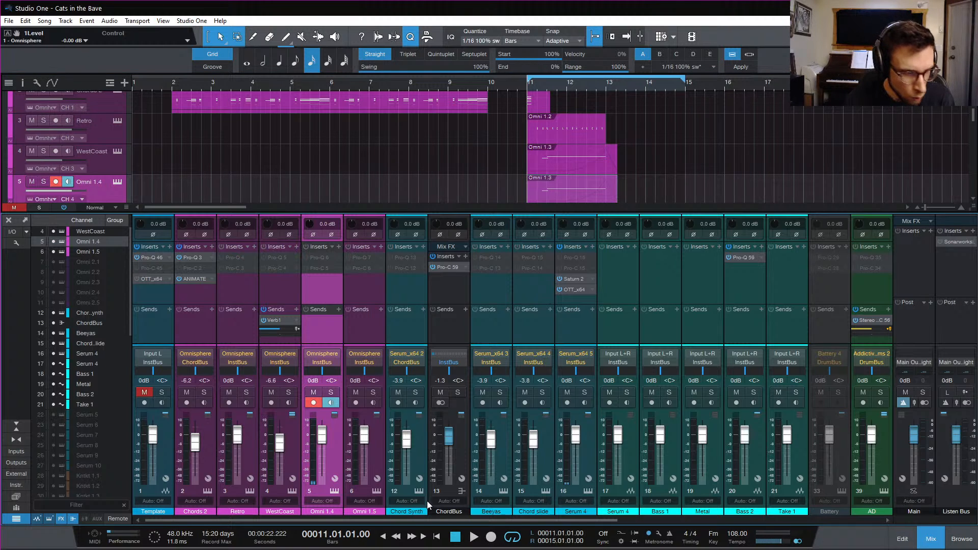
drag(321, 434, 322, 450)
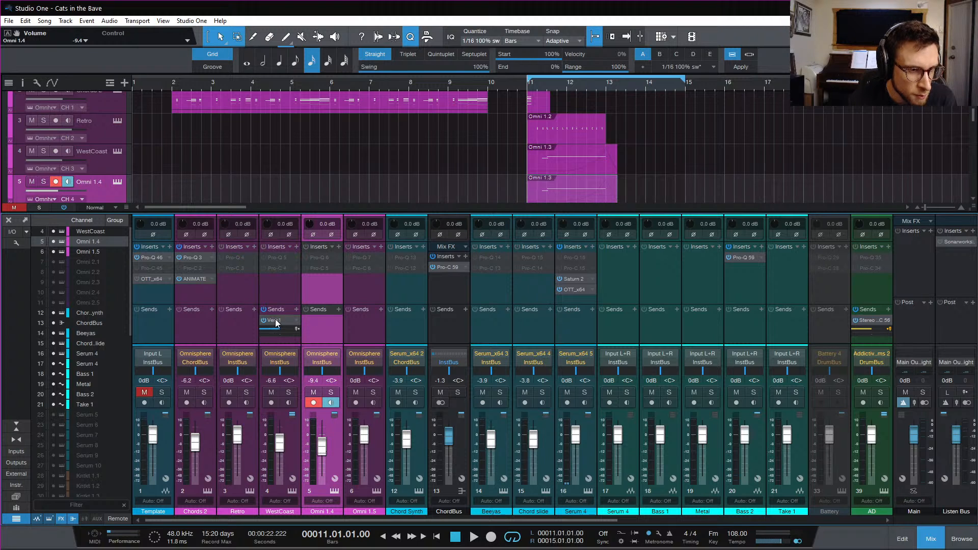
drag(275, 320, 313, 327)
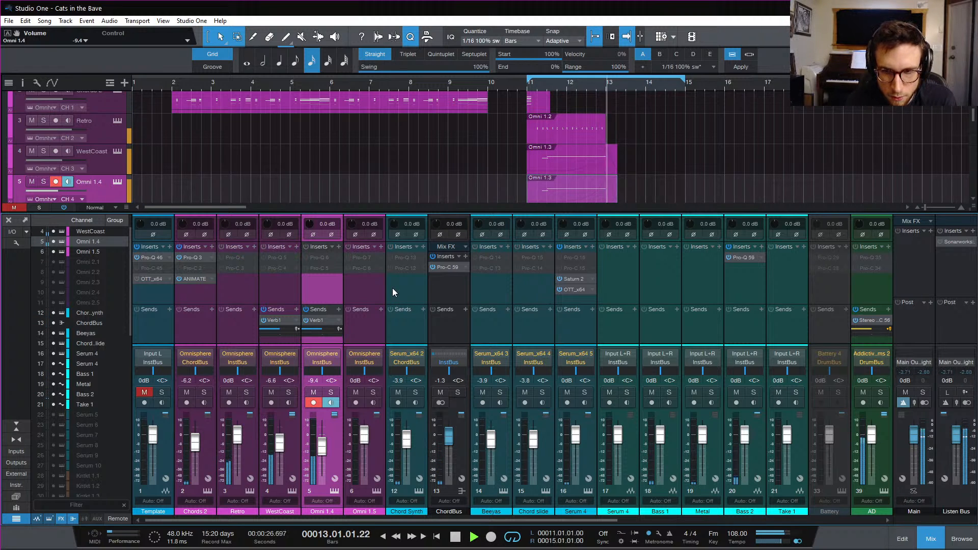
key(space)
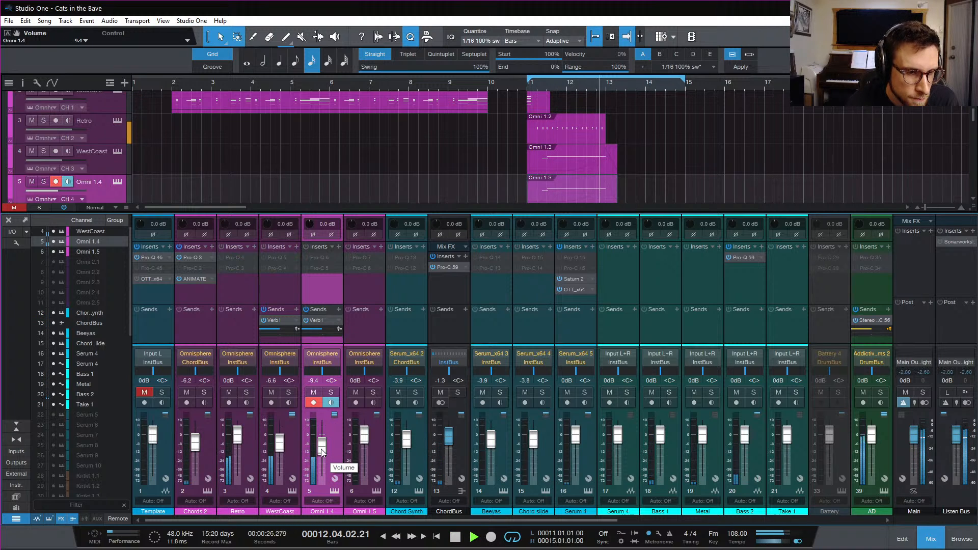
key(space)
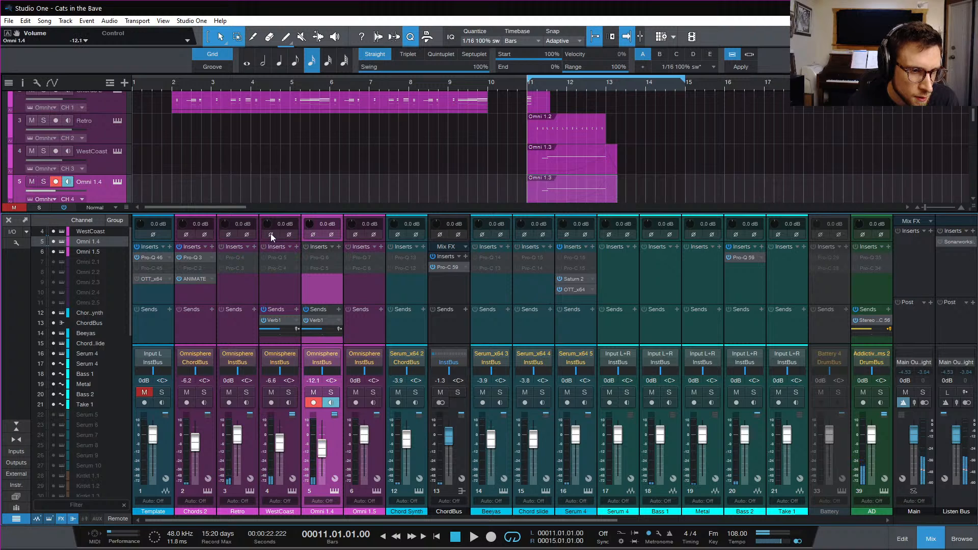
Pan the WestCoast channel to L25 and Omni 1.4 to R42, and audition the two lead layers from bar 11
click(274, 286)
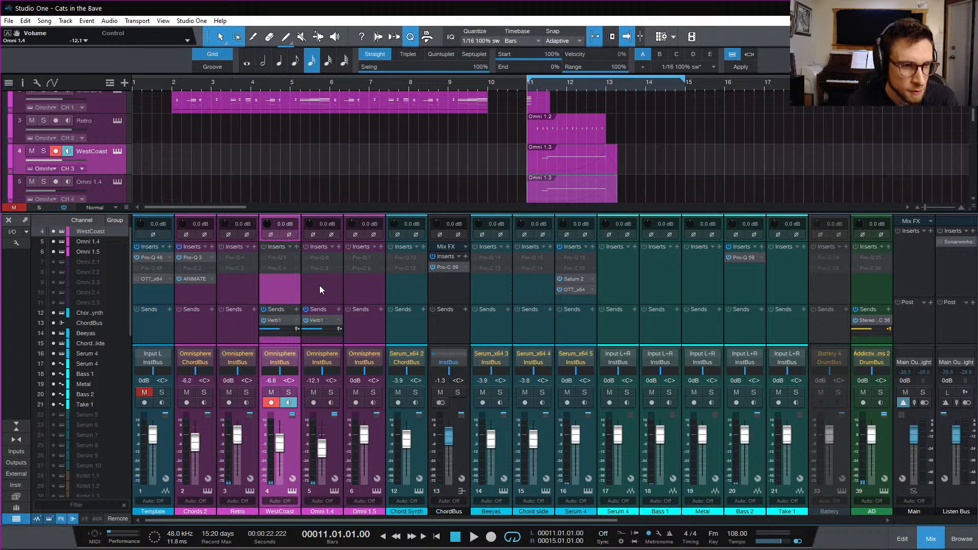
drag(278, 371, 316, 381)
key(space)
key(space)
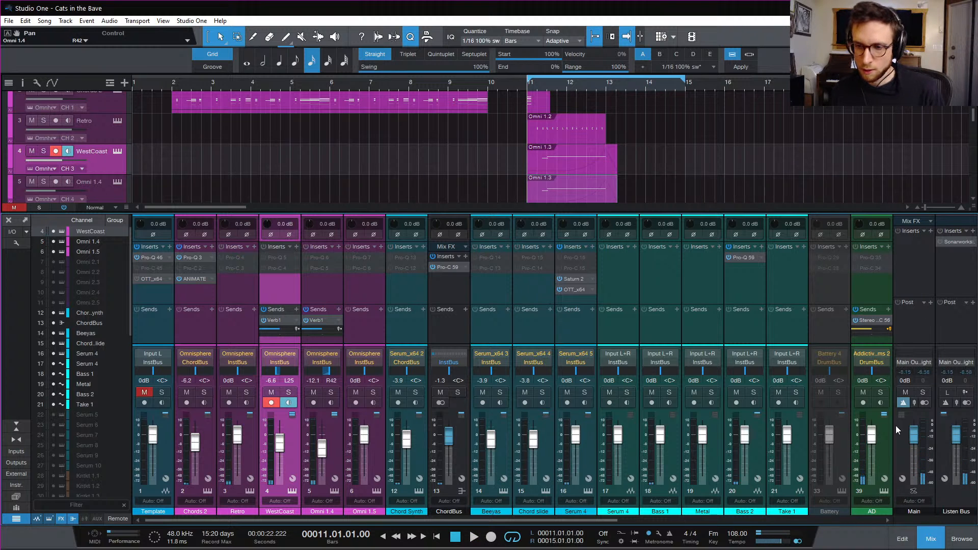
Close the mixer, save the song and play it from bar 1
click(931, 539)
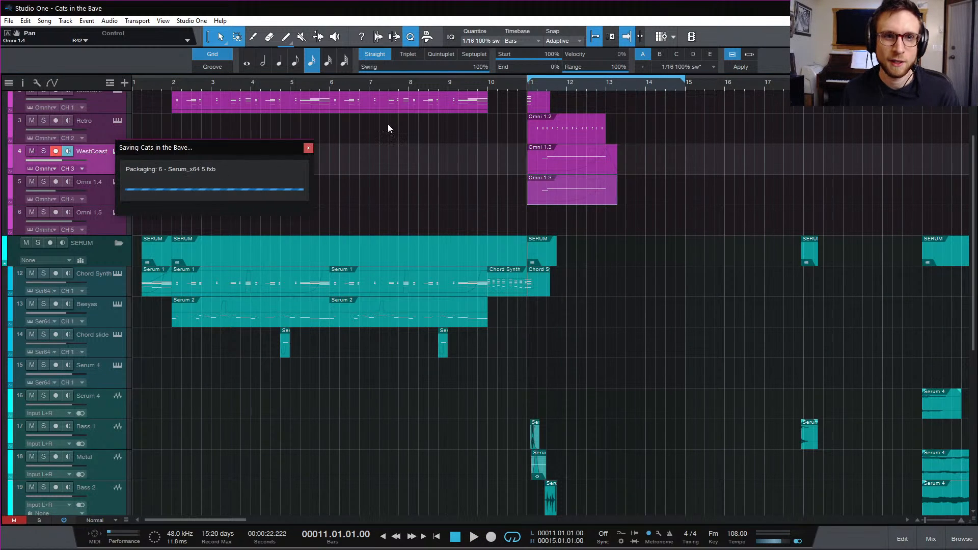
click(138, 85)
key(space)
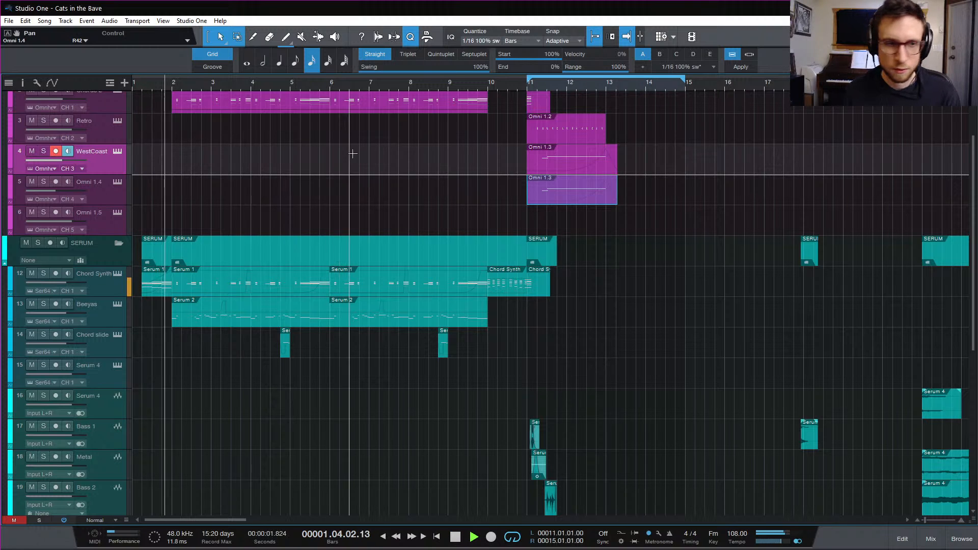
Route the WestCoast and Omni 1.4 mixer channels to a new shared bus named WestCoast, and stop playback
click(931, 539)
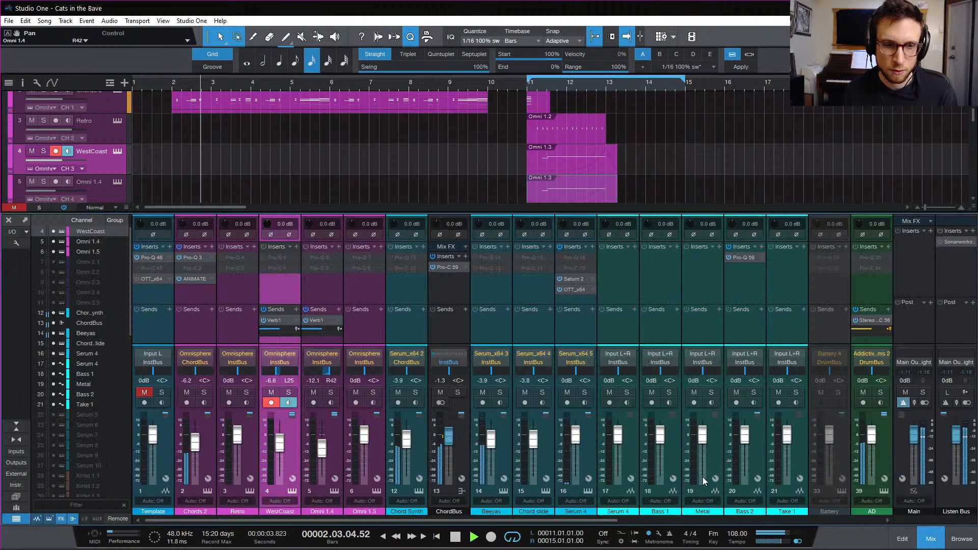
click(325, 291)
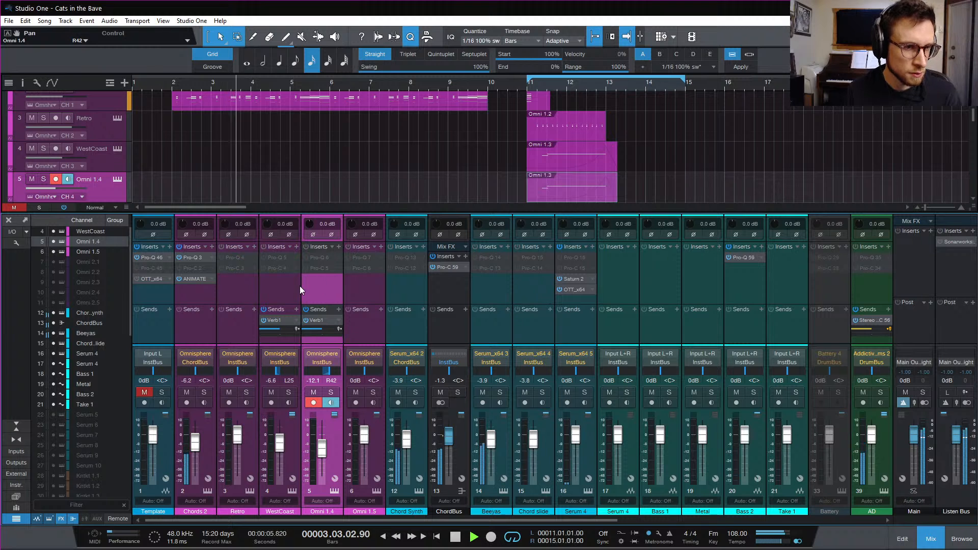
right_click(282, 285)
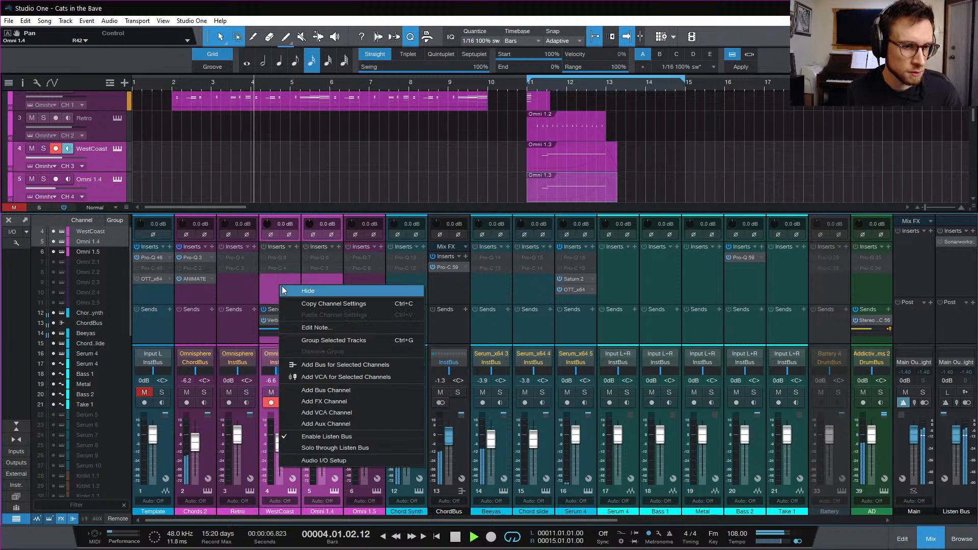
click(363, 364)
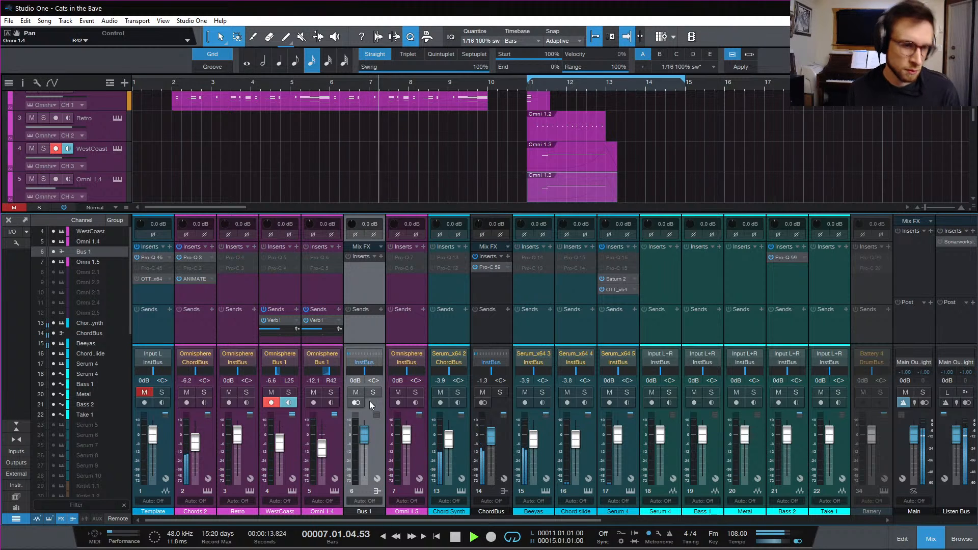
text(WestCoast)
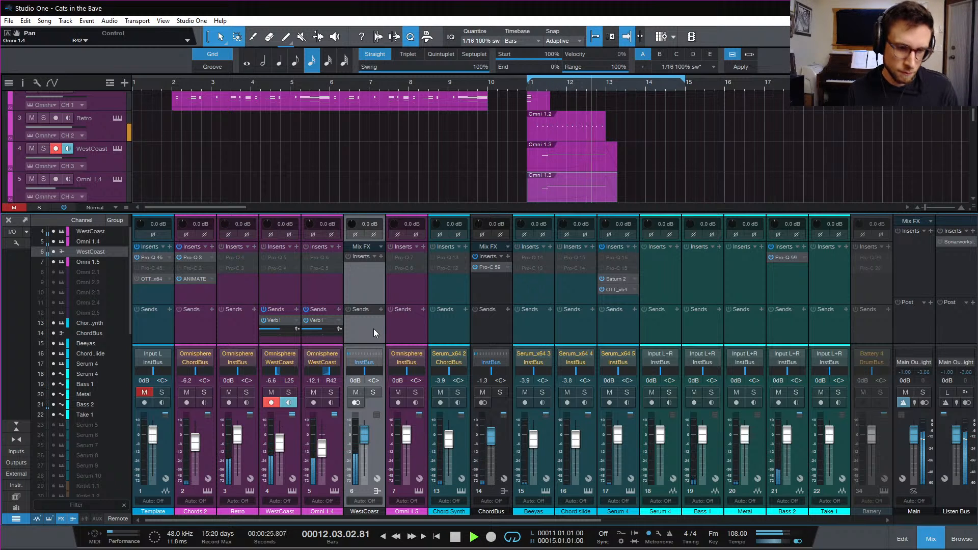
key(space)
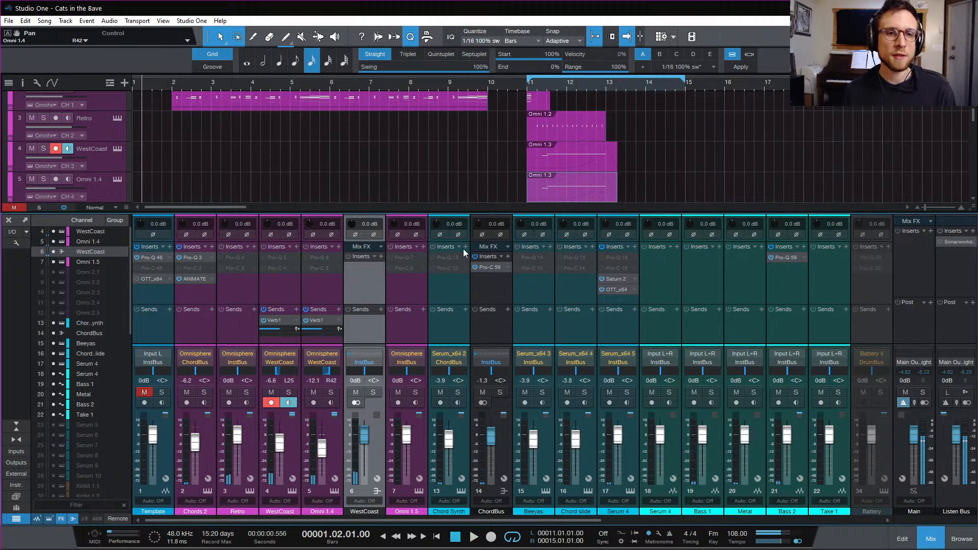
Move the playhead to bar 11, insert OTT_x64 on the WestCoast instrument channel and audition it
click(930, 540)
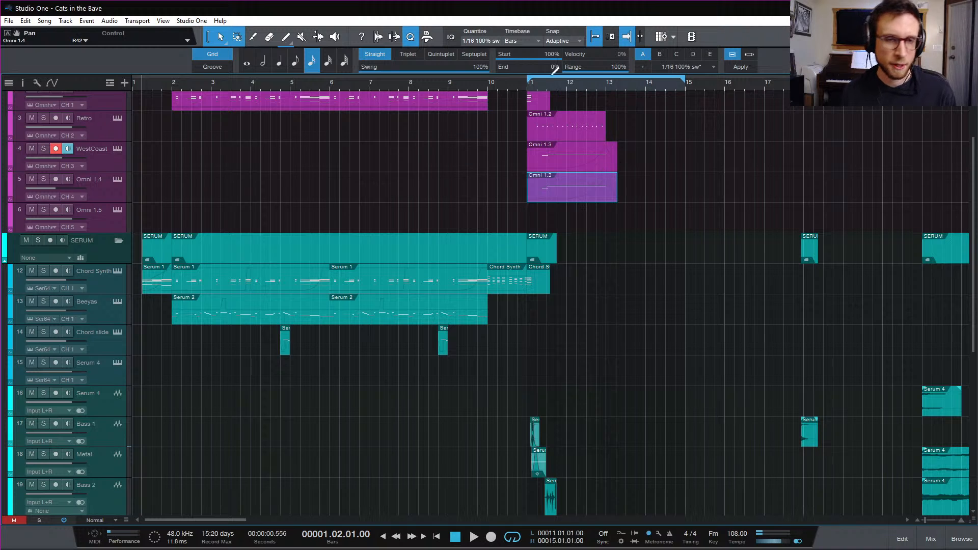
click(527, 86)
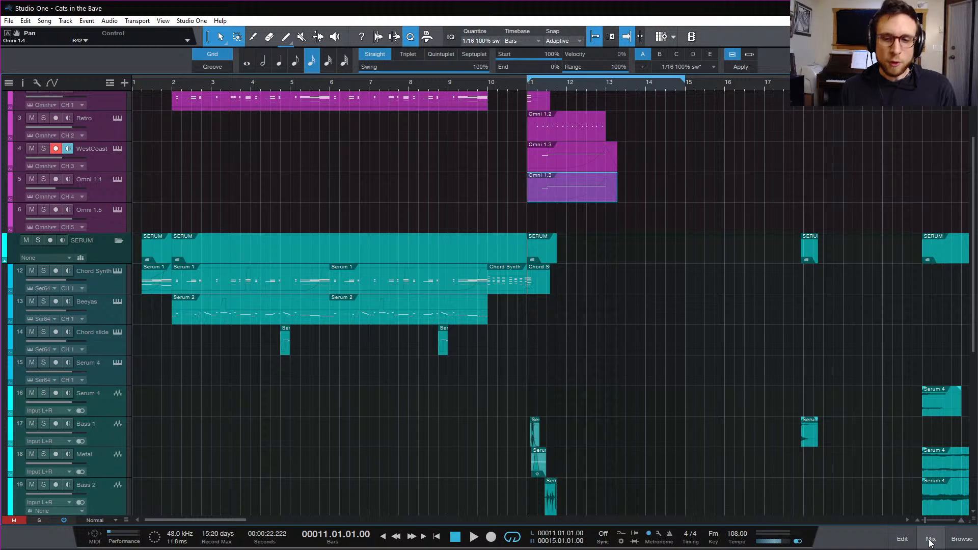
key(F3)
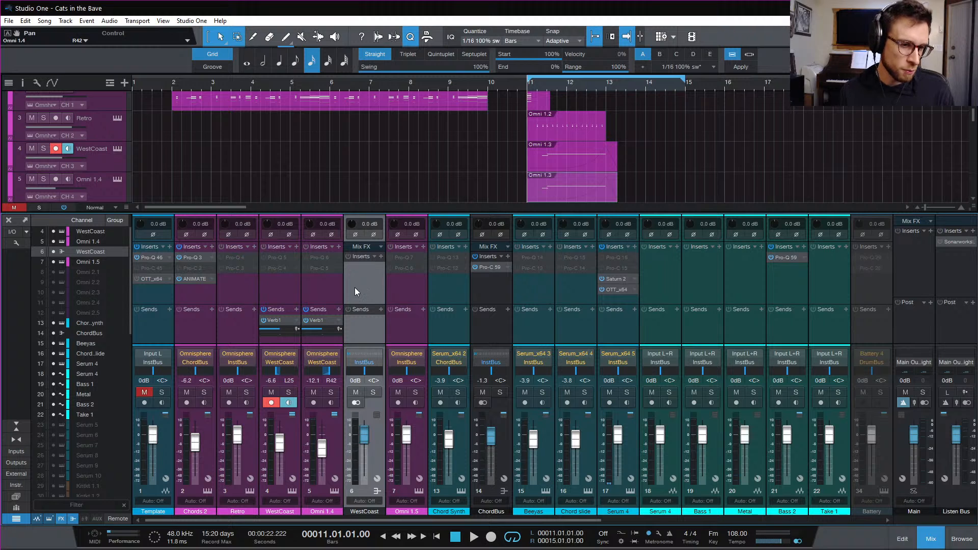
click(274, 299)
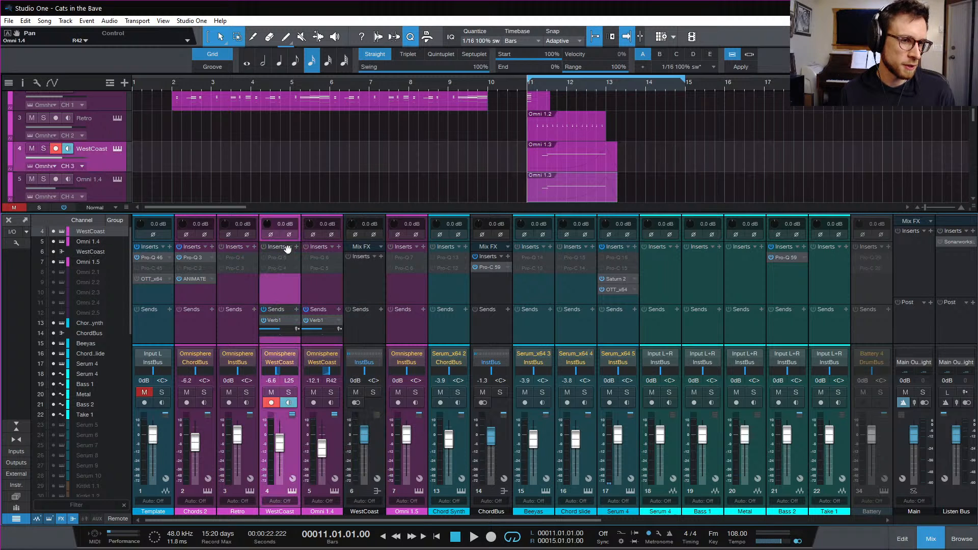
click(297, 247)
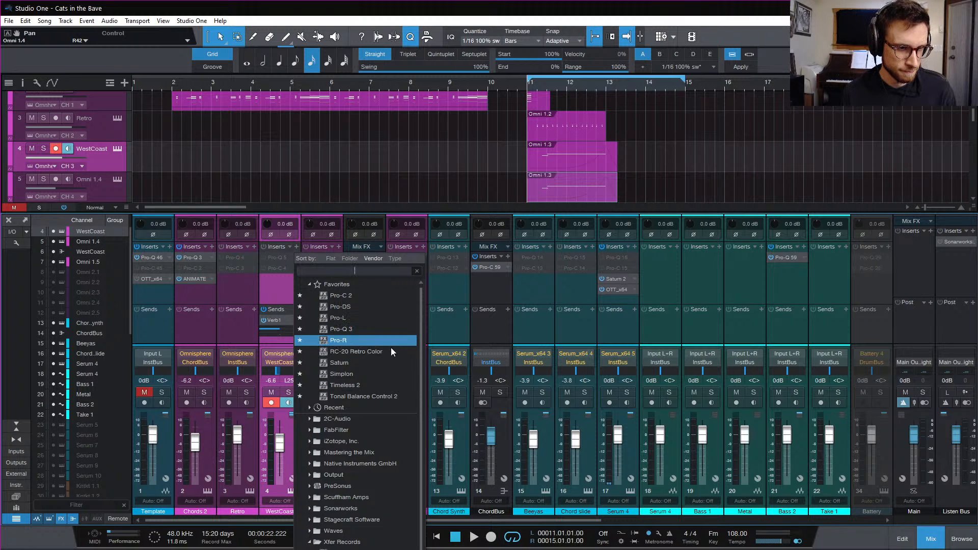
click(368, 408)
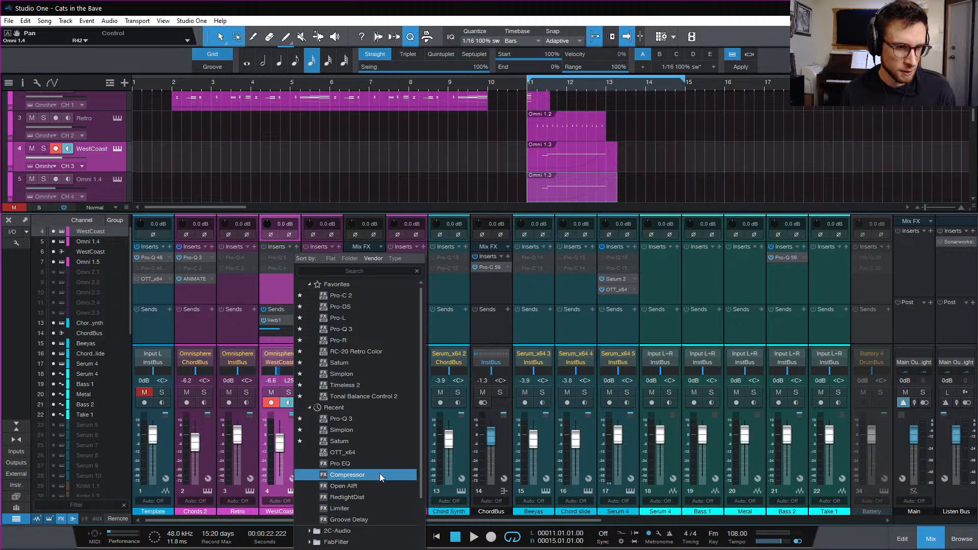
click(381, 452)
key(space)
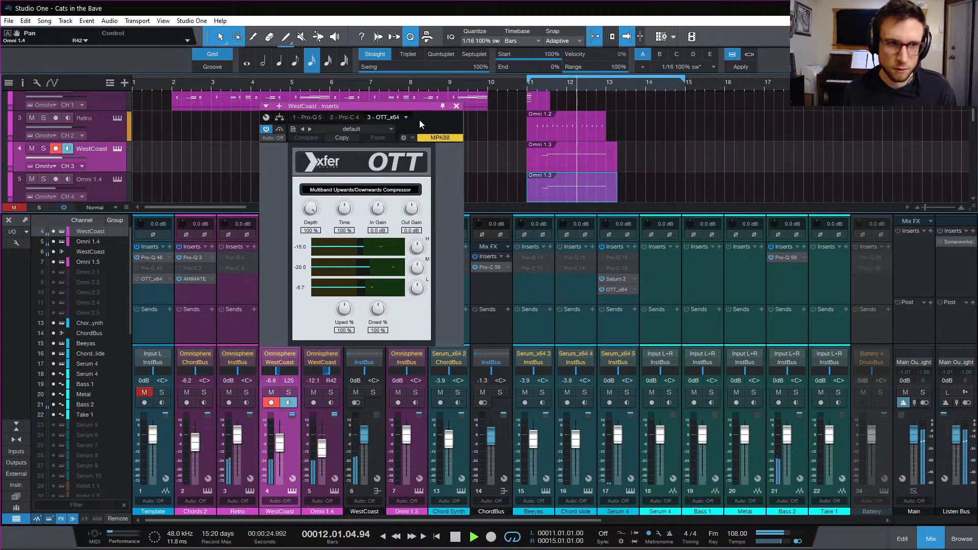
Copy WestCoast's OTT_x64 insert to the Omni 1.4 channel and audition both layers from bar 11
key(space)
click(456, 106)
drag(281, 278, 331, 292)
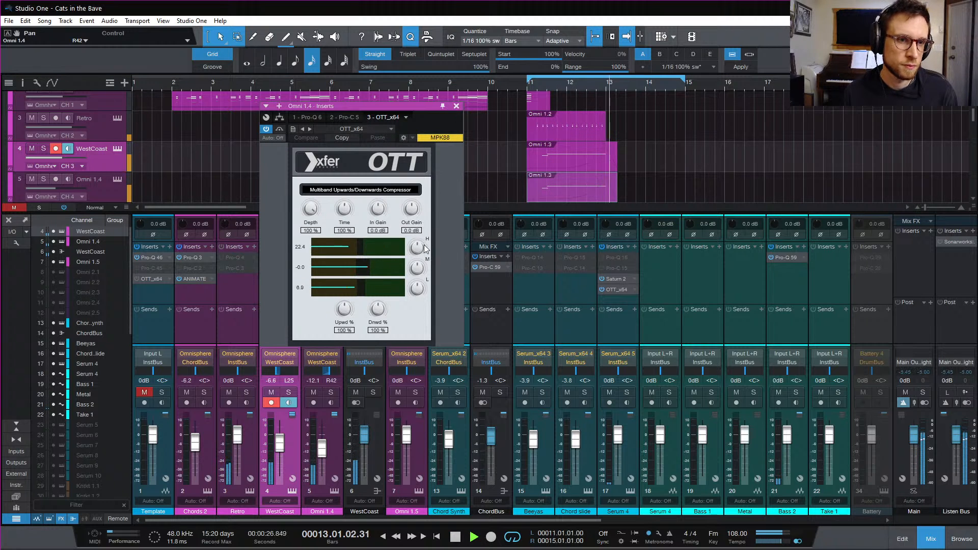
key(space)
key(space)
key(space)
key(space)
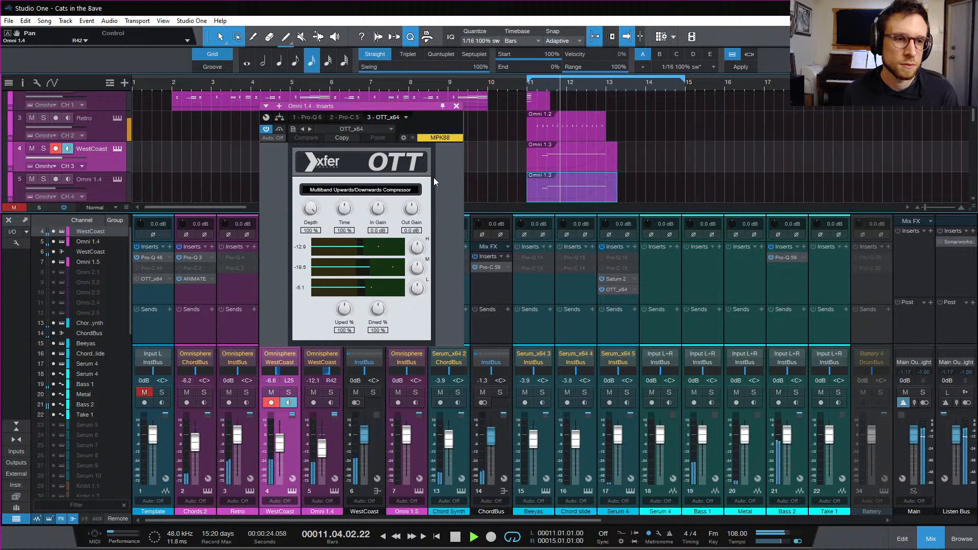
Raise OTT's mid-band gain to about 147% on Omni 1.4 and 152% on WestCoast, audition from bar 11 and save the song
drag(415, 273, 420, 254)
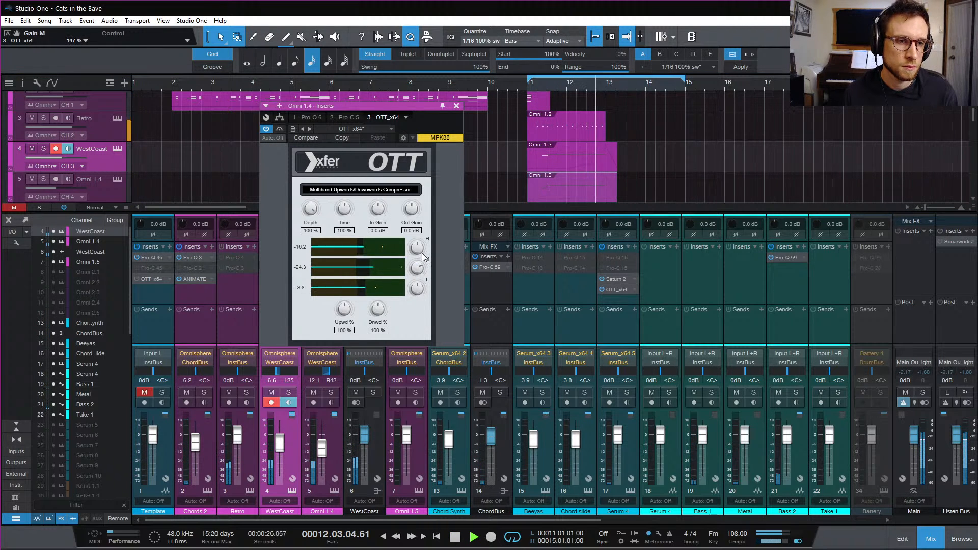
key(space)
drag(350, 109, 537, 146)
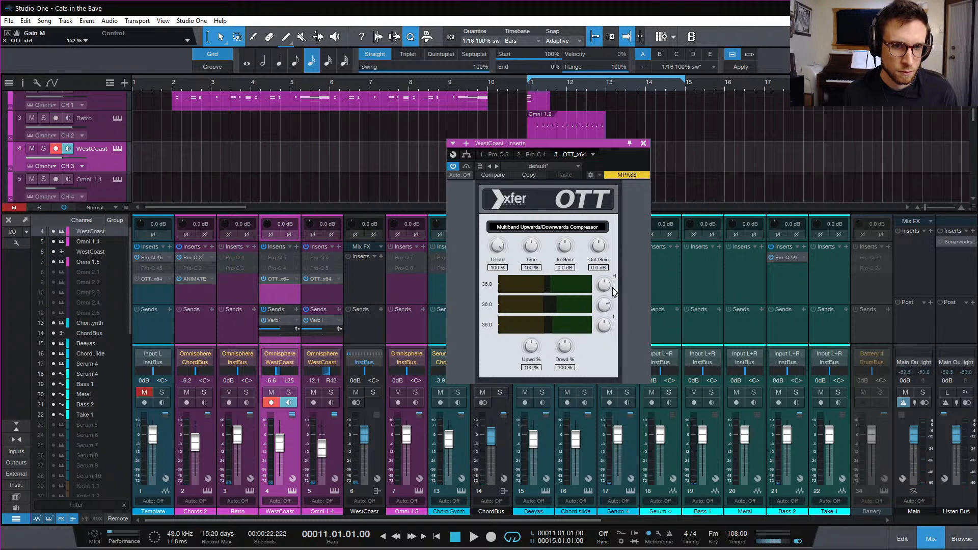
key(space)
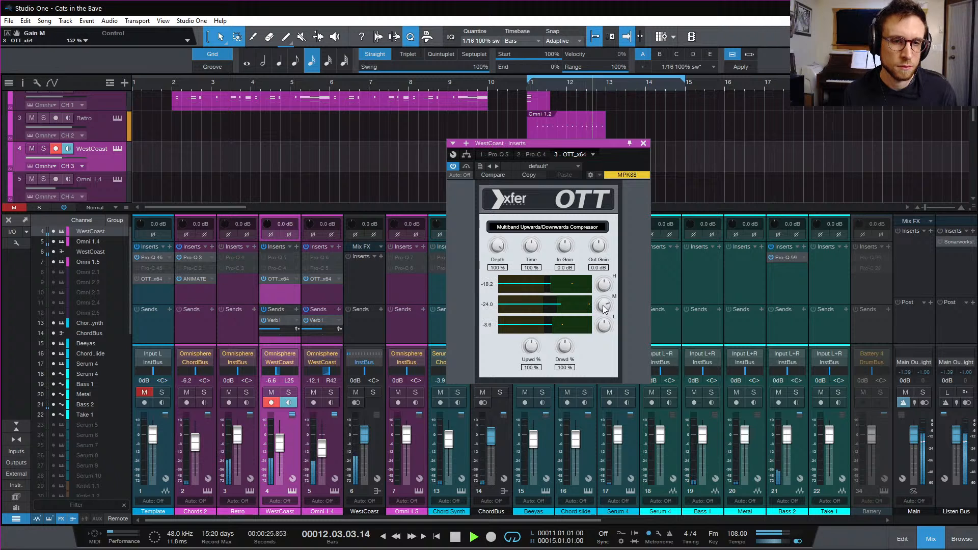
click(643, 143)
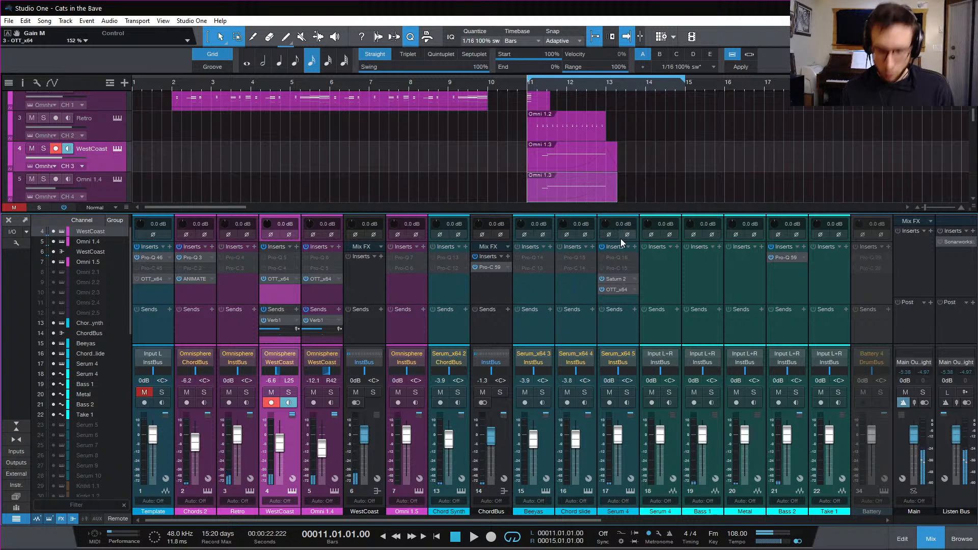
key(ctrl+s)
click(931, 539)
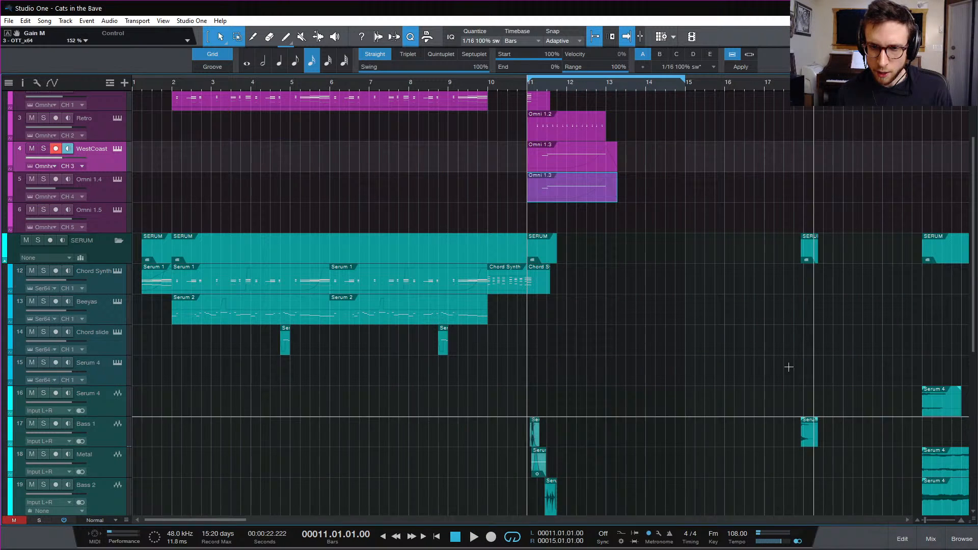
Inspect the InstBus Pro-C 2 sidechain compressor's gain reduction while playing the song from bar 11
click(930, 538)
scroll(742, 326, right, 10)
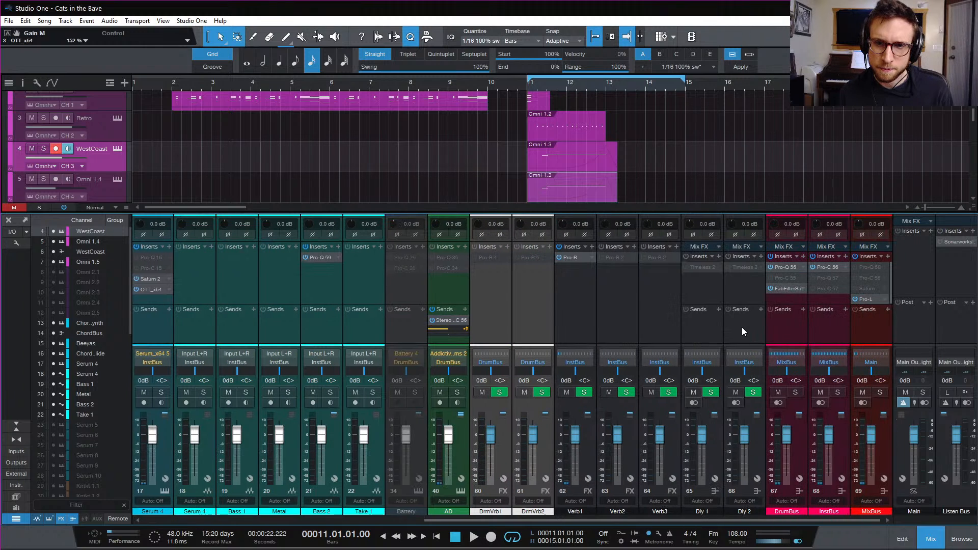
click(824, 268)
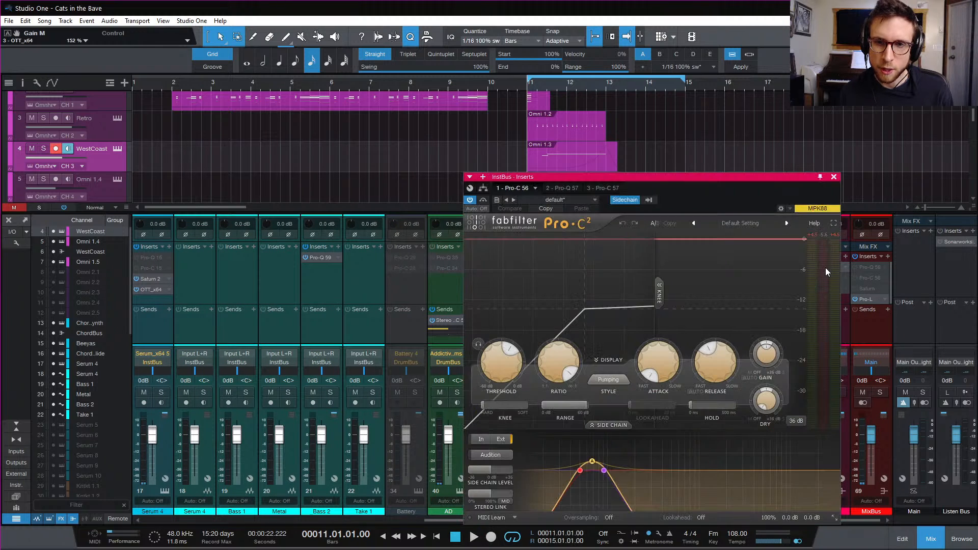
key(space)
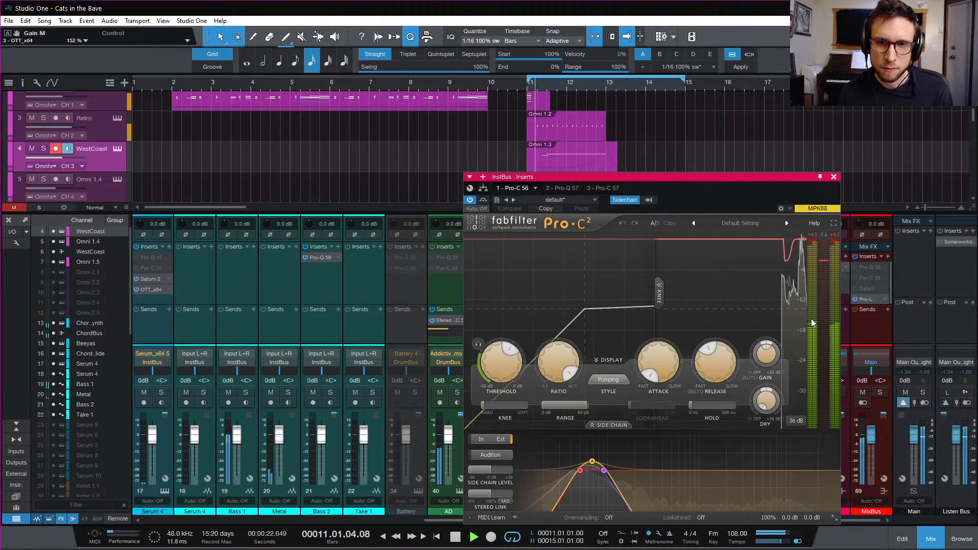
click(833, 177)
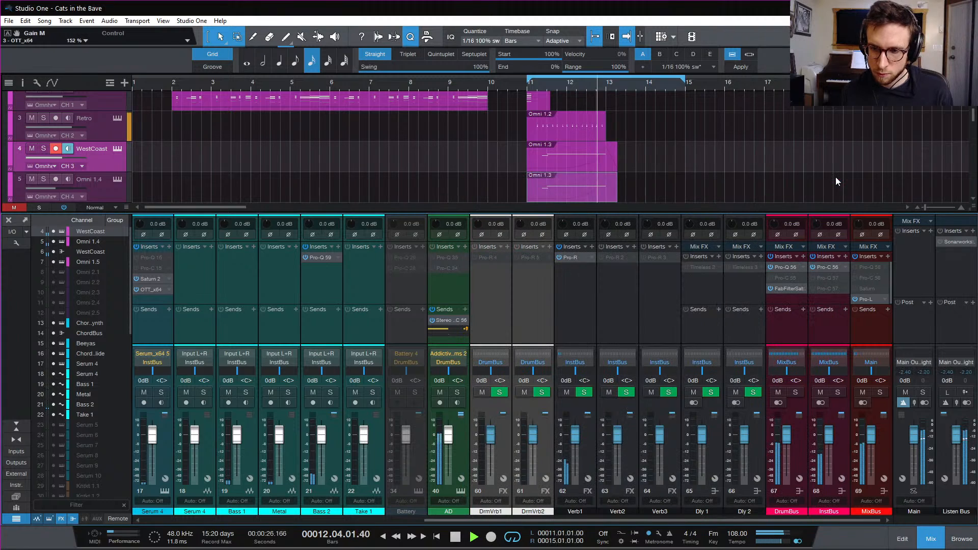
key(space)
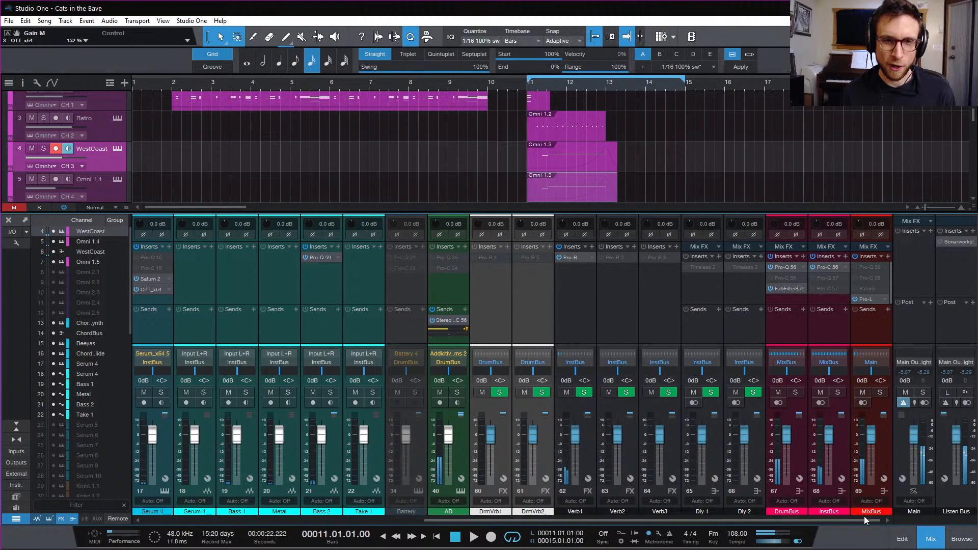
Close the mixer and play the arrangement from bar 11
click(930, 538)
key(space)
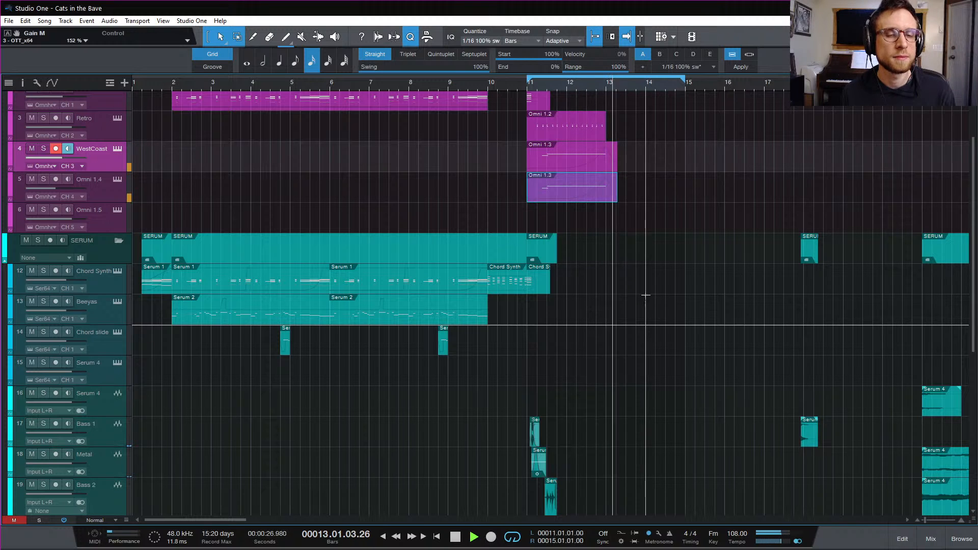
key(space)
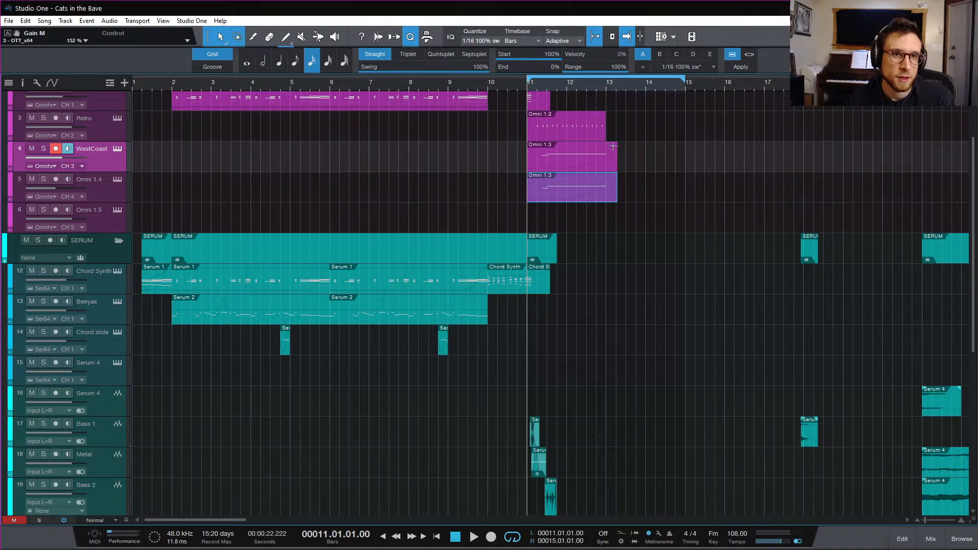
Solo the Template track and listen to it repeatedly from bar 11 as a reference
scroll(8, 119, up, 3)
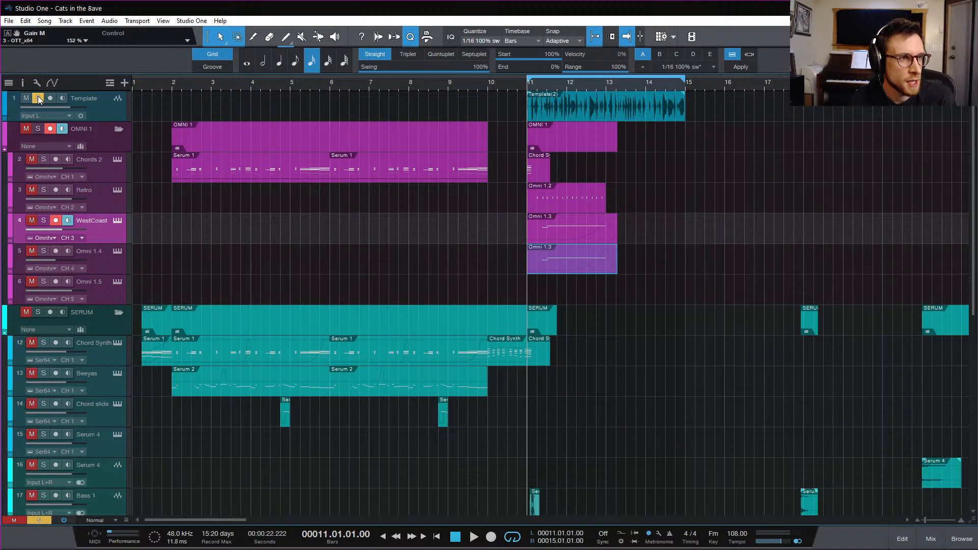
key(space)
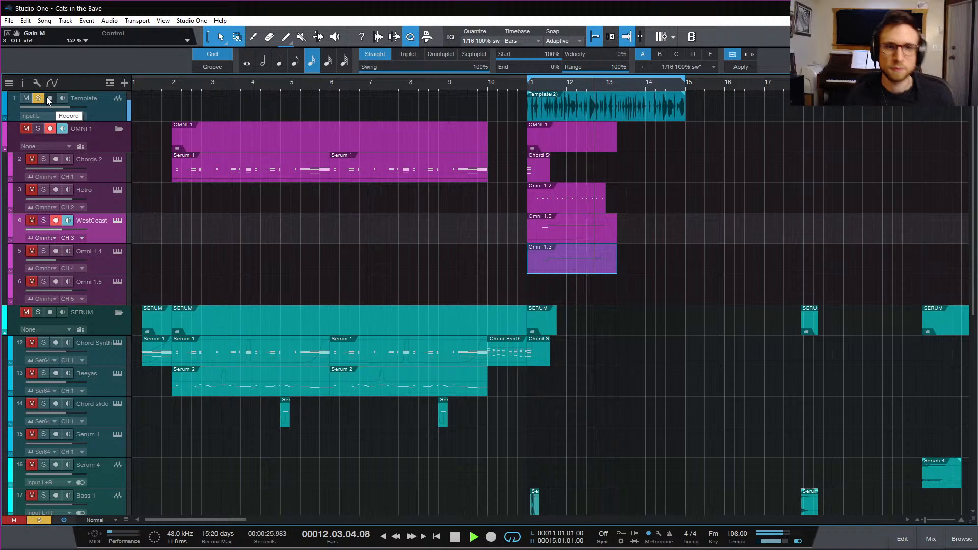
key(space)
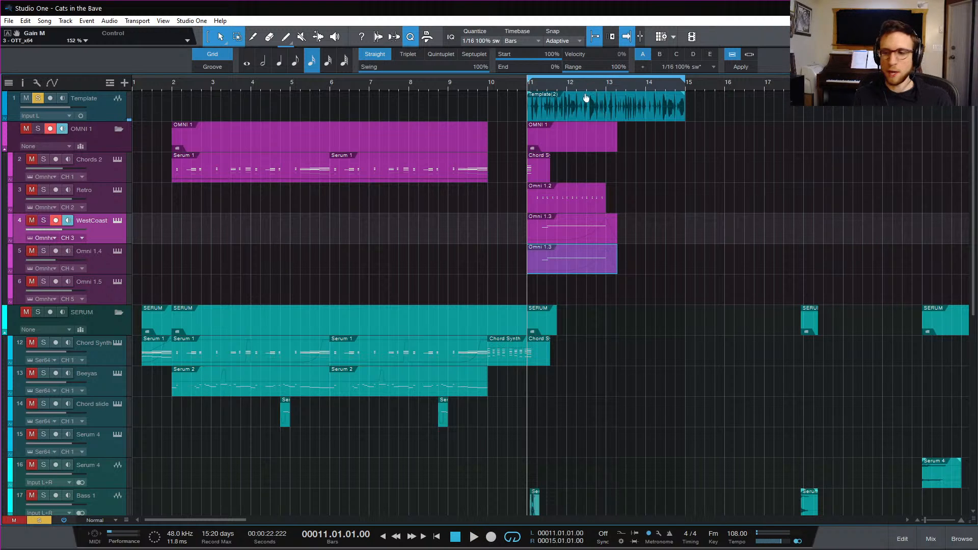
key(space)
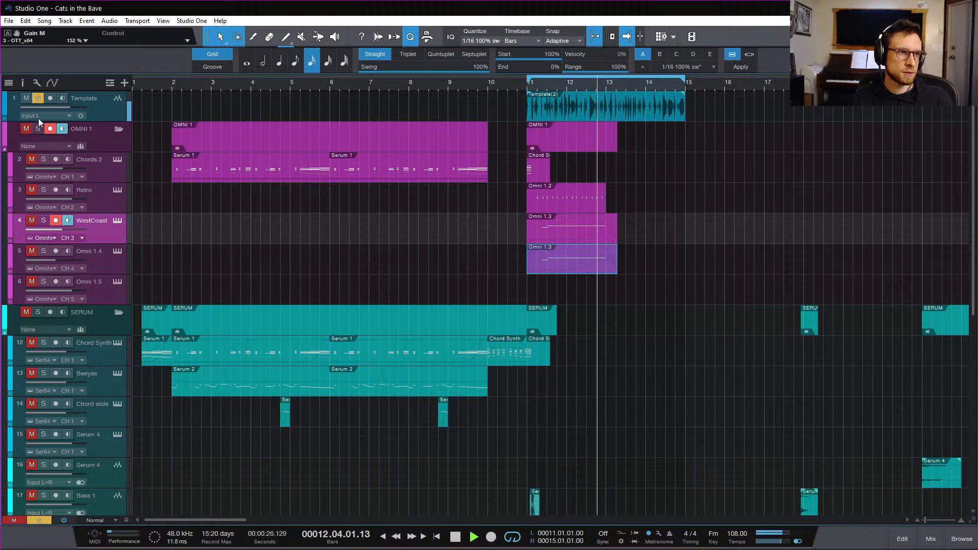
Unsolo the Template track, compare the song's own layers from bar 11 and show the mixer
click(38, 101)
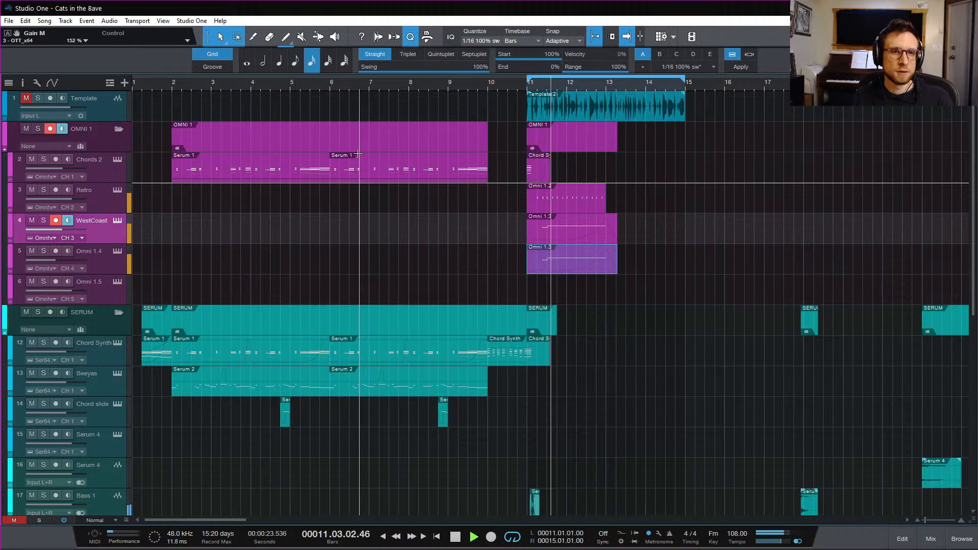
key(F3)
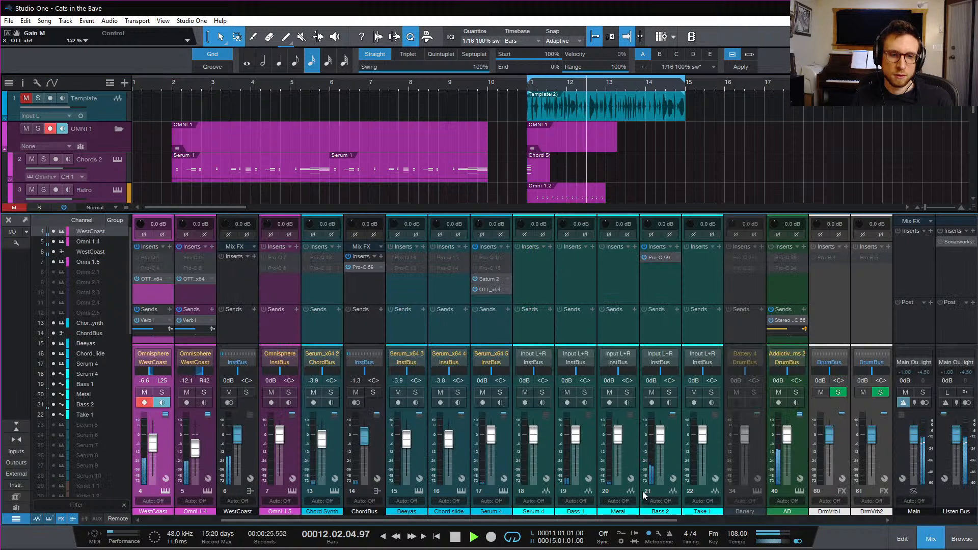
key(space)
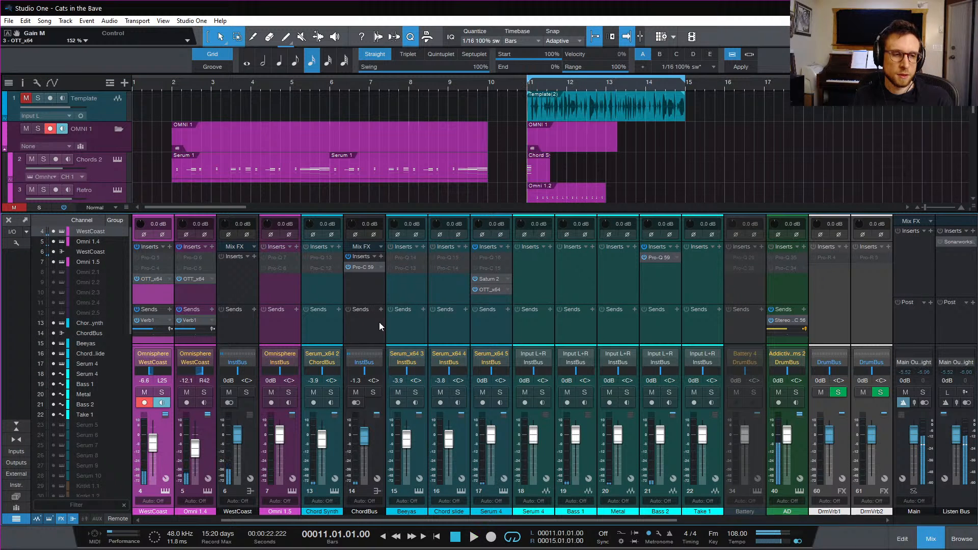
scroll(643, 154, down, 6)
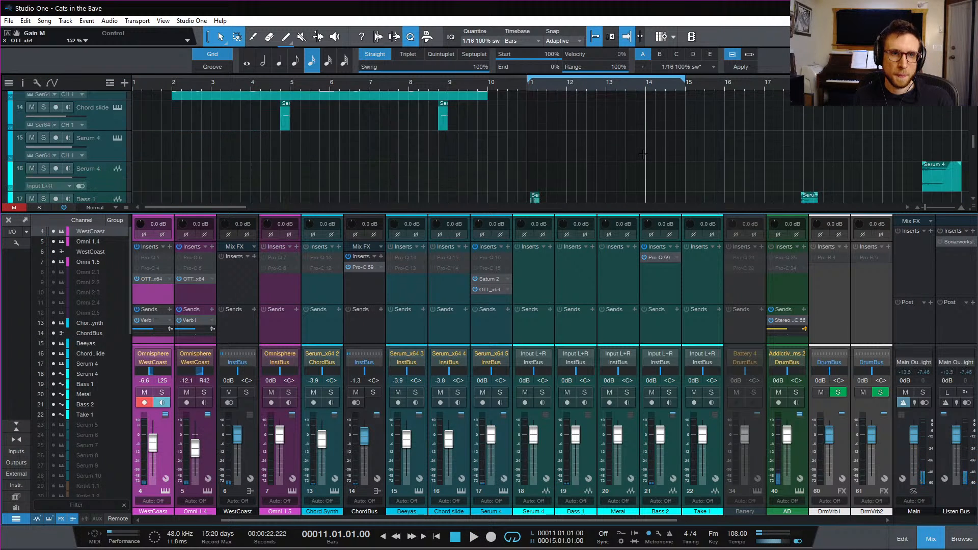
Close the mixer and play the arrangement from bar 11 with the AD drum tracks in view
scroll(643, 154, up, 6)
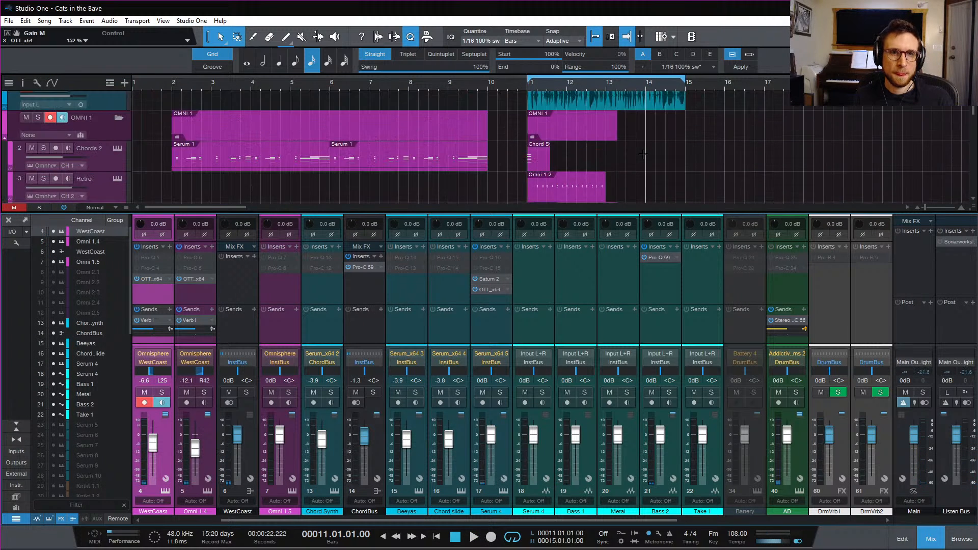
click(936, 543)
scroll(706, 386, down, 12)
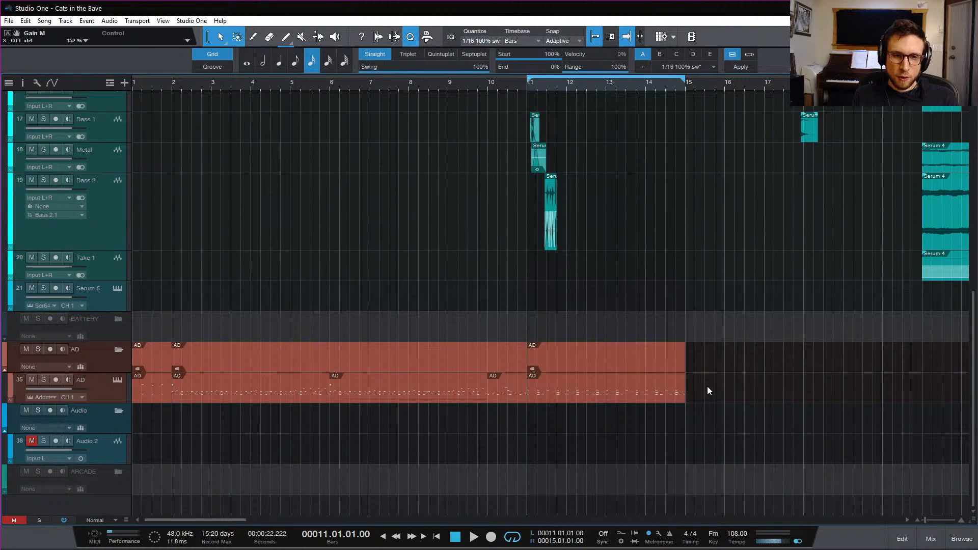
click(727, 389)
key(space)
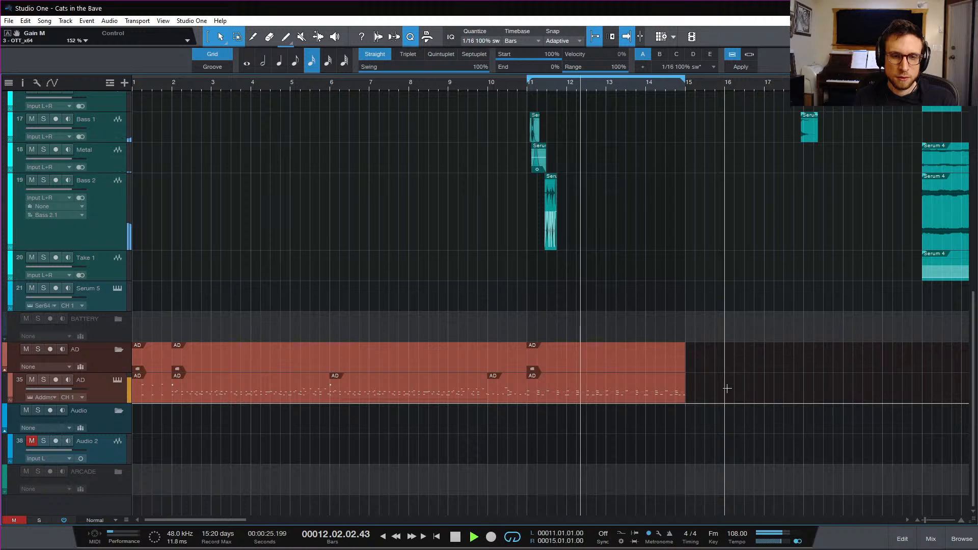
key(space)
Open the AD drum part that starts at bar 11 for note editing and listen to its pattern
double_click(584, 393)
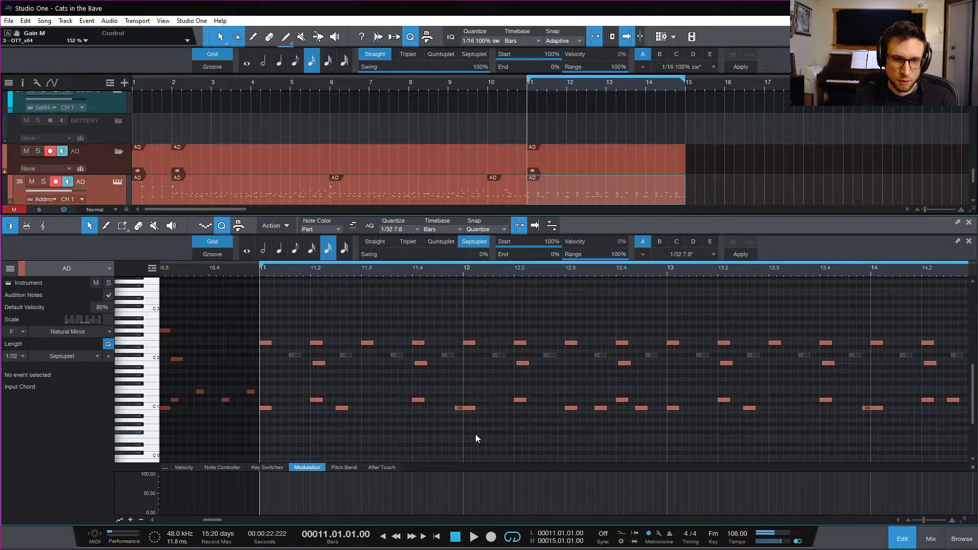
key(space)
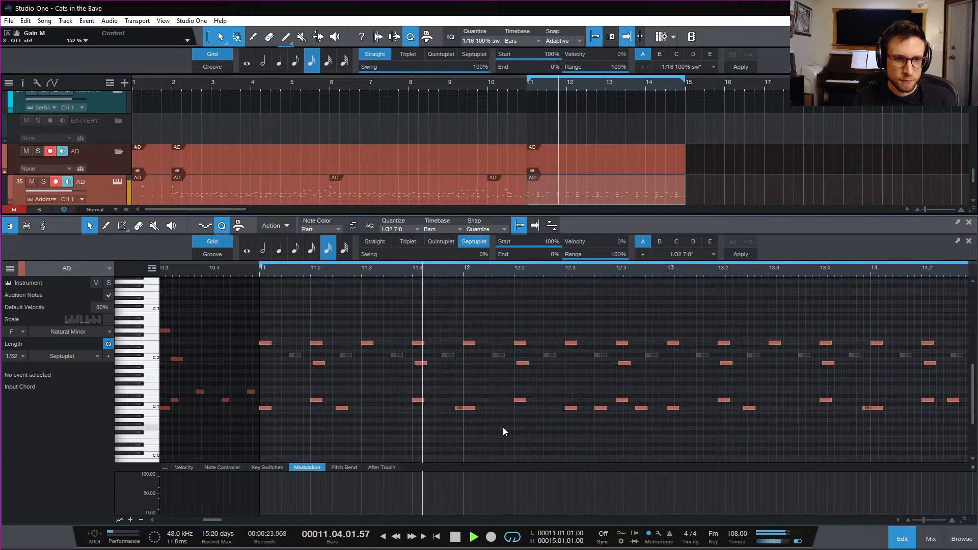
key(space)
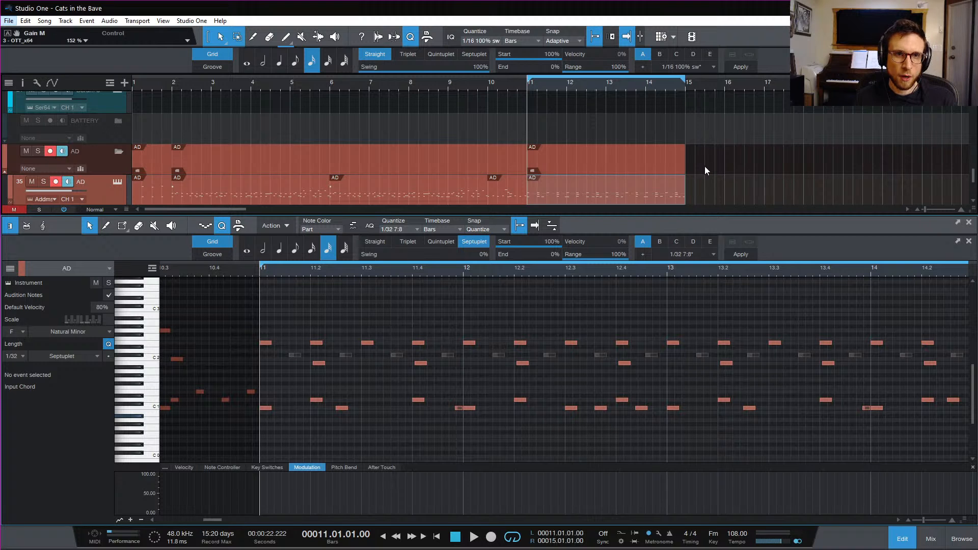
key(alt+space)
key(Escape)
key(space)
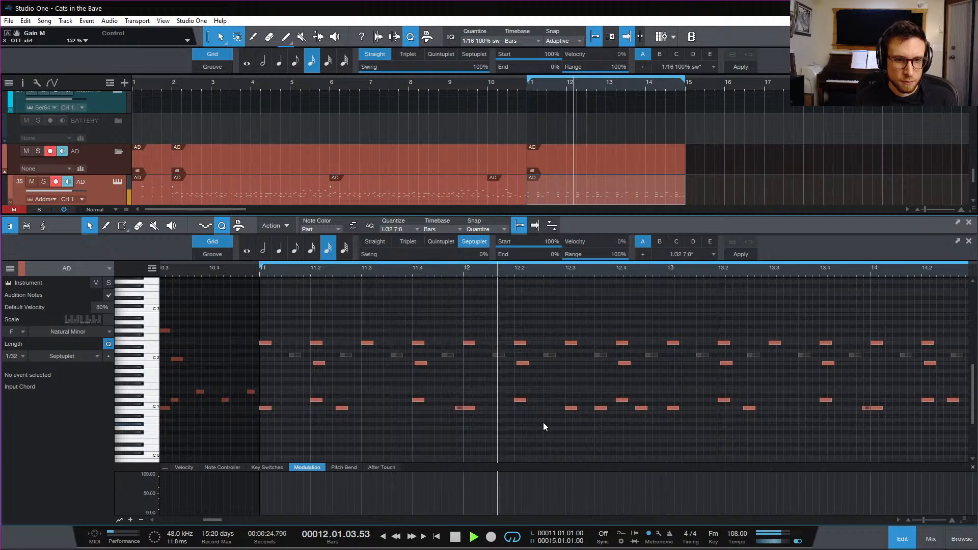
key(space)
Copy the C 1 note at 12.3 earlier to 12.02.03.29, delete the original and audition the pattern
drag(574, 410, 550, 411)
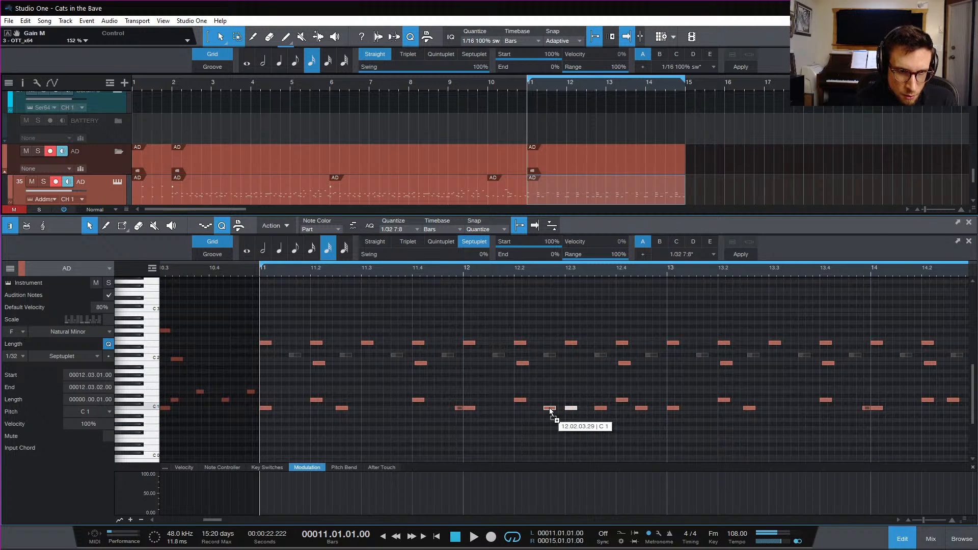
click(510, 271)
key(space)
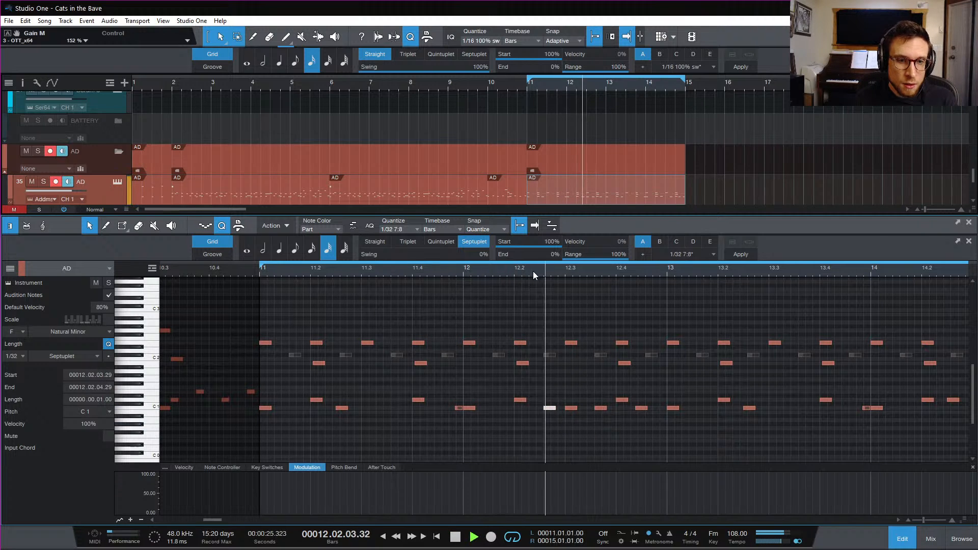
key(space)
double_click(572, 408)
key(space)
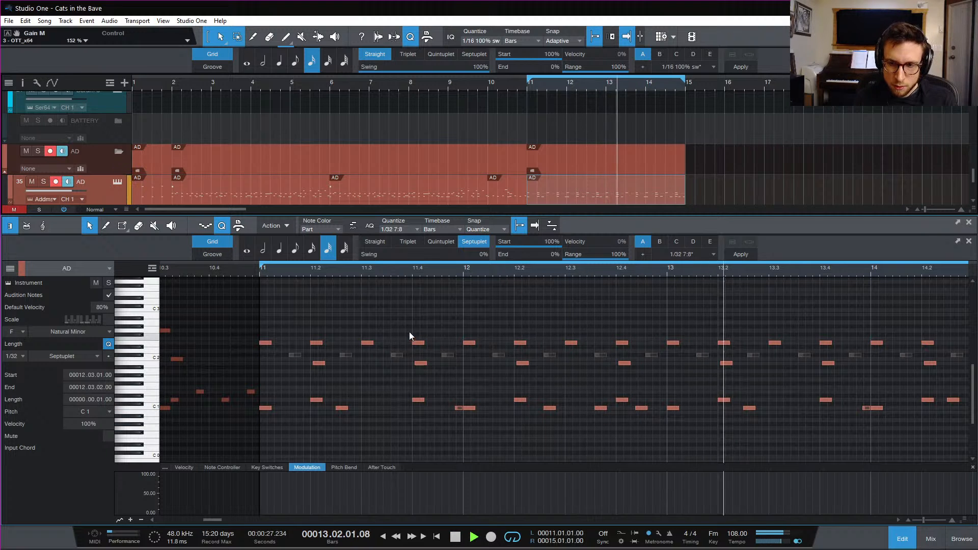
key(space)
Close the drum note editor and play the arrangement from bar 11
click(909, 546)
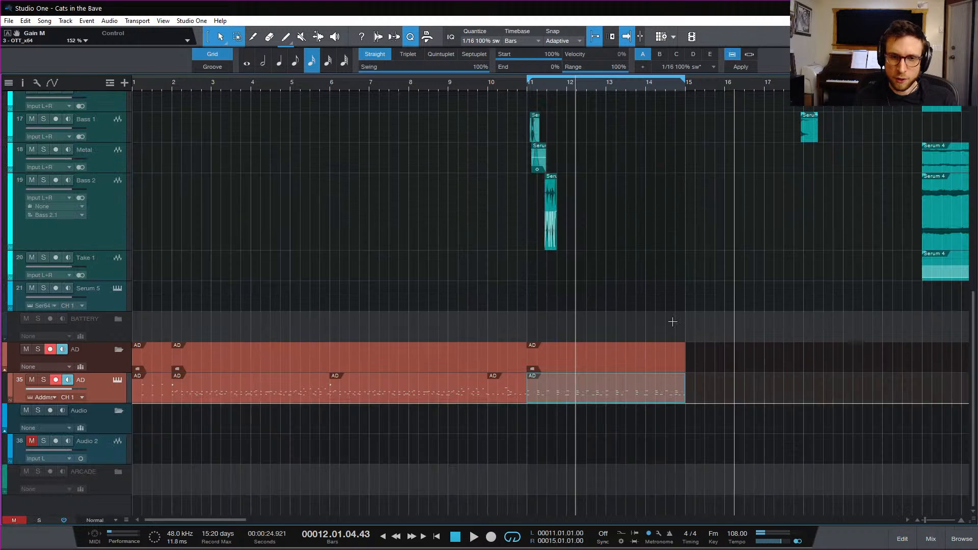
click(528, 88)
key(space)
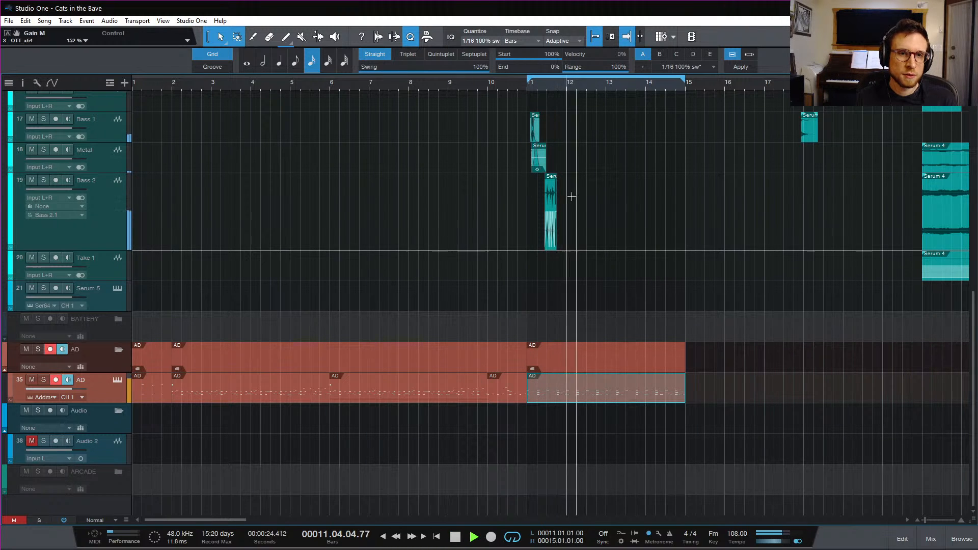
key(space)
Open the Pro-Q 3 on Bass 2 in the mixer, set its high cut to 304.57 Hz and audition it
click(930, 540)
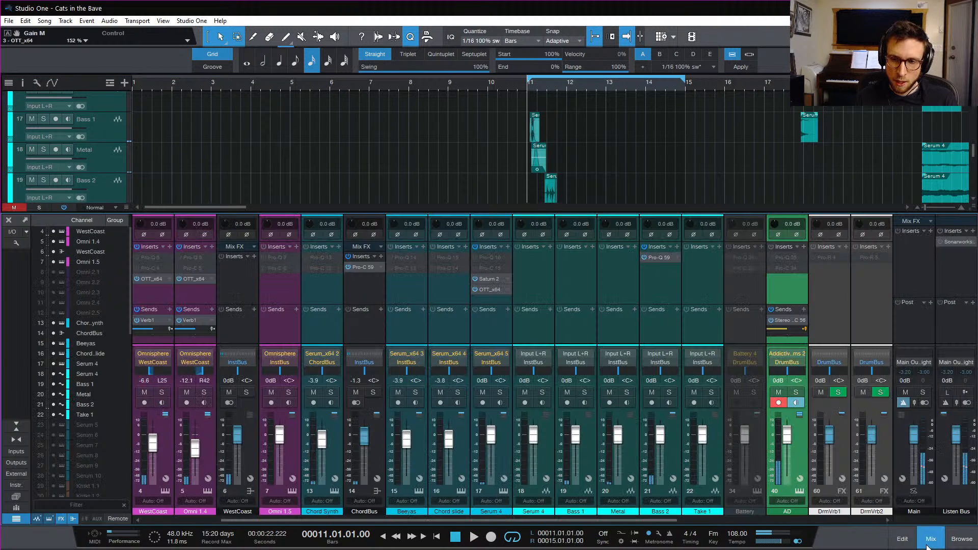
scroll(381, 289, left, 2)
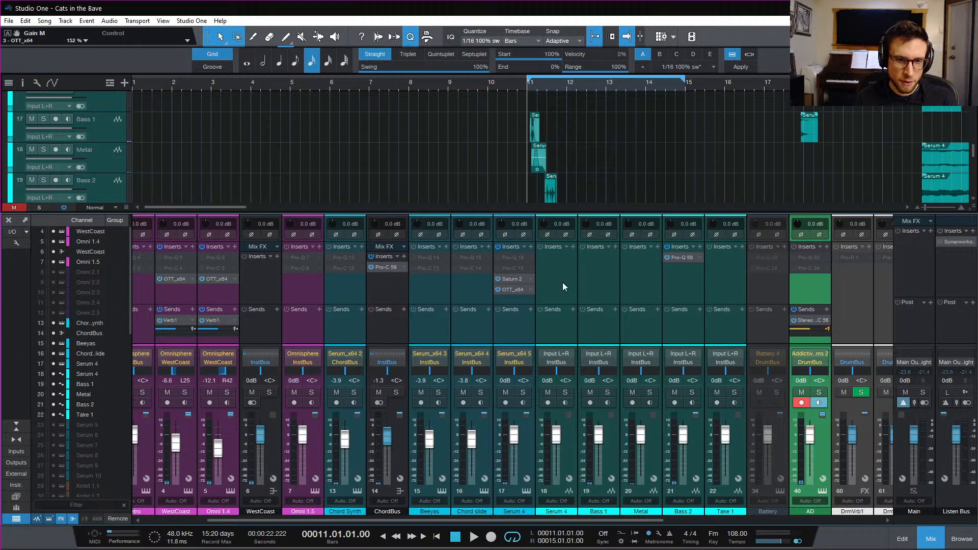
click(682, 257)
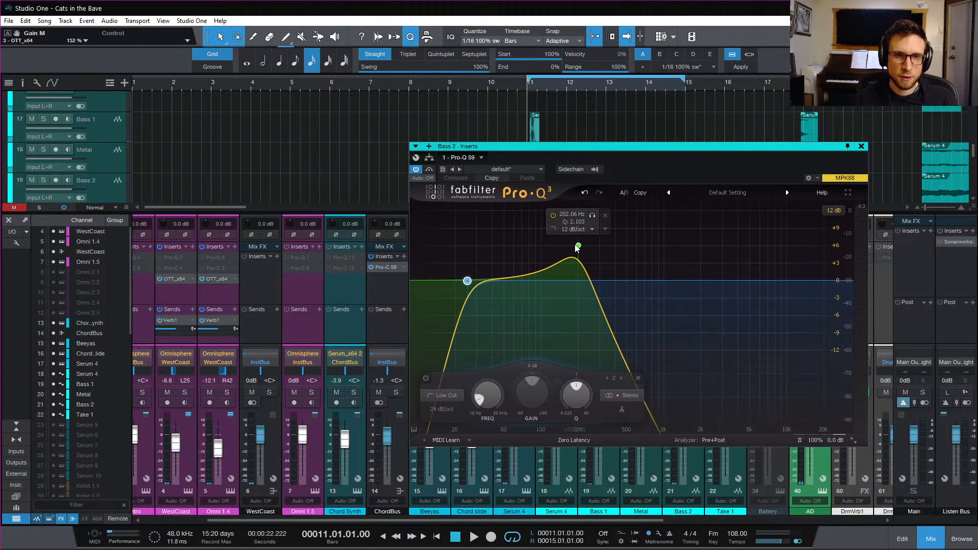
drag(595, 248, 600, 248)
key(space)
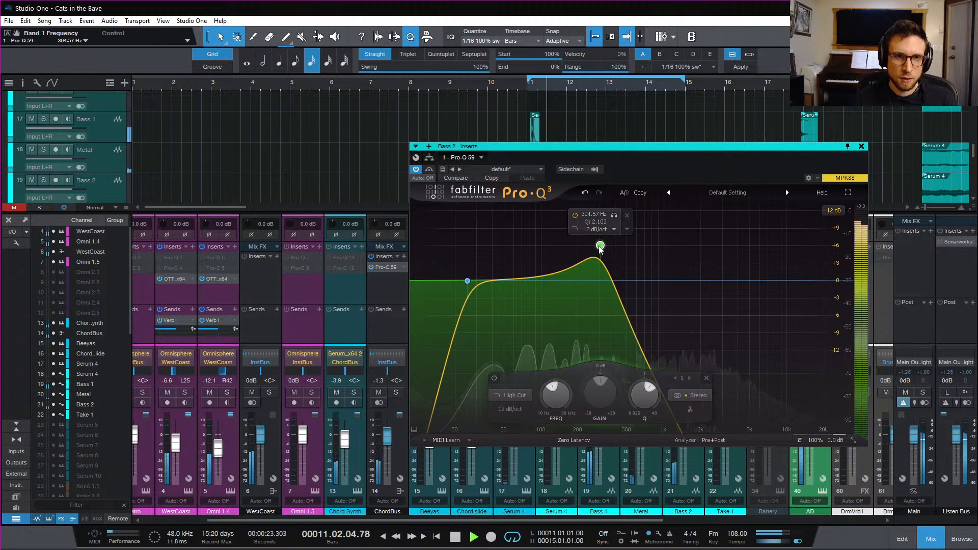
key(space)
key(space)
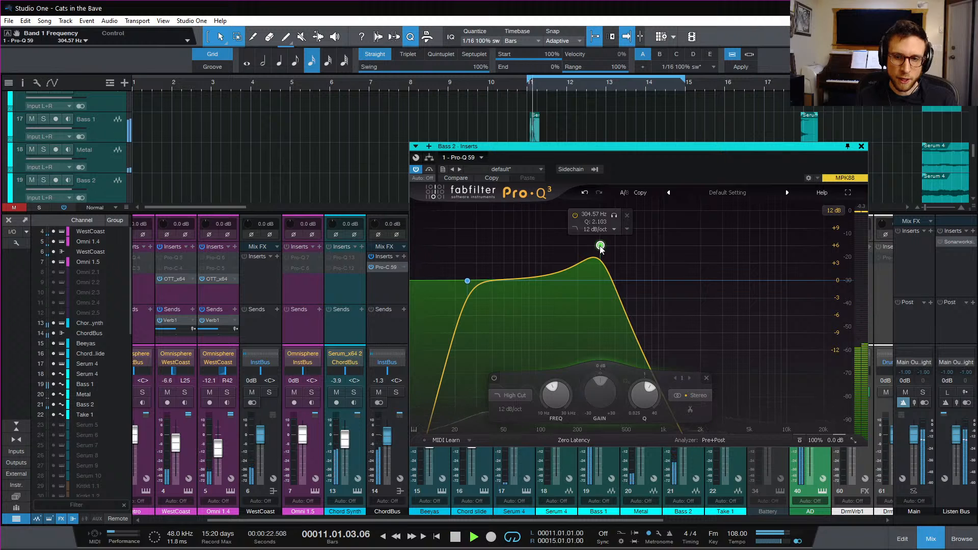
Lower the Bass 2 high cut to 233.15 Hz with a Q of 1.888 while auditioning from bar 11
mouse_move(601, 248)
mouse_down()
mouse_move(641, 248)
mouse_move(587, 253)
mouse_up()
scroll(598, 254, down, 1)
key(space)
key(space)
key(space)
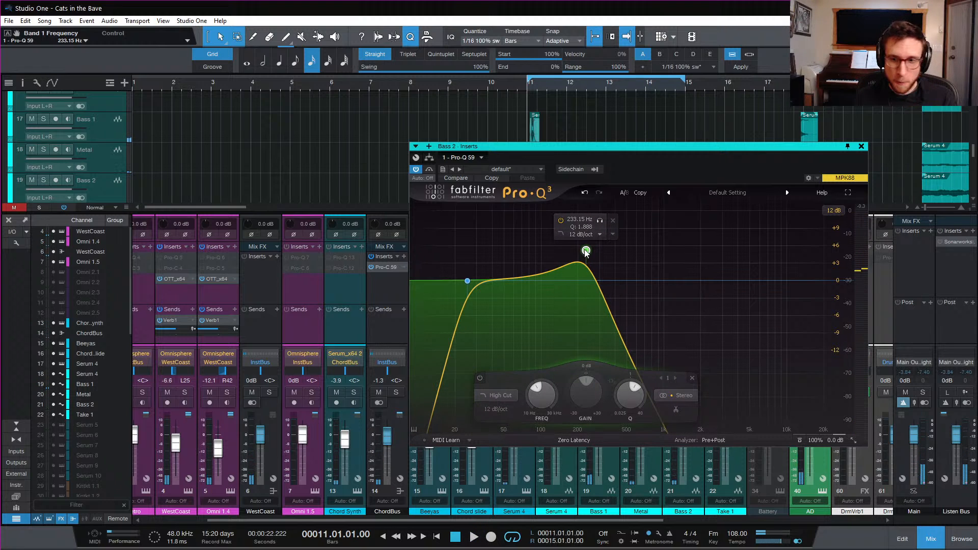
Set the Bass 2 Pro-Q 3 automation to Write and record a Band 1 Frequency rise during playback from bar 11
right_click(586, 251)
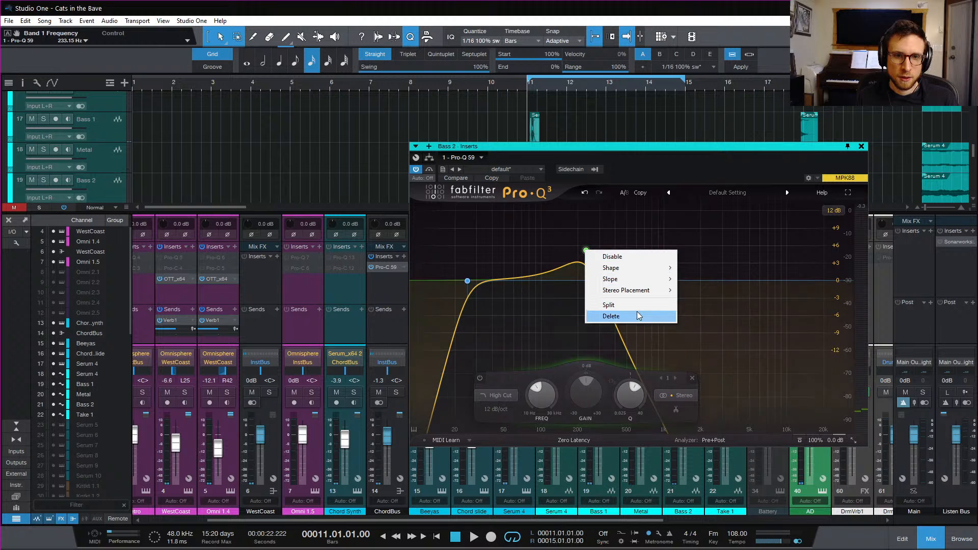
click(591, 225)
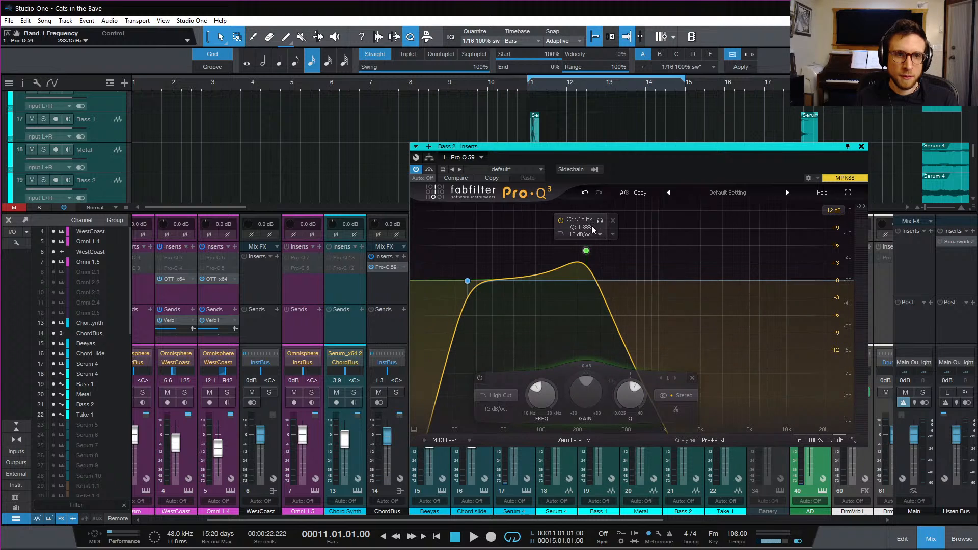
click(424, 178)
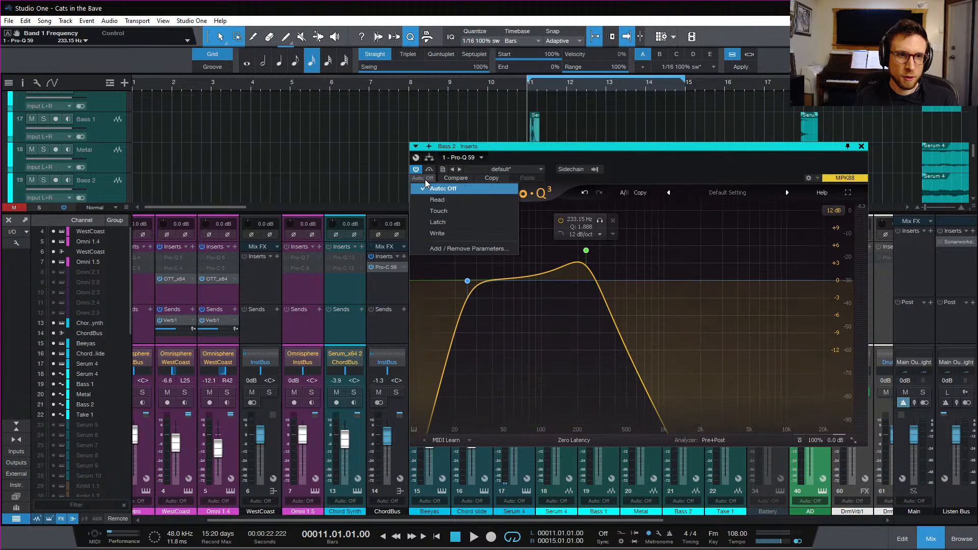
click(472, 233)
click(585, 249)
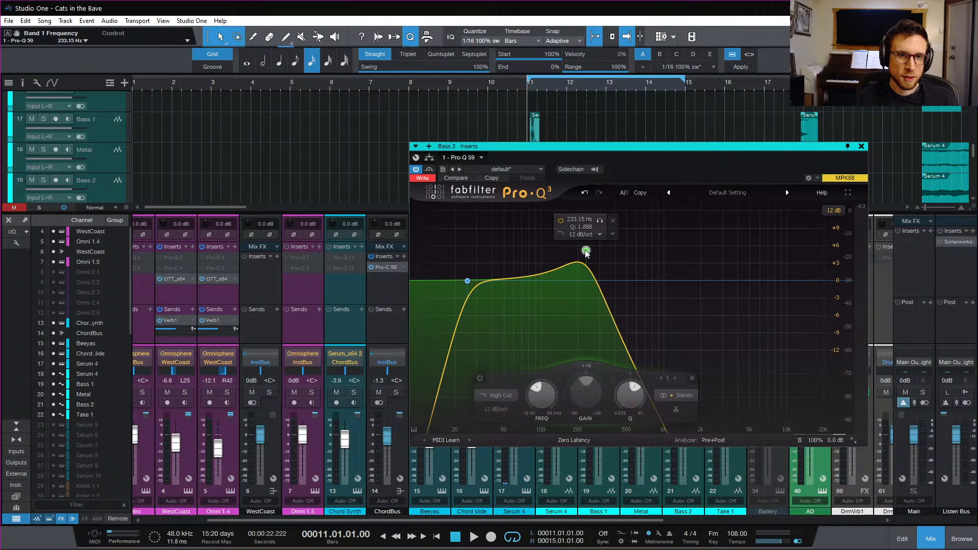
key(space)
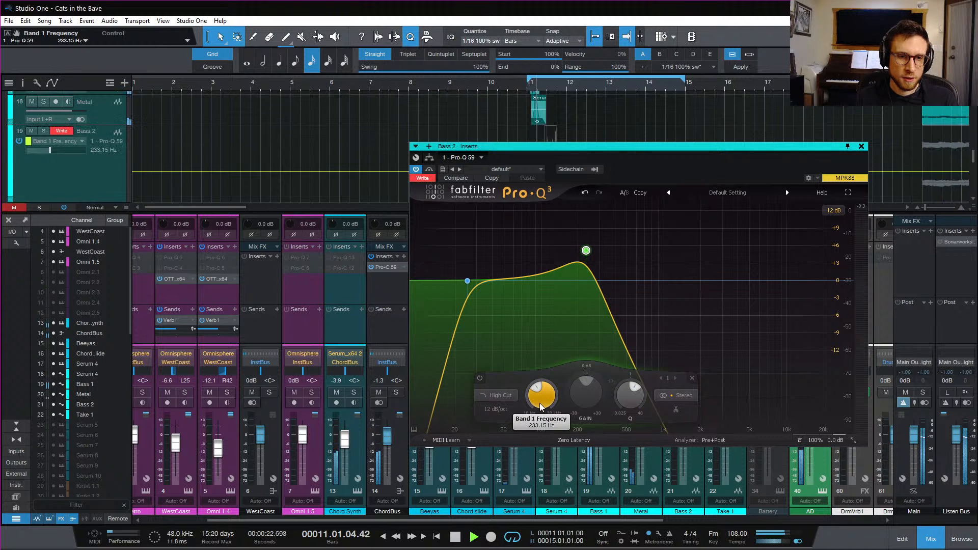
key(space)
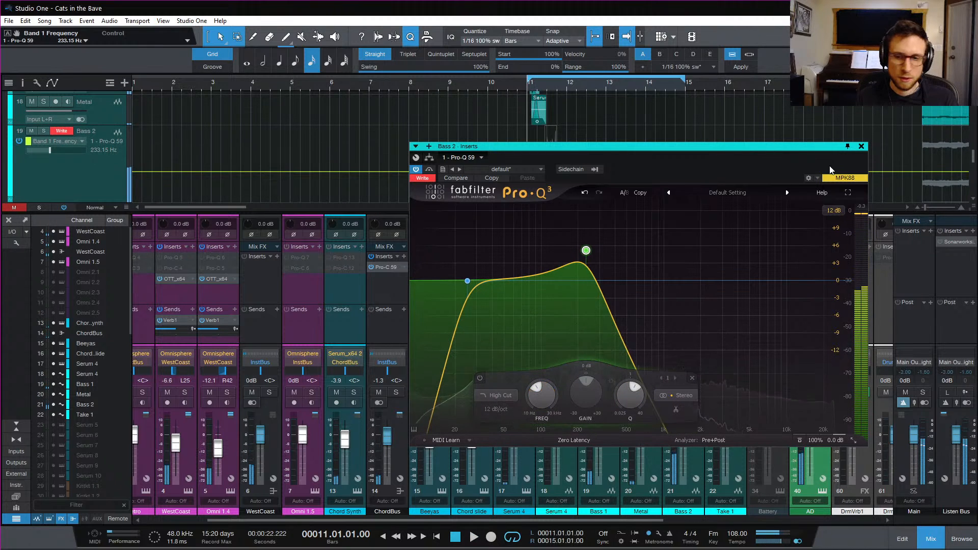
click(860, 146)
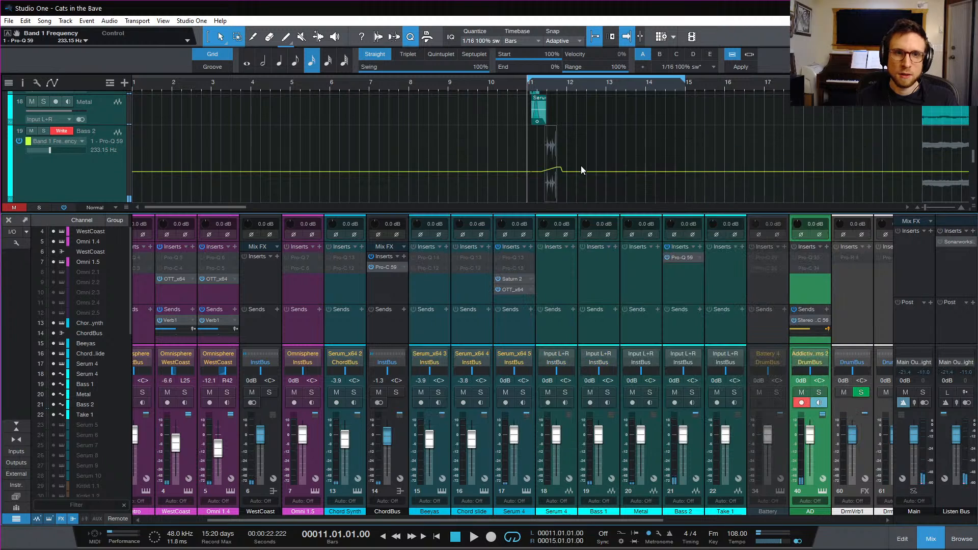
Zoom in on the recorded Band 1 Frequency curve on the Bass 2 track and play it from bar 11
key(e)
key(e)
key(e)
scroll(662, 176, right, 5)
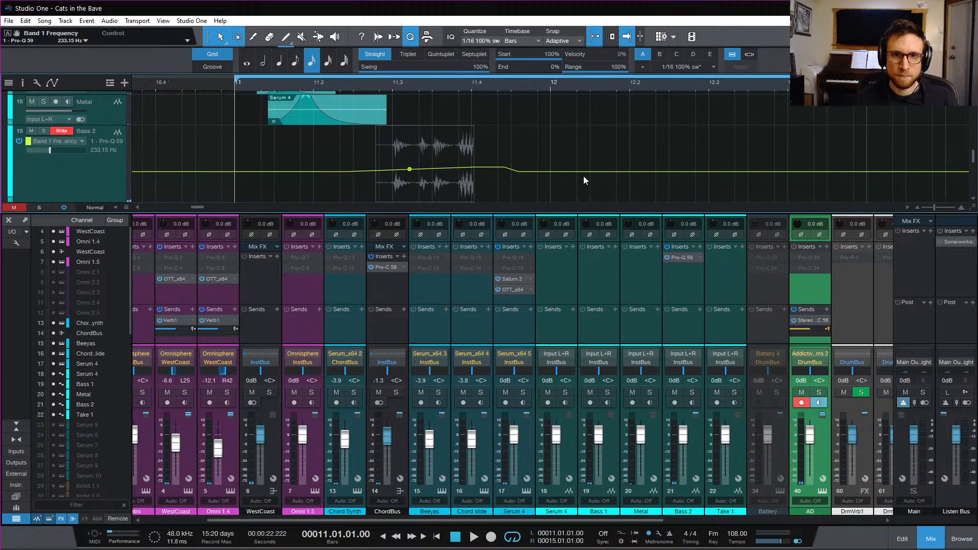
key(space)
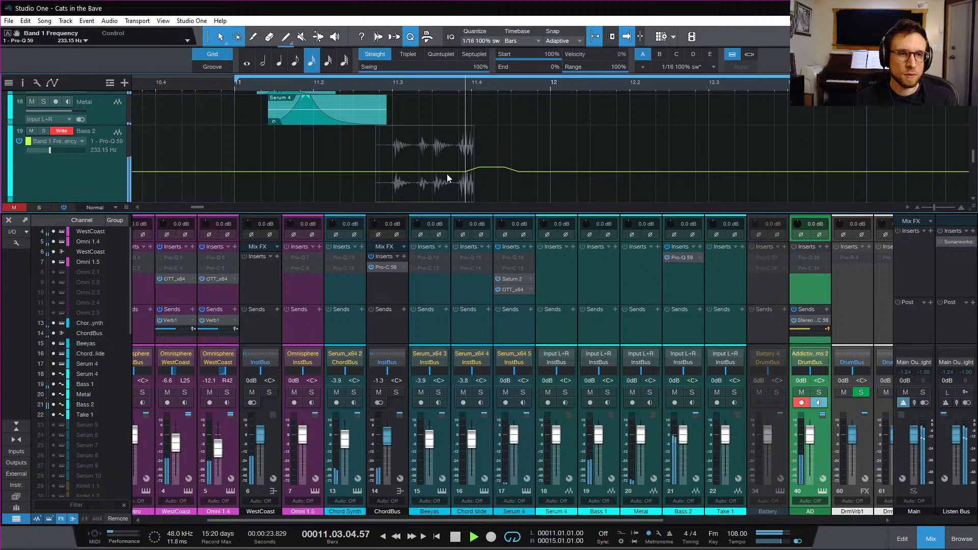
key(space)
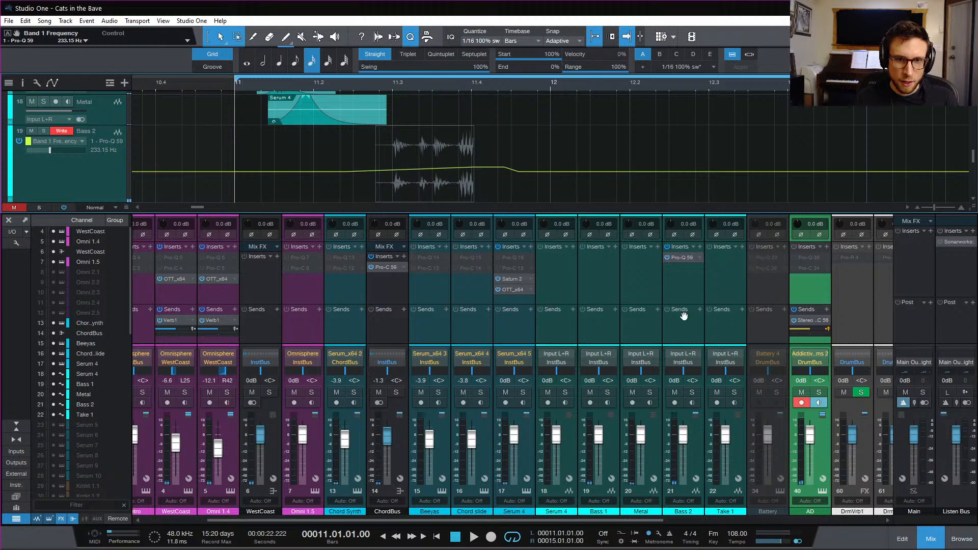
Switch the Bass 2 Pro-Q 3 automation to Read and play back the filter movement
click(686, 290)
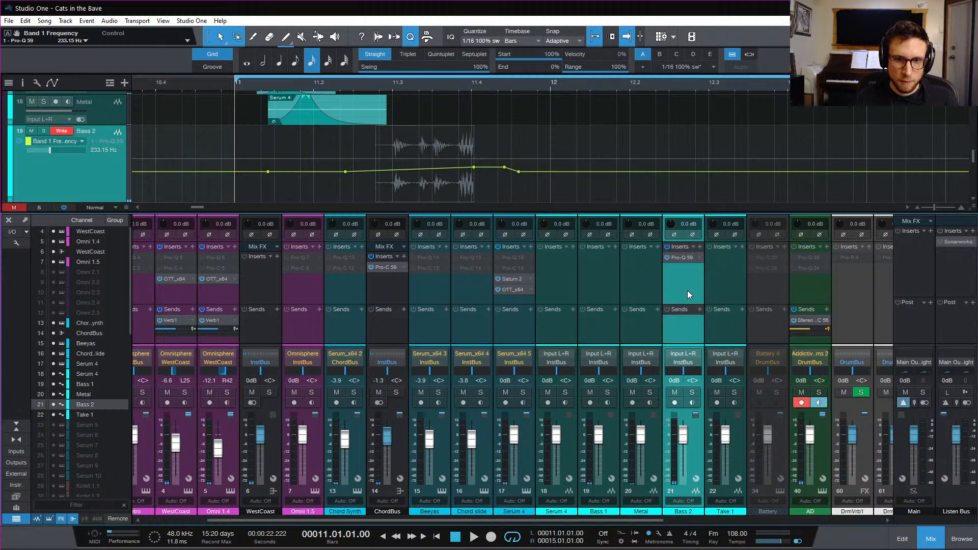
click(684, 259)
click(424, 178)
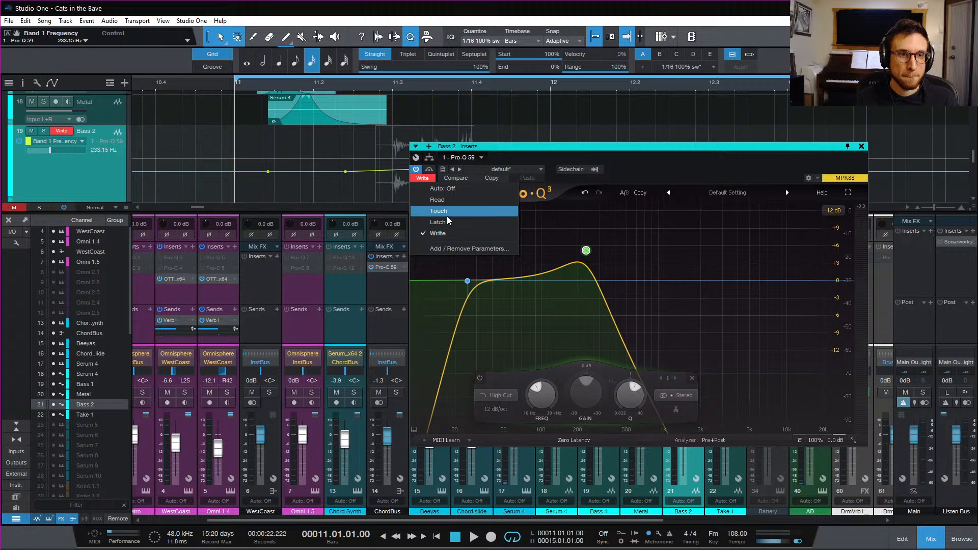
click(450, 203)
key(space)
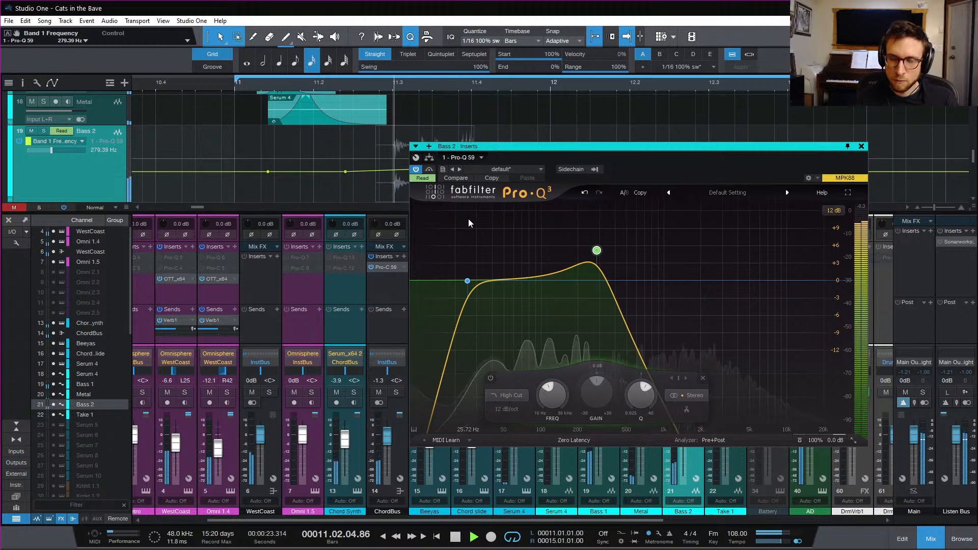
click(861, 147)
key(space)
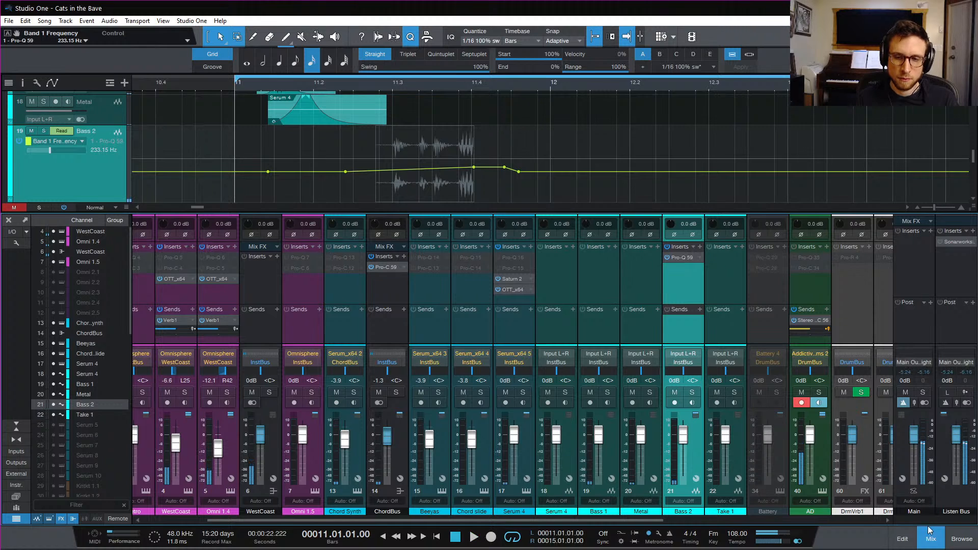
Hide the mixer and play the layered arrangement from bar 11 with the bass tracks in view
click(930, 536)
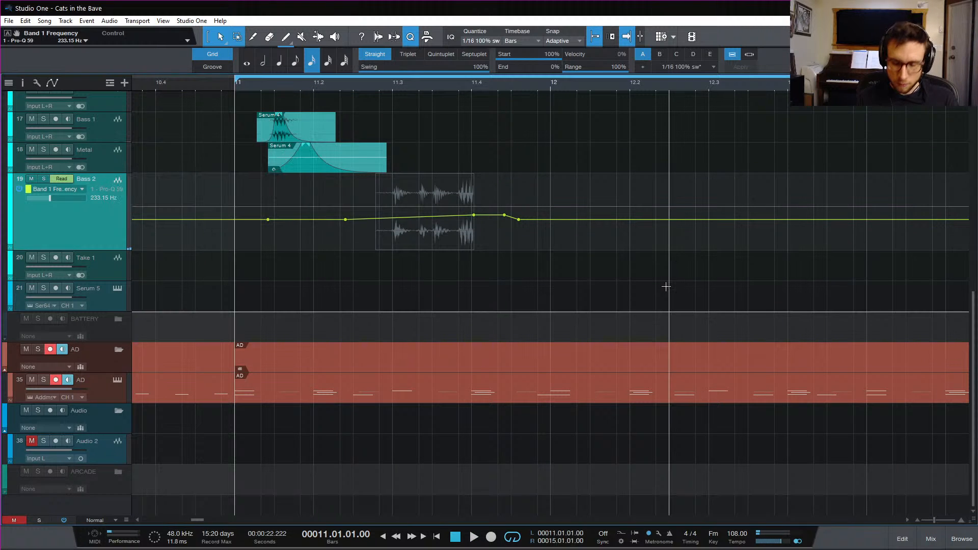
scroll(665, 281, up, 4)
key(space)
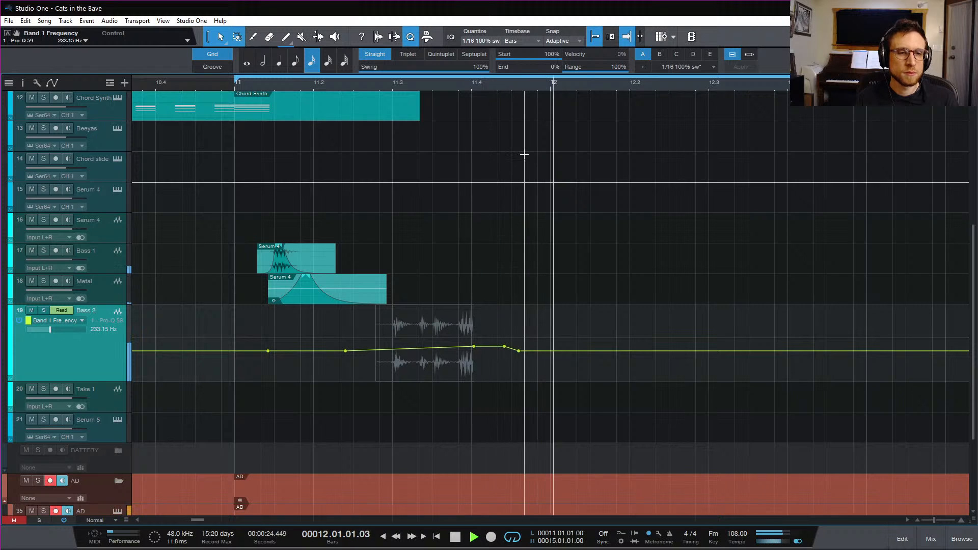
scroll(629, 211, down, 3)
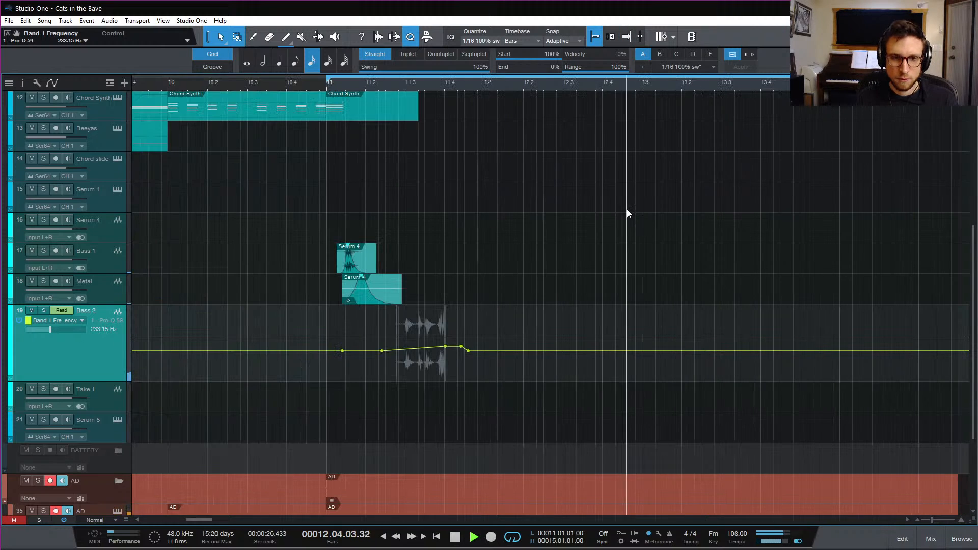
Stop playback and shorten the WestCoast and Omni 1.4 clips together so both end at 13.2
key(space)
scroll(660, 173, up, 5)
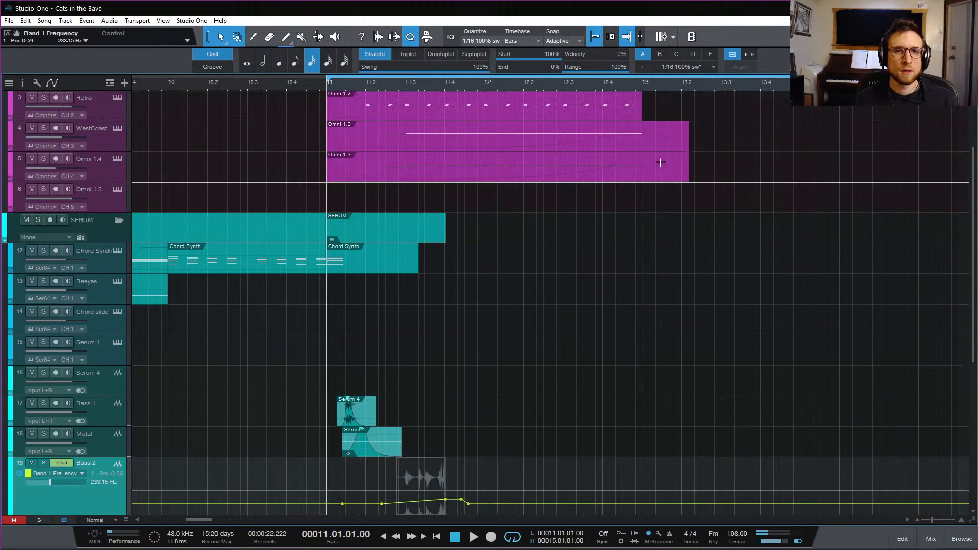
click(644, 82)
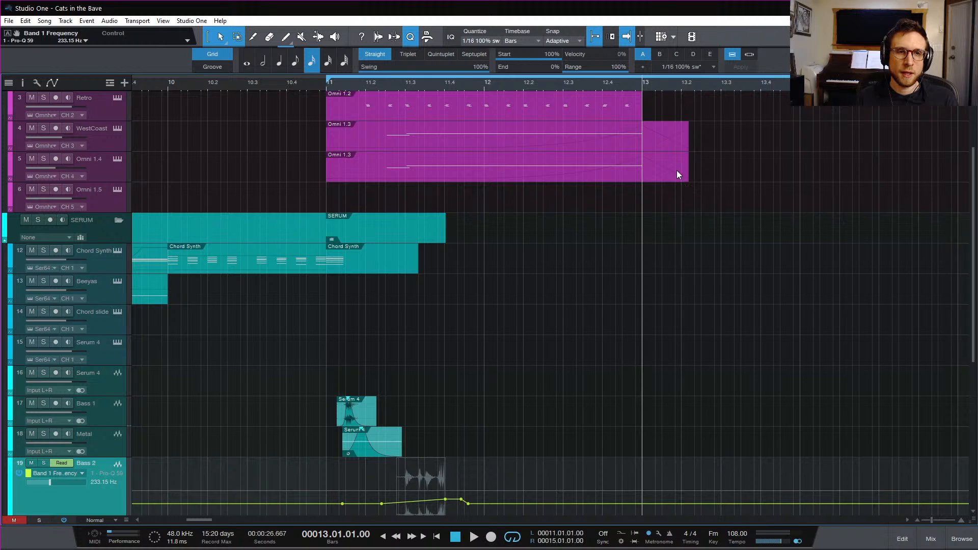
key(w)
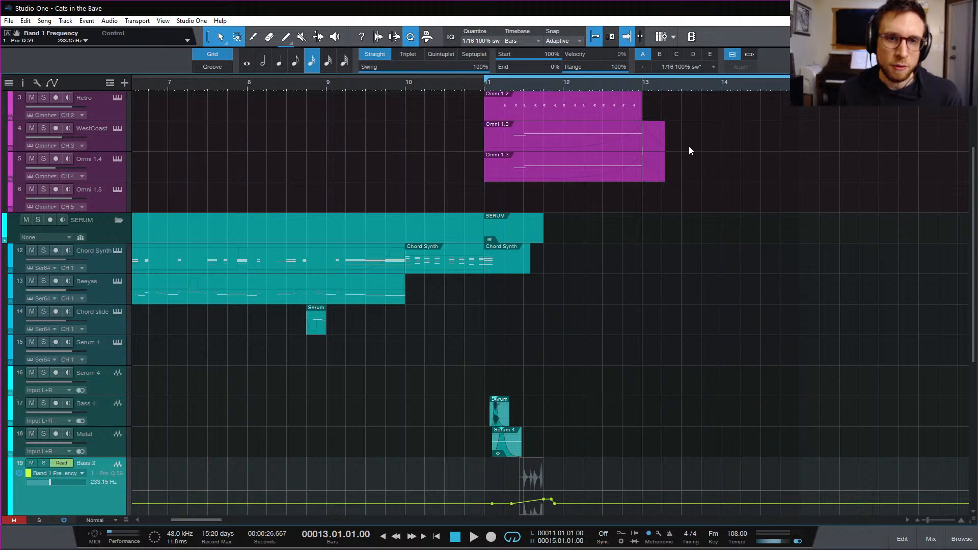
drag(689, 145, 662, 176)
Play the section from bar 11 to check the ending of the shortened lead clips
key(space)
key(space)
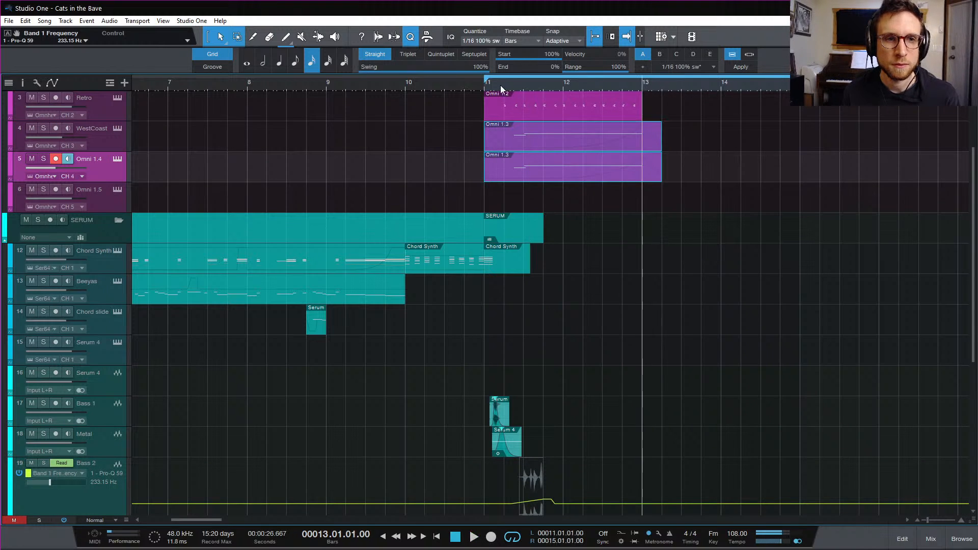
click(484, 86)
key(space)
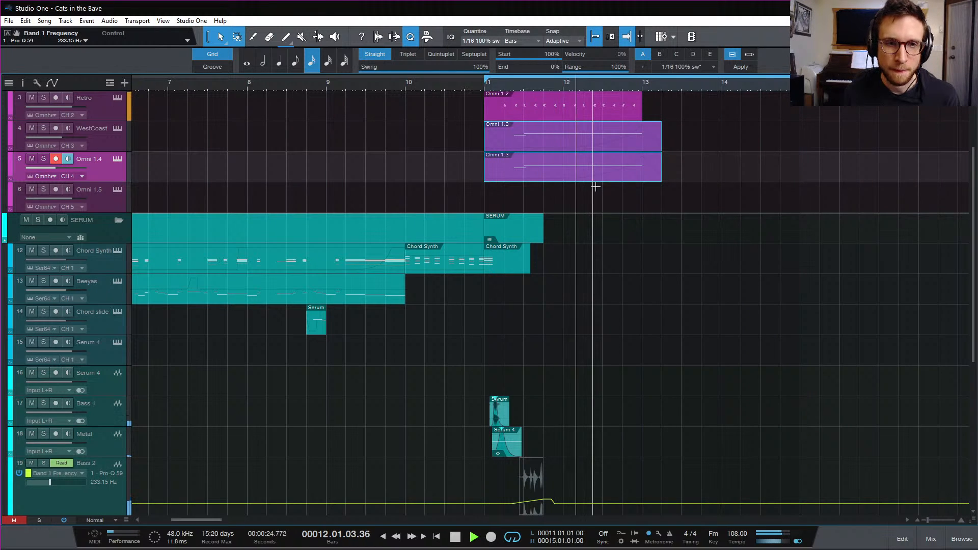
key(space)
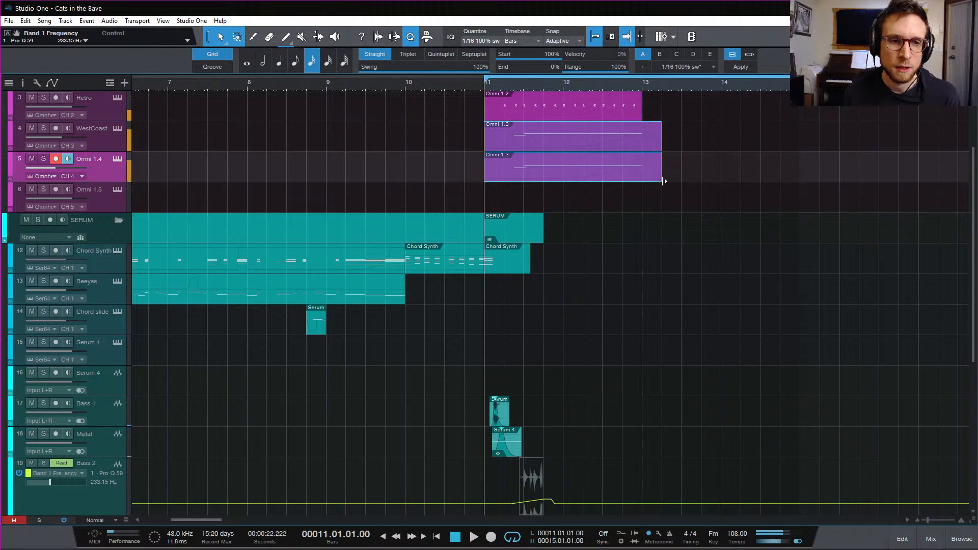
Solo the Template track and play the reference from bar 11 and again from bar 12
scroll(258, 207, up, 3)
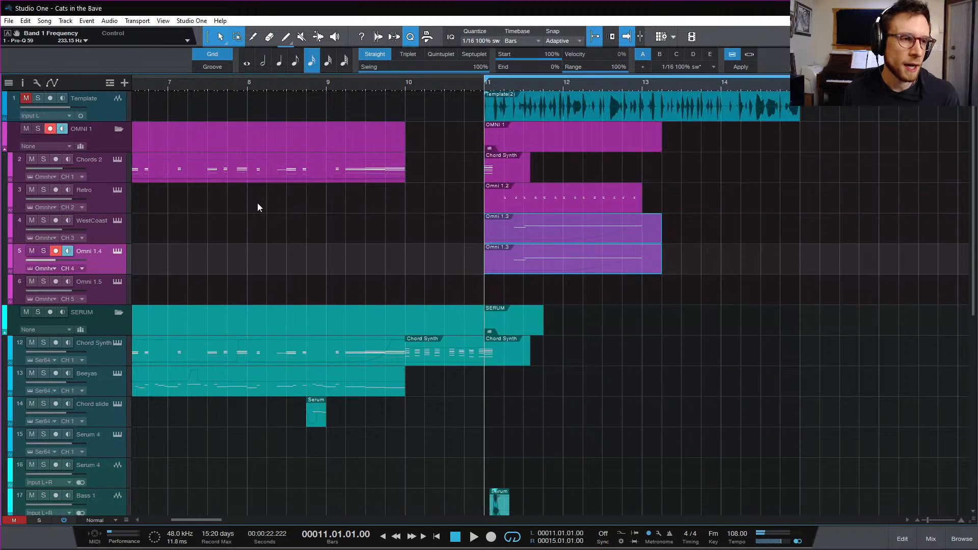
click(26, 98)
click(38, 98)
key(space)
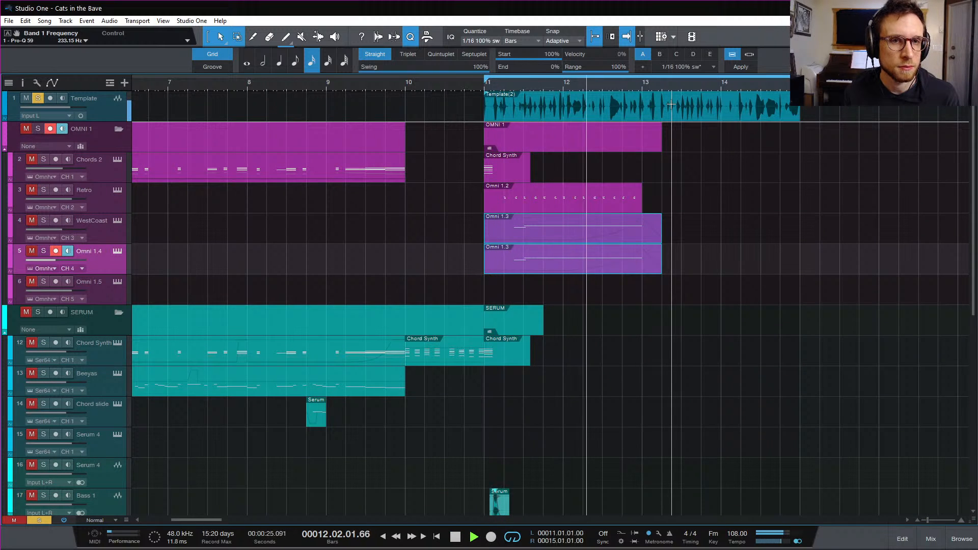
key(space)
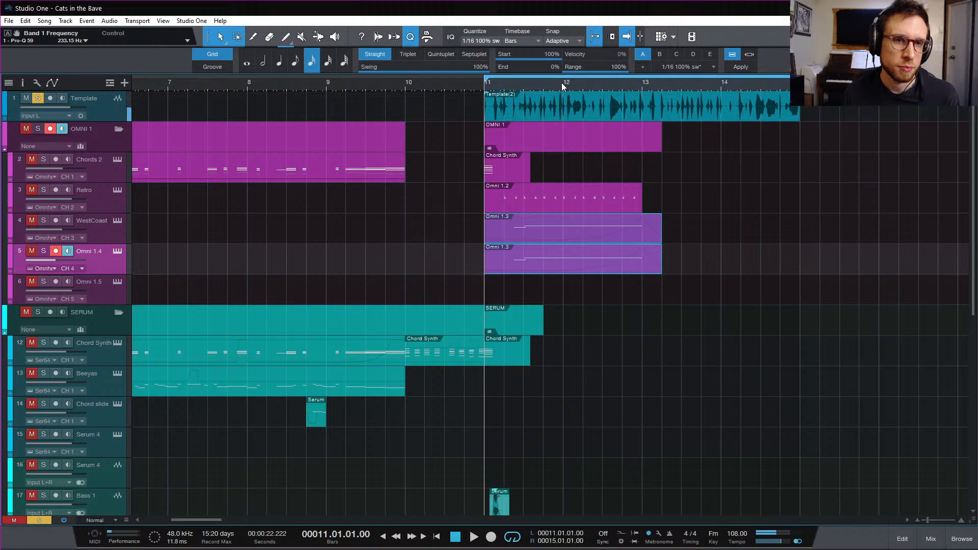
click(564, 84)
key(space)
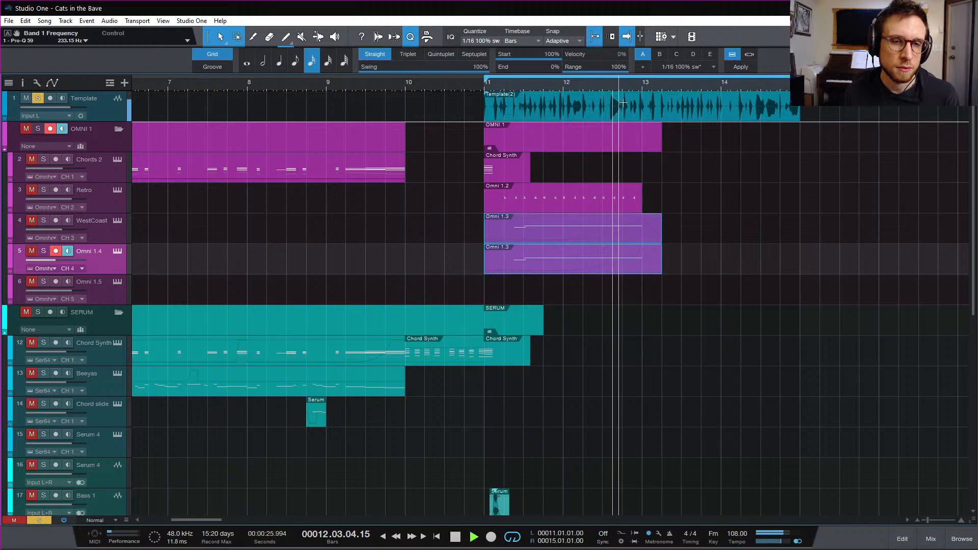
key(space)
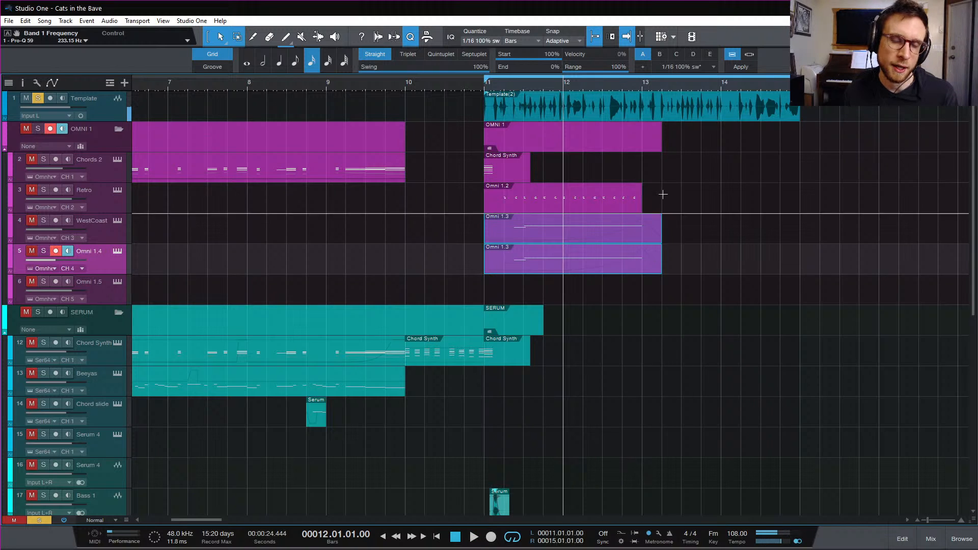
Hide the track automation and duplicate the Bass 1, Metal and Bass 2 clips from bar 11 into bar 12
scroll(670, 278, down, 5)
click(583, 271)
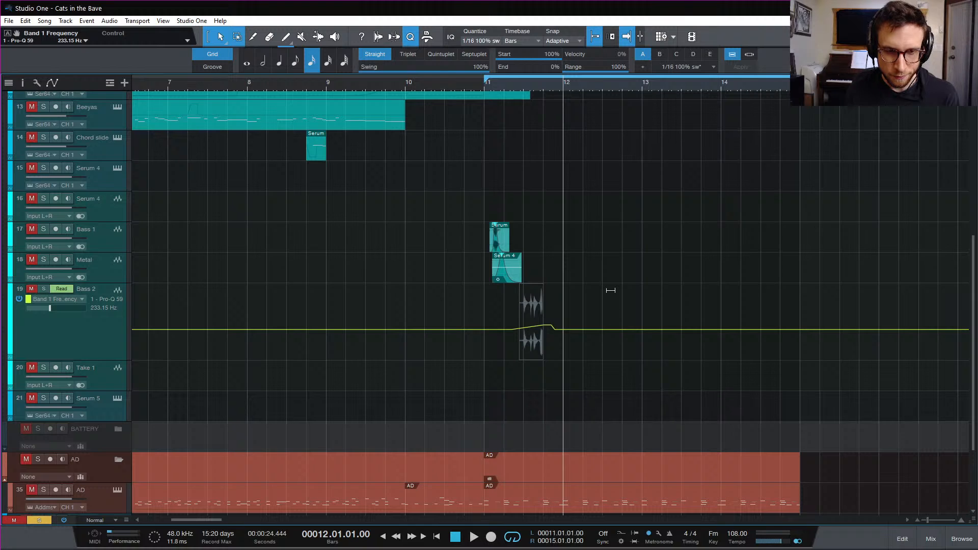
key(a)
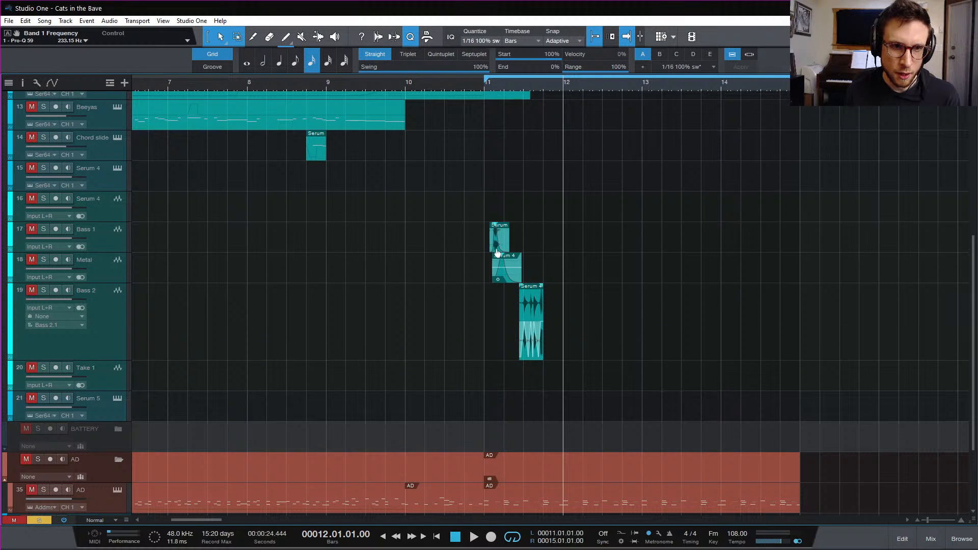
drag(584, 361, 497, 239)
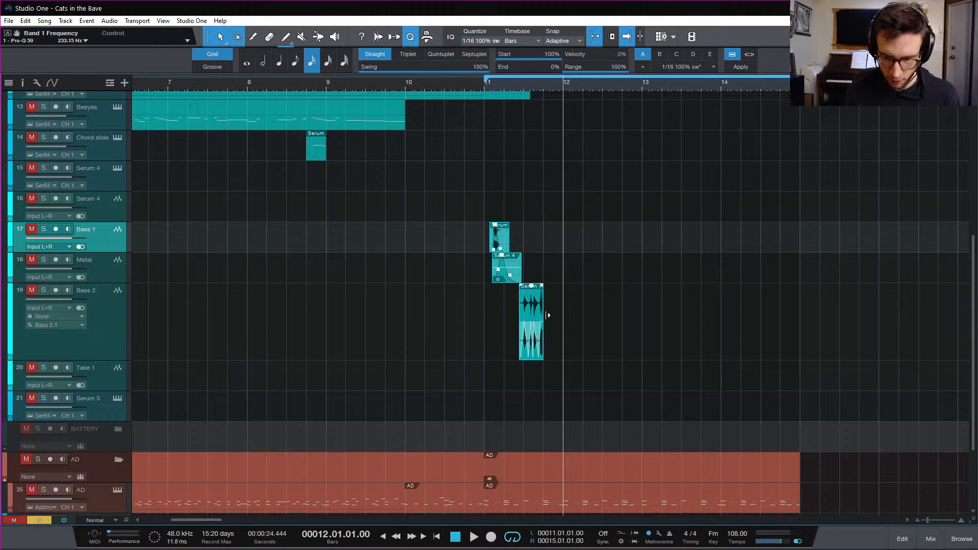
key(d)
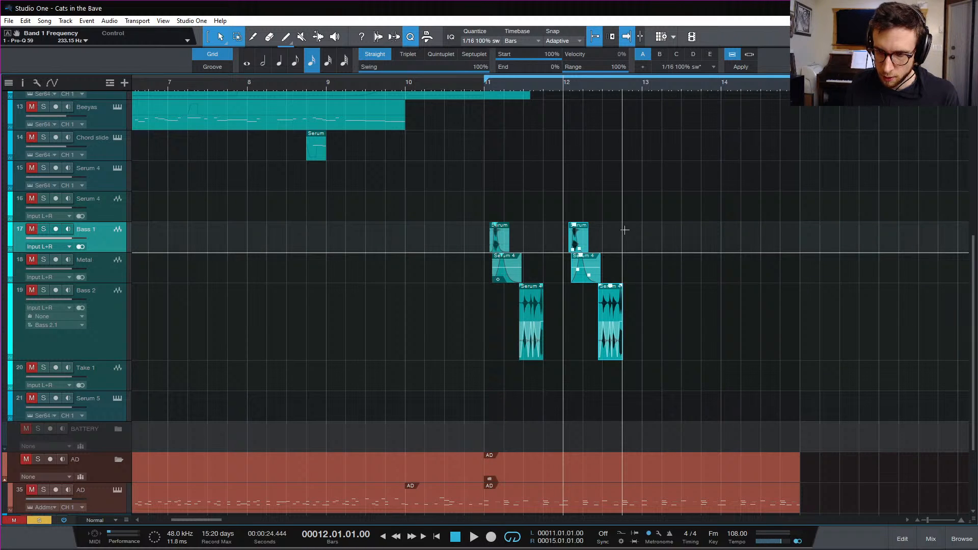
Move the three duplicated bass and metal clips one bar to the right, into bar 13
scroll(630, 235, up, 3)
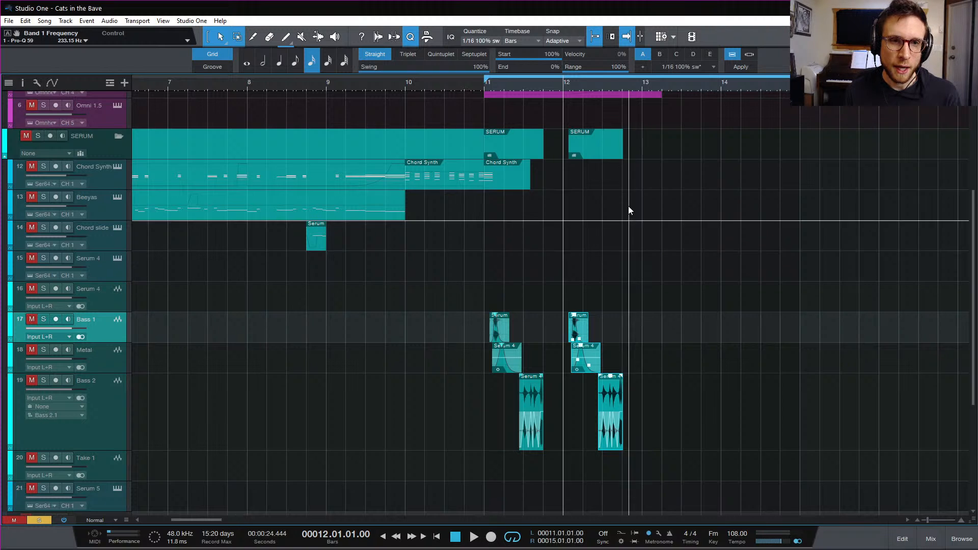
scroll(629, 210, up, 2)
scroll(629, 210, down, 3)
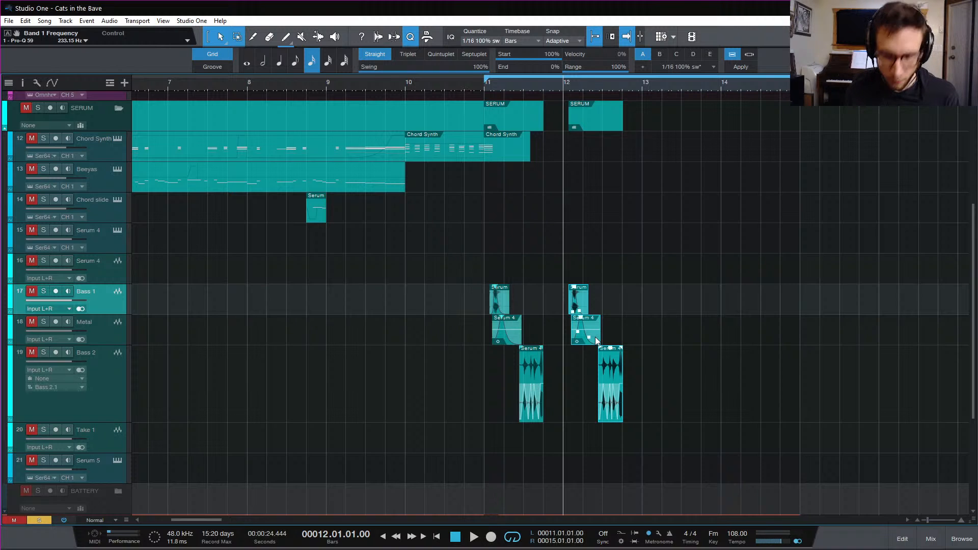
key(e)
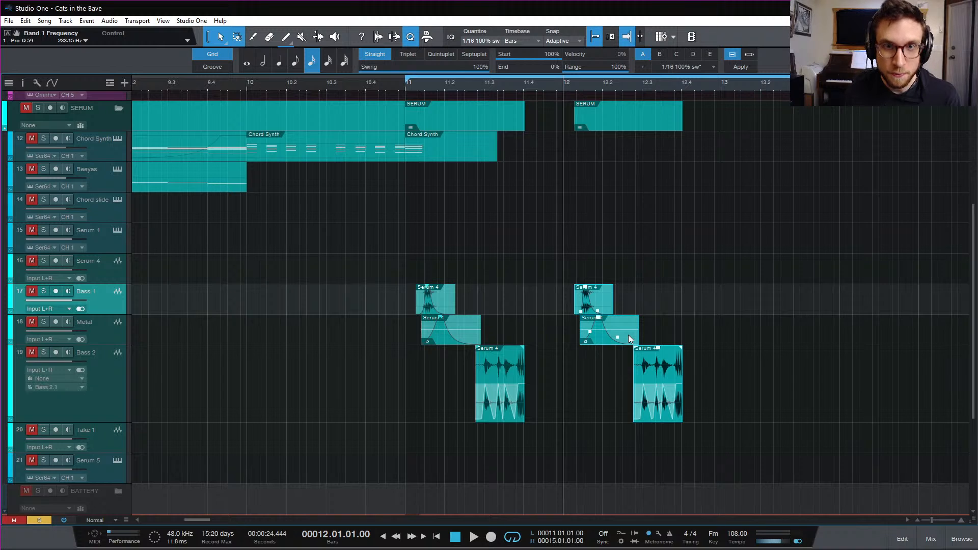
drag(628, 334, 783, 336)
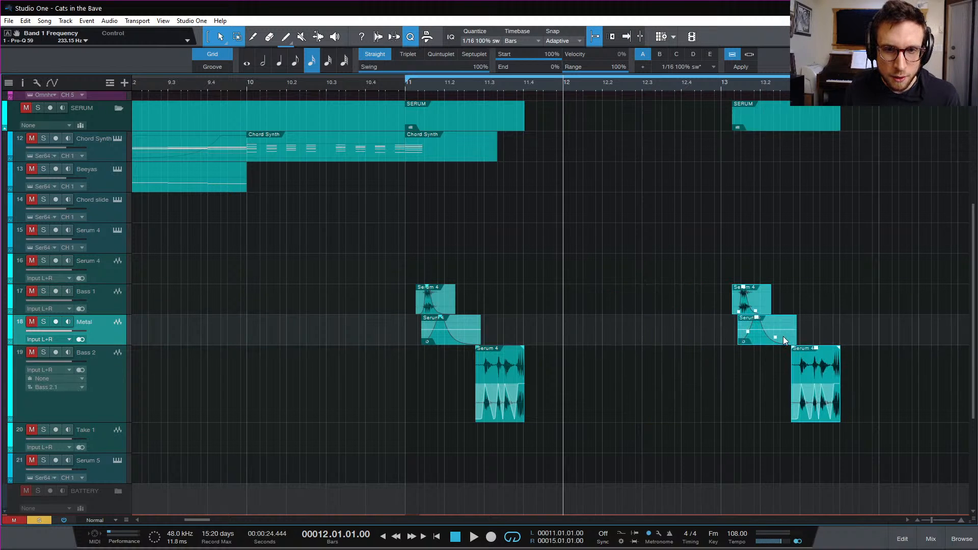
Play the soloed Template reference from bar 13
click(720, 84)
key(space)
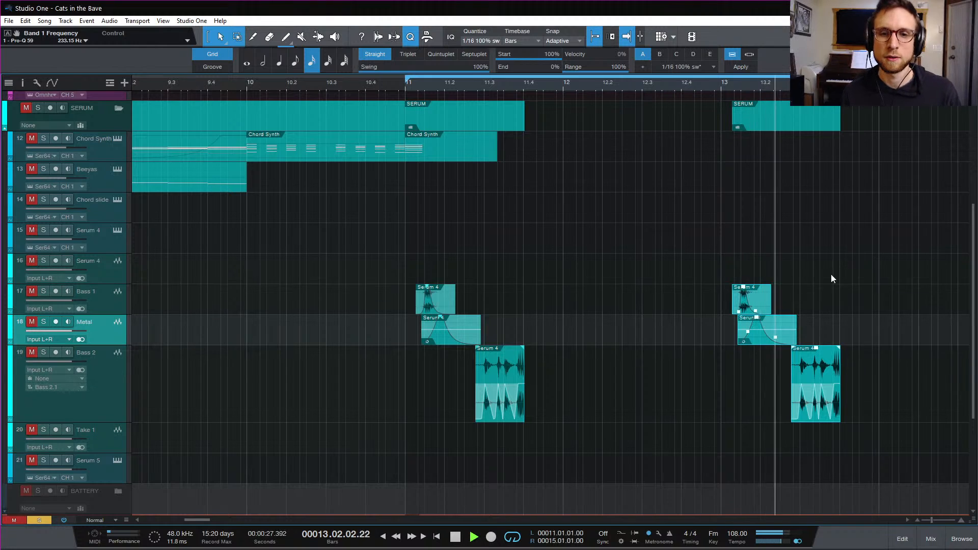
key(space)
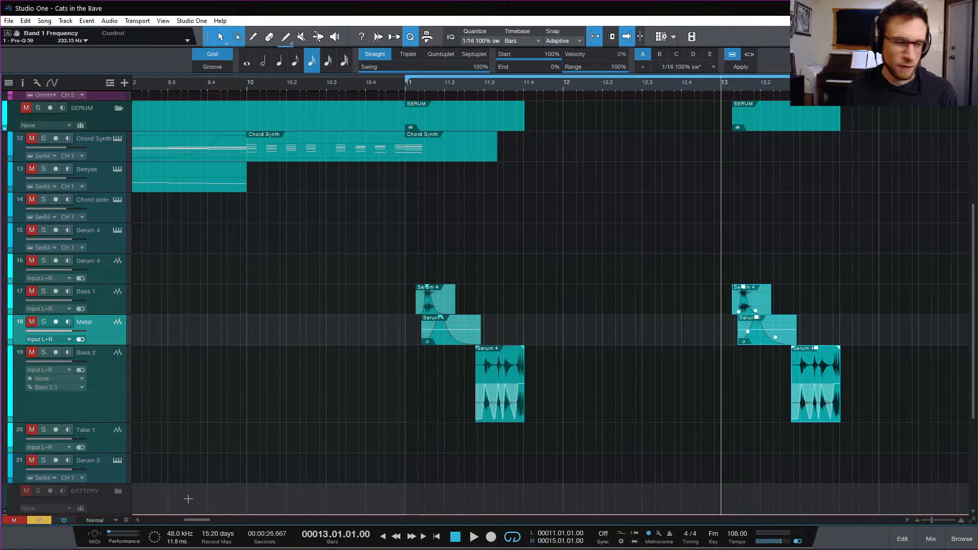
Clear all solos and play the full arrangement from bar 13 to hear the duplicated bass clips
click(42, 521)
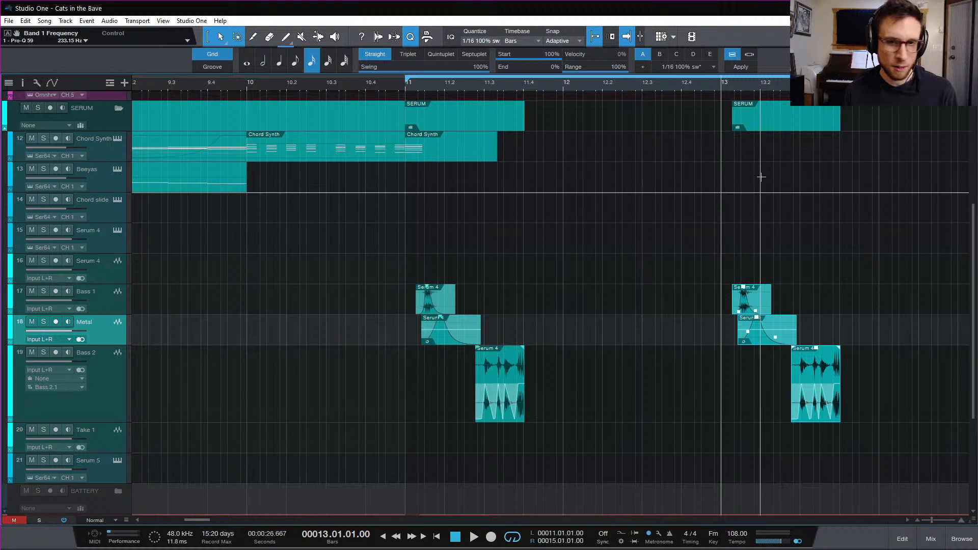
key(space)
scroll(763, 217, up, 4)
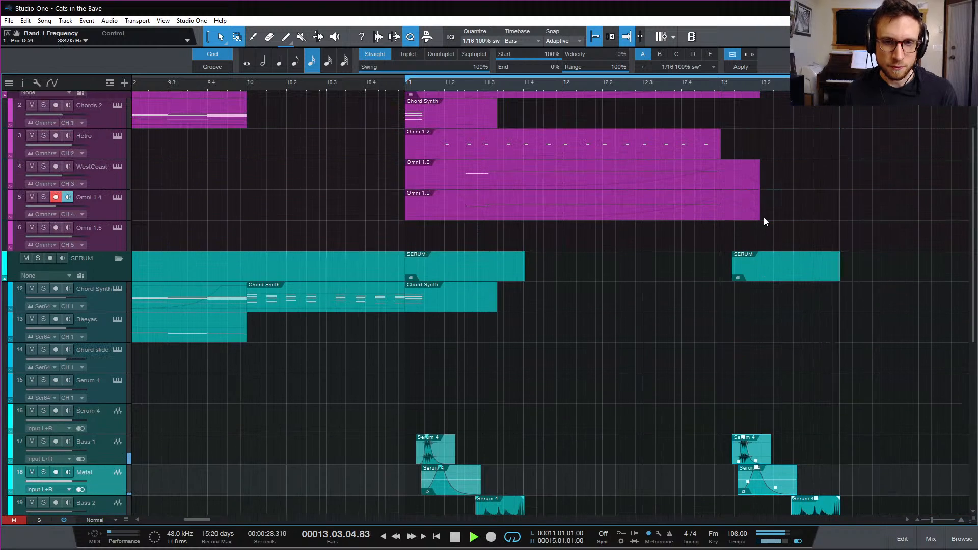
key(space)
Play the full arrangement from bar 11 twice, checking the lead clips and the bass tracks
key(space)
click(405, 84)
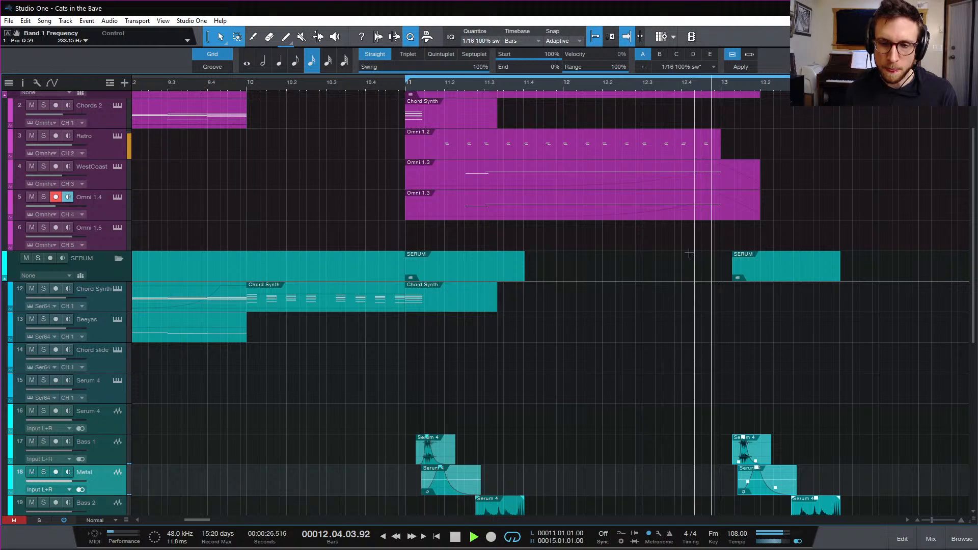
key(space)
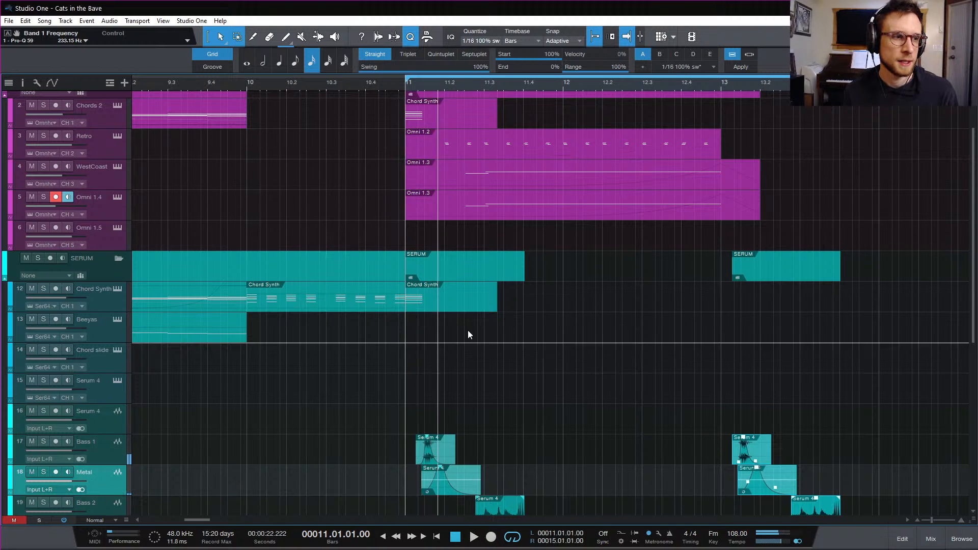
scroll(634, 356, down, 4)
scroll(634, 355, down, 2)
scroll(637, 351, up, 3)
key(space)
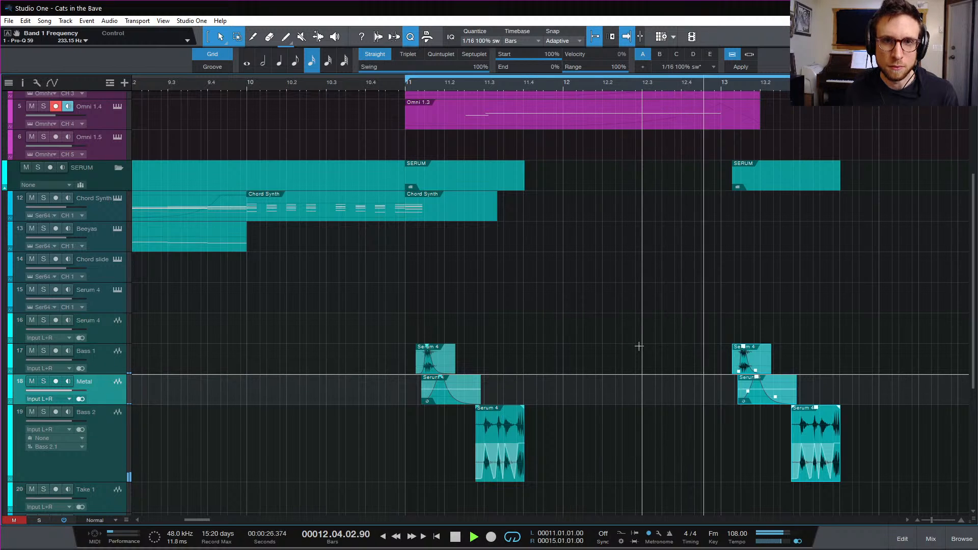
key(space)
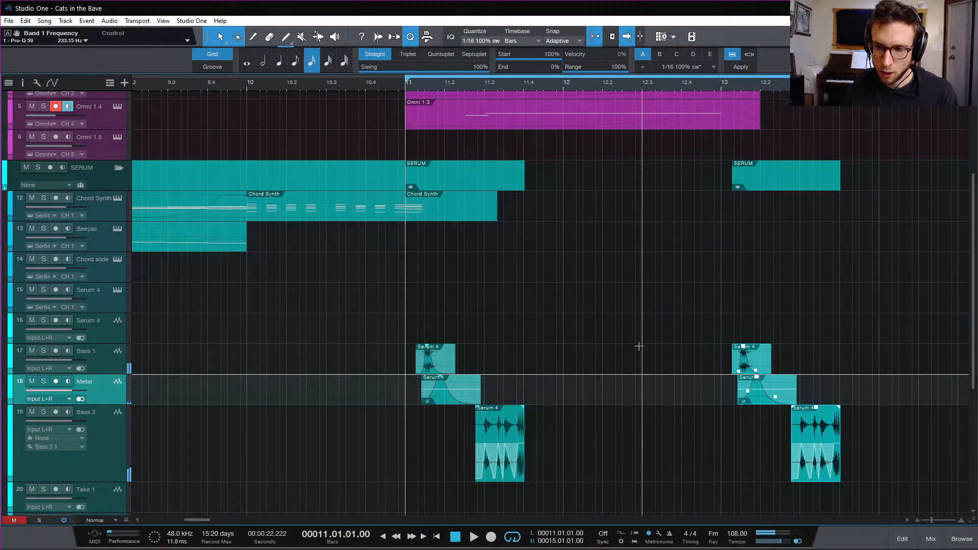
Deselect the duplicated clips, select the Beeyas track for playing and set the playhead to bar 11
click(560, 87)
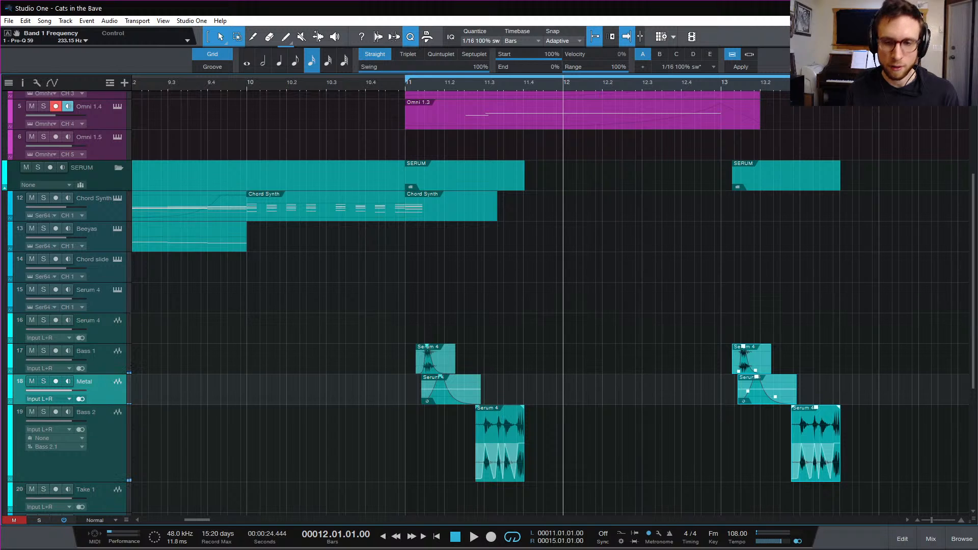
scroll(831, 370, down, 2)
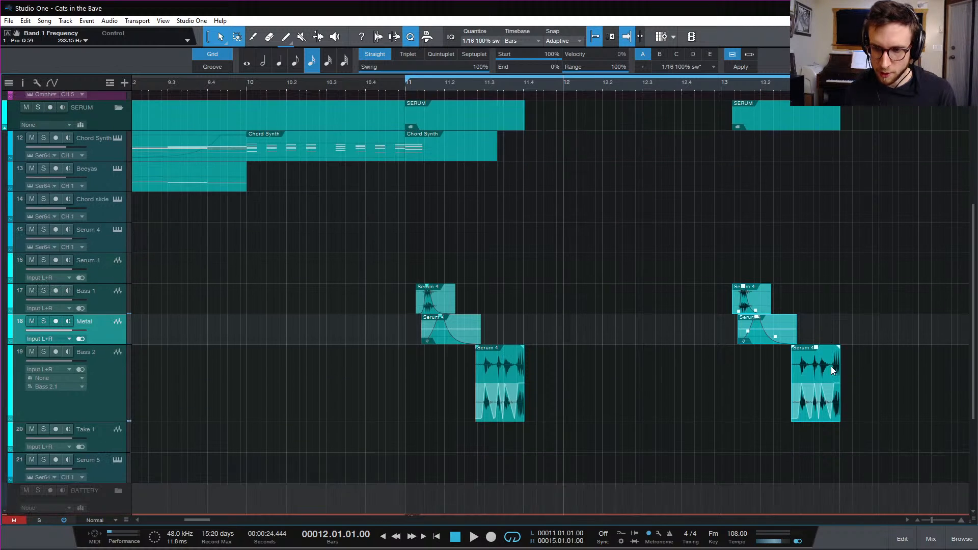
scroll(830, 366, up, 2)
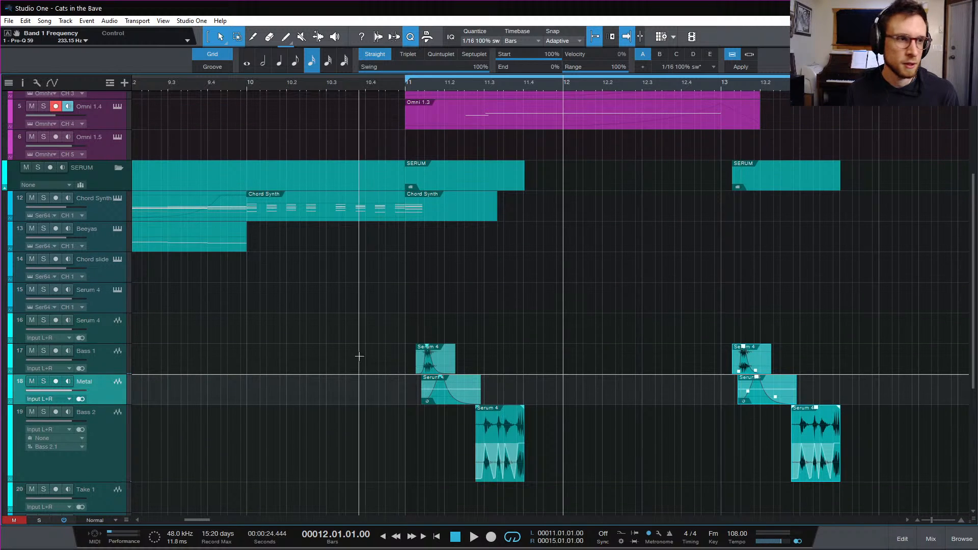
scroll(300, 418, down, 7)
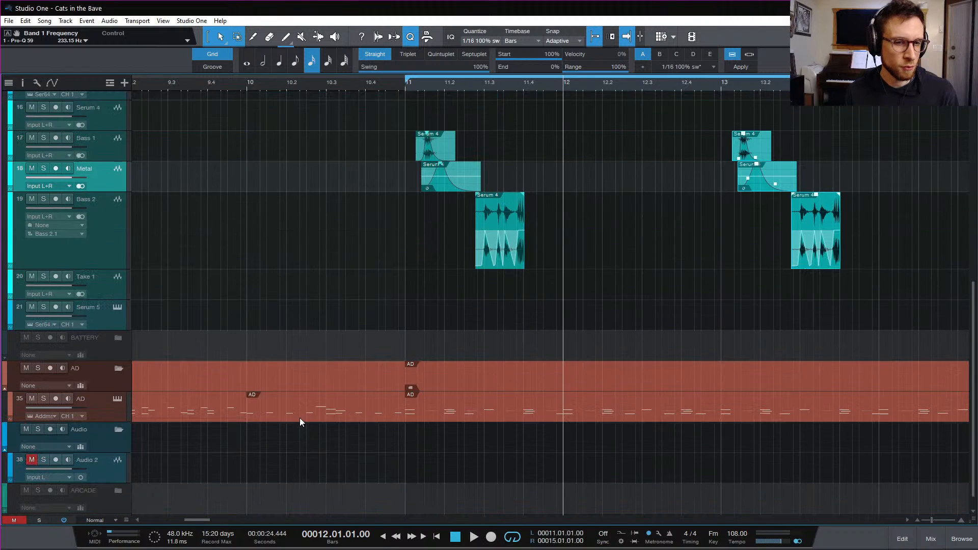
click(735, 310)
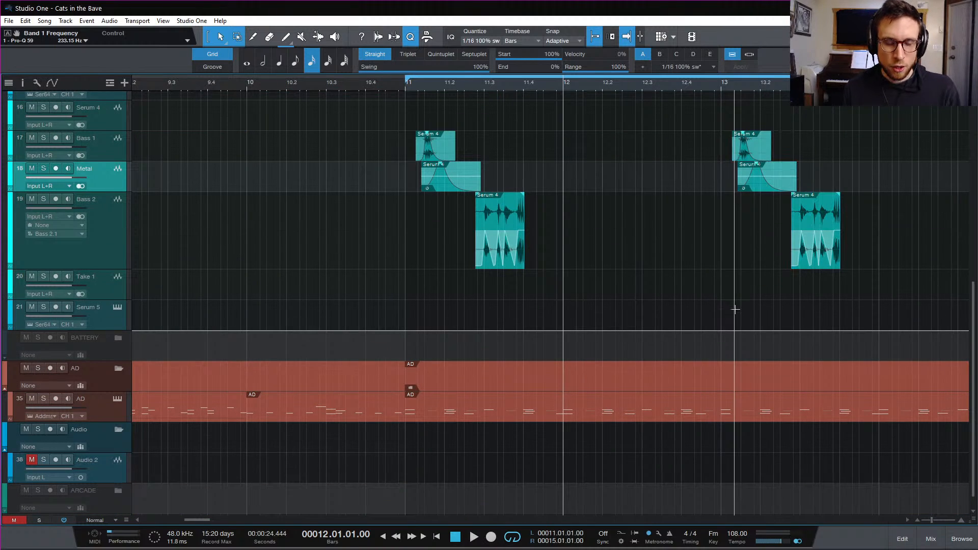
scroll(738, 303, right, 3)
scroll(356, 266, up, 5)
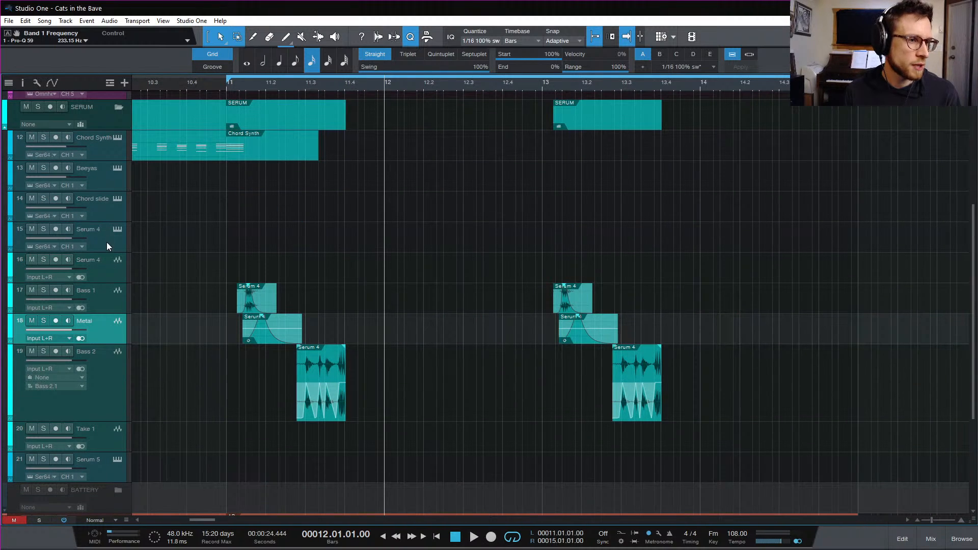
click(113, 181)
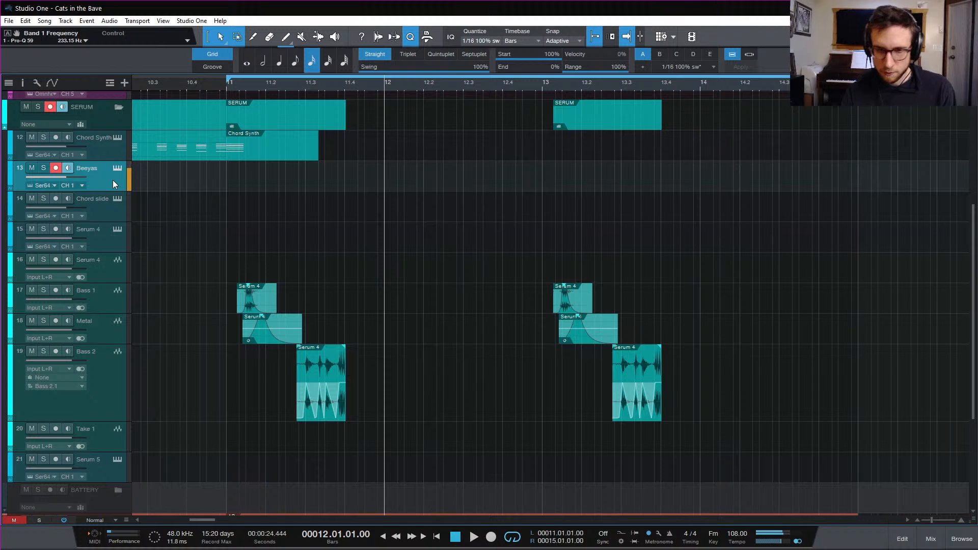
click(228, 86)
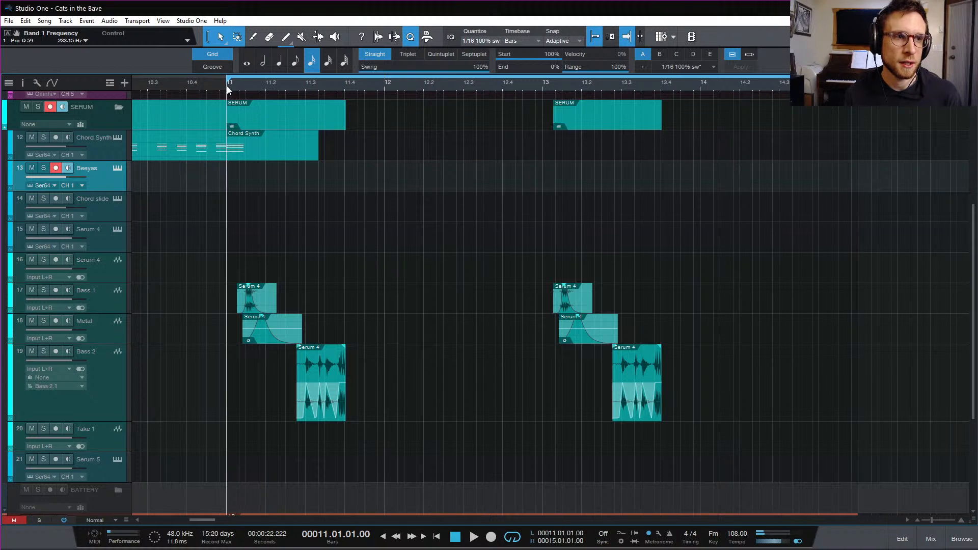
Play the arrangement from bar 11 three times while trying out notes on the Beeyas track
key(space)
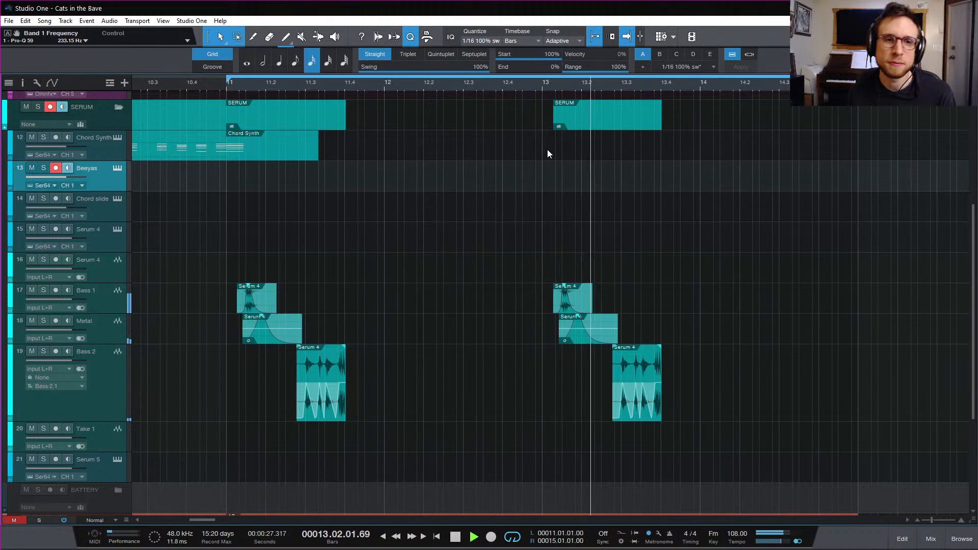
key(space)
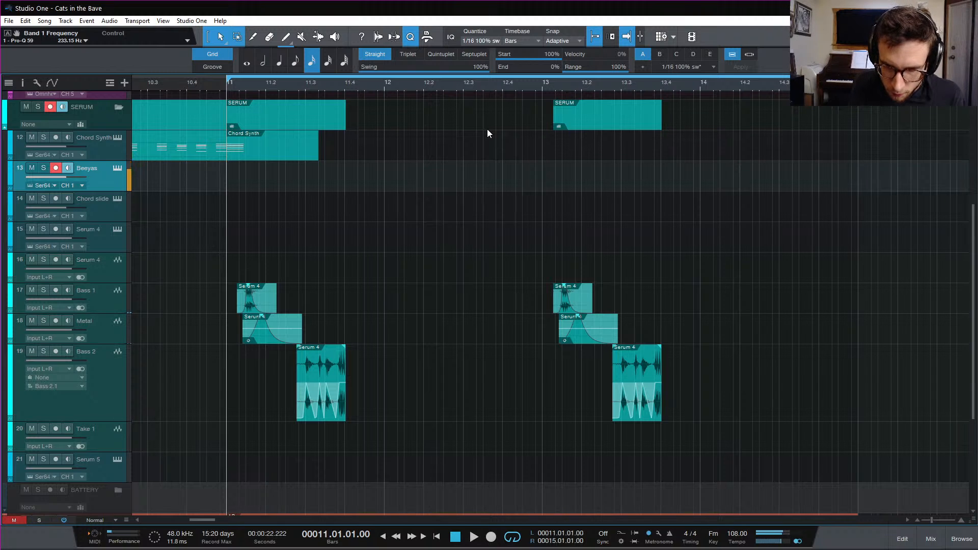
key(space)
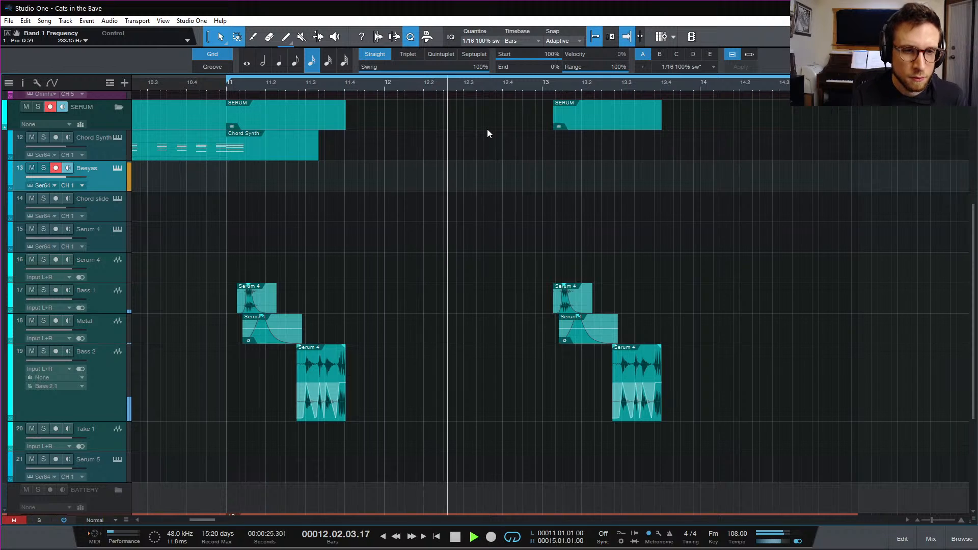
key(space)
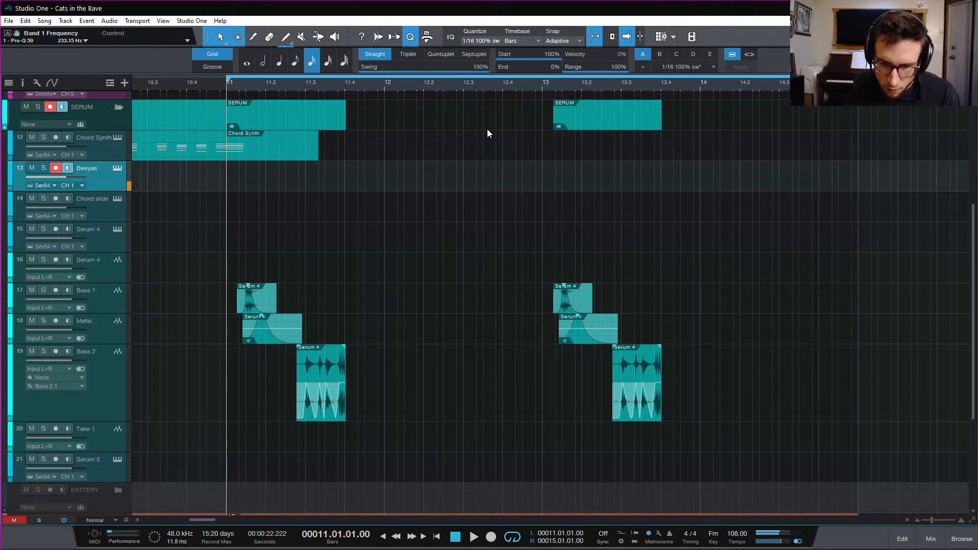
key(space)
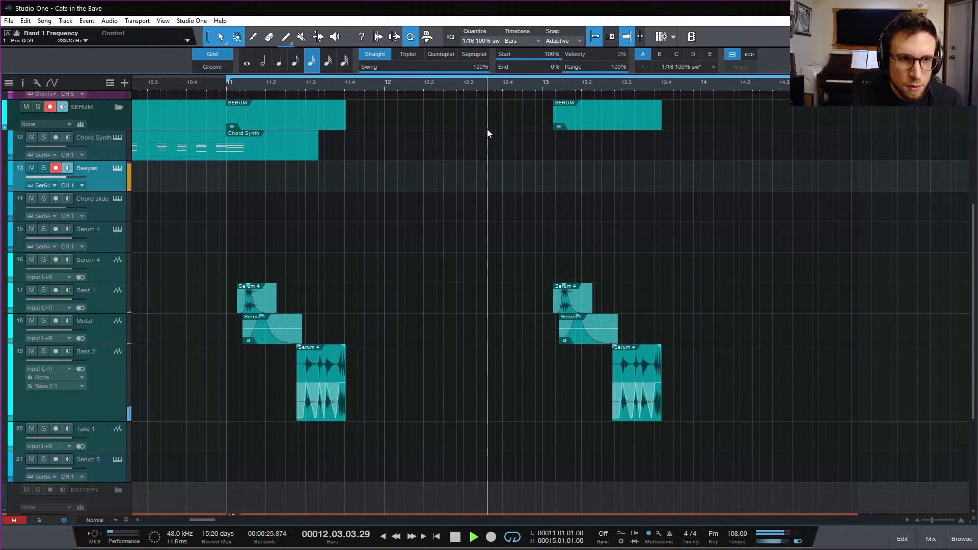
key(space)
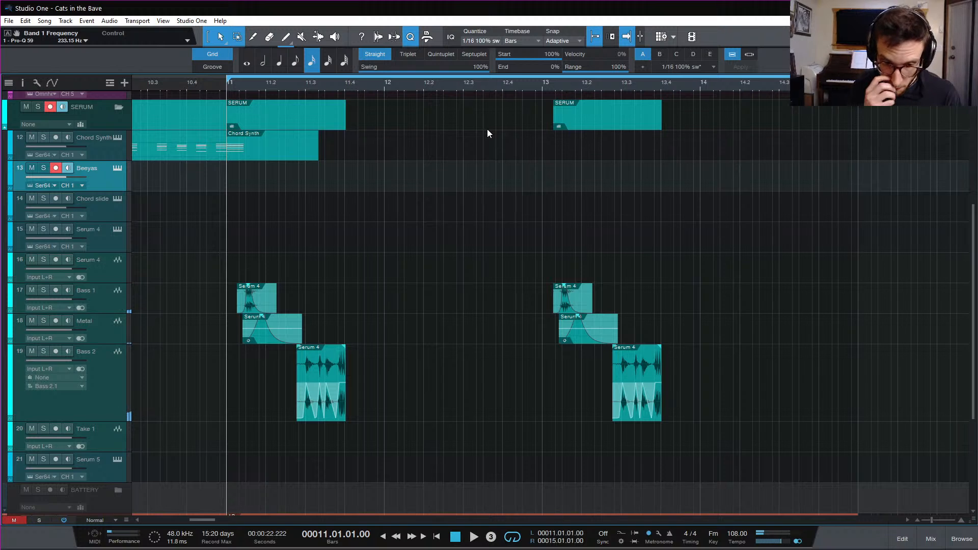
Record a note part on the Beeyas track from bar 11, trim the clip's start to bar 12 and play it back
key(KP_Multiply)
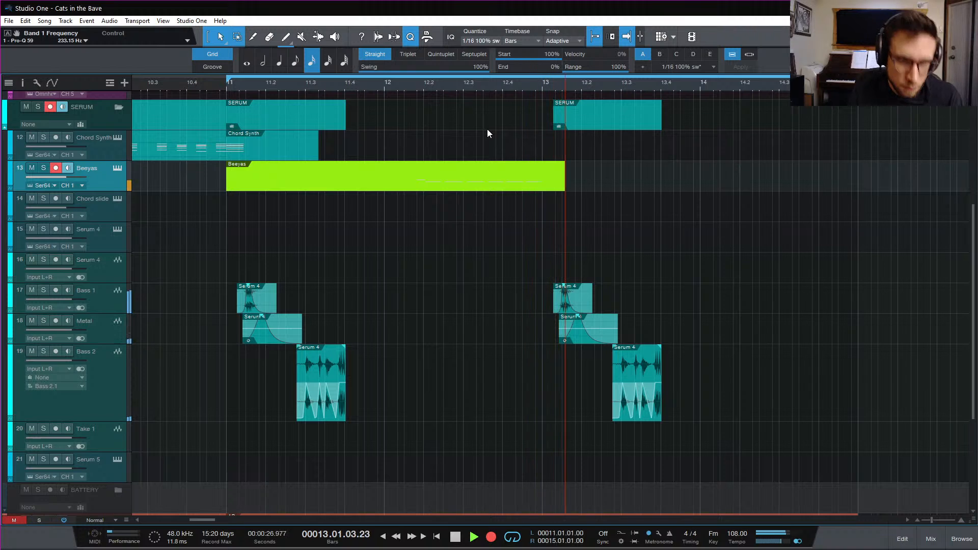
key(space)
key(space)
click(506, 203)
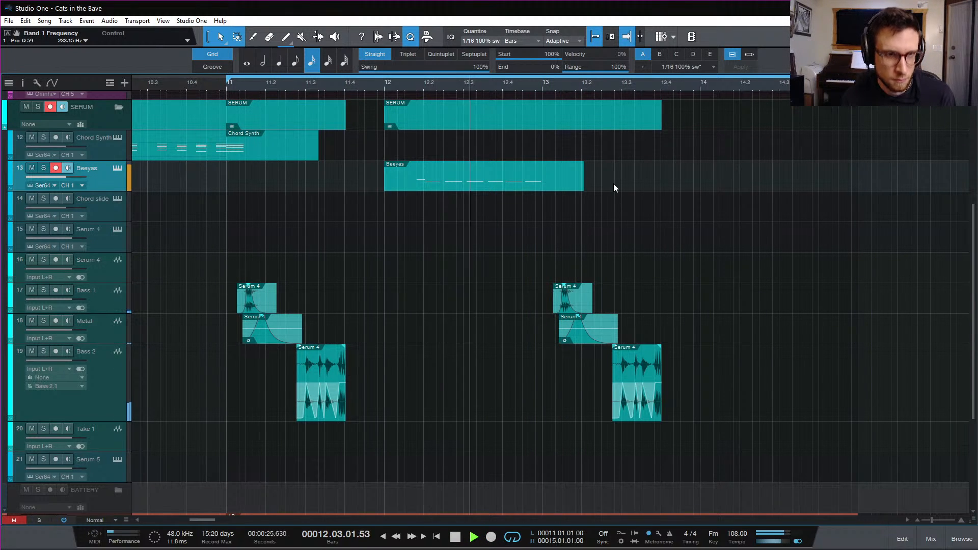
key(space)
Open the Beeyas clip in the note editor, set the playhead just before its first note and play the phrase twice
double_click(557, 184)
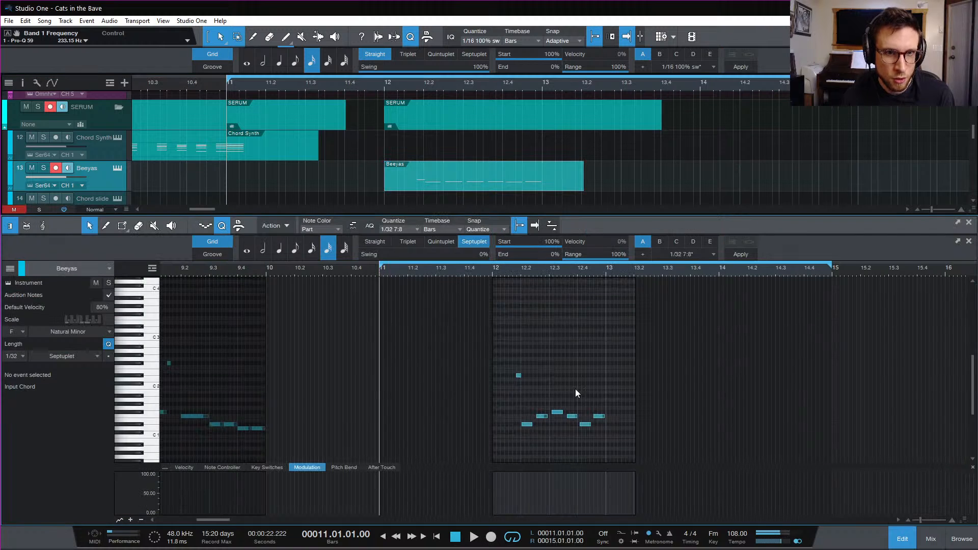
key(e)
key(e)
scroll(734, 407, right, 4)
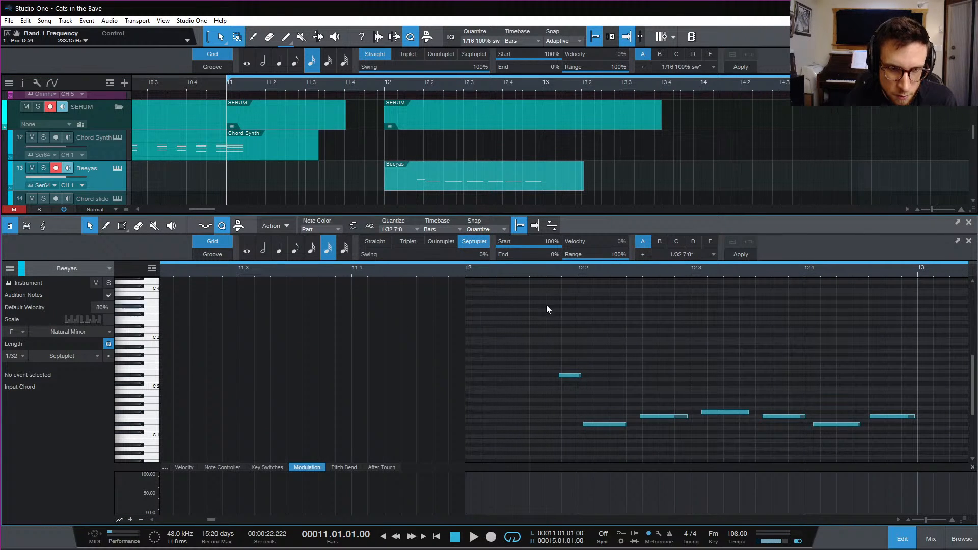
click(548, 273)
key(space)
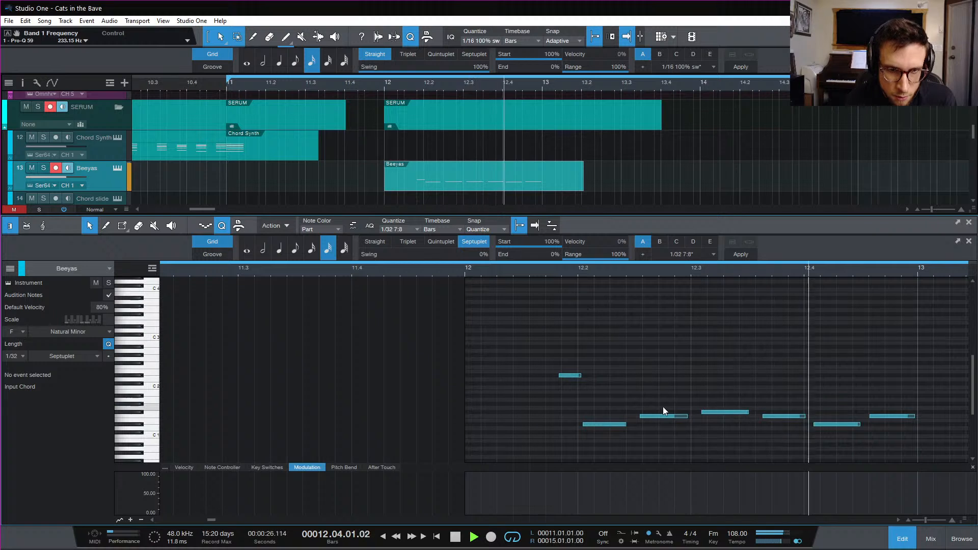
key(space)
key(space)
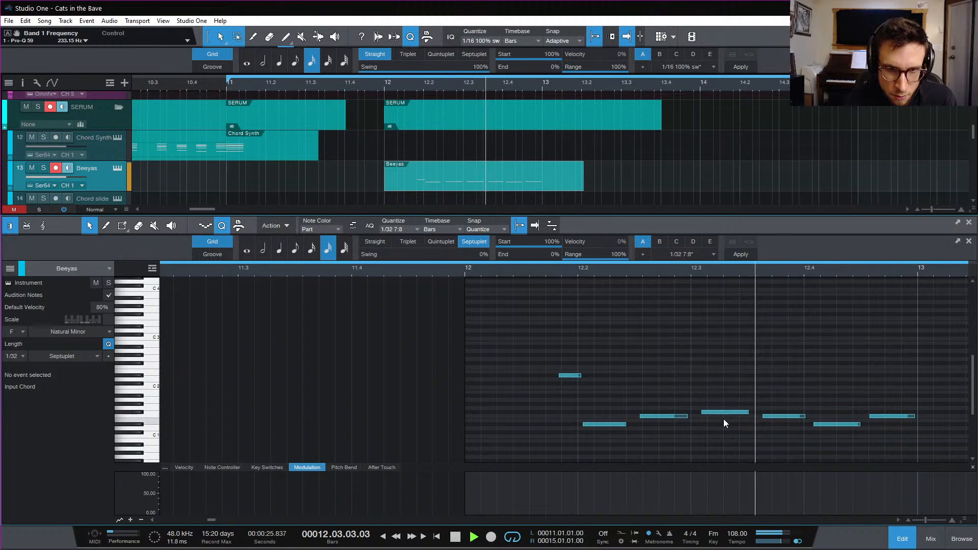
key(space)
Move the Gb 1 note to start at 12.03.01.10, lengthen the first Eb 1 note to 0.0.2.11 and audition the phrase
drag(719, 412, 712, 412)
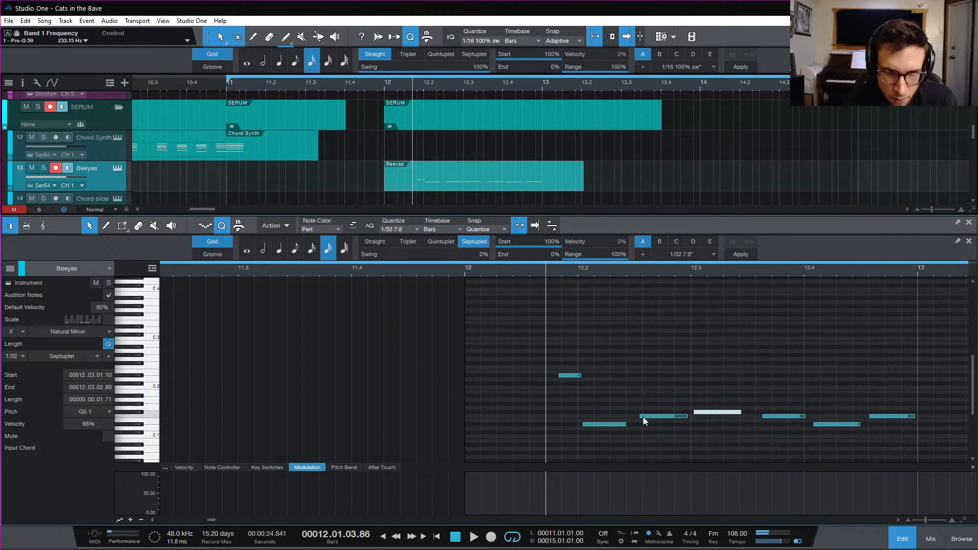
drag(626, 424, 642, 424)
key(space)
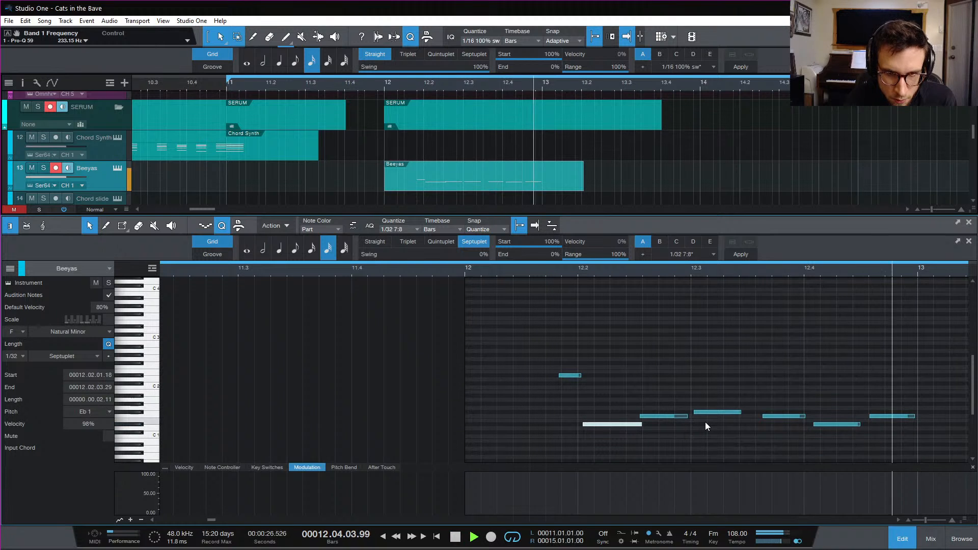
key(space)
key(space)
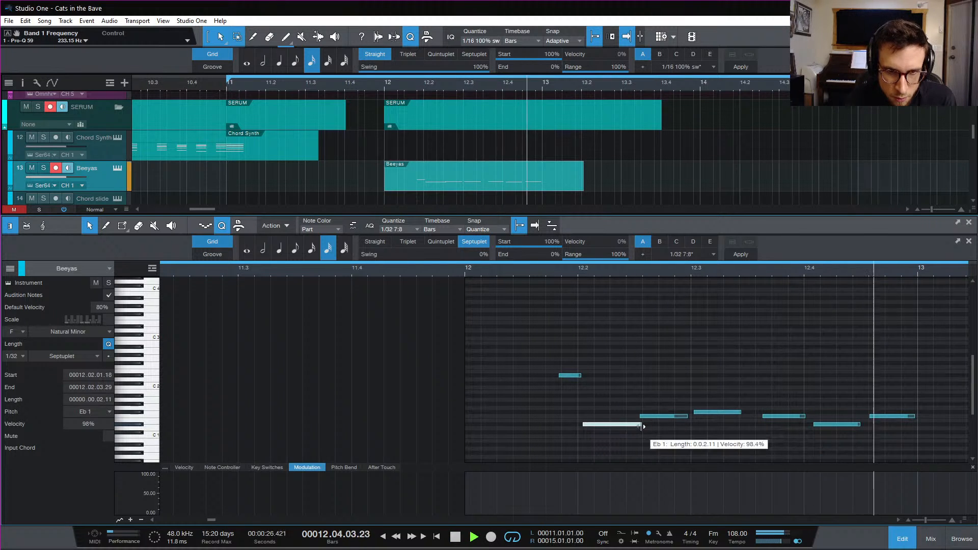
key(space)
Move the F 1 note before beat 12.4 to start at 12.03.03.35 and the following Eb 1 note to 12.04.01.01, checking by ear
scroll(662, 421, right, 5)
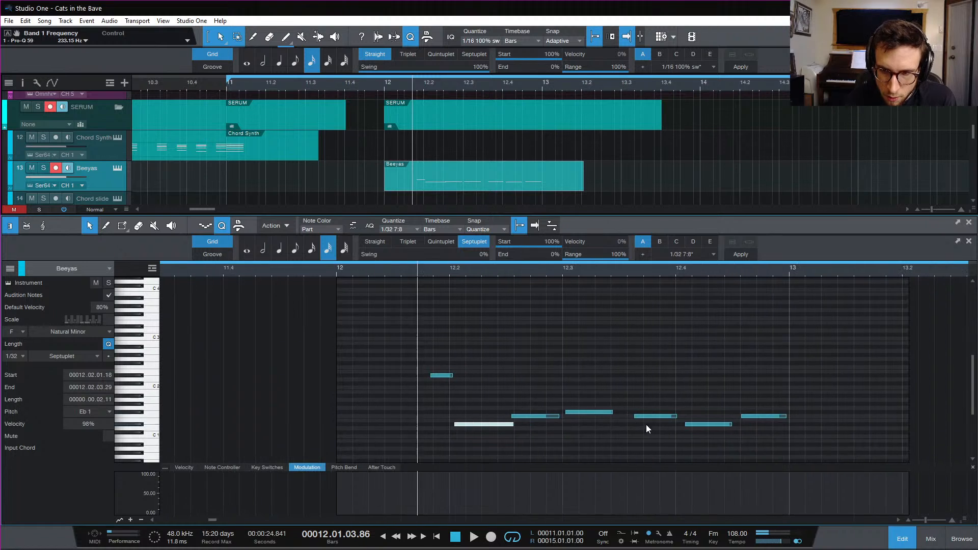
click(606, 417)
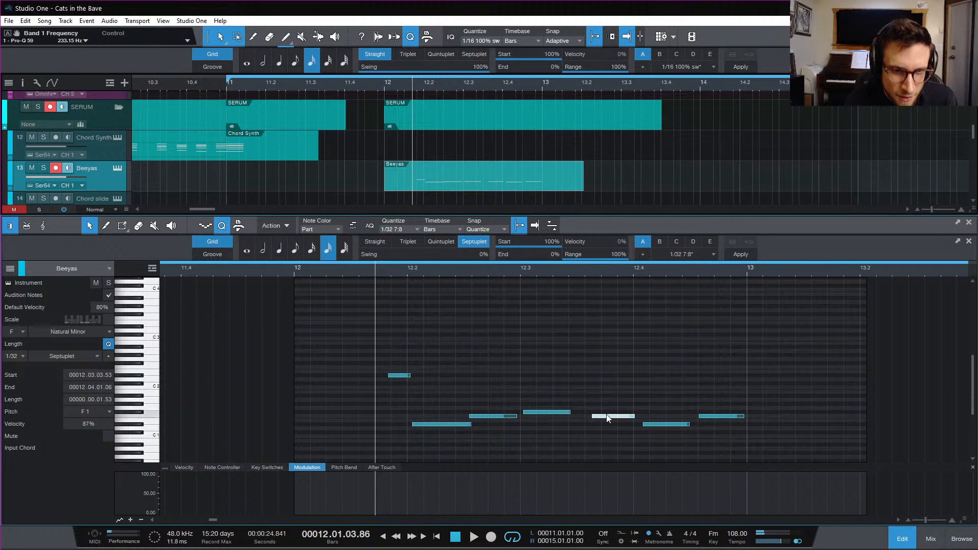
drag(606, 417, 604, 420)
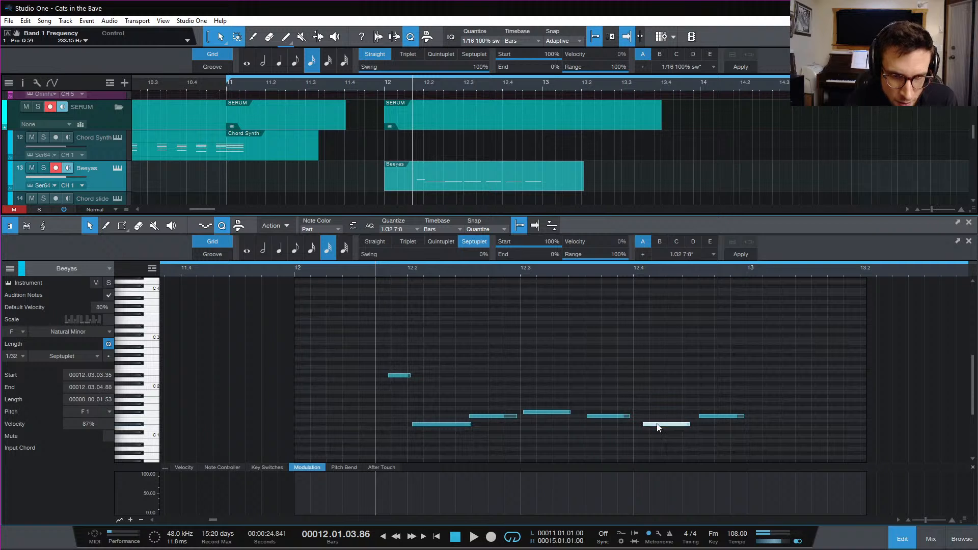
key(space)
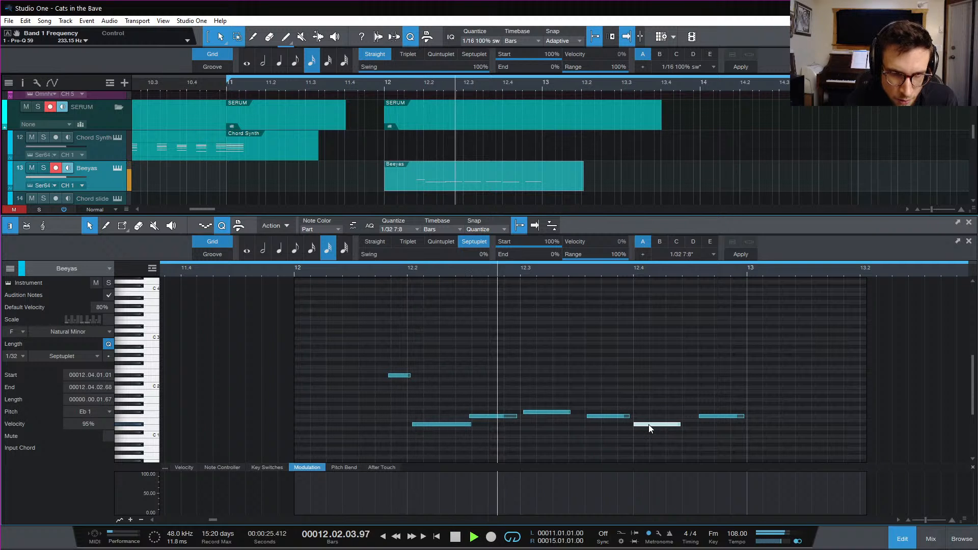
key(space)
Lengthen the second Eb 1, the Gb 1 and the first two F 1 notes so each reaches the following note, and audition the phrase
drag(679, 424, 700, 424)
drag(573, 413, 589, 412)
drag(517, 416, 523, 417)
key(space)
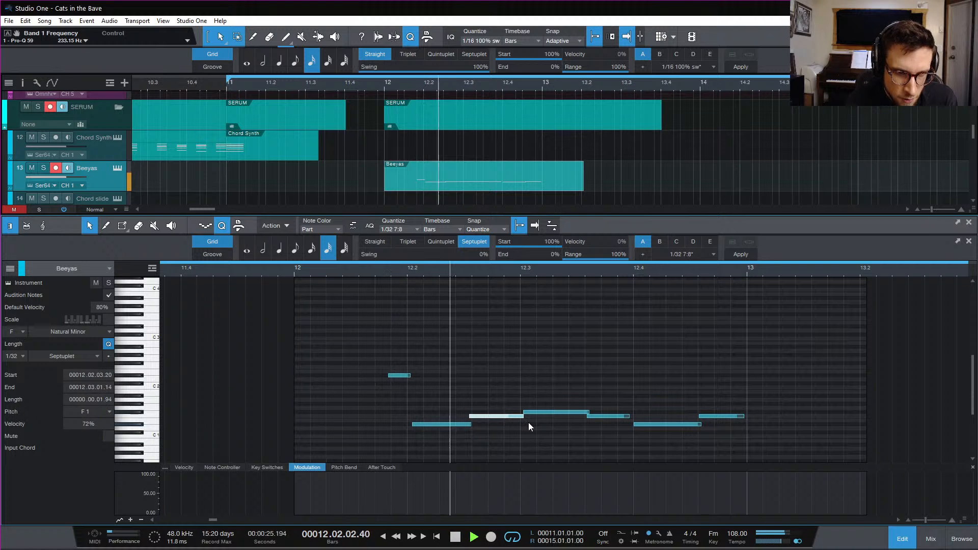
key(space)
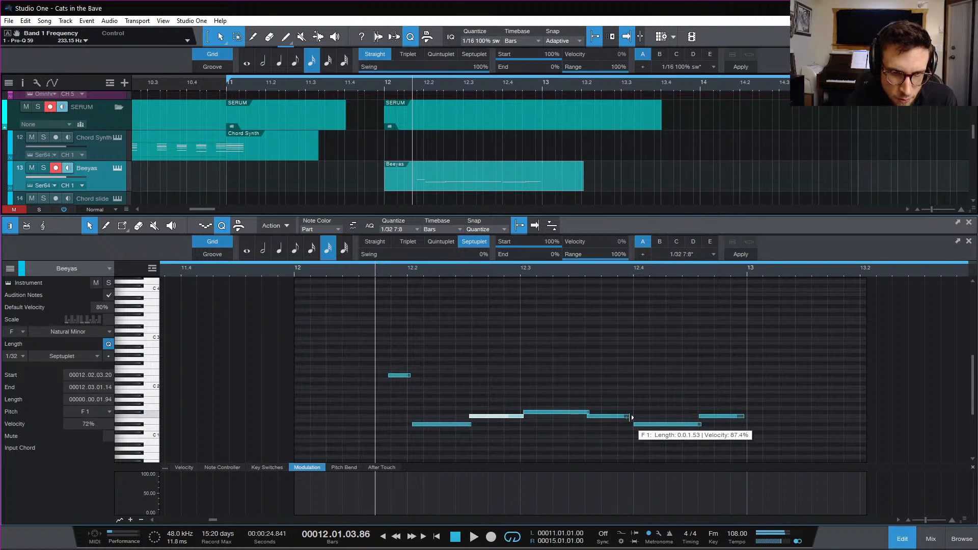
drag(628, 416, 636, 416)
key(space)
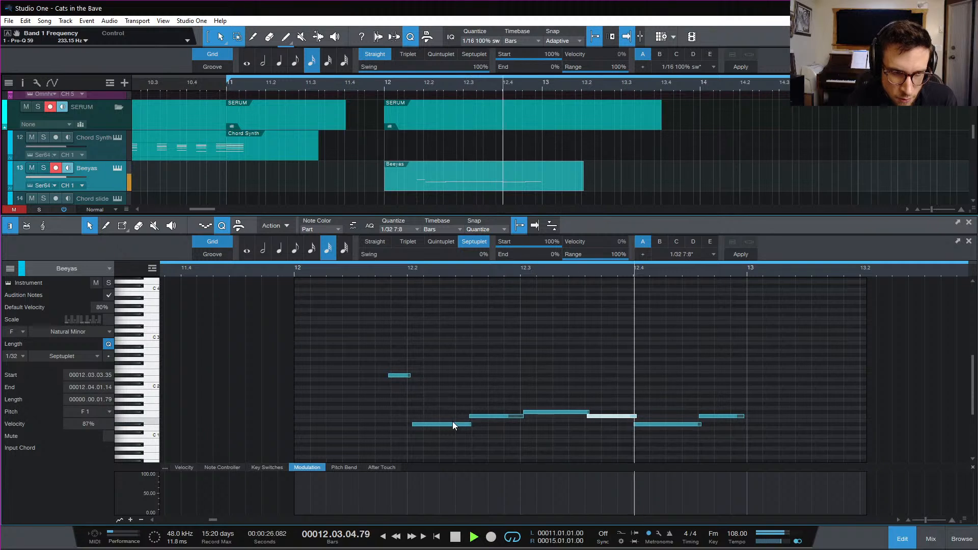
key(space)
Start the first F 1 note slightly later, extend the first Eb 1 note to end at 12.02.03.41 and listen to the phrase
drag(477, 415, 474, 426)
key(space)
key(space)
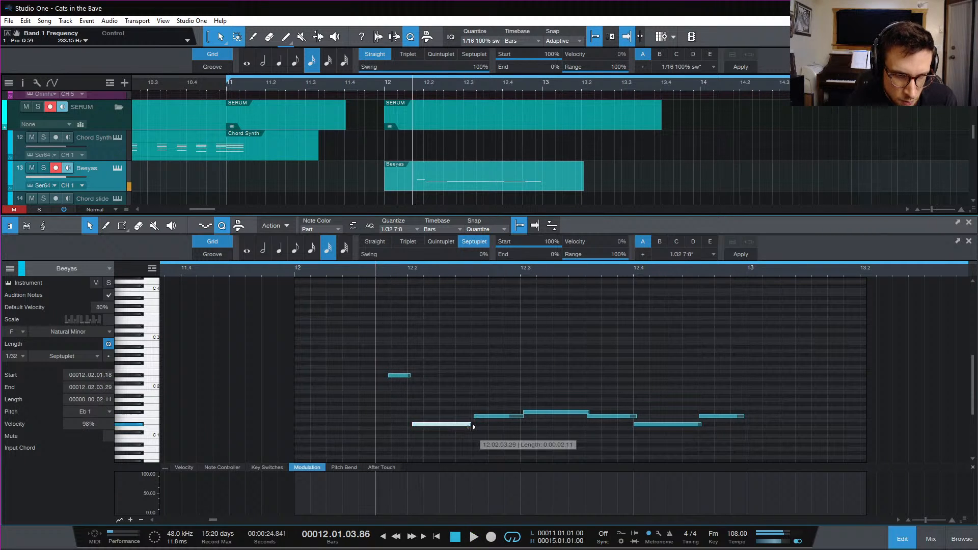
key(space)
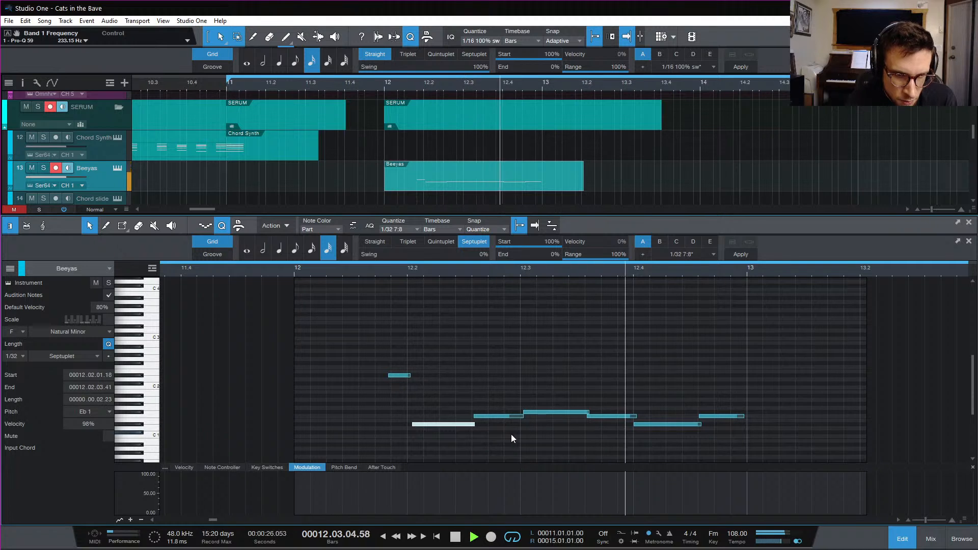
key(space)
Copy the last F 1 note to Eb 1 at bar 13, play the phrase and close the note editor
drag(738, 415, 761, 425)
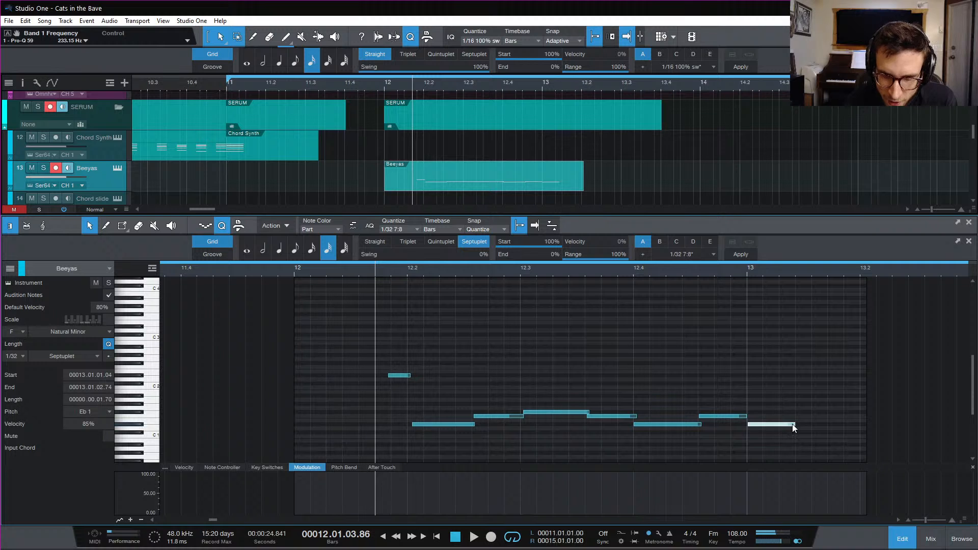
key(space)
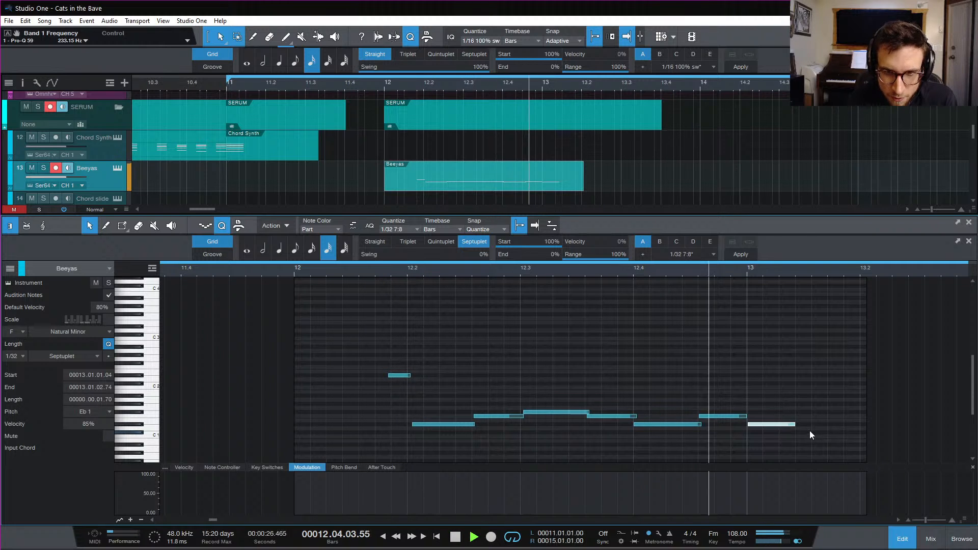
key(space)
key(space)
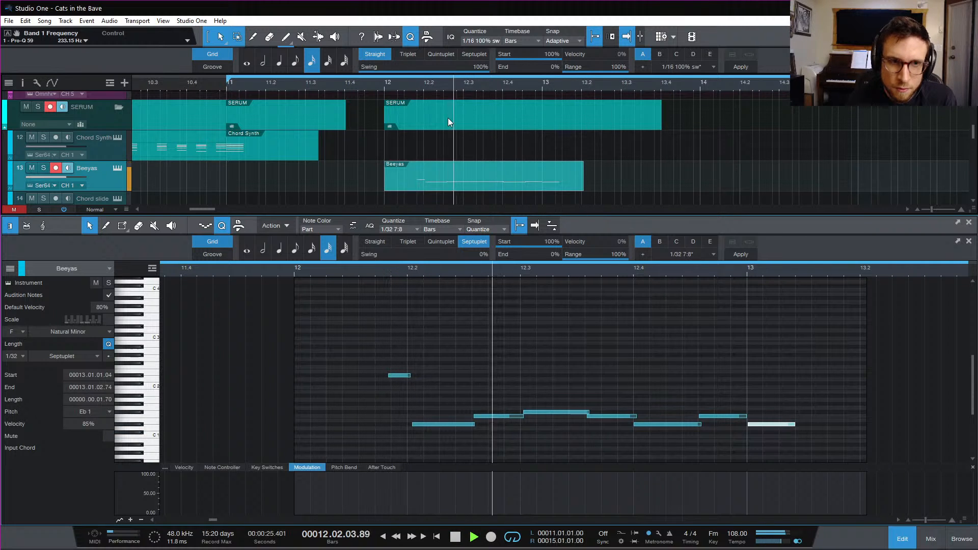
click(902, 540)
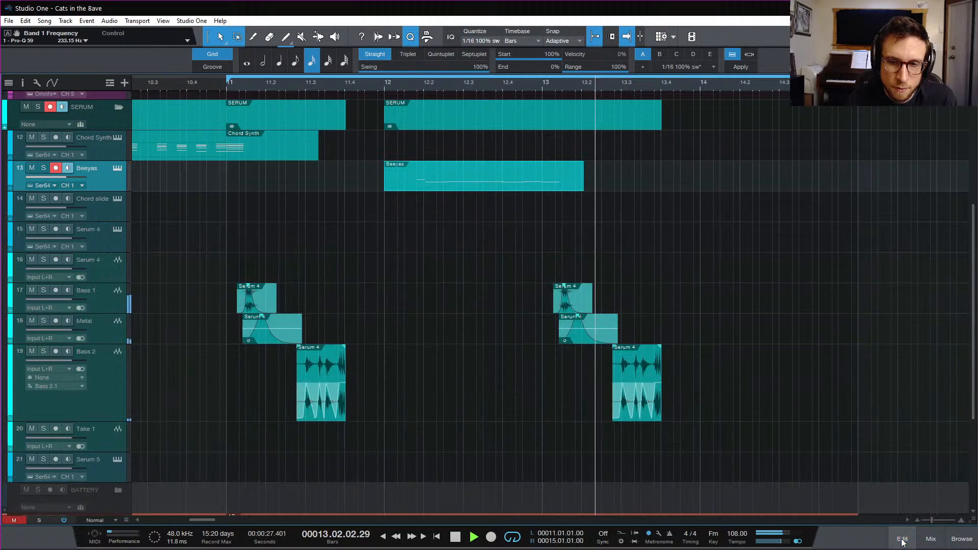
key(space)
Copy the bar 11 chord clips on the Chords 2 and Chord Synth tracks together to bar 13
scroll(357, 204, up, 7)
click(255, 167)
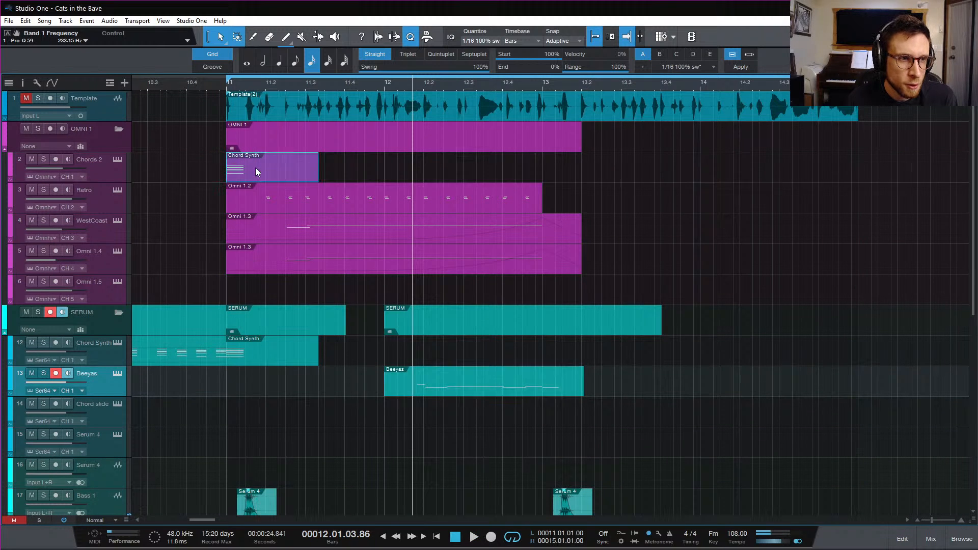
click(262, 357)
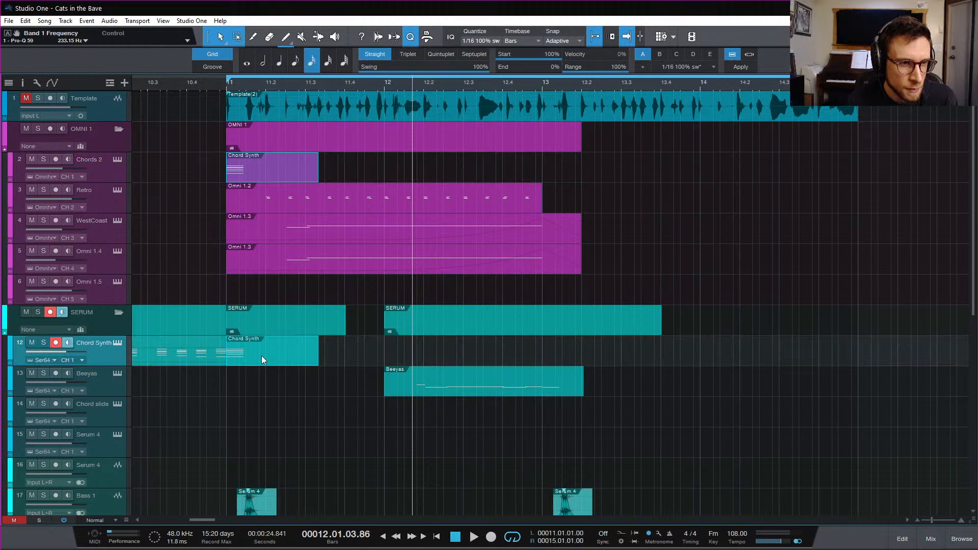
drag(262, 356, 582, 361)
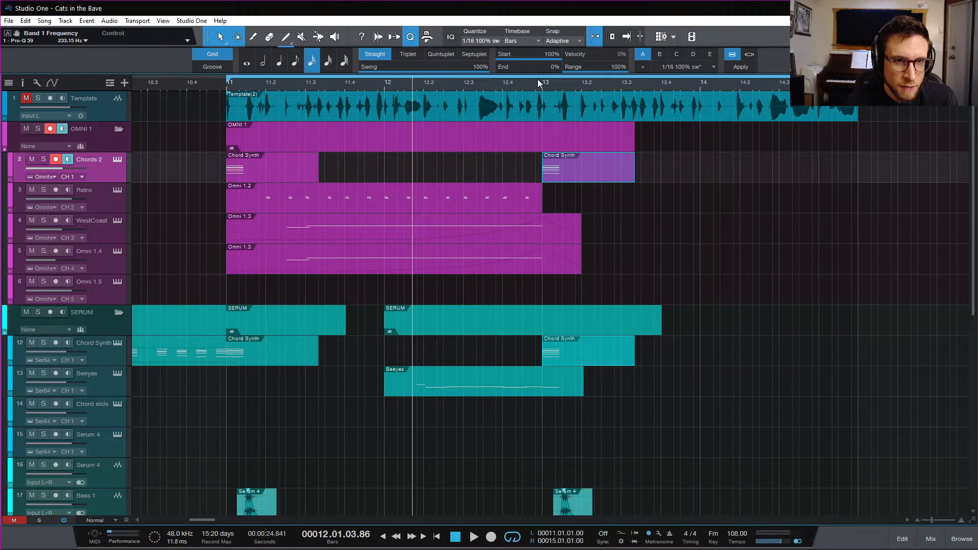
Try raising the top note of the bar 13 Chord Synth and Chords 2 chords to D 4, and listen from bar 11
click(543, 85)
key(f)
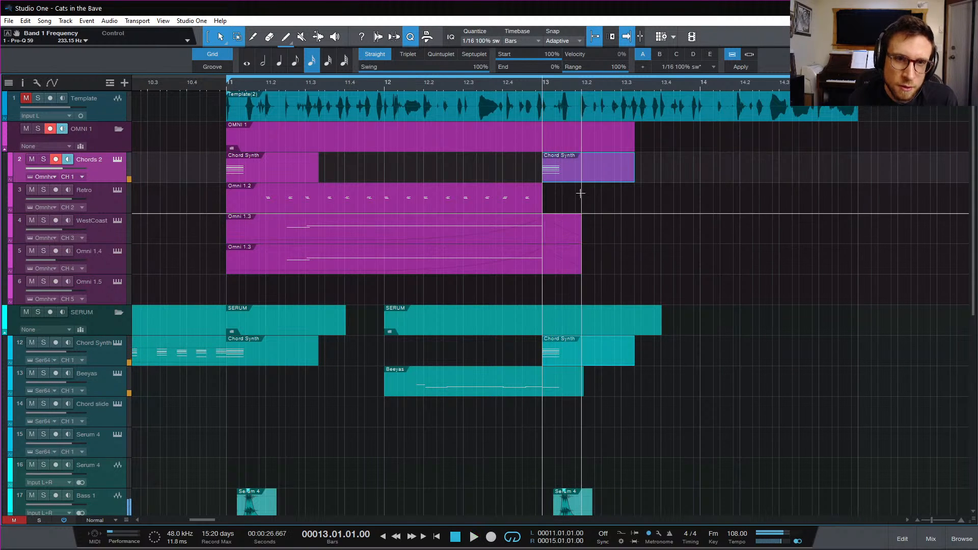
double_click(577, 356)
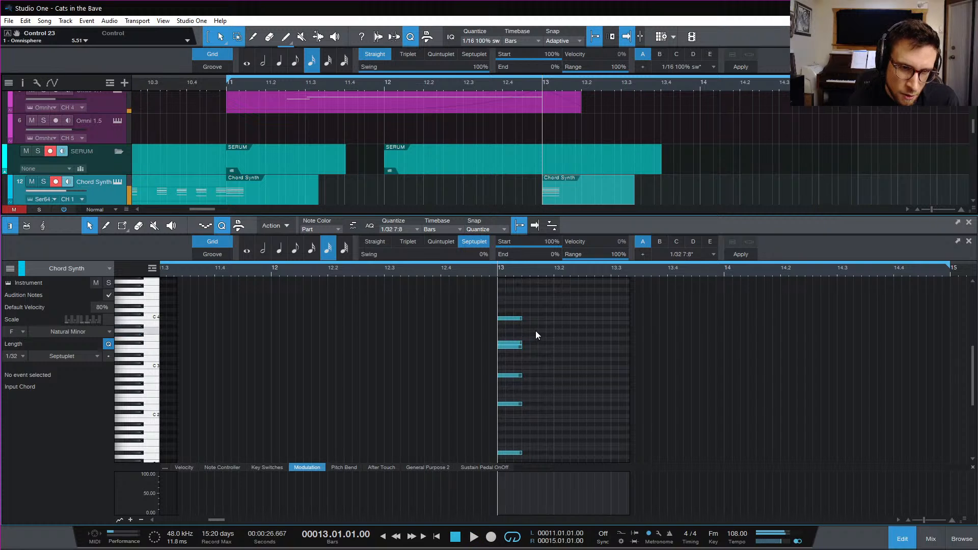
drag(509, 318, 510, 310)
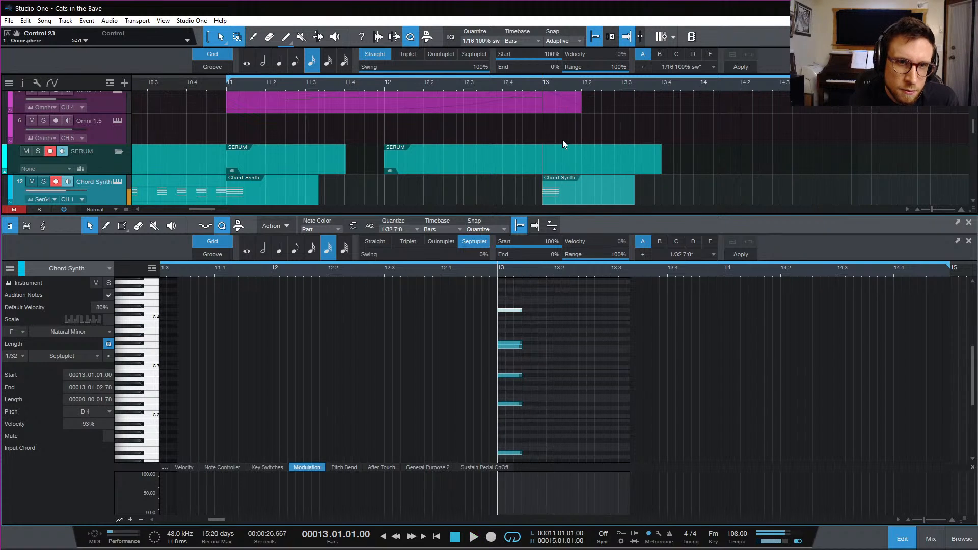
scroll(561, 131, up, 4)
click(564, 111)
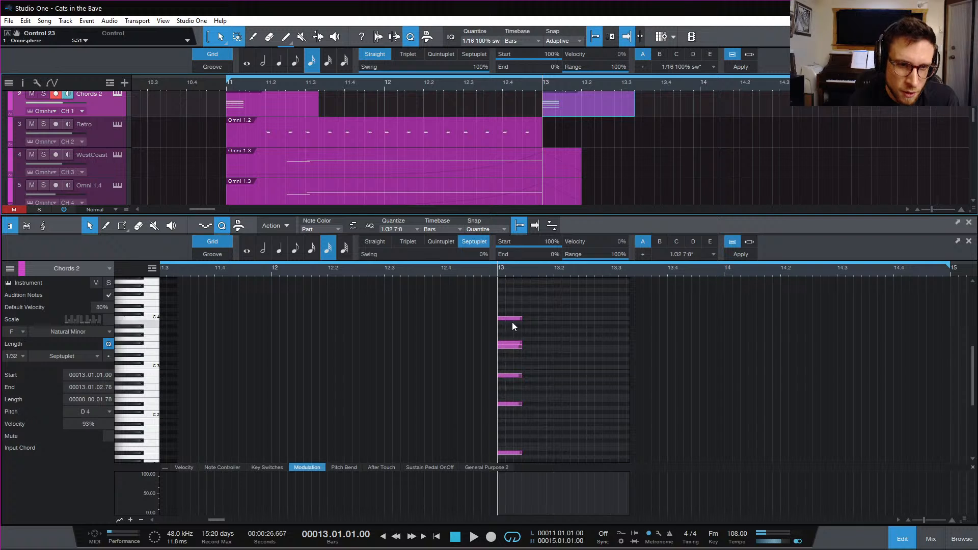
drag(512, 317, 513, 310)
click(225, 84)
key(space)
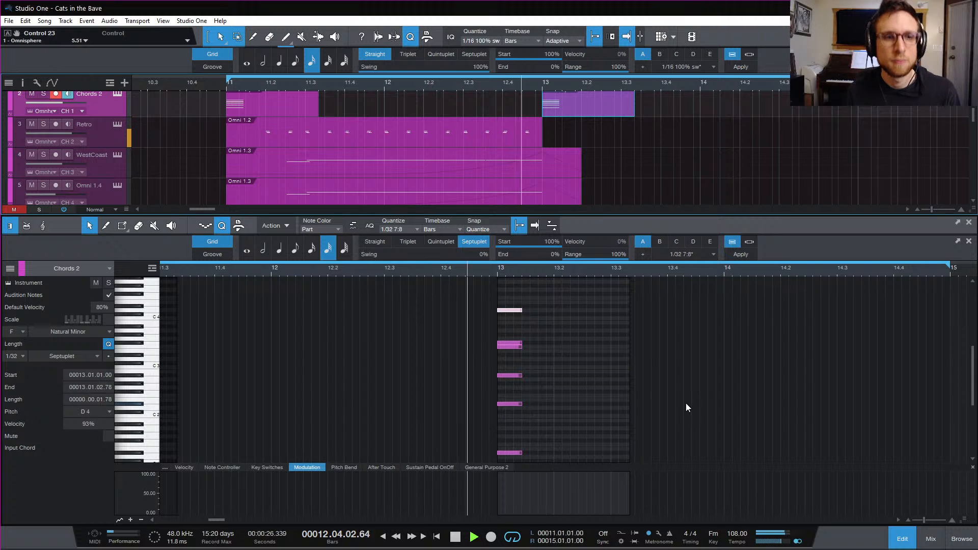
key(space)
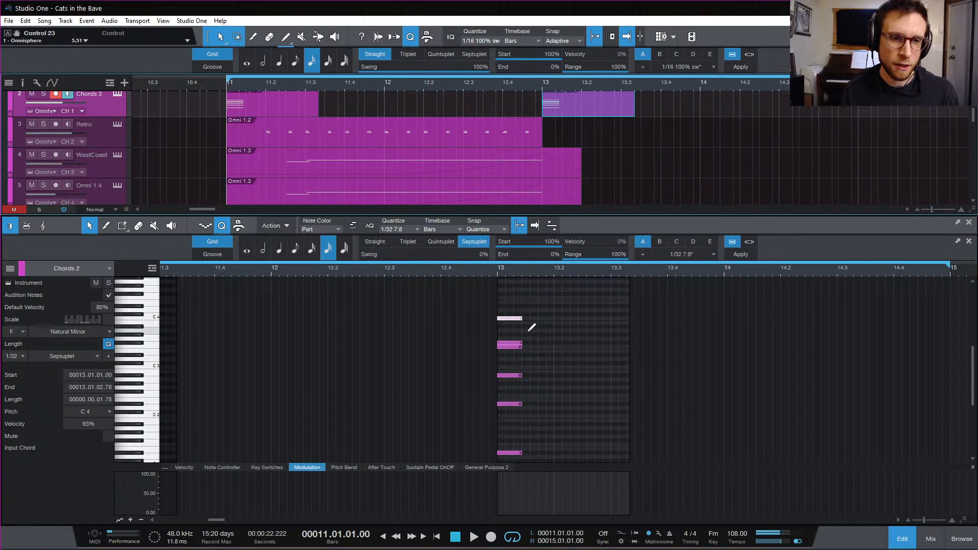
Play the section from bar 13 to hear the repeated chords, and close the note editor
click(497, 267)
key(space)
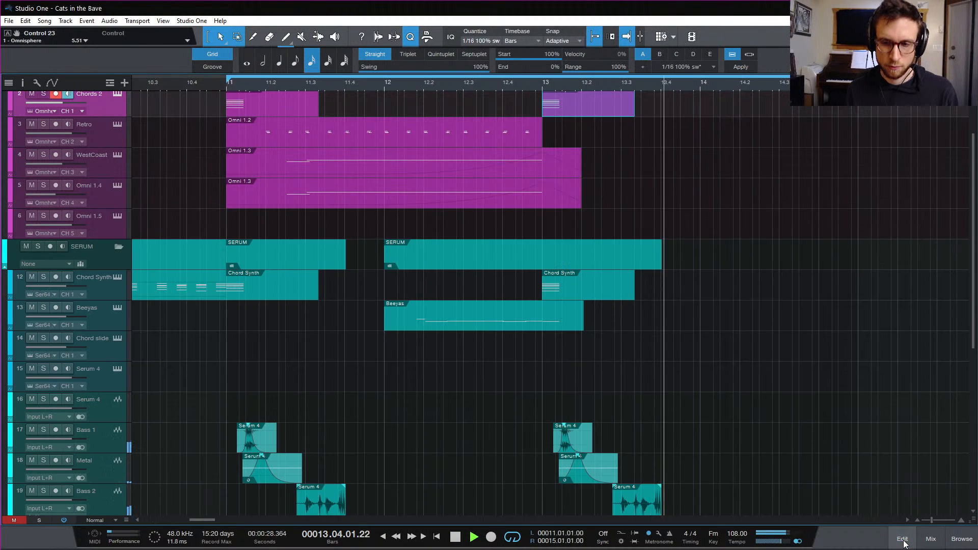
click(902, 538)
key(space)
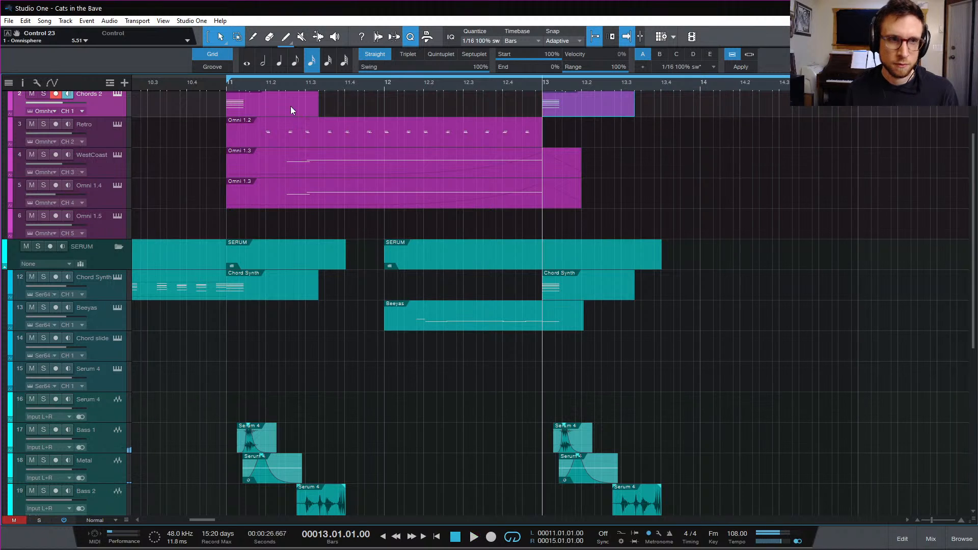
Play the section from bar 11, raise the WestCoast bus volume to +2.7 dB in the mixer and listen to the section again
click(226, 87)
key(space)
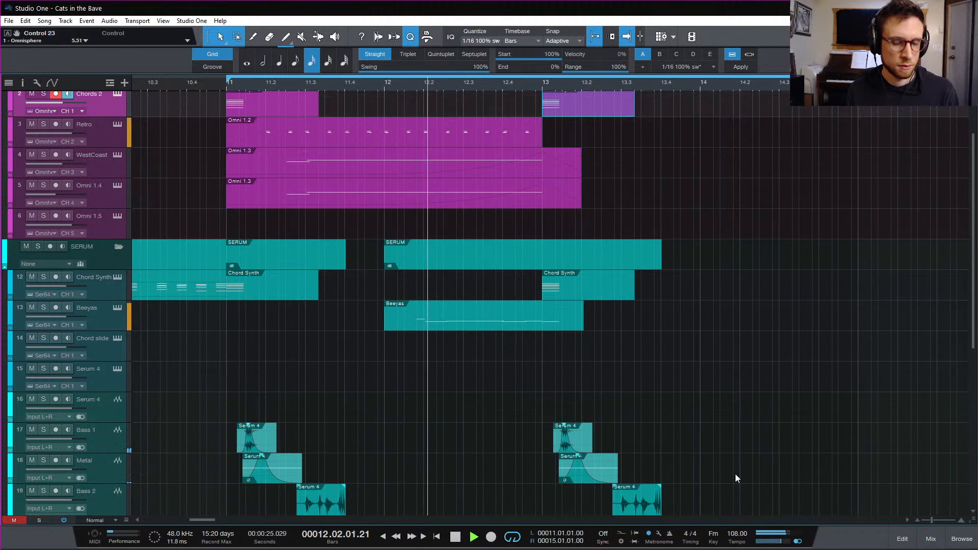
click(929, 539)
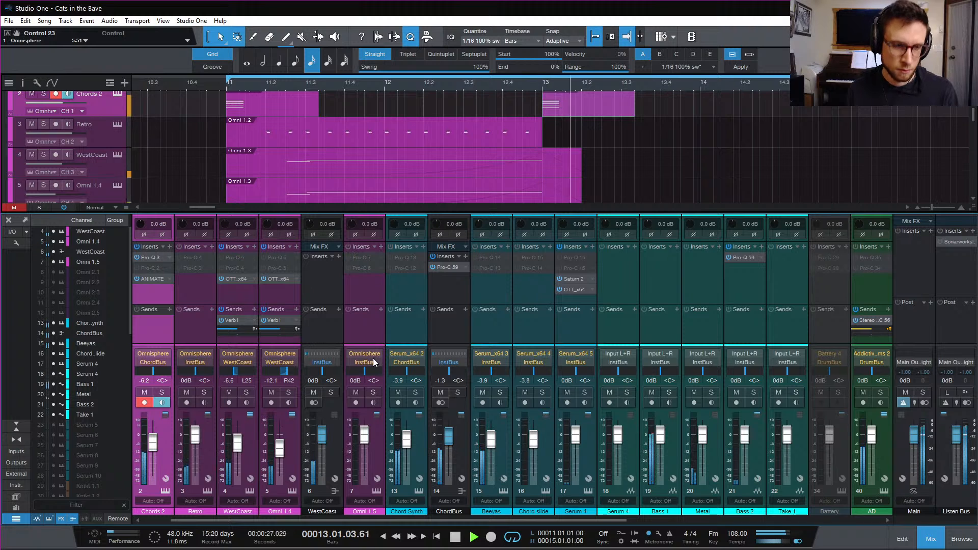
click(328, 353)
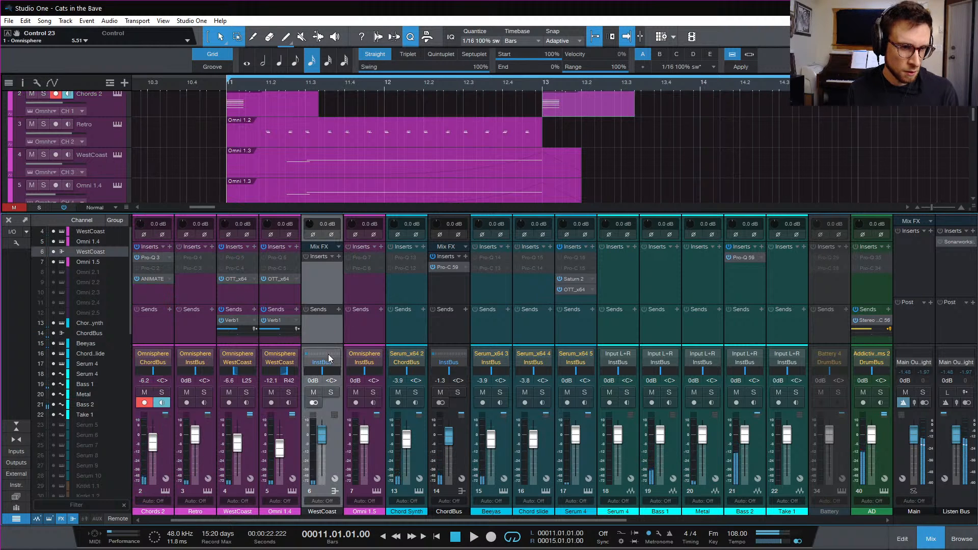
drag(322, 434, 322, 422)
key(space)
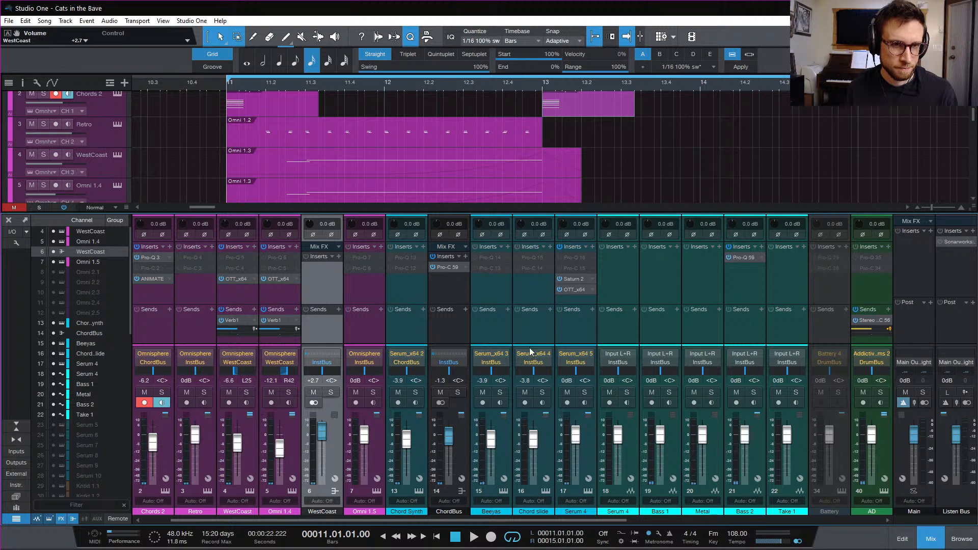
click(927, 538)
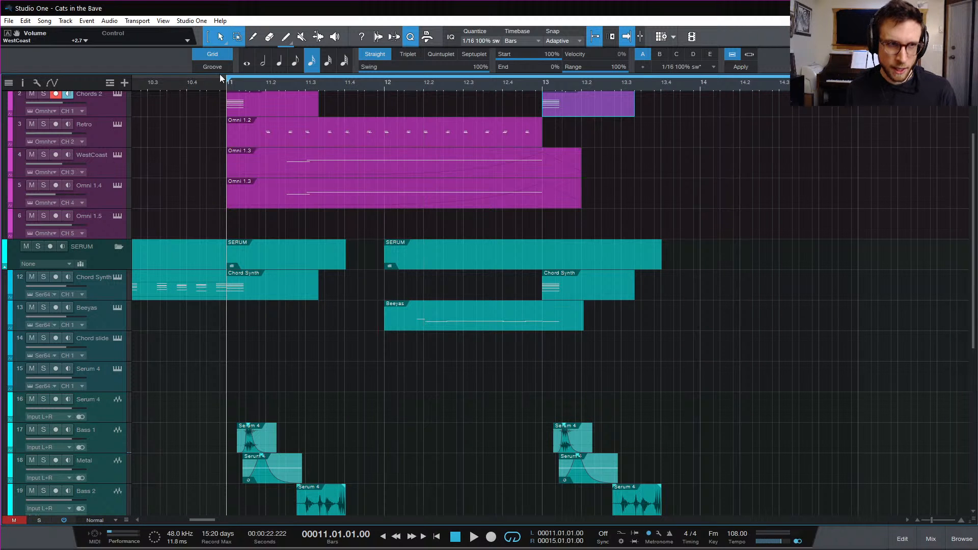
key(space)
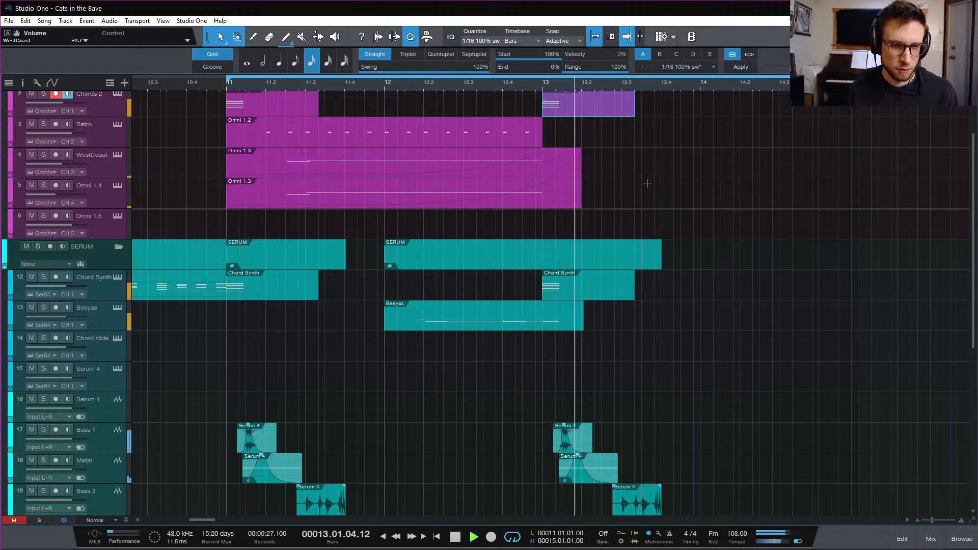
key(space)
Raise the last note of the Beeyas phrase, at bar 13, by a semitone and close the note editor
click(606, 335)
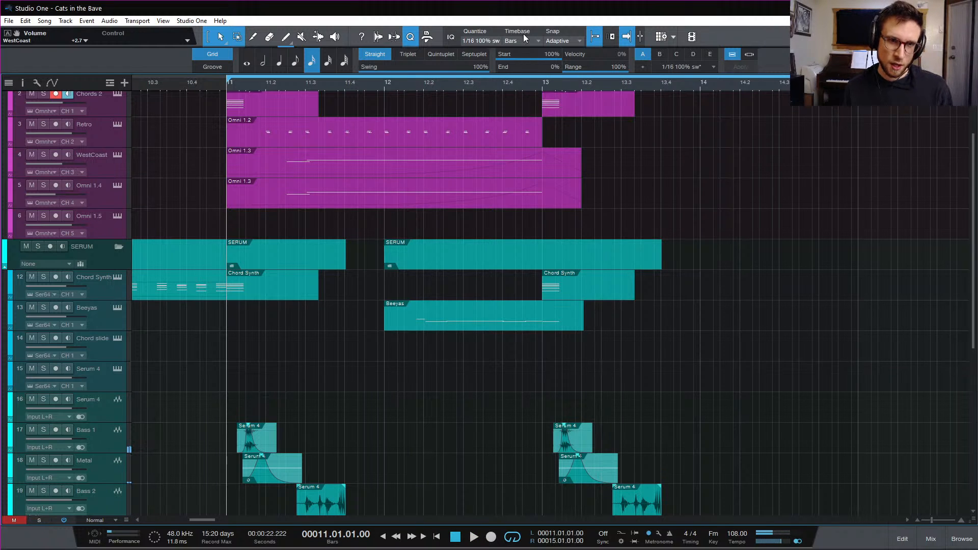
click(538, 86)
double_click(563, 323)
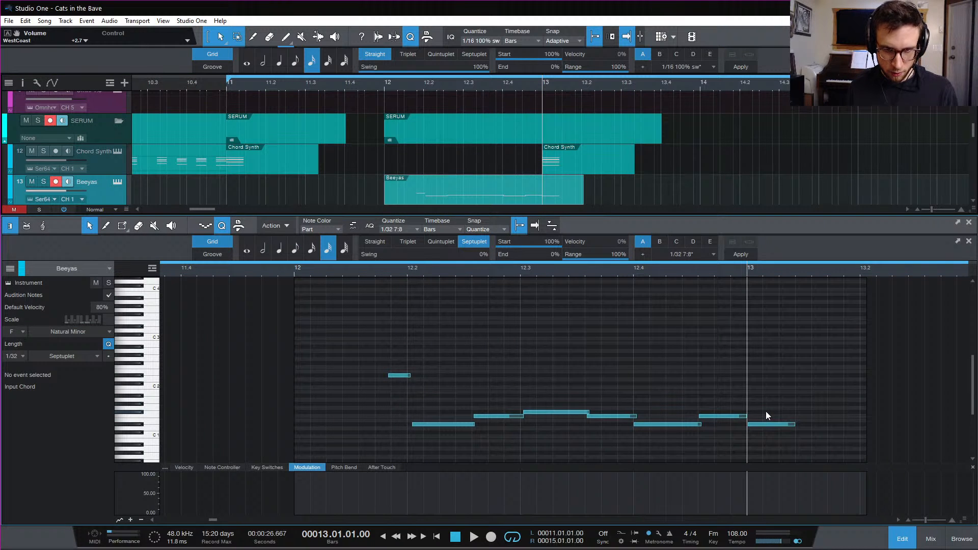
drag(765, 426, 766, 422)
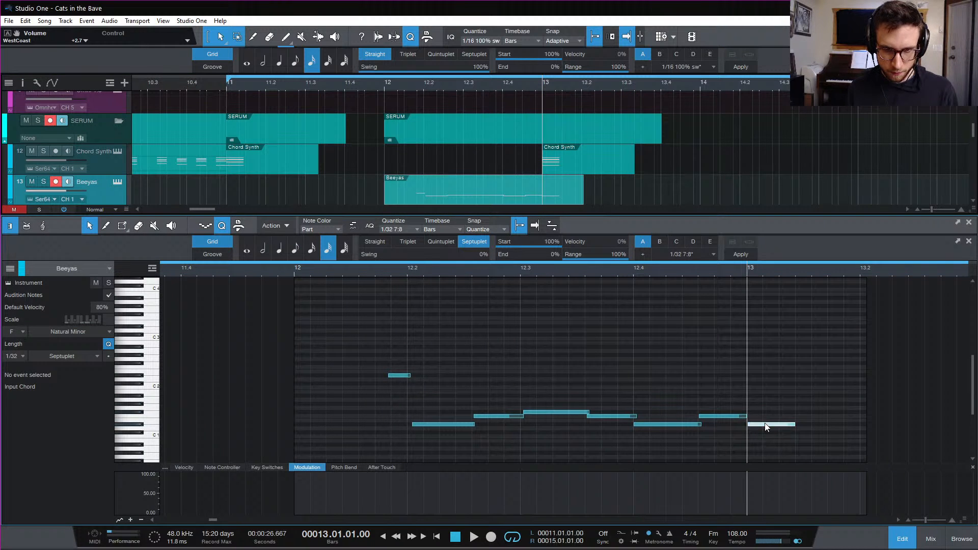
click(900, 539)
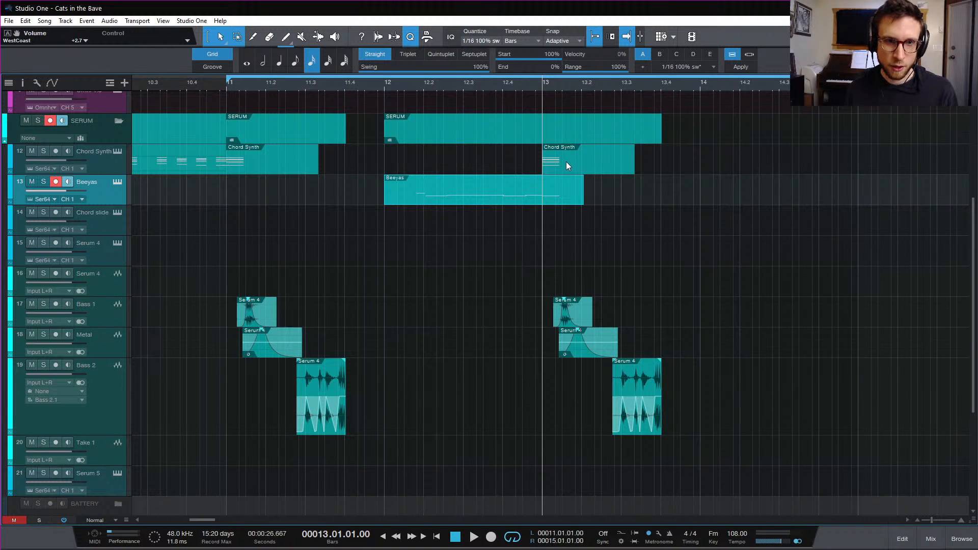
Set the transpose of the bar 13 clips on the Bass 1 and Bass 2 tracks to 1
click(569, 321)
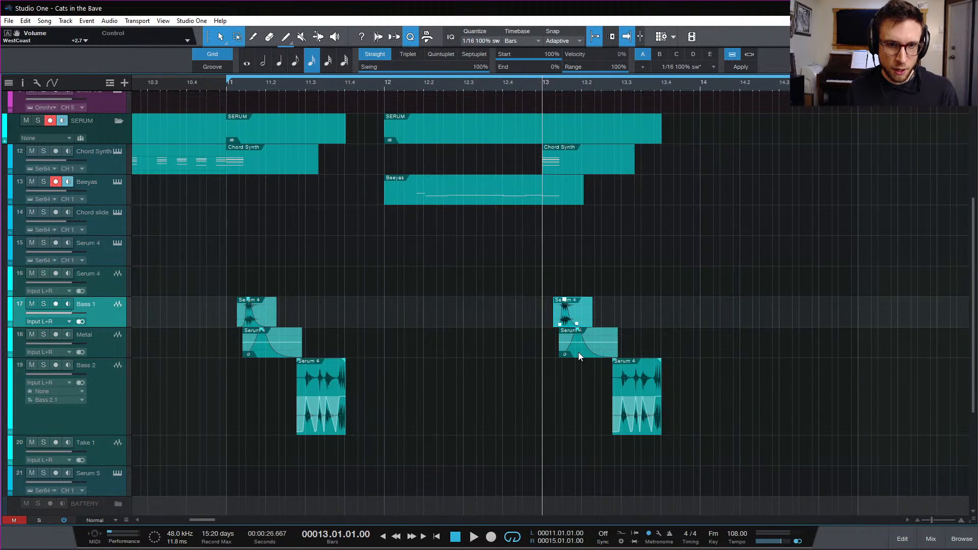
click(646, 429)
right_click(646, 429)
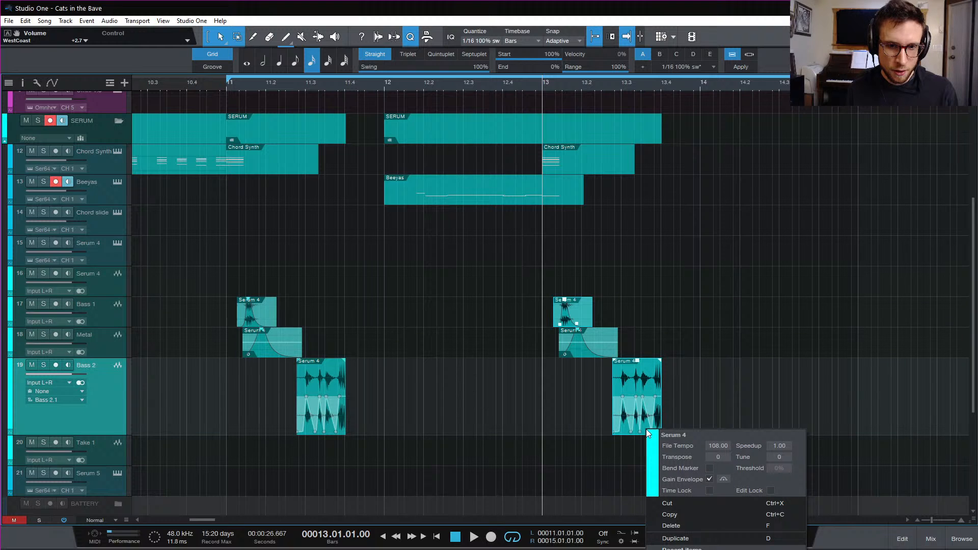
click(719, 458)
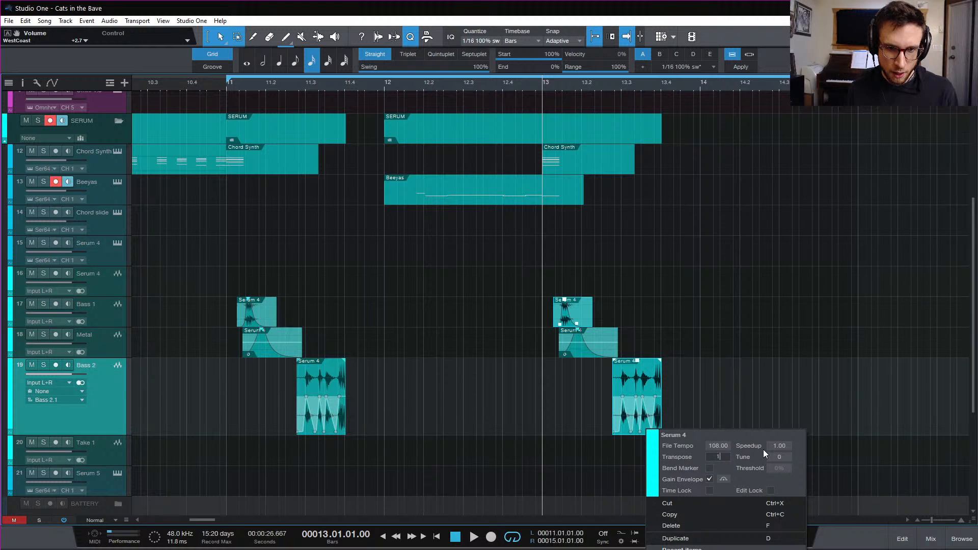
key(Return)
click(735, 420)
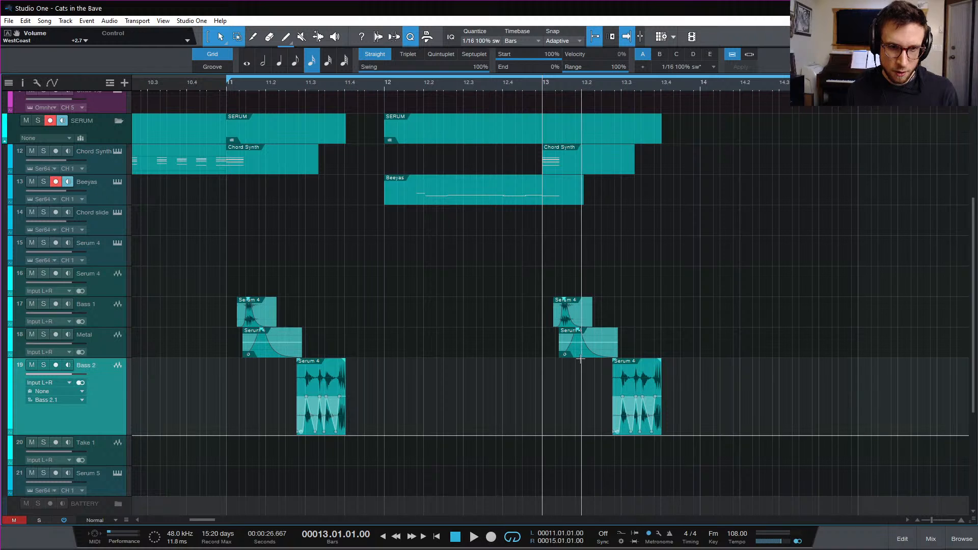
Set the transpose of the bar 13 clip on the Metal track to 3
click(586, 353)
right_click(586, 353)
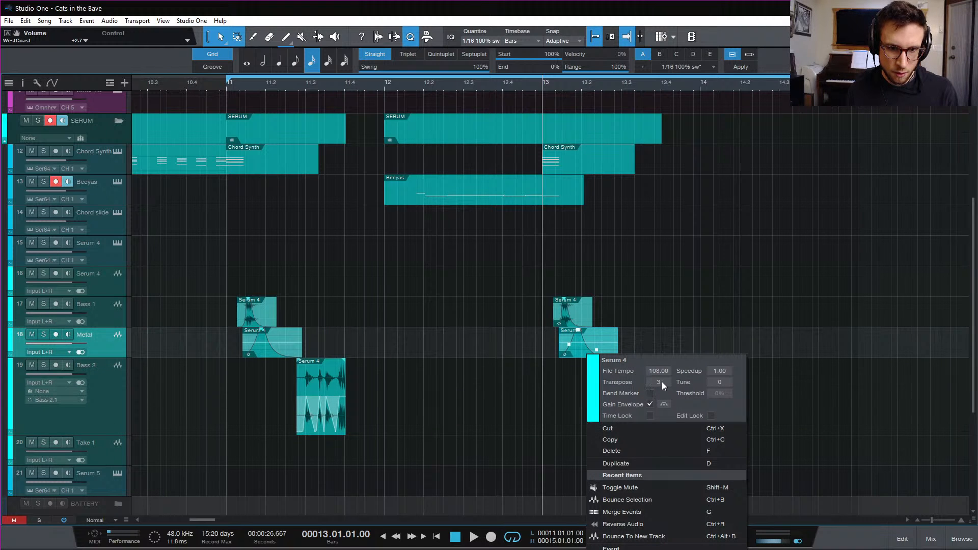
click(643, 209)
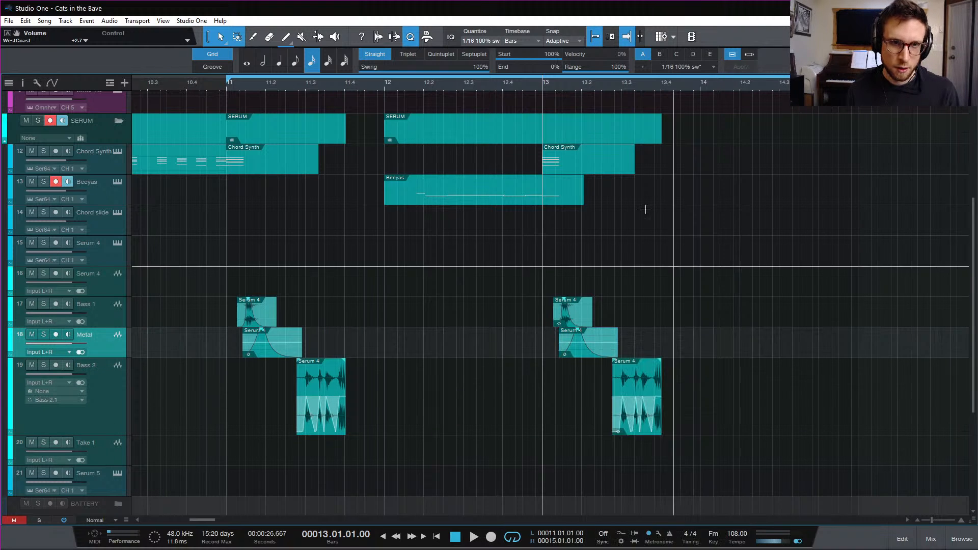
Revoice the bar 13 Chord Synth chord by moving five of its notes up to E 1, E 2, B 2, Bb 3 and Eb 4
double_click(566, 163)
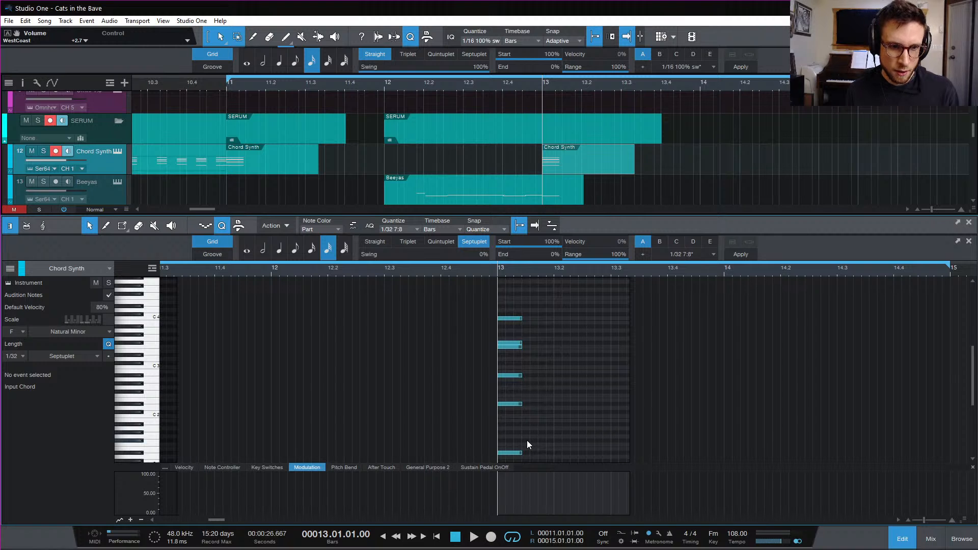
scroll(526, 444, down, 1)
drag(515, 447, 515, 446)
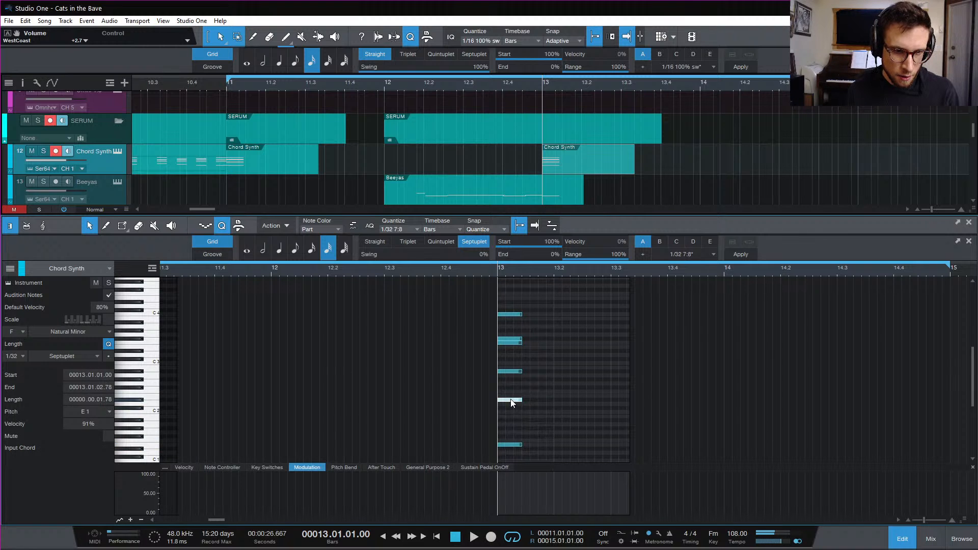
drag(511, 396, 516, 367)
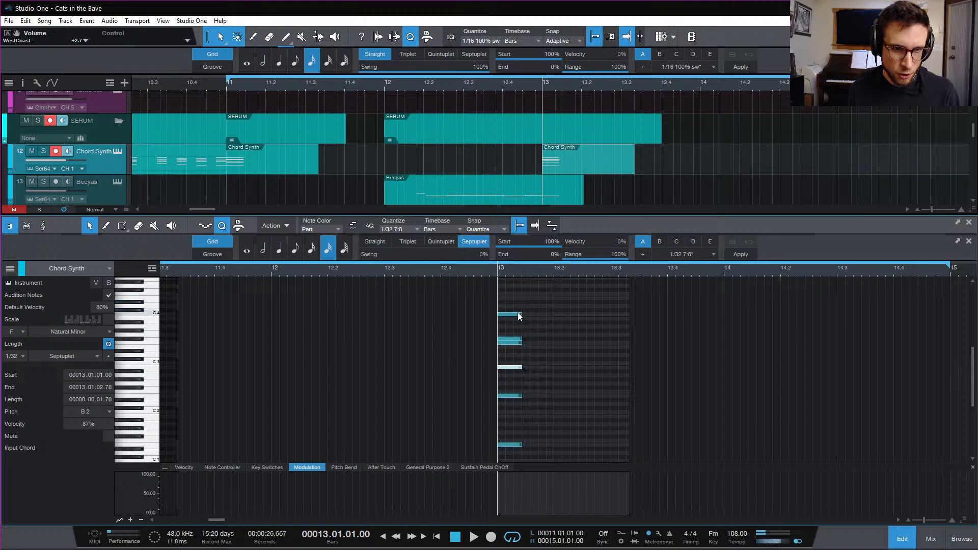
drag(517, 313, 517, 303)
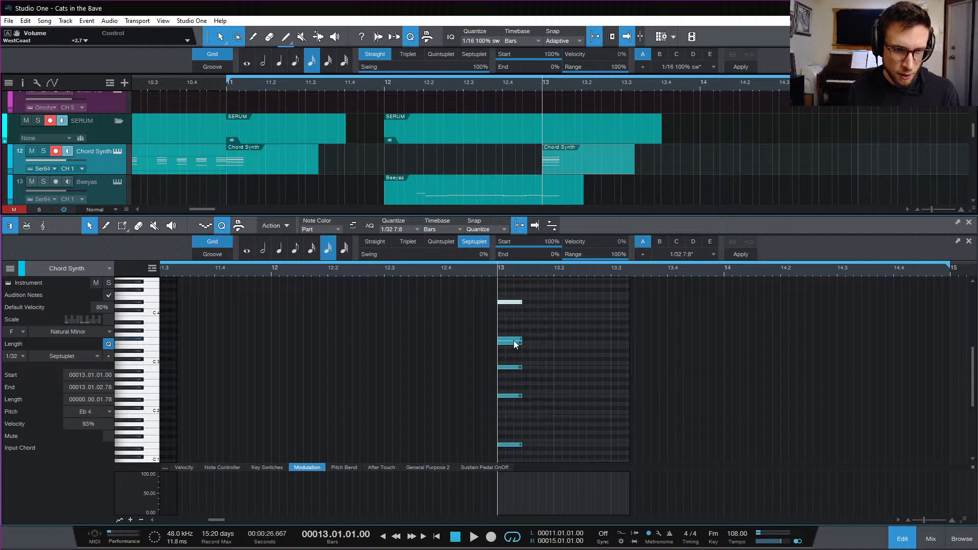
click(515, 340)
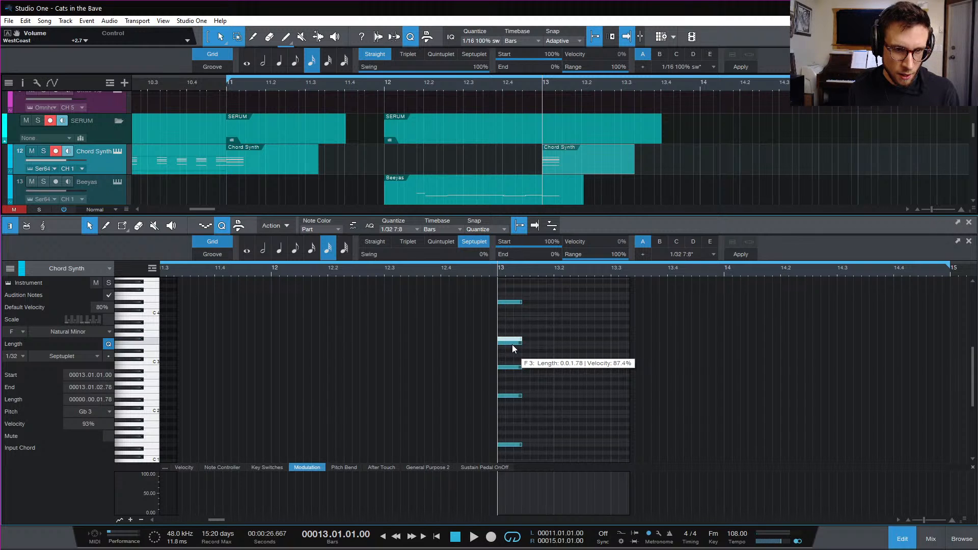
drag(512, 344, 514, 326)
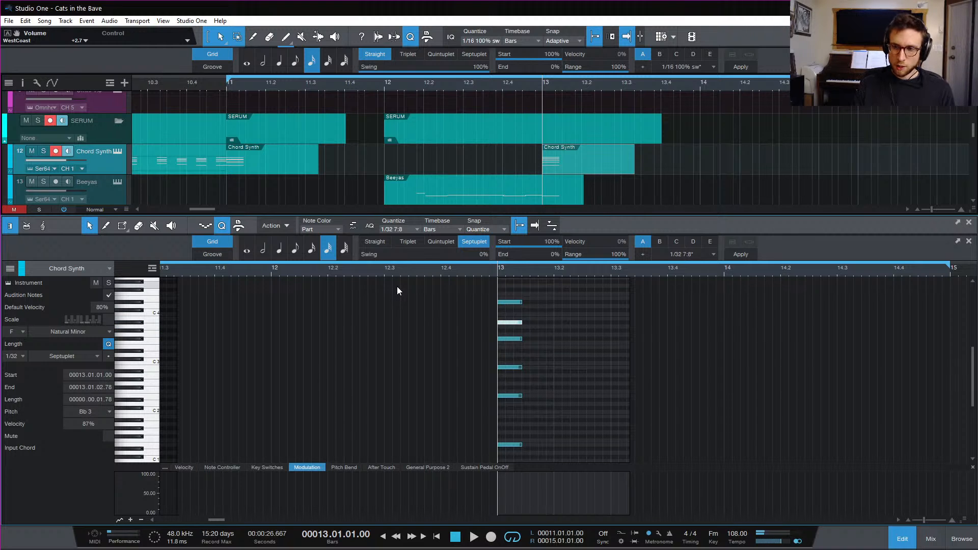
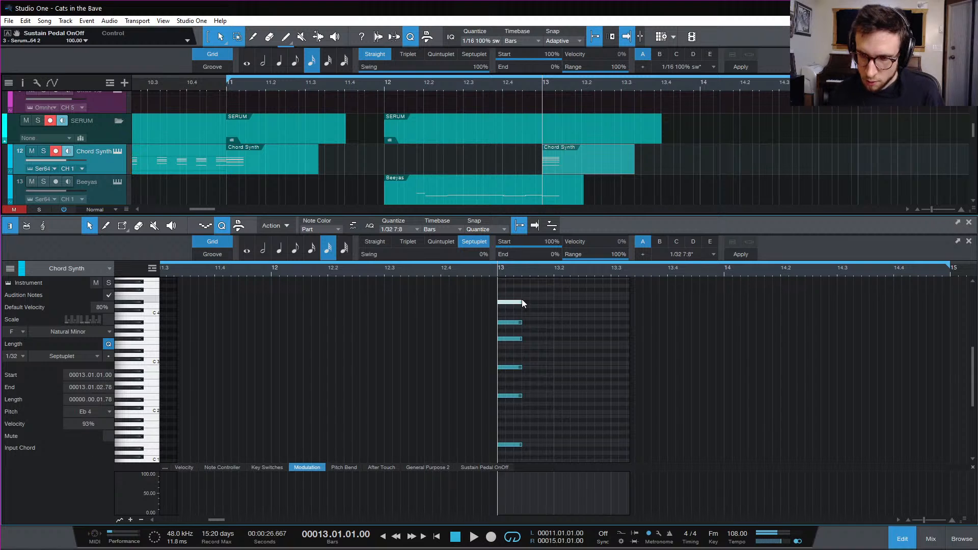
Lower the three middle notes of the bar 13 Chord Synth chord to Bb 2, E 3 and Ab 3, and audition the chord
click(497, 309)
drag(512, 322, 516, 347)
key(space)
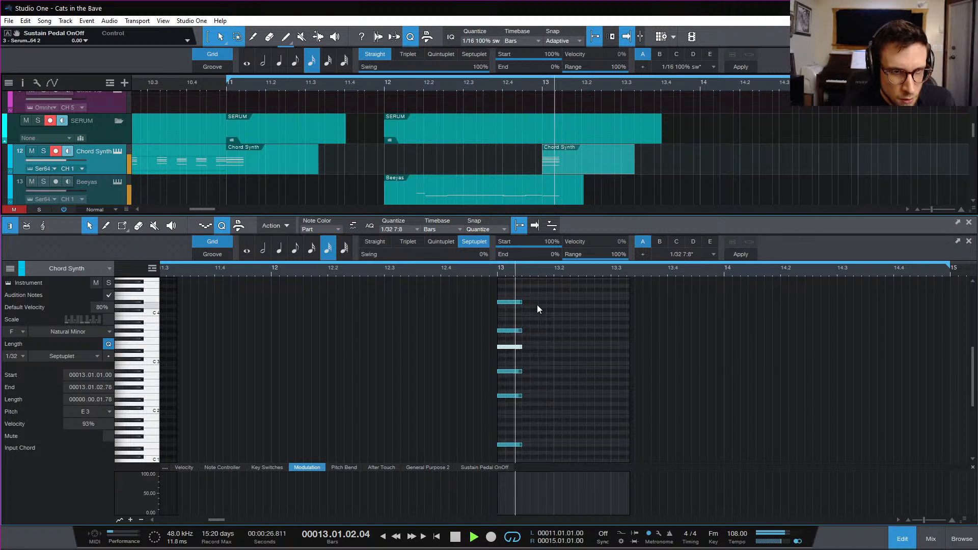
key(space)
Delete the bar 13 chord clip on the Chords 2 track and listen from bar 13
scroll(604, 166, up, 5)
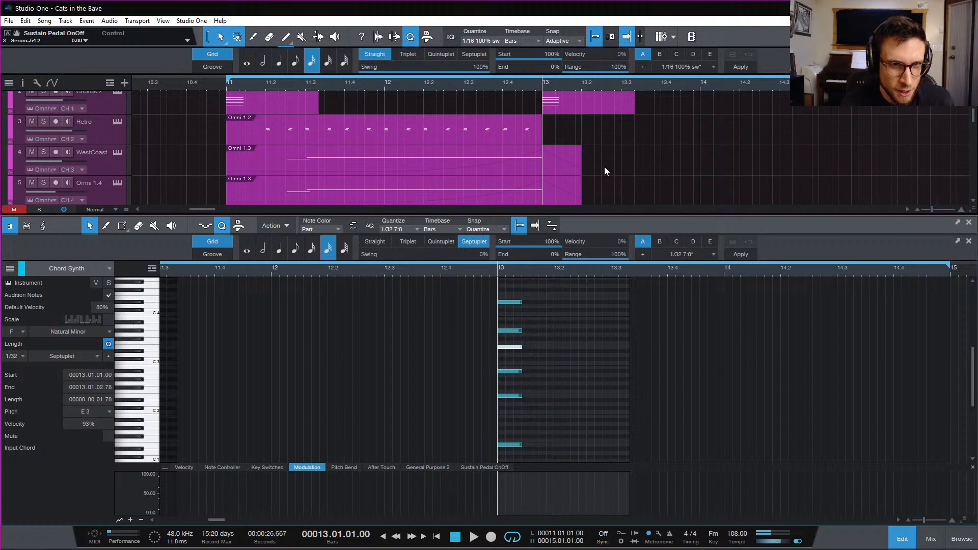
click(591, 109)
key(Delete)
key(space)
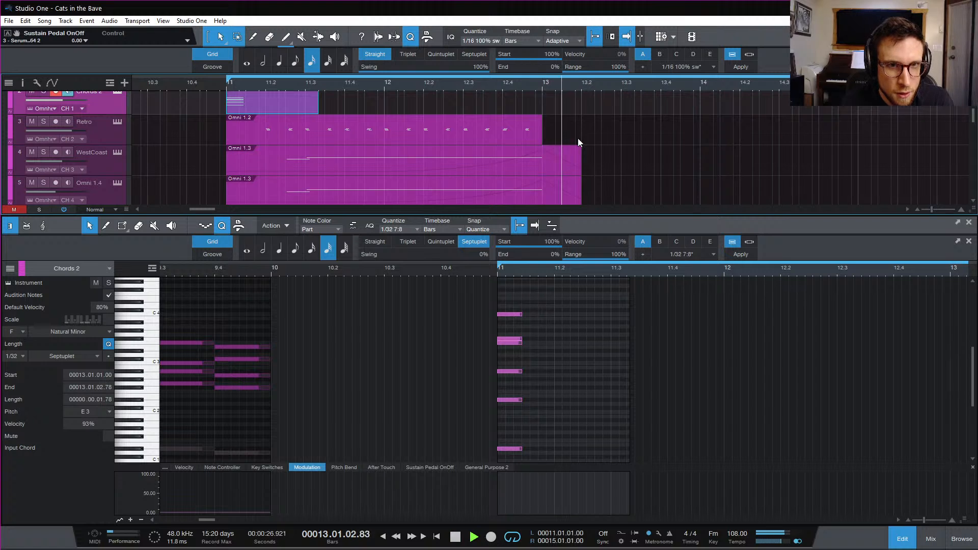
key(space)
scroll(670, 137, down, 5)
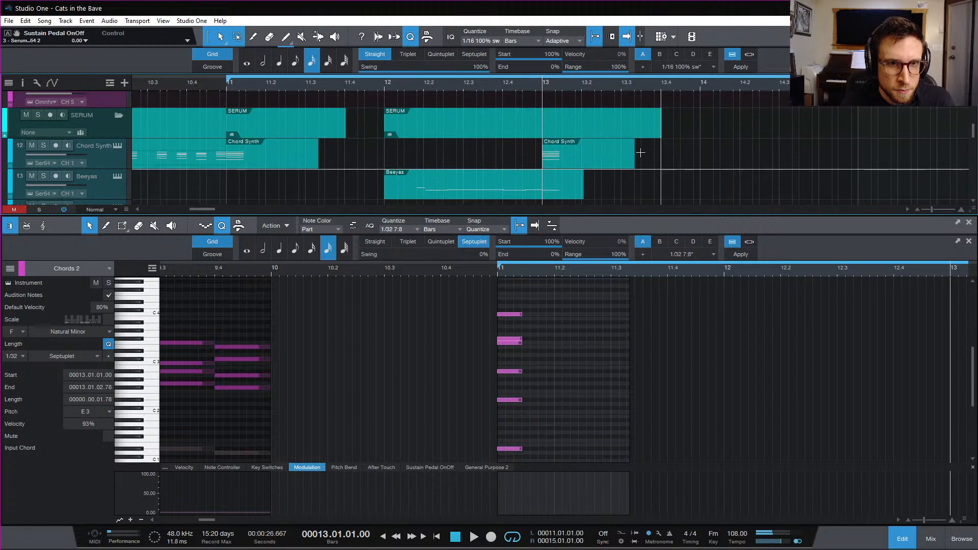
Open the bar 13 Chord Synth clip for note editing and audition its E 1 and E 3 notes
click(585, 159)
click(514, 443)
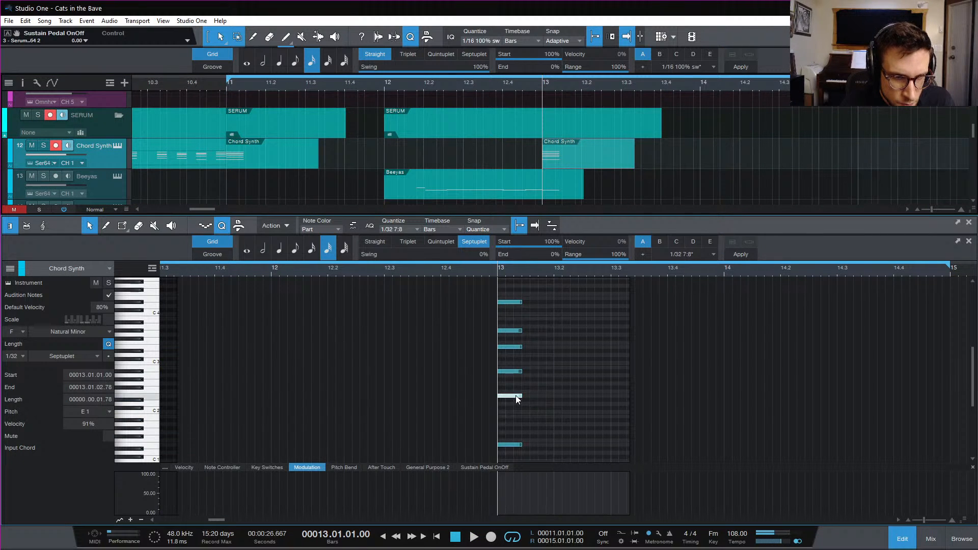
click(513, 346)
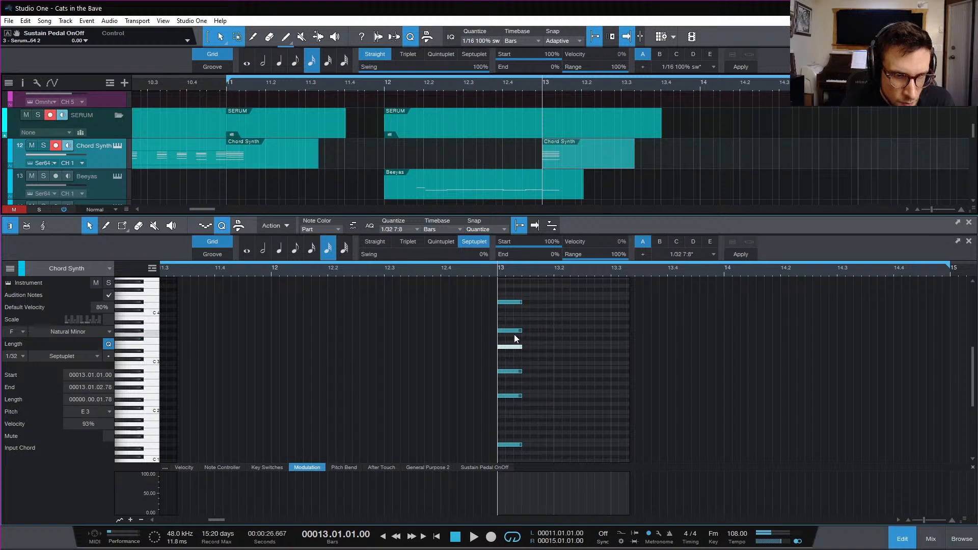
click(516, 348)
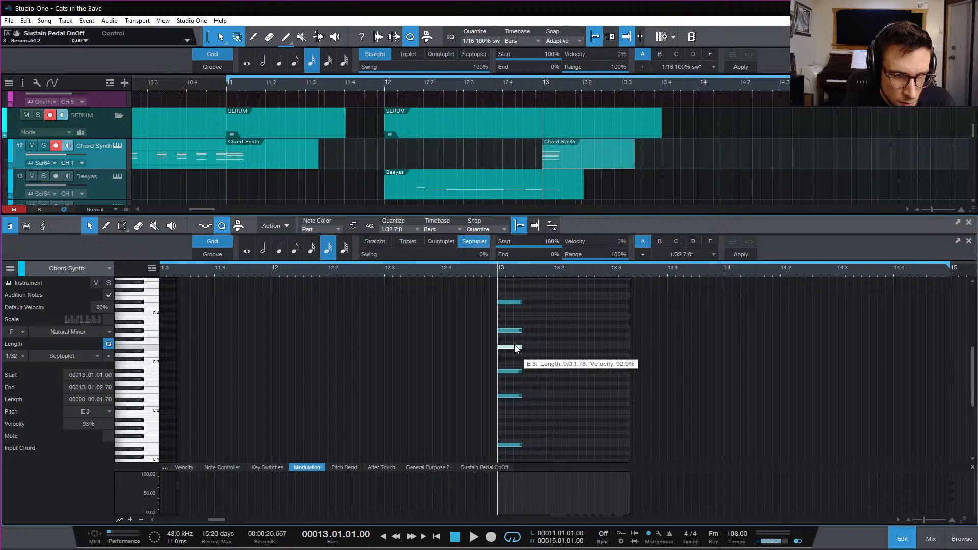
Try raising the E 3 note of the bar 13 Chord Synth chord to Gb 3 and listen
click(511, 348)
drag(511, 347, 514, 338)
key(space)
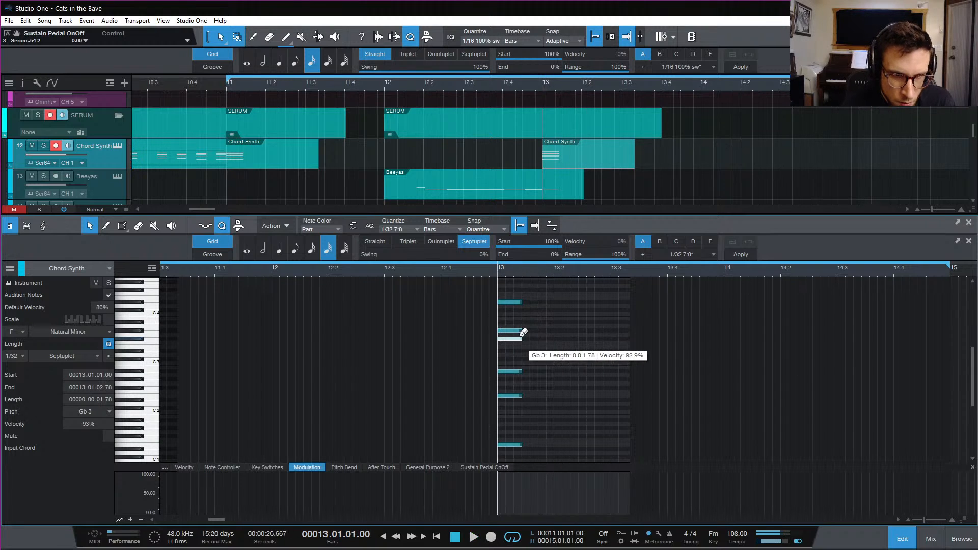
key(space)
key(space)
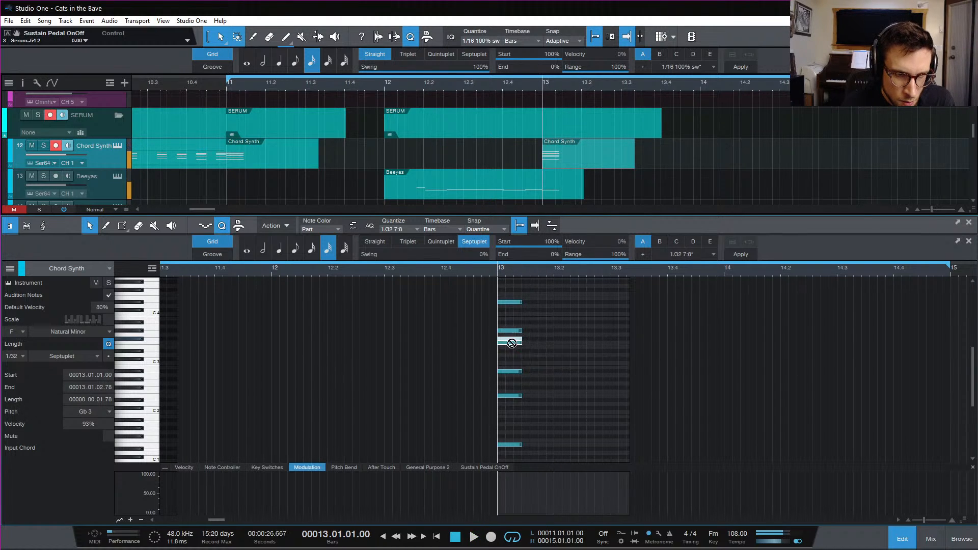
Move that middle note of the bar 13 Chord Synth chord down to B 2 and audition the chord
drag(519, 339, 515, 365)
key(space)
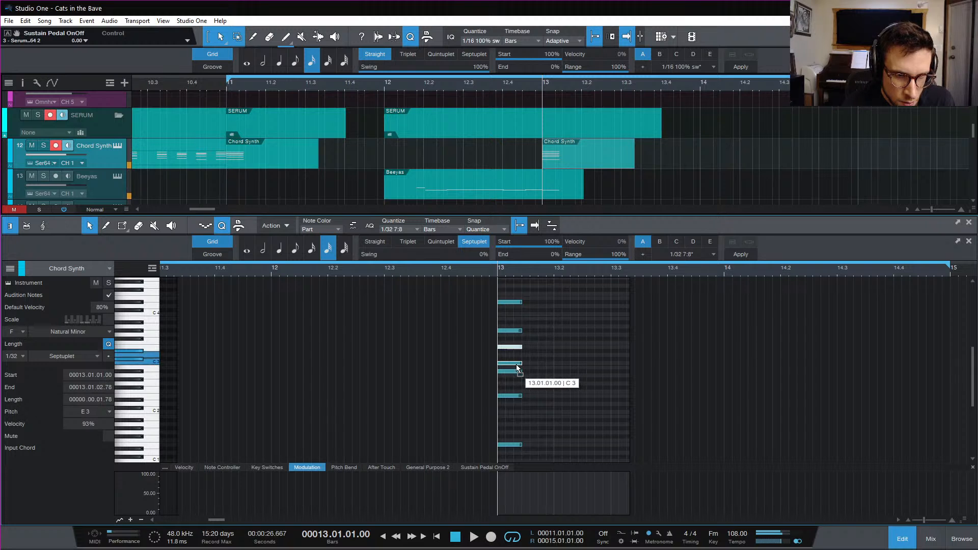
key(space)
key(space)
key(space)
key(space)
key(space)
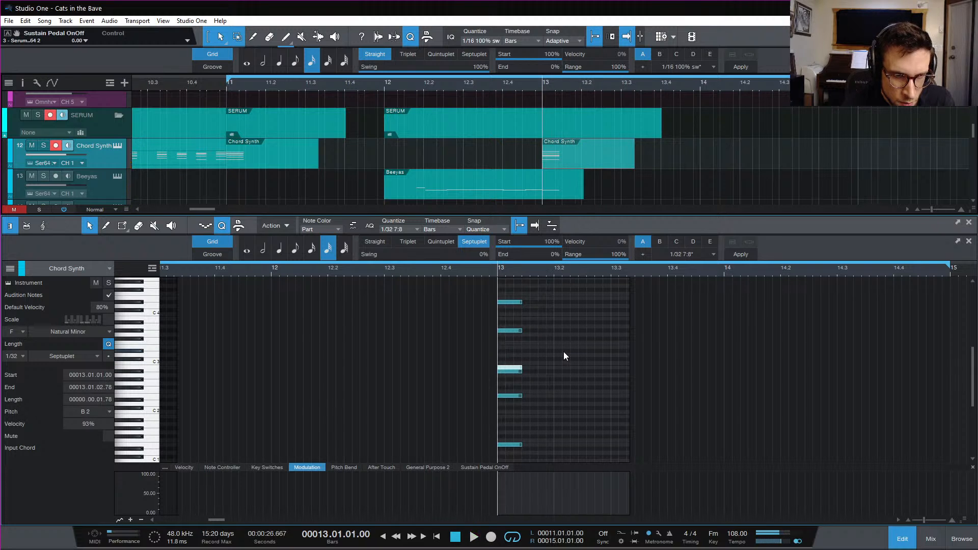
key(space)
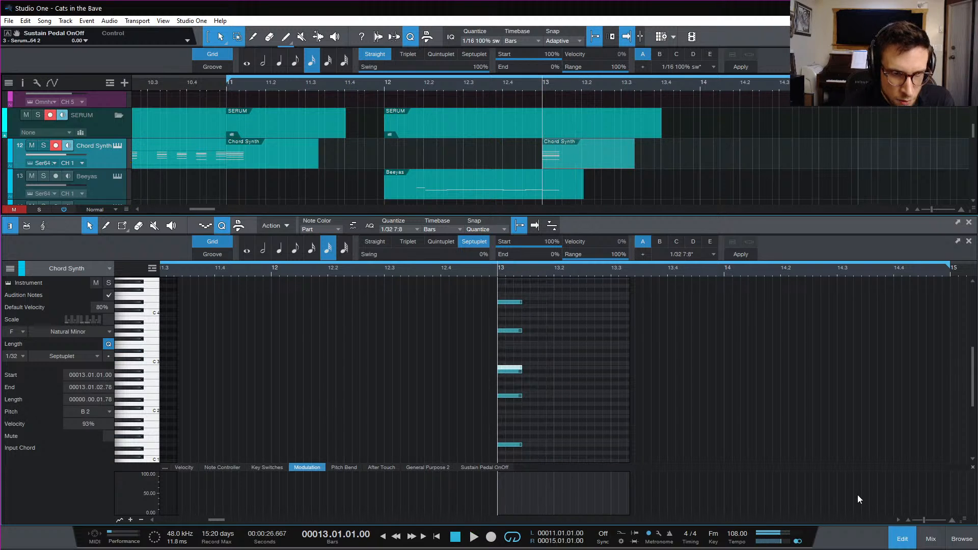
Close the note editor, copy the bar 13 Chord Synth clip onto the Chords 2 track at bar 13 and play it
scroll(582, 157, up, 10)
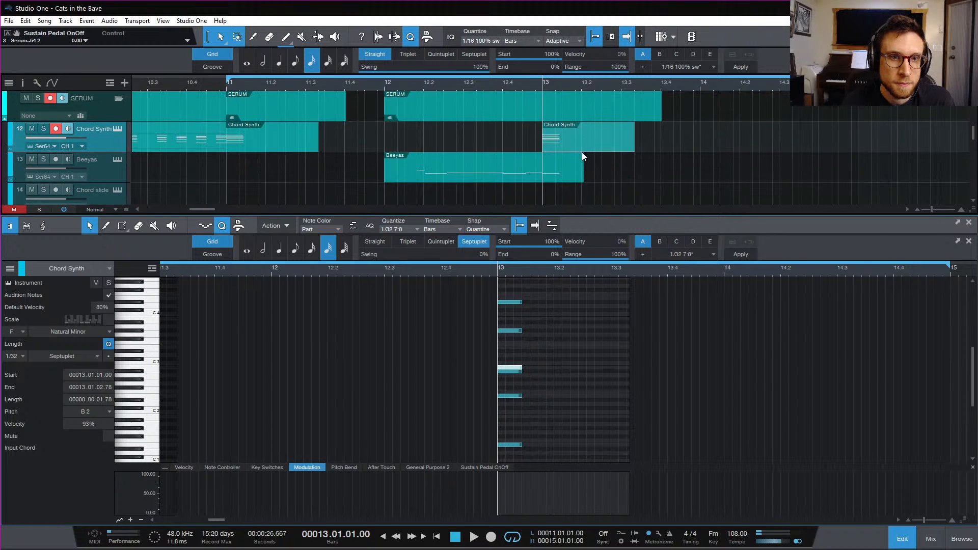
scroll(580, 142, down, 3)
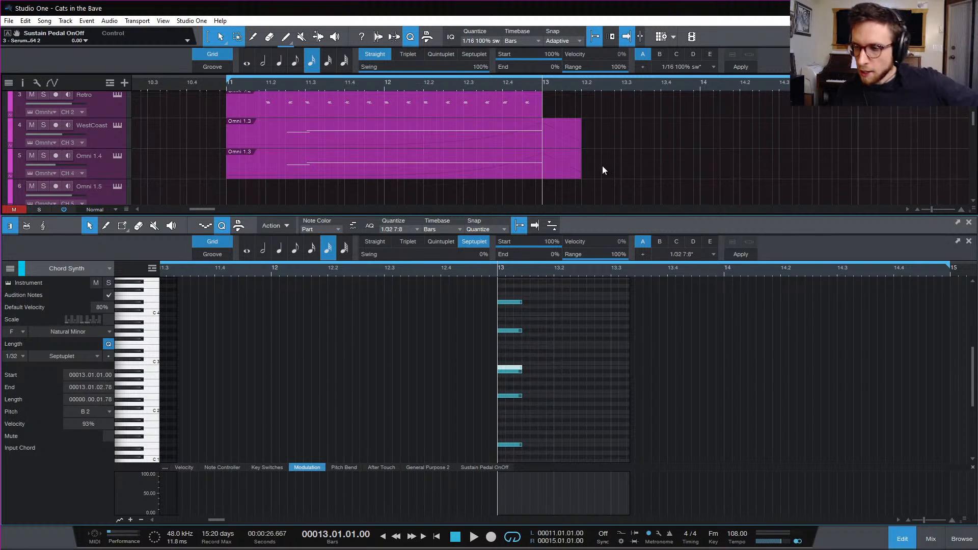
scroll(606, 166, down, 2)
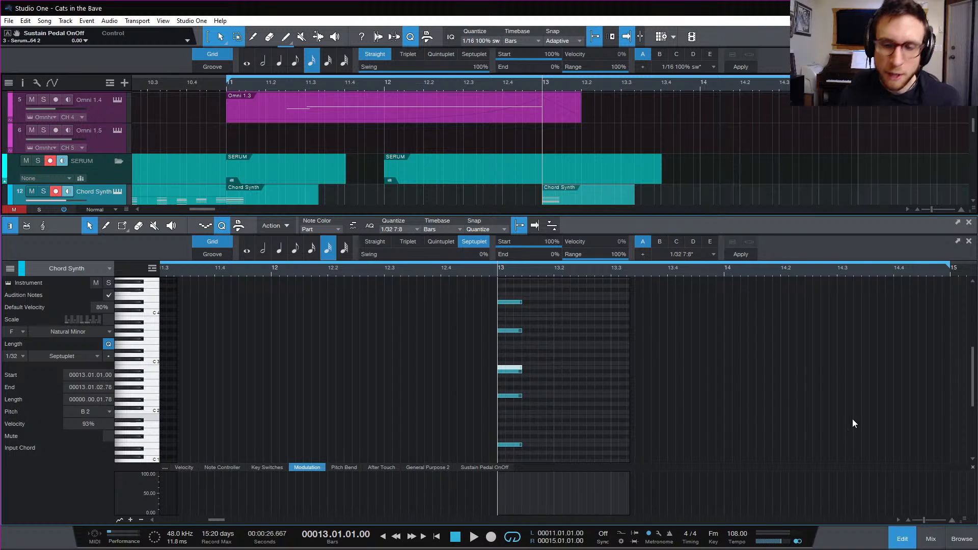
click(900, 545)
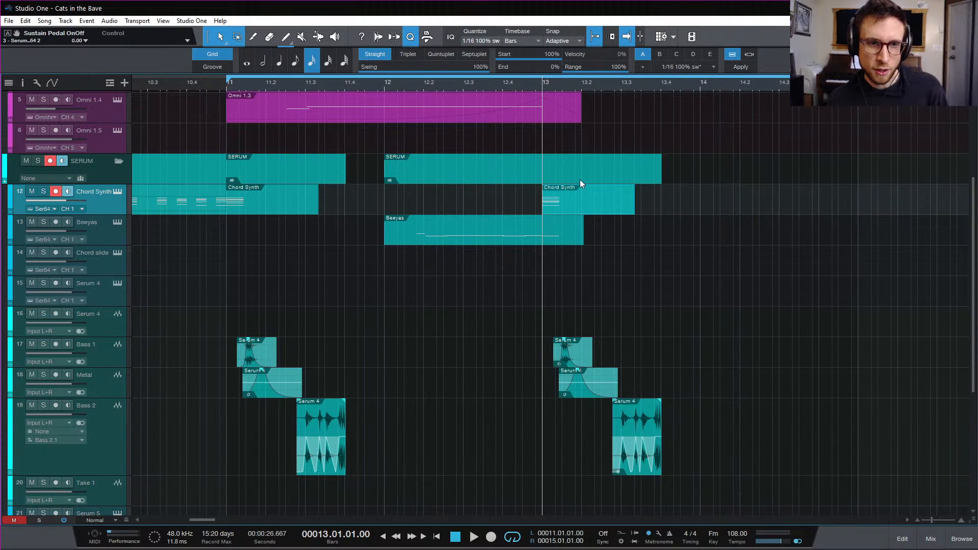
scroll(590, 216, up, 5)
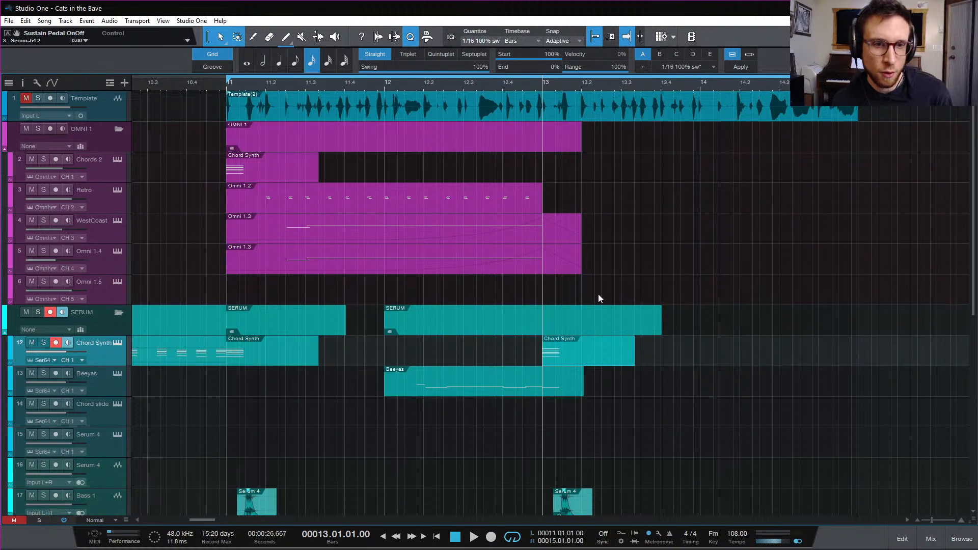
drag(578, 362, 591, 179)
key(space)
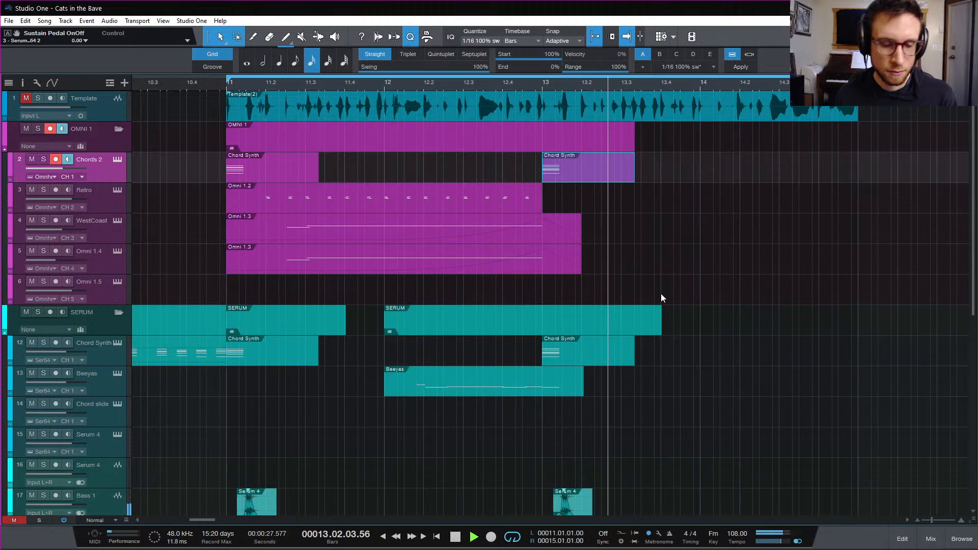
Show the track automation and listen to the bass phrase from bar 13
scroll(664, 341, down, 3)
key(space)
key(space)
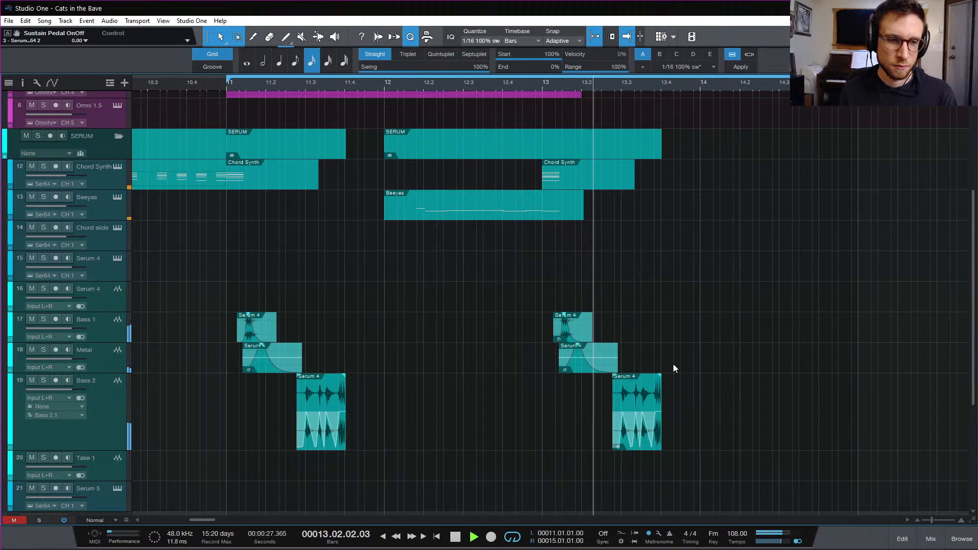
key(space)
key(a)
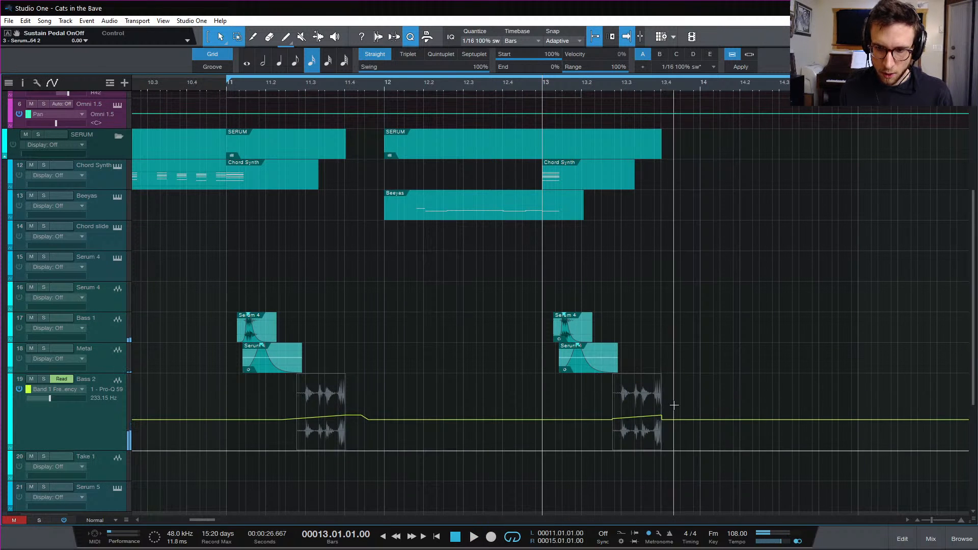
key(space)
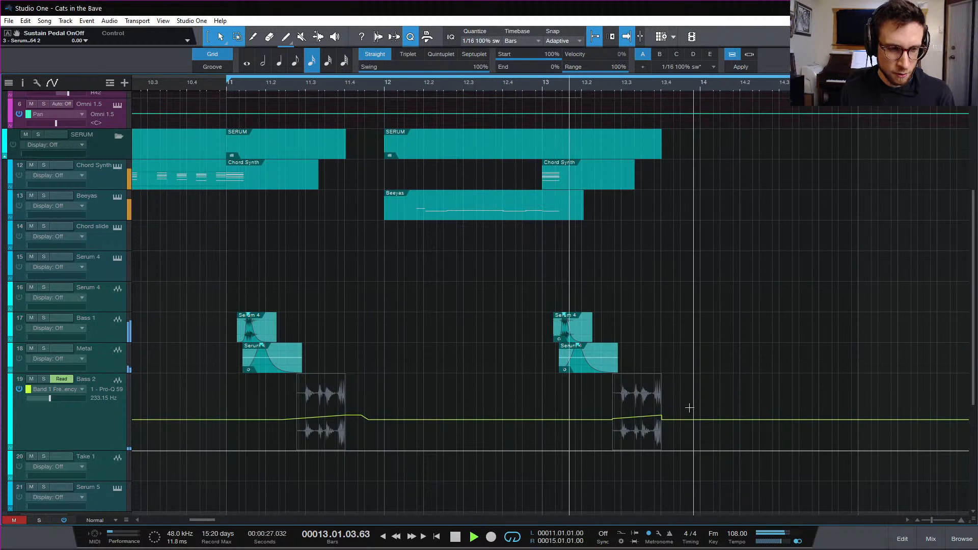
key(space)
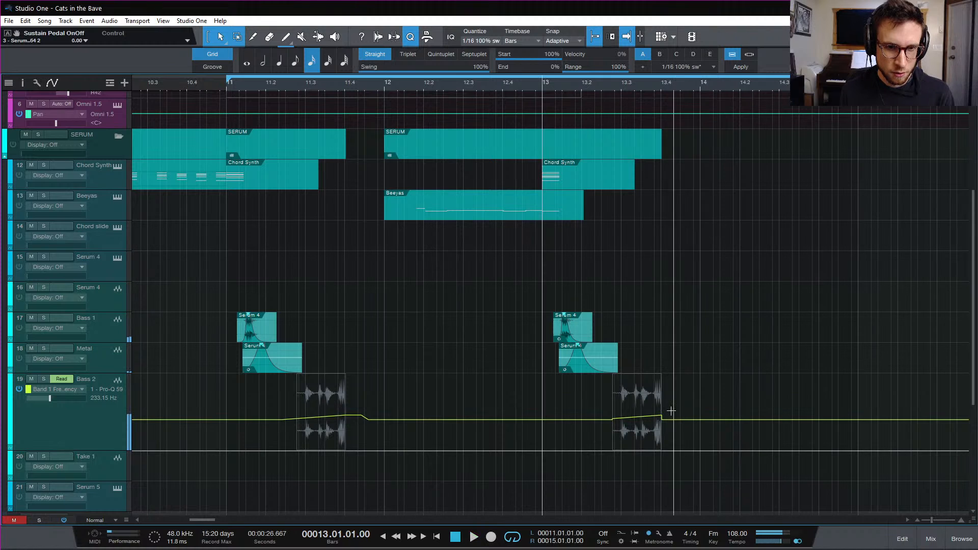
Try a steeper Band 1 Frequency rise at the end of the bar 13 Bass 2 clip, listen, and revert it
scroll(678, 408, up, 5)
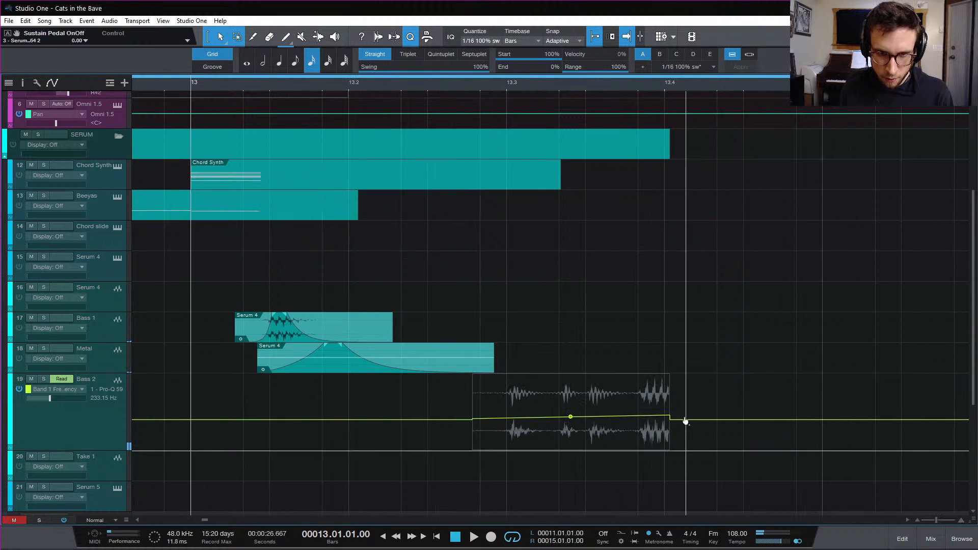
drag(668, 419, 664, 400)
click(496, 83)
key(space)
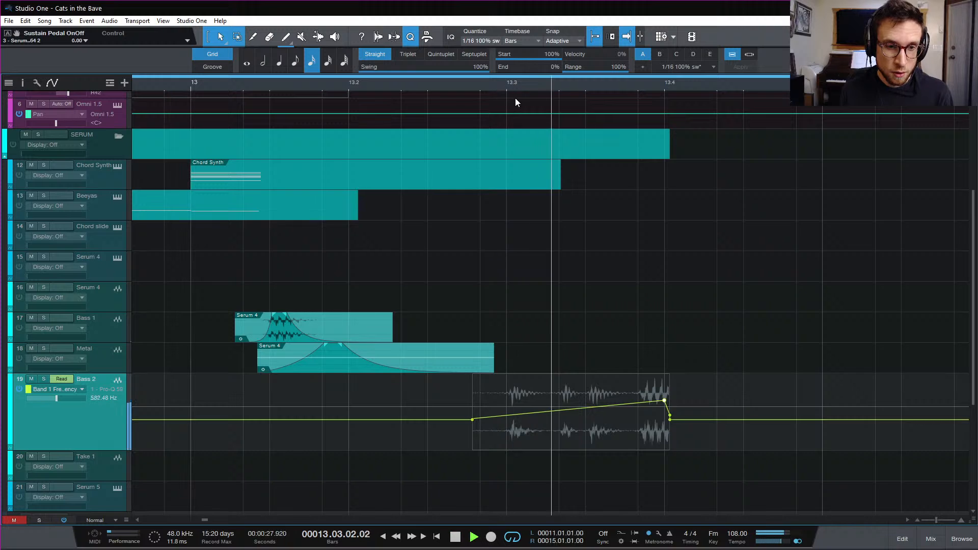
key(space)
click(463, 84)
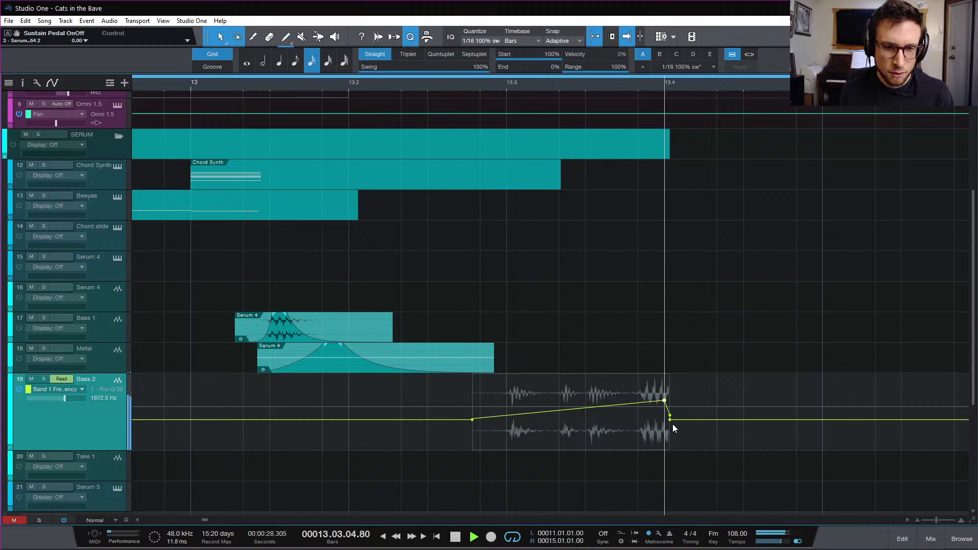
drag(664, 401, 668, 415)
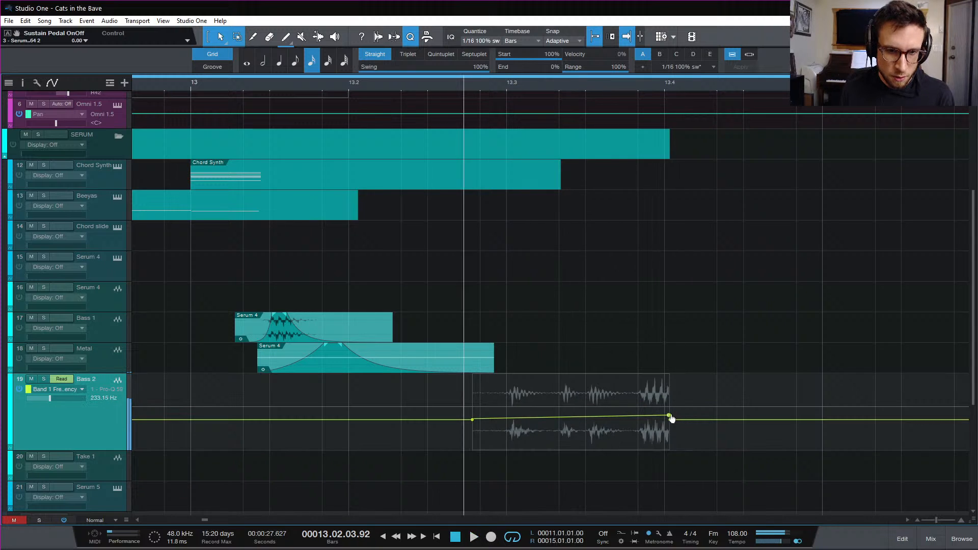
Raise the end point of the bar 13 Bass 2 Band 1 Frequency ramp to about 750 Hz at the clip's end and listen
scroll(670, 417, up, 5)
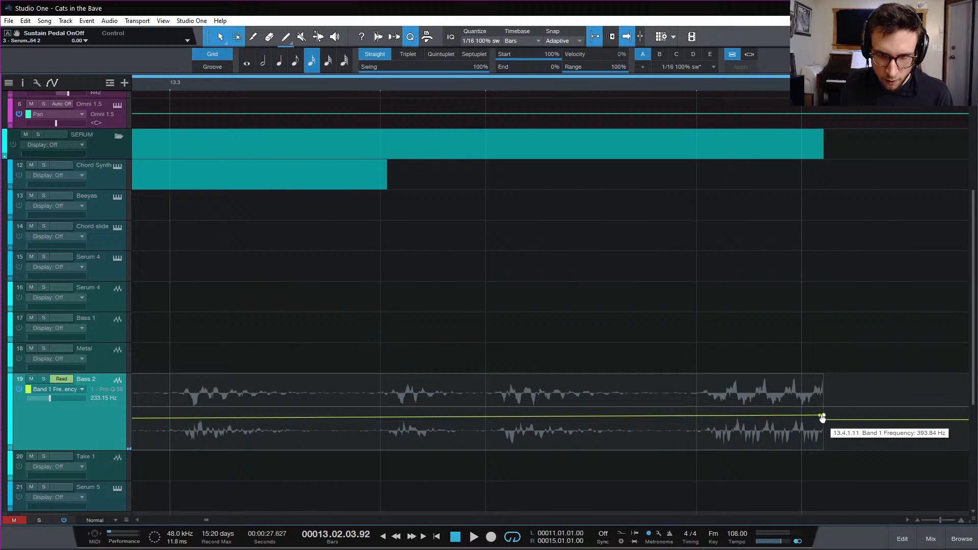
drag(820, 417, 823, 410)
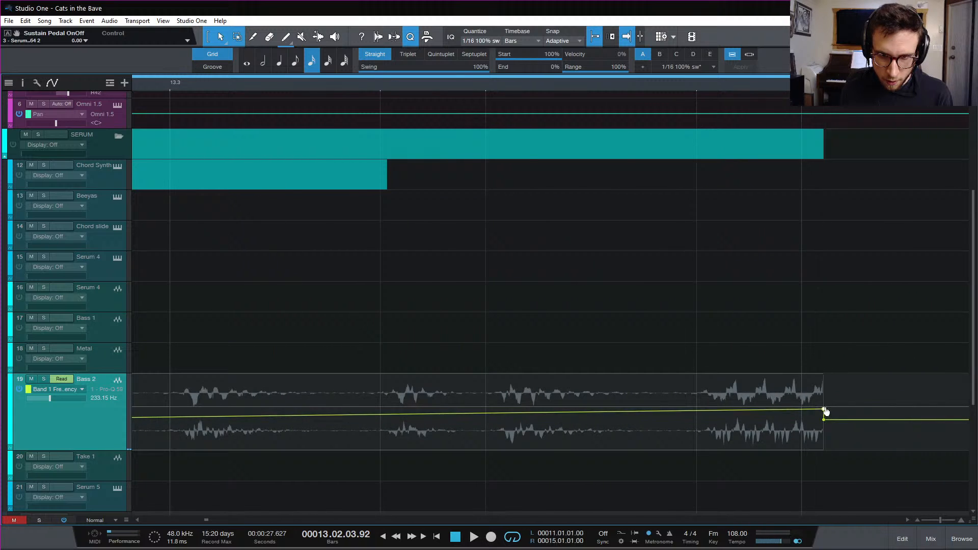
key(space)
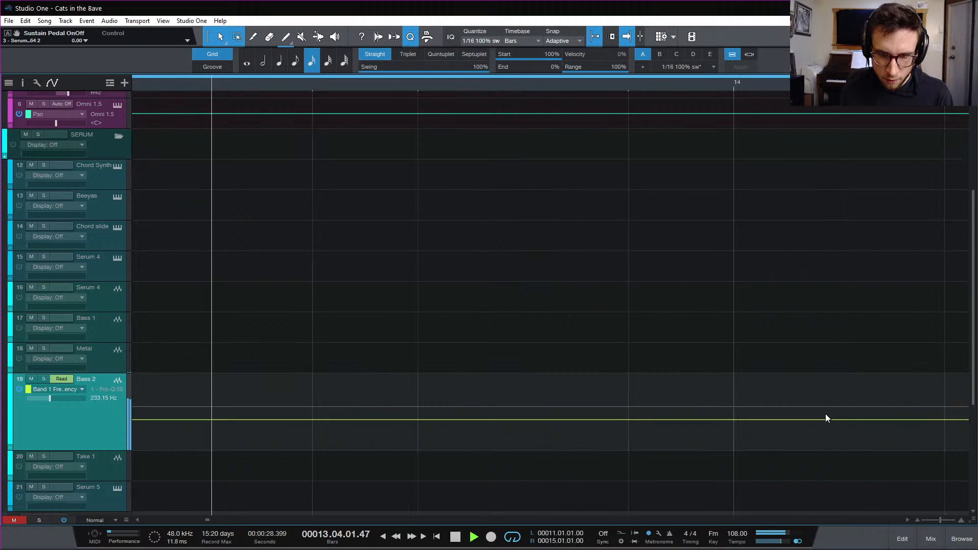
key(space)
Listen to the arrangement leading through the bar 13 bass phrase to judge the filter rise in context
key(w)
key(w)
key(w)
scroll(661, 415, left, 10)
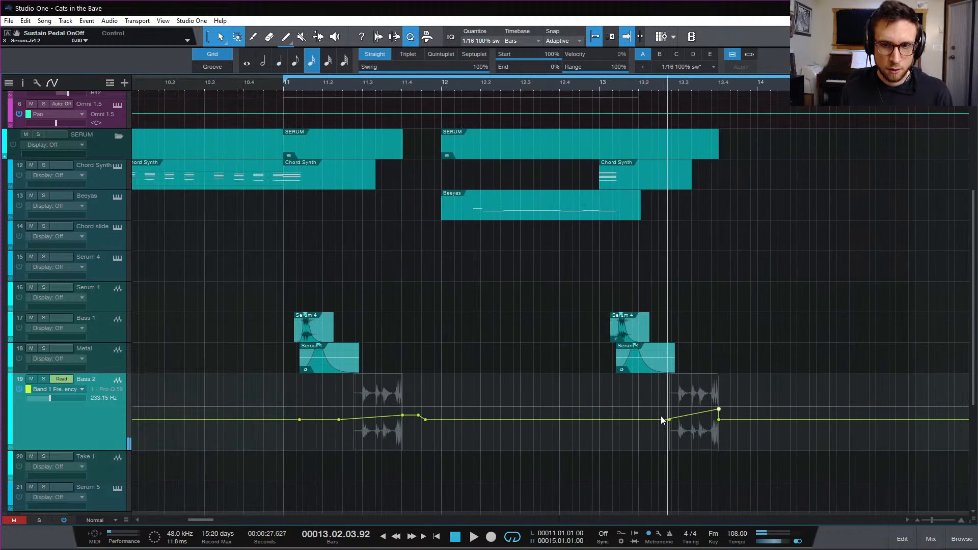
click(540, 85)
key(space)
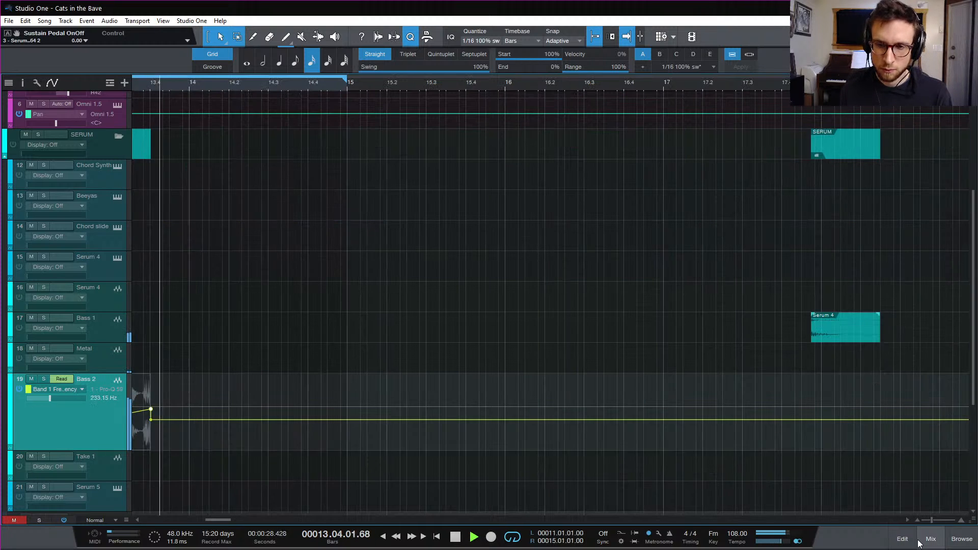
key(space)
key(space)
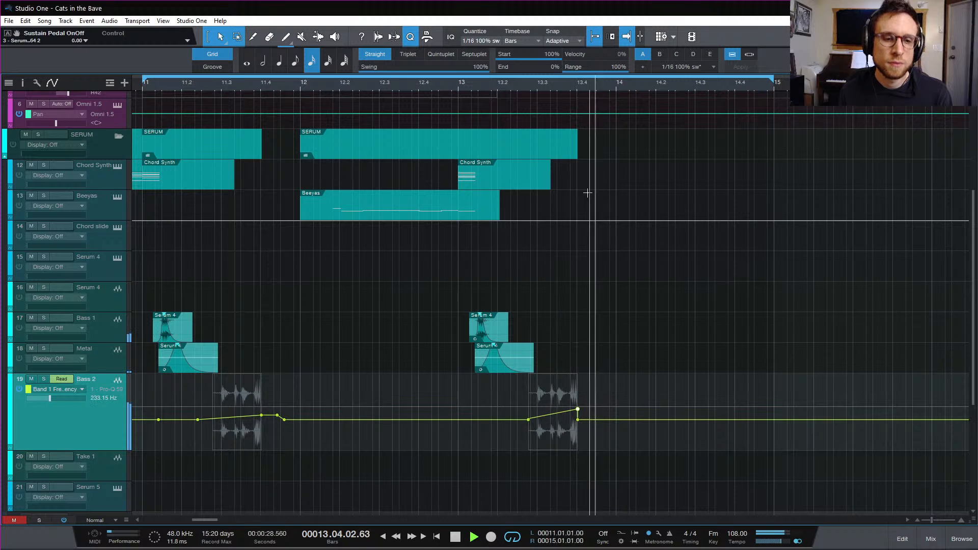
key(space)
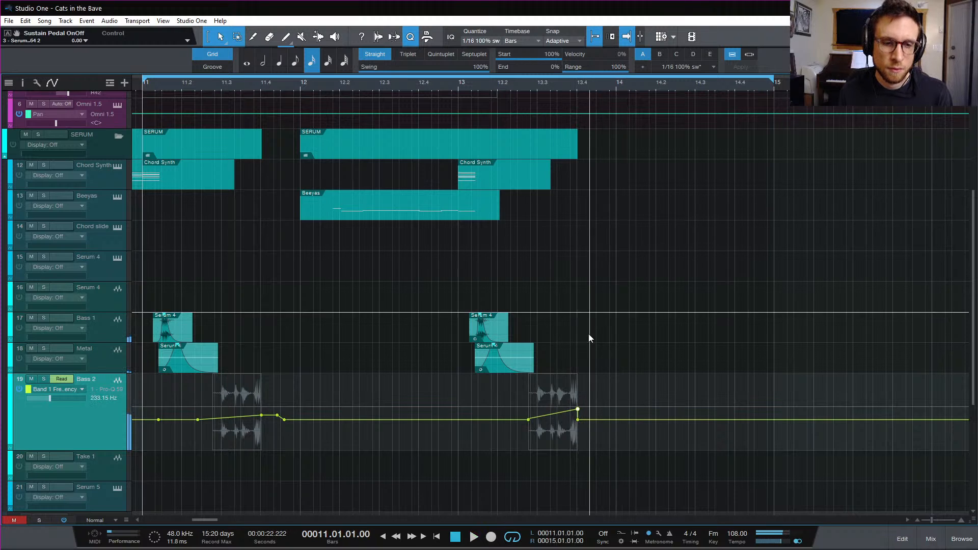
Move the peak of the bar 13 Bass 2 Band 1 Frequency ramp to 13.4, raise it to about 2423 Hz, and listen
click(576, 84)
key(e)
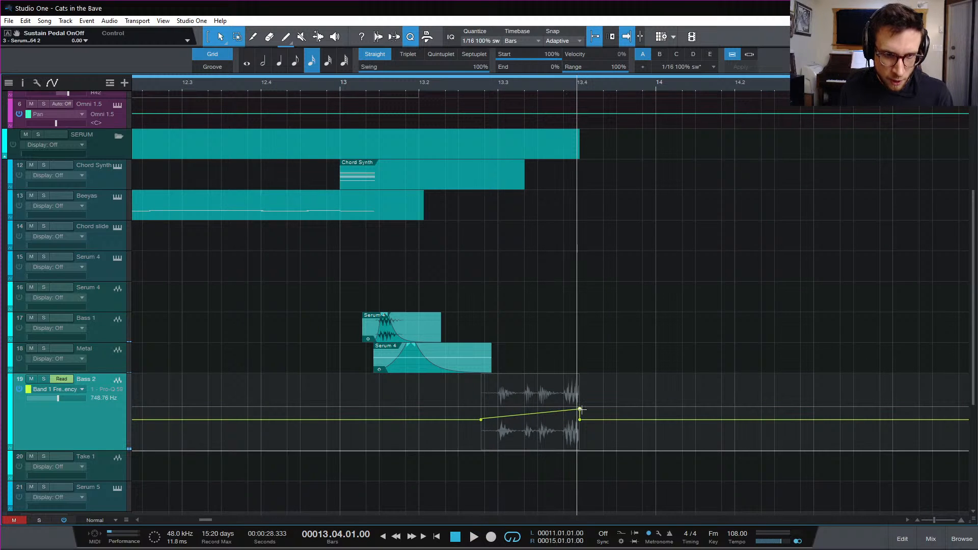
drag(581, 410, 577, 400)
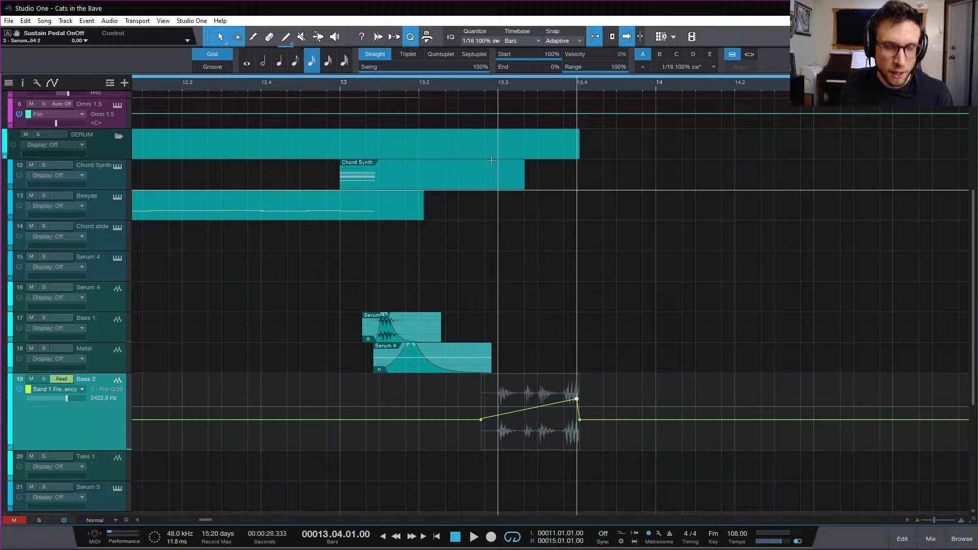
click(486, 84)
key(space)
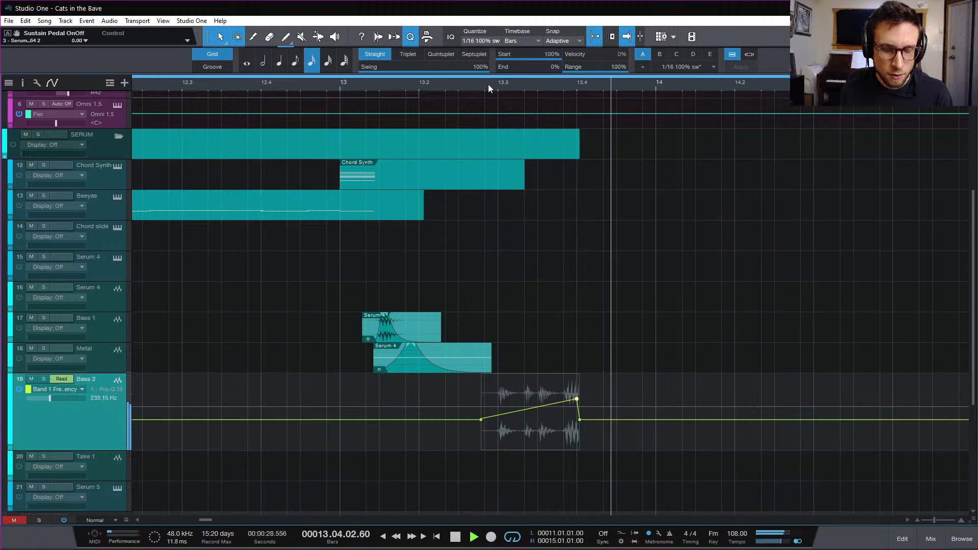
Replay the end of the Bass 2 filter ramp and the whole phrase from bar 13
click(487, 84)
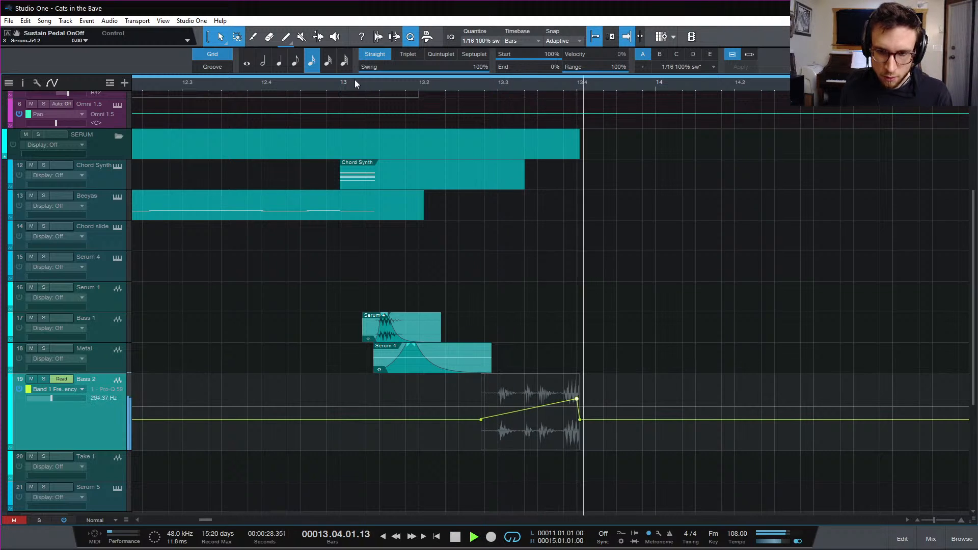
click(340, 87)
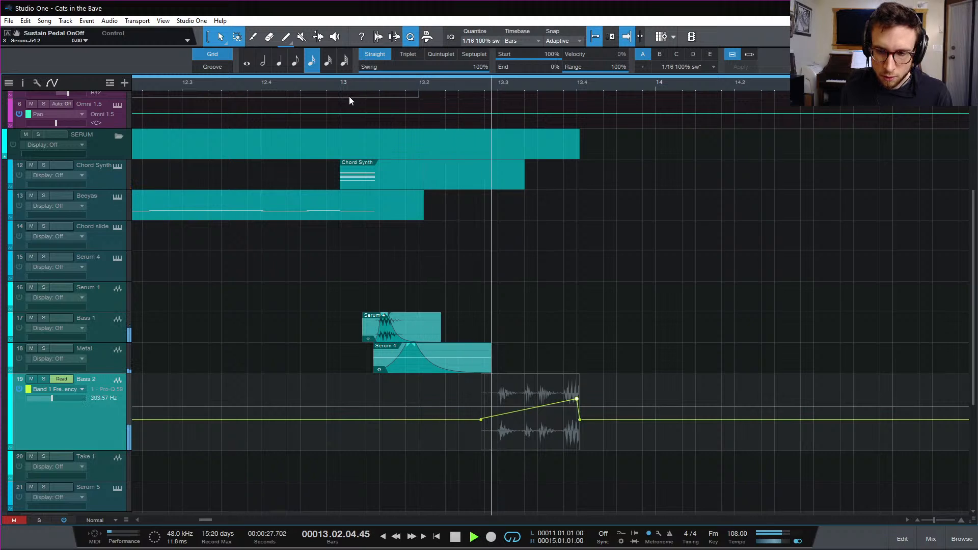
click(368, 112)
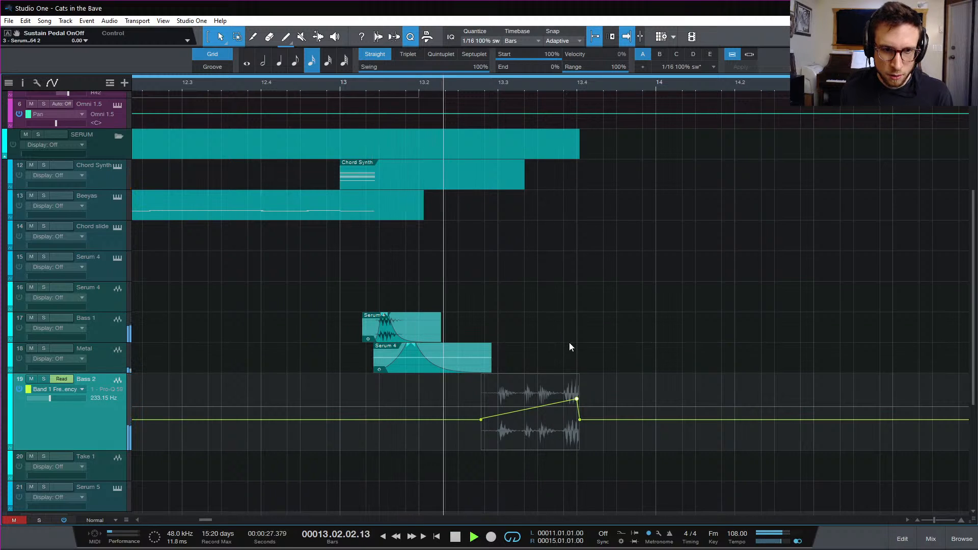
key(space)
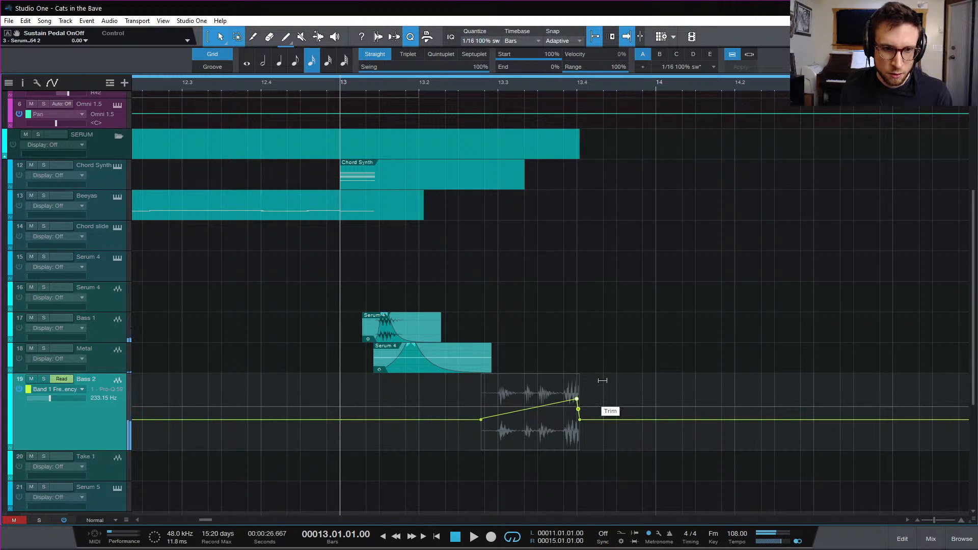
key(space)
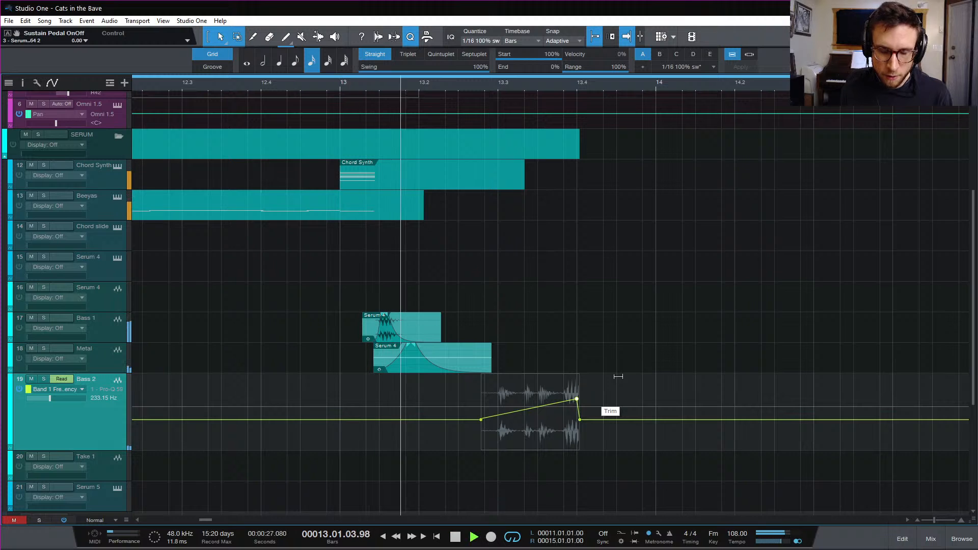
key(space)
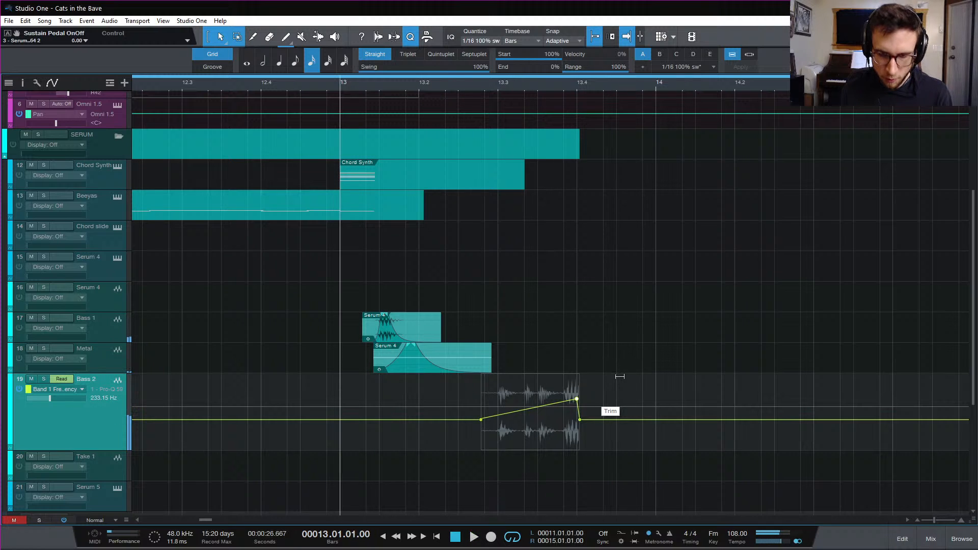
Zoom out the arrangement and play back the Bass 2 filter automation from bar 13
key(w)
key(space)
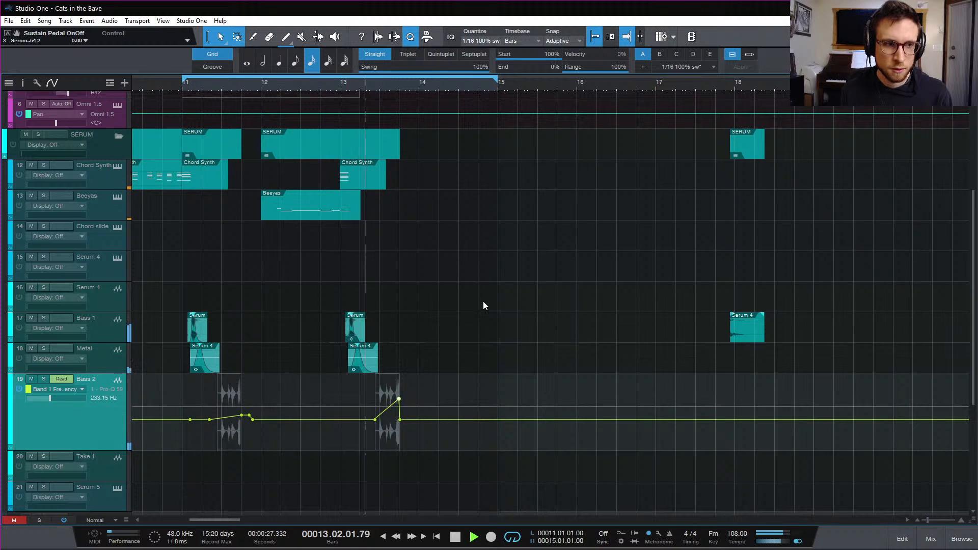
key(space)
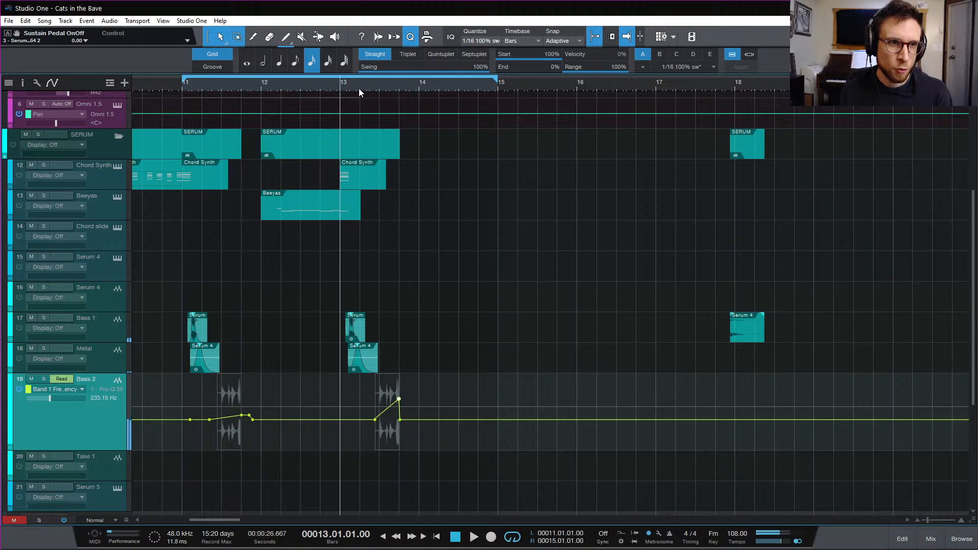
Add the OTT_x64 effect to the Bass 2 channel's inserts and audition it from around 11.02.03
click(214, 90)
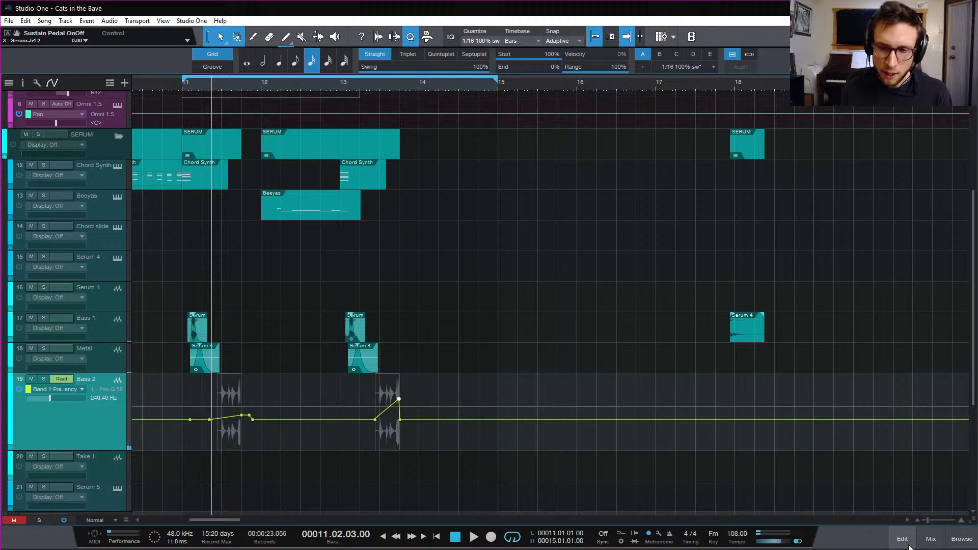
click(928, 541)
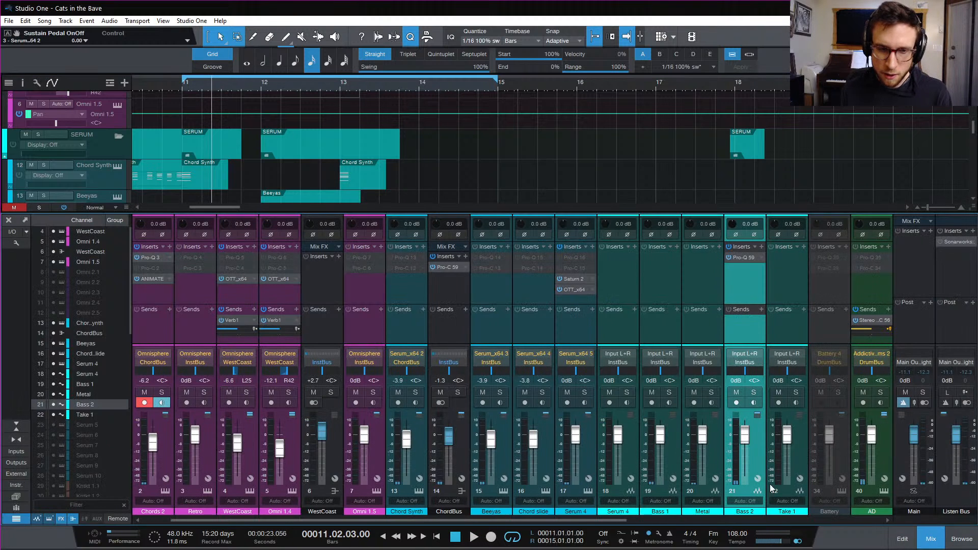
click(760, 247)
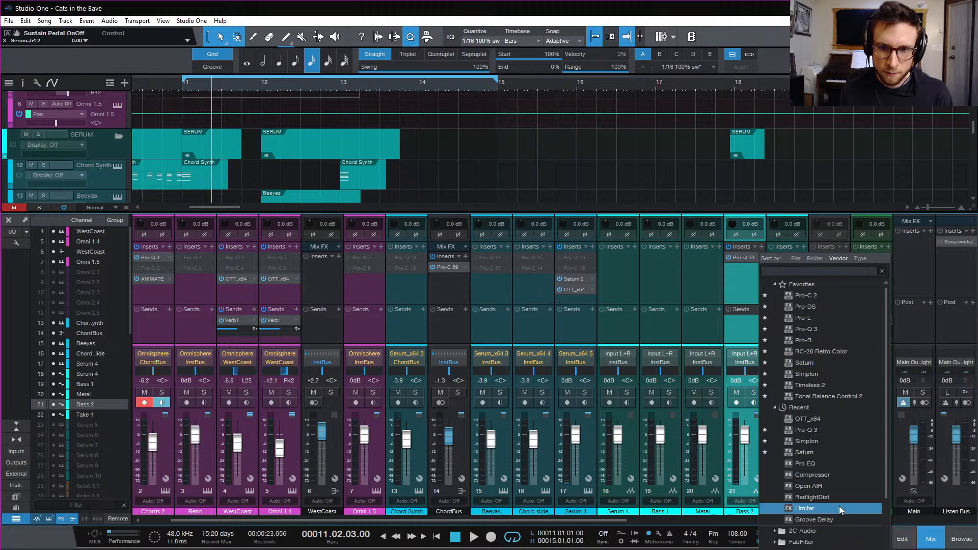
click(833, 418)
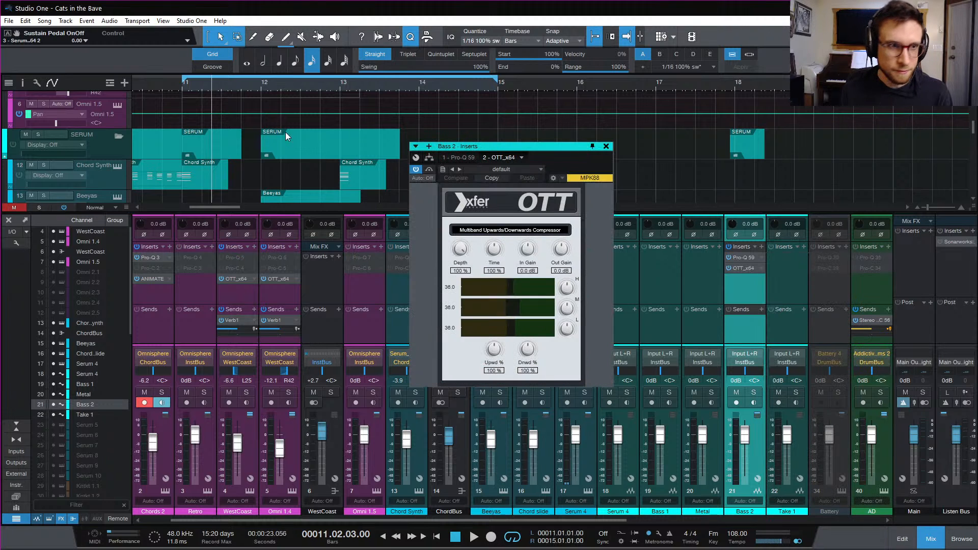
key(space)
key(space)
key(space)
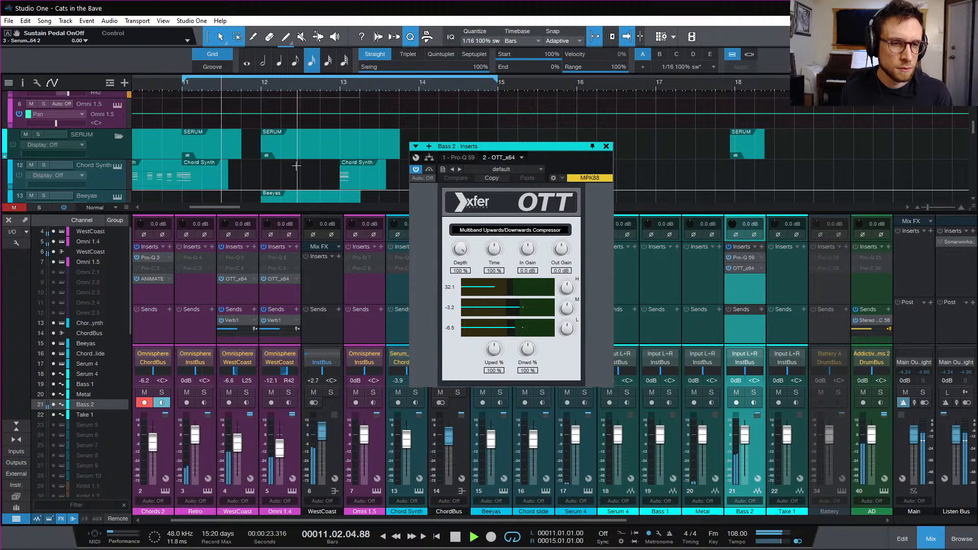
key(space)
Solo the Bass 2 track and play it back with OTT_x64 active
scroll(100, 158, down, 1)
scroll(241, 148, down, 9)
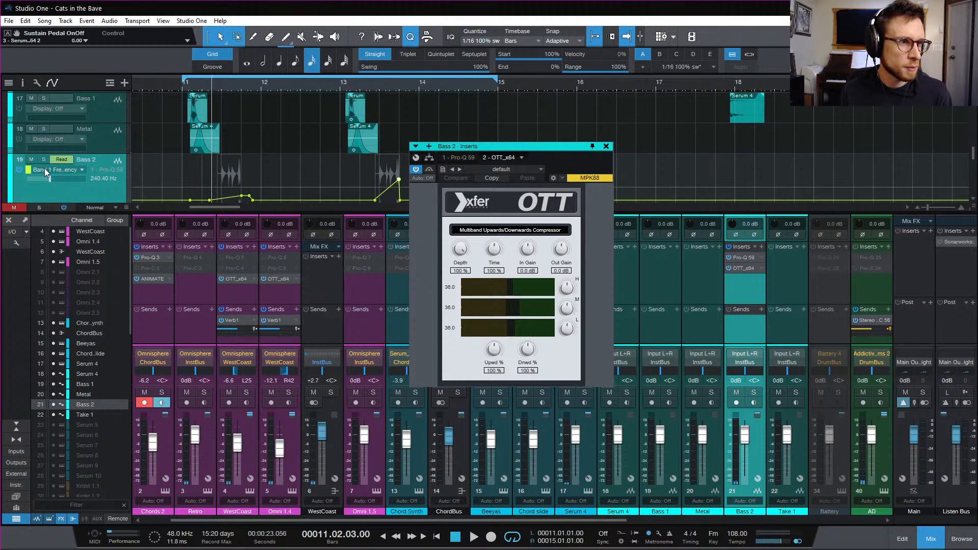
click(44, 159)
key(space)
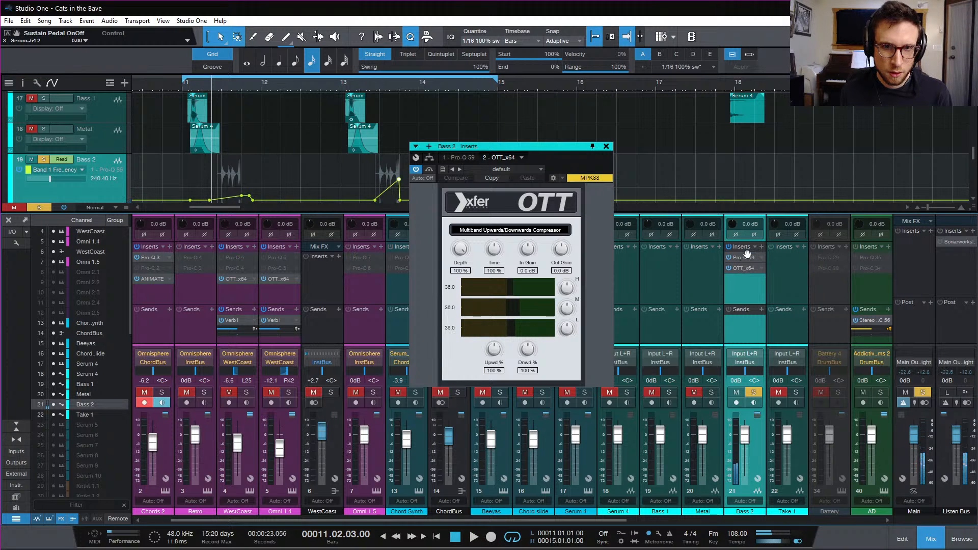
Try OTT_x64 ahead of the Pro-Q on Bass 2, compare it bypassed, and remove it from the inserts
drag(741, 268, 744, 256)
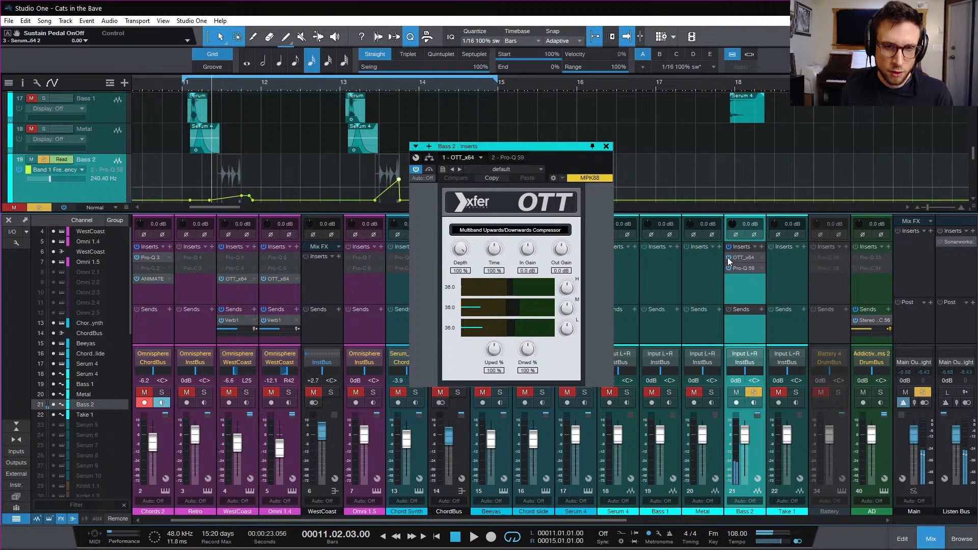
key(space)
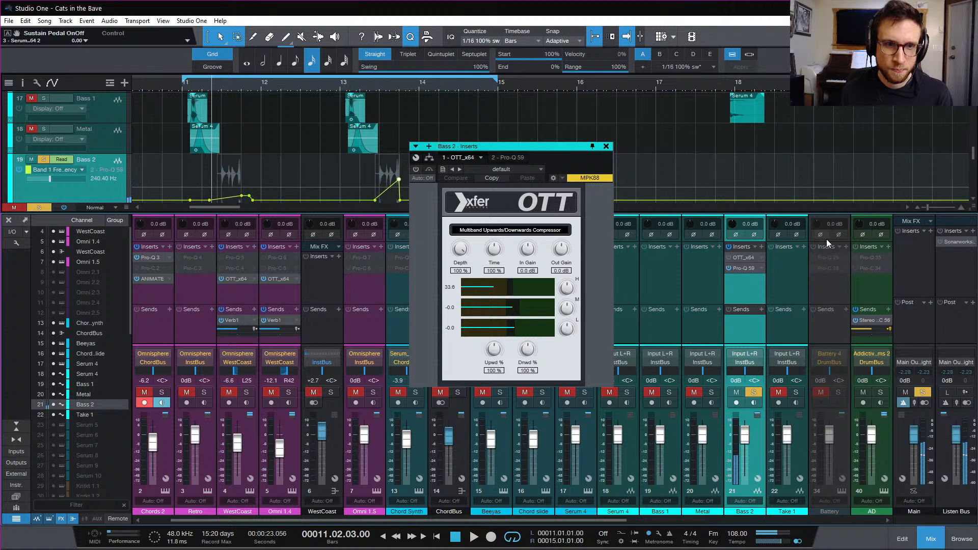
click(761, 257)
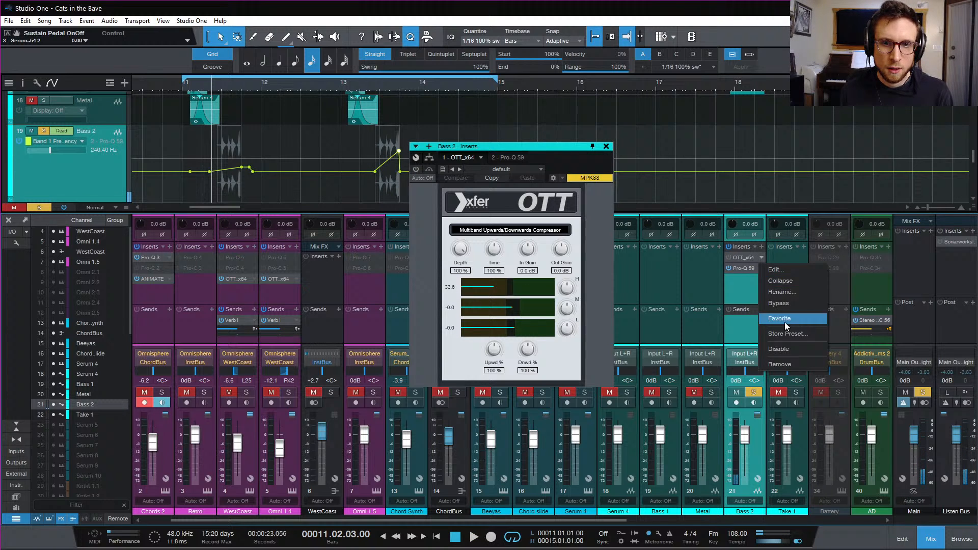
click(793, 362)
Hide the track automation and close the mixer
key(a)
key(space)
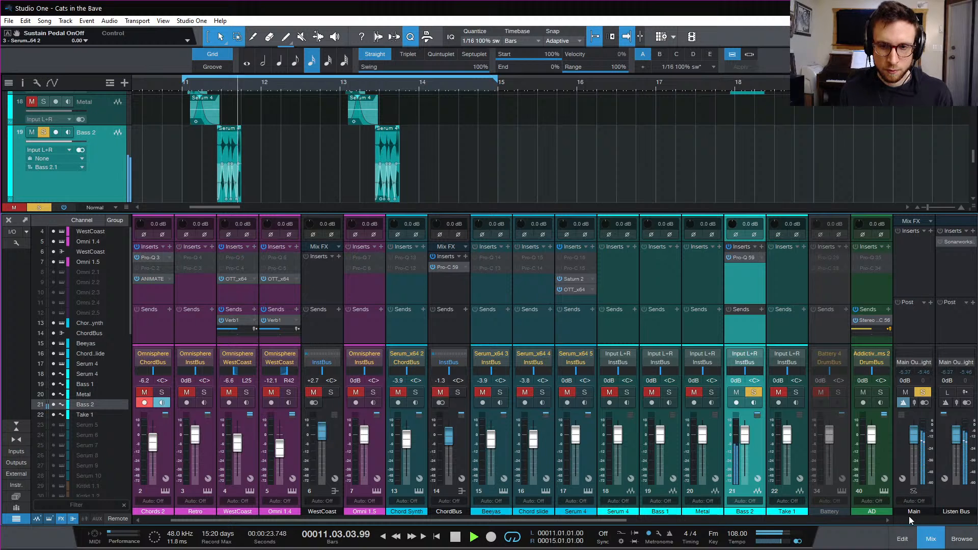
click(930, 538)
key(space)
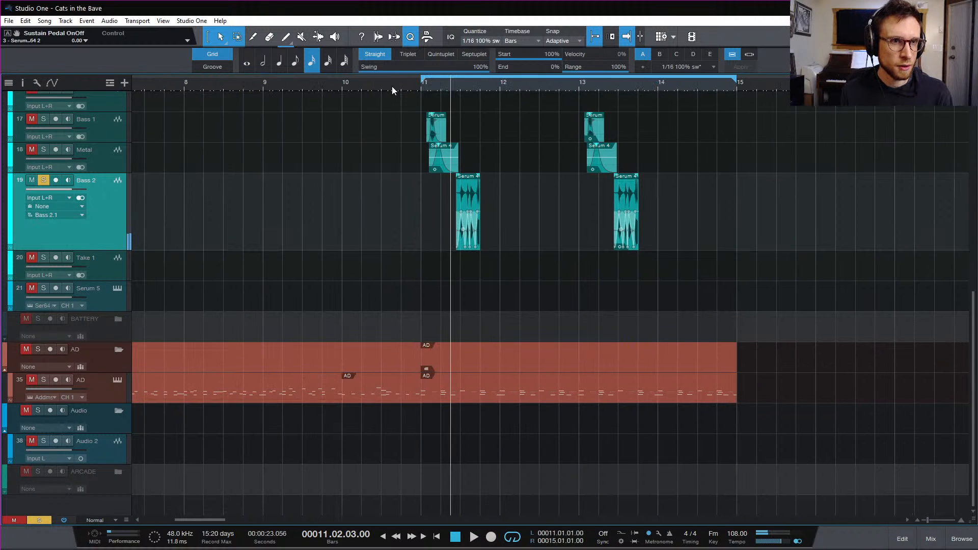
Play from bar 11 with Bass 2 soloed, turn its solo off, and play back the full mix
click(420, 87)
key(space)
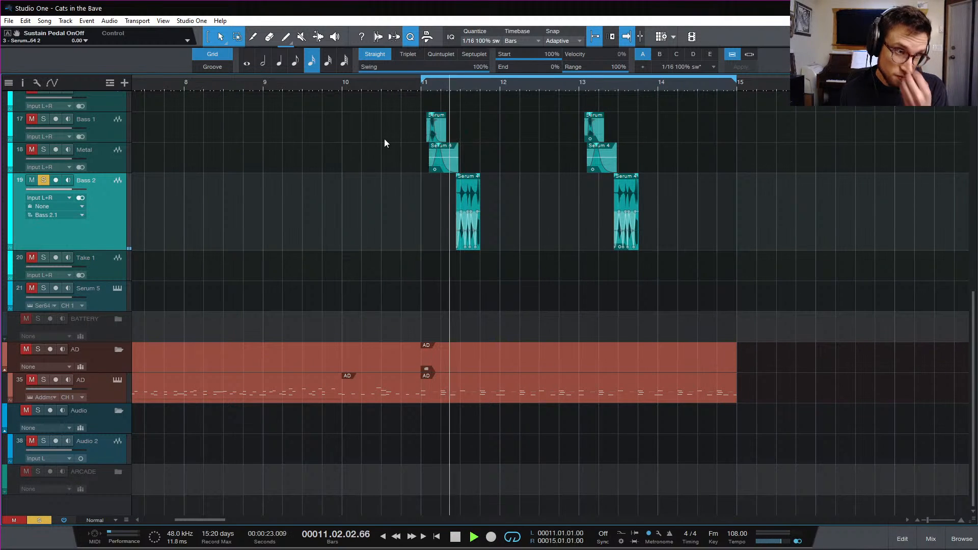
key(space)
key(s)
key(space)
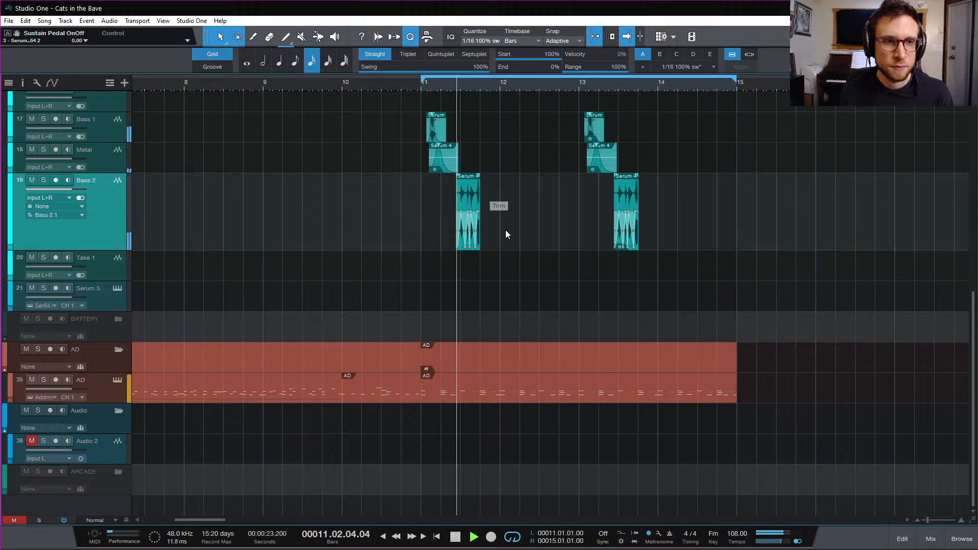
scroll(509, 228, up, 10)
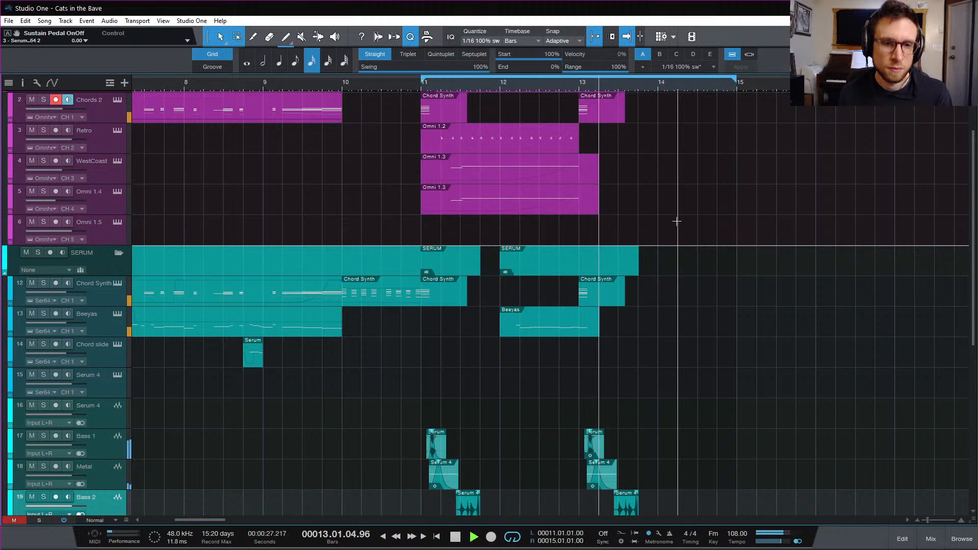
key(space)
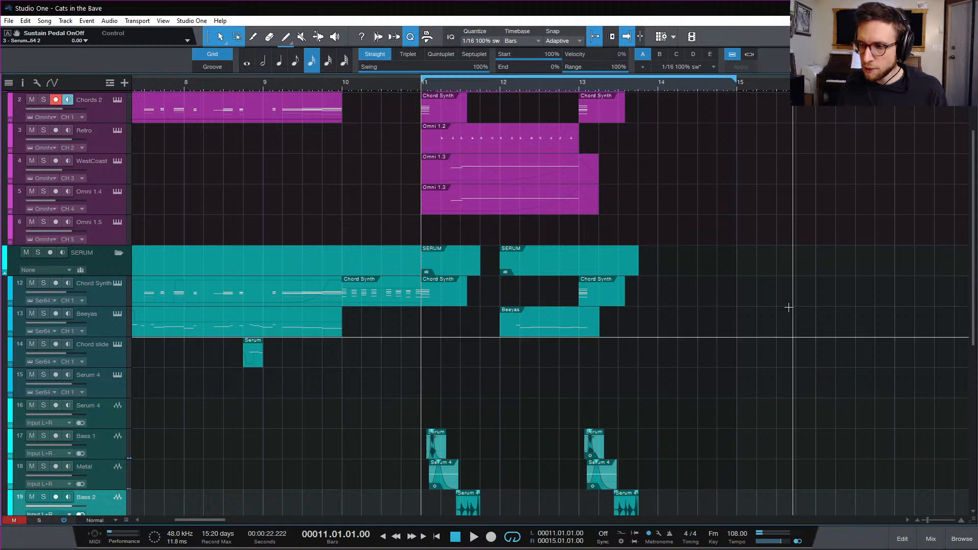
Open Omnisphere from the Omni 1.5 track, switch to part 5, and bring up its full patch browser
scroll(705, 342, up, 3)
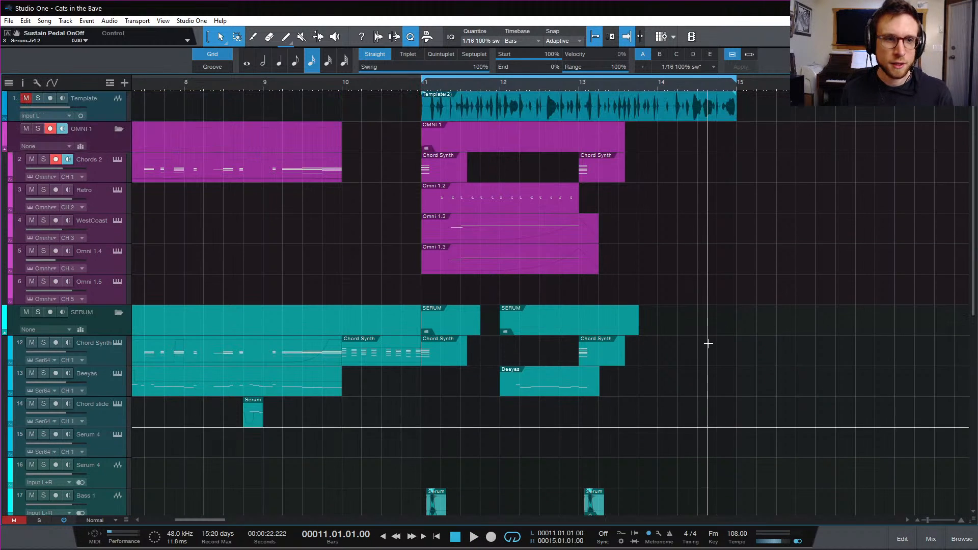
click(113, 292)
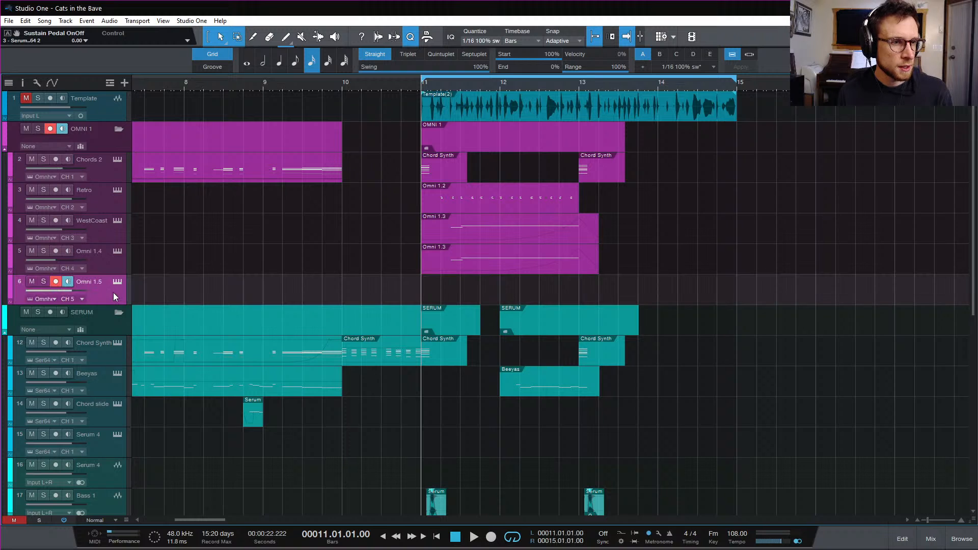
click(118, 282)
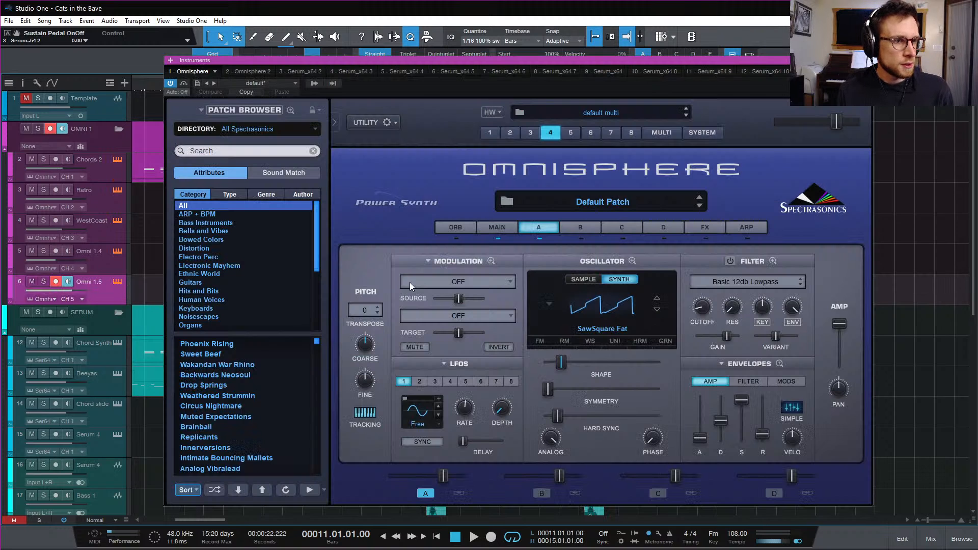
click(571, 134)
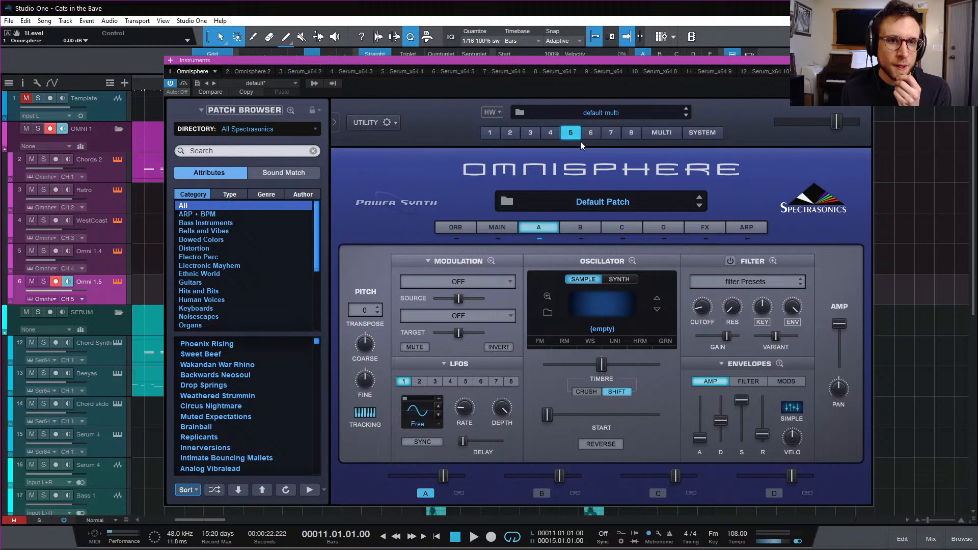
click(599, 201)
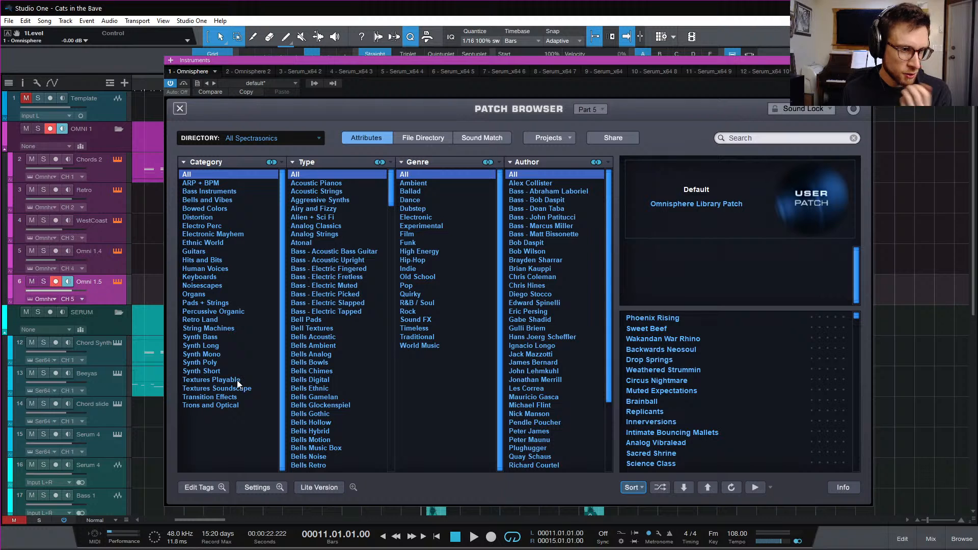
Shuffle the Textures Playable patches, try Holding Cell Cycles and Dream Searching Soft, load Whistlers, and close the instrument
click(654, 488)
click(701, 359)
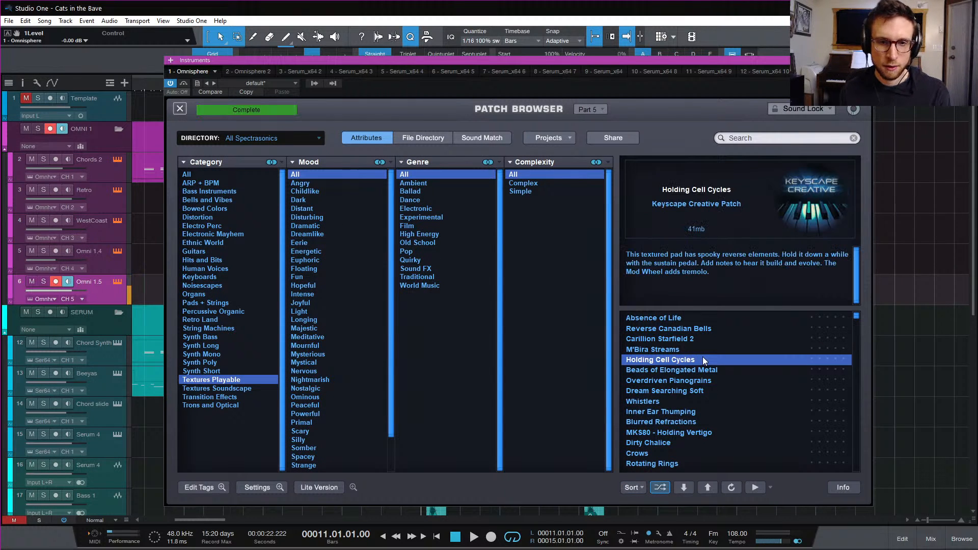
click(702, 390)
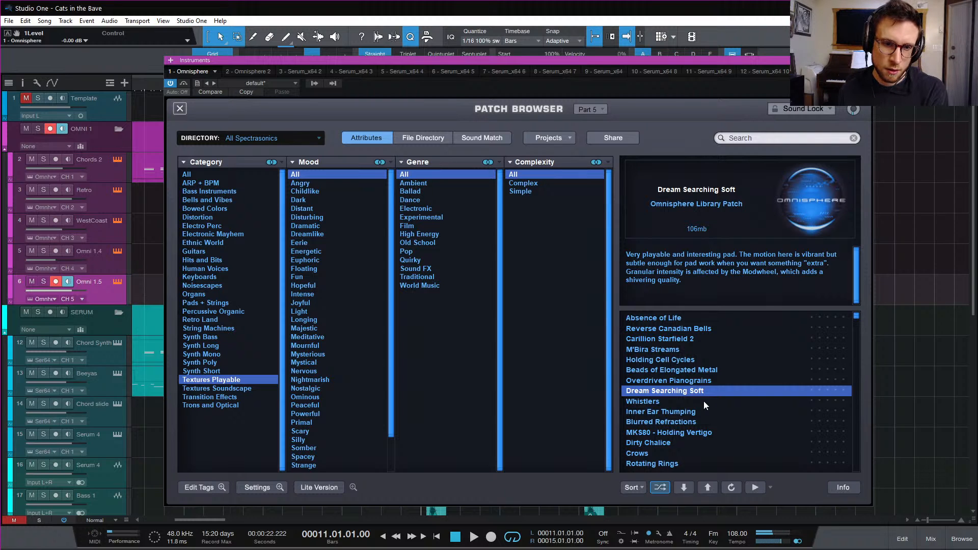
click(704, 401)
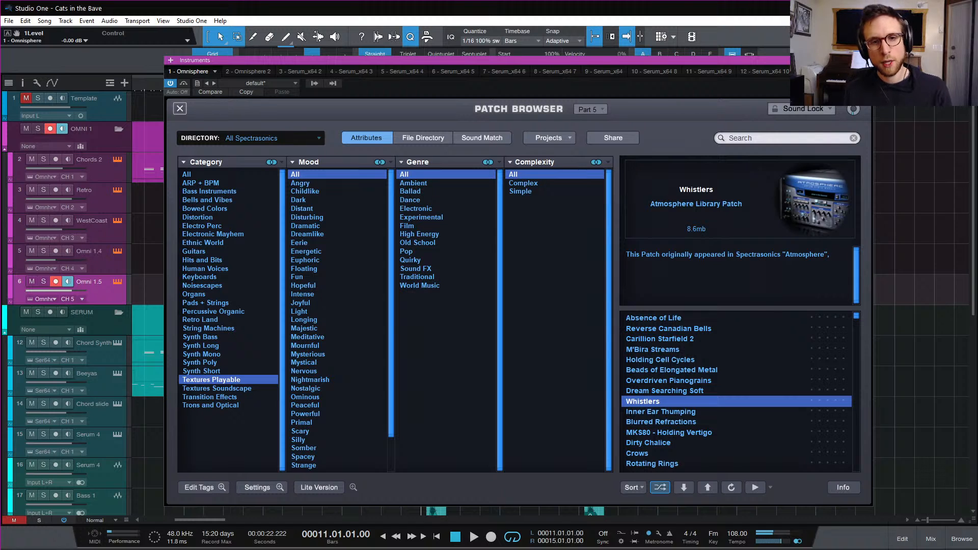
click(866, 60)
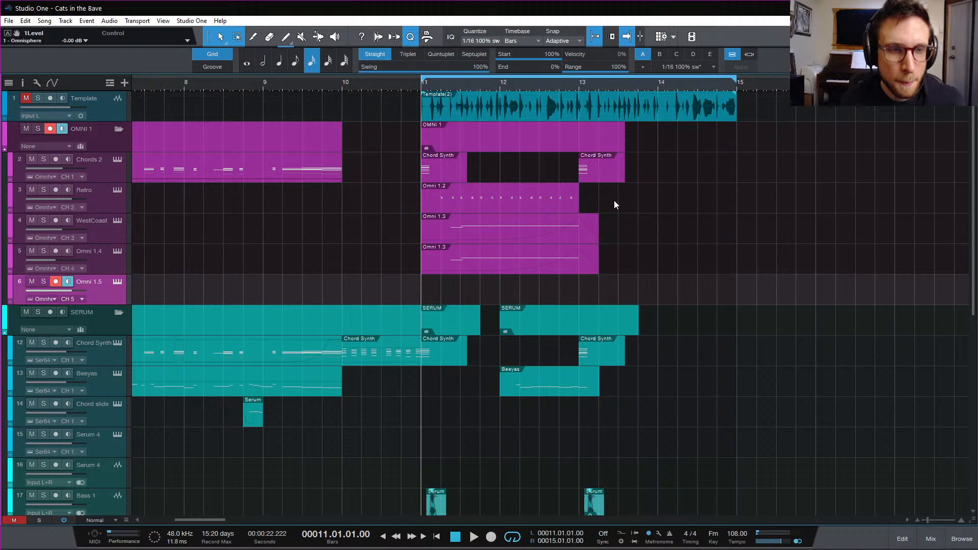
Play the arrangement from bar 11 and rehearse the Whistlers patch over it
key(space)
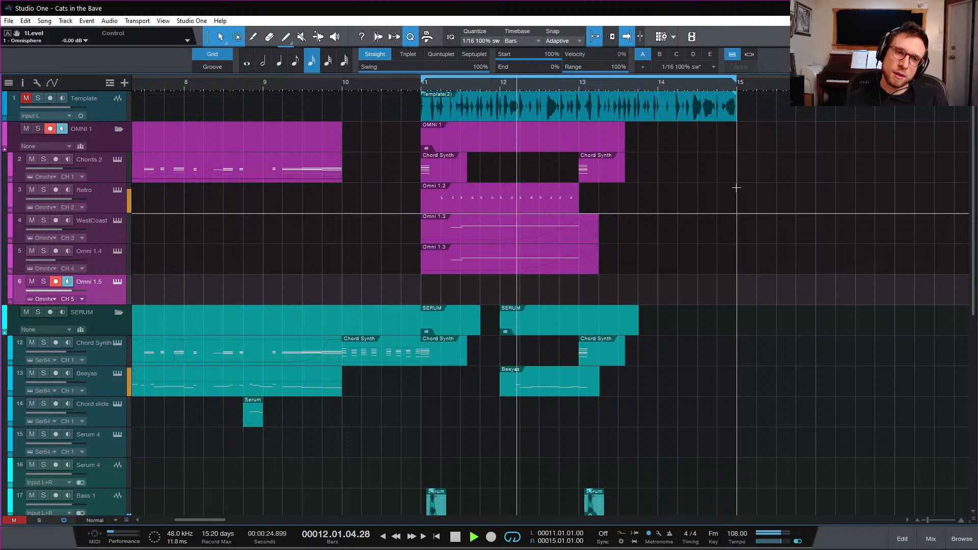
key(space)
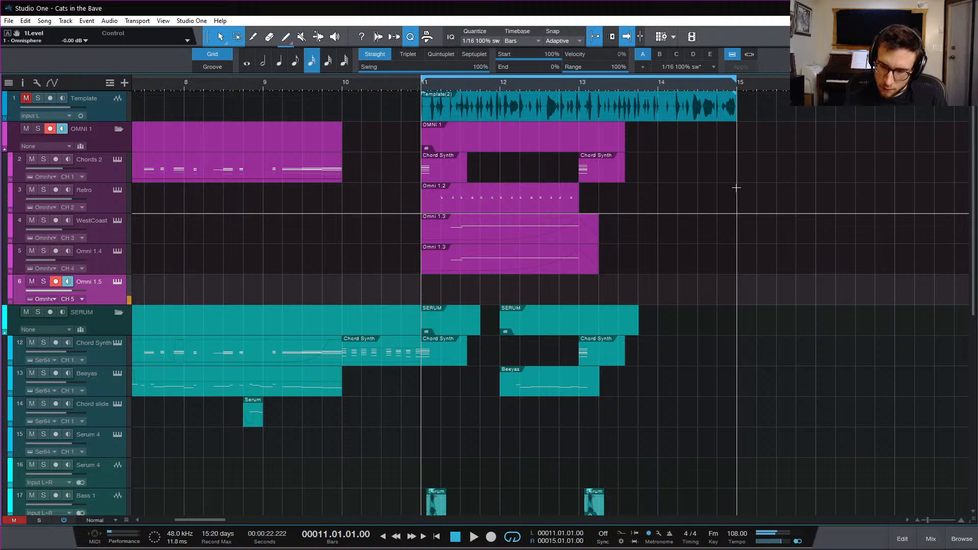
key(space)
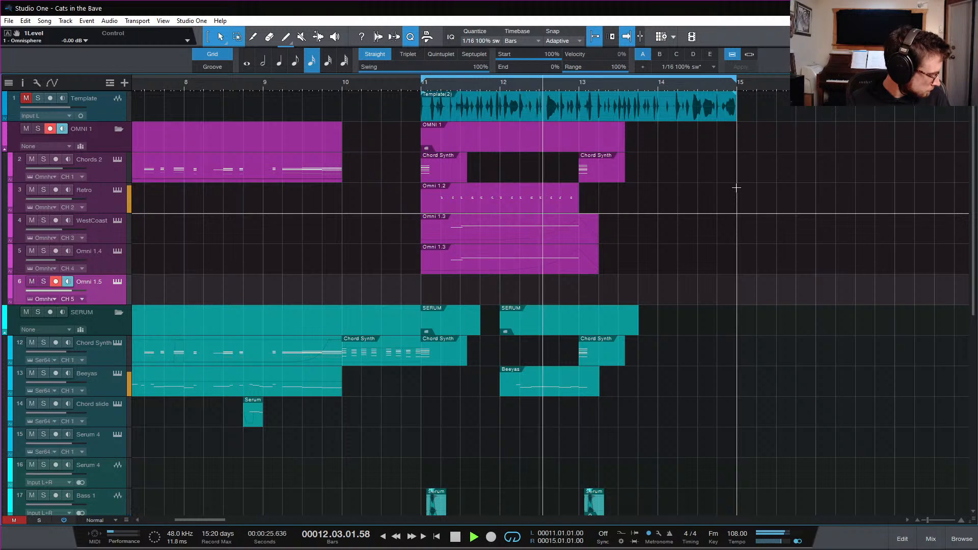
key(space)
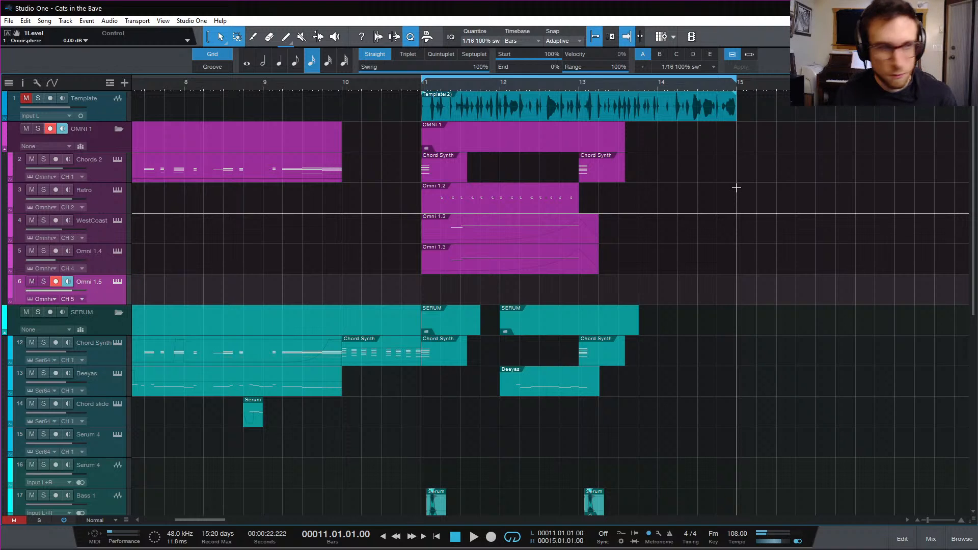
Set the Omni 1.5 track volume to -6.1 dB and rehearse its part over playback from bar 11
mouse_move(63, 289)
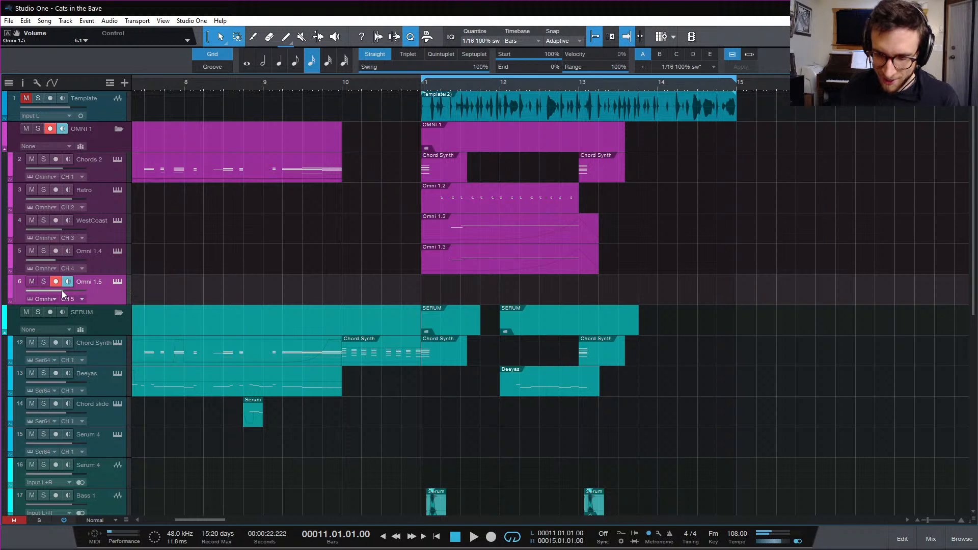
key(space)
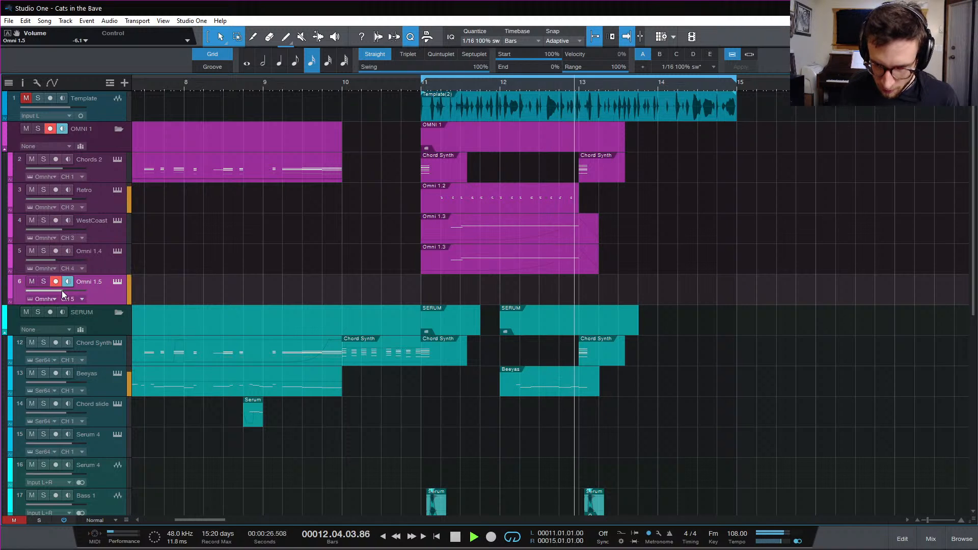
key(space)
key(space)
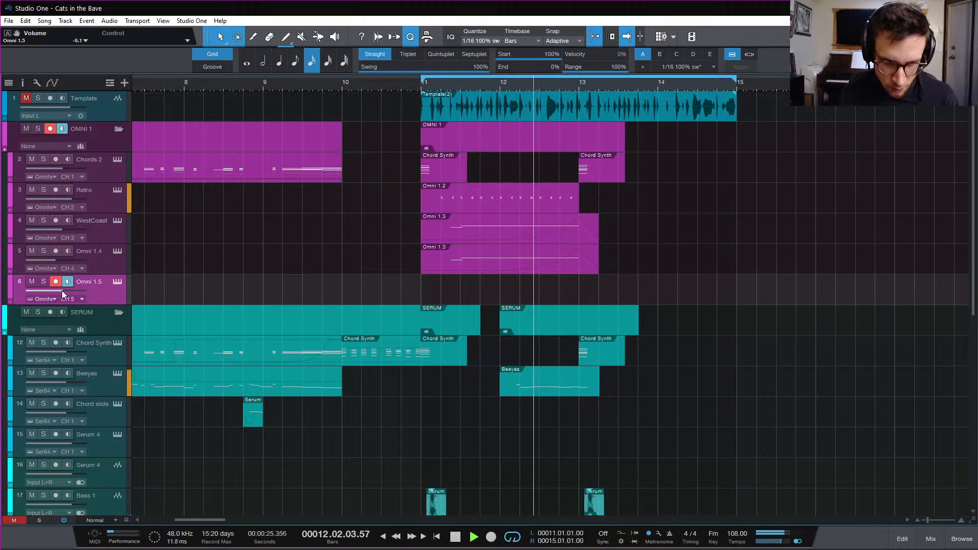
key(space)
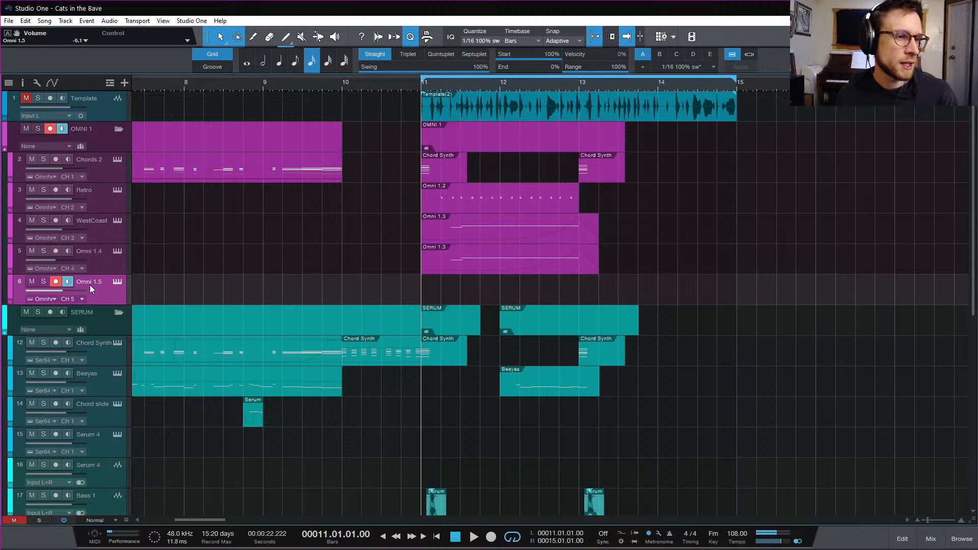
Reopen the Omni 1.5 patch browser and audition Inner Ear Thumping, Blurred Refractions, MKS80 - Holding Vertigo and Dirty Chalice
click(117, 281)
click(683, 412)
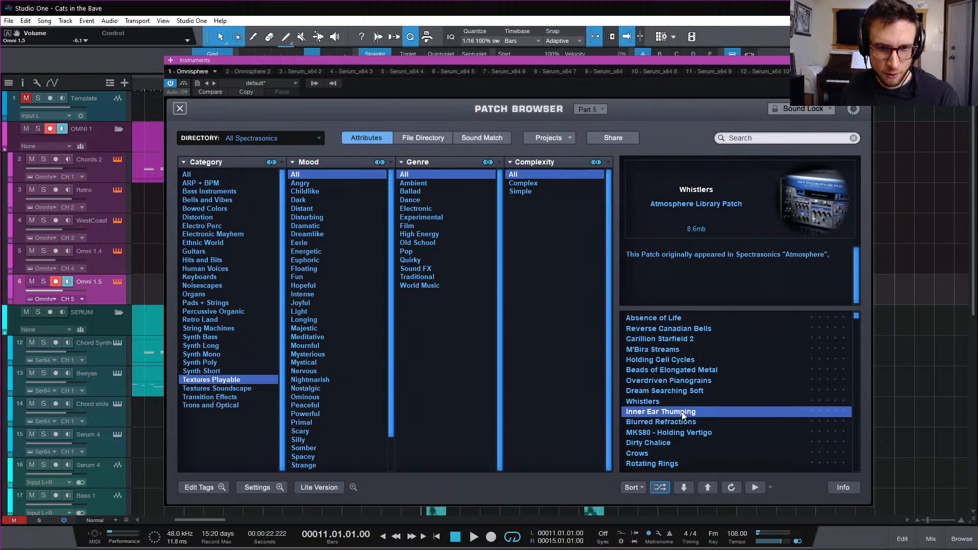
click(683, 422)
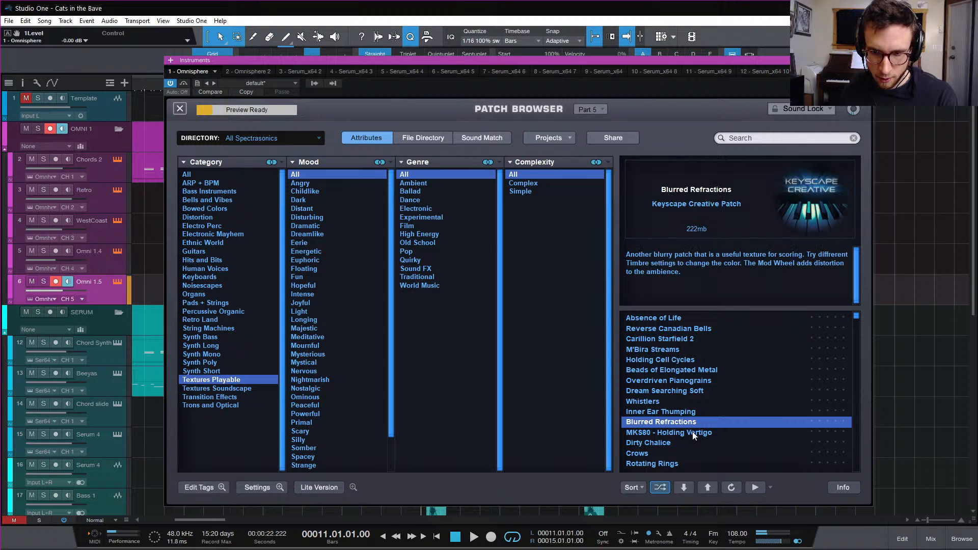
click(693, 432)
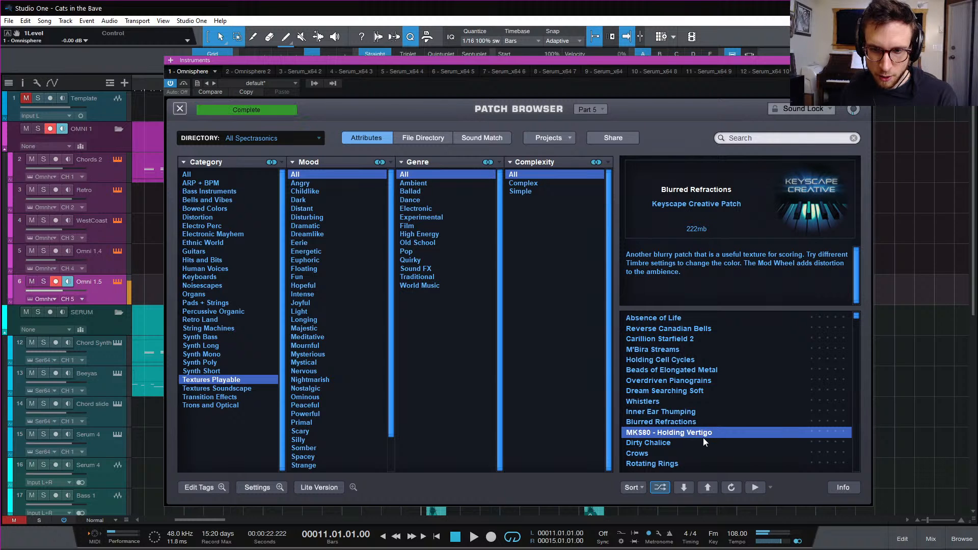
click(698, 443)
scroll(698, 451, down, 2)
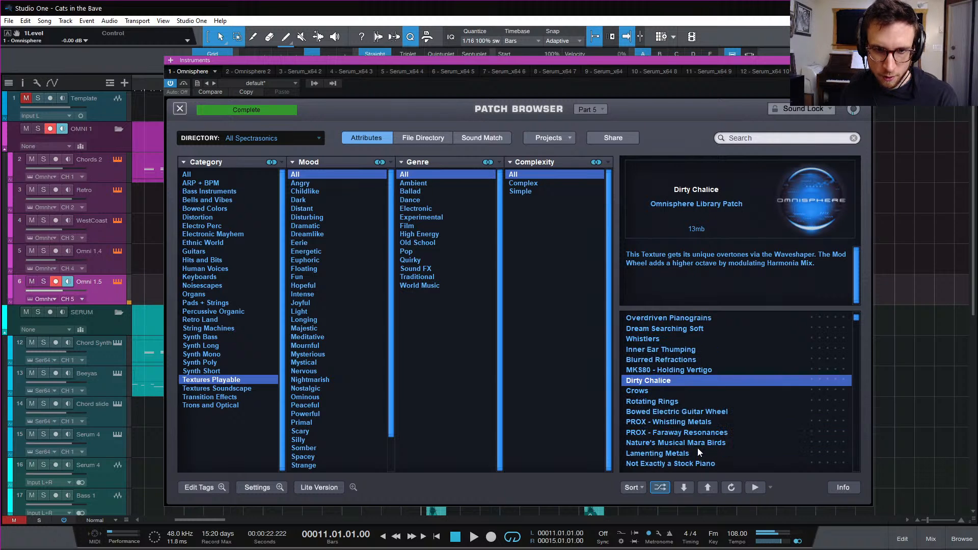
Audition PROX - Faraway Resonances, load PROX - Whistling Metals instead, and close the full patch browser
click(705, 432)
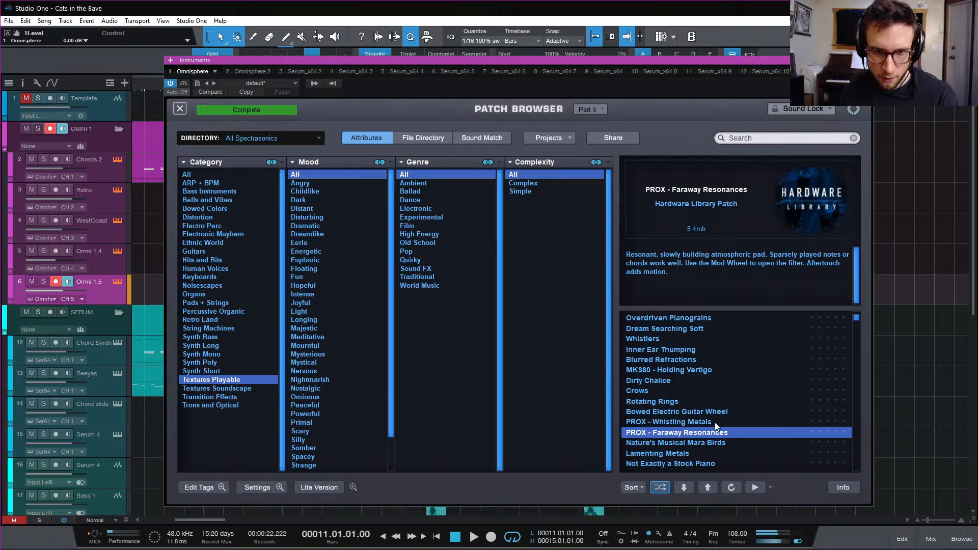
scroll(689, 418, down, 1)
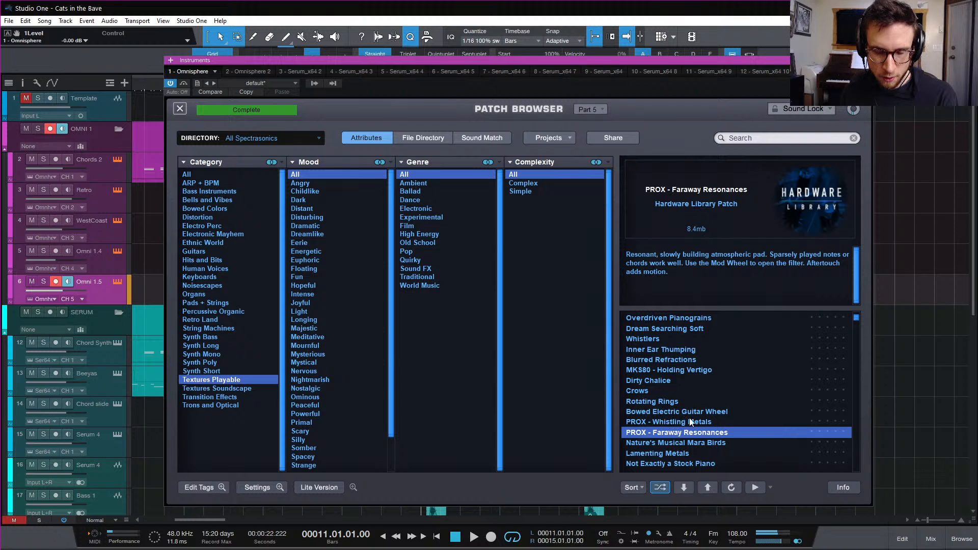
click(701, 422)
click(699, 402)
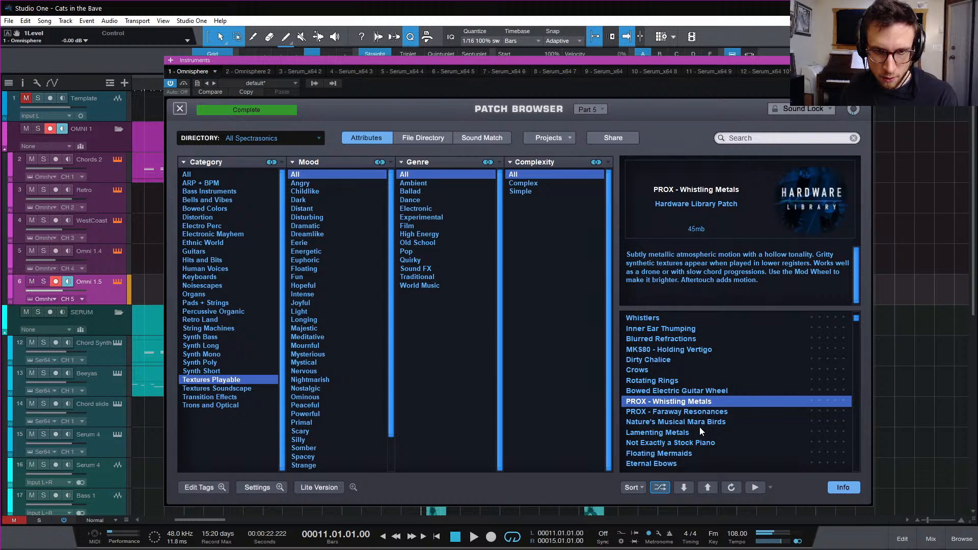
scroll(688, 432, down, 1)
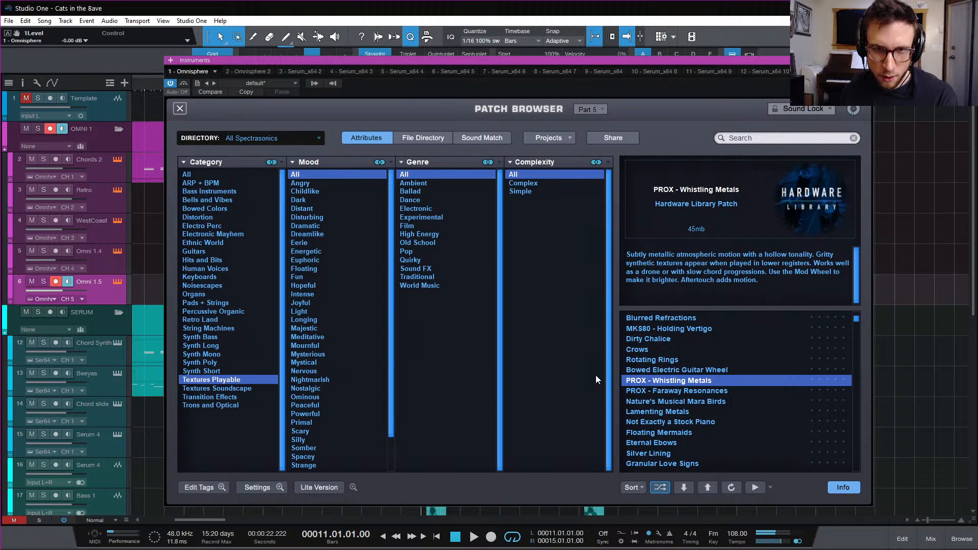
click(179, 109)
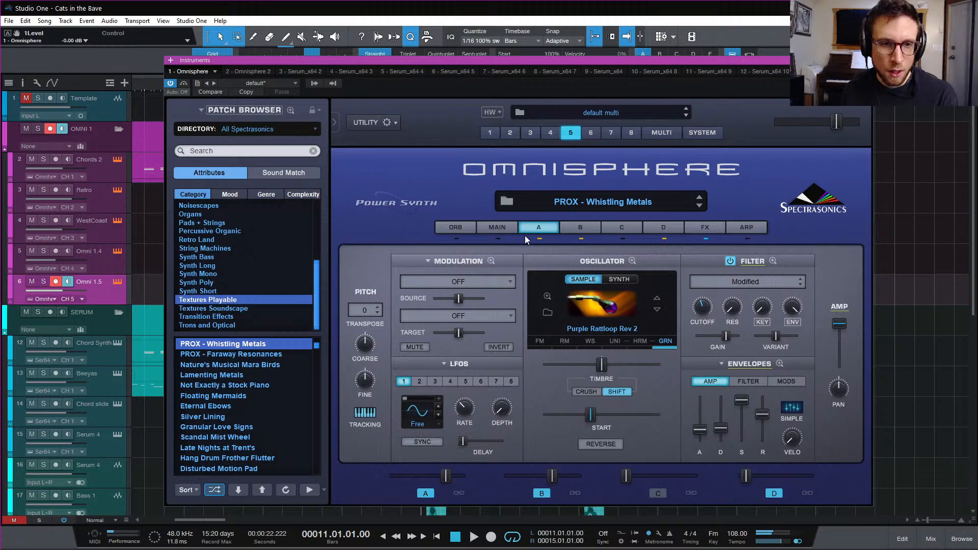
Temporarily mute layers A and B of the Whistling Metals patch to compare their sound, and re-enable both
click(540, 238)
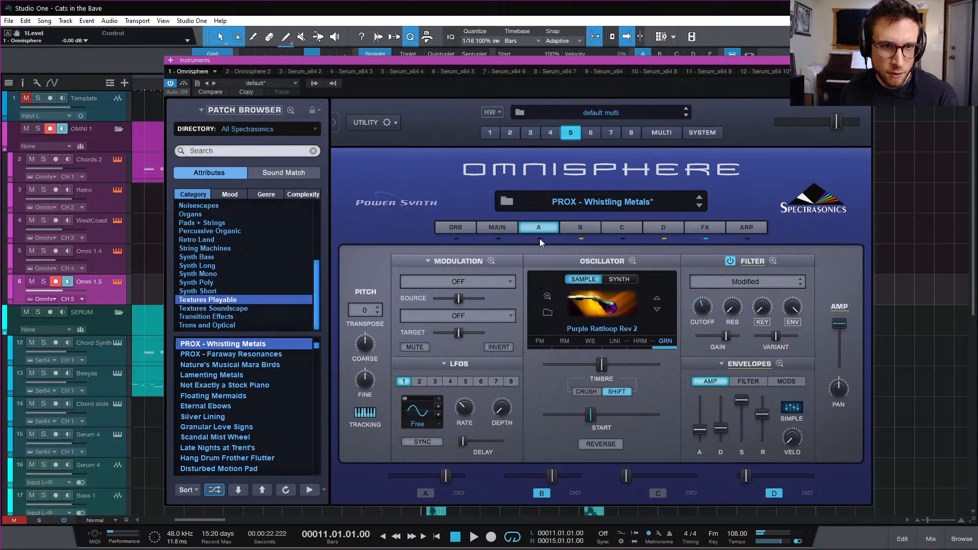
click(580, 238)
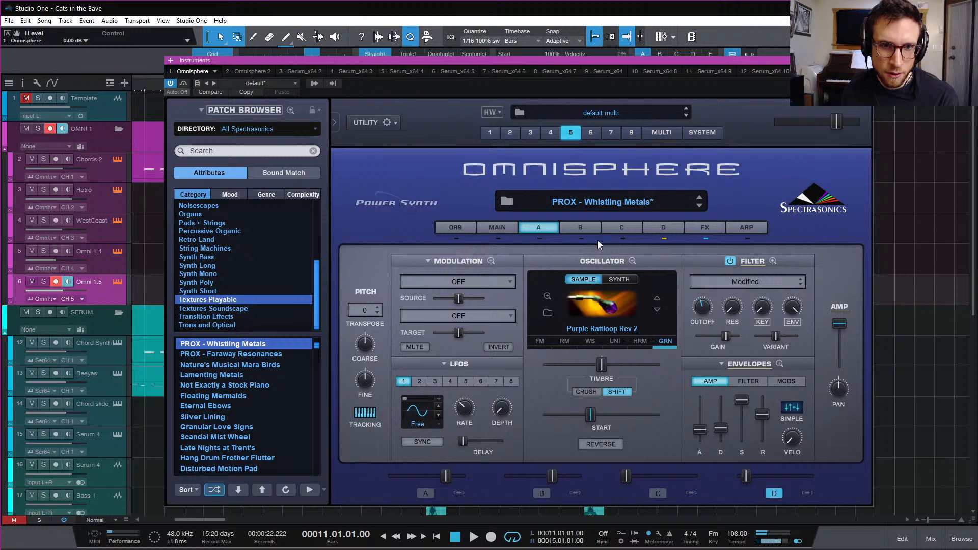
click(582, 239)
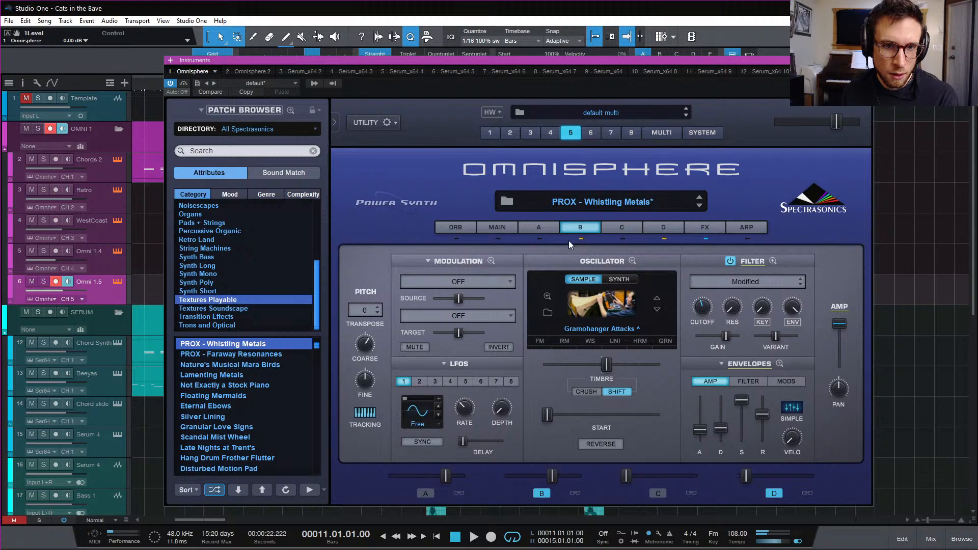
click(539, 237)
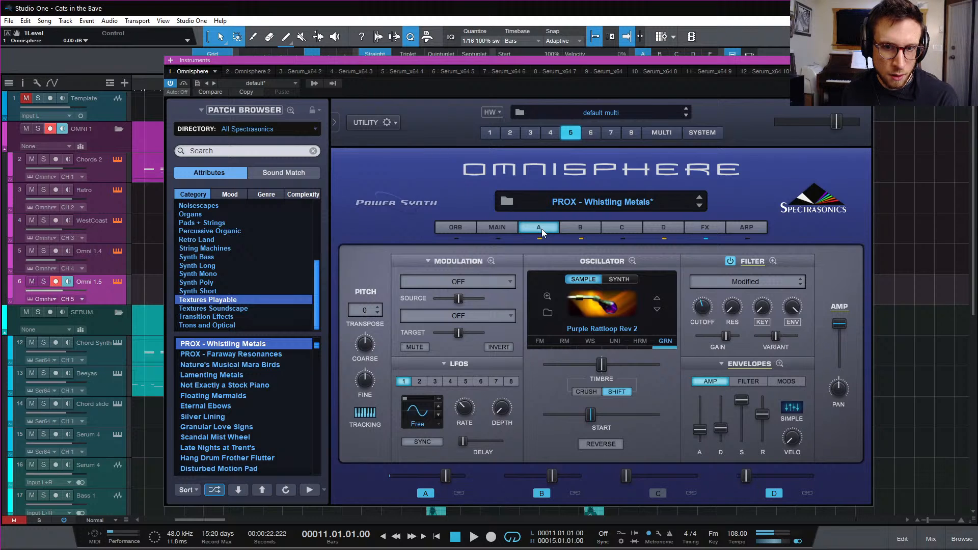
Try transposing layer A by +12 and +24 semitones, and reset the transposition to 0
click(364, 310)
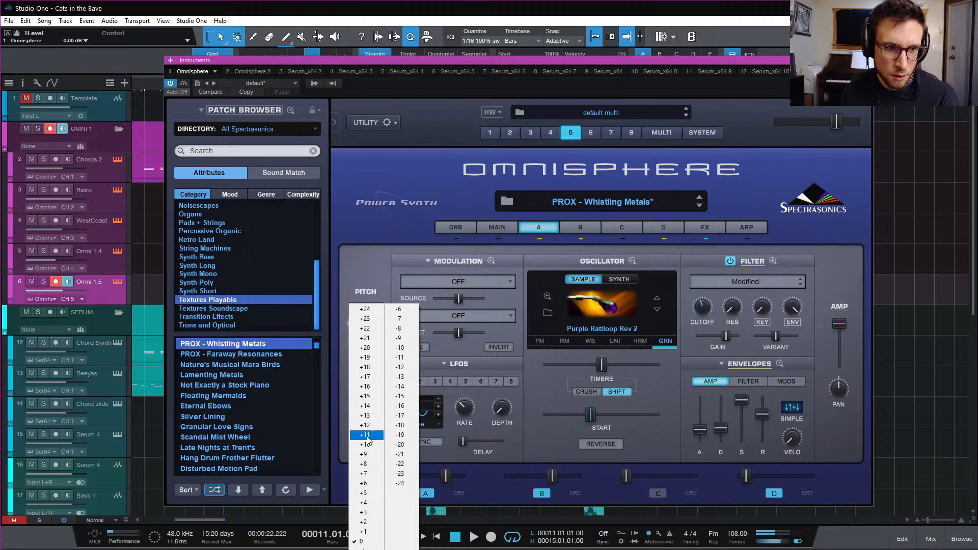
click(369, 425)
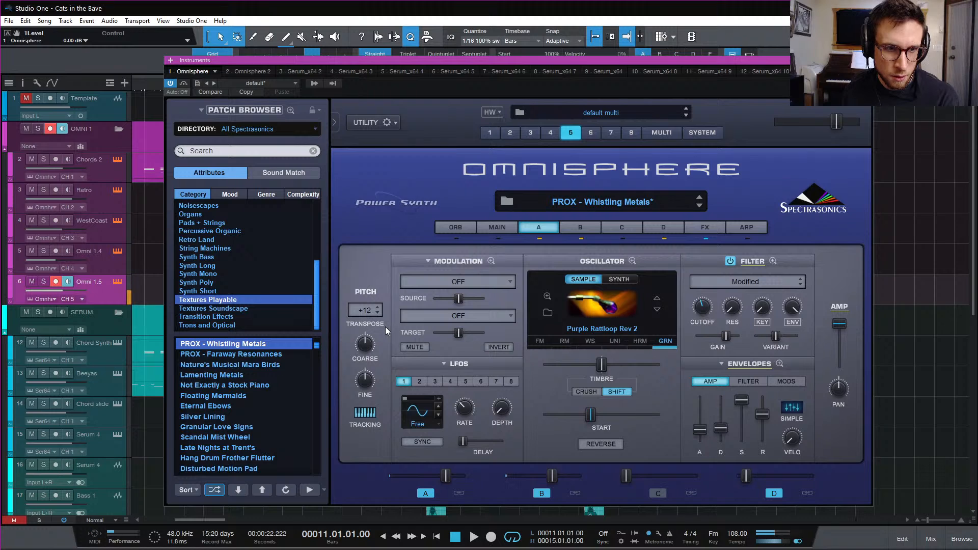
click(360, 313)
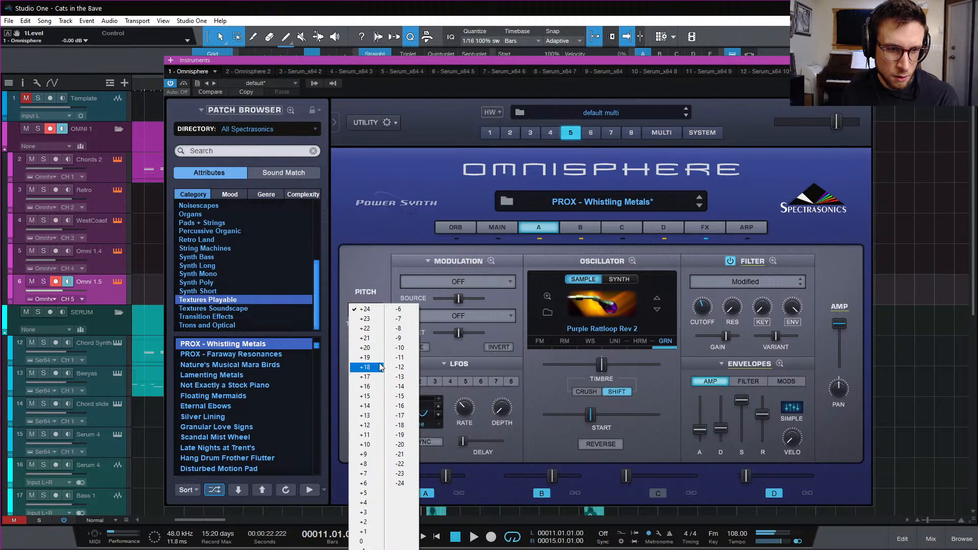
click(377, 539)
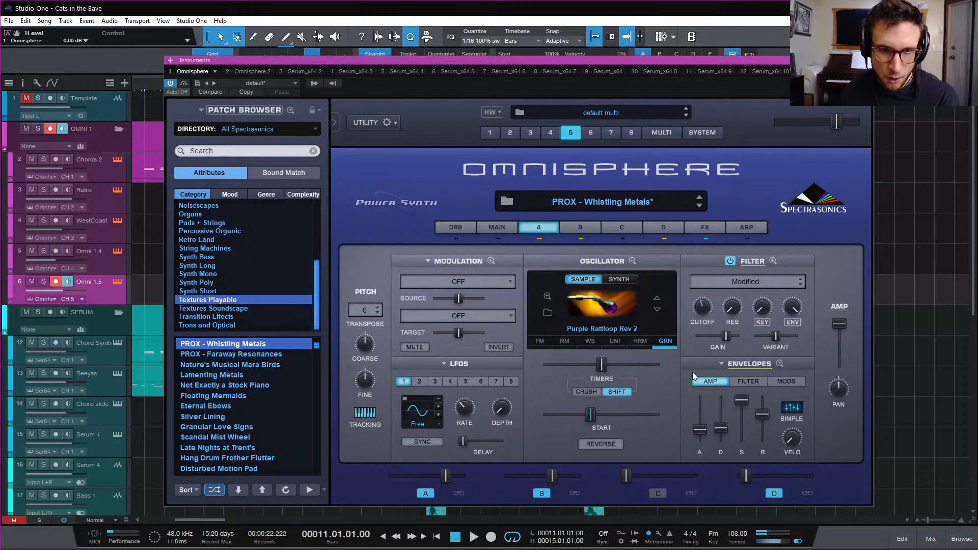
Shorten the amp envelope attack across layers A, B and D, and close the instrument
drag(705, 430, 698, 438)
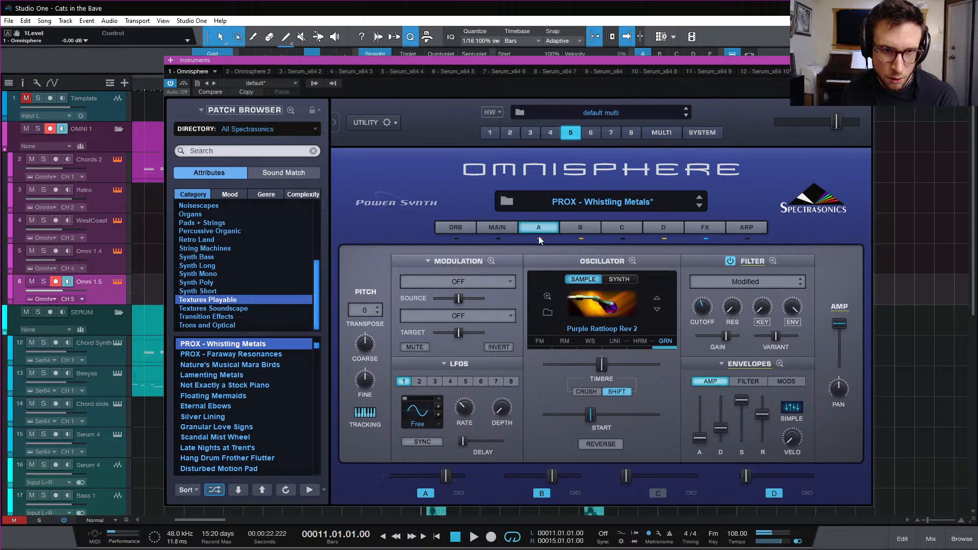
click(579, 229)
click(652, 227)
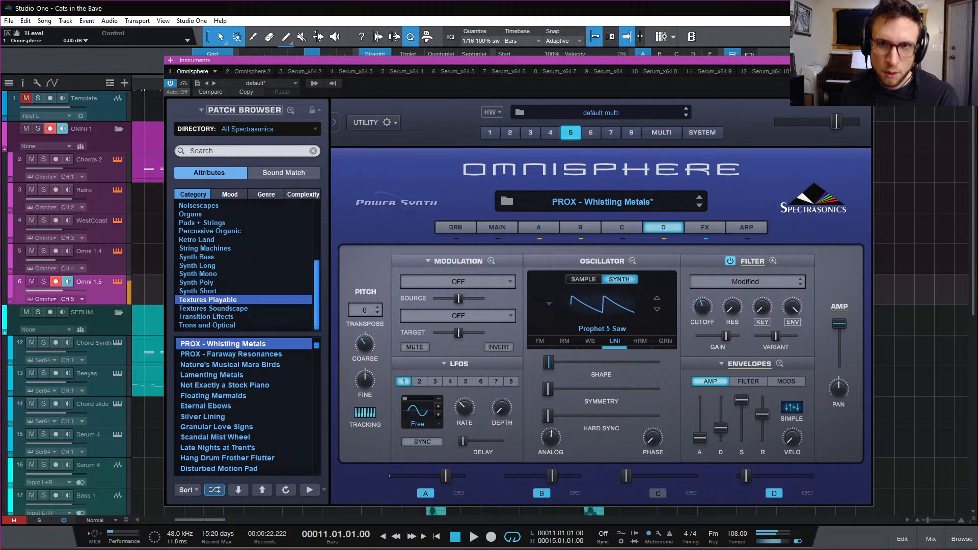
key(F11)
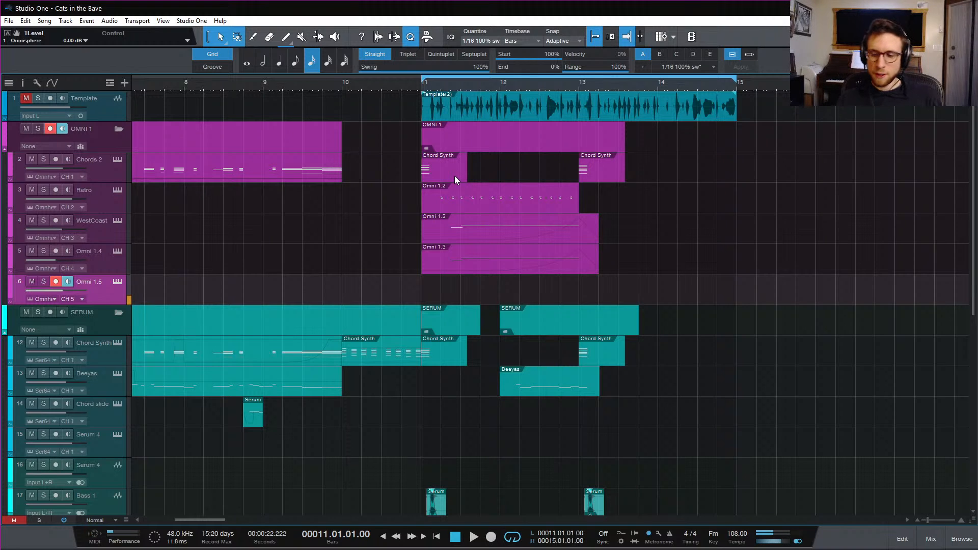
Play the arrangement repeatedly from bar 11 and rehearse a part with the Whistling Metals patch
key(space)
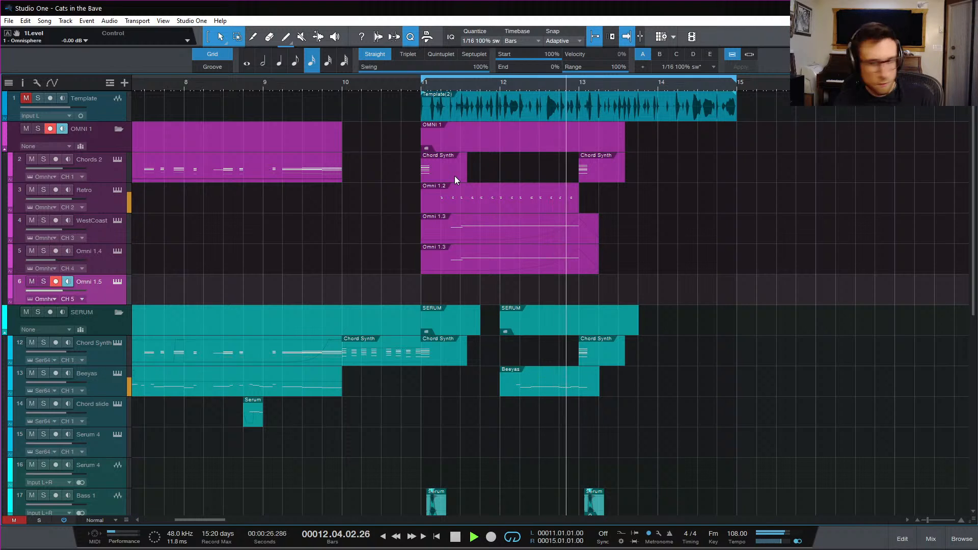
key(space)
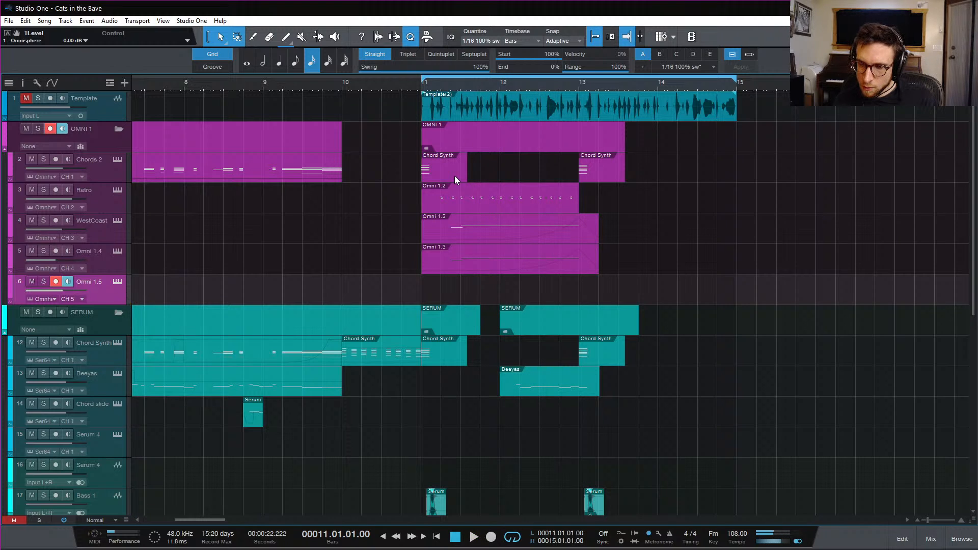
key(space)
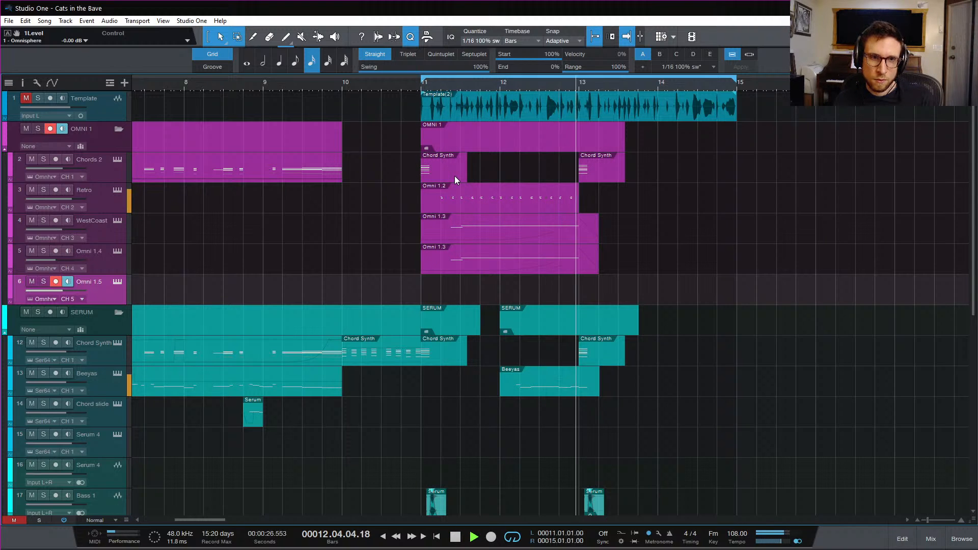
key(space)
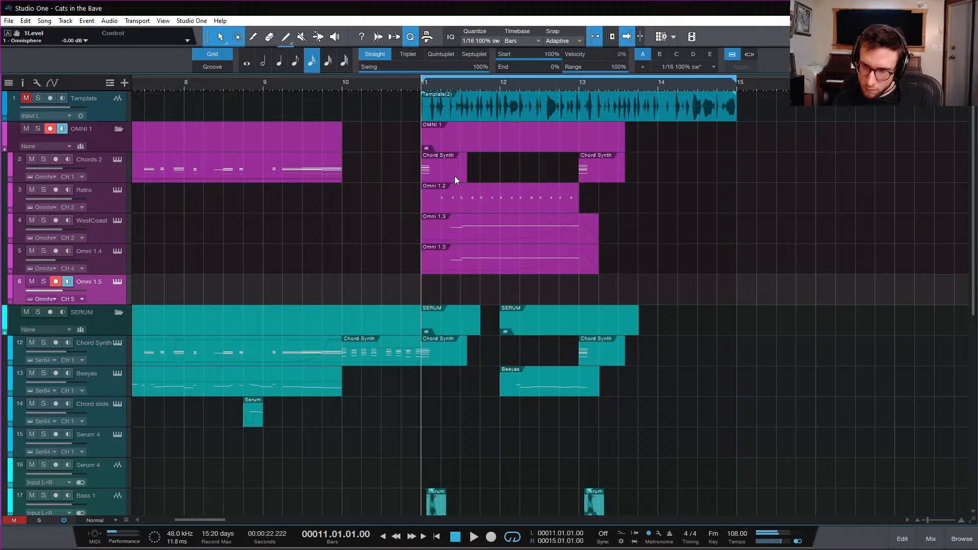
key(space)
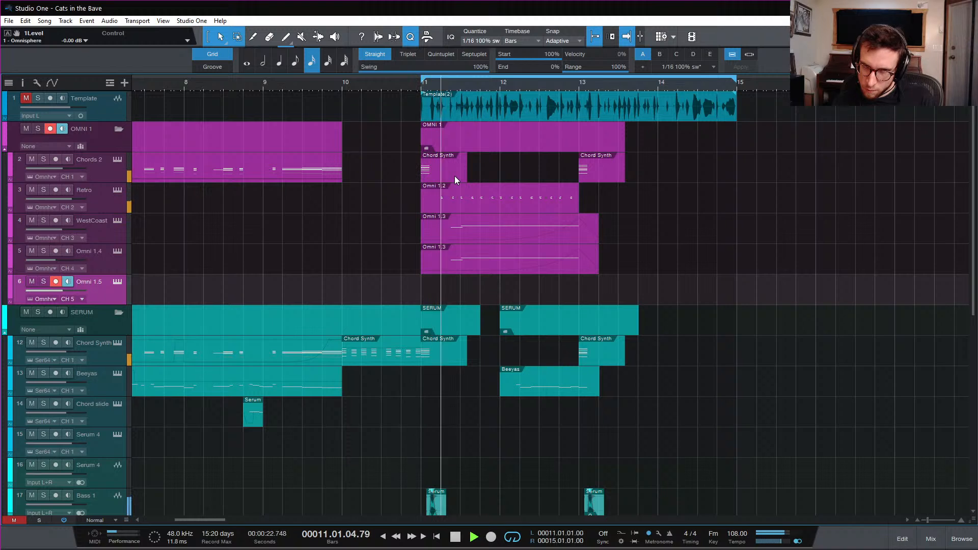
key(space)
key(space)
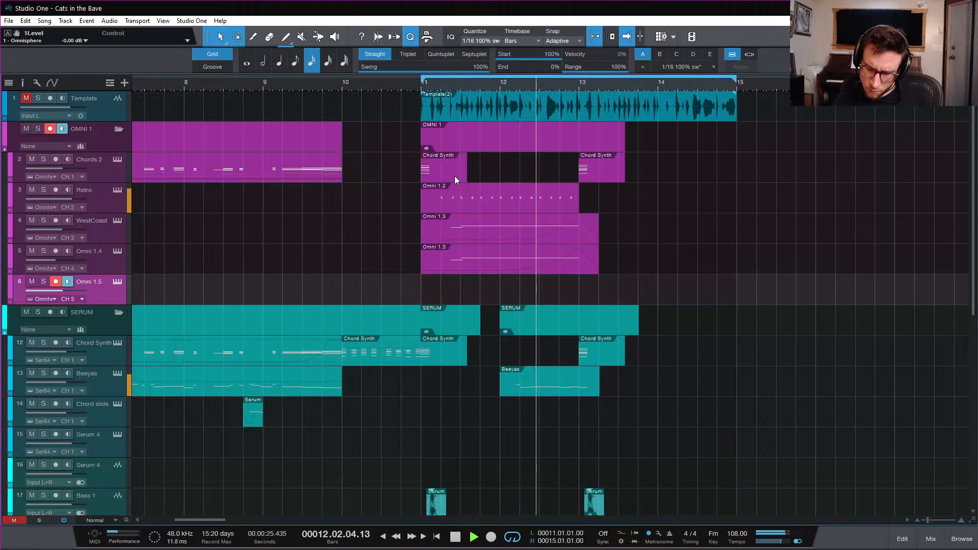
key(space)
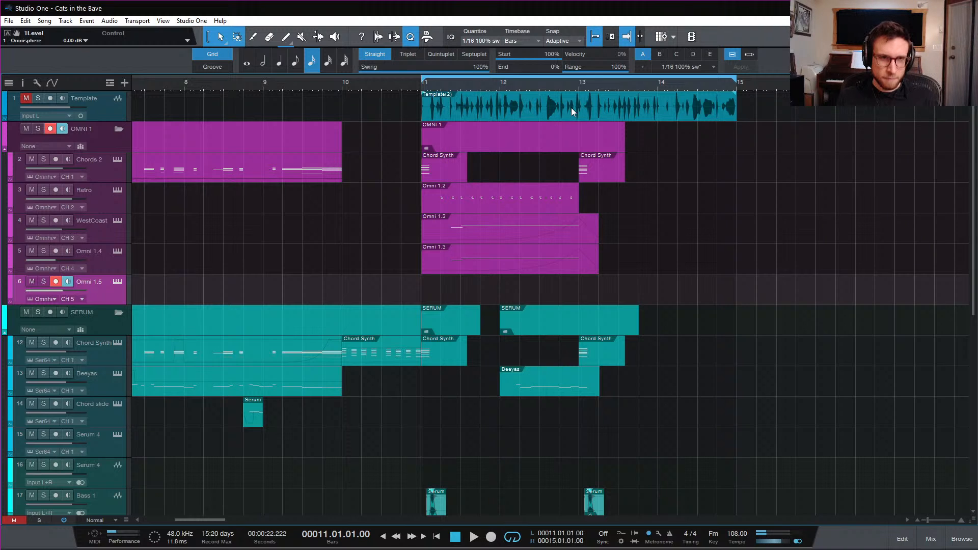
Record a sustained chord on the Omni 1.5 track from bar 11 and quantize its notes in the note editor
key(KP_Multiply)
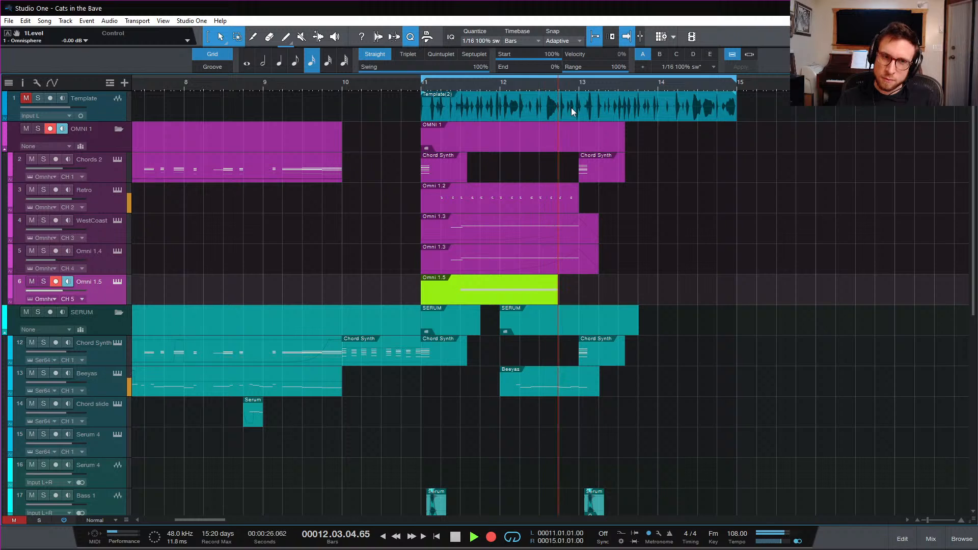
key(space)
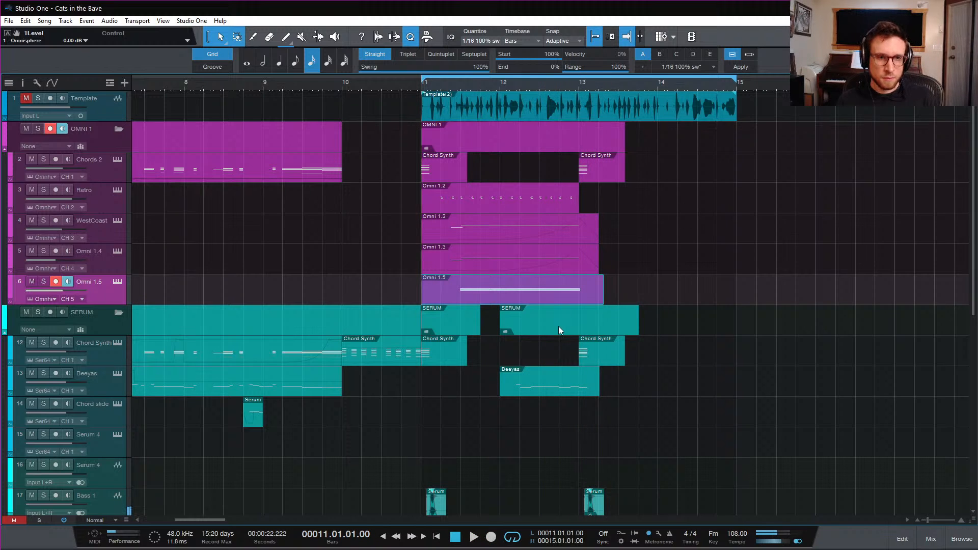
double_click(561, 298)
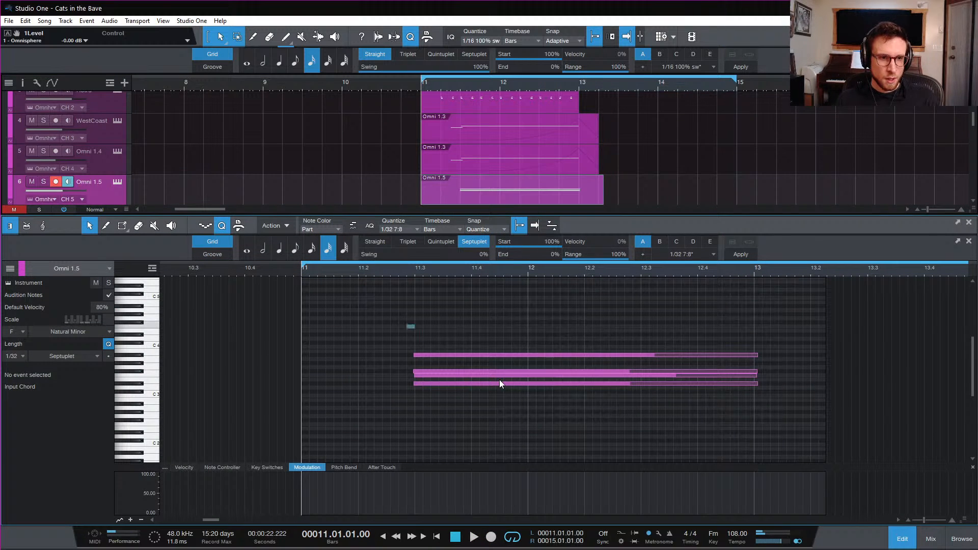
key(q)
click(173, 467)
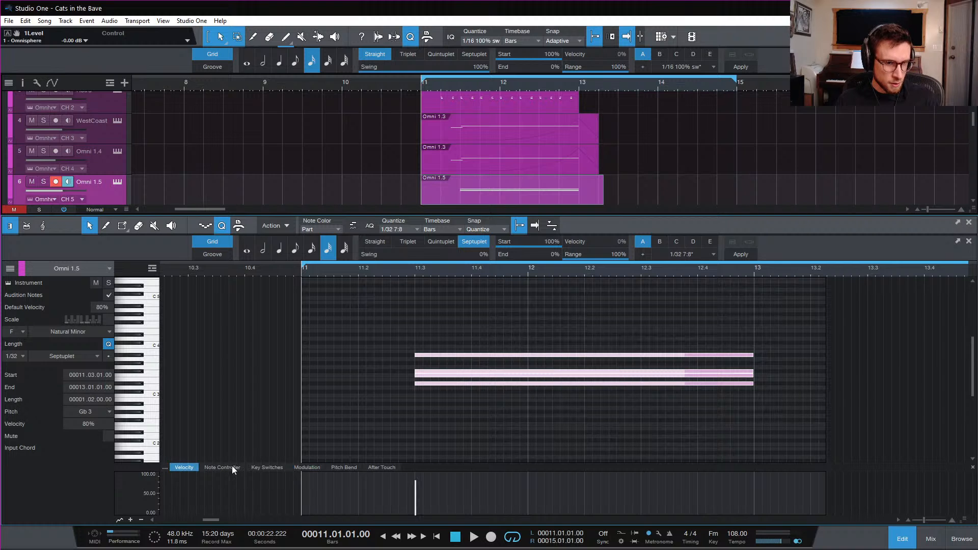
click(902, 539)
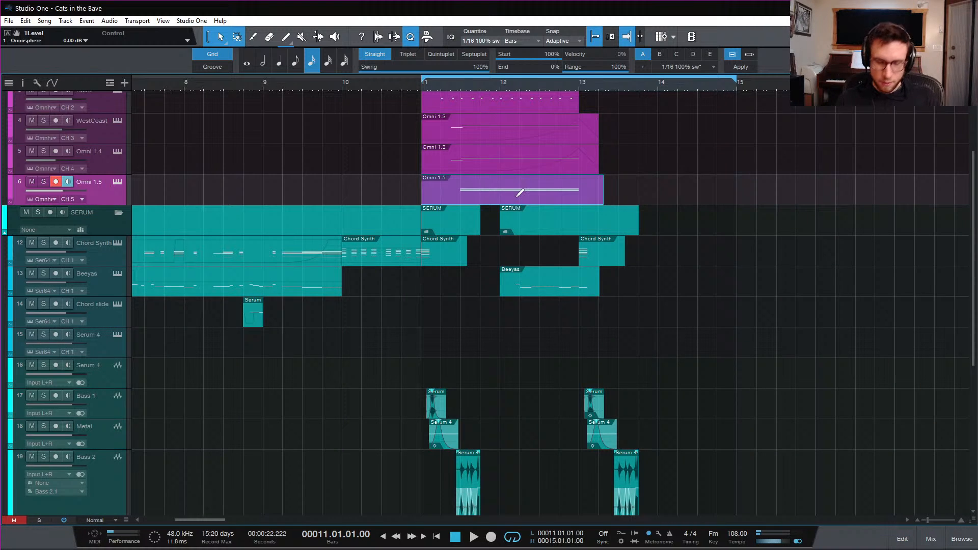
Bounce the Omni 1.5 part to audio, trim the clip's start to bar 12, and play the section from bar 11
key(ctrl+b)
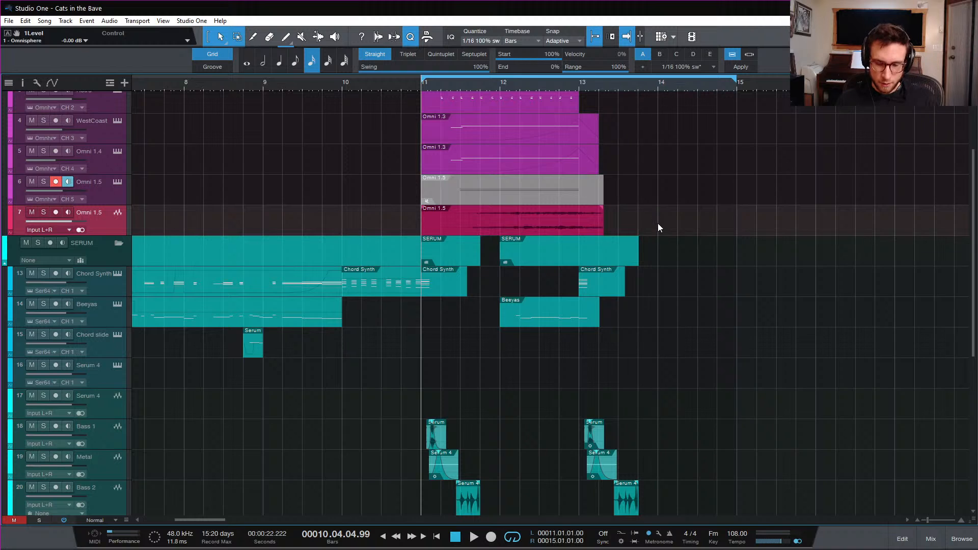
key(e)
drag(425, 224, 584, 232)
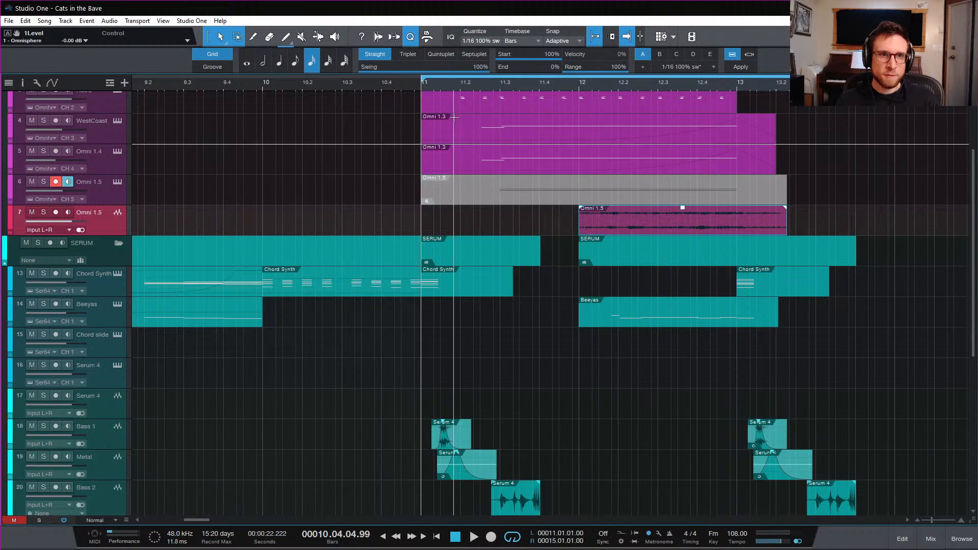
key(space)
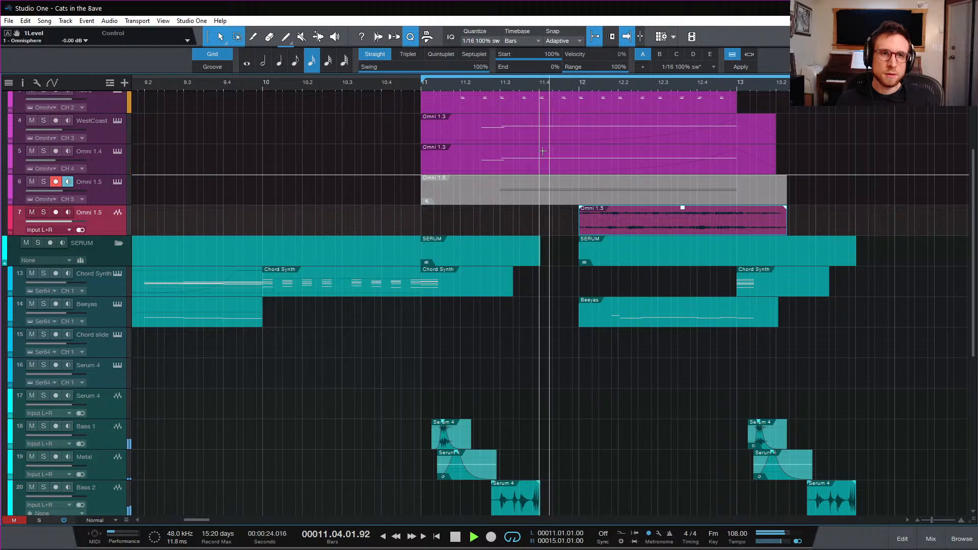
Play the section from bar 11 several times to hear the bounced Omni 1.5 clip in context
key(space)
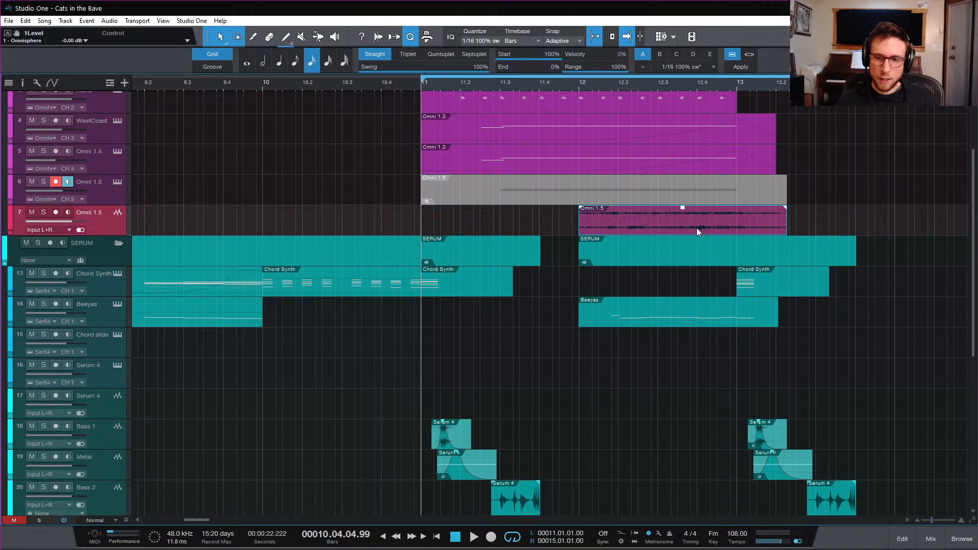
key(space)
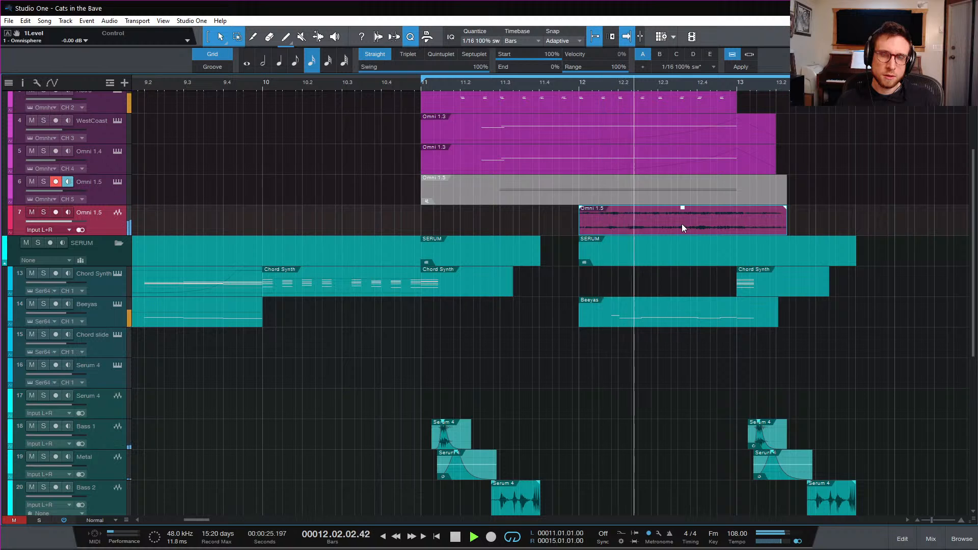
key(space)
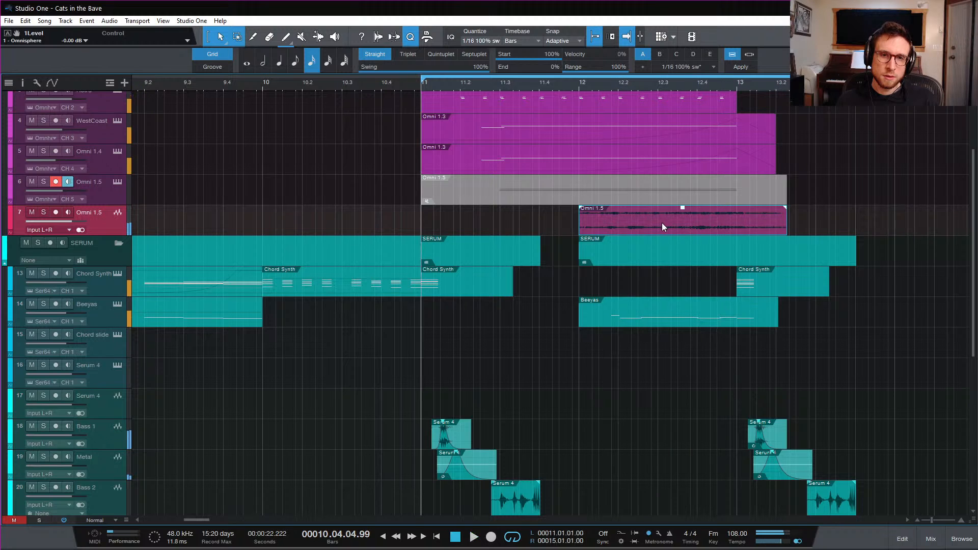
key(space)
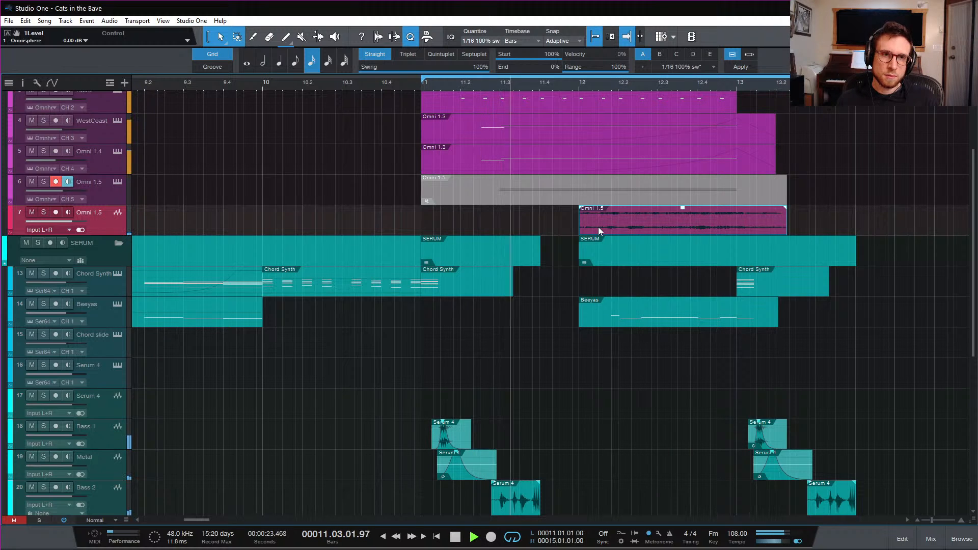
Try the bounced Omni 1.5 clip starting at beat 11.3 and play the section from bar 11
key(space)
drag(600, 227, 527, 228)
key(space)
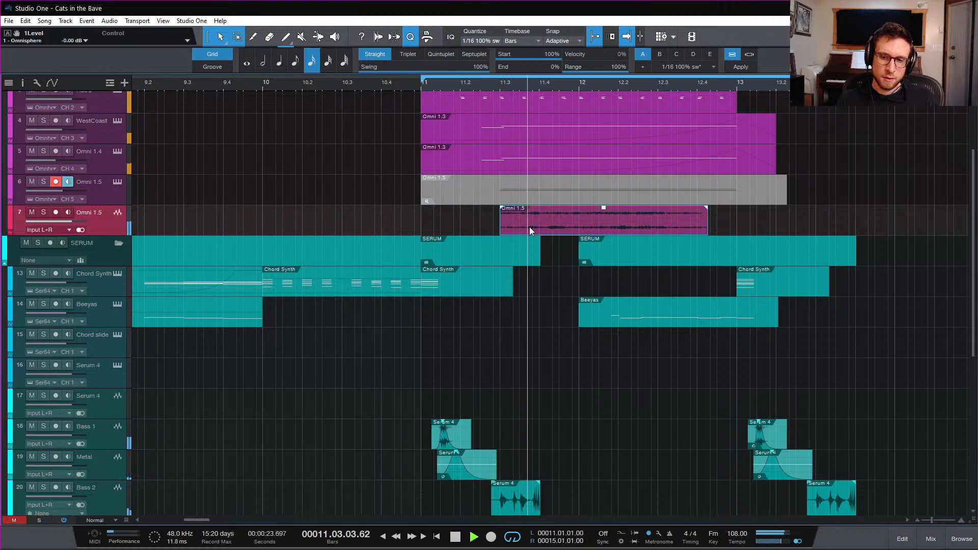
key(space)
key(space)
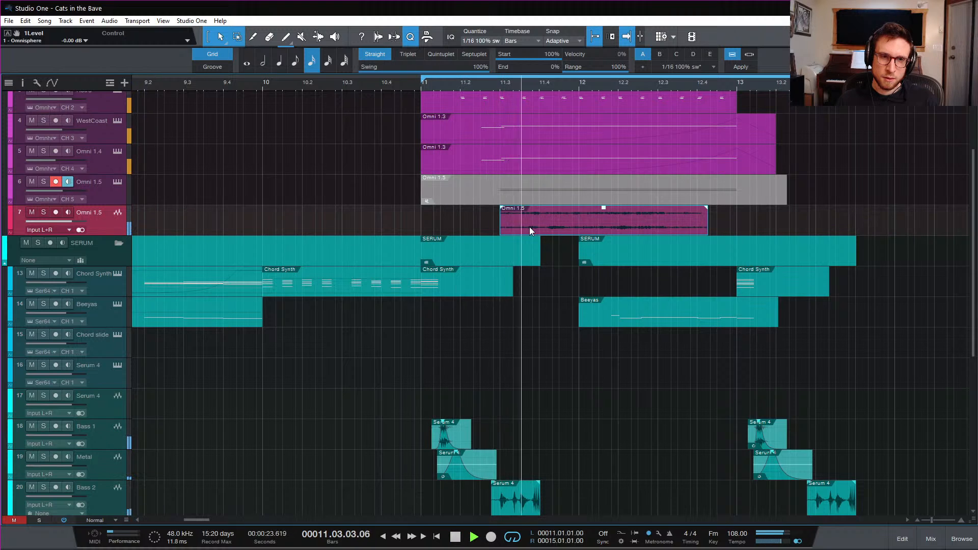
Move the bounced Omni 1.5 clip to start at beat 11.4 and play the section from bar 11
key(space)
drag(529, 227, 568, 227)
key(space)
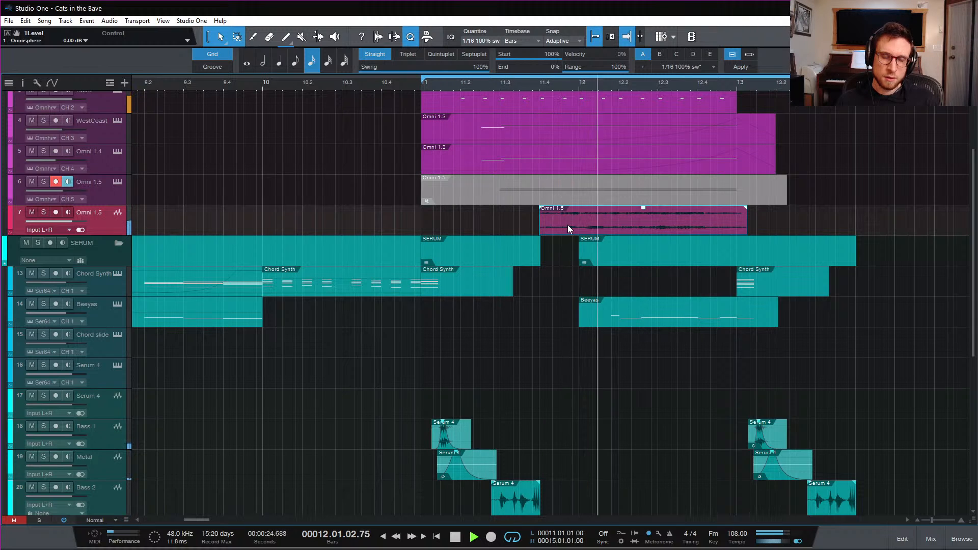
key(space)
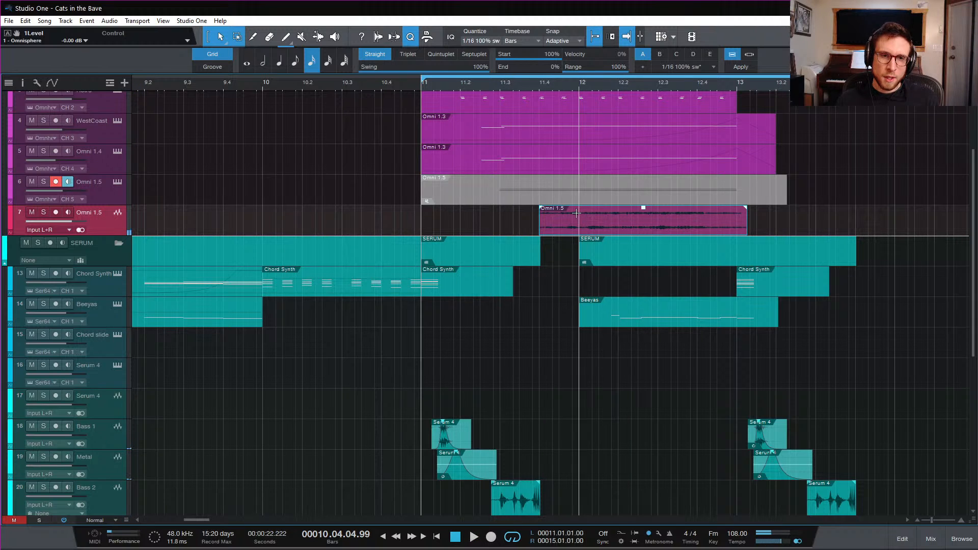
Split the bounced Omni 1.5 clip at every beat from bar 12 to bar 13 and delete the remainder past bar 13
alt+click(576, 213)
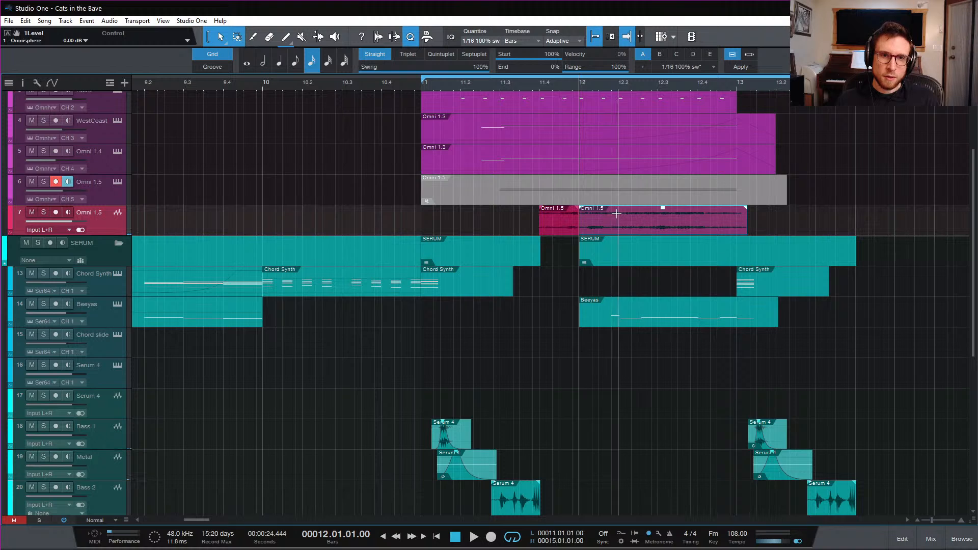
alt+click(617, 214)
click(658, 215)
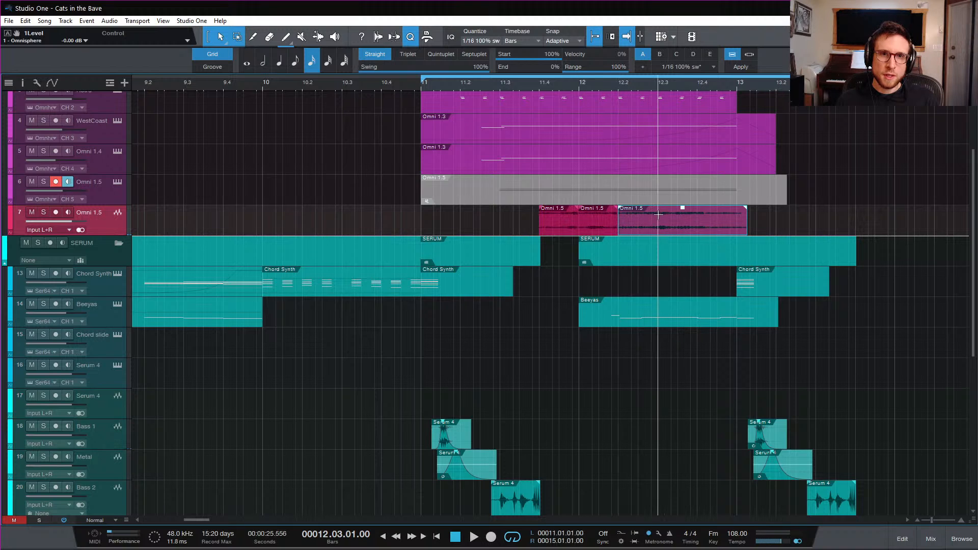
alt+click(696, 216)
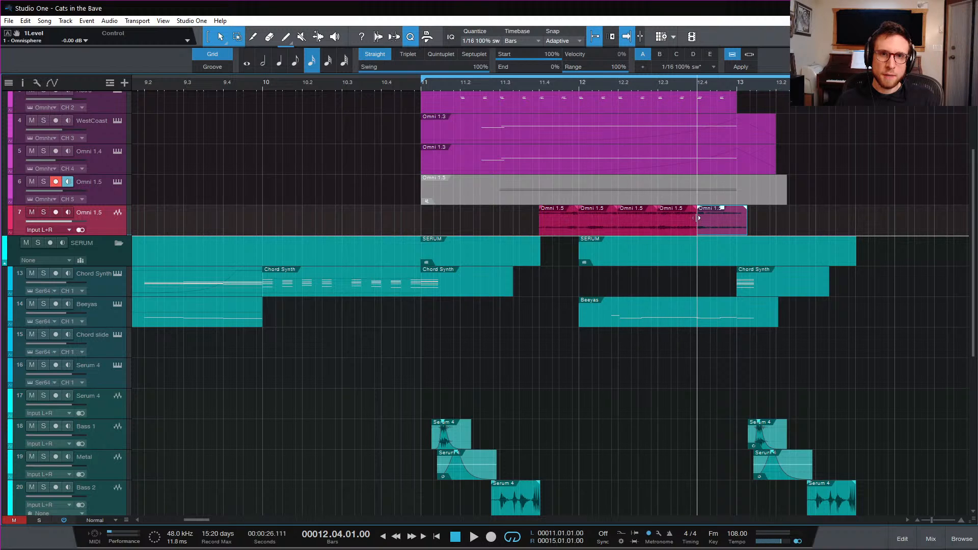
alt+click(738, 220)
key(Delete)
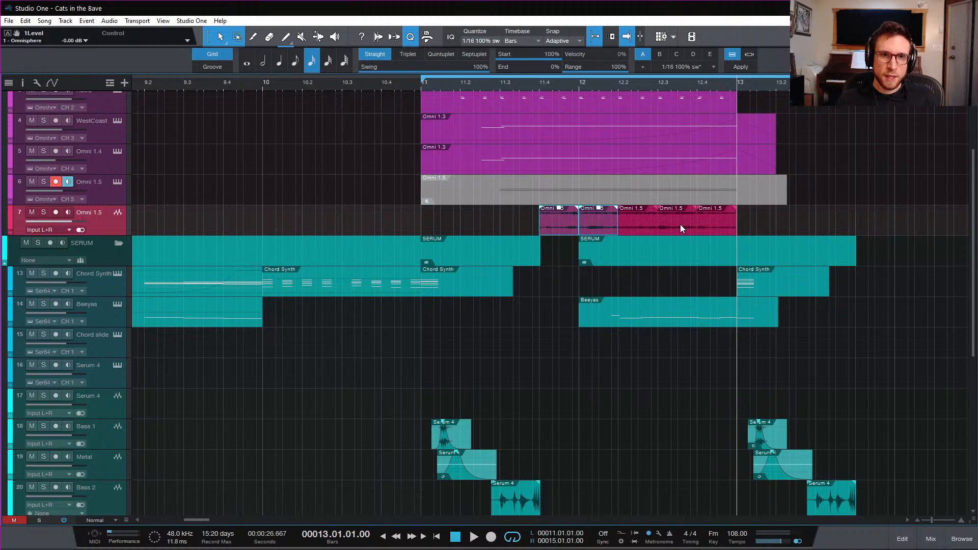
Add full-length curved fade-ins to all five Omni 1.5 slices and play the section from bar 11
key(e)
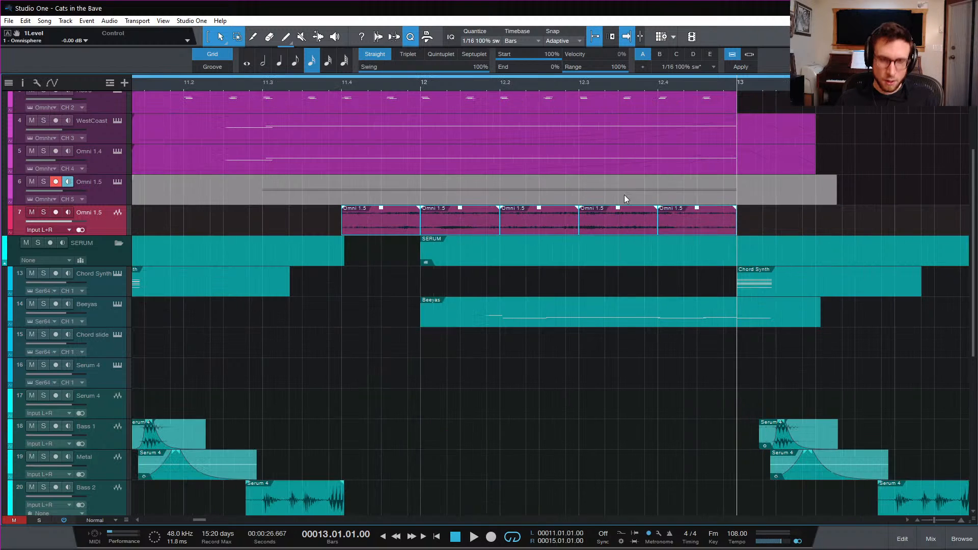
drag(347, 212, 382, 224)
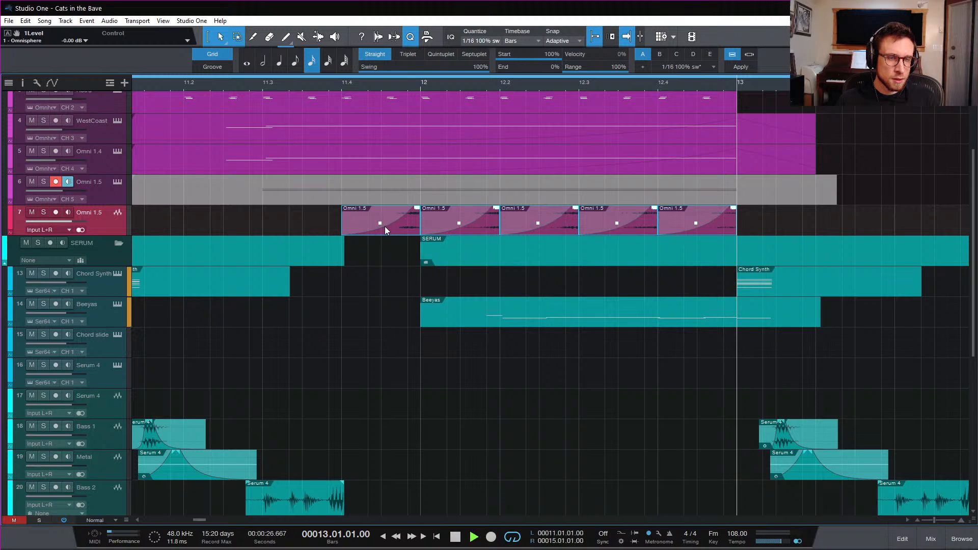
key(w)
key(w)
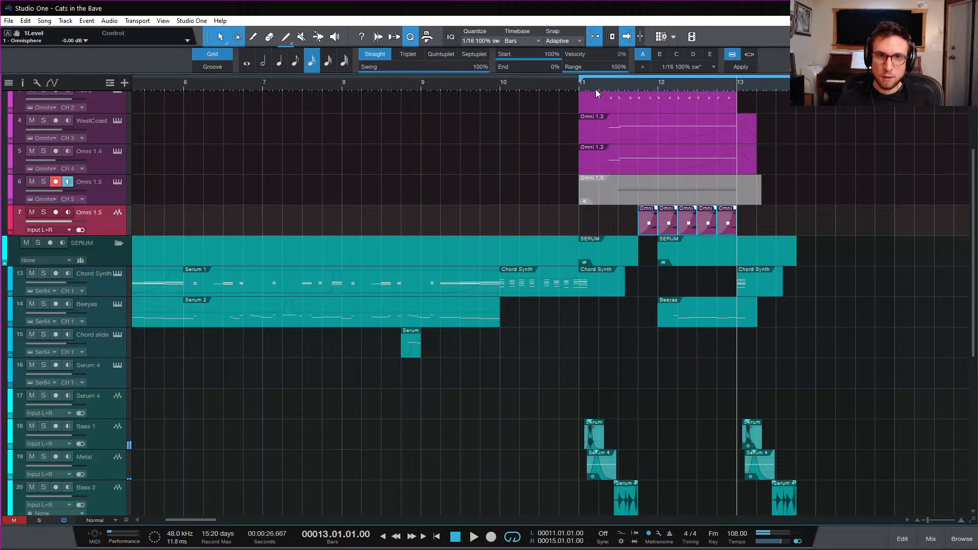
click(580, 84)
key(space)
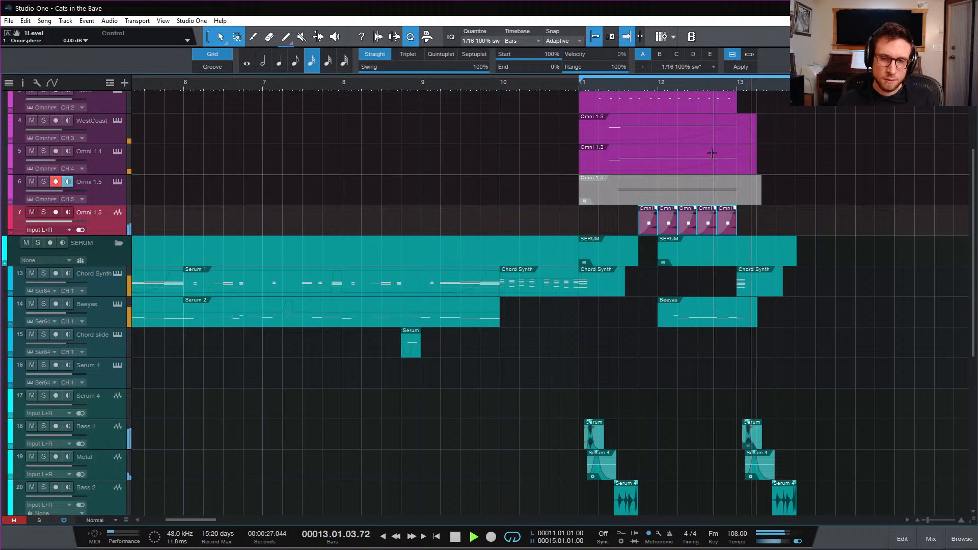
key(space)
key(e)
key(space)
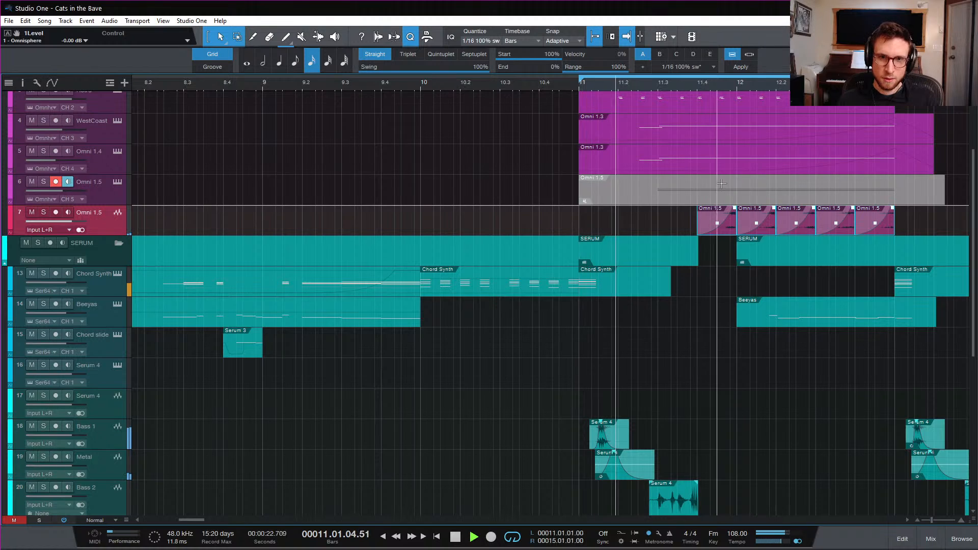
scroll(716, 205, right, 3)
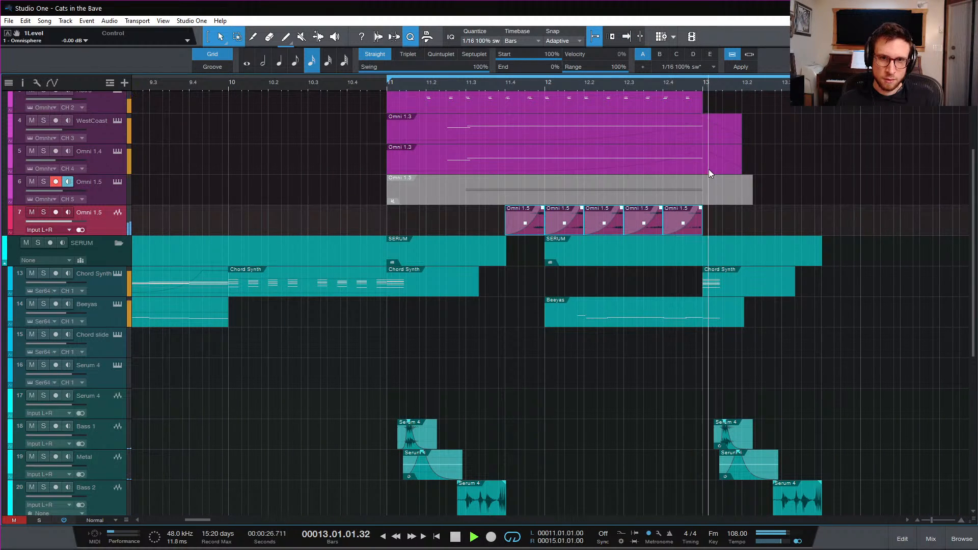
key(space)
Try a slightly different fade-in curve on the five Omni 1.5 slices, playing the section after each adjustment
drag(526, 224, 526, 227)
key(space)
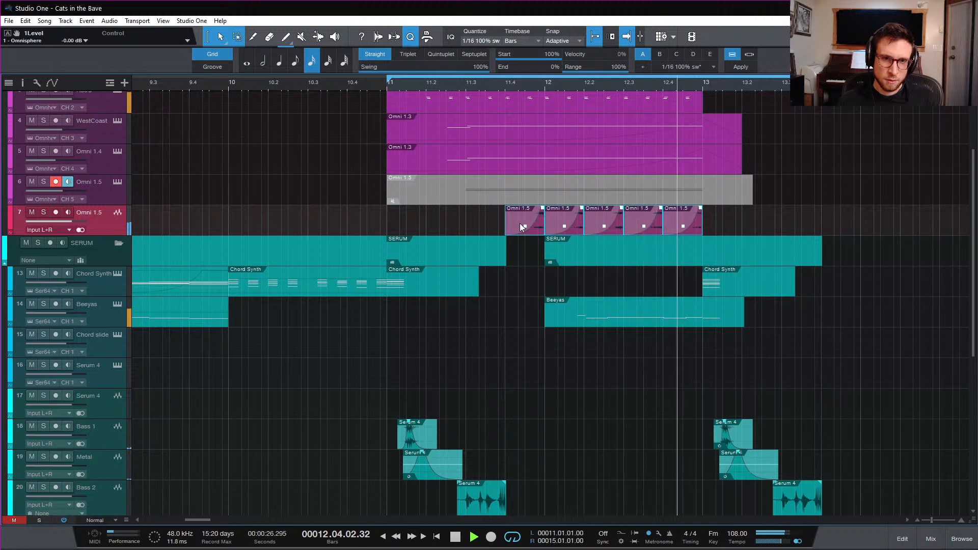
key(space)
drag(526, 227, 526, 223)
key(space)
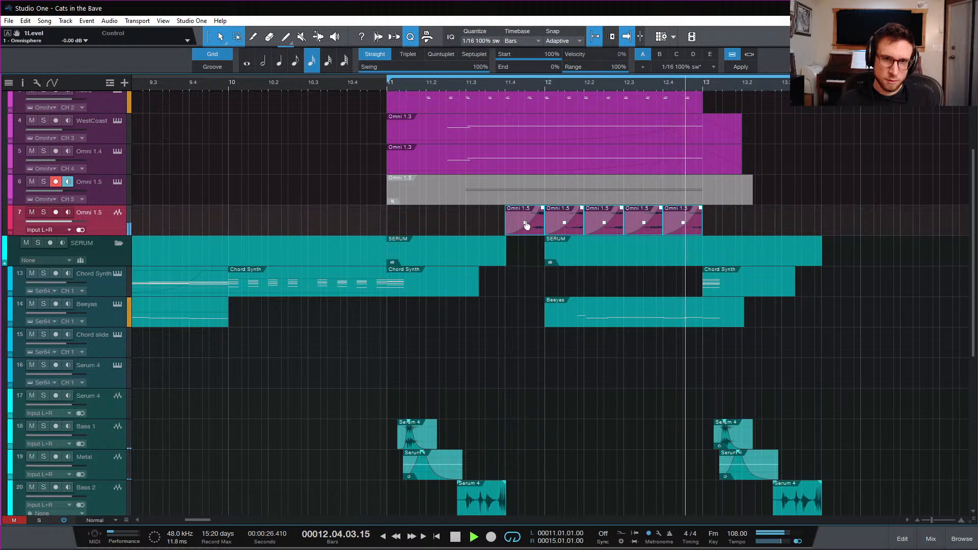
key(space)
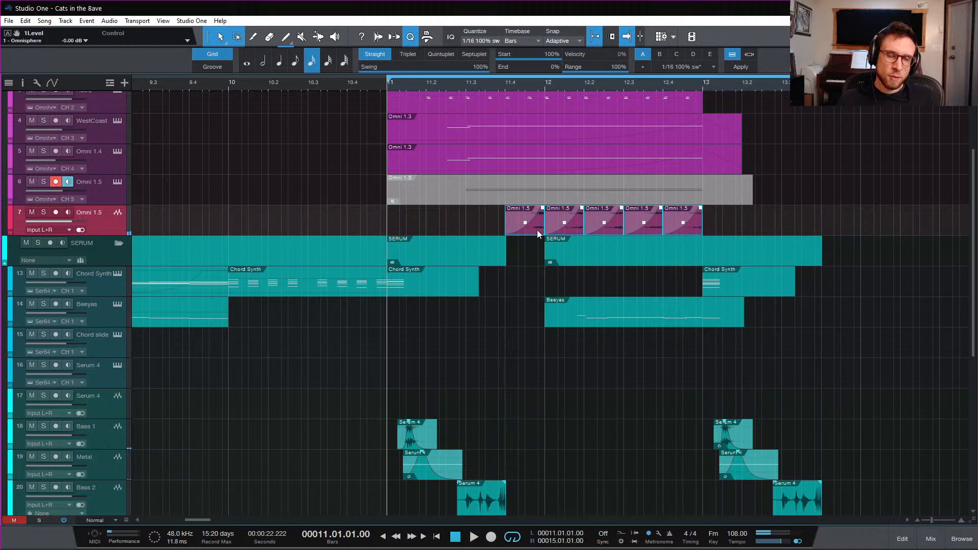
Undo the fade-ins on the five Omni 1.5 slices
key(ctrl+z)
key(ctrl+z)
key(ctrl+z)
key(ctrl+z)
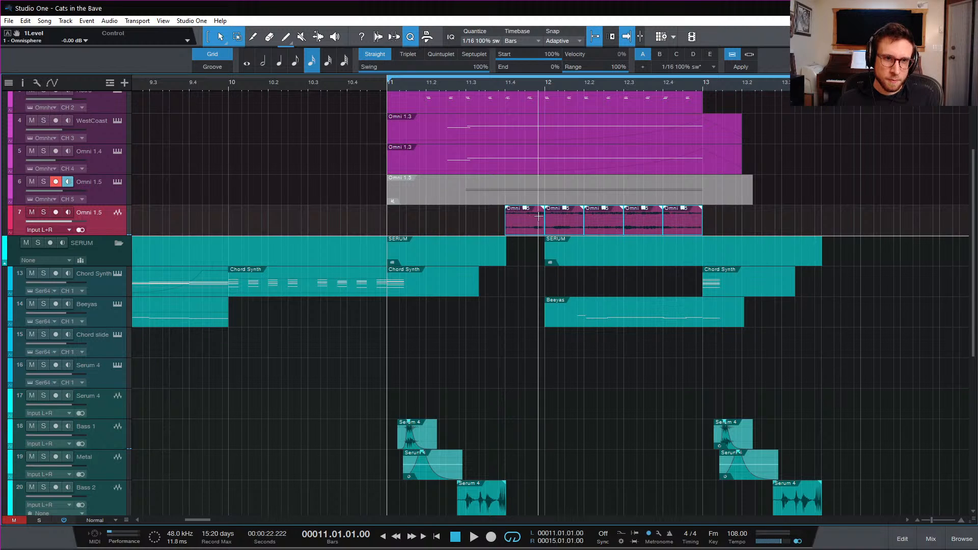
Add full-length curved fade-outs to all five Omni 1.5 slices and play the section from bar 11
drag(542, 208, 551, 234)
key(space)
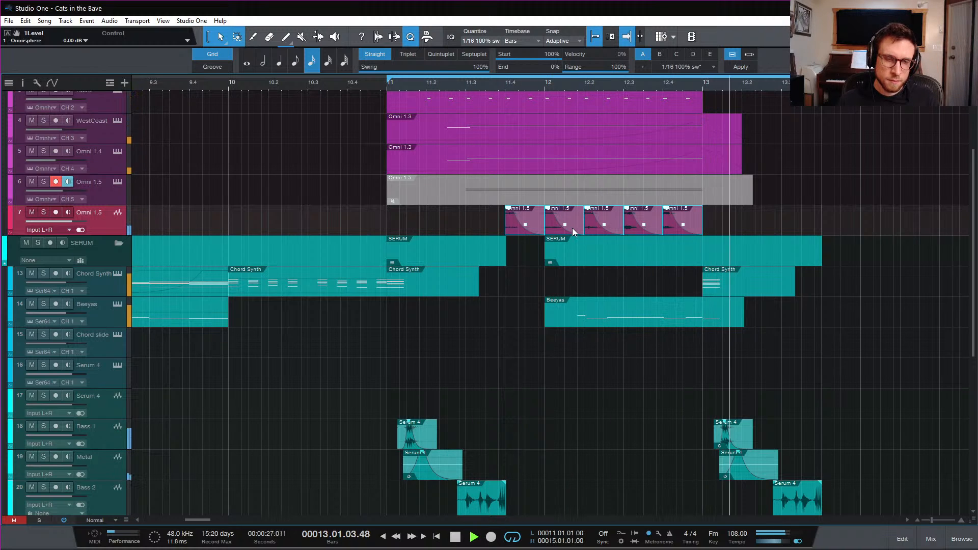
key(space)
Play the section from bar 11 with the first Omni 1.5 slice muted, and unmute it again
click(512, 225)
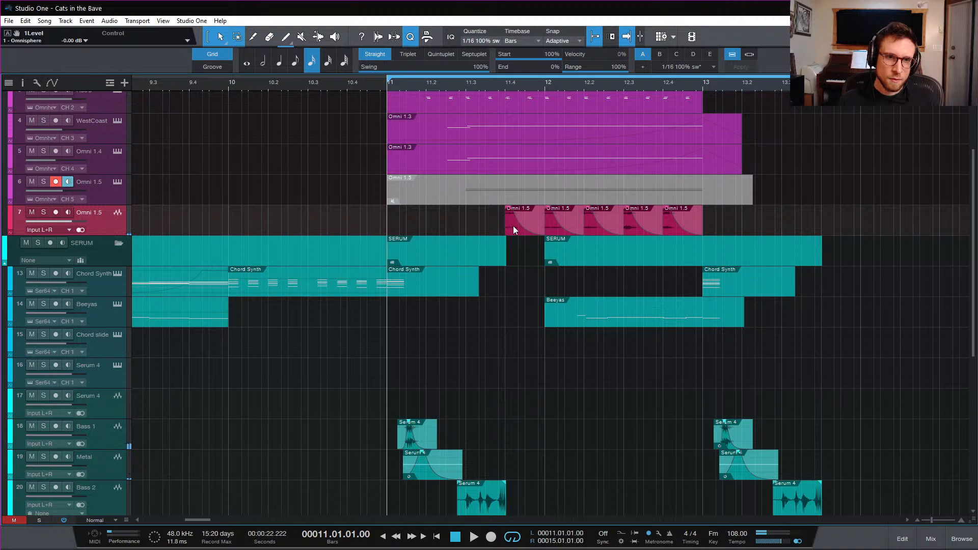
key(space)
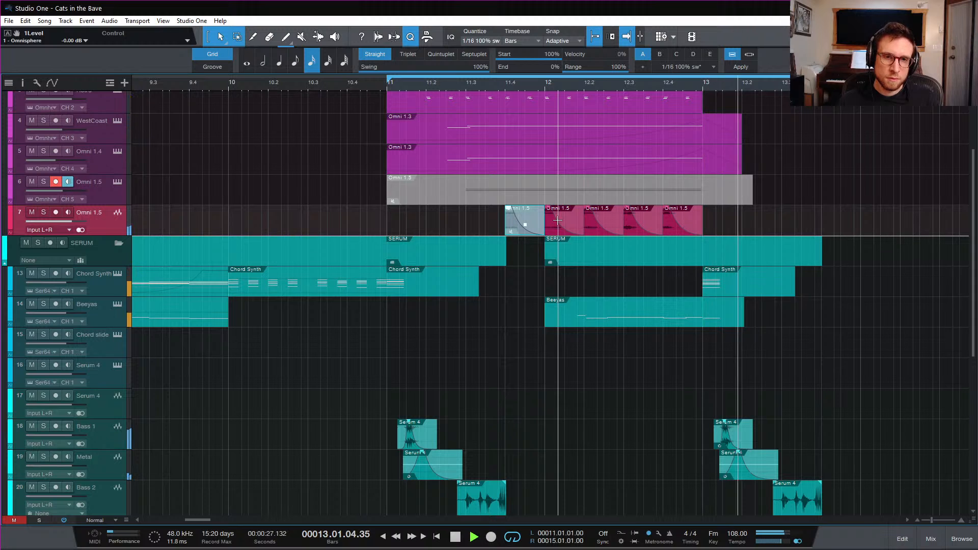
key(space)
key(space)
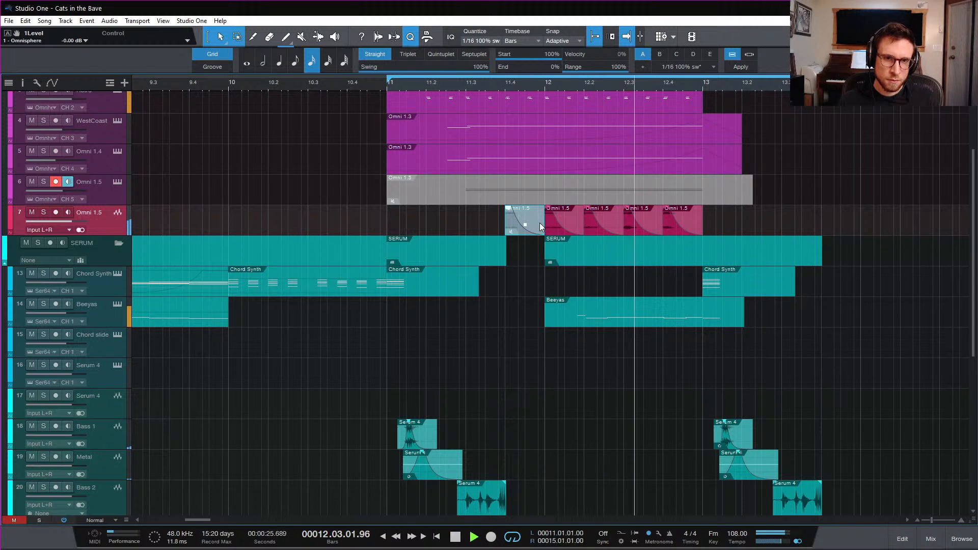
key(space)
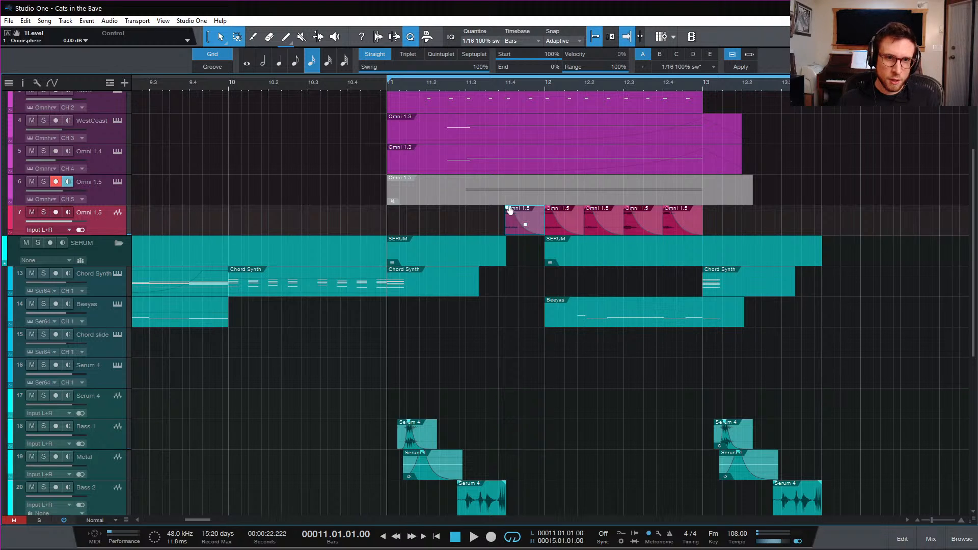
Replace the first Omni 1.5 slice's fade-out with a full-length exponential fade-in and play the section from bar 11
drag(518, 212, 543, 215)
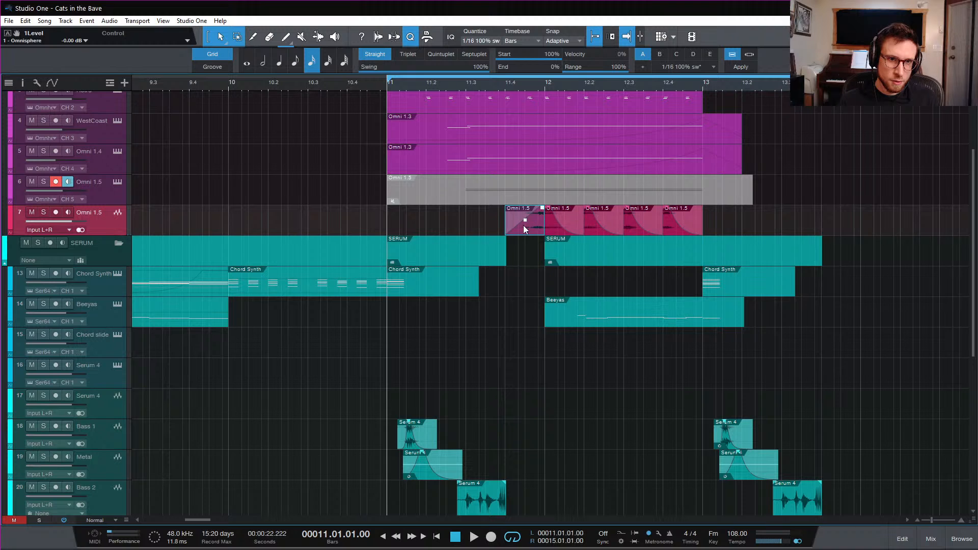
drag(525, 221, 530, 227)
key(space)
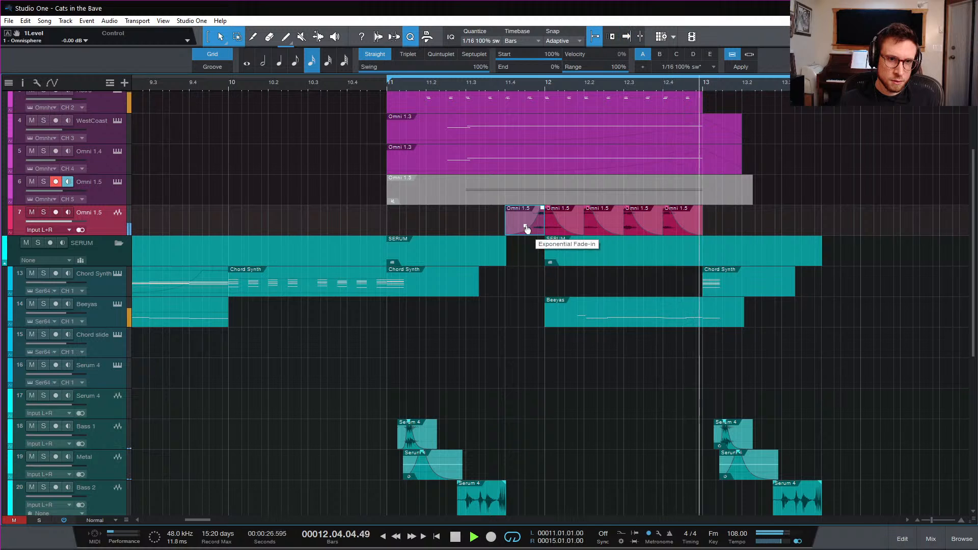
key(space)
Trim the first Omni 1.5 slice's start to 11.04.03 and play the section from bar 11
drag(511, 225, 523, 226)
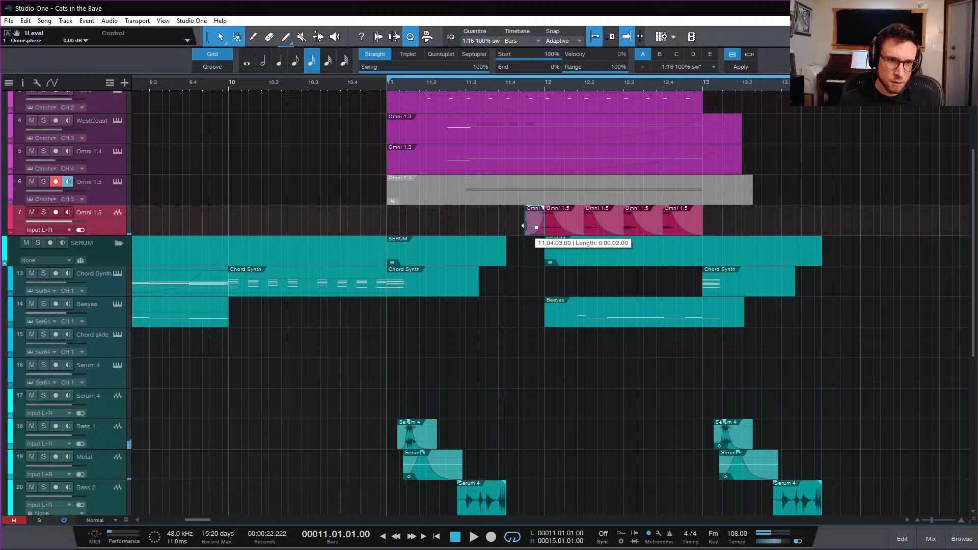
key(space)
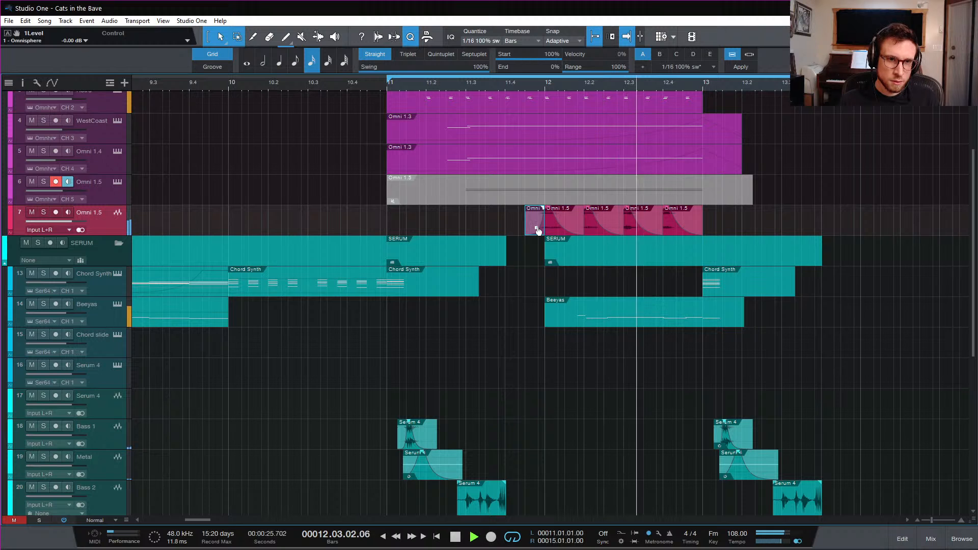
key(space)
Play from the trimmed first slice's start at 11.04.03 to check its swell into bar 12
scroll(538, 231, up, 4)
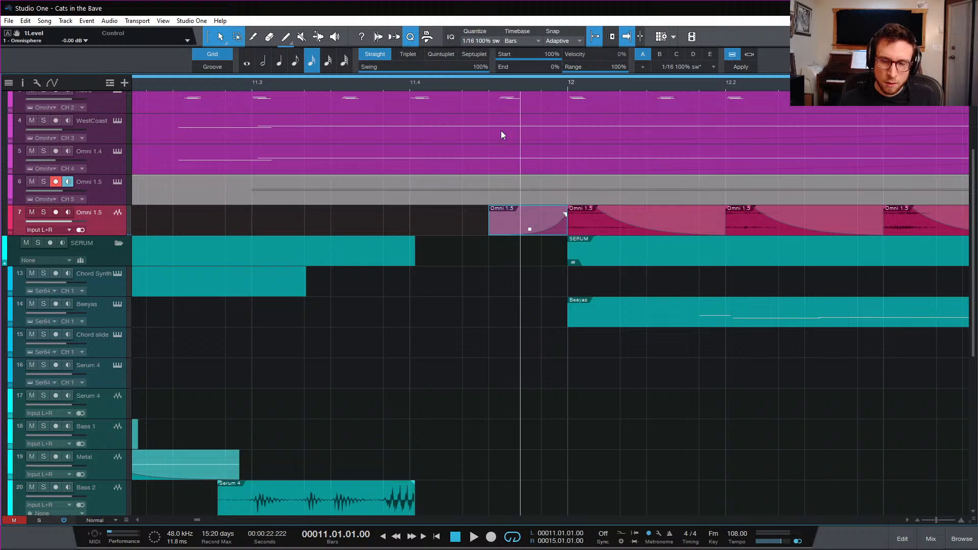
click(487, 83)
key(space)
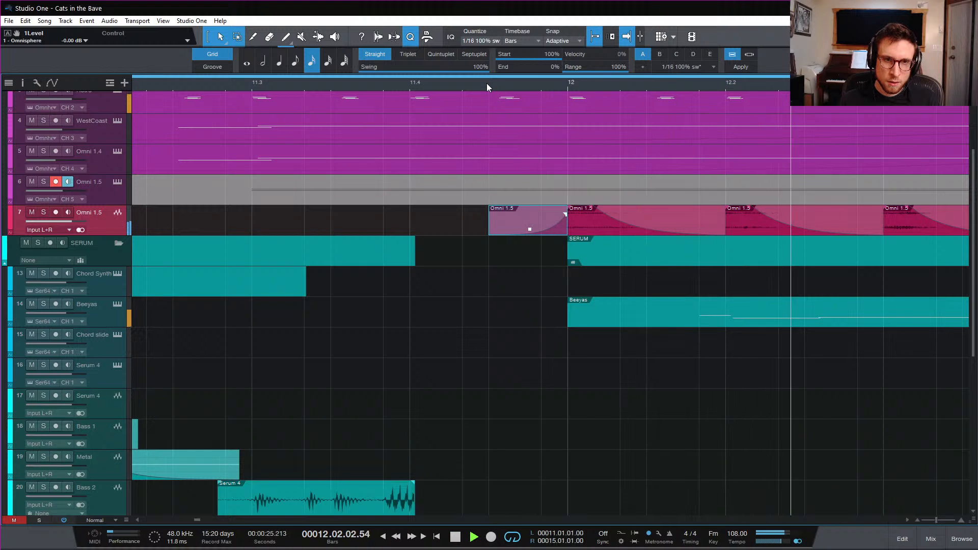
key(space)
scroll(515, 102, down, 3)
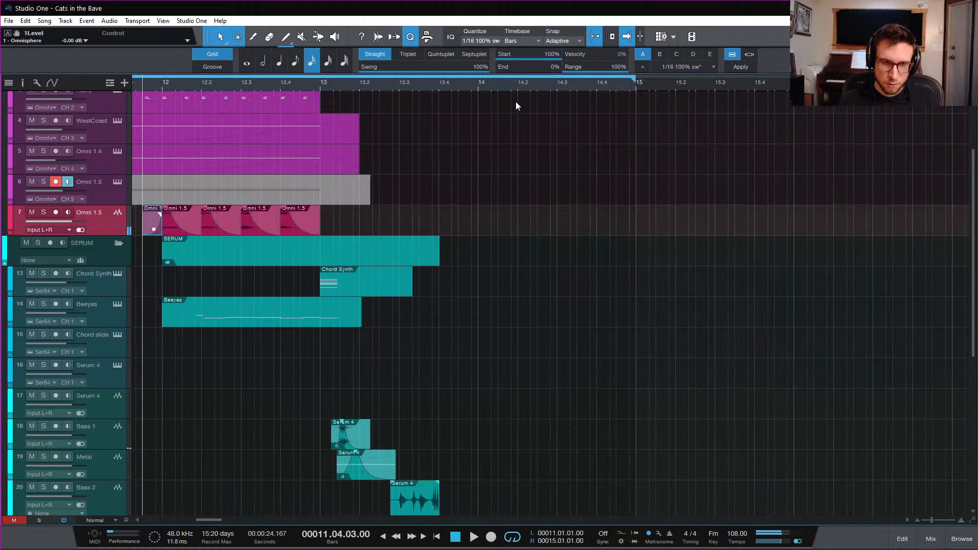
scroll(502, 192, up, 2)
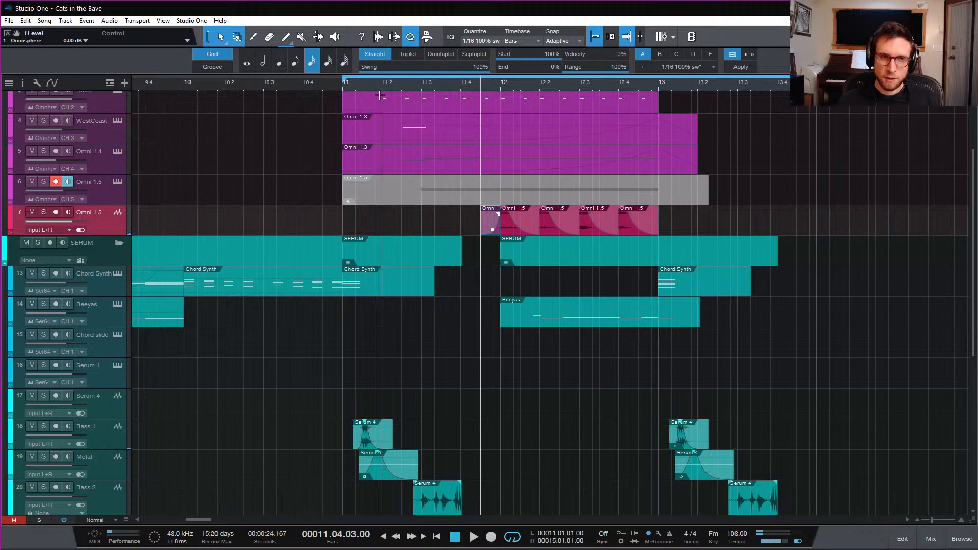
Play the arrangement from bar 11, and play it again from bar 13
click(340, 83)
key(space)
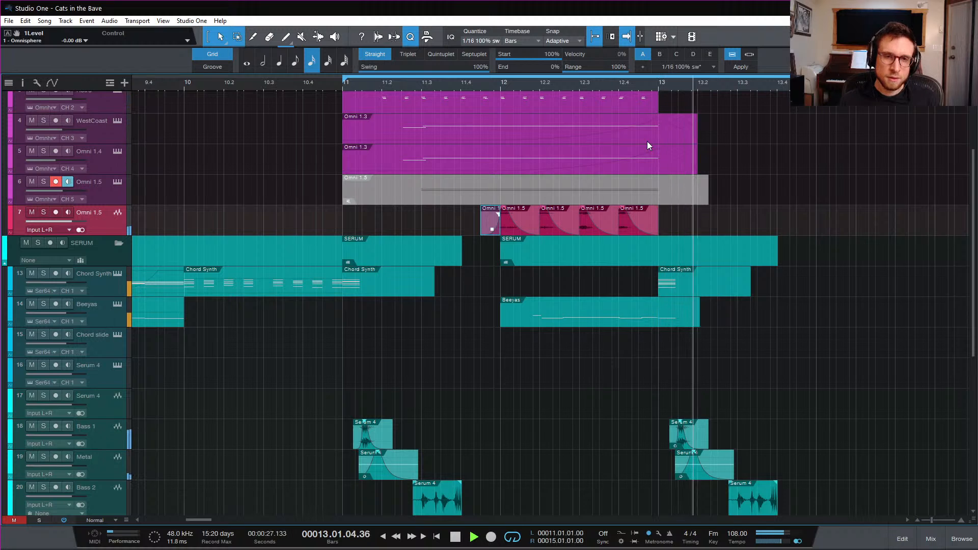
key(space)
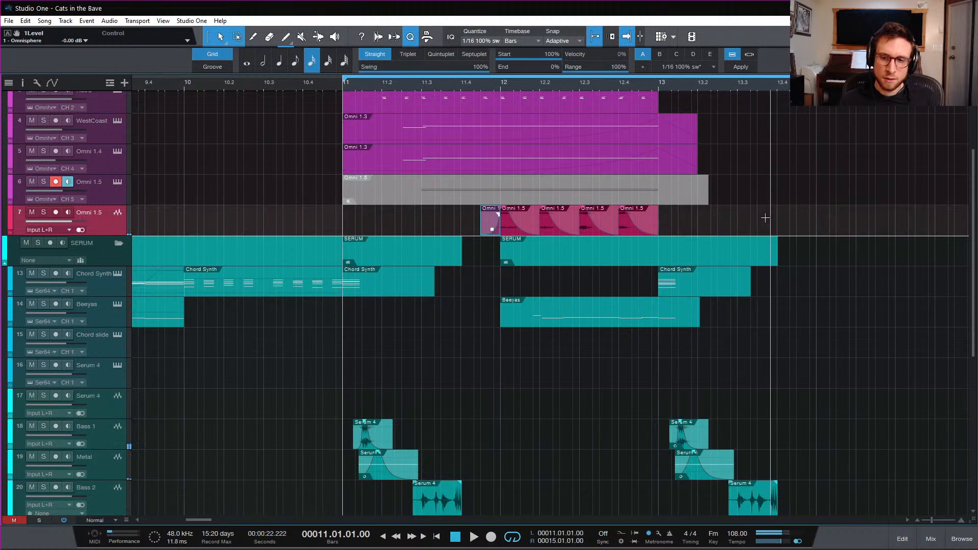
click(659, 85)
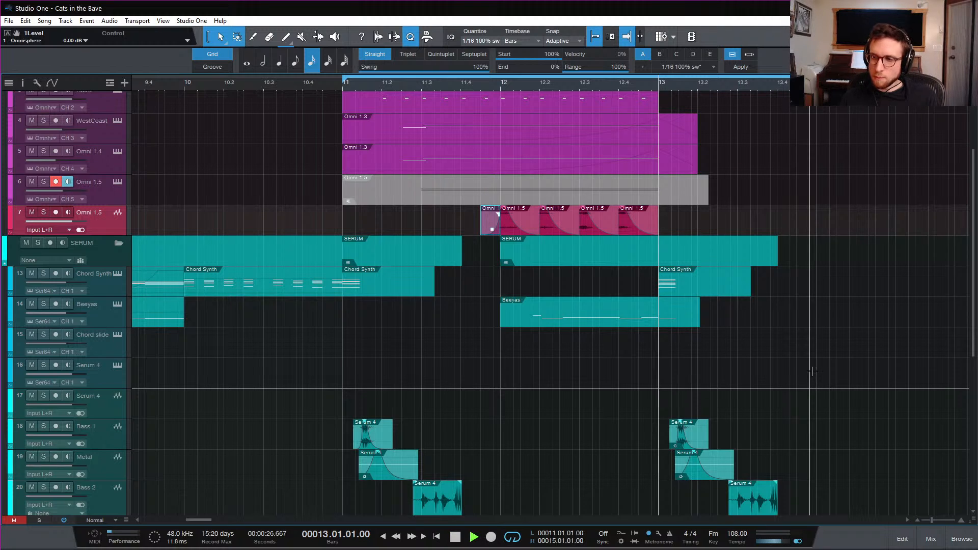
key(space)
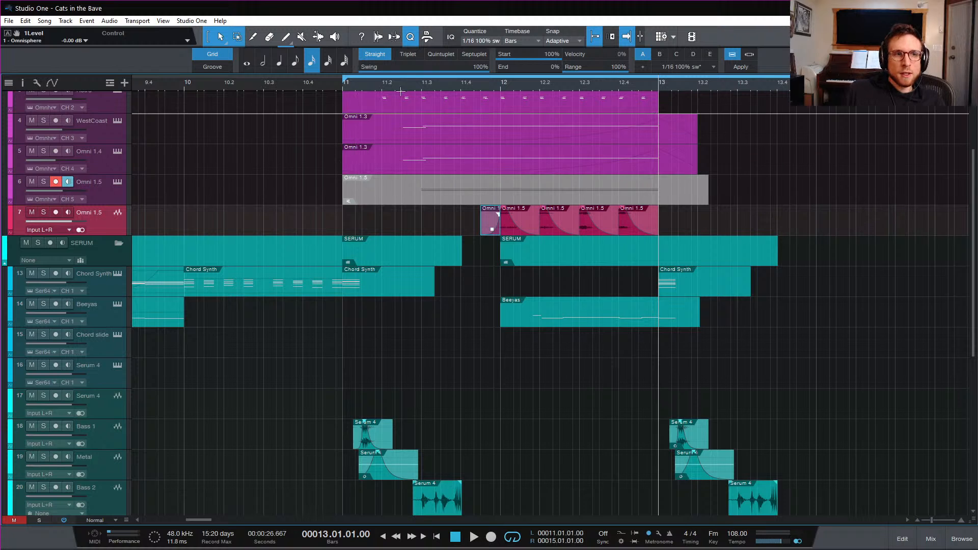
Play the whole arrangement from 1.02 into bar 13, and place the playback position at bar 13
click(342, 88)
key(w)
key(w)
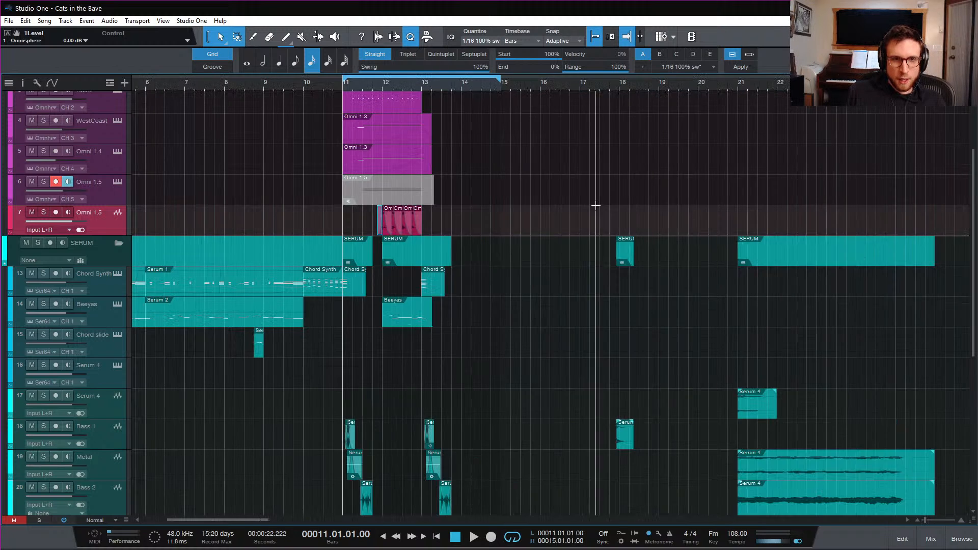
scroll(494, 237, left, 3)
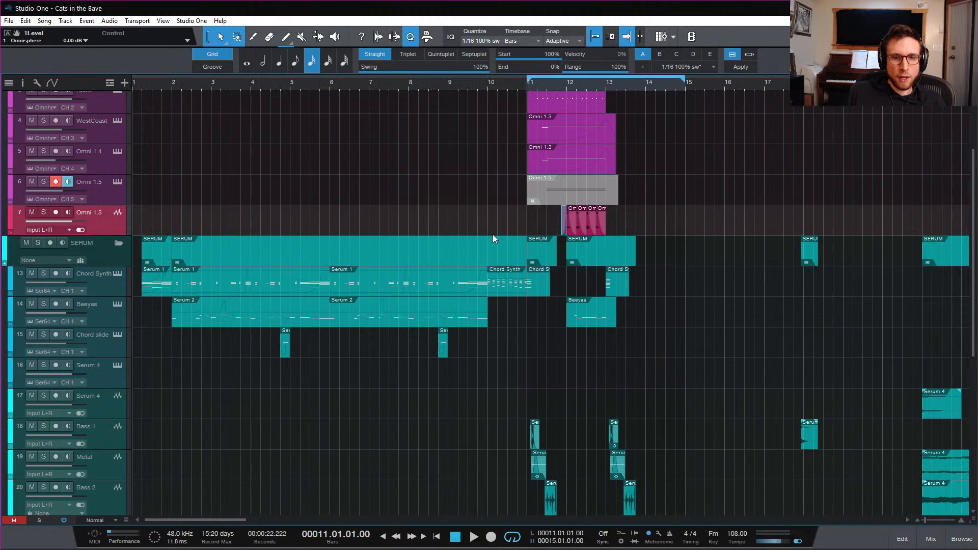
click(142, 85)
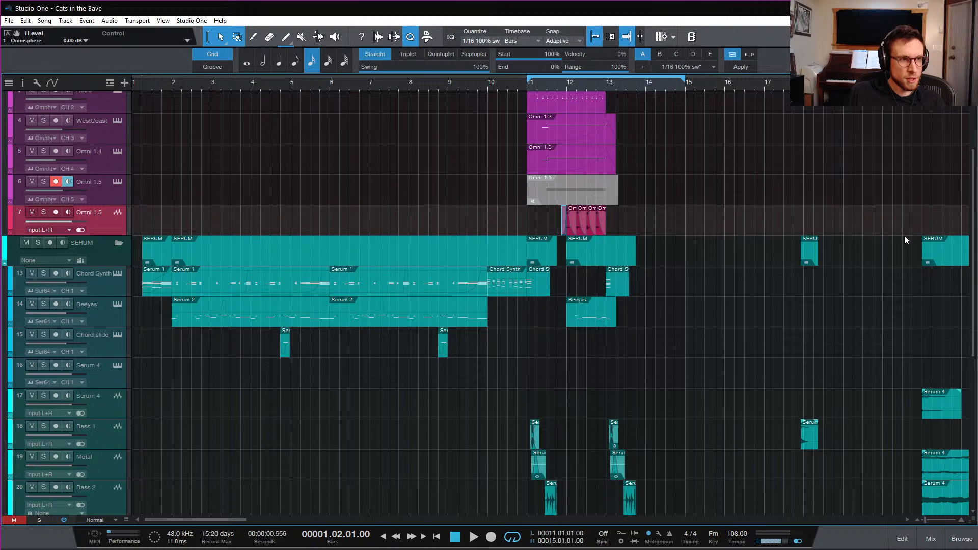
key(space)
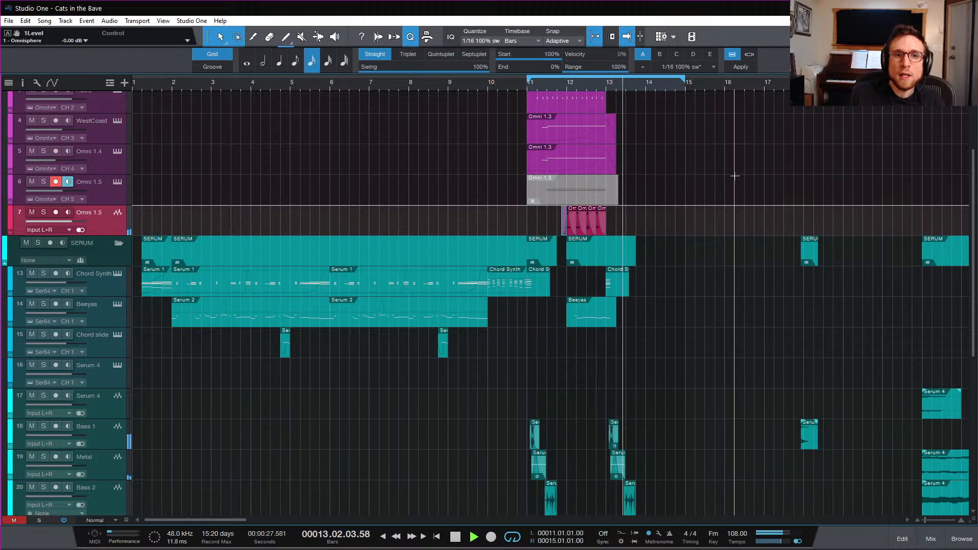
key(space)
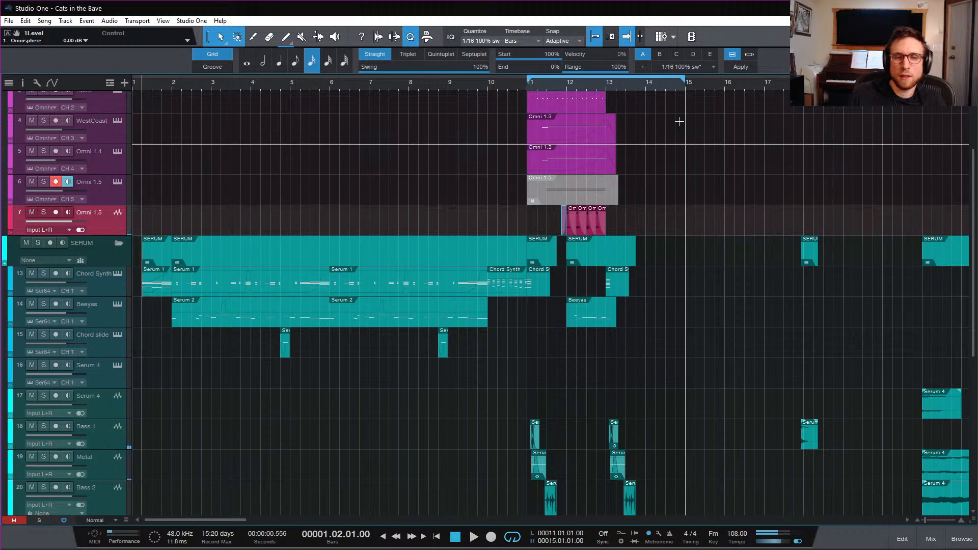
click(606, 83)
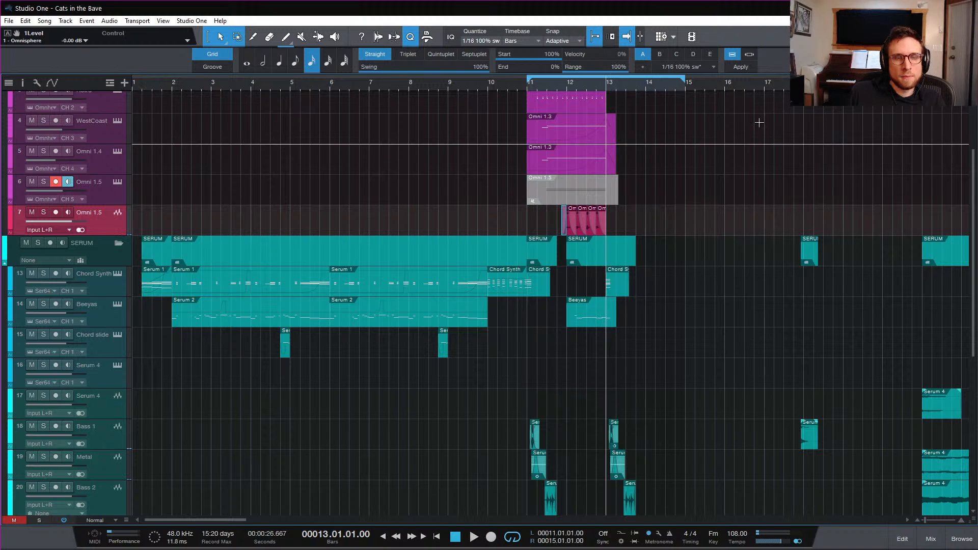
Pack the audio tracks from Serum 4 (17) through Take 1 (21) into a folder named Bass Sounds
scroll(701, 267, up, 1)
scroll(701, 268, up, 2)
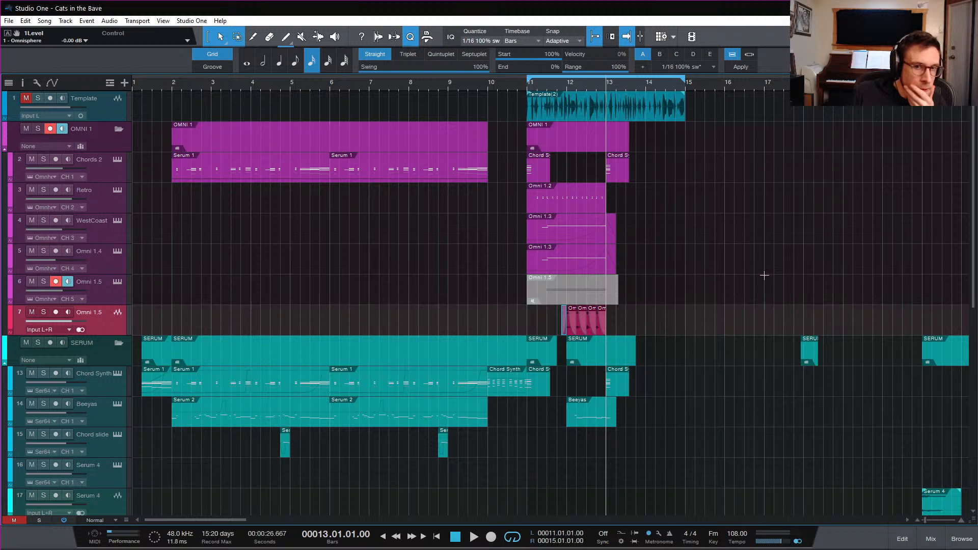
scroll(675, 350, down, 1)
scroll(675, 351, down, 3)
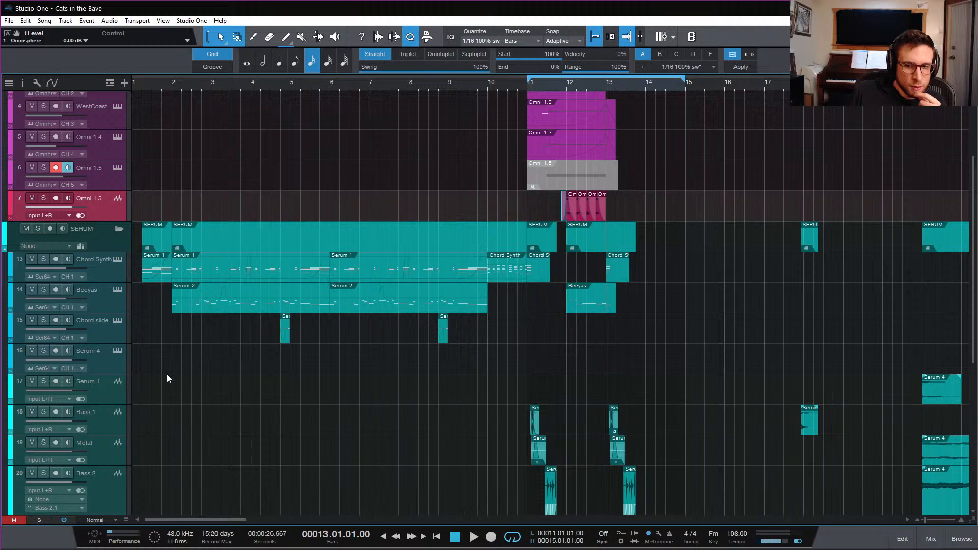
click(111, 359)
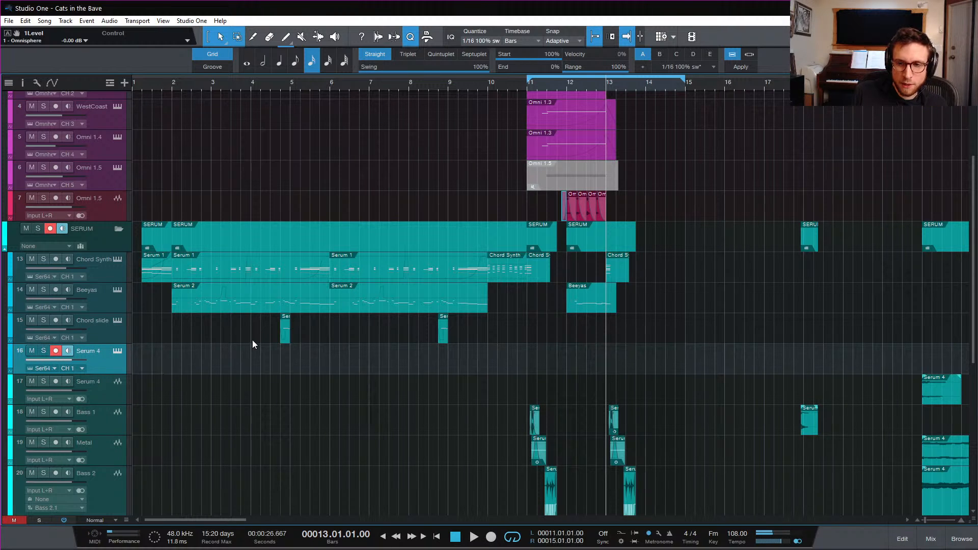
click(99, 392)
scroll(108, 441, down, 4)
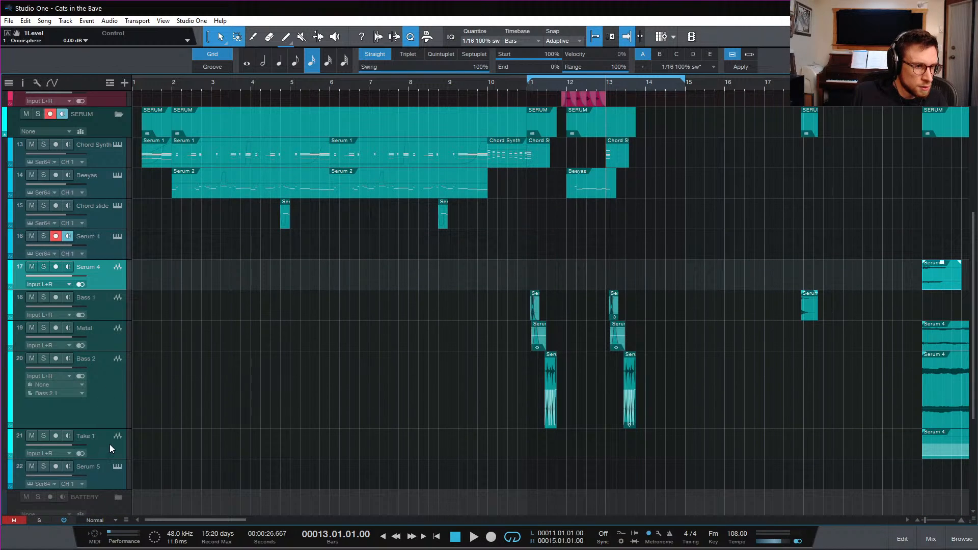
shift+click(109, 444)
right_click(109, 382)
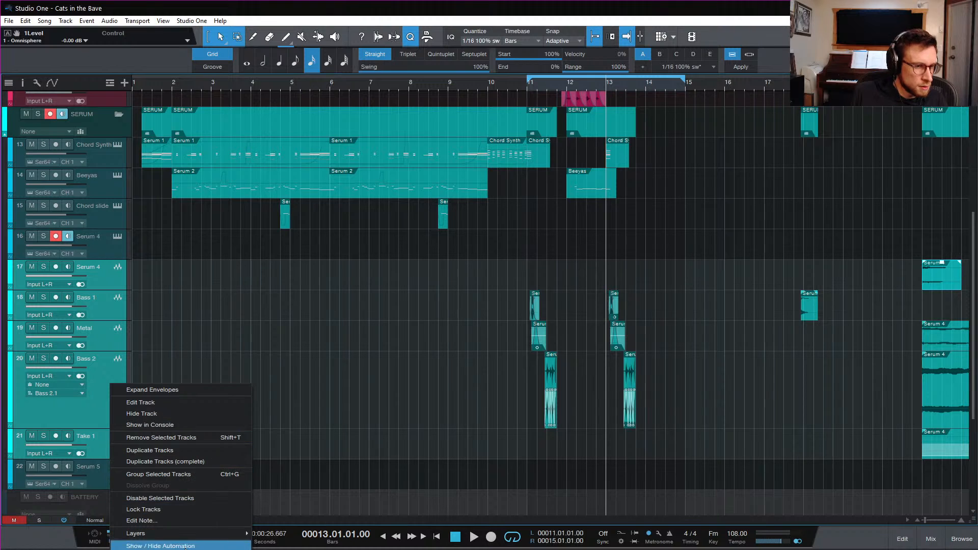
click(168, 546)
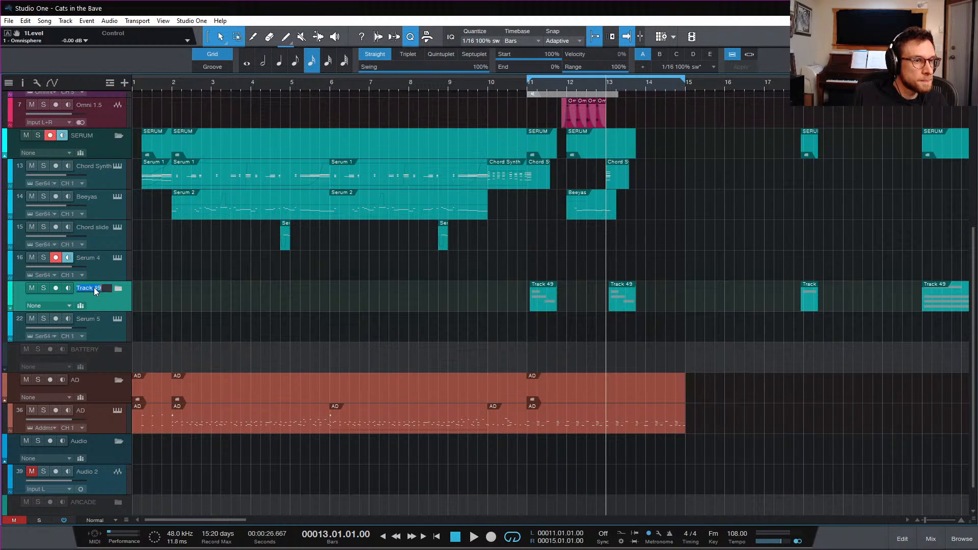
text(Bass Sounds)
key(Return)
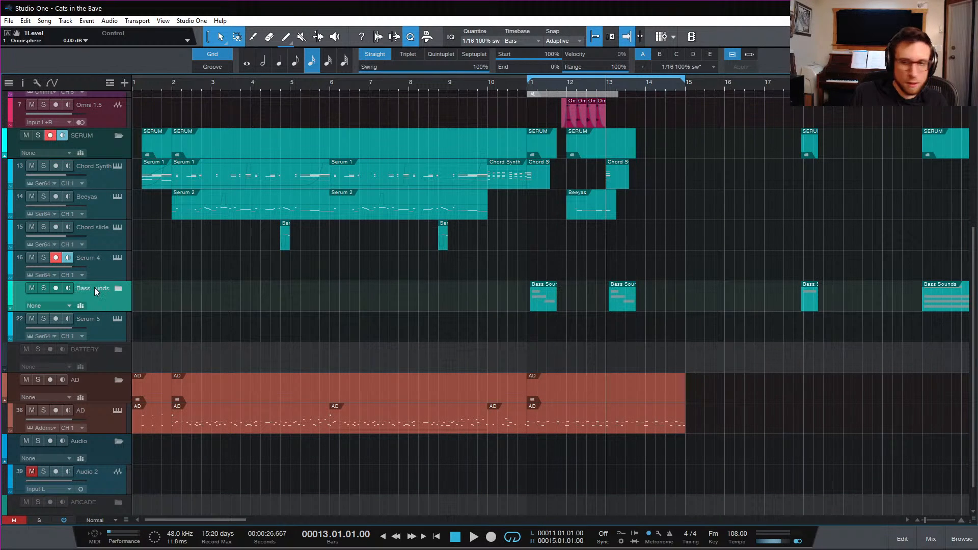
Load the Keys - Endless Twilight preset from the Unison Chillout Collection into the Serum 5 track's instrument
click(112, 327)
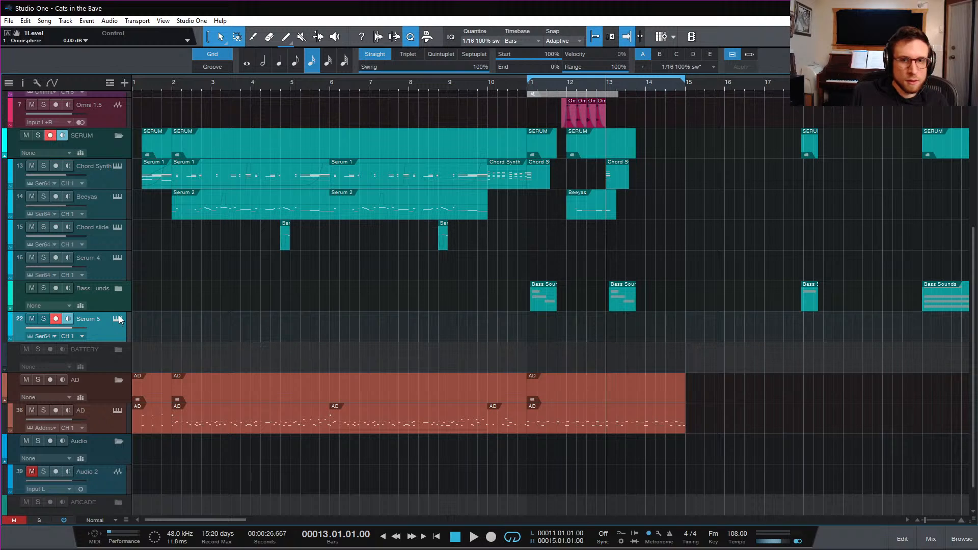
click(118, 319)
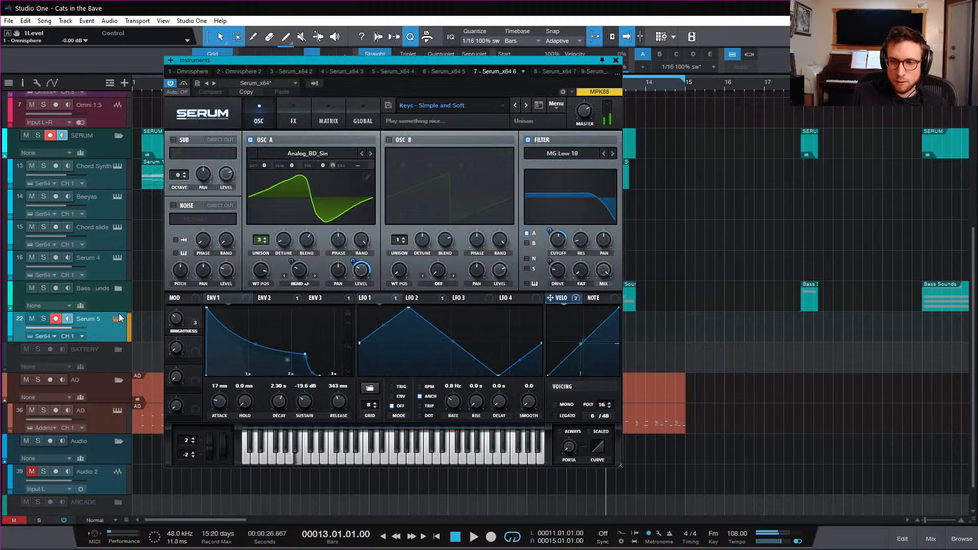
click(461, 107)
mouse_move(497, 230)
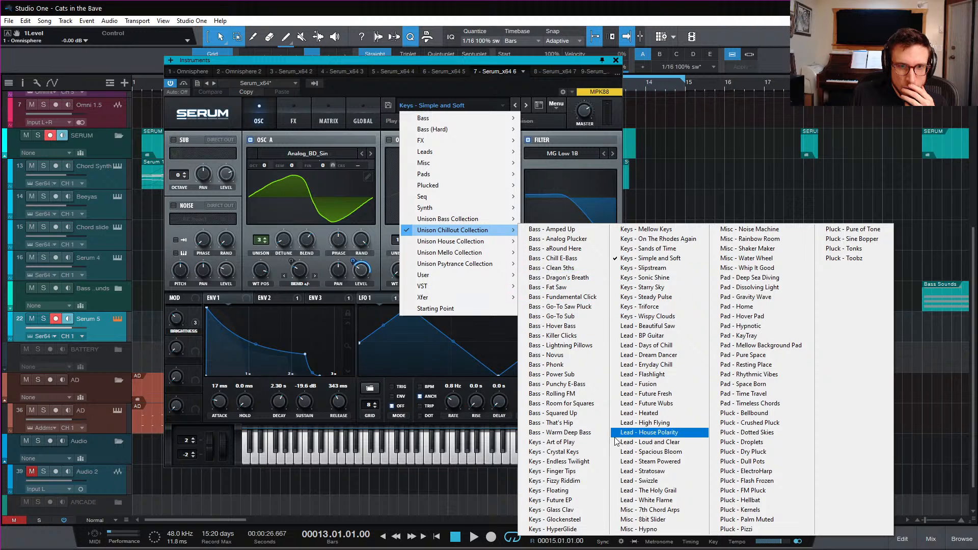
click(595, 462)
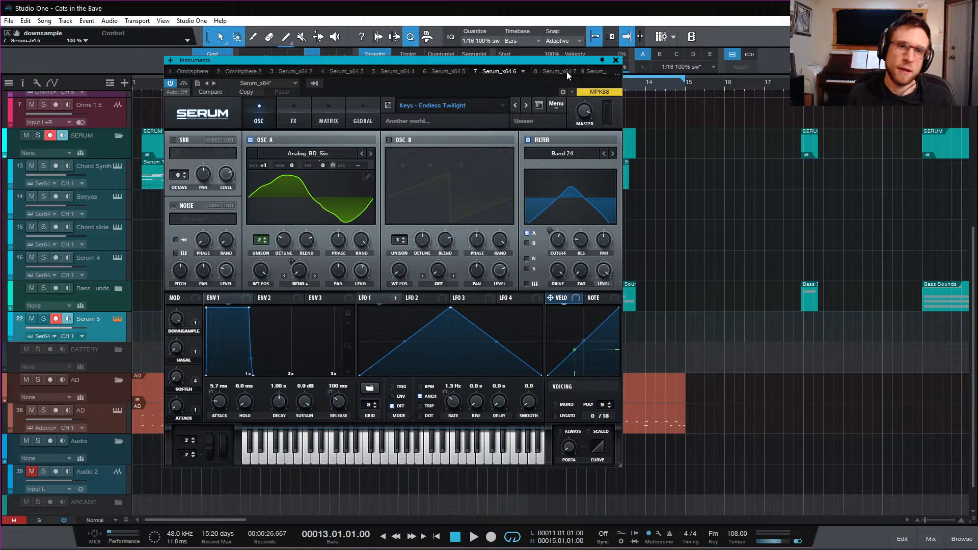
Record a long-note part on the Serum 5 track with the loaded preset, starting from bar 11
drag(545, 61, 724, 149)
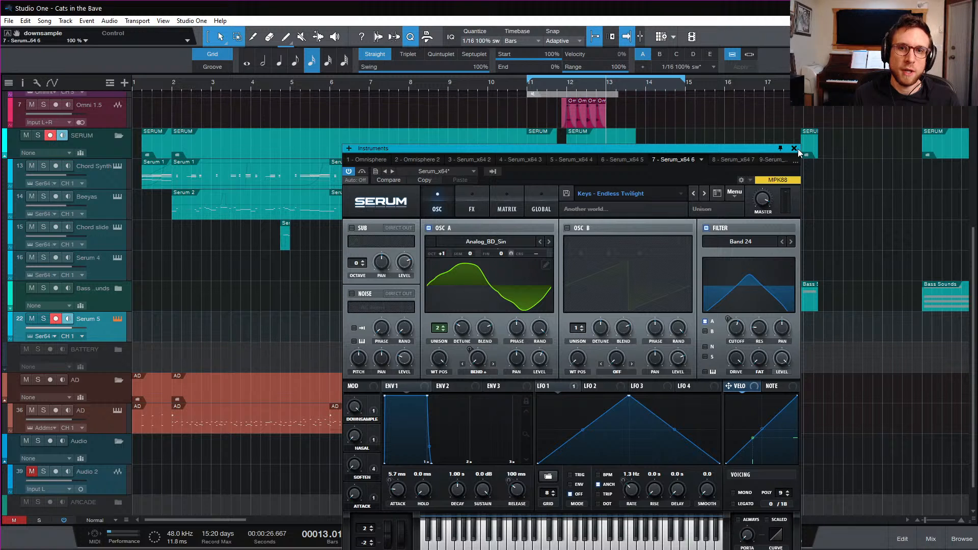
drag(698, 149, 624, 197)
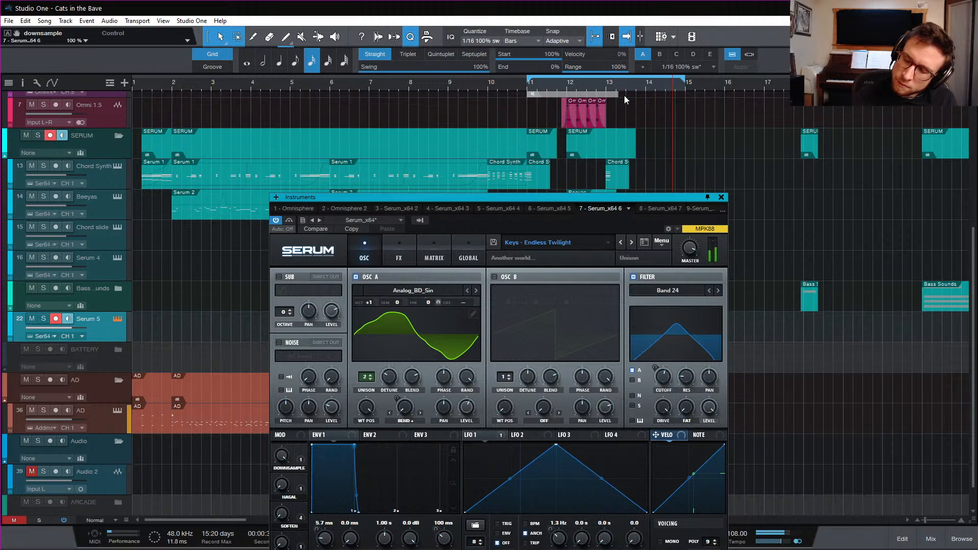
key(space)
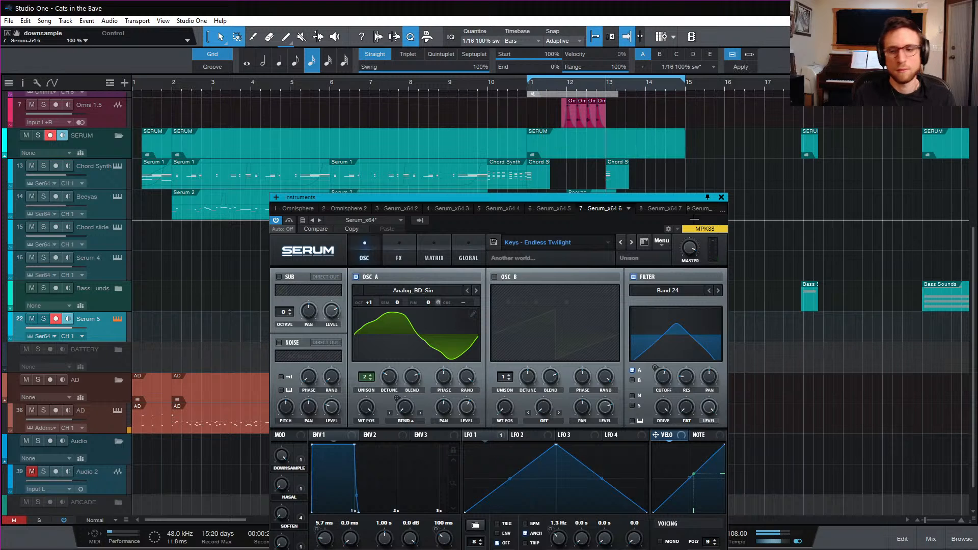
Close the Serum instrument, trim the recorded Serum 5 event's start to bar 13, and open it for note editing
click(721, 197)
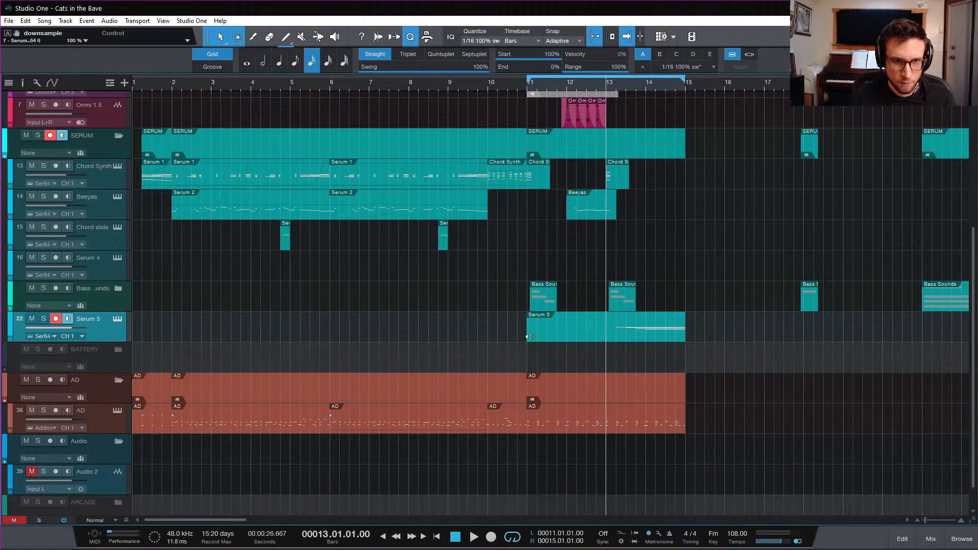
drag(533, 336, 612, 341)
double_click(612, 339)
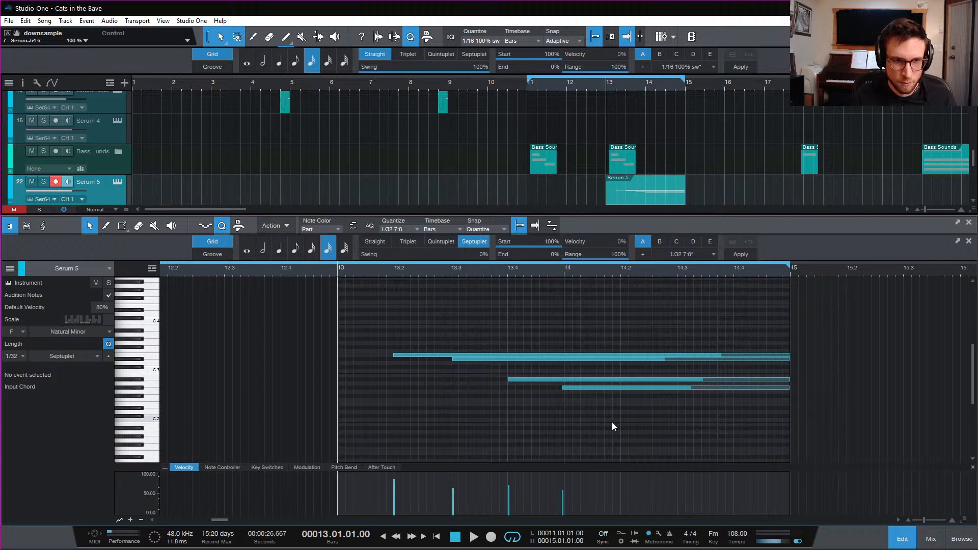
Set the Ab 2 note's start to 14.01.01.12 and play the Serum 5 part from bar 13
drag(562, 387, 565, 387)
key(space)
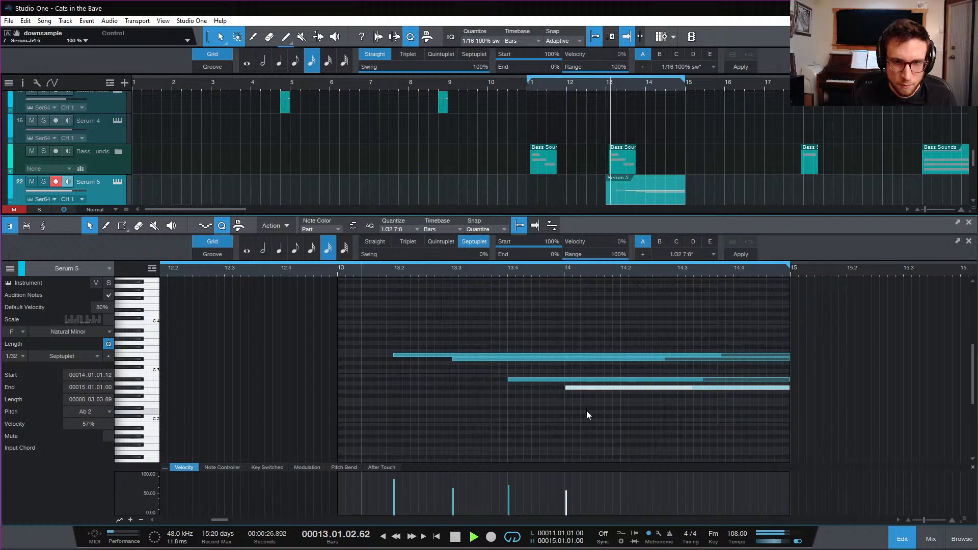
click(395, 354)
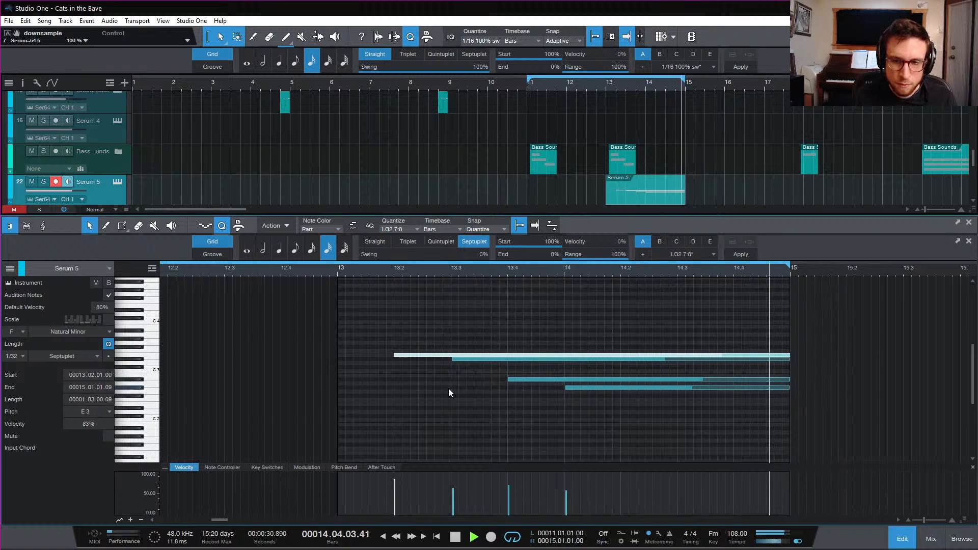
key(space)
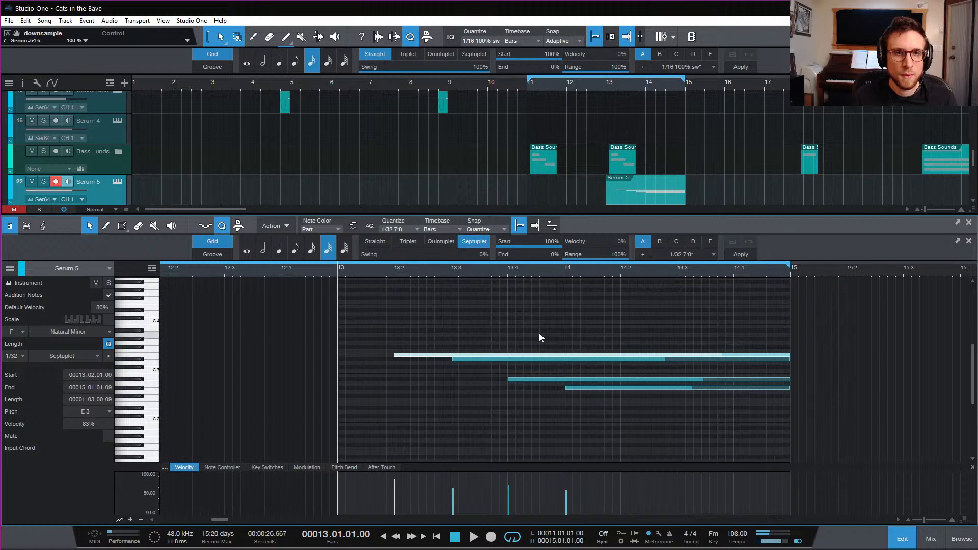
click(908, 540)
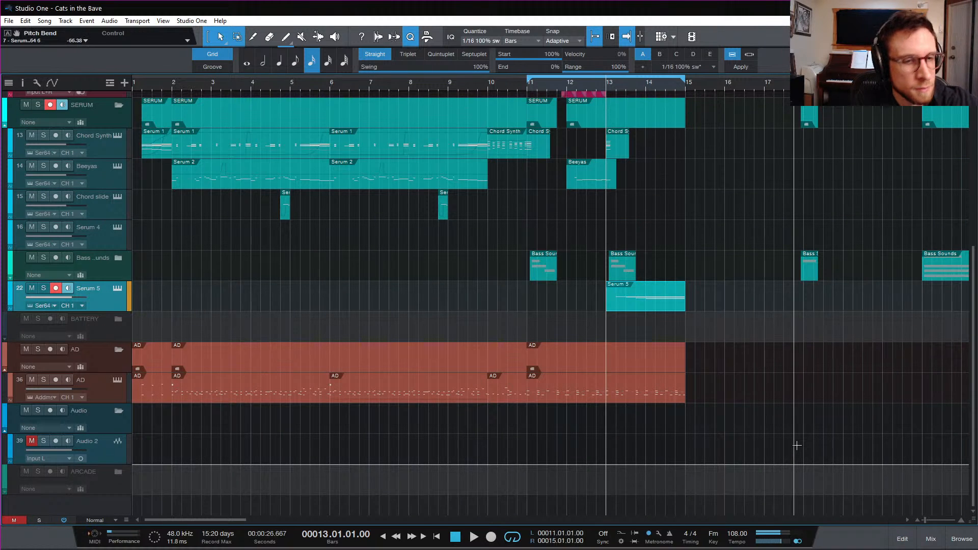
Try overdubbing pitch bend on the Serum 5 part from bar 11 and play the result from bar 13
key(space)
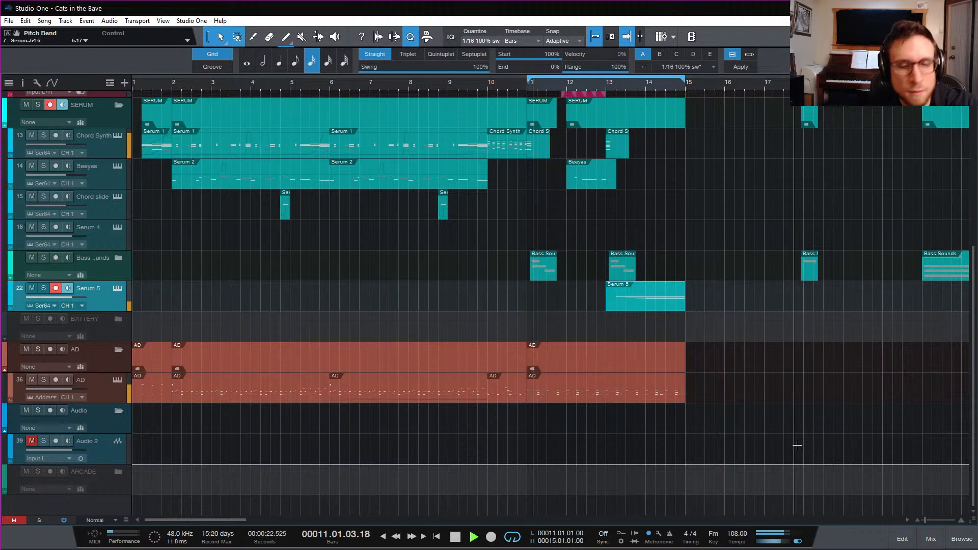
key(KP_Multiply)
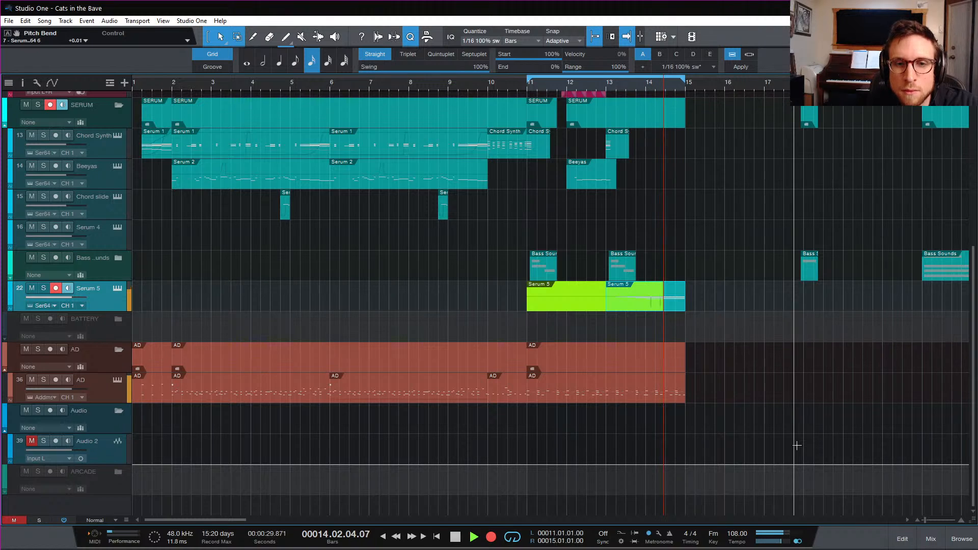
key(space)
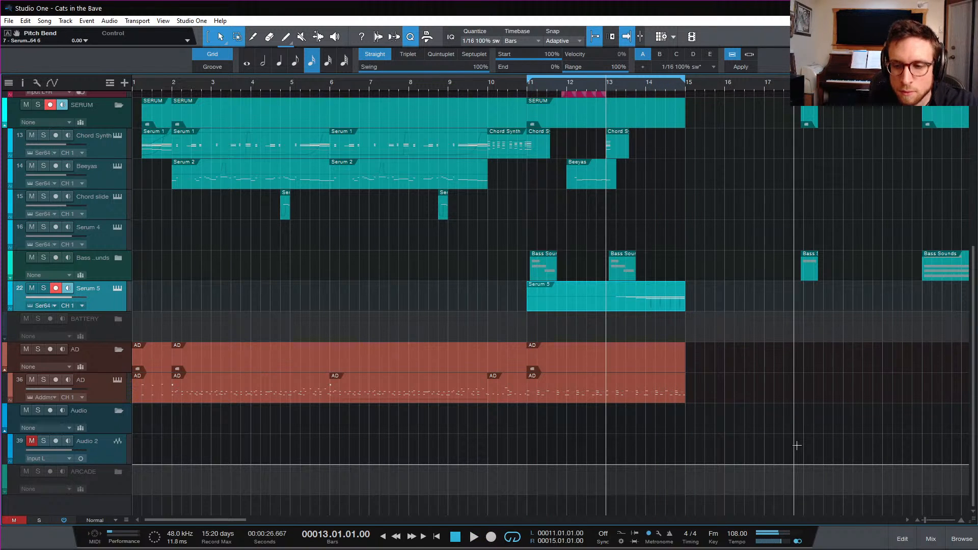
key(space)
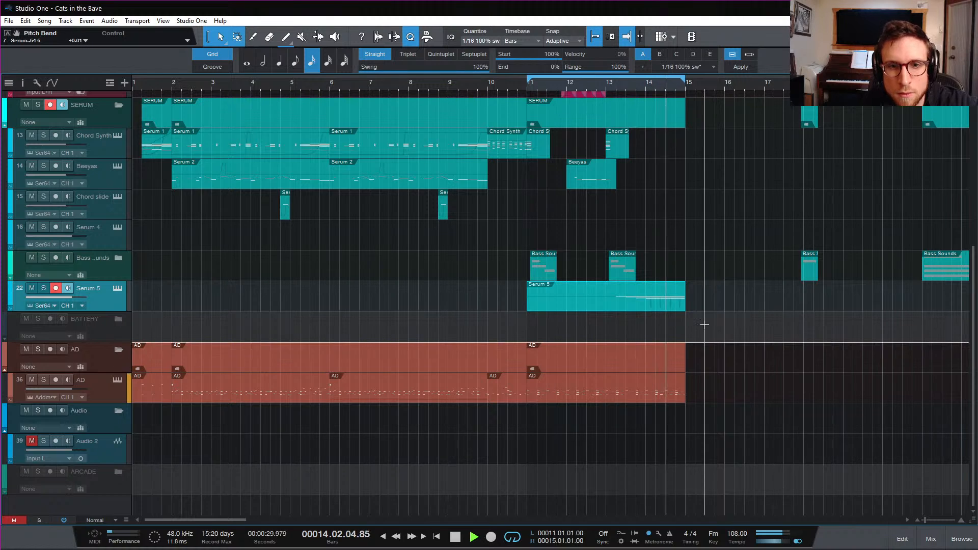
key(space)
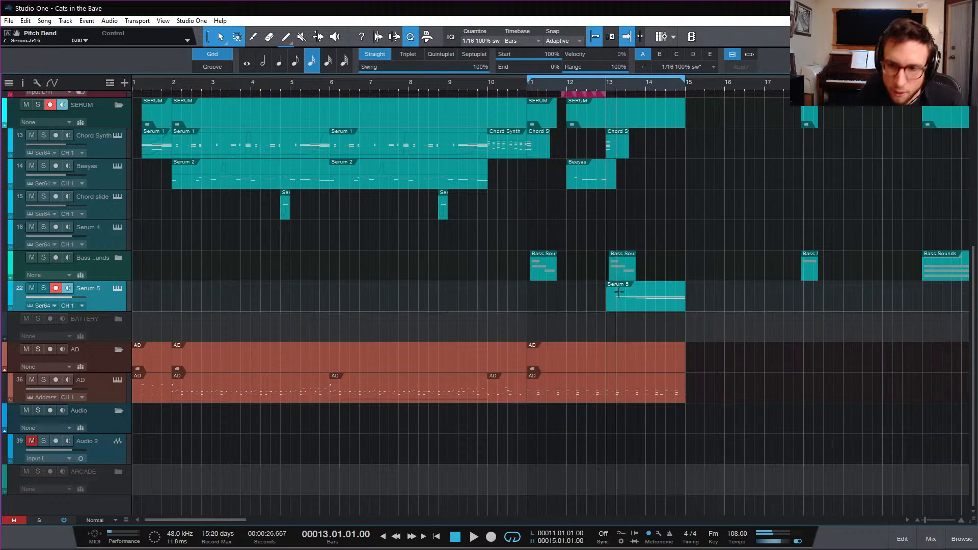
Set the Serum 5 instrument's downward pitch bend range to -12 semitones and reopen the Serum 5 event for note editing
click(116, 288)
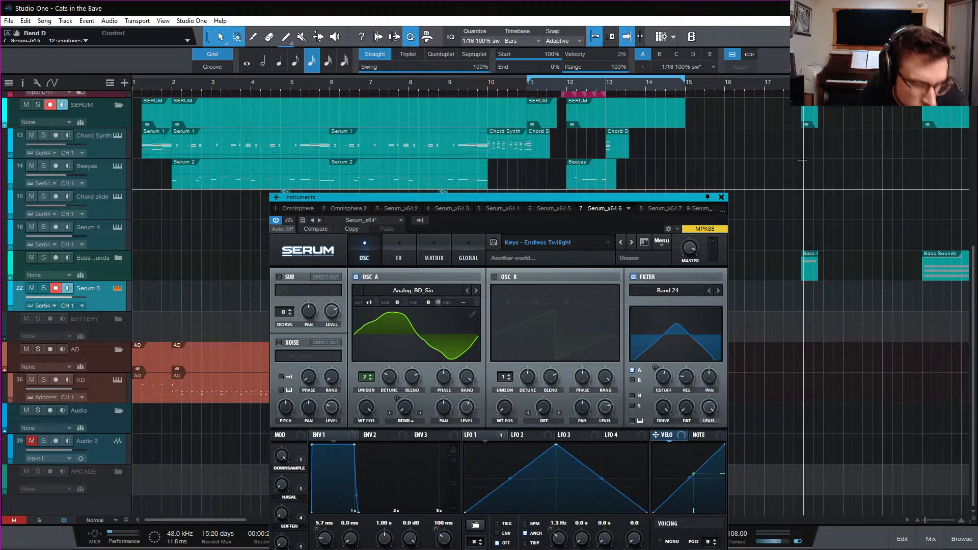
click(721, 198)
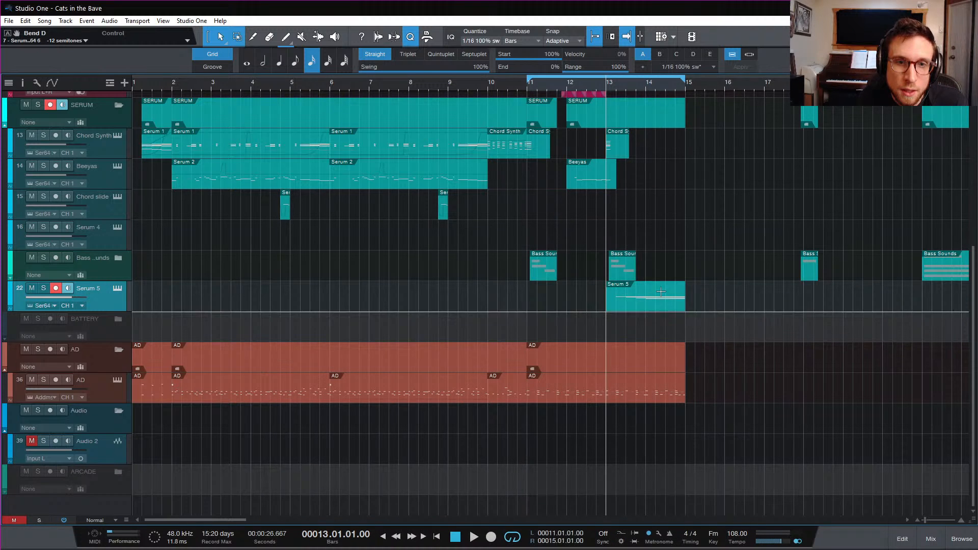
double_click(635, 305)
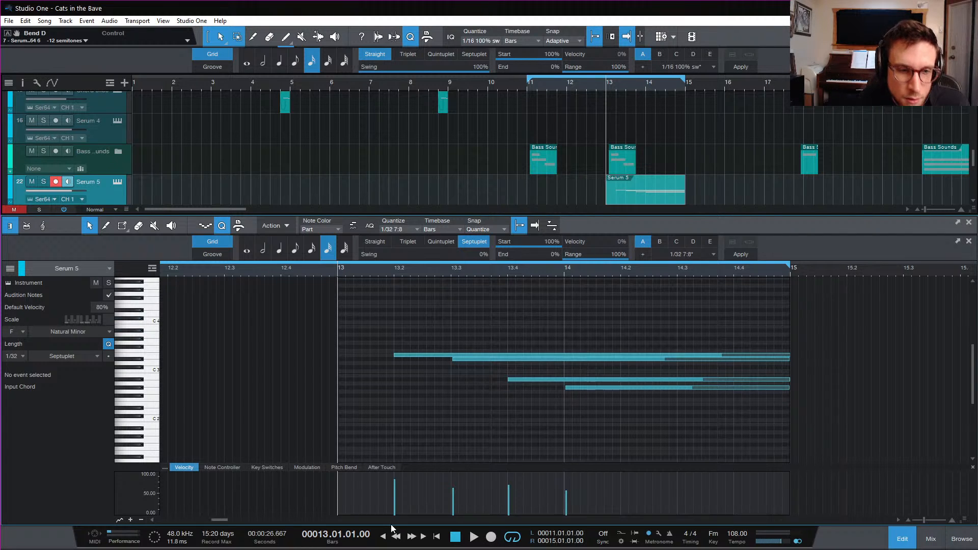
Draw a pitch bend dip to -100 between 14 and 14.2 in the Serum 5 part and play it from bar 13
click(342, 468)
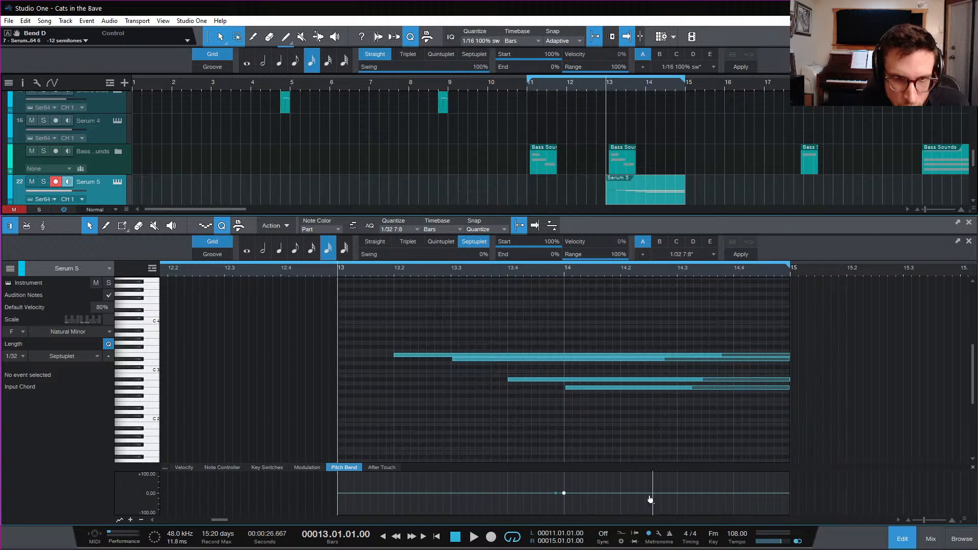
click(618, 497)
drag(611, 496, 609, 518)
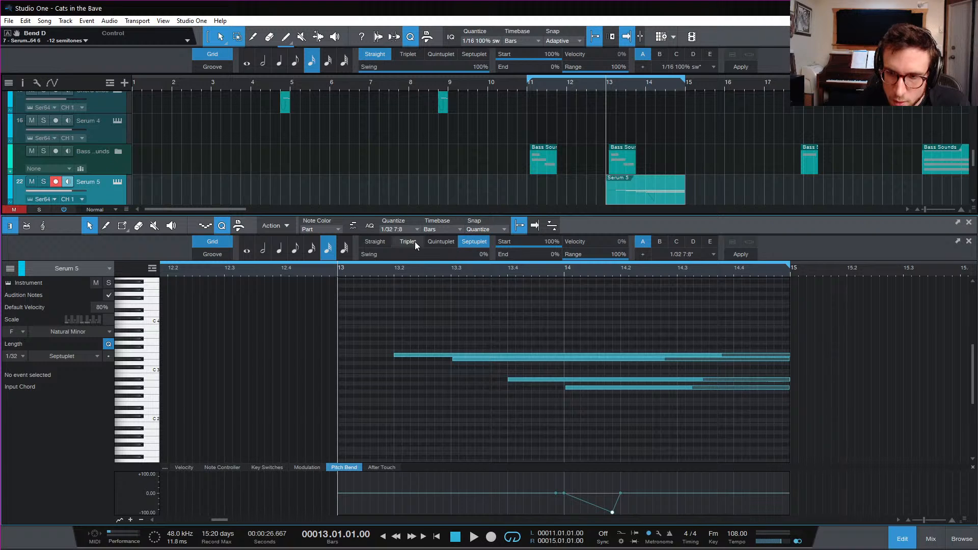
key(space)
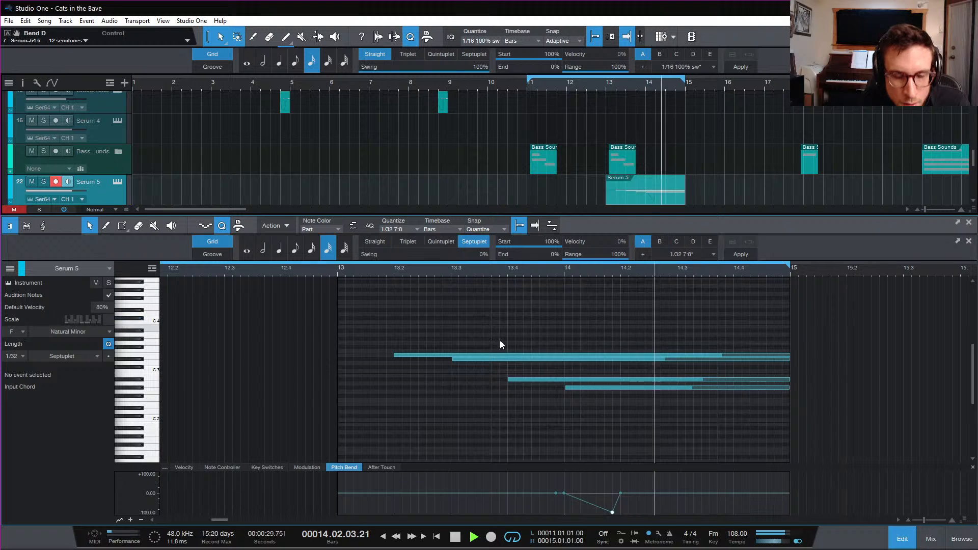
key(space)
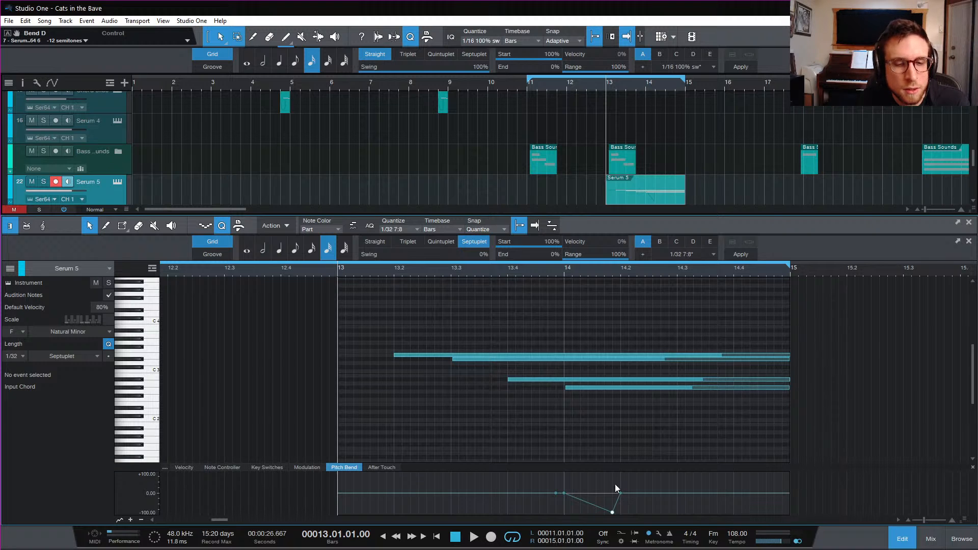
Bend the descending segment of the pitch bend dip into a curve and audition it from bar 14
key(space)
key(e)
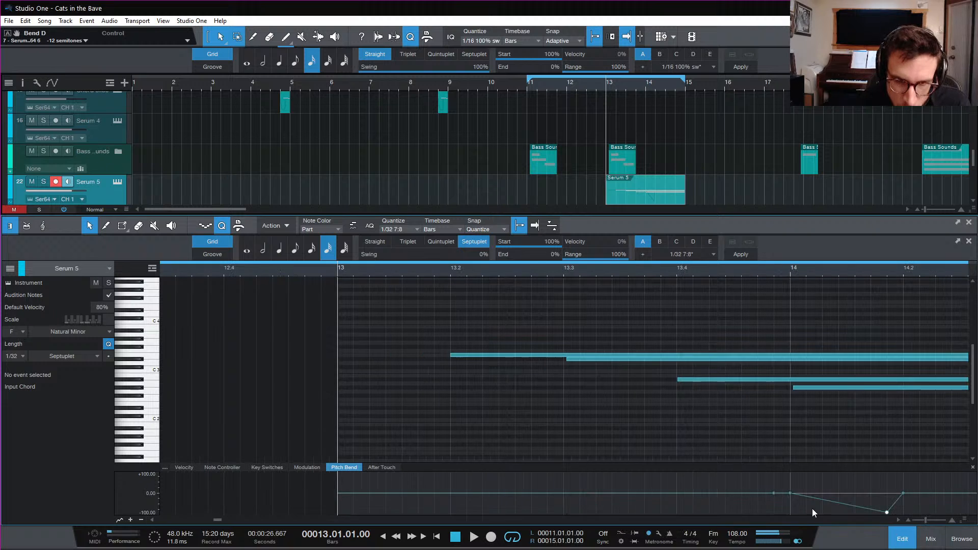
scroll(812, 508, right, 2)
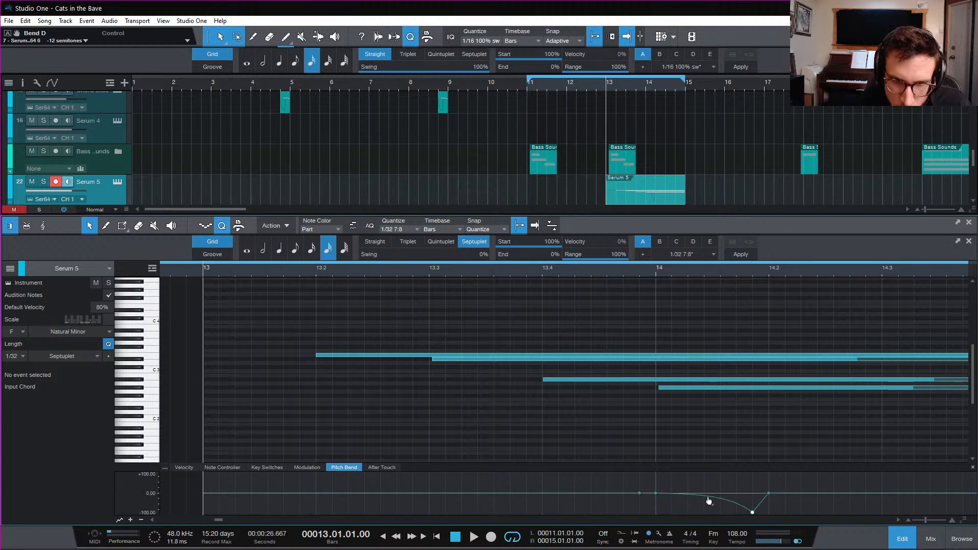
click(657, 270)
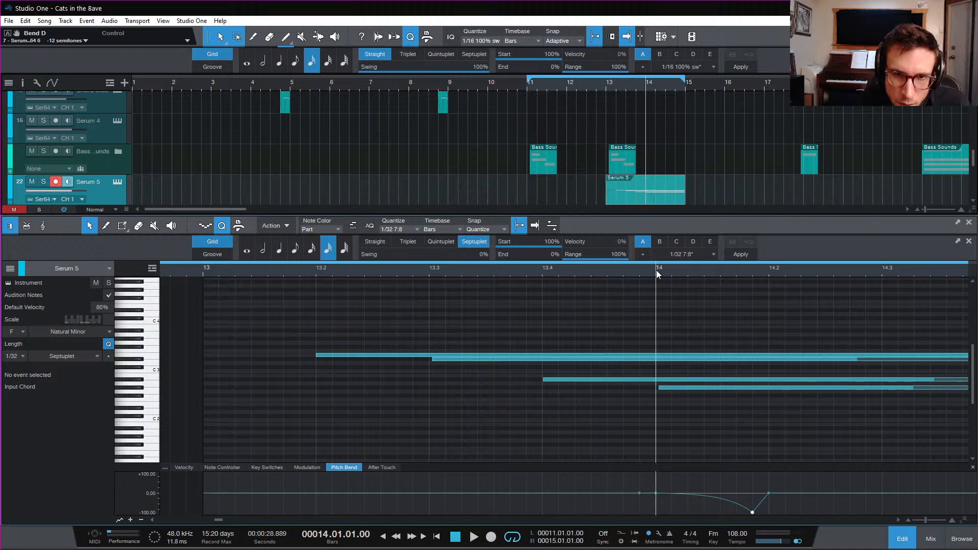
key(space)
key(space)
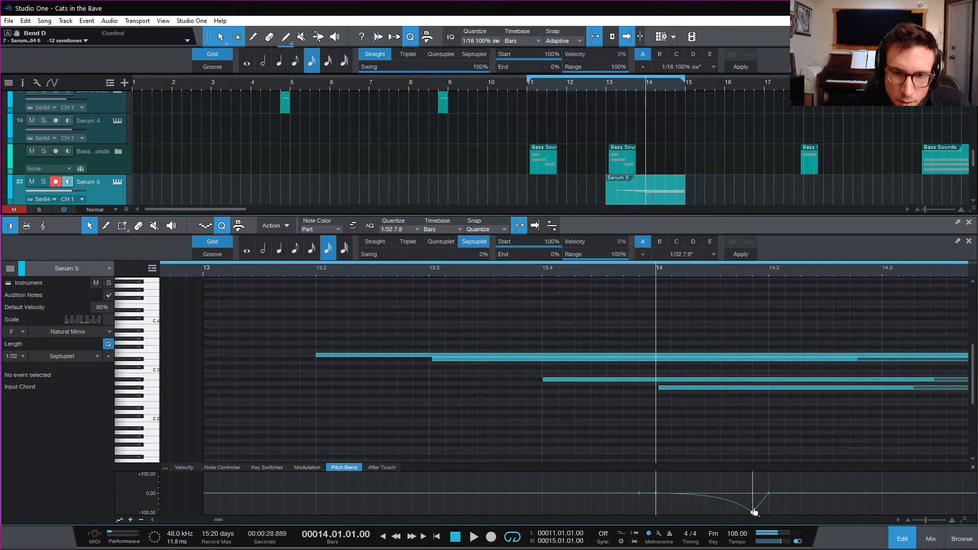
Move the pitch bend's lowest point to just before 14.2 and play the part from bar 14, then from bar 13
drag(753, 514, 763, 519)
key(space)
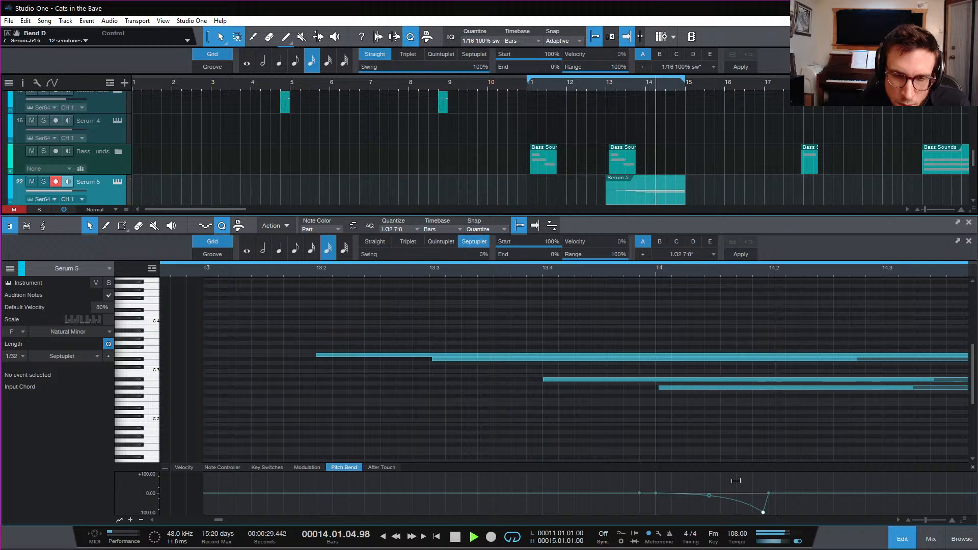
key(space)
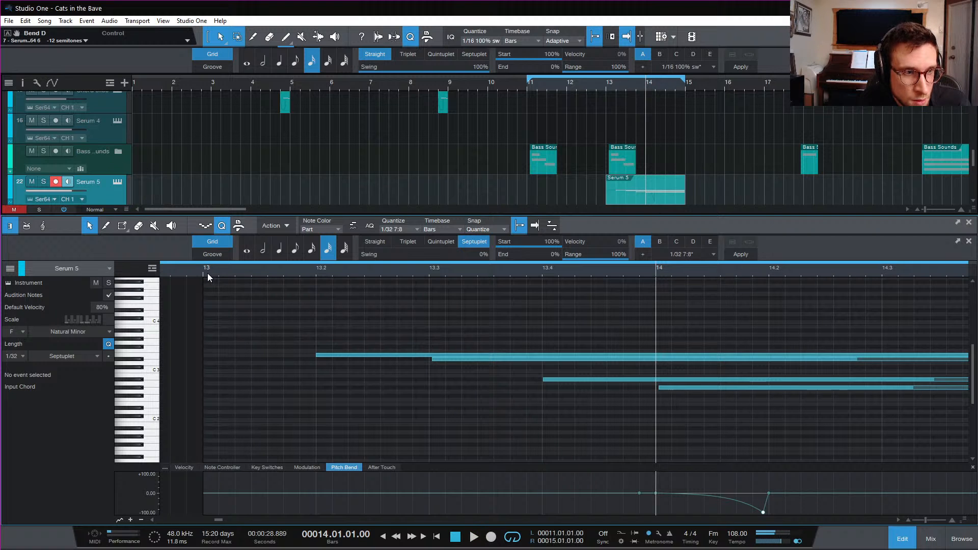
click(206, 273)
key(space)
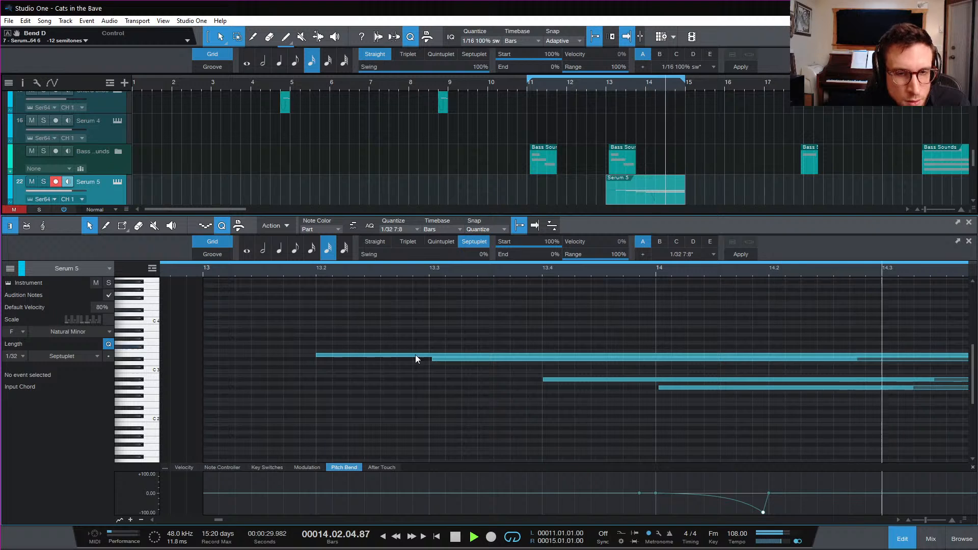
key(space)
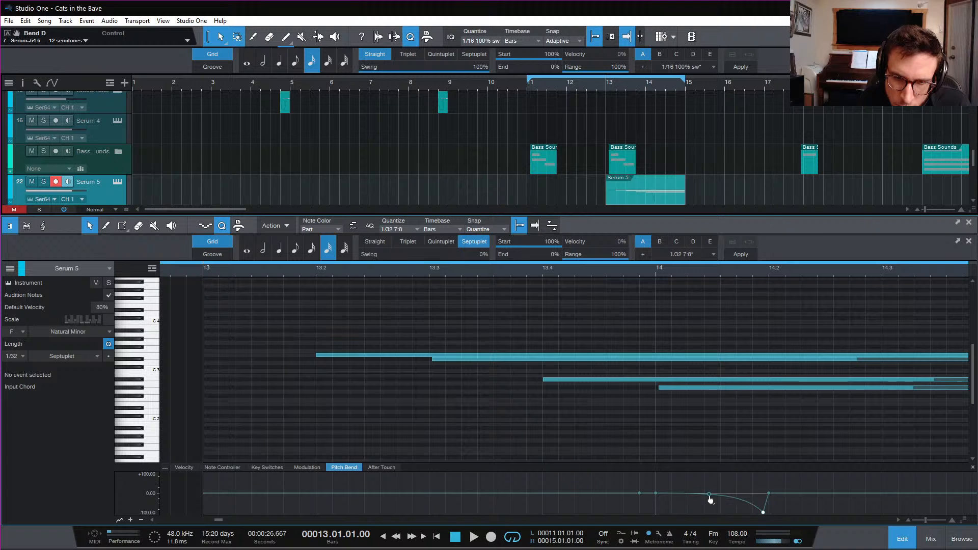
Sharpen the pitch bend's descending curve and stretch its curved return to zero past 14.2, auditioning from bar 13
key(space)
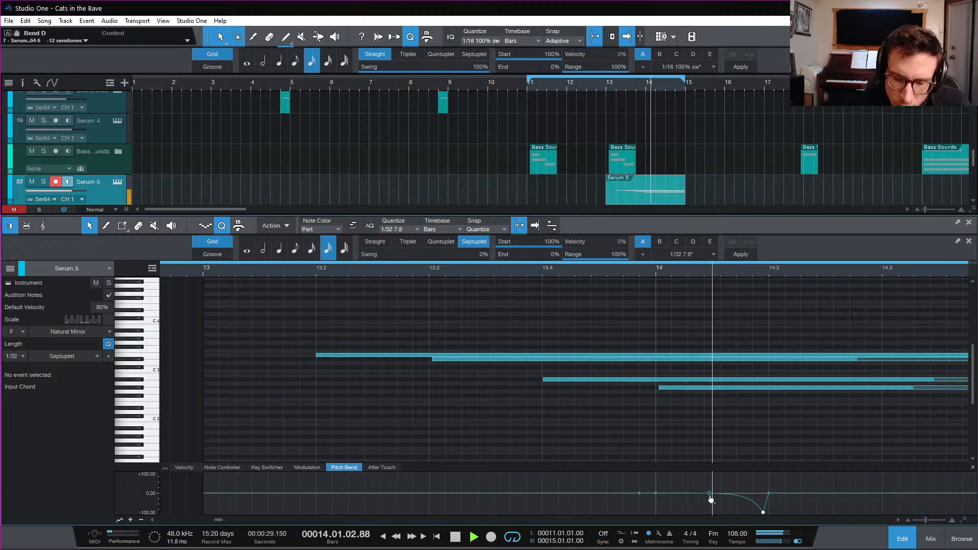
key(space)
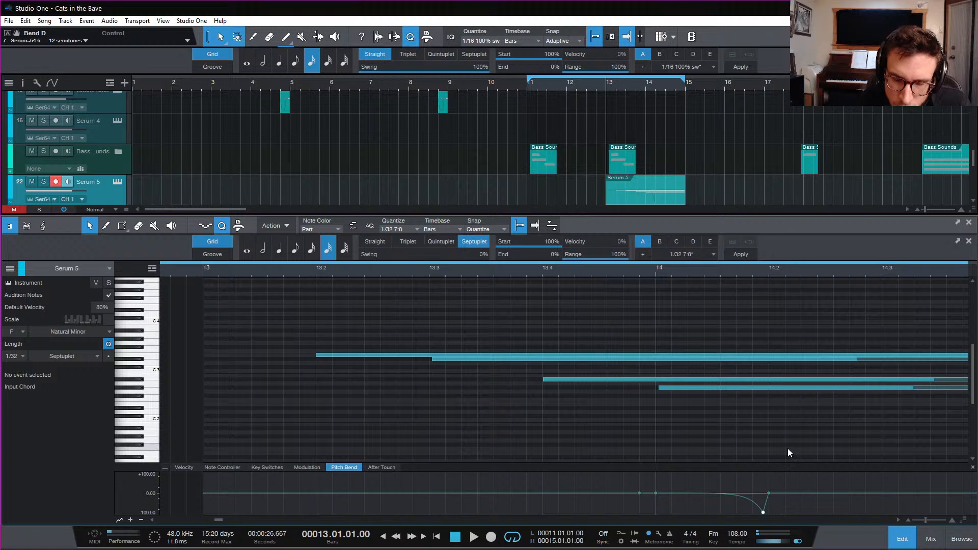
key(space)
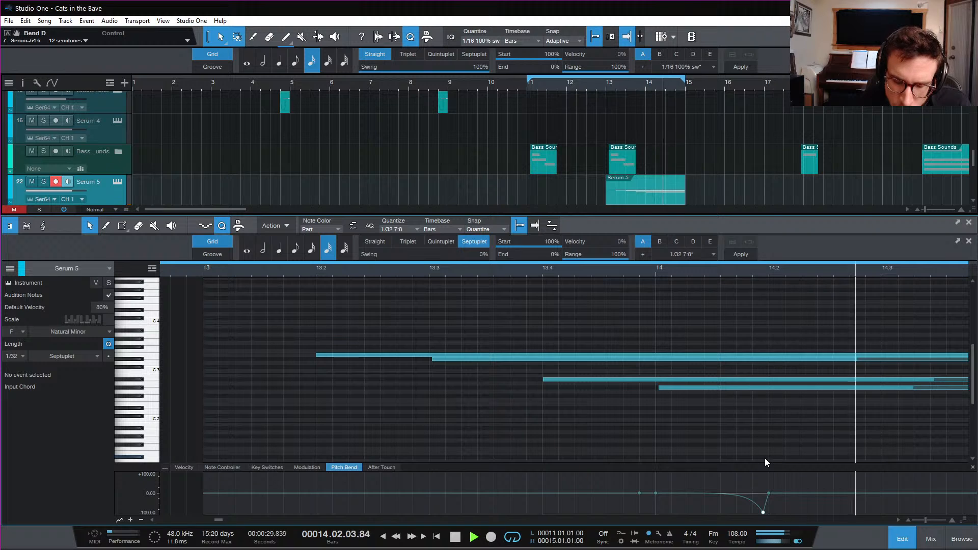
key(space)
drag(769, 493, 816, 493)
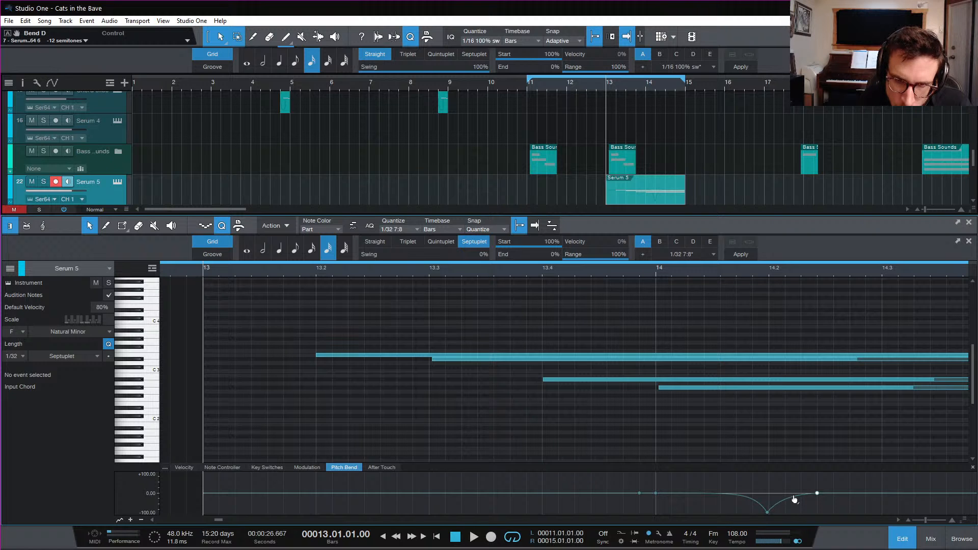
Compare downward bend ranges of -7, -3 and -2 semitones in Serum from bar 13, settle on -7, and close the instrument
click(116, 183)
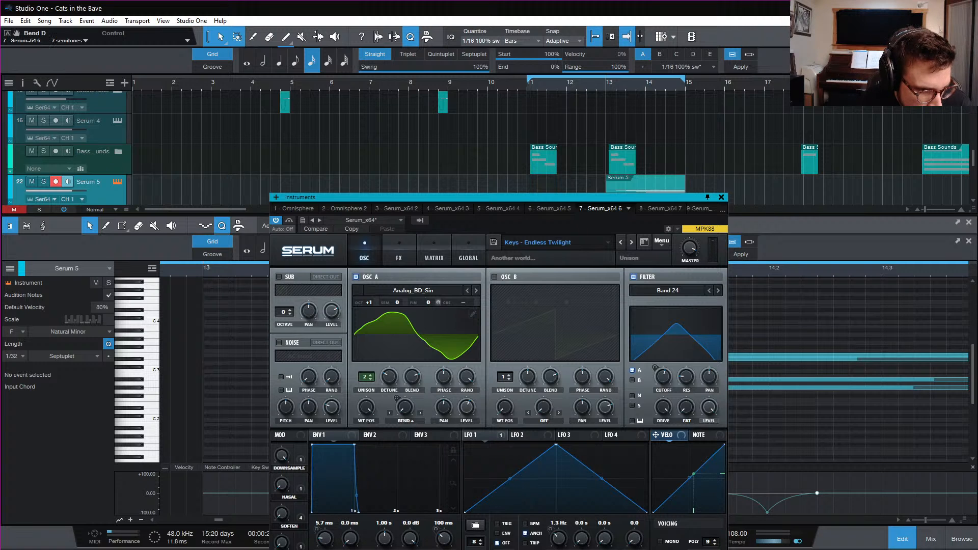
key(space)
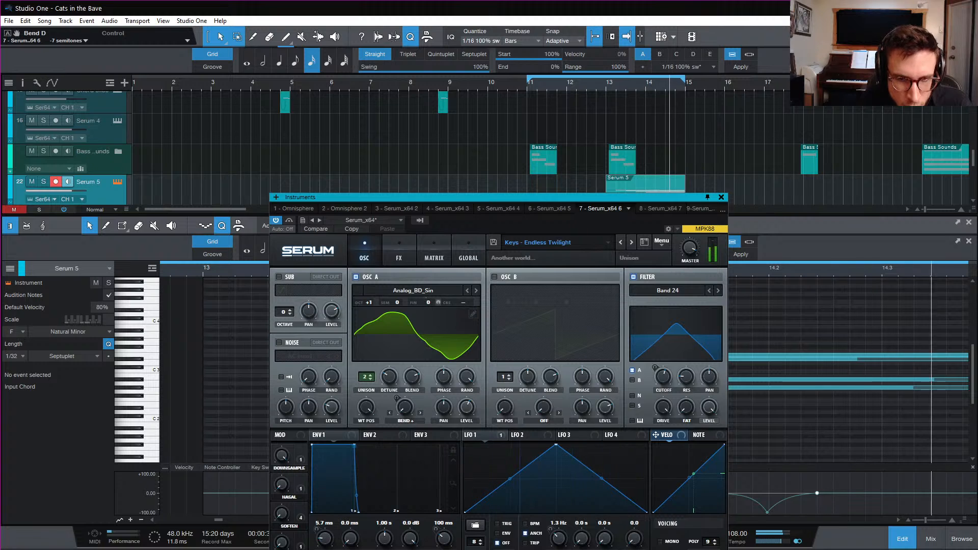
key(space)
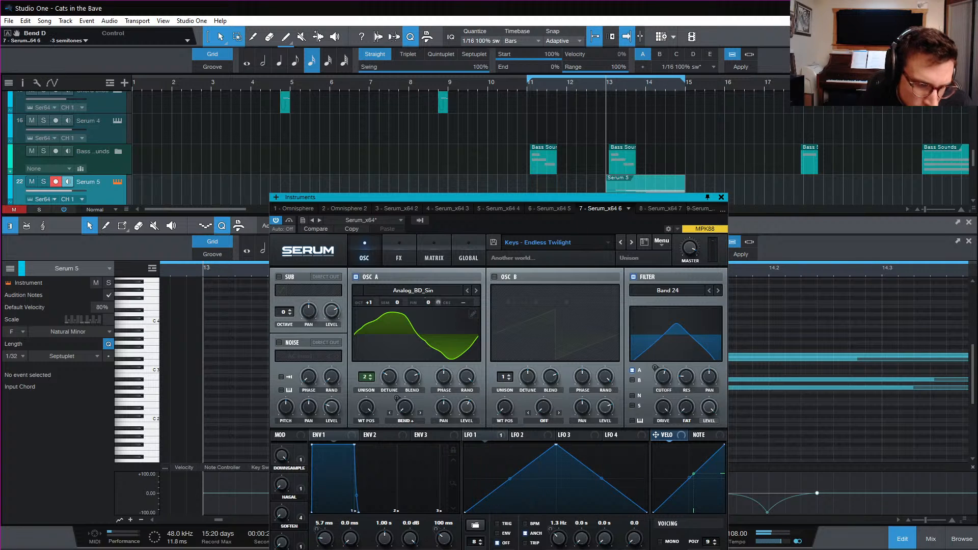
key(space)
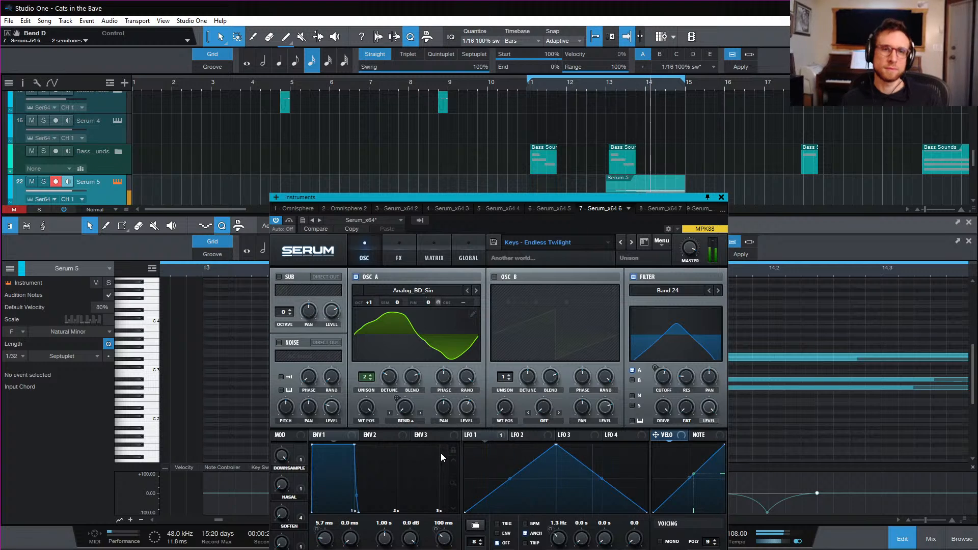
key(space)
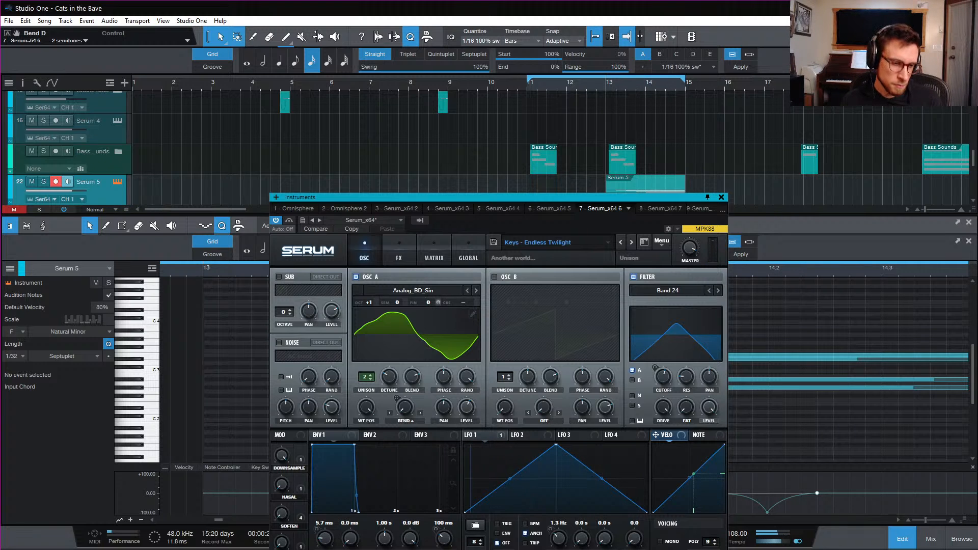
key(space)
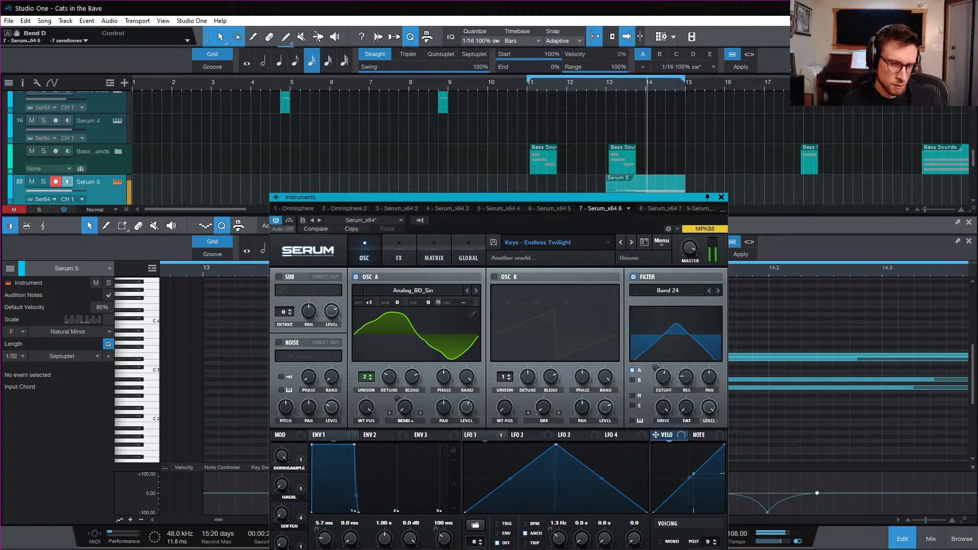
key(space)
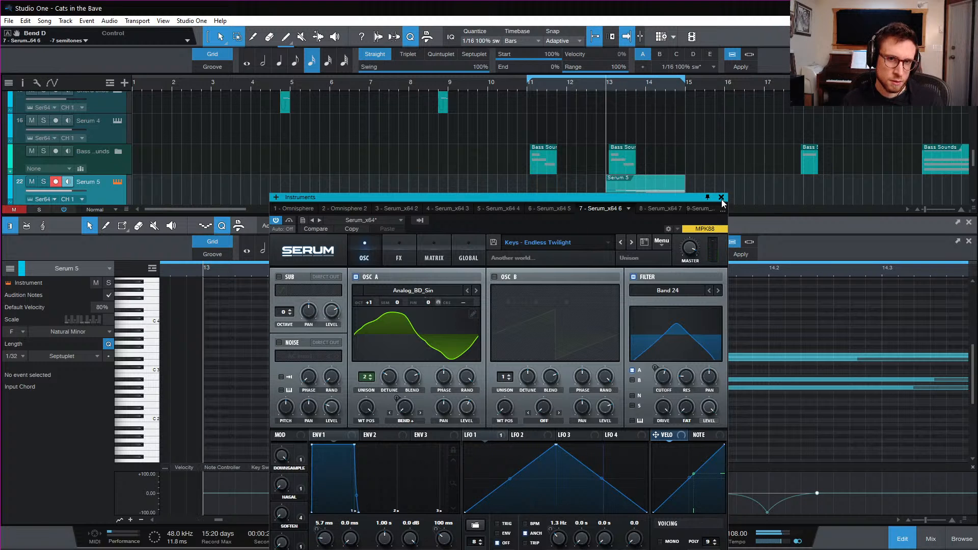
click(721, 197)
Shorten all four Serum 5 notes to end at about 14.2, play the result, and close the note editor
key(w)
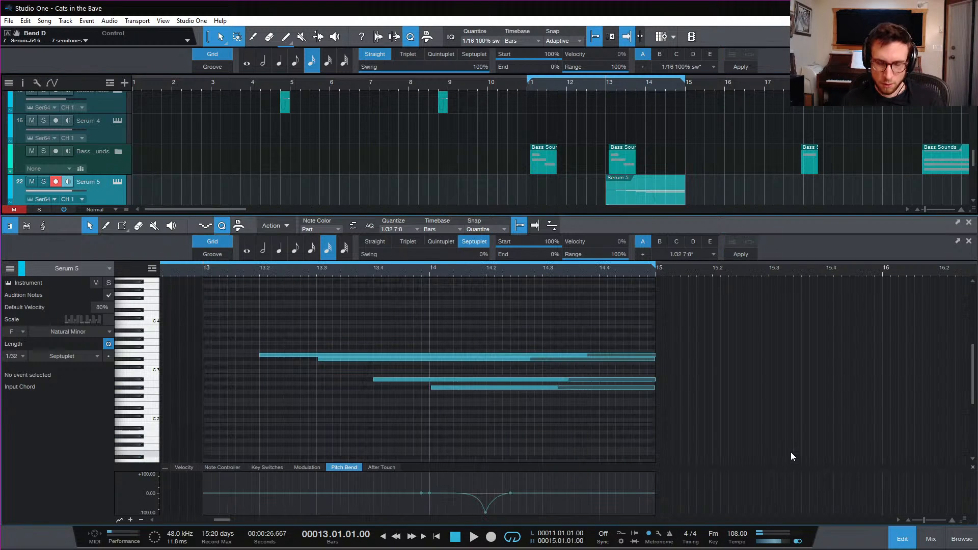
drag(605, 328, 678, 429)
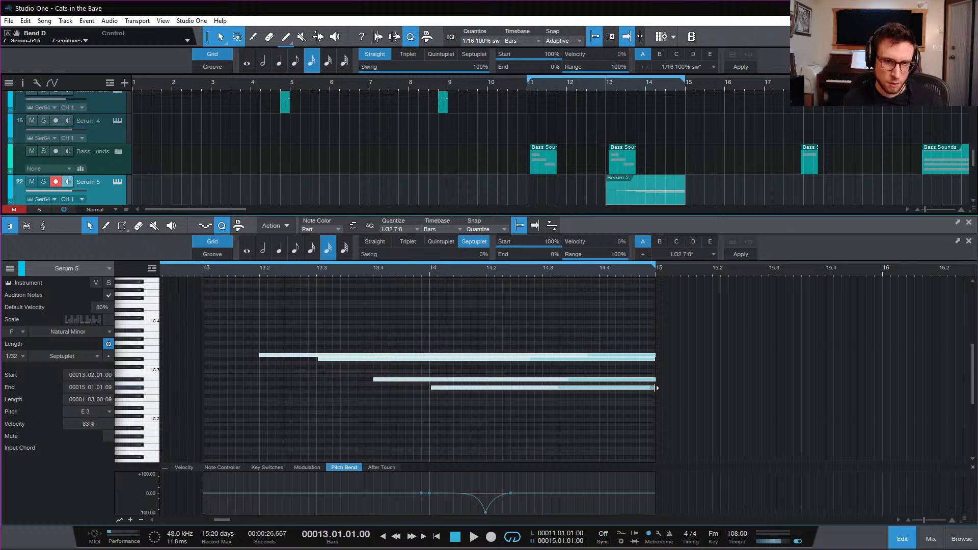
drag(655, 384, 484, 403)
key(space)
click(559, 405)
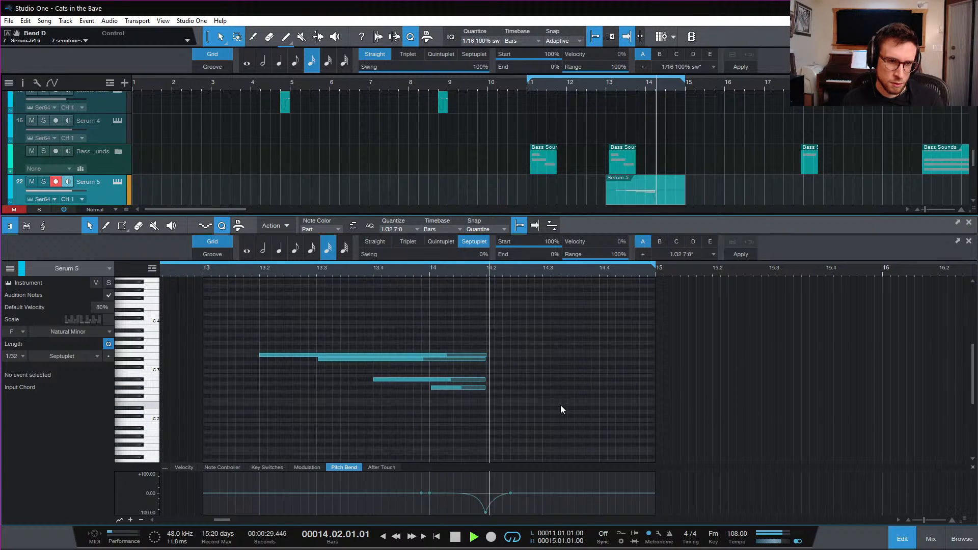
key(space)
click(902, 538)
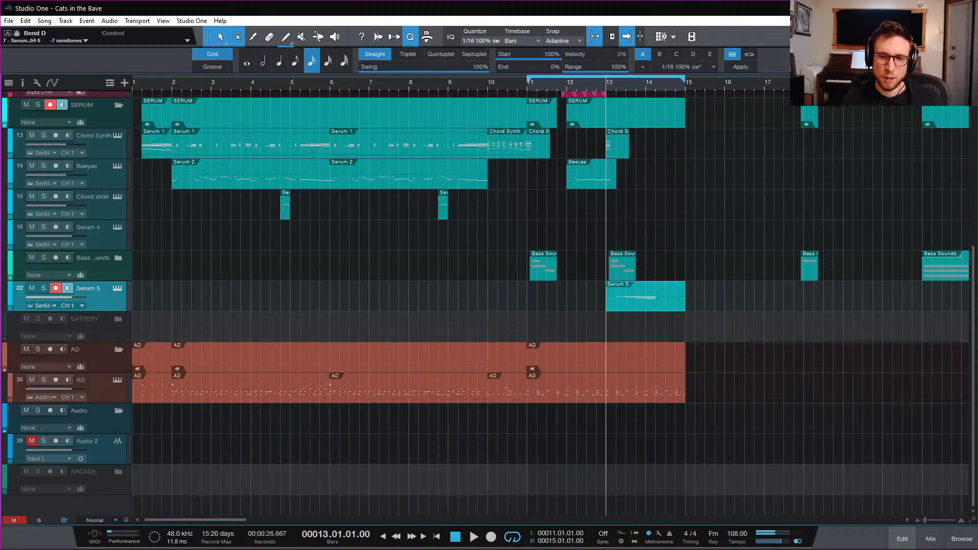
Duplicate the Omni 1.2 event on the Retro track to bar 13 and play it from there
scroll(769, 315, up, 1)
scroll(770, 315, up, 5)
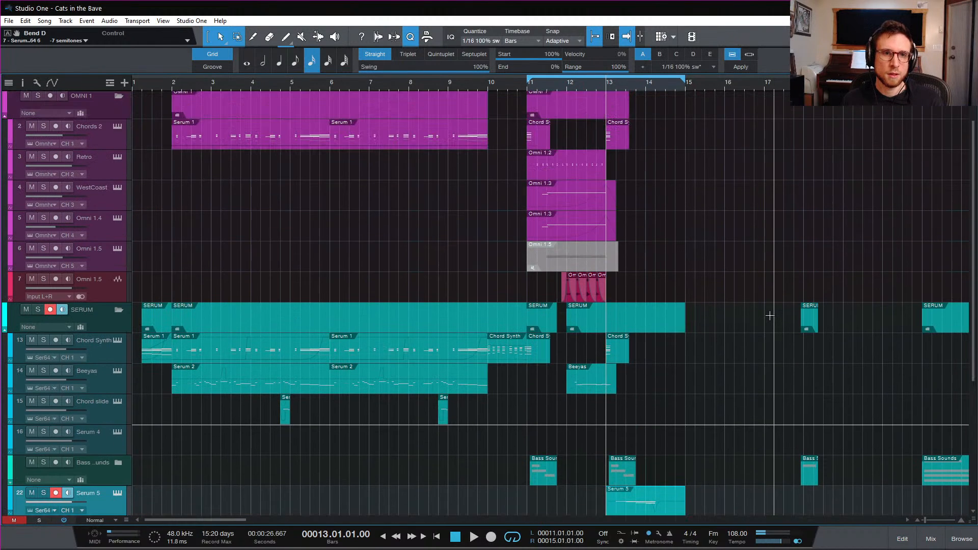
click(577, 167)
key(d)
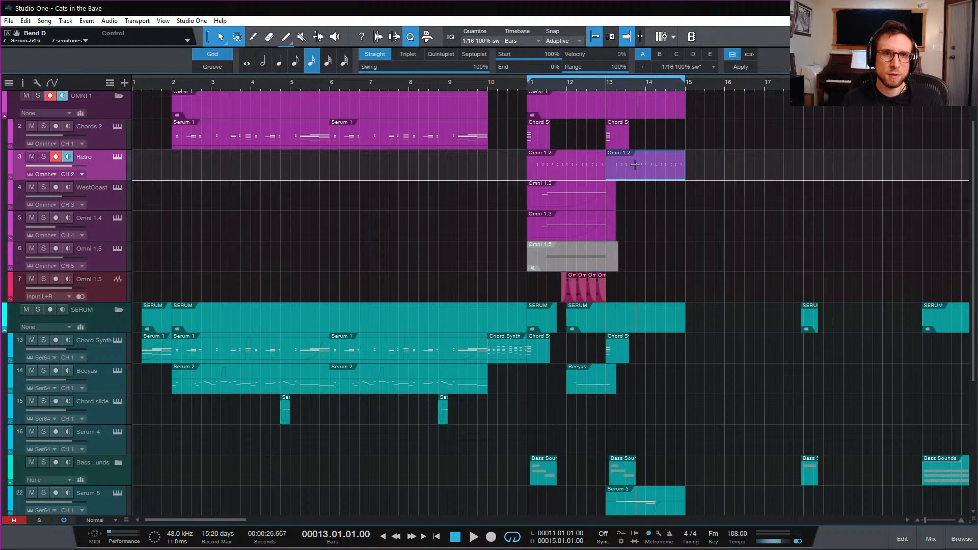
key(space)
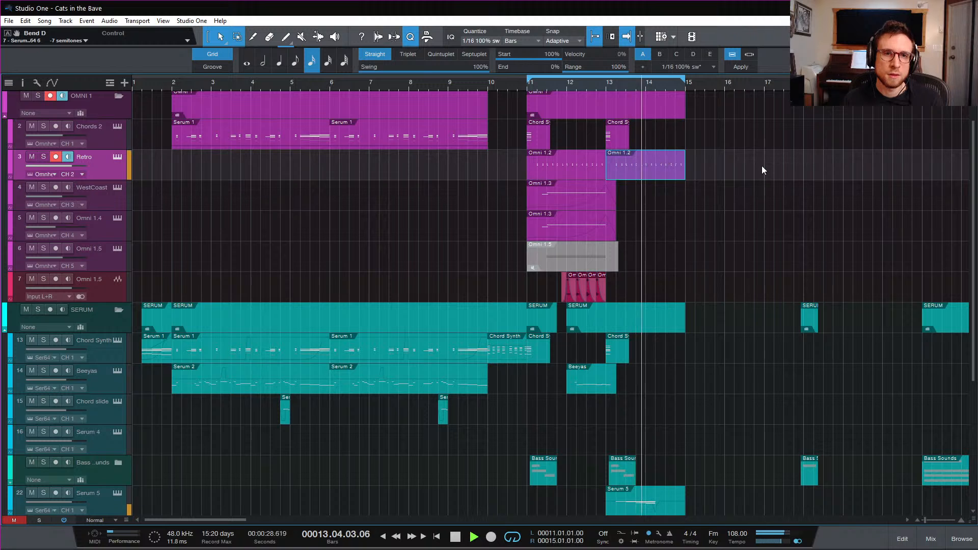
key(space)
In the duplicated Retro event at bar 13, lower the bottom row of notes, raise the middle row to Ab 3, and play it
double_click(644, 173)
drag(378, 300, 779, 389)
key(e)
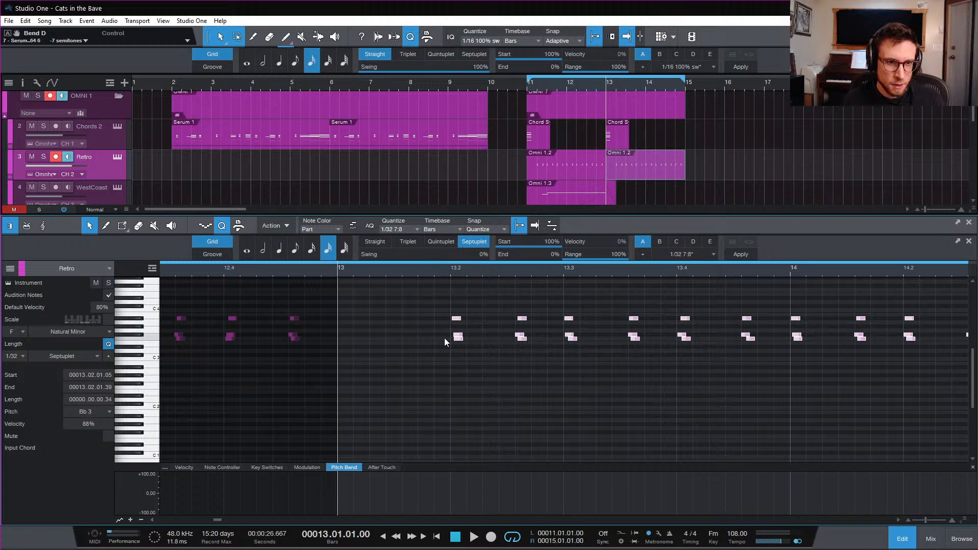
drag(444, 339, 968, 360)
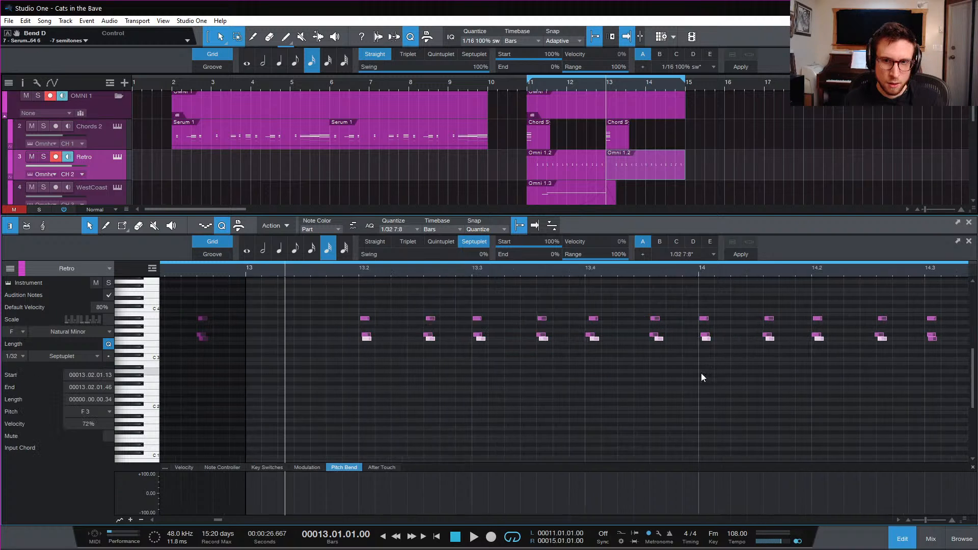
key(w)
drag(260, 340, 650, 346)
drag(656, 338, 254, 340)
key(Up)
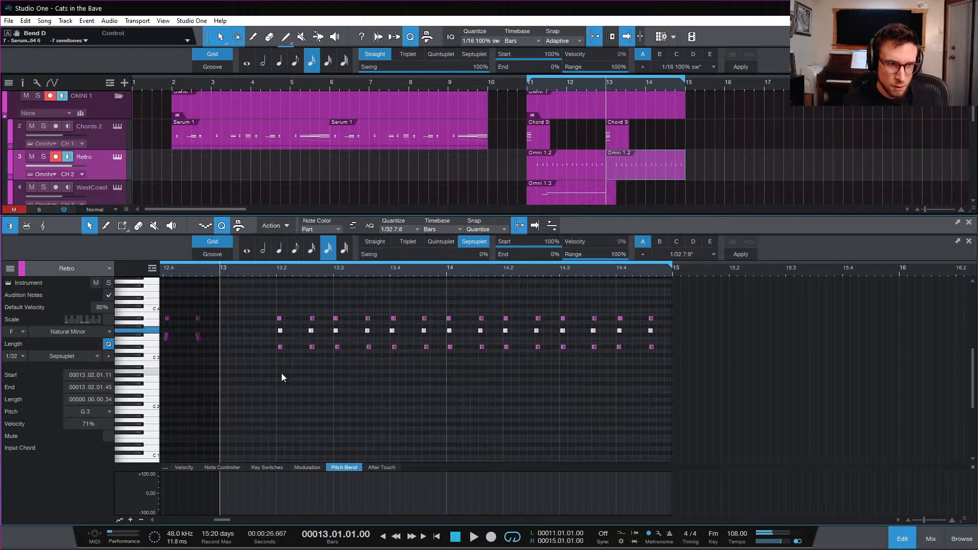
key(space)
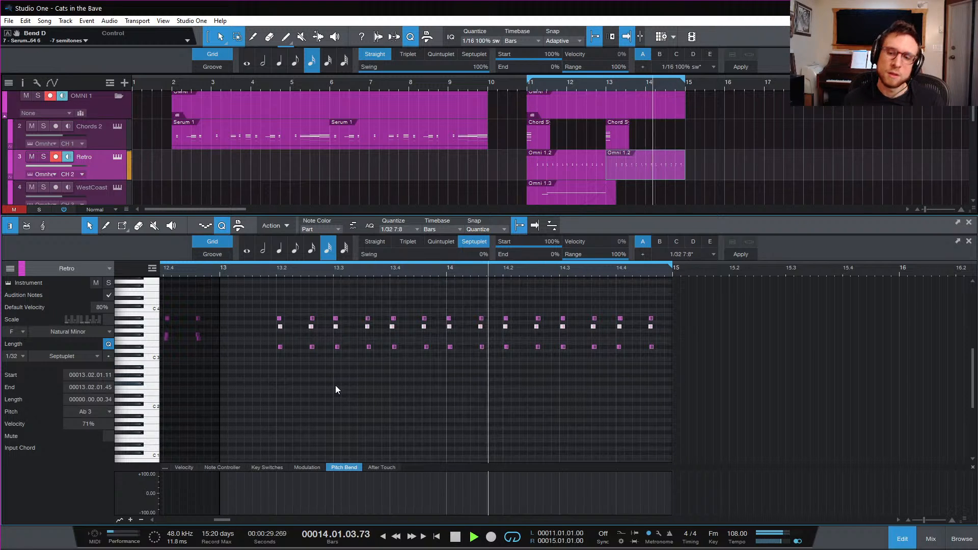
key(space)
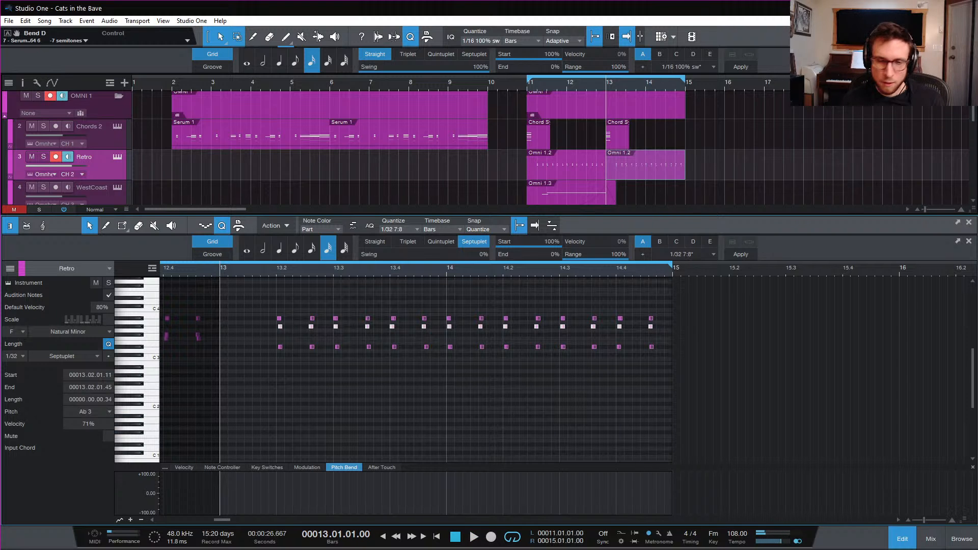
Close the note editor, play the arrangement from bar 6, and save the song
key(F2)
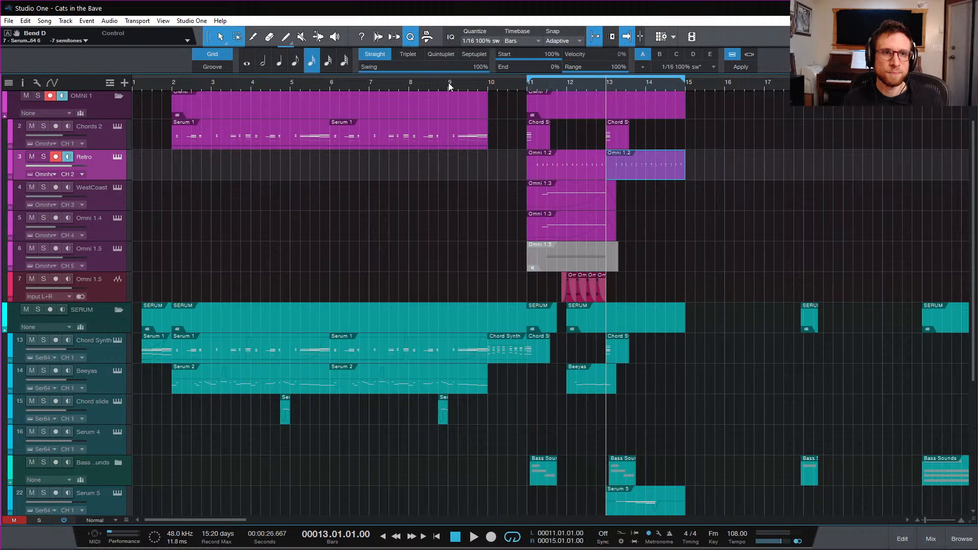
click(331, 85)
key(space)
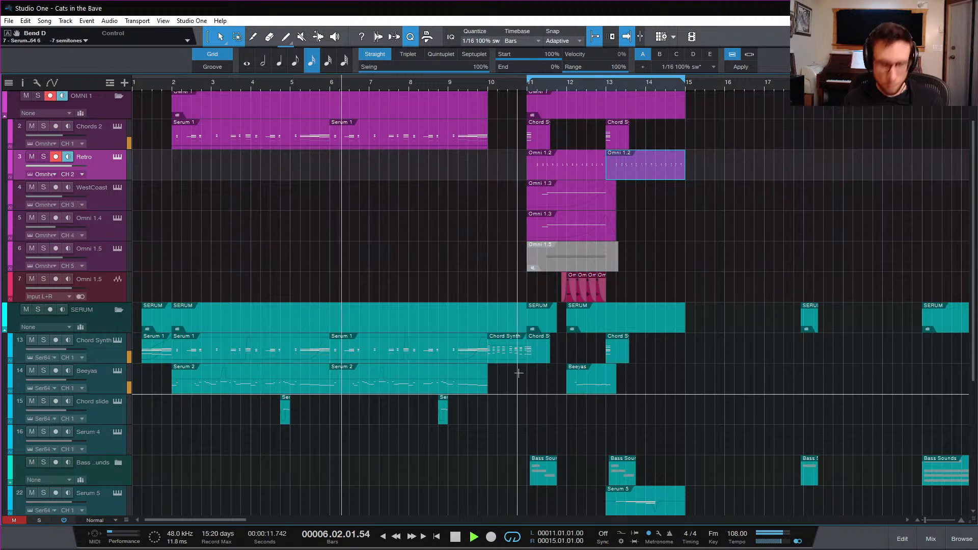
key(ctrl+s)
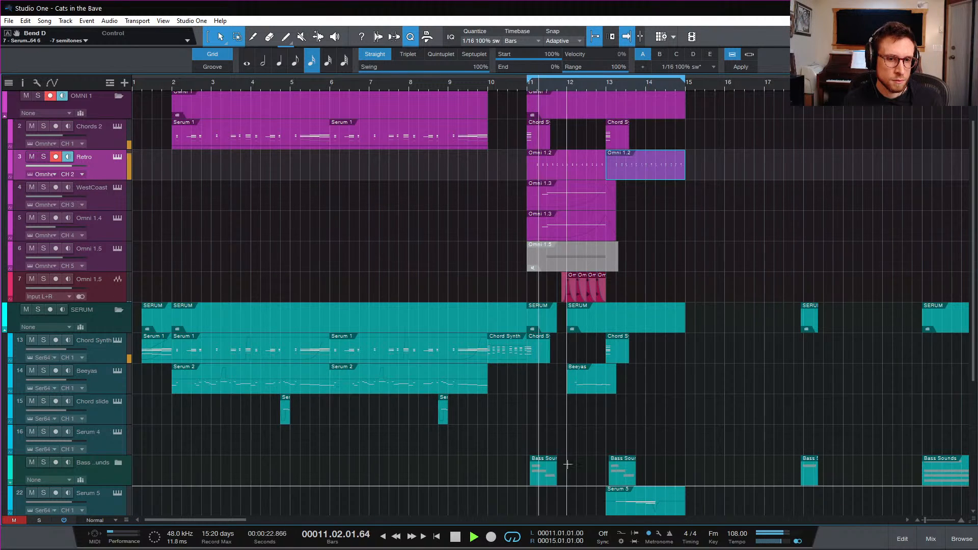
Raise the Serum 5 track's volume to -1.9 during playback and stop at the end of the section
mouse_move(63, 503)
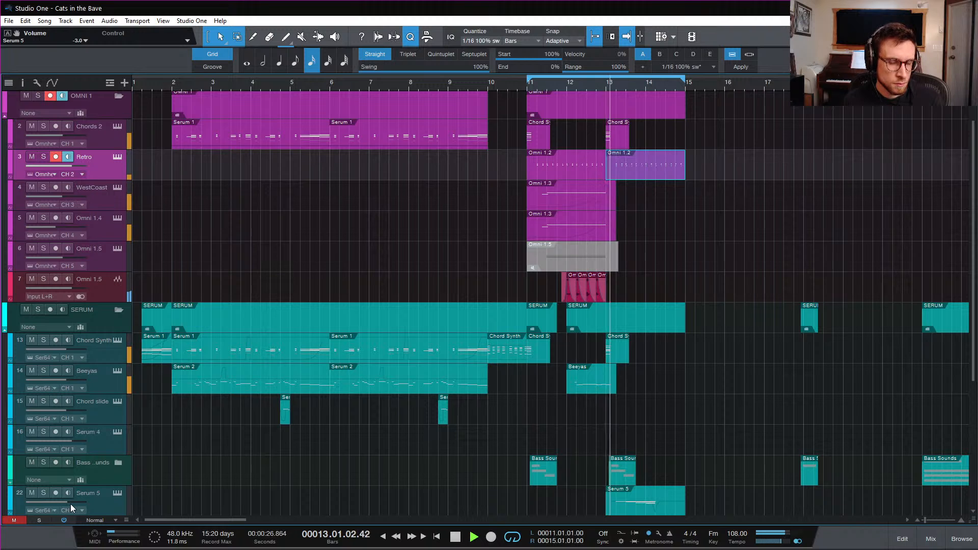
drag(63, 503, 68, 502)
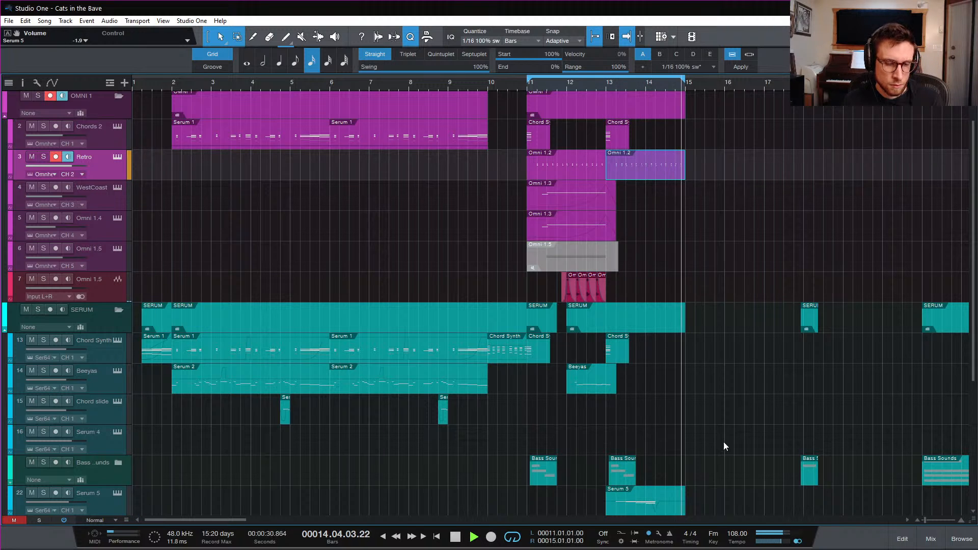
key(space)
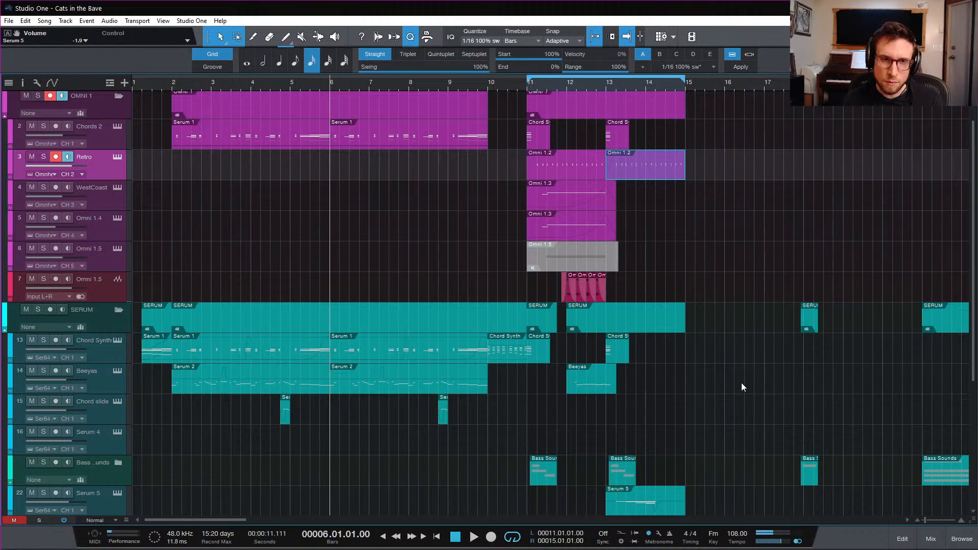
Play the section from bar 11 to bar 15 while reviewing the tracks
scroll(758, 414, down, 4)
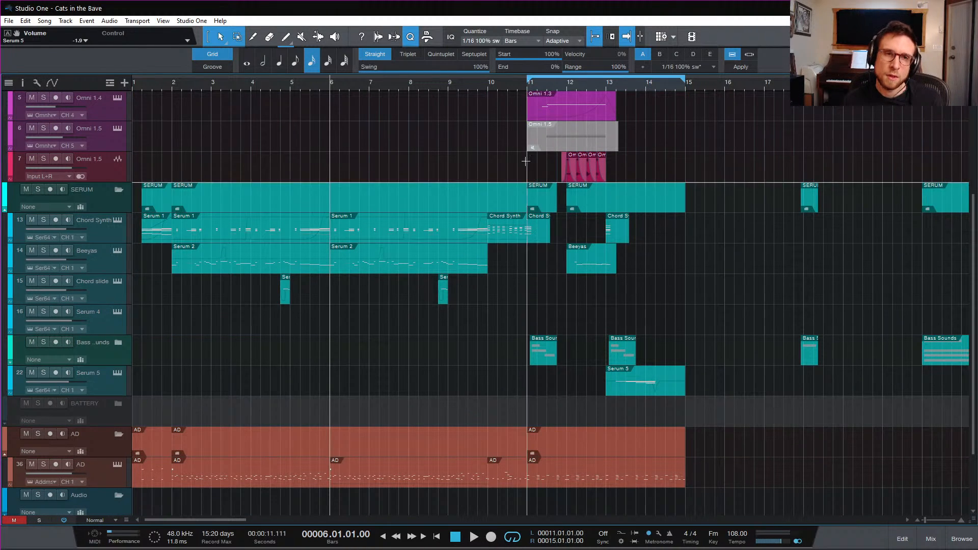
key(space)
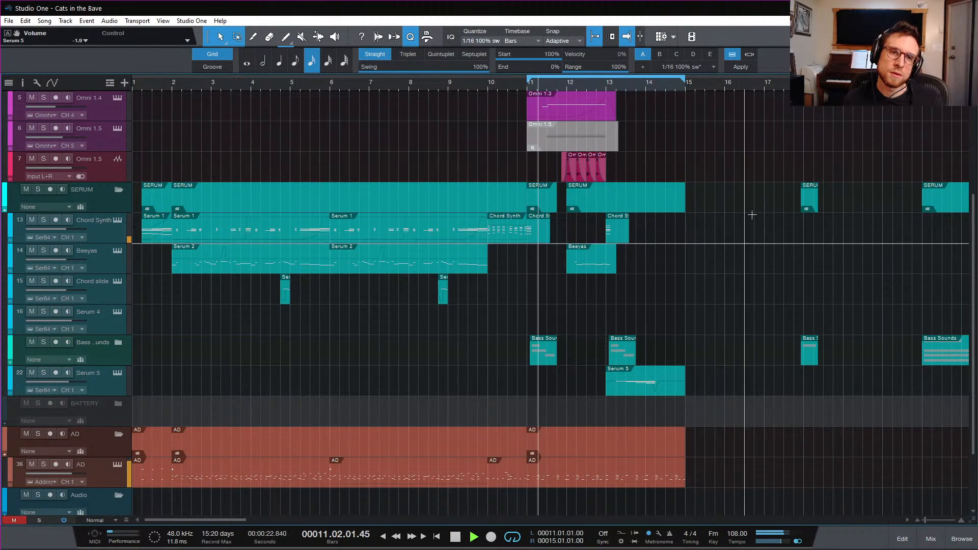
scroll(675, 211, up, 3)
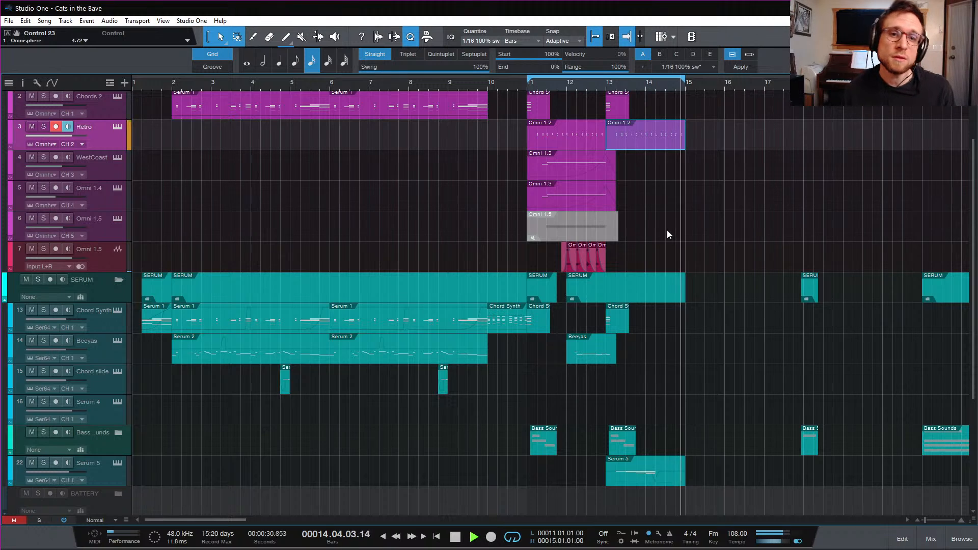
key(space)
Select the WestCoast track's event at bar 11 to arm the track, and play from there to rehearse a part
click(581, 172)
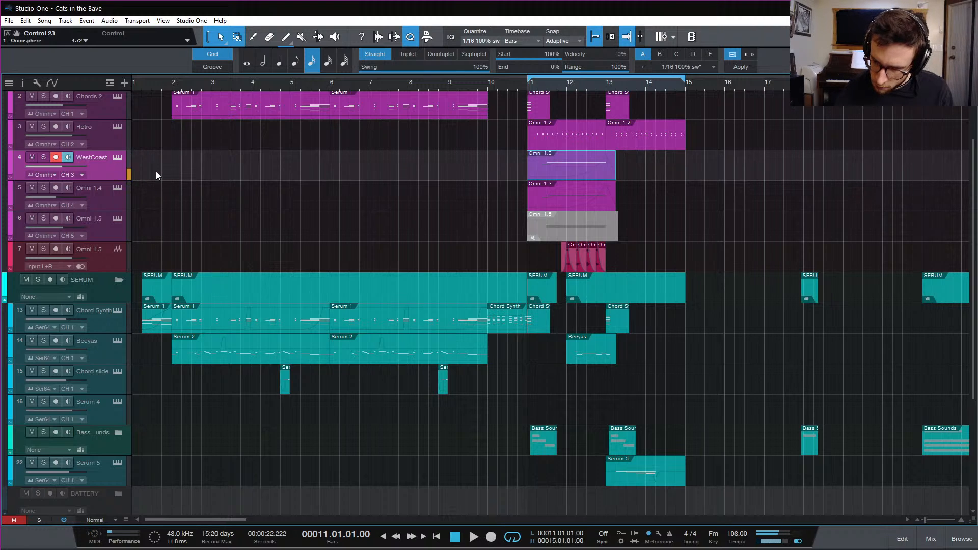
key(space)
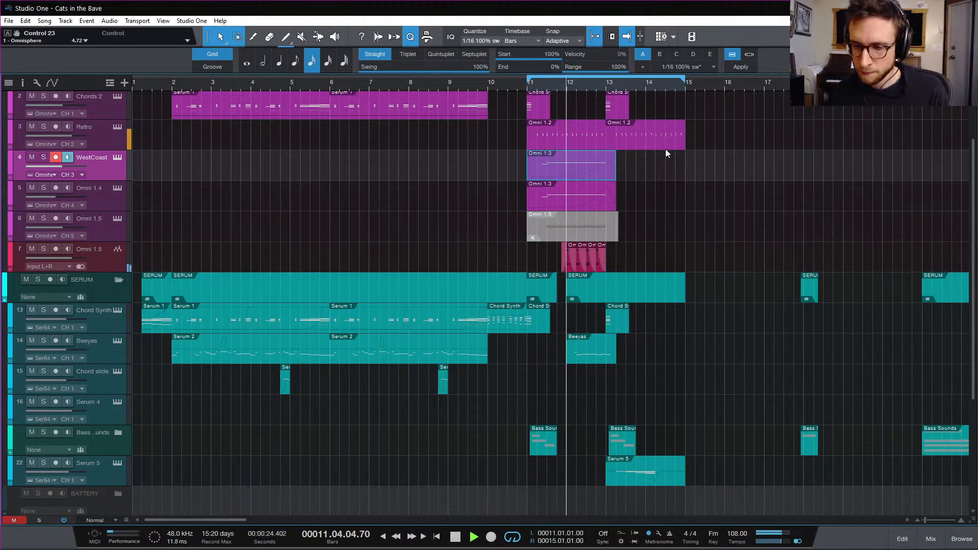
key(space)
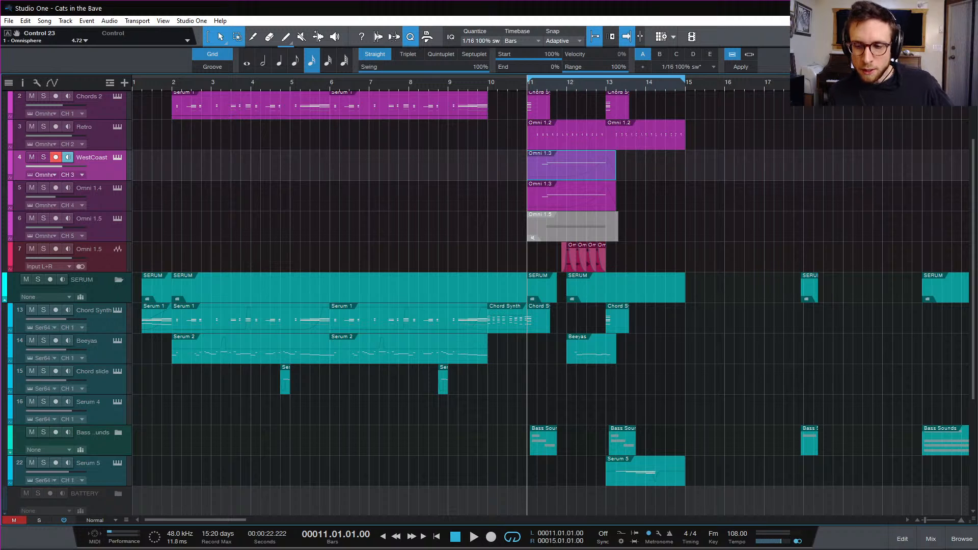
Rehearse and record a short melodic phrase on the WestCoast track from bar 13 to bar 15, making two takes
click(607, 85)
key(space)
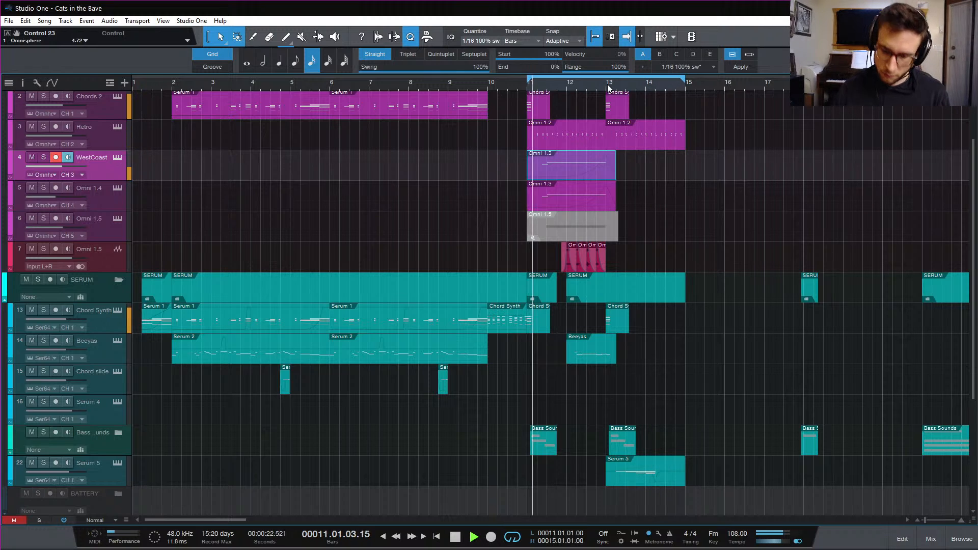
key(space)
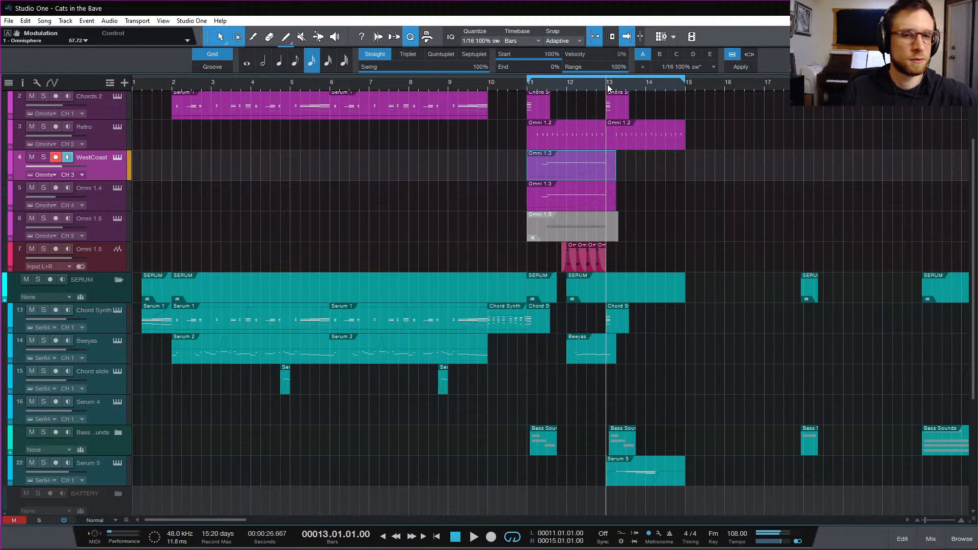
key(KP_Multiply)
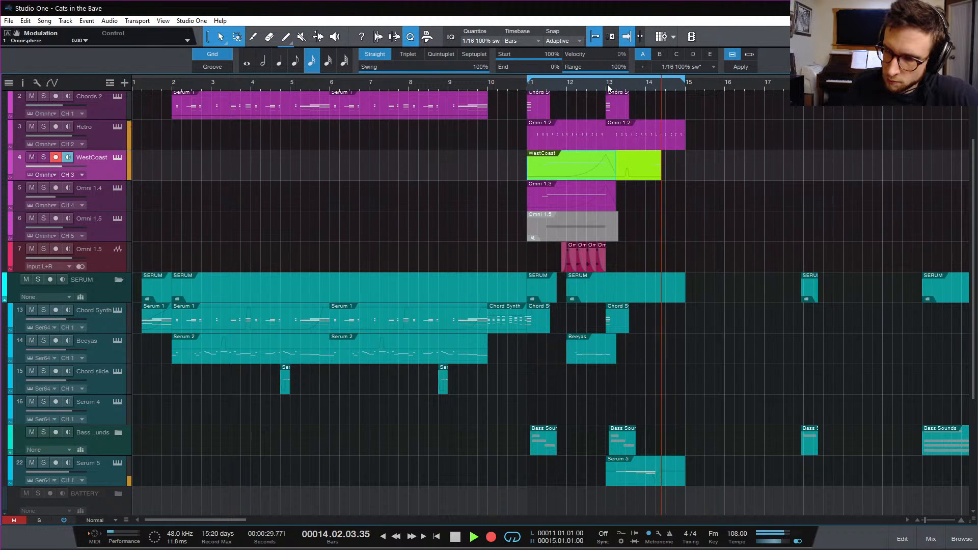
key(space)
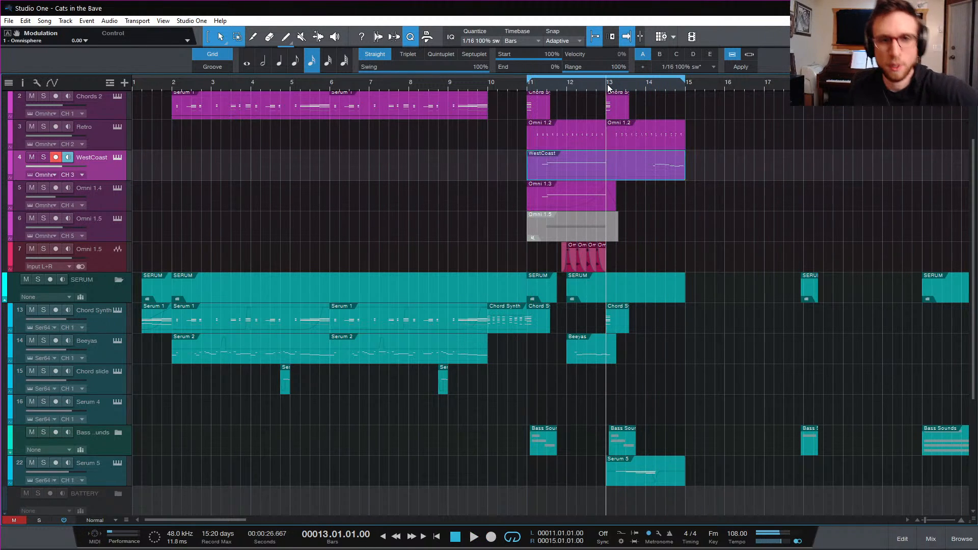
key(KP_Multiply)
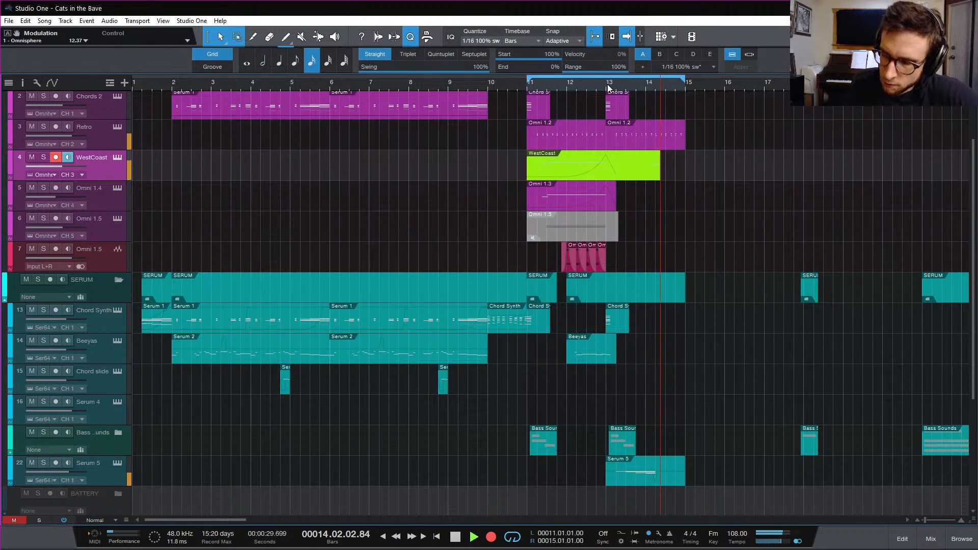
key(space)
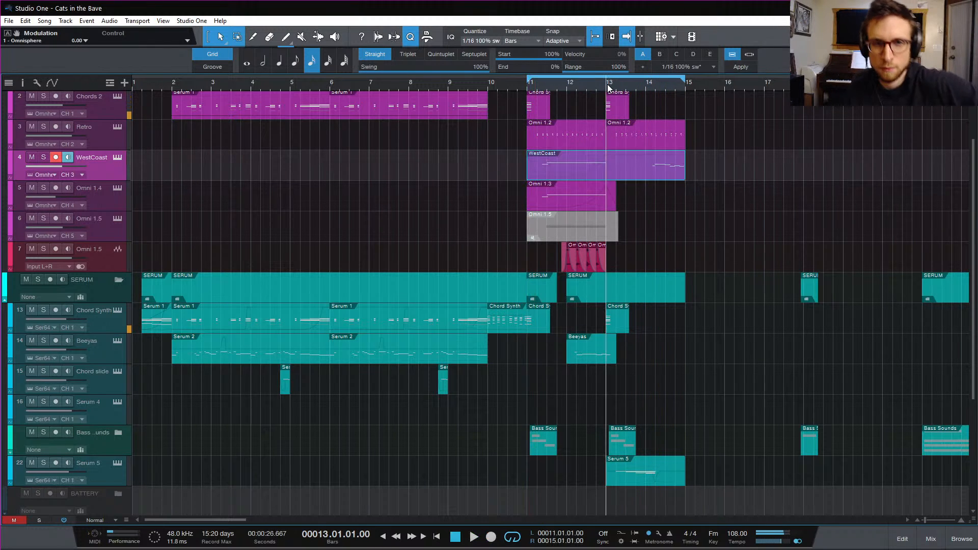
Shape the WestCoast event's modulation to fall from 100 at 13.2 to 0 at 13.3, play it, and close the editor
double_click(644, 167)
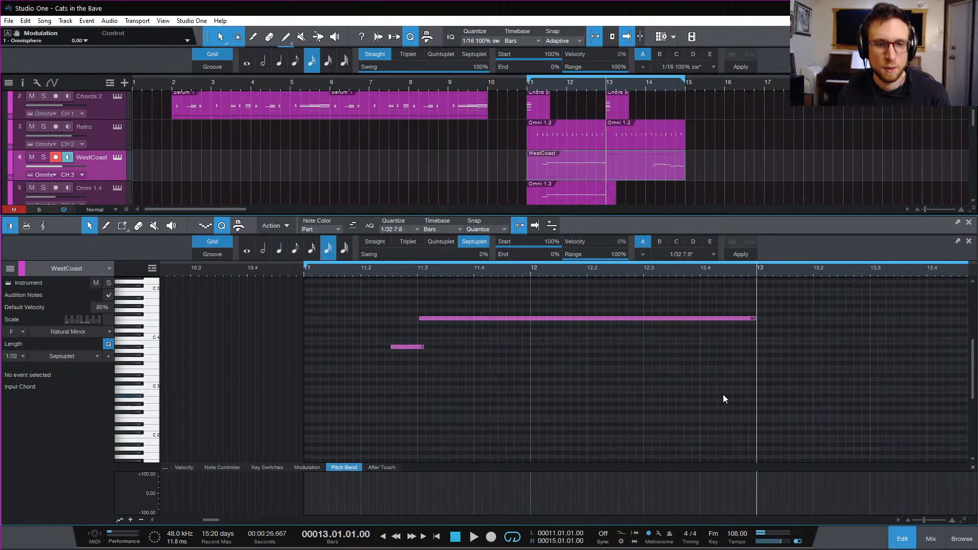
click(306, 467)
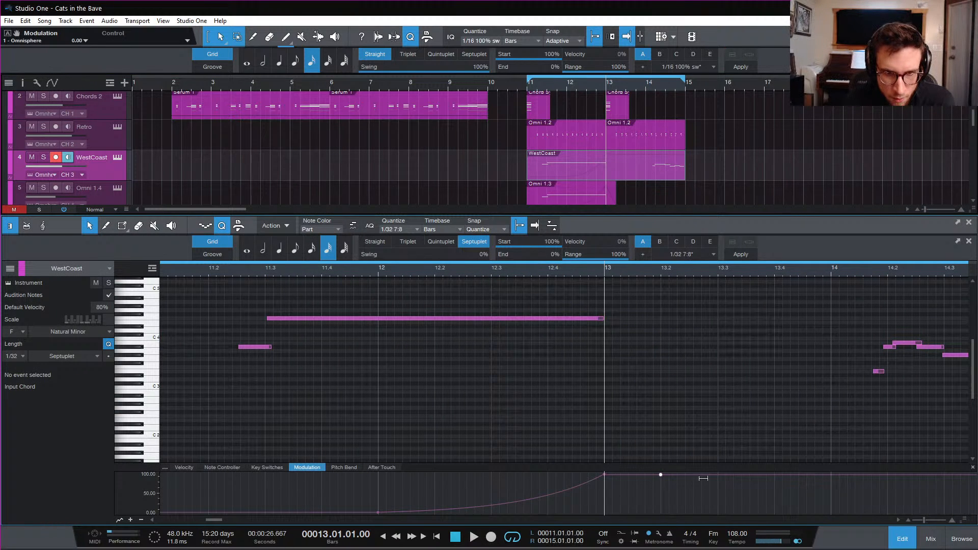
drag(703, 478, 716, 526)
key(space)
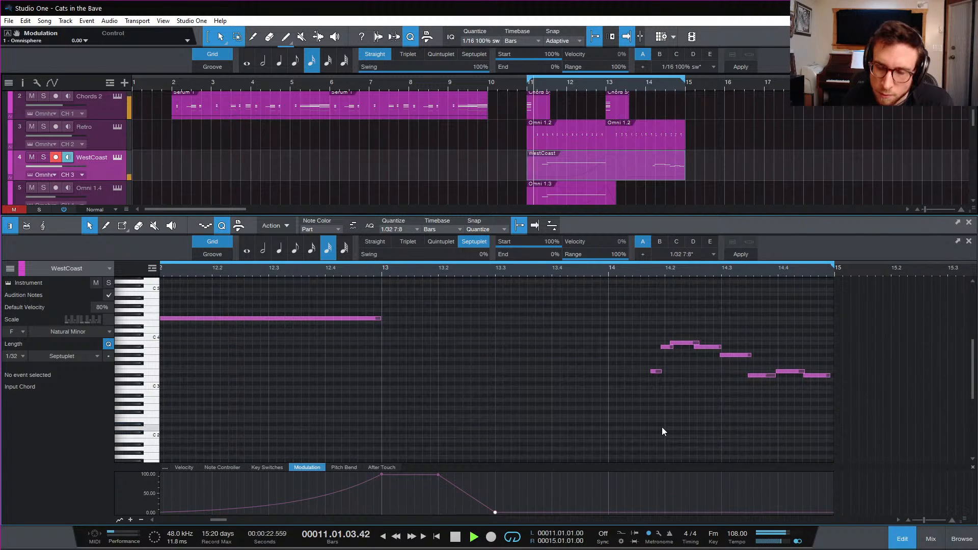
key(space)
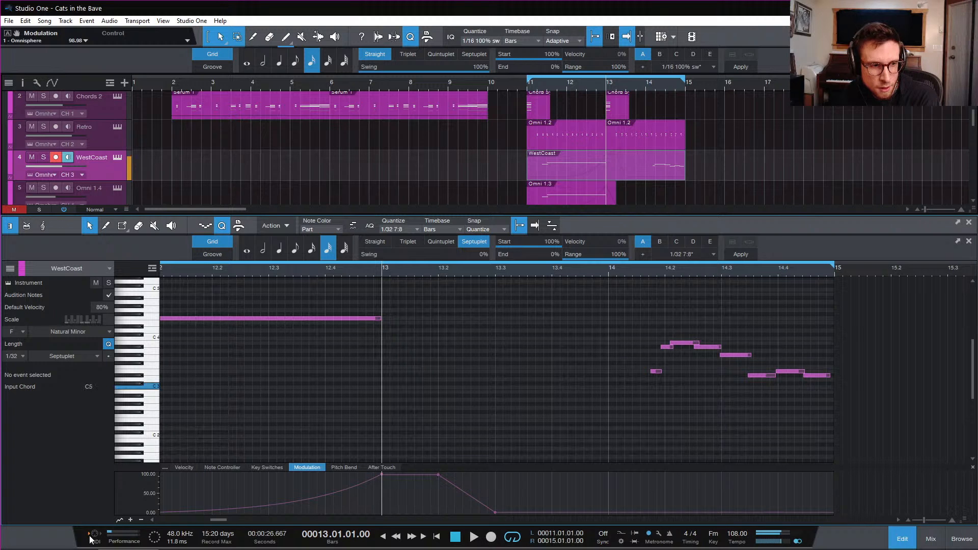
click(909, 541)
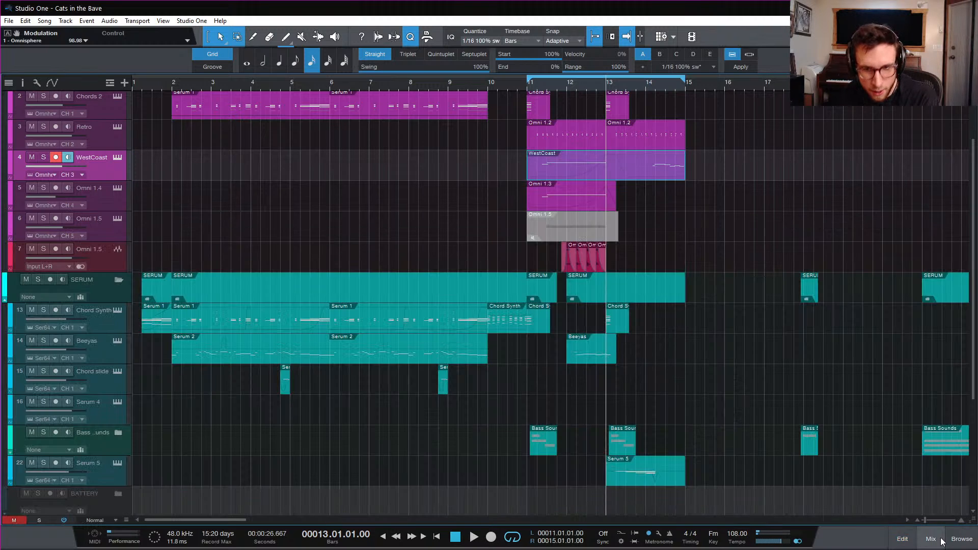
Show the track inspector and check the WestCoast track's available MIDI input sources without changing the input
click(23, 83)
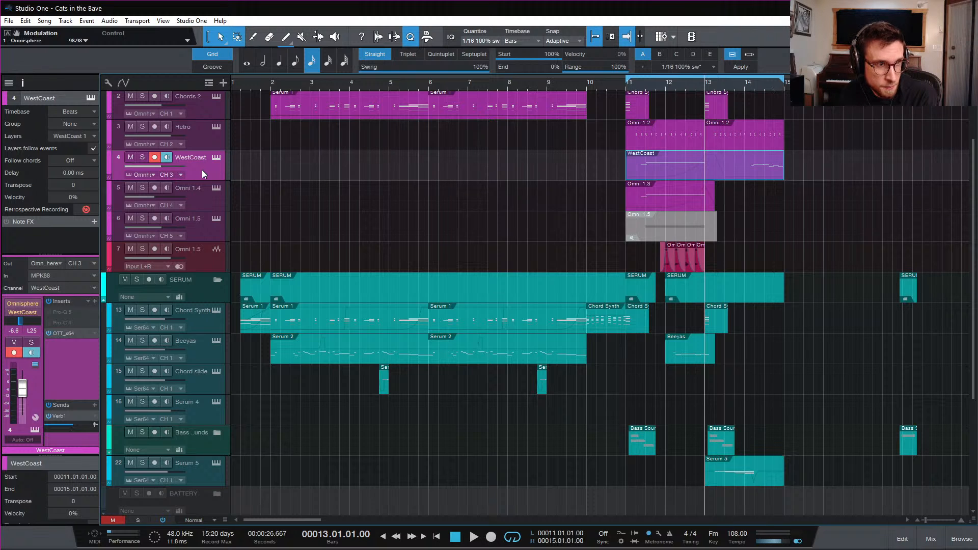
click(49, 276)
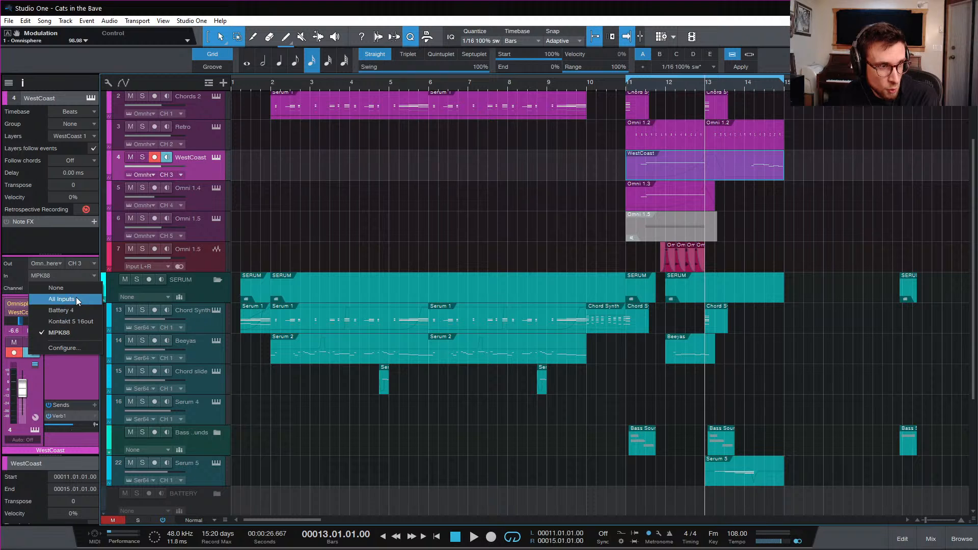
click(405, 215)
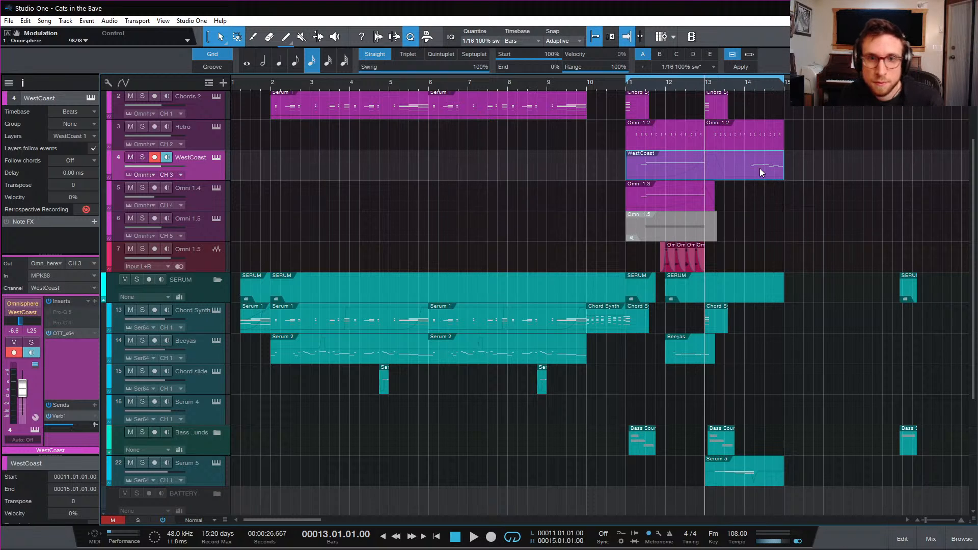
Reopen the WestCoast event's notes and audition the recorded phrase repeatedly from bar 14
click(745, 89)
key(F2)
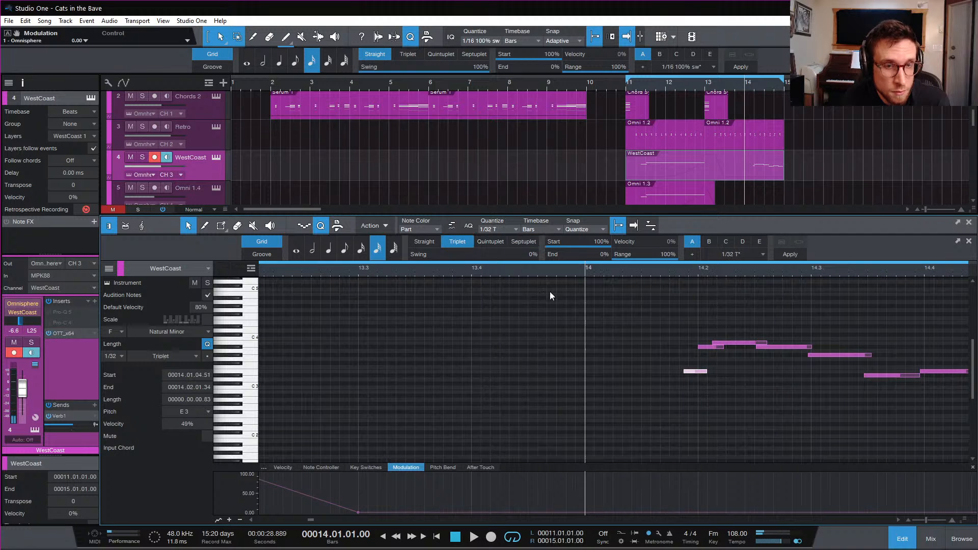
key(space)
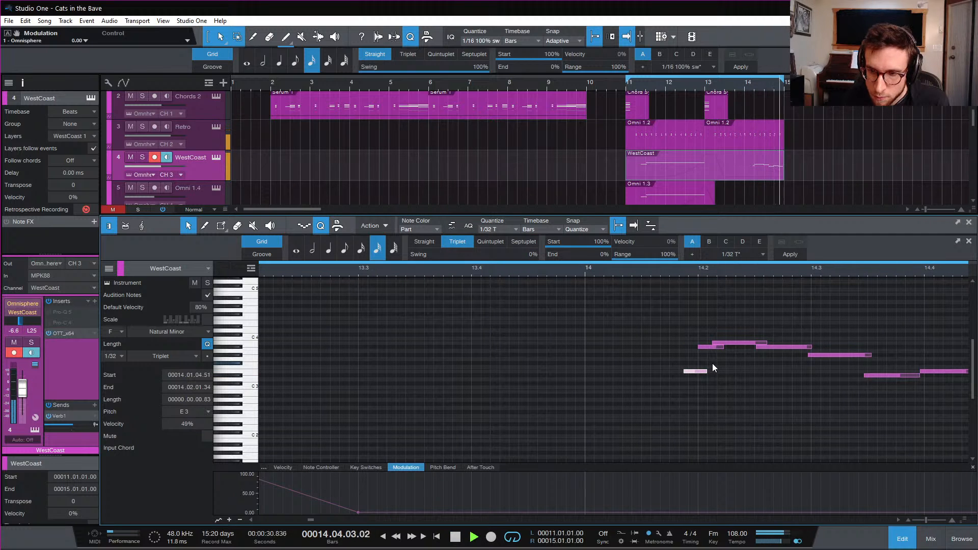
key(space)
key(space)
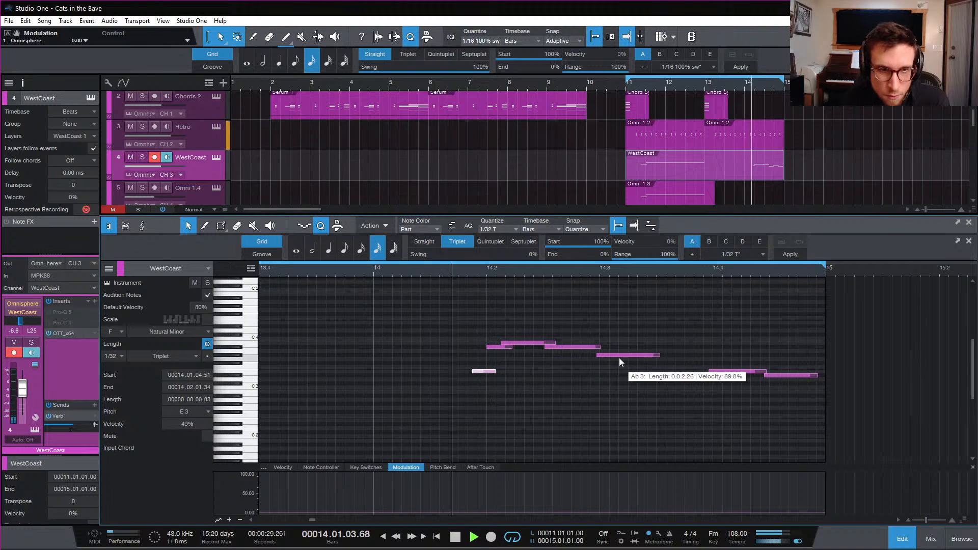
key(space)
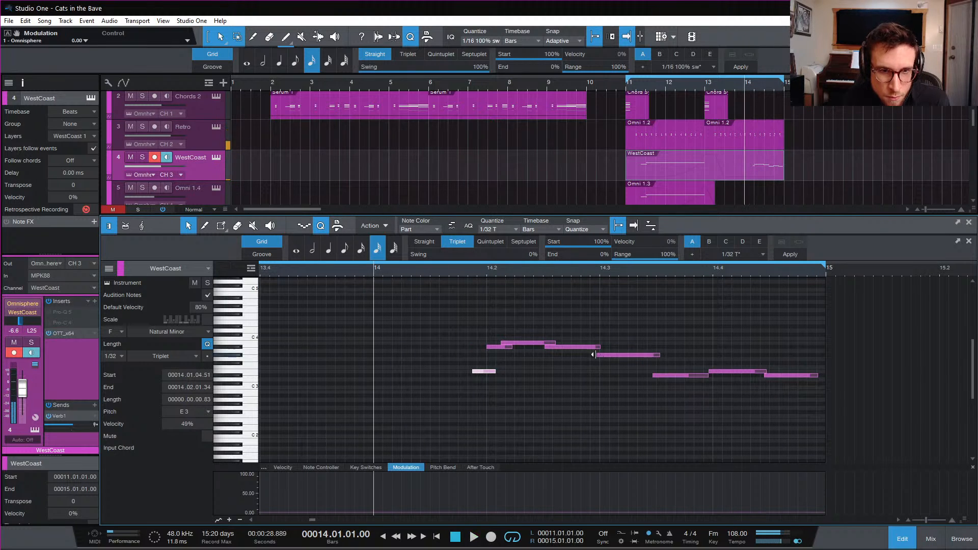
Retime the WestCoast phrase's notes after 14.3 using 1/32 quintuplet and septuplet grids, extend the last note to bar 15, and close the editor
drag(596, 356, 606, 350)
drag(652, 376, 659, 375)
click(496, 242)
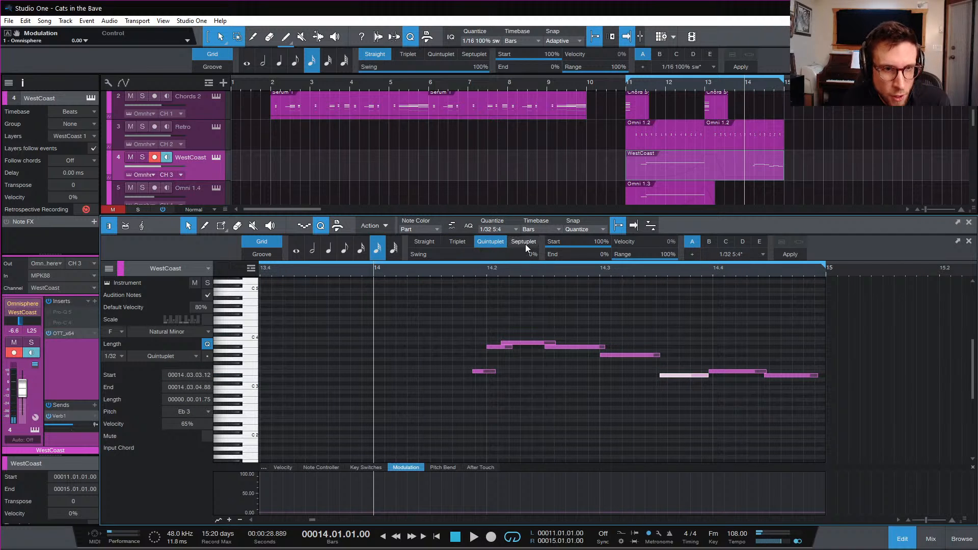
drag(660, 377, 778, 371)
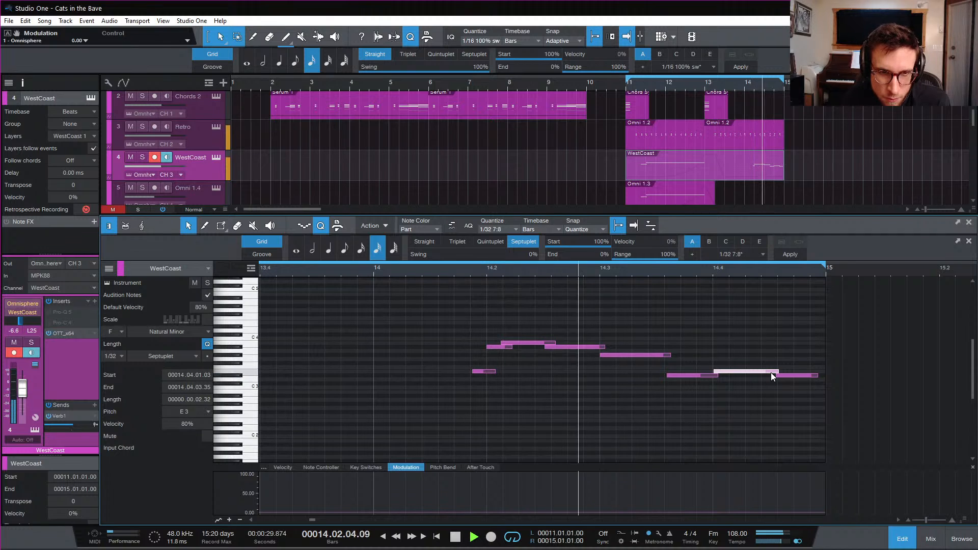
key(space)
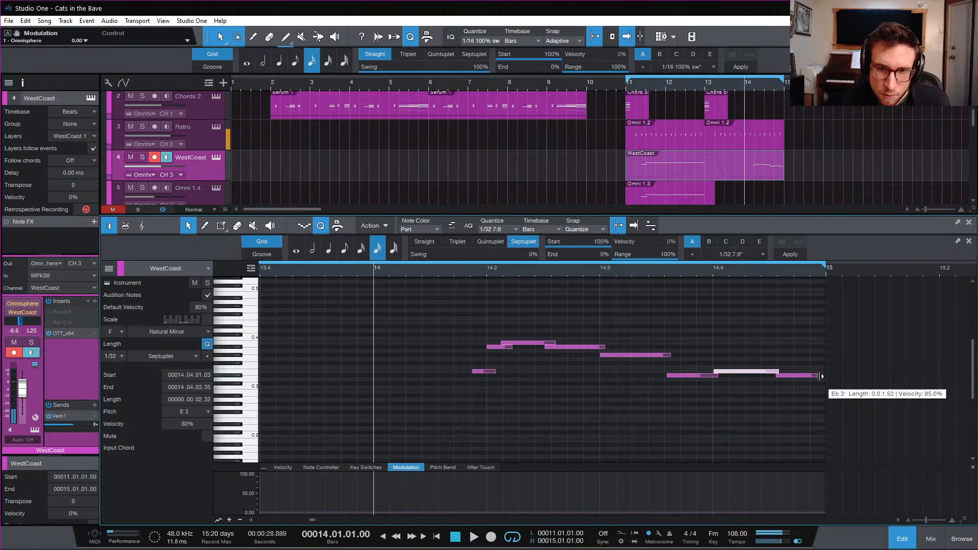
drag(818, 376, 825, 378)
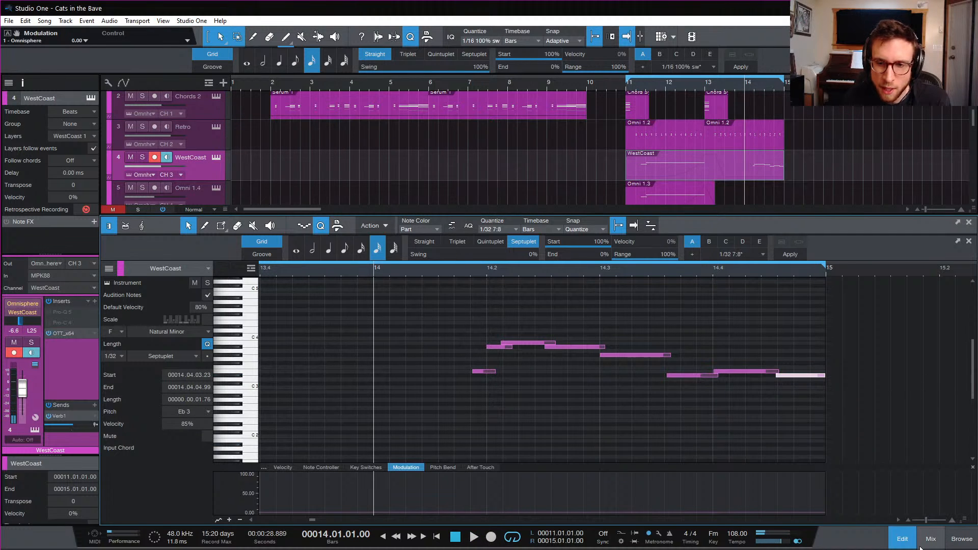
click(902, 539)
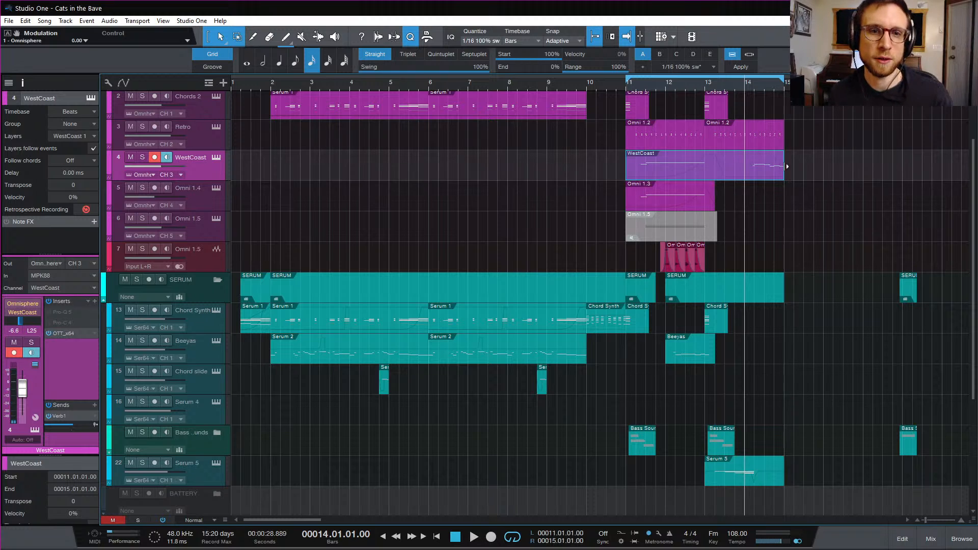
Audition the arrangement from bar 11, and start playback again from 1.2 to hear it in full context
click(637, 82)
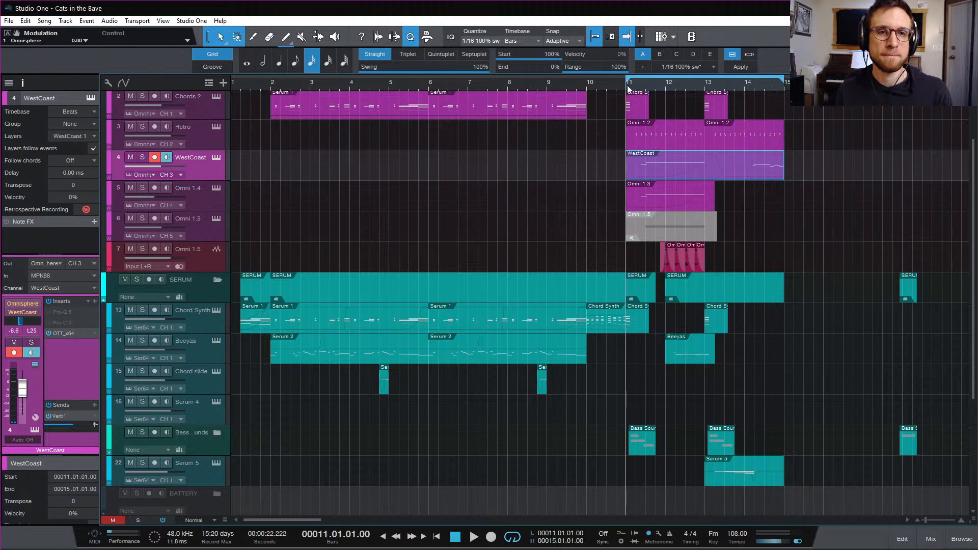
key(space)
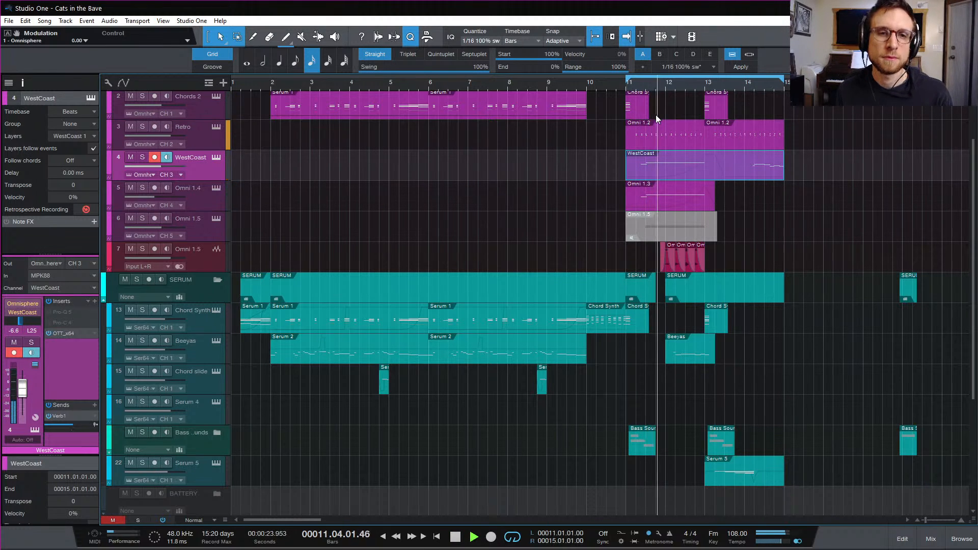
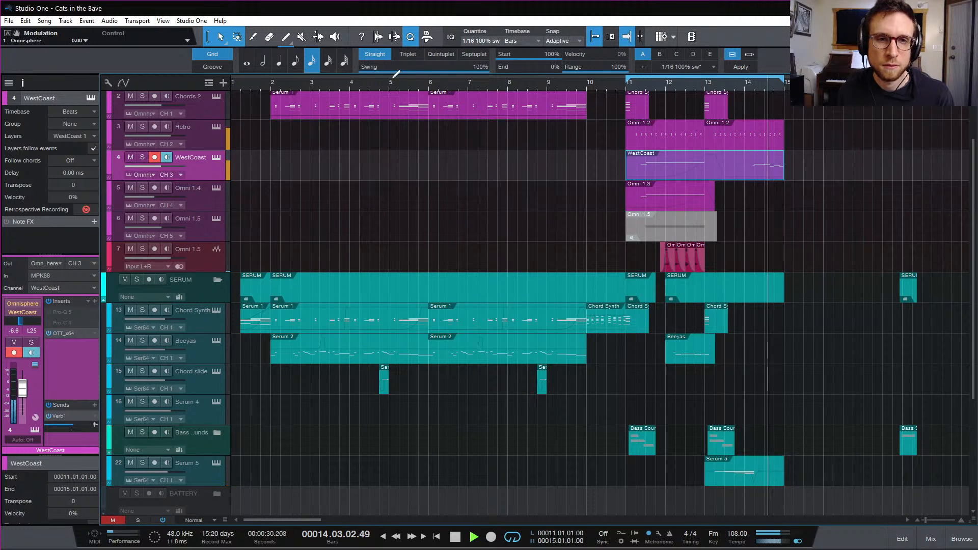
key(space)
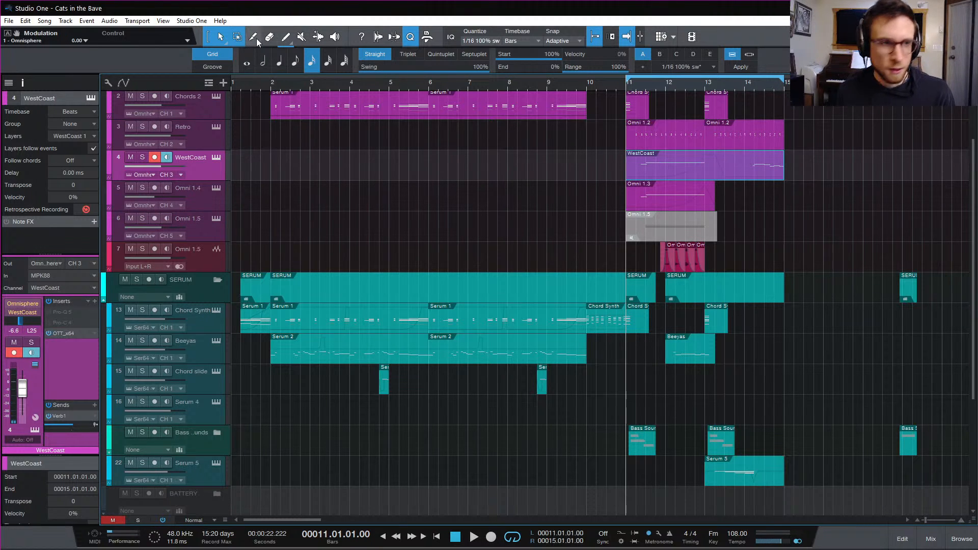
click(242, 86)
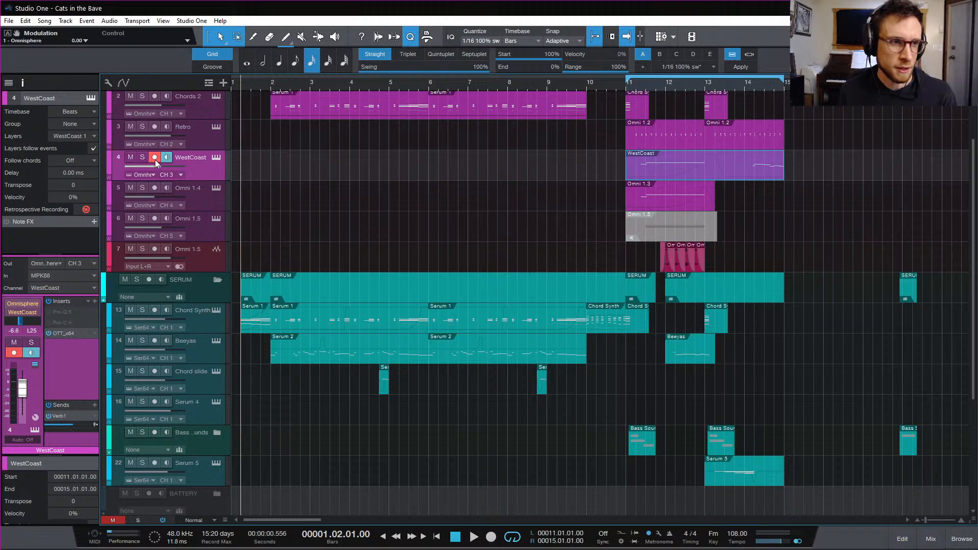
key(space)
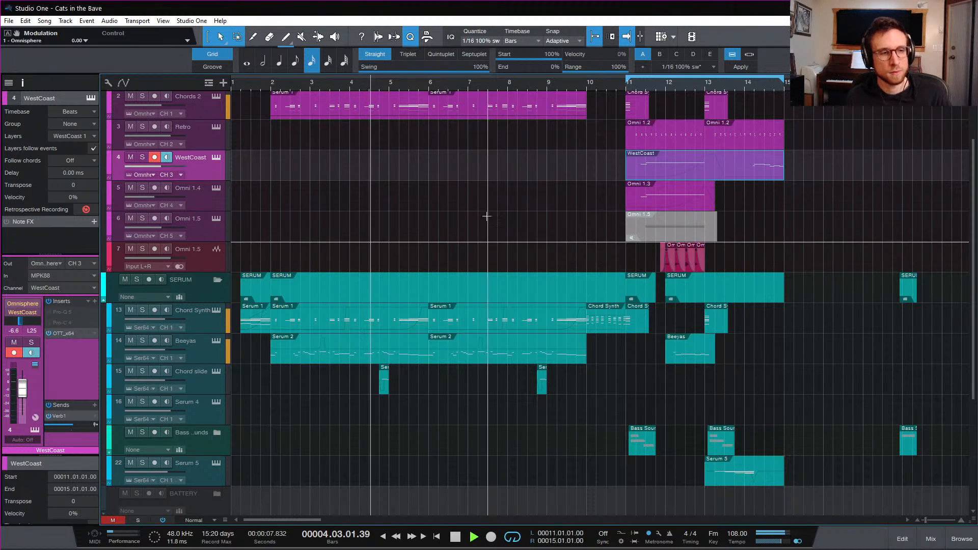
Inspect the kick's edit settings in Addictive Drums 2 from the AD mixer channel during playback, close the instrument and mixer, and stop
click(930, 539)
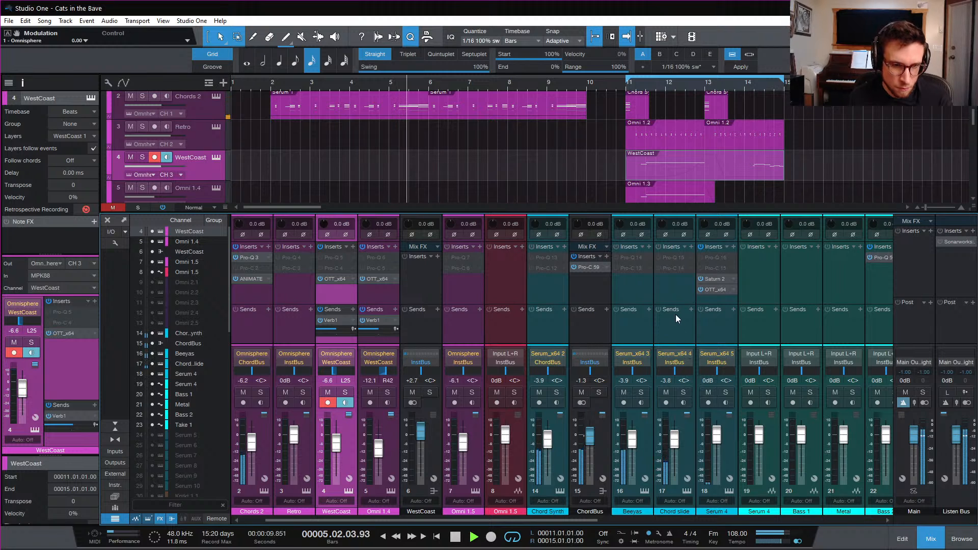
scroll(570, 330, right, 1)
scroll(570, 330, right, 8)
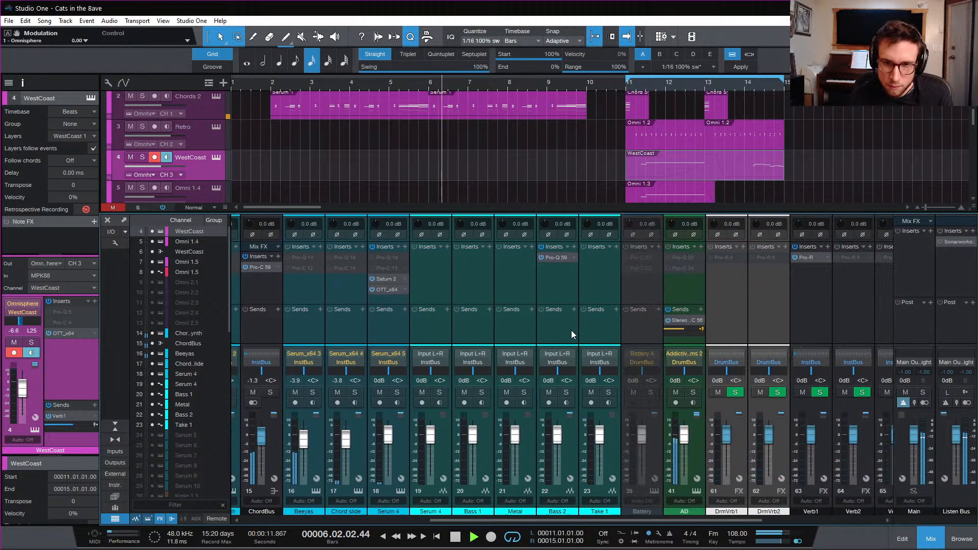
click(688, 492)
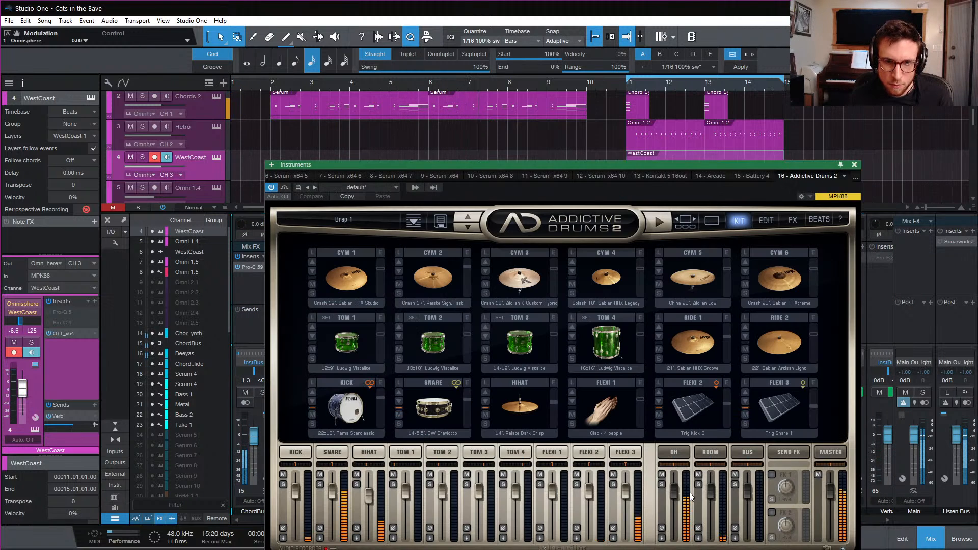
click(380, 382)
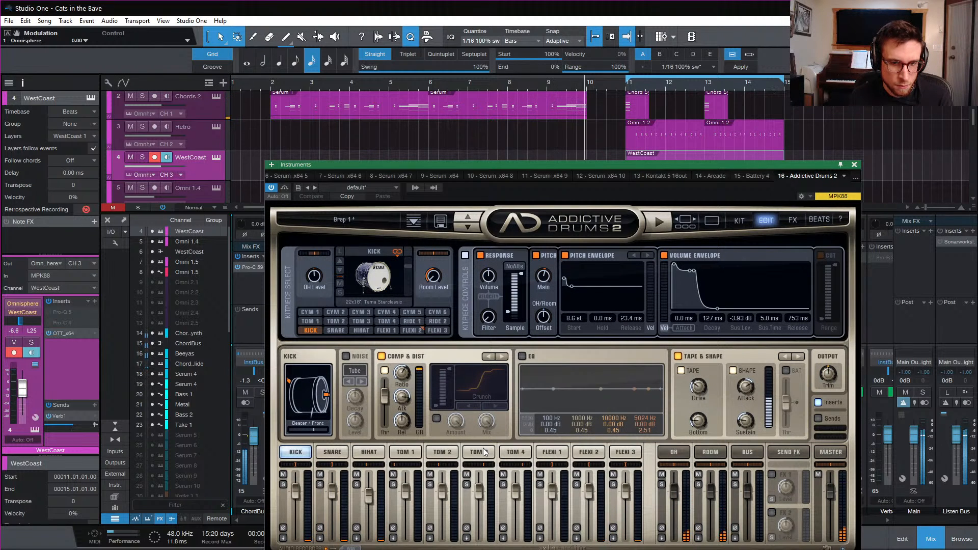
click(854, 165)
click(928, 531)
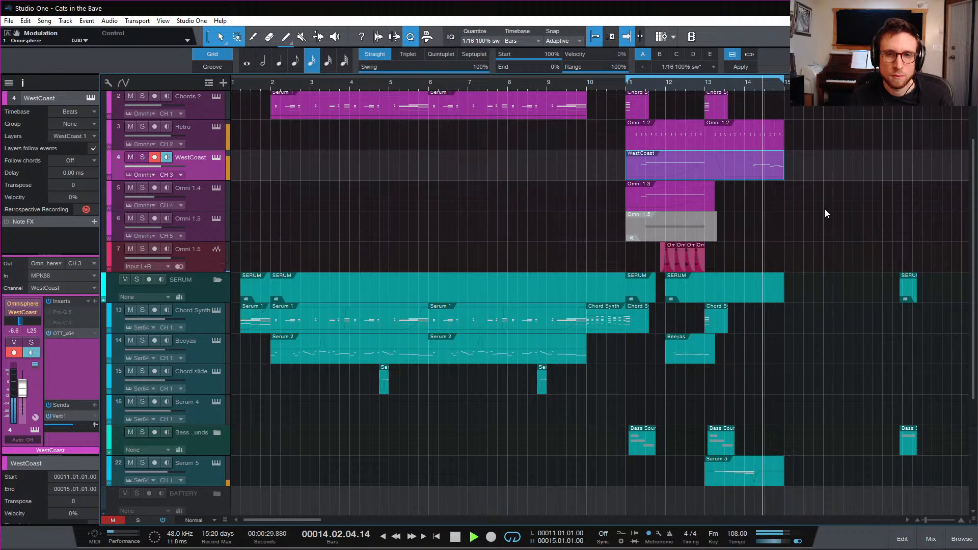
key(space)
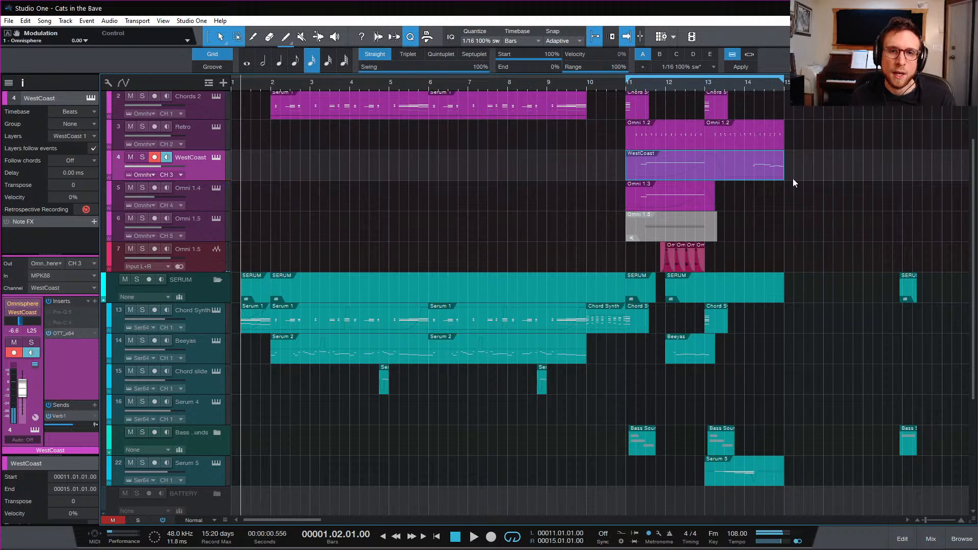
Shorten the WestCoast event to end at 13.3, removing the bar 14 phrase, and audition the section from bar 11
click(767, 168)
drag(783, 173, 723, 181)
click(624, 89)
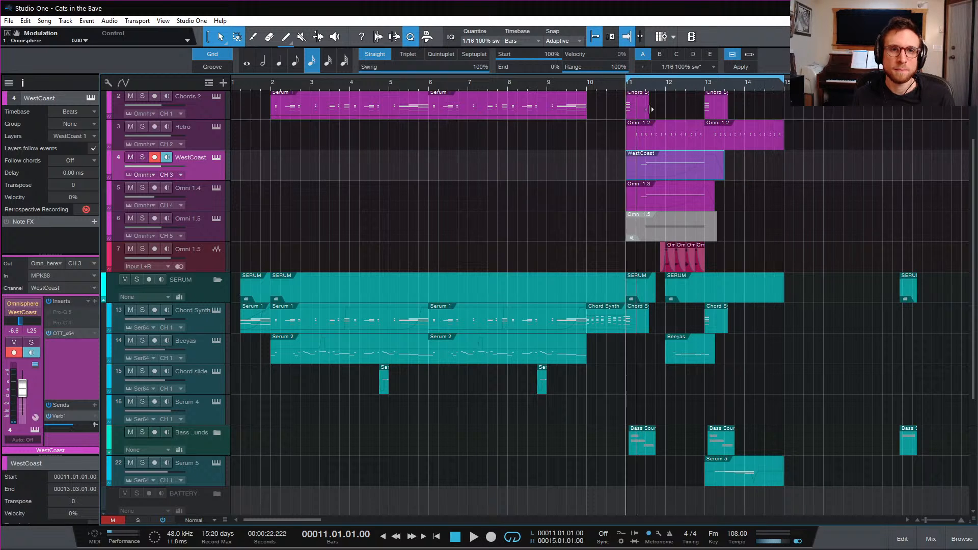
key(space)
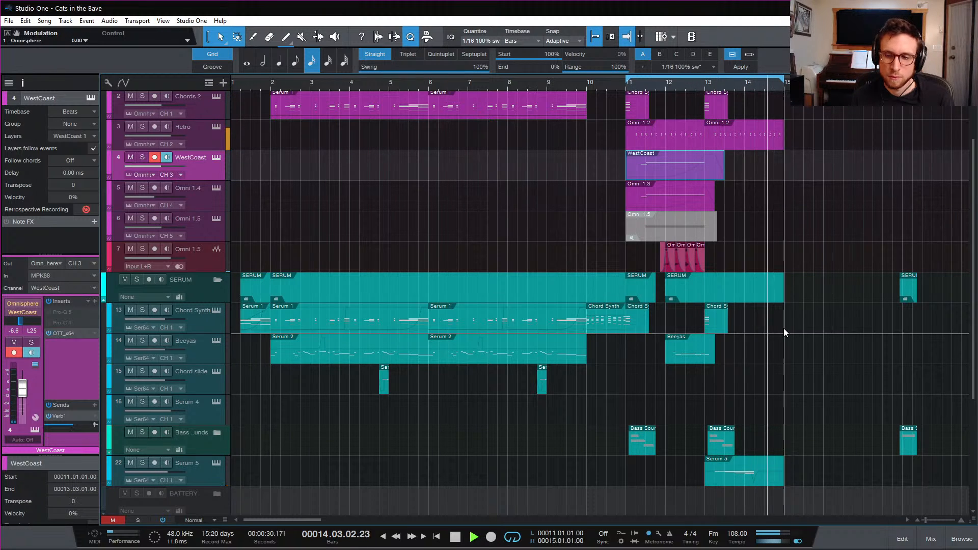
key(space)
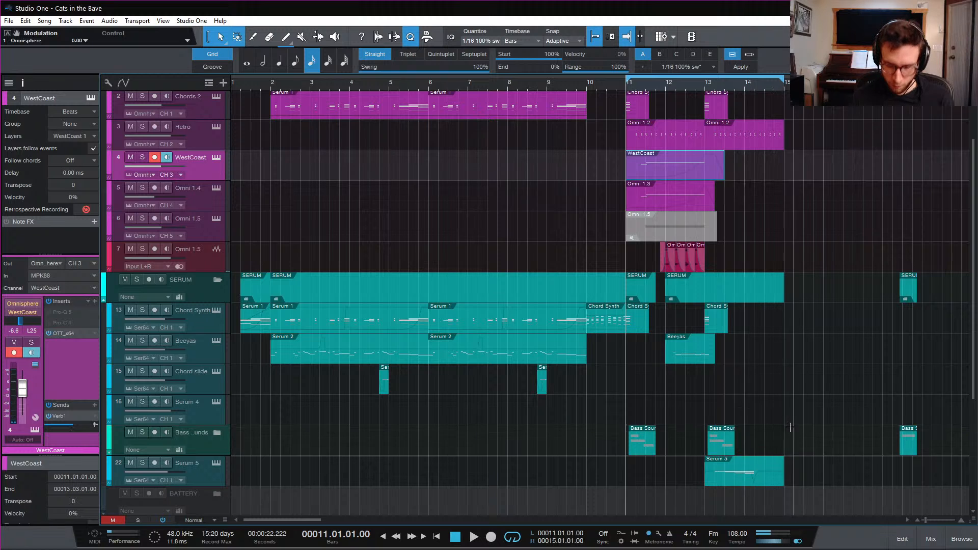
Play the song from bar 8 while checking the drum, instrument and mix bus channels in the mixer
click(807, 433)
scroll(807, 397, right, 5)
scroll(808, 397, left, 5)
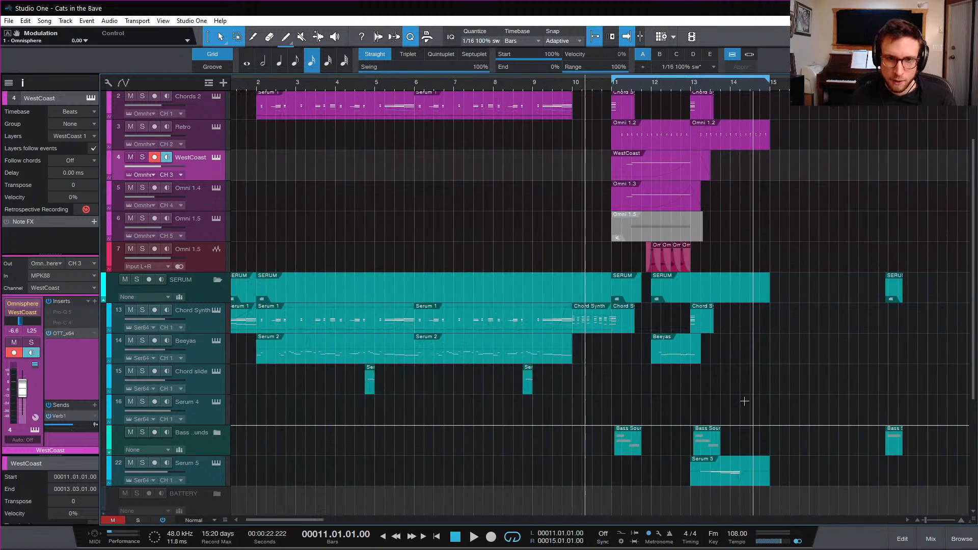
scroll(323, 194, left, 1)
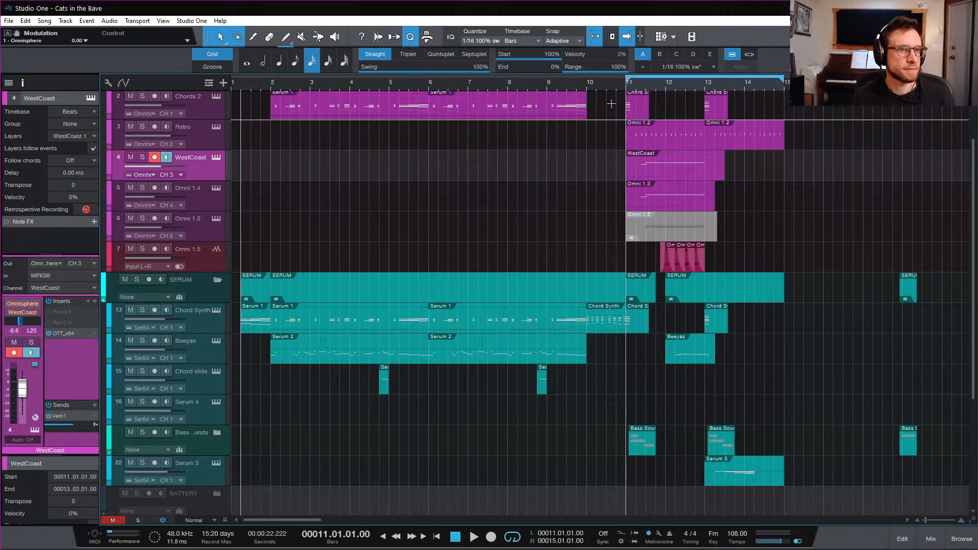
click(504, 82)
key(space)
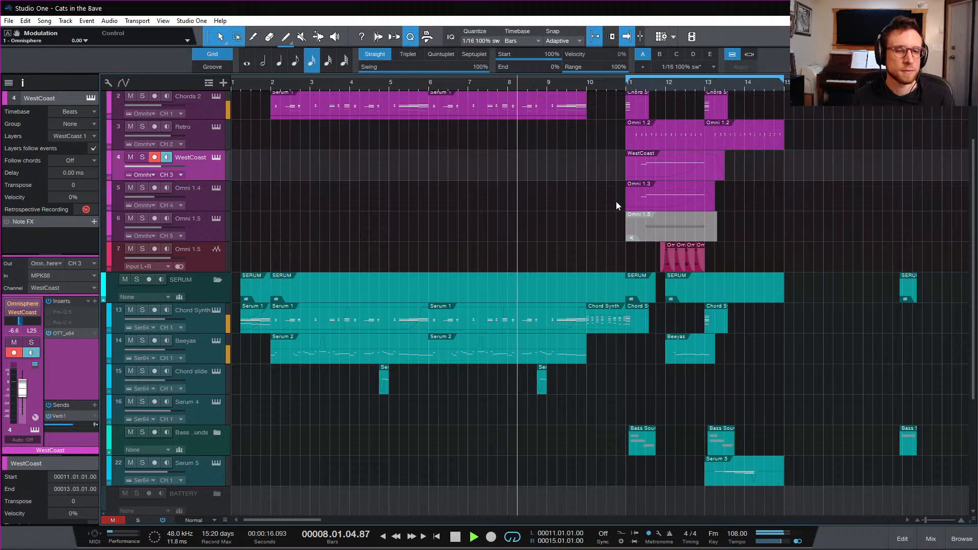
click(932, 538)
scroll(753, 319, right, 8)
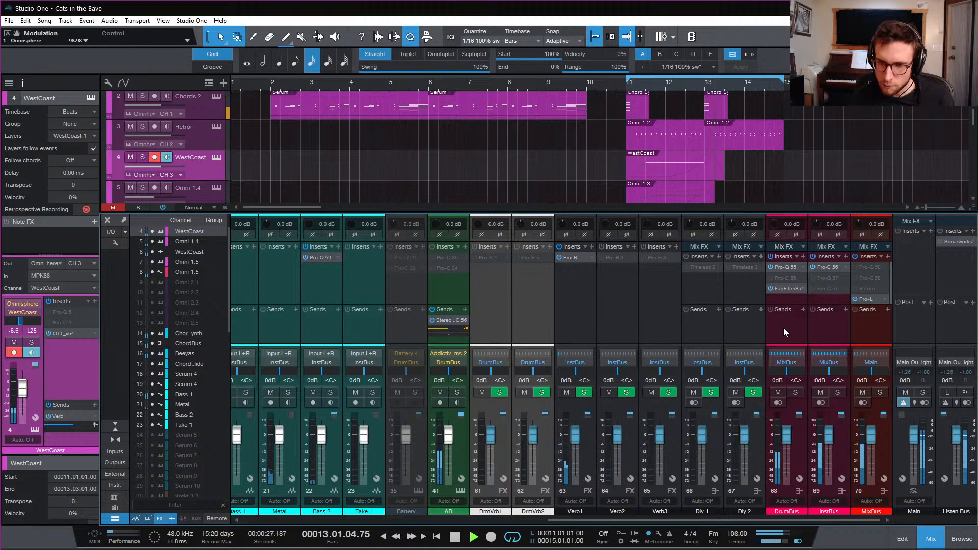
key(space)
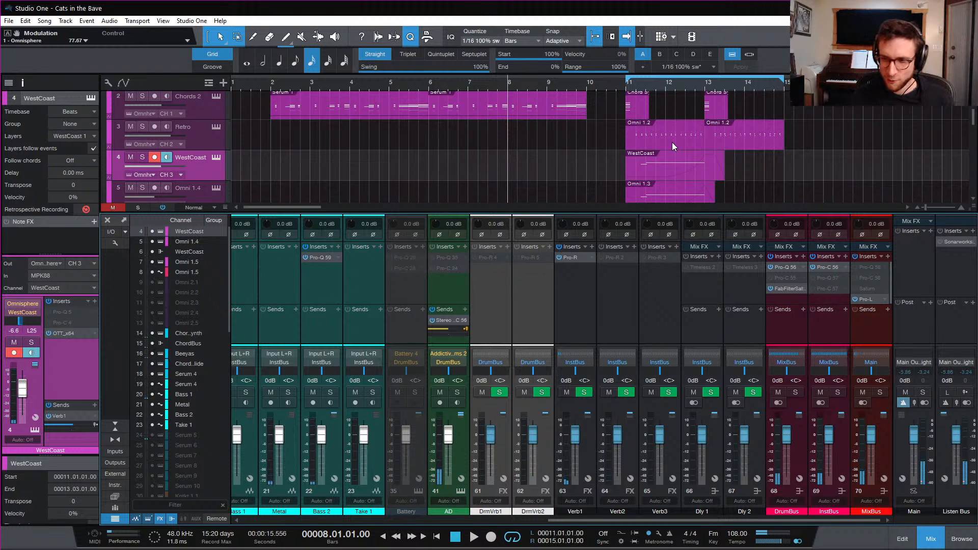
Activate Saturn on the MixBus and load its Magic Mastering bM preset, with the playback position set to bar 11
click(627, 91)
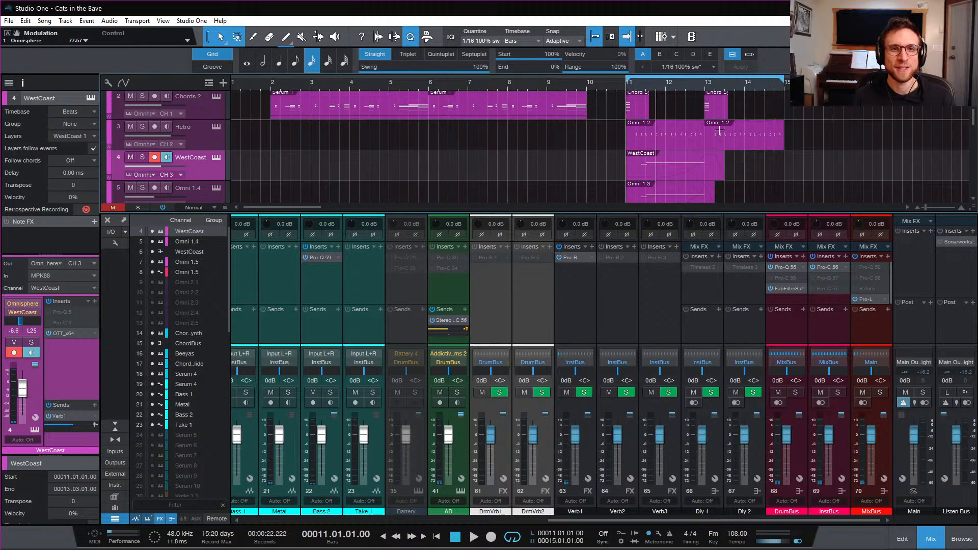
right_click(869, 297)
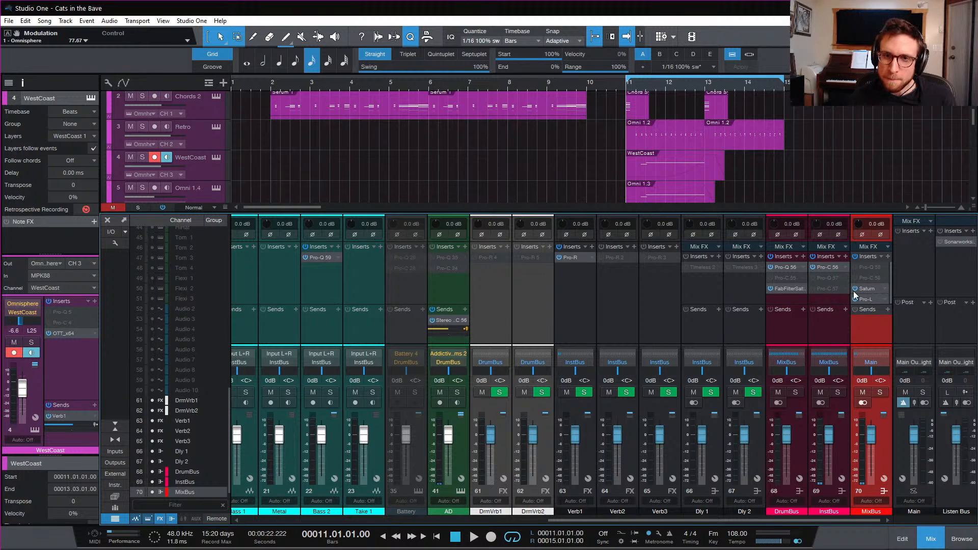
click(854, 291)
drag(481, 107, 485, 161)
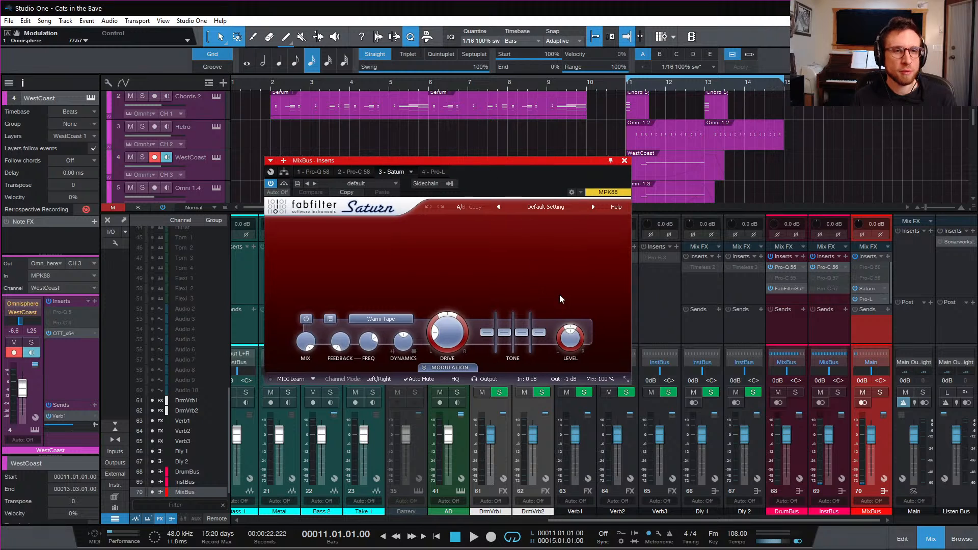
click(557, 208)
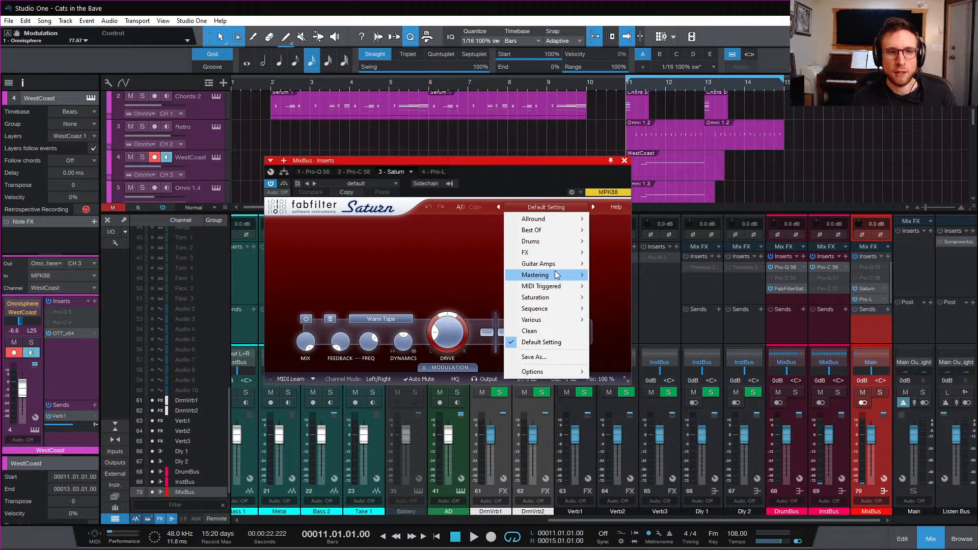
mouse_move(552, 275)
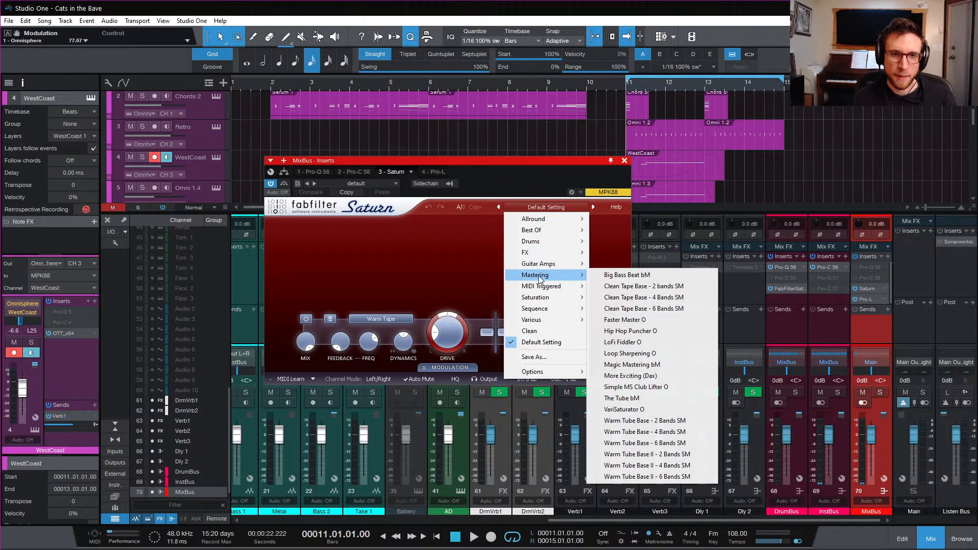
click(649, 366)
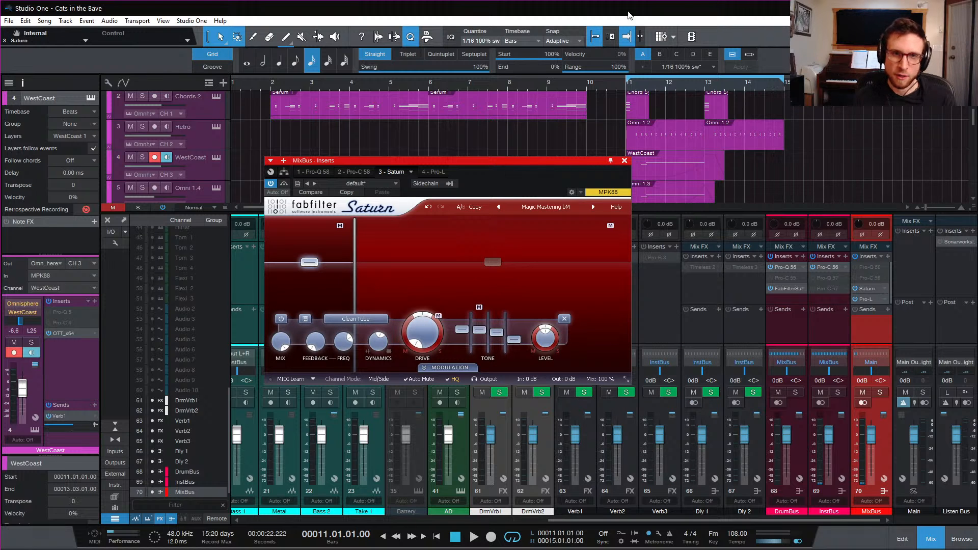
Audition the mix with Saturn from bar 11, close the plug-in and mixer, and replay from bar 10
key(space)
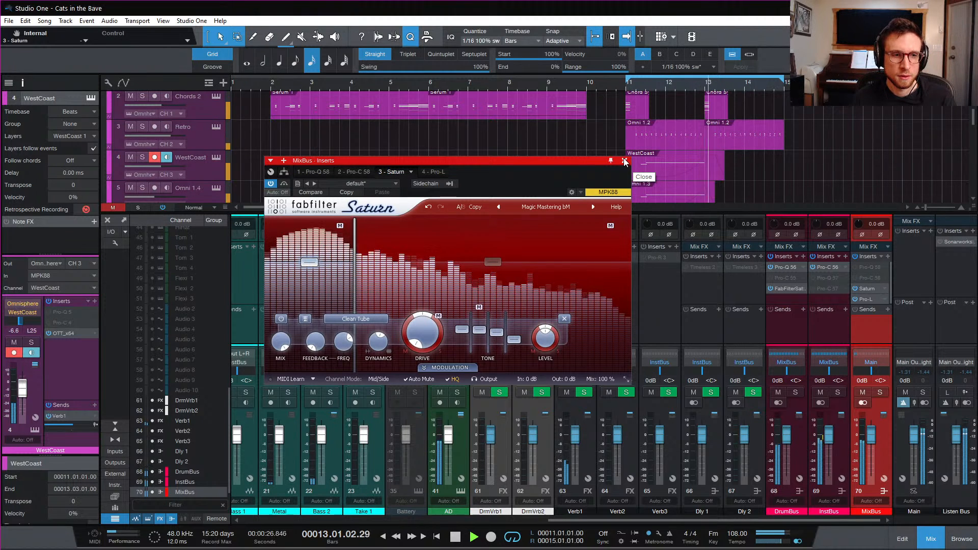
click(623, 162)
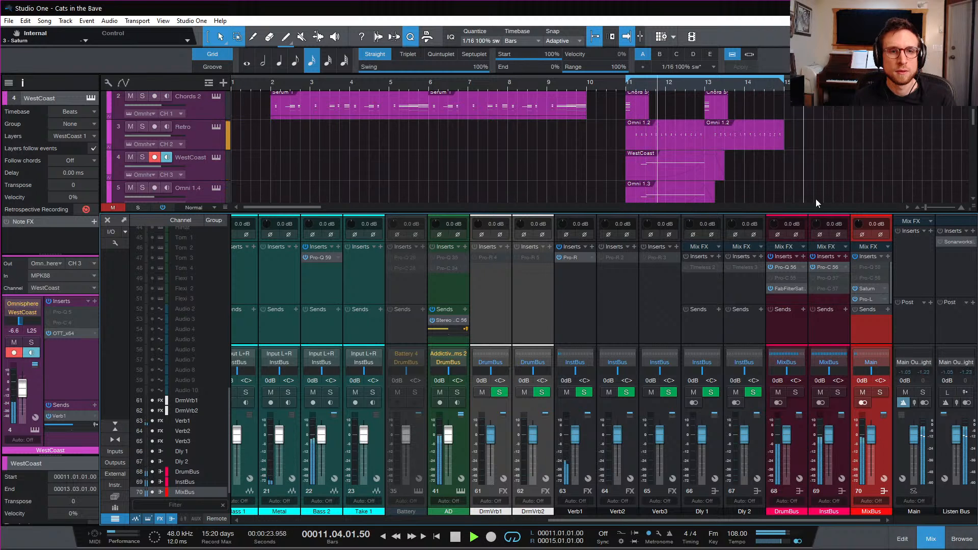
click(938, 537)
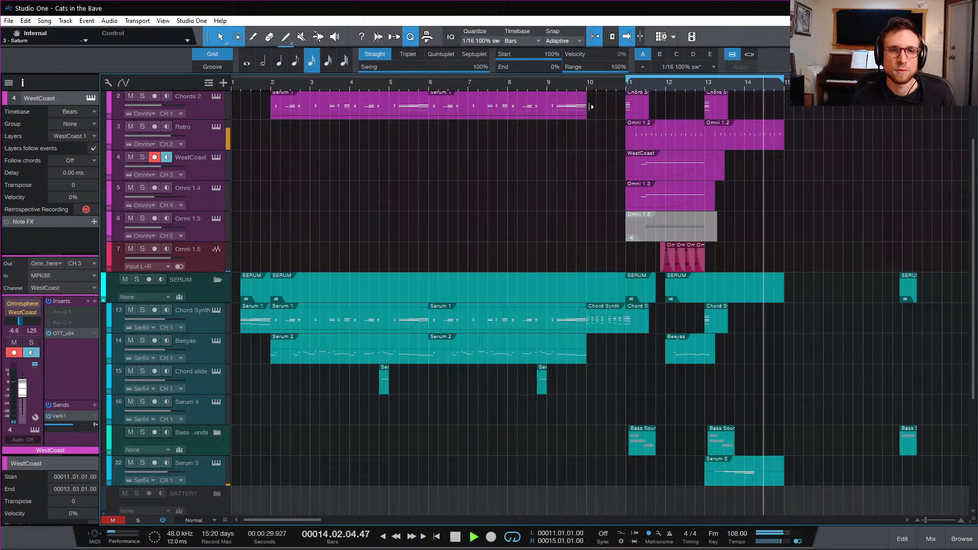
key(space)
click(585, 84)
key(space)
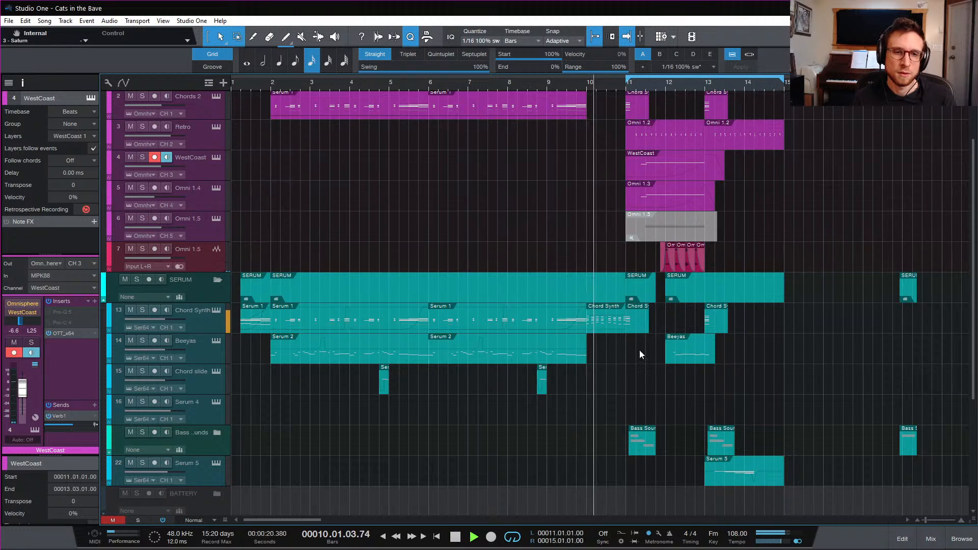
Open the Chord Synth event at bar 10 in the note editor and audition its opening
key(space)
double_click(609, 329)
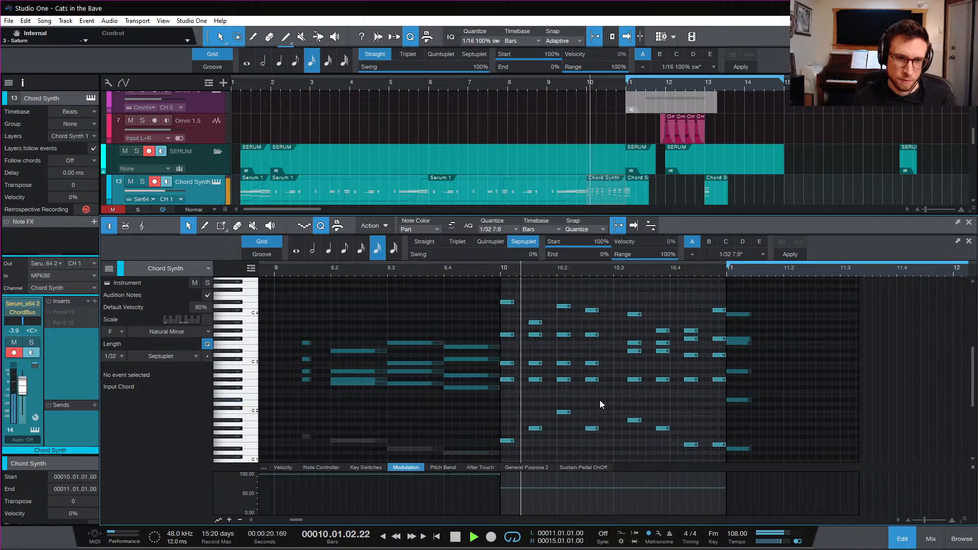
key(space)
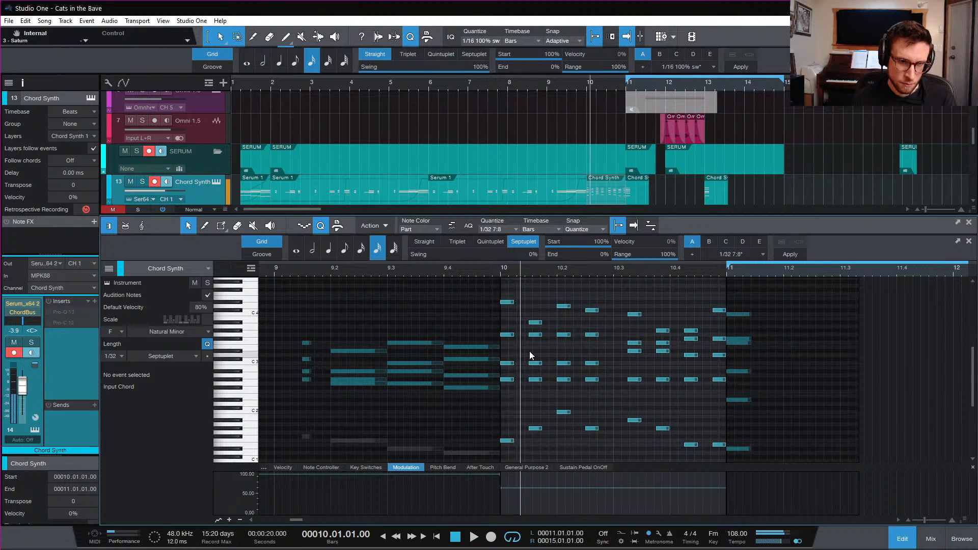
key(space)
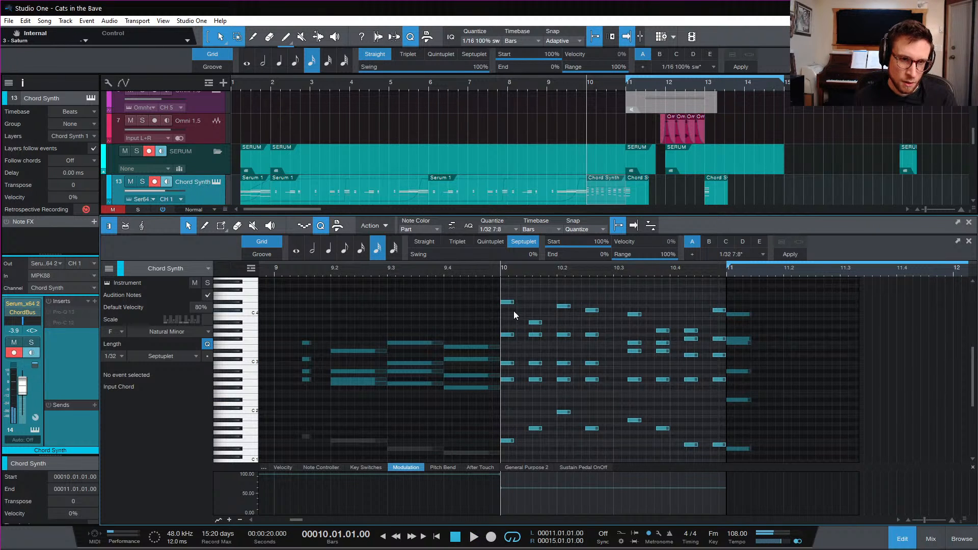
Try the top note of bar 10's first chord at D4 and Db4, return it to Eb4, and audition it
drag(509, 303, 511, 308)
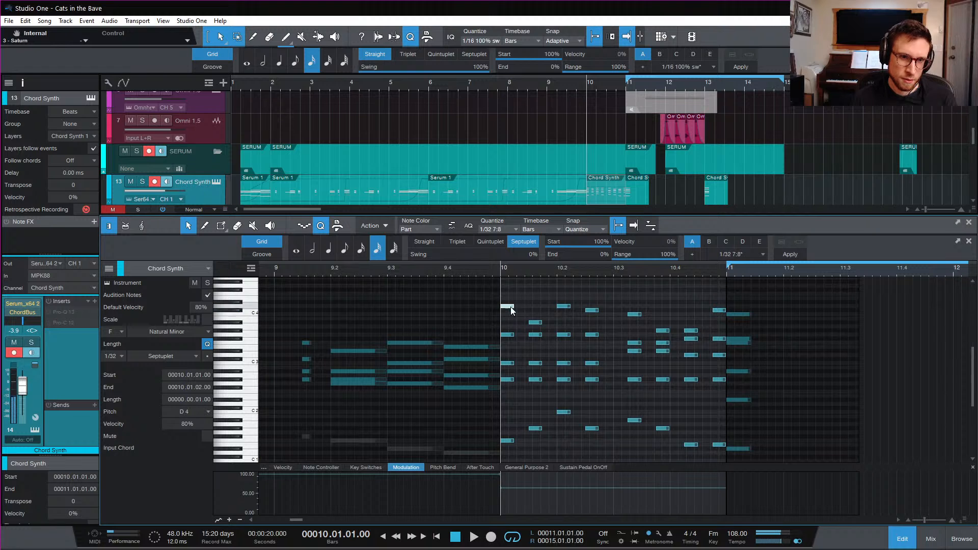
key(space)
key(space)
key(Down)
key(space)
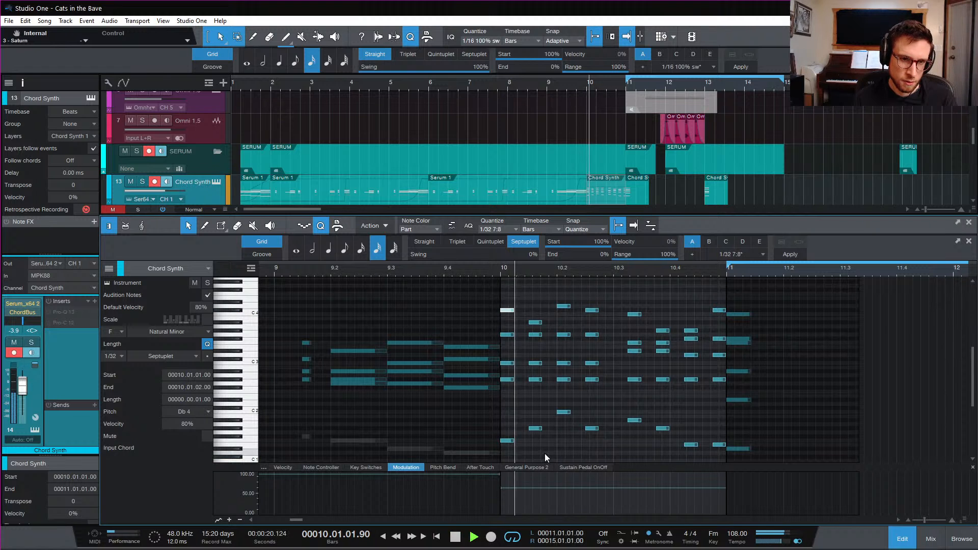
key(space)
key(Up)
key(Up)
key(space)
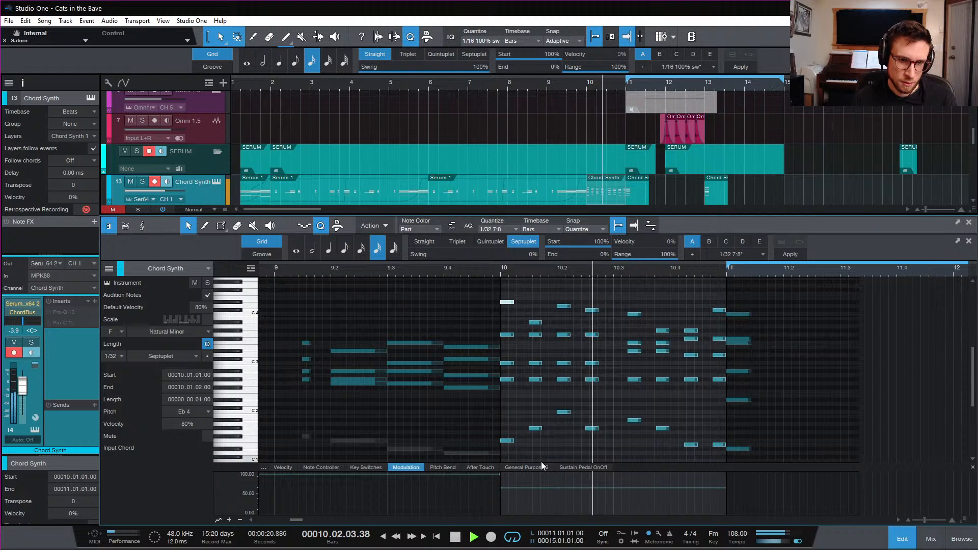
key(space)
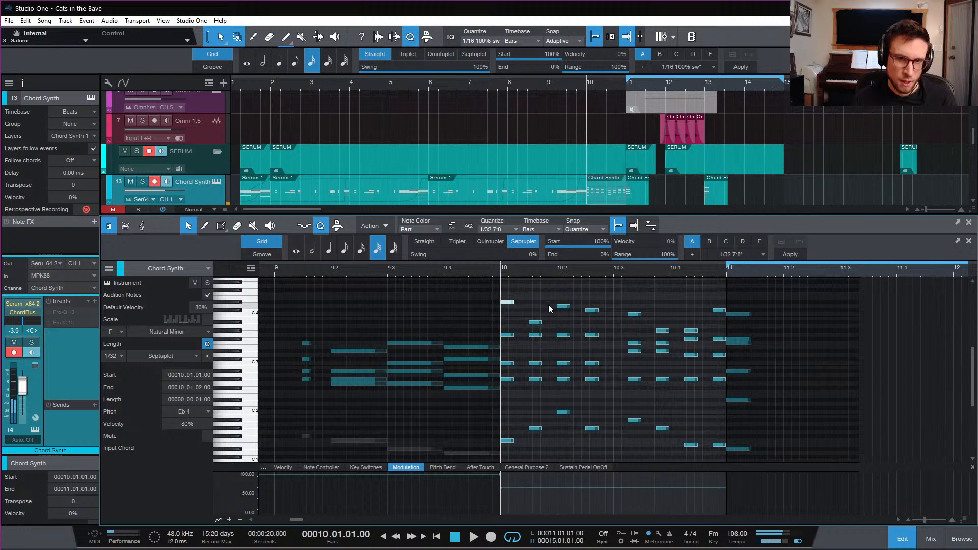
Lower the C3 notes in the first four chords of bar 10 to B2 and audition the change
click(516, 403)
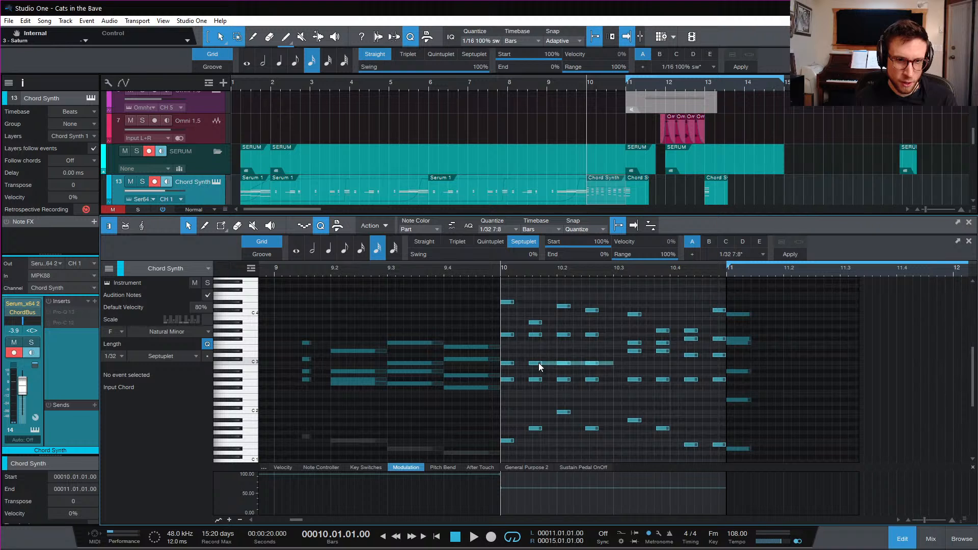
drag(508, 364, 508, 364)
key(Down)
key(space)
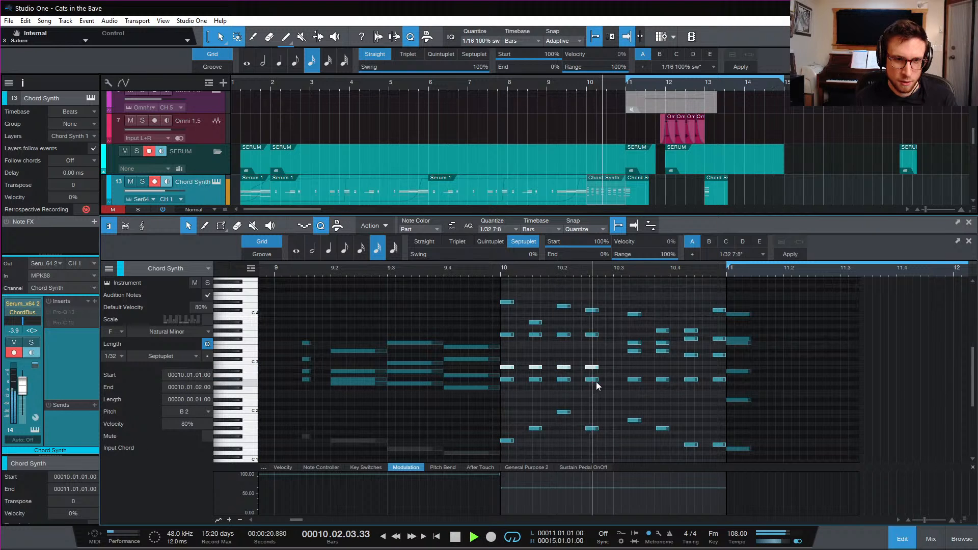
key(space)
key(space)
key(space)
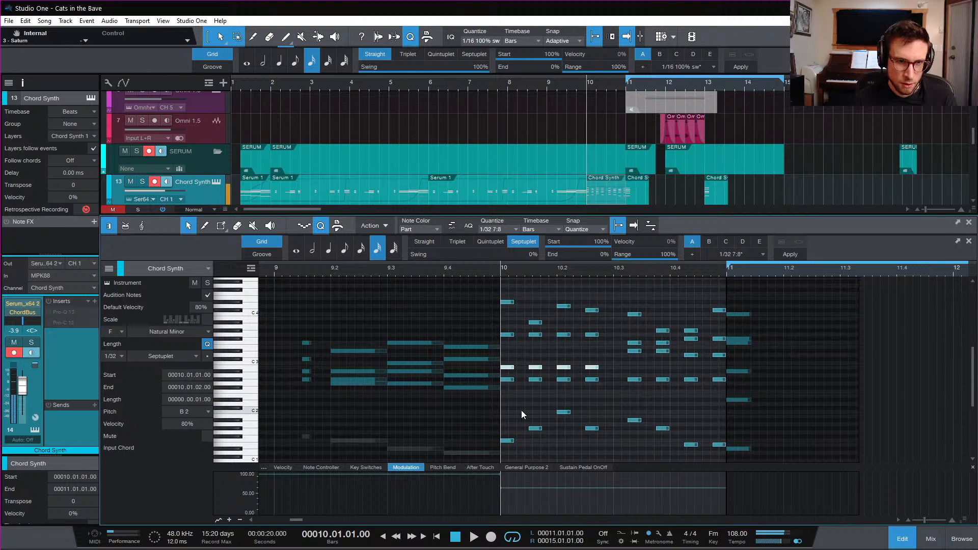
Try raising the G3 note of bar 10's first chord to Bb3 and audition it
click(507, 335)
drag(507, 335, 507, 322)
key(space)
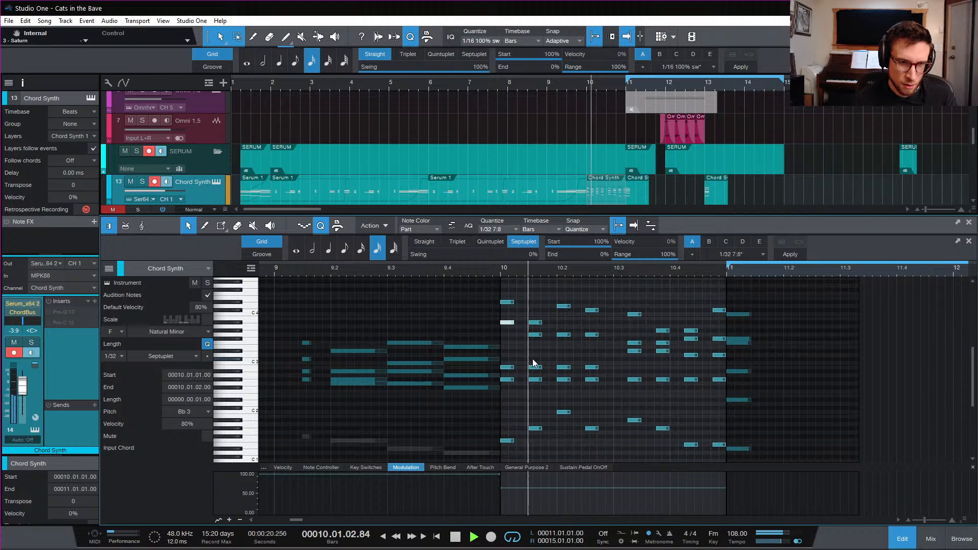
key(space)
key(space)
key(space)
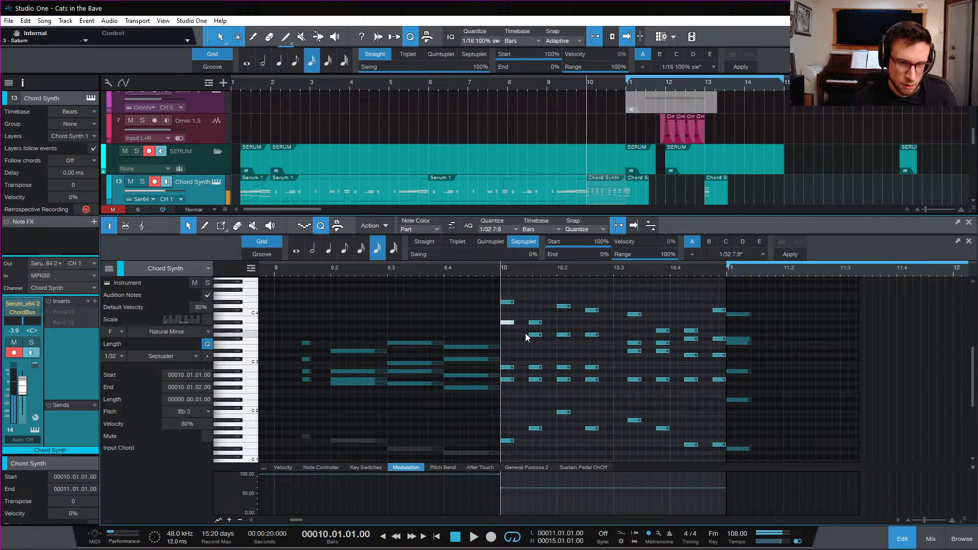
Set the second-highest note in each of bar 10's first three chords to Ab3, auditioning the passage between changes
mouse_move(509, 327)
mouse_down()
mouse_move(508, 342)
mouse_move(507, 334)
mouse_up()
key(space)
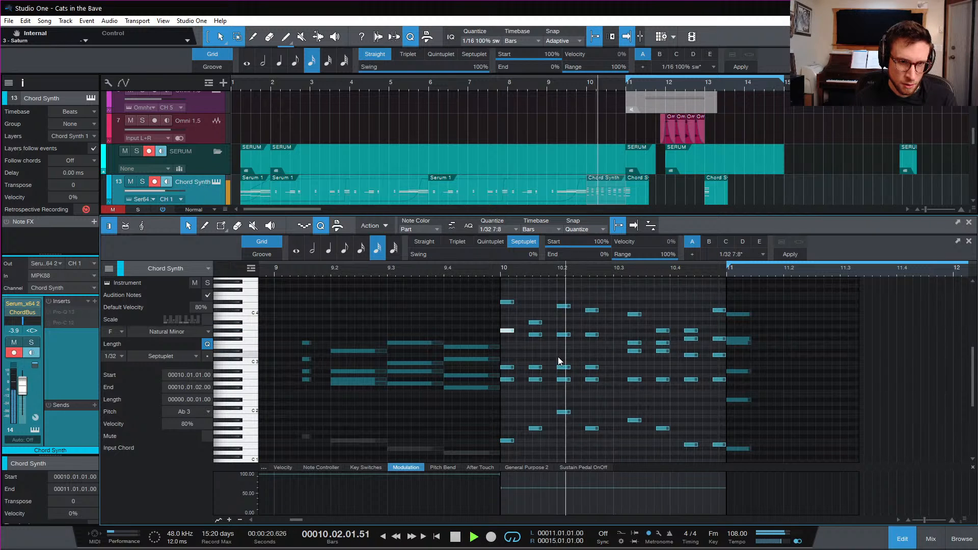
key(space)
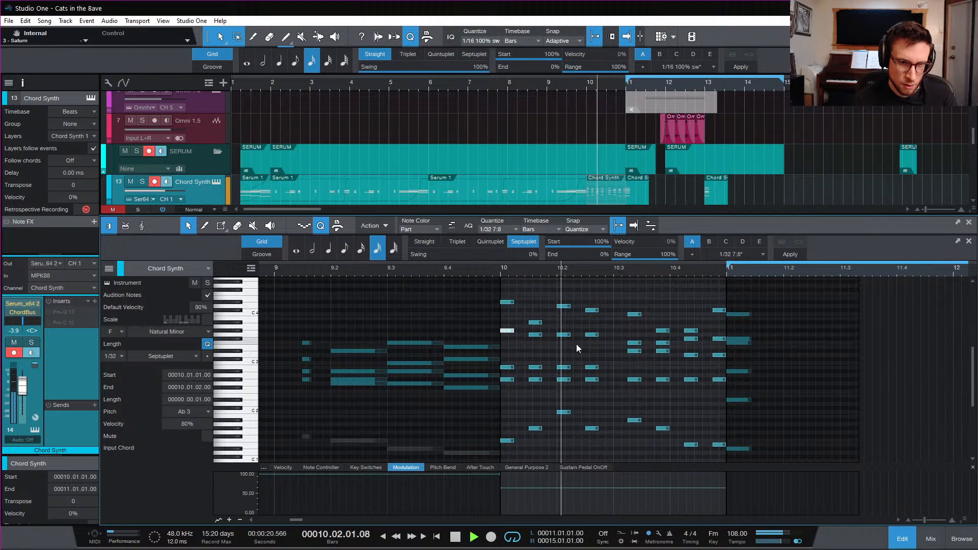
click(532, 334)
drag(534, 335, 535, 331)
key(space)
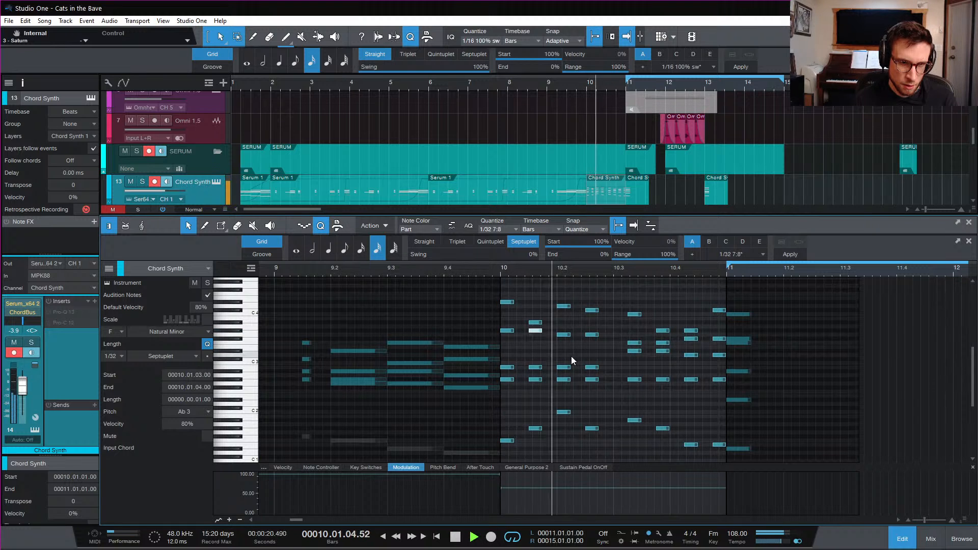
key(space)
click(565, 336)
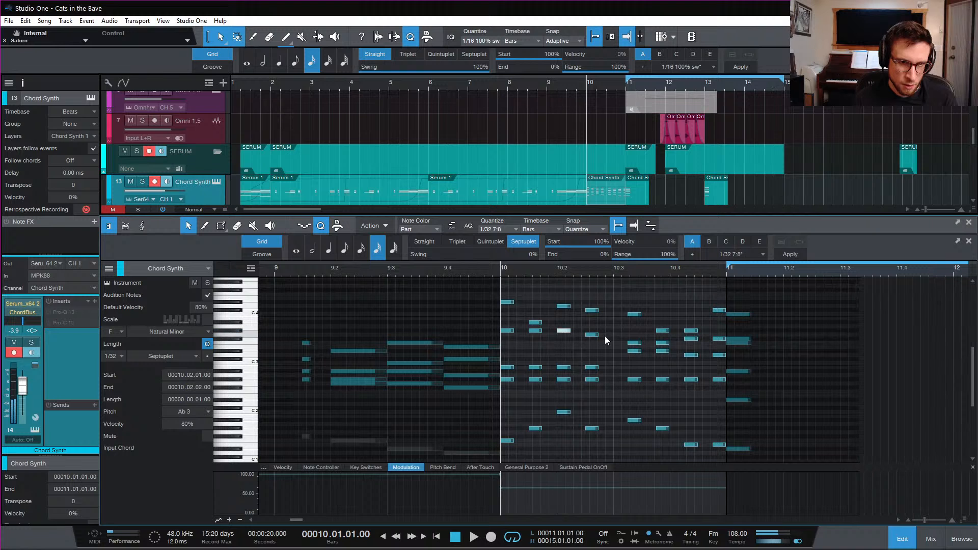
key(space)
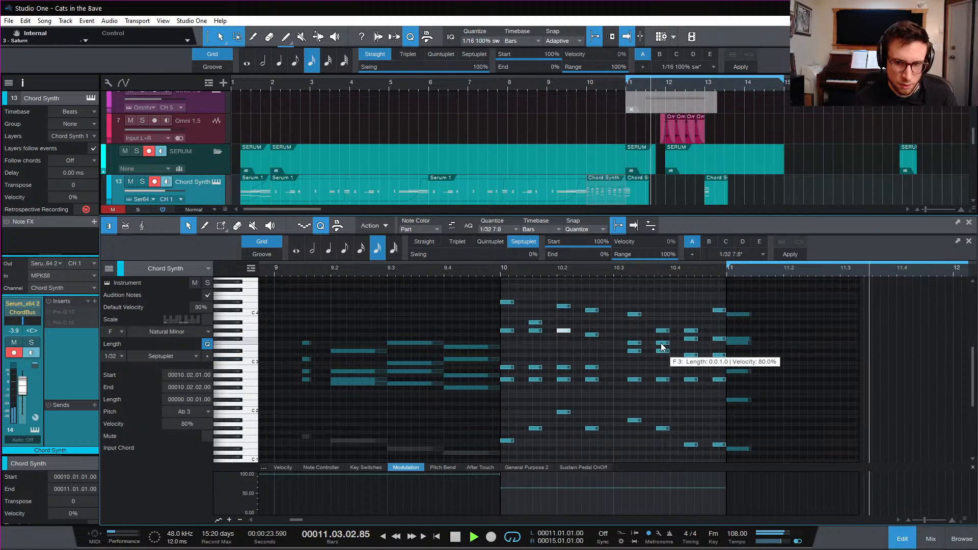
key(space)
key(space)
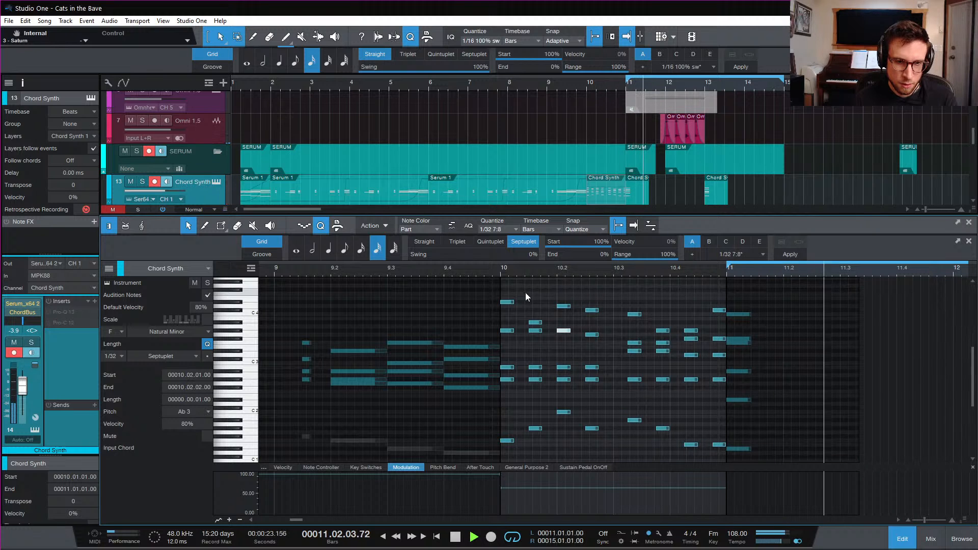
Close the note editor, save the song, and play the arrangement from bar 2
key(F2)
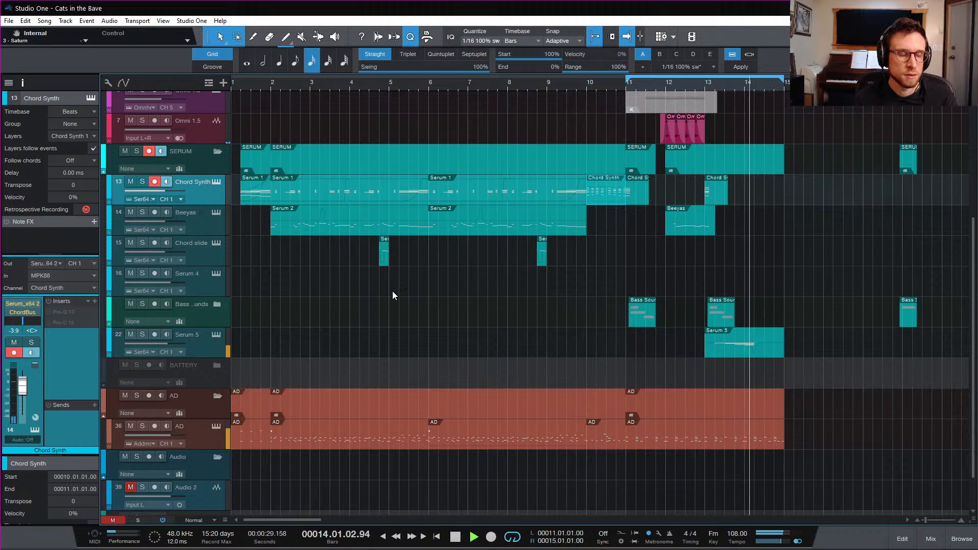
key(space)
click(270, 83)
key(ctrl+s)
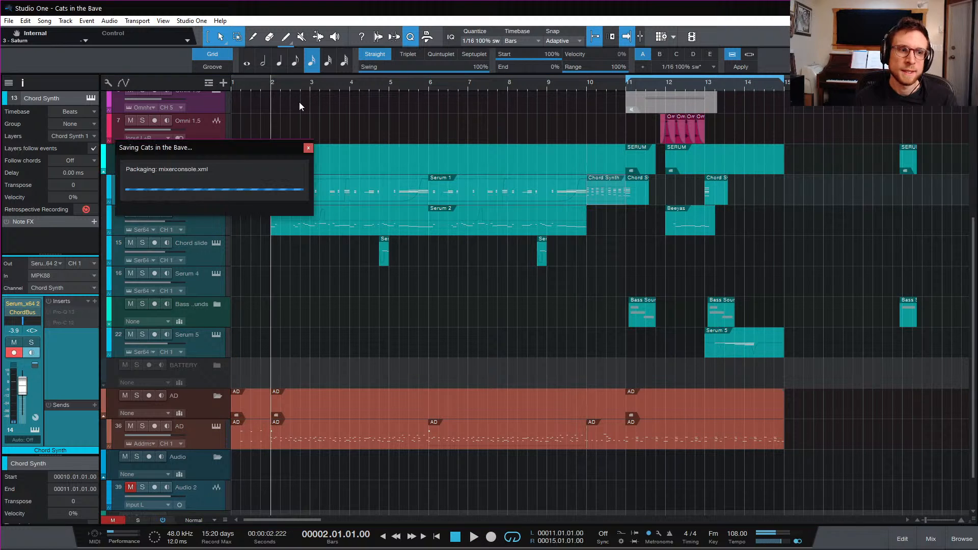
key(space)
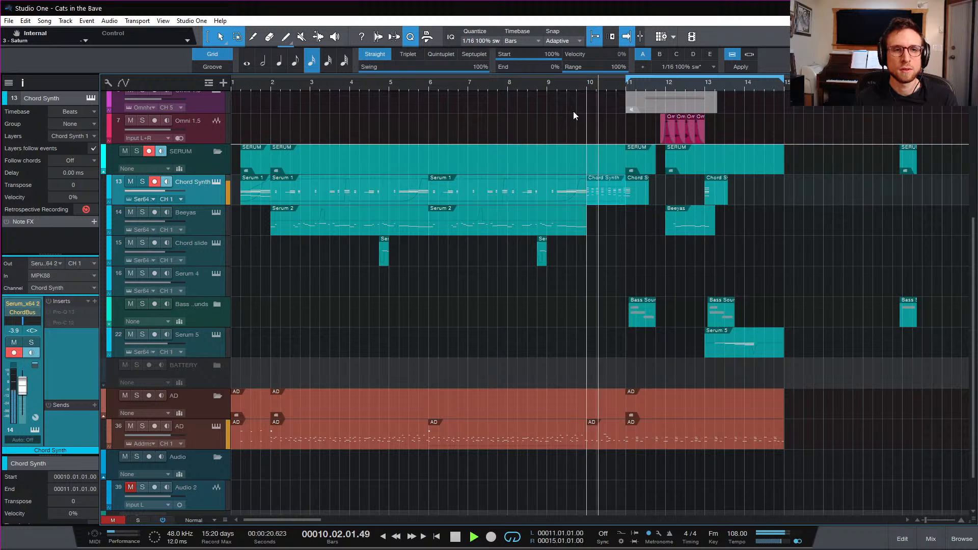
key(space)
Open the AD drum event spanning bars 6 to 10 in the note editor and audition it from bar 9
click(542, 85)
scroll(574, 351, down, 2)
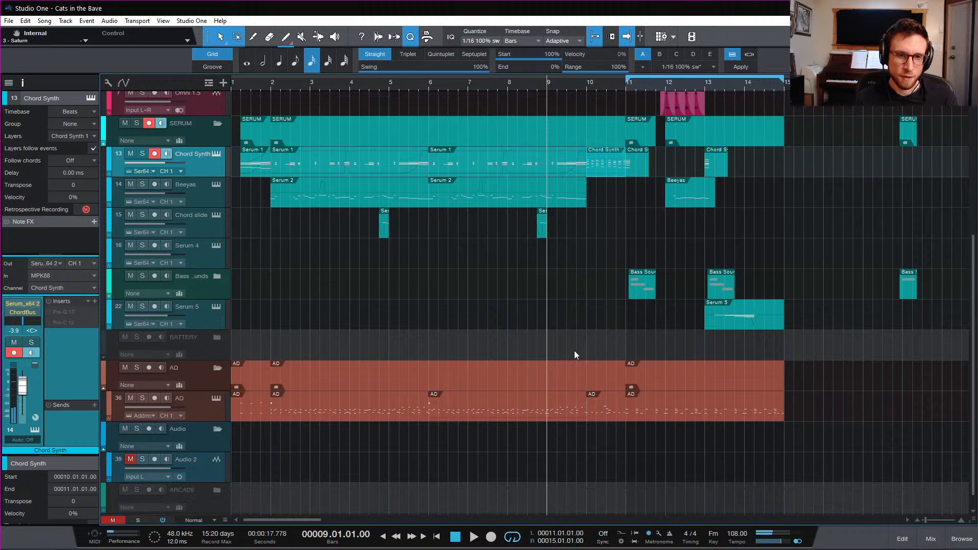
scroll(570, 366, down, 1)
double_click(563, 393)
scroll(793, 316, right, 5)
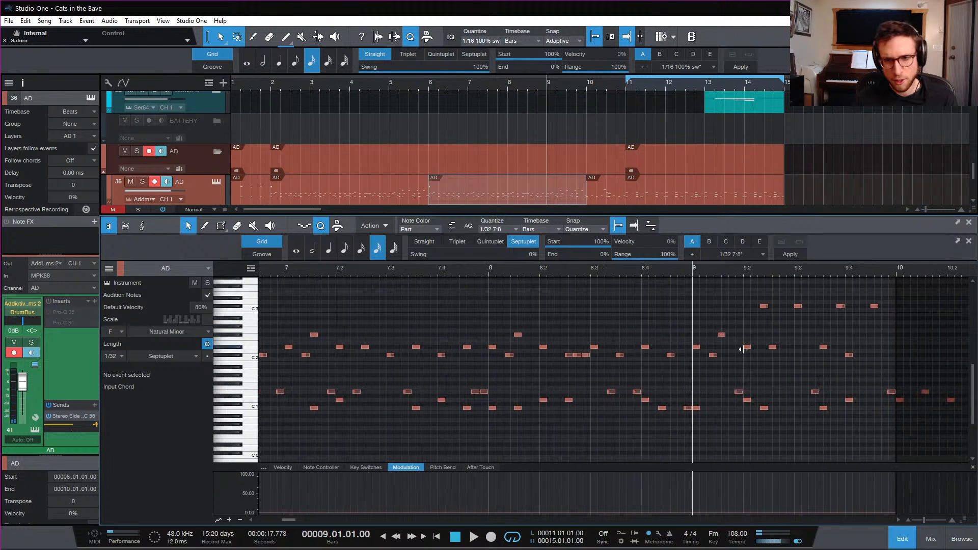
key(space)
key(space)
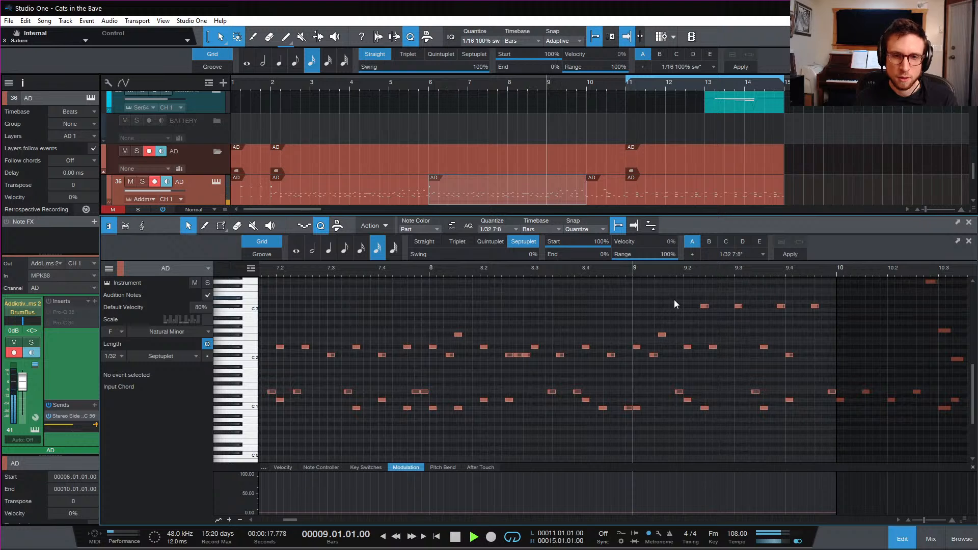
key(space)
key(space)
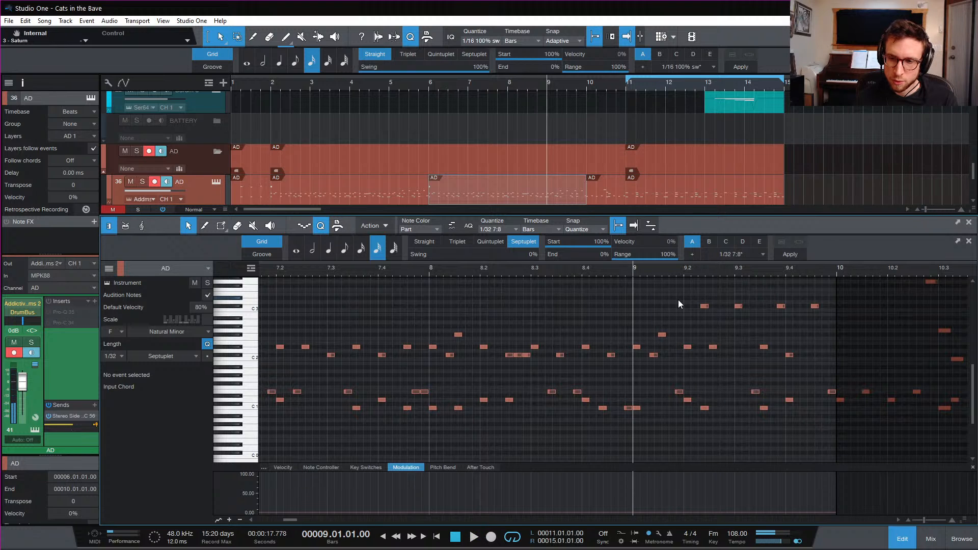
key(space)
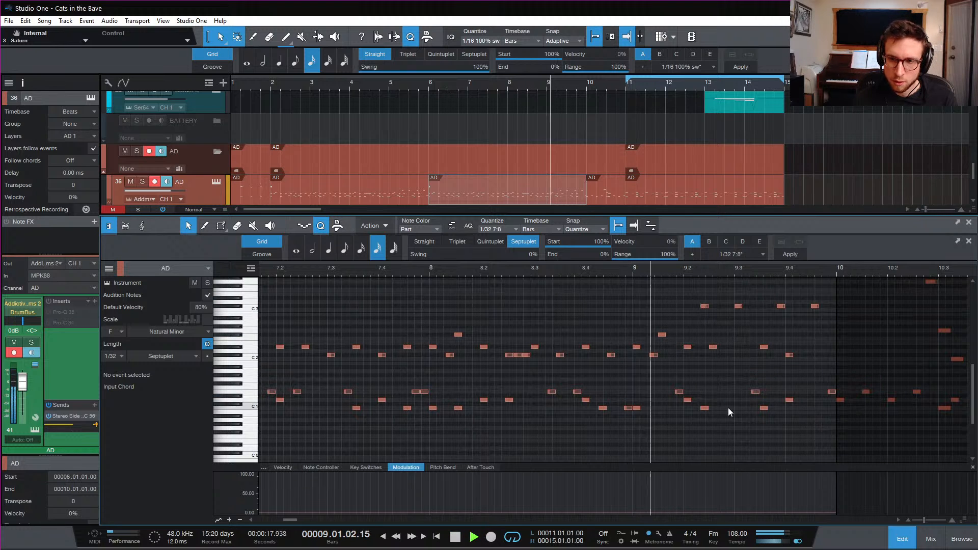
key(space)
Set the playback position just after 8.4 and audition the drums into bar 9
scroll(713, 382, right, 1)
scroll(711, 383, right, 3)
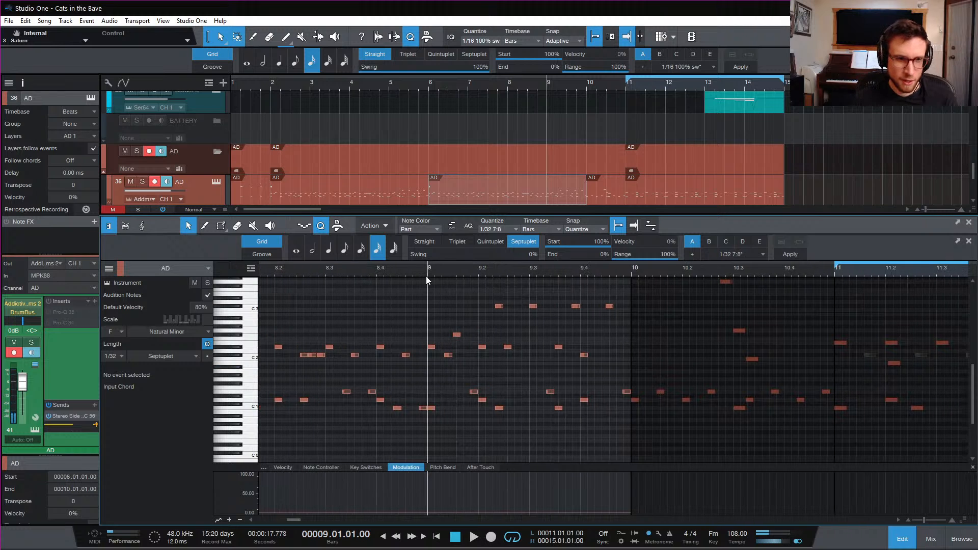
click(384, 270)
key(space)
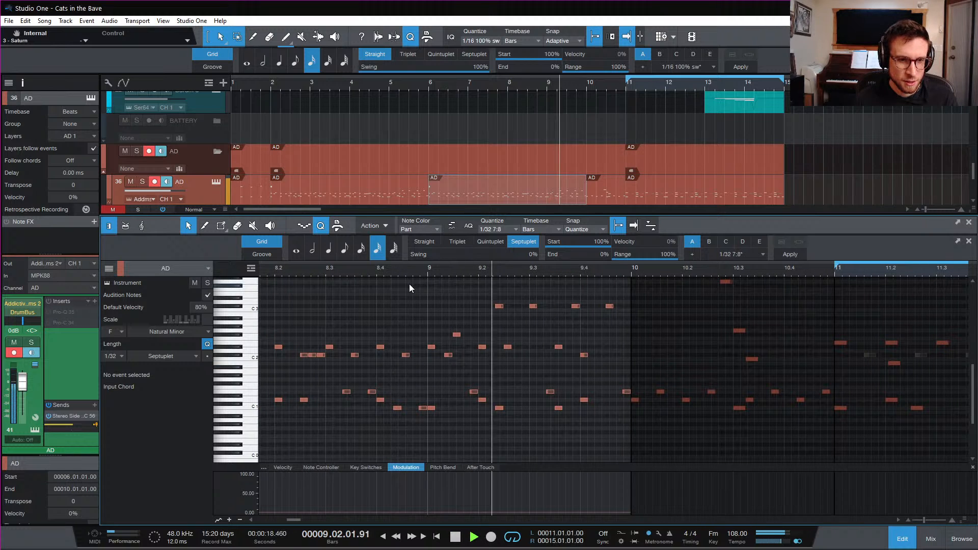
key(space)
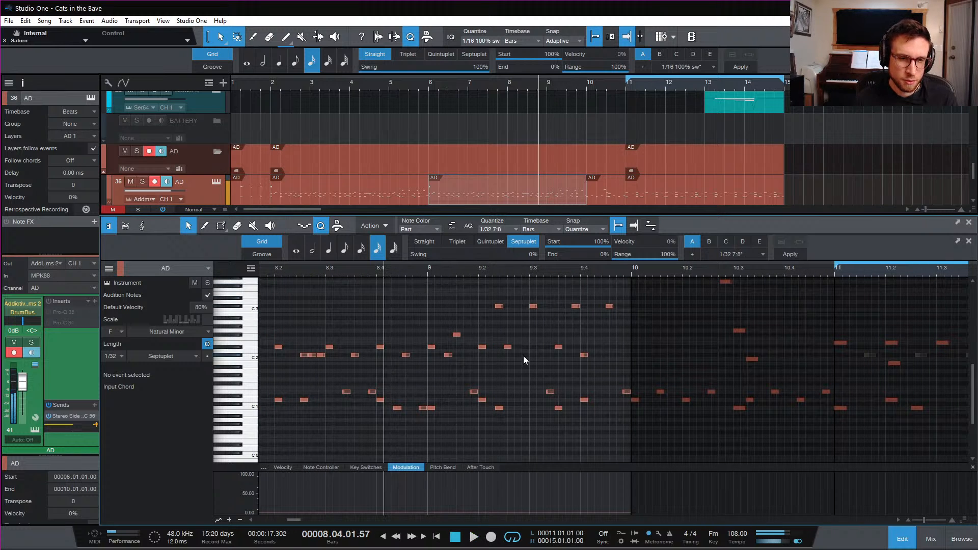
Move the first of bar 9's four high drum notes up to F4 and audition the change
click(499, 306)
scroll(501, 326, up, 2)
drag(499, 330, 500, 290)
scroll(503, 309, up, 2)
key(space)
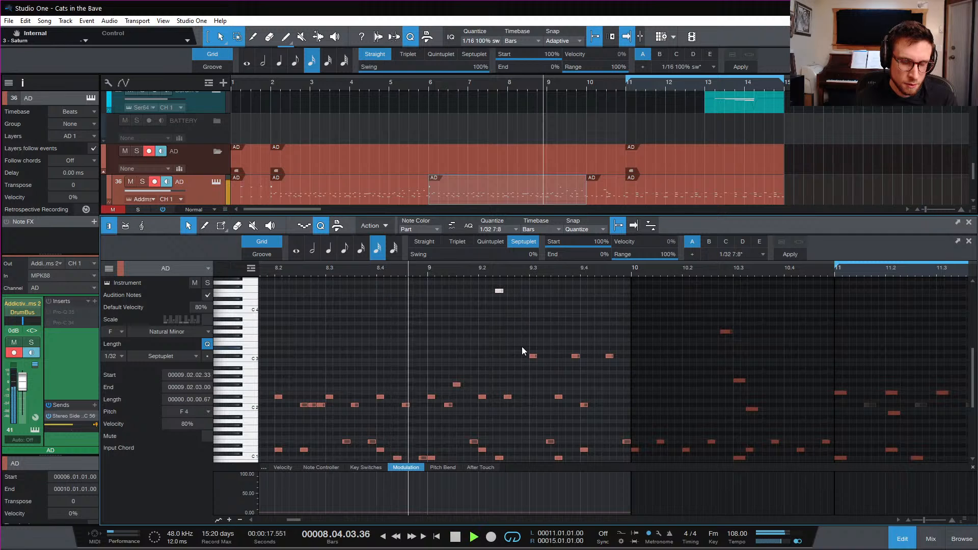
key(space)
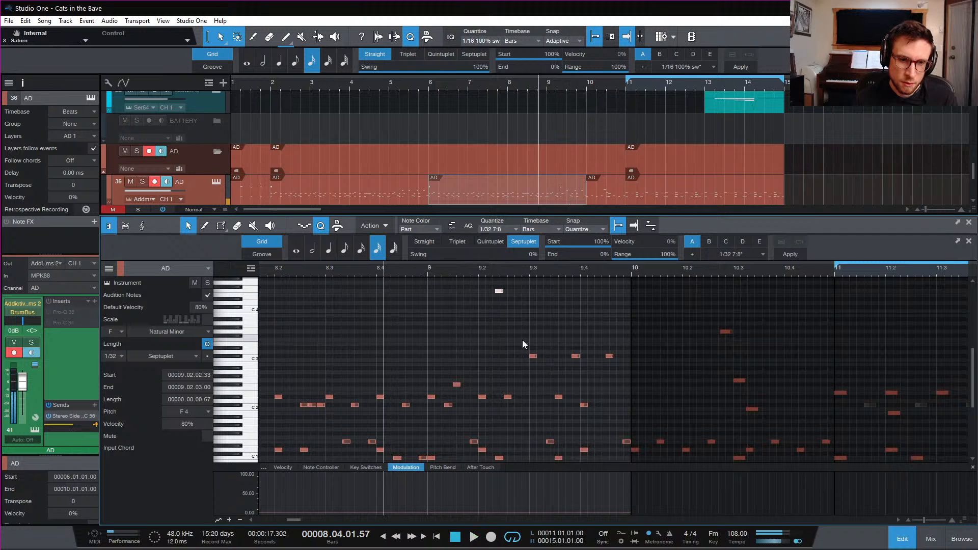
Delete the other three high drum notes in bar 9 and the mid-range hit midway between 9.2 and 9.3, and audition
scroll(521, 340, down, 1)
drag(507, 384, 632, 357)
key(Delete)
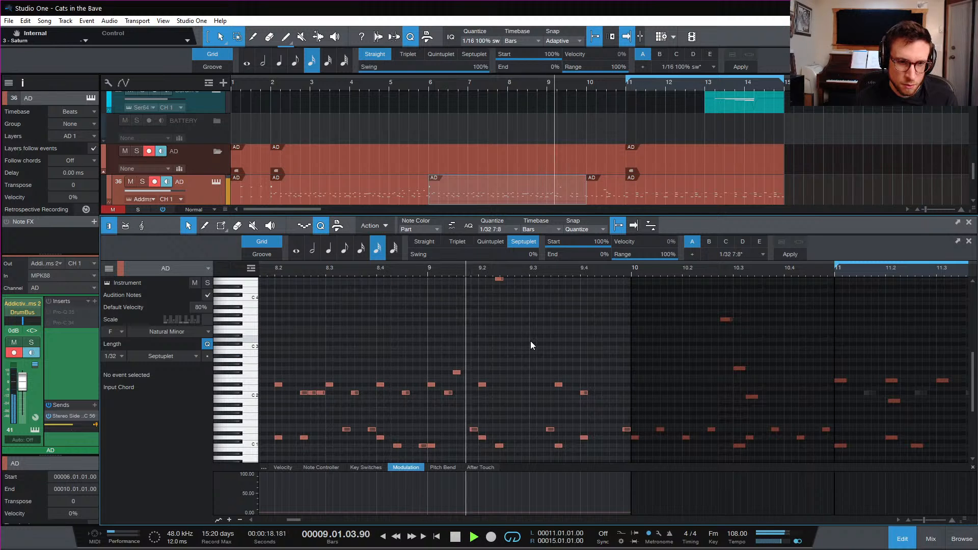
key(space)
Move the C1 hit after 9.3 onto 9.3, place a copy of the F4 hit on G4 at 9.03.01.19, and audition
scroll(532, 448, down, 1)
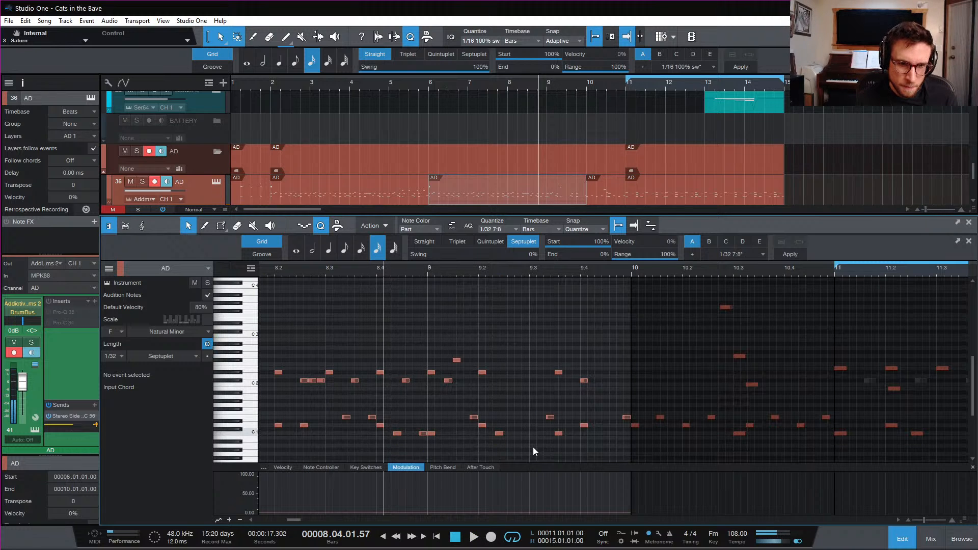
drag(556, 433, 536, 434)
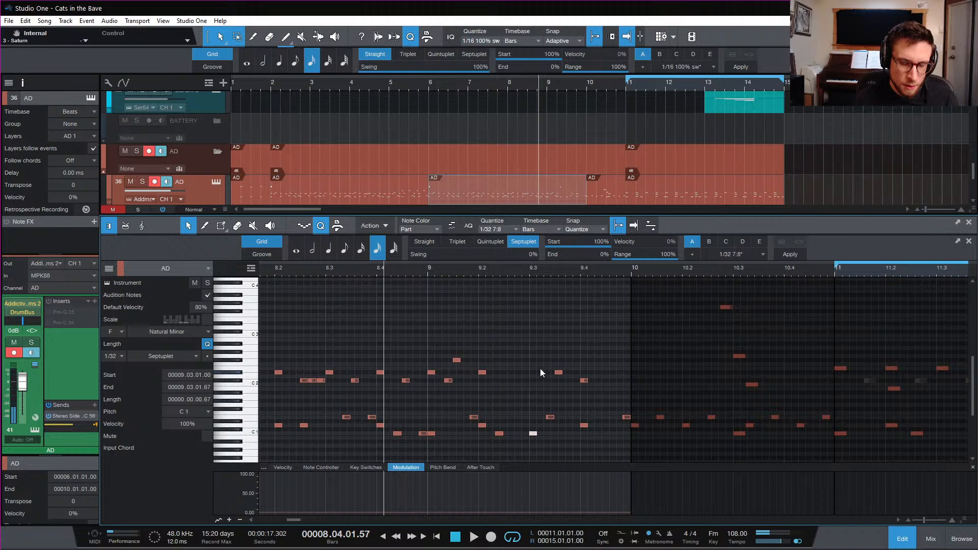
scroll(542, 371, up, 3)
click(499, 295)
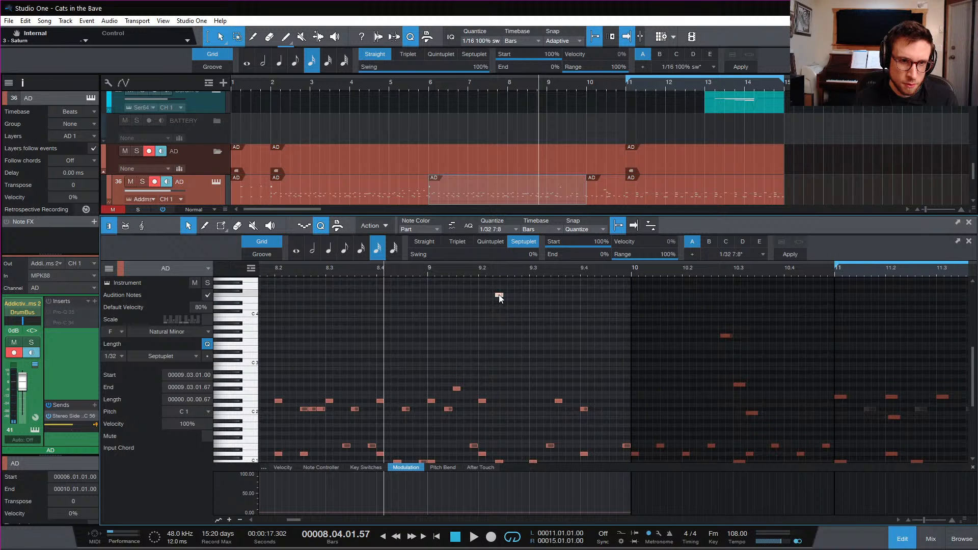
drag(499, 294, 535, 286)
key(space)
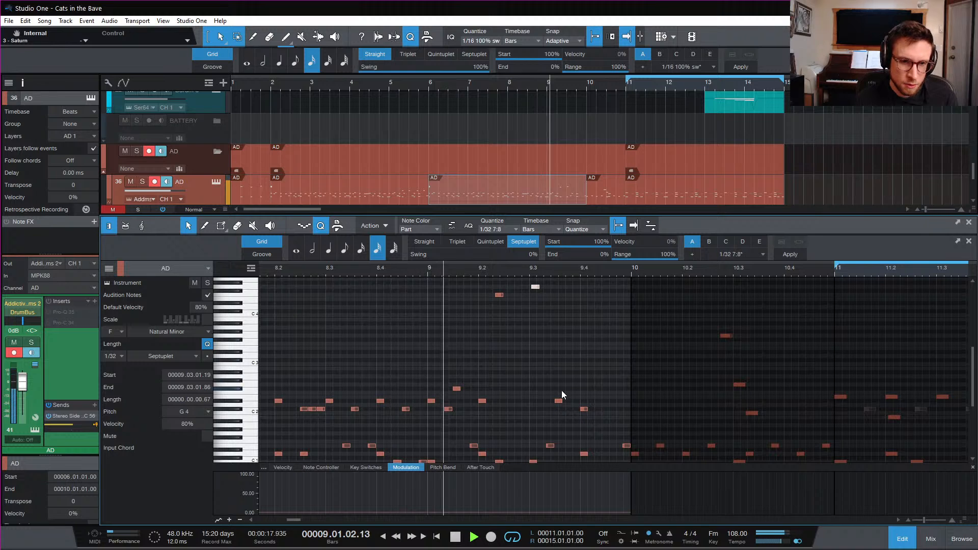
Delete the hits between 9.3 and 9.4 plus the upper hit on 9.4, keeping the D1 hit, and audition
drag(543, 380, 578, 450)
key(space)
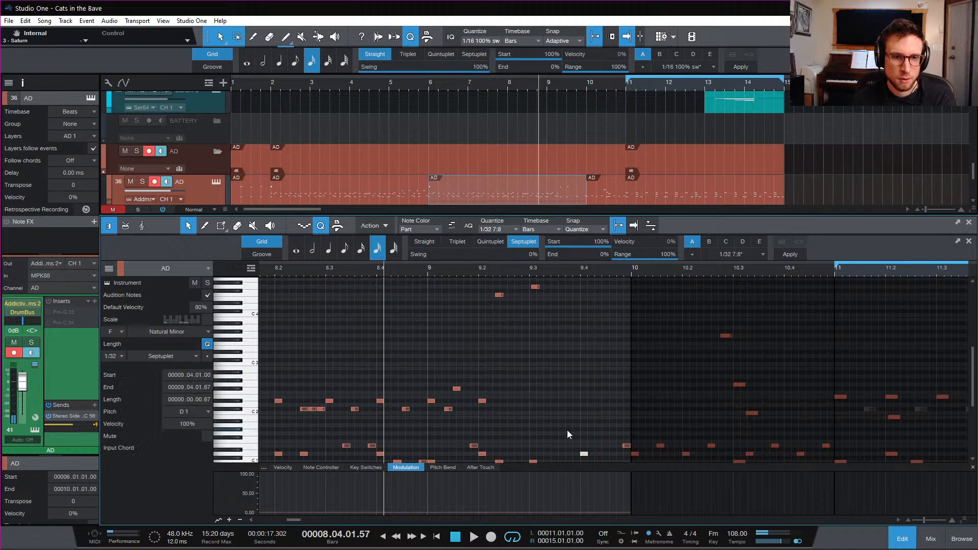
key(space)
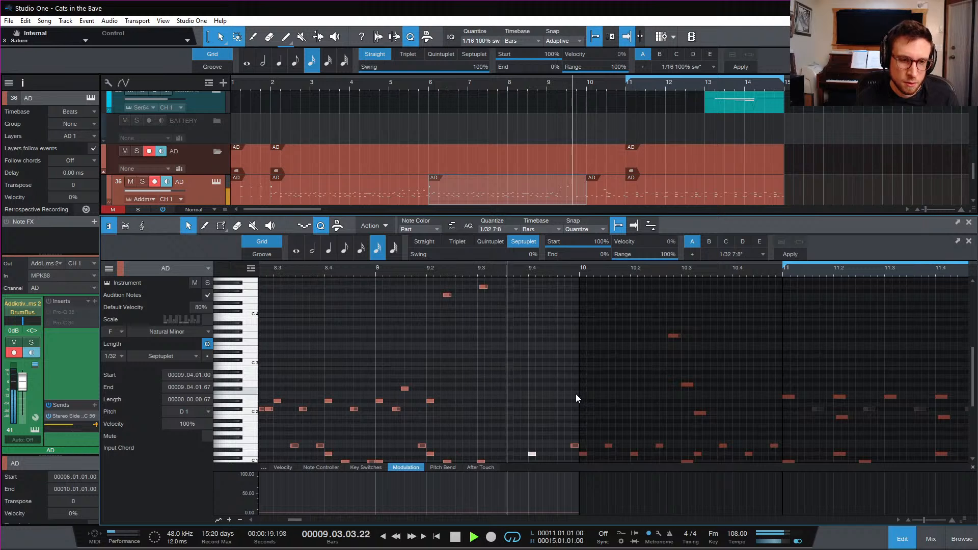
key(space)
scroll(527, 393, down, 2)
key(space)
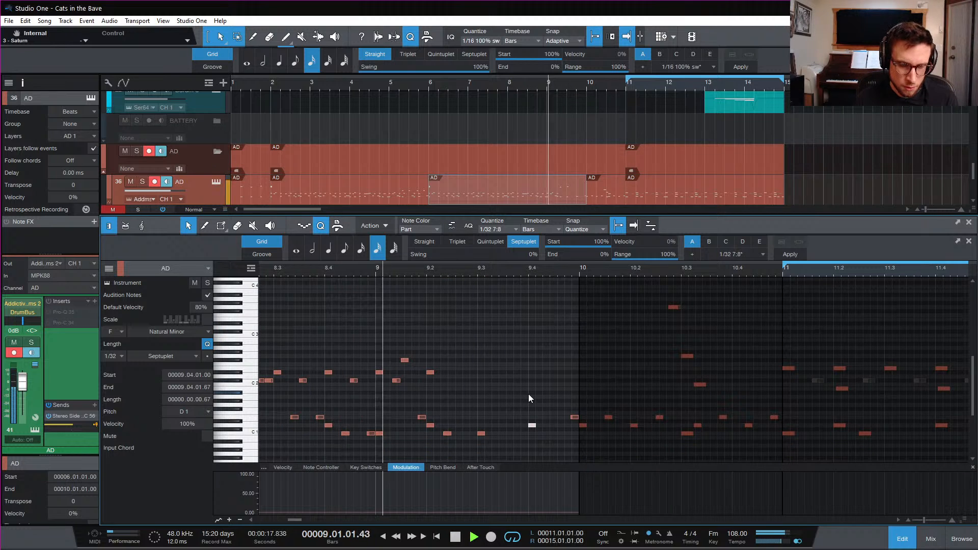
key(space)
Add a C1 hit midway between 9.3 and 9.4, quantize it to the straight 1/32 grid at 9.03.03.00, and audition
click(509, 445)
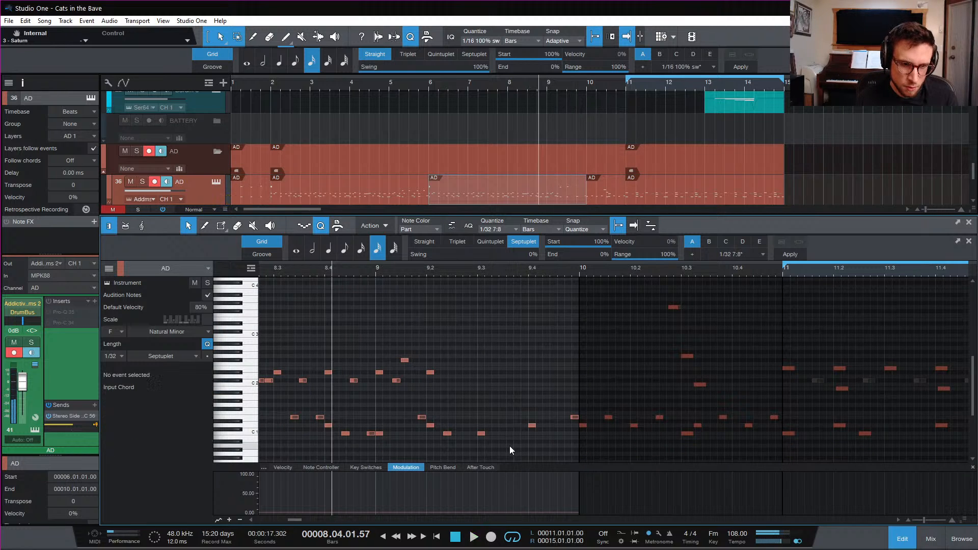
double_click(509, 434)
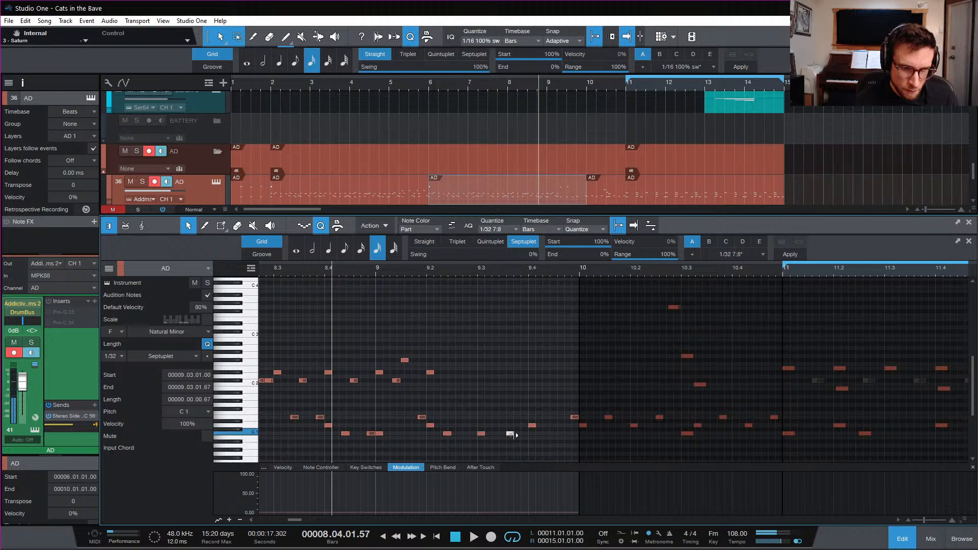
drag(514, 434, 512, 435)
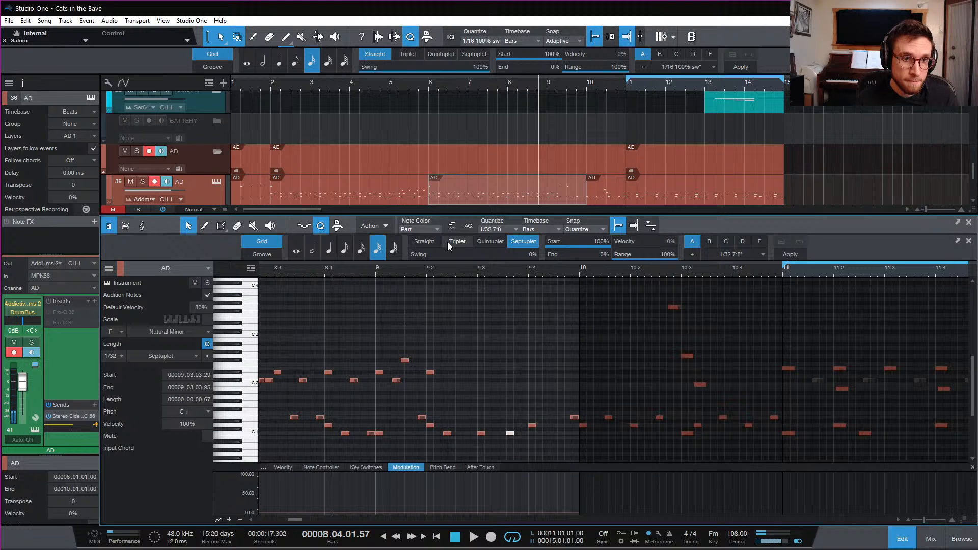
click(432, 242)
key(q)
key(space)
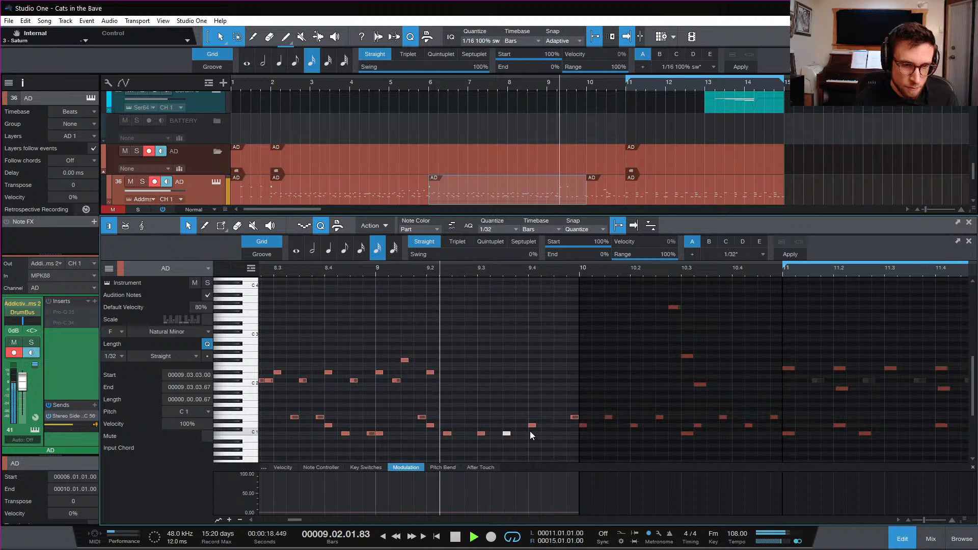
key(space)
Set the note grid to straight 1/16 with 100% swing and lengthen the D1 hit at 9.4 to the next grid line
scroll(539, 435, up, 1)
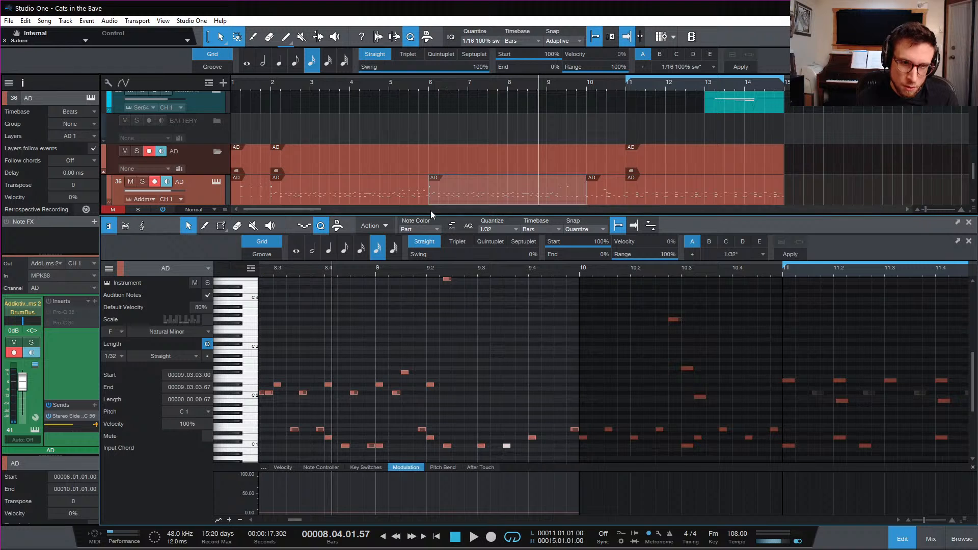
drag(424, 253, 695, 268)
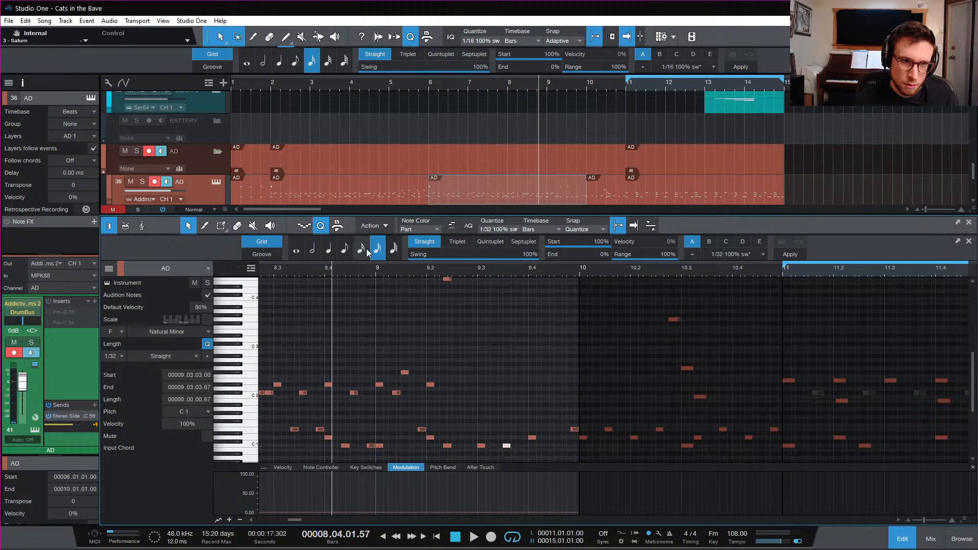
click(534, 439)
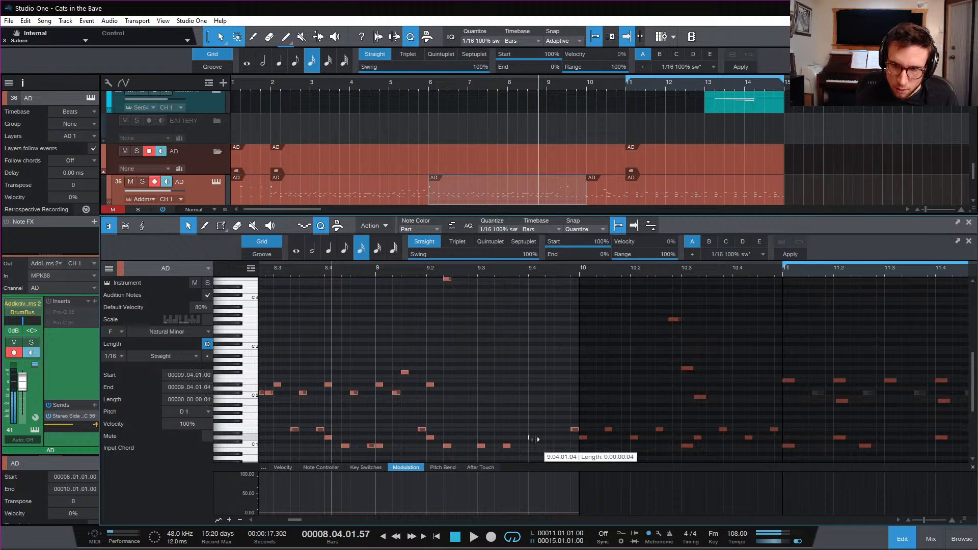
mouse_move(547, 439)
mouse_down()
mouse_move(564, 438)
mouse_move(544, 438)
mouse_up()
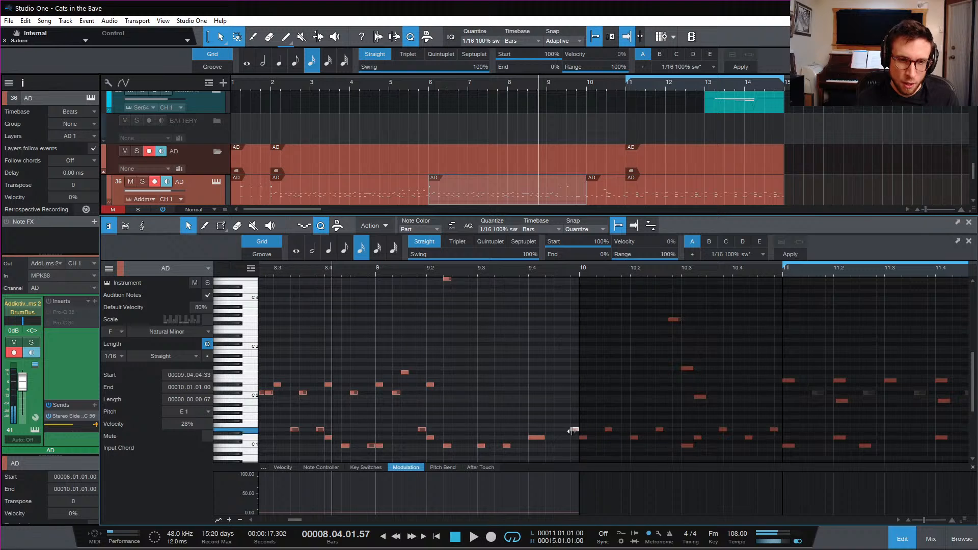
Replace the quiet E1 hit before bar 10 with a 100% velocity one from 9.04.02.33 to 9.04.03.67
click(573, 430)
drag(544, 429, 560, 430)
scroll(552, 395, right, 4)
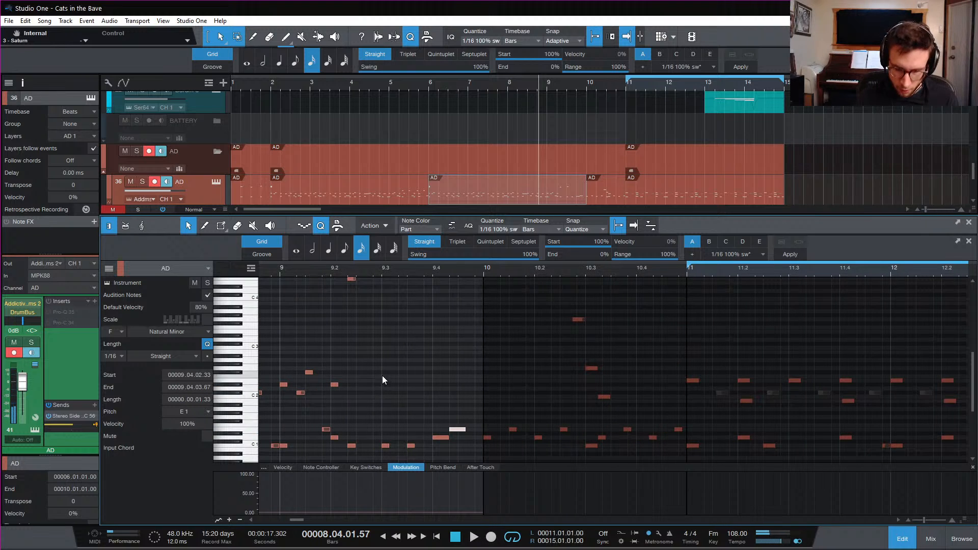
click(562, 420)
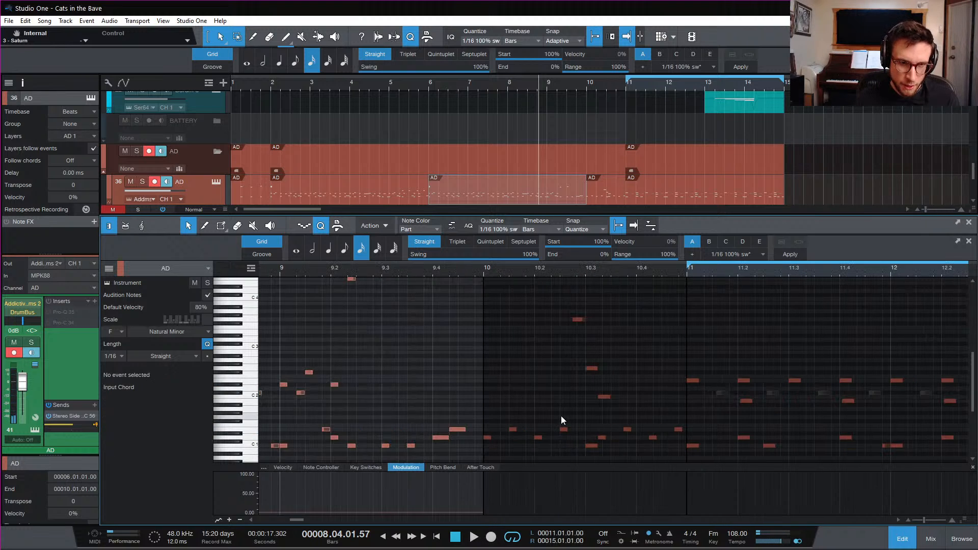
drag(457, 441, 457, 441)
click(451, 440)
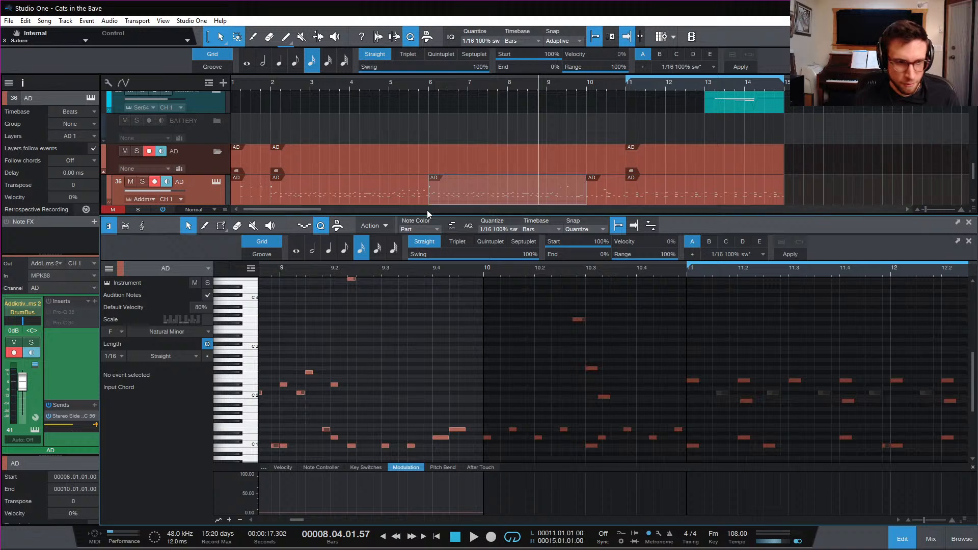
Audition the reworked end of bar 9 from 9.4 and again from 8.4
click(432, 273)
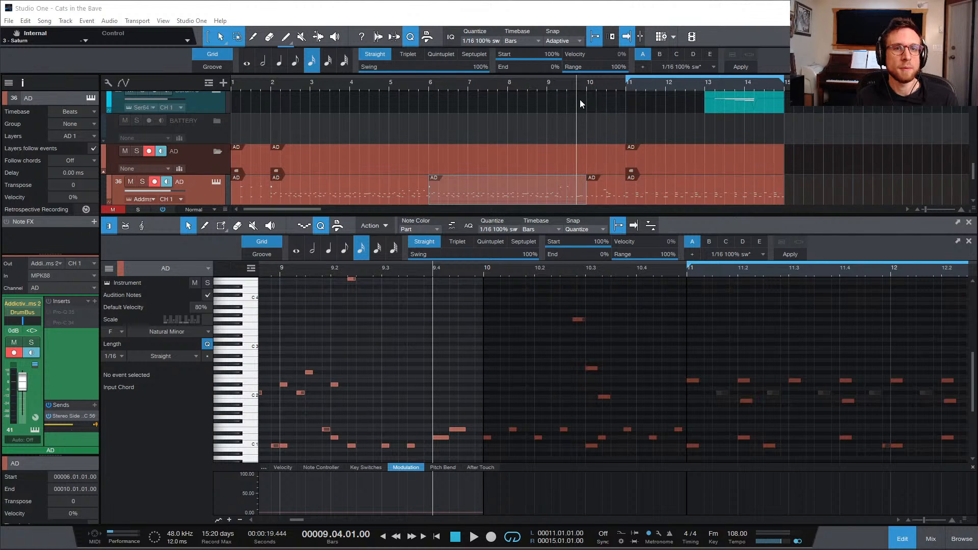
key(space)
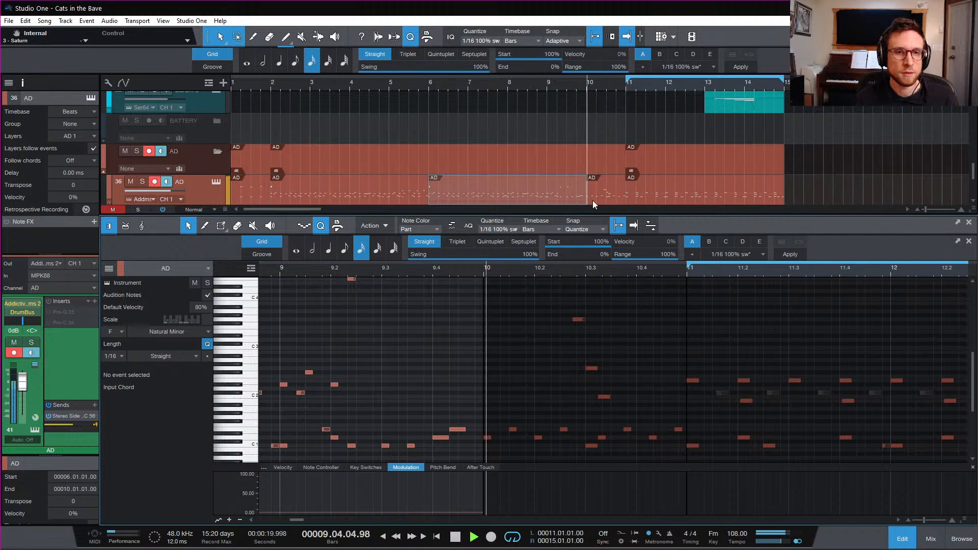
click(457, 87)
click(533, 81)
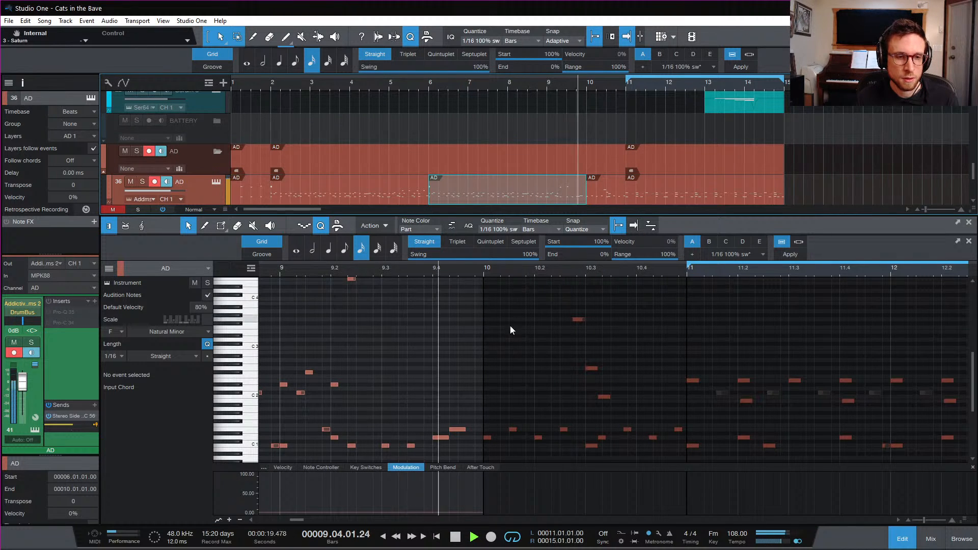
key(space)
Show the note velocities, add two higher hits at the end of bar 9, the last on F3 at 9.04.04.33, and audition
click(455, 429)
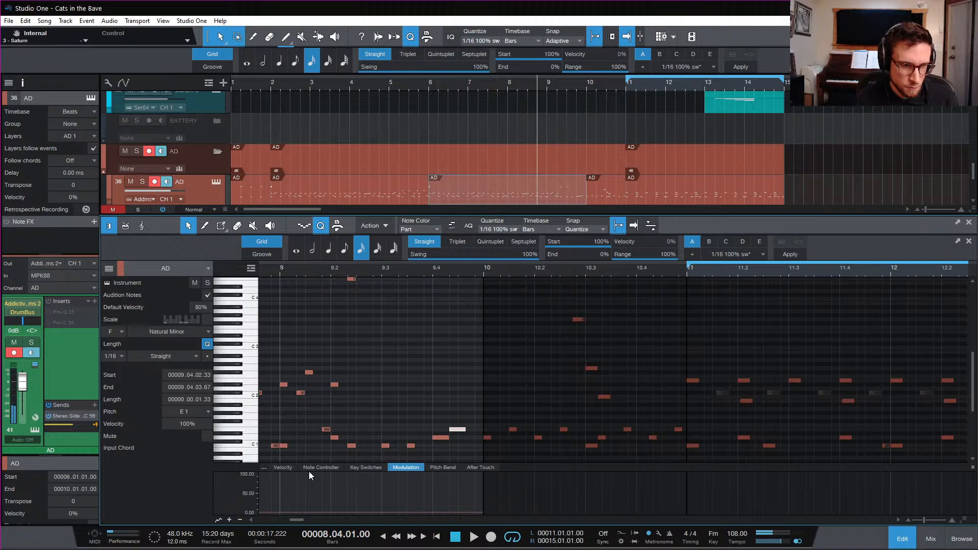
click(283, 467)
click(454, 434)
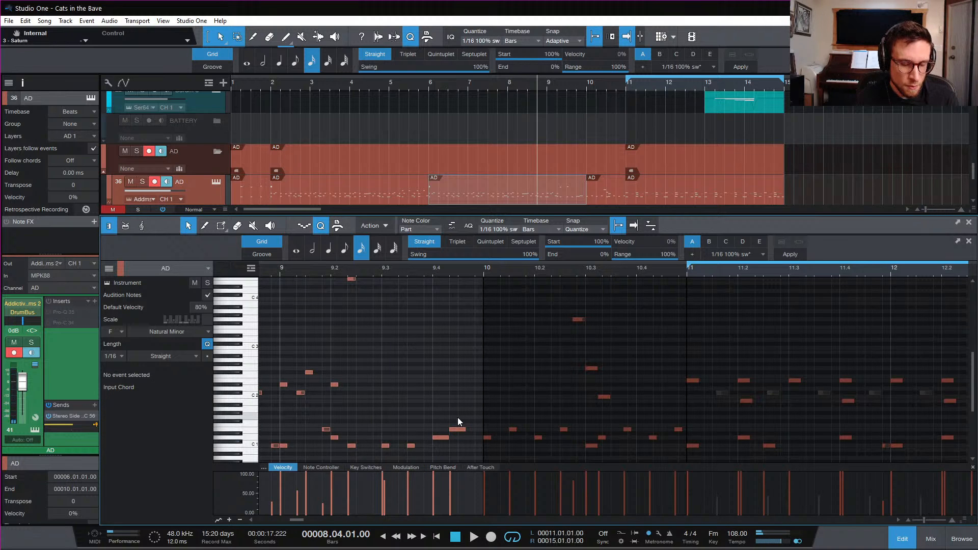
scroll(458, 417, up, 2)
drag(459, 446, 482, 347)
click(439, 267)
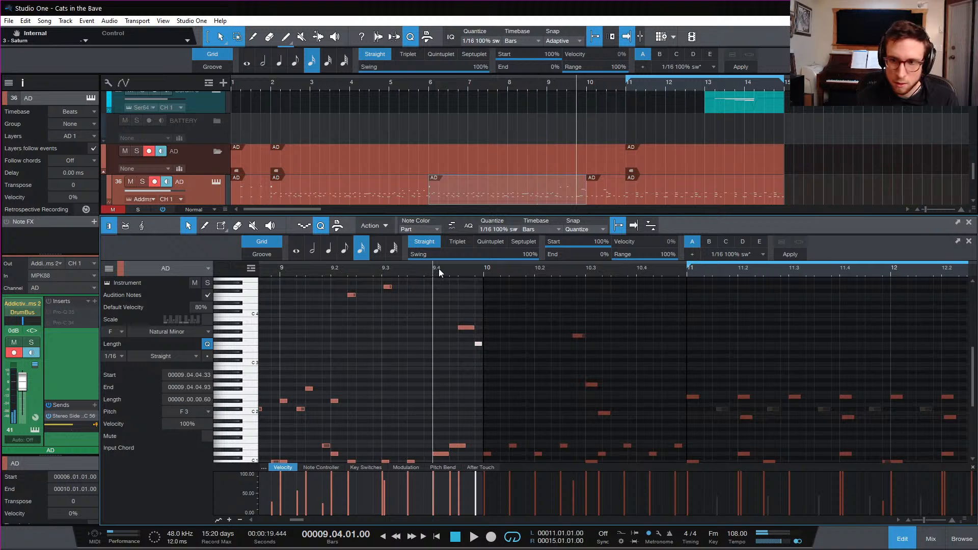
key(space)
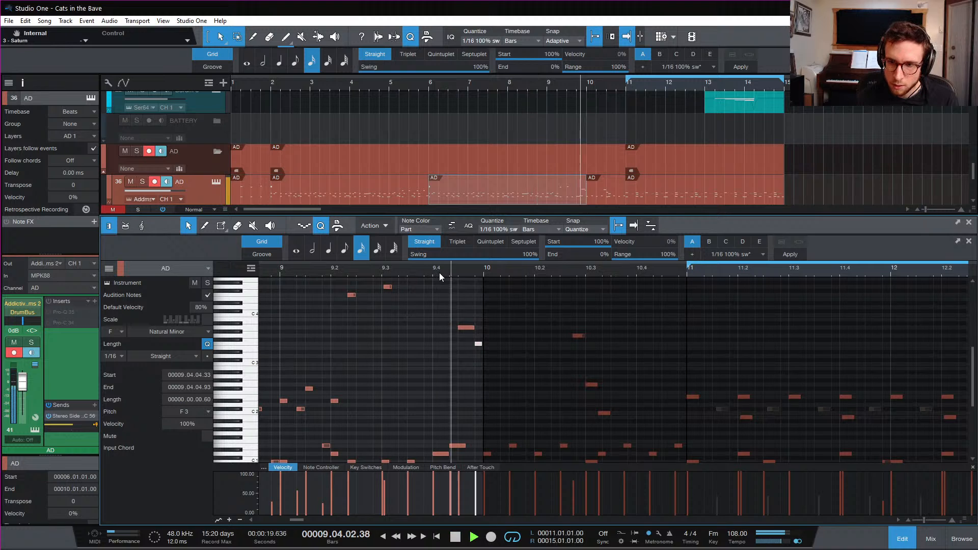
click(383, 269)
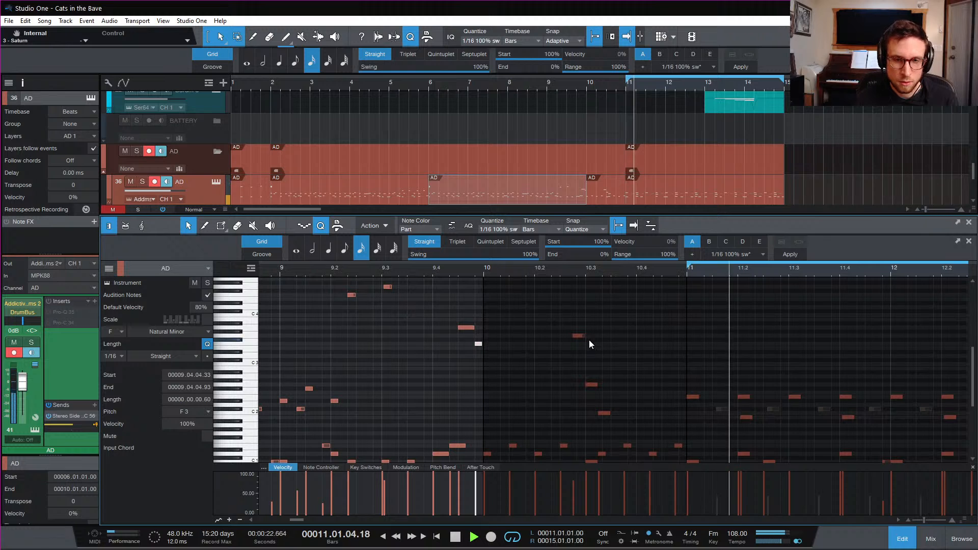
scroll(579, 359, down, 5)
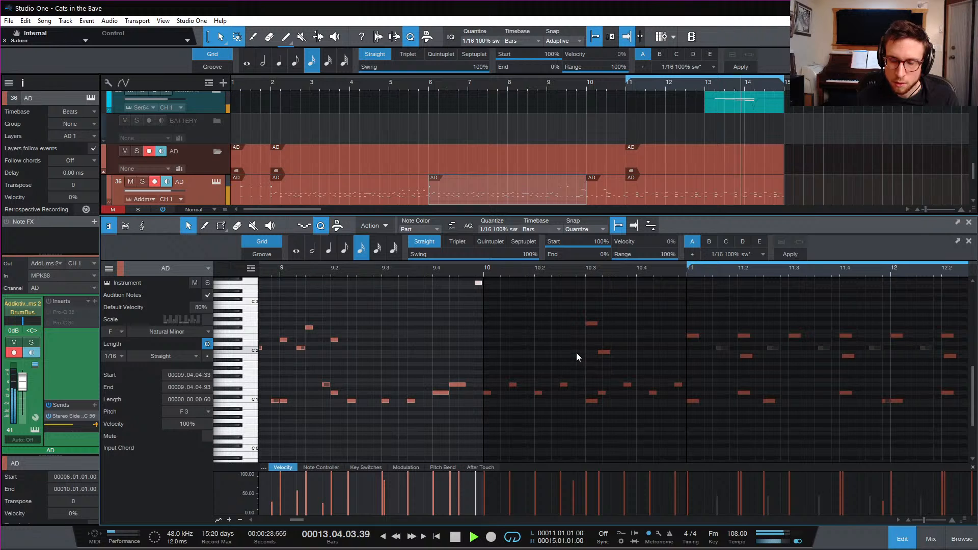
key(space)
Listen to the drums from bar 6 into the section after bar 11 and review them against the full arrangement
key(w)
key(w)
key(w)
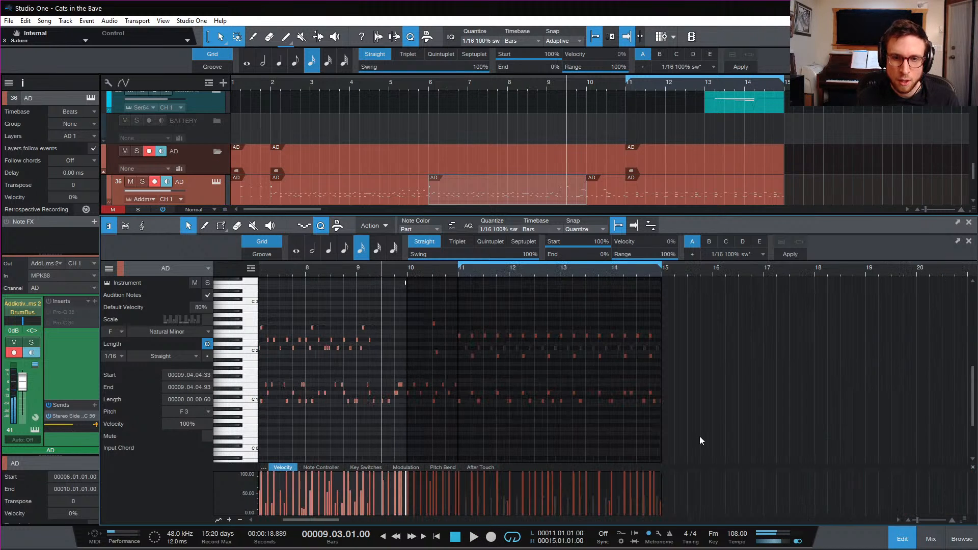
scroll(395, 321, left, 1)
click(377, 269)
key(space)
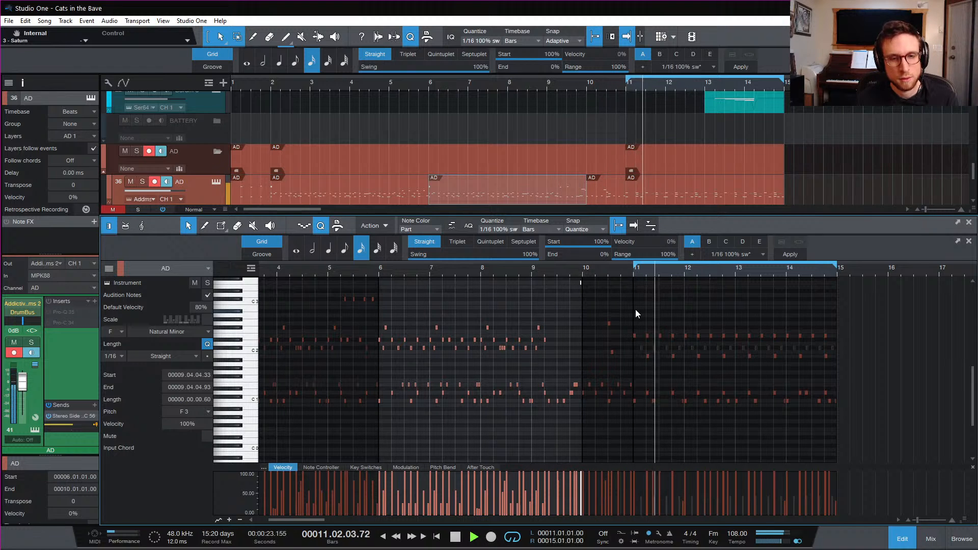
click(901, 538)
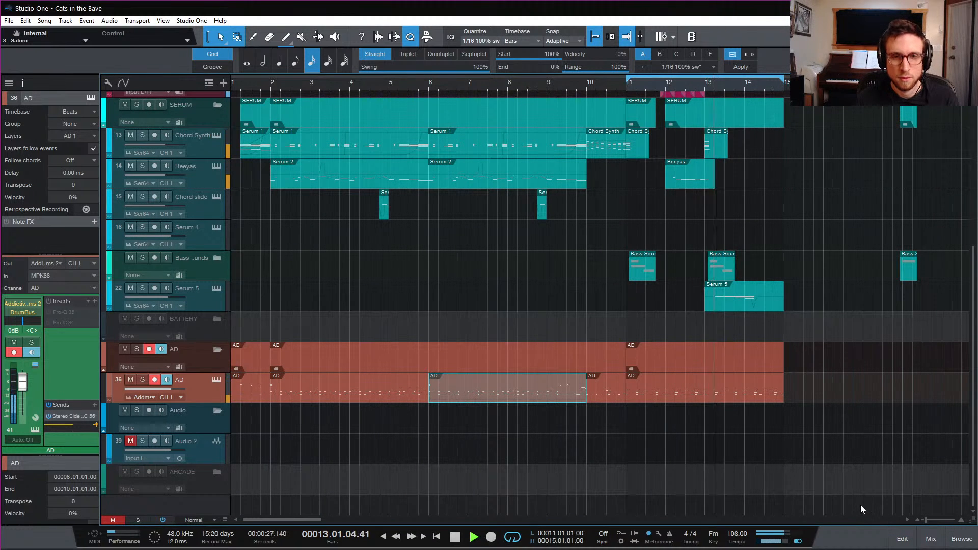
scroll(810, 403, up, 3)
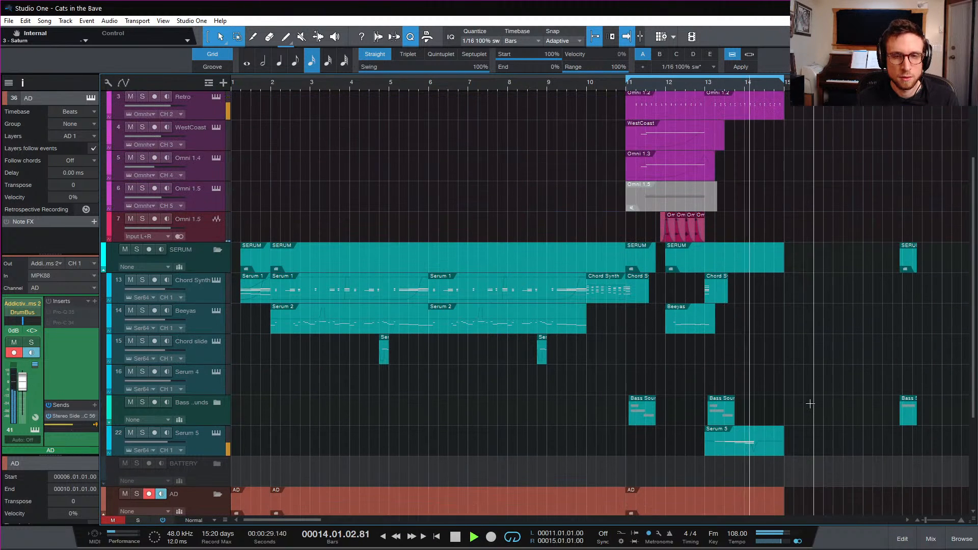
scroll(809, 403, down, 2)
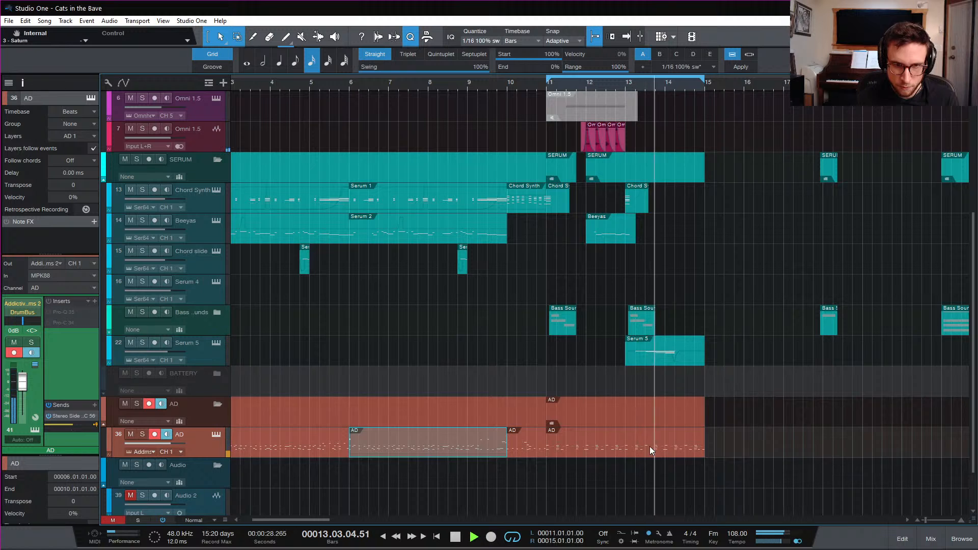
key(space)
Unmute the Db 2 hits across bars 11 to 14 of the AD part and audition from bar 11
double_click(632, 448)
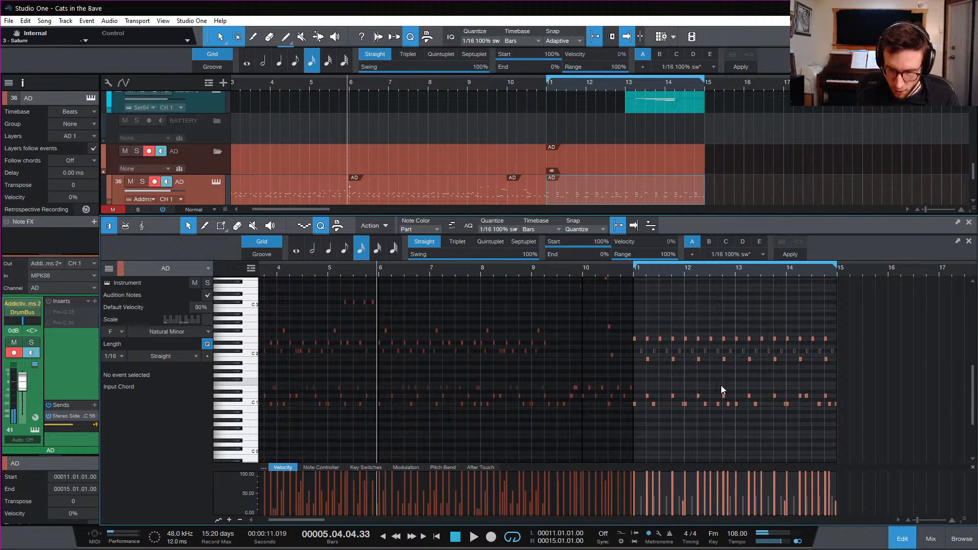
scroll(720, 385, up, 4)
scroll(735, 395, down, 3)
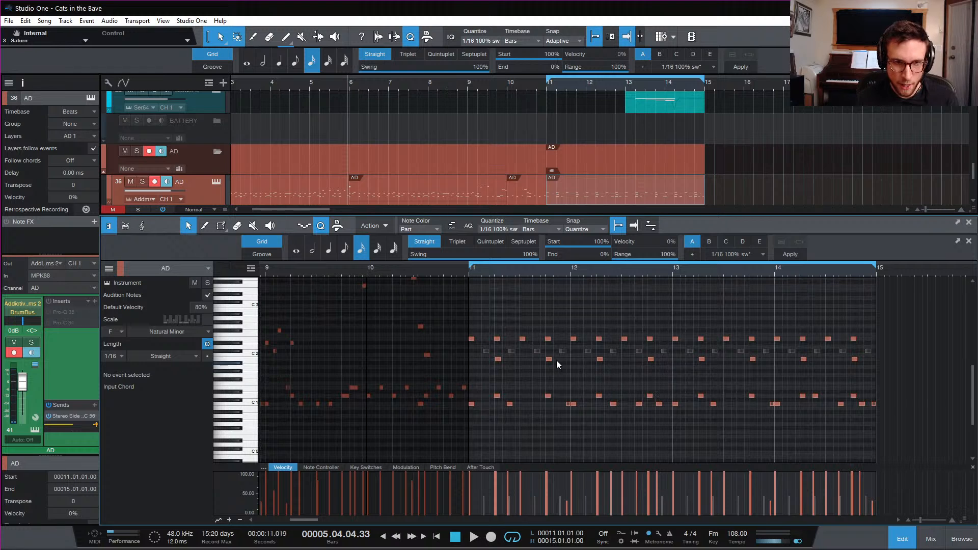
drag(478, 353, 888, 350)
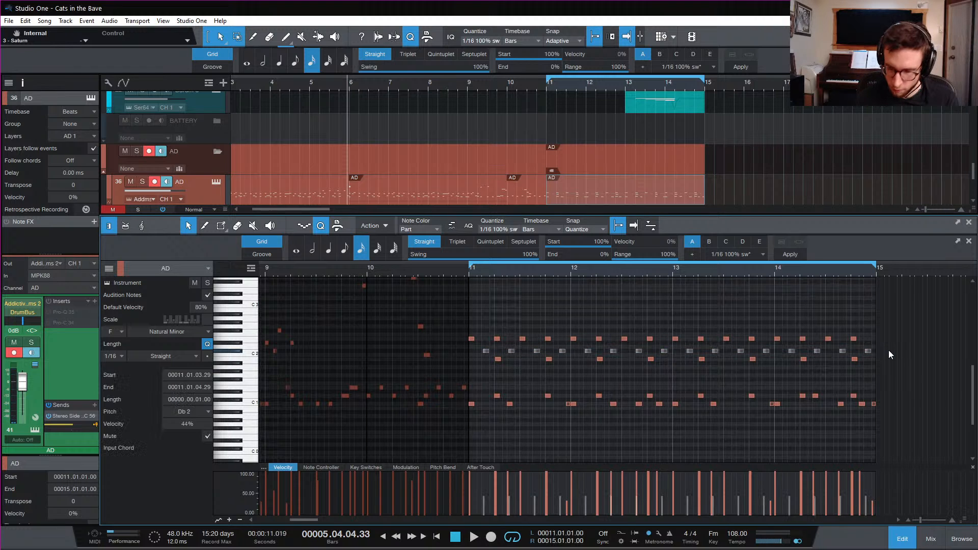
click(469, 270)
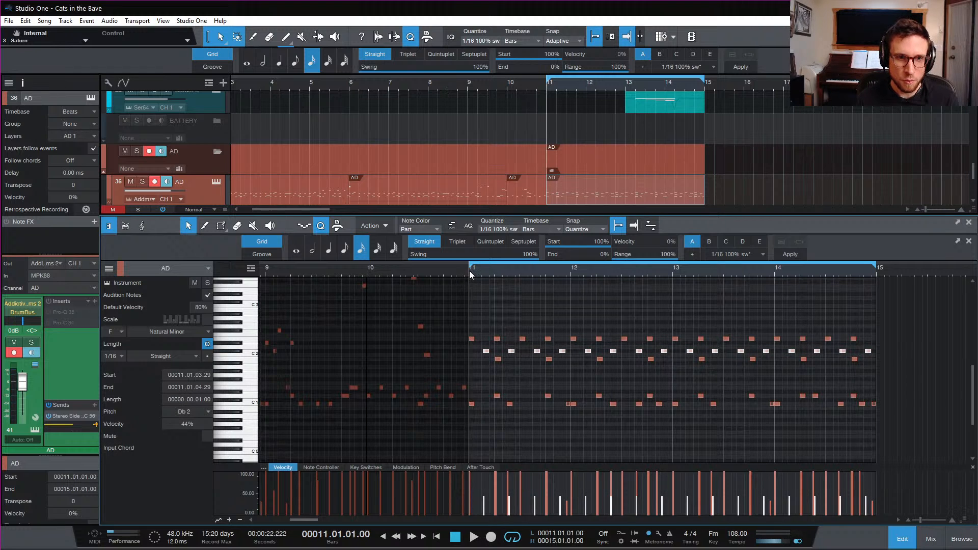
key(space)
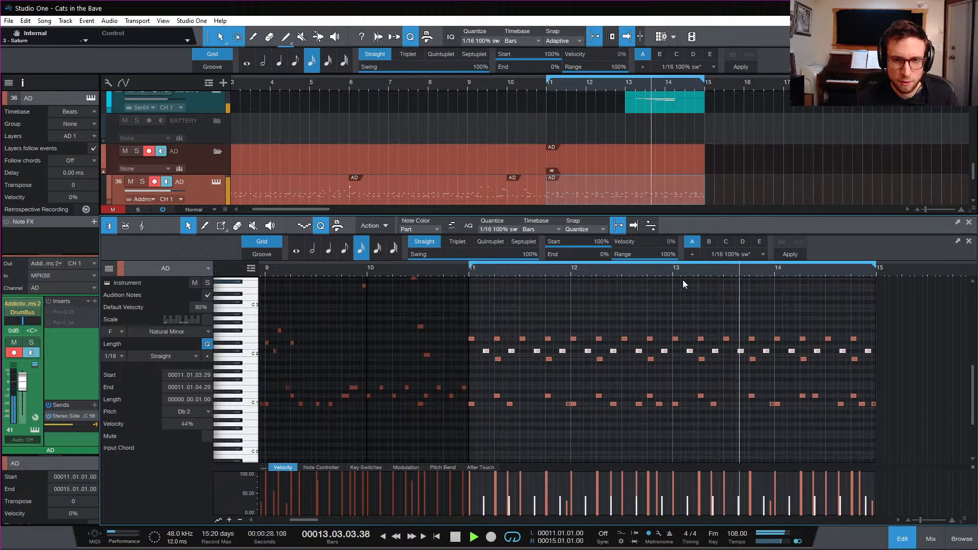
Mute the Db 2 hits in bars 11 to 14 again, stop playback and close the note editor
key(shift+m)
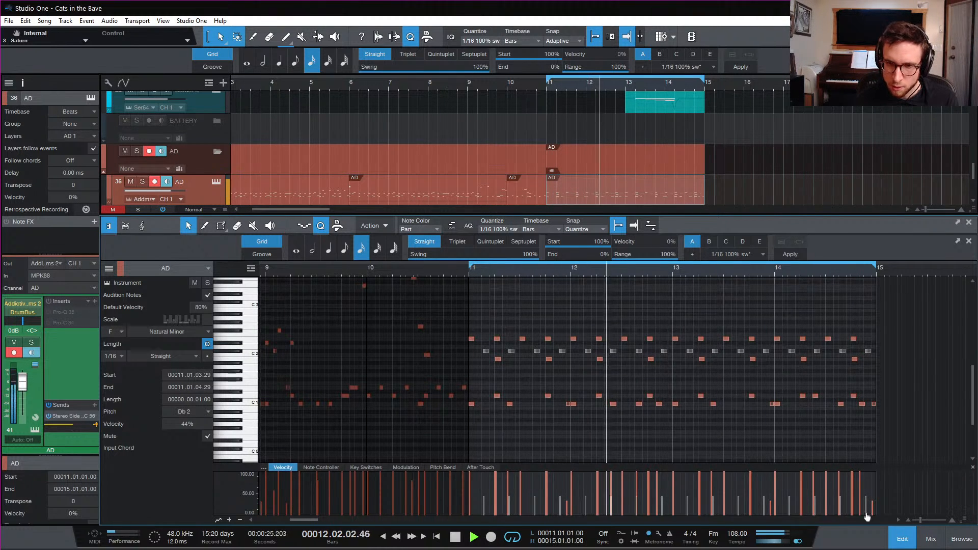
key(space)
click(901, 539)
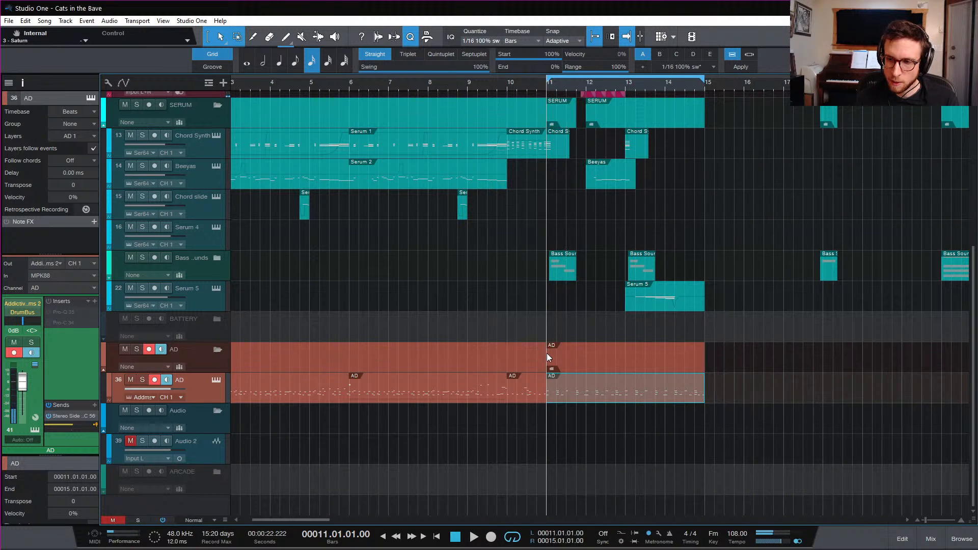
Listen to the arrangement from bar 2 through the build-up and into the section after bar 11
scroll(546, 358, left, 2)
click(270, 83)
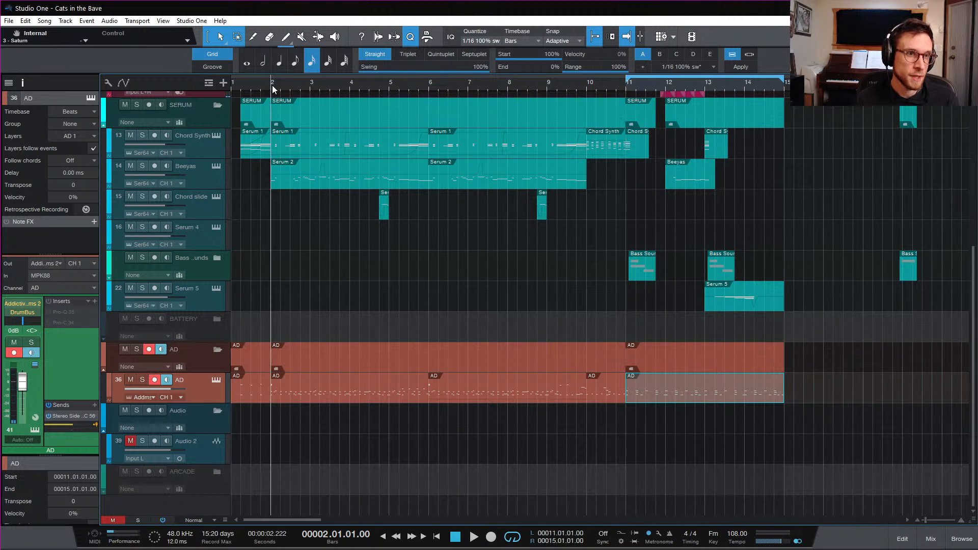
click(326, 393)
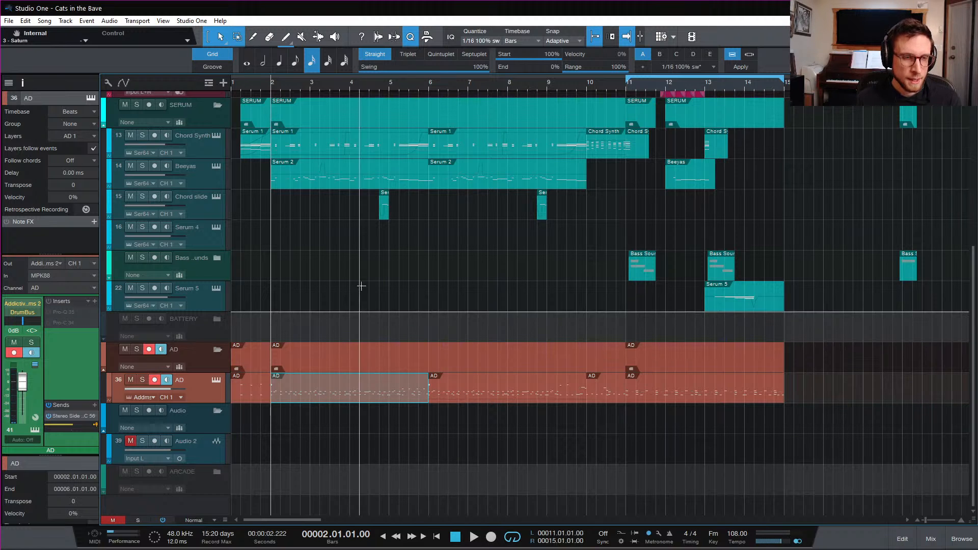
scroll(369, 150, up, 5)
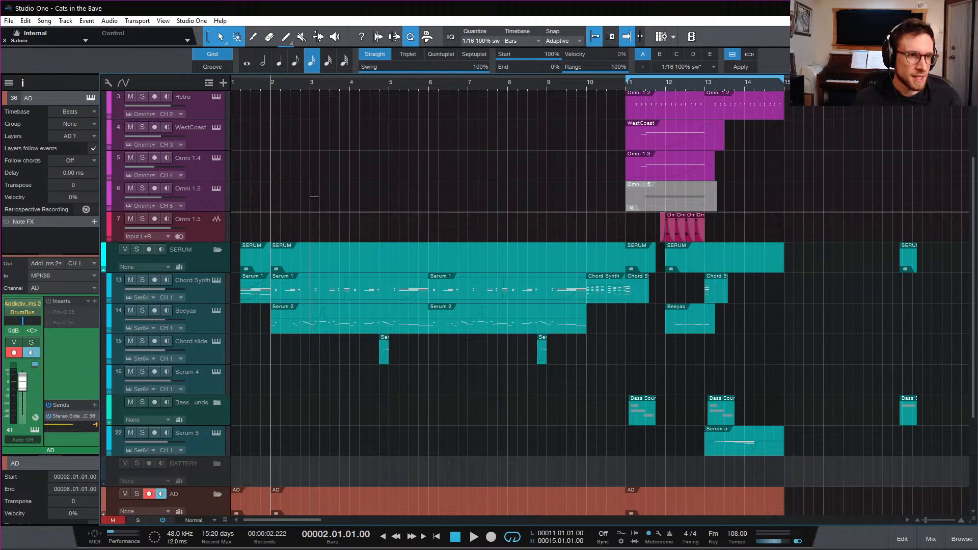
scroll(312, 197, down, 2)
key(space)
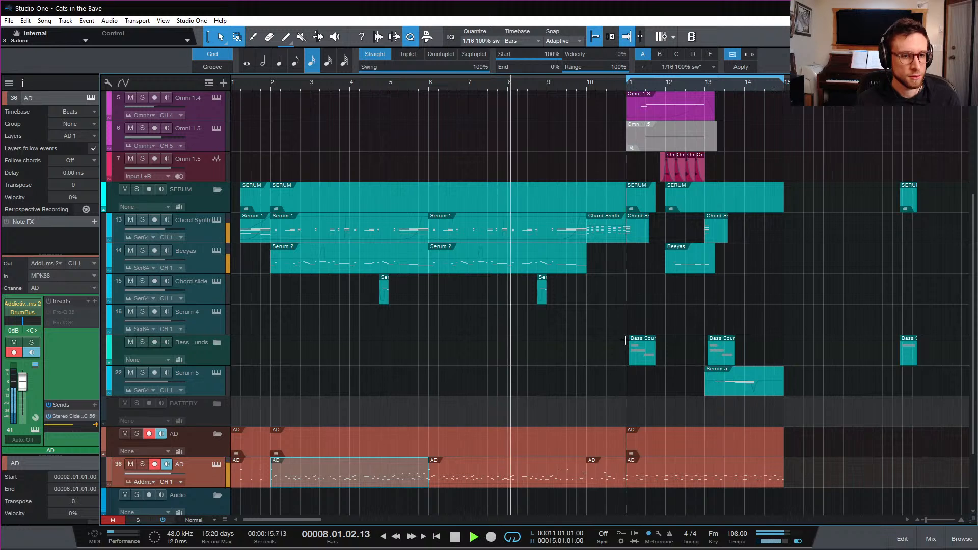
scroll(623, 337, right, 3)
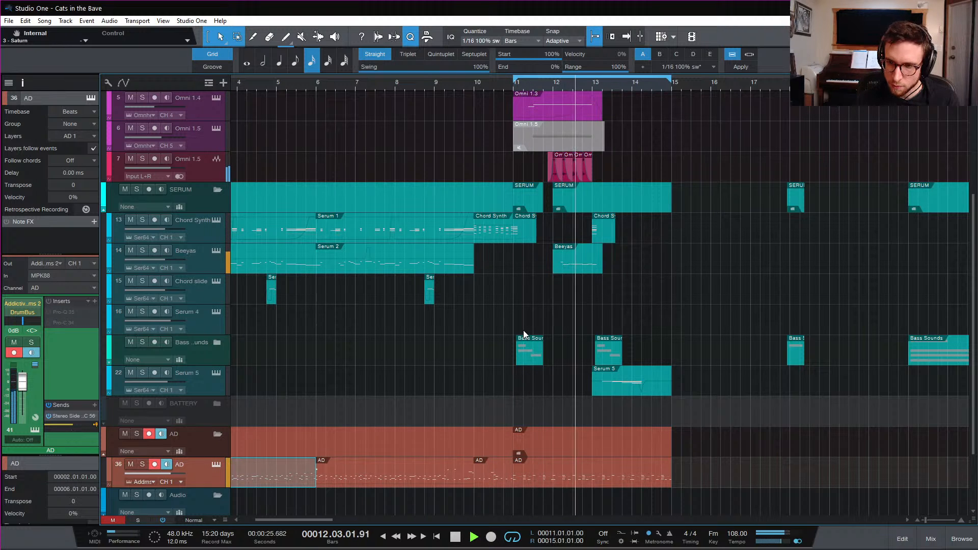
key(space)
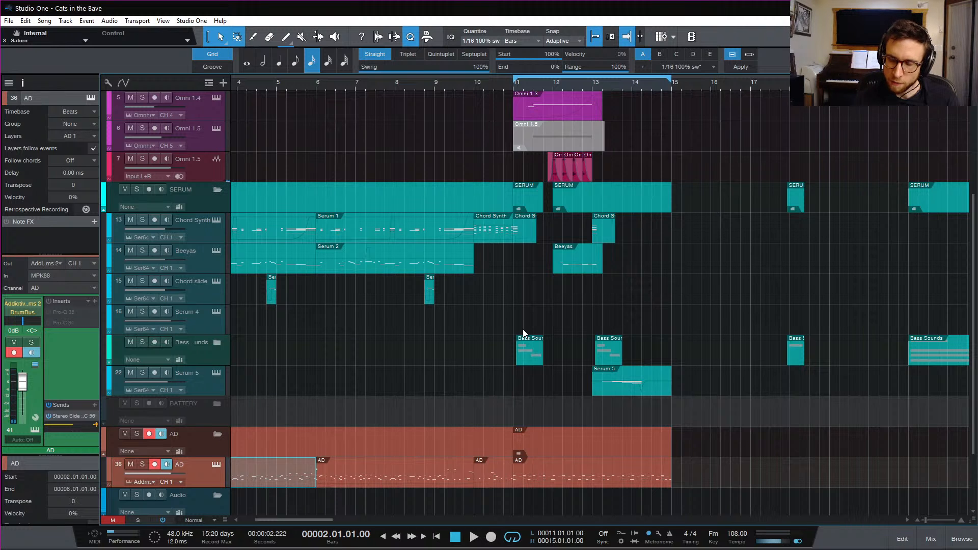
Audition the start of bar 10 twice from the bar line to check the transition
click(475, 89)
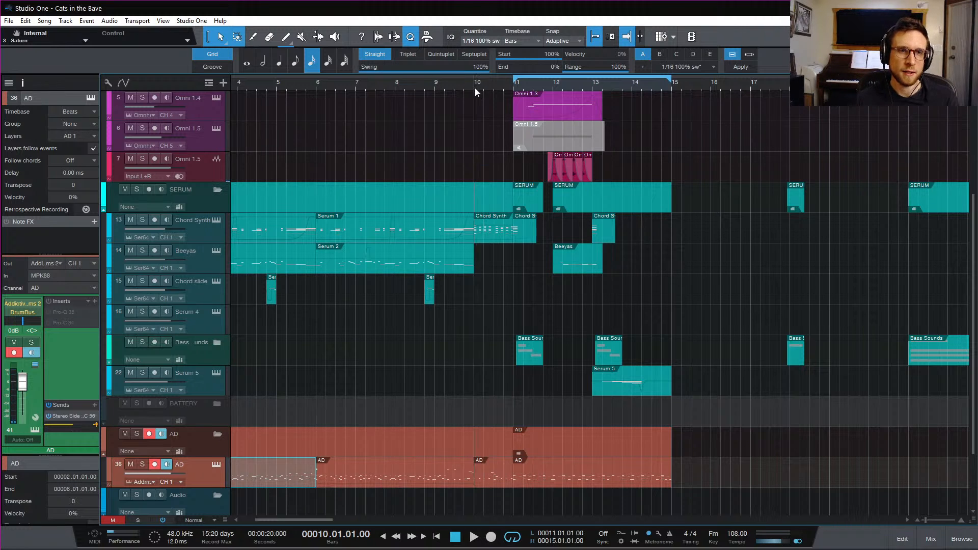
scroll(507, 316, up, 5)
scroll(511, 265, down, 4)
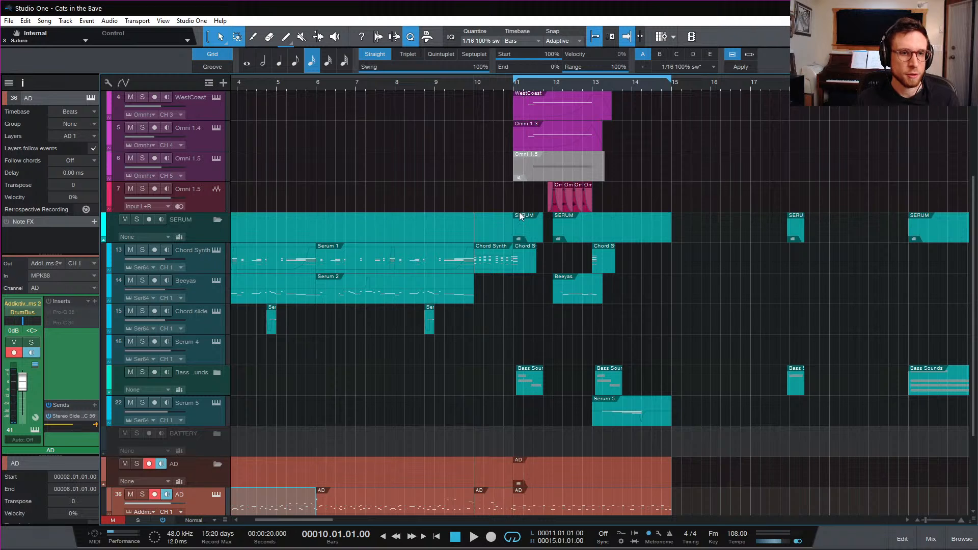
key(space)
key(space)
key(space)
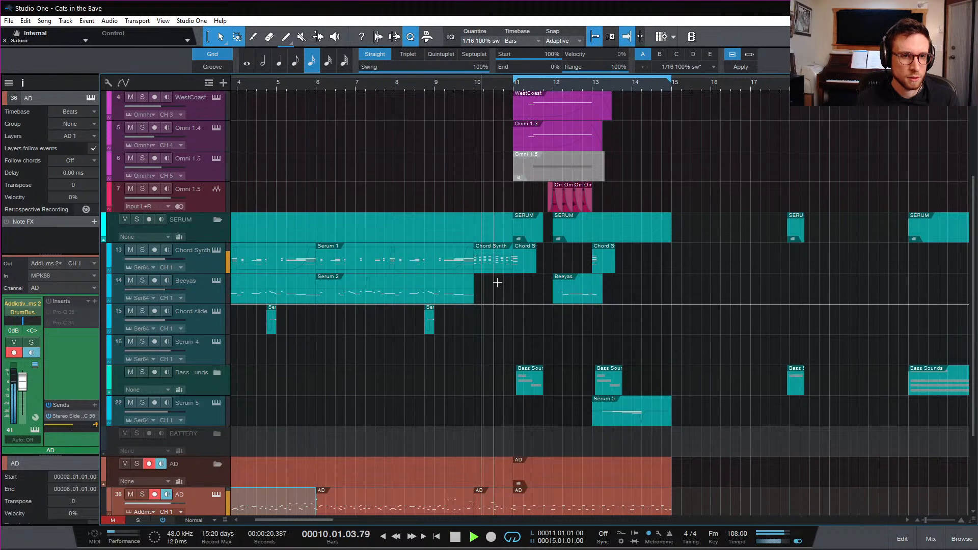
key(space)
Examine the Chord Synth part of bar 10 in the note editor, selecting its B 1 note, and listen from bar 10
double_click(491, 272)
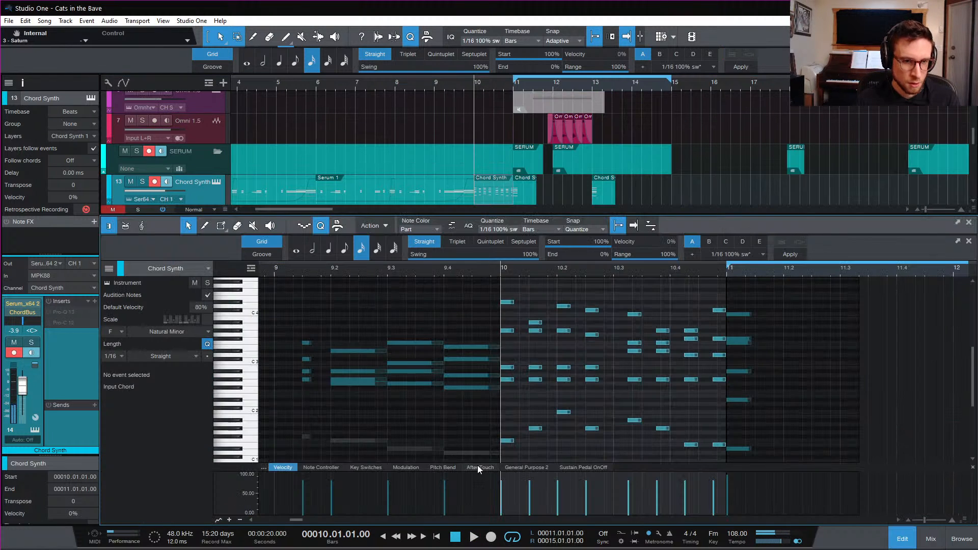
click(563, 415)
key(space)
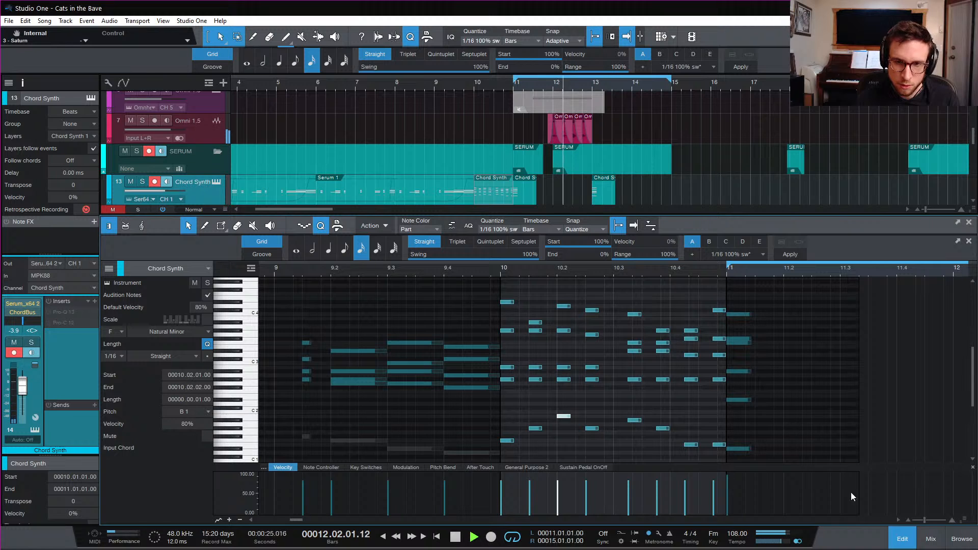
click(901, 538)
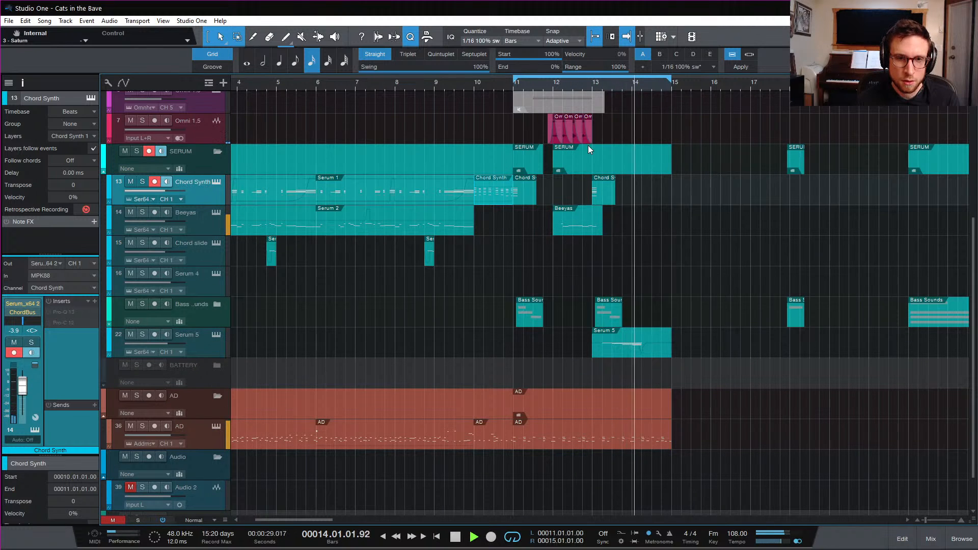
key(space)
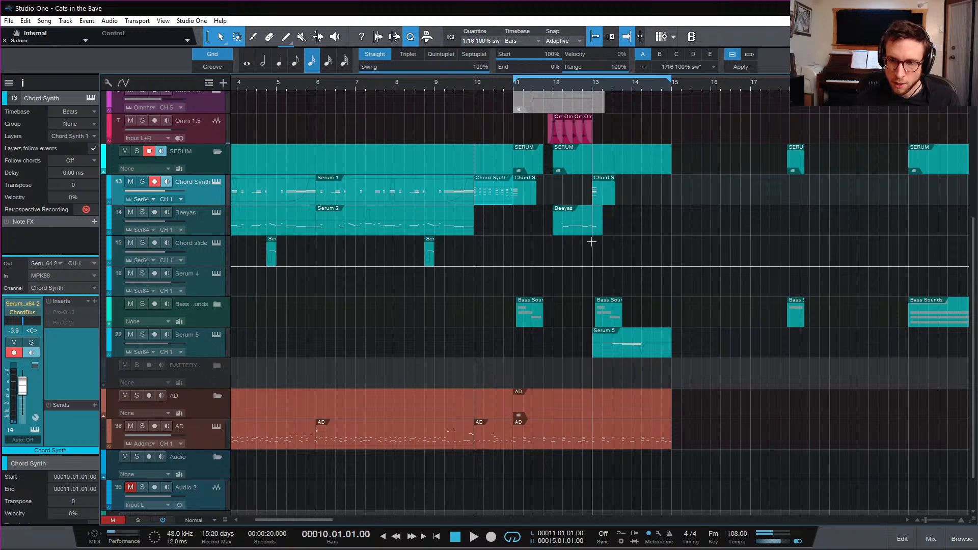
Review the tracks in bars 11 to 14, comparing the halves that start at bars 11 and 13
scroll(585, 229, up, 2)
scroll(584, 234, down, 2)
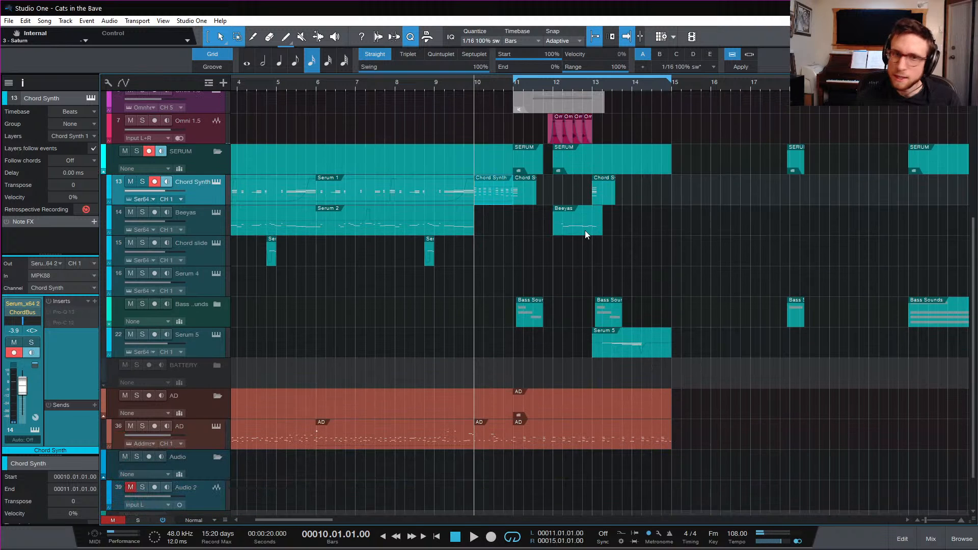
click(514, 86)
scroll(662, 204, down, 1)
scroll(674, 222, up, 5)
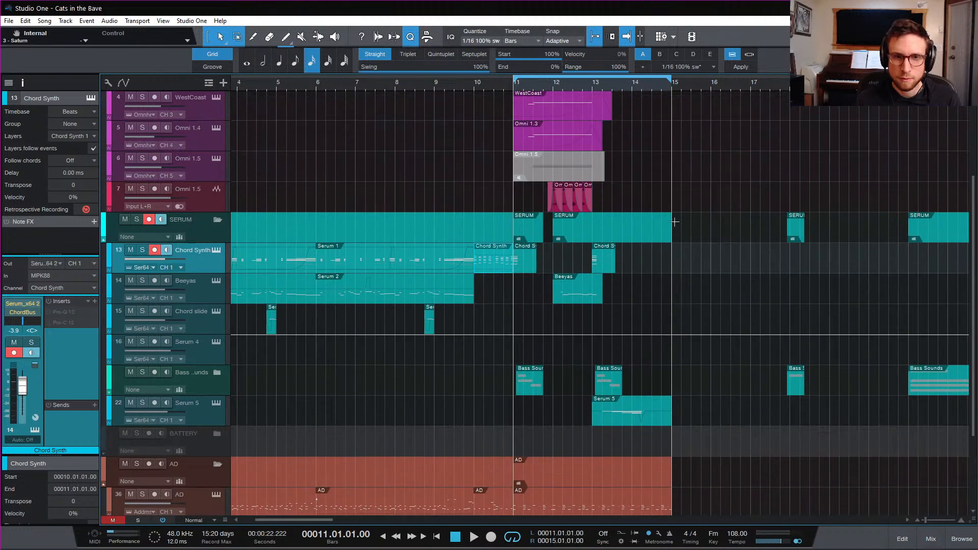
scroll(674, 222, down, 5)
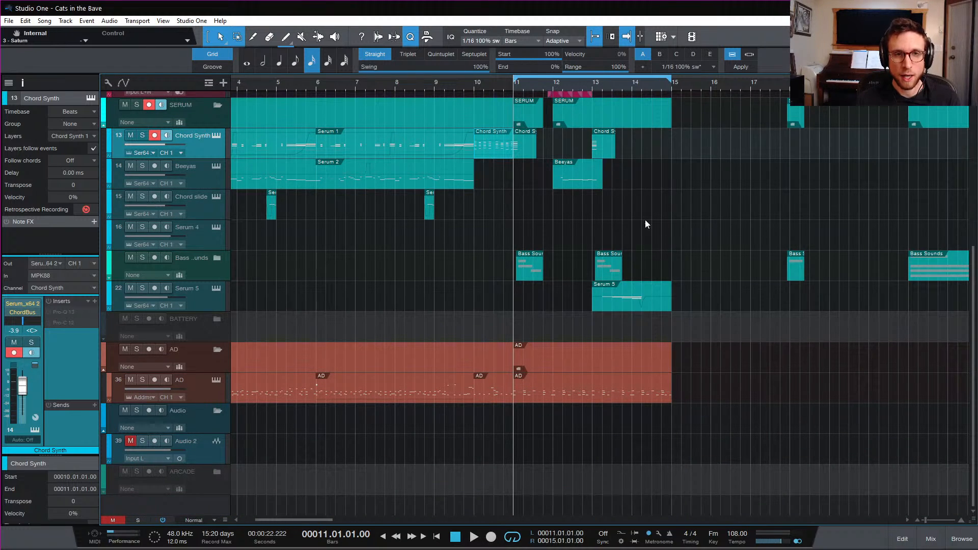
click(593, 84)
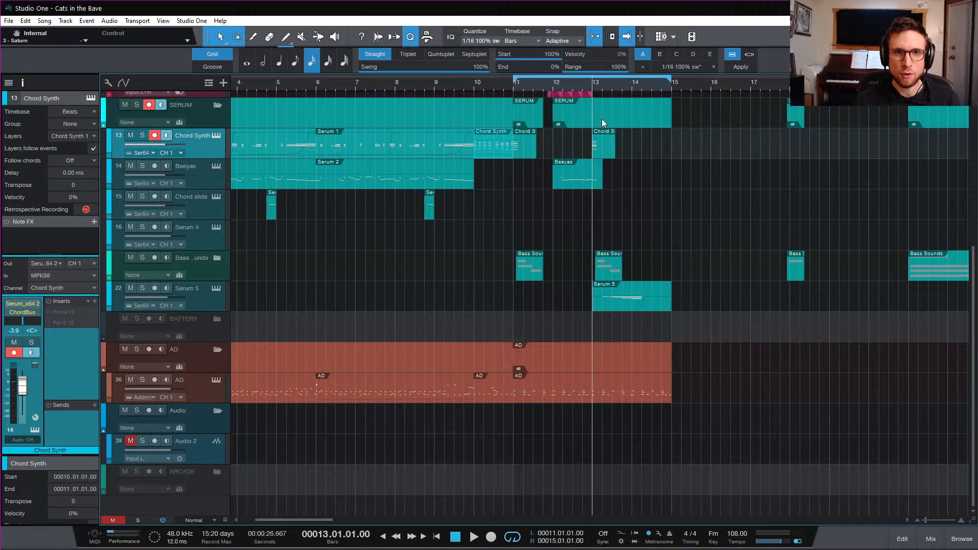
click(514, 88)
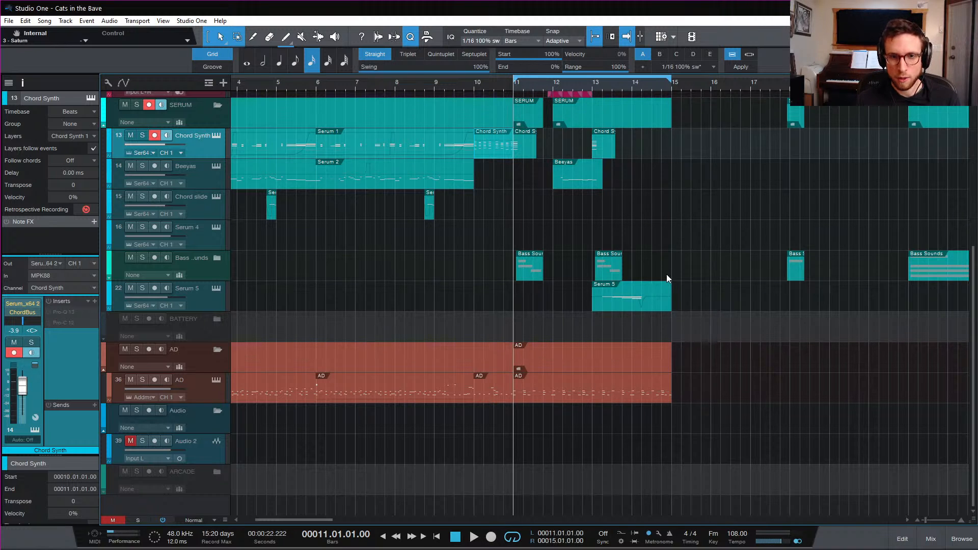
scroll(666, 275, up, 3)
scroll(667, 278, up, 3)
scroll(667, 278, down, 7)
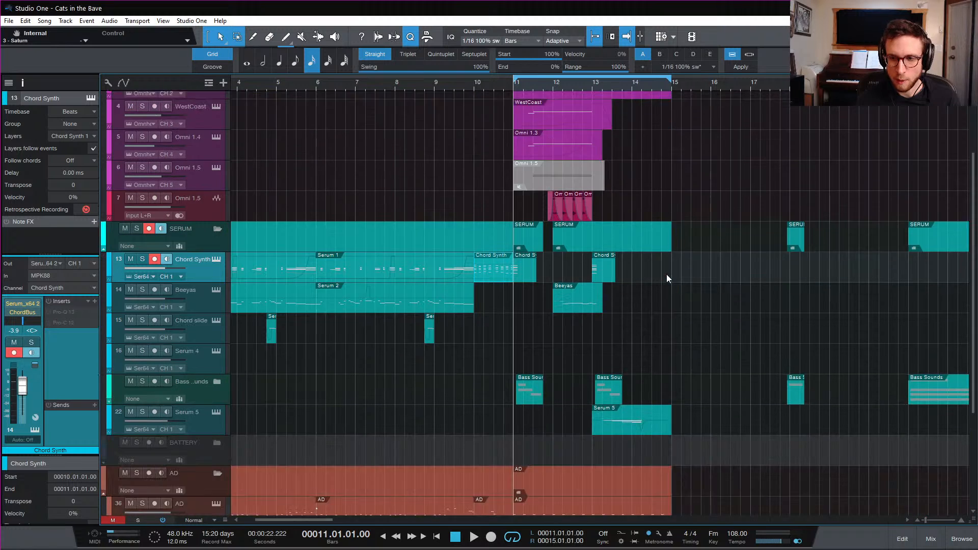
scroll(667, 278, down, 1)
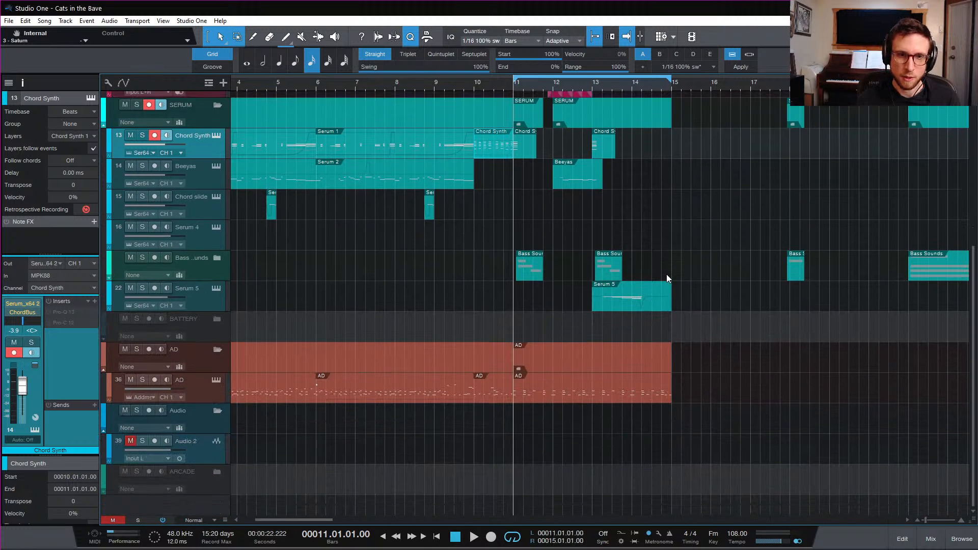
click(590, 87)
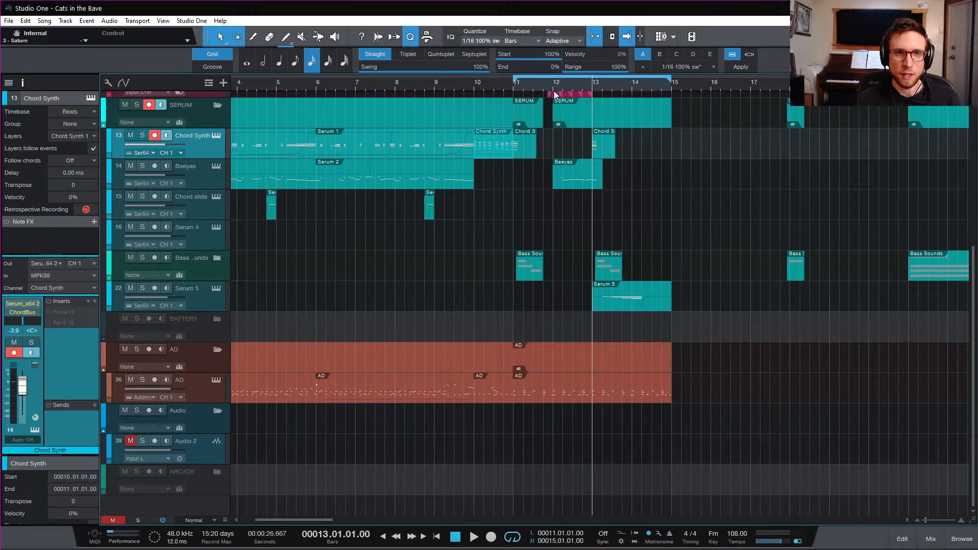
click(514, 88)
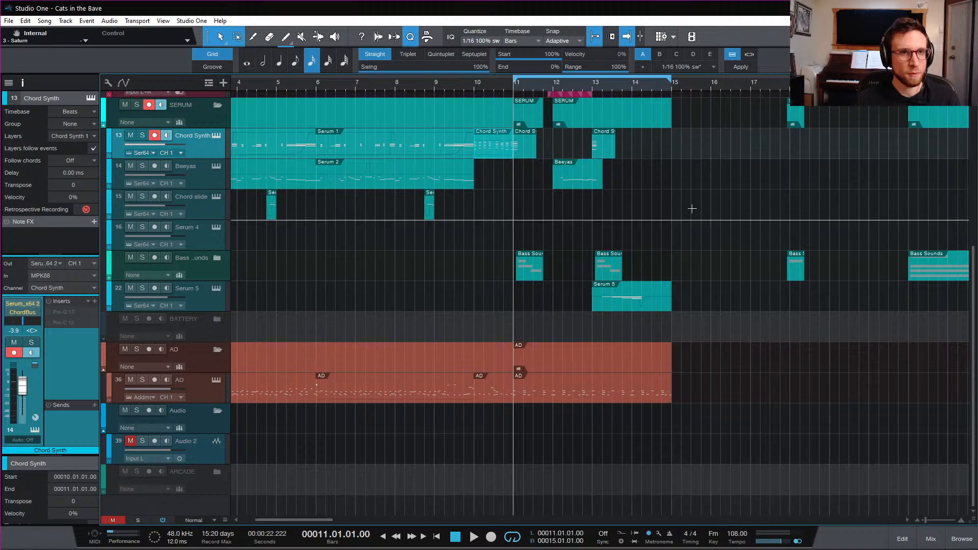
Inspect the Omni, Serum and AD tracks more closely in bars 11 to 14 and play the section from bar 11
scroll(718, 292, up, 2)
scroll(719, 291, up, 8)
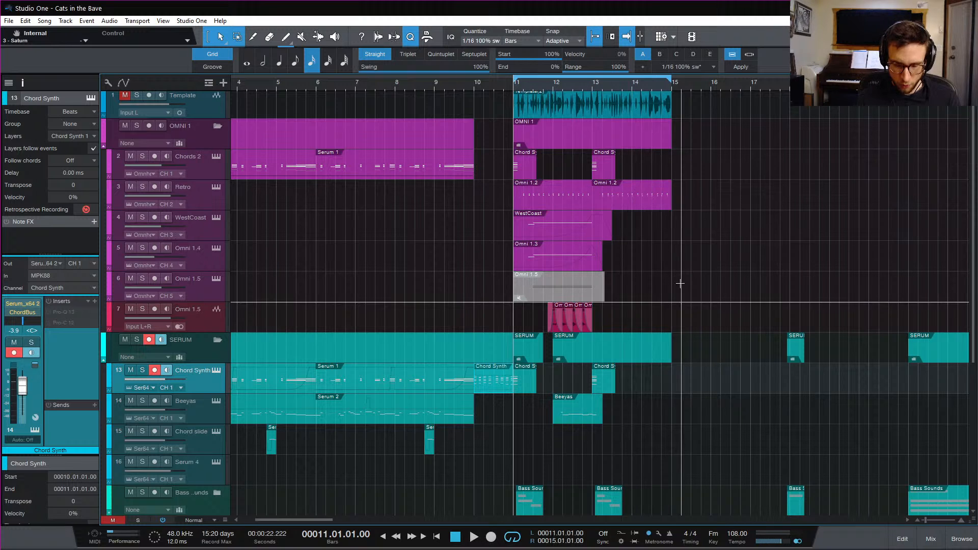
scroll(711, 289, up, 3)
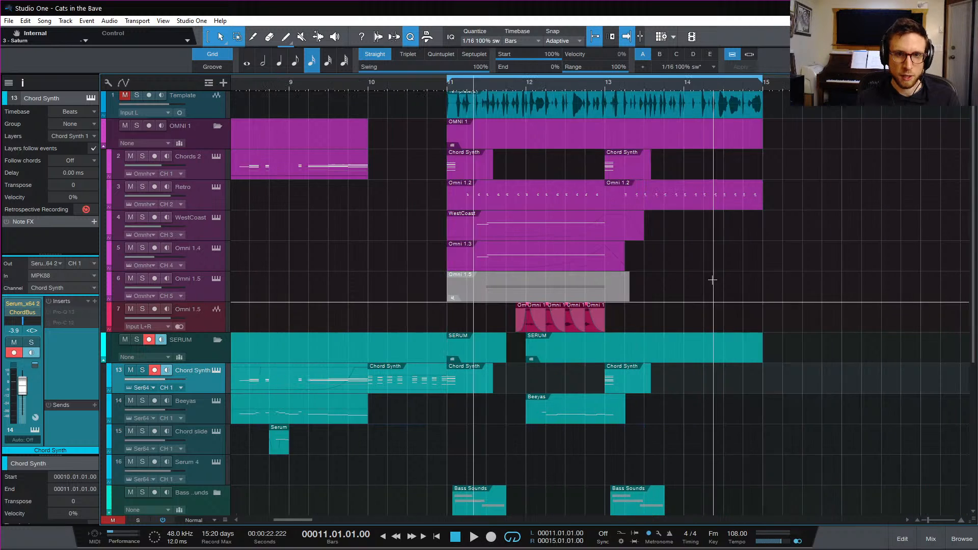
scroll(712, 289, down, 5)
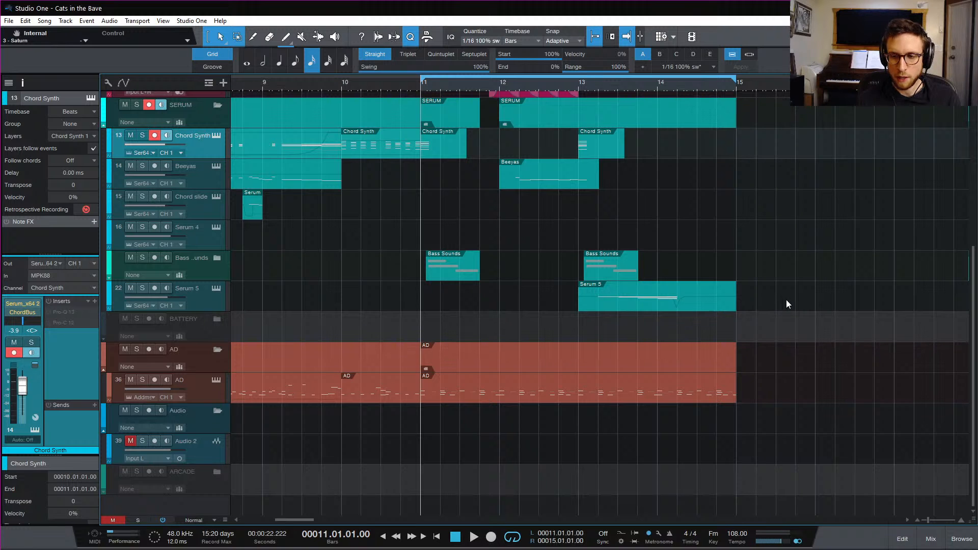
scroll(640, 297, up, 6)
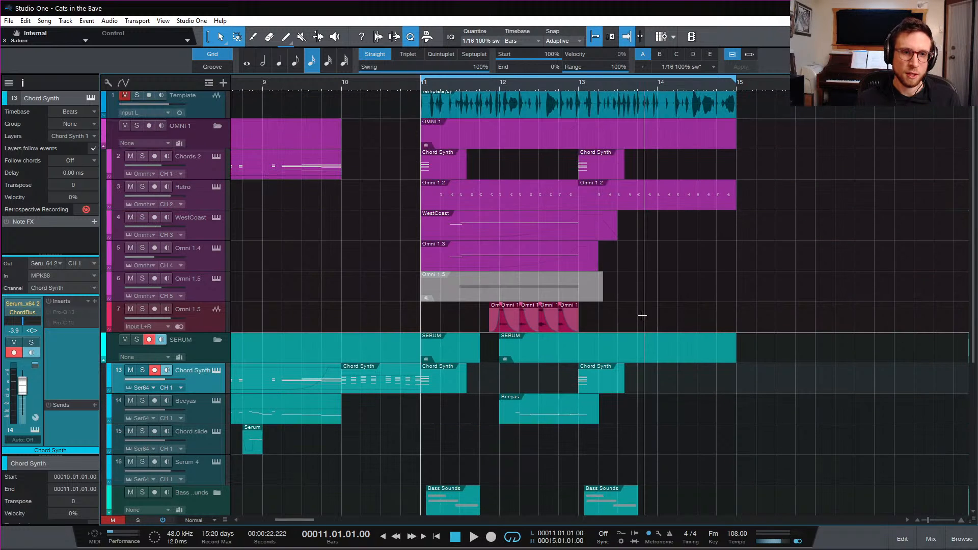
scroll(642, 315, down, 6)
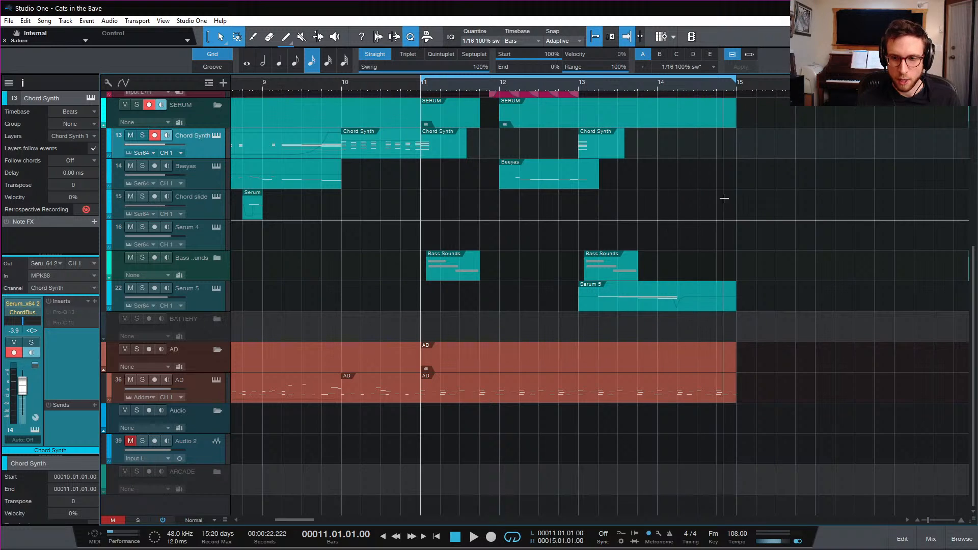
key(space)
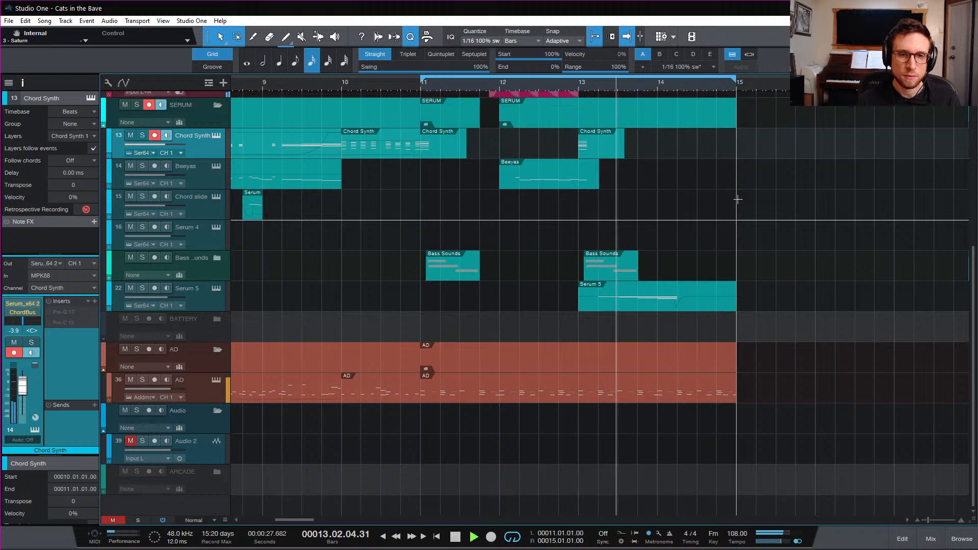
Stop playback and add a G 5 note at bar 13 beat 2 in the AD drum part of bars 11 to 14
key(space)
double_click(639, 401)
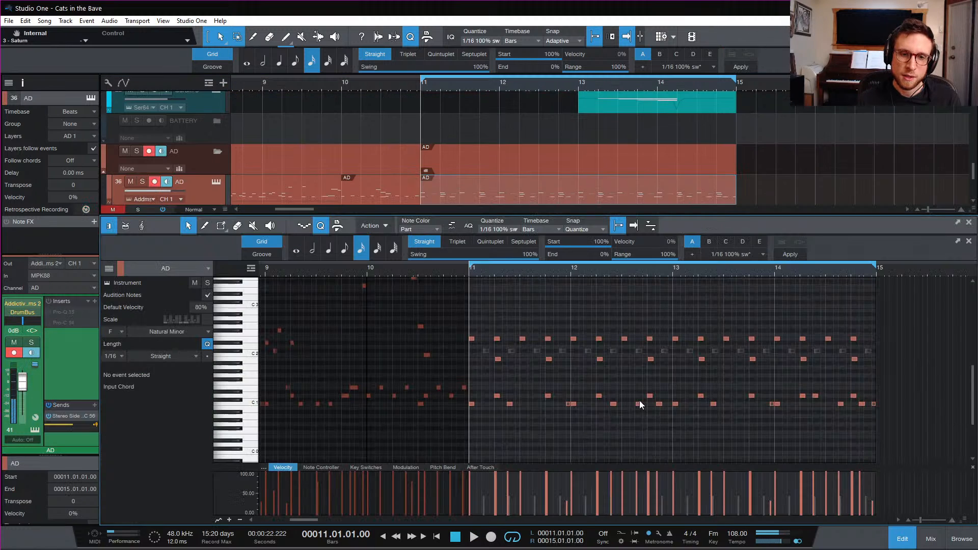
click(696, 396)
scroll(718, 377, up, 5)
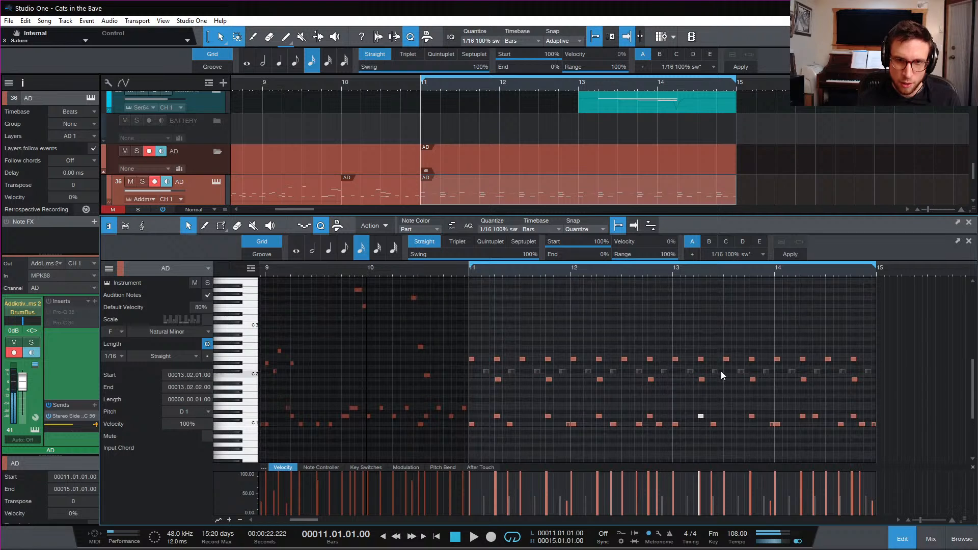
scroll(715, 395, up, 1)
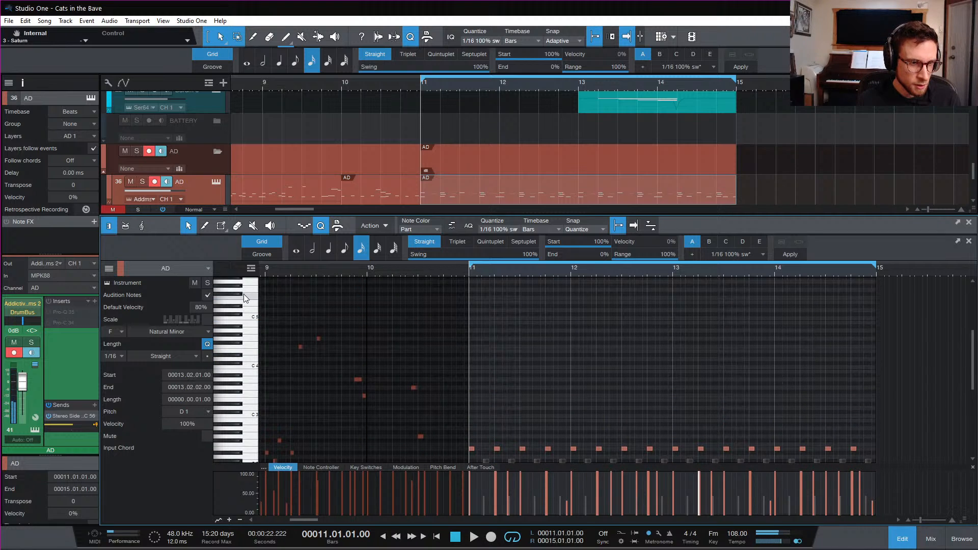
scroll(693, 351, down, 1)
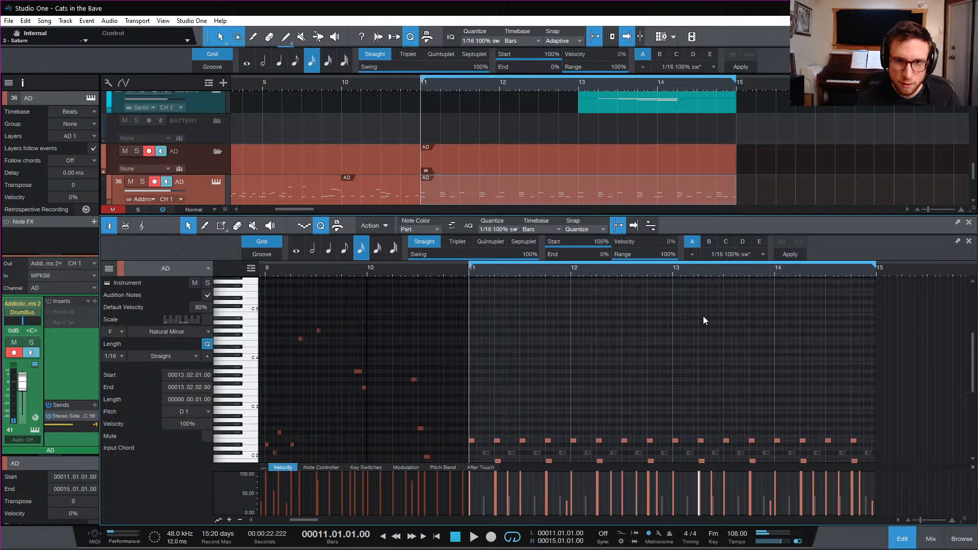
click(701, 307)
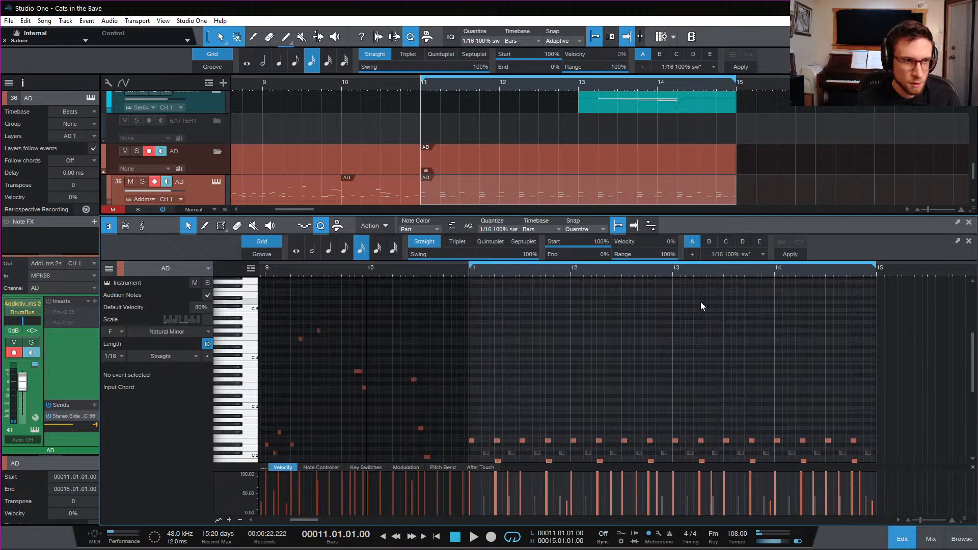
click(698, 285)
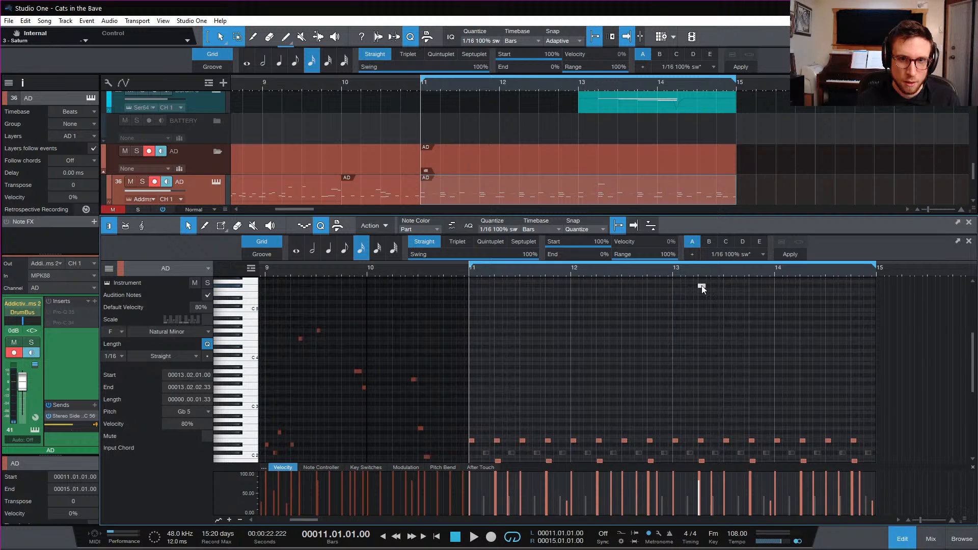
Play from 12.04.03 and set the velocity of the G 5 note to 93%
click(659, 270)
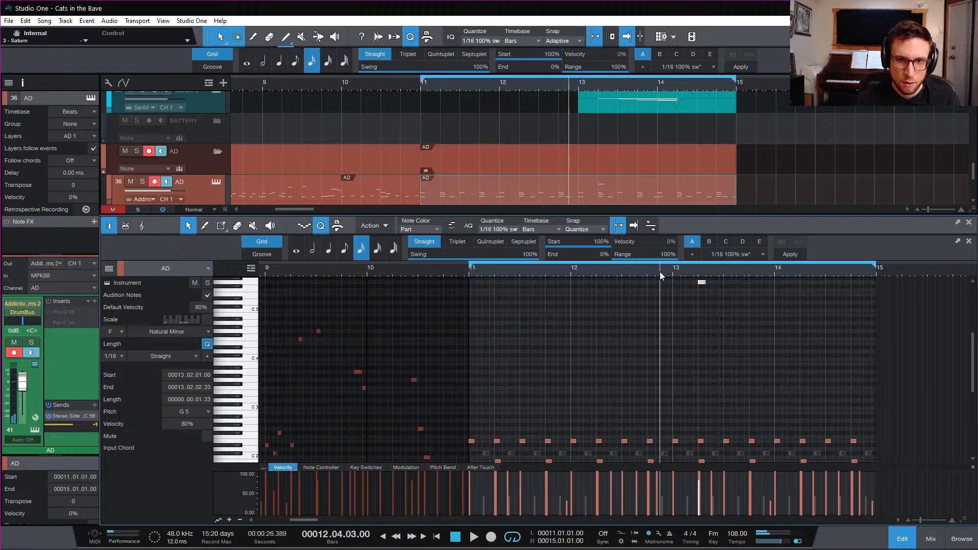
key(space)
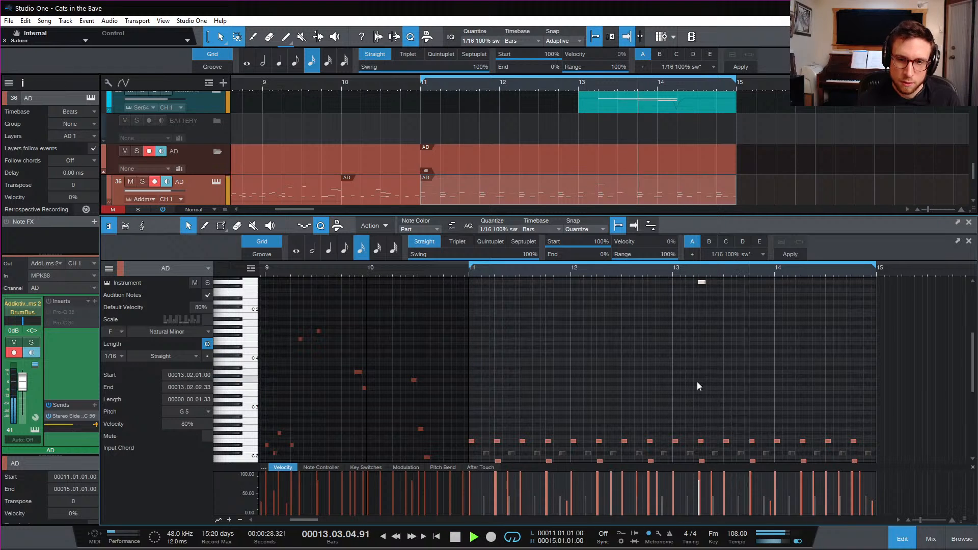
drag(699, 495, 700, 487)
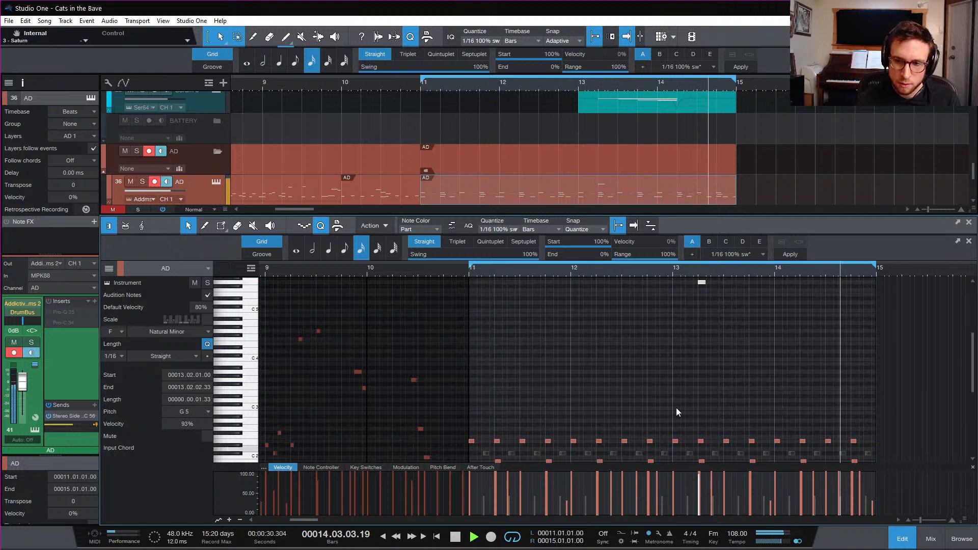
Listen to the section from bar 11, checking the arrangement and the mixer channels during playback
key(space)
click(469, 268)
key(space)
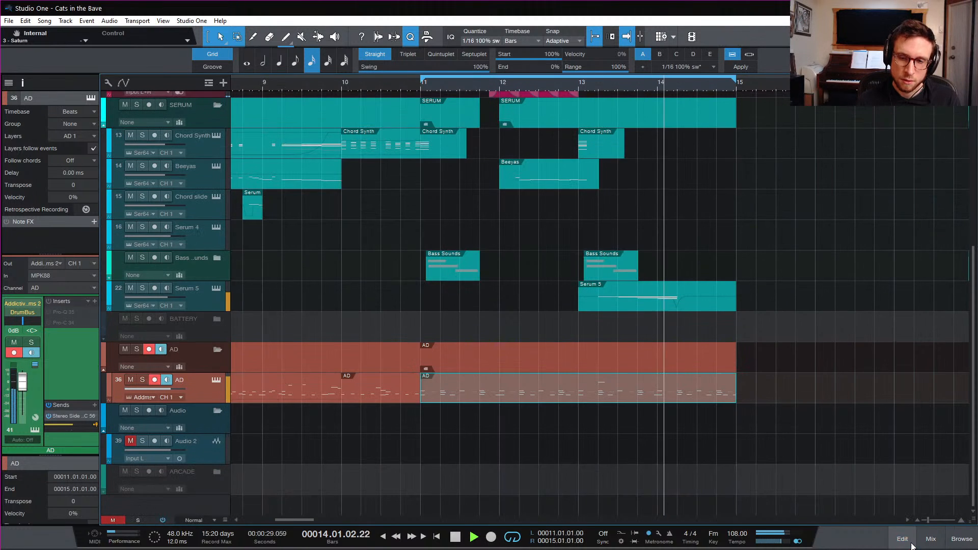
click(901, 539)
click(930, 539)
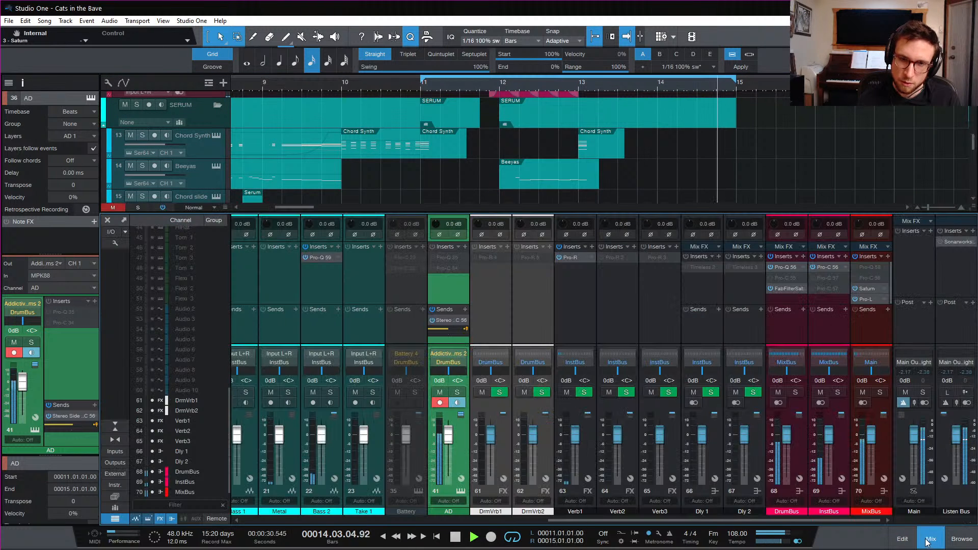
click(930, 539)
scroll(771, 392, up, 2)
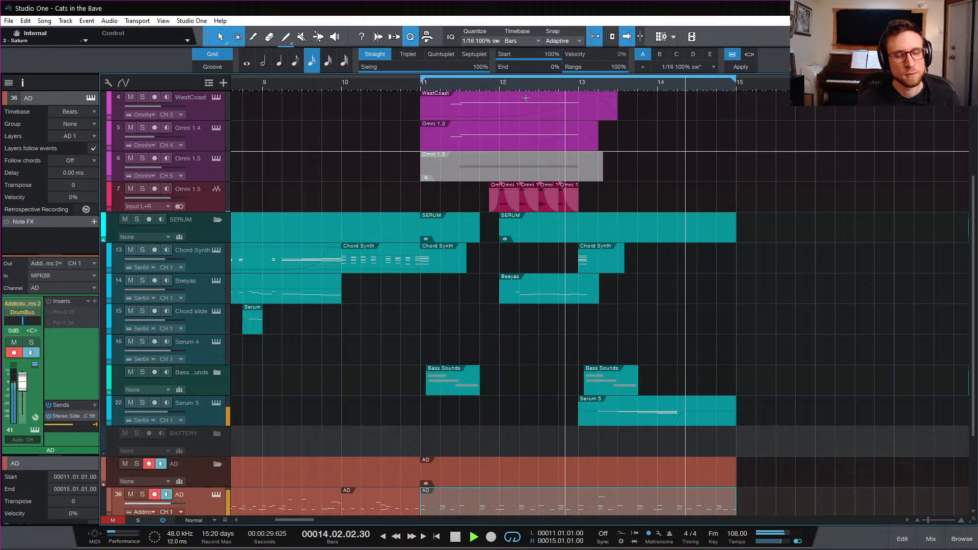
key(space)
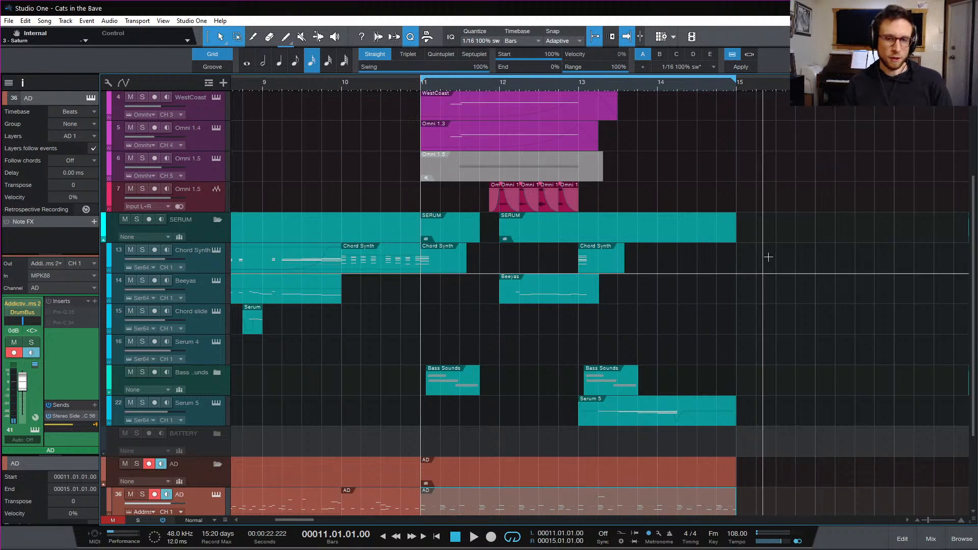
Review the whole arrangement from bar 1 across all tracks
scroll(771, 261, left, 10)
scroll(478, 176, left, 1)
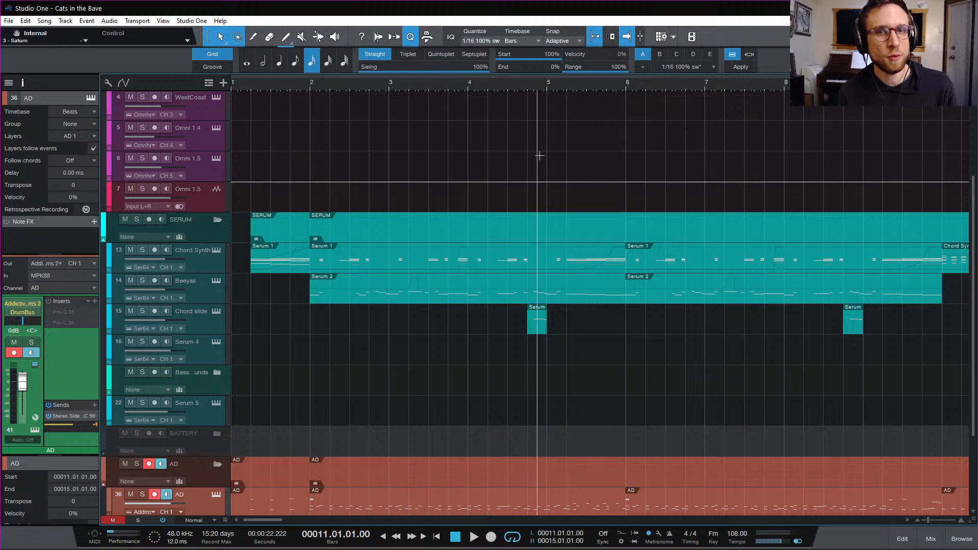
click(730, 181)
key(w)
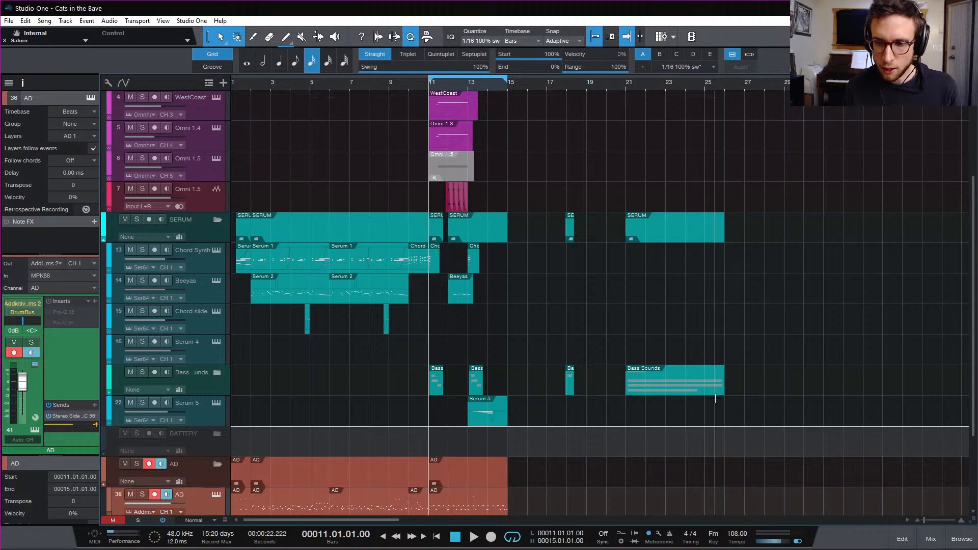
scroll(715, 400, down, 4)
scroll(715, 399, up, 5)
scroll(652, 384, up, 2)
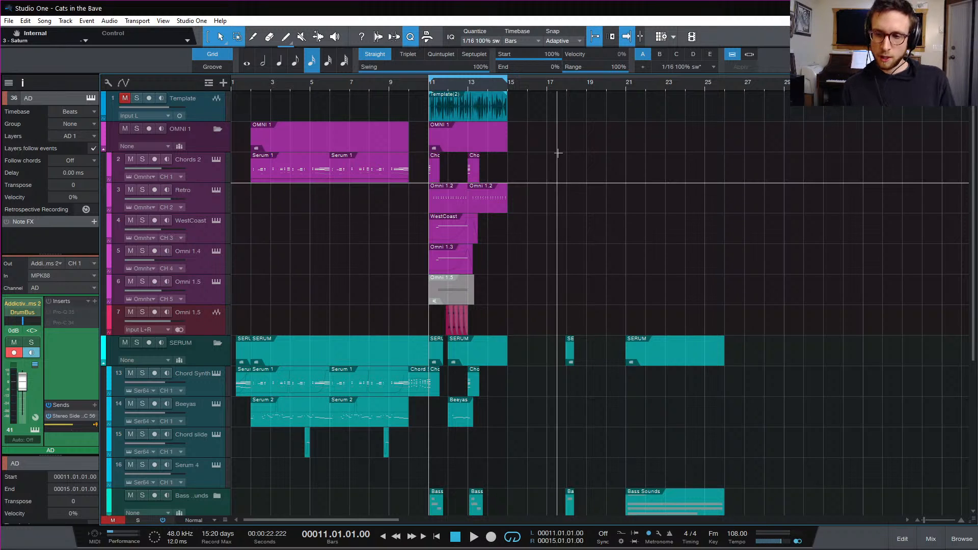
Open the recent song Groovy Chill-Hop and show its mixer with a slightly taller view
click(9, 21)
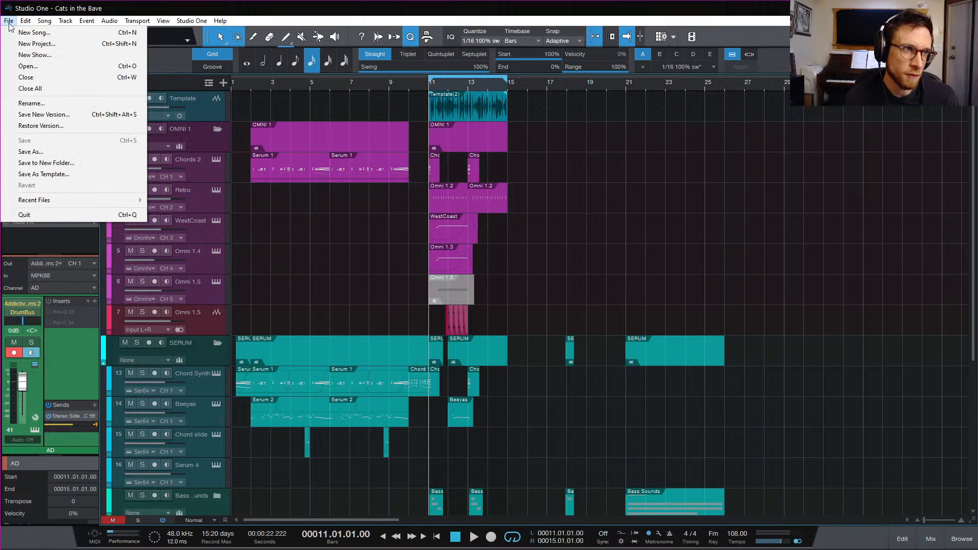
mouse_move(87, 201)
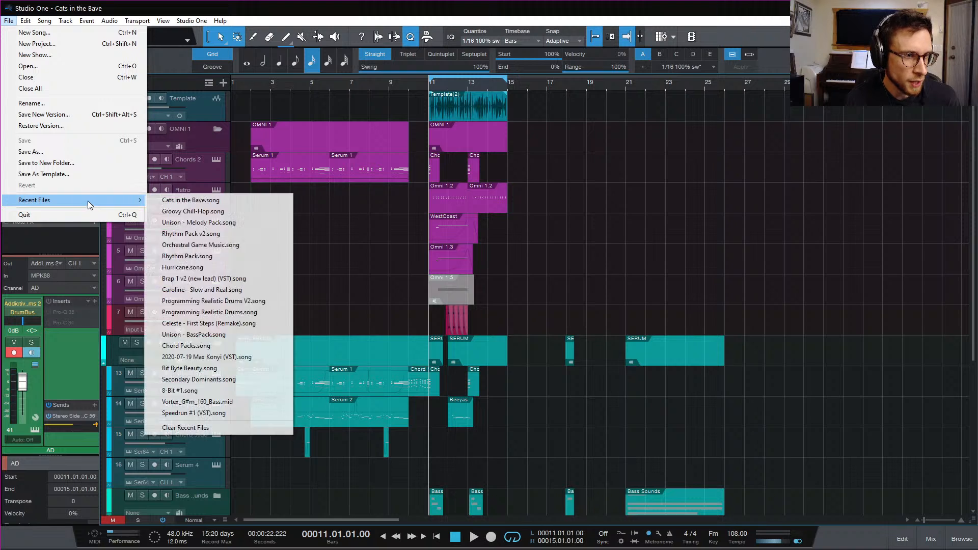
click(261, 212)
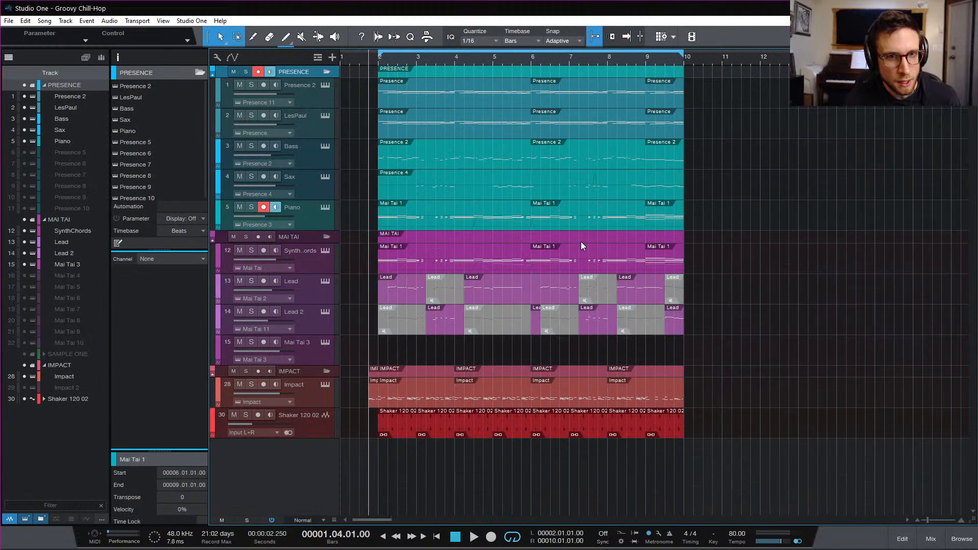
click(932, 540)
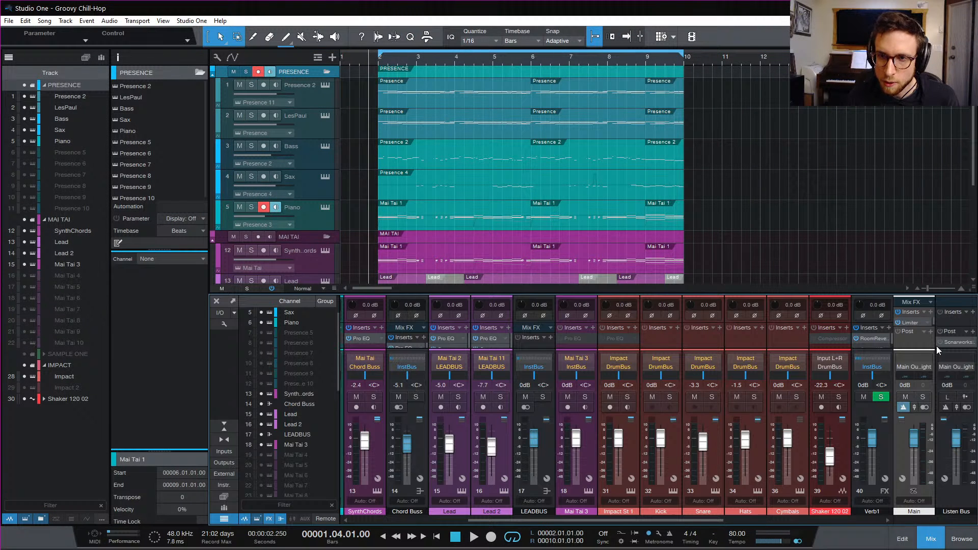
mouse_move(947, 295)
mouse_down()
mouse_move(950, 252)
mouse_move(954, 281)
mouse_up()
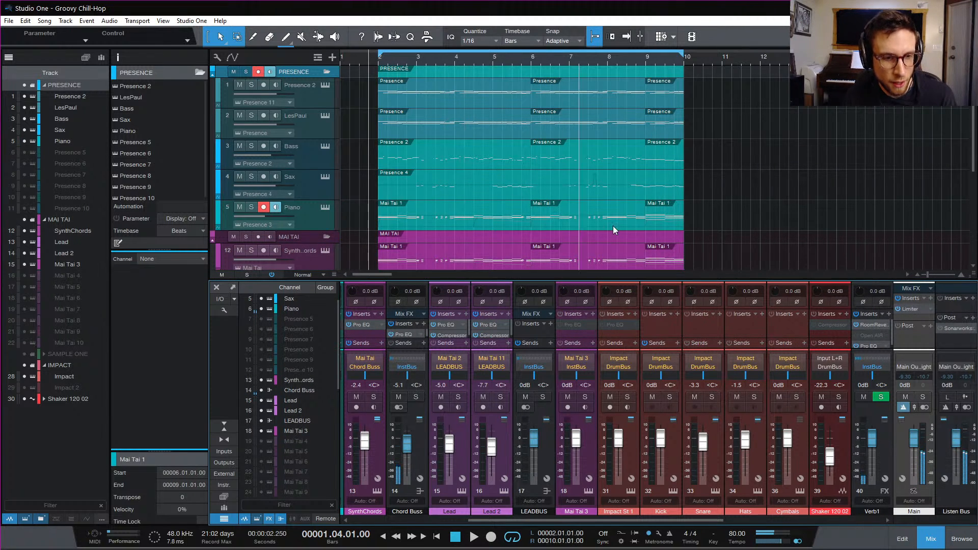
Play Groovy Chill-Hop from bar 1 beat 4 and review its tracks alongside the mixer levels
scroll(793, 135, down, 5)
scroll(778, 192, down, 1)
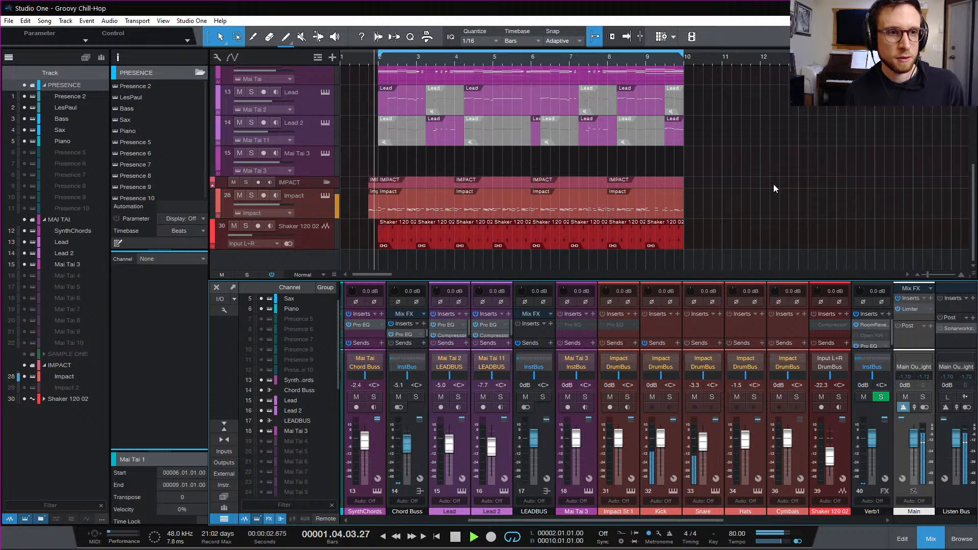
scroll(773, 185, up, 3)
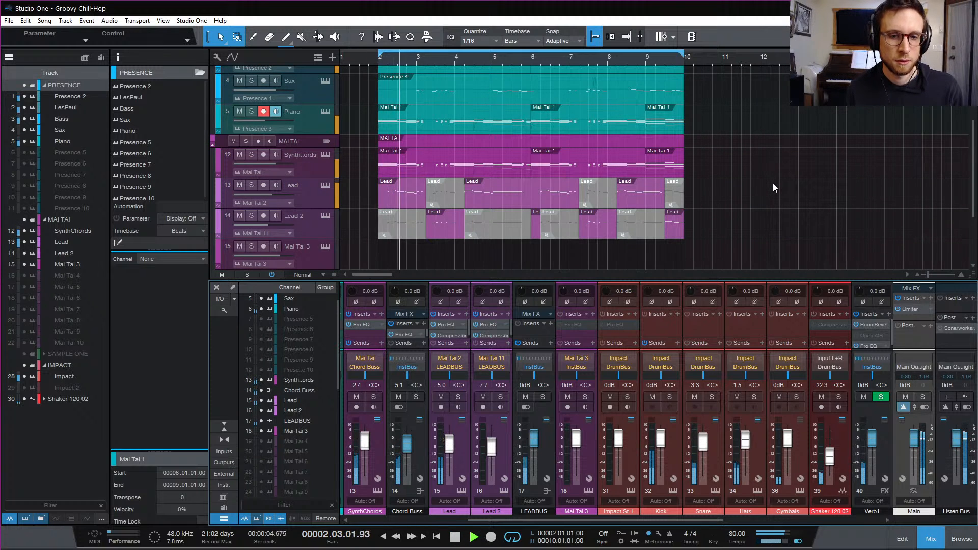
scroll(773, 185, up, 1)
scroll(772, 184, down, 2)
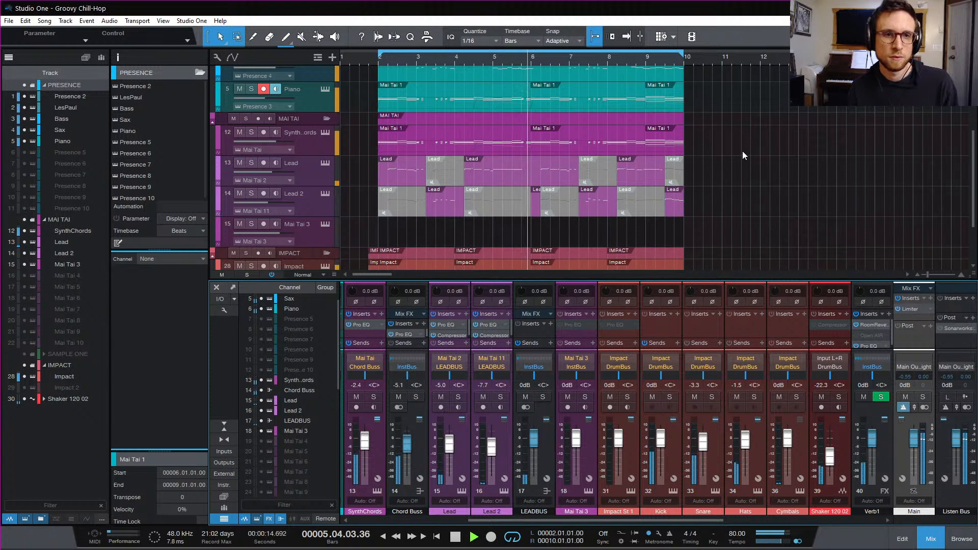
Try lowering the LEADBUS volume to -2.4 dB in the mixer while the song plays
click(925, 532)
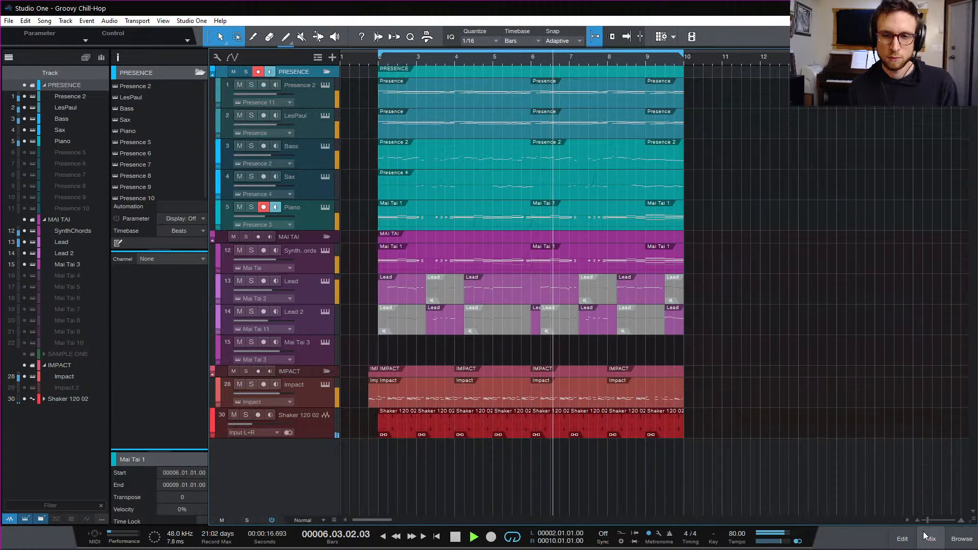
click(934, 544)
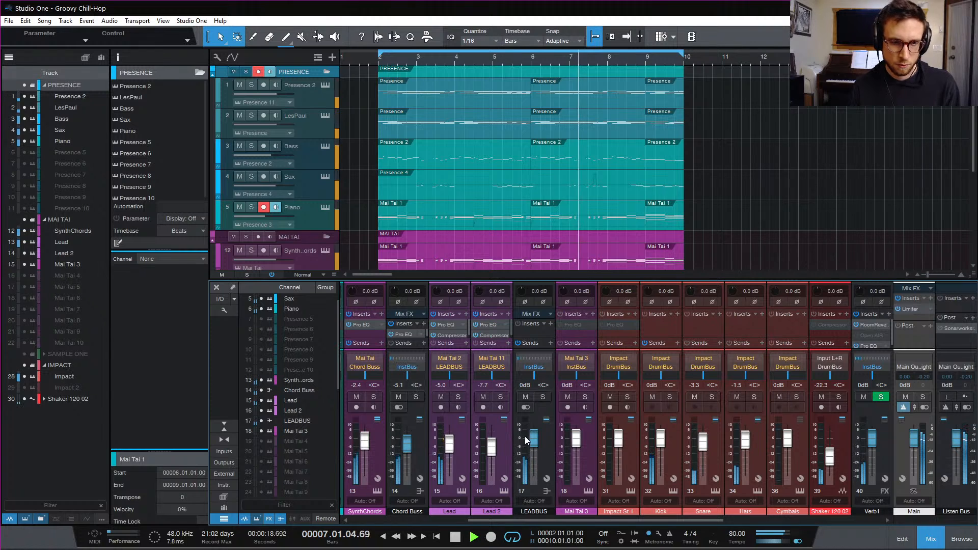
drag(535, 437, 535, 445)
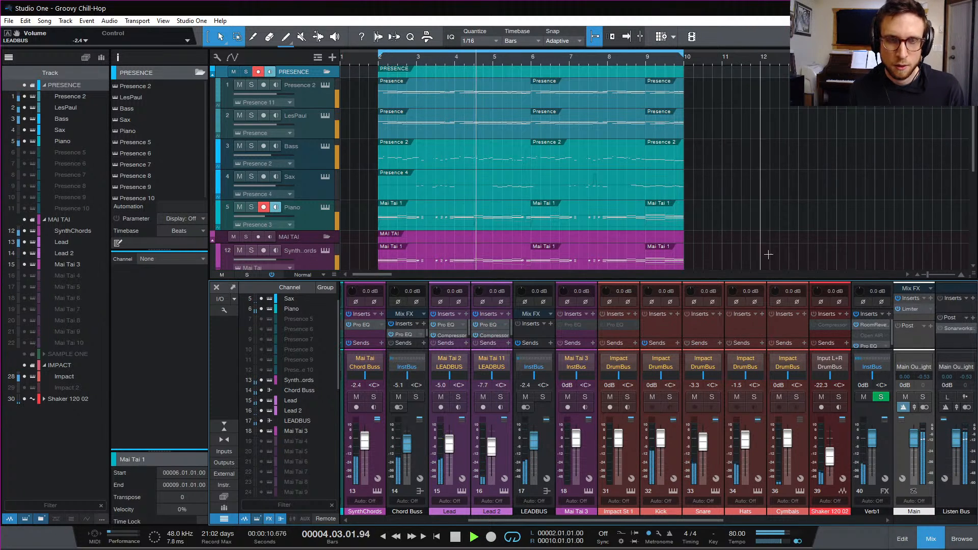
scroll(763, 231, down, 3)
click(930, 538)
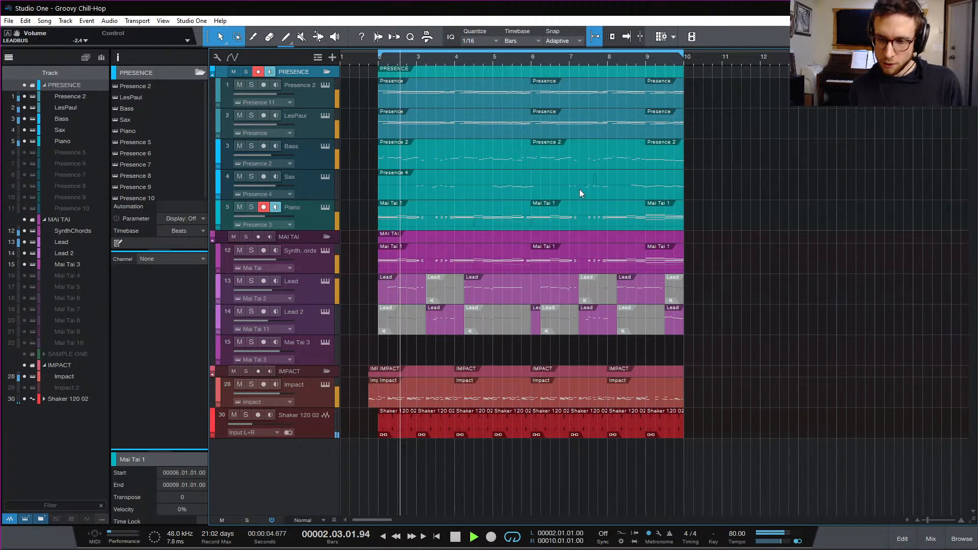
Solo the SynthChords and Piano tracks, play them from bar 2 and hide the track list
key(space)
click(380, 61)
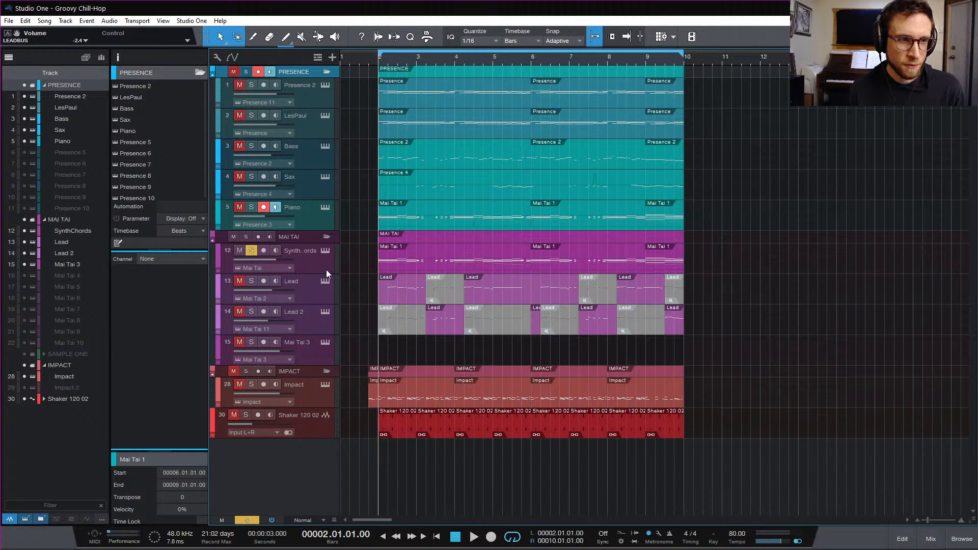
click(251, 207)
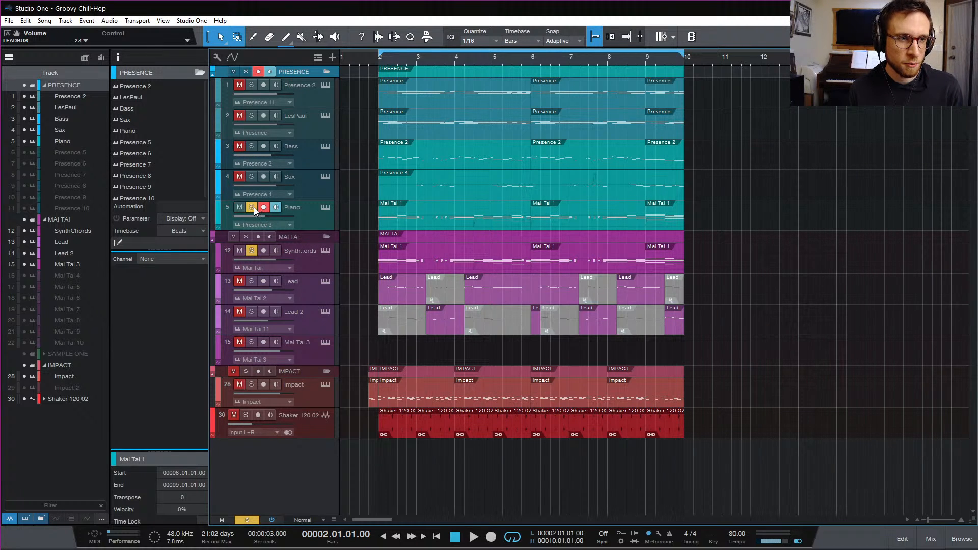
key(space)
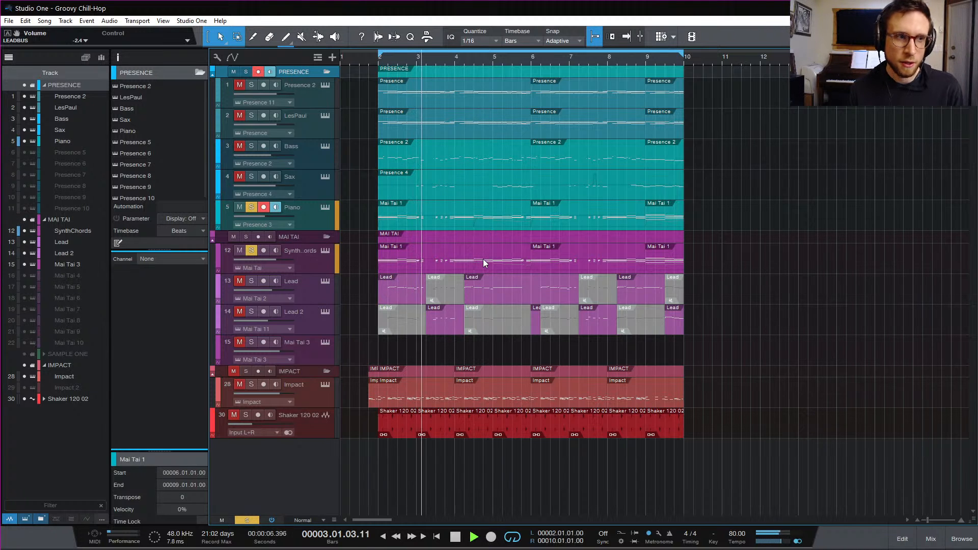
click(30, 58)
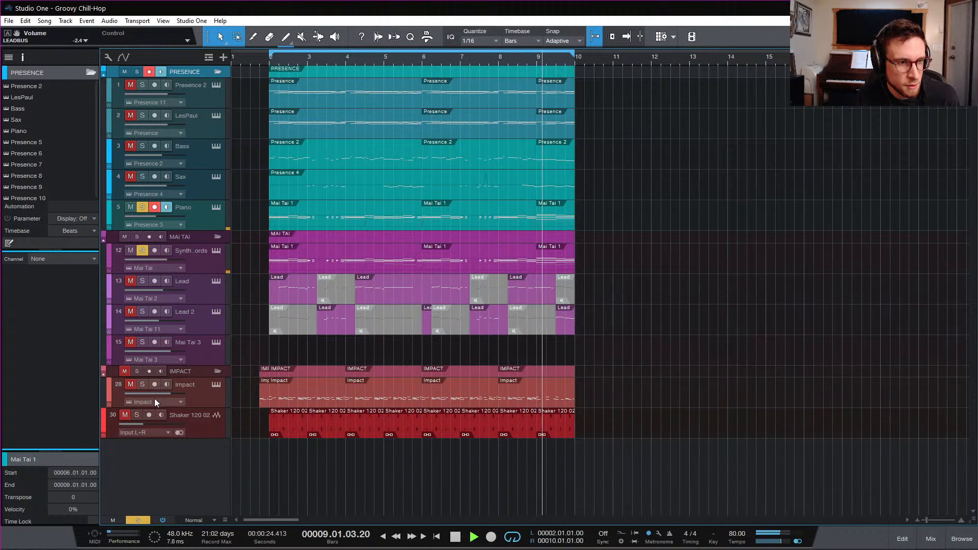
Add the Impact, Bass, Presence 2 and LesPaul tracks one by one to the solo to hear the layers build up
click(142, 383)
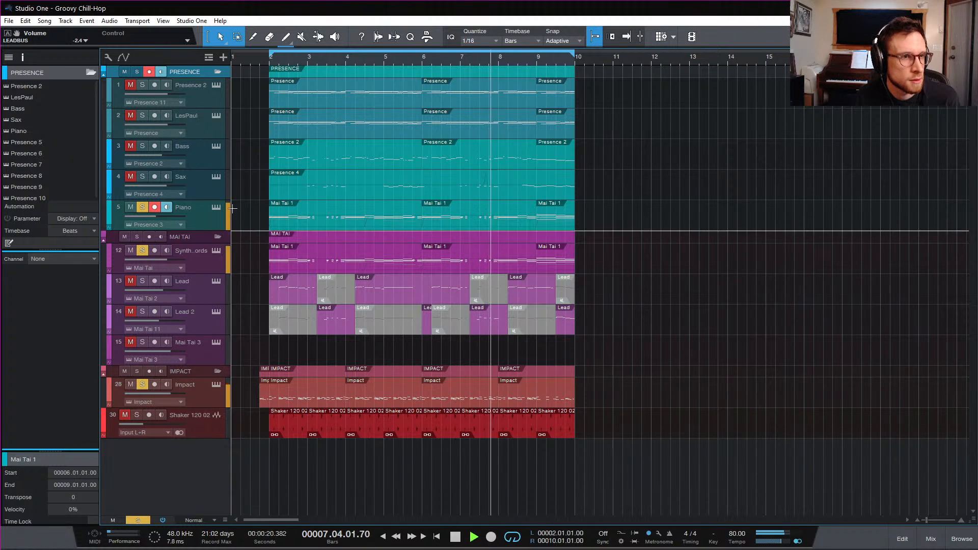
click(143, 146)
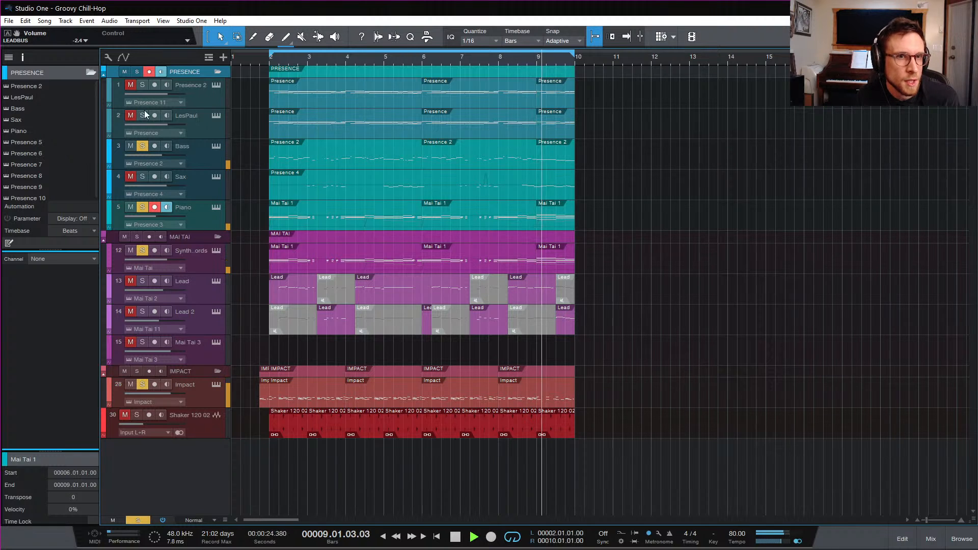
click(142, 84)
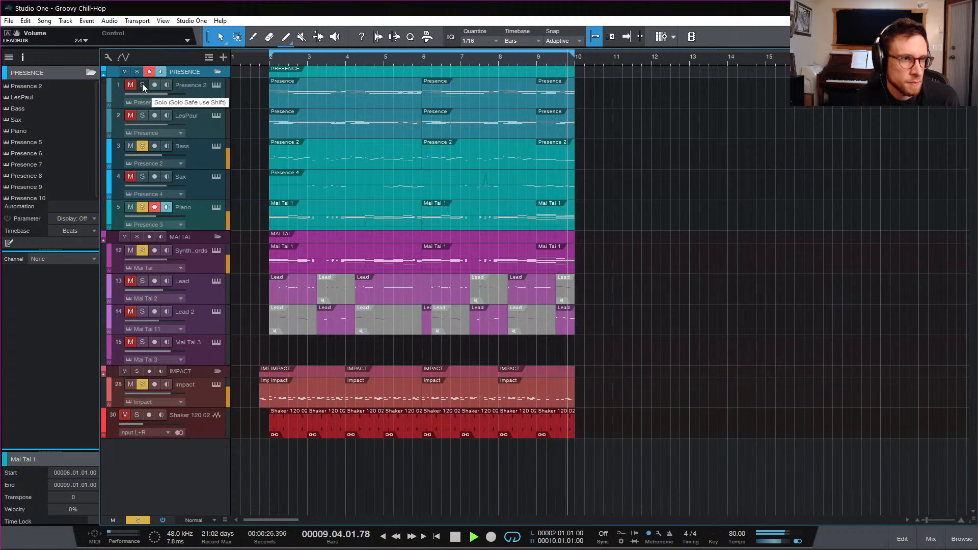
click(142, 115)
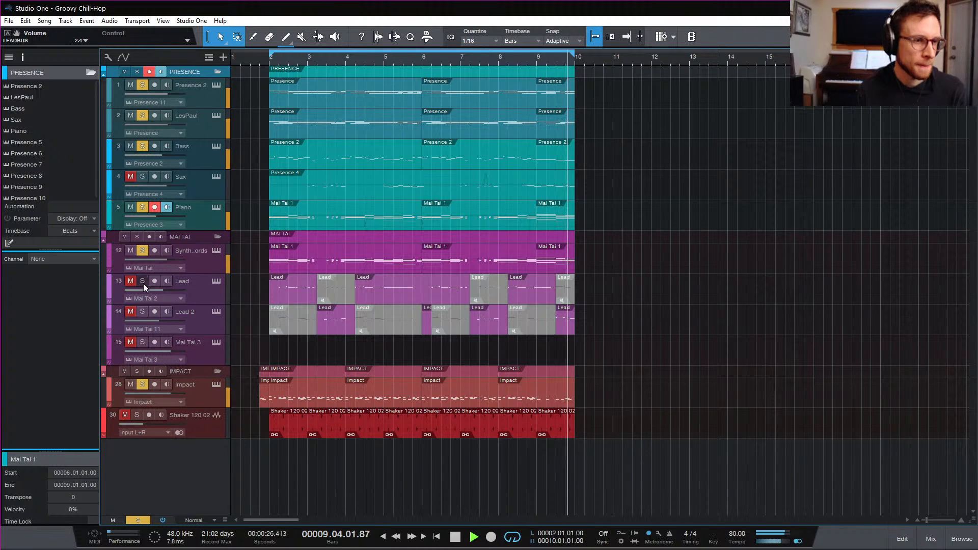
Clear all track solos to hear the full mix, and return the stopped playback cursor to bar 1 beat 4
click(139, 519)
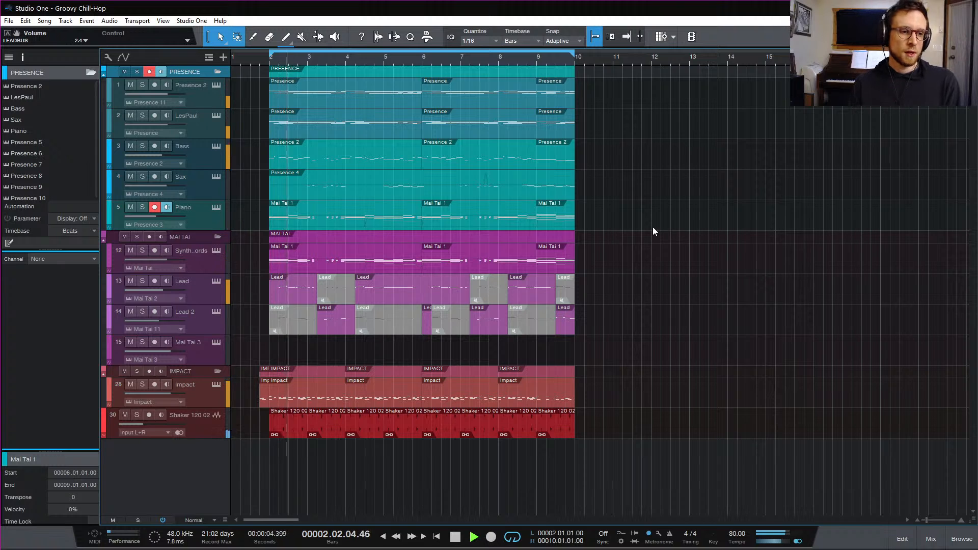
key(space)
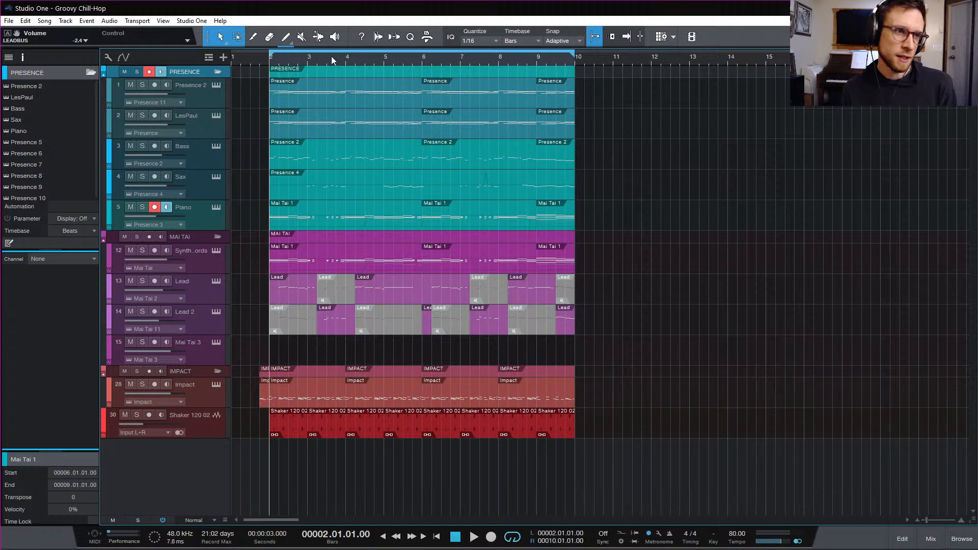
click(259, 62)
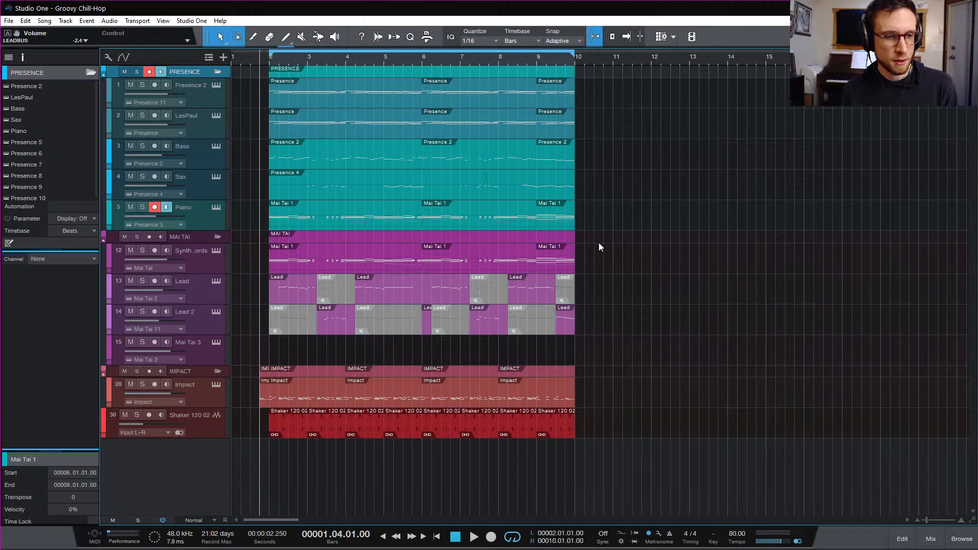